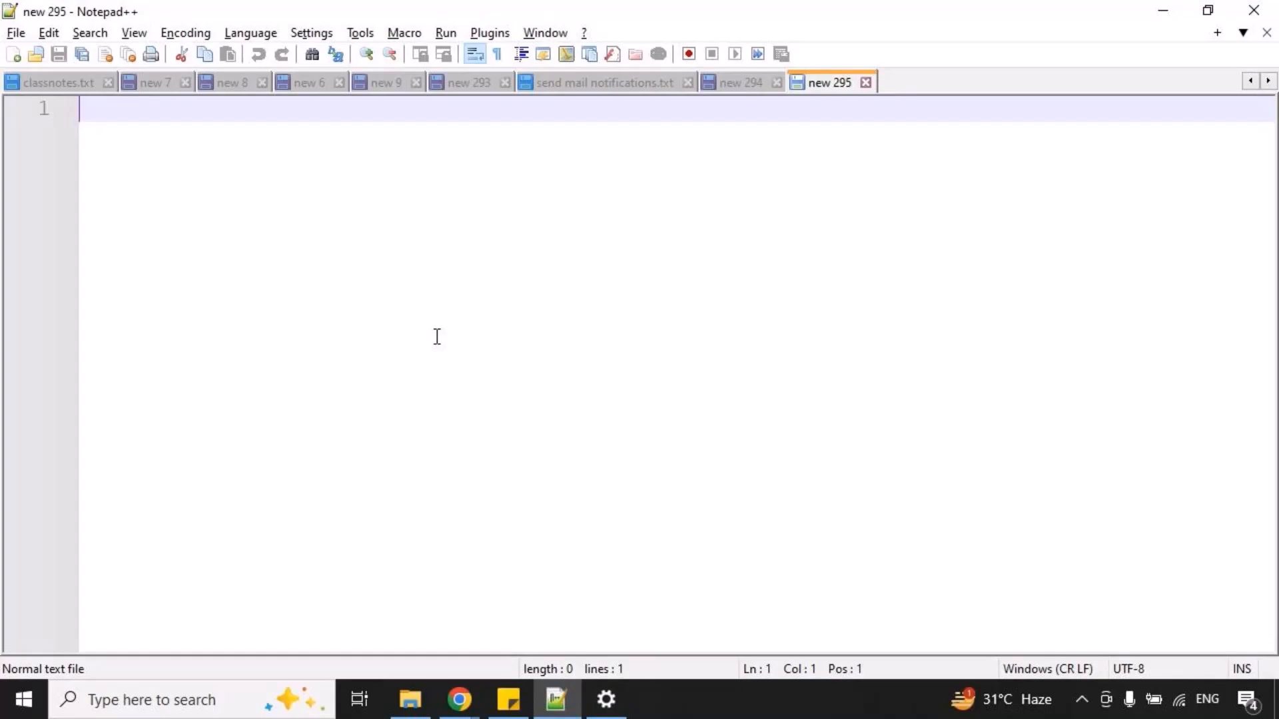
Enter the heading "ADF components" on the second line of the empty note.
text(ADF componene)
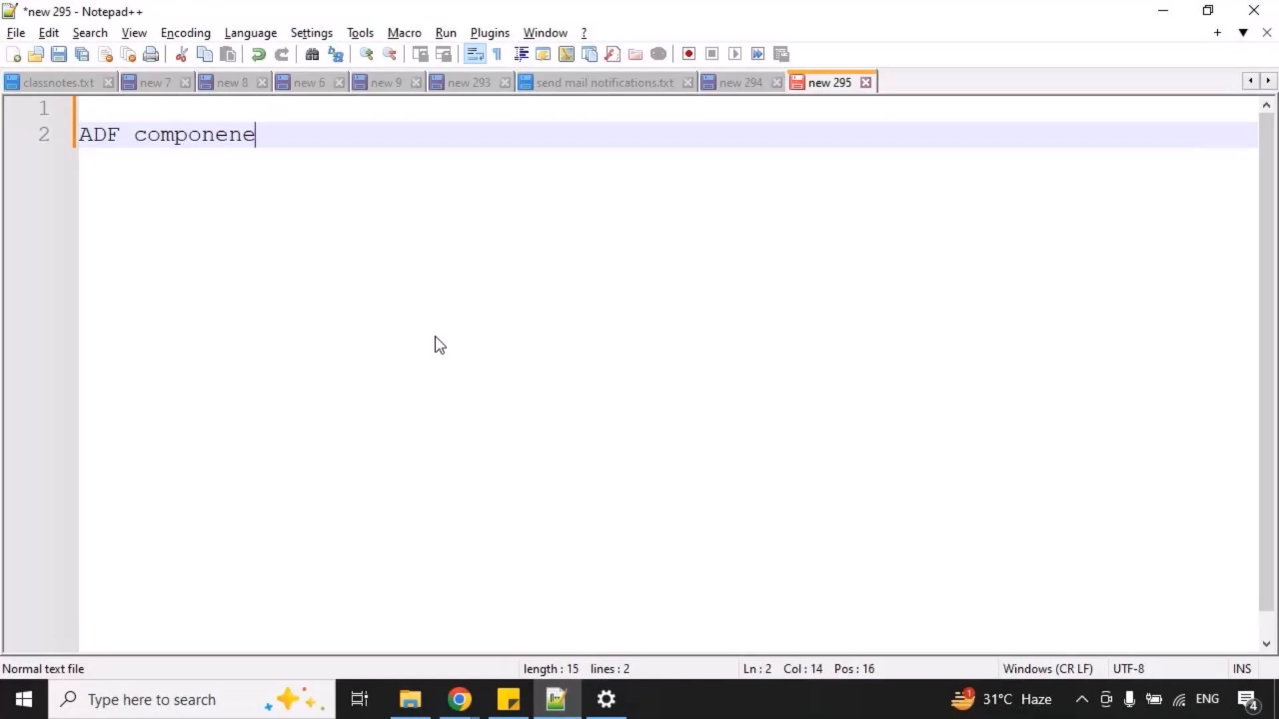
key(BackSpace)
key(BackSpace)
text(nts)
Below the heading, leave a blank line and start a numbered list with "1. pipelines" and "2. activities".
key(Return)
key(Return)
text(1. c)
key(BackSpace)
text(pipelines)
key(Return)
text(2. activiti)
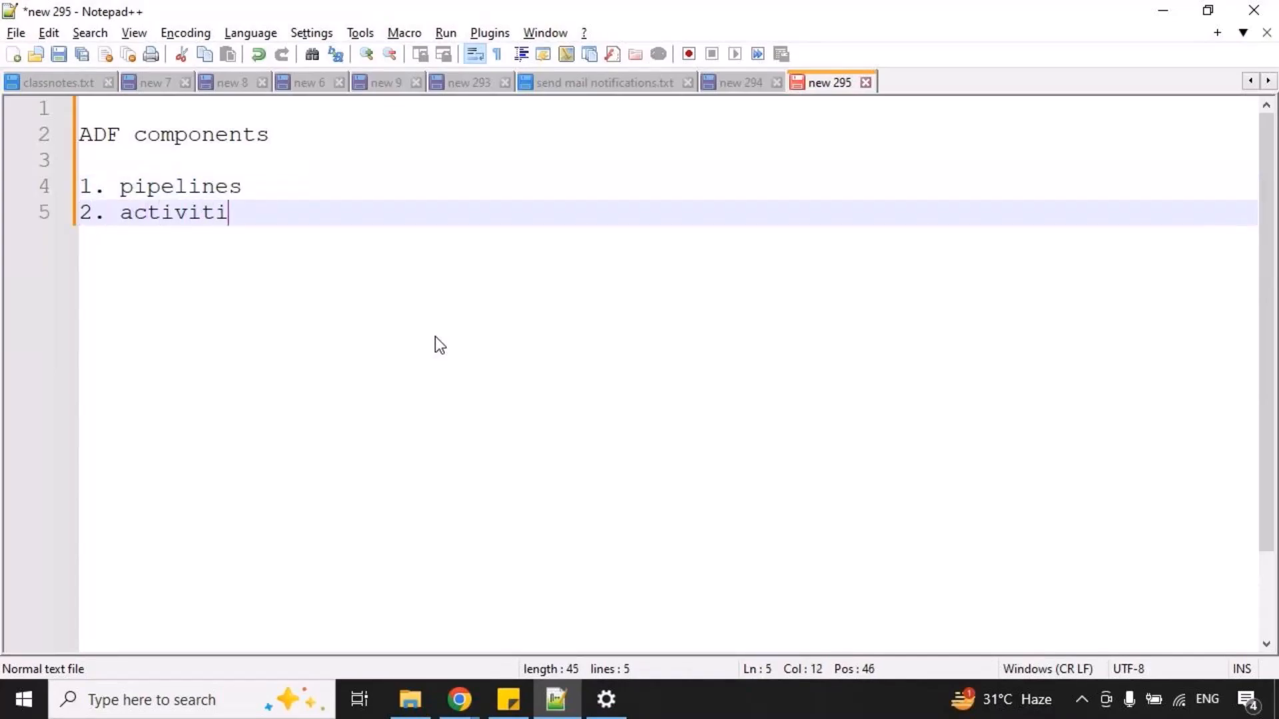
text(es)
Add "3. linkedservice" and "4. datasets" to the numbered list.
key(Return)
text(2. linkedser)
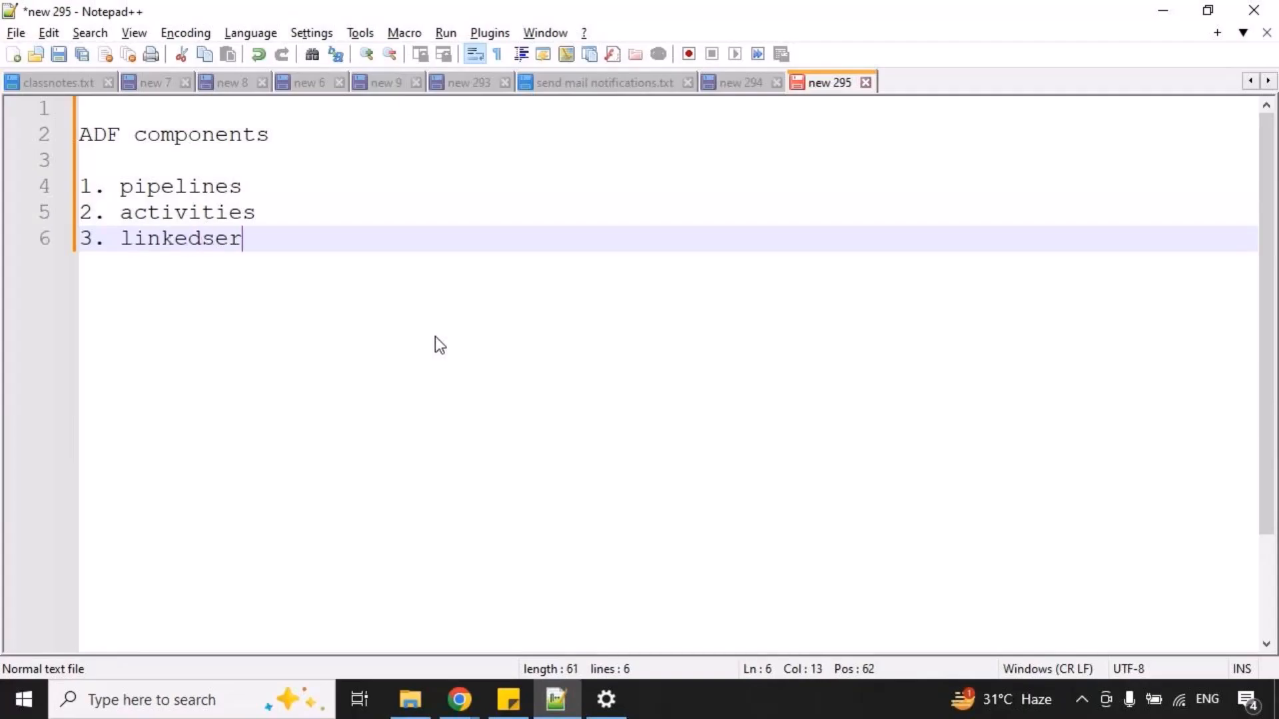
text(vice)
key(Return)
text(3. datasets)
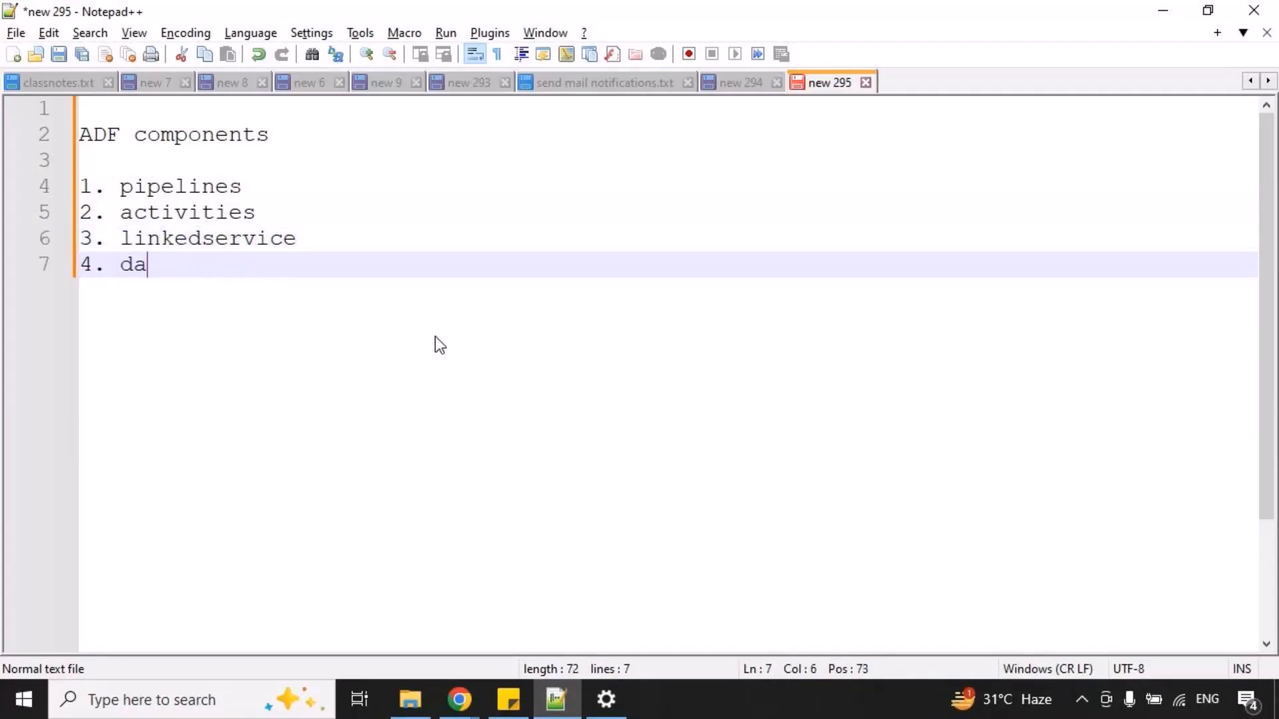
Complete the component list with "5. triggers" and "6. integration runtime".
key(Return)
text(4)
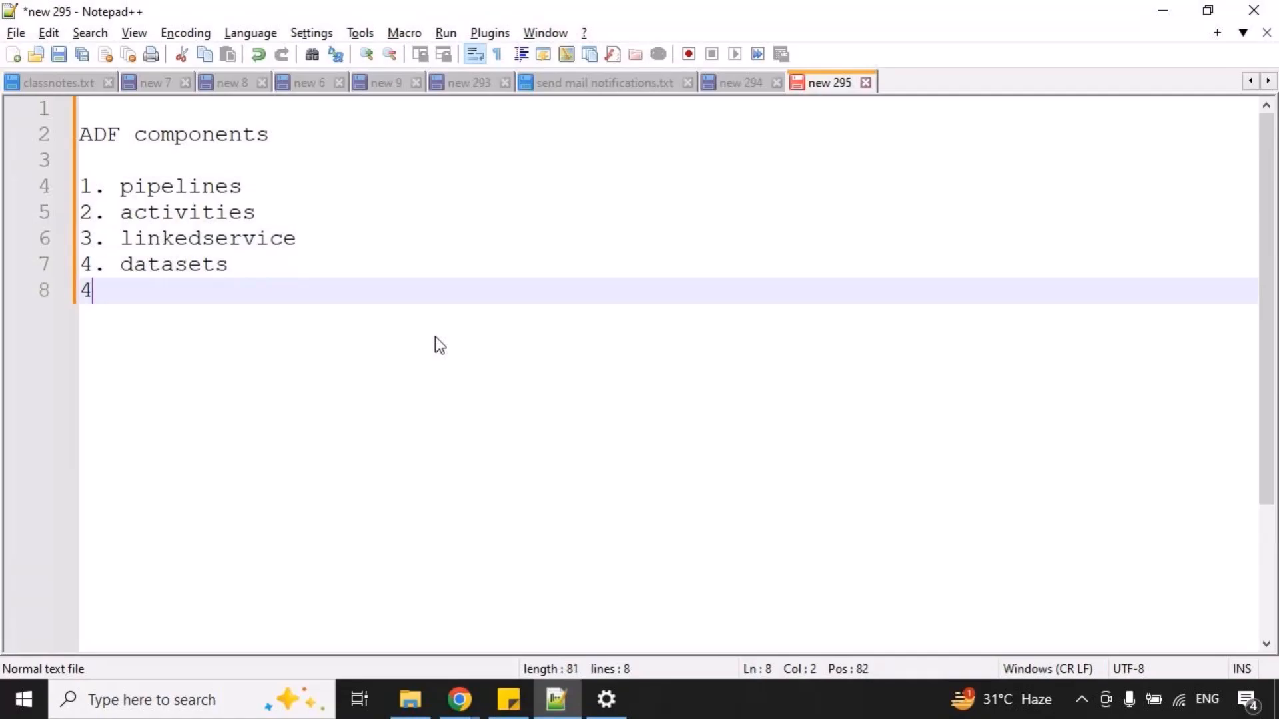
text(. triggers)
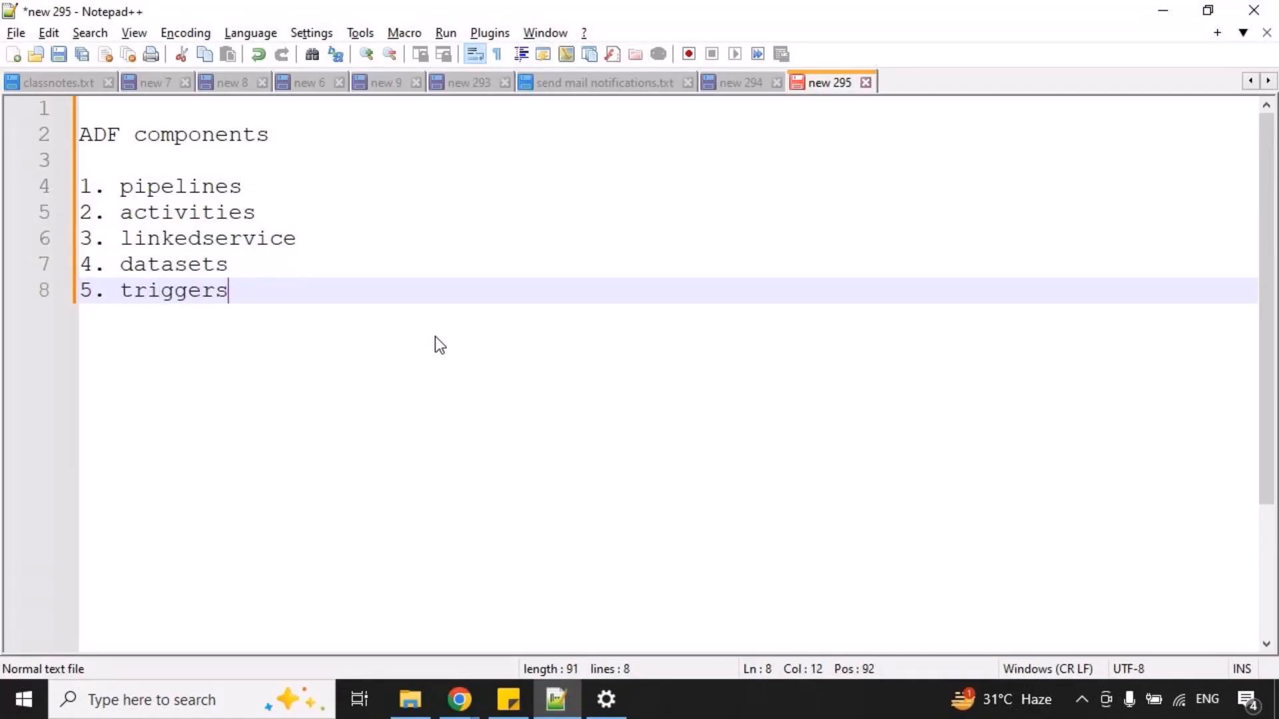
key(Return)
text(6. integ)
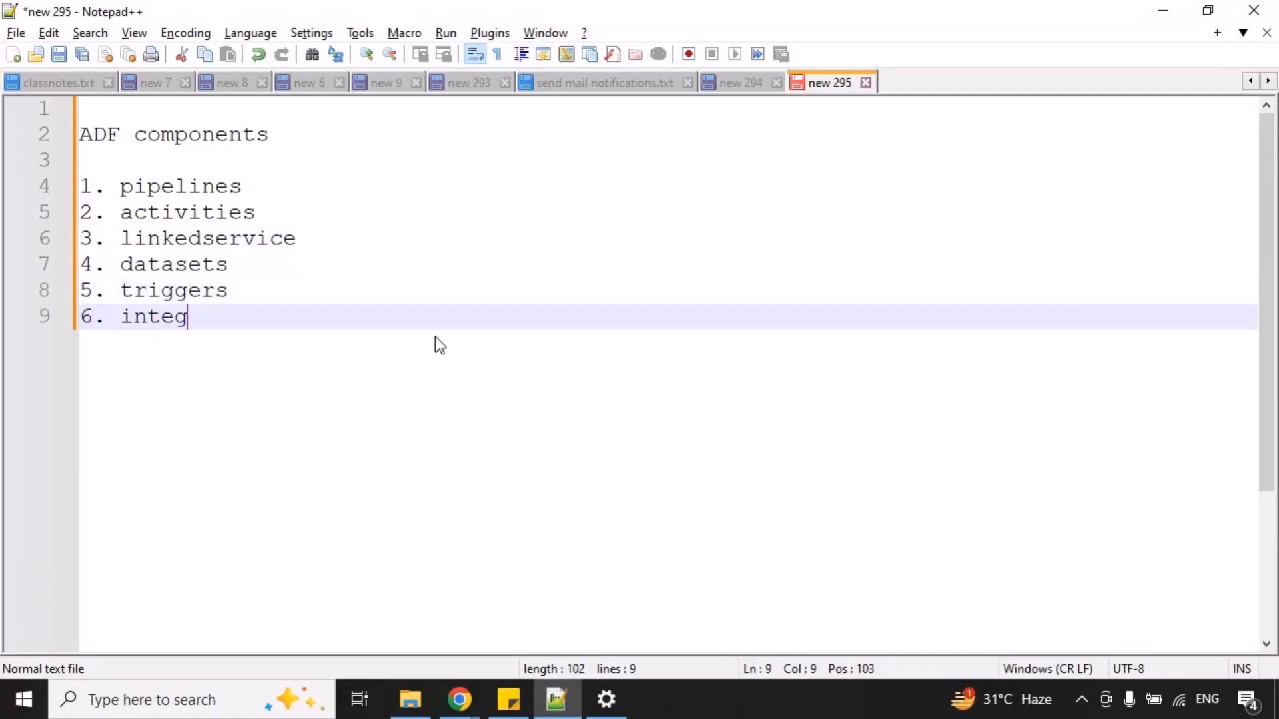
text(ration runtime)
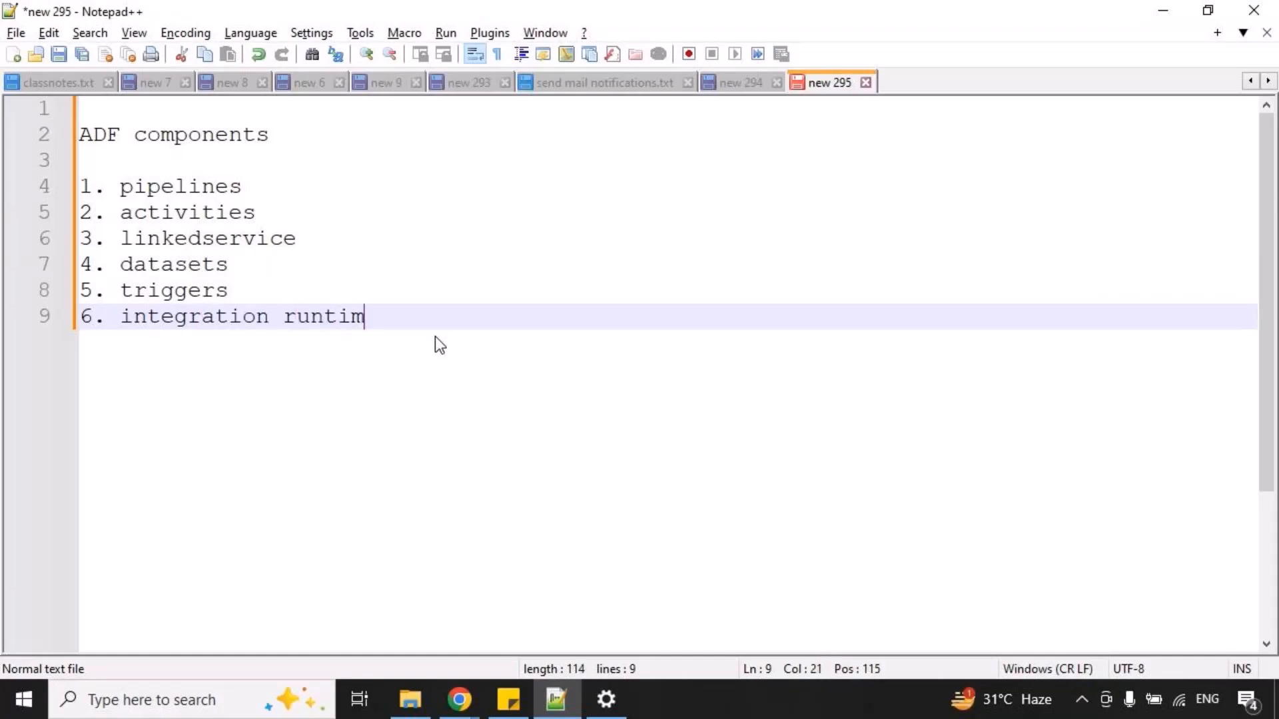
Below the list, after a blank line, write "ADF --> pipeline--> activities".
key(Return)
key(Return)
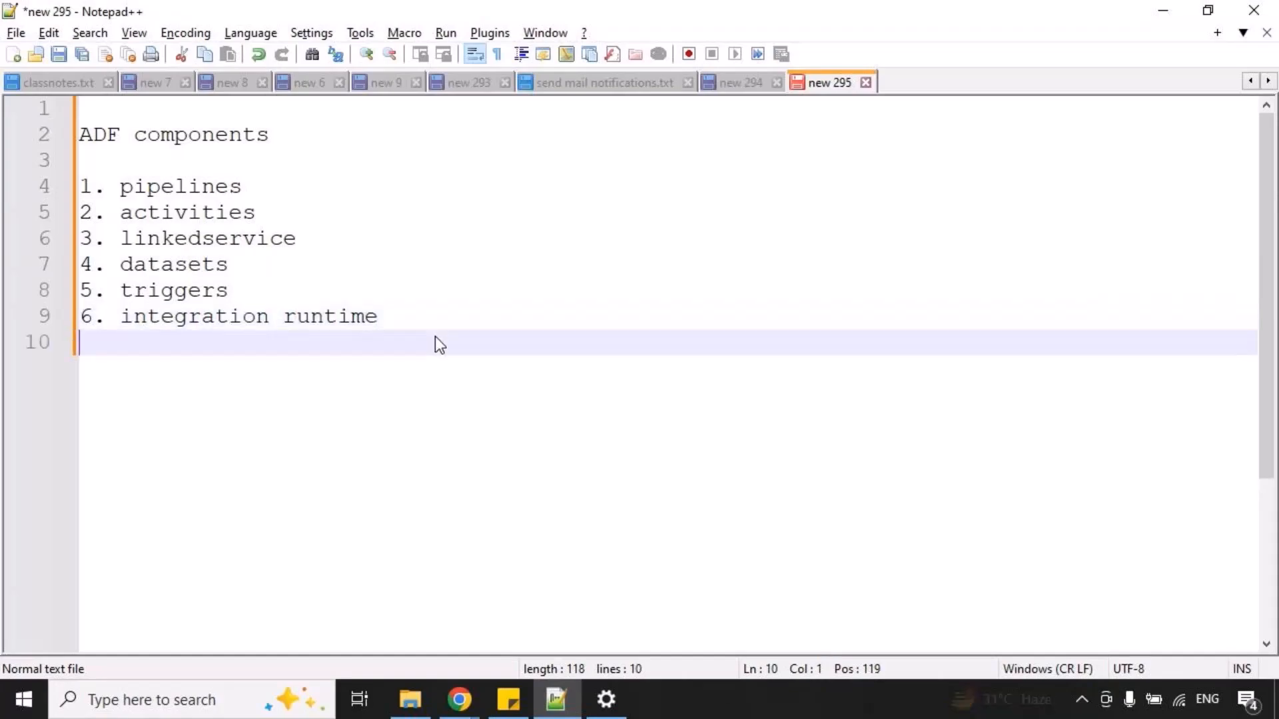
text(ADF -->)
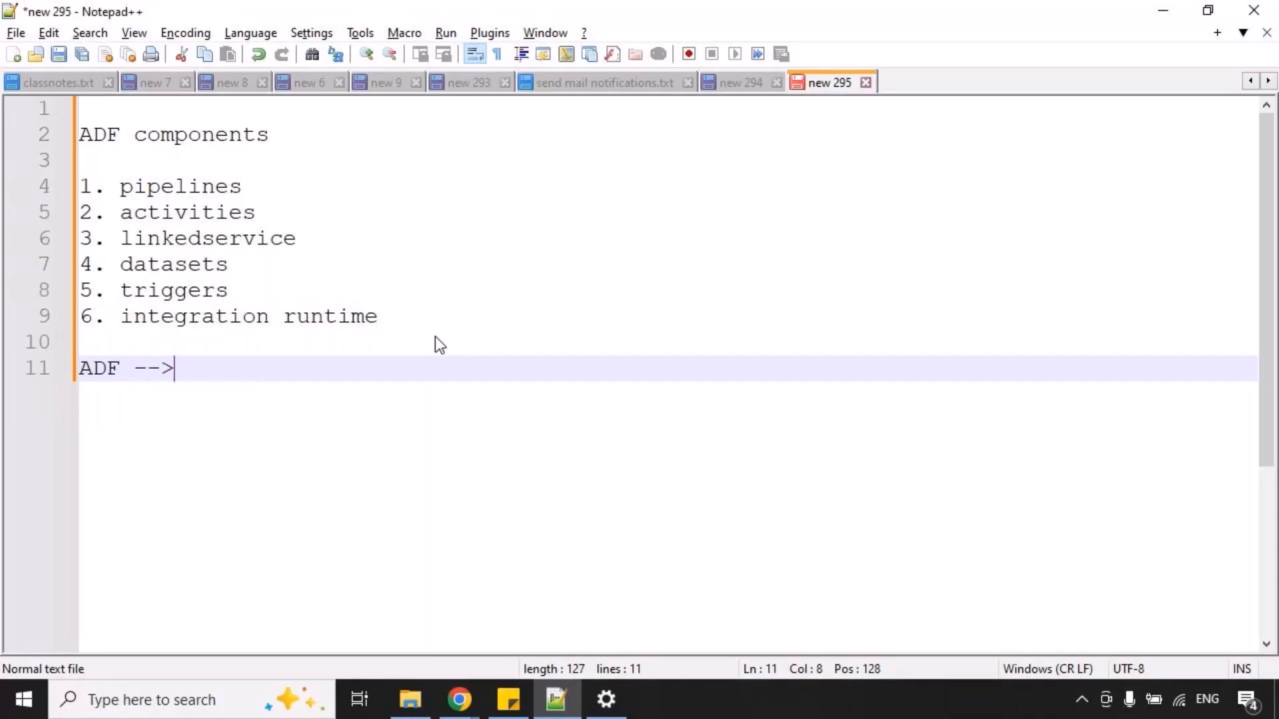
text( set variab)
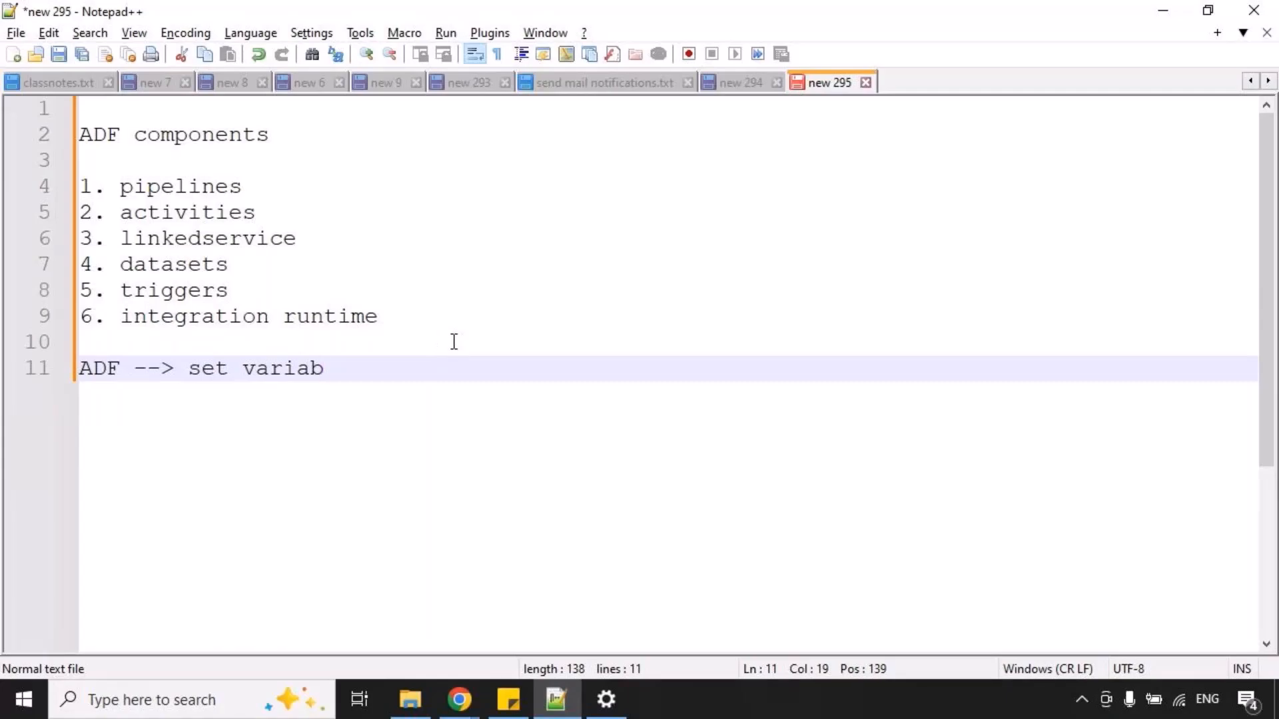
key(BackSpace)
key(BackSpace)
key(BackSpace)
key(BackSpace)
key(BackSpace)
key(BackSpace)
key(BackSpace)
key(BackSpace)
key(BackSpace)
key(BackSpace)
text(pip)
key(Return)
text(--> act)
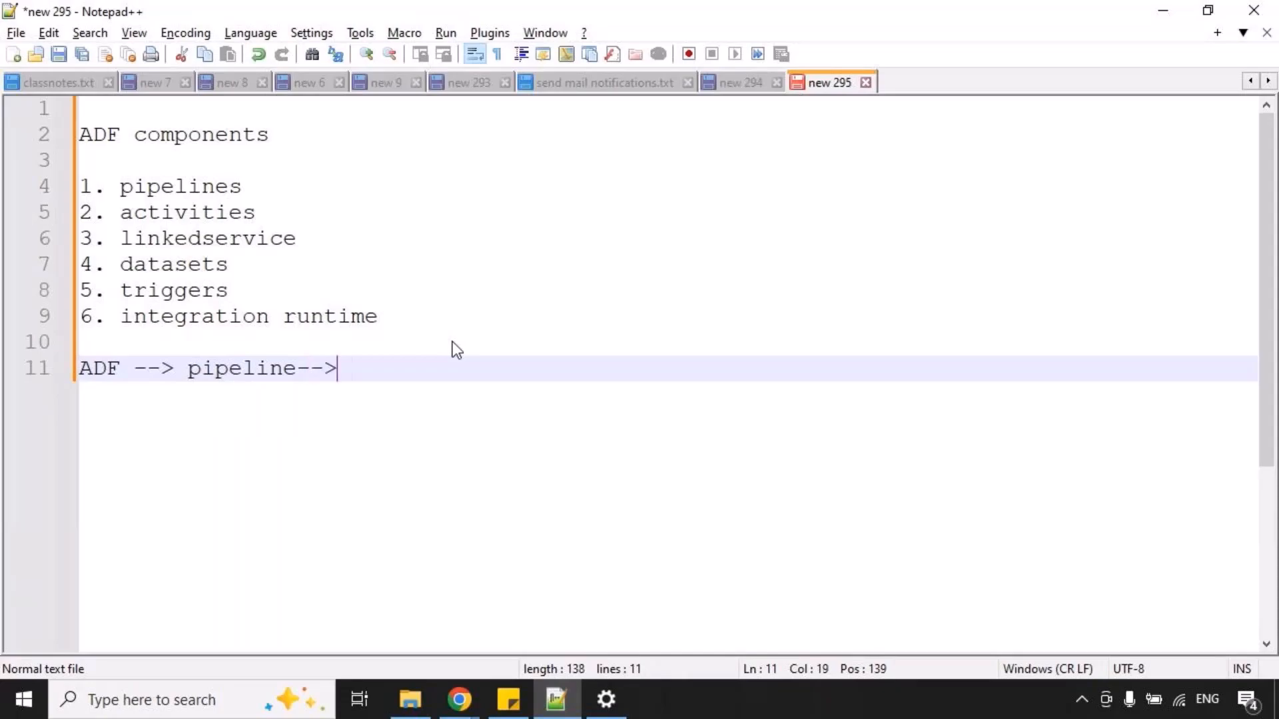
key(BackSpace)
text(ctivities)
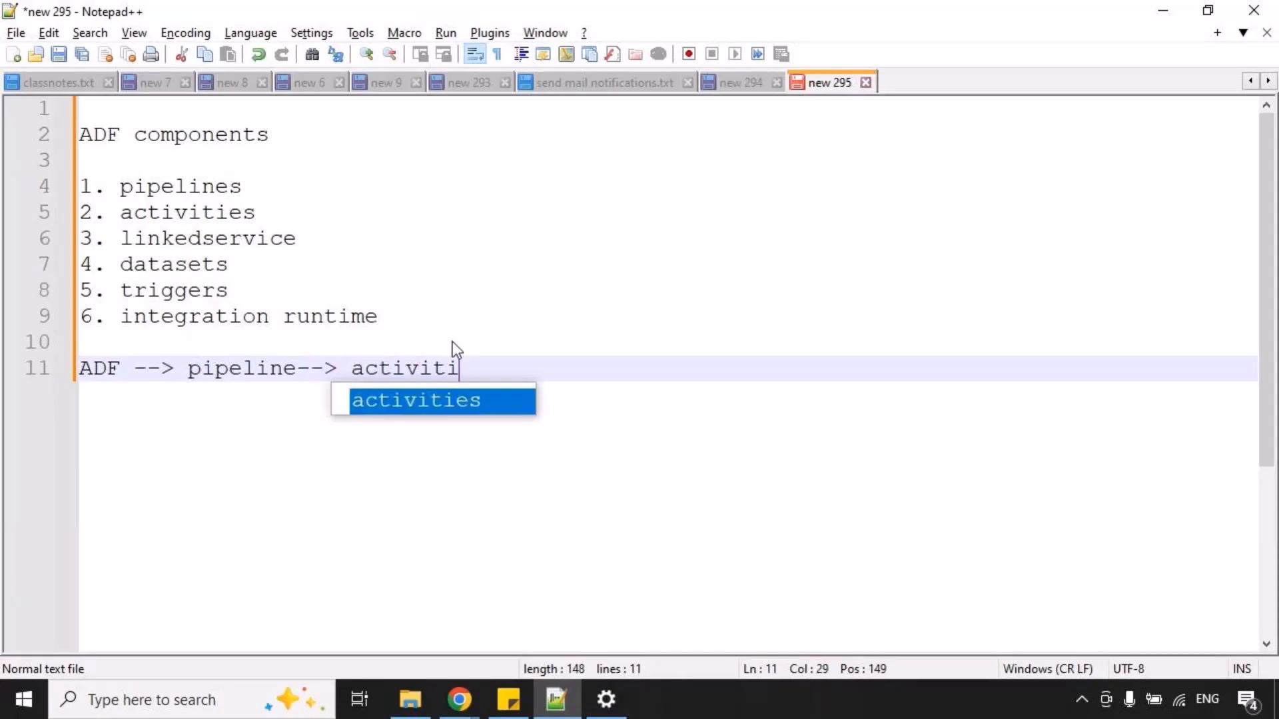
Leave a blank line and add the entry "1. set variable activity", followed by empty lines.
key(Return)
key(Return)
text(1. set var)
key(BackSpace)
text(t variabl)
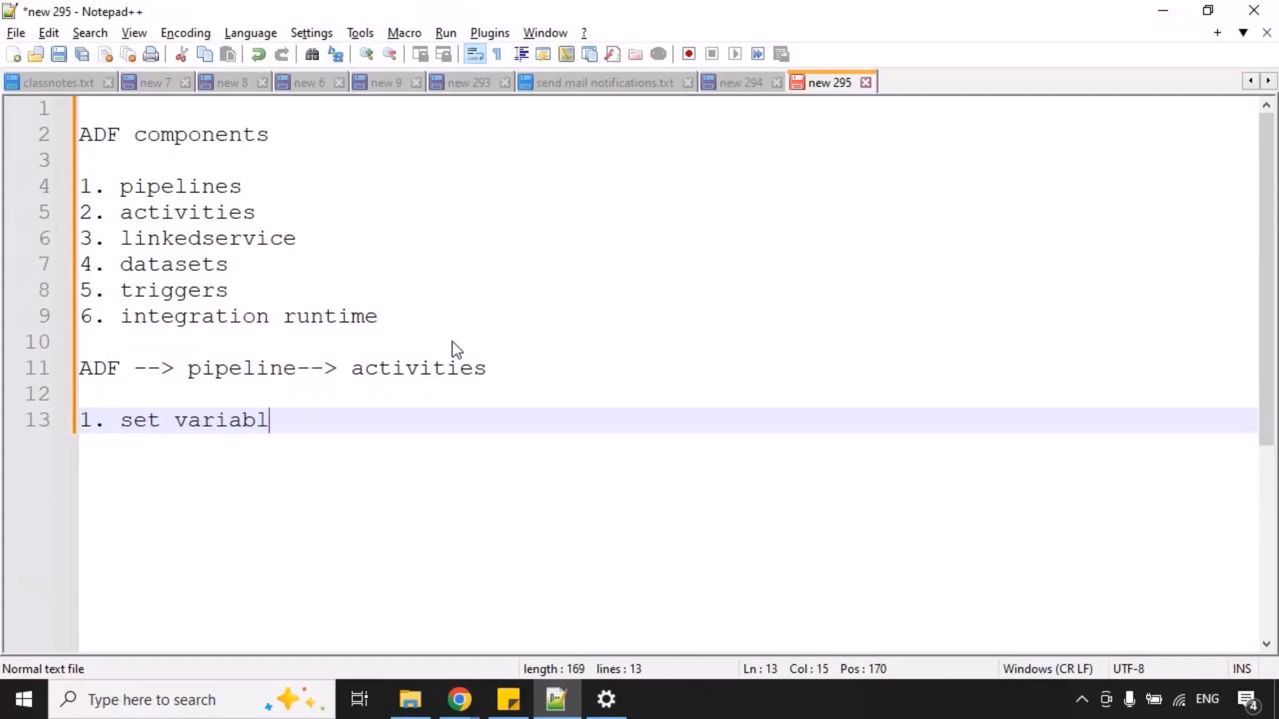
text(e activity)
key(Return)
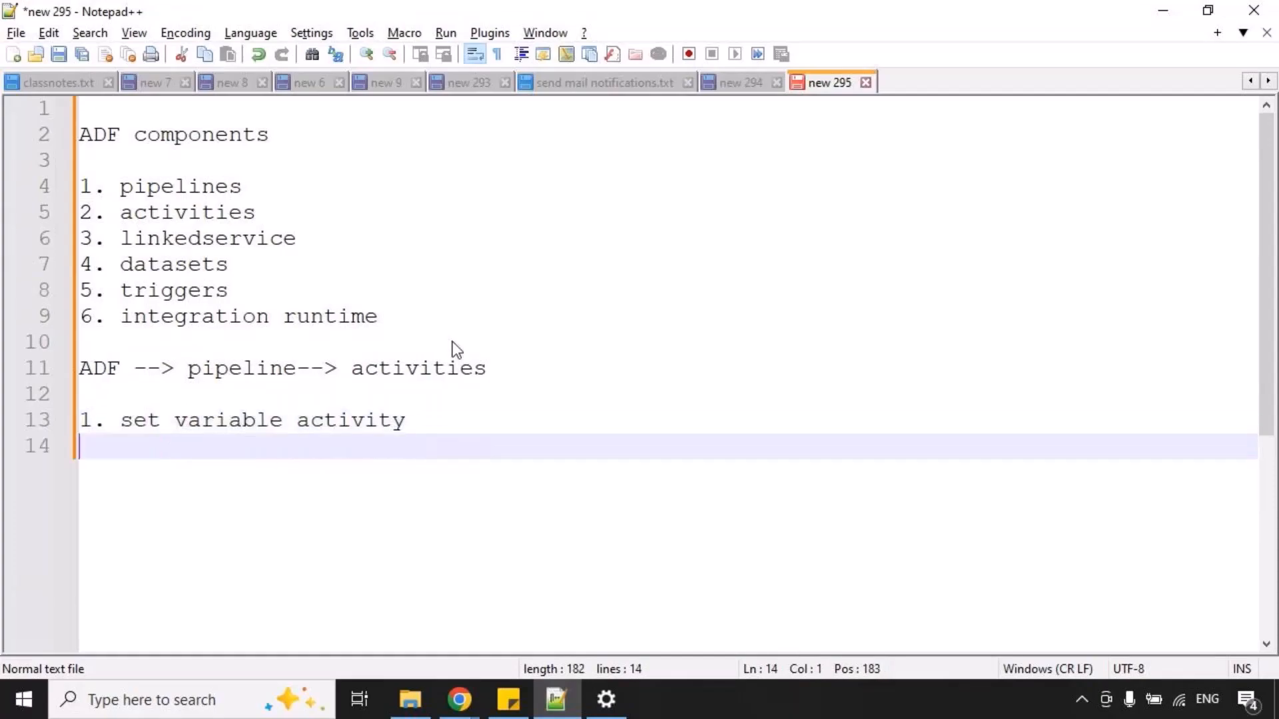
key(Return)
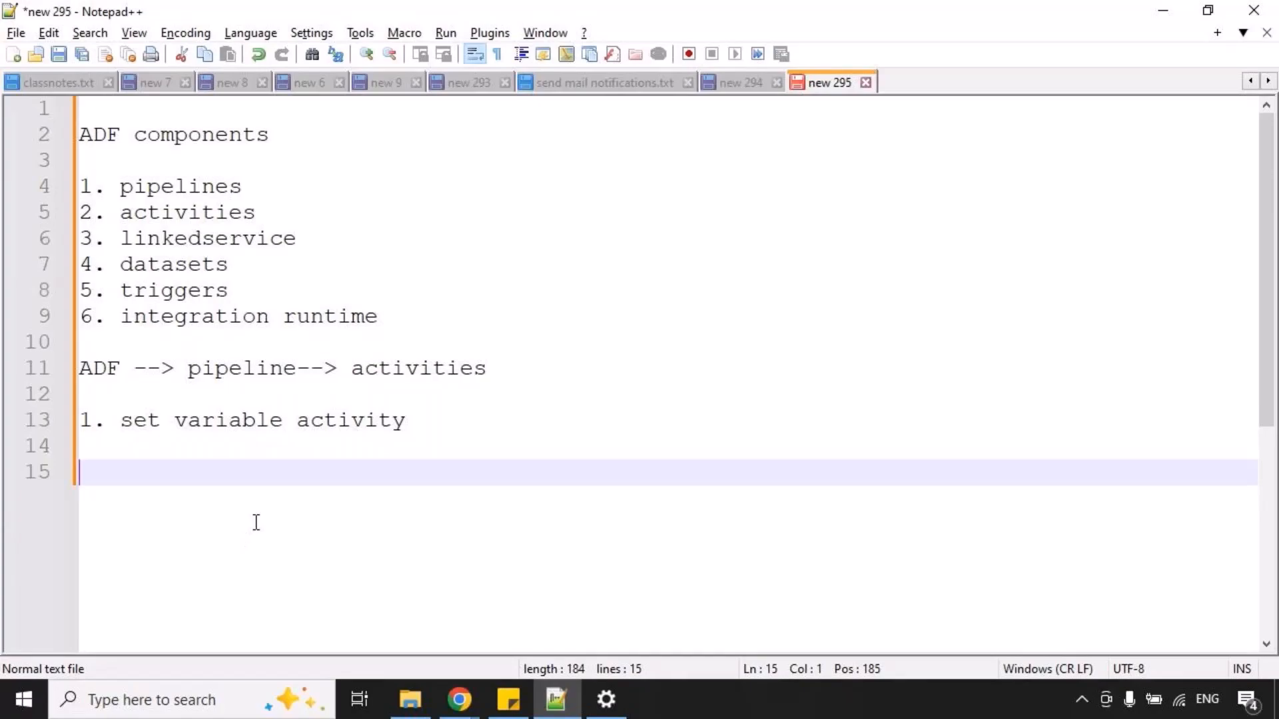
Switch to Chrome and open the Azure portal home page at portal.azure.com.
click(486, 714)
click(487, 715)
click(459, 710)
click(298, 614)
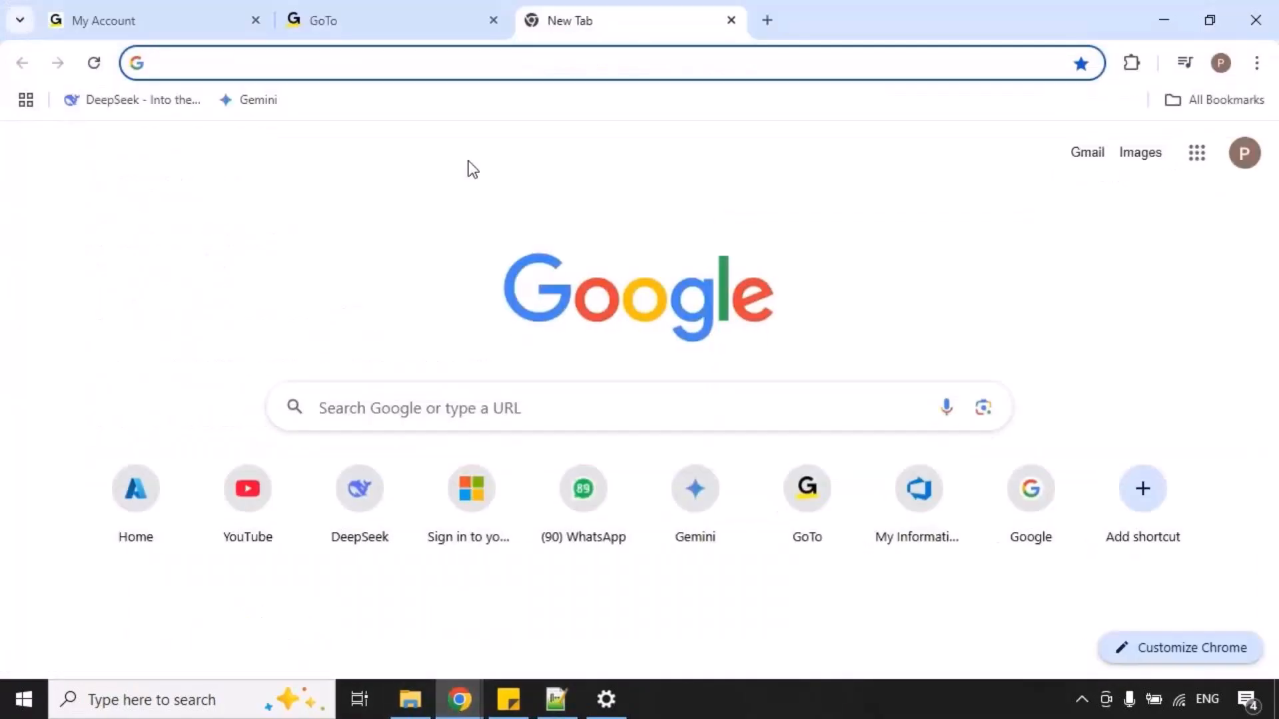
click(583, 71)
text(p)
key(Return)
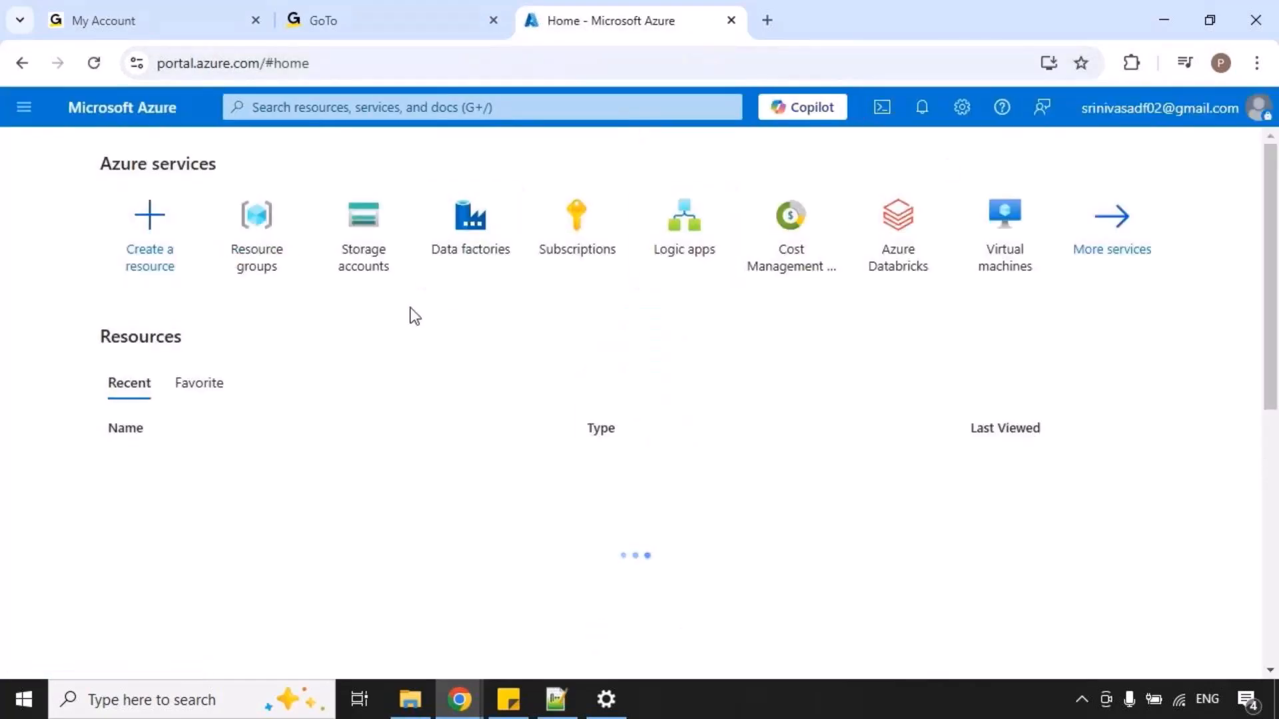
Find the resource group rg_B53_azure among the resource groups and open it in a new browser tab.
click(267, 270)
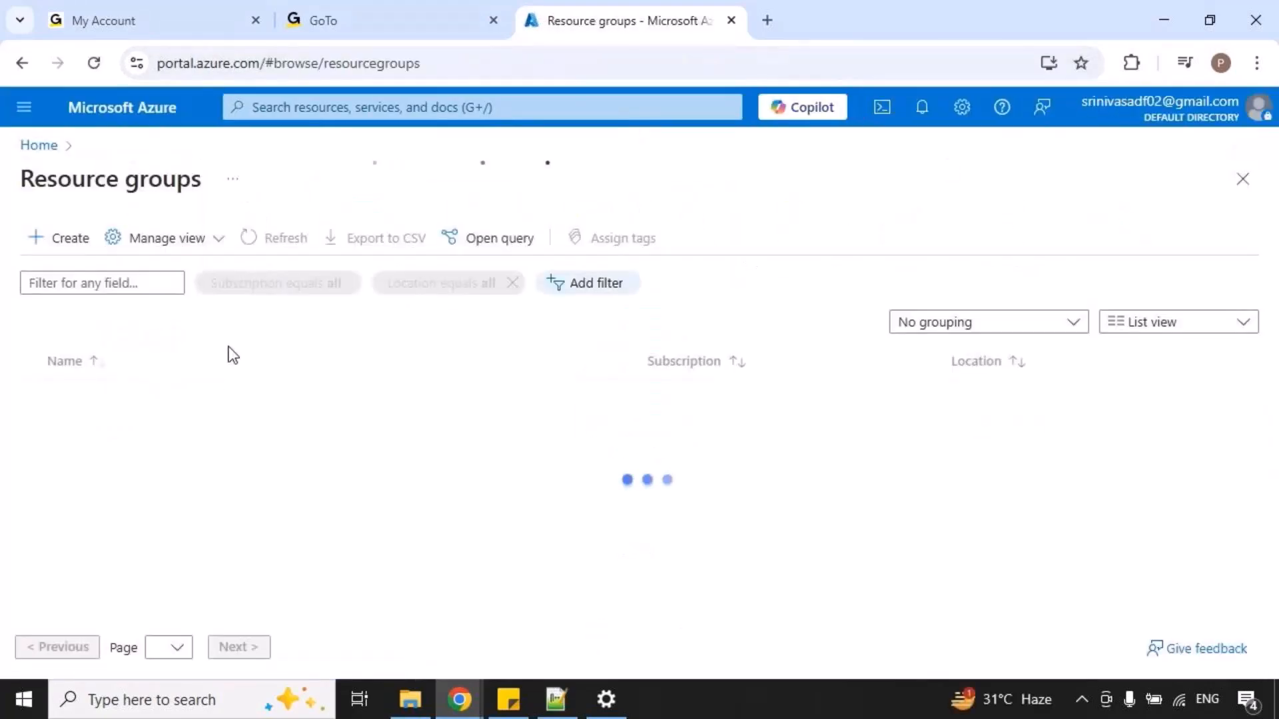
scroll(233, 510, down, 6)
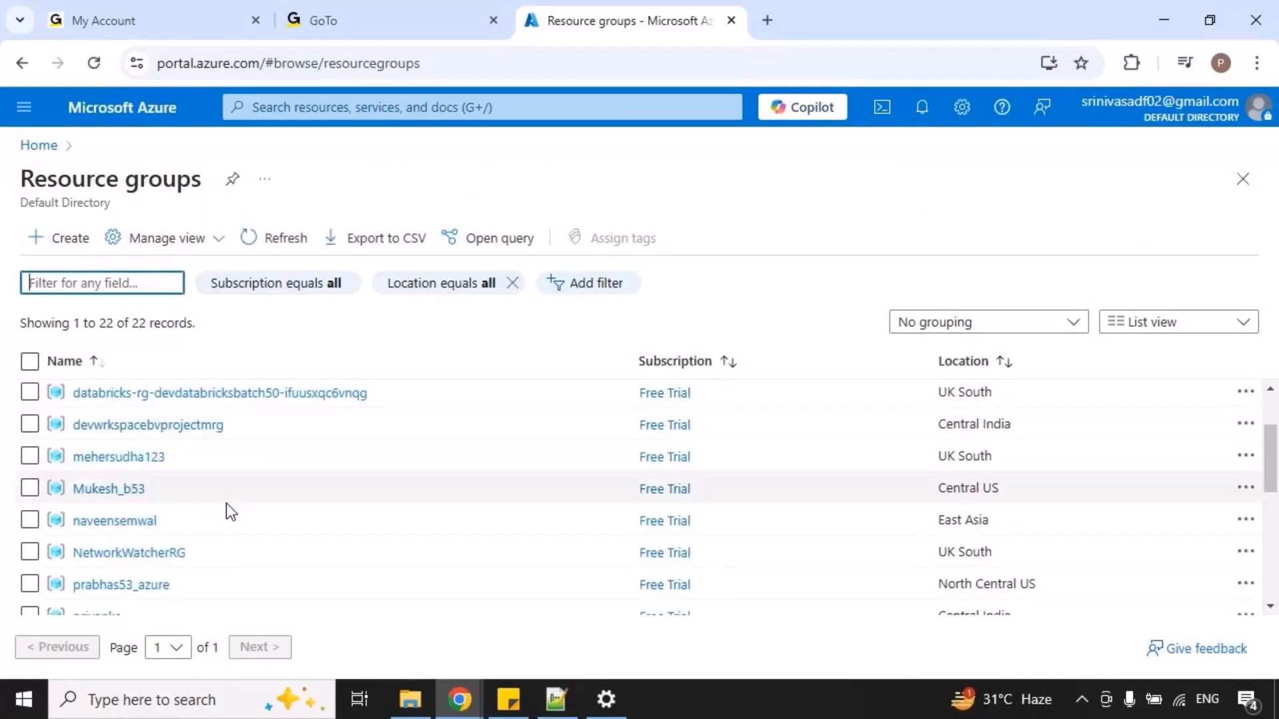
scroll(206, 510, down, 1)
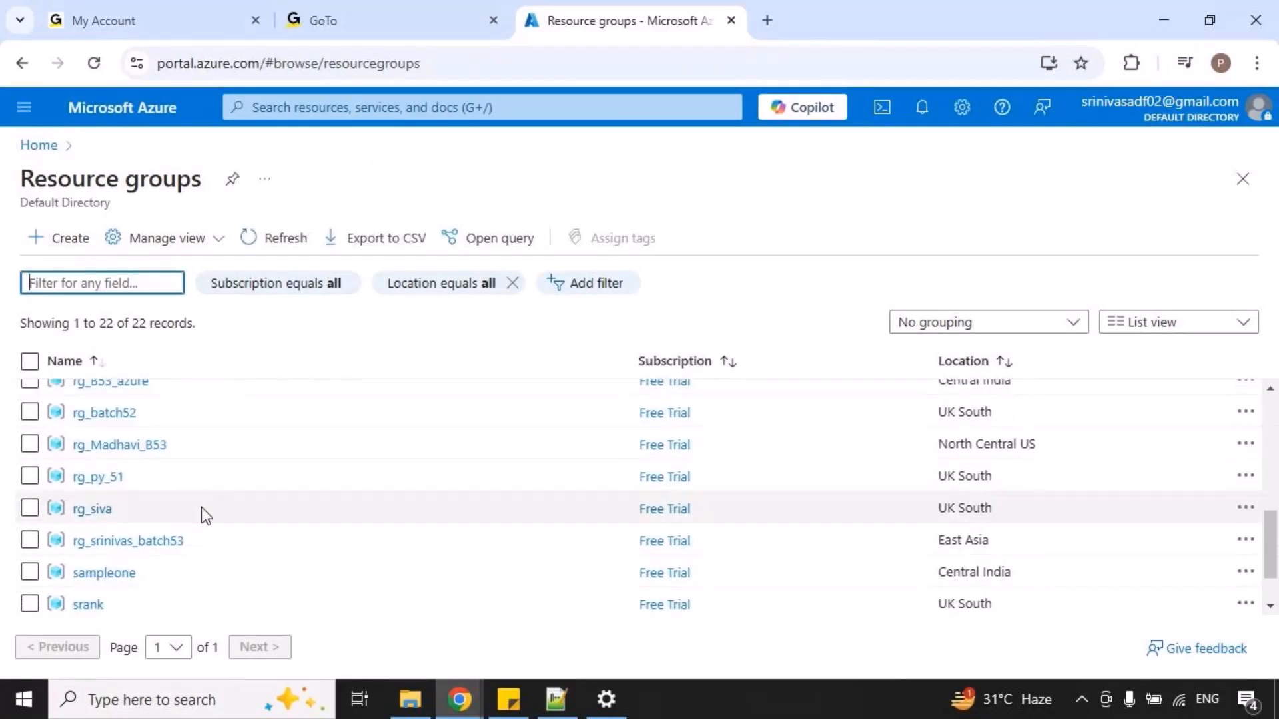
scroll(205, 459, up, 3)
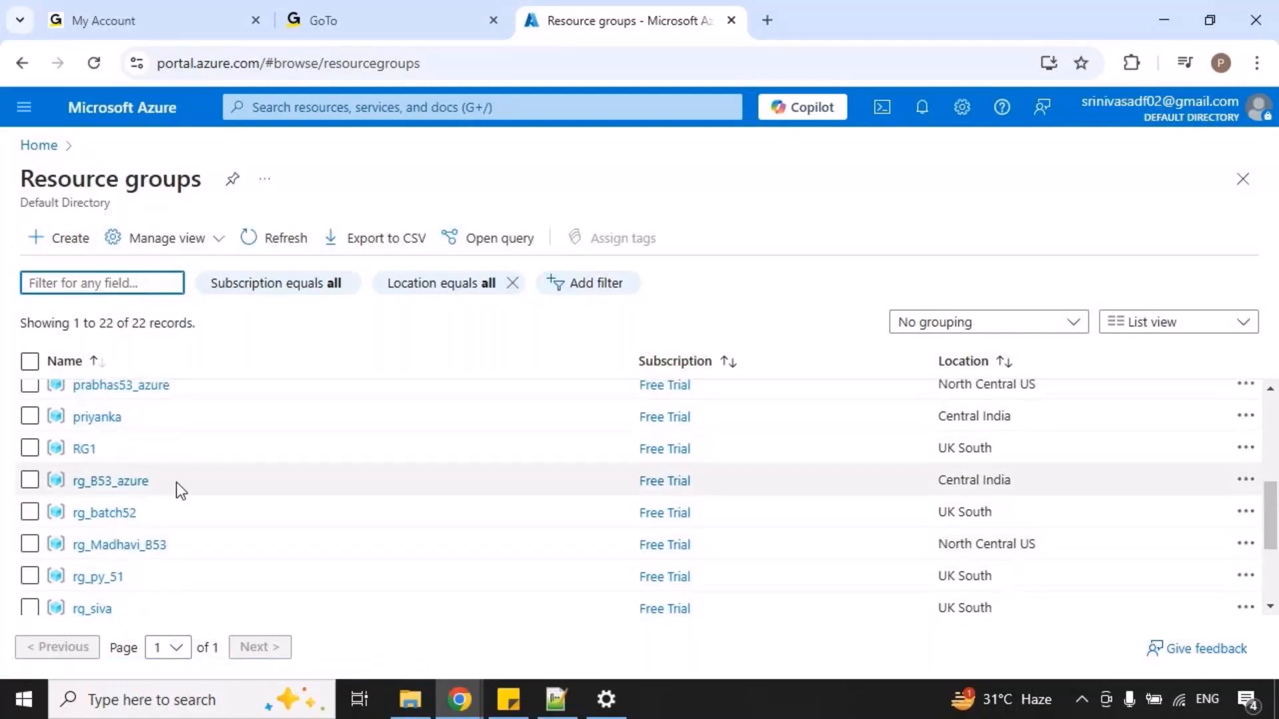
right_click(128, 479)
click(273, 241)
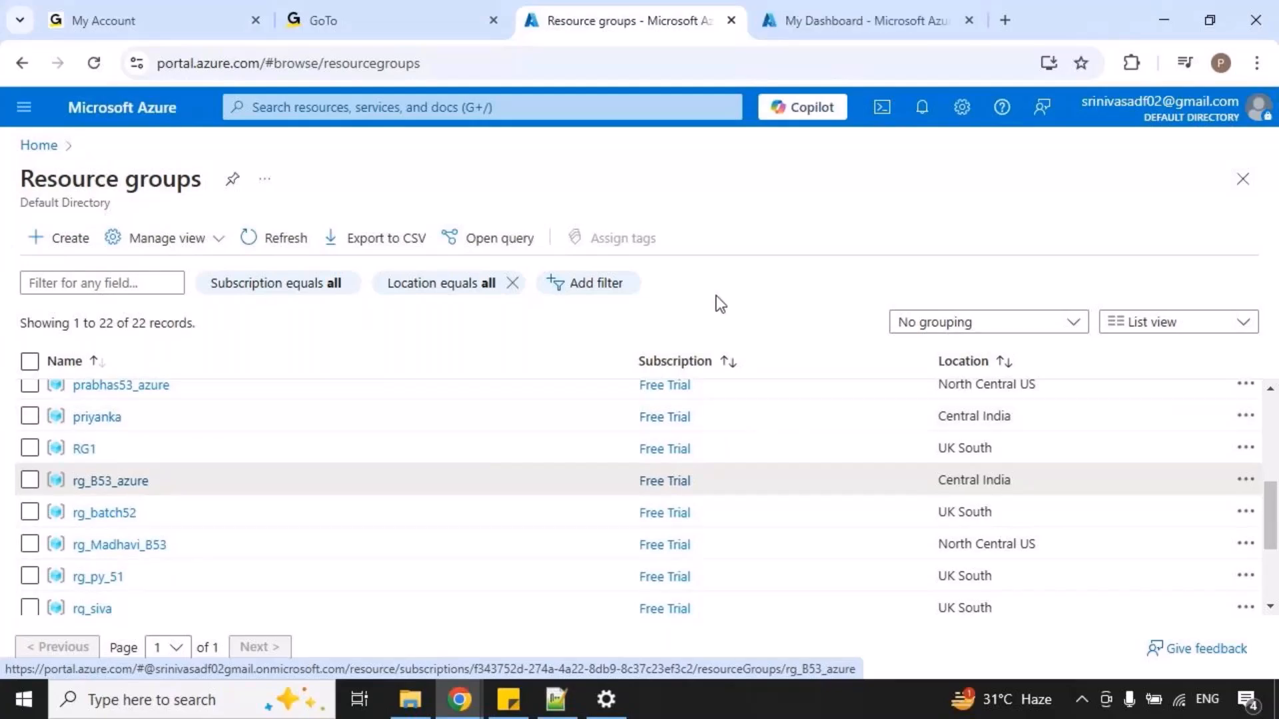
click(817, 22)
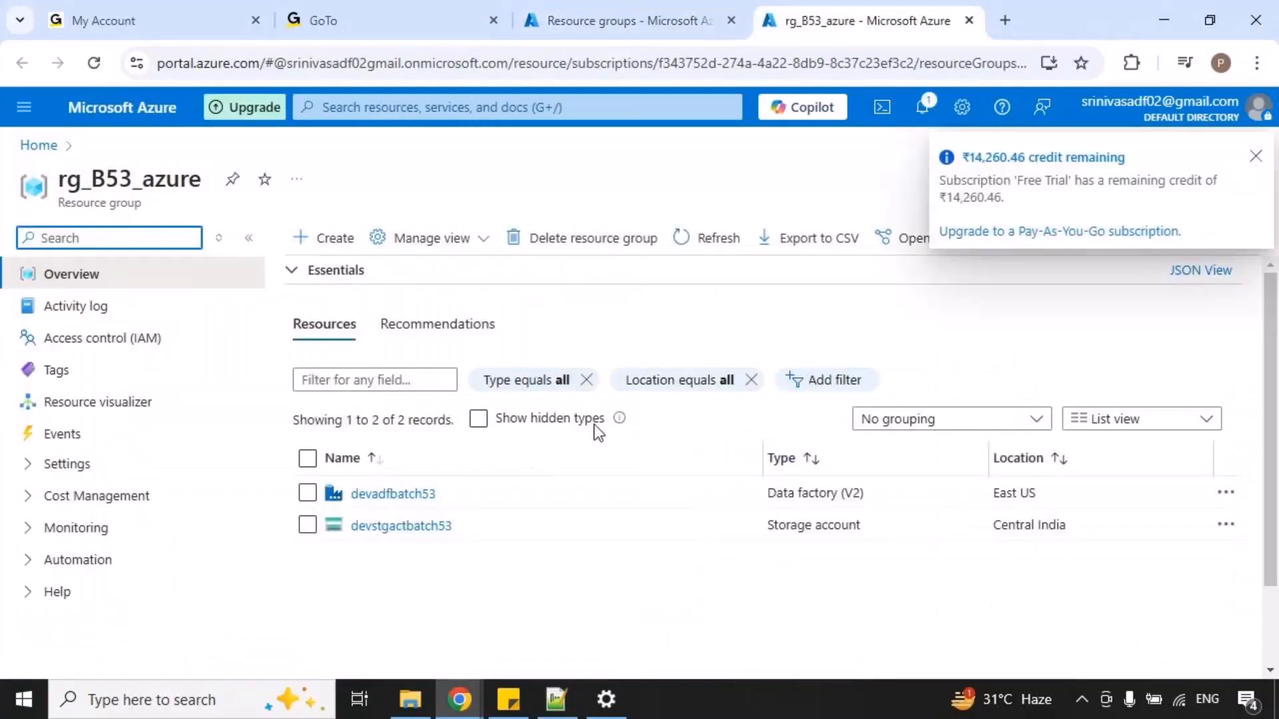
Dismiss the credit notification and open the data factory devadfbatch53 in a new browser tab.
click(1256, 157)
right_click(390, 494)
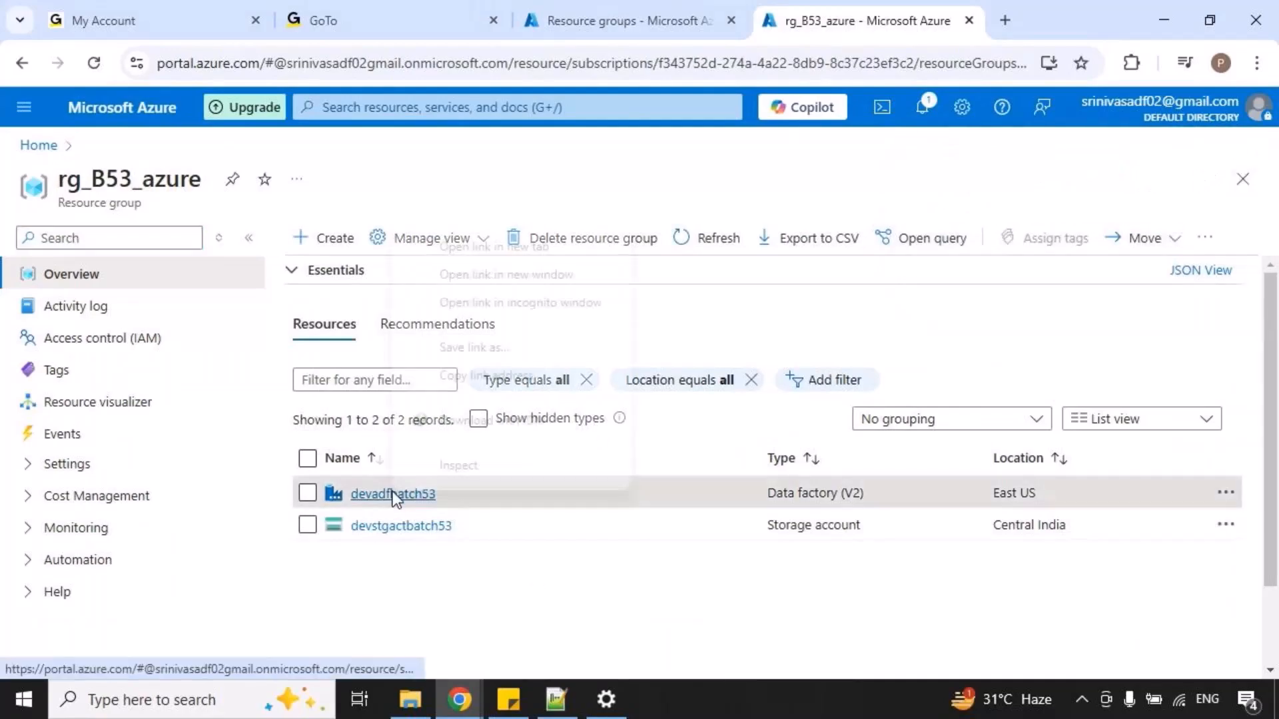
click(496, 248)
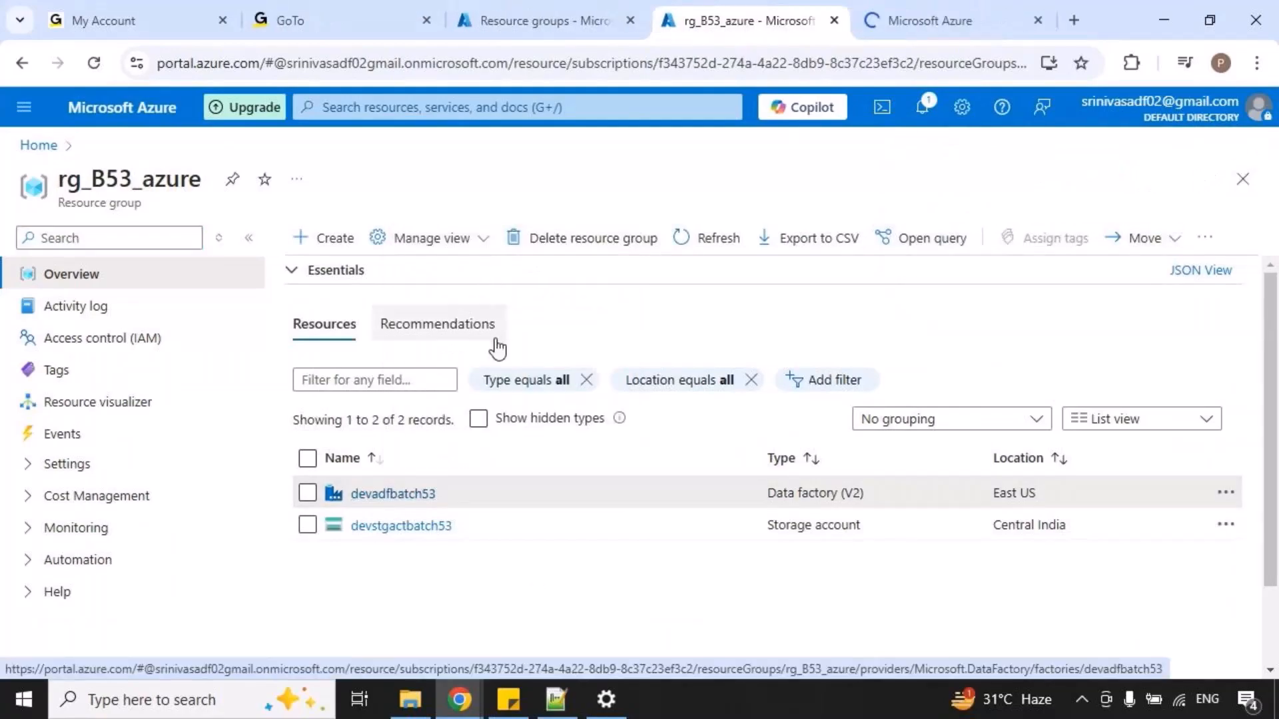
click(904, 25)
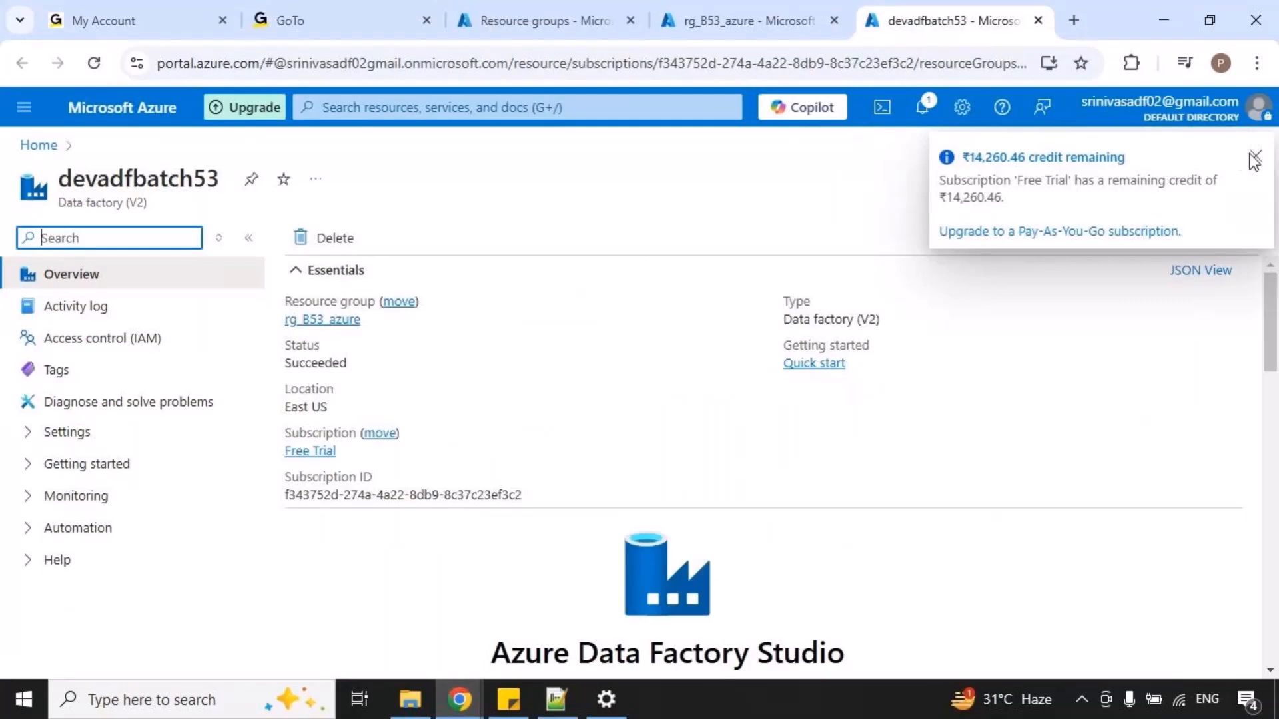
Dismiss the credit notification, launch Azure Data Factory Studio for devadfbatch53 and go to its authoring page.
click(1255, 157)
scroll(641, 319, down, 3)
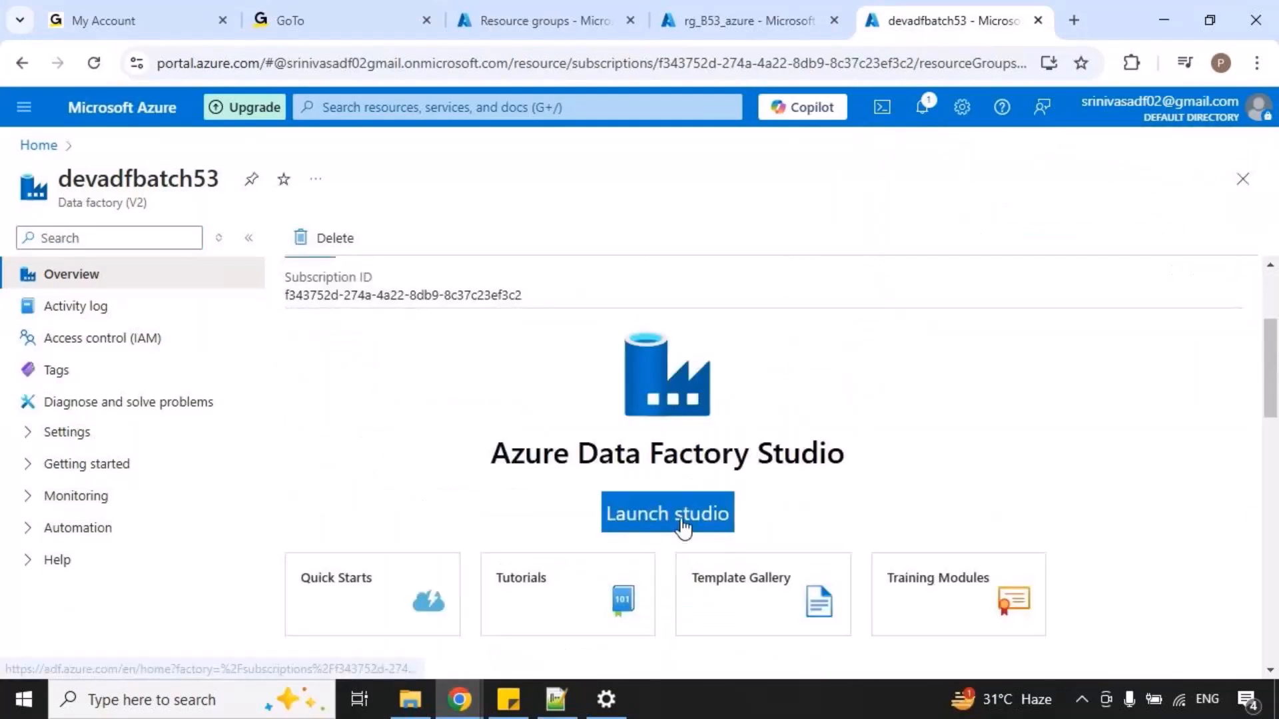
click(662, 512)
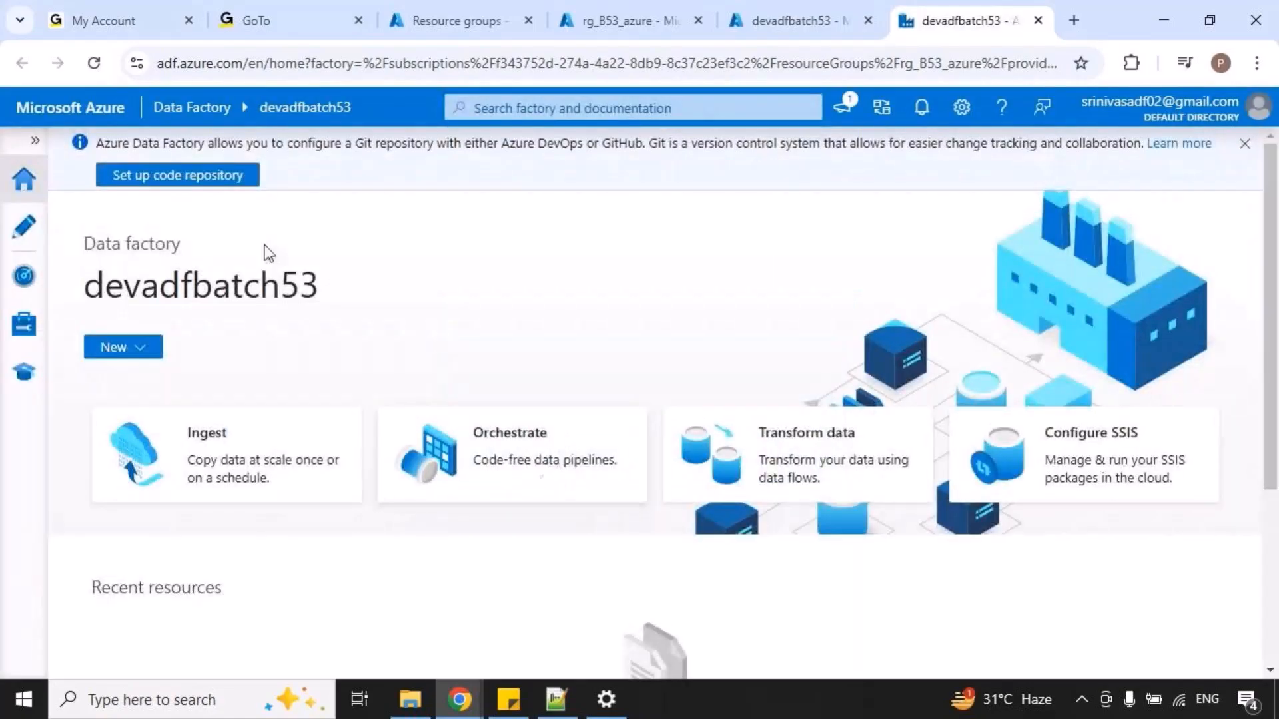
click(25, 229)
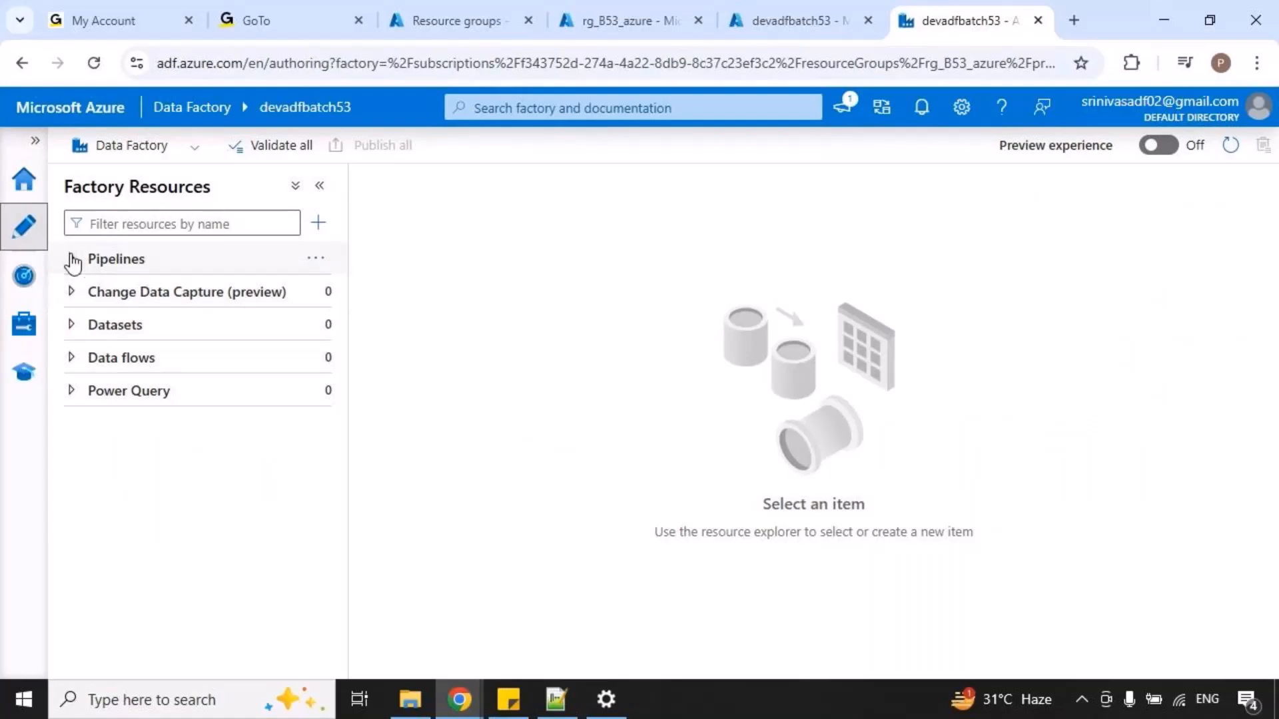
Expand the factory's pipelines and create a new pipeline.
click(83, 261)
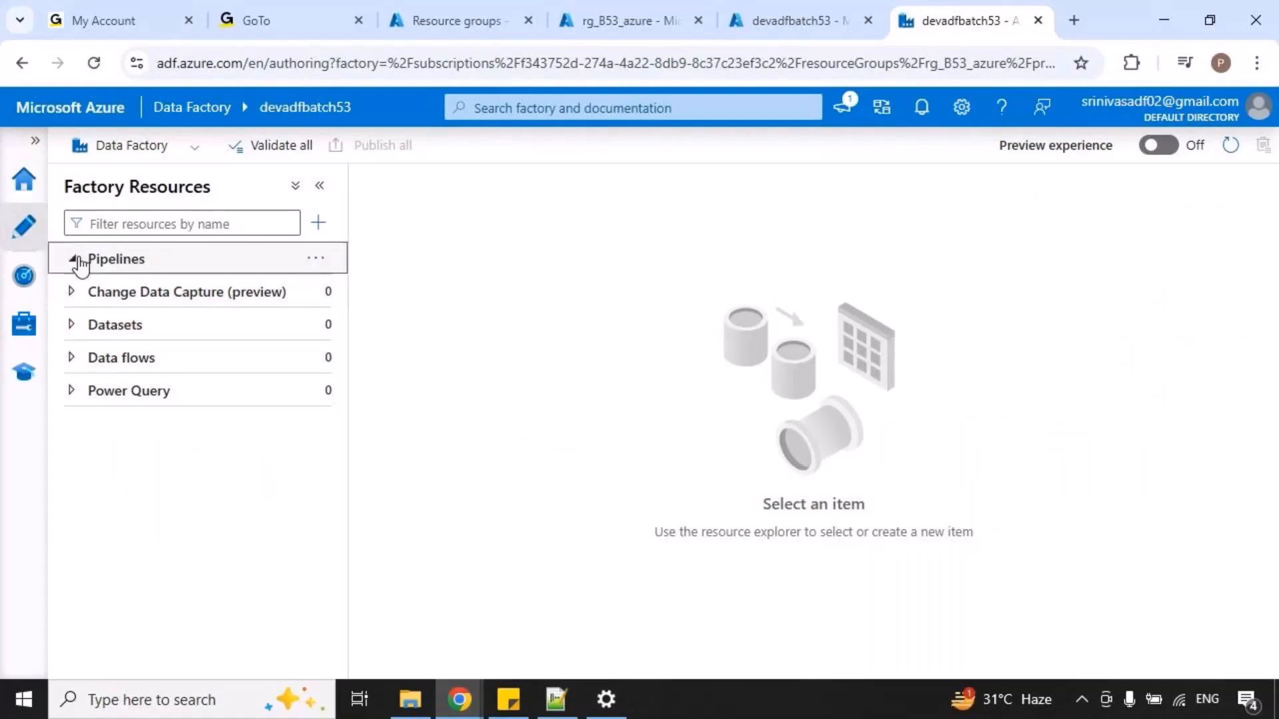
click(314, 259)
click(374, 290)
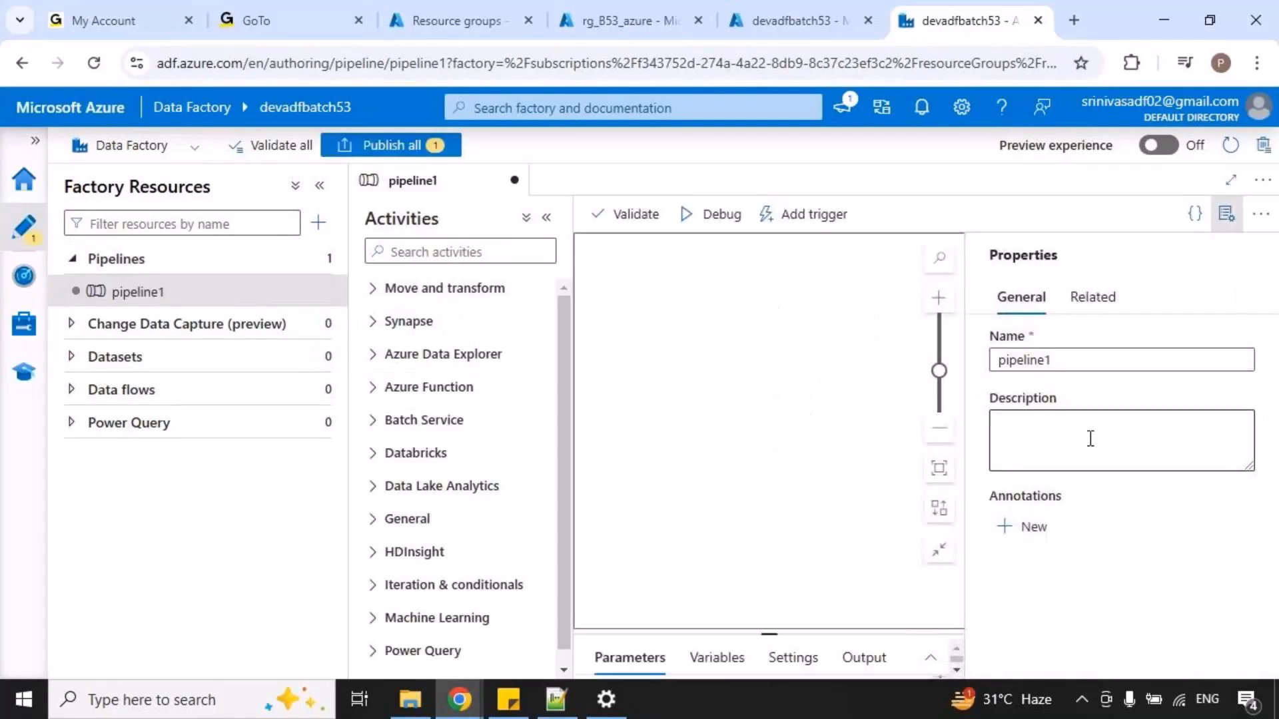
Rename the new pipeline as 1_setvariable_activity, then hide its properties and enlarge the pipeline configuration area.
double_click(1079, 360)
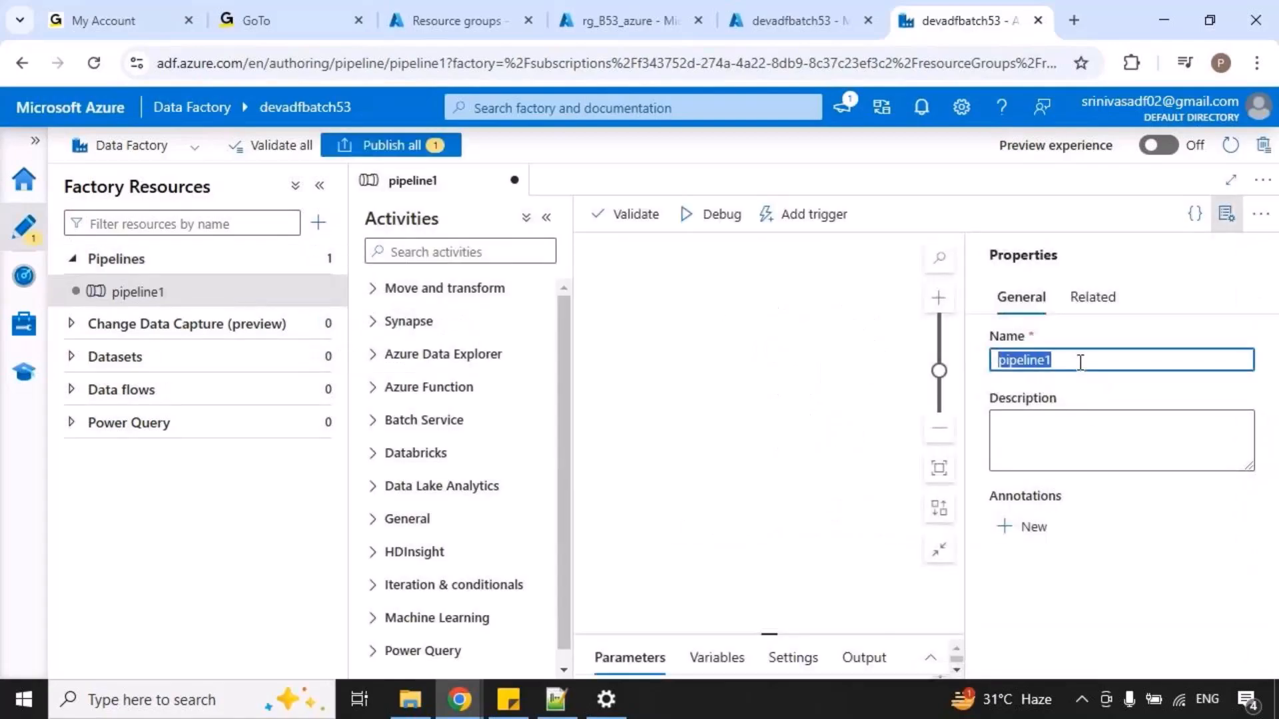
text(1_se)
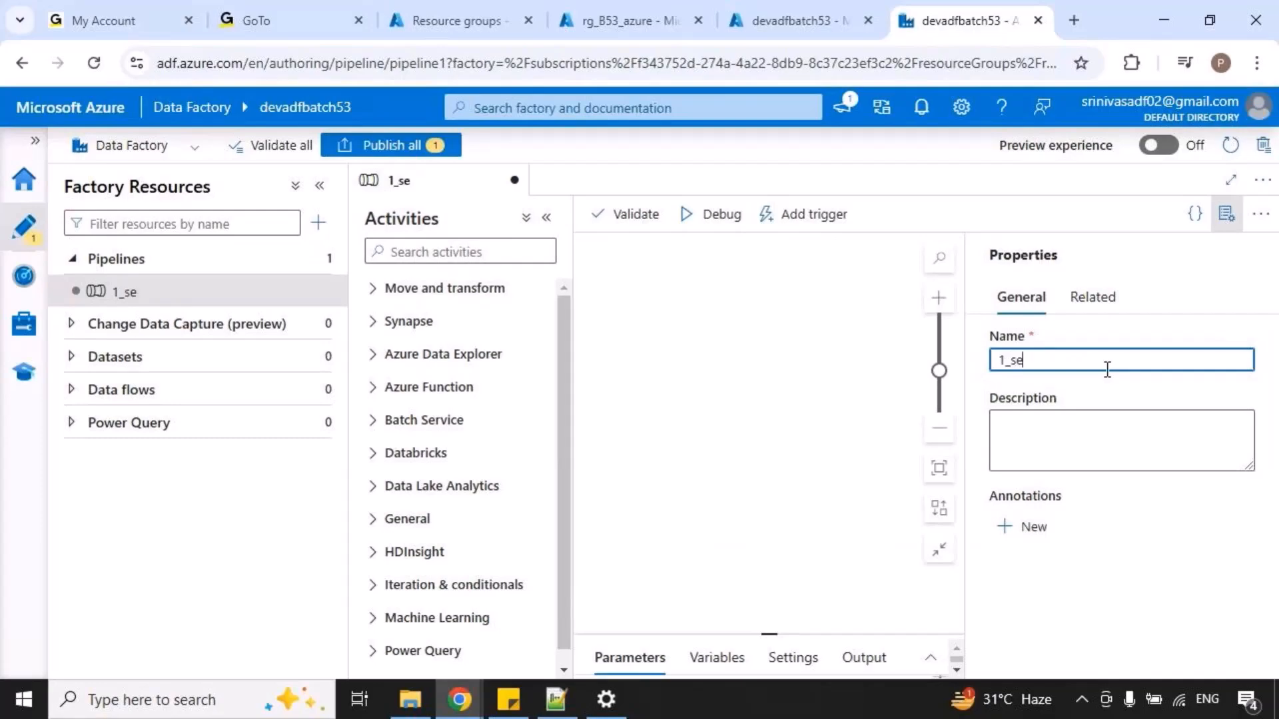
text(tvariable_activity)
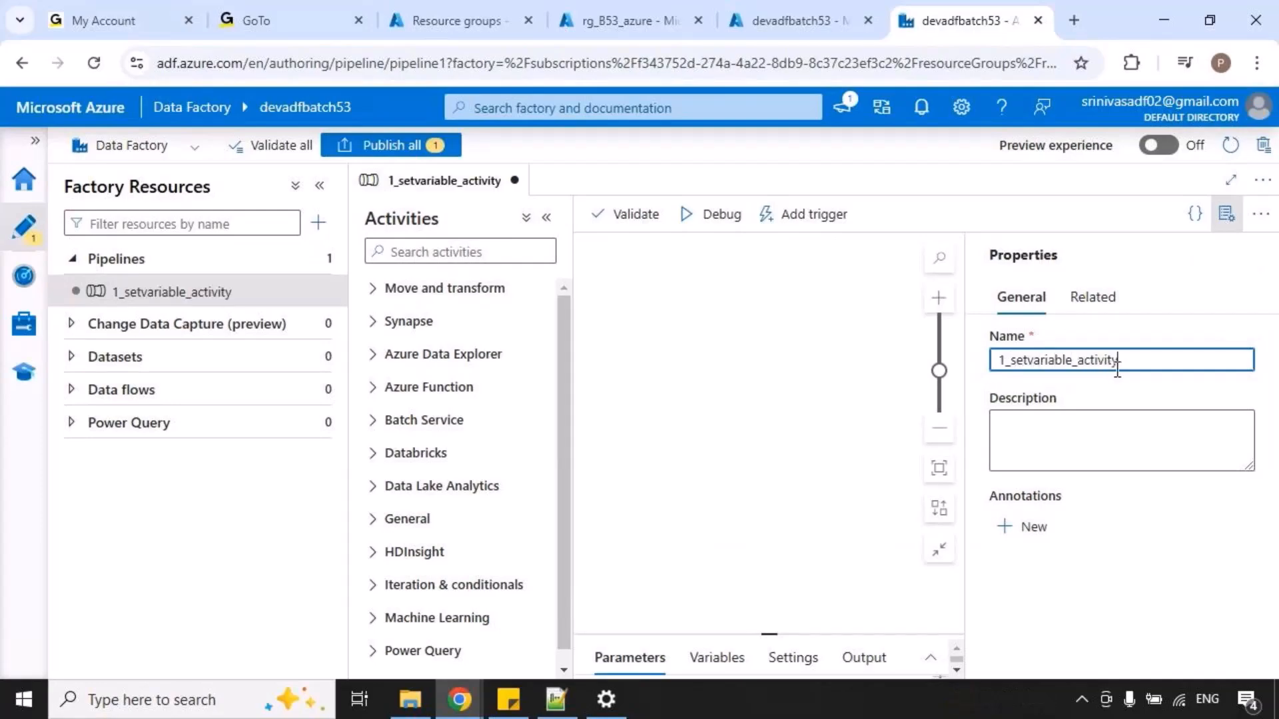
click(1226, 214)
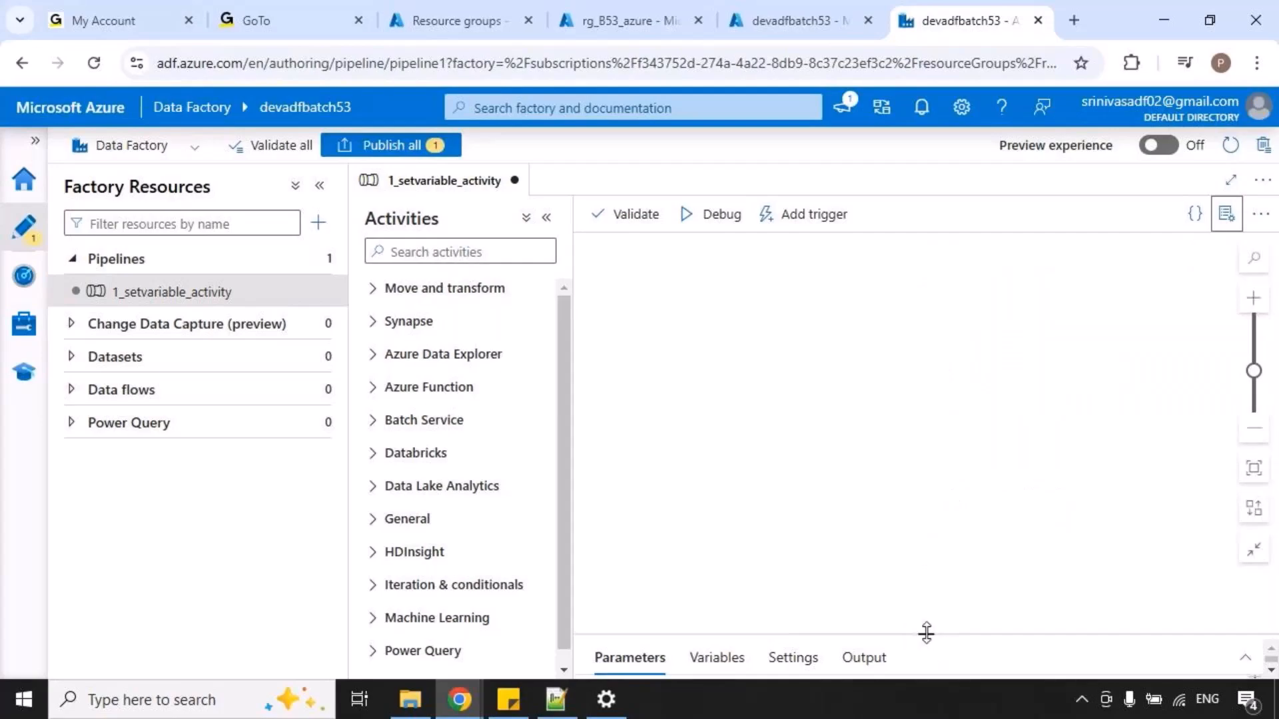
drag(926, 633, 955, 428)
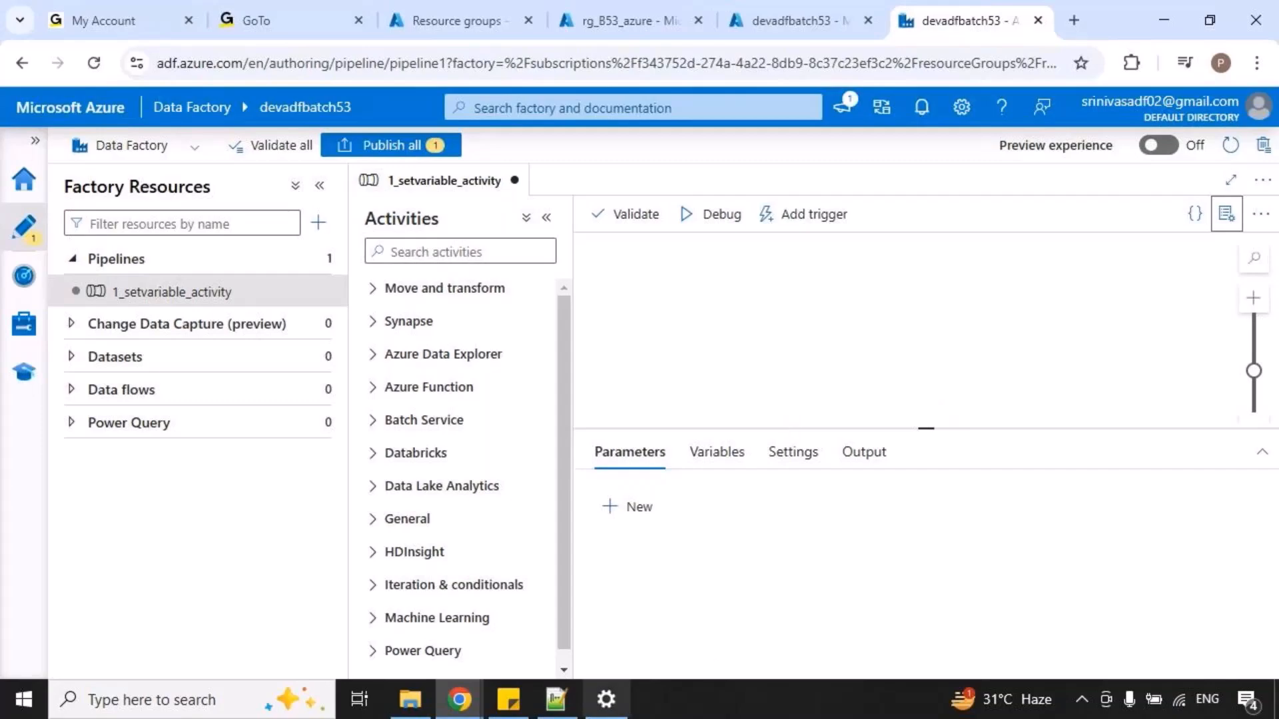
Switch to the Notepad++ note and add a dashed separator, prsn_name with a quoted sample first name, and prsn_age = 23.
click(552, 710)
key(Return)
key(Return)
key(Return)
key(Return)
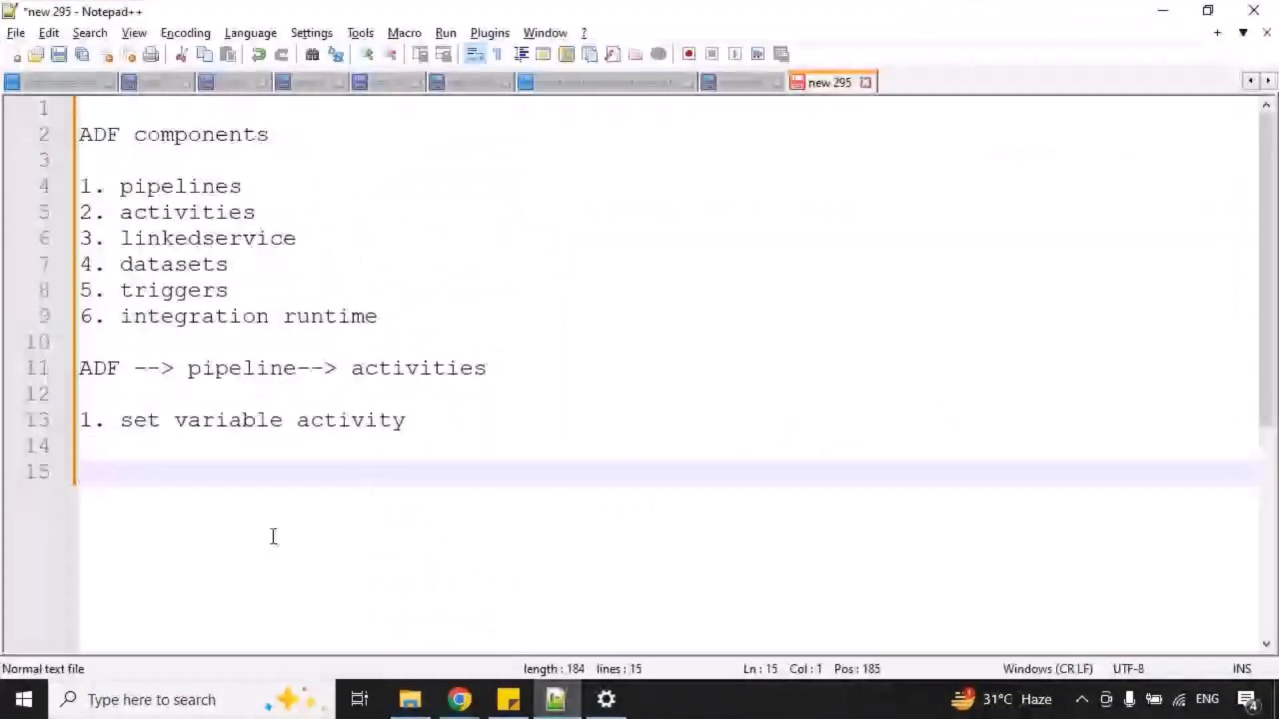
text(-------)
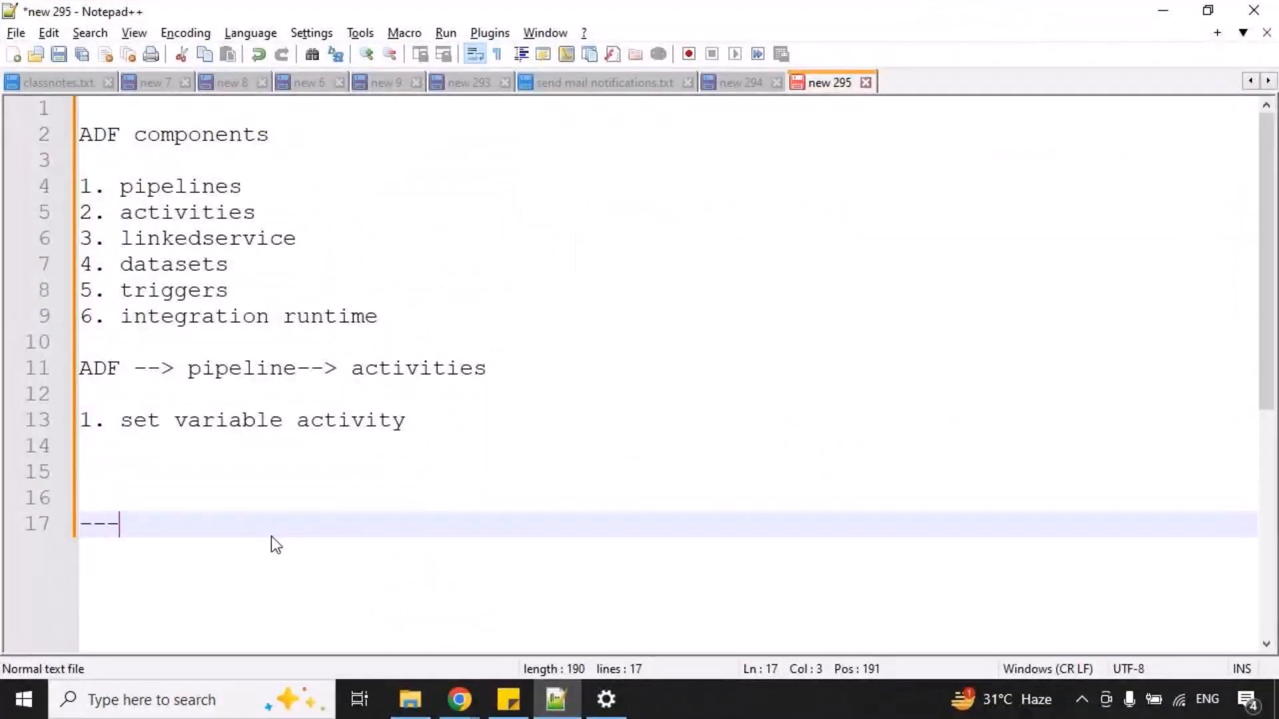
key(Return)
key(Return)
text(prsn_nam)
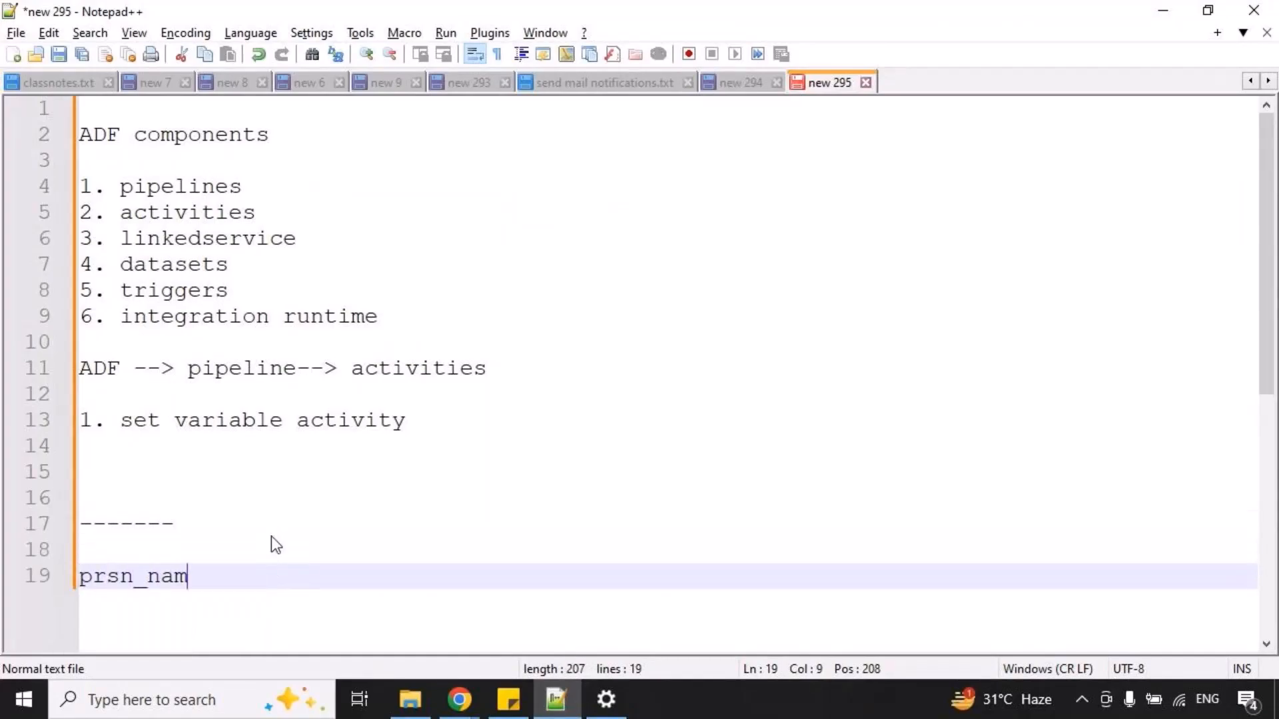
text(e= 'rav)
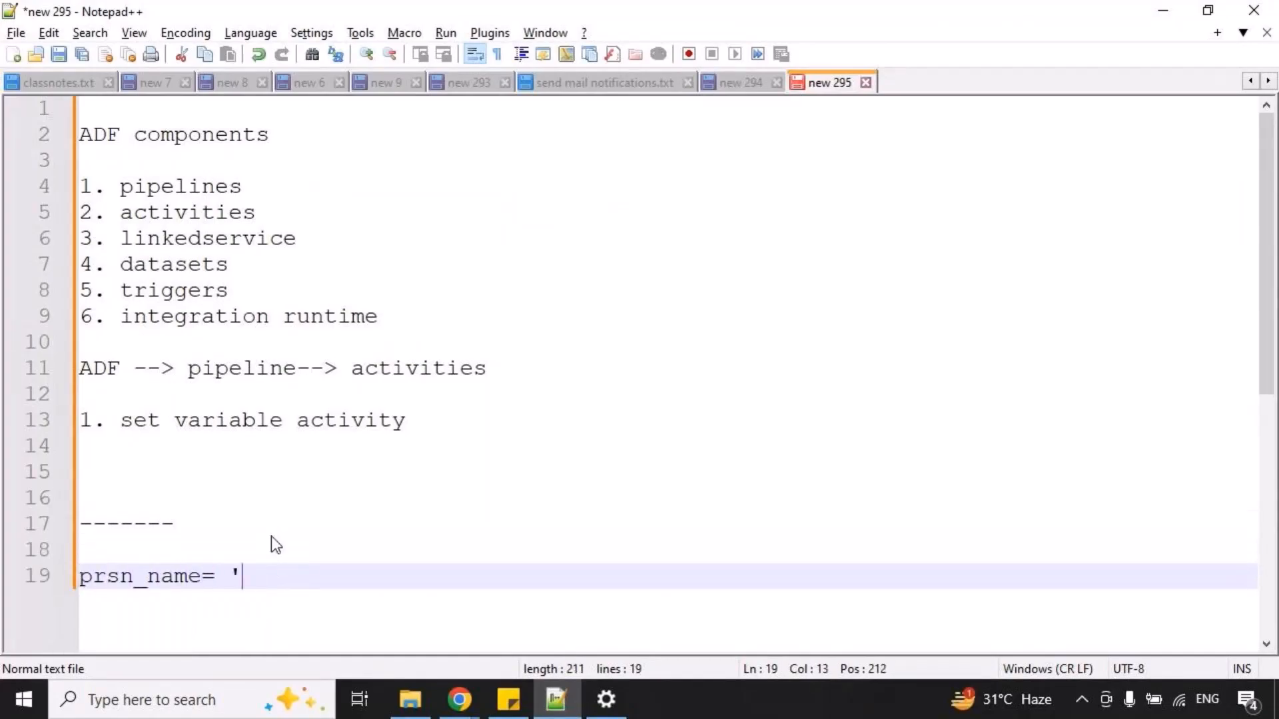
text(i)
text(')
key(Return)
text(prsn_age = 23)
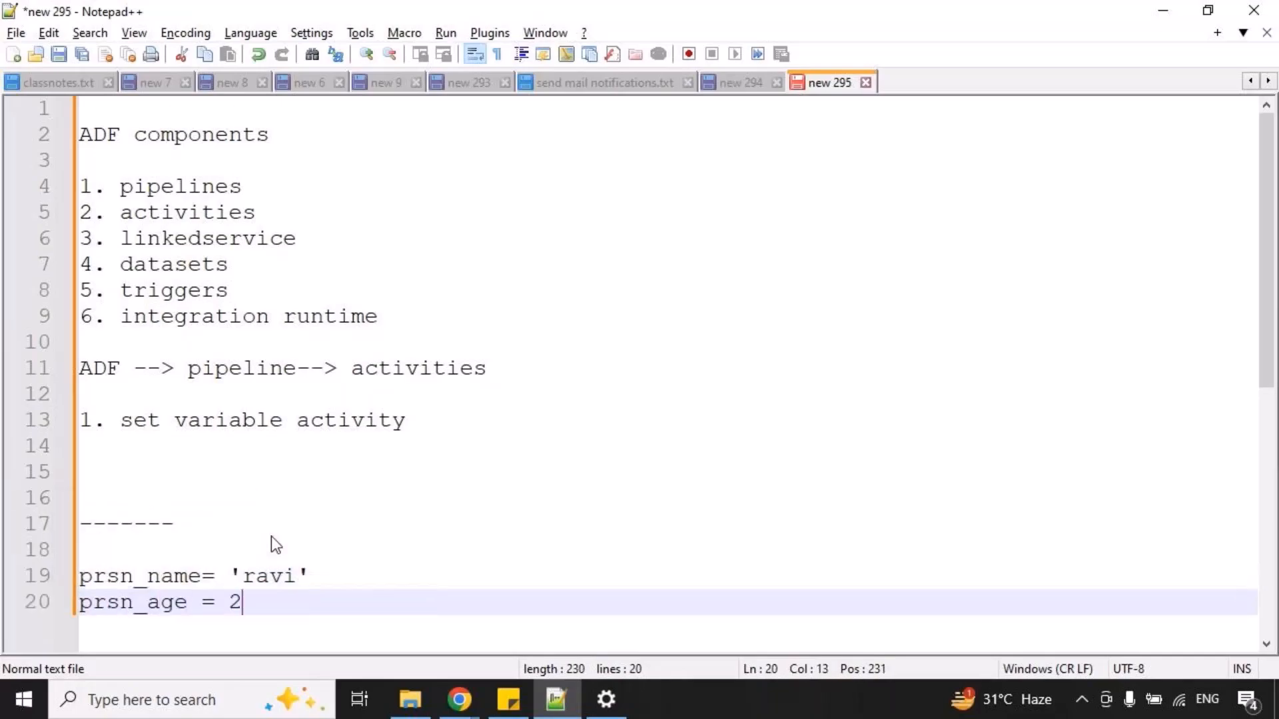
Add an output heading to the note with a sentence stating the sample person's name and "and age is 23".
key(Return)
key(Return)
key(Return)
text(output)
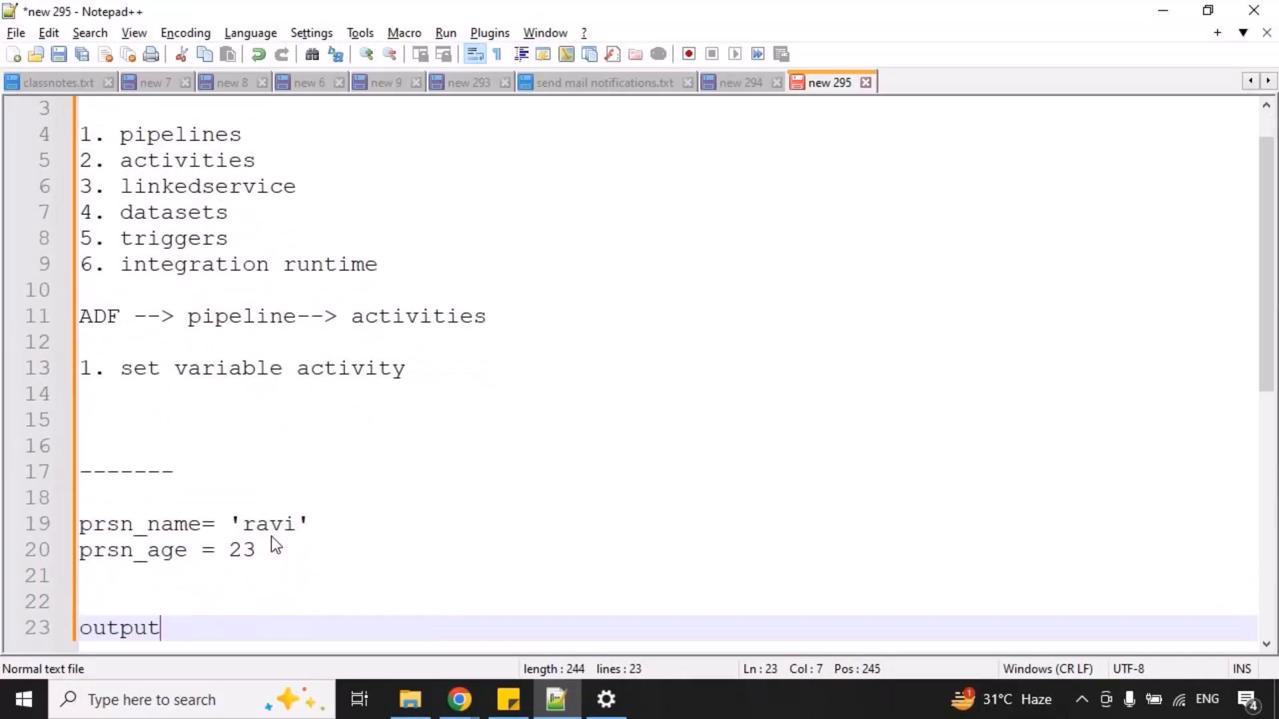
key(Return)
text(perso)
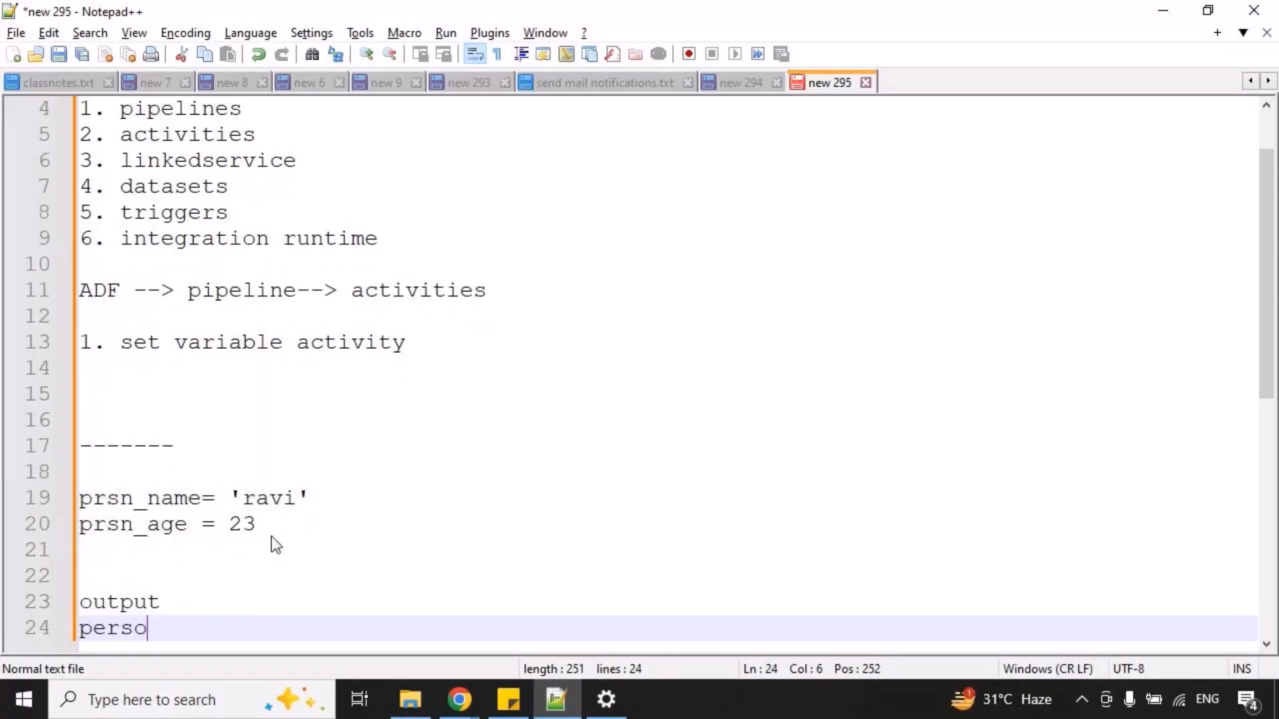
text(n name is Ravi)
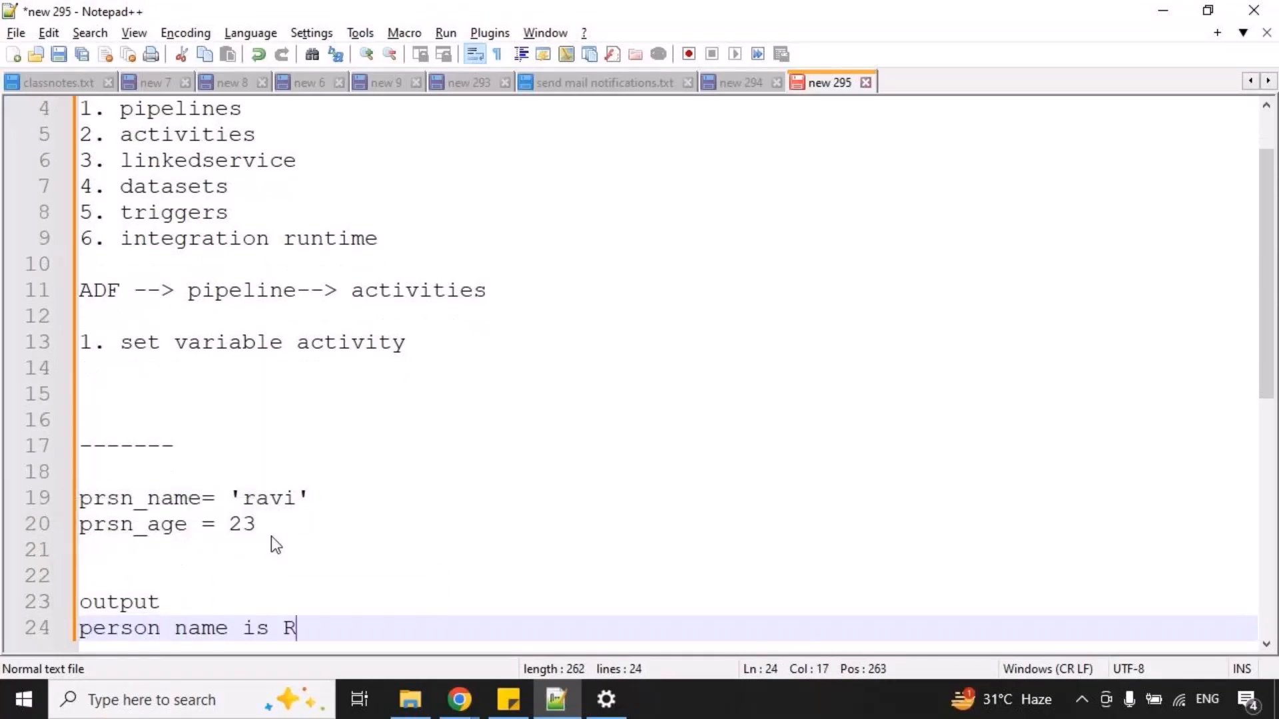
key(BackSpace)
key(BackSpace)
key(BackSpace)
key(BackSpace)
key(BackSpace)
text(rav)
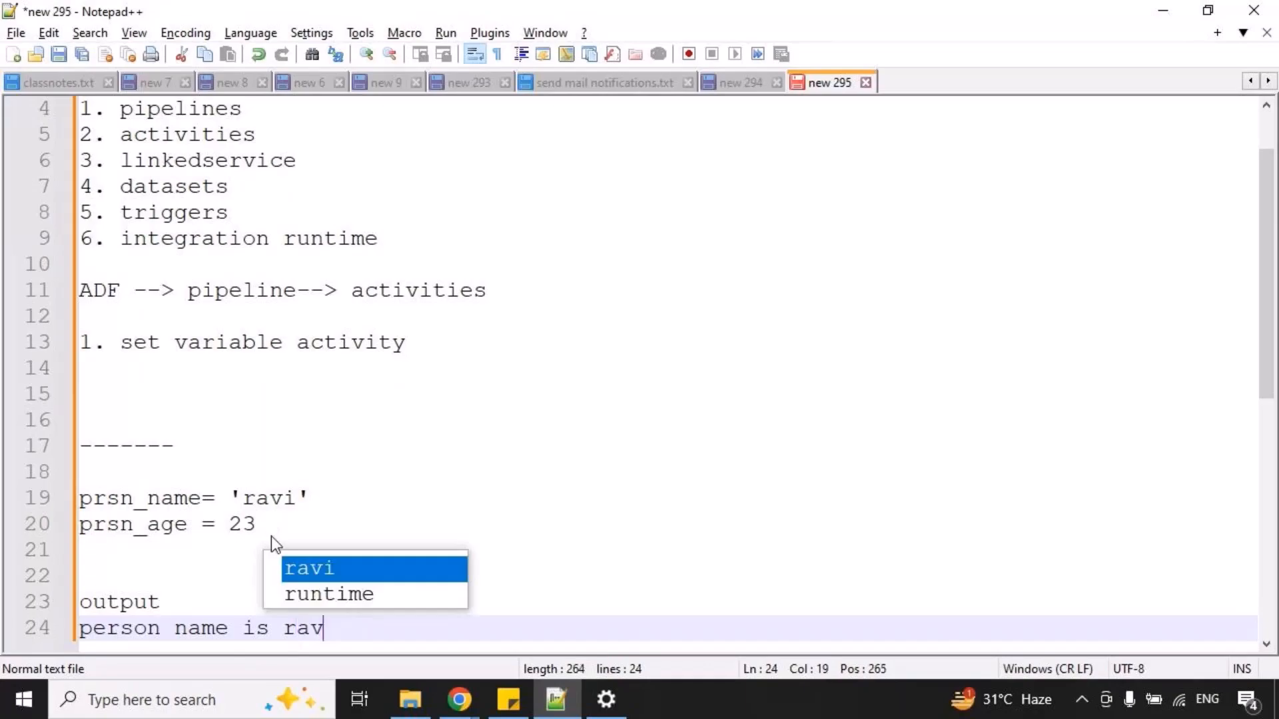
text(i and age is 23)
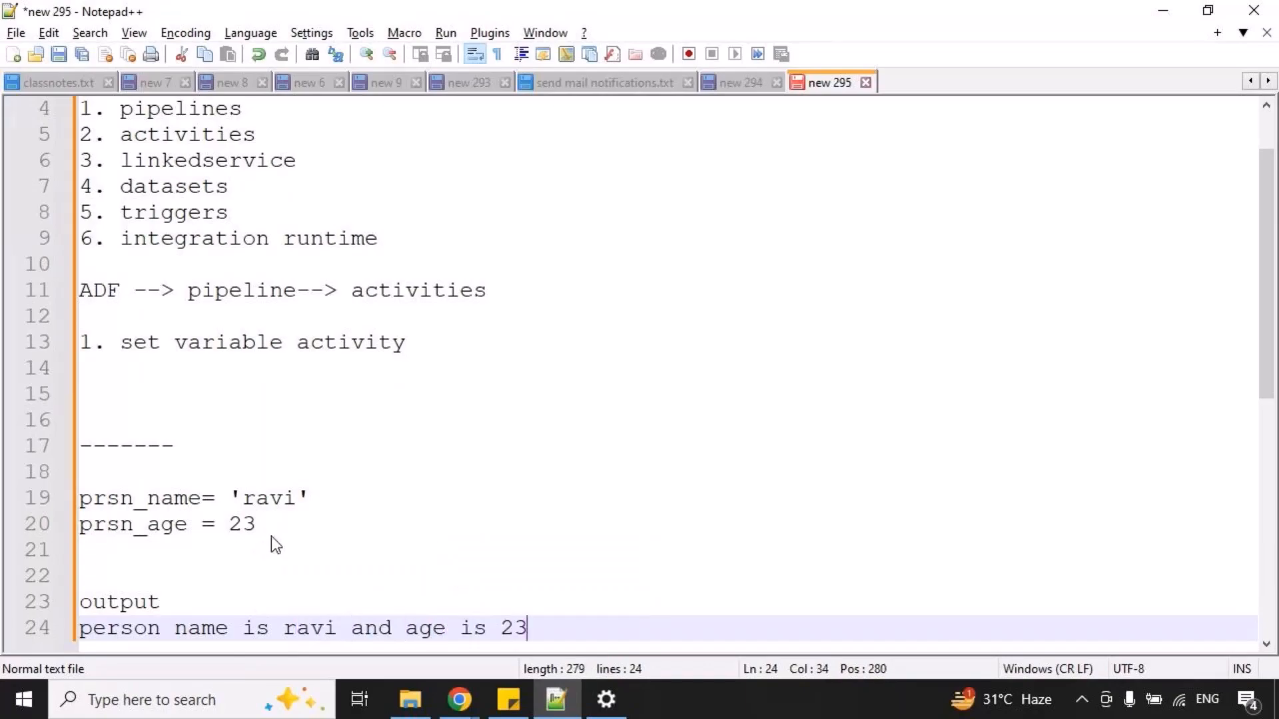
key(Return)
key(Return)
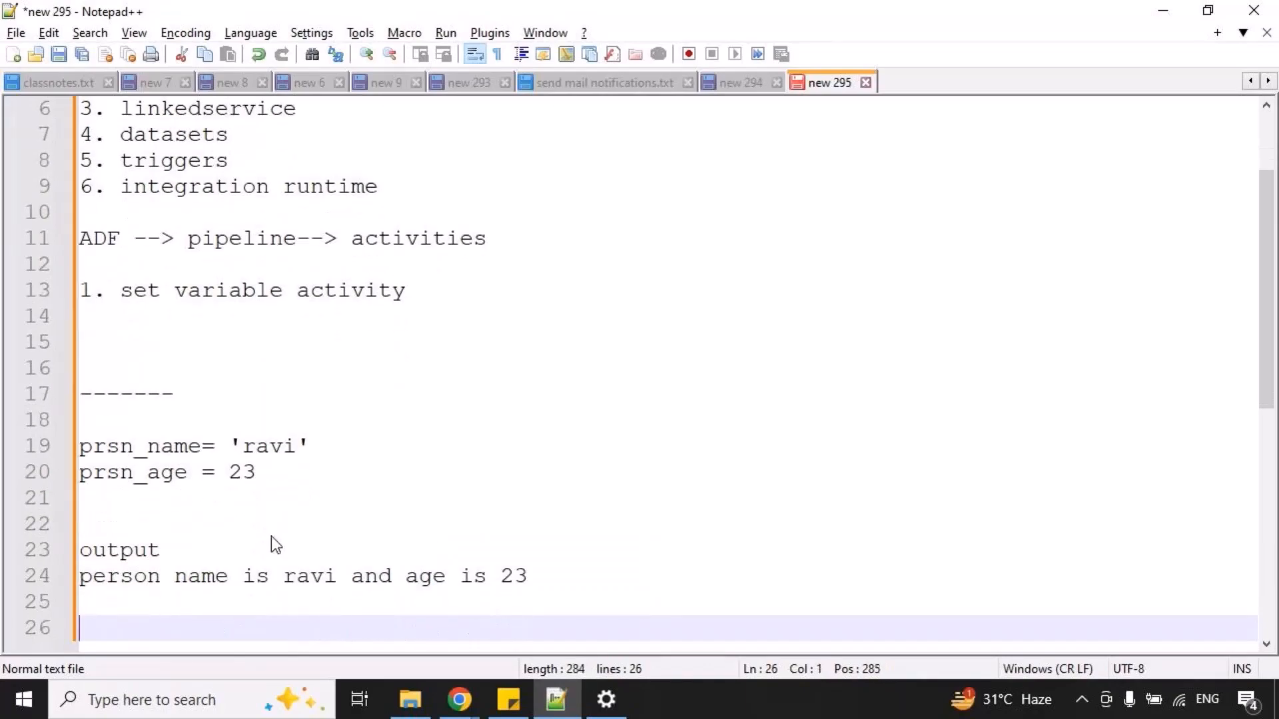
Switch back to Azure Data Factory and define two String pipeline variables named prsn_nm and prsn_age.
key(alt+Tab)
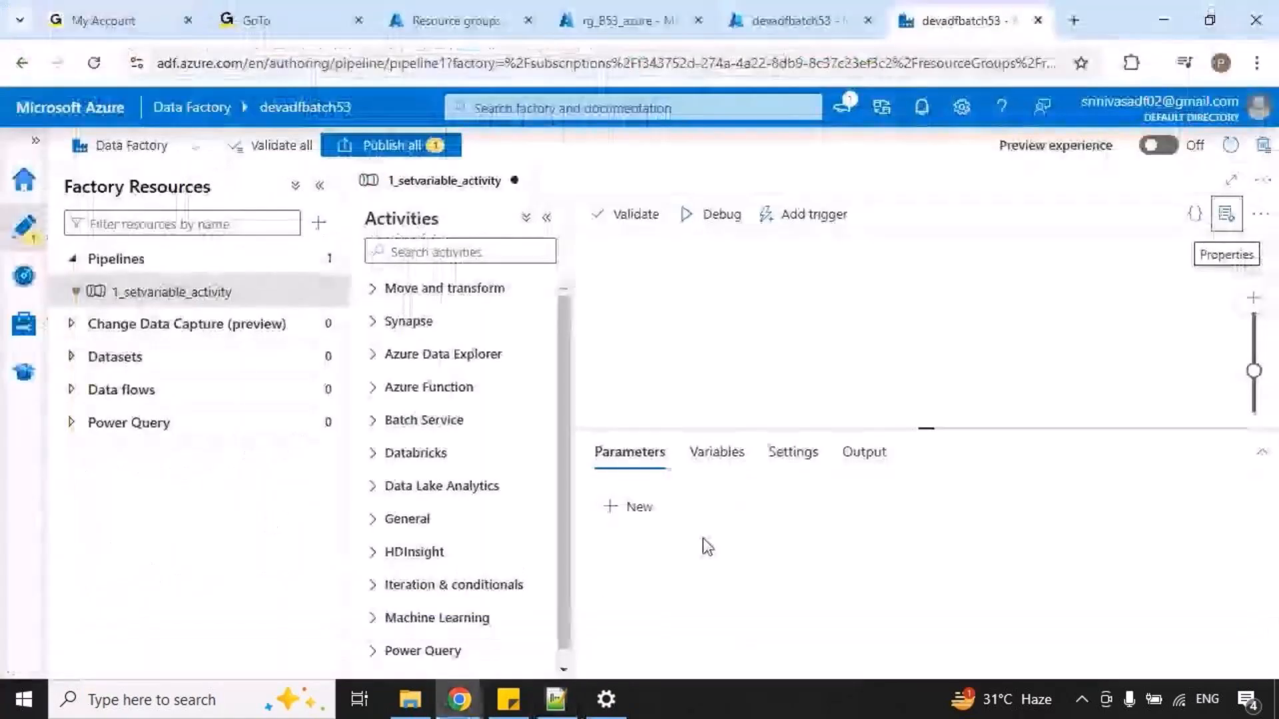
click(643, 513)
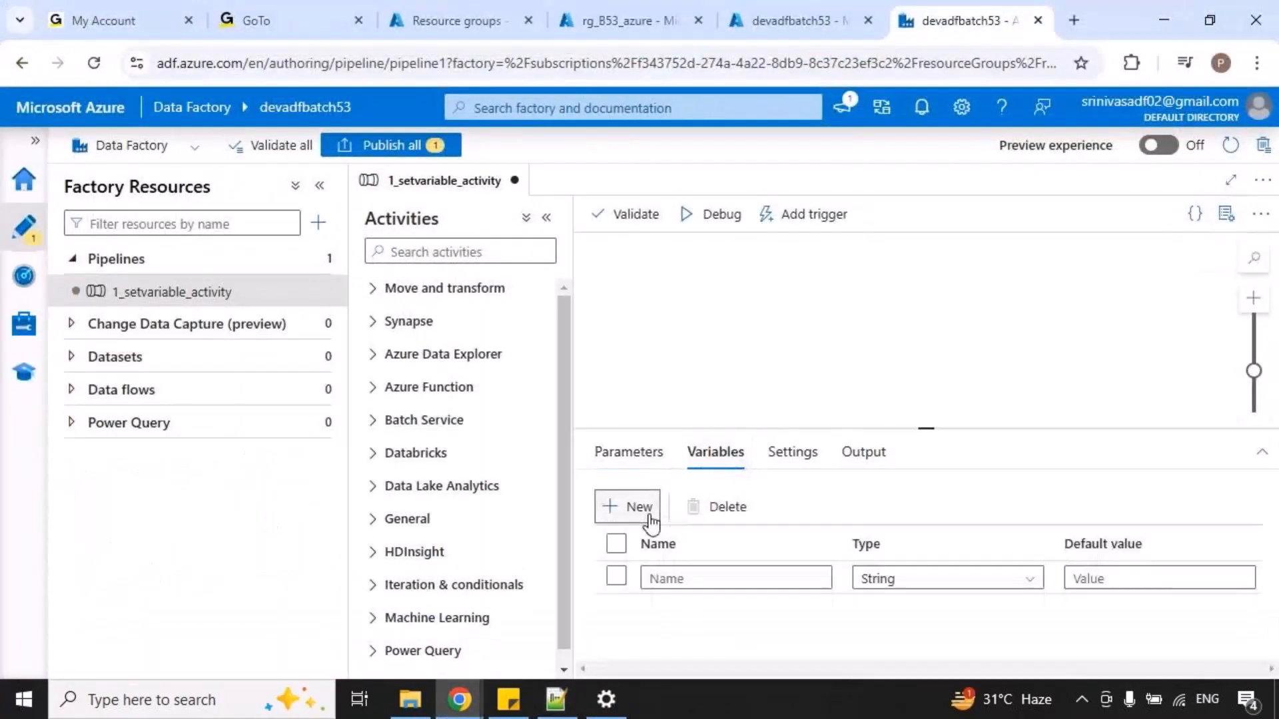
click(798, 574)
text(prsn_nm)
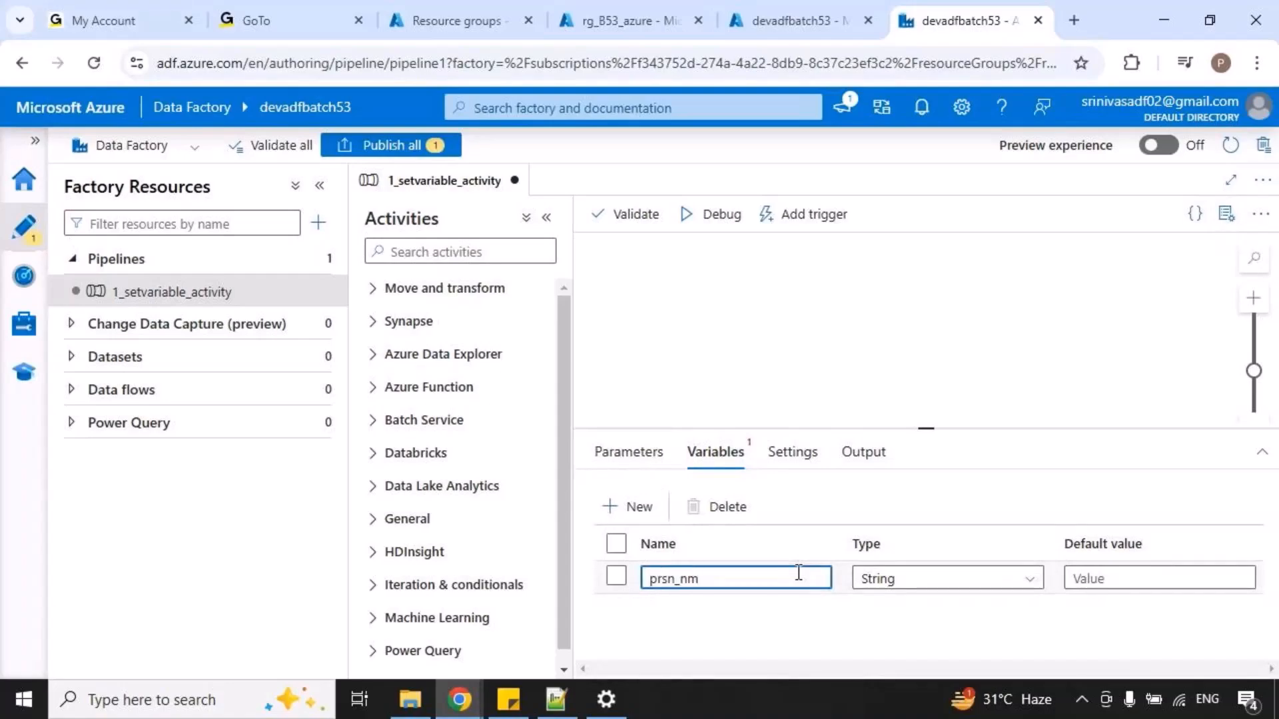
click(637, 509)
click(714, 605)
text(prsn_age)
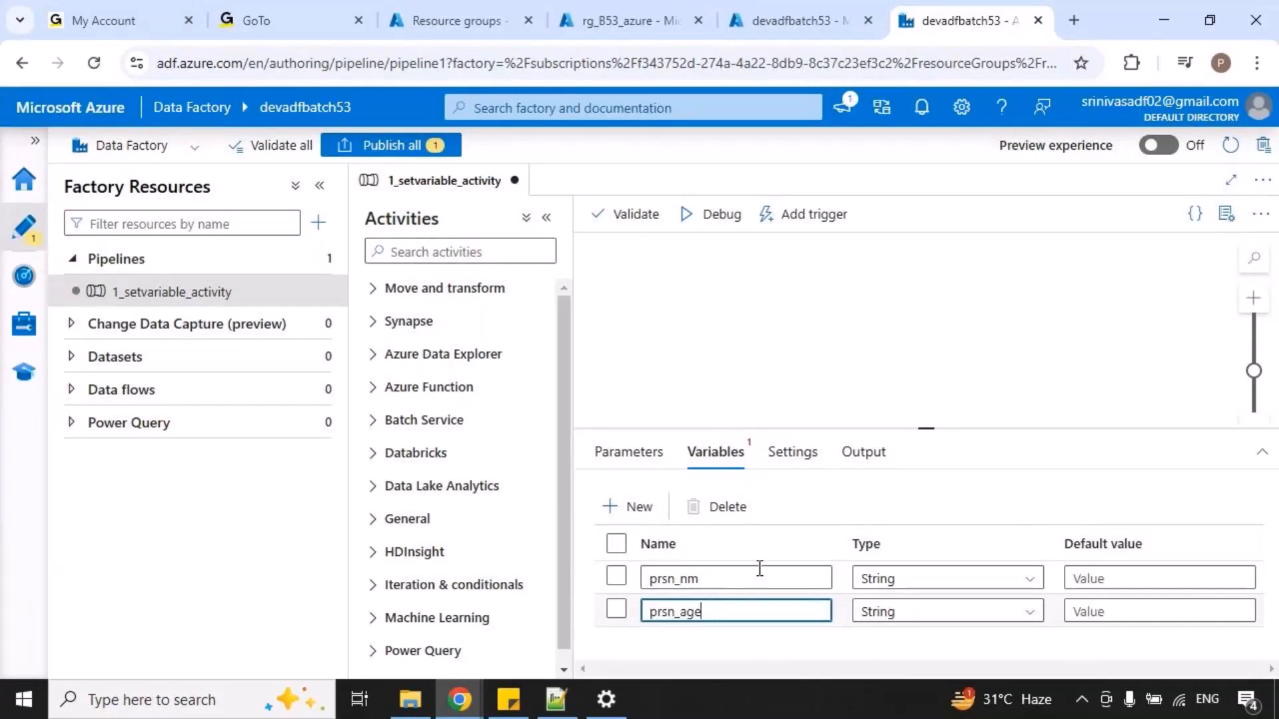
Add two Set variable activities from the General group to the canvas and connect the first to the second on success.
drag(932, 430, 926, 381)
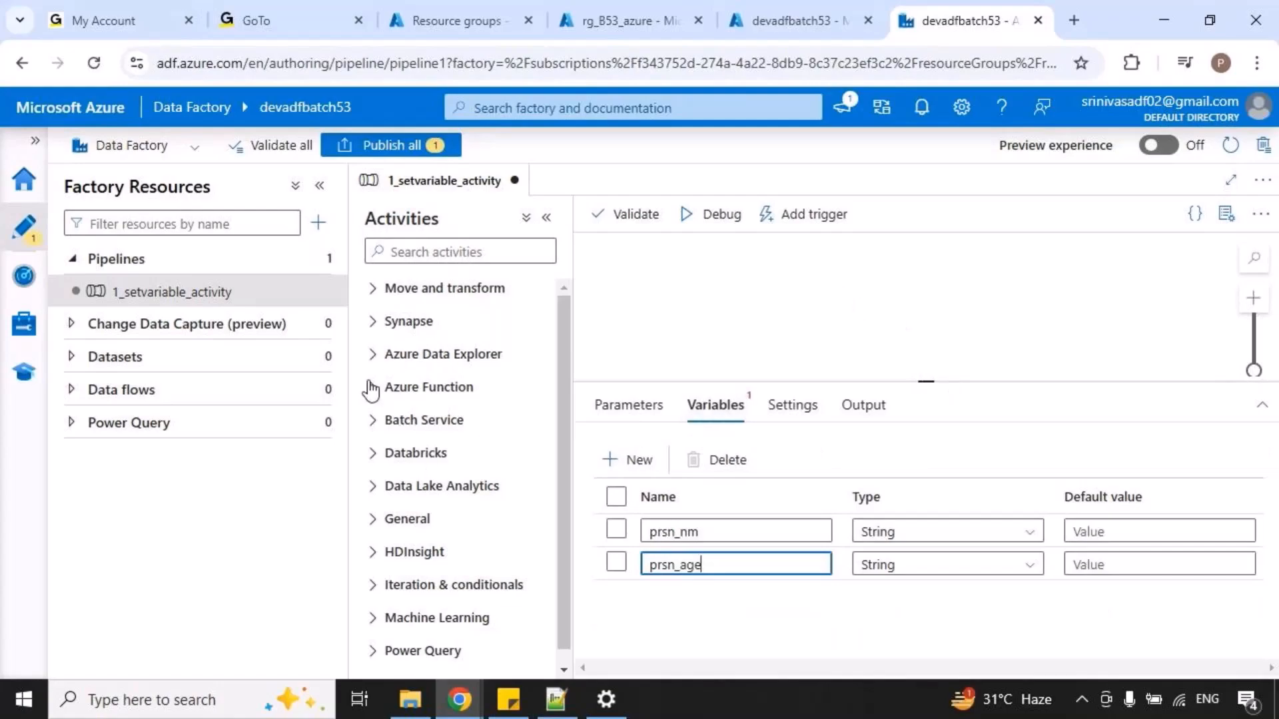
scroll(376, 500, down, 1)
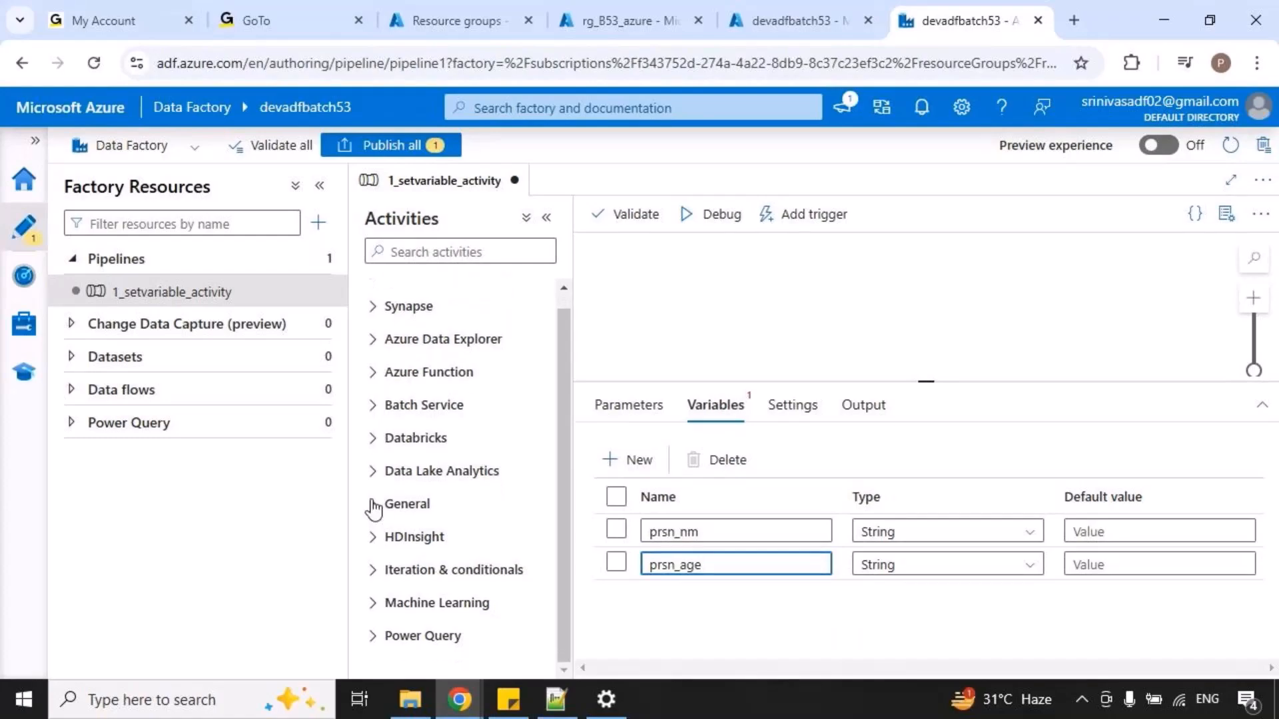
click(373, 506)
scroll(490, 511, down, 3)
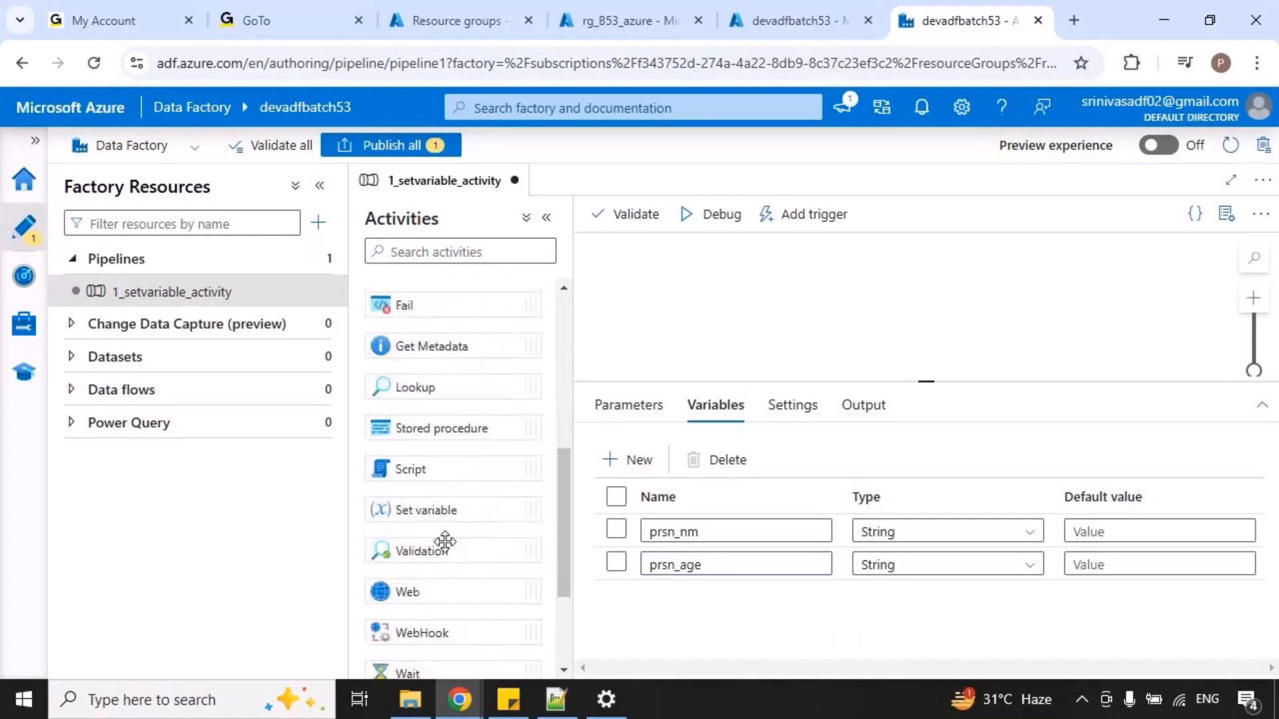
drag(448, 508, 728, 304)
drag(439, 510, 785, 339)
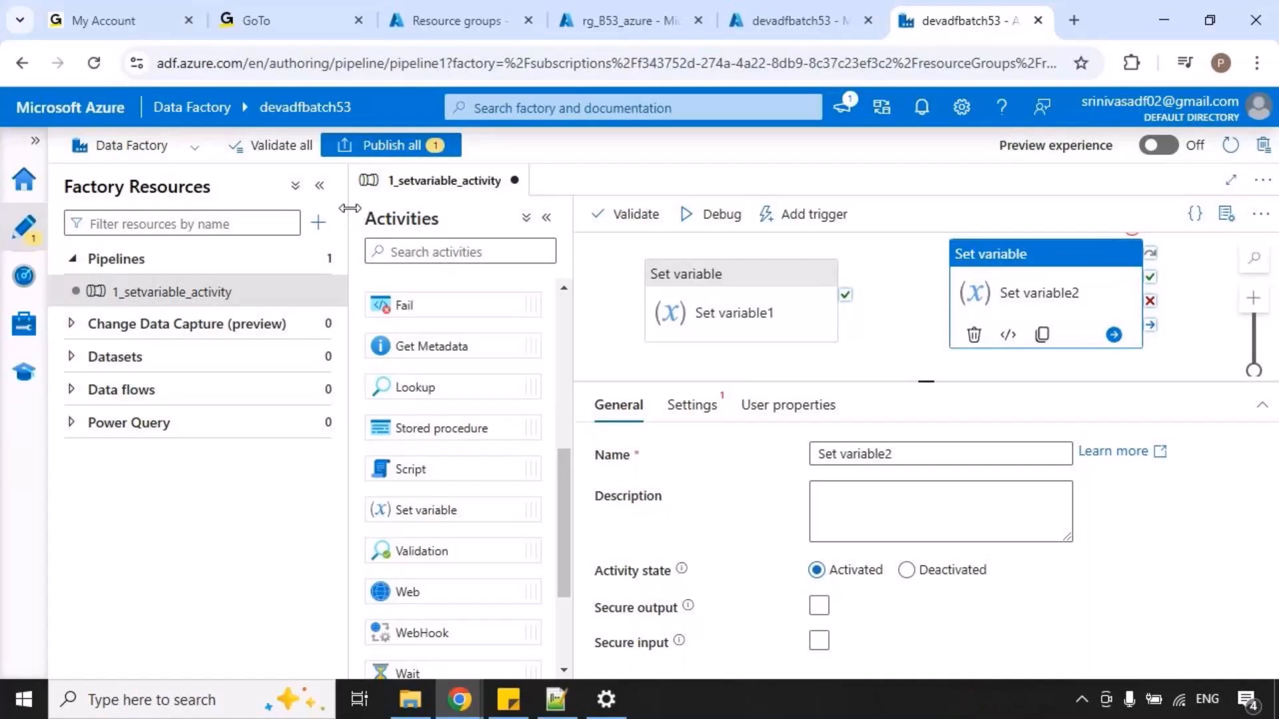
drag(349, 207, 304, 207)
drag(800, 293, 951, 303)
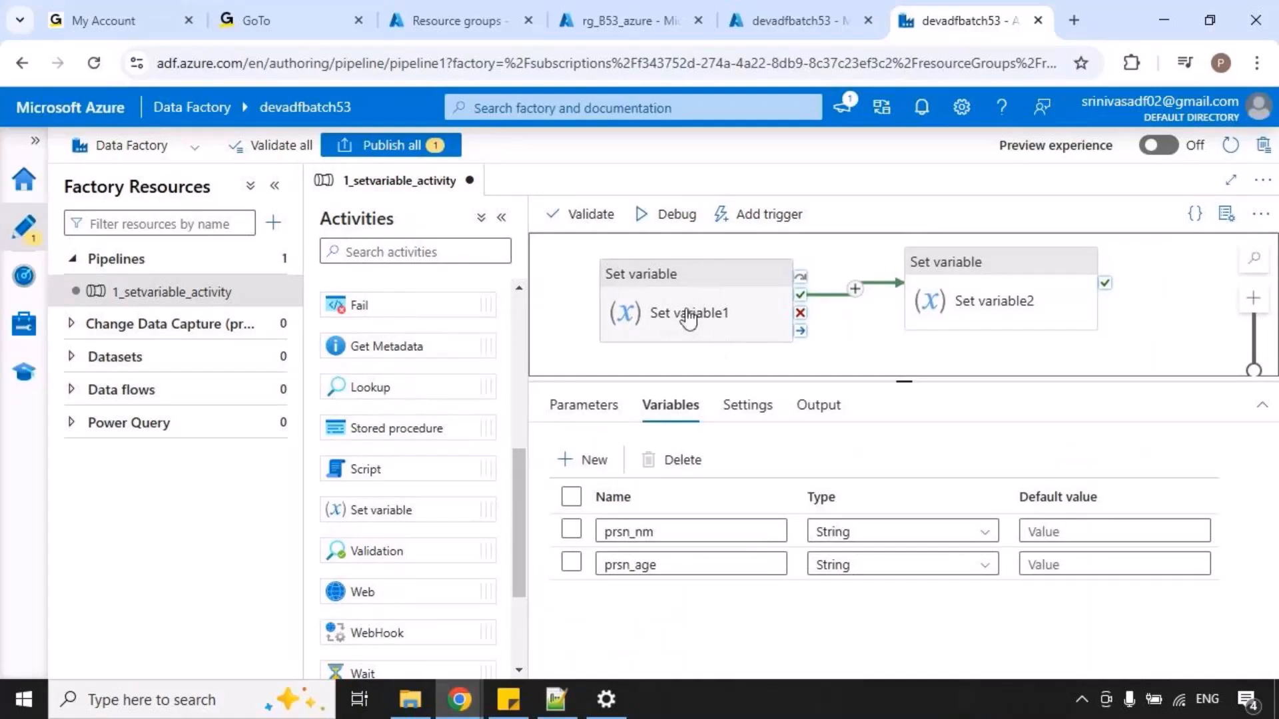
Rename the first Set variable activity as getPersonName.
click(689, 320)
text(g)
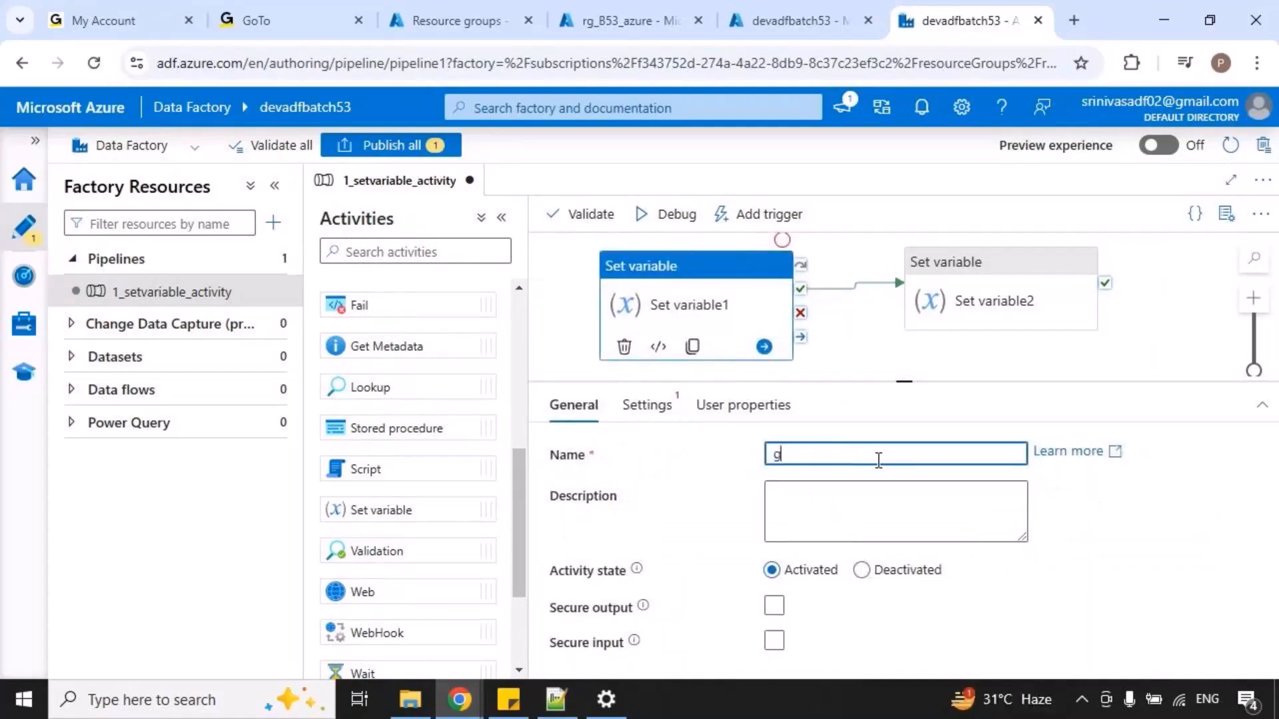
text(etPersonNa)
click(665, 314)
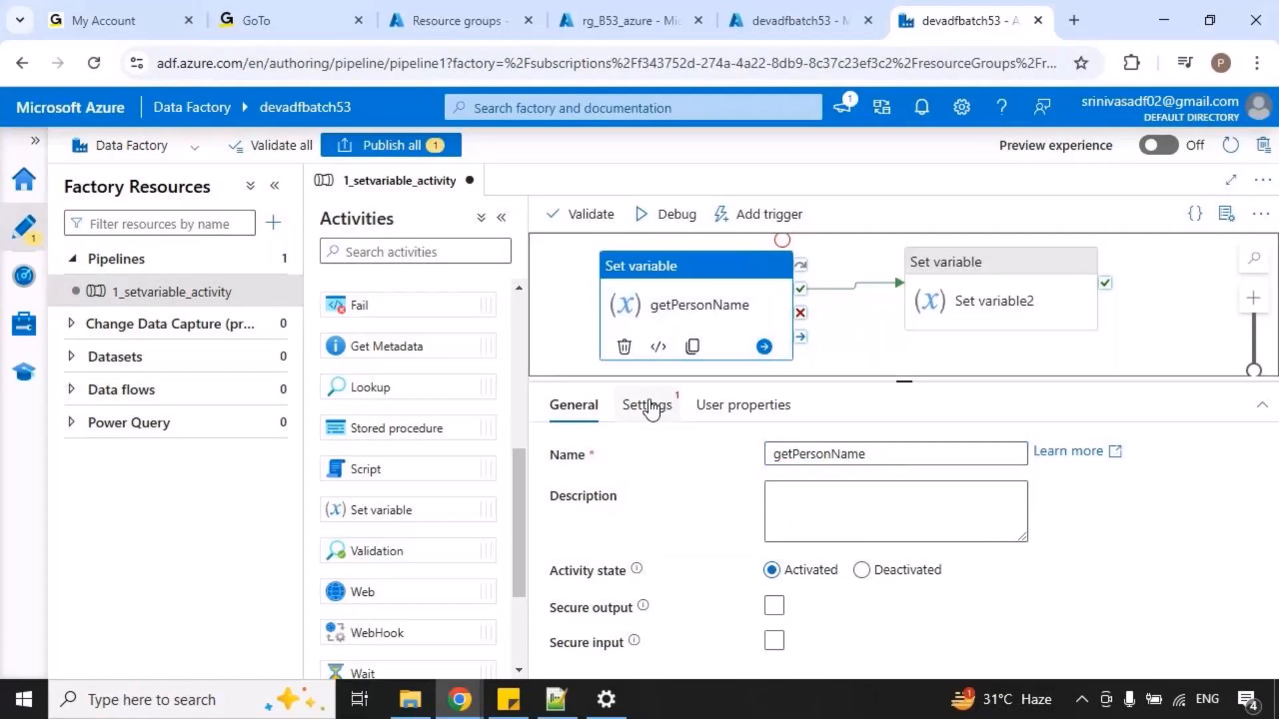
Make getPersonName assign the sample first name from the note to the pipeline variable prsn_nm.
click(646, 404)
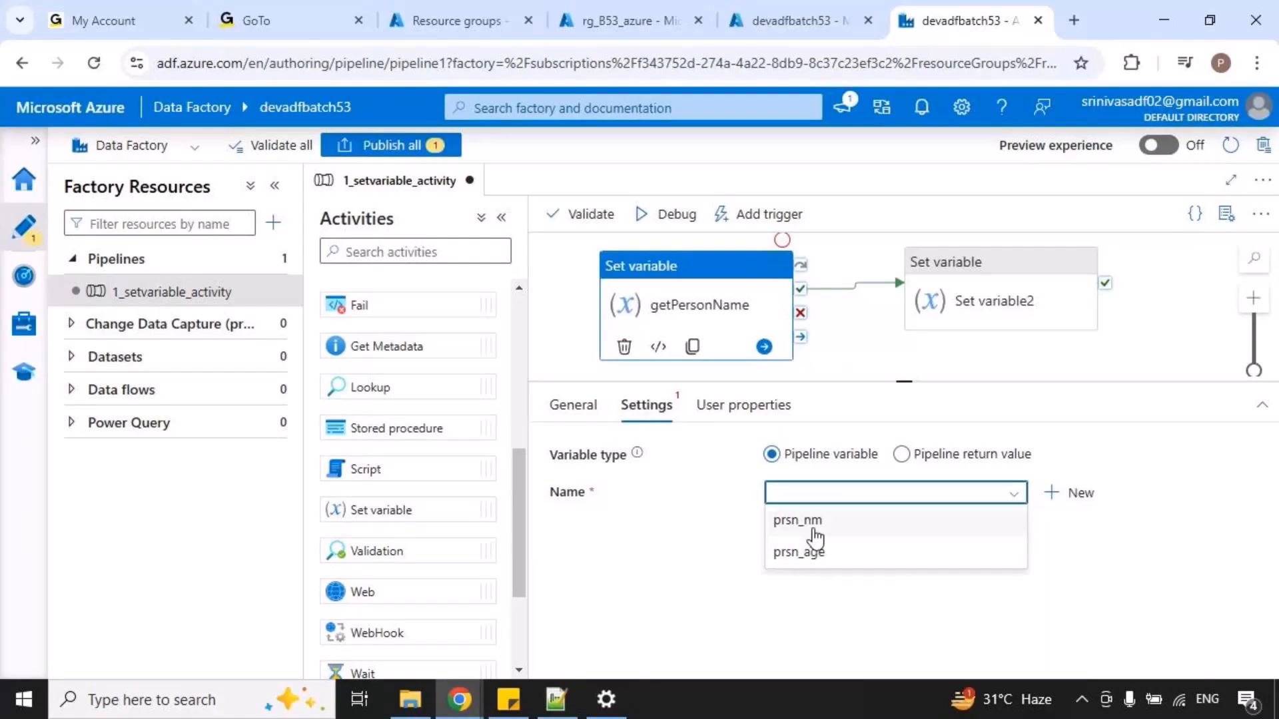
click(809, 522)
click(815, 545)
text(ravi)
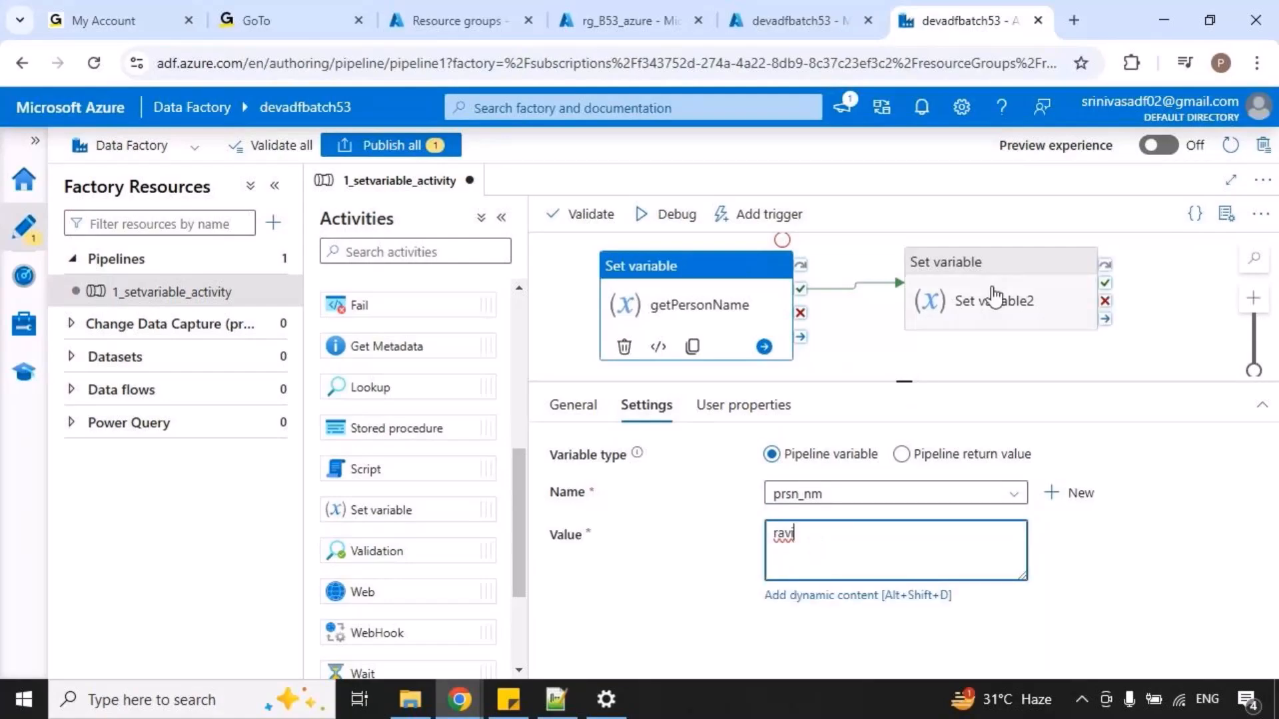
Rename the second Set variable activity as getPersonAge.
click(992, 298)
drag(870, 453, 766, 455)
text(getPersonAge)
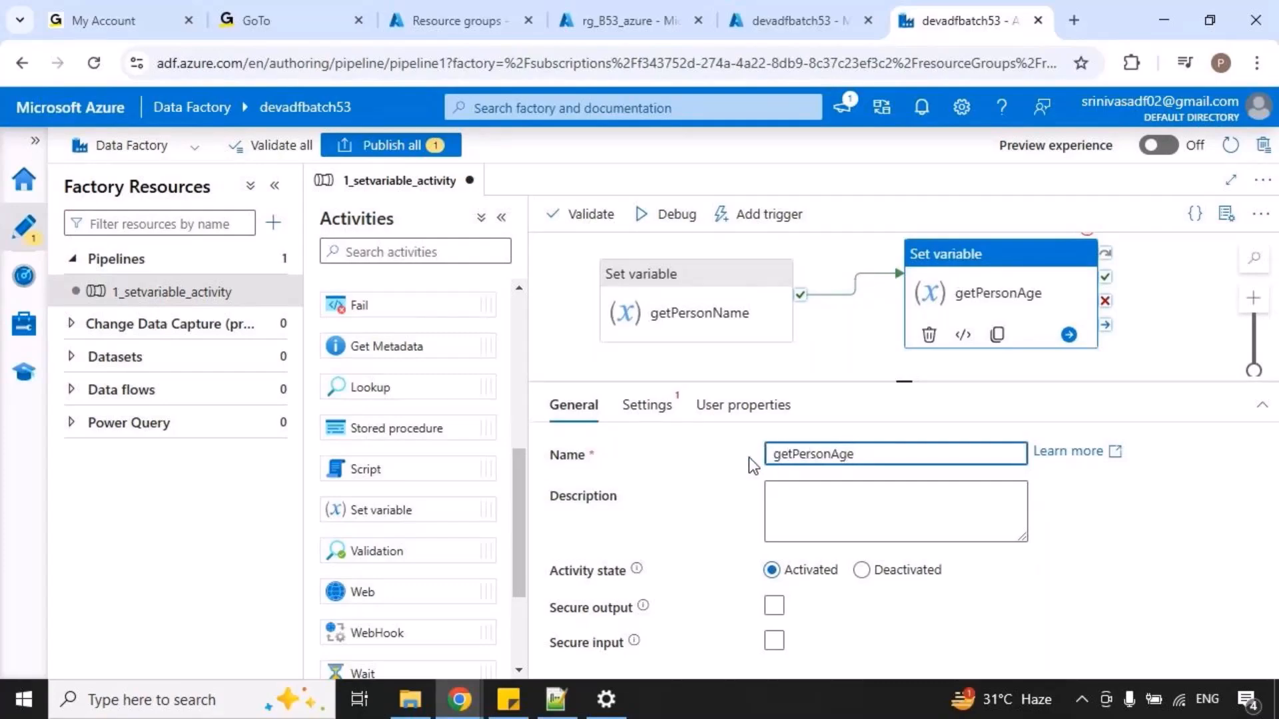
Make getPersonAge assign the value 23 to the pipeline variable prsn_age.
click(646, 405)
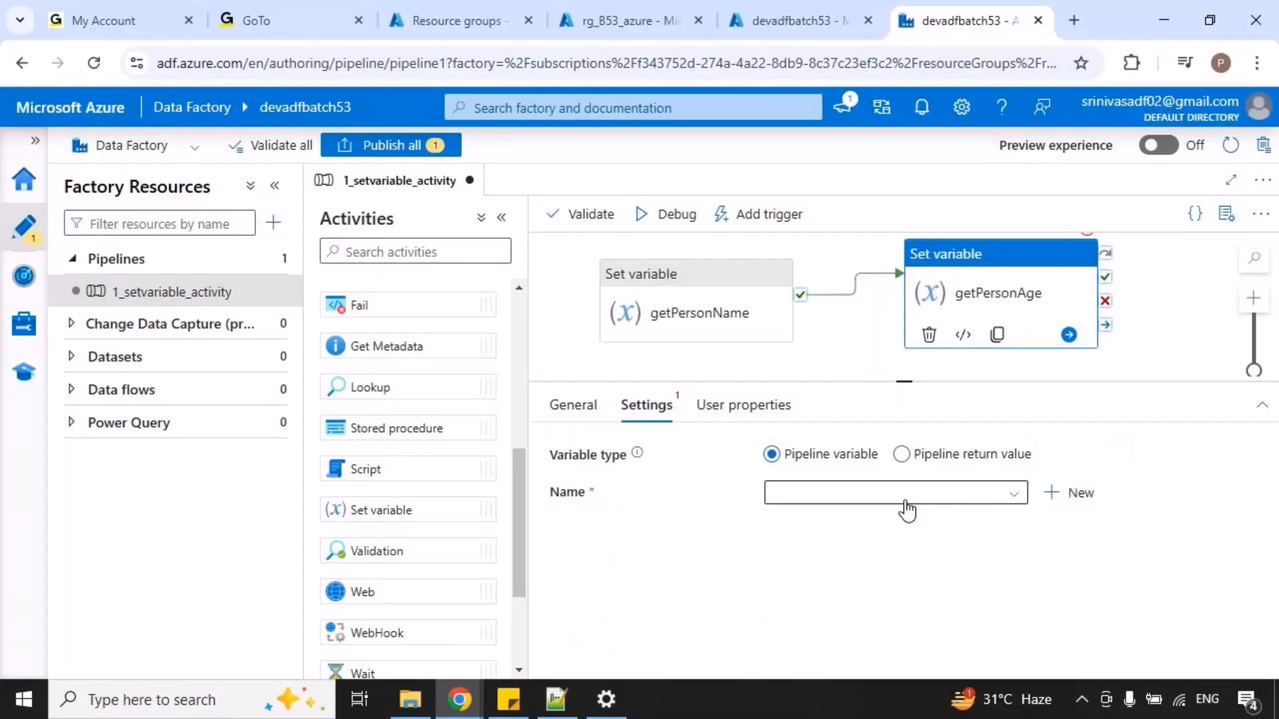
click(907, 503)
click(820, 552)
click(819, 547)
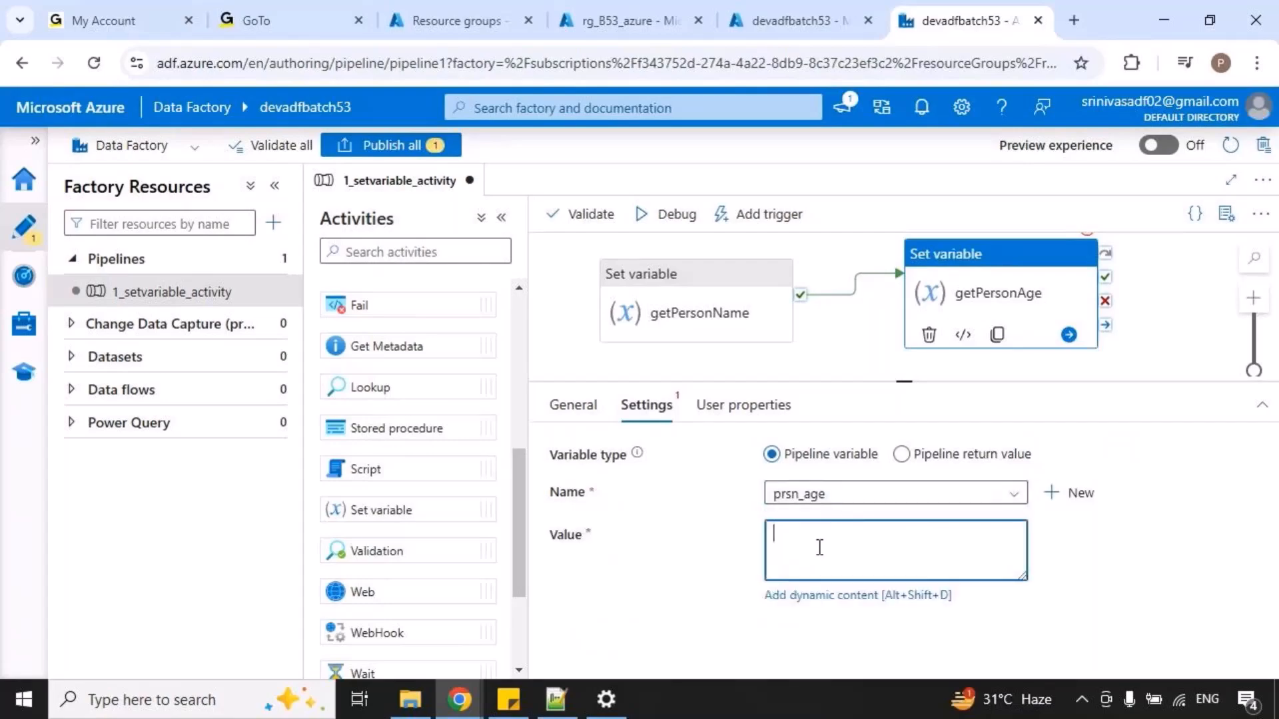
text(23)
Start a debug run of the 1_setvariable_activity pipeline and wait for its activity runs.
click(786, 369)
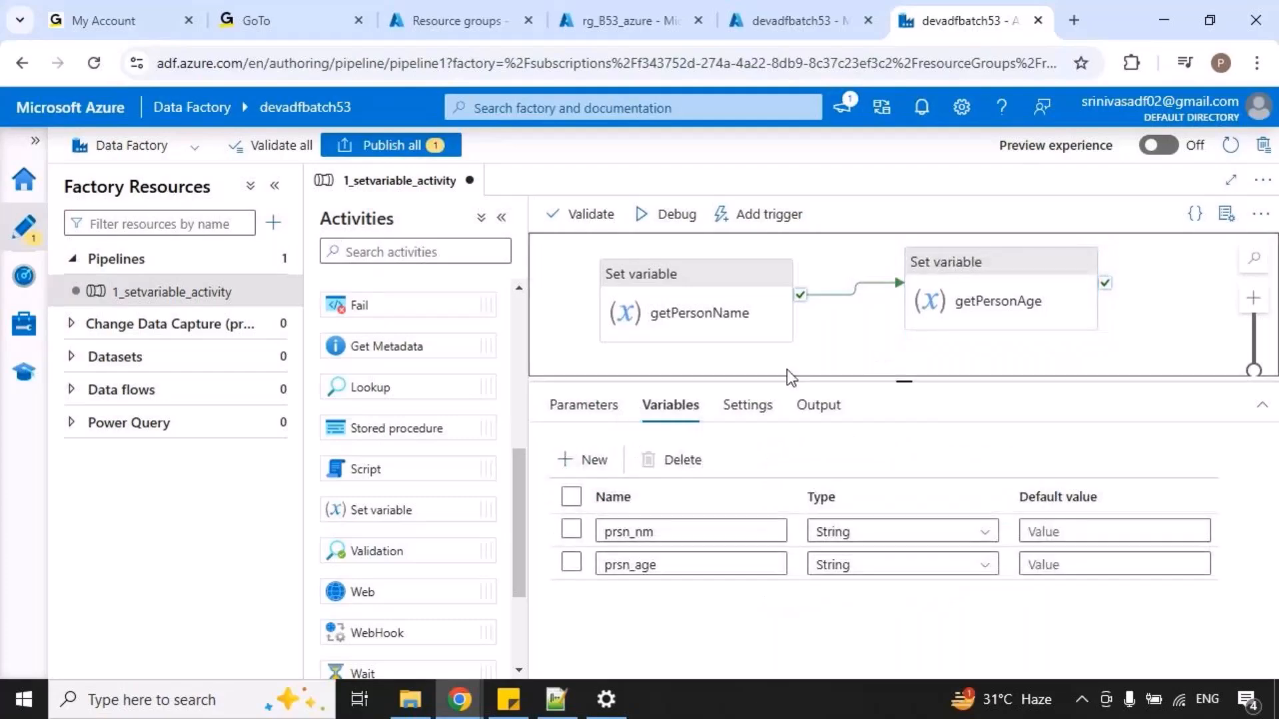
click(669, 232)
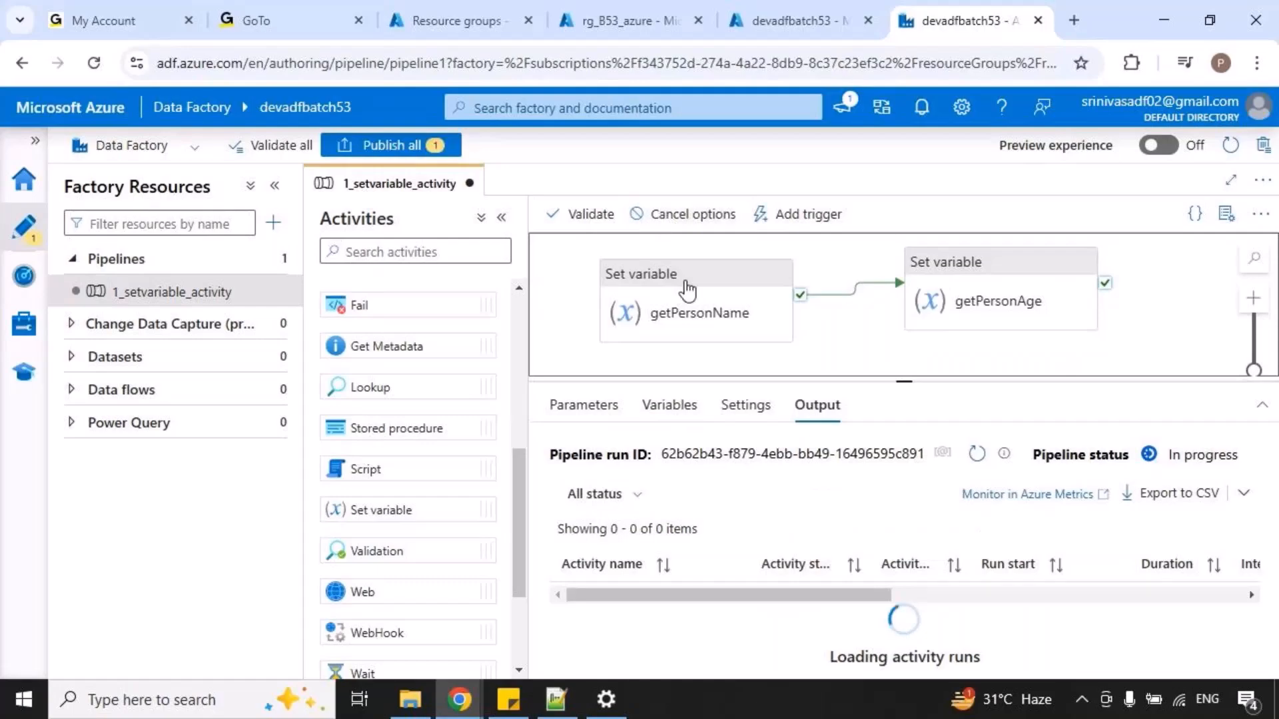
mouse_move(770, 630)
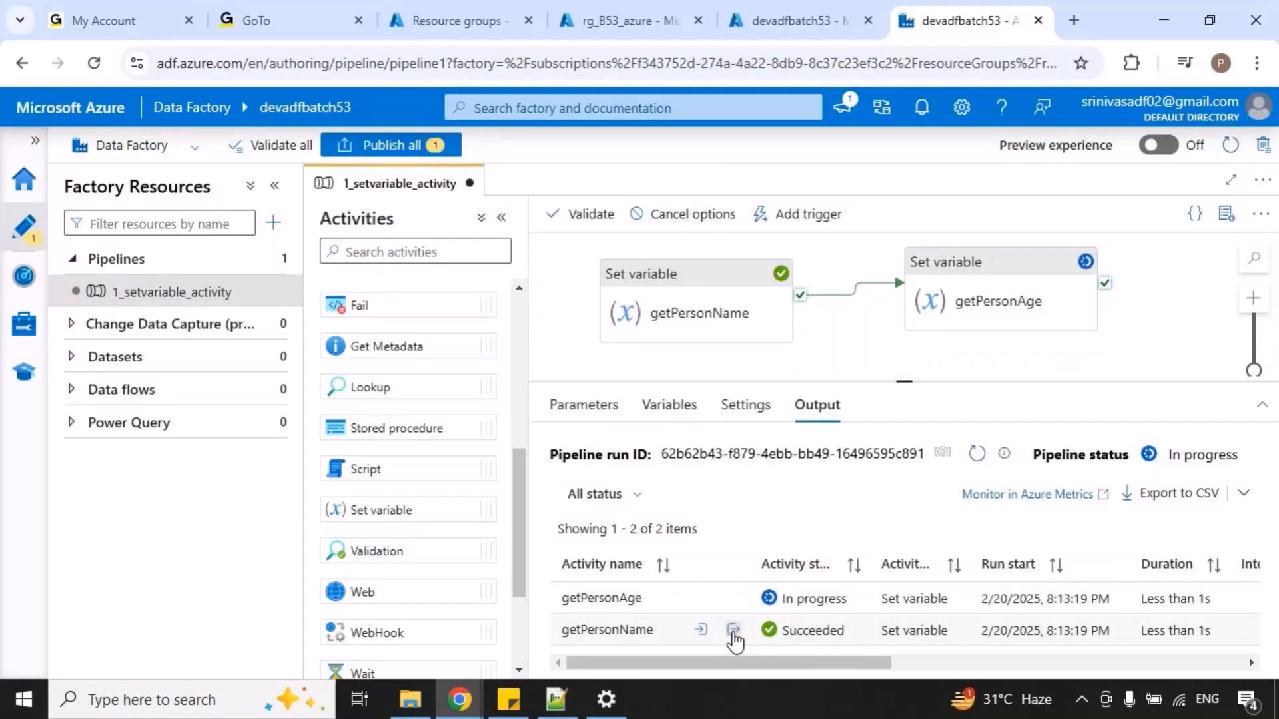
Inspect the debug run outputs of getPersonName and getPersonAge to check the variable names and values assigned.
click(733, 630)
key(ctrl+2)
drag(599, 432, 667, 452)
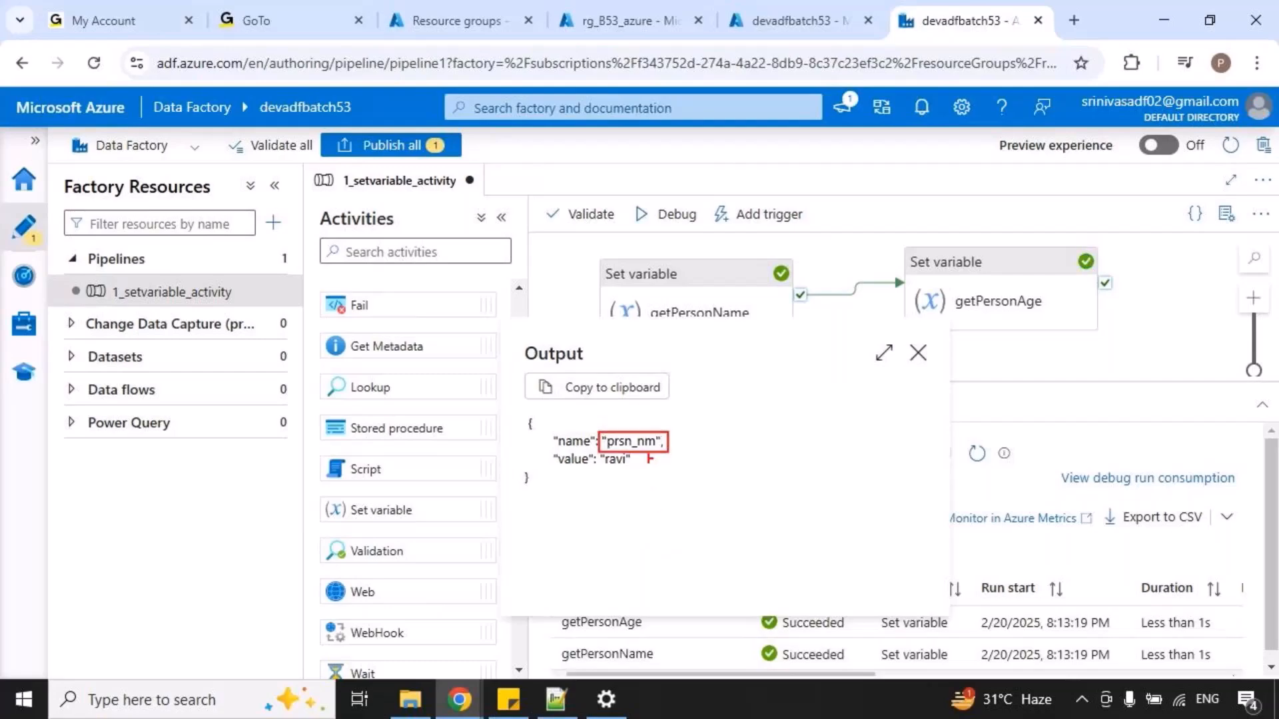
key(Escape)
click(750, 628)
key(ctrl+2)
drag(595, 409, 696, 460)
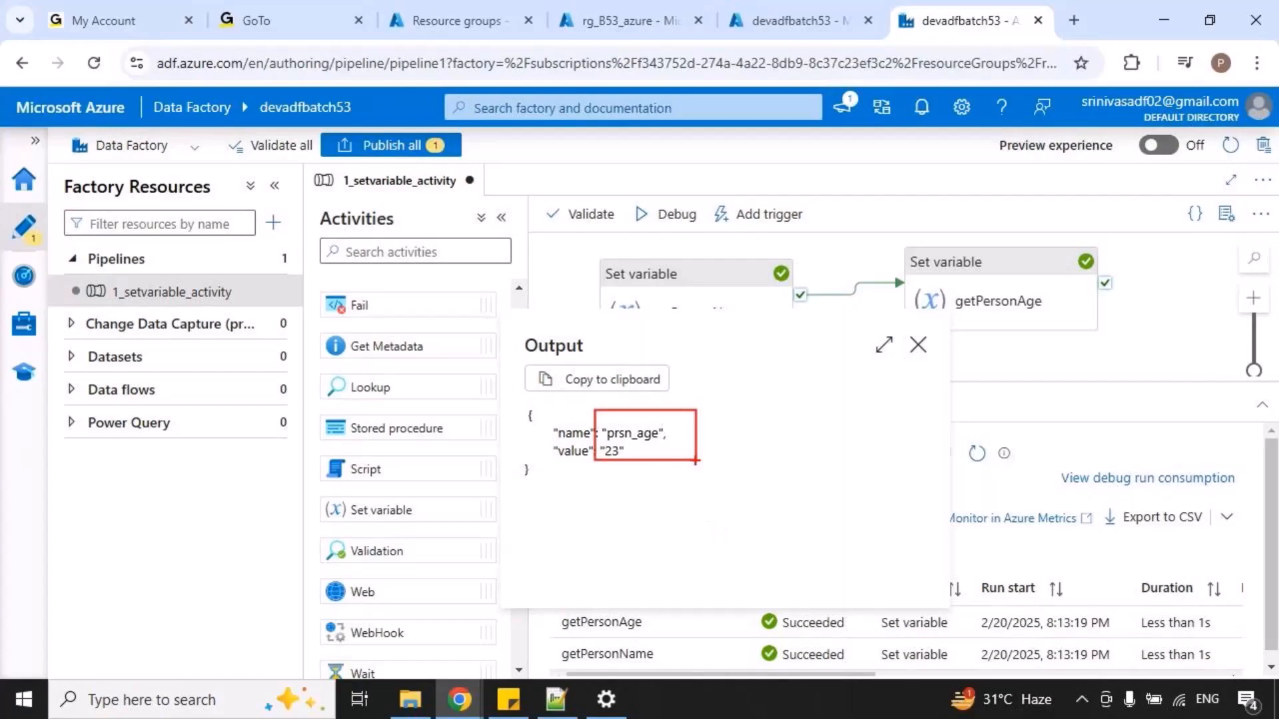
key(Escape)
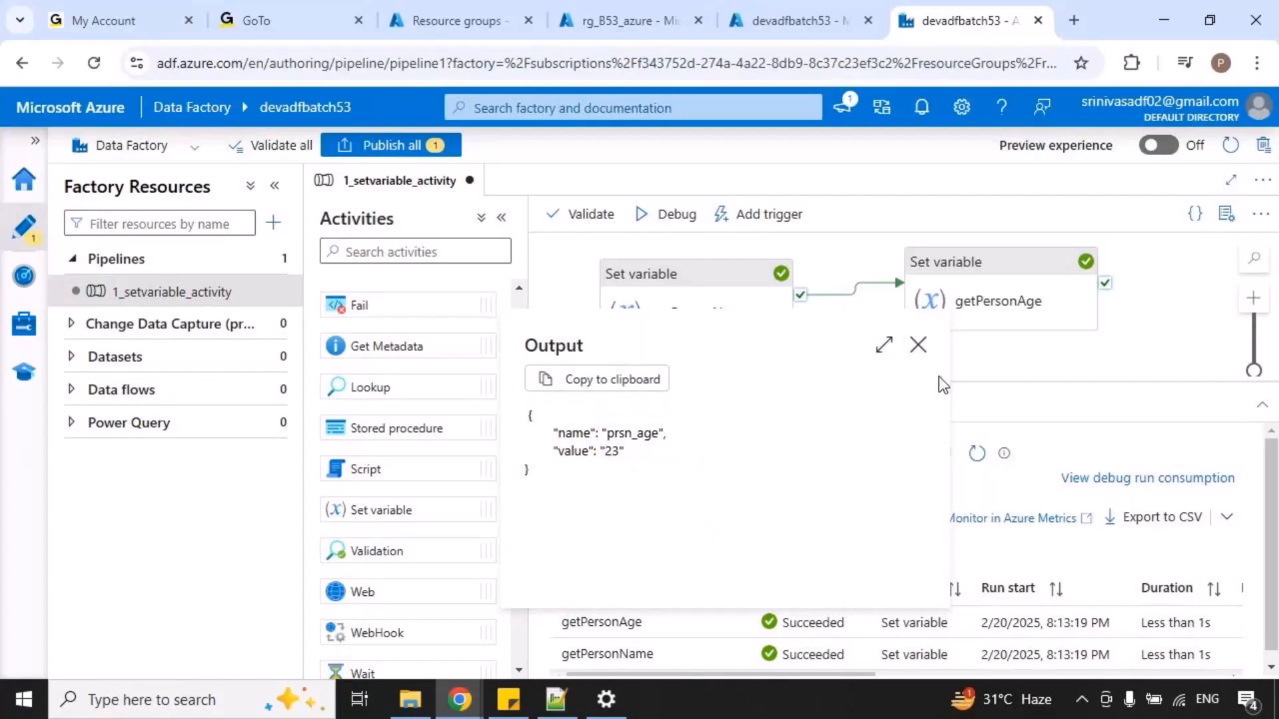
click(917, 345)
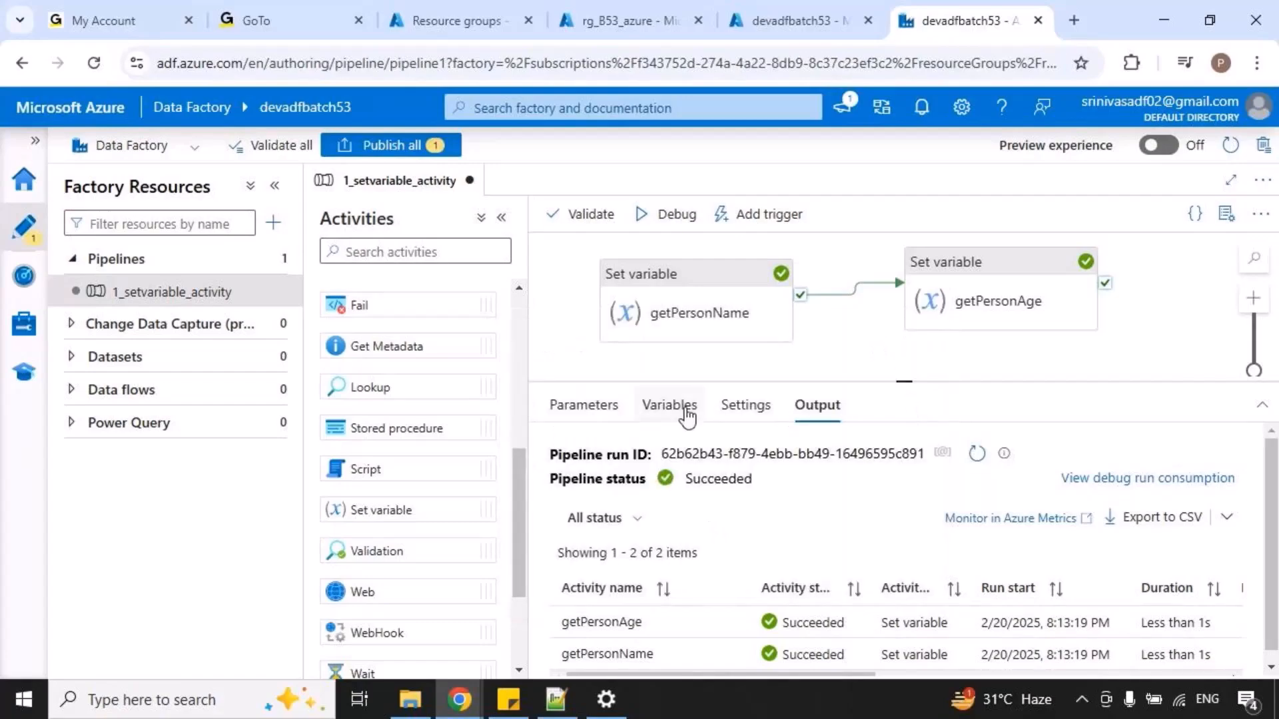
Add a String pipeline variable named msg.
click(674, 416)
click(584, 460)
click(708, 594)
text(msg)
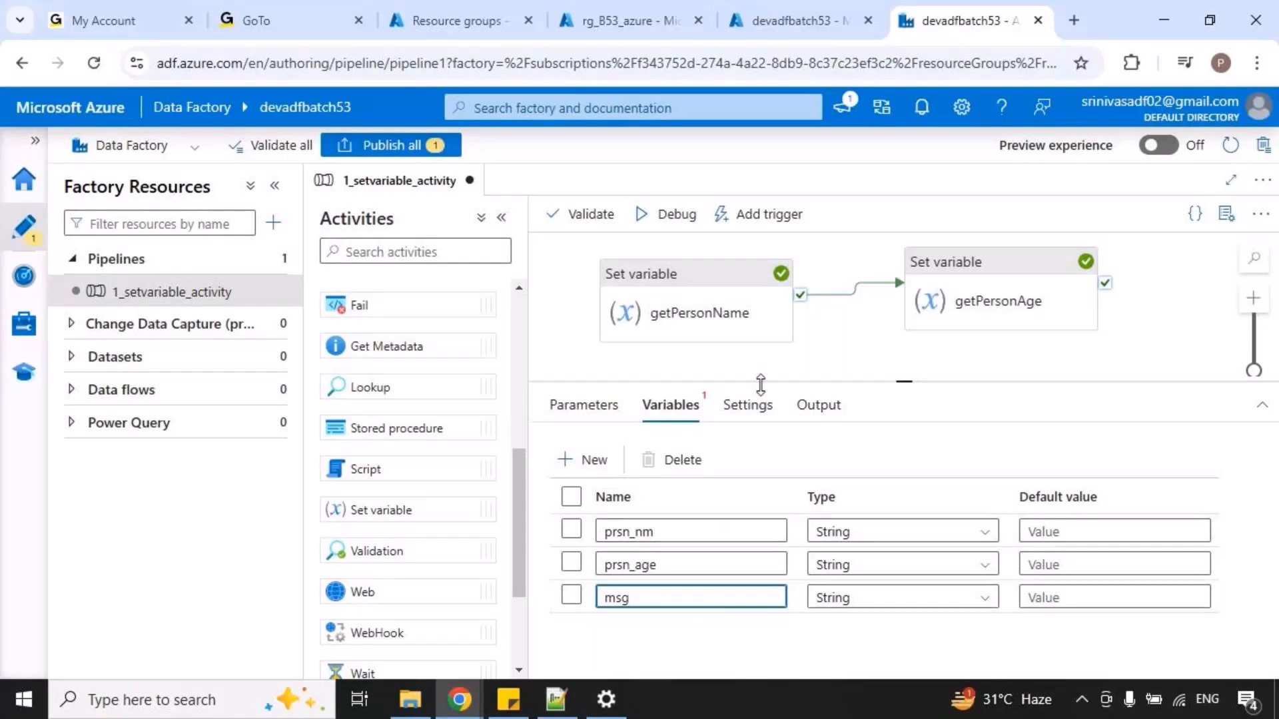
Switch to the Notepad++ note, review the expected output sentence, and return to the pipeline in the browser.
click(551, 698)
key(ctrl+2)
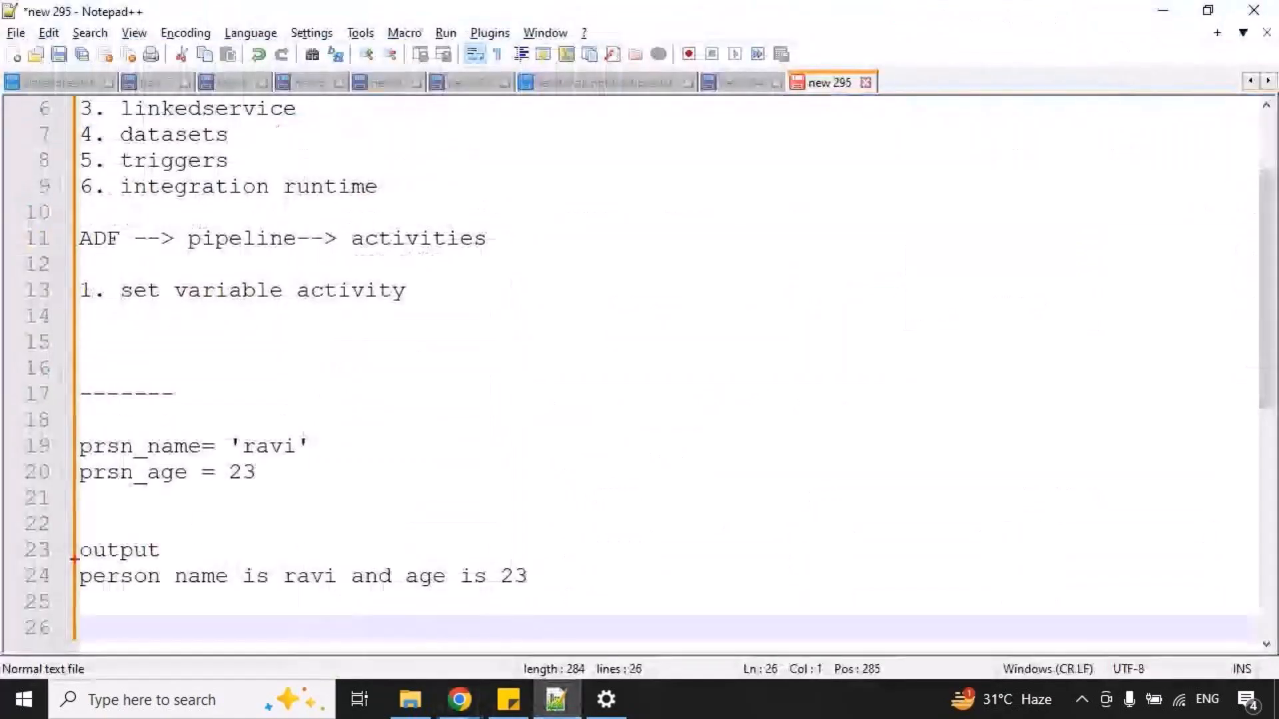
drag(76, 558, 570, 610)
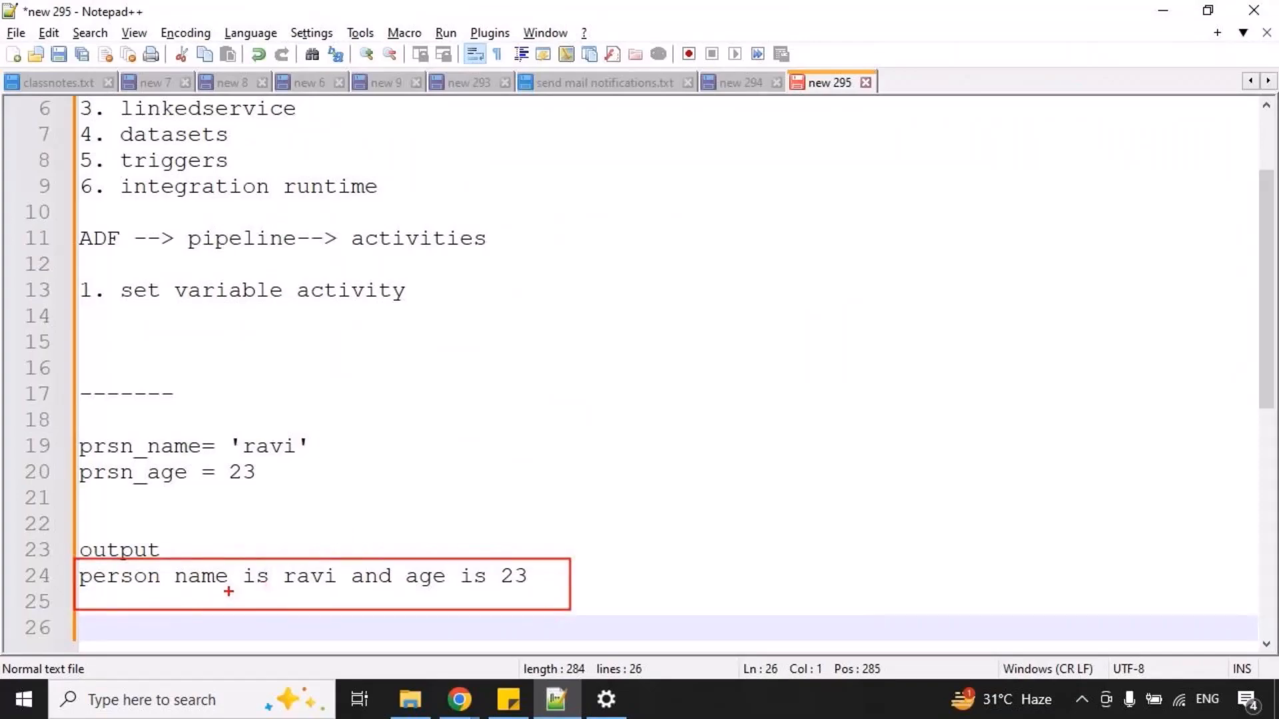
key(Escape)
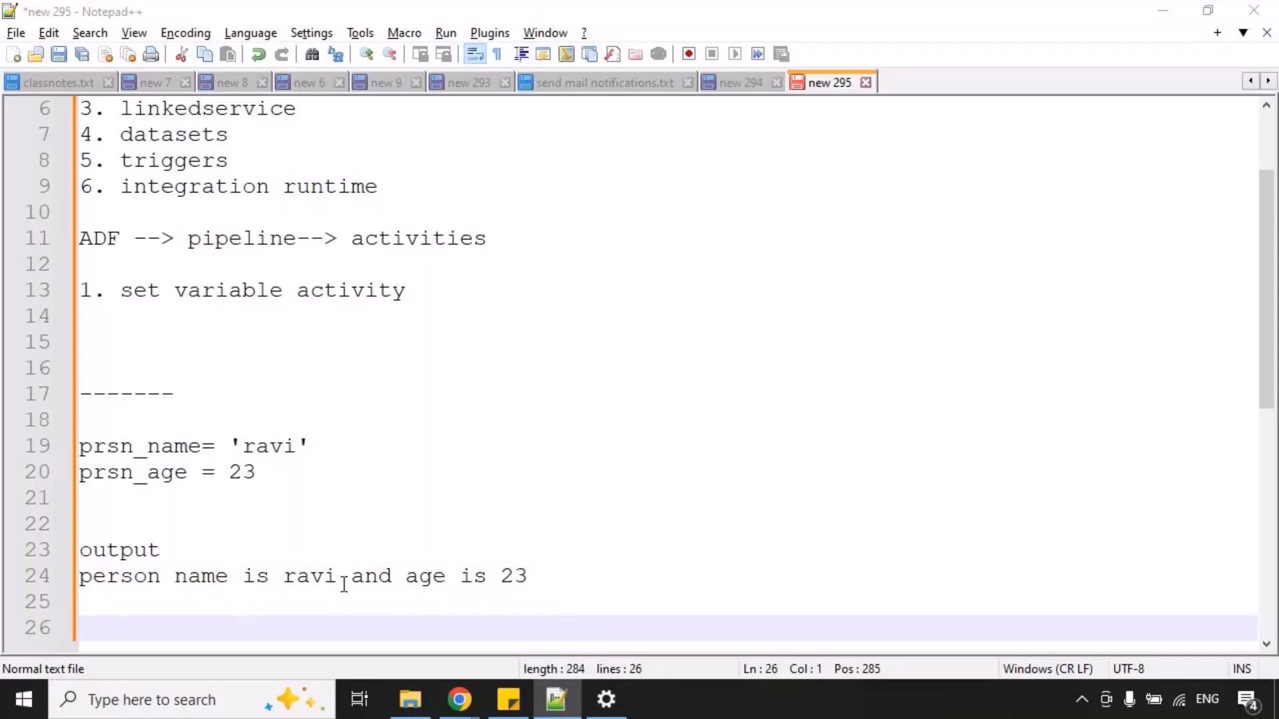
key(alt+Tab)
Add a third Set variable activity after getPersonAge and connect getPersonAge's success output to it.
drag(864, 371, 903, 517)
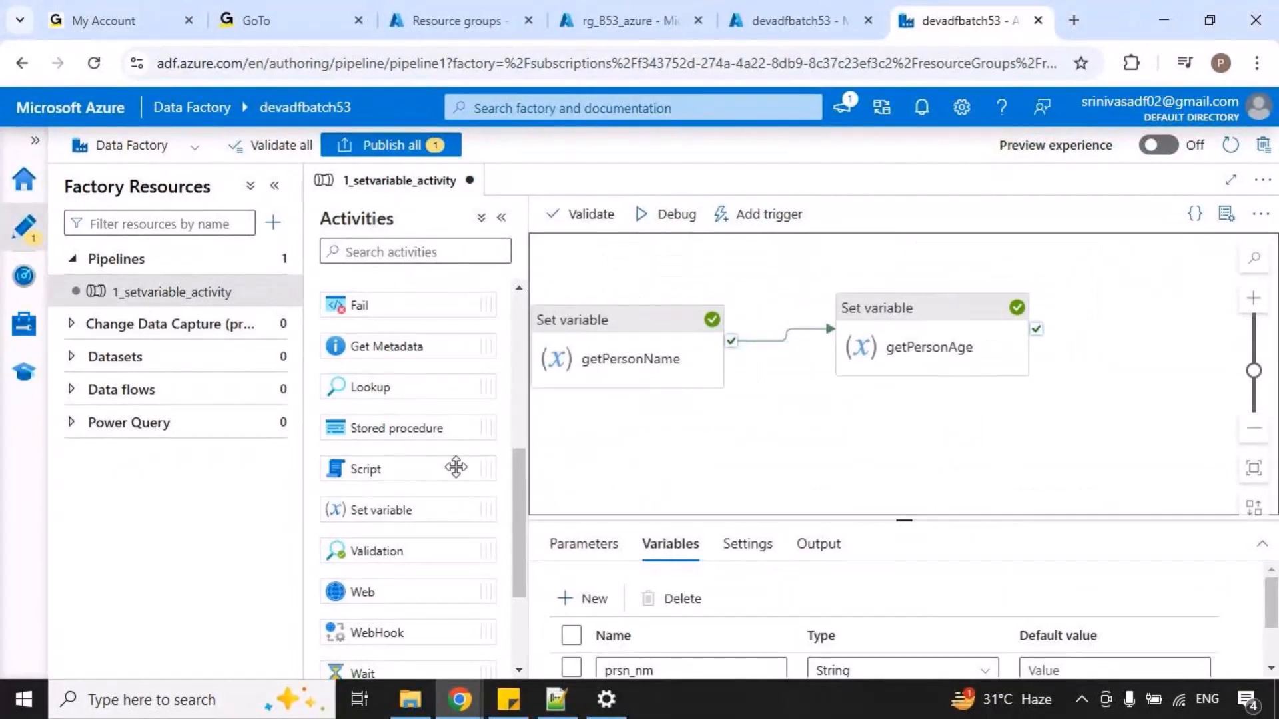
scroll(448, 492, down, 2)
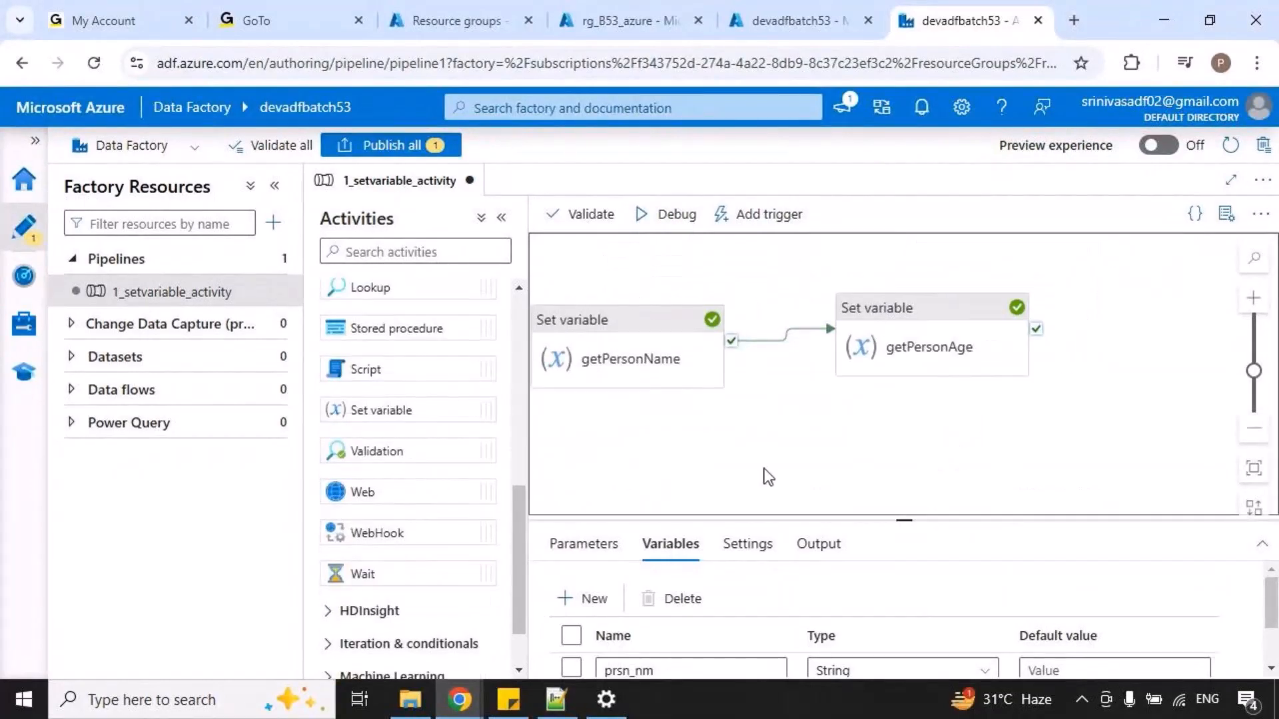
drag(908, 518, 931, 413)
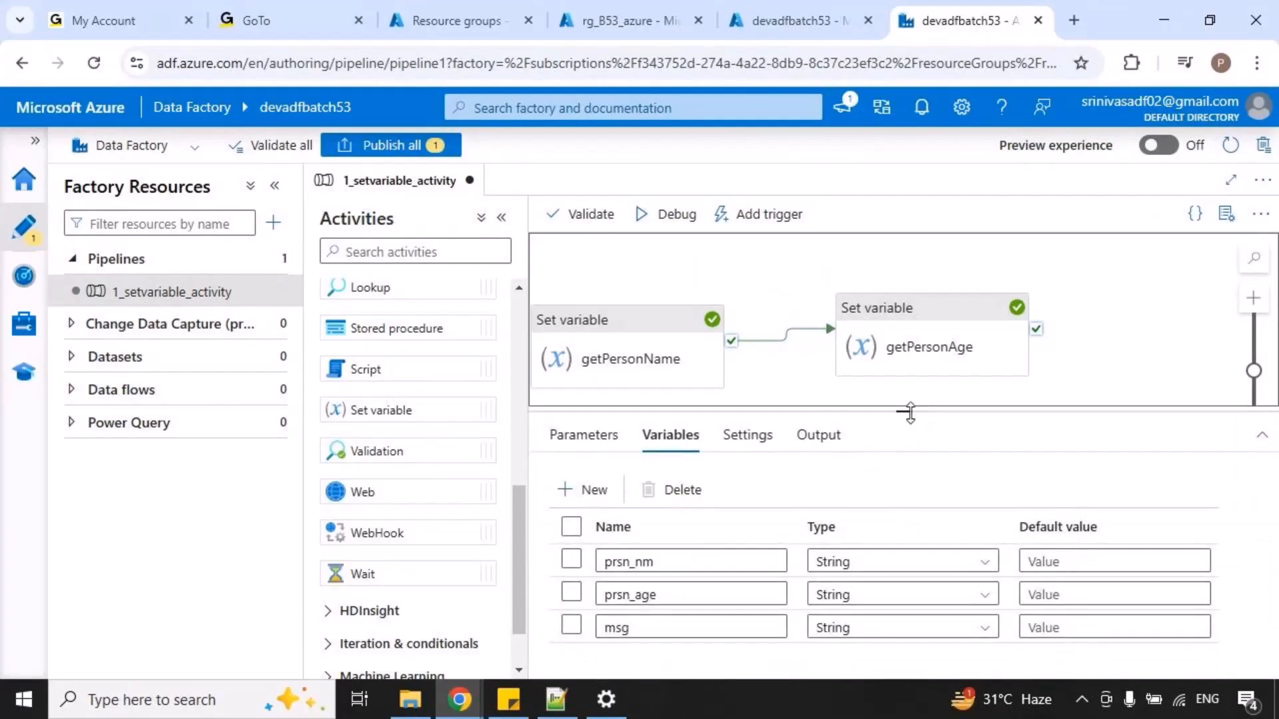
drag(423, 408, 1166, 325)
drag(919, 398, 764, 400)
drag(983, 314, 1016, 323)
drag(882, 329, 1064, 359)
Rename the third Set variable activity as Message.
click(859, 562)
drag(859, 562, 767, 562)
text(Message)
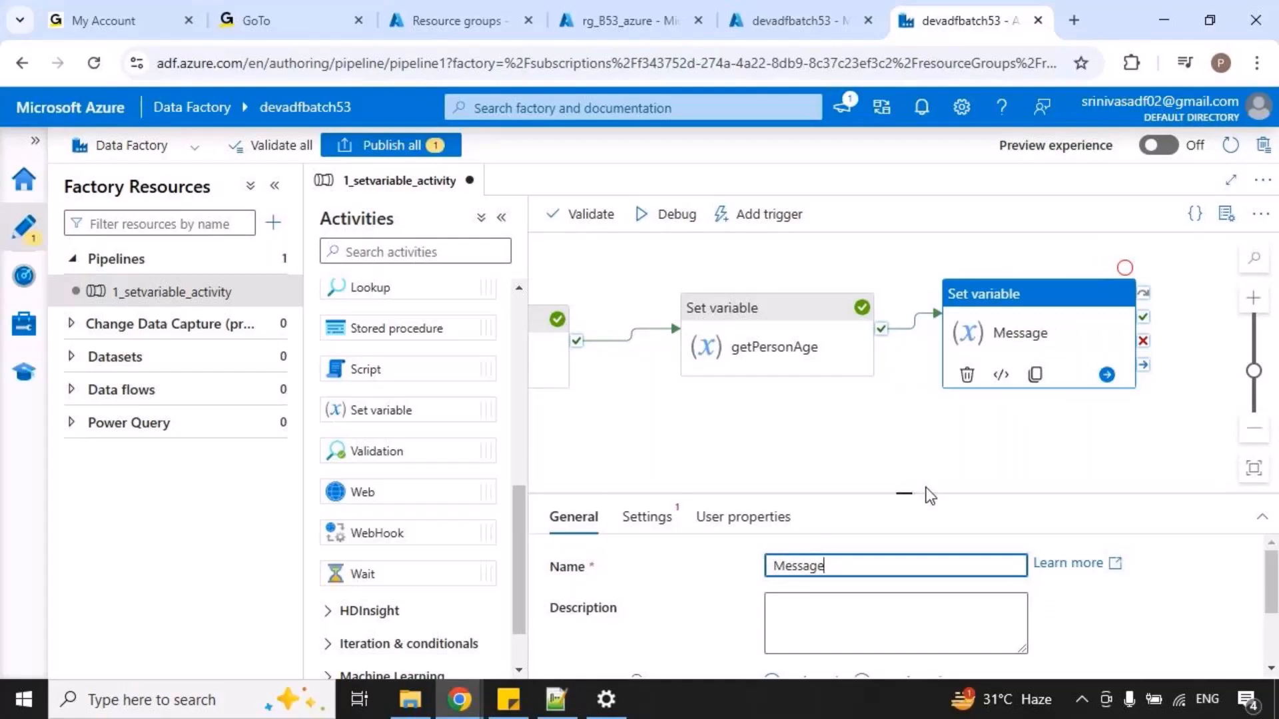
Make the Message activity assign its value to the pipeline variable msg.
drag(908, 493, 667, 424)
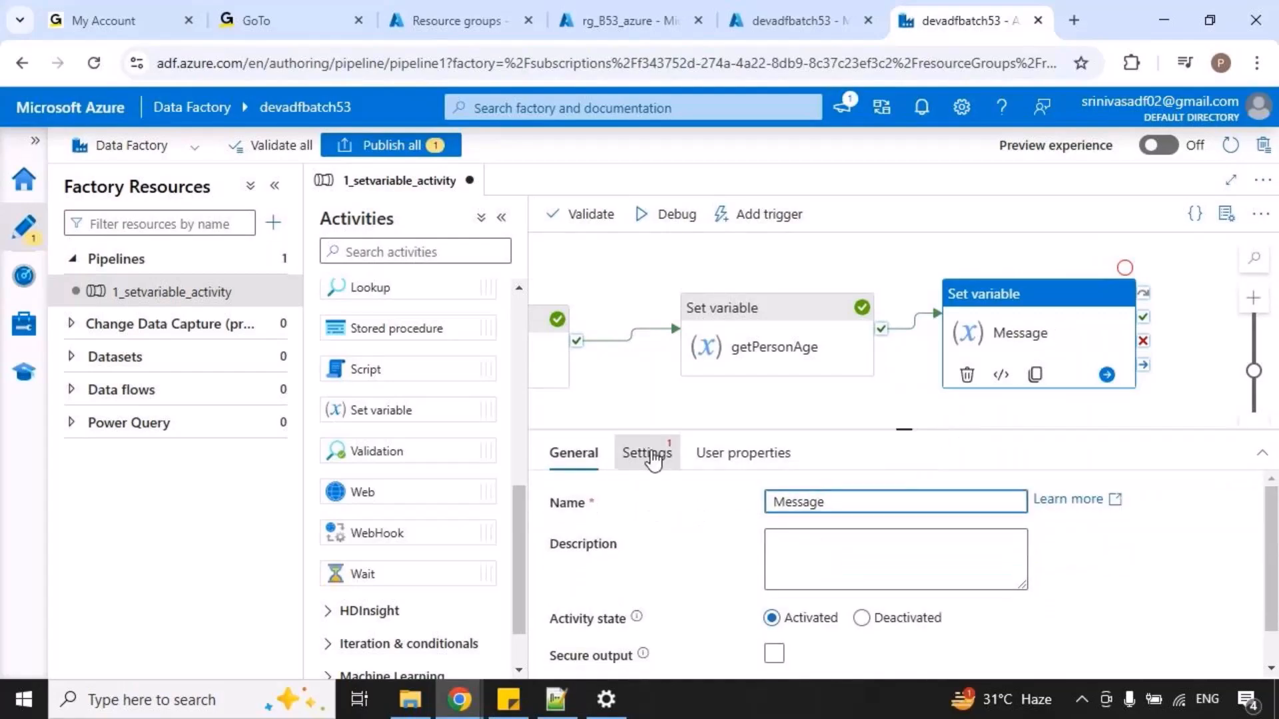
click(649, 454)
click(921, 541)
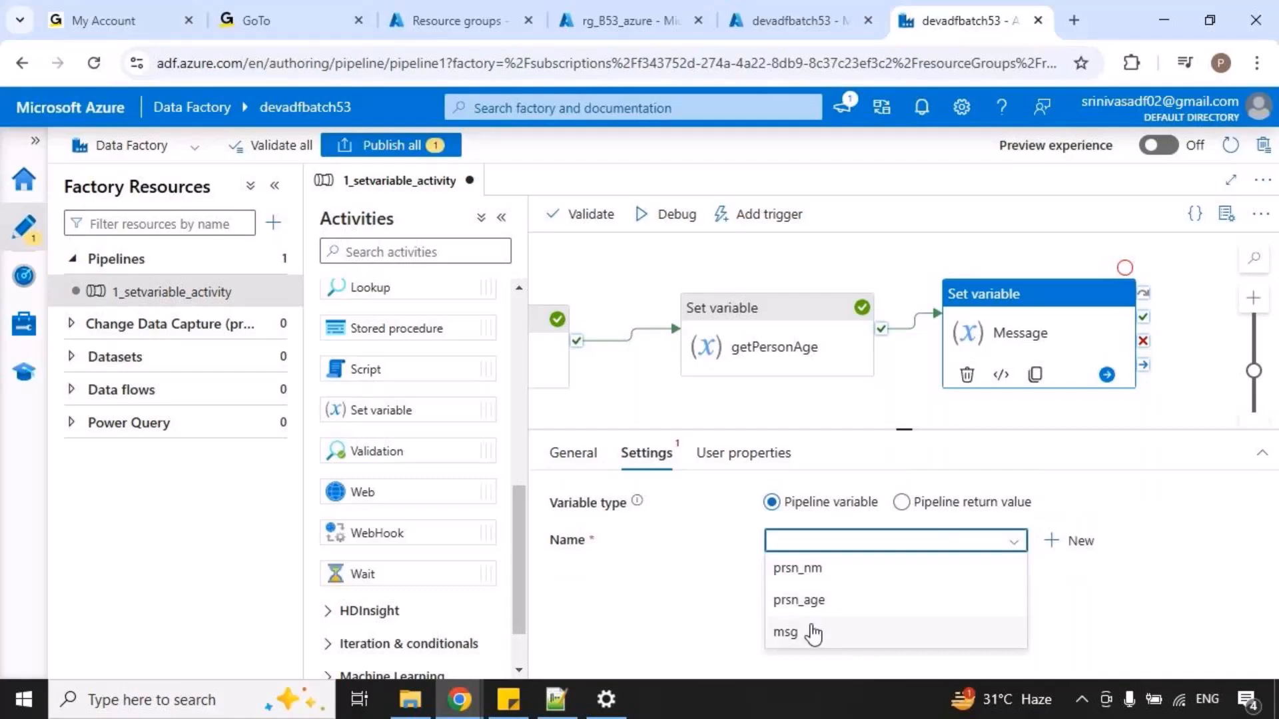
click(811, 632)
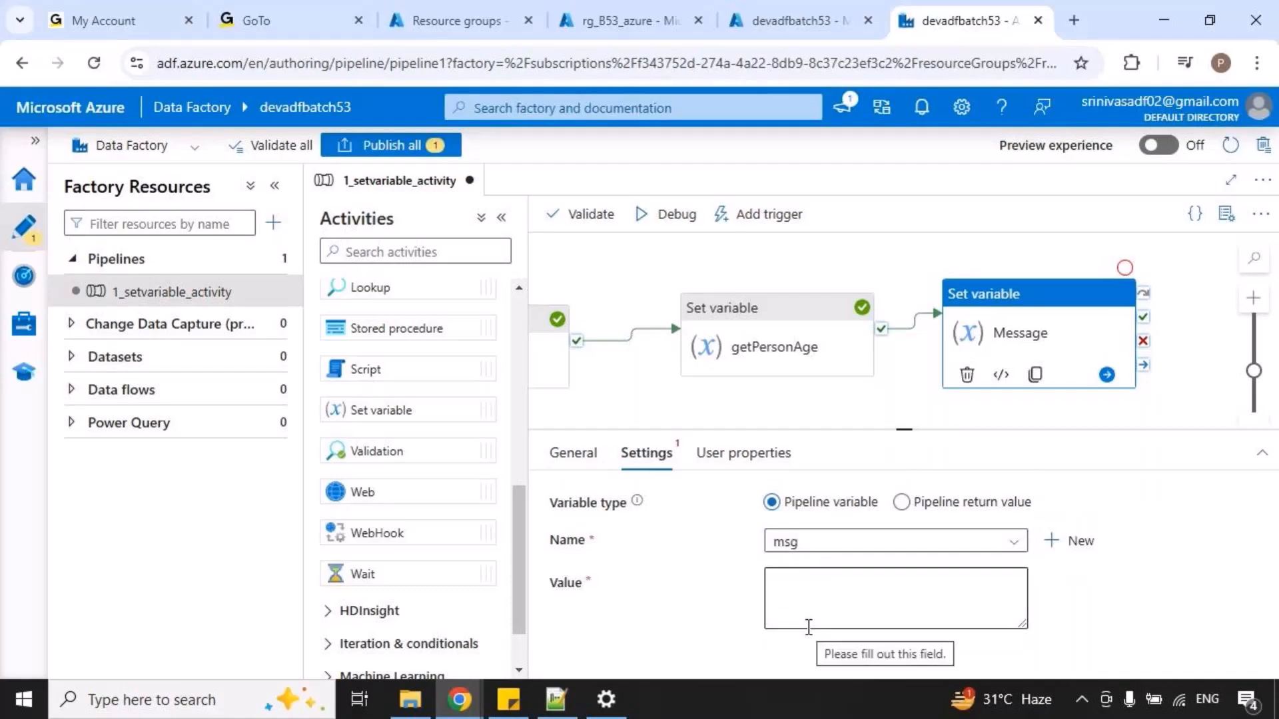
Start a dynamic expression for msg's value with the string function concat.
click(836, 569)
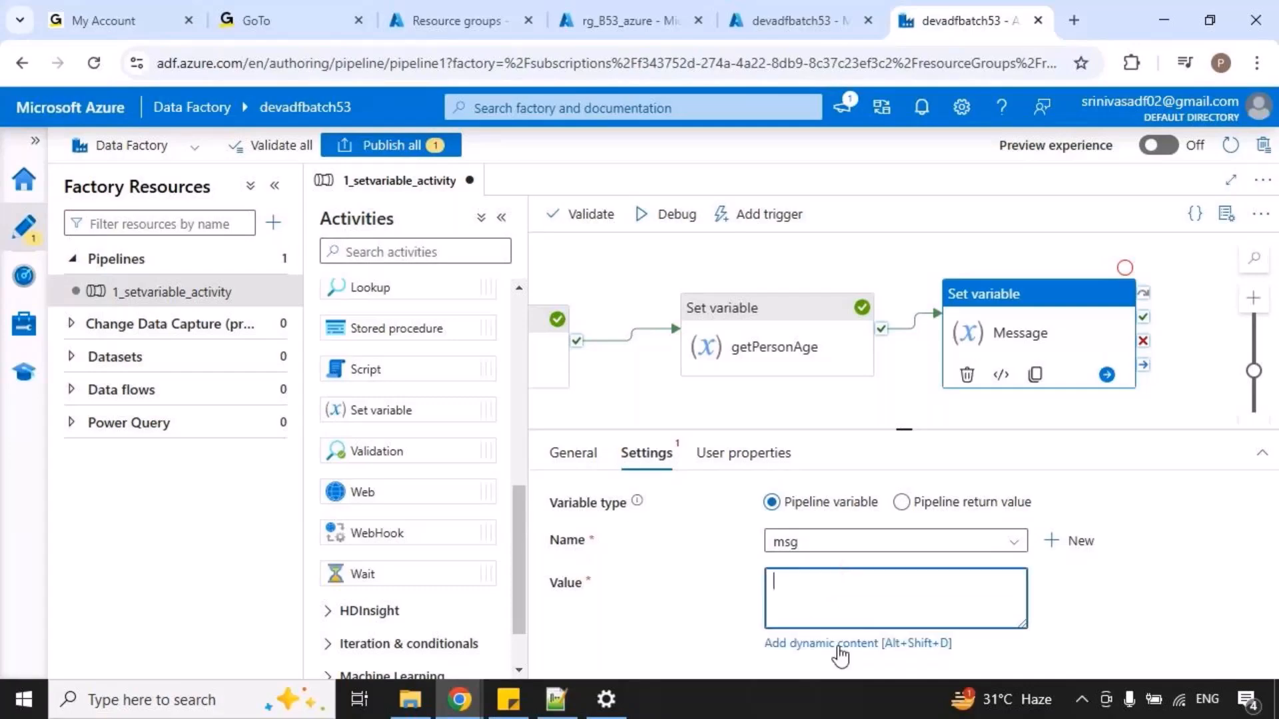
click(840, 649)
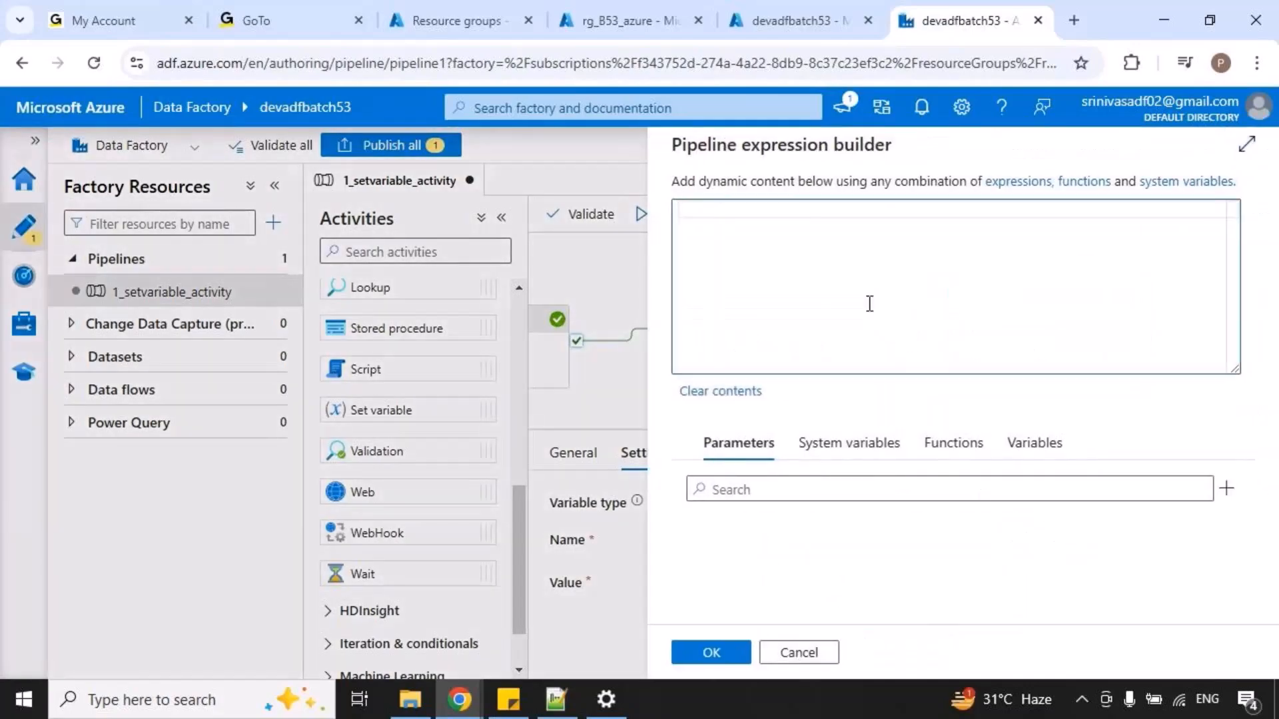
click(949, 441)
scroll(886, 539, down, 2)
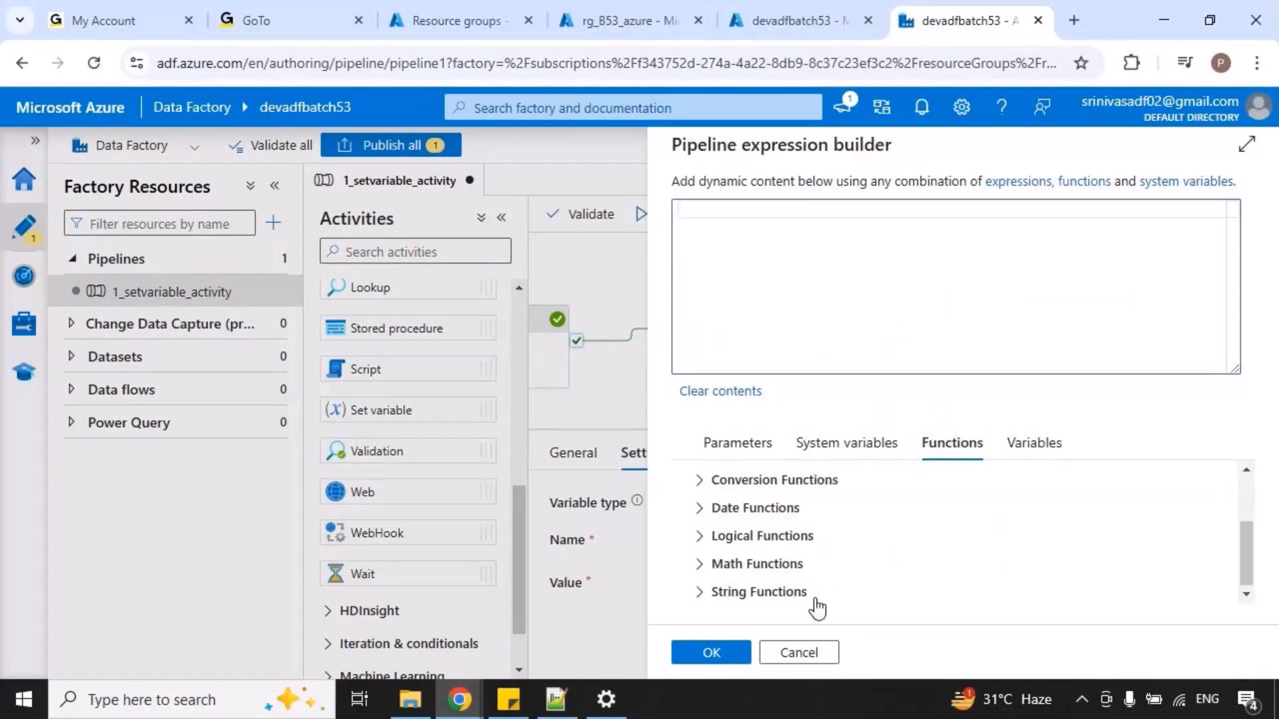
click(825, 592)
scroll(866, 579, down, 3)
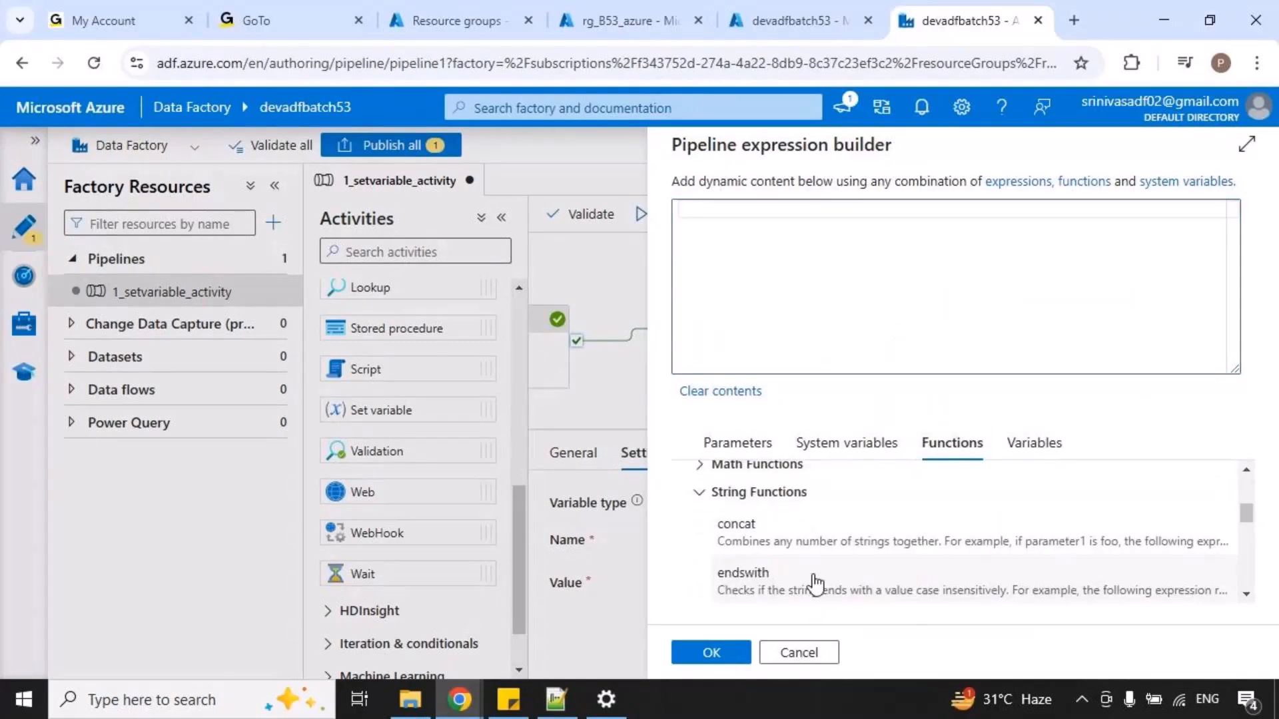
click(790, 541)
click(738, 210)
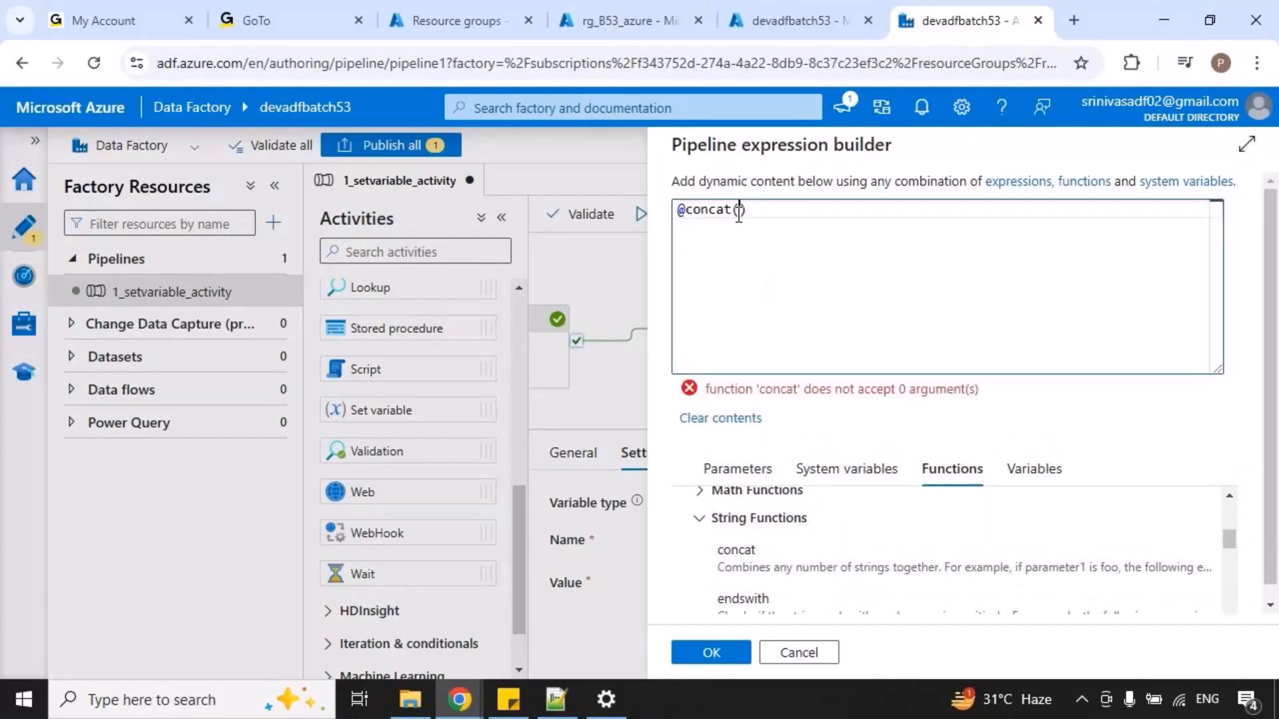
Fill the concat function with the text 'person name is ' followed by the variable prsn_nm.
text('person name is R)
key(BackSpace)
key(BackSpace)
text(',)
click(1042, 469)
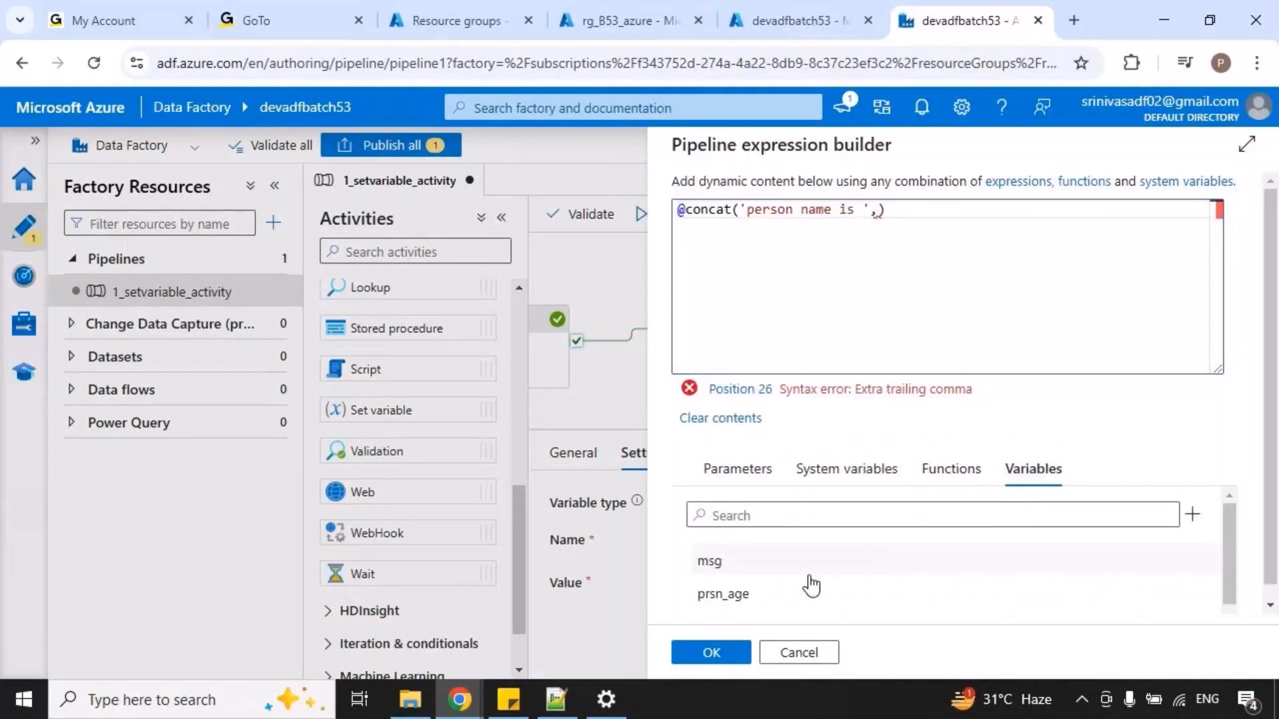
scroll(748, 602, down, 1)
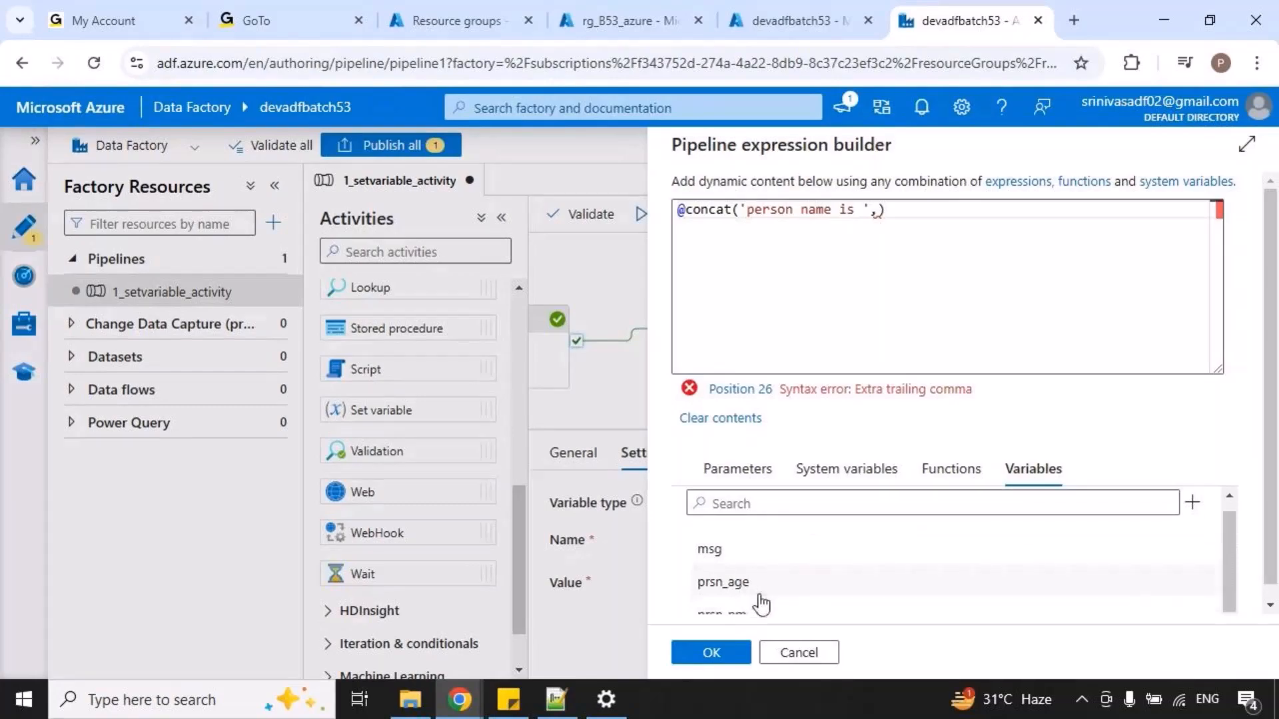
scroll(761, 604, down, 1)
click(760, 601)
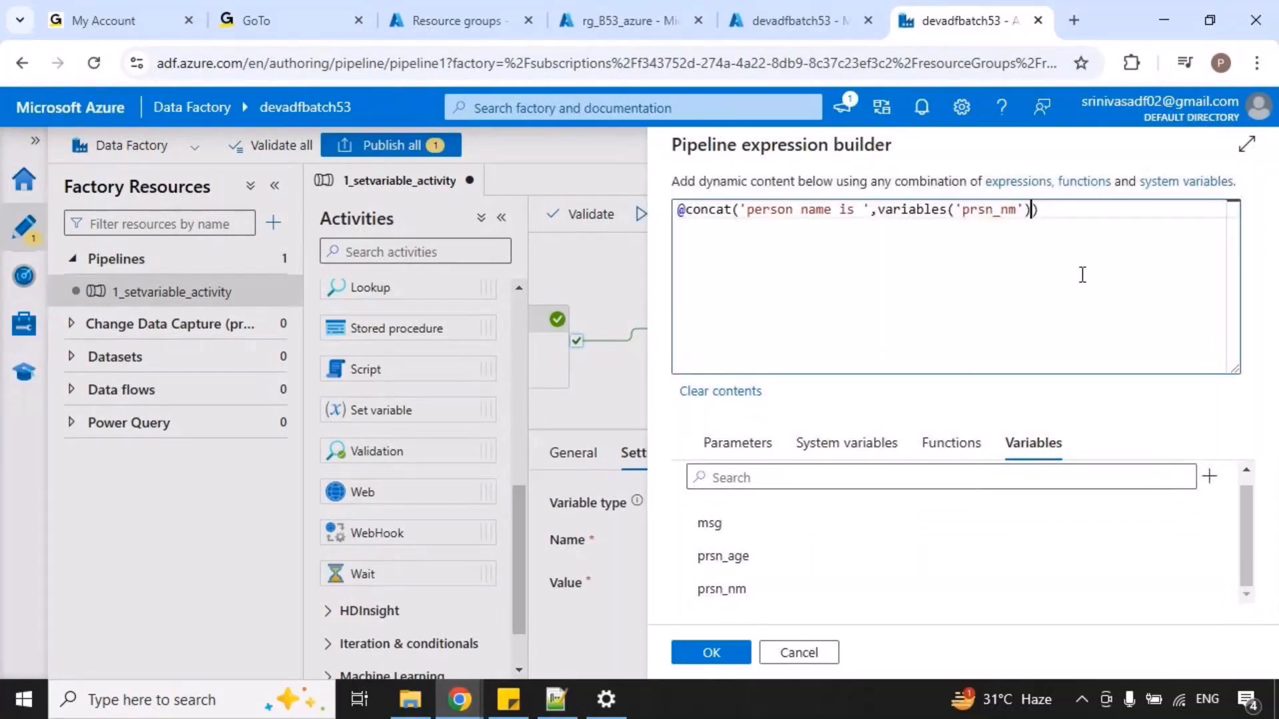
Extend the concat expression with ' and age is ' and the variable prsn_age, and apply it to the Message activity.
text(,' and age is ',)
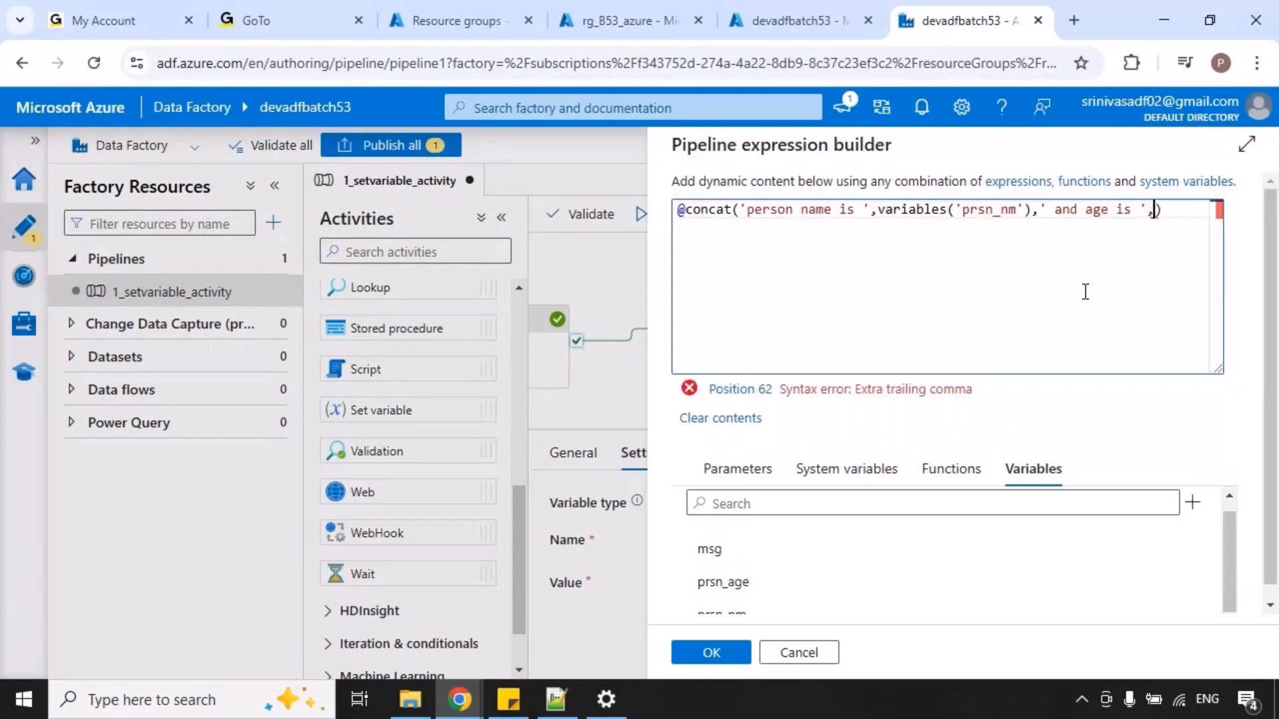
click(726, 570)
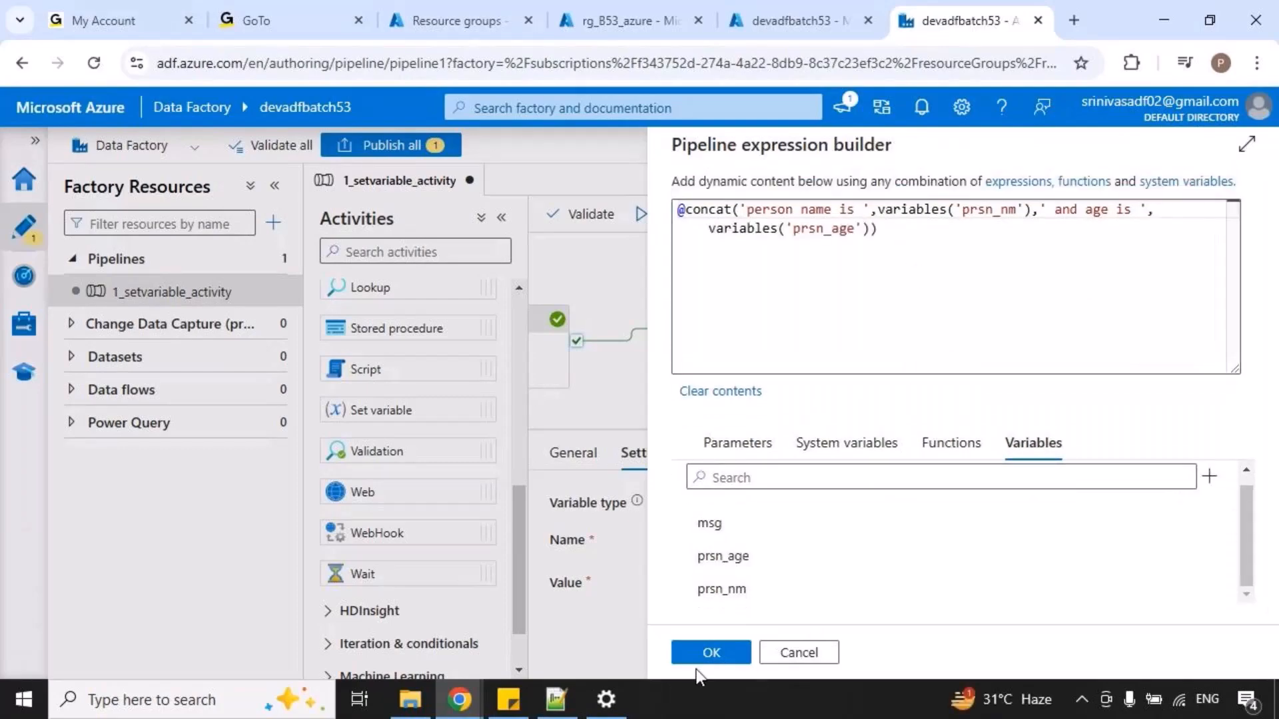
click(711, 654)
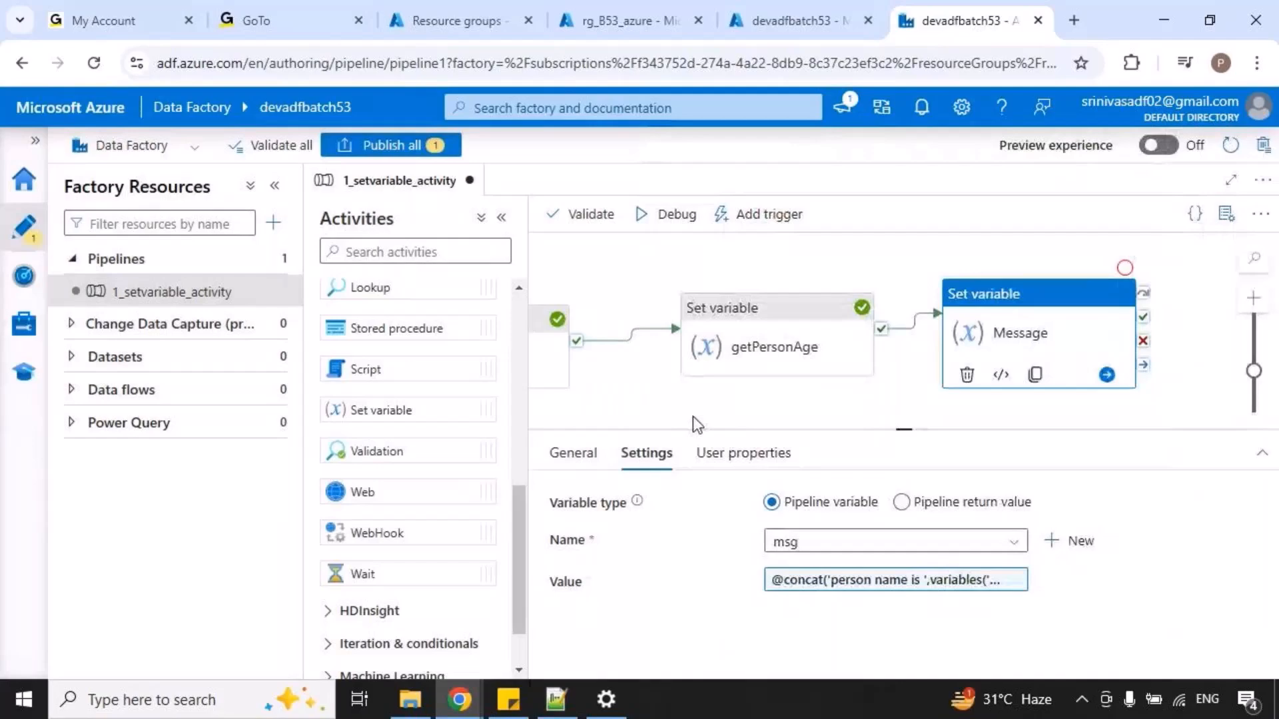
Start a debug run of the pipeline with the Message activity and refresh its run status.
click(673, 219)
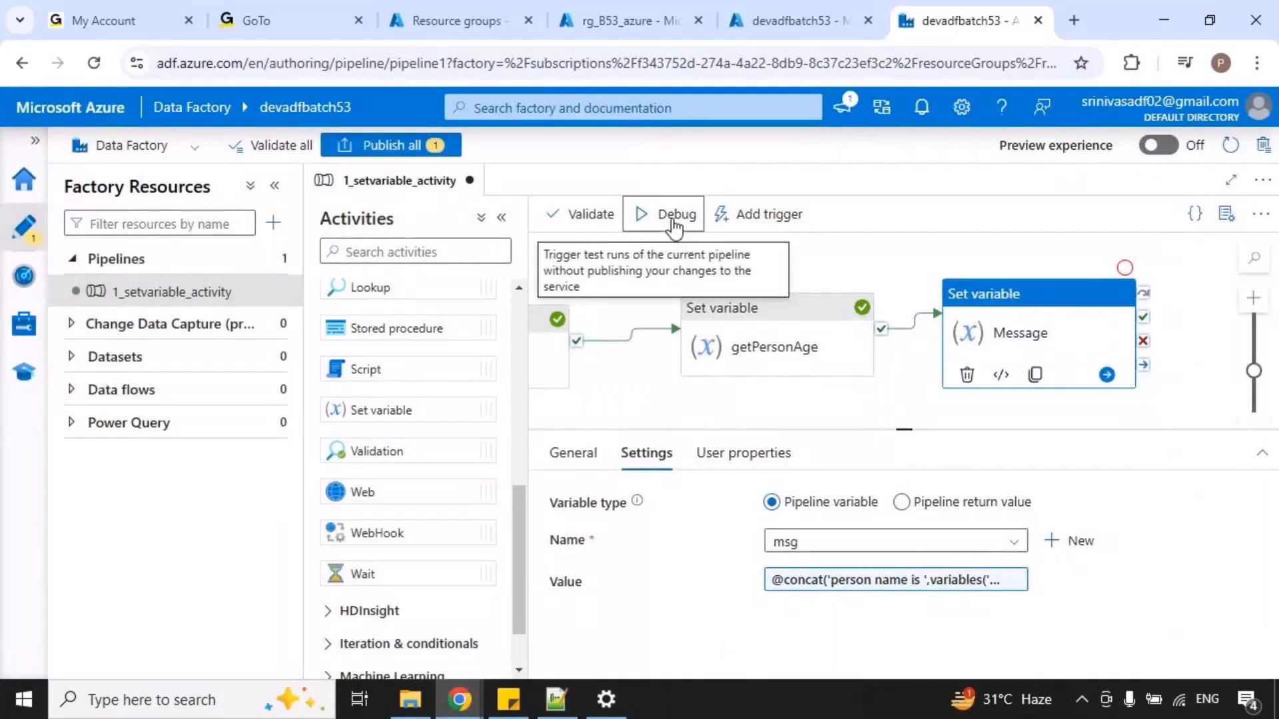
click(679, 281)
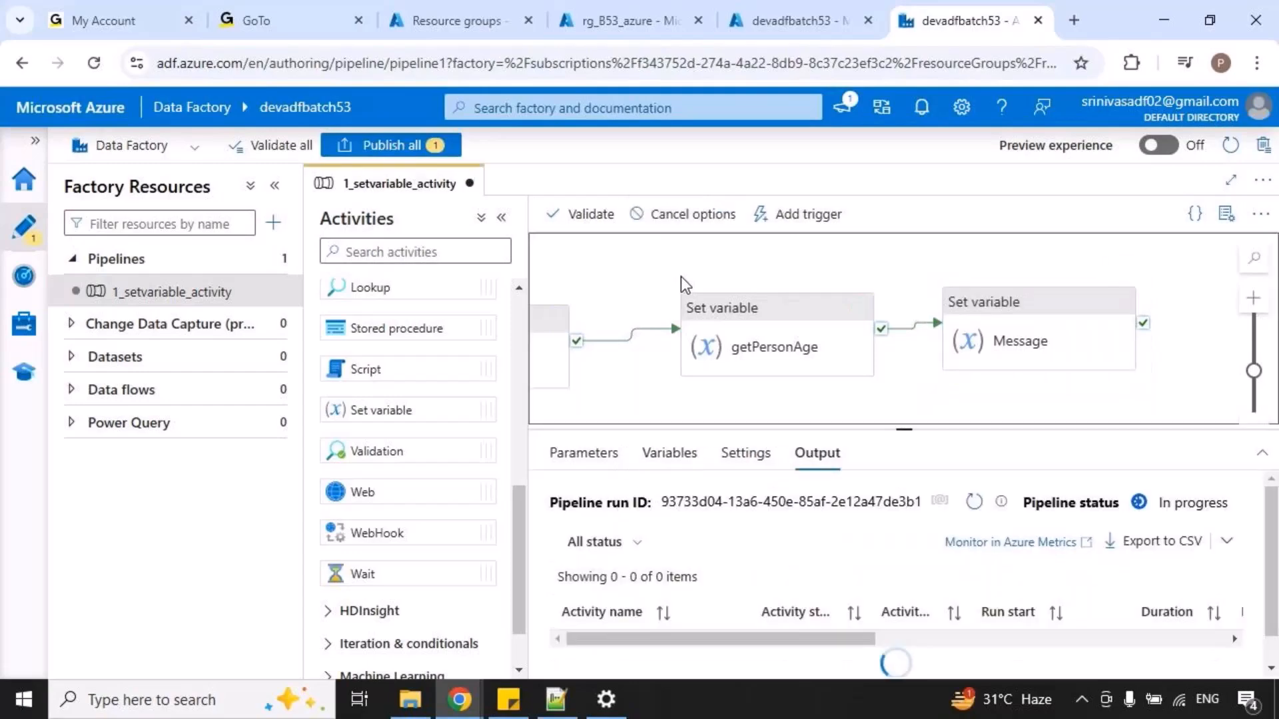
drag(907, 427, 928, 377)
click(973, 449)
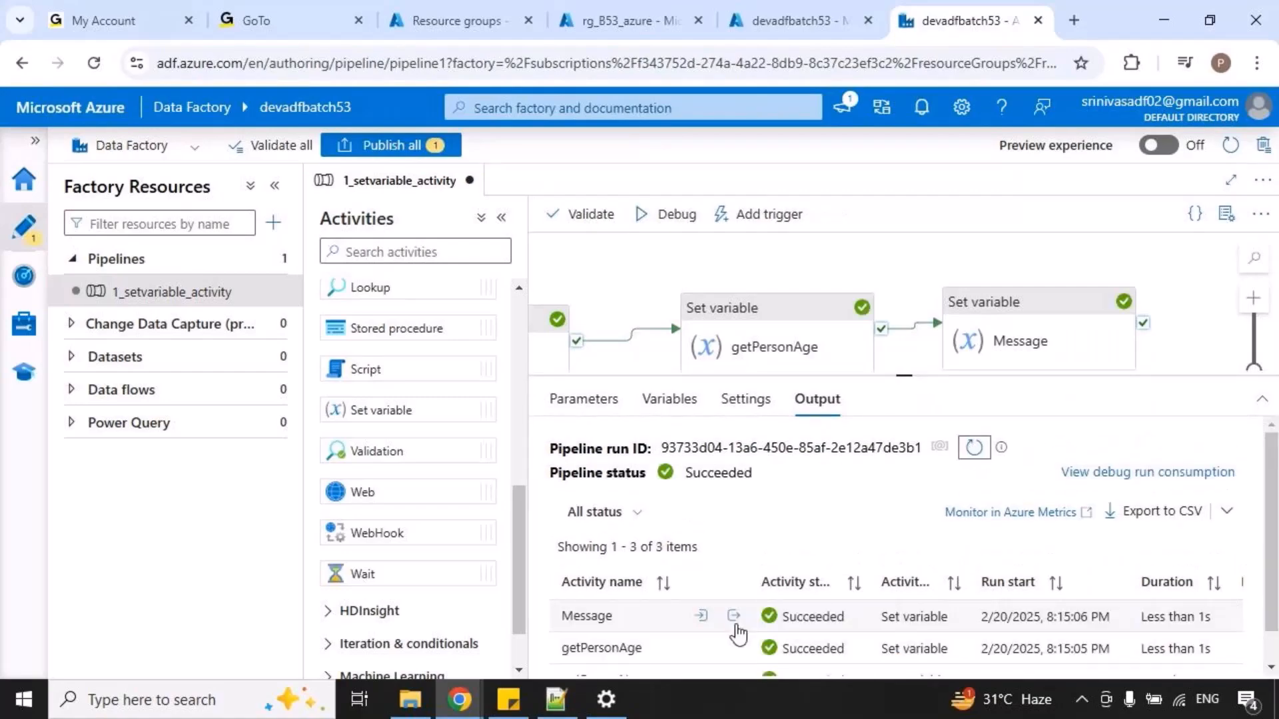
Inspect the outputs of getPersonName, getPersonAge and Message in the latest debug run.
scroll(736, 633, down, 1)
click(733, 643)
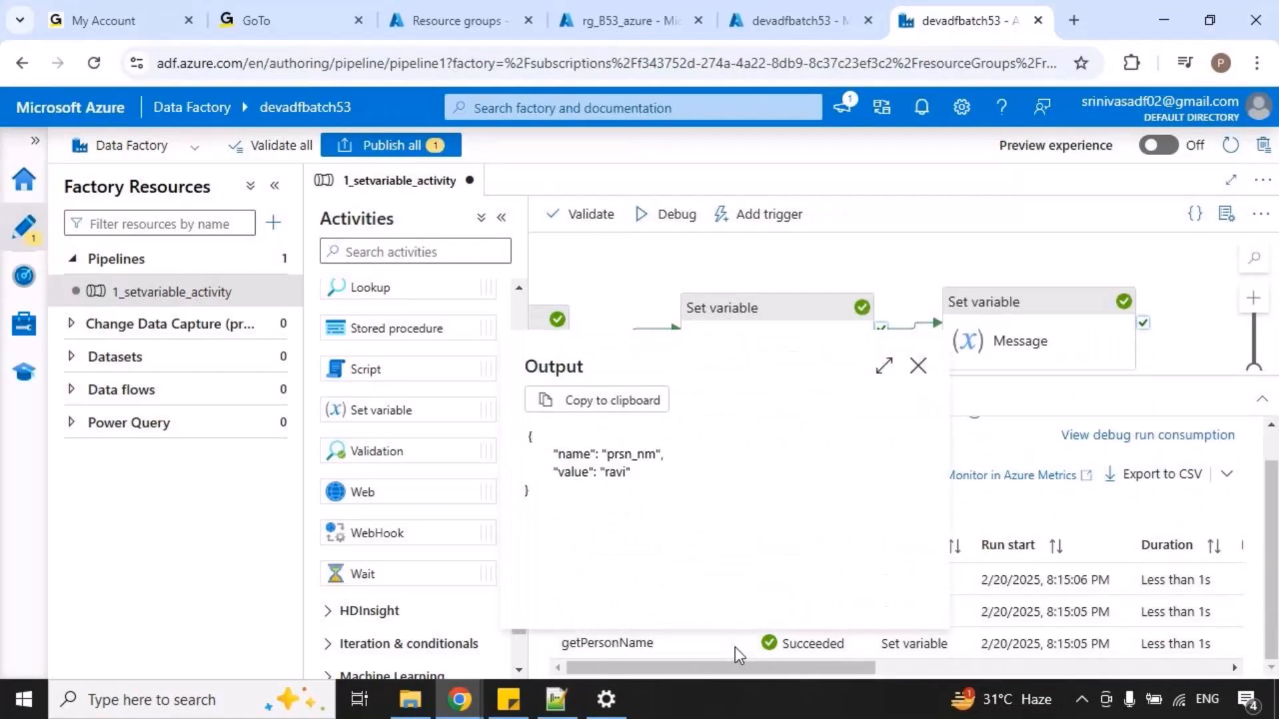
click(730, 632)
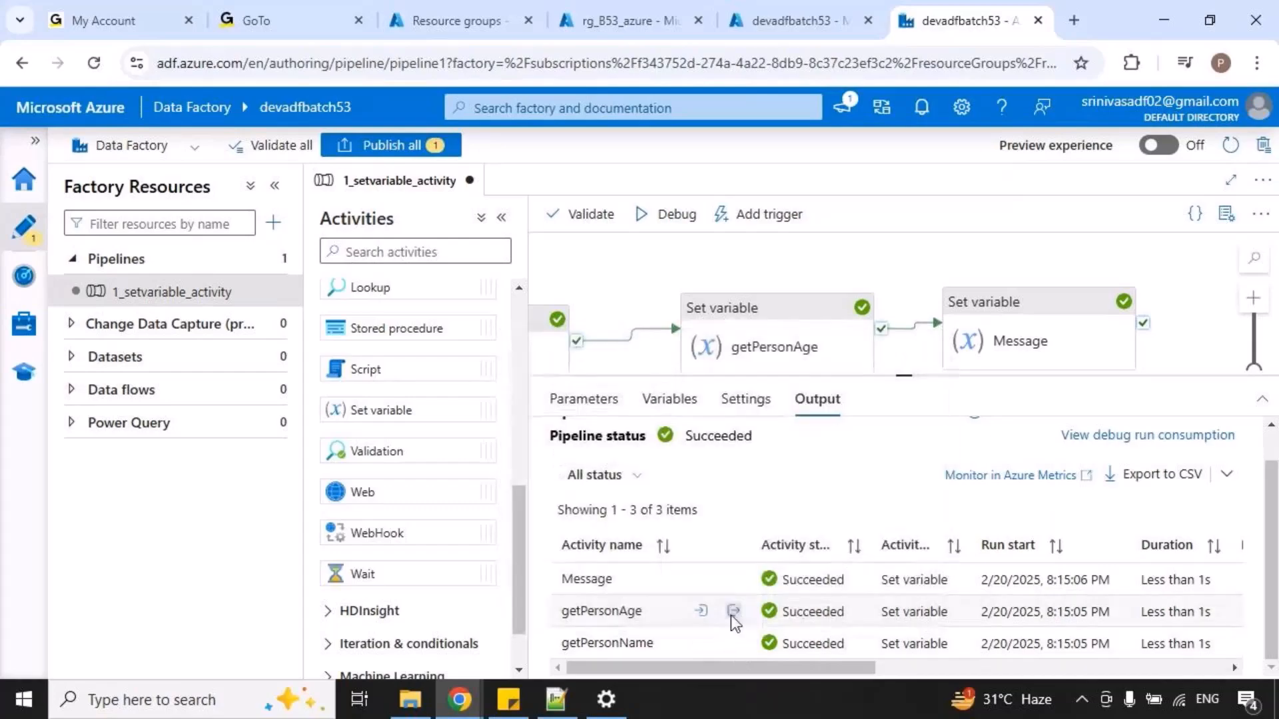
click(731, 612)
click(747, 605)
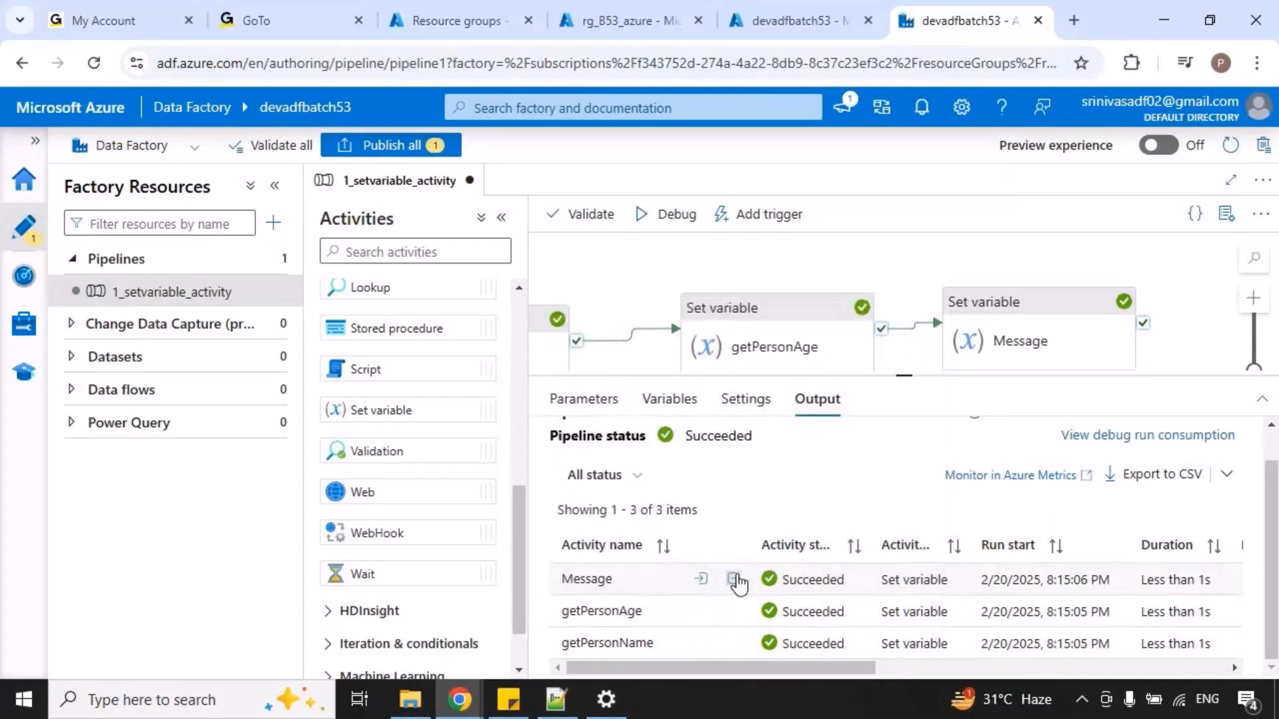
click(734, 579)
drag(605, 408, 793, 419)
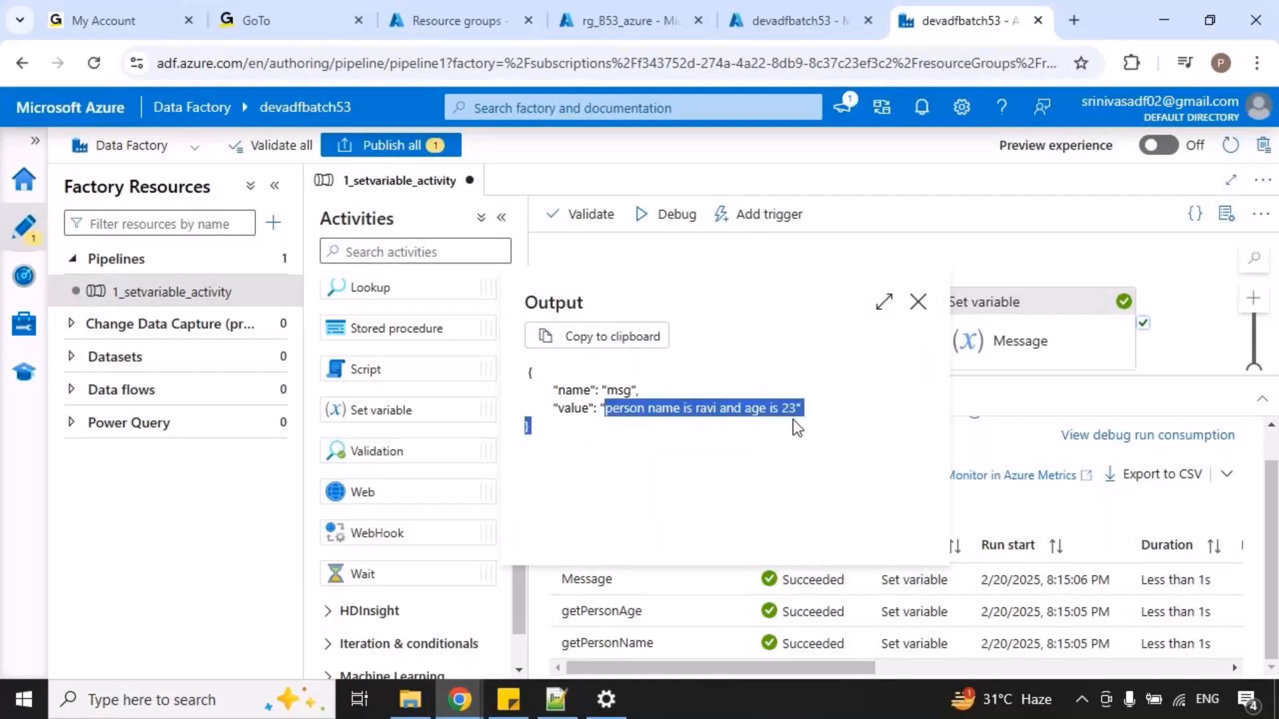
click(917, 302)
Add a new String variable named city to the pipeline.
drag(910, 376, 904, 494)
drag(786, 436, 888, 428)
drag(907, 496, 894, 354)
click(669, 365)
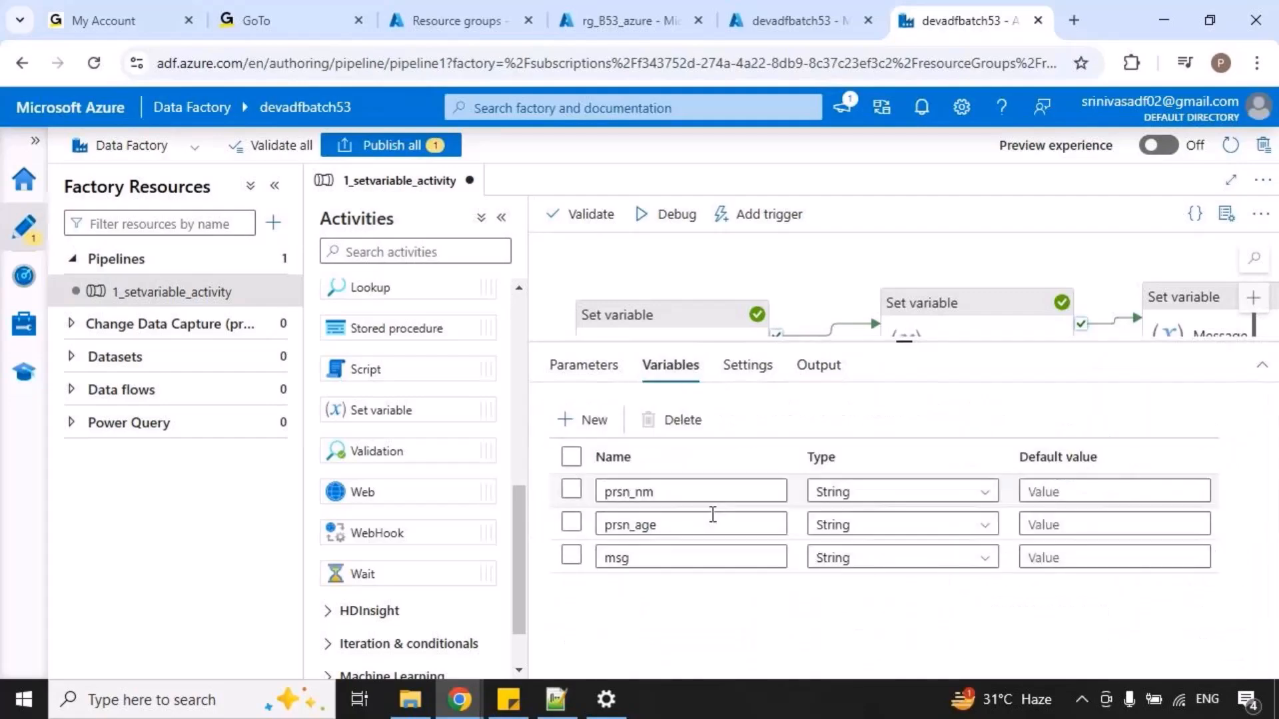
click(584, 419)
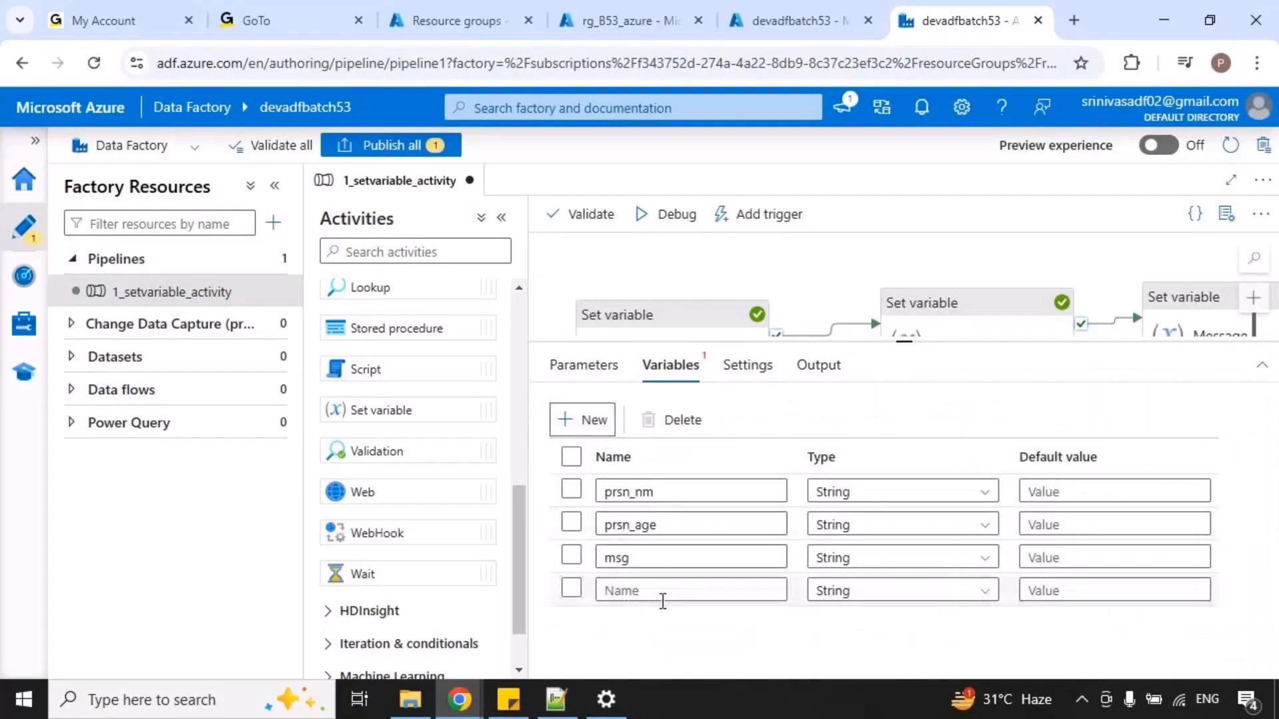
click(663, 591)
text(city)
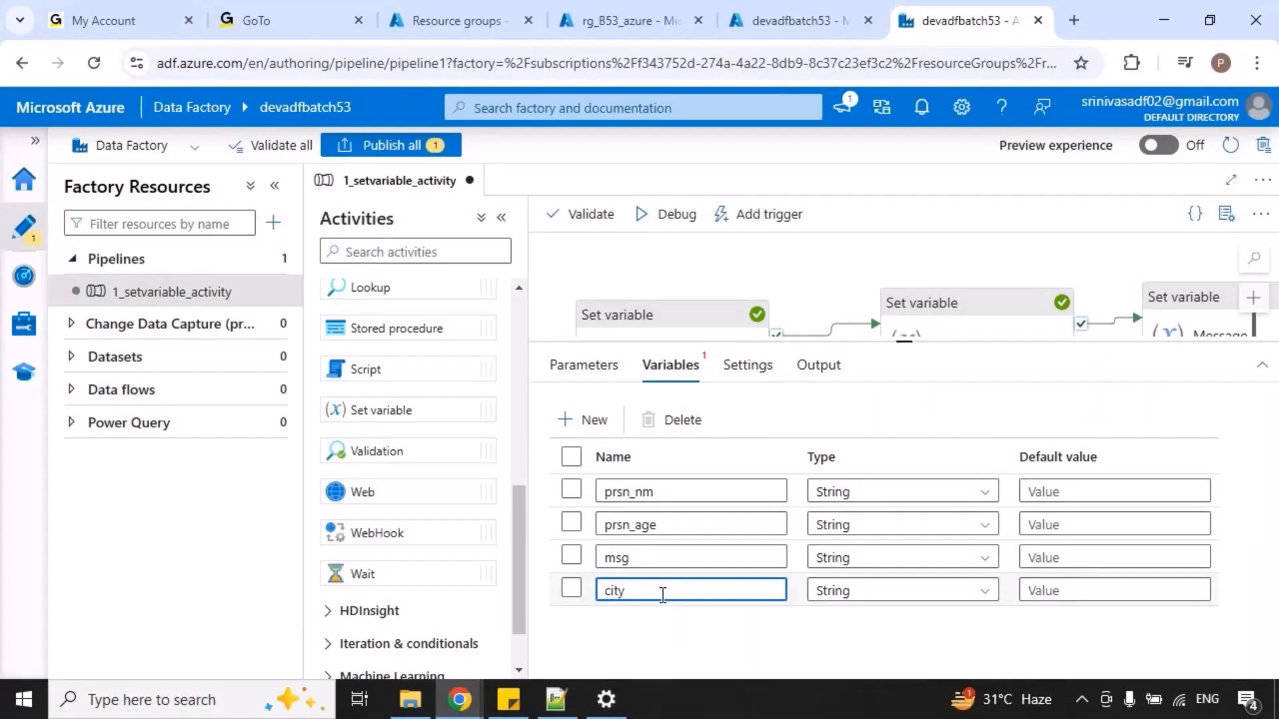
Set the default value of the city variable to Hyderabad.
click(571, 522)
drag(422, 406, 499, 379)
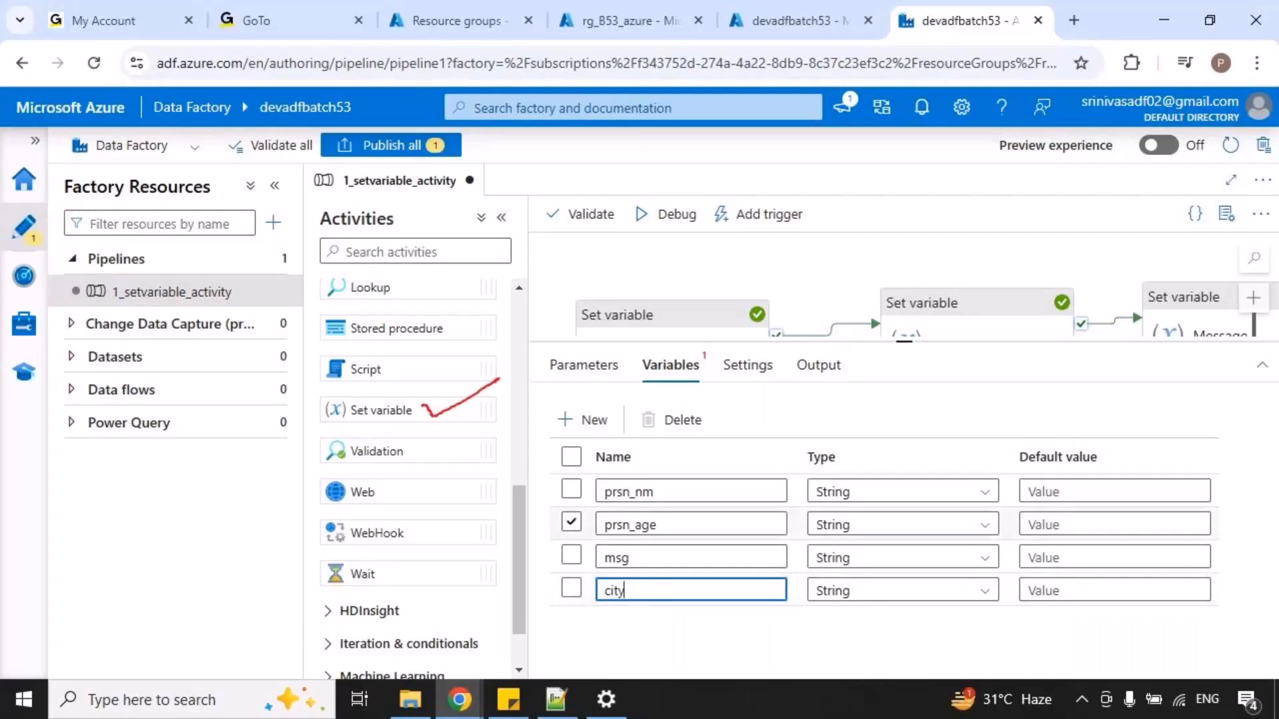
mouse_move(1020, 575)
mouse_down()
mouse_move(1175, 611)
mouse_move(1260, 609)
mouse_move(1229, 604)
mouse_up()
drag(1089, 577, 1140, 566)
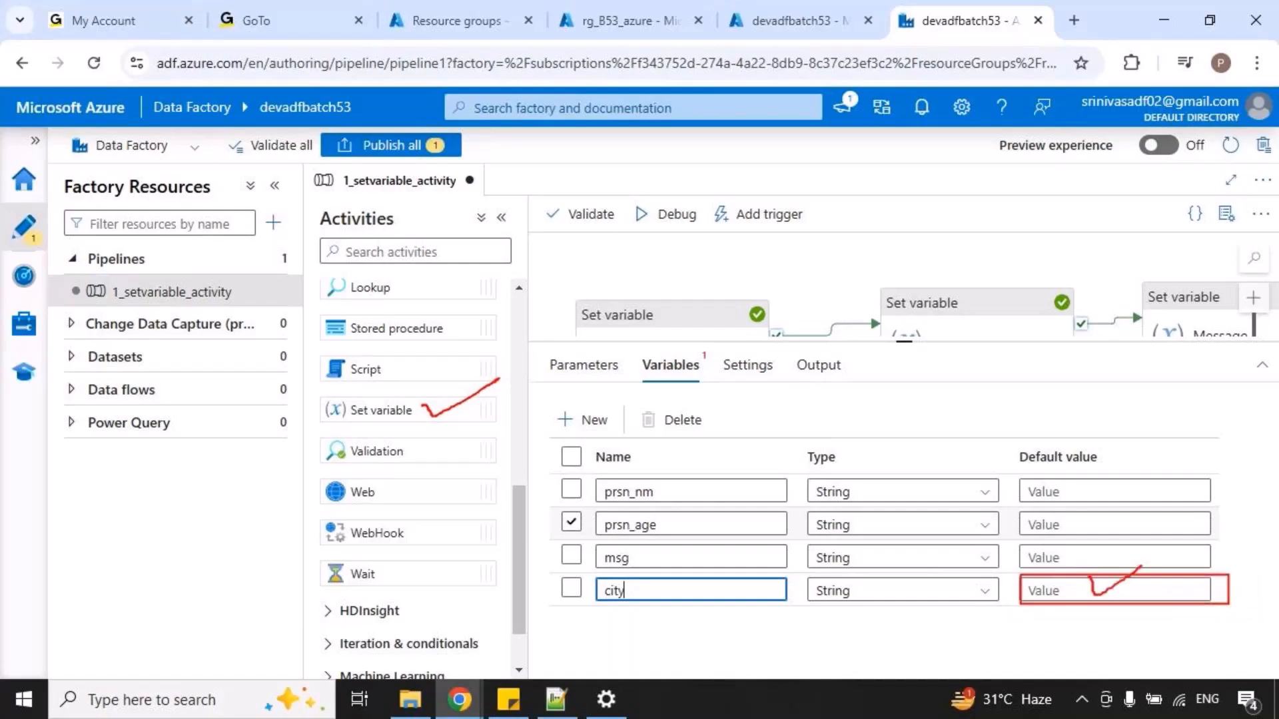
click(1047, 589)
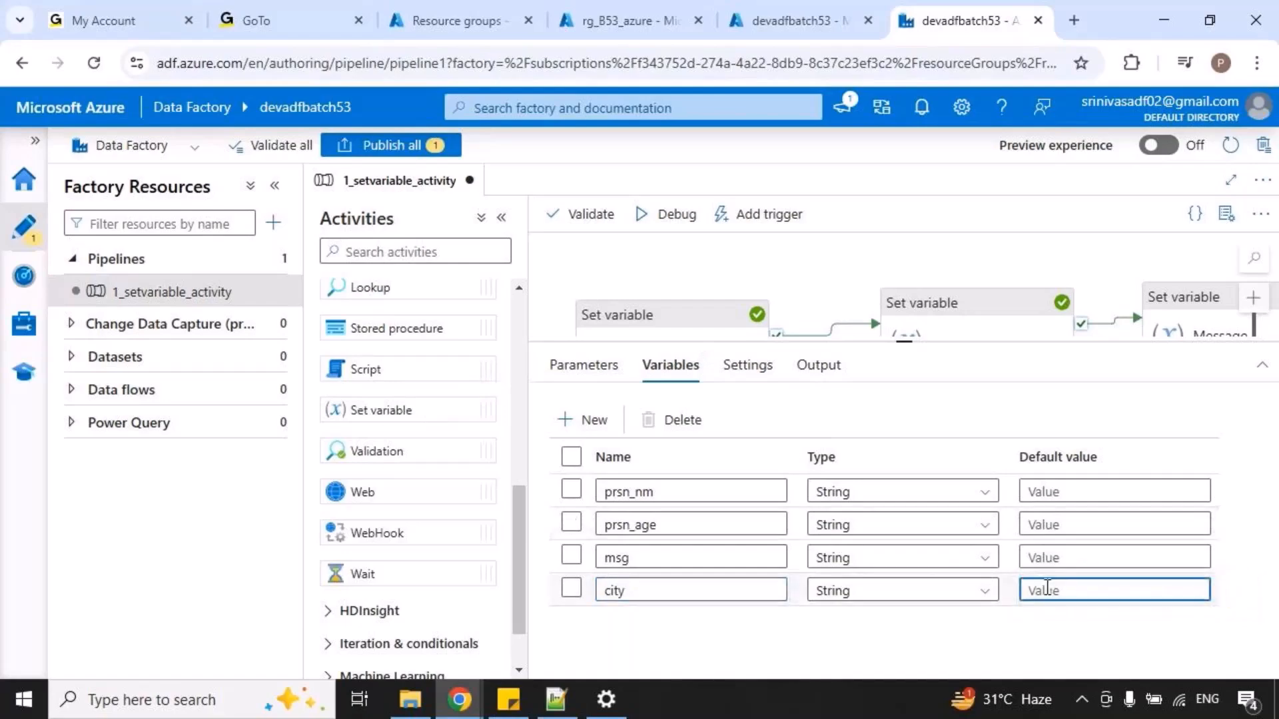
text(Hyderabad)
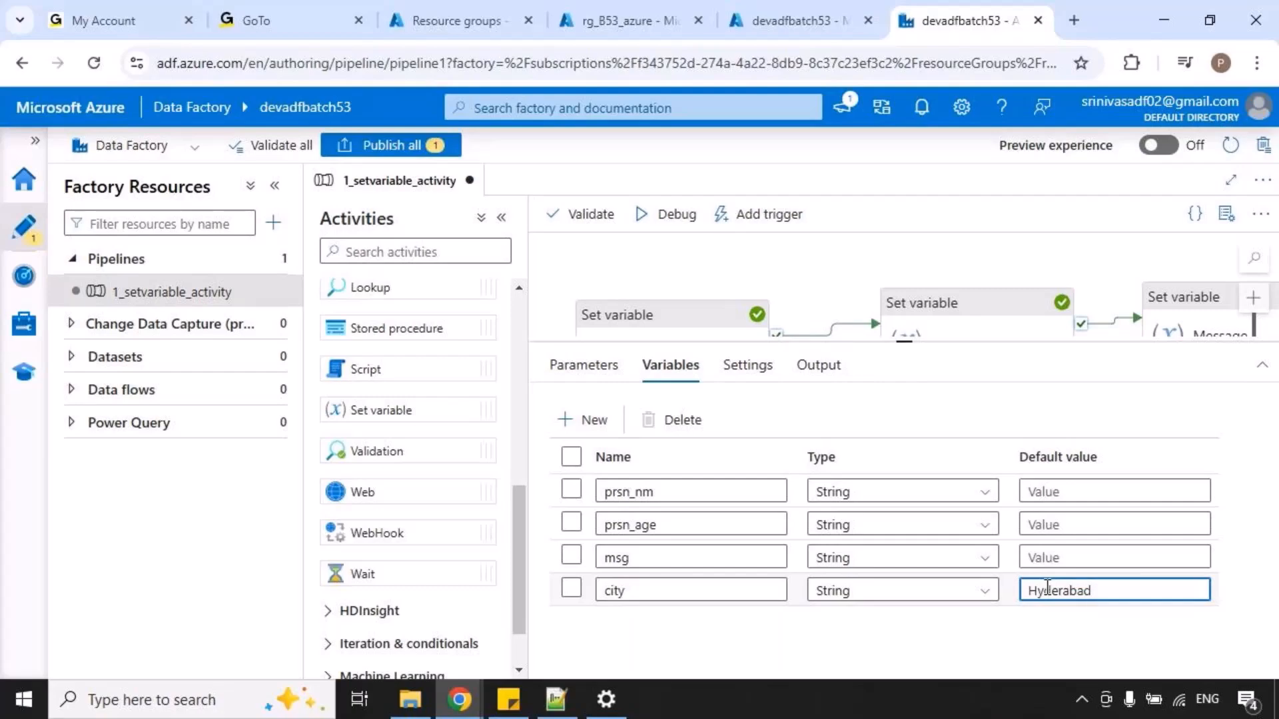
drag(629, 606, 685, 579)
drag(1061, 610, 1120, 590)
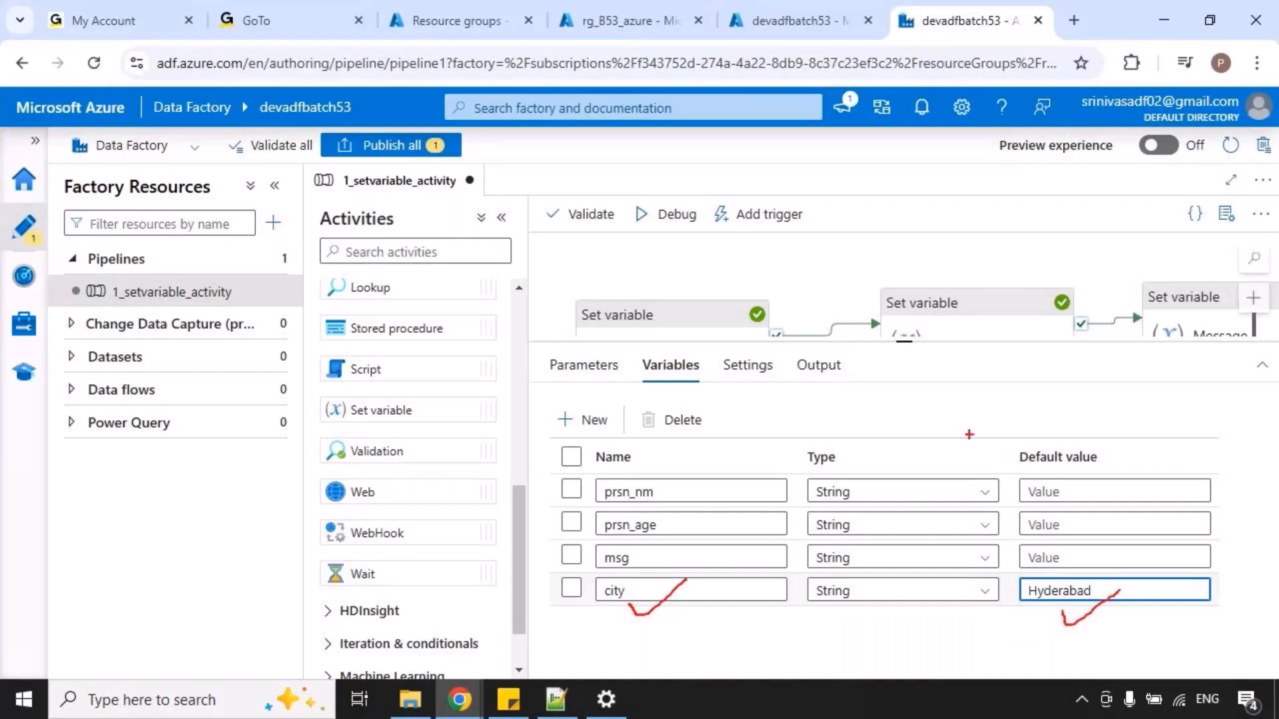
key(Escape)
Open the Message activity's value expression and replace the text ' and age is ' with ' ,age is '.
drag(904, 340, 904, 487)
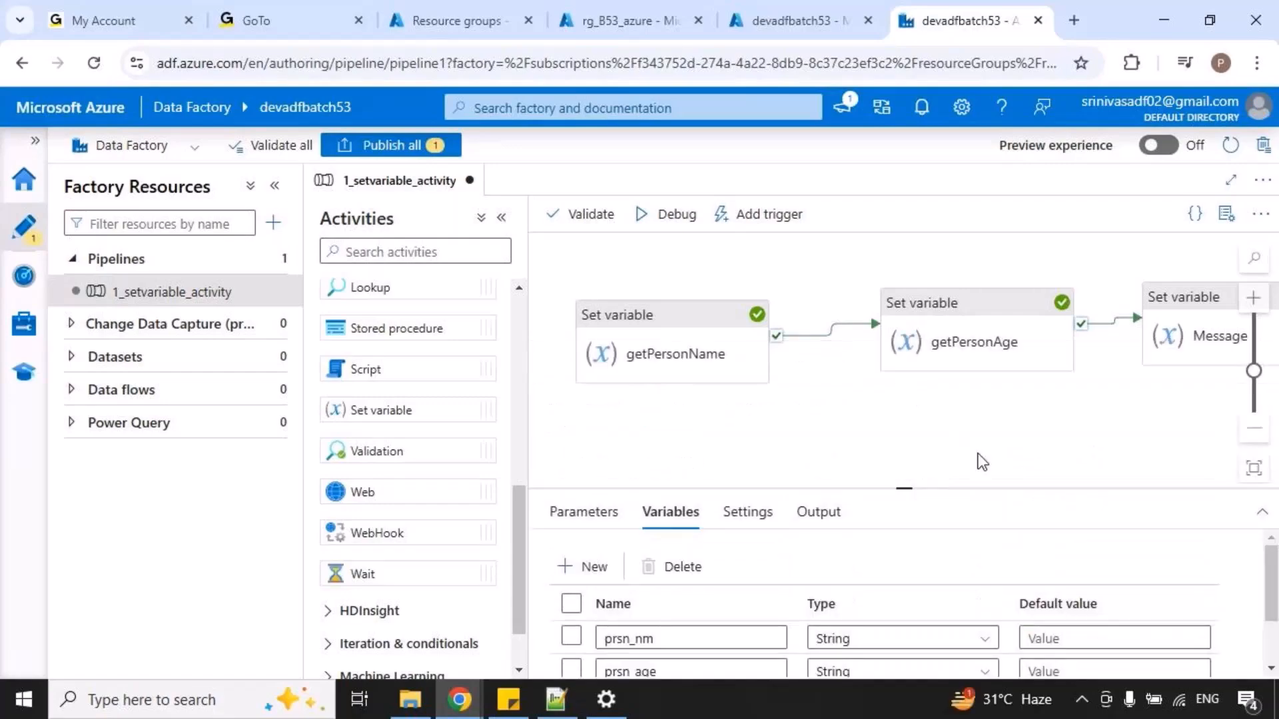
drag(993, 448, 862, 428)
click(1052, 346)
click(927, 639)
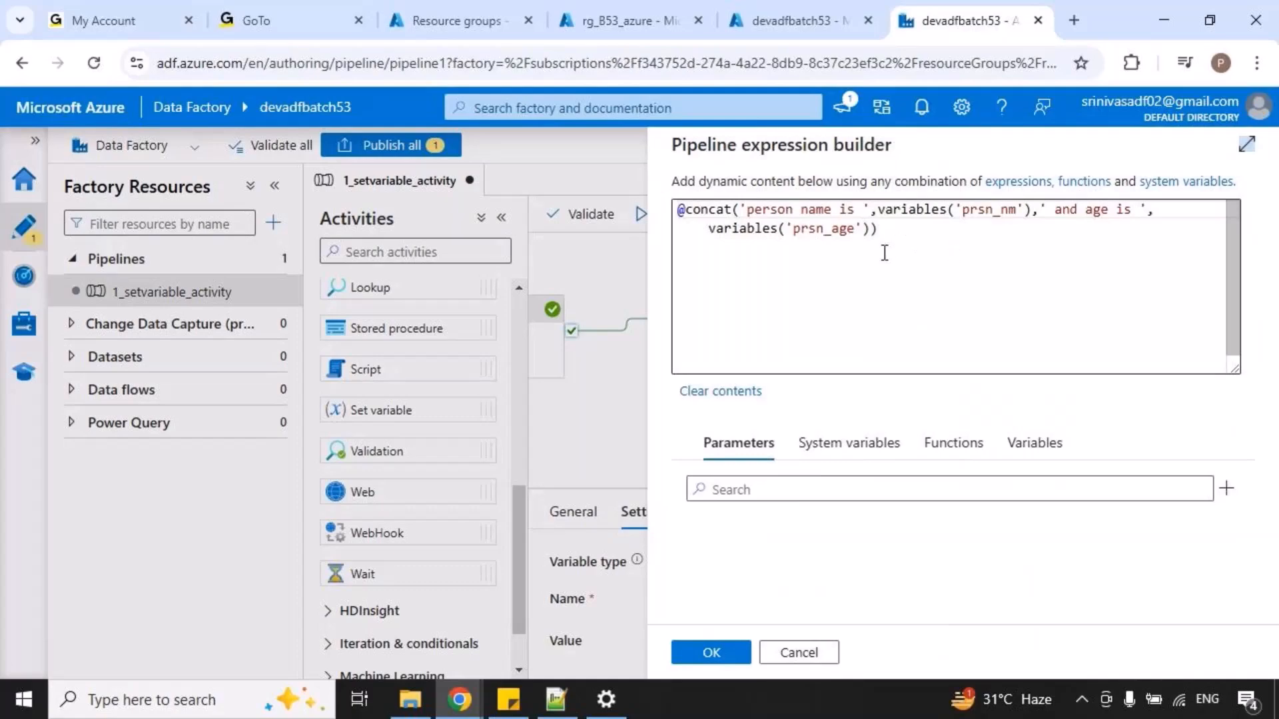
click(1091, 210)
key(BackSpace)
key(BackSpace)
key(BackSpace)
key(BackSpace)
text(,)
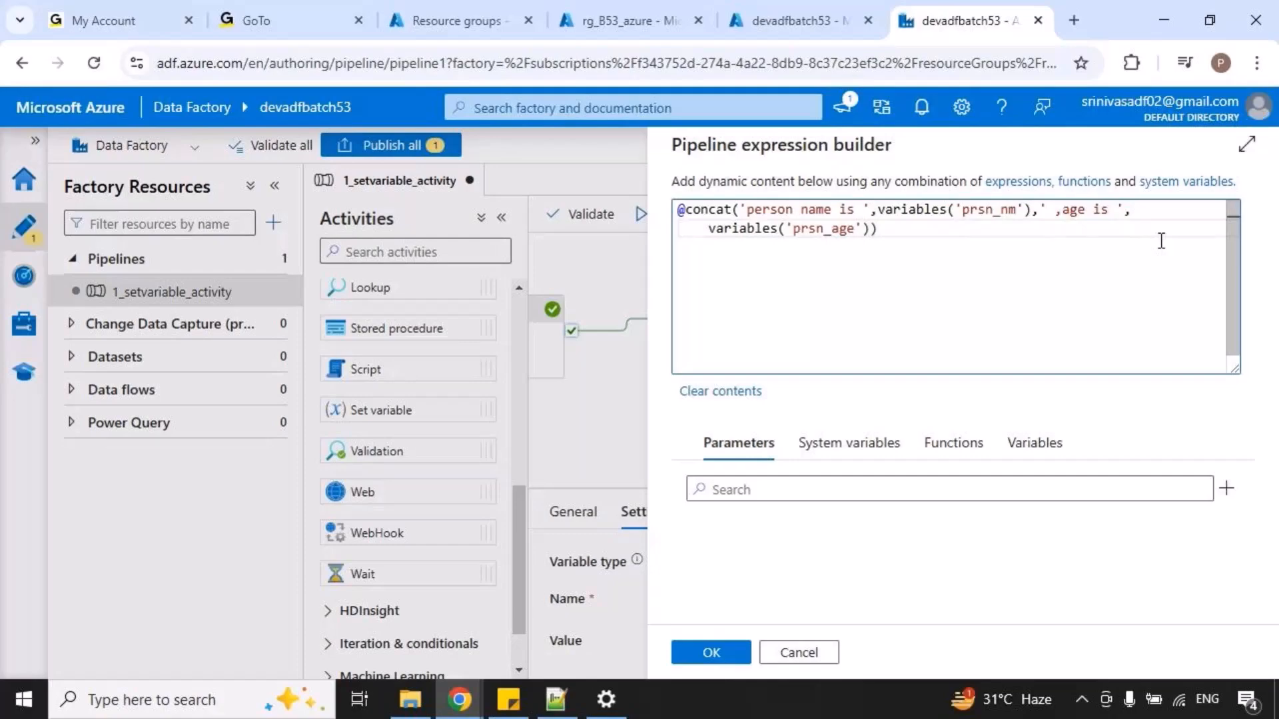
Extend the concat expression with the text ' and city is ' followed by the variable city.
text(, ' and city is ',)
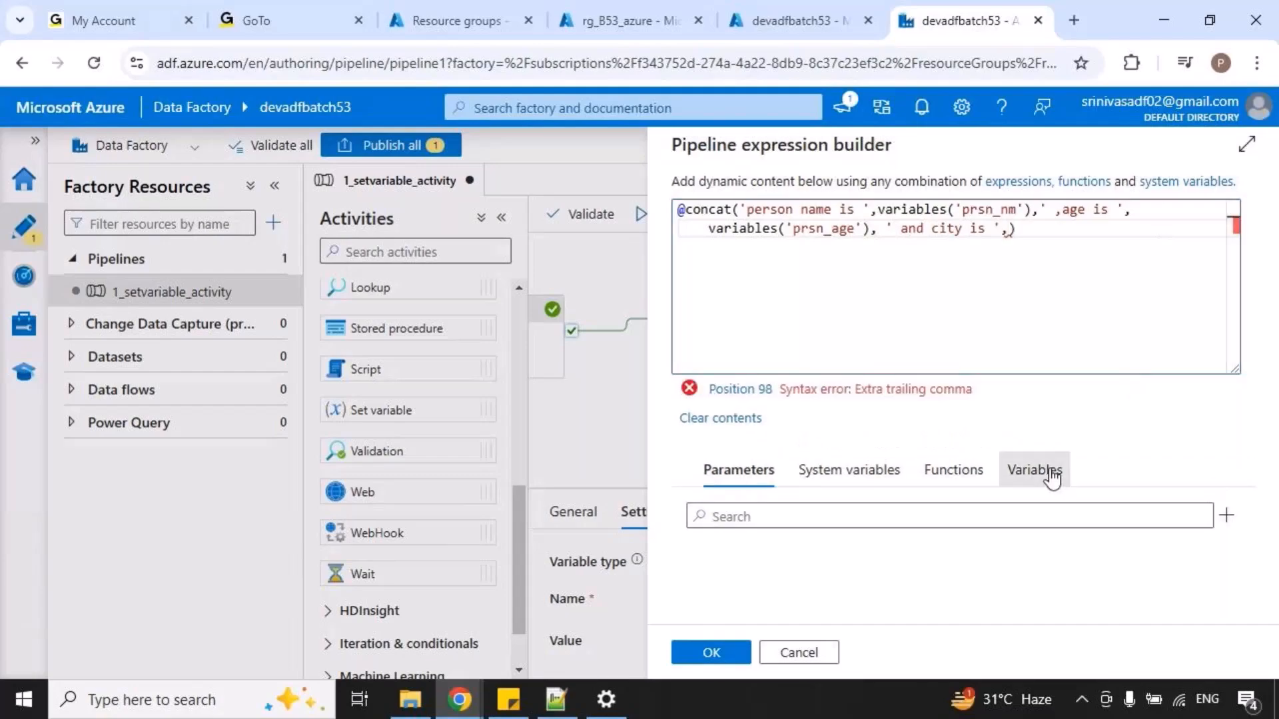
click(1050, 472)
scroll(893, 553, down, 2)
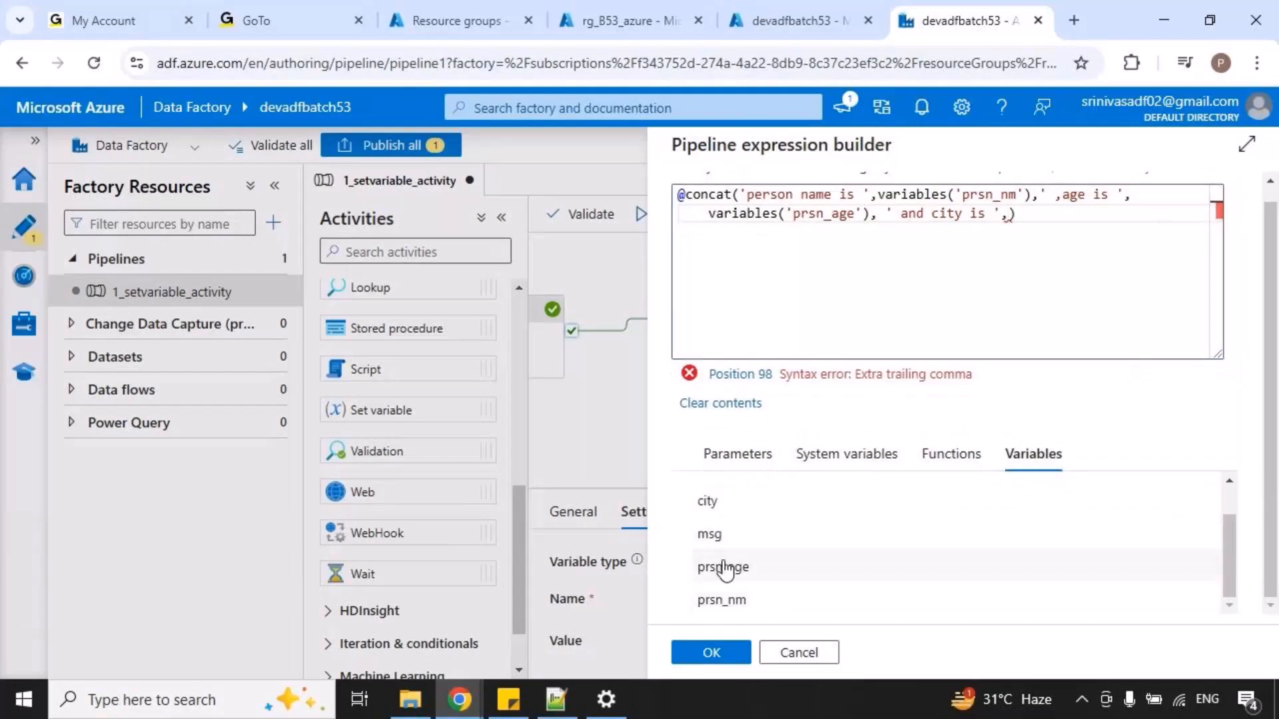
click(710, 513)
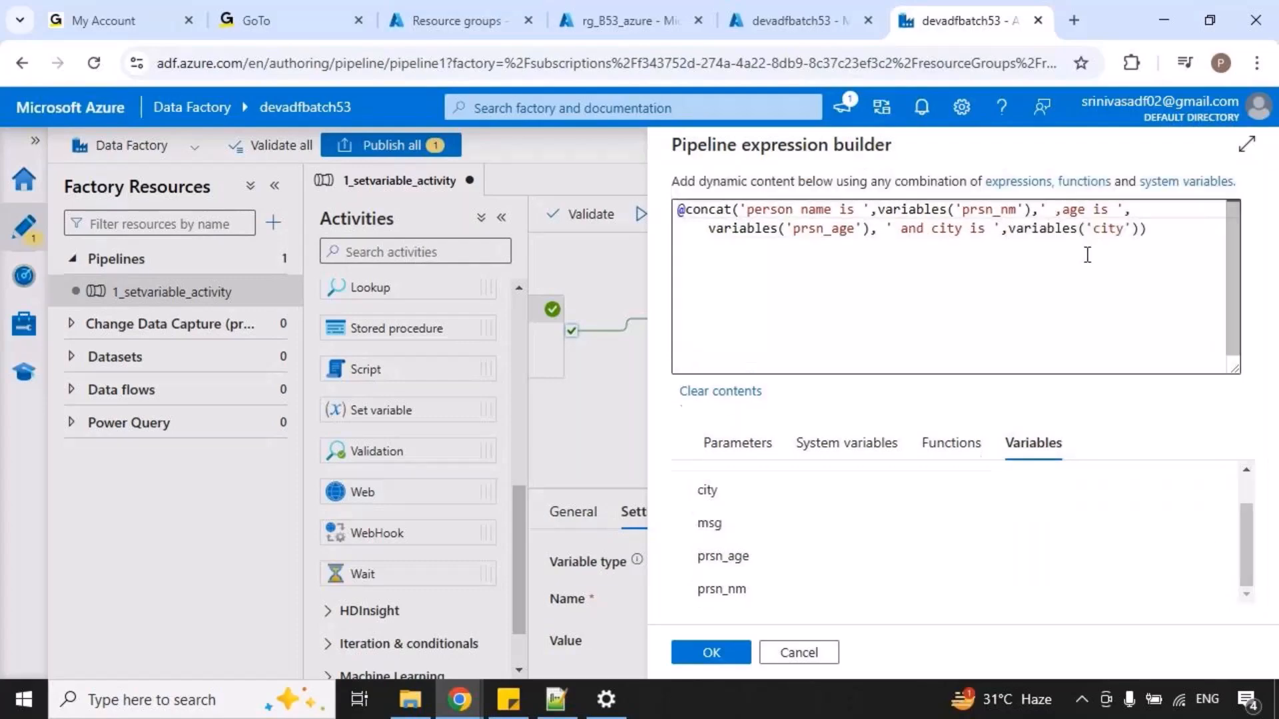
Break the concat expression so each argument and the closing parenthesis sit on their own line, and apply it to the Message activity.
click(742, 211)
key(Return)
click(843, 232)
key(Return)
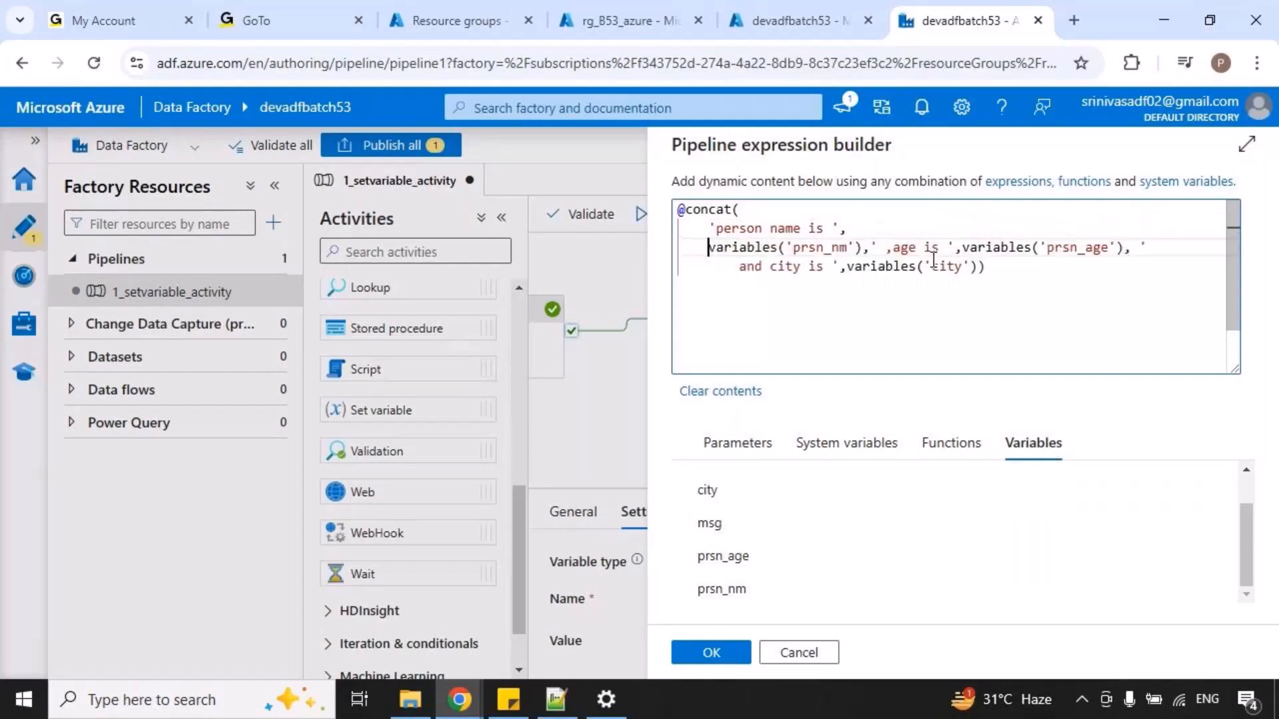
click(870, 247)
key(Return)
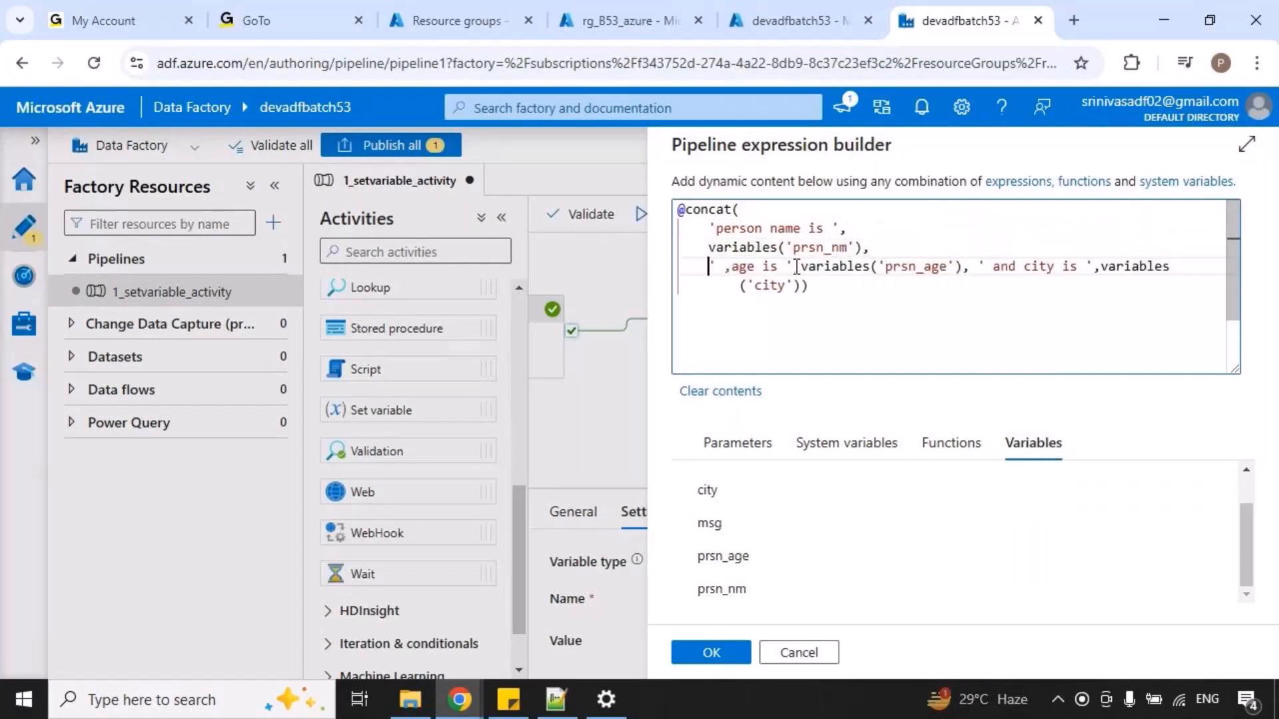
click(793, 266)
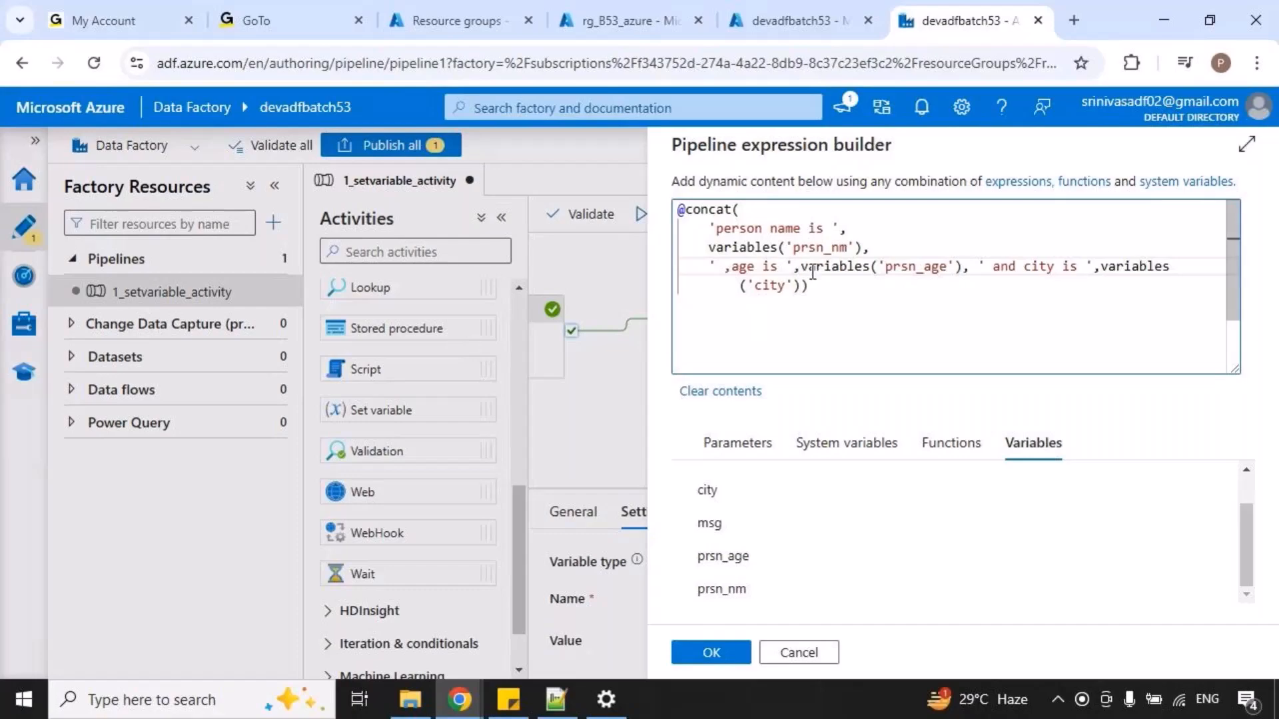
key(Return)
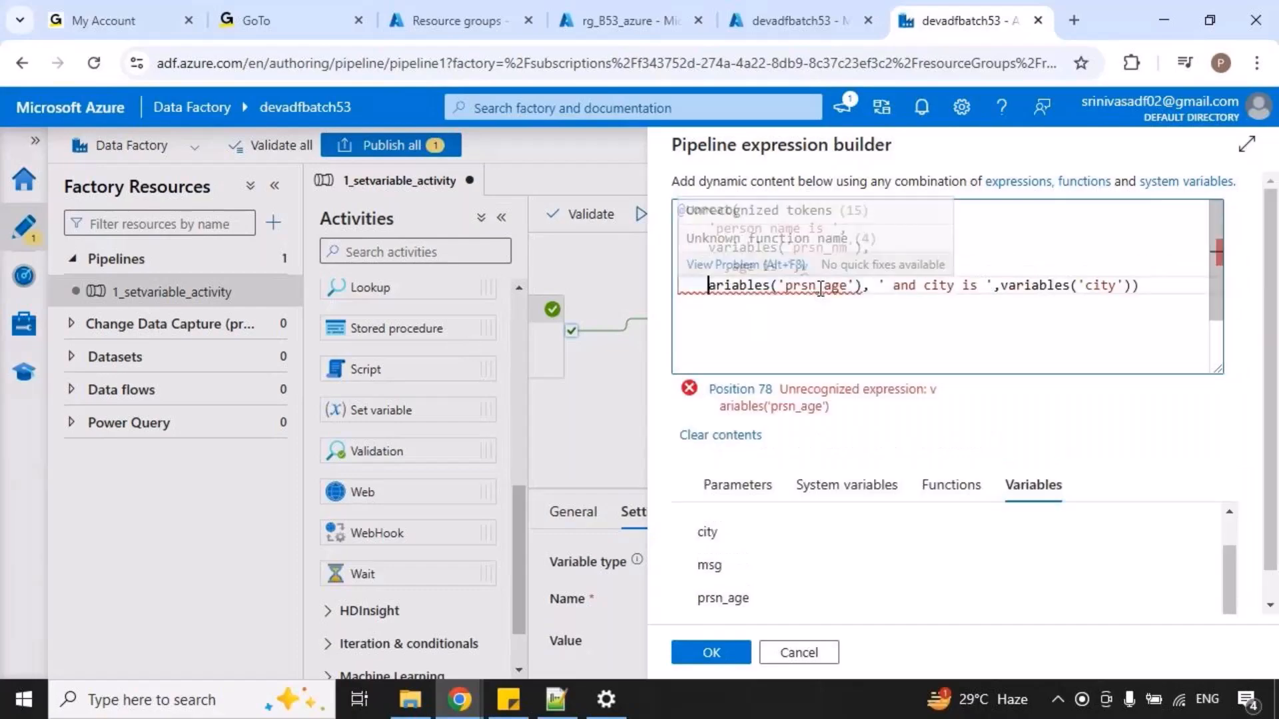
key(BackSpace)
key(BackSpace)
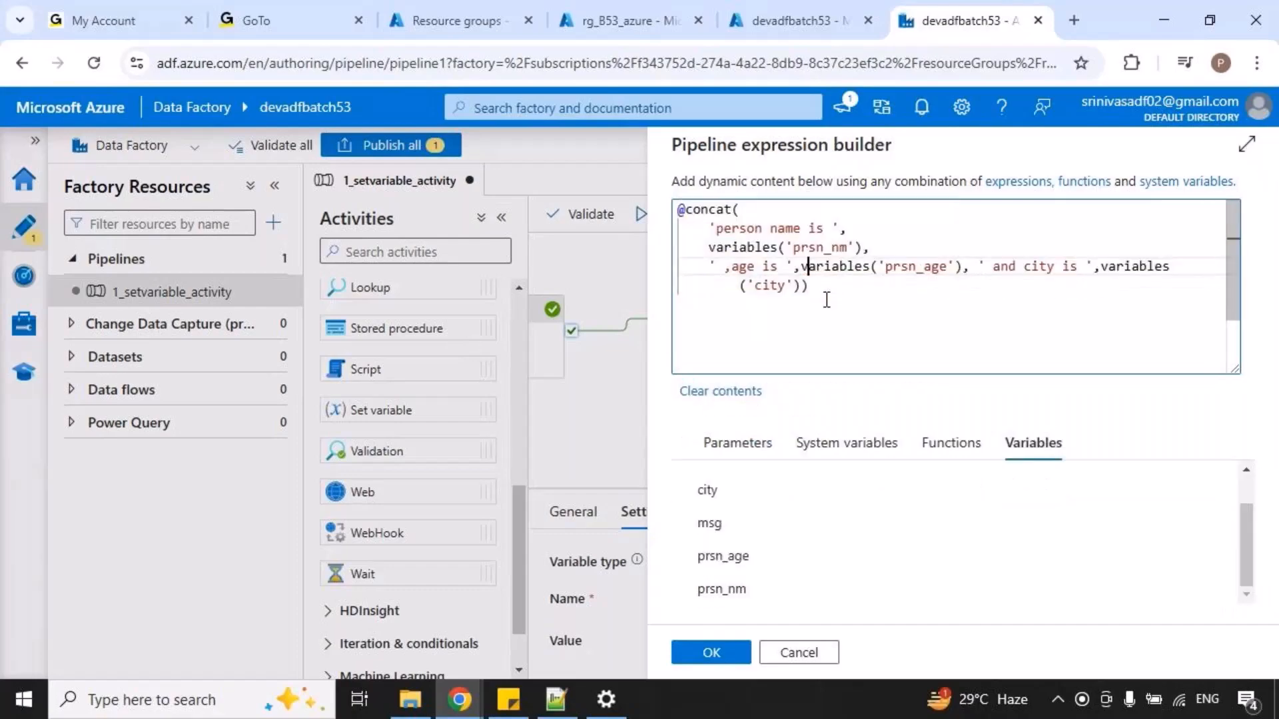
key(Return)
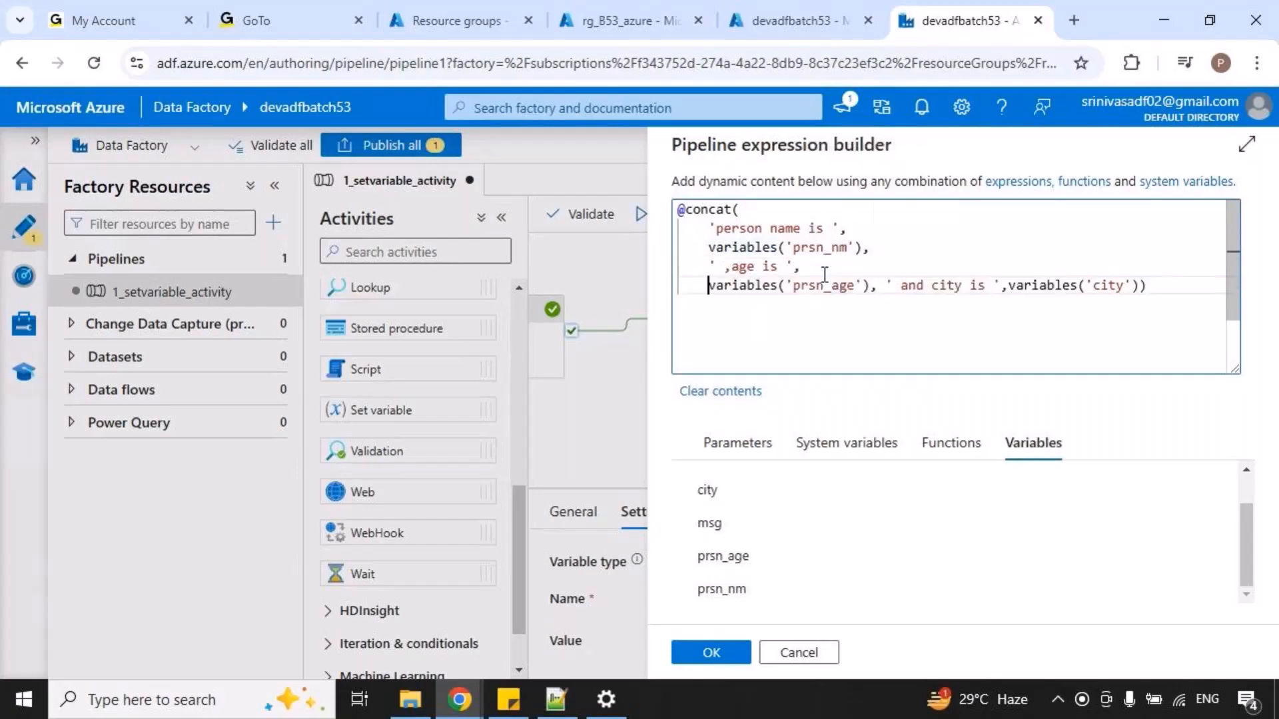
click(886, 287)
key(Return)
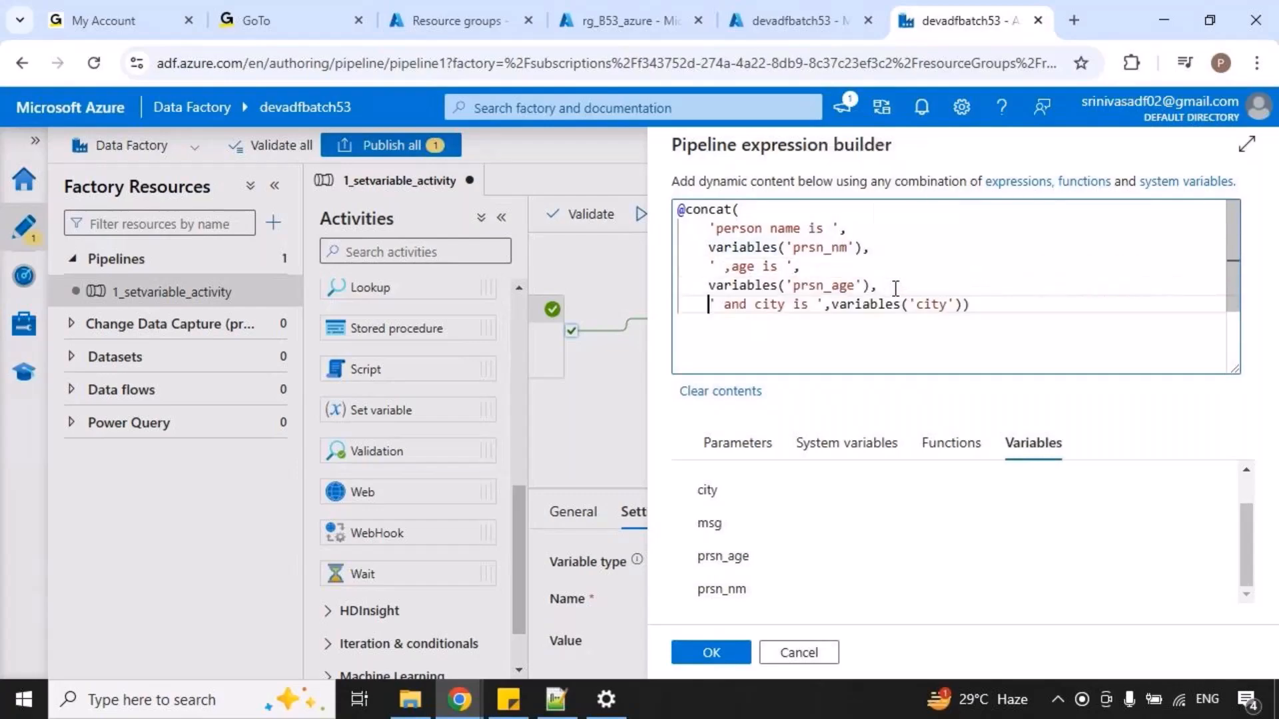
click(833, 305)
key(Return)
click(840, 323)
key(Return)
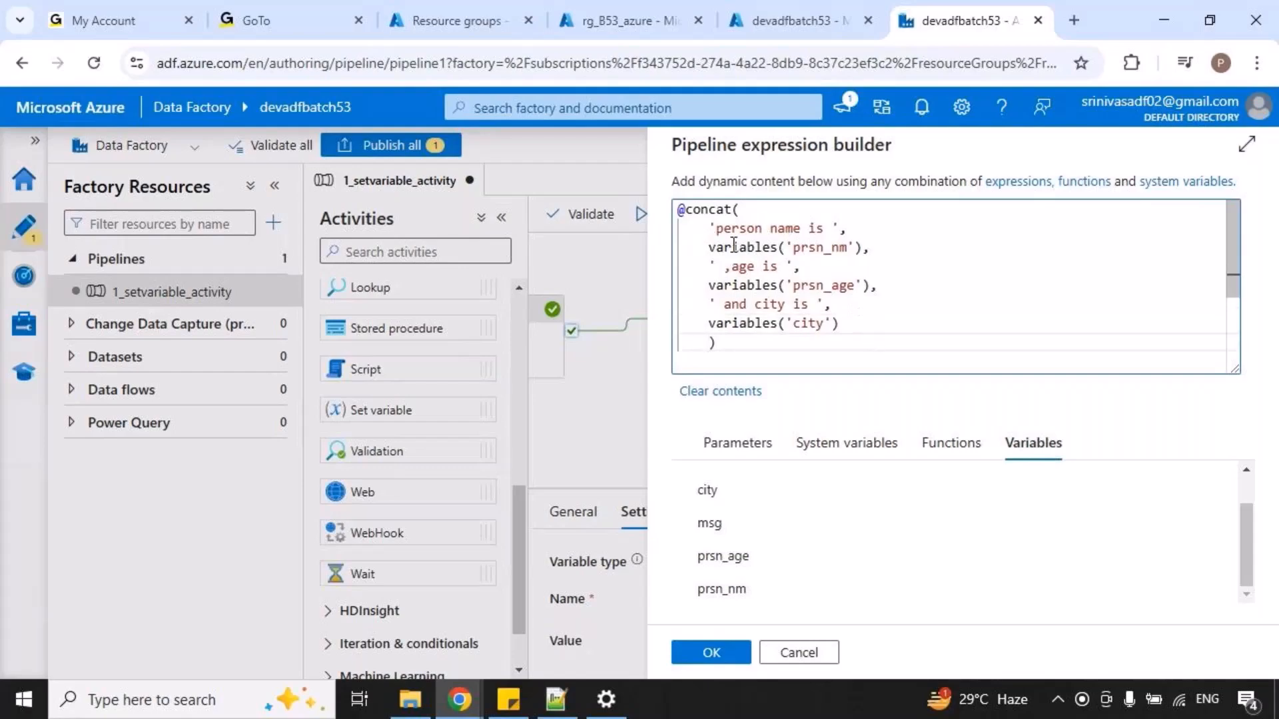
click(707, 655)
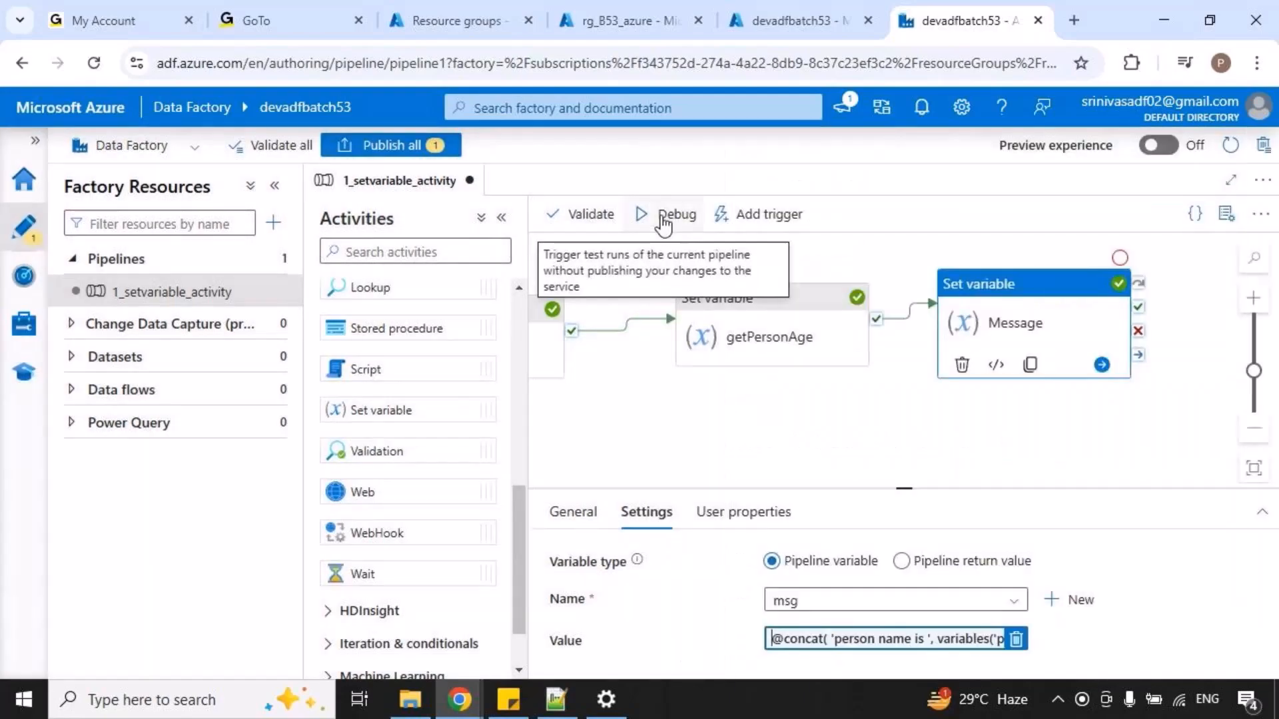
Start a debug run of the pipeline with the extended message and review the pipeline's variables while it runs.
click(663, 219)
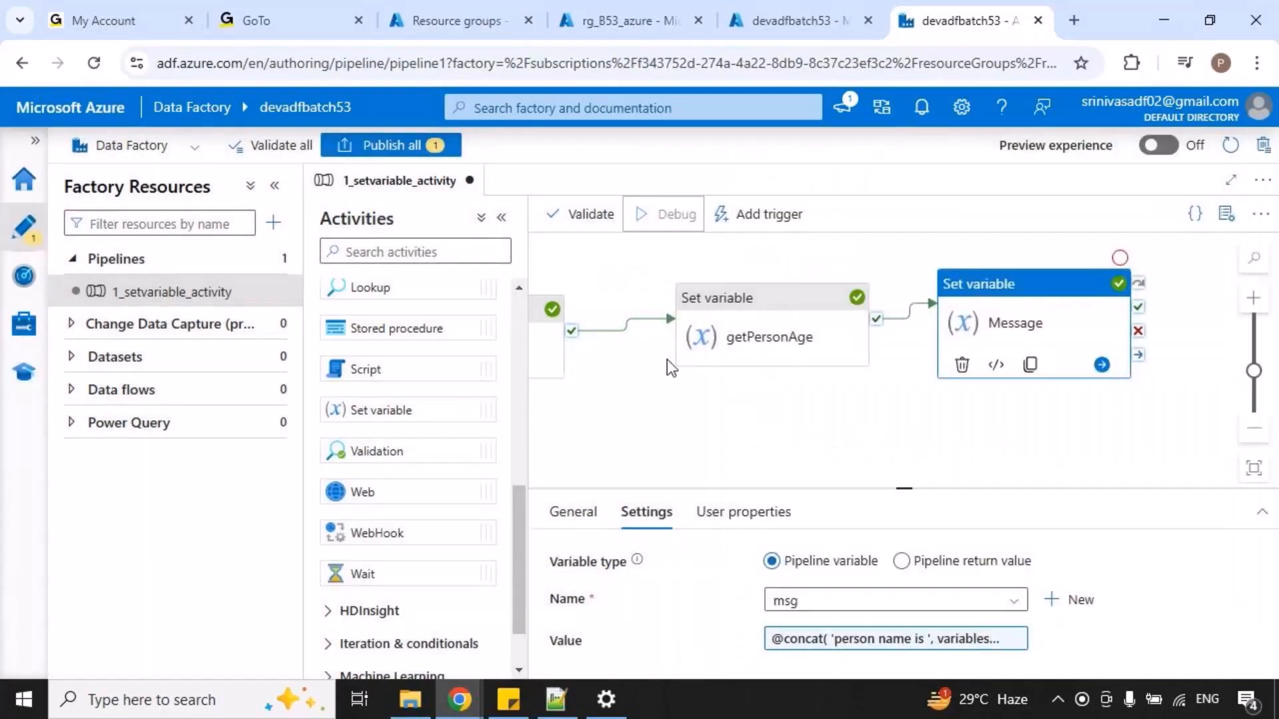
click(716, 420)
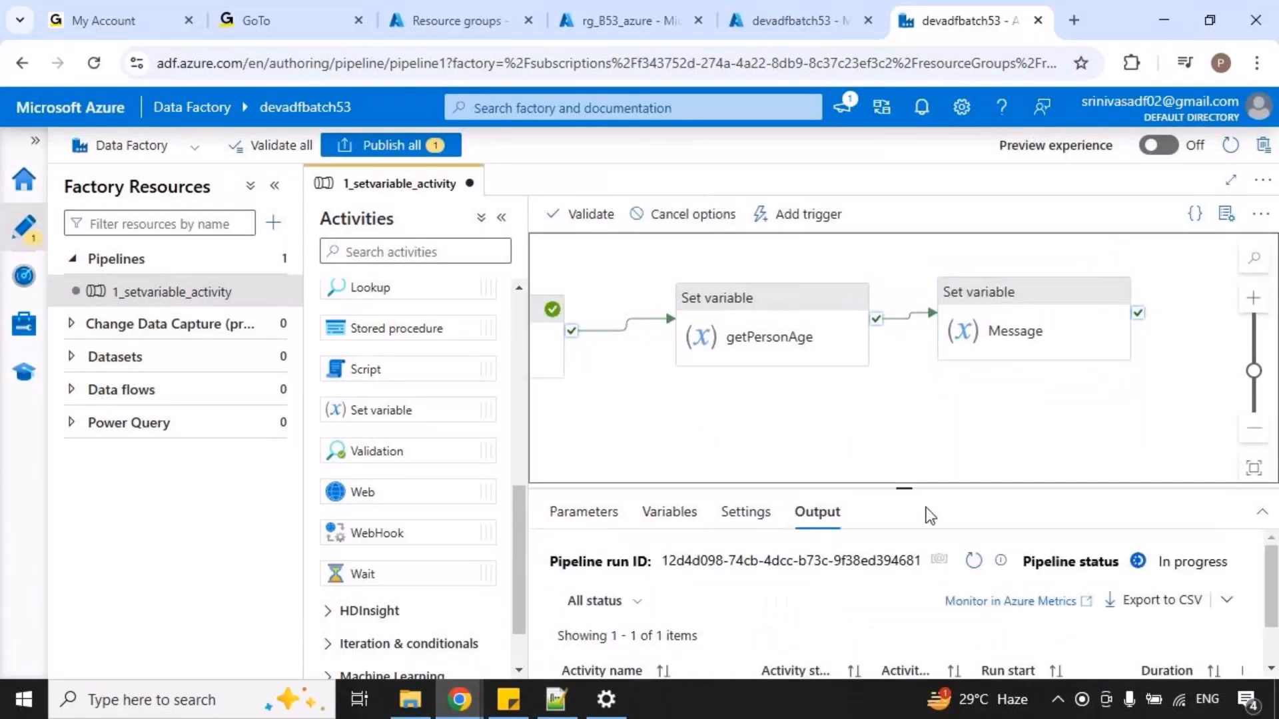
drag(910, 488, 903, 389)
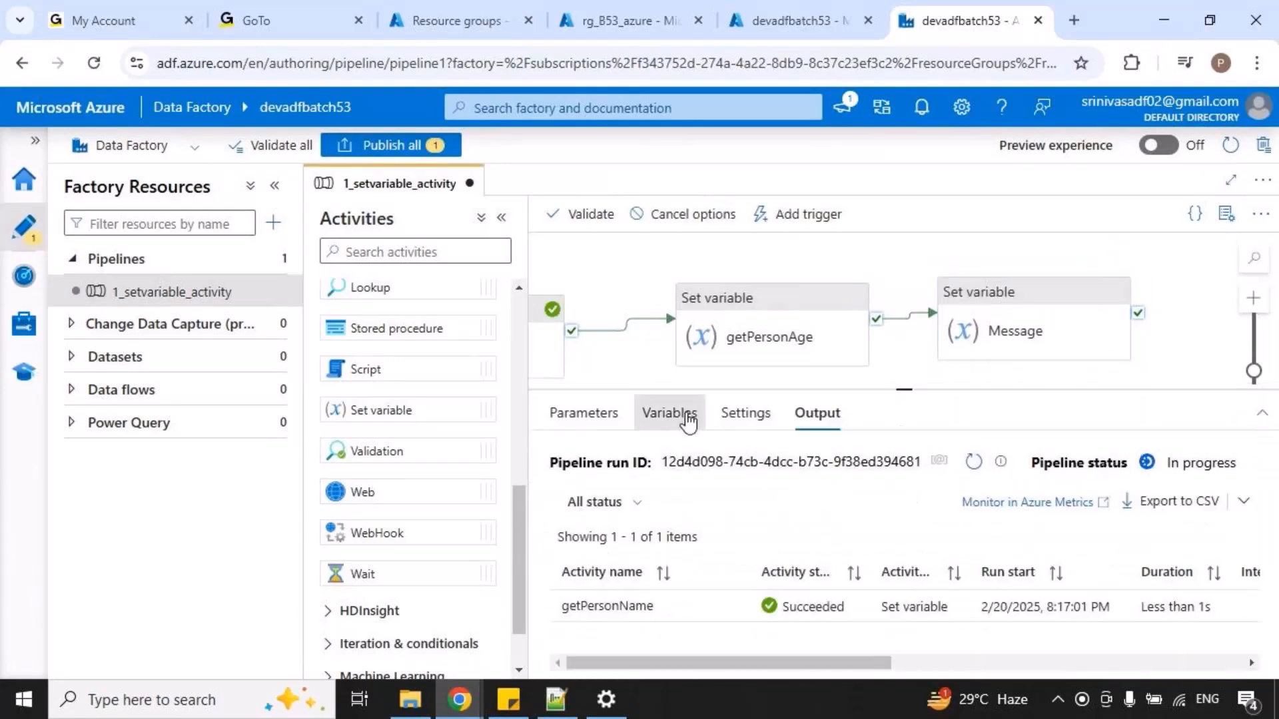
click(673, 414)
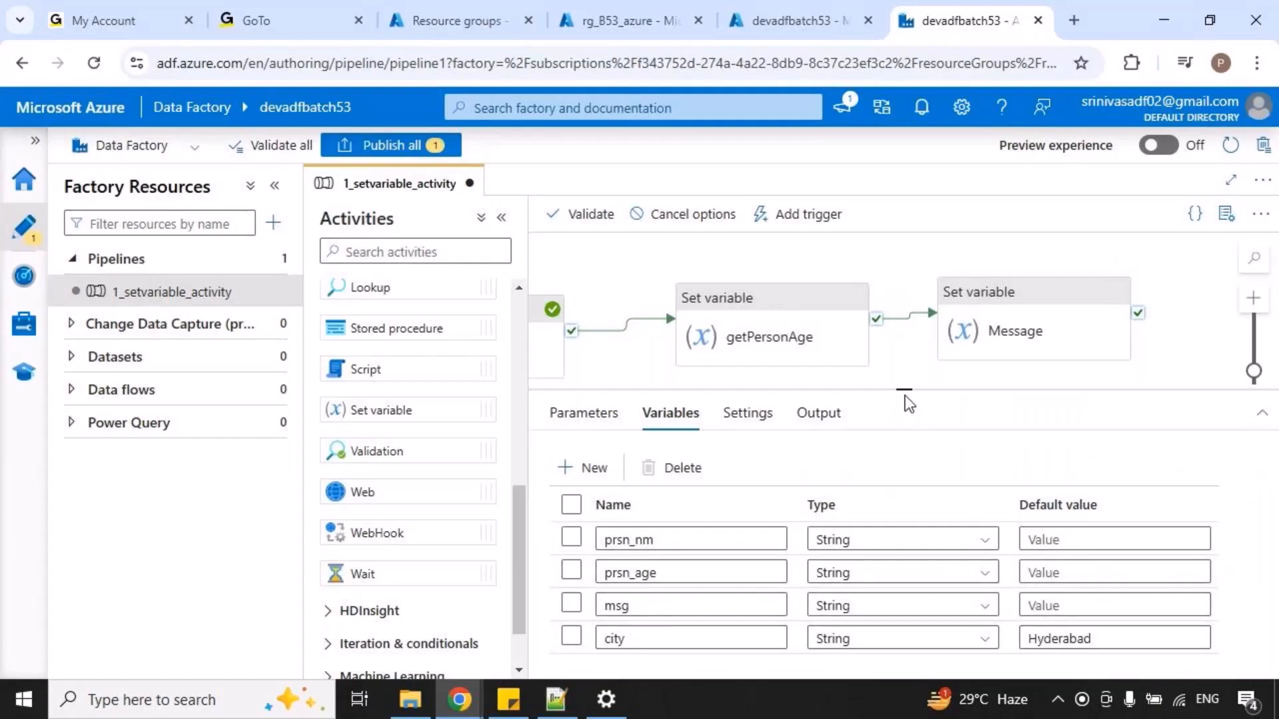
drag(903, 393, 905, 408)
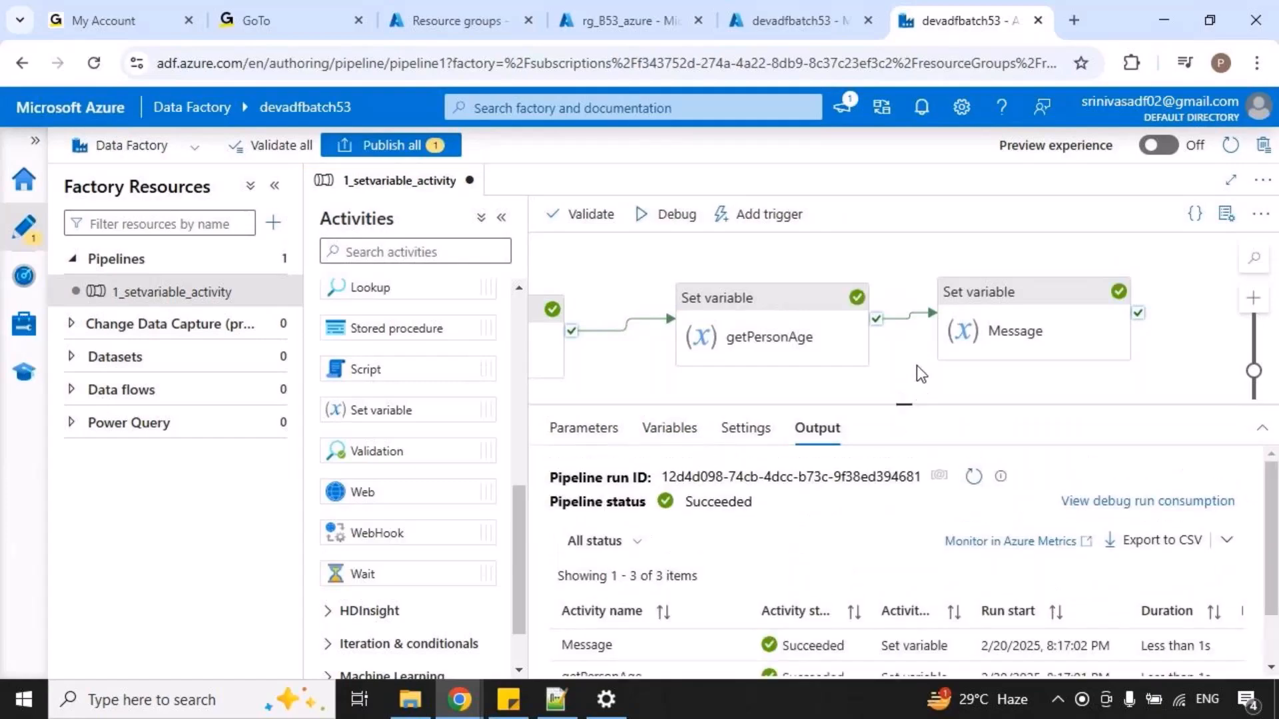
Inspect the outputs of getPersonName, getPersonAge and Message in the debug run that includes the city.
click(1033, 339)
click(890, 363)
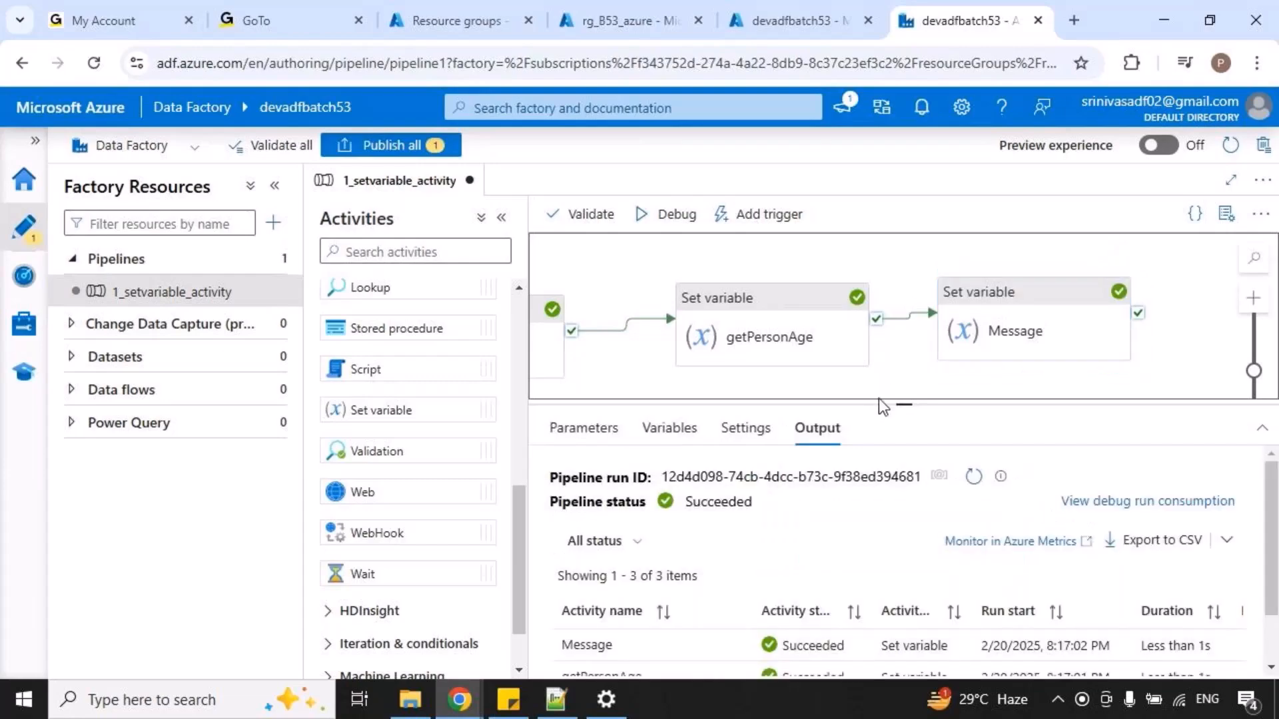
drag(903, 403, 904, 296)
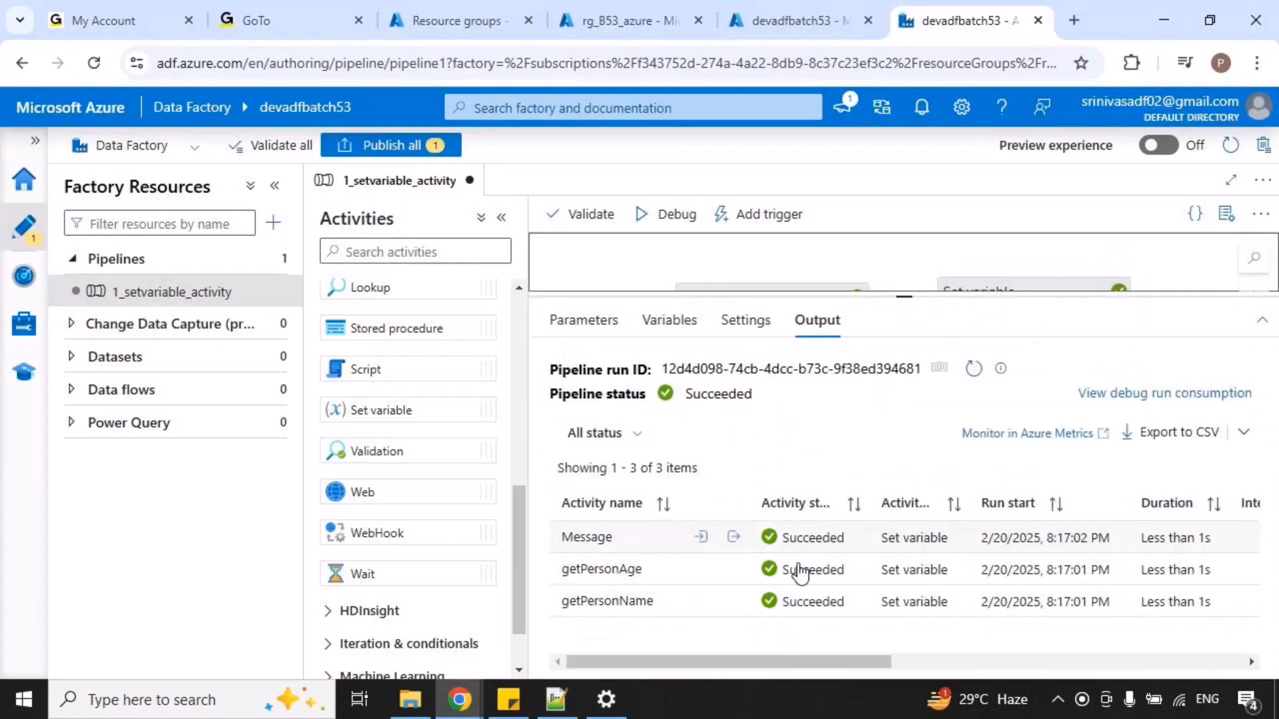
click(736, 601)
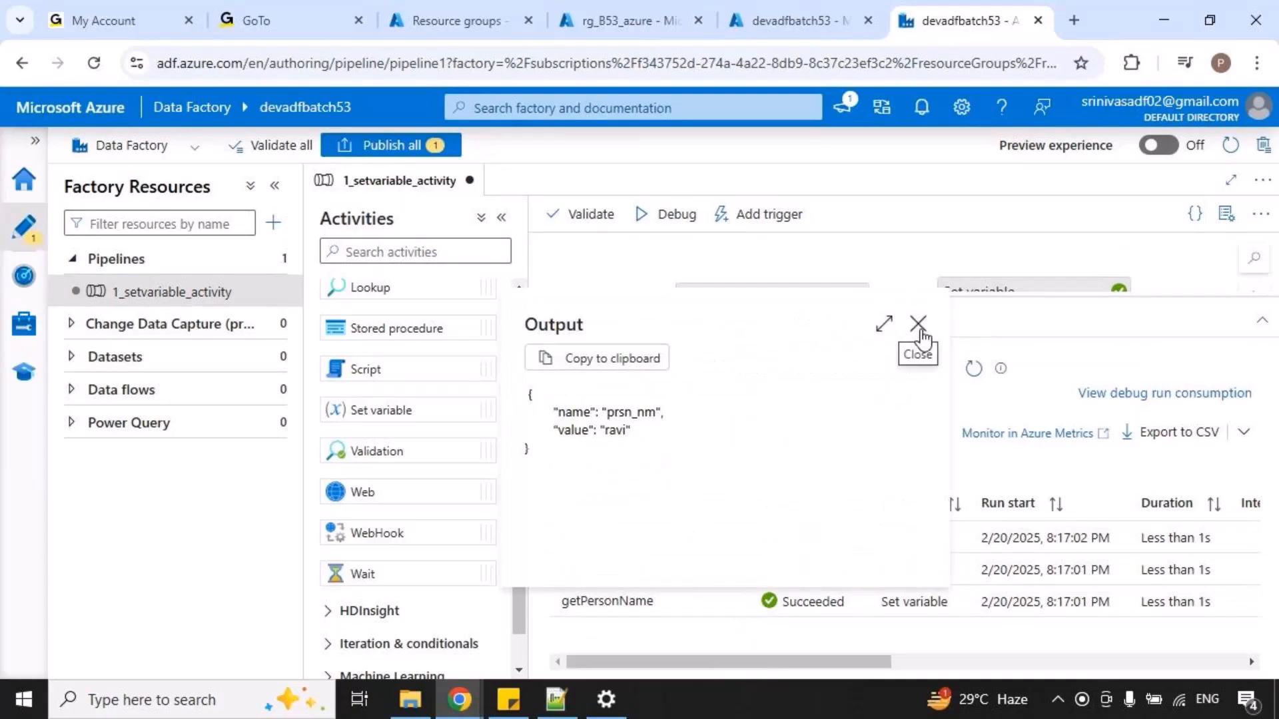
click(916, 322)
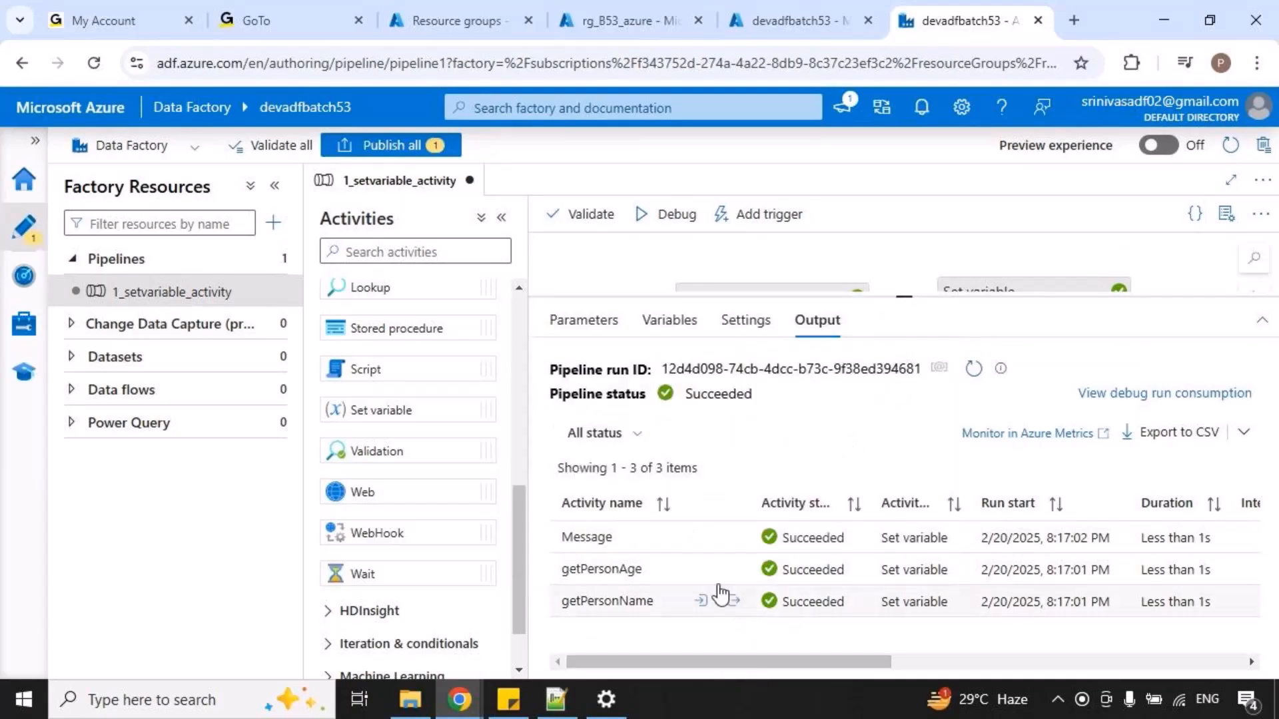
click(734, 570)
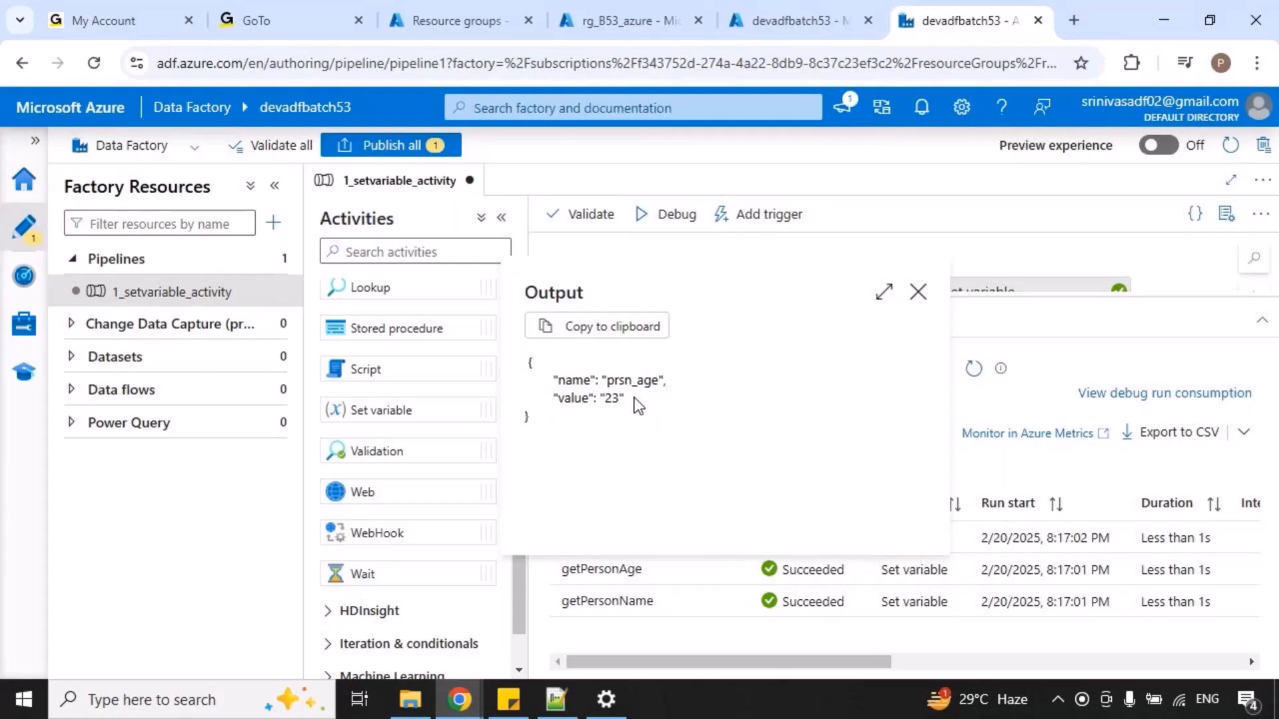
click(918, 293)
click(730, 538)
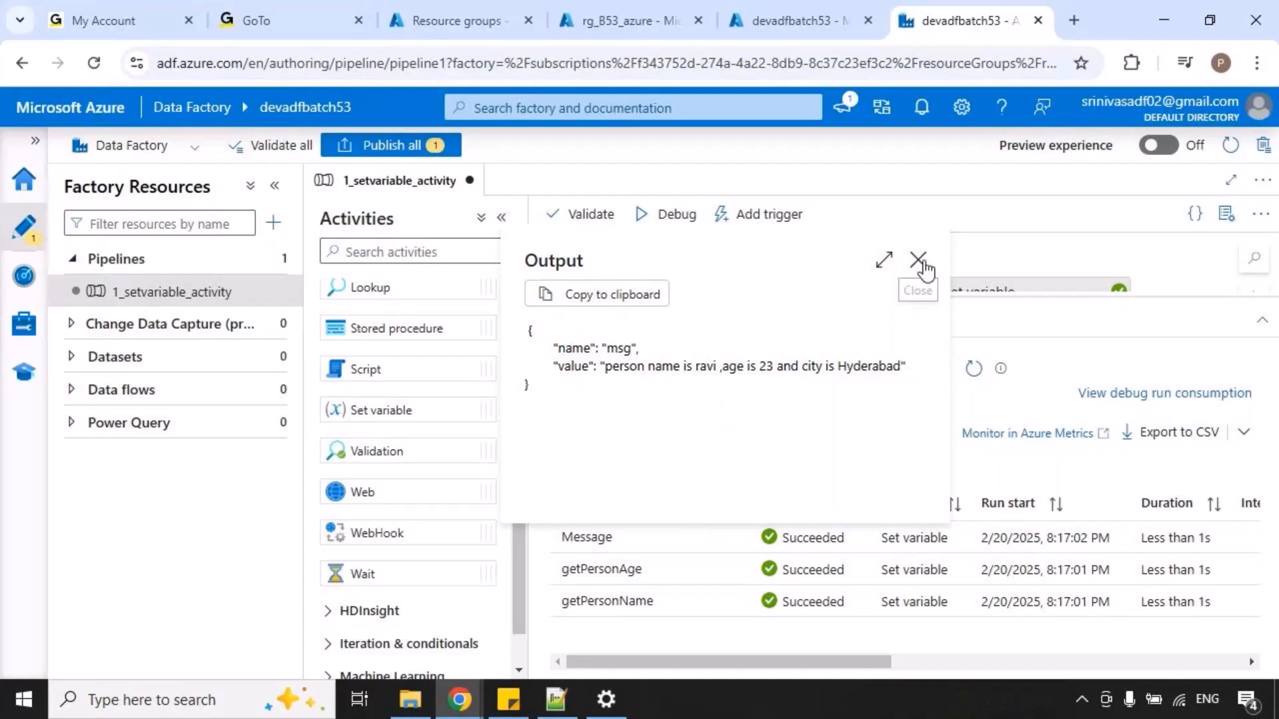
click(918, 261)
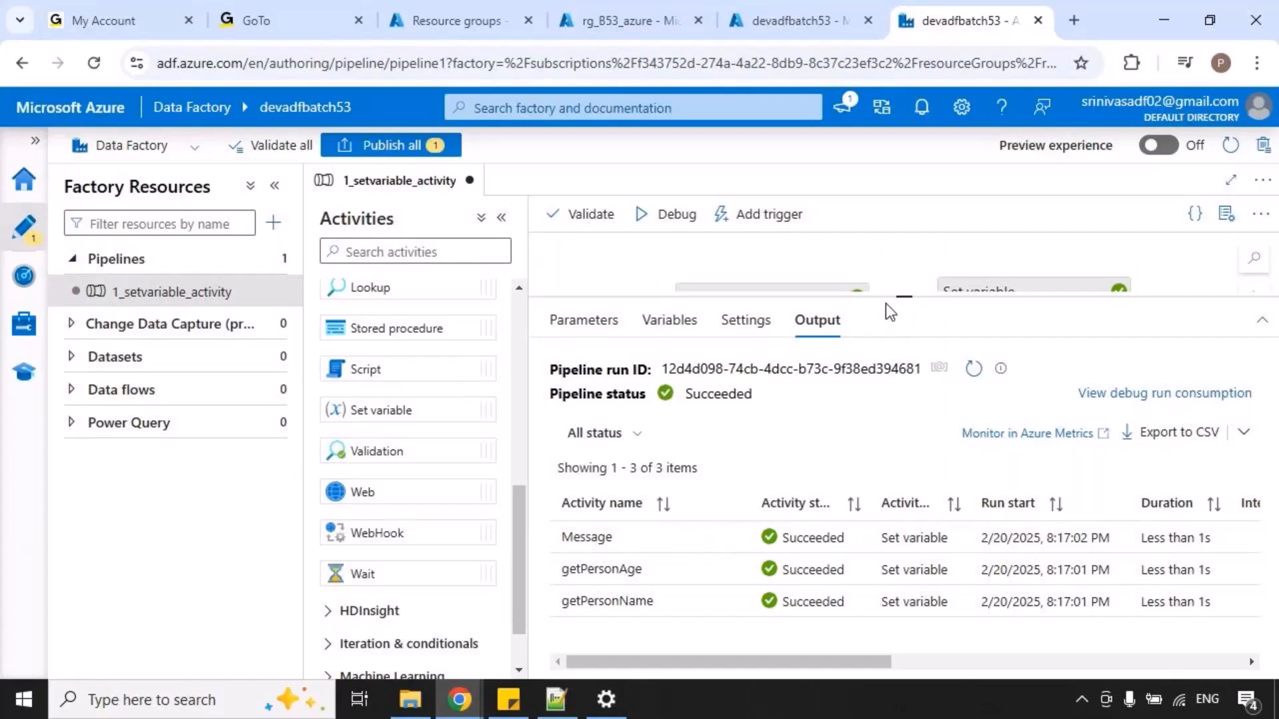
Check the default value of the city variable in the pipeline's variable list.
click(690, 328)
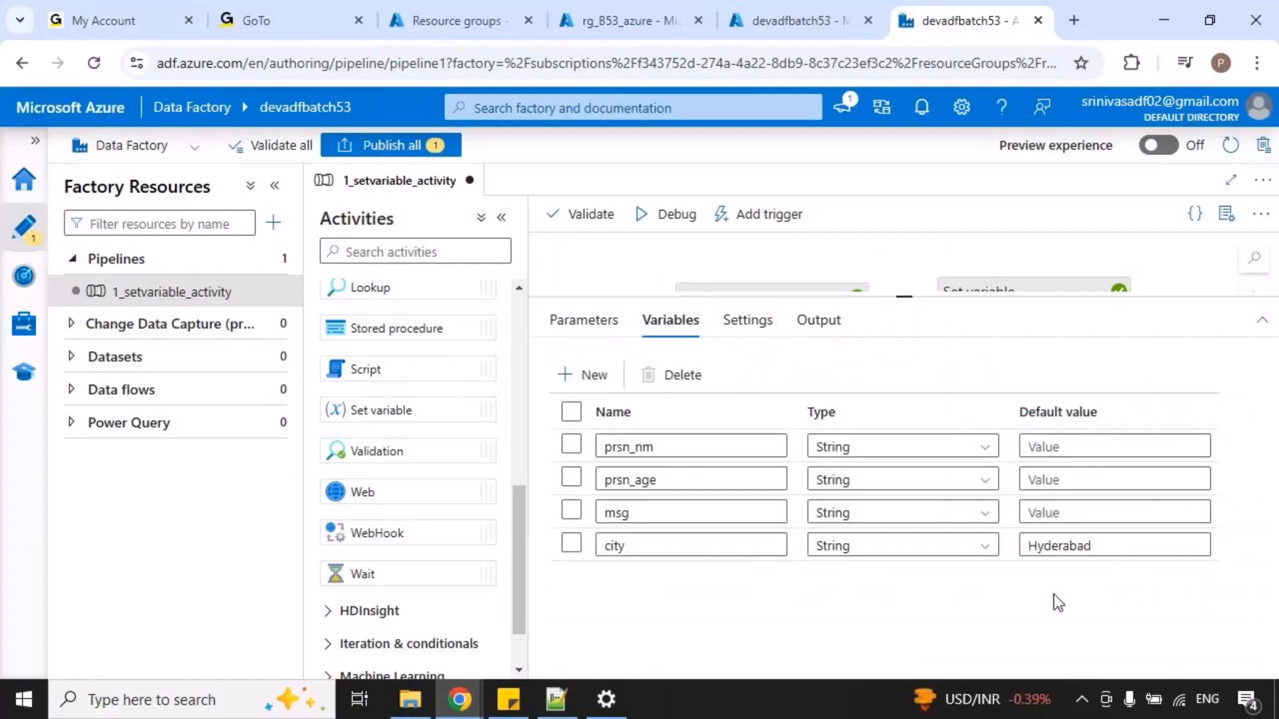
drag(1017, 538, 1097, 564)
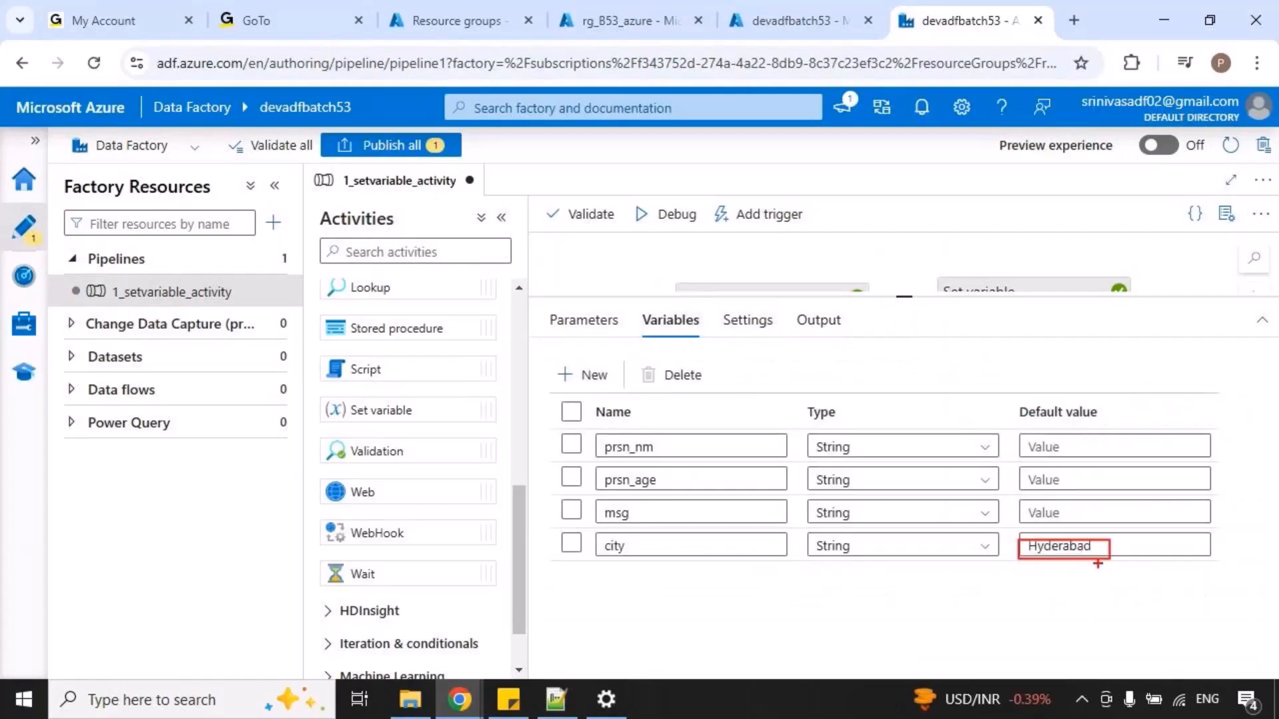
key(Escape)
Move the Message activity farther from getPersonAge and delete the connector between the two activities.
drag(905, 297, 886, 481)
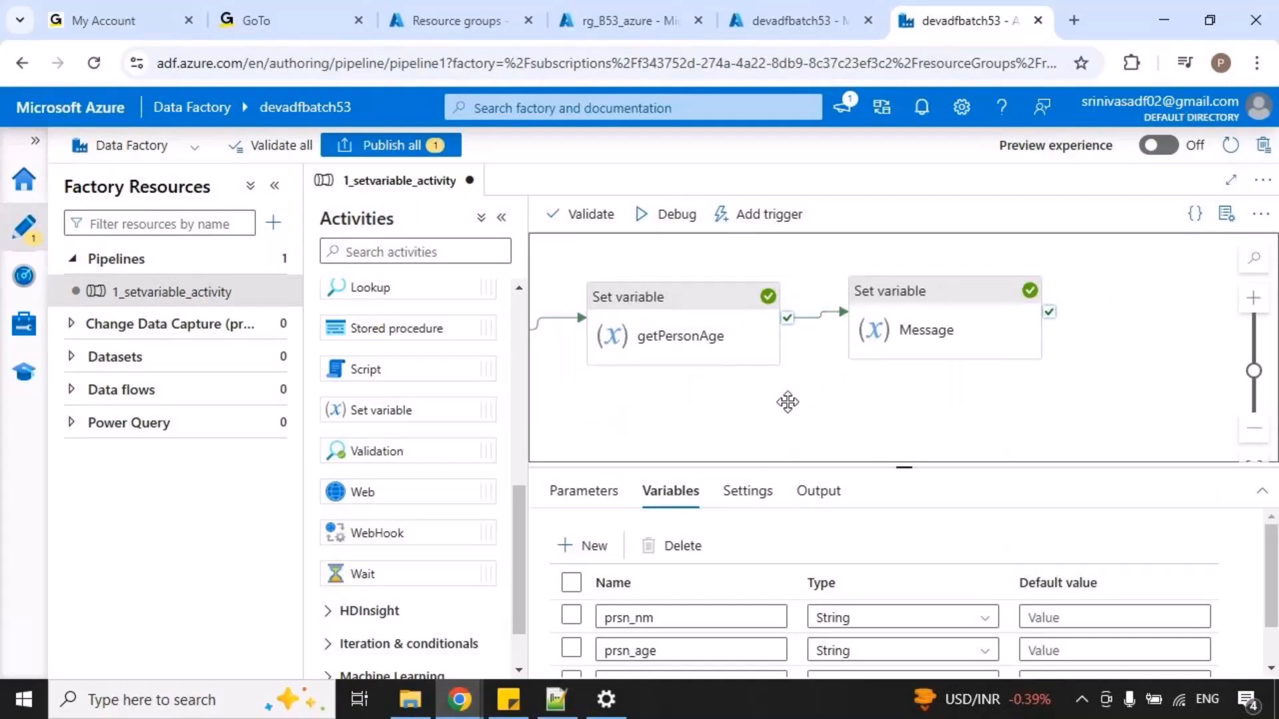
drag(908, 345, 1085, 353)
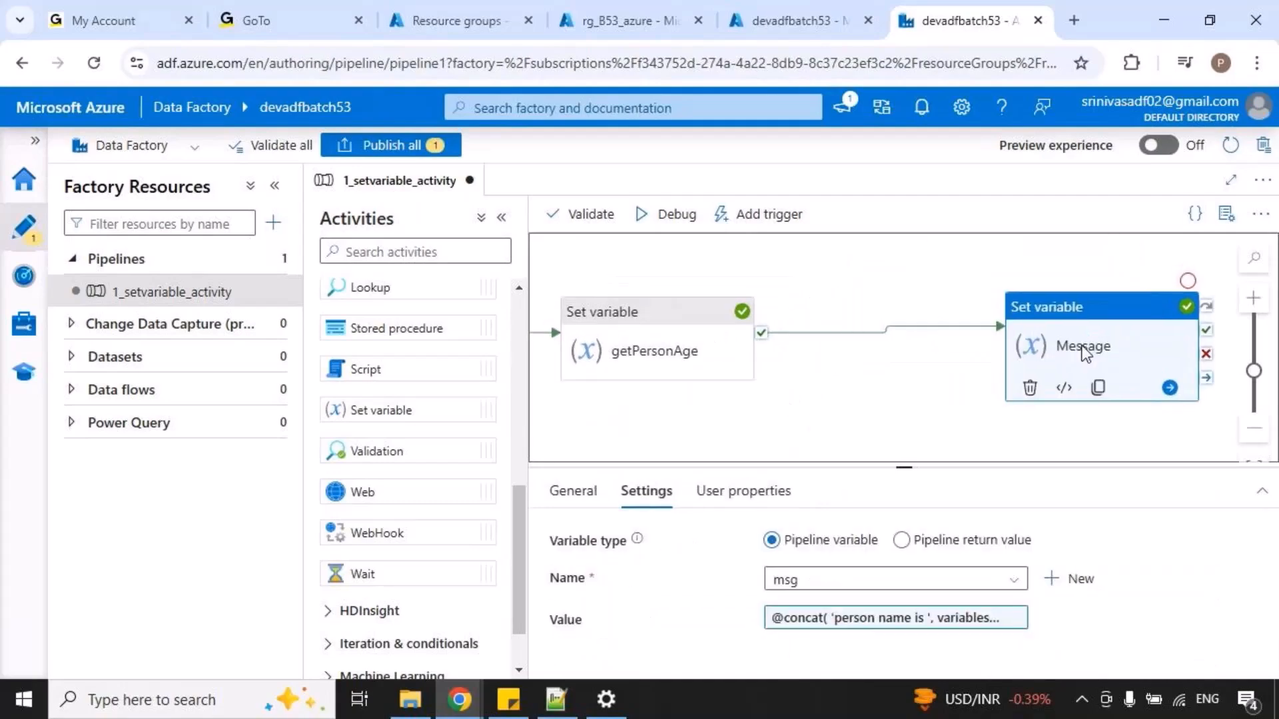
click(826, 342)
key(Delete)
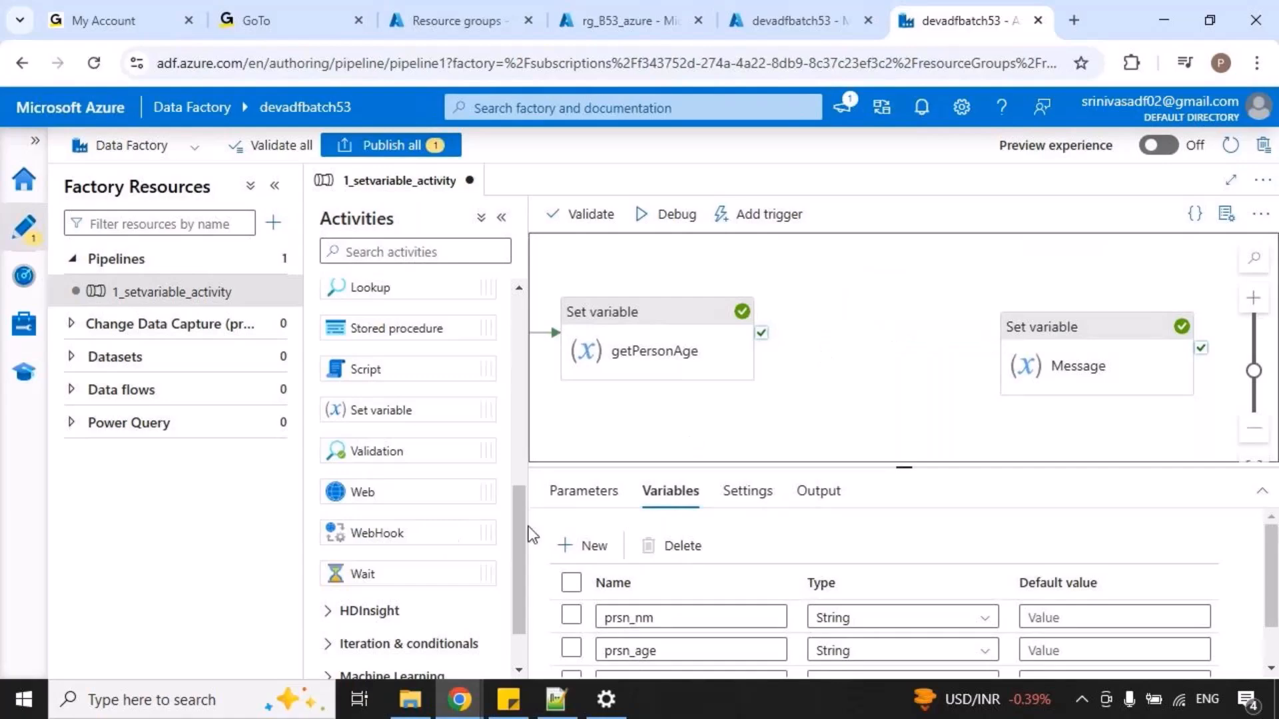
Insert a new Set variable activity between getPersonAge and Message and link all three in sequence on success.
drag(373, 410, 892, 353)
drag(1073, 348, 1135, 344)
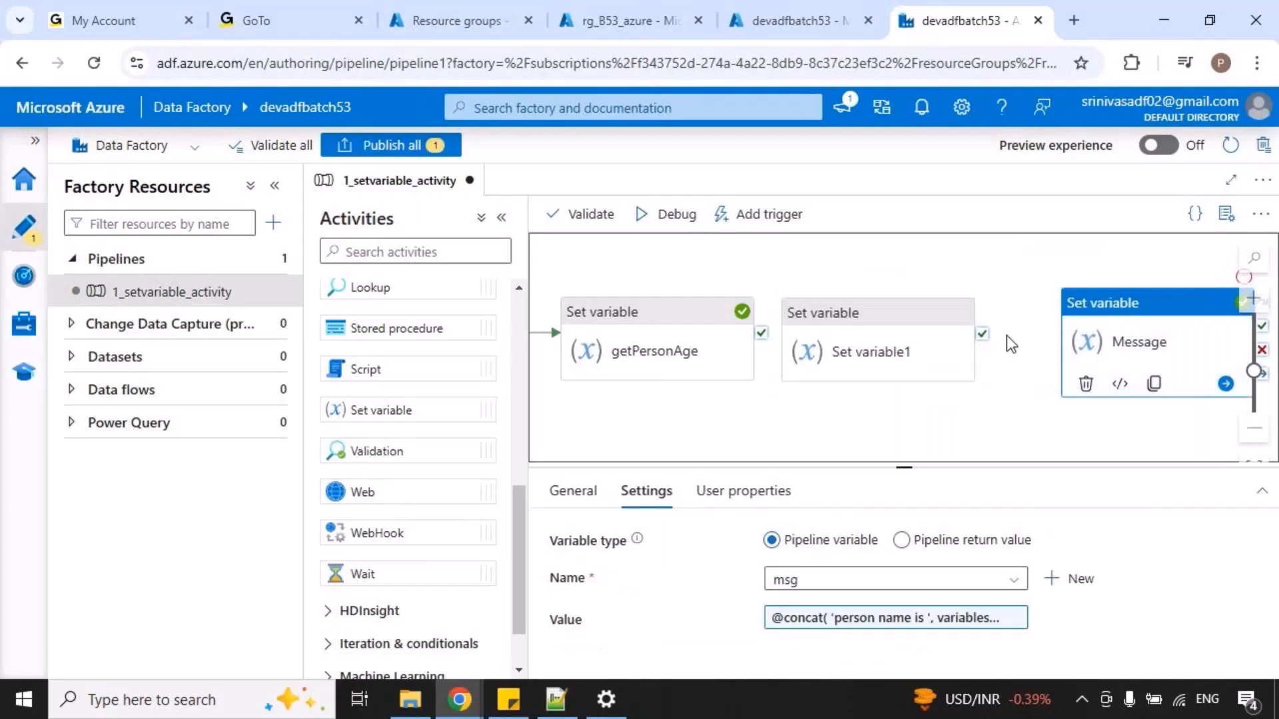
drag(946, 338, 959, 339)
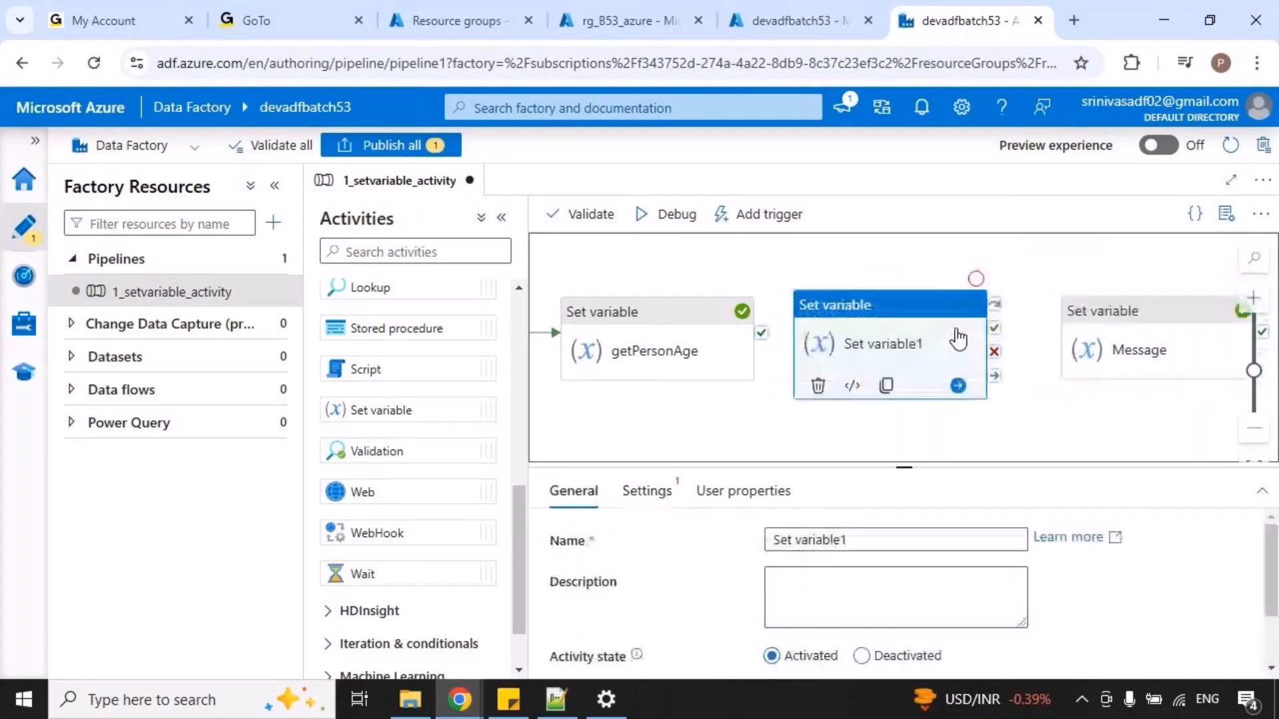
drag(761, 333, 814, 341)
drag(922, 345, 1119, 349)
drag(976, 355, 975, 347)
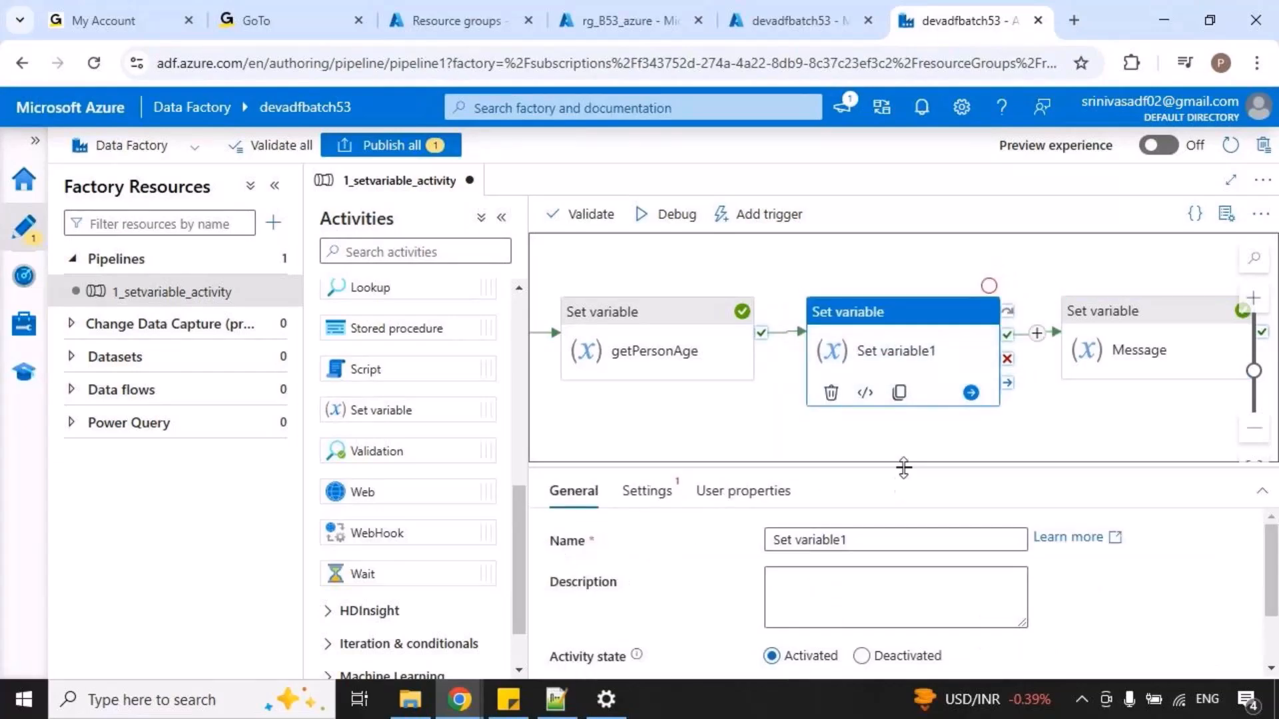
Rename the new Set variable activity as getCity.
drag(903, 466, 910, 441)
drag(879, 513, 765, 517)
text(getCity)
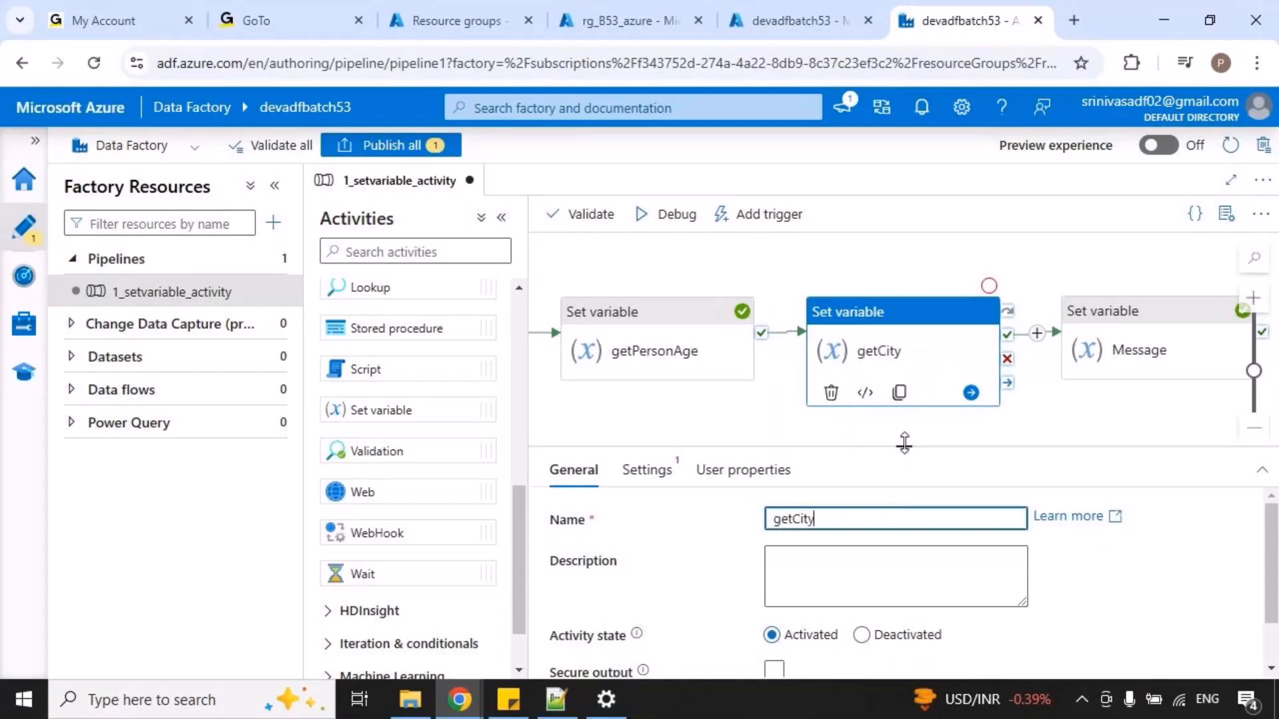
drag(904, 447, 904, 346)
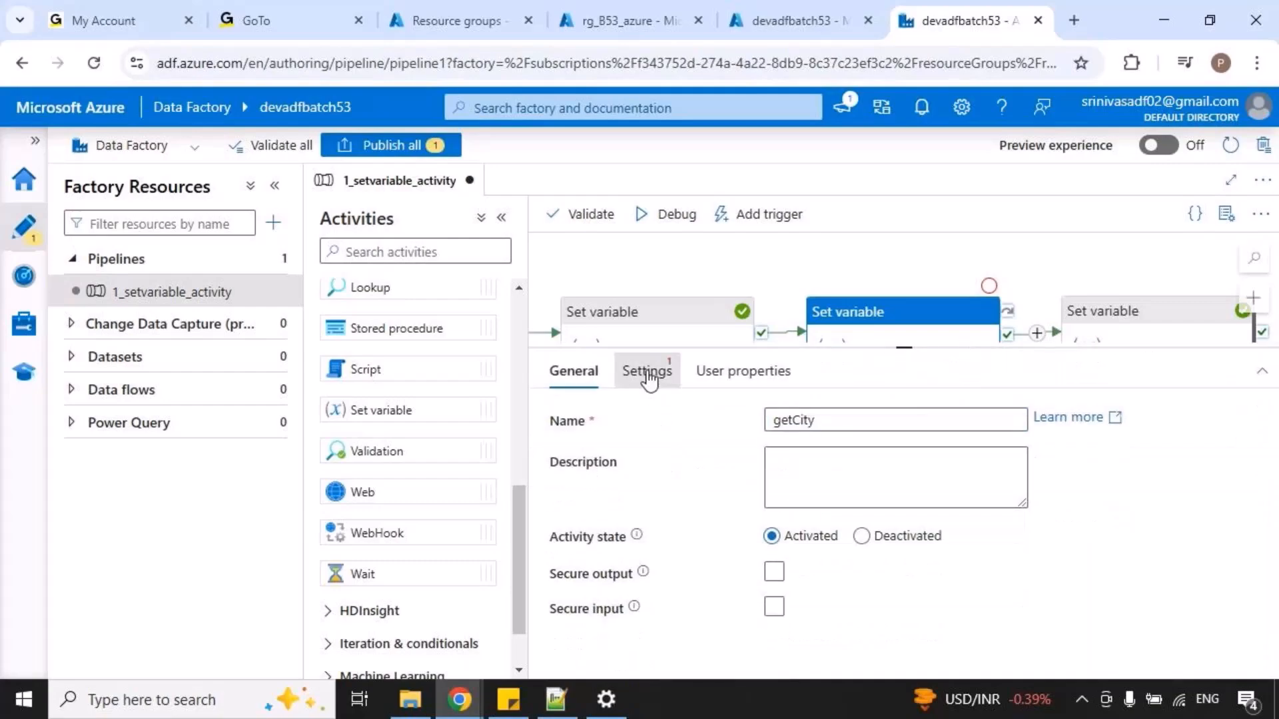
Make getCity assign the value Bangalore to the pipeline variable city.
click(649, 380)
click(836, 458)
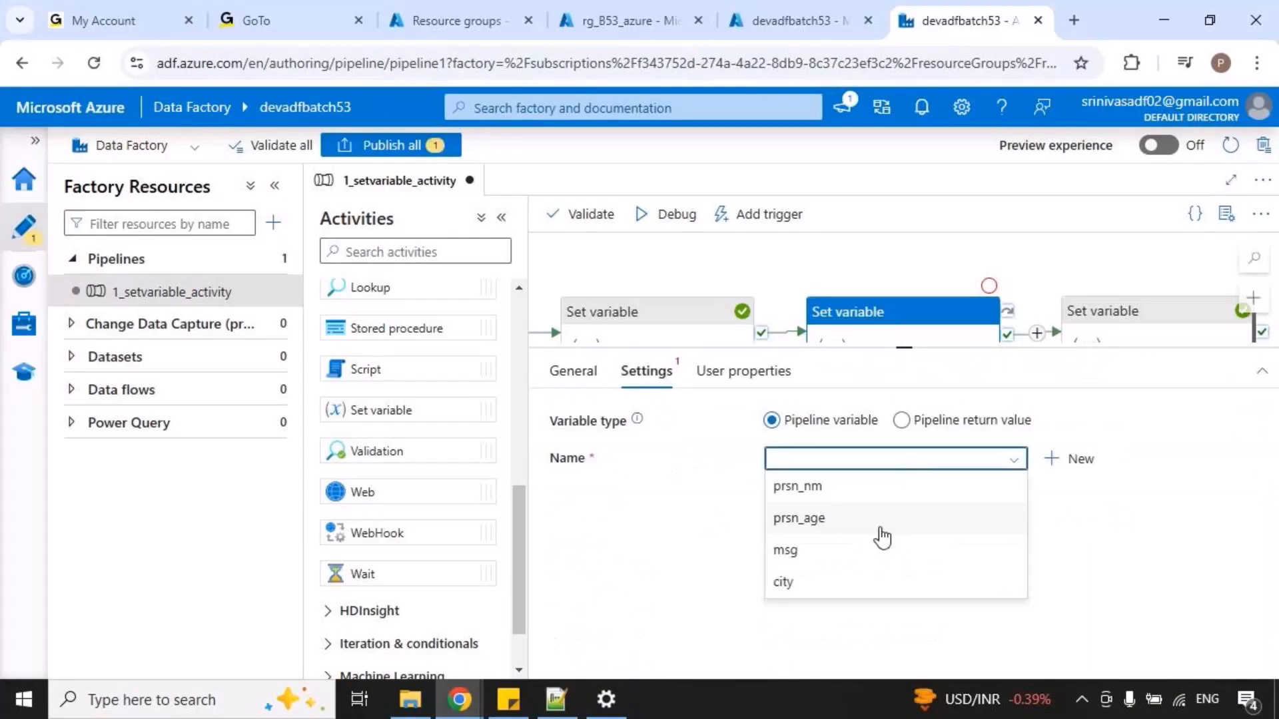
click(787, 586)
click(844, 505)
text(Bangalor)
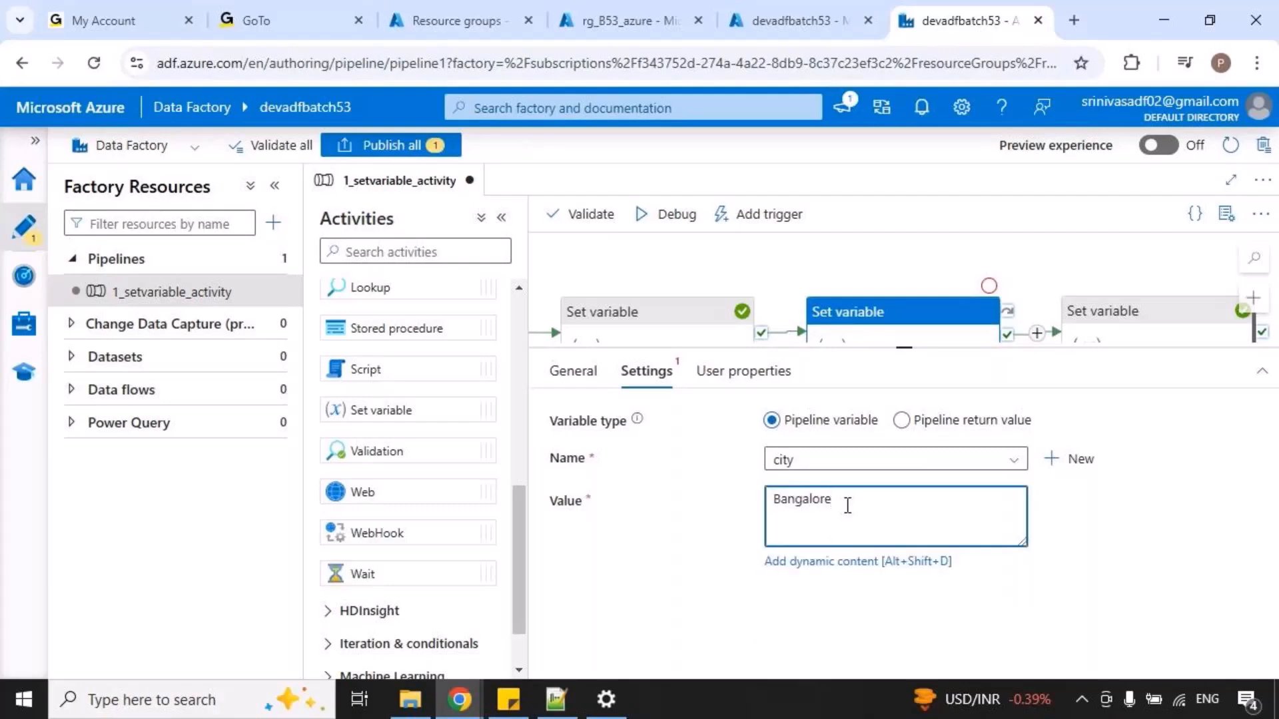
text(e)
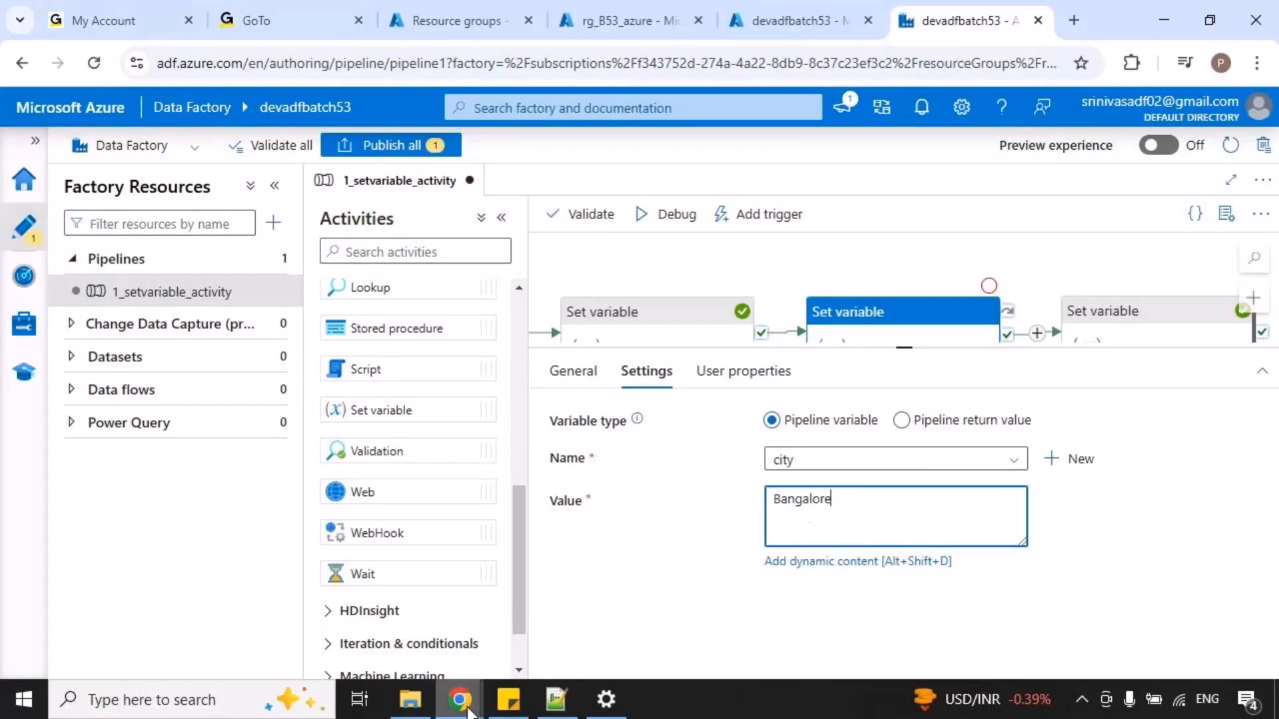
Switch to the online meeting to mute all current and new participants, turn your own microphone back on, and return to the pipeline.
click(459, 699)
click(453, 619)
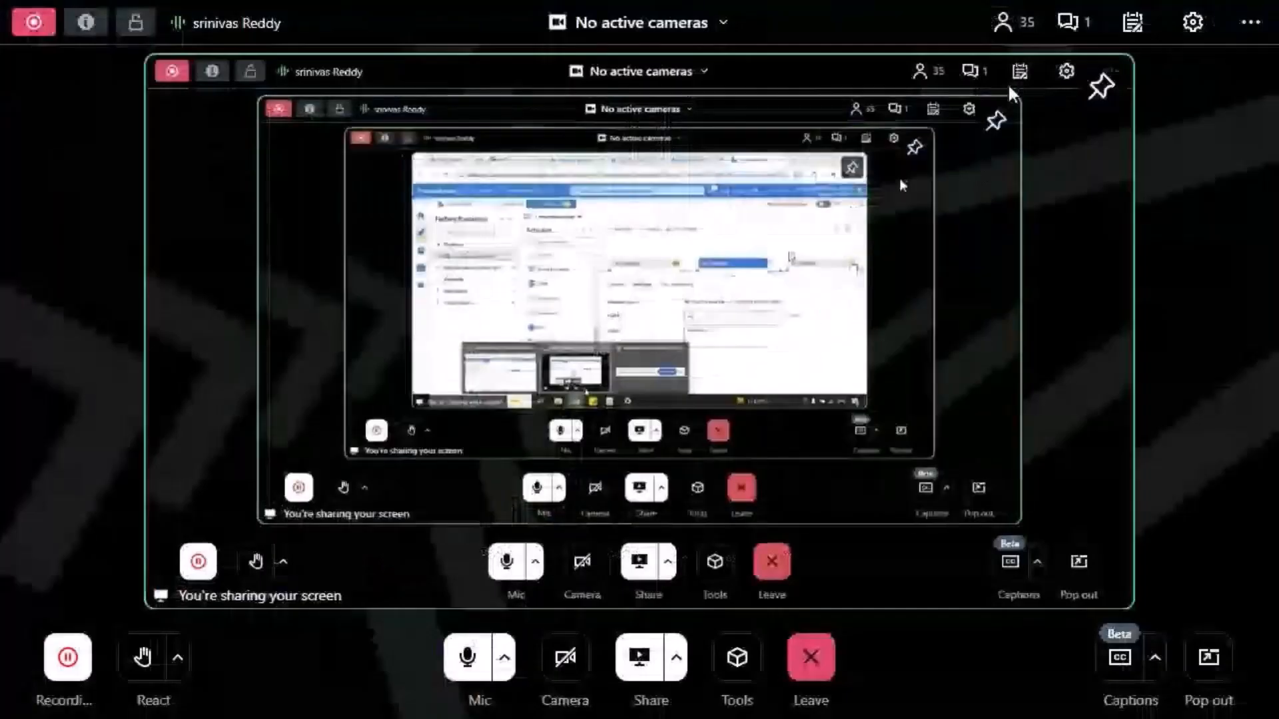
click(1006, 23)
click(1216, 73)
click(1098, 122)
click(814, 413)
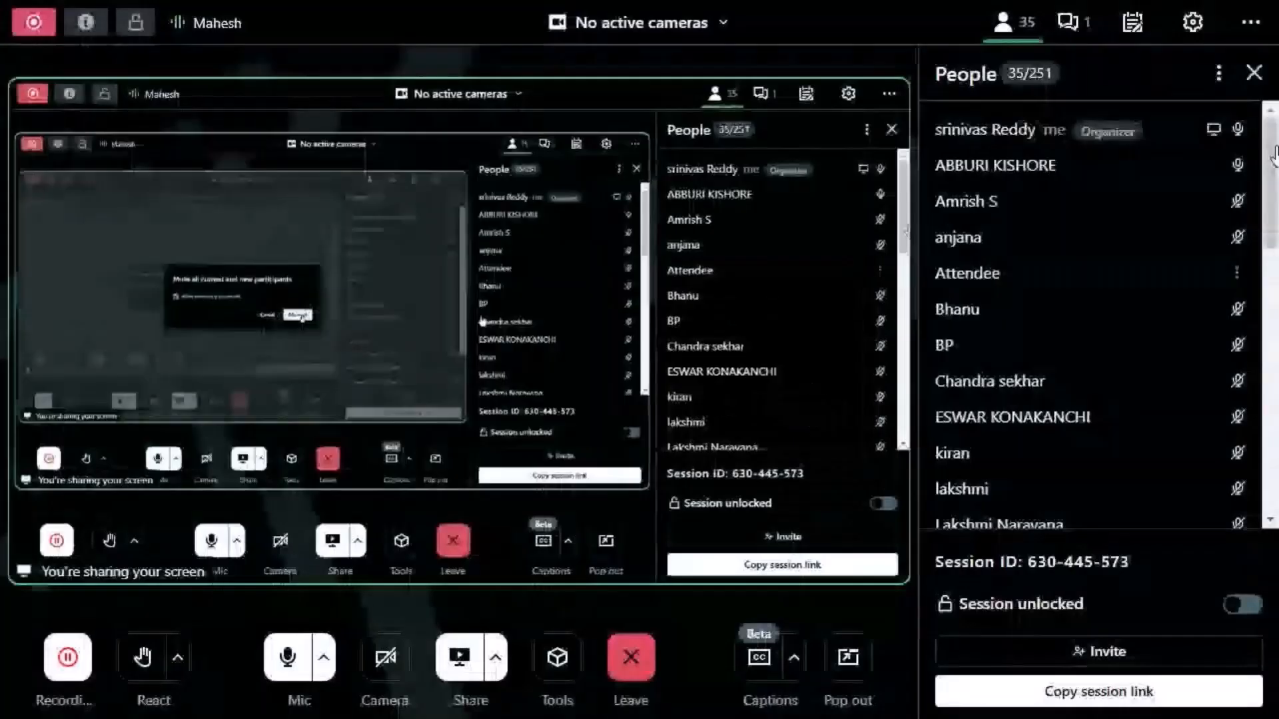
click(1253, 72)
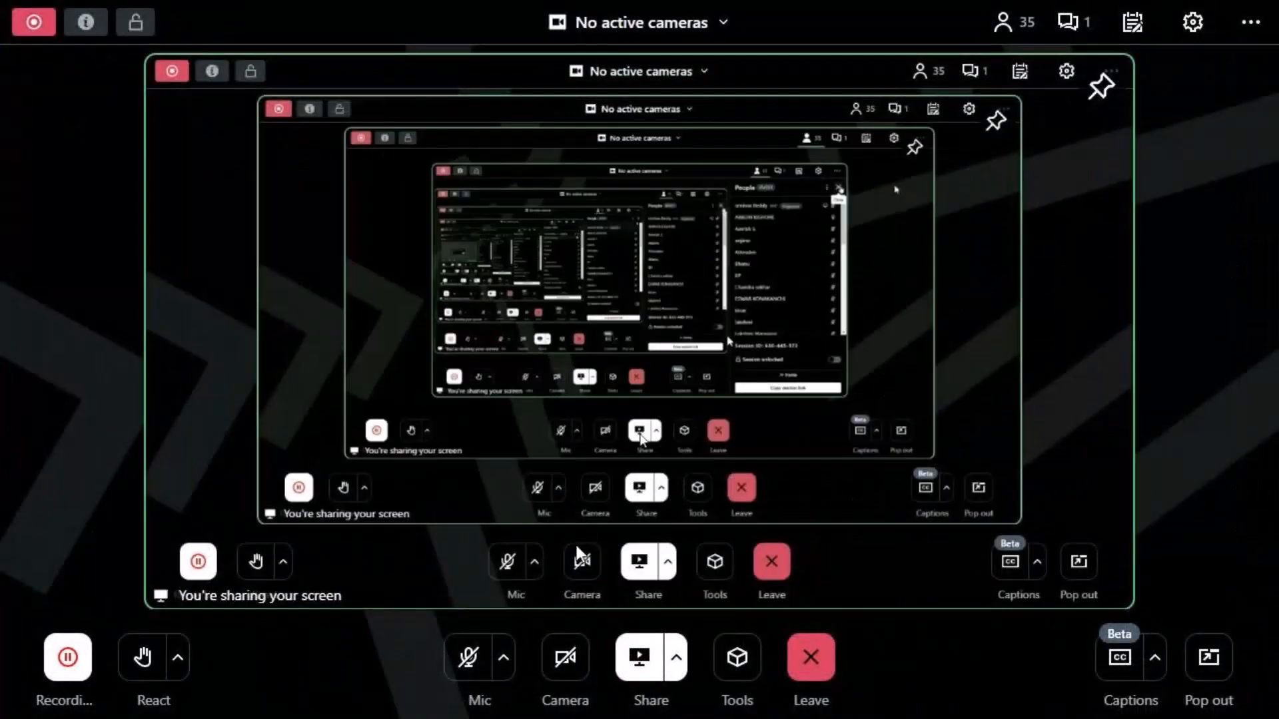
click(468, 658)
key(alt+Tab)
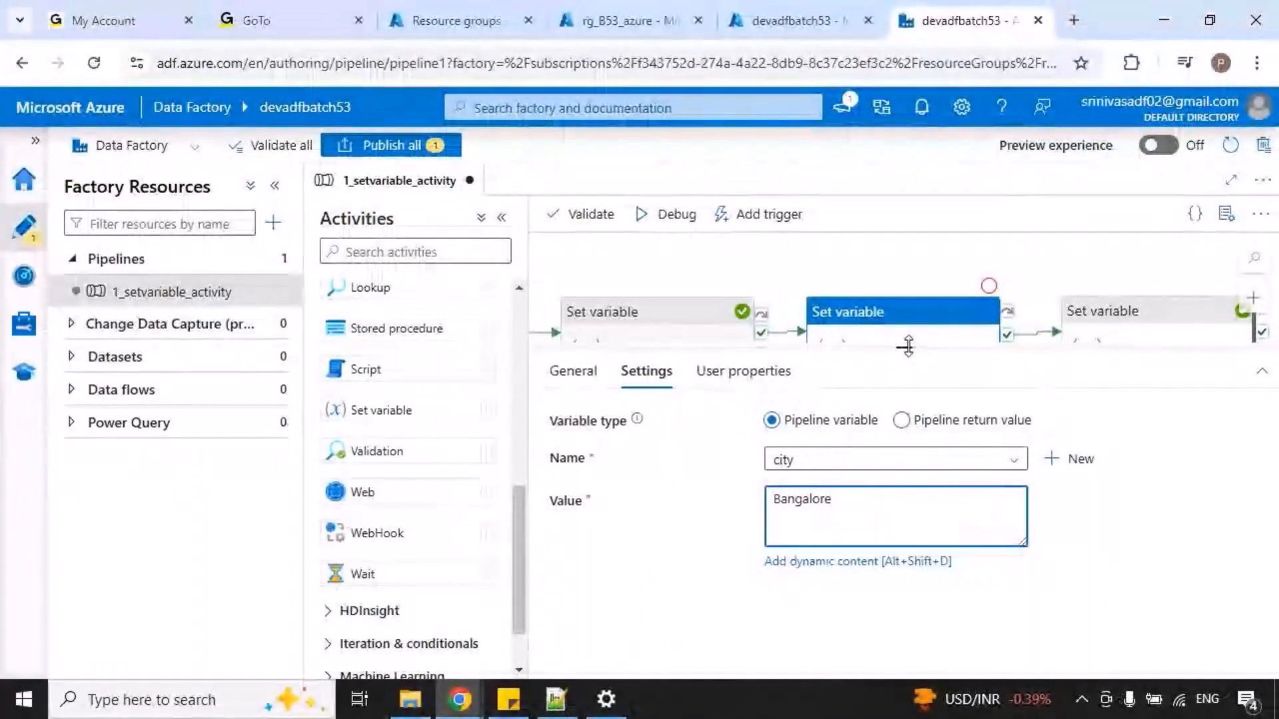
Review getCity's assignment, the city argument in Message's concat expression, and the pipeline variables' default values.
drag(903, 347, 876, 427)
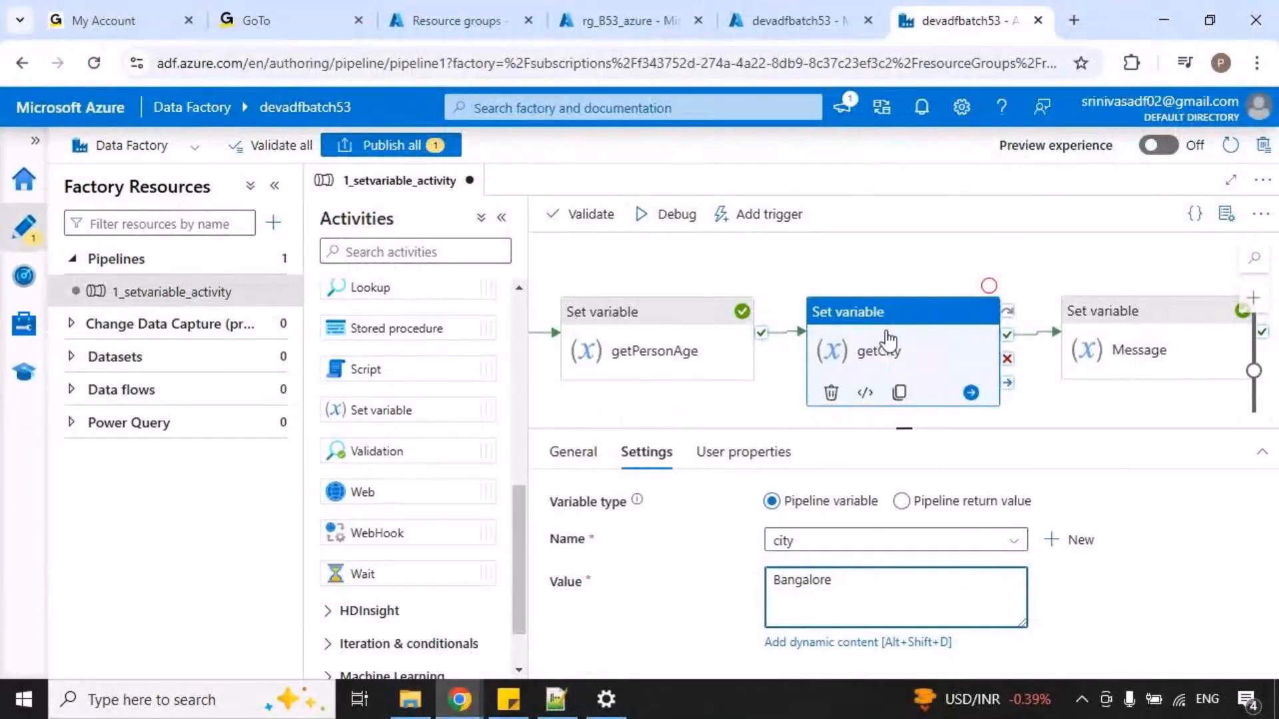
key(ctrl+2)
drag(757, 527, 864, 572)
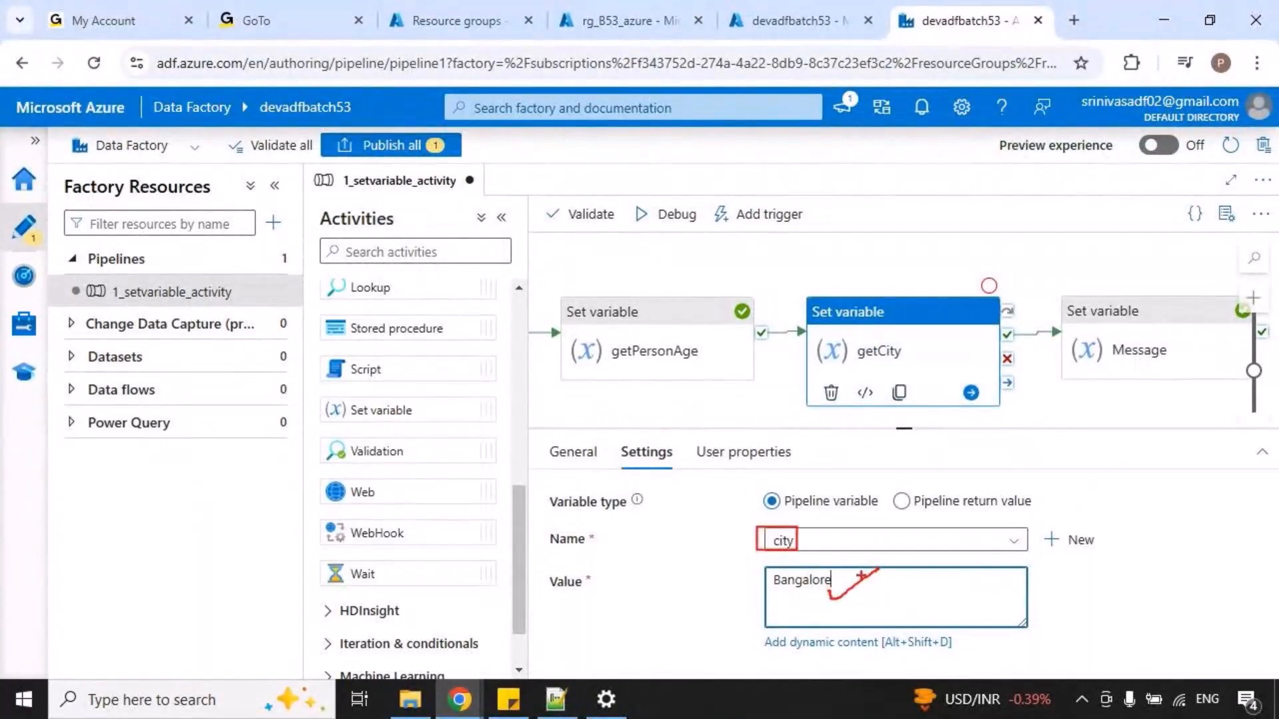
key(Escape)
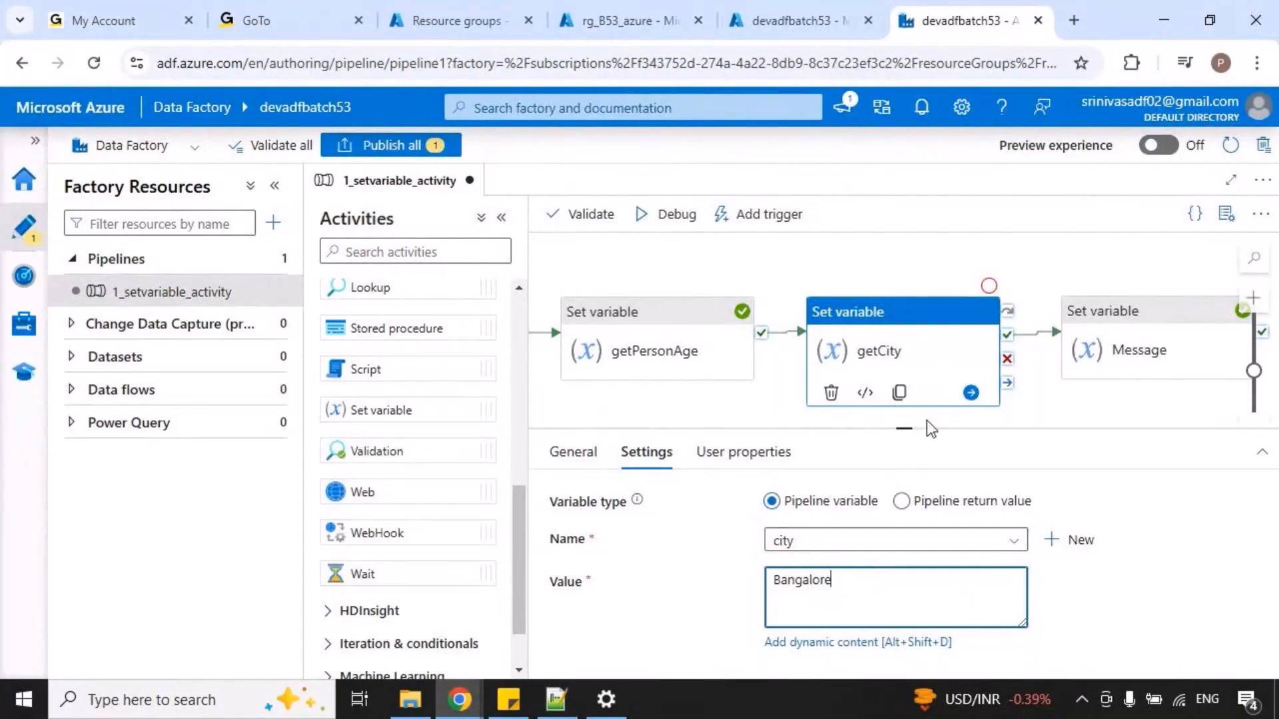
click(1150, 348)
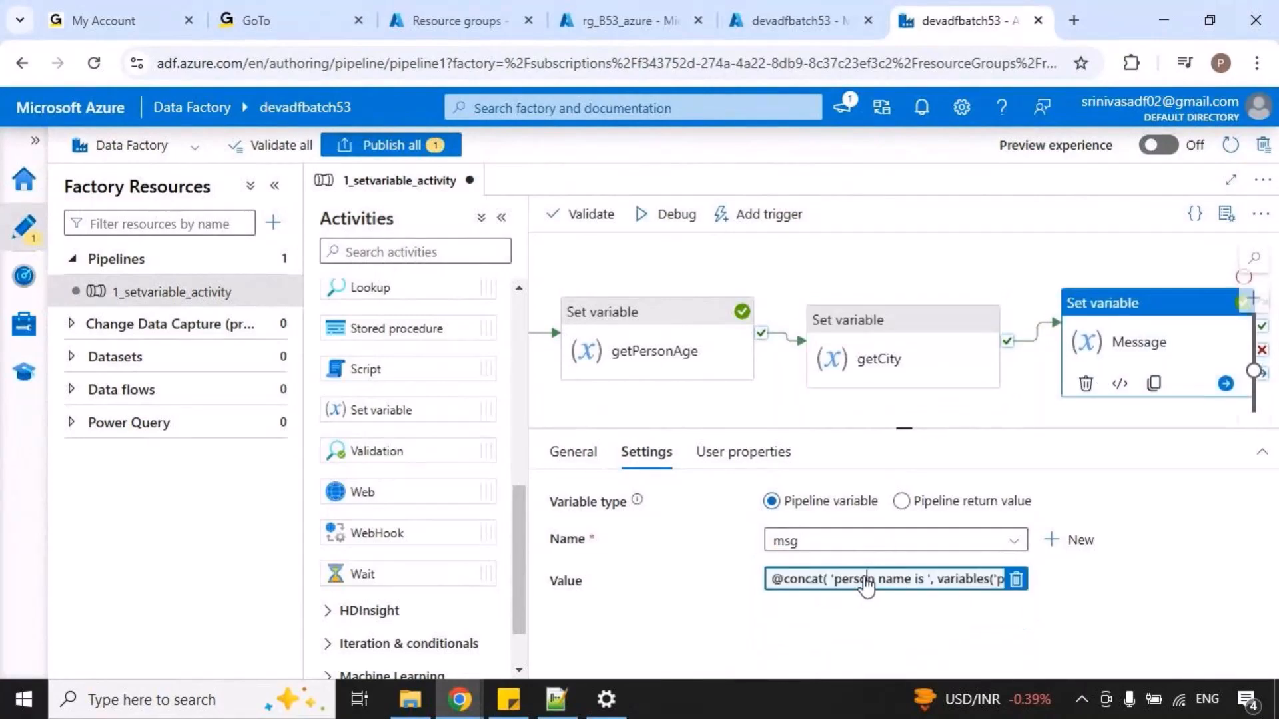
click(862, 582)
drag(698, 312, 838, 334)
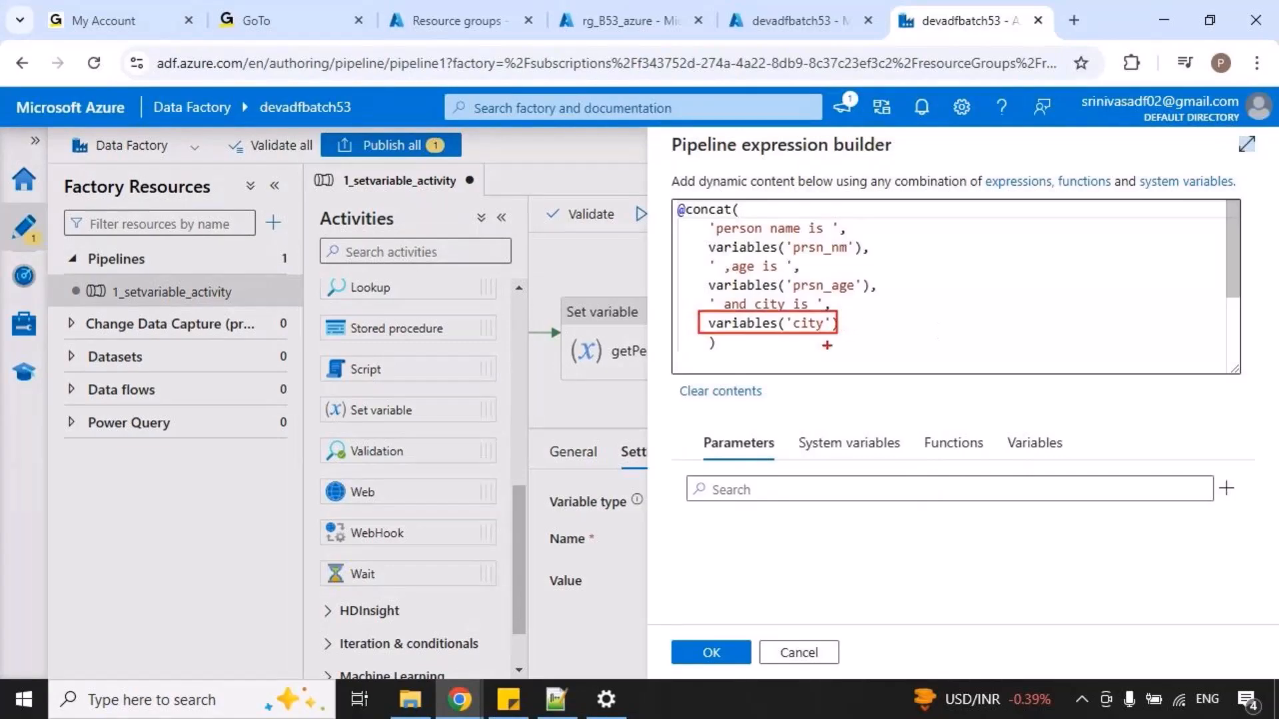
key(Escape)
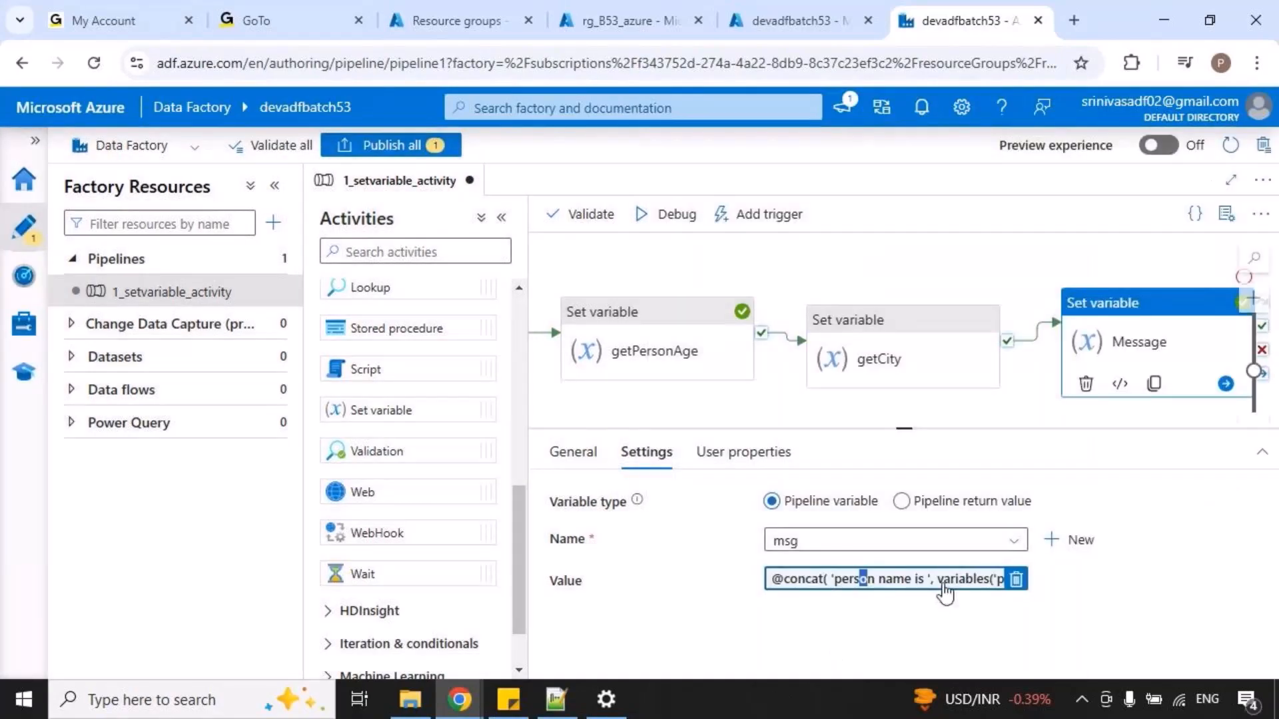
click(755, 407)
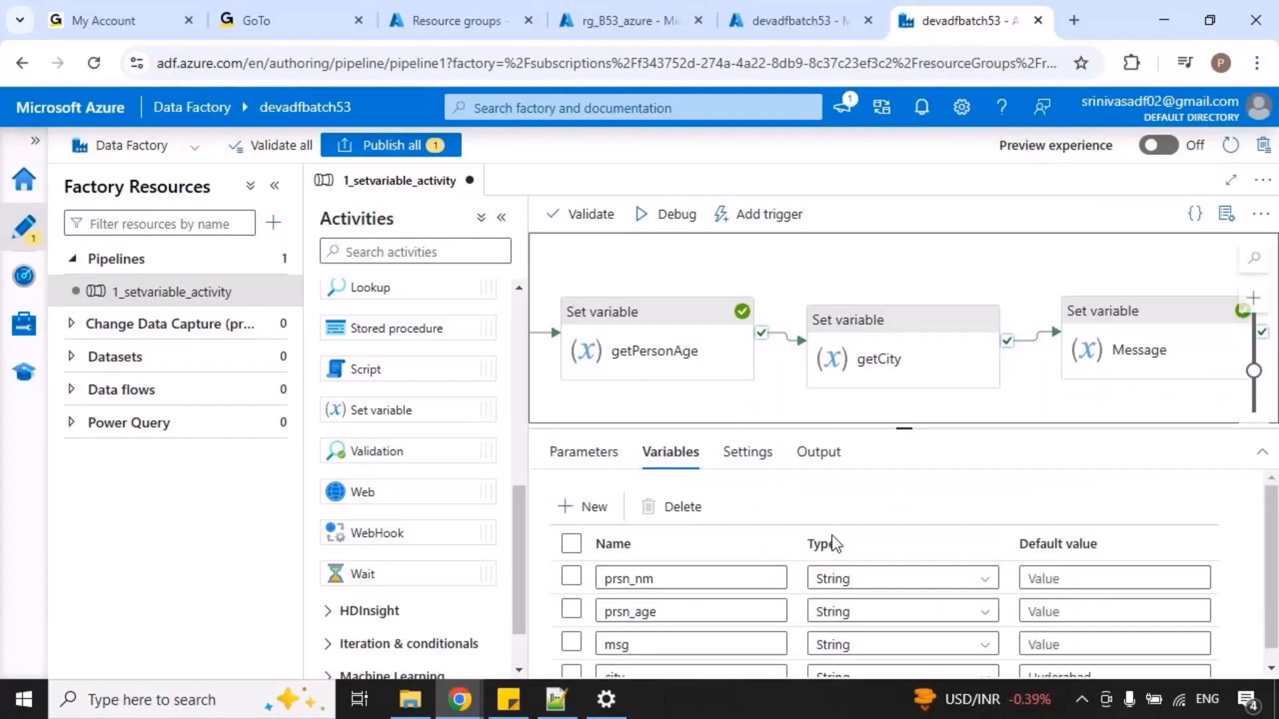
scroll(1045, 658, down, 1)
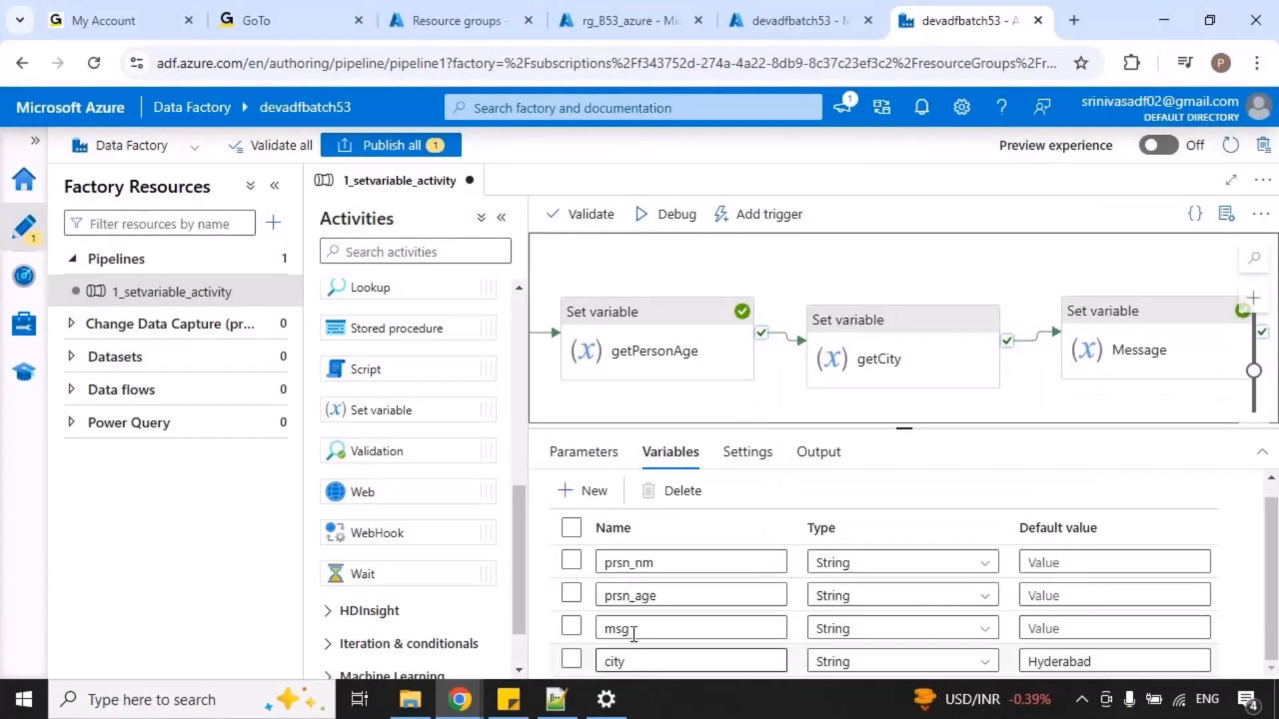
click(881, 355)
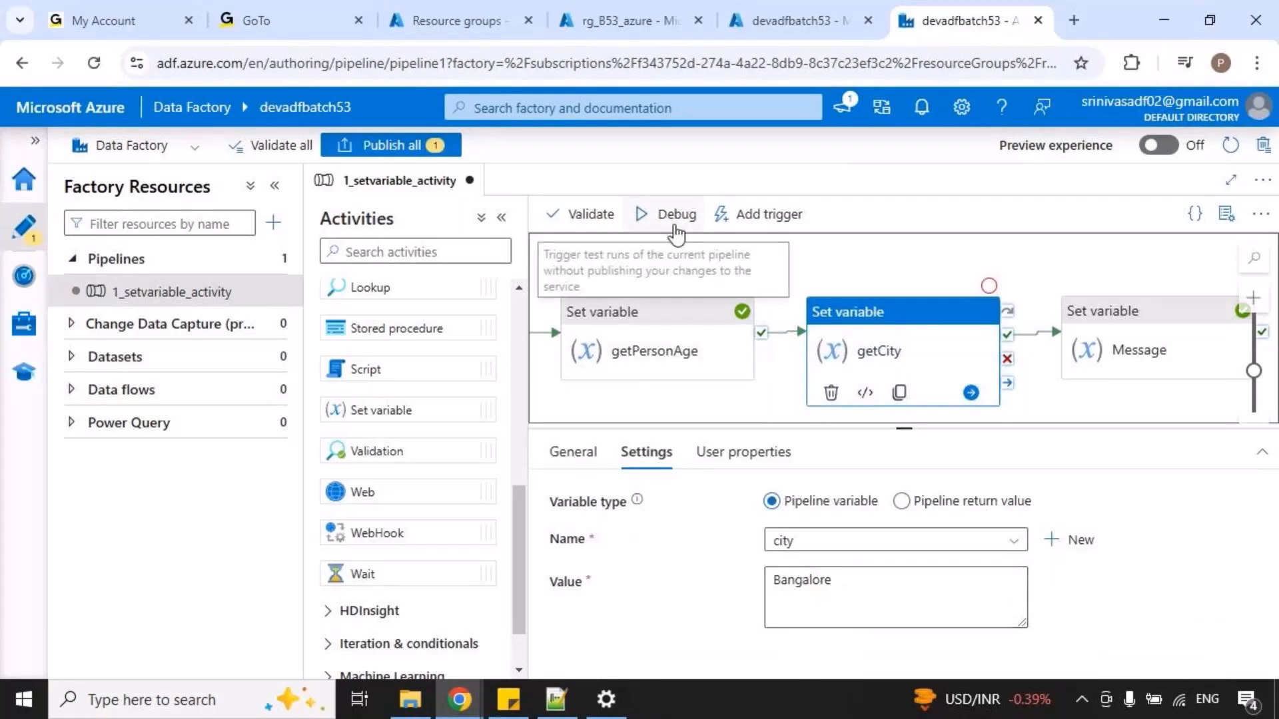
Debug the pipeline with getCity included and inspect the output of the Message activity.
click(671, 214)
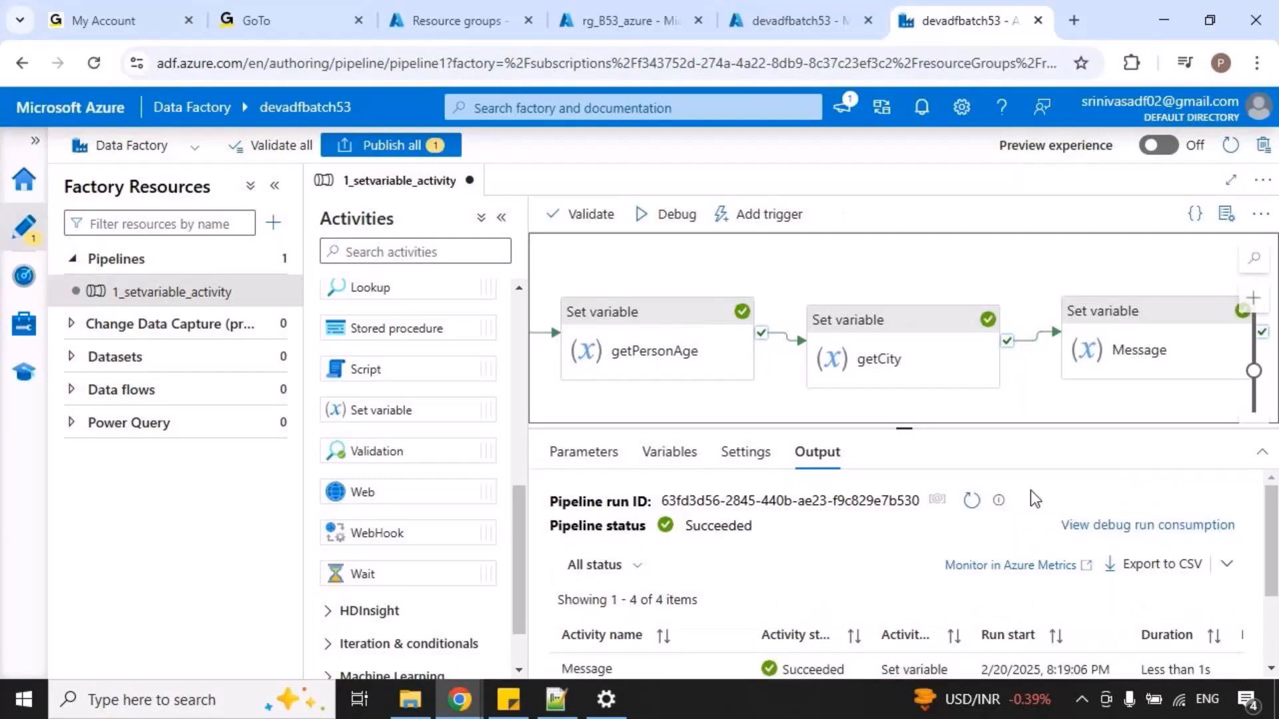
drag(909, 428, 910, 295)
click(734, 536)
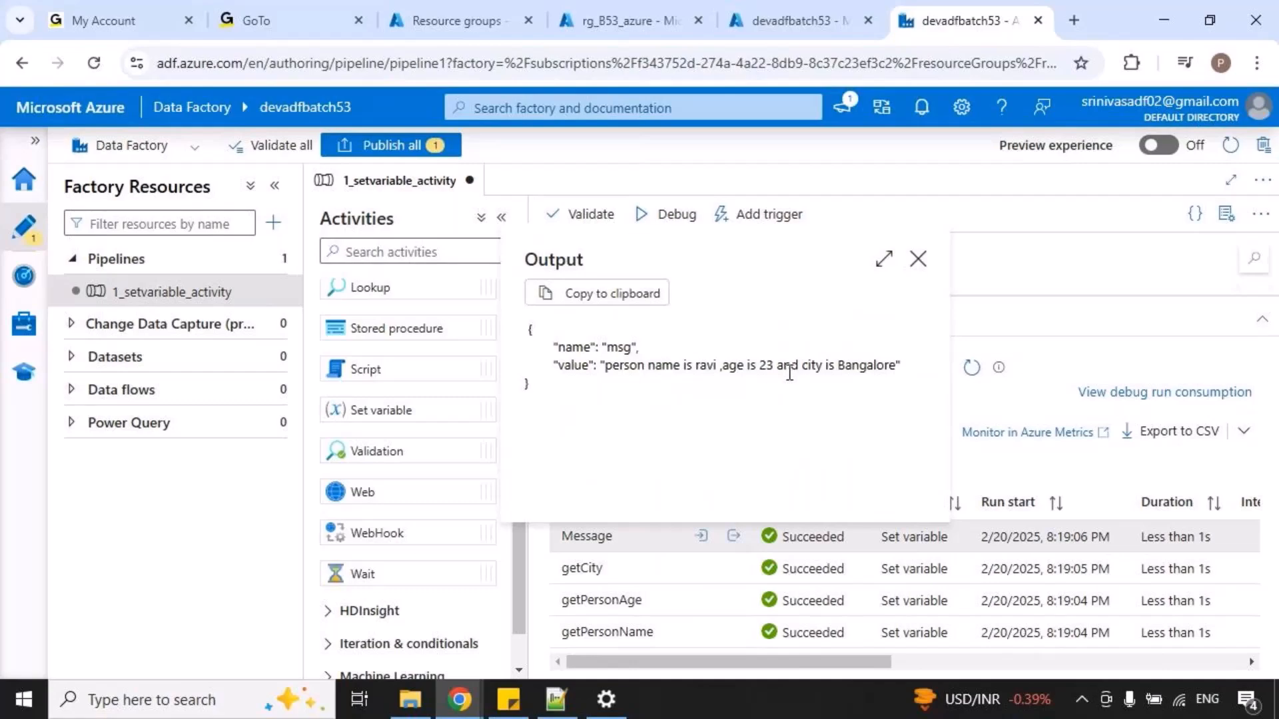
drag(800, 367, 894, 360)
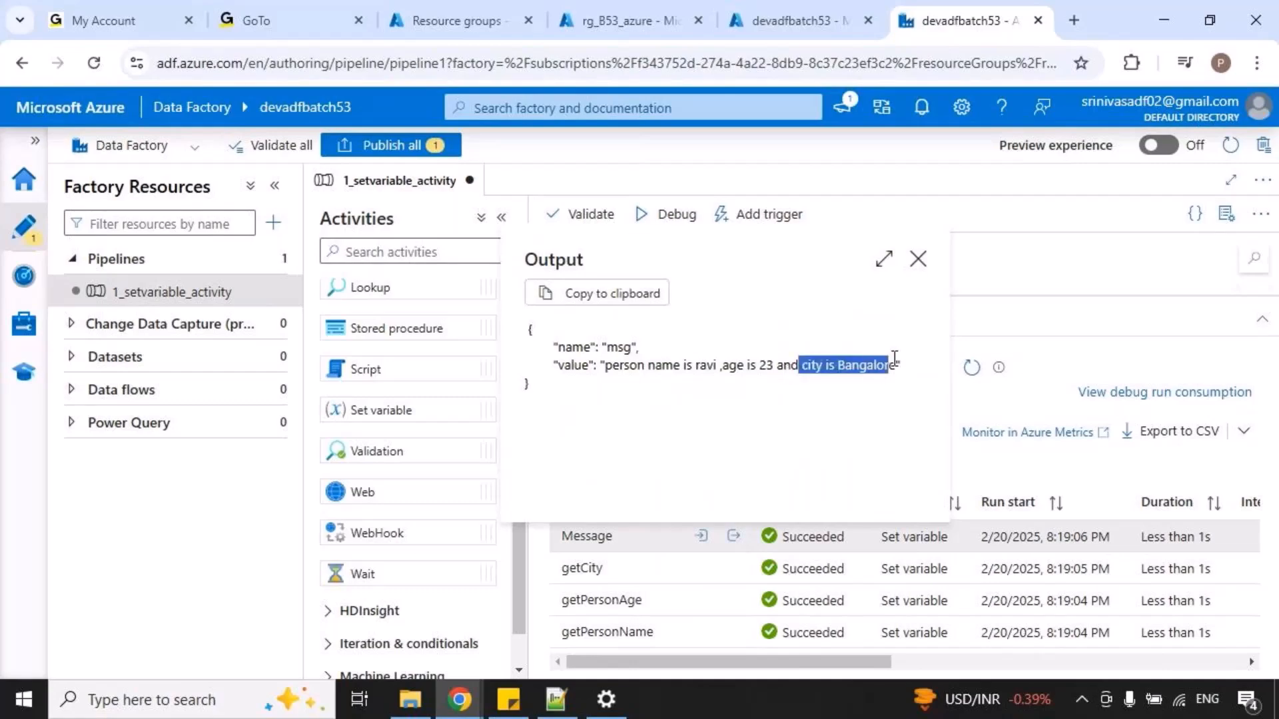
click(919, 260)
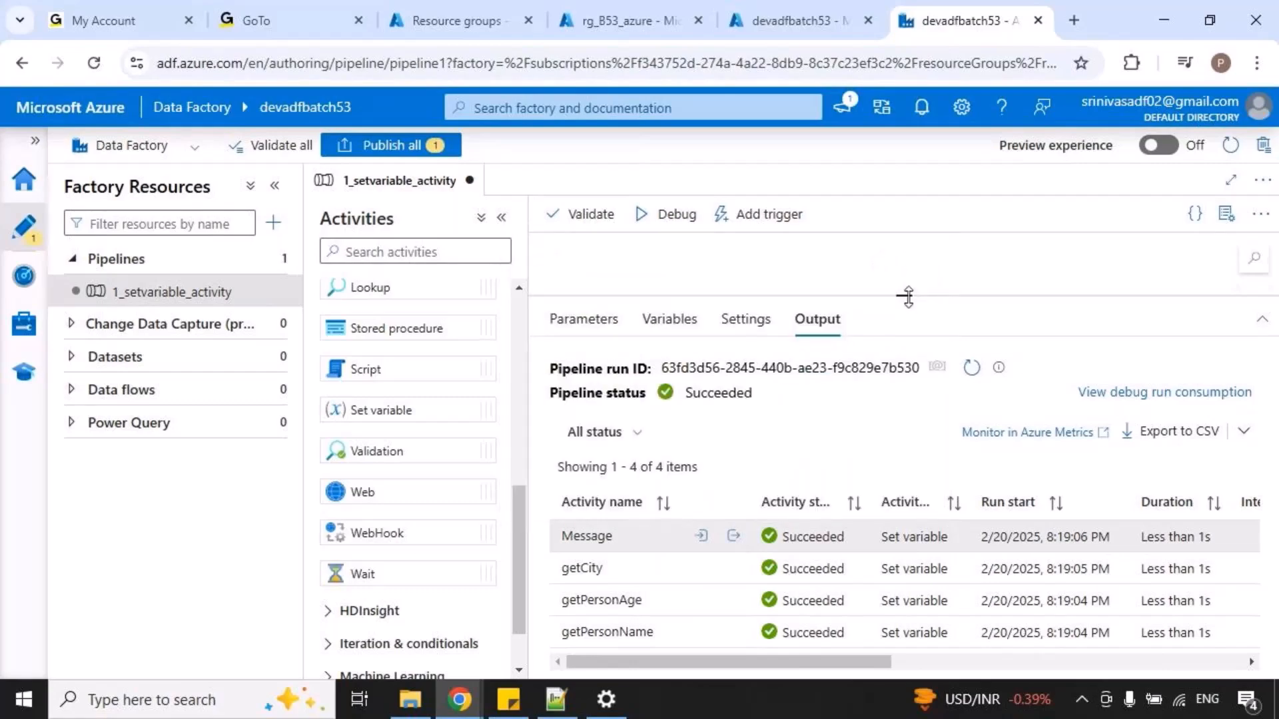
Recheck the city variable's default value and publish the pending 1_setvariable_activity pipeline.
drag(901, 295, 904, 430)
click(669, 456)
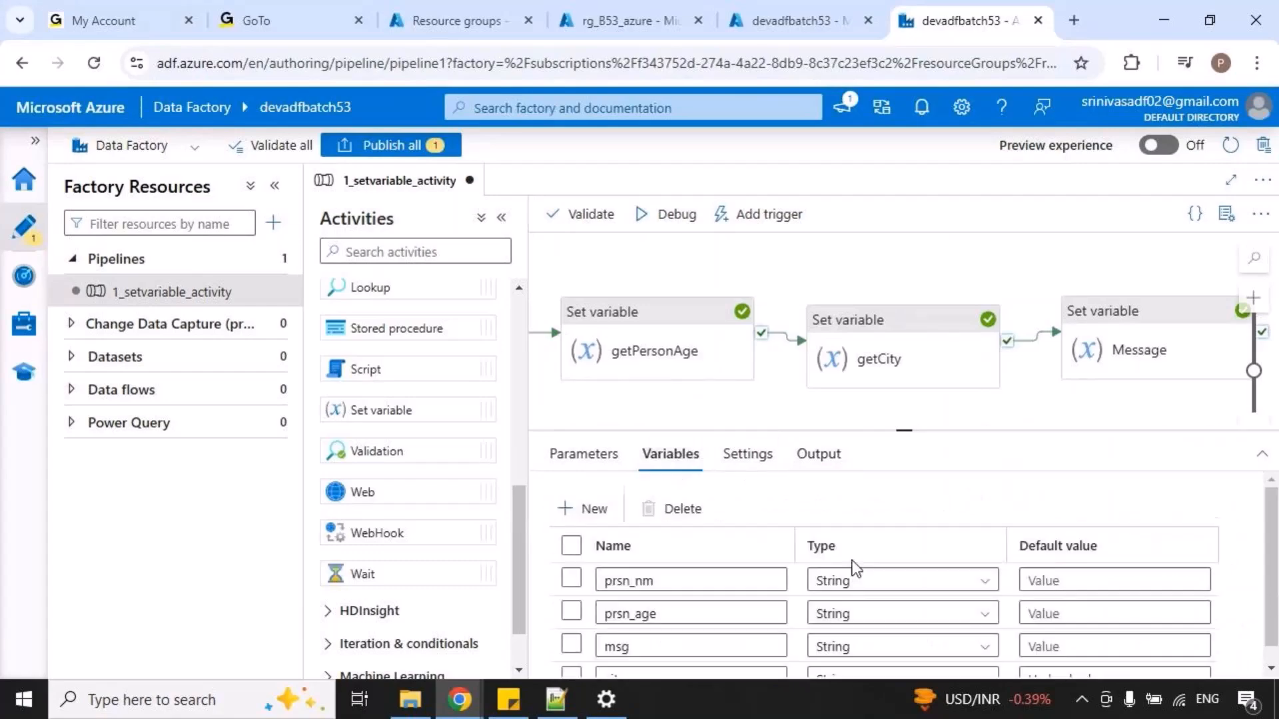
scroll(1044, 661, down, 1)
click(1058, 662)
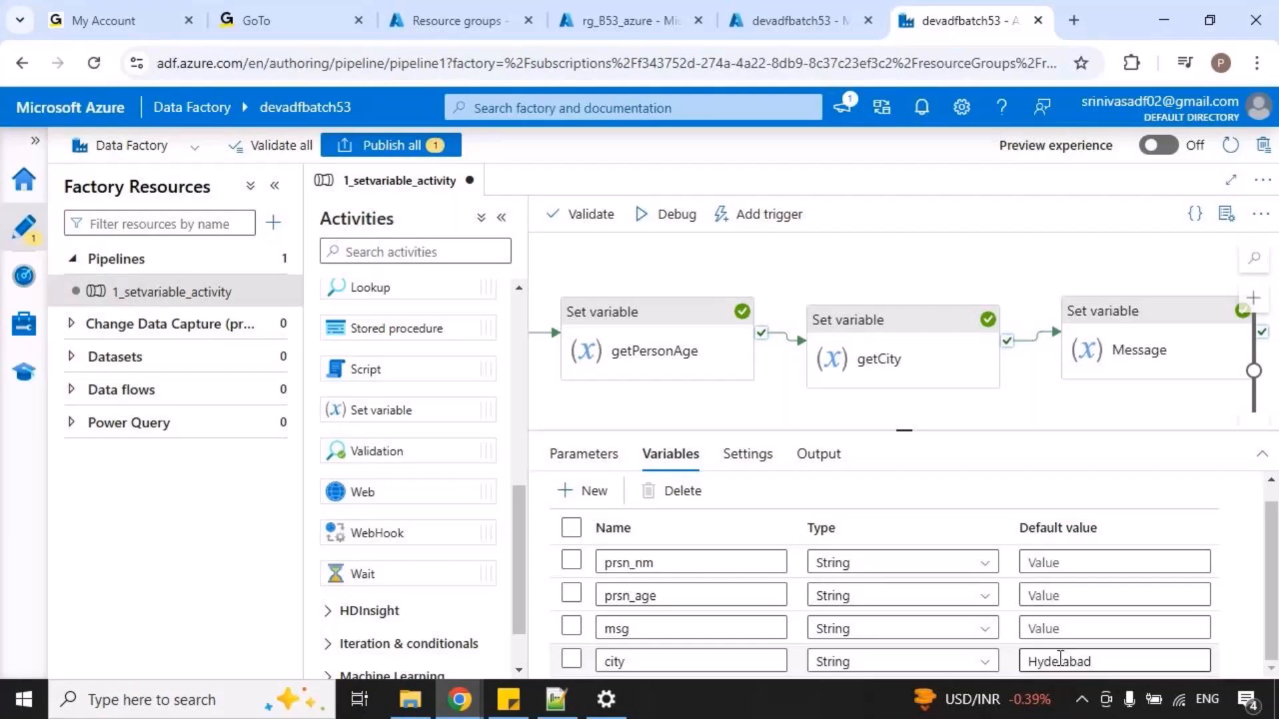
click(390, 145)
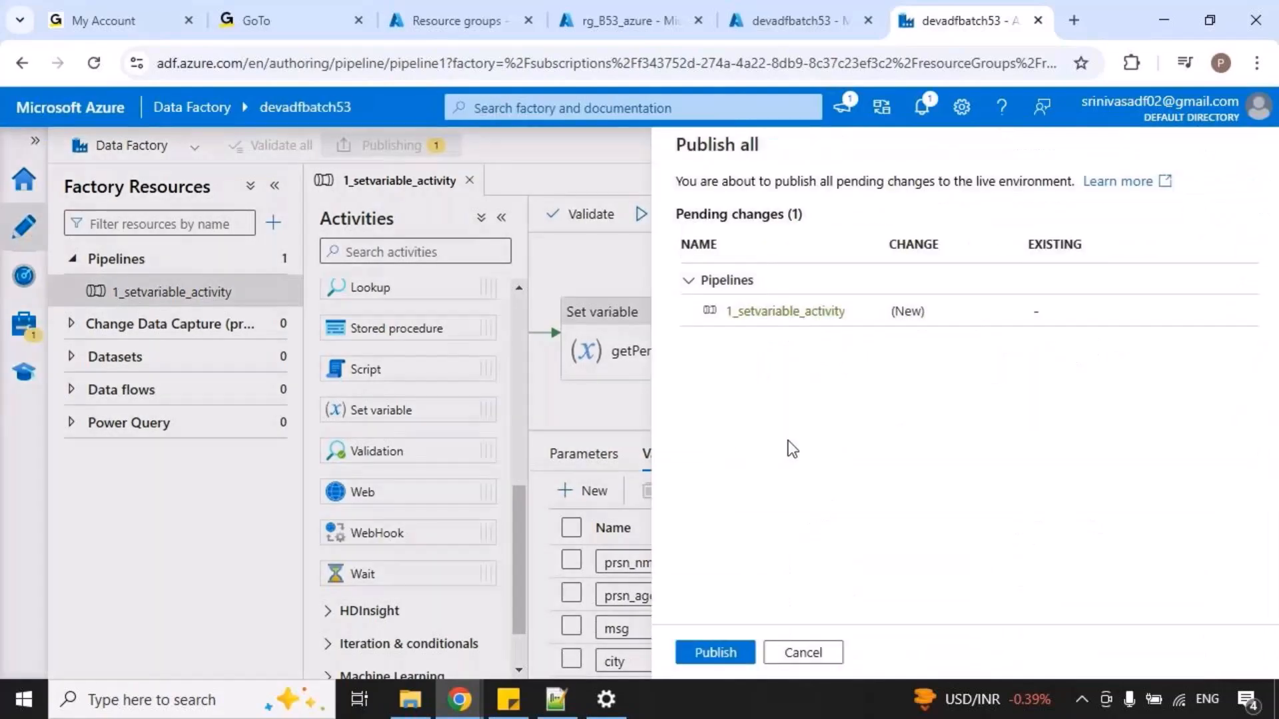
click(715, 652)
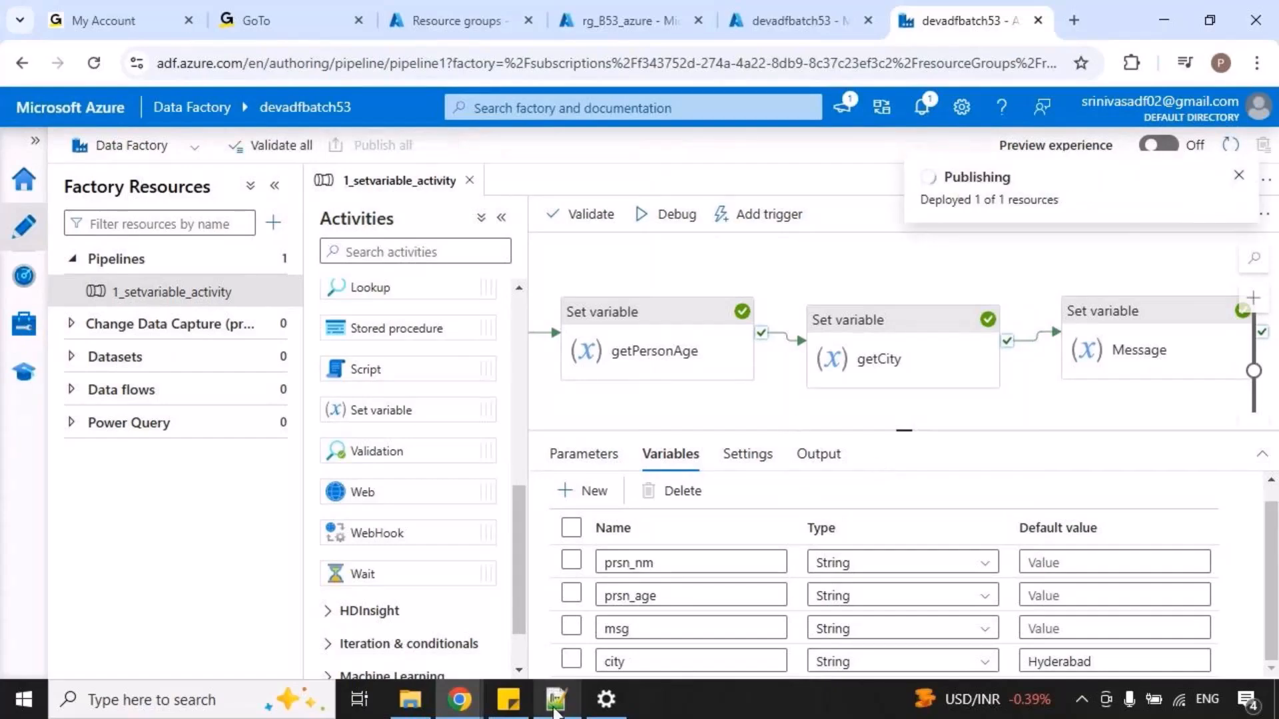
Switch to the Notepad++ notes and append a dashed separator line followed by the indented heading "Copyactivity".
click(556, 698)
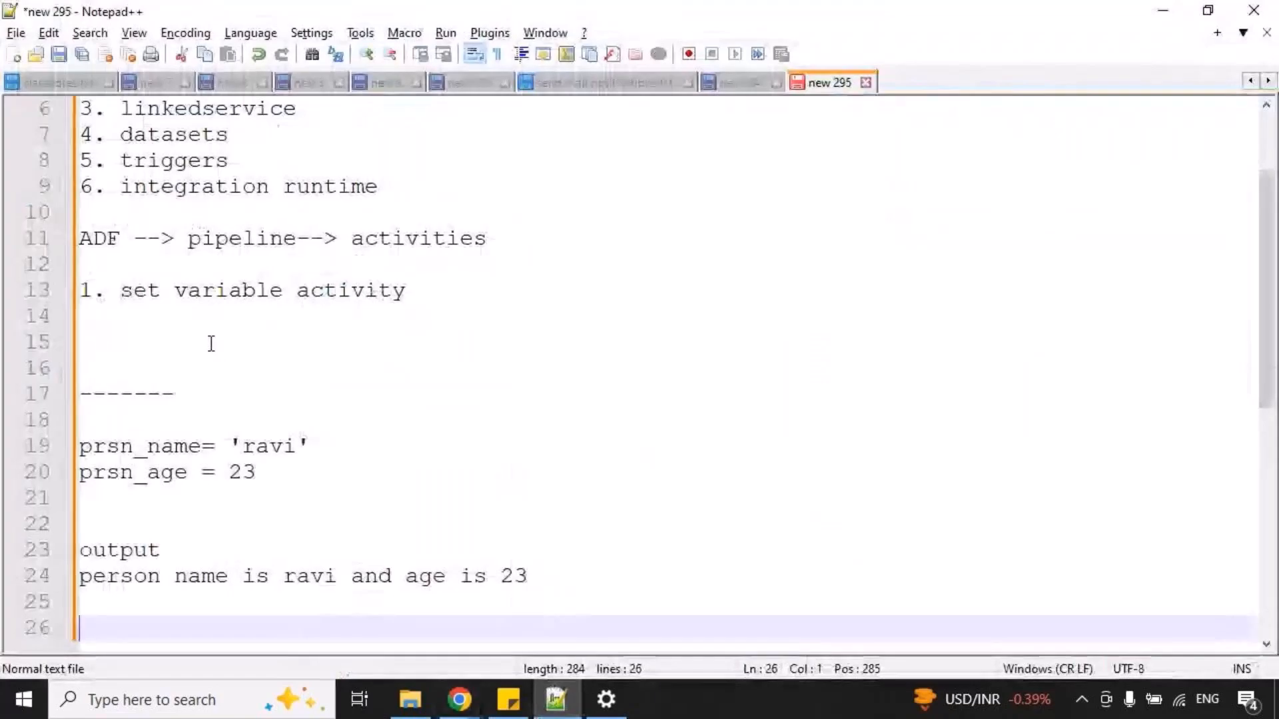
scroll(220, 377, down, 3)
text(----------------------------)
key(Return)
key(Return)
text(Copyactivity)
key(Return)
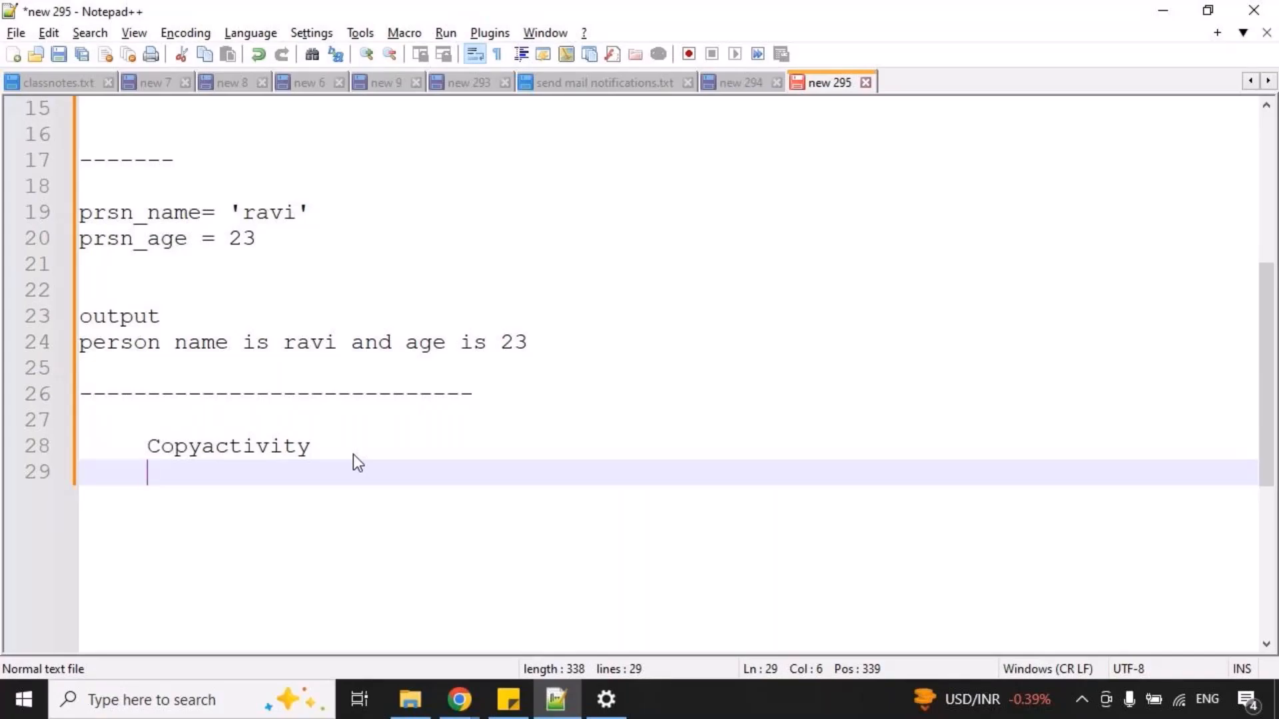
Add "source" and "target" side by side on the line below the Copyactivity heading, and indent the heading further.
text(source     target)
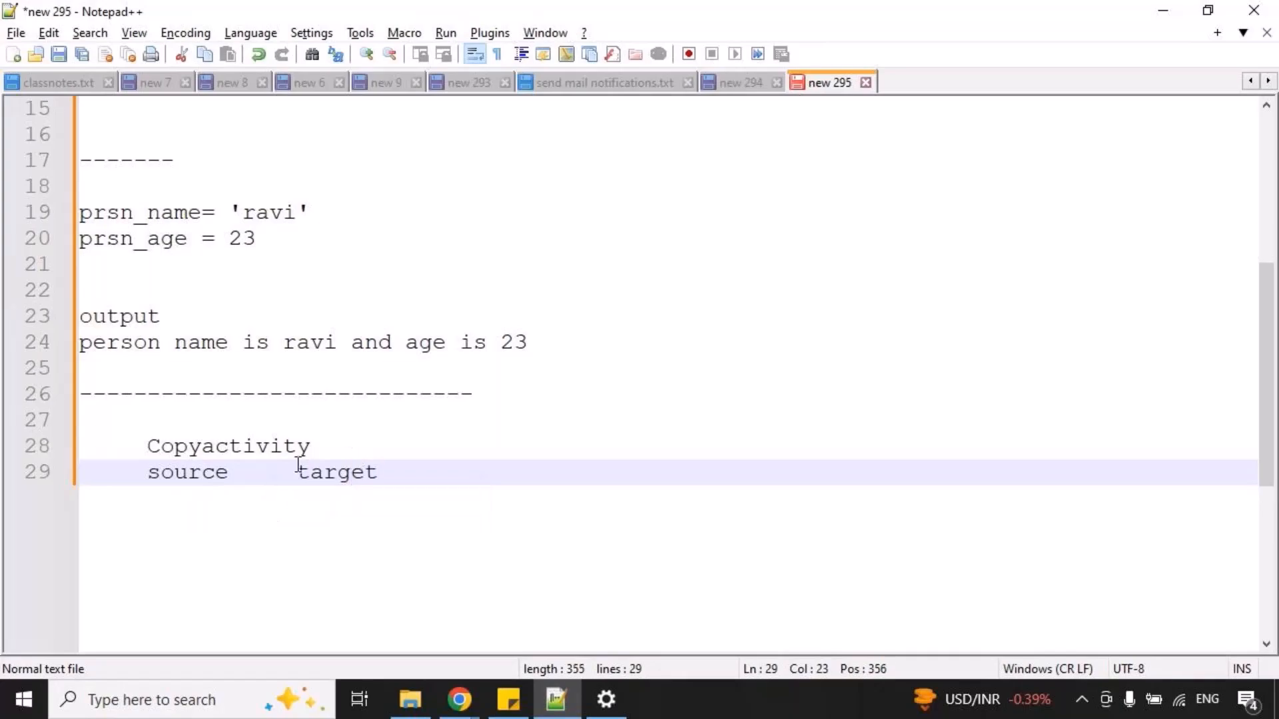
click(149, 447)
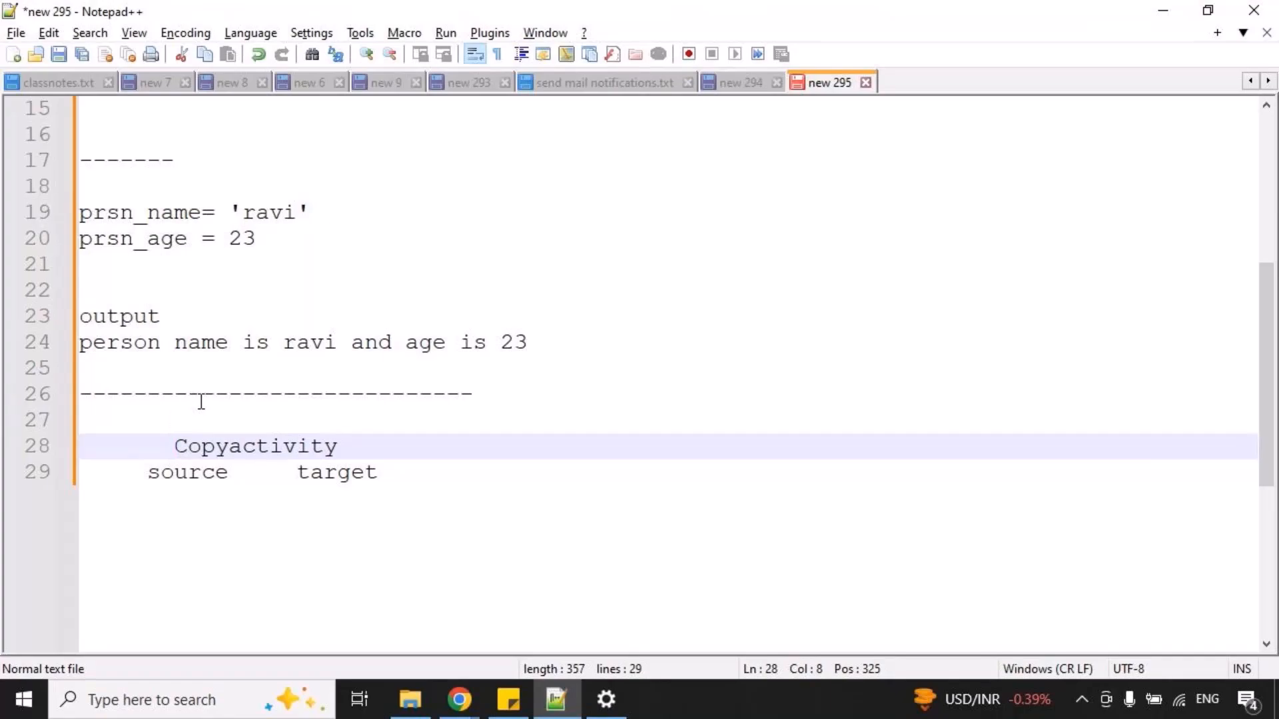
Replace "target" with "sink" on the line below the Copyactivity heading.
mouse_move(124, 454)
mouse_down()
mouse_move(269, 496)
mouse_move(390, 491)
mouse_up()
key(Escape)
click(418, 481)
key(BackSpace)
key(BackSpace)
key(BackSpace)
key(BackSpace)
key(BackSpace)
key(BackSpace)
text(sink)
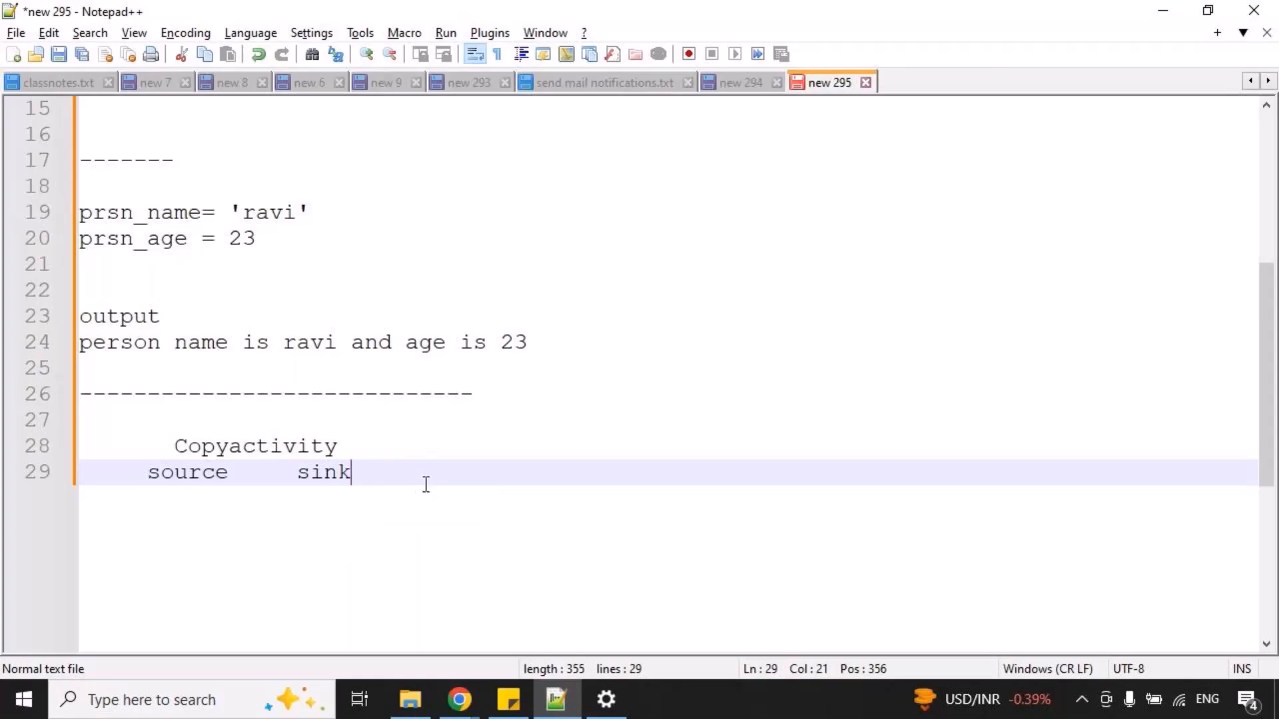
Search the computer for "paint" and open Paint.
click(209, 706)
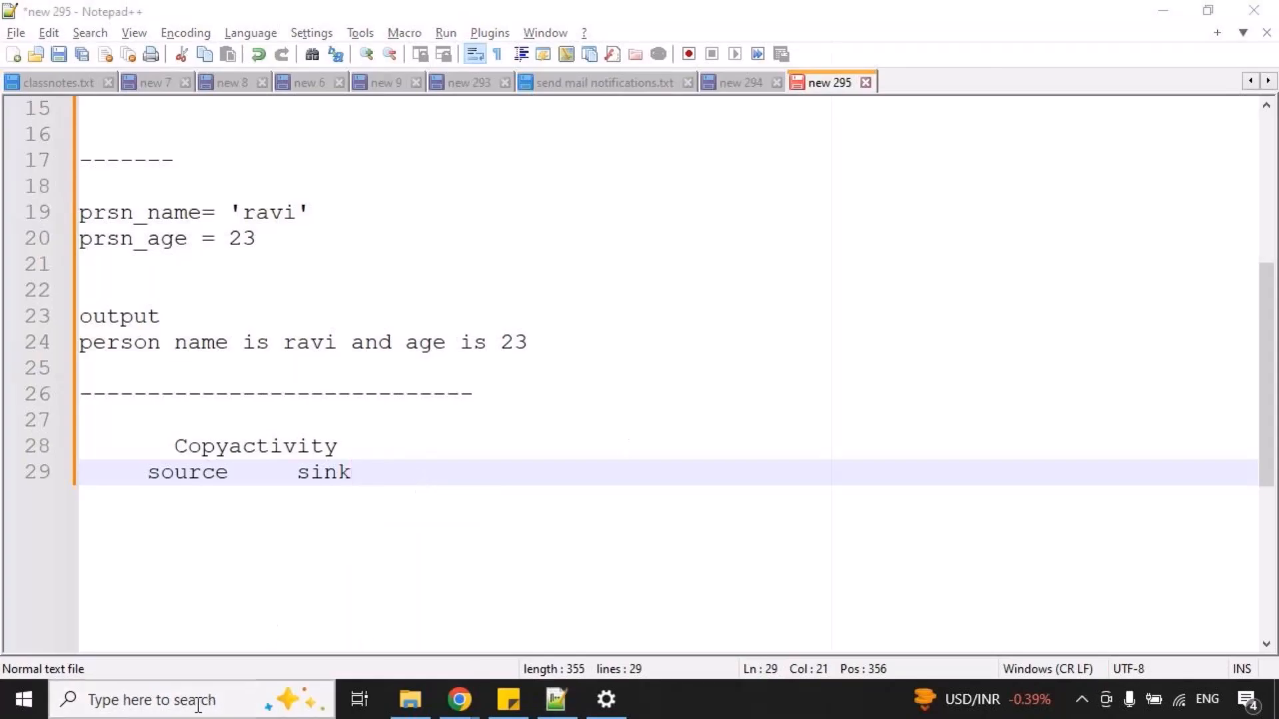
text(paint)
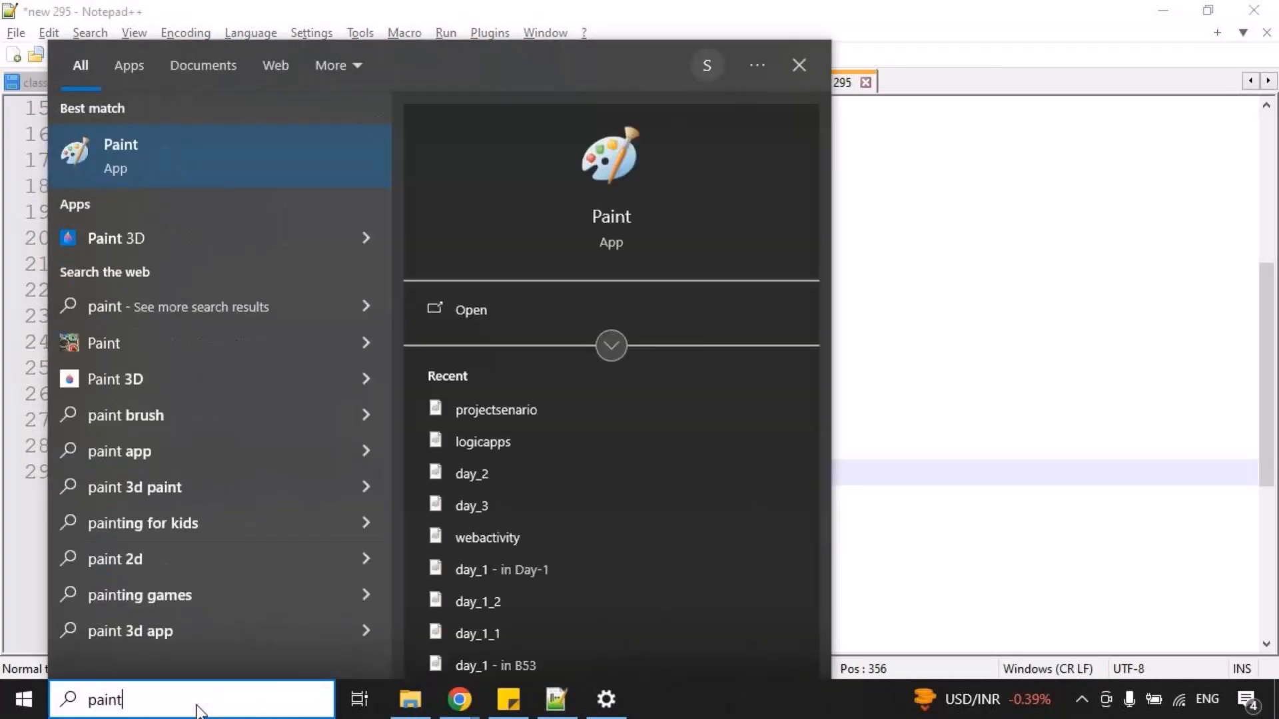
key(Return)
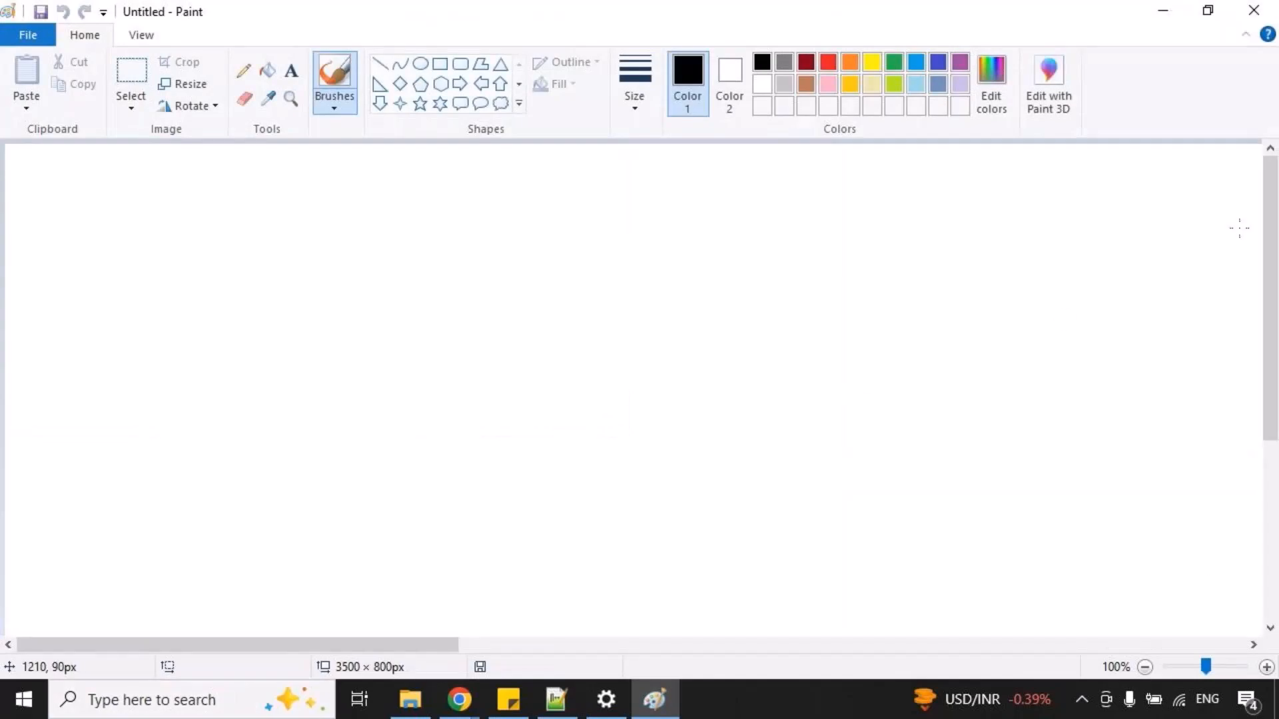
Draw a blue rounded rectangle of about 71 × 67 px with a thicker outline in the canvas's upper left area.
click(938, 63)
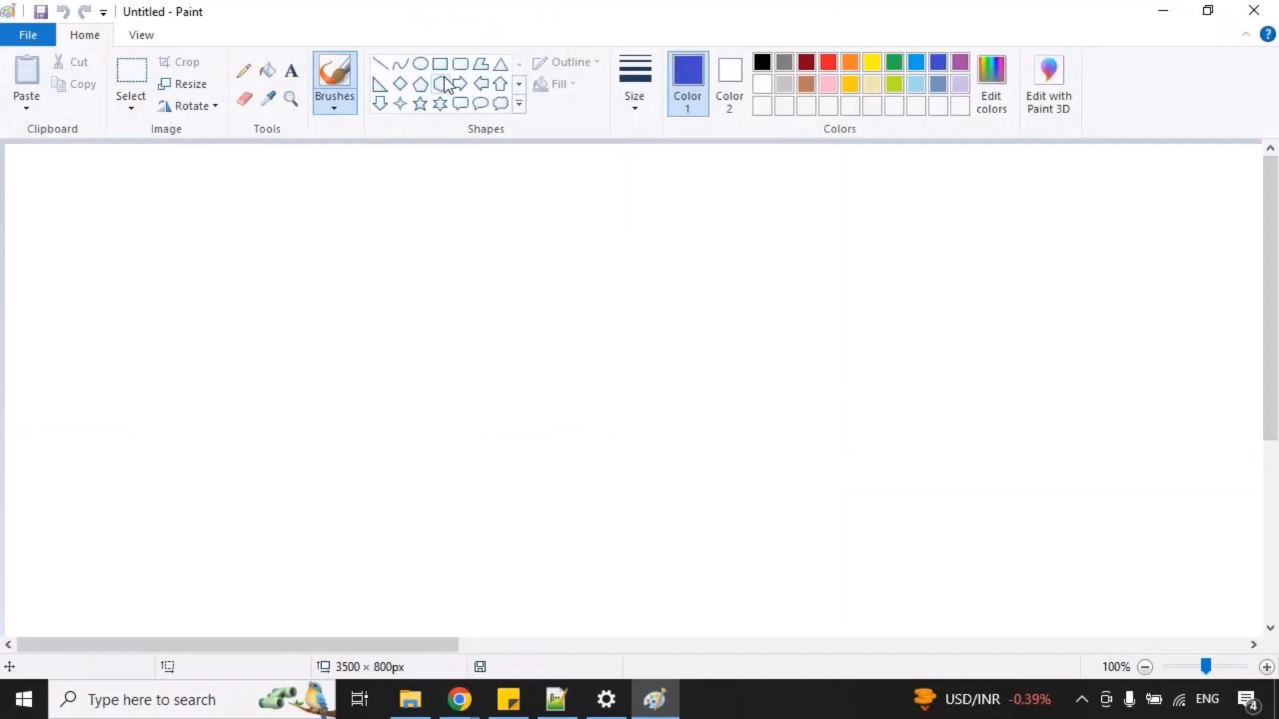
click(460, 64)
click(634, 83)
click(650, 183)
drag(132, 220, 204, 287)
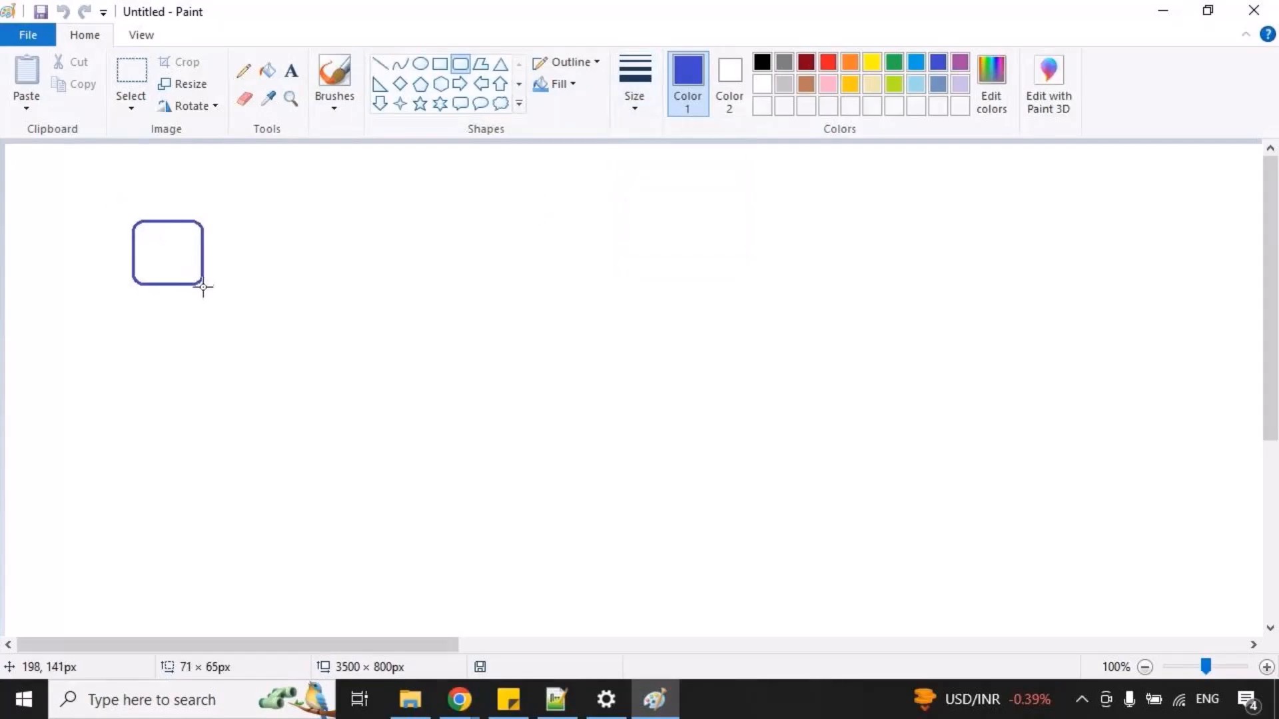
Label the rounded rectangle "oracle" above its edge and write "dept_dtls" inside it.
click(291, 69)
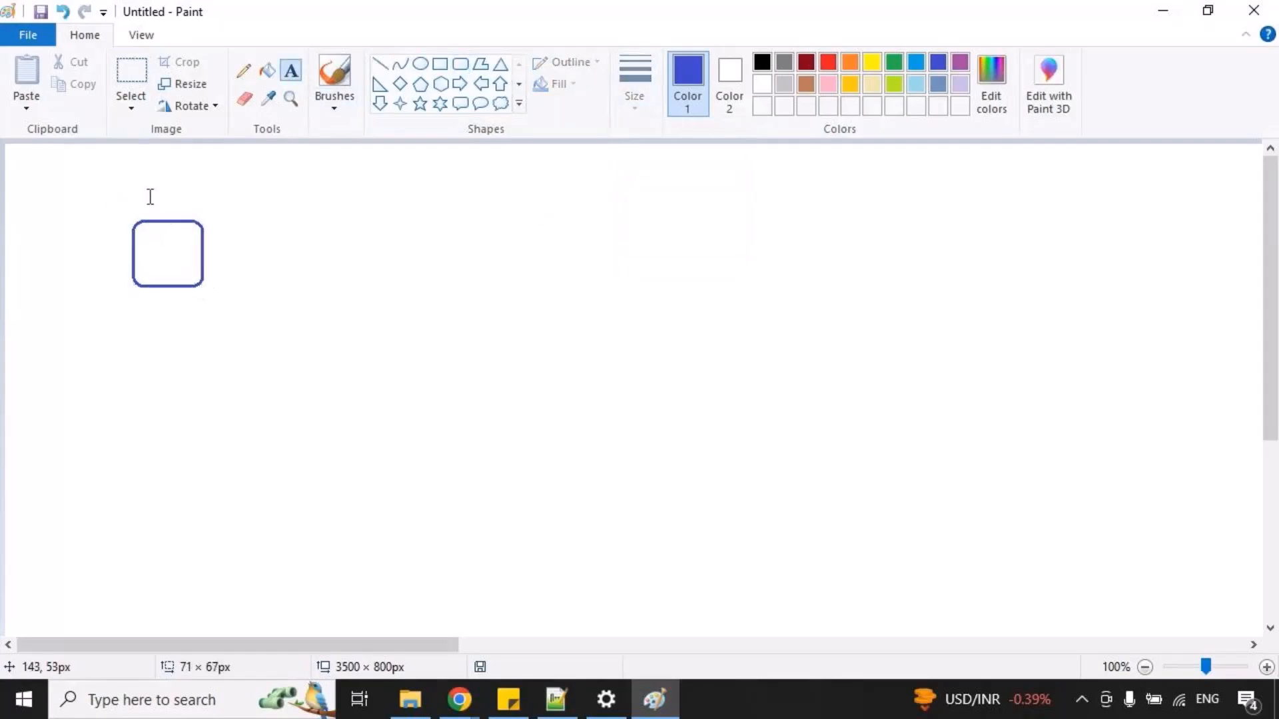
drag(147, 196, 332, 336)
text(oracle)
click(431, 320)
drag(158, 243, 302, 315)
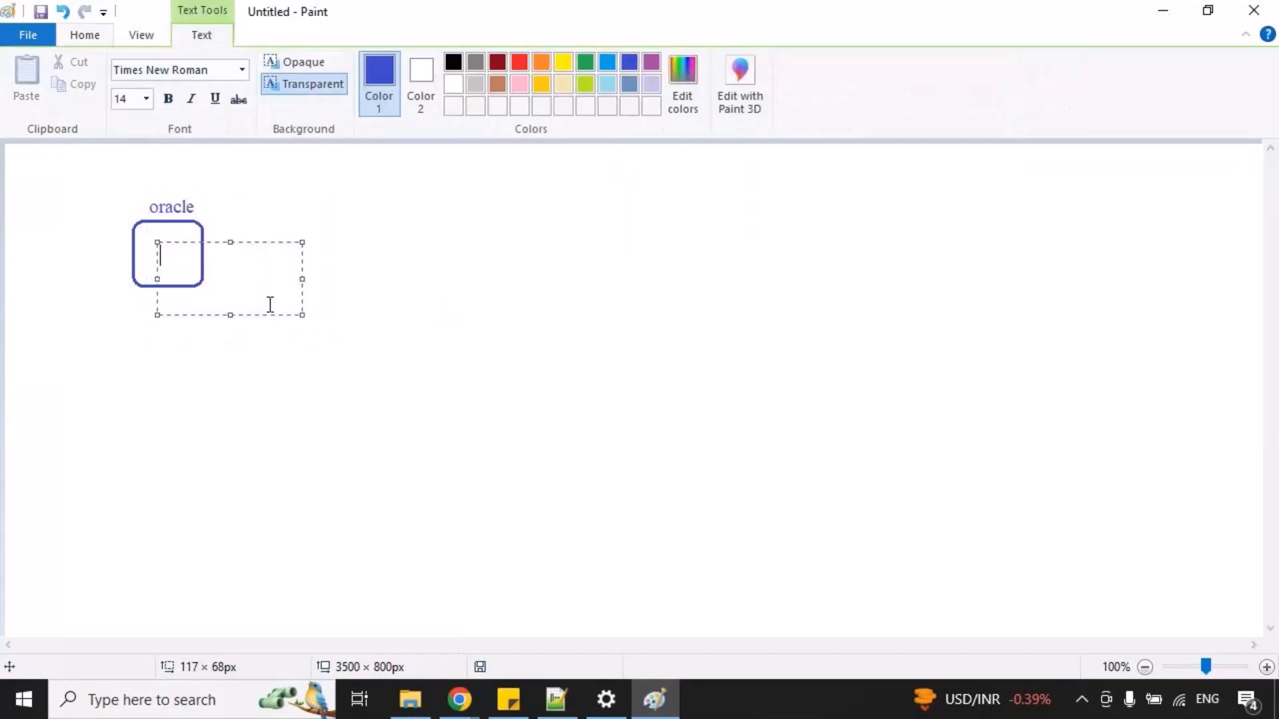
text(dept_dtls)
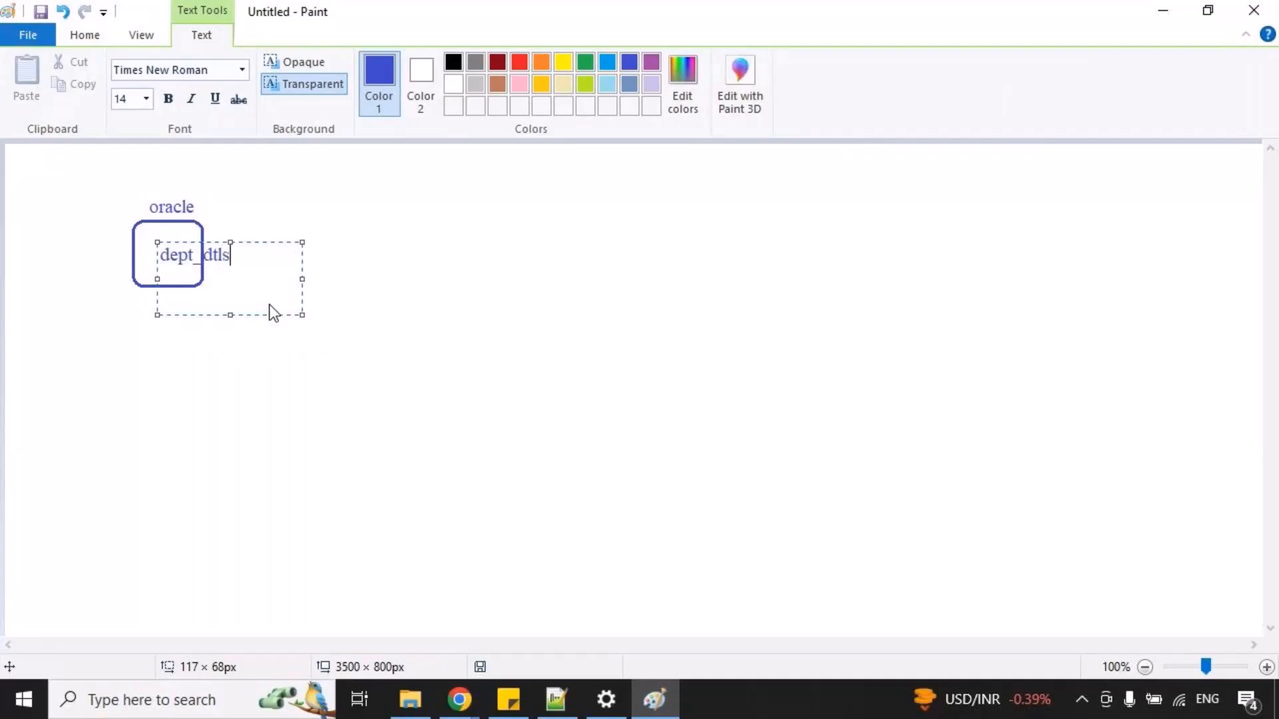
click(269, 208)
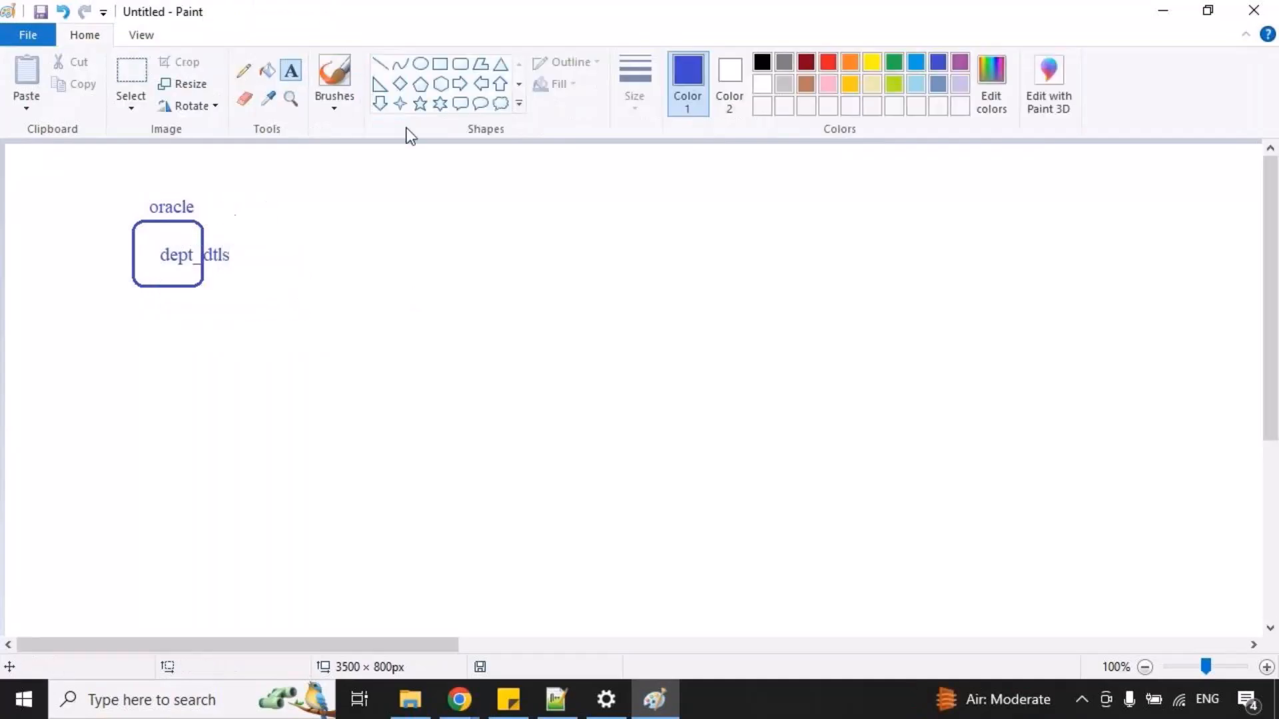
Draw a second rounded rectangle to the right of the oracle box and label it "sqlserver" above its edge.
click(460, 64)
drag(435, 212, 506, 285)
click(344, 177)
click(291, 71)
drag(442, 186, 656, 314)
text(sqlserver)
click(401, 282)
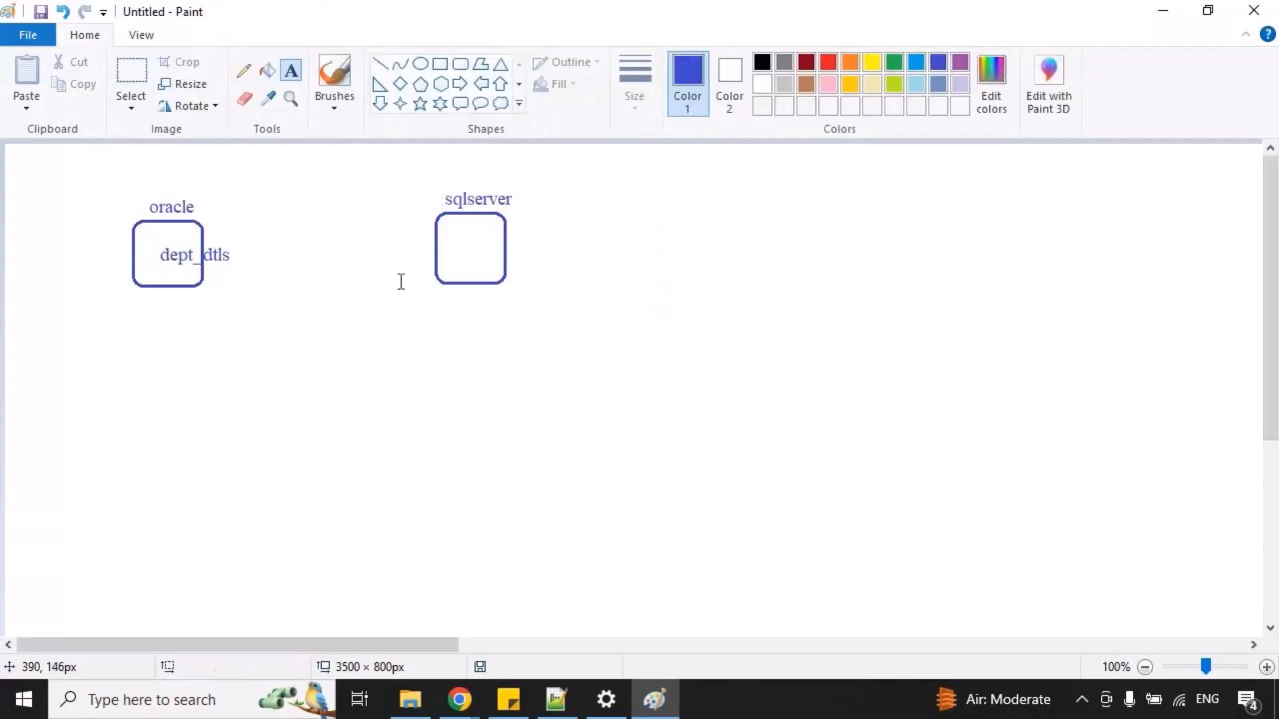
Write "department" inside the sqlserver box.
drag(452, 232, 597, 290)
text(department)
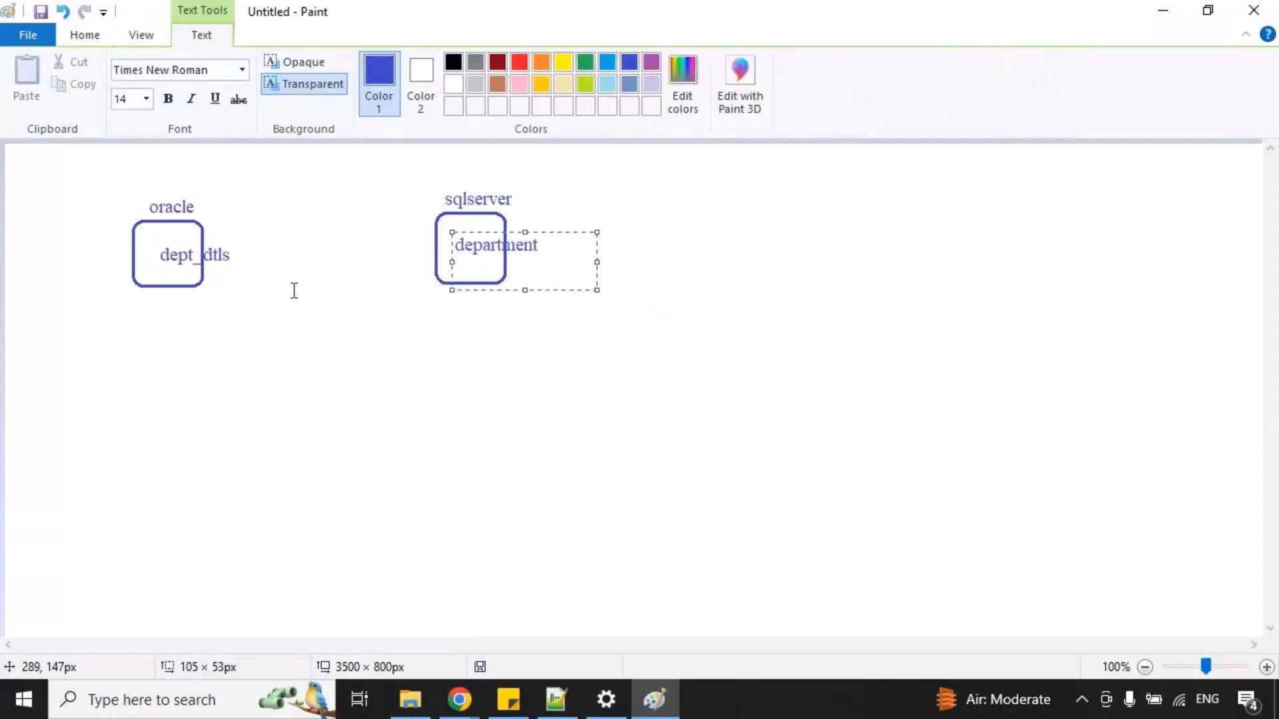
click(293, 290)
mouse_move(154, 239)
mouse_down()
mouse_move(226, 265)
mouse_move(371, 234)
mouse_move(540, 253)
mouse_up()
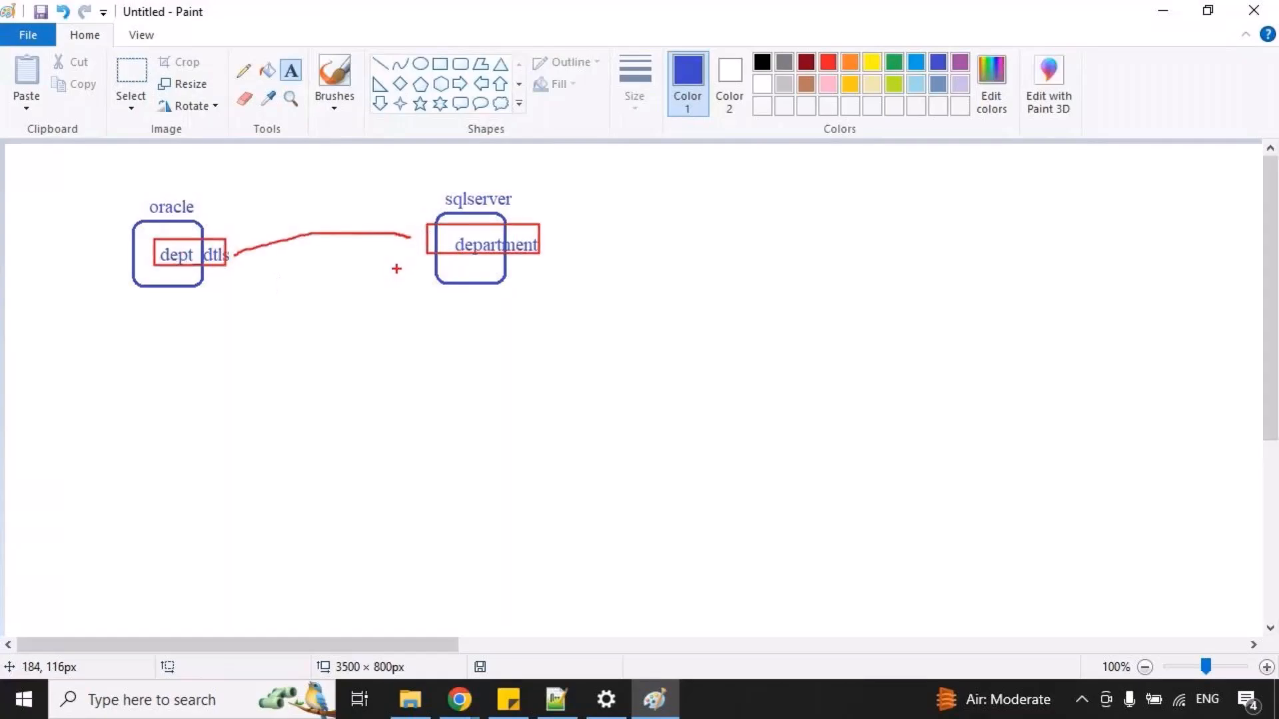
key(Escape)
Draw a rectangle of about 172 × 47 px below and between the two boxes, and write "copyactivity" inside it.
click(440, 63)
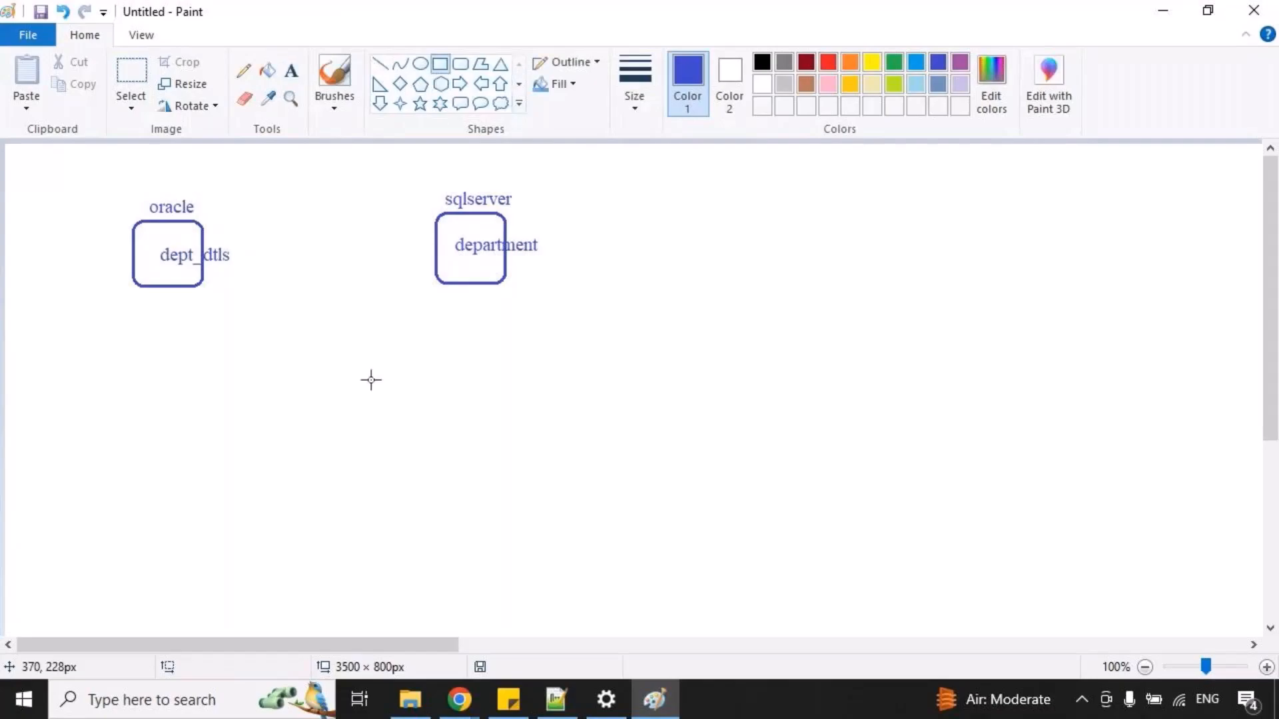
drag(249, 432, 422, 478)
click(291, 70)
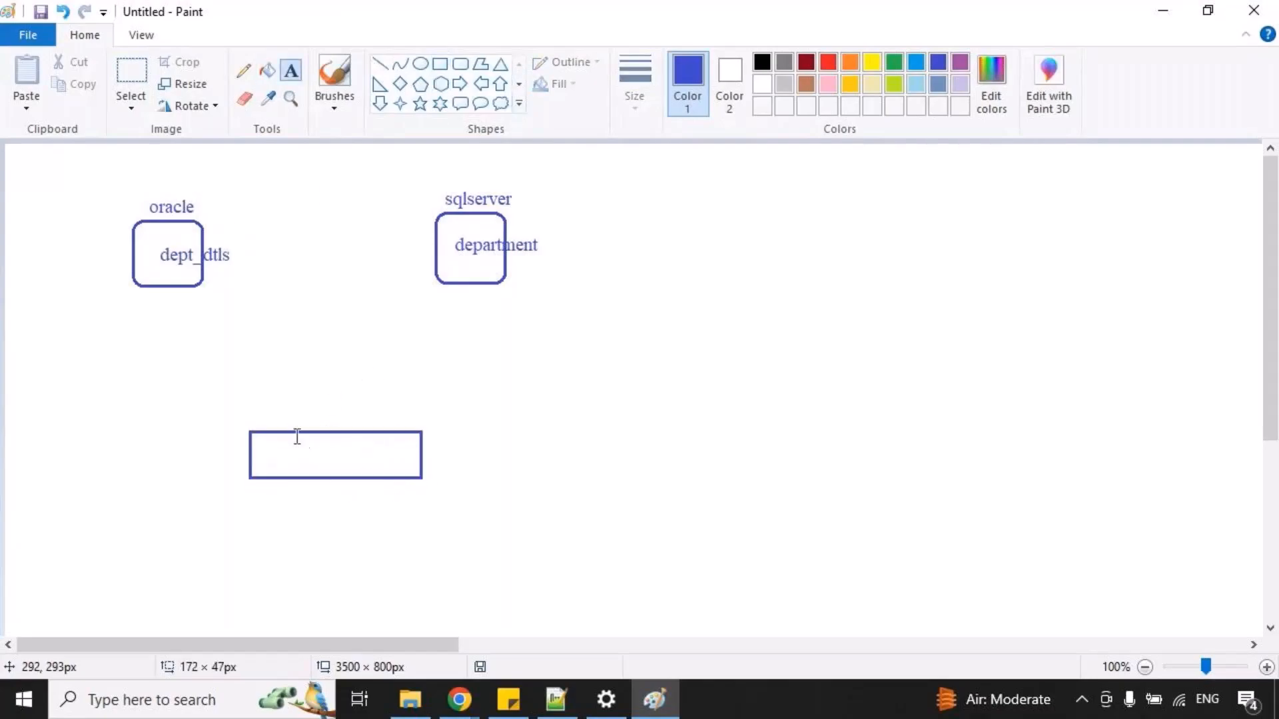
drag(295, 433, 560, 557)
text(copyact)
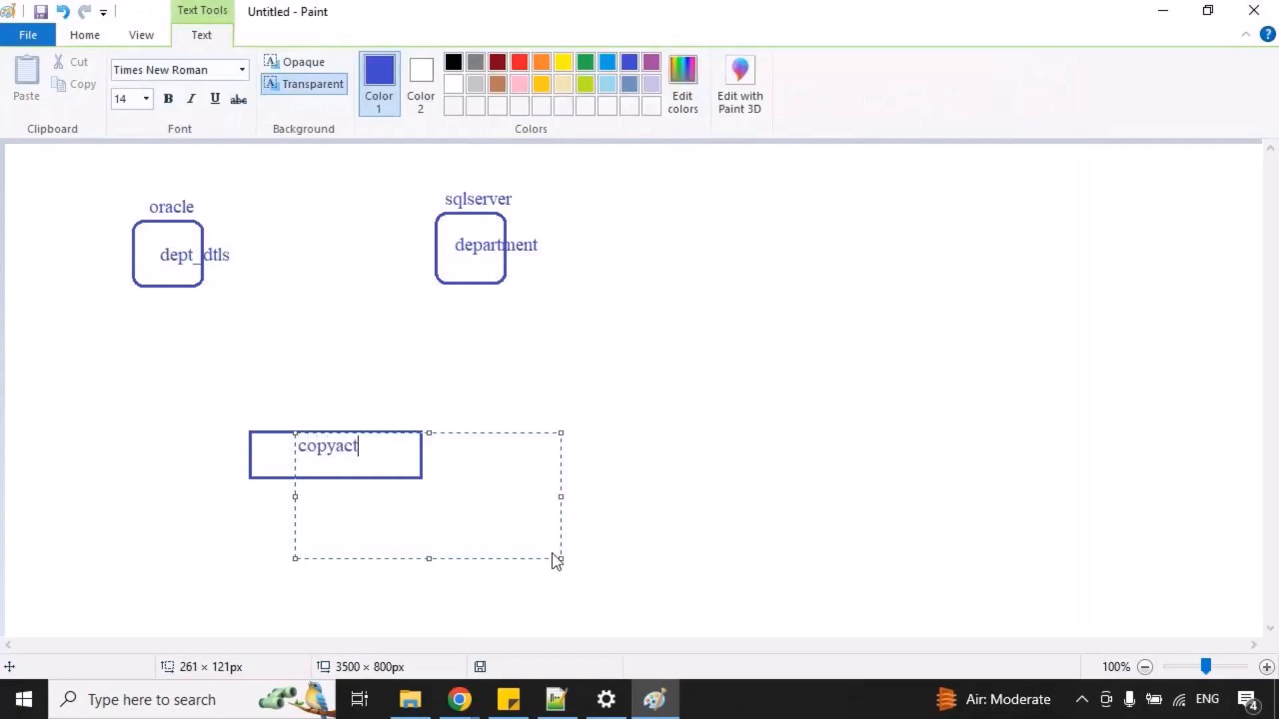
text(ivity)
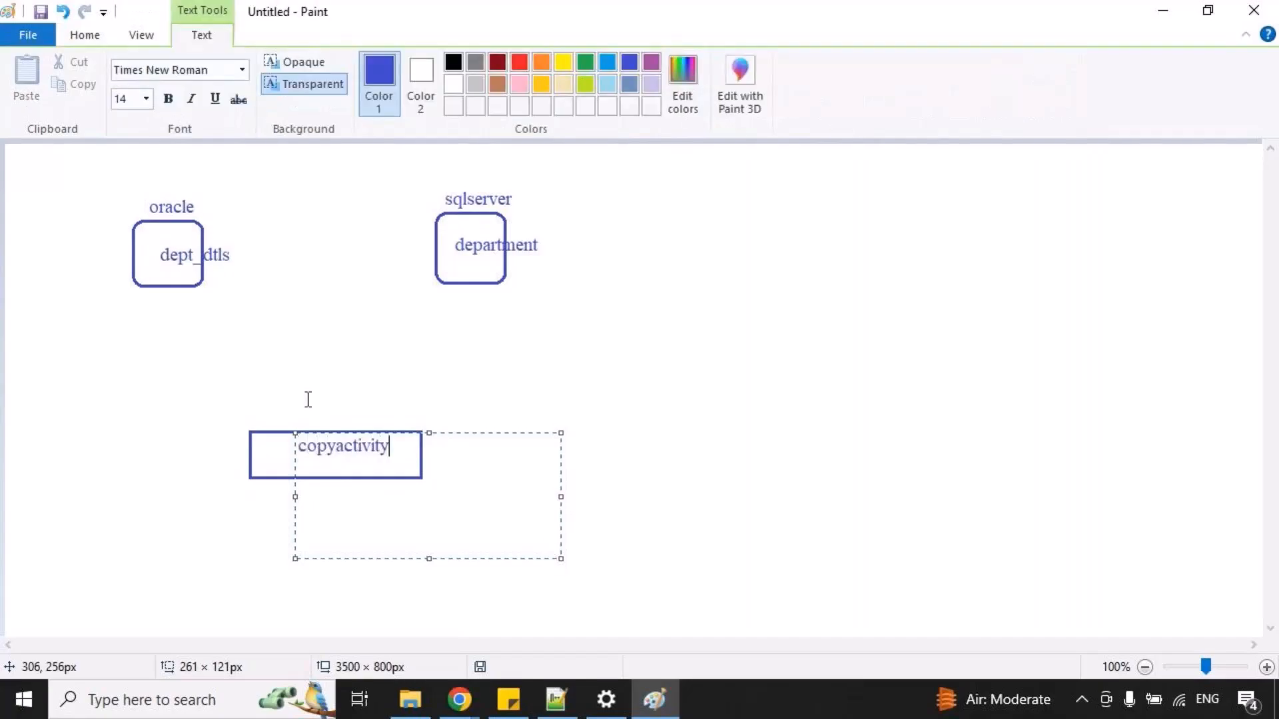
Add the labels "source" and "sink" above the two ends of the copyactivity rectangle.
drag(262, 411, 550, 529)
text(srource)
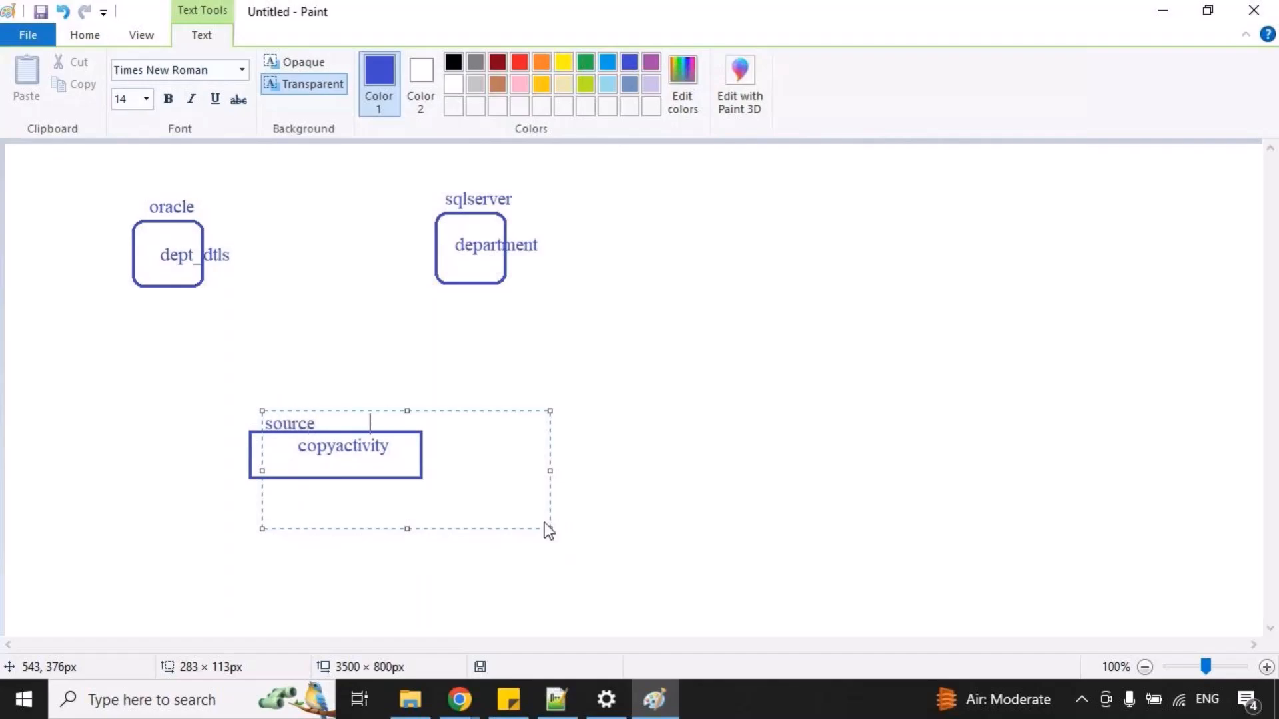
text(            sink)
click(261, 338)
Trace red lines linking source to the oracle box and sink to the sqlserver box, and undo both lines.
mouse_move(258, 423)
mouse_down()
mouse_move(183, 336)
mouse_move(176, 291)
mouse_up()
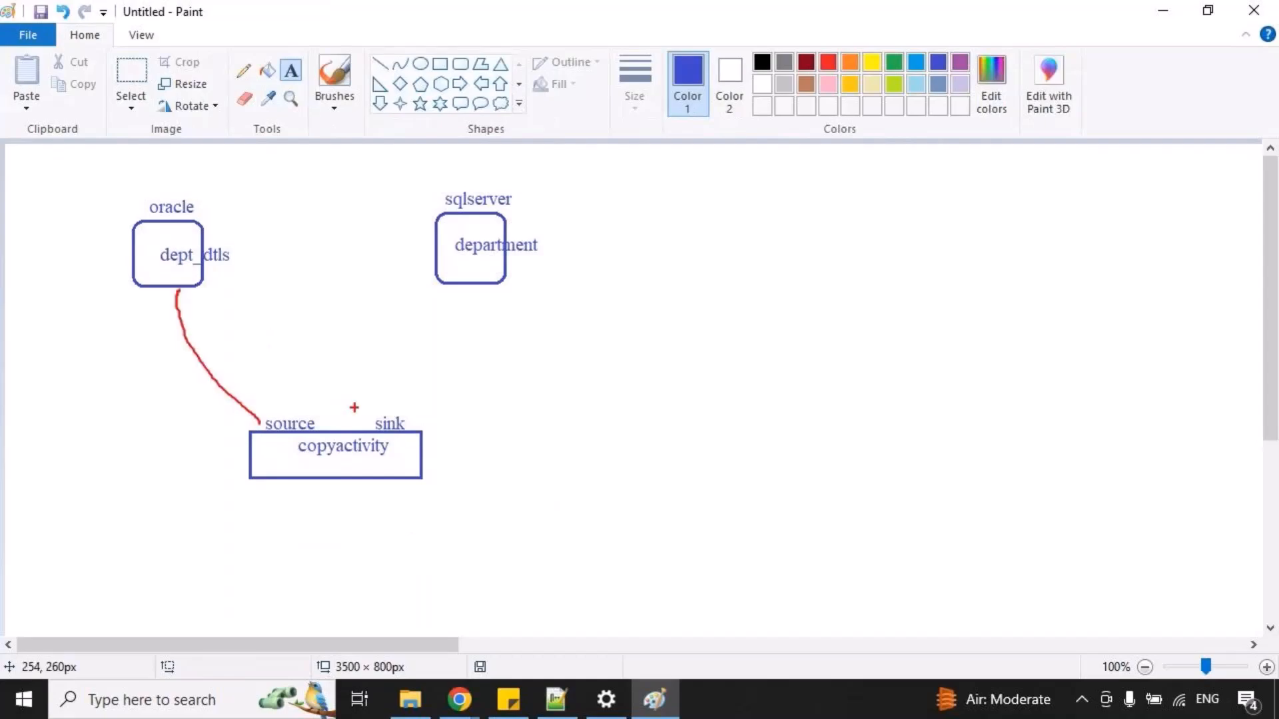
drag(391, 405, 493, 281)
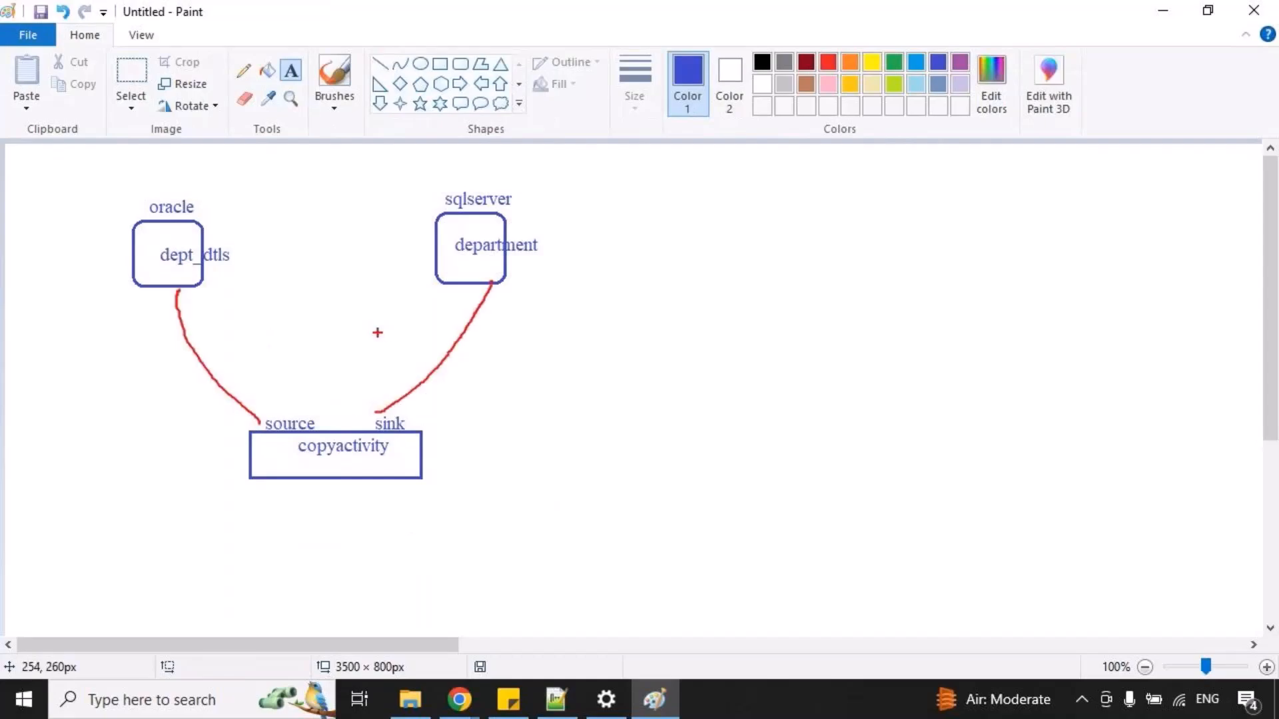
key(ctrl+z)
key(ctrl+z)
Draw a rounded rectangle of about 72 × 65 px on a blank part of the canvas and label it "sqlserver" above.
drag(414, 641, 631, 645)
click(460, 63)
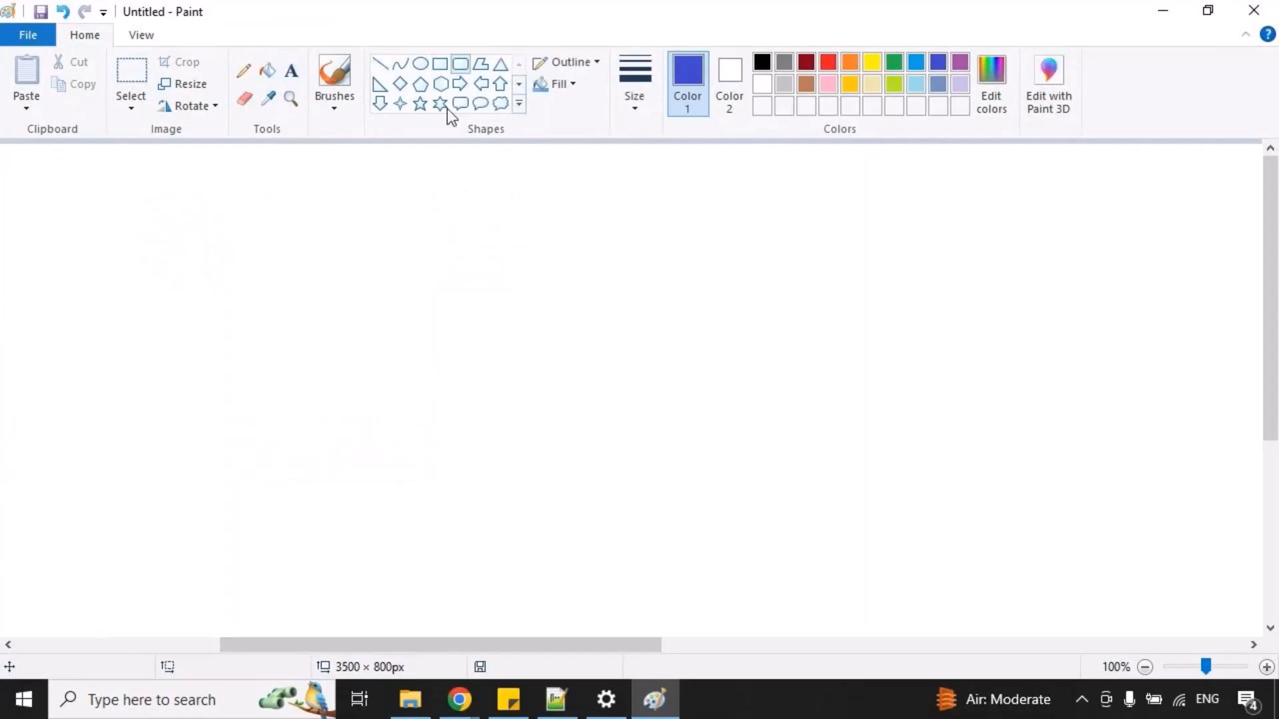
drag(260, 218, 331, 282)
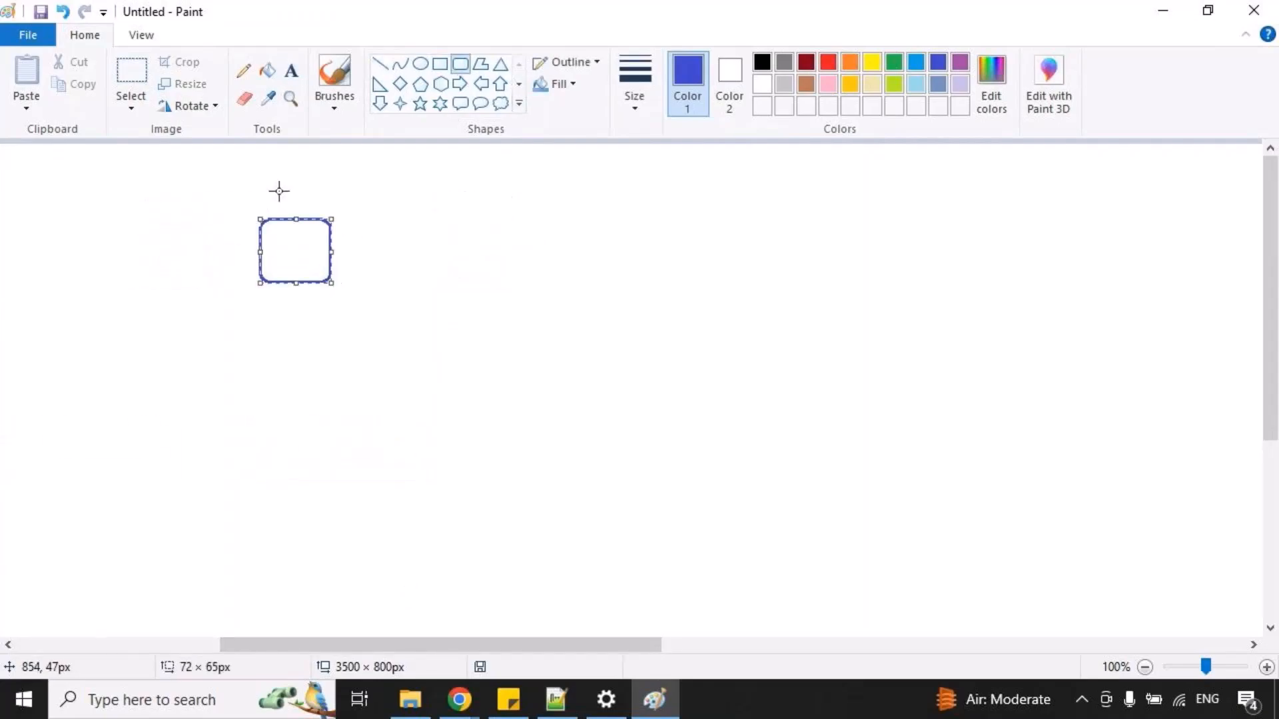
click(291, 70)
drag(267, 192, 456, 342)
text(sqls)
key(BackSpace)
key(BackSpace)
text(lserv)
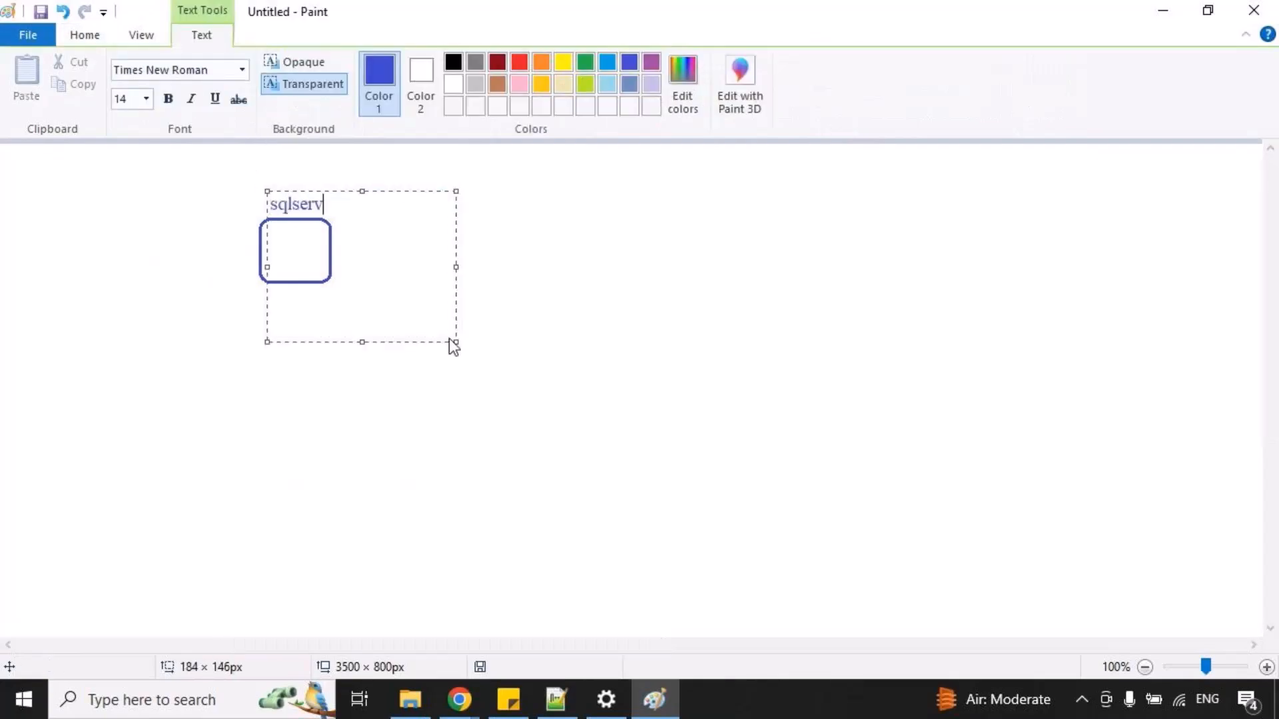
text(er)
click(260, 454)
Write "order_dtls" inside the new sqlserver box.
drag(271, 240, 460, 358)
text(orde)
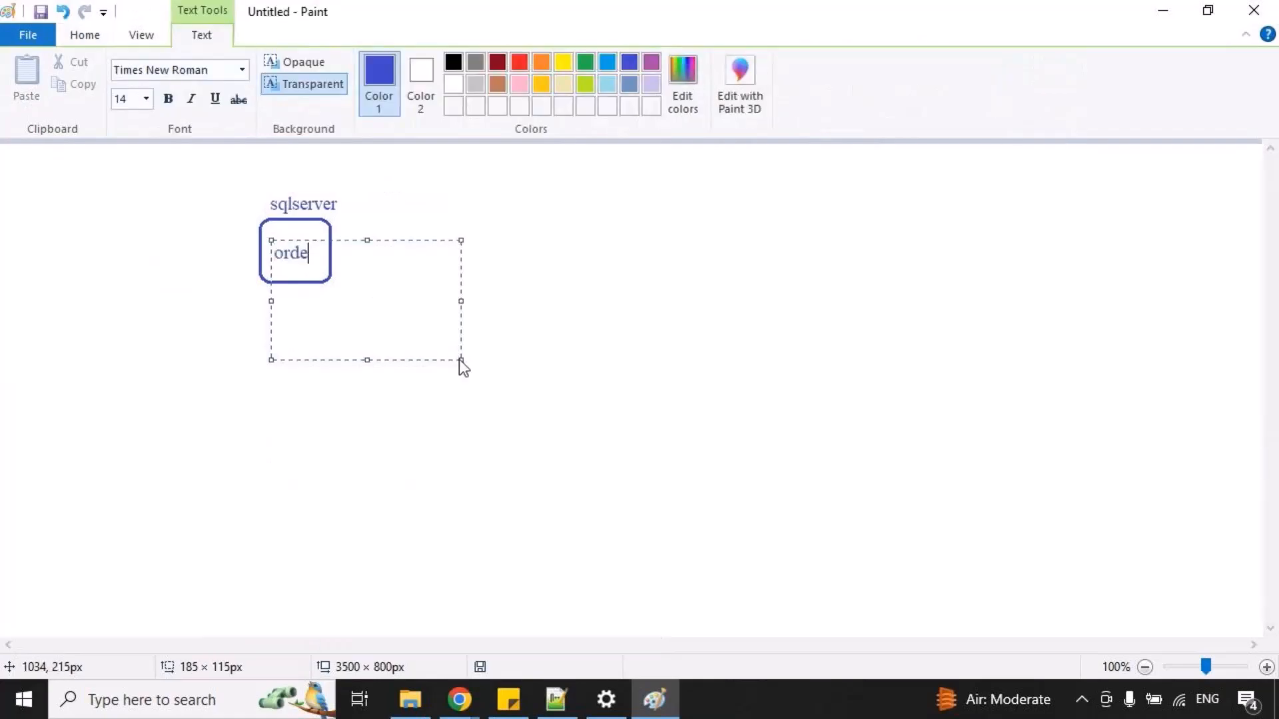
text(r_dtls)
click(471, 174)
Draw an ellipse to the right of the order_dtls box and label it "ADLS" above its edge.
click(420, 63)
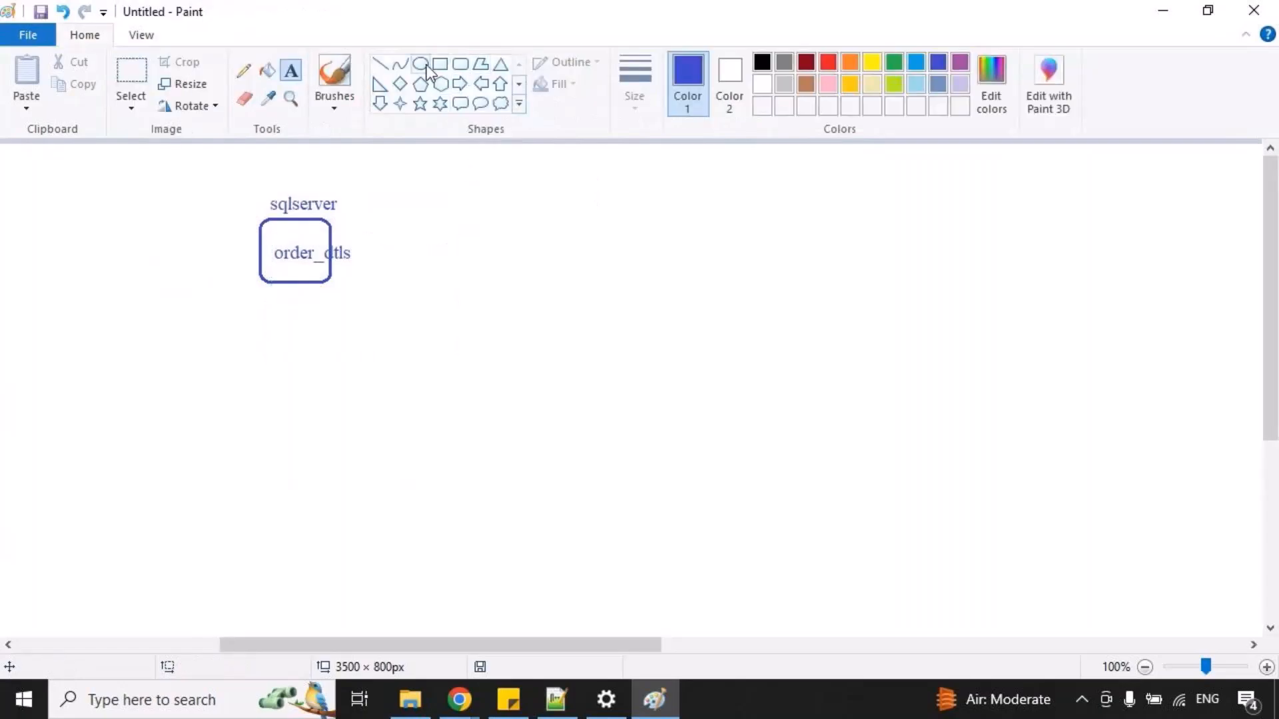
drag(584, 212, 757, 285)
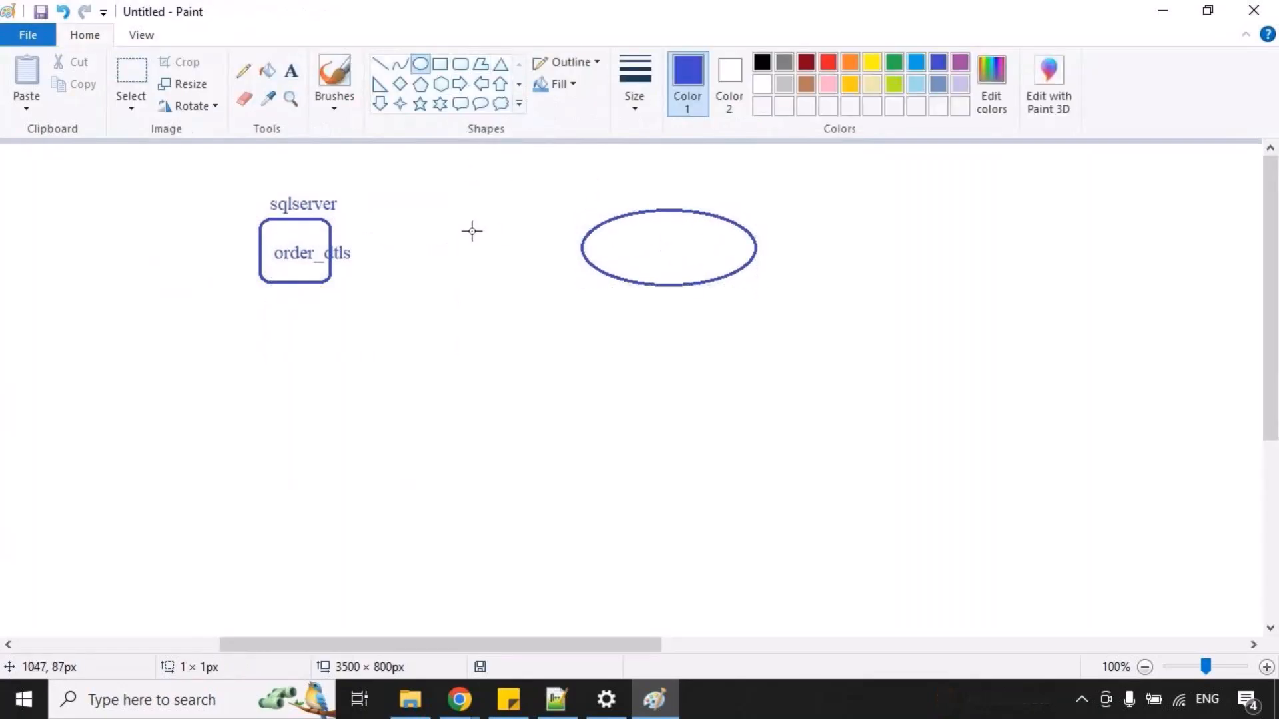
click(291, 71)
drag(616, 192, 767, 292)
text(ADLS)
click(611, 257)
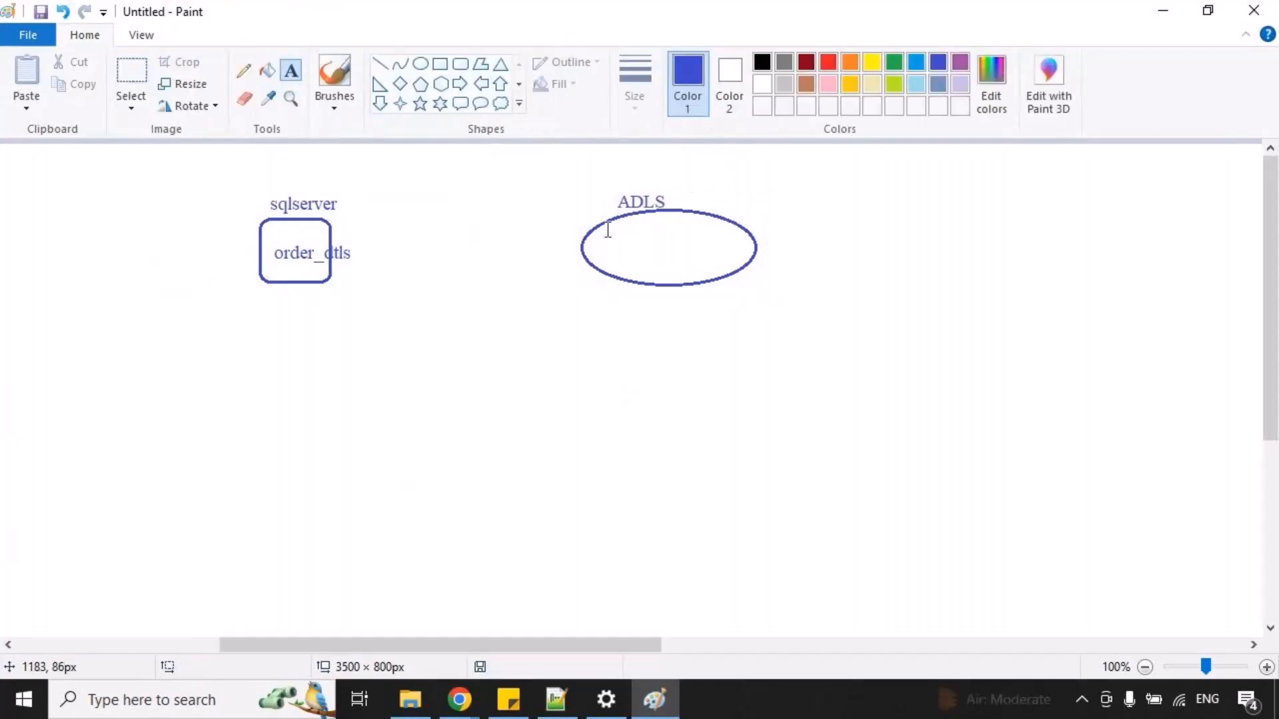
Write "srcfile/" inside the ADLS ellipse with "orders.txt" indented on the line below.
drag(606, 228, 887, 401)
text(srcfile/)
key(Return)
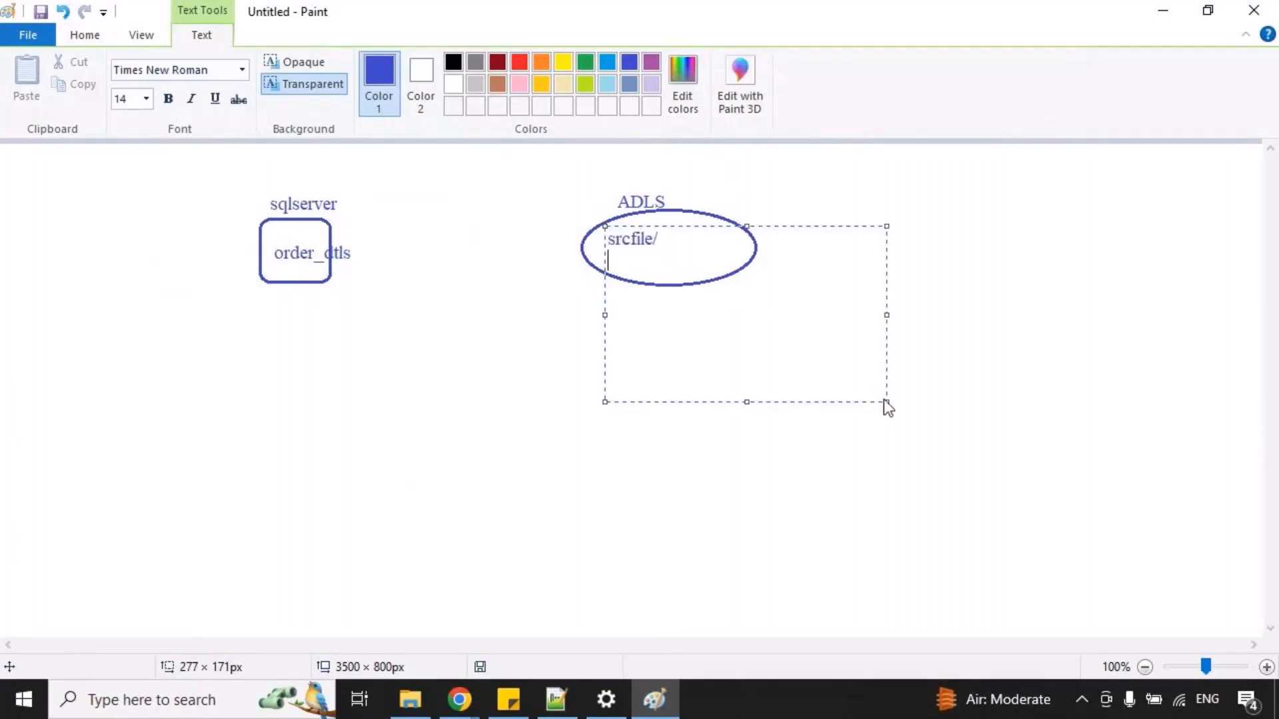
text(orders.txt)
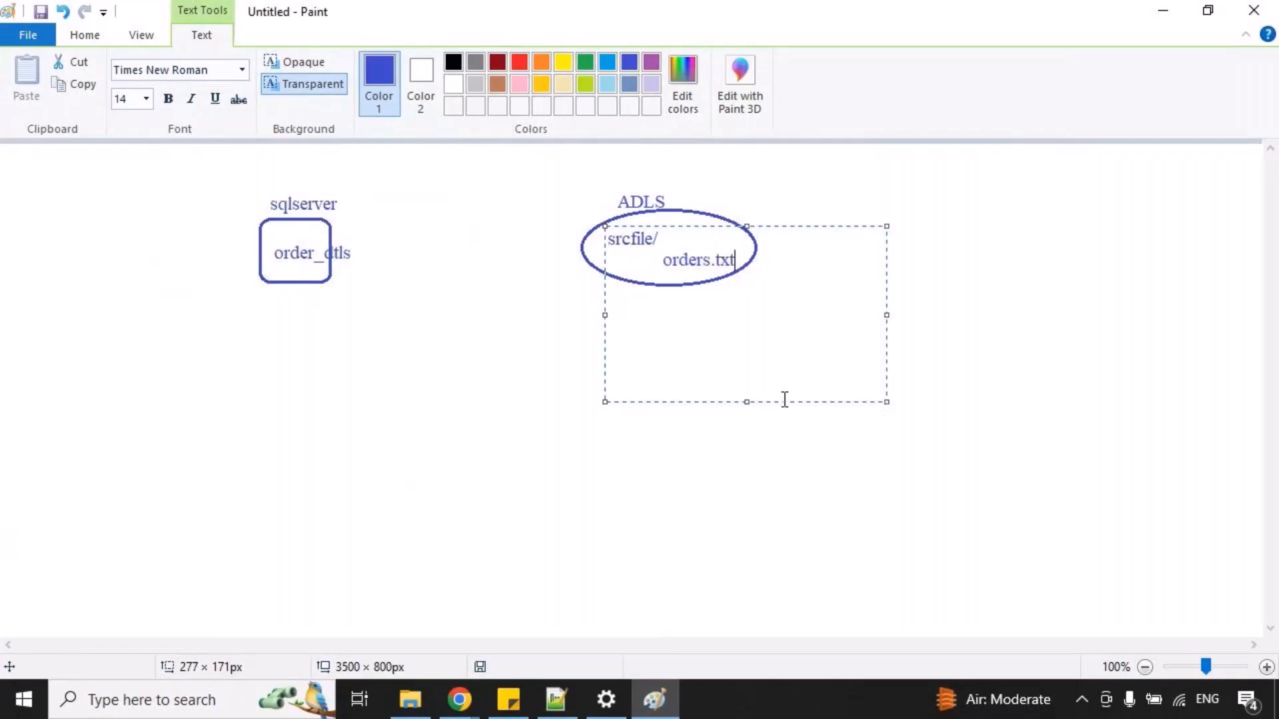
click(463, 313)
mouse_move(267, 238)
mouse_down()
mouse_move(320, 264)
mouse_move(557, 291)
mouse_move(643, 276)
mouse_up()
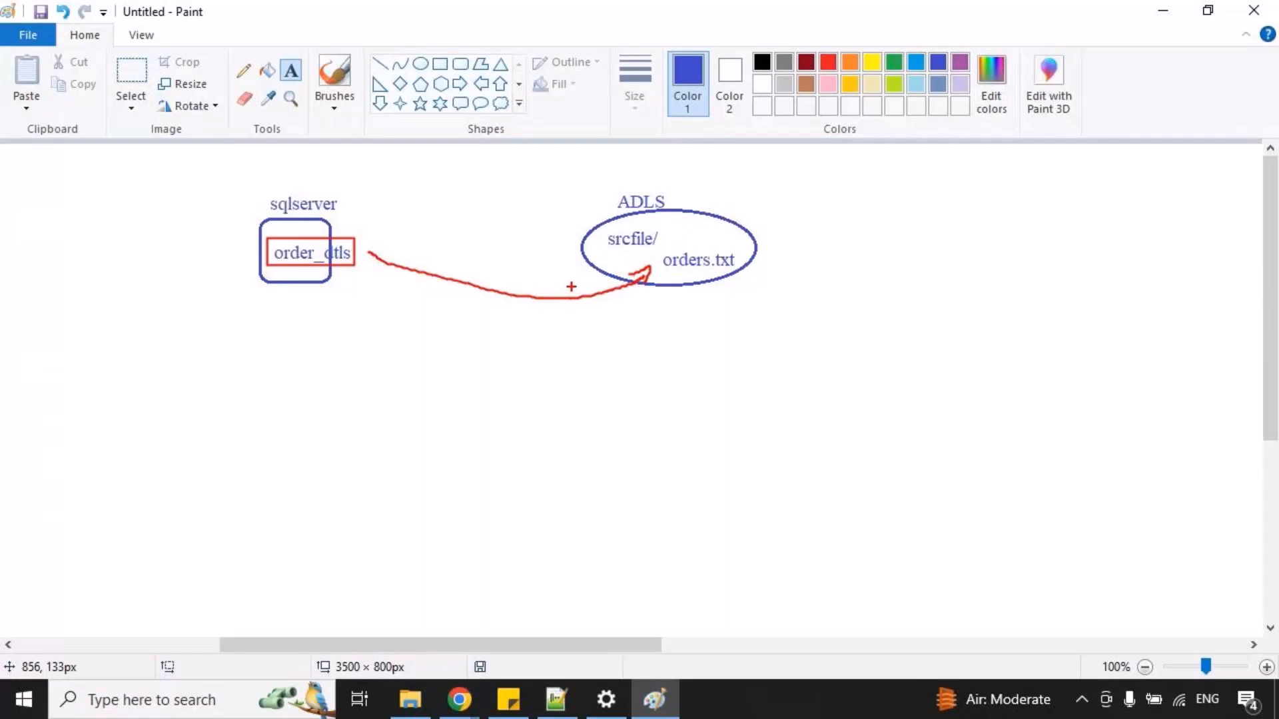
key(Escape)
Draw a rectangle of about 158 × 41 px below and between the sqlserver box and ADLS ellipse, with "copyactivity" written inside.
click(440, 63)
mouse_move(421, 431)
mouse_down()
mouse_move(522, 471)
mouse_move(578, 469)
mouse_up()
click(291, 70)
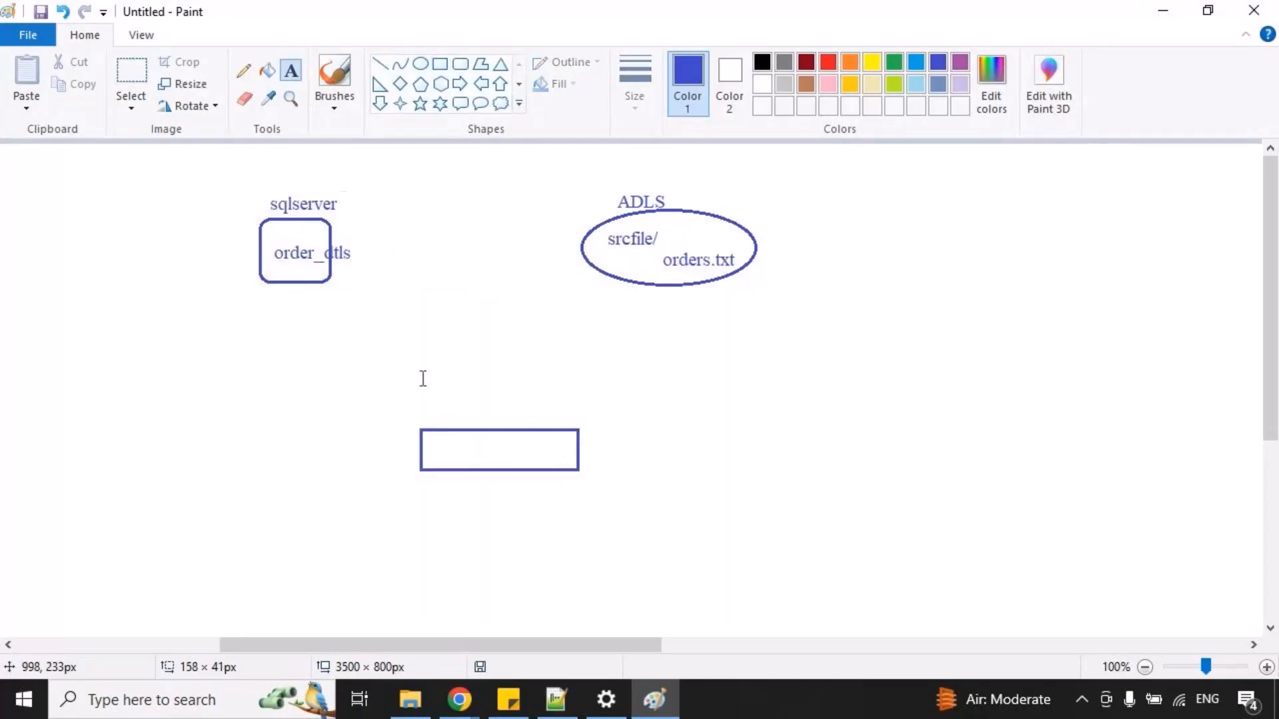
drag(466, 437, 702, 583)
text(copyactivity)
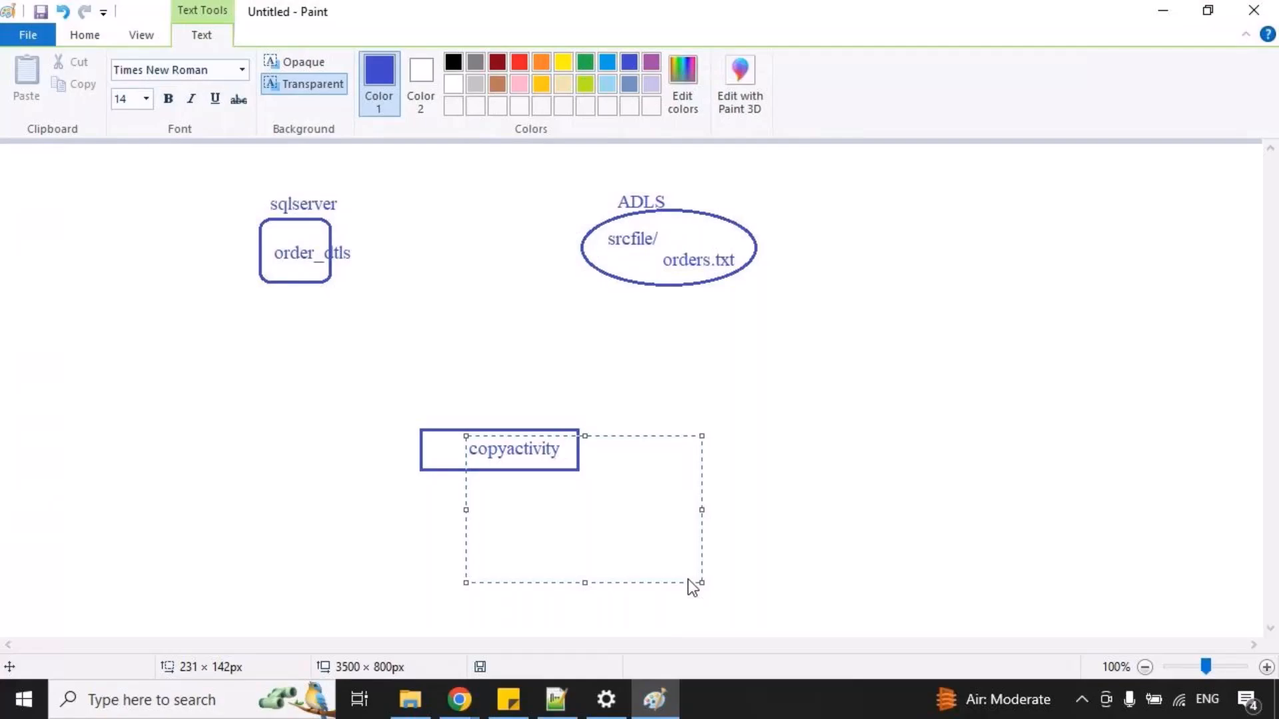
click(502, 417)
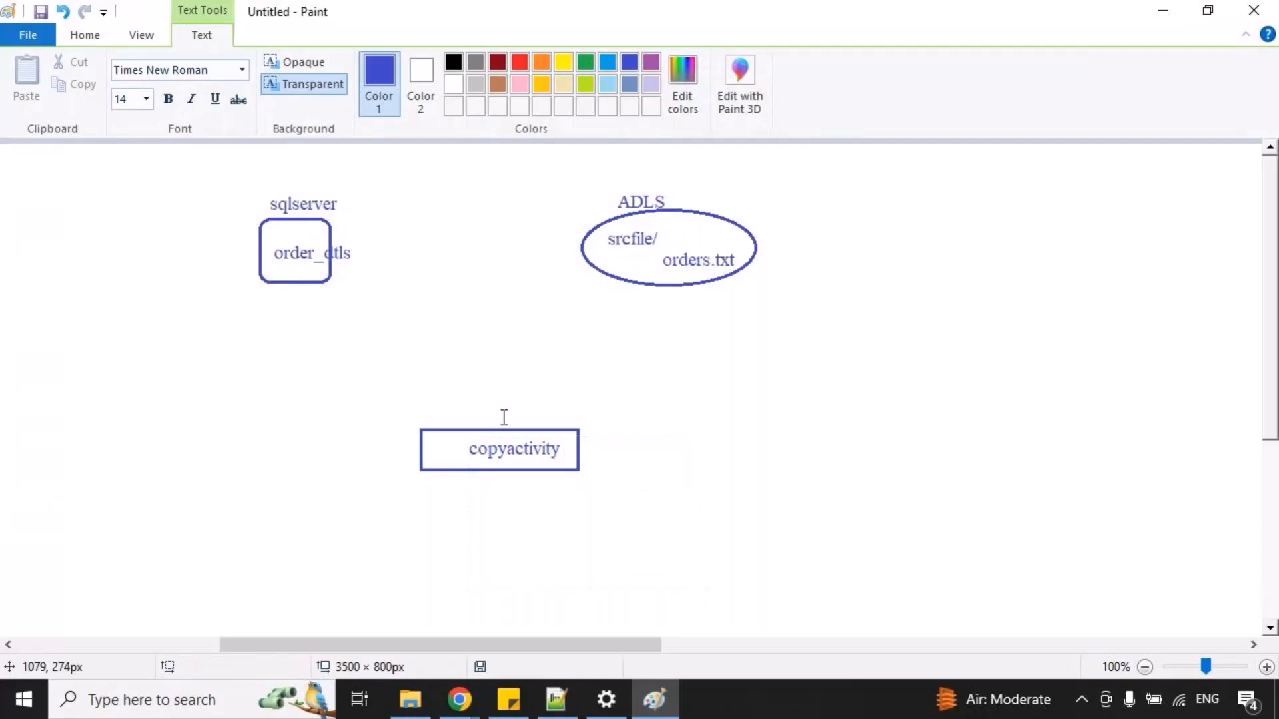
Write "source" and "sink" side by side just above the copyactivity rectangle.
drag(428, 405, 708, 480)
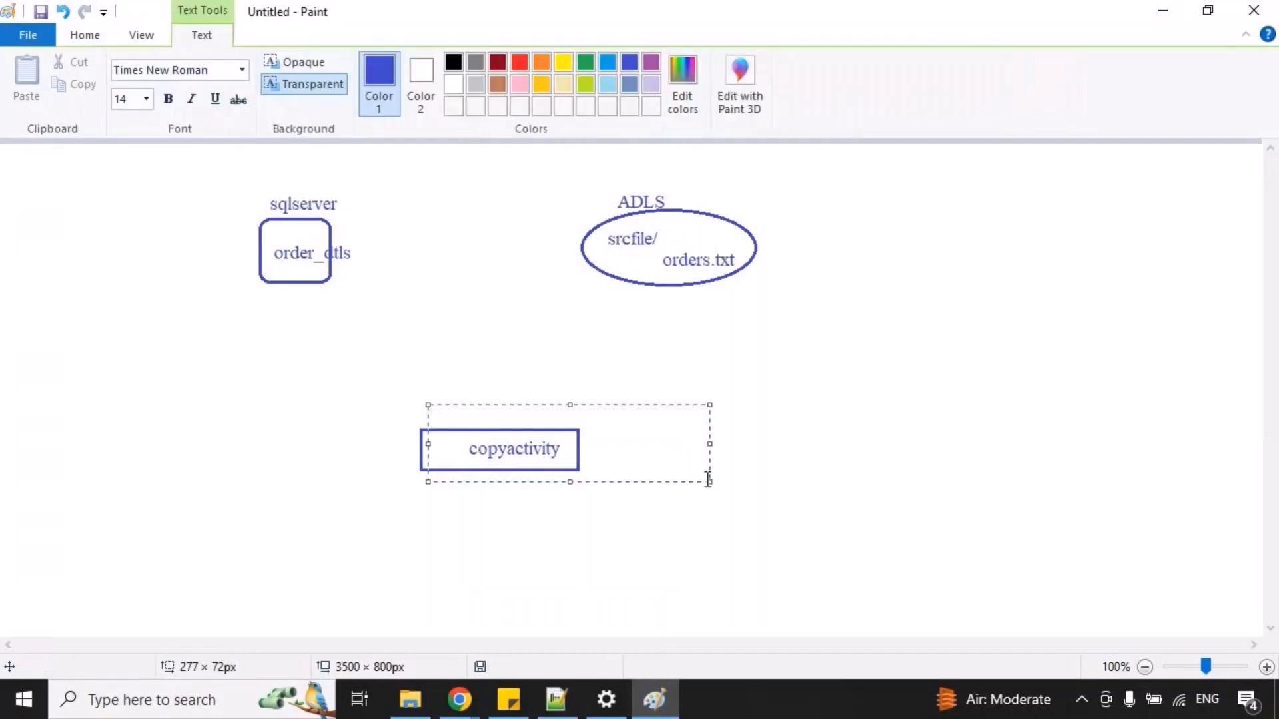
text(sourc)
text(nk)
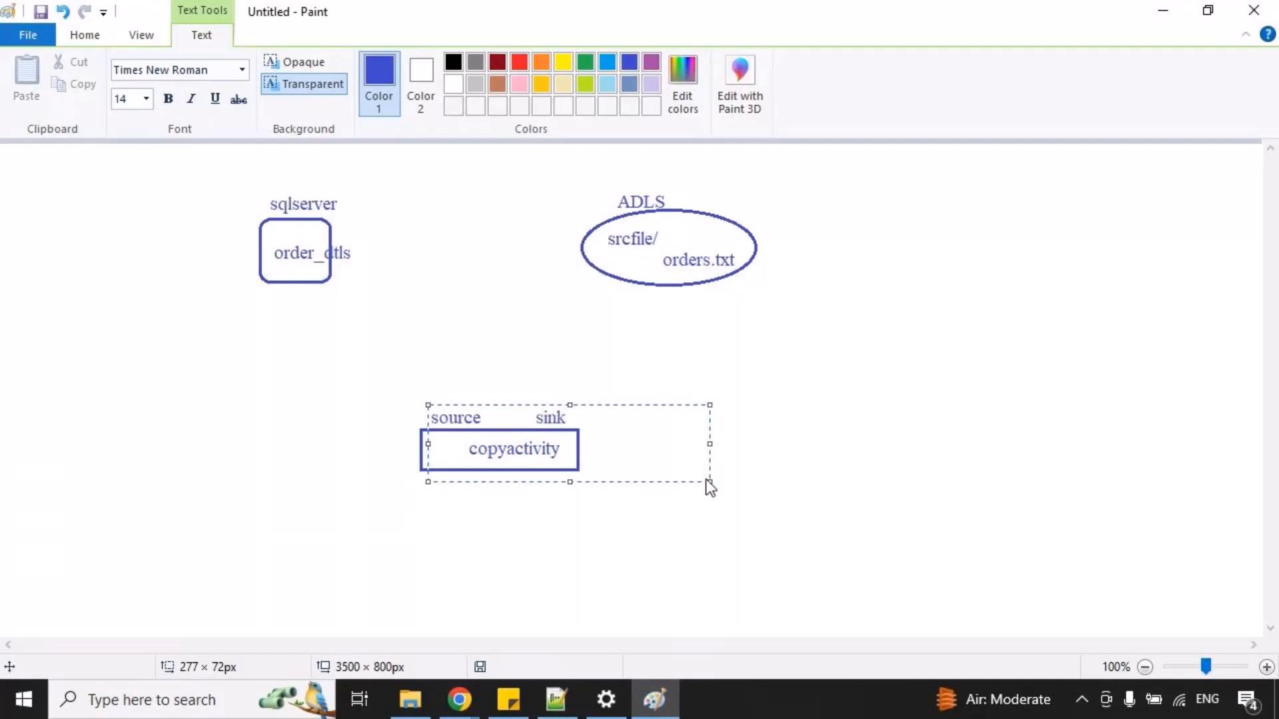
click(382, 336)
Mark temporary red lines linking source to the sqlserver box and sink to the ADLS ellipse, and clear them.
drag(421, 408, 285, 288)
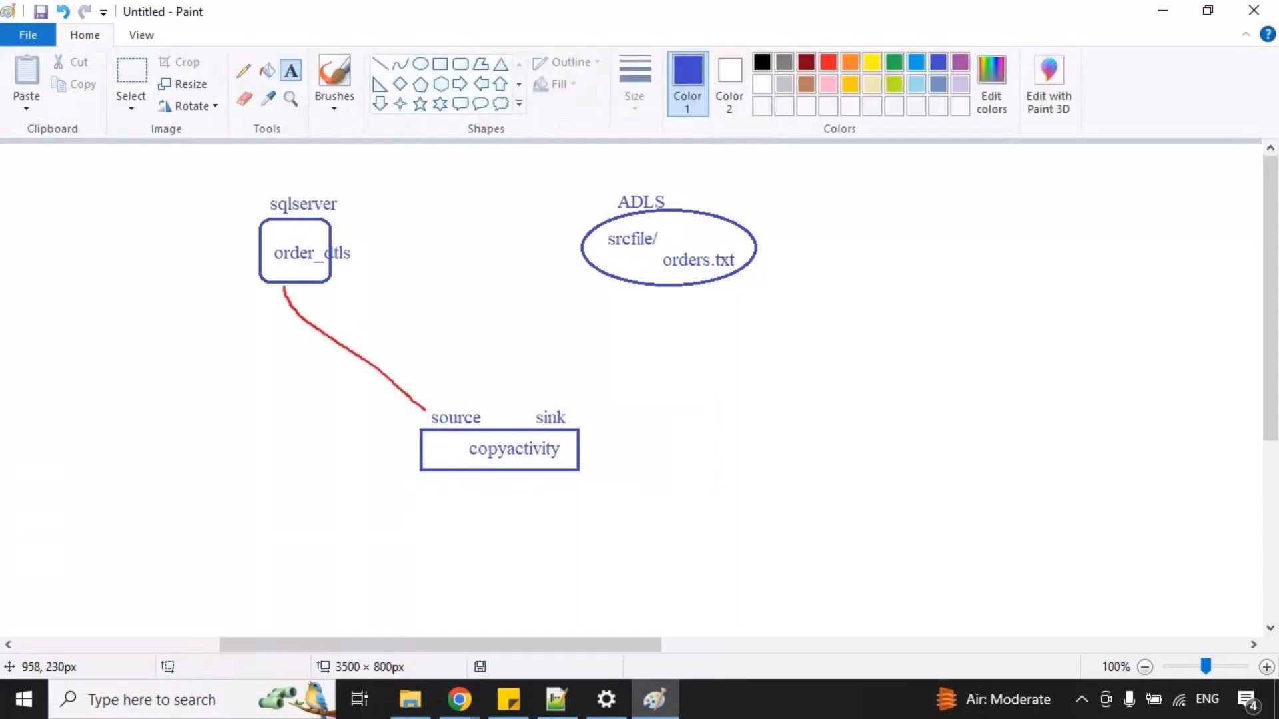
drag(572, 418, 662, 287)
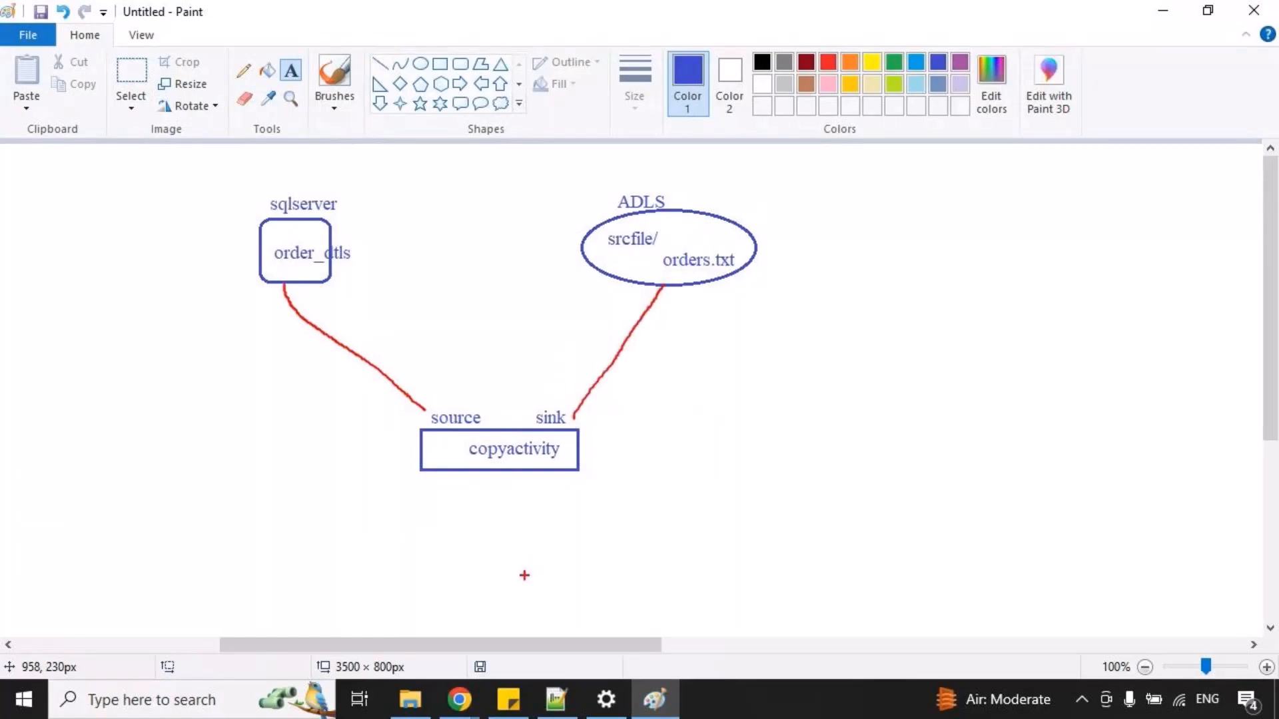
key(Escape)
Draw a wide ellipse on the blank canvas to the right of the first diagram and label it "ADLS" above its edge.
drag(478, 644, 650, 646)
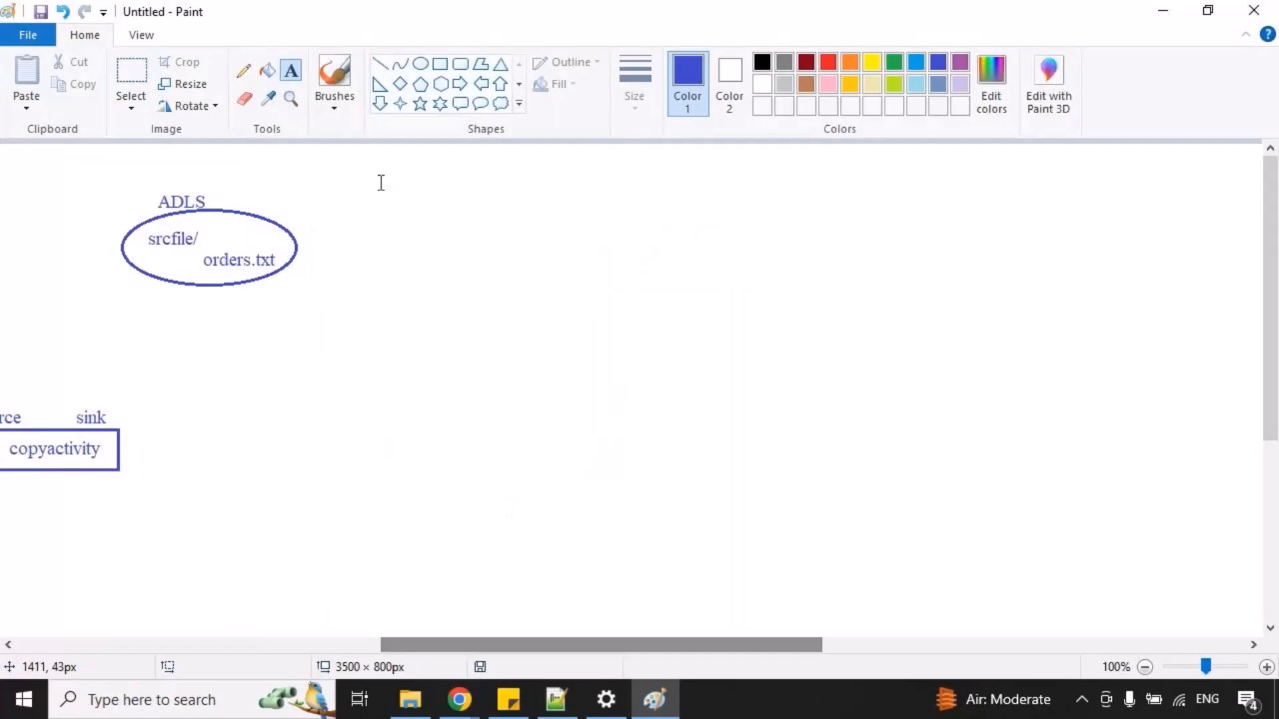
click(420, 63)
mouse_move(669, 205)
mouse_down()
mouse_move(841, 277)
mouse_move(1092, 343)
mouse_up()
drag(902, 286, 845, 286)
click(514, 223)
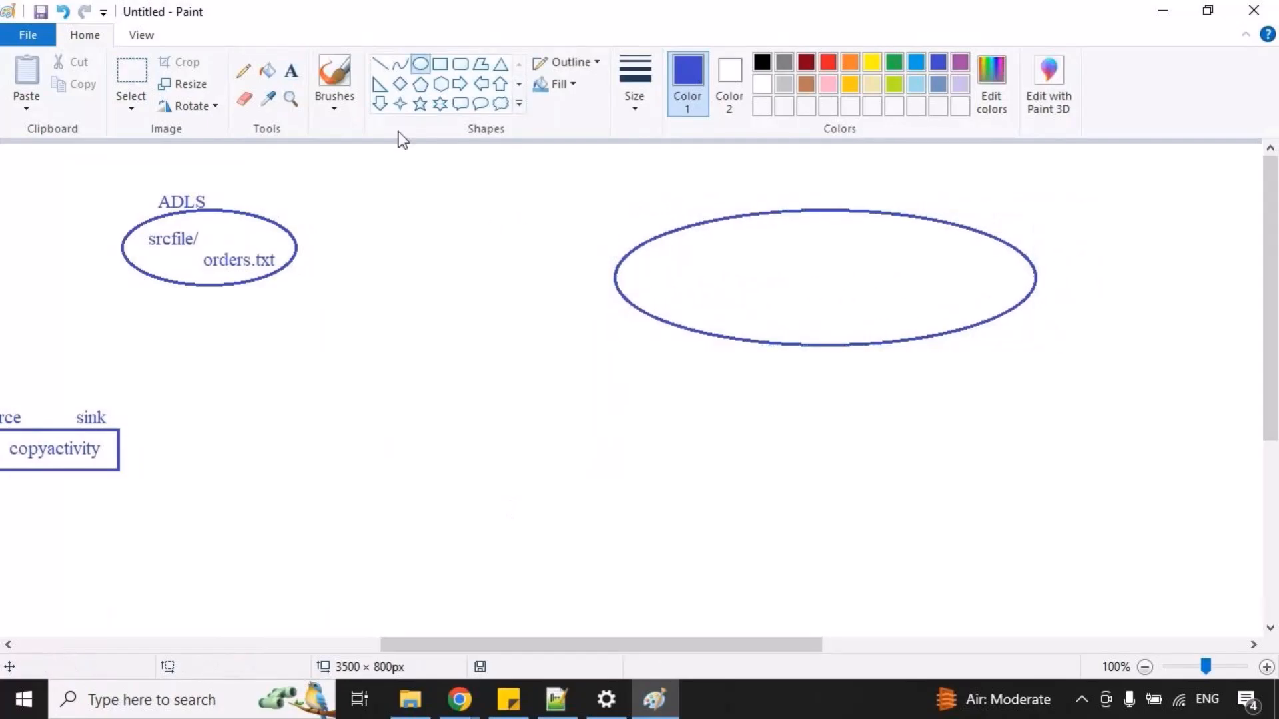
click(291, 70)
drag(665, 192, 971, 371)
text(AD)
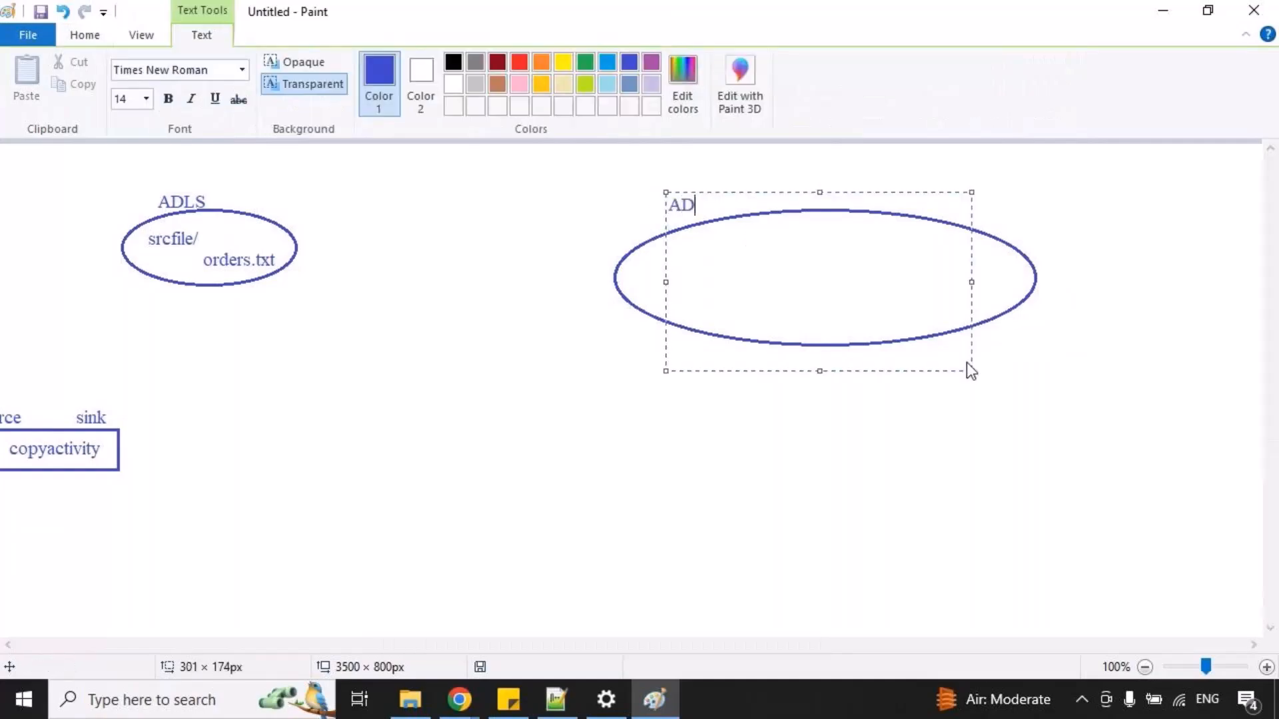
text(LS)
click(833, 459)
Write "inbound/" and "outbound/" on one line inside the wide ADLS ellipse, with "welcome.txt" indented below inbound/.
drag(655, 244, 1099, 371)
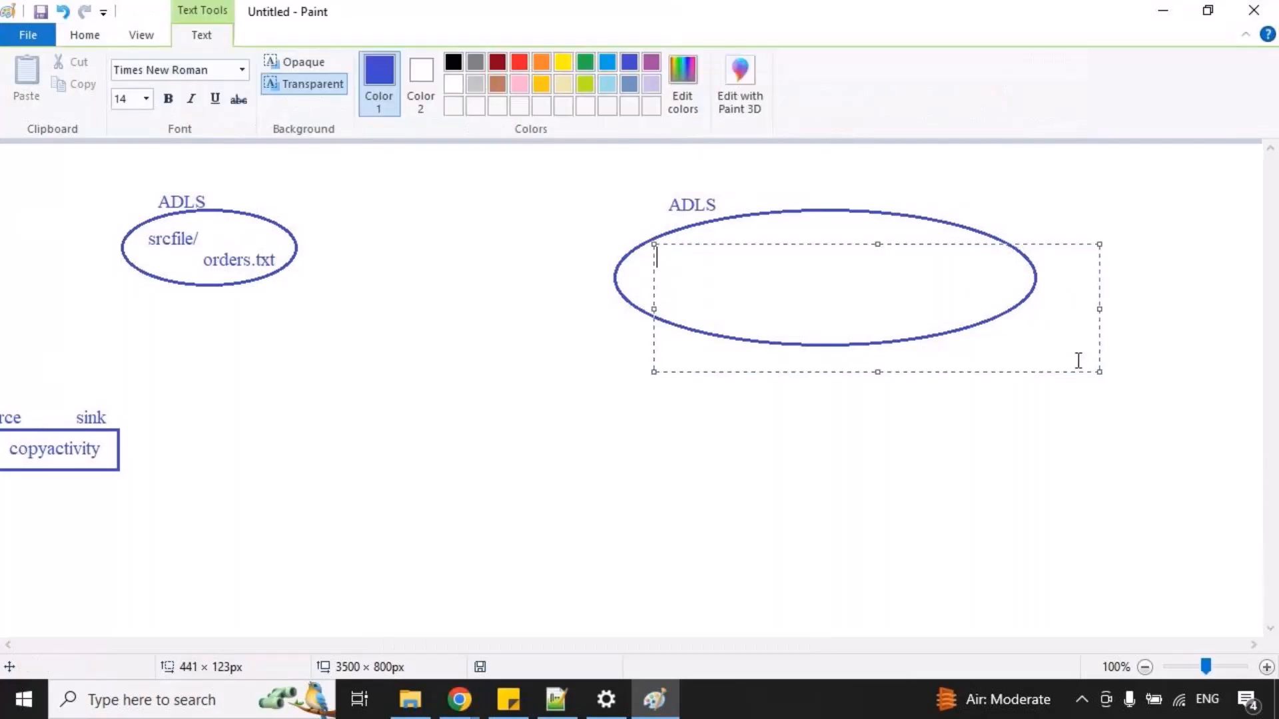
text(inbound/)
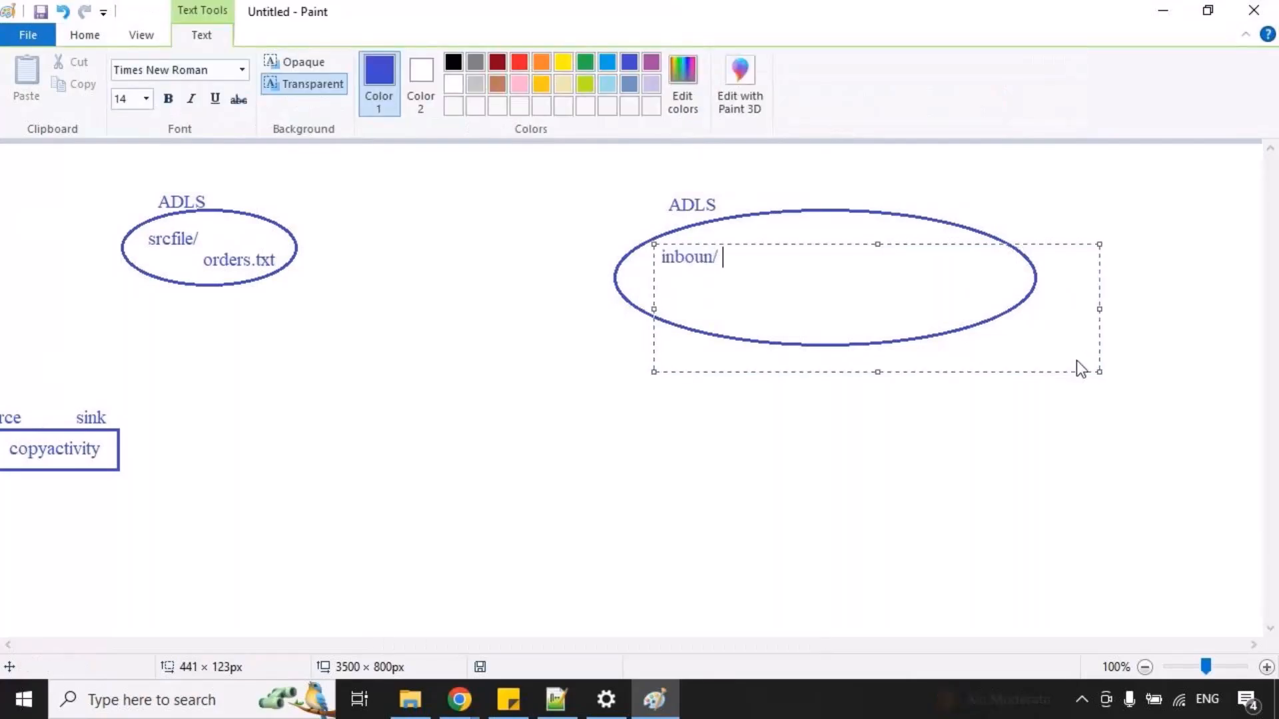
text(                                 outbound/)
key(Return)
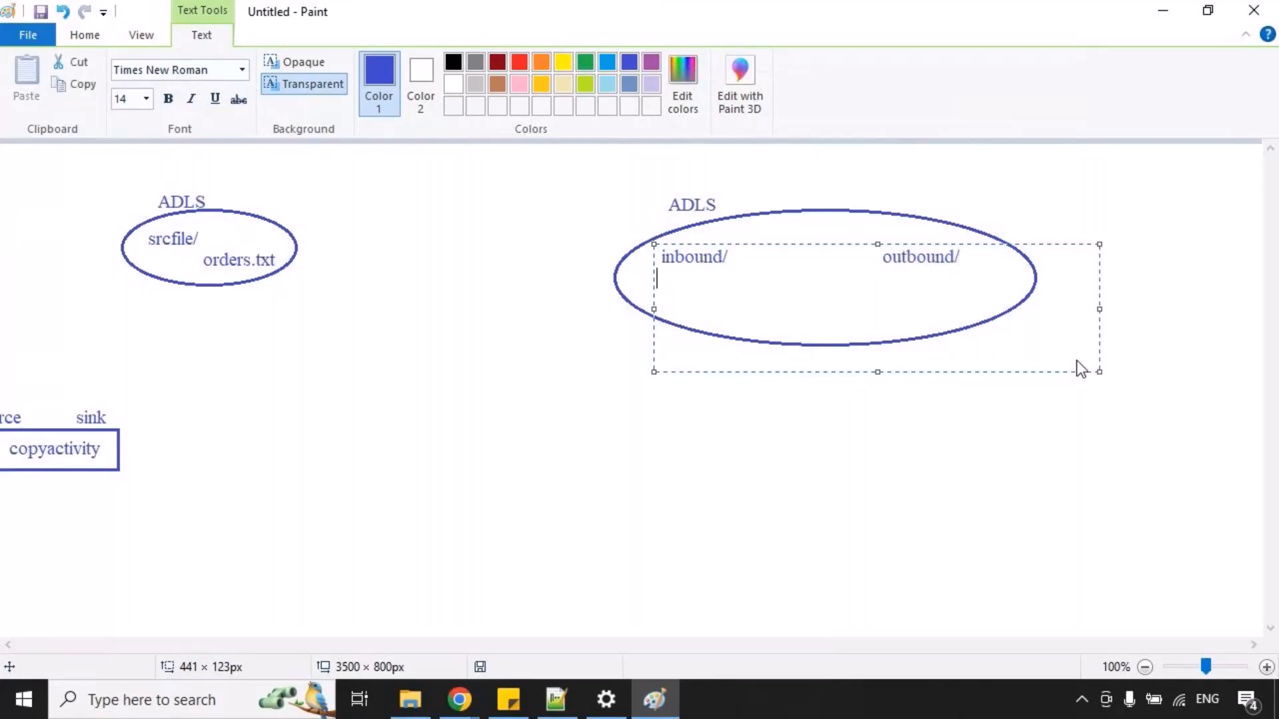
text(welc)
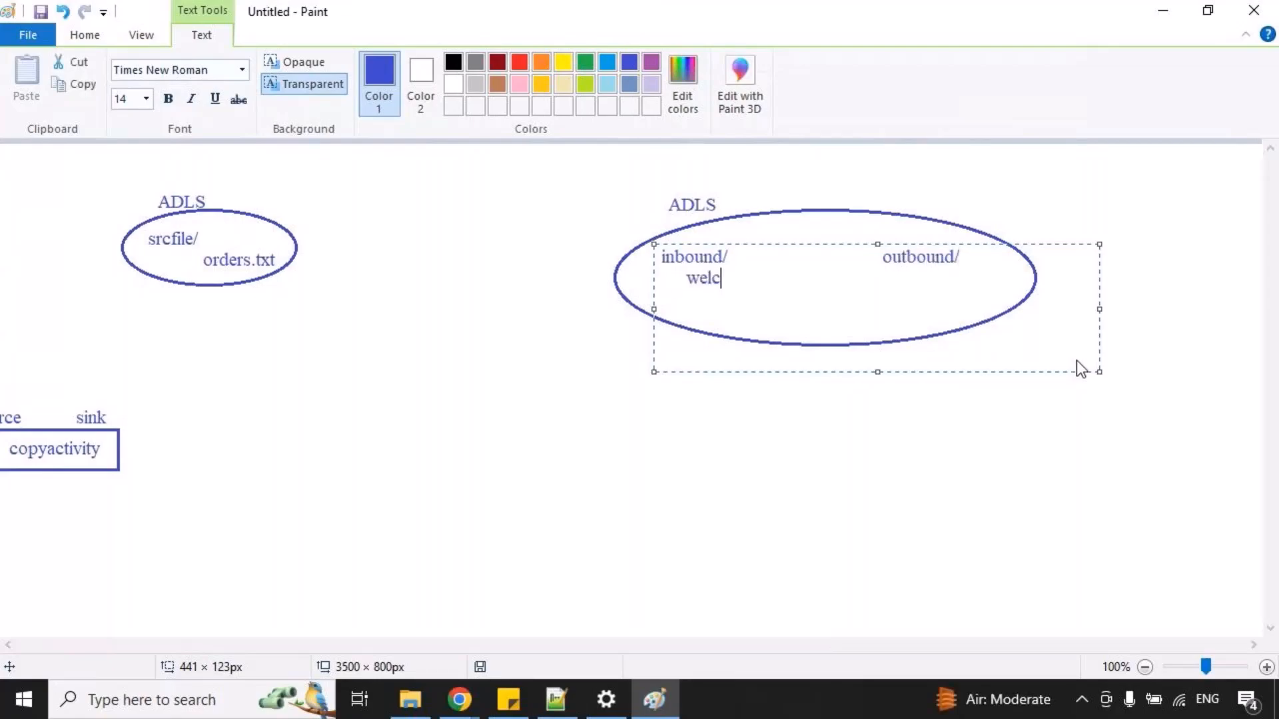
text(ome.txt)
click(890, 450)
Mark a temporary red frame around welcome.txt with an arrow to outbound/, redo the marking once, and clear it.
mouse_move(680, 265)
mouse_down()
mouse_move(913, 314)
mouse_move(976, 285)
mouse_up()
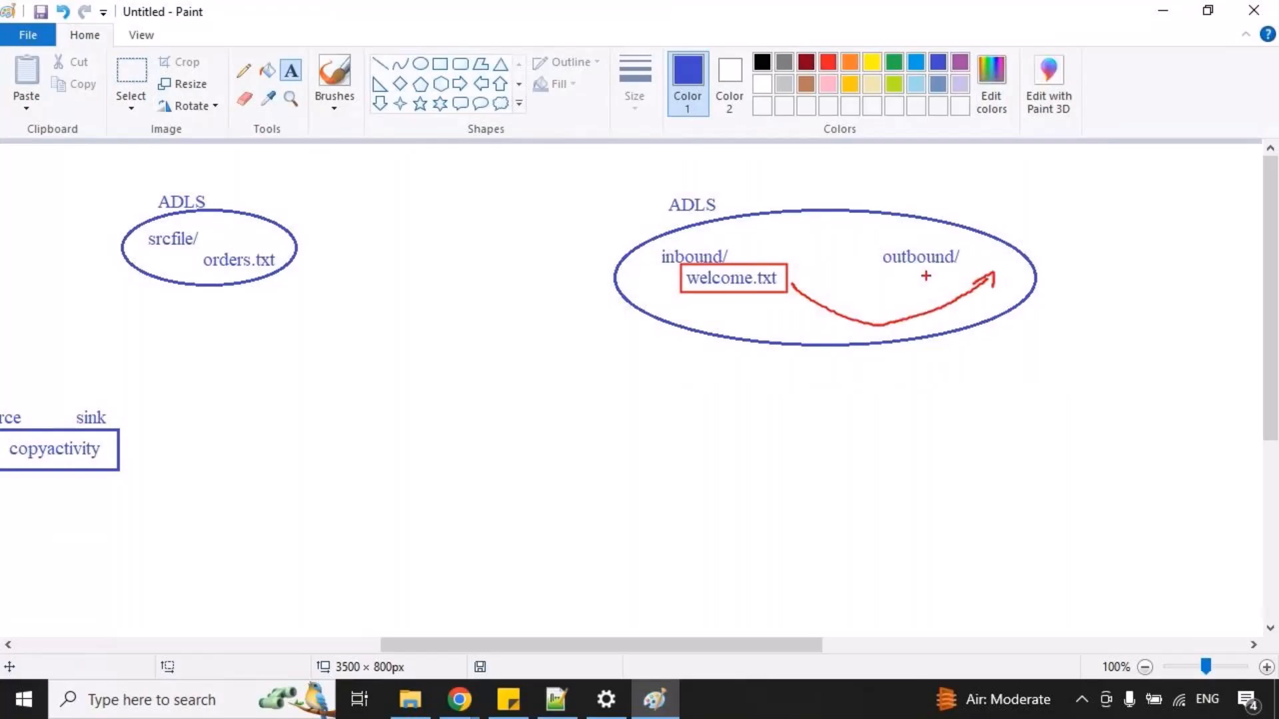
key(Escape)
key(ctrl+2)
mouse_move(675, 265)
mouse_down()
mouse_move(778, 288)
mouse_move(947, 281)
mouse_up()
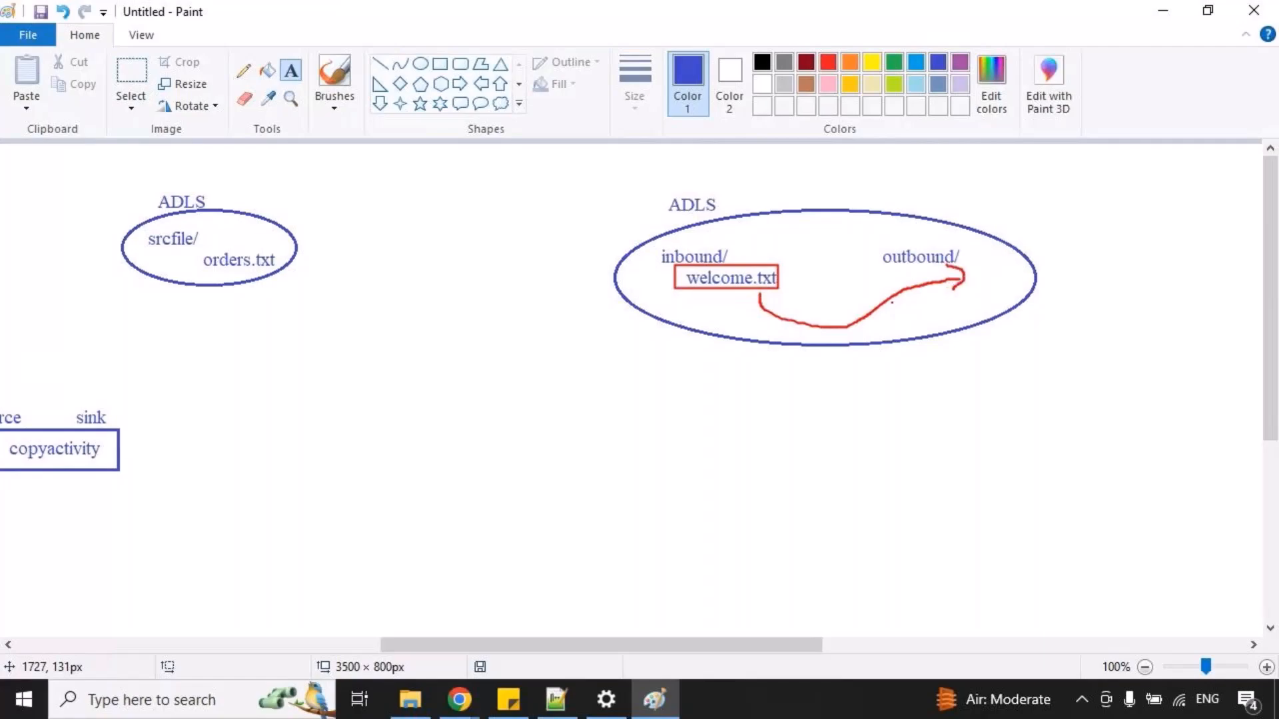
key(Escape)
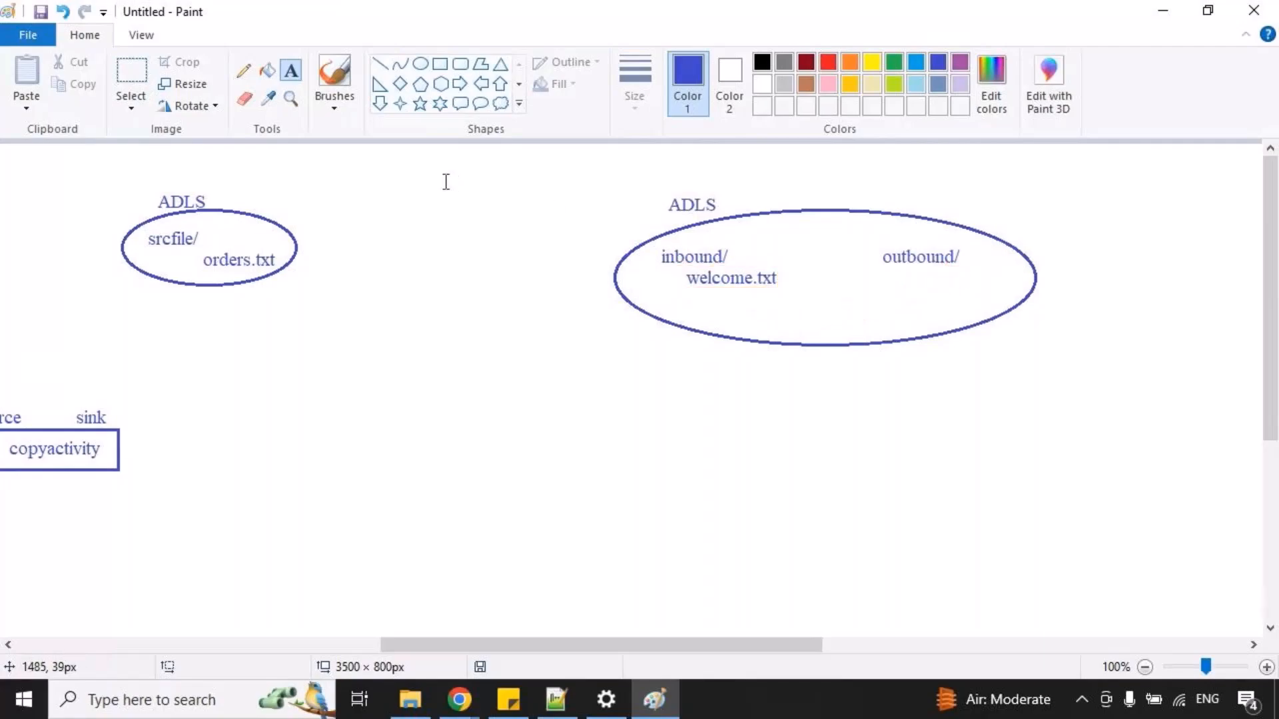
Draw a rectangle of about 190 × 45 px below the wide ADLS ellipse and write "copyactivity" inside it.
click(440, 63)
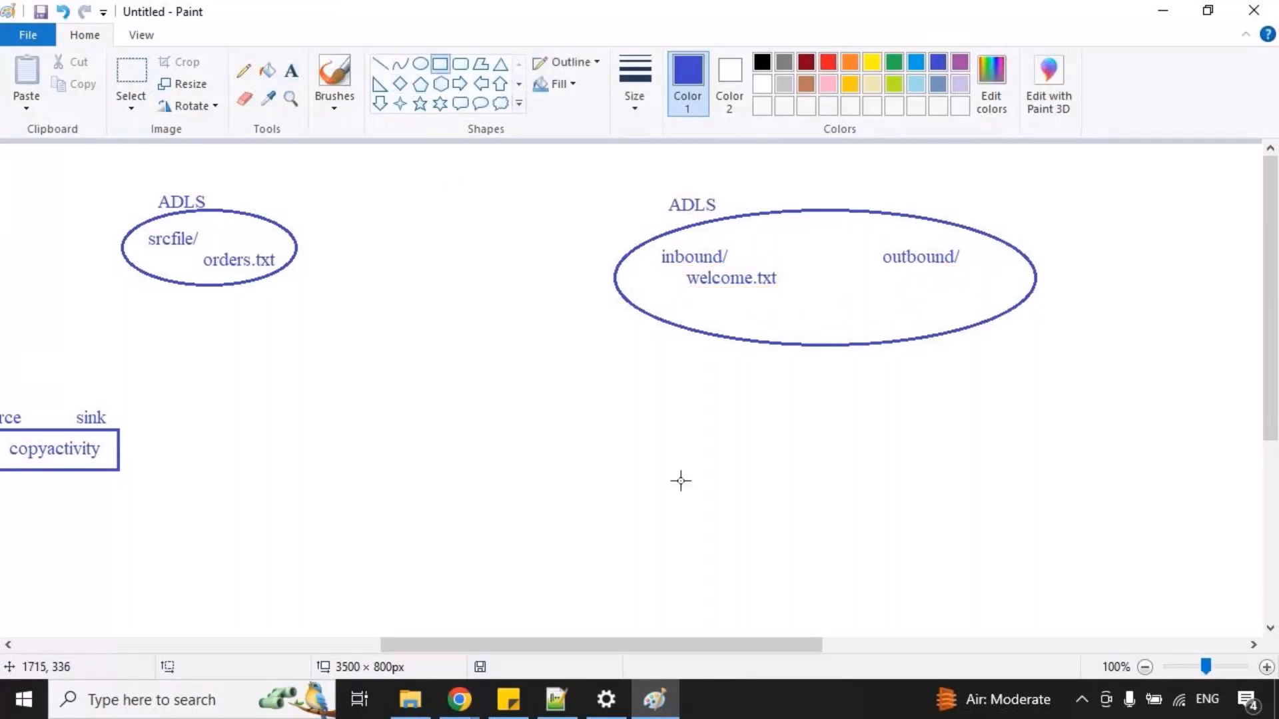
drag(727, 463, 917, 508)
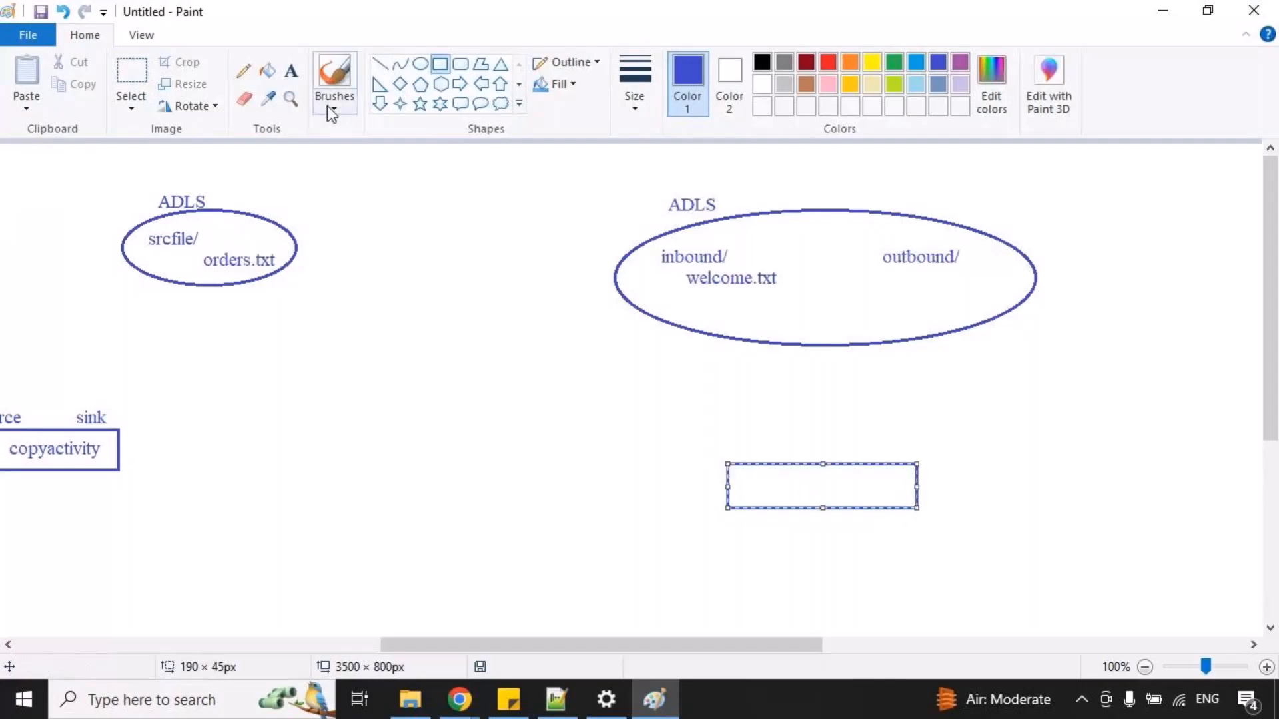
click(293, 71)
drag(776, 480, 1008, 577)
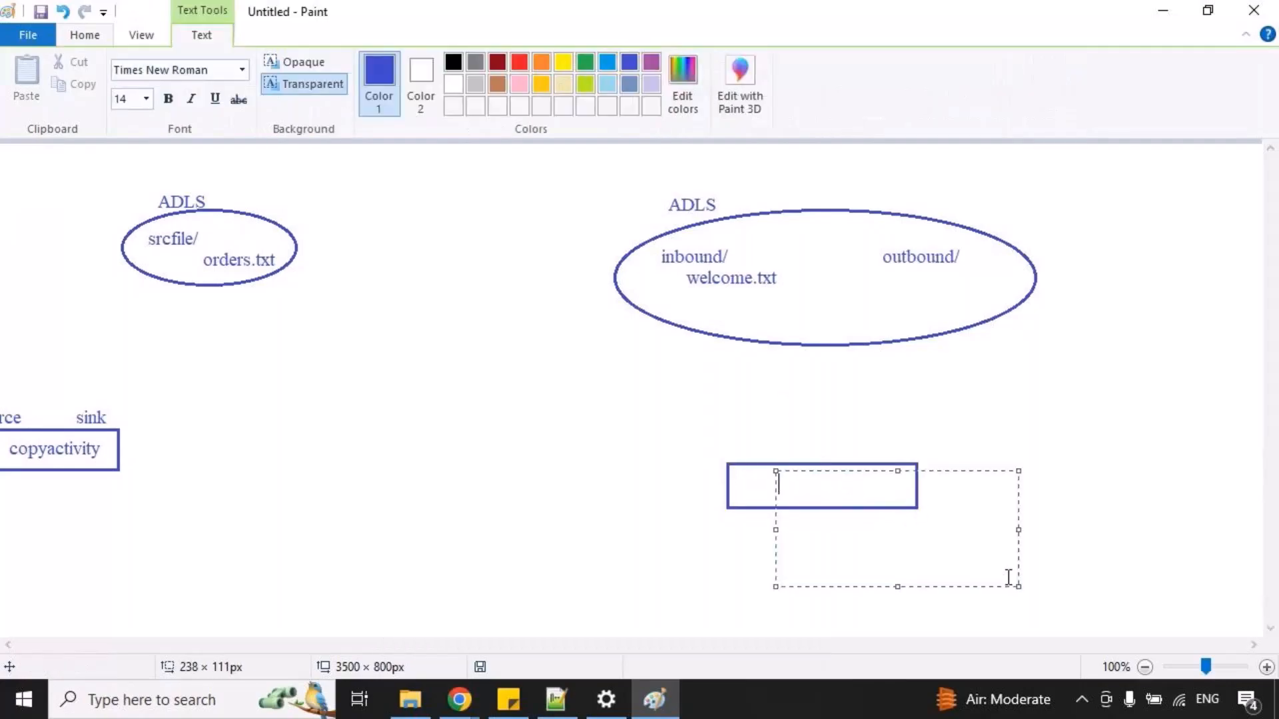
text(copyactivity)
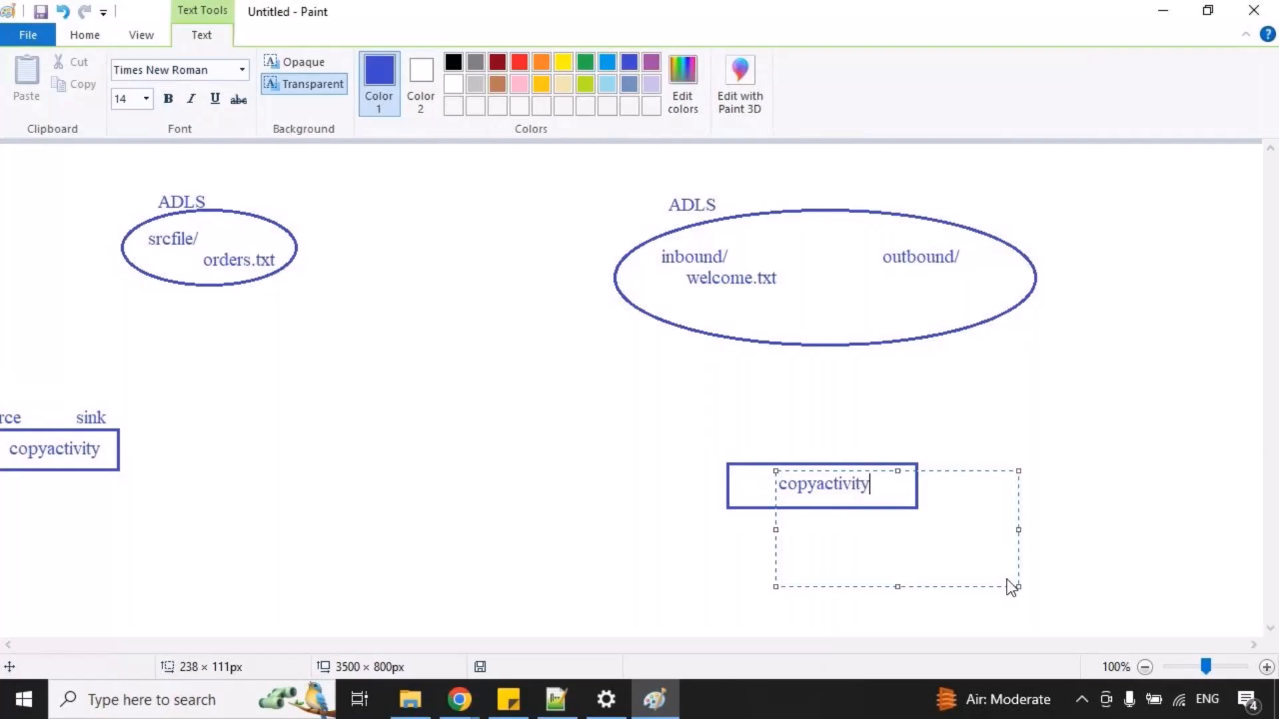
Write "source" and "sink" above the copyactivity rectangle of the inbound/outbound diagram.
drag(730, 441, 1036, 577)
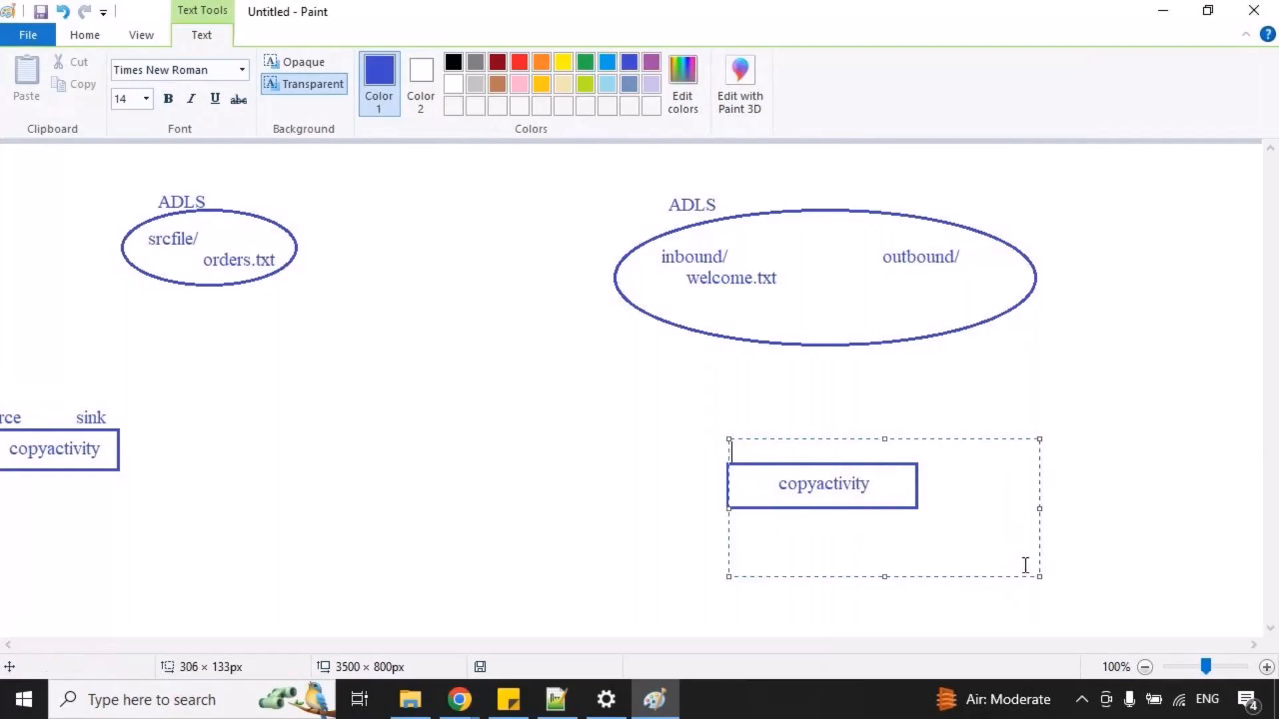
text(source                   sin)
click(910, 373)
Mark temporary red lines linking source to welcome.txt and sink to outbound/, and clear them.
key(ctrl+2)
drag(752, 443, 730, 309)
drag(892, 430, 951, 272)
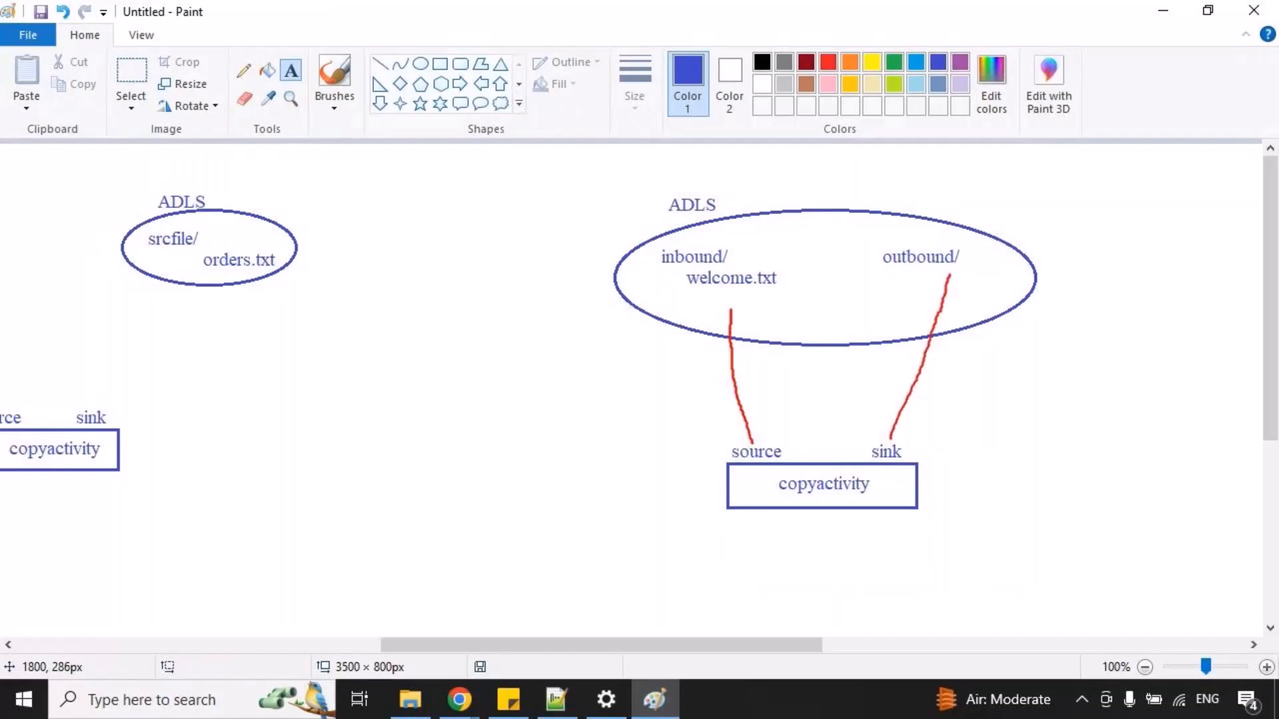
key(Escape)
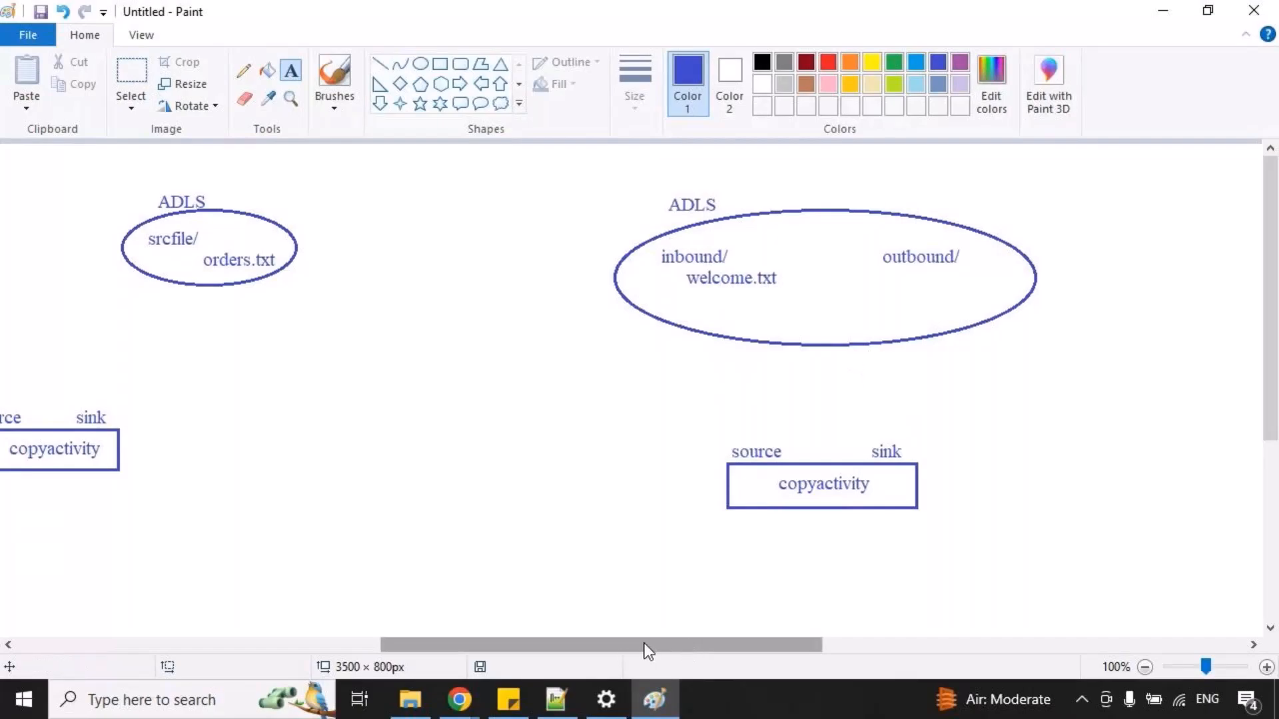
Write "1. create linked service" in a text area of about 380 × 252 px on the blank canvas beside the inbound/outbound diagram.
drag(570, 645, 789, 665)
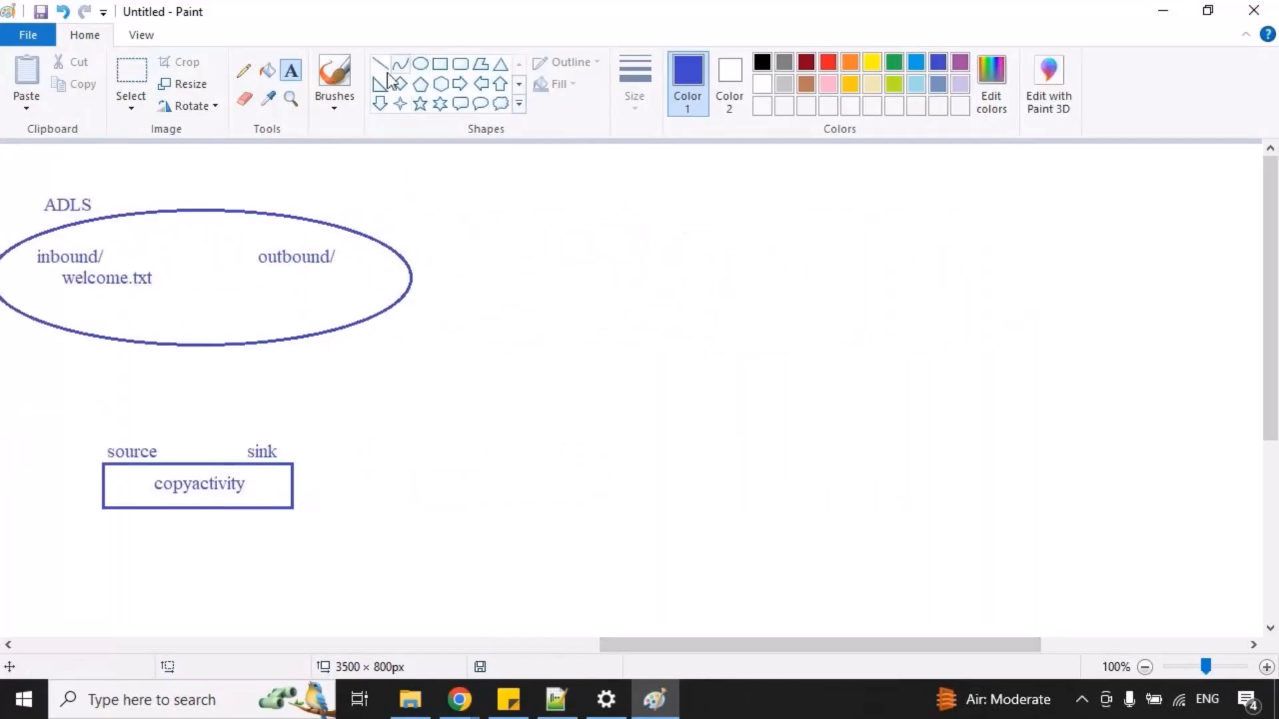
drag(643, 355, 1022, 606)
text(1. create likn)
key(BackSpace)
key(BackSpace)
text(n)
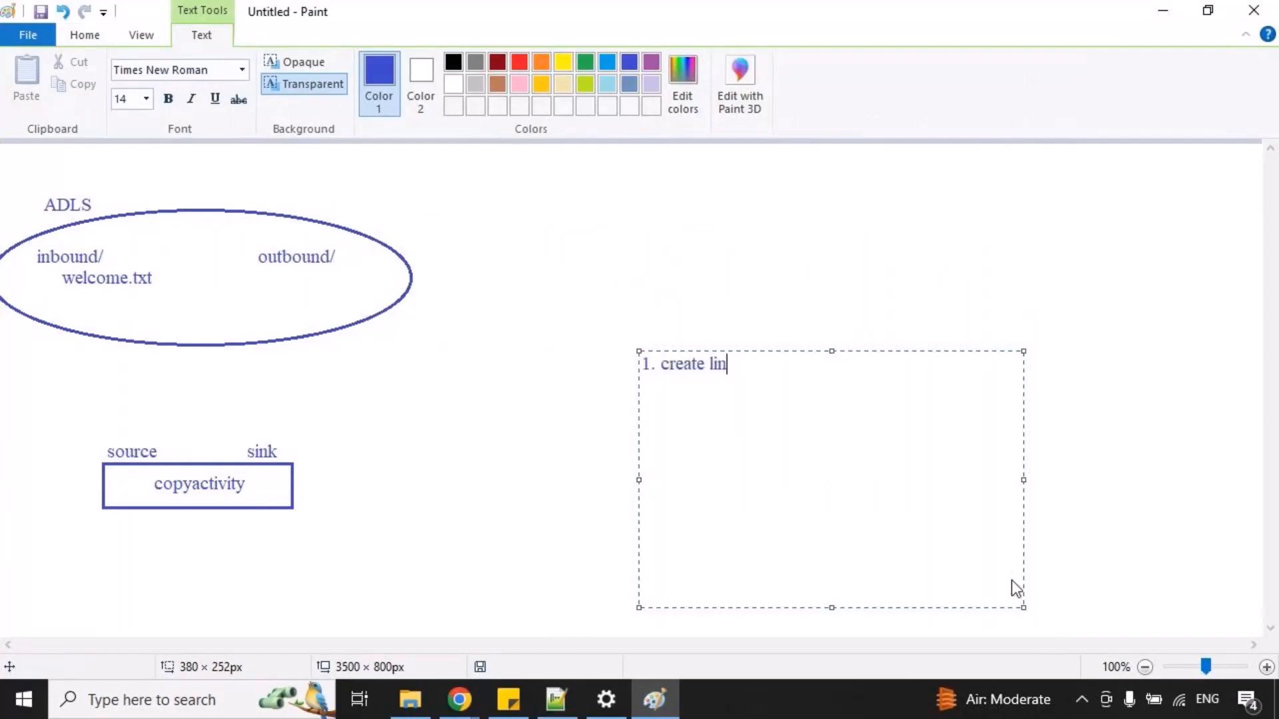
text(ked service)
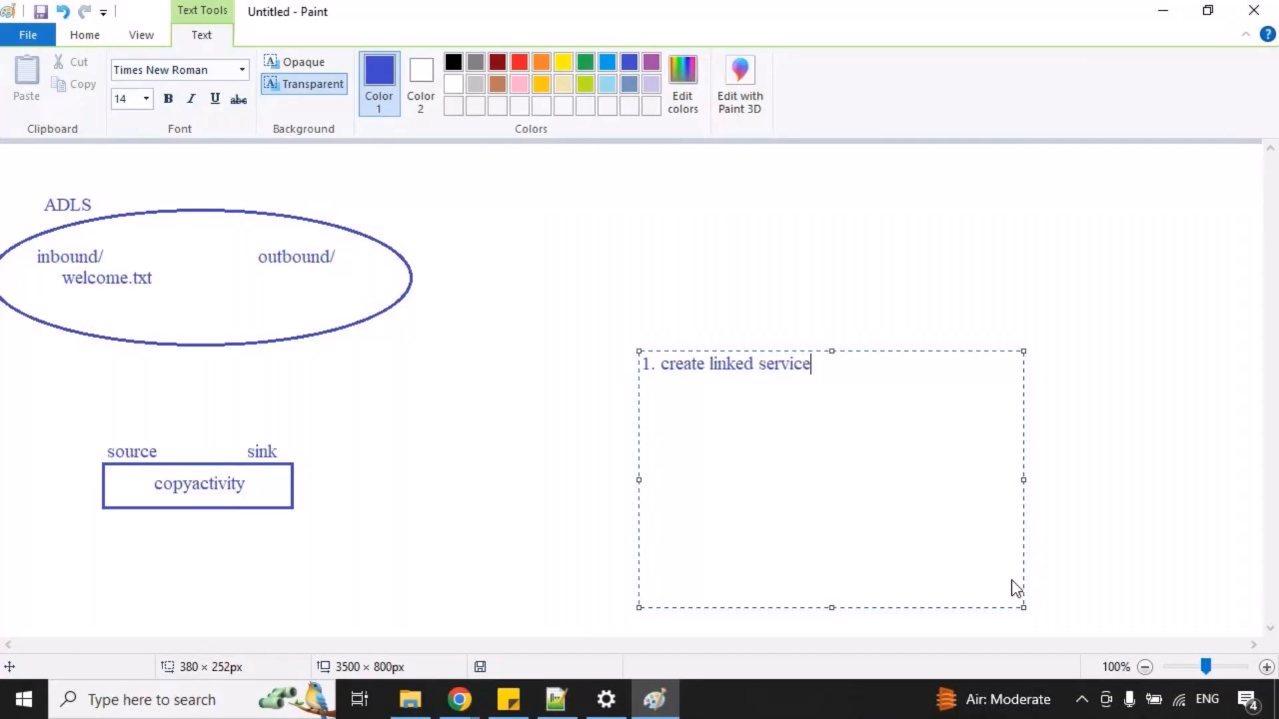
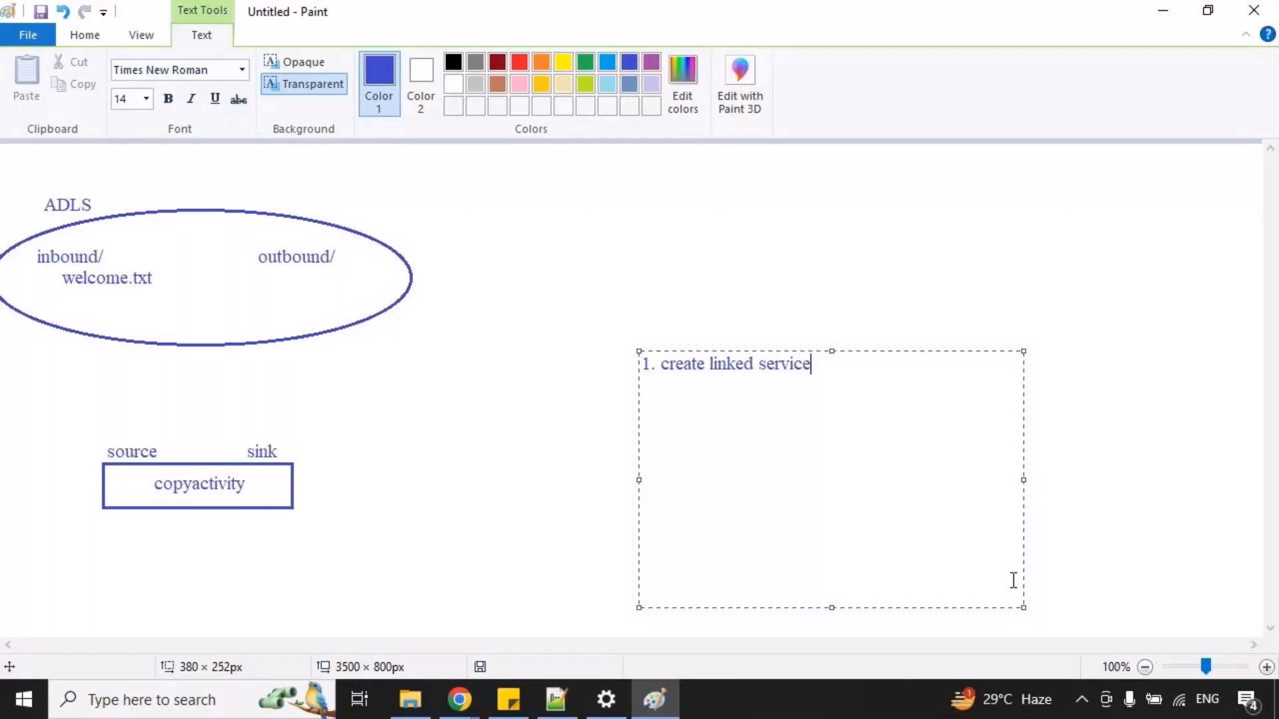
Draw an ellipse of about 122 × 59 px below and beside the create linked service line and write "Linked service" inside it.
click(522, 417)
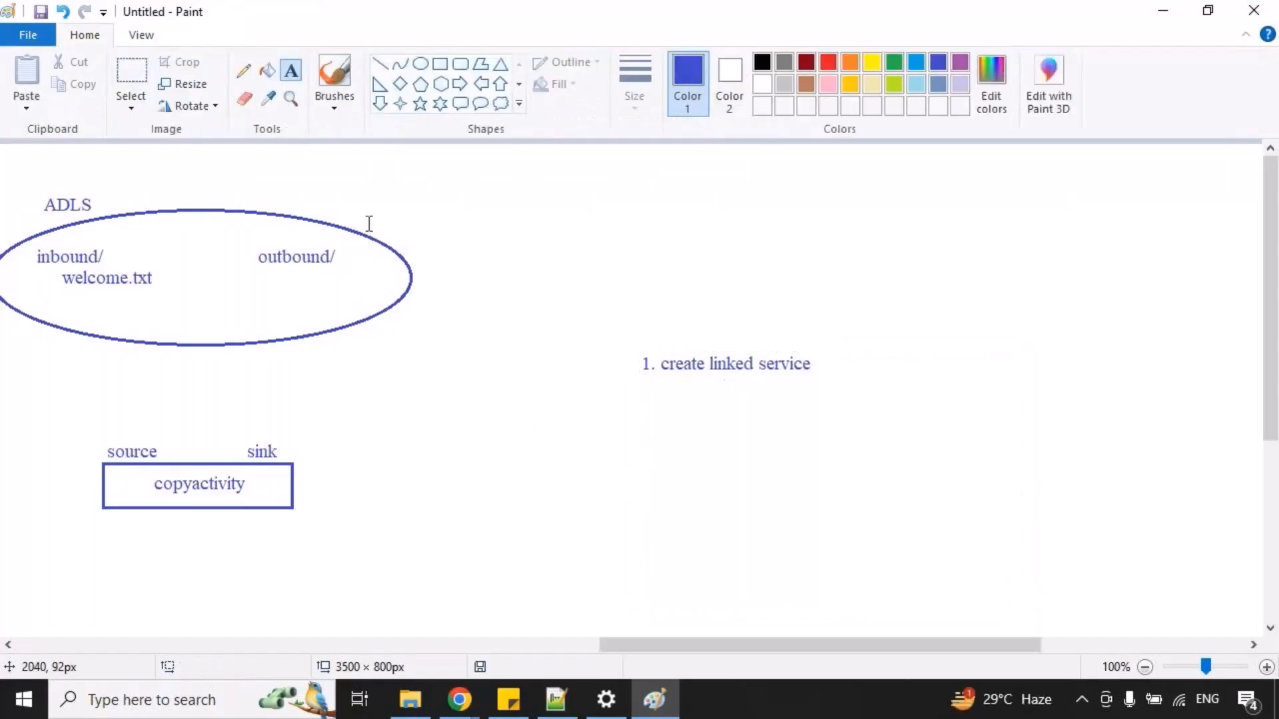
click(420, 64)
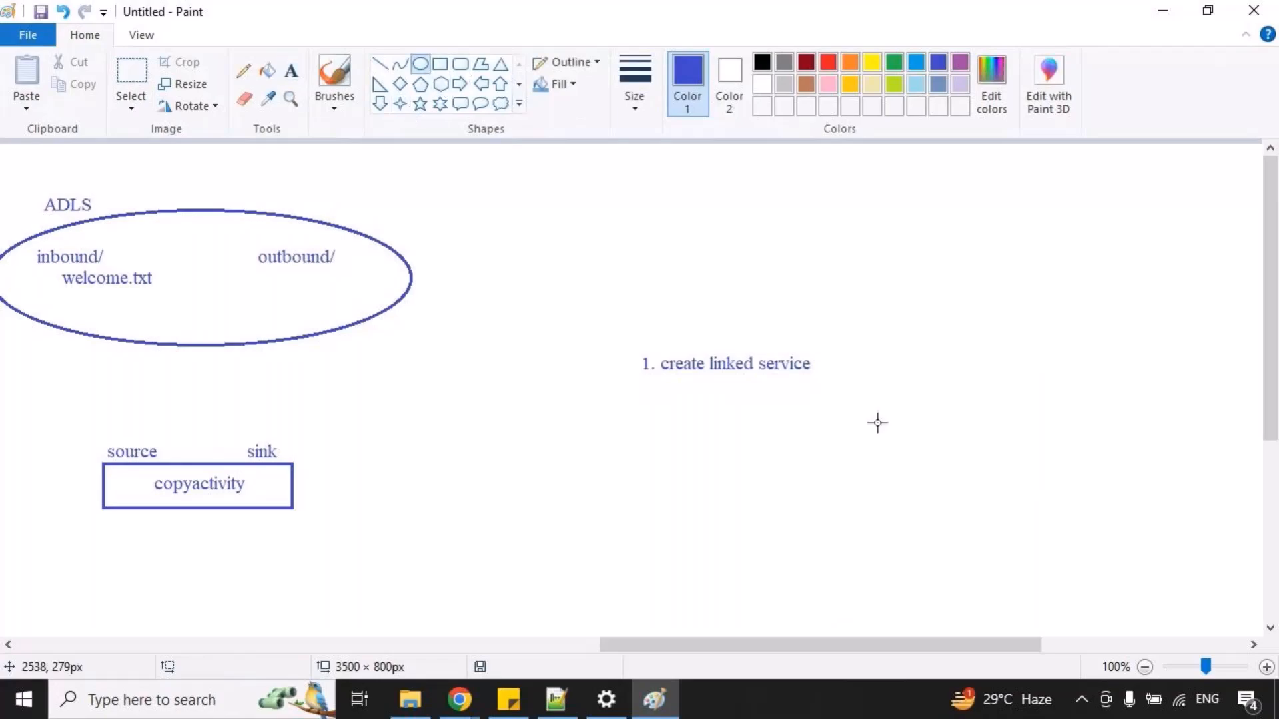
drag(853, 448, 976, 508)
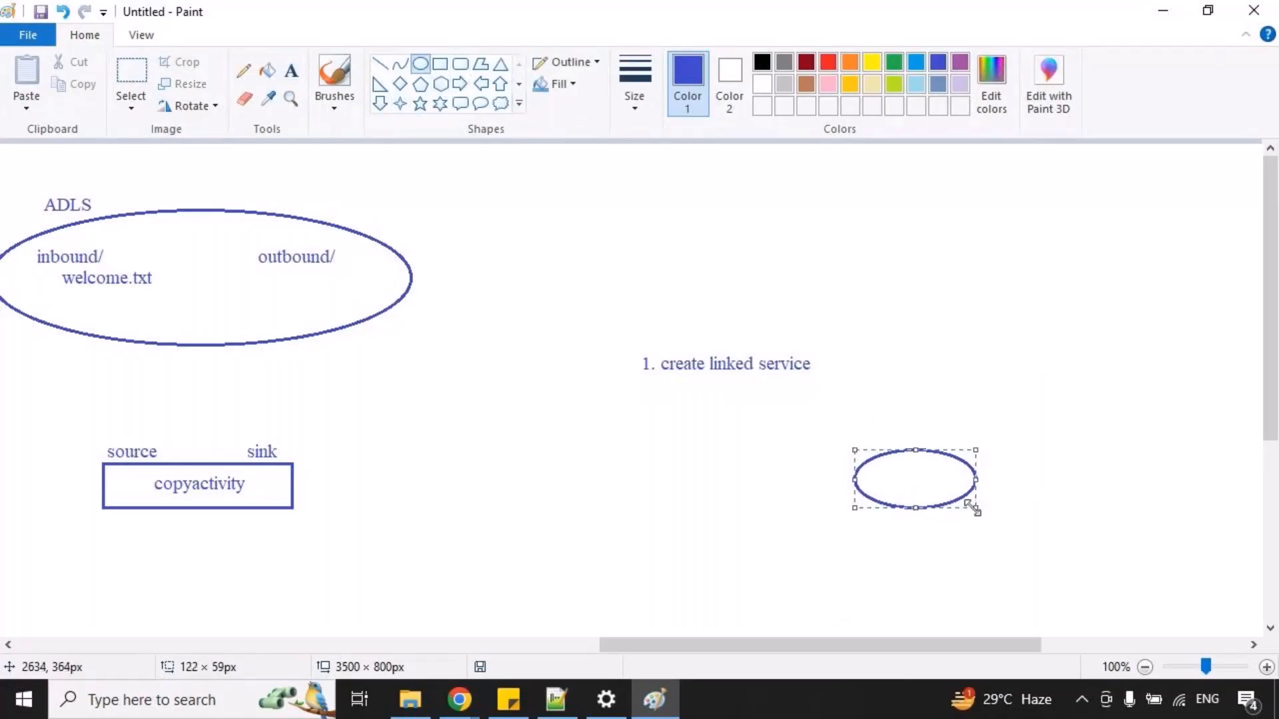
click(293, 70)
drag(869, 462, 1090, 601)
text(Linked )
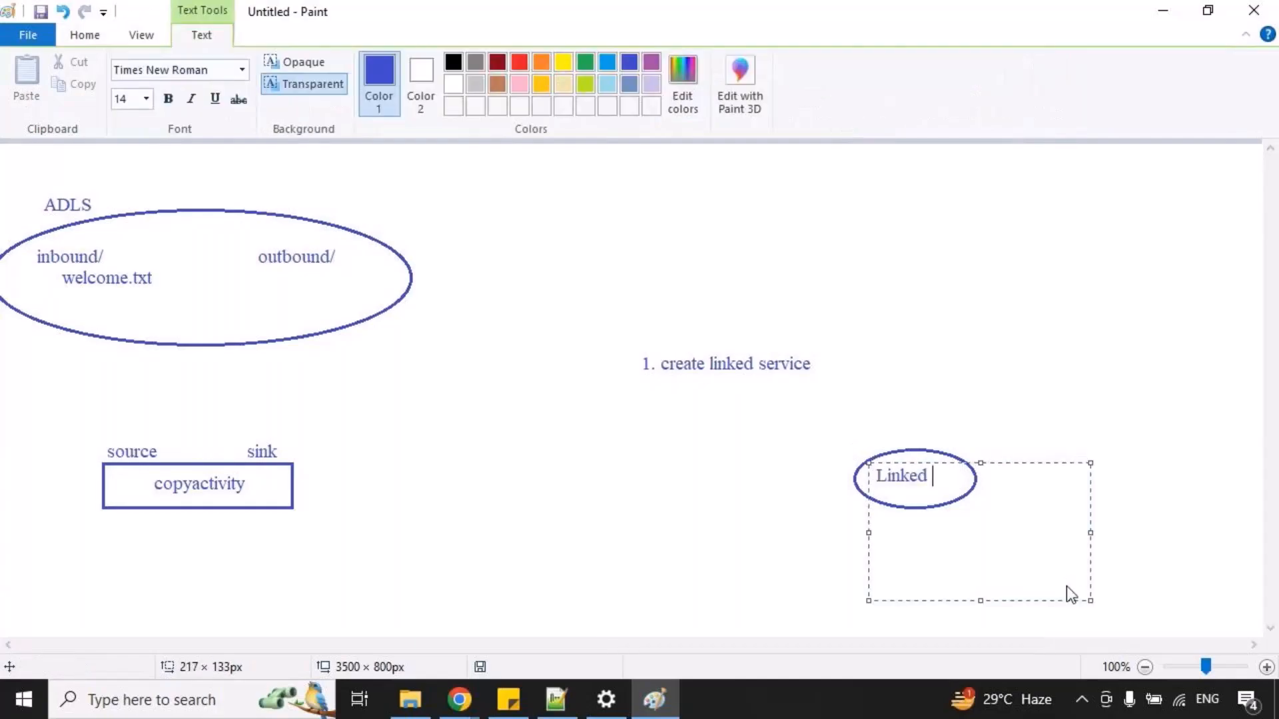
text(service)
click(683, 515)
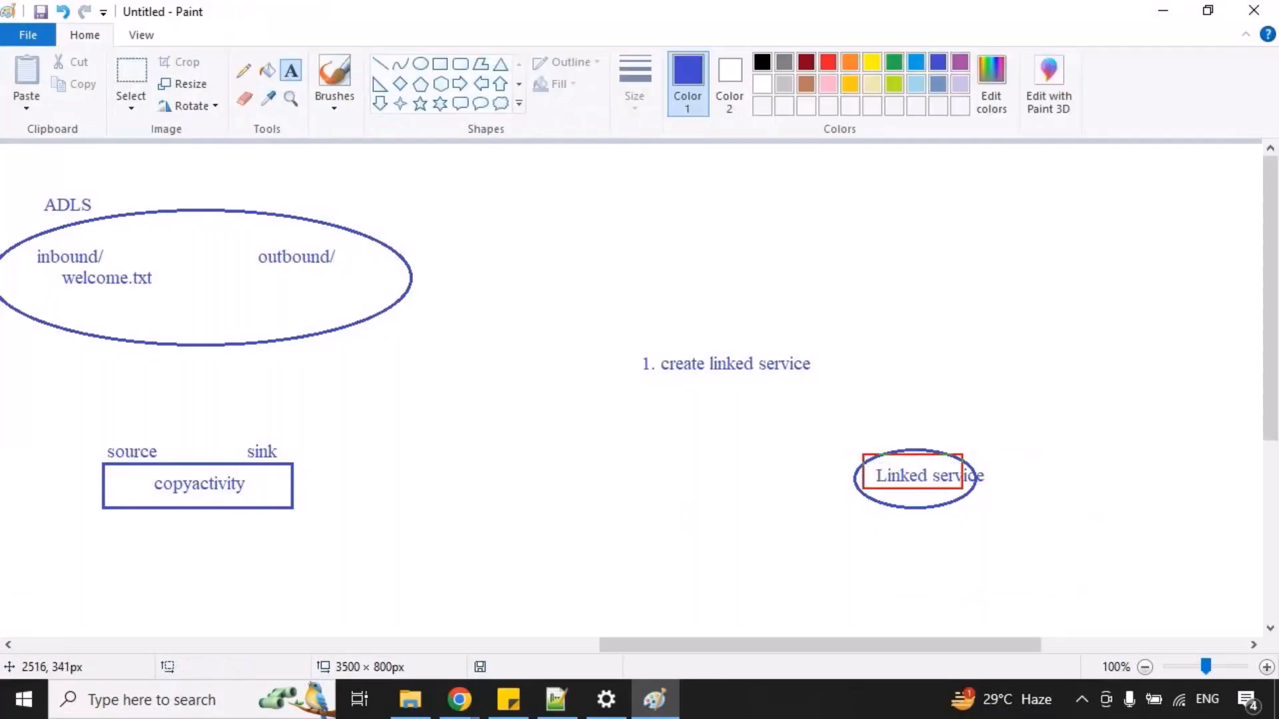
Enclose the copyactivity box of the oracle-to-sqlserver diagram in a rounded rectangle and label it "ADF" above its edge.
drag(665, 645, 53, 542)
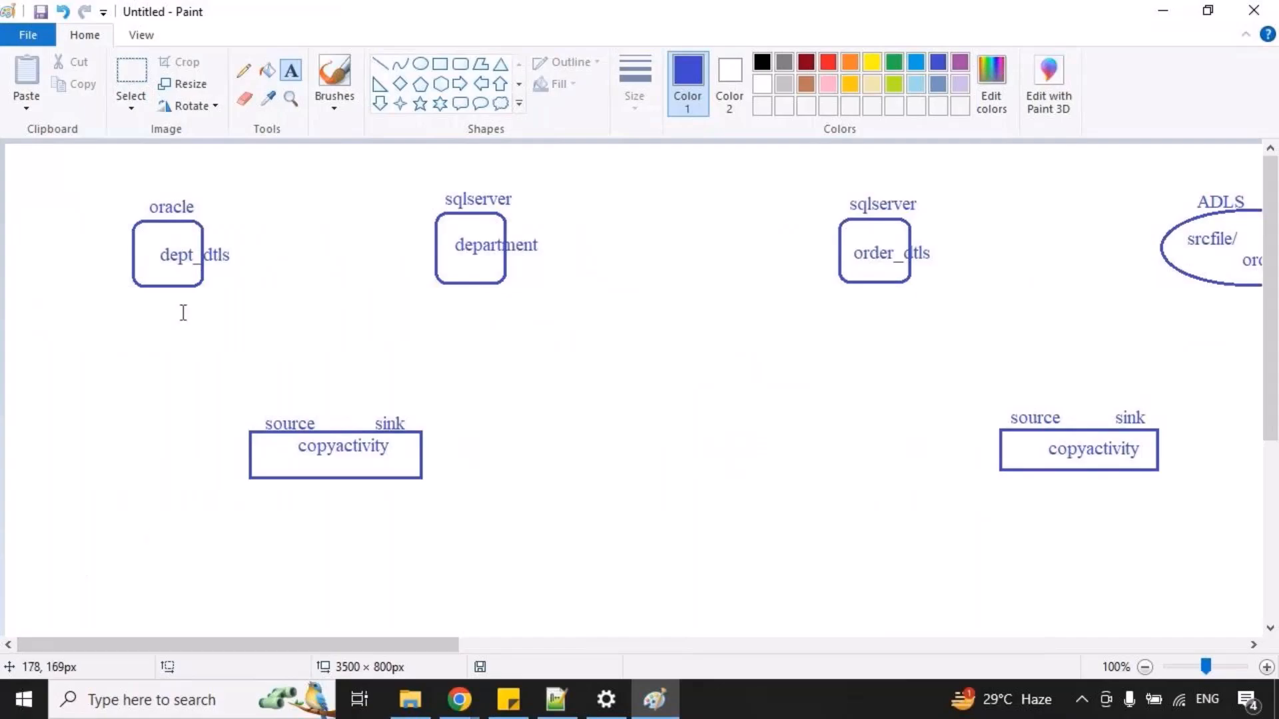
click(439, 63)
click(460, 63)
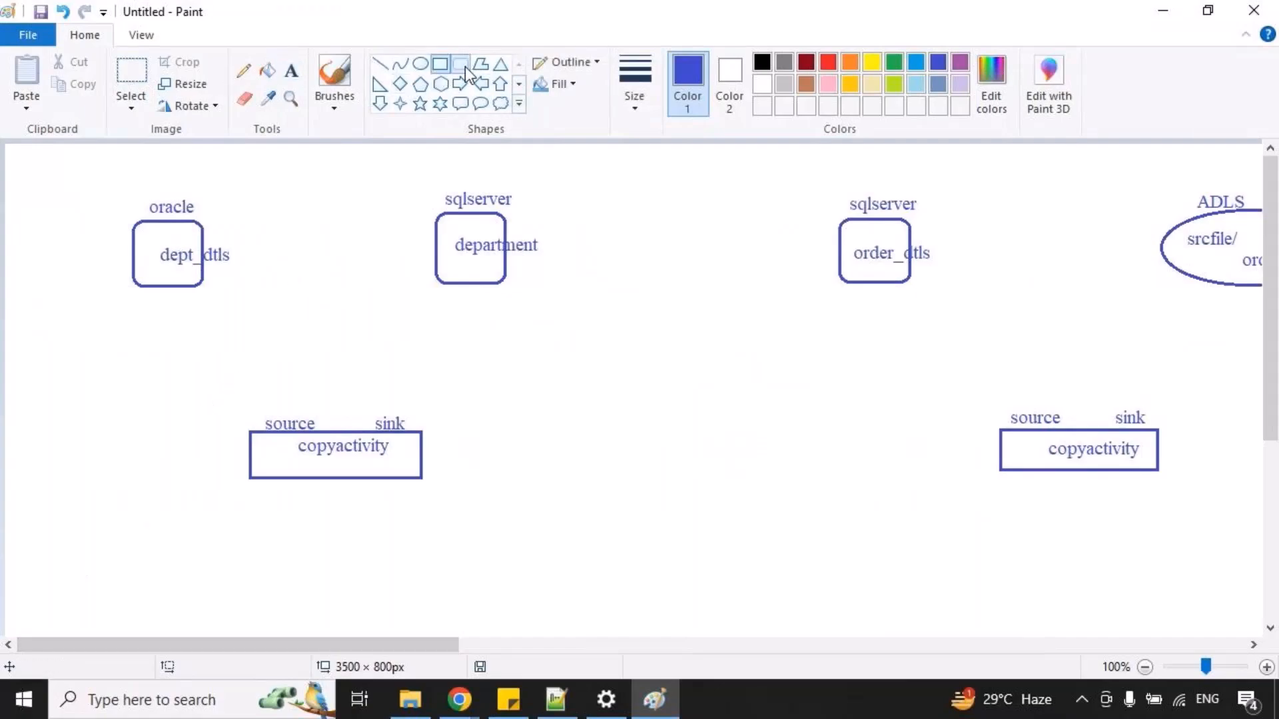
mouse_move(203, 396)
mouse_down()
mouse_move(442, 506)
mouse_move(472, 501)
mouse_up()
click(312, 555)
click(291, 70)
drag(232, 375, 305, 429)
text(ADF)
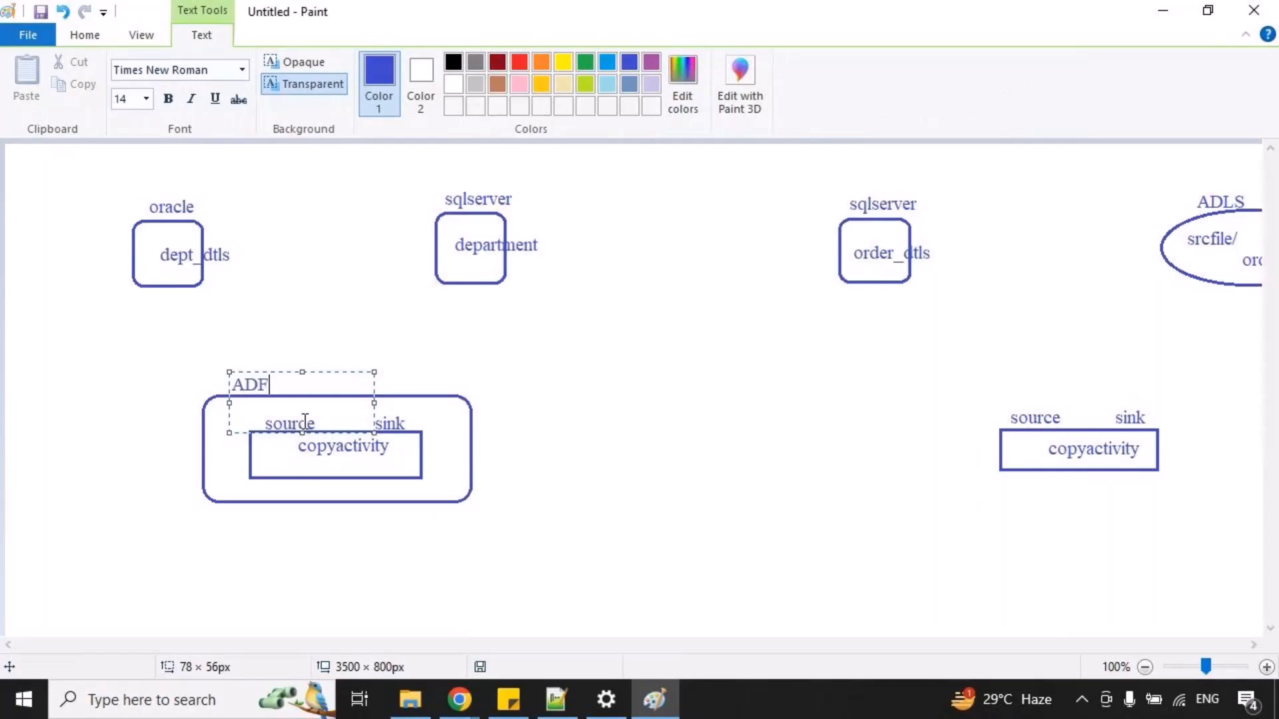
click(21, 153)
Draw a dark red line of about 68 × 117 px from the ADF box to the oracle box and label it "LS_oracle".
click(380, 64)
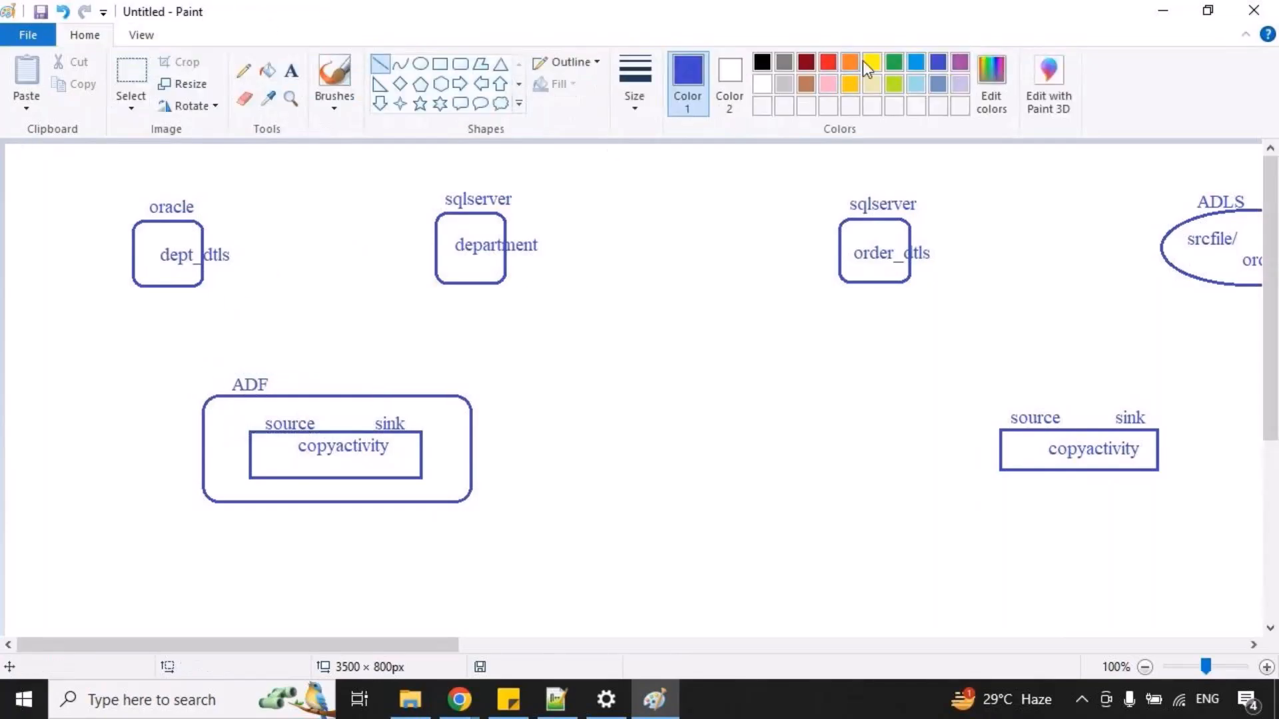
click(806, 62)
drag(209, 400, 140, 285)
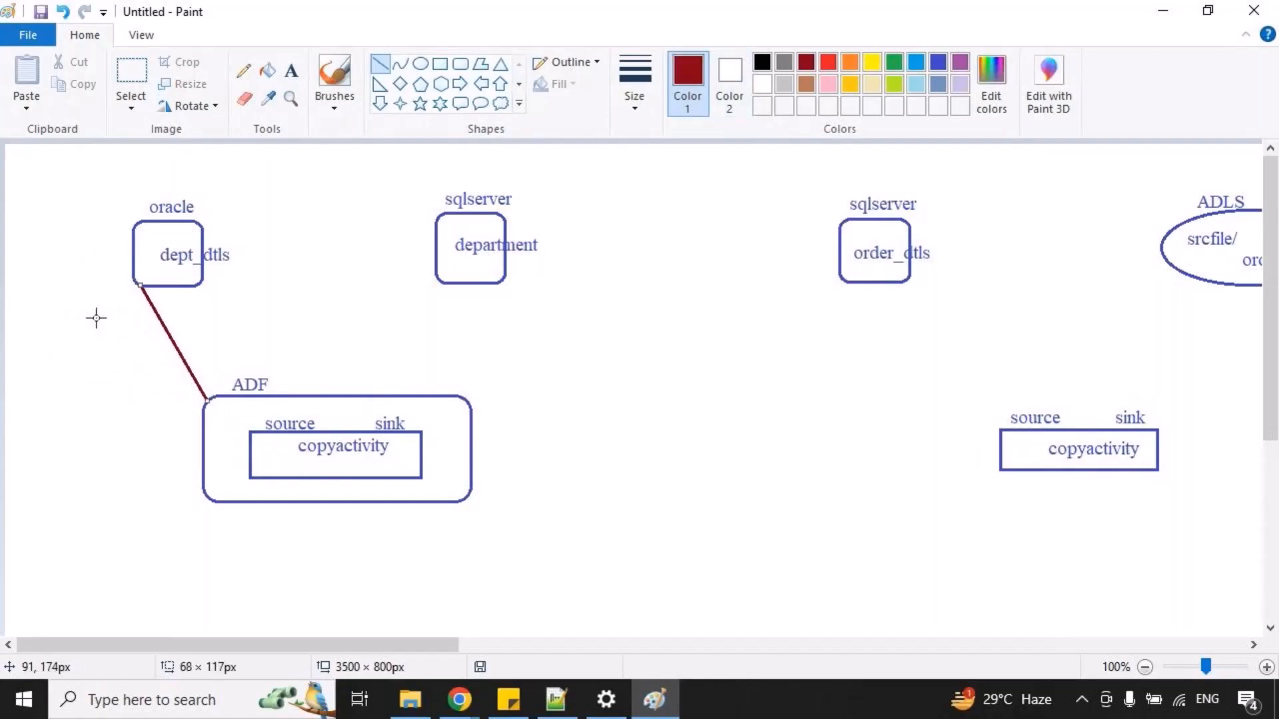
click(291, 70)
drag(125, 325, 383, 403)
text(LS_oracle)
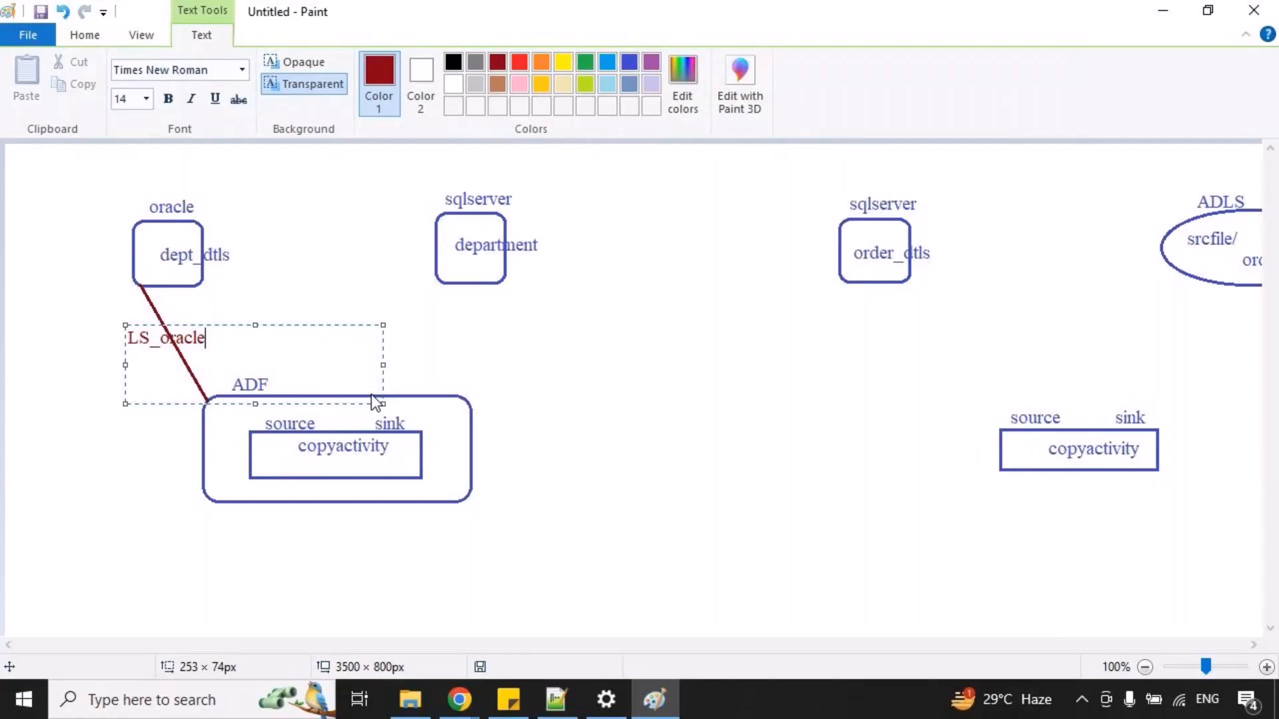
click(448, 312)
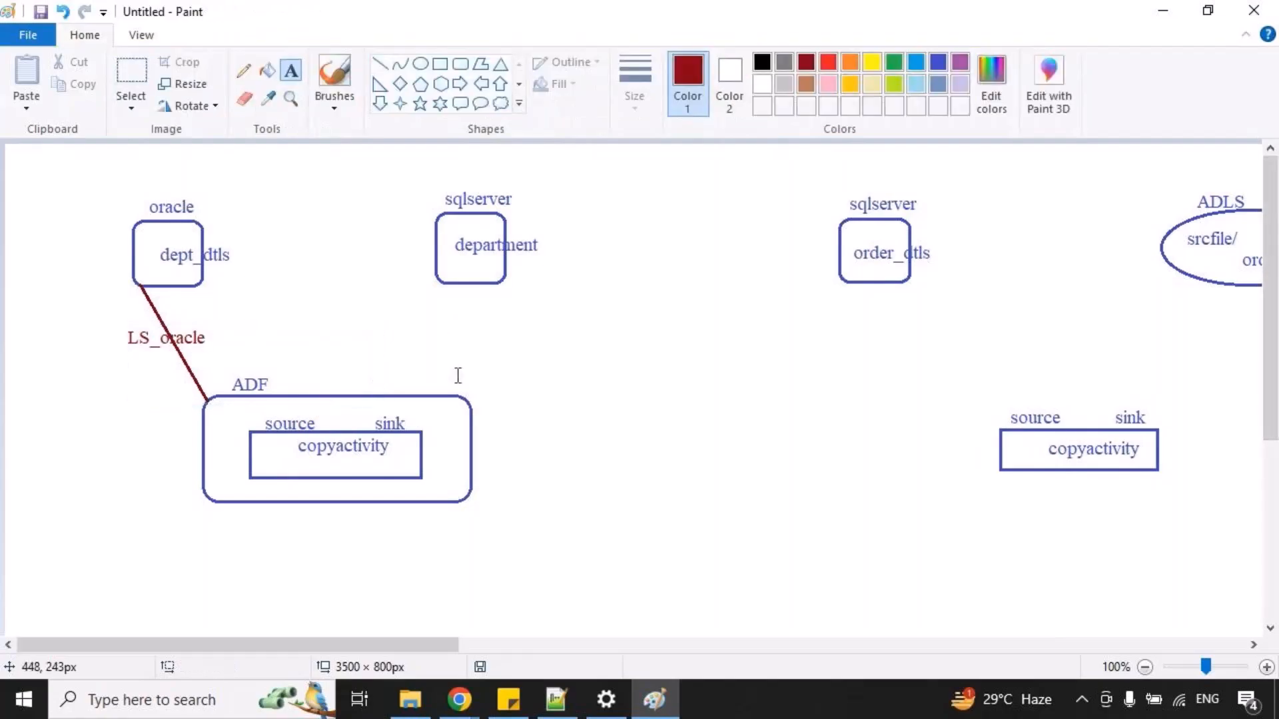
Draw a dark red line from the ADF box to the sqlserver department box and label it "LS_sqlserver".
click(380, 64)
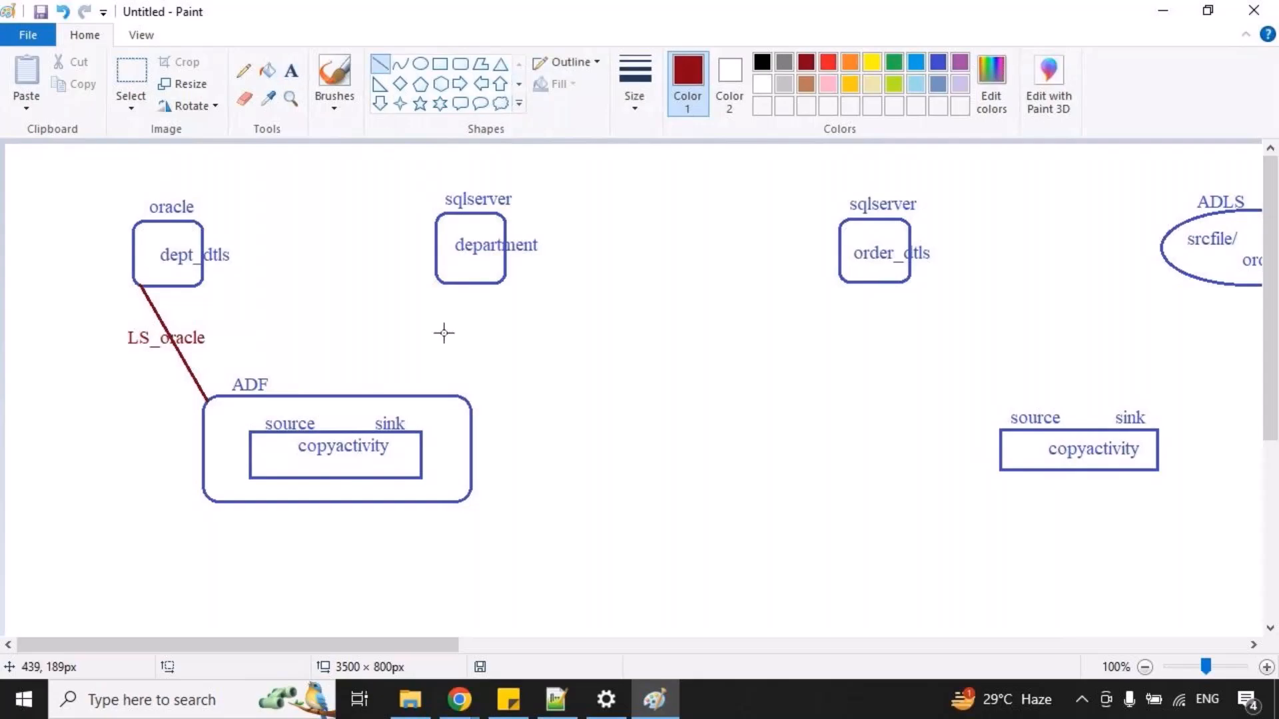
drag(438, 398, 694, 416)
click(296, 73)
text(LS_s)
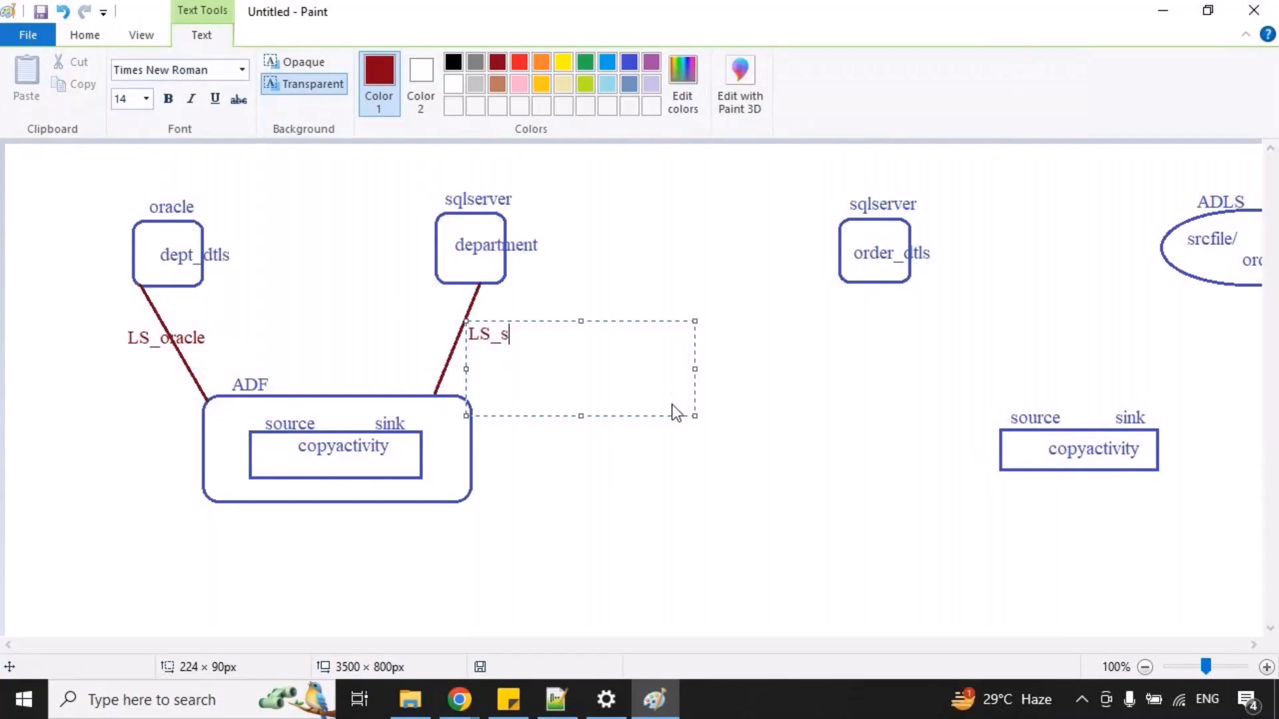
text(qlserver)
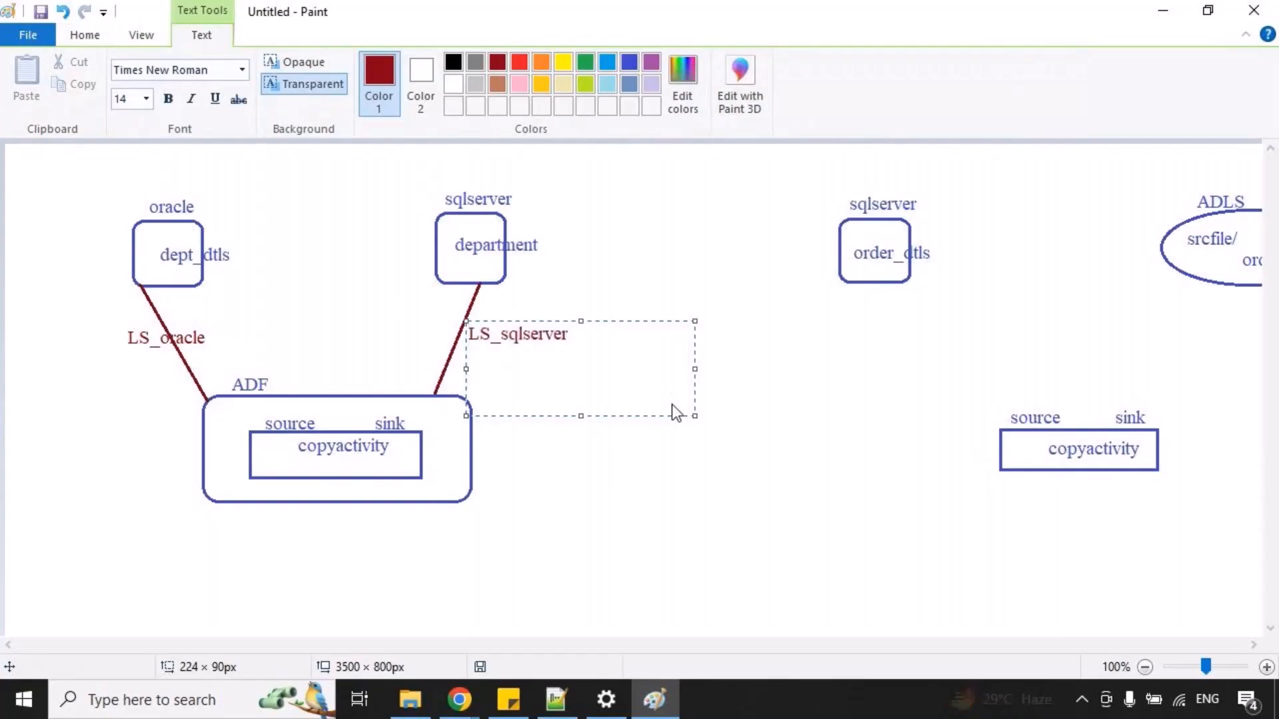
click(291, 320)
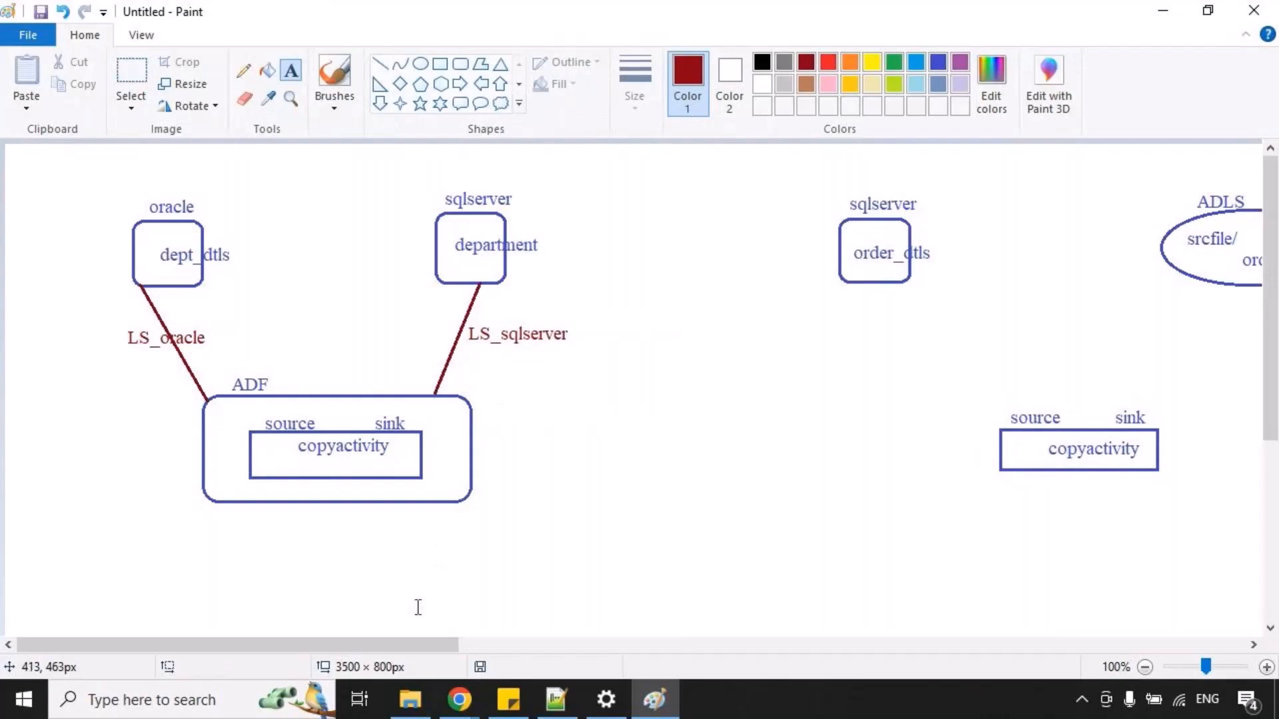
Write "source" and "sink" on two dark red lines beneath "1. create linked service" in the step list.
drag(410, 646, 938, 629)
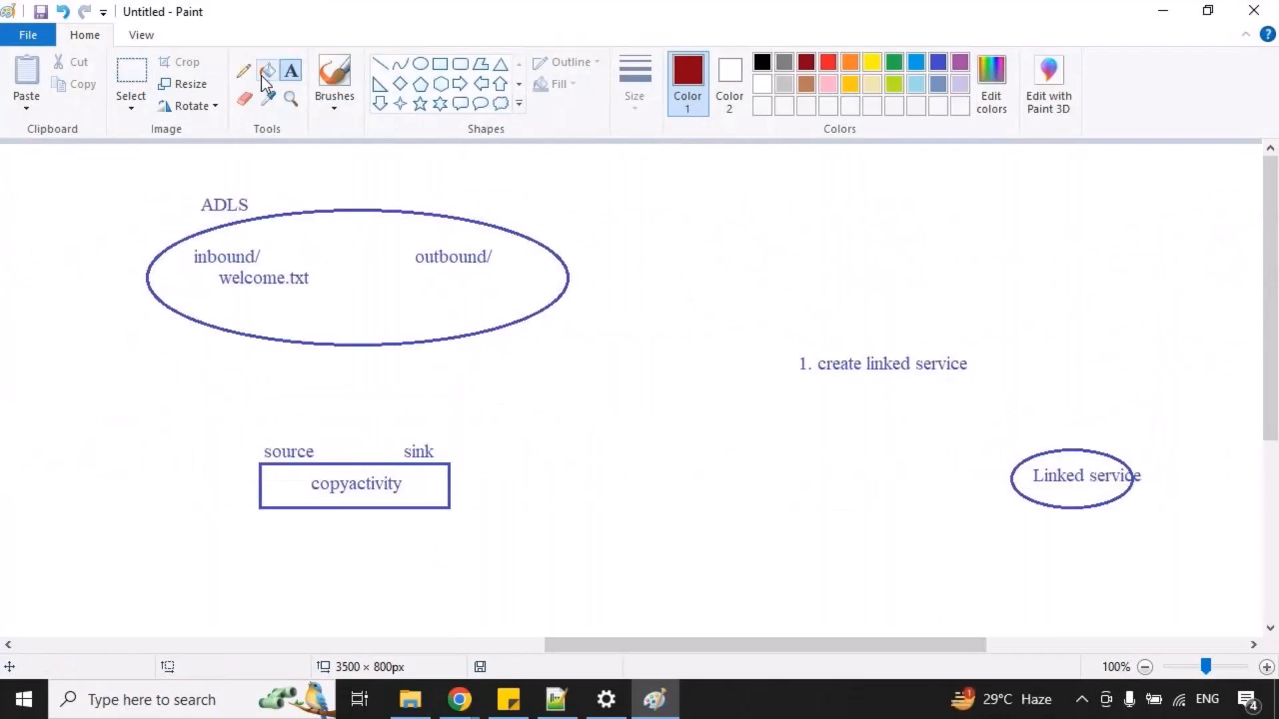
click(291, 70)
drag(819, 396, 1099, 508)
click(753, 556)
drag(846, 378, 1137, 536)
text(so)
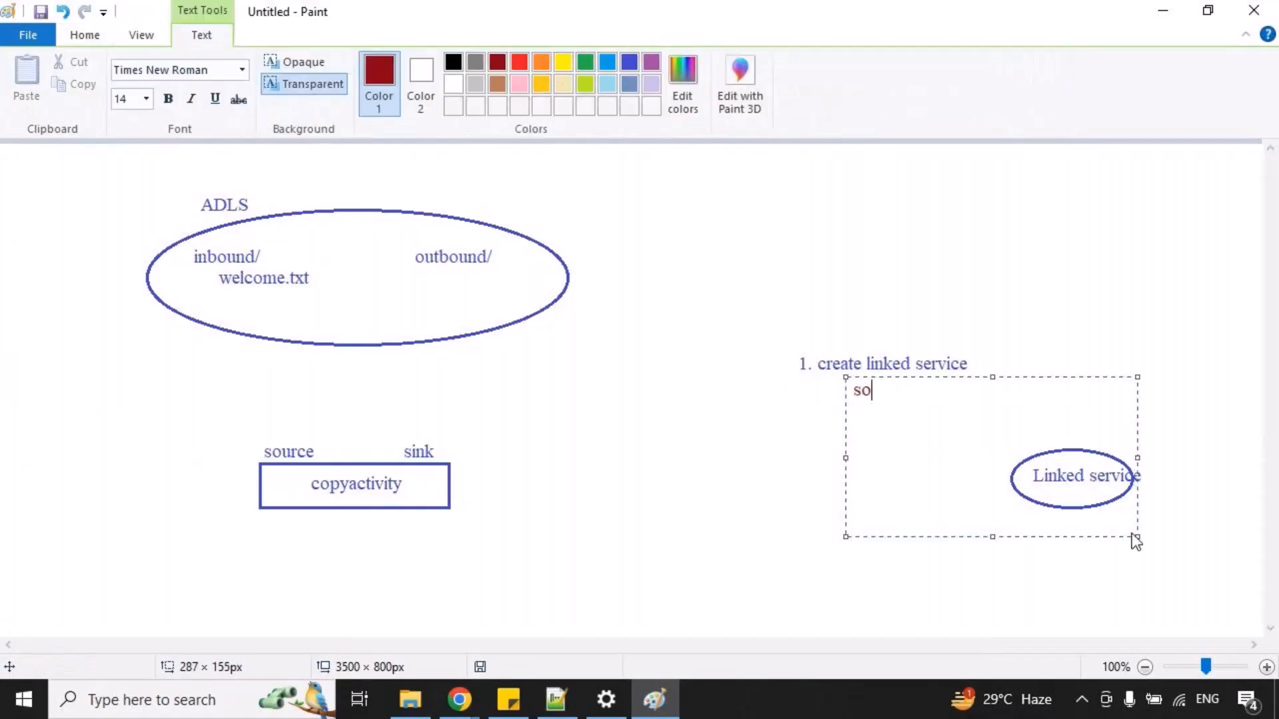
text(urce)
key(Return)
text(sink)
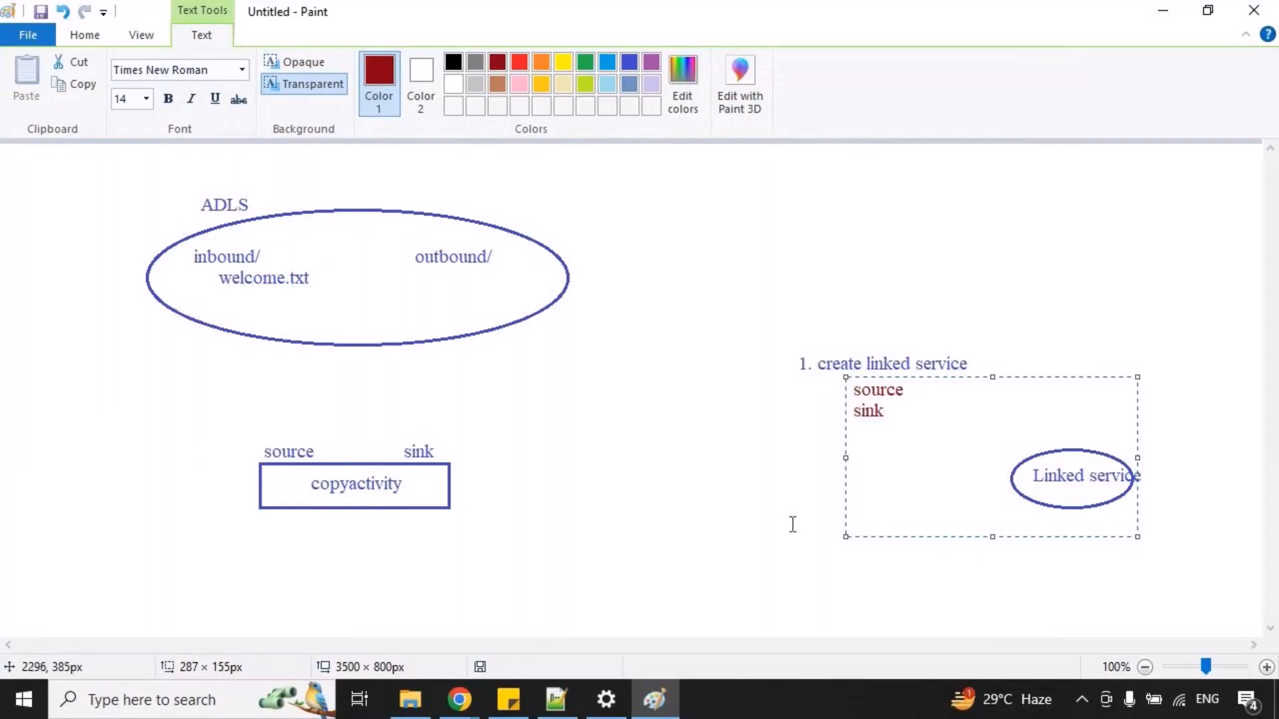
click(770, 467)
Add "2. create dataset" in indigo below the linked service entries, in a text area of about 401 × 204 px.
drag(798, 433, 1194, 642)
text(2)
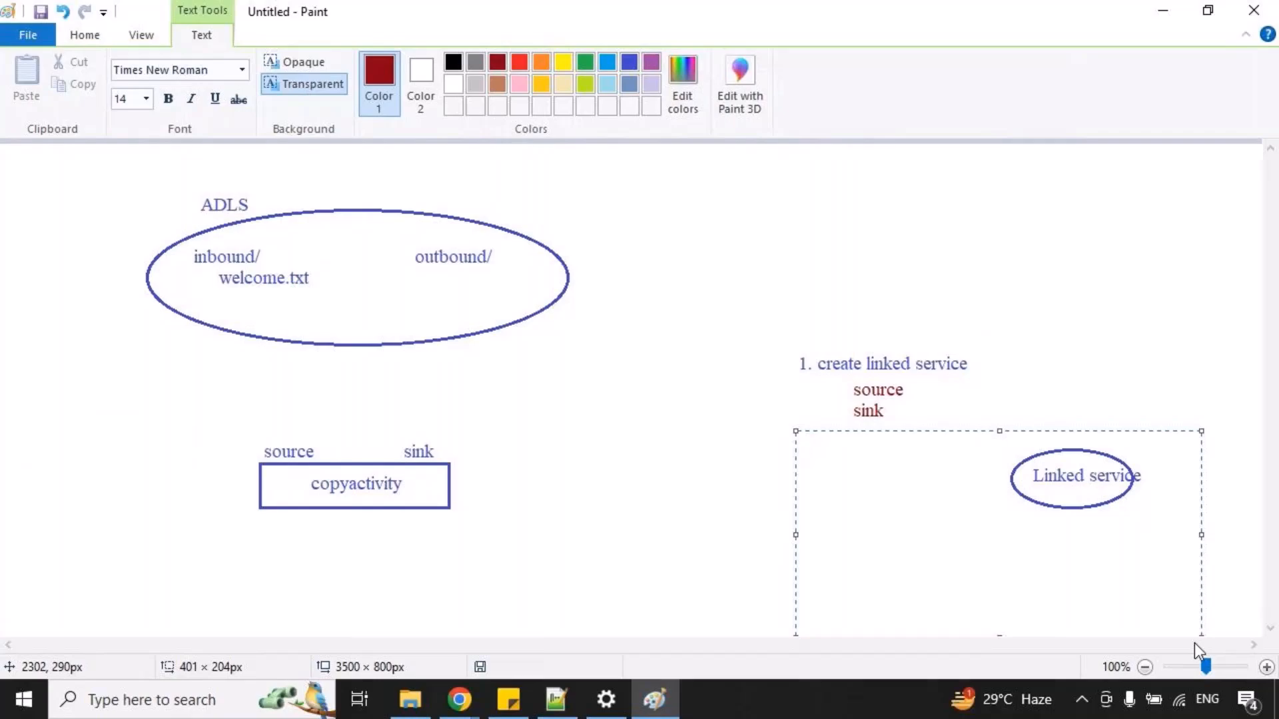
click(629, 62)
text(2. create dataset)
key(Return)
Write "source" and "sink" on two indented dark red lines beneath "2. create dataset".
text(source)
key(BackSpace)
key(BackSpace)
key(BackSpace)
key(BackSpace)
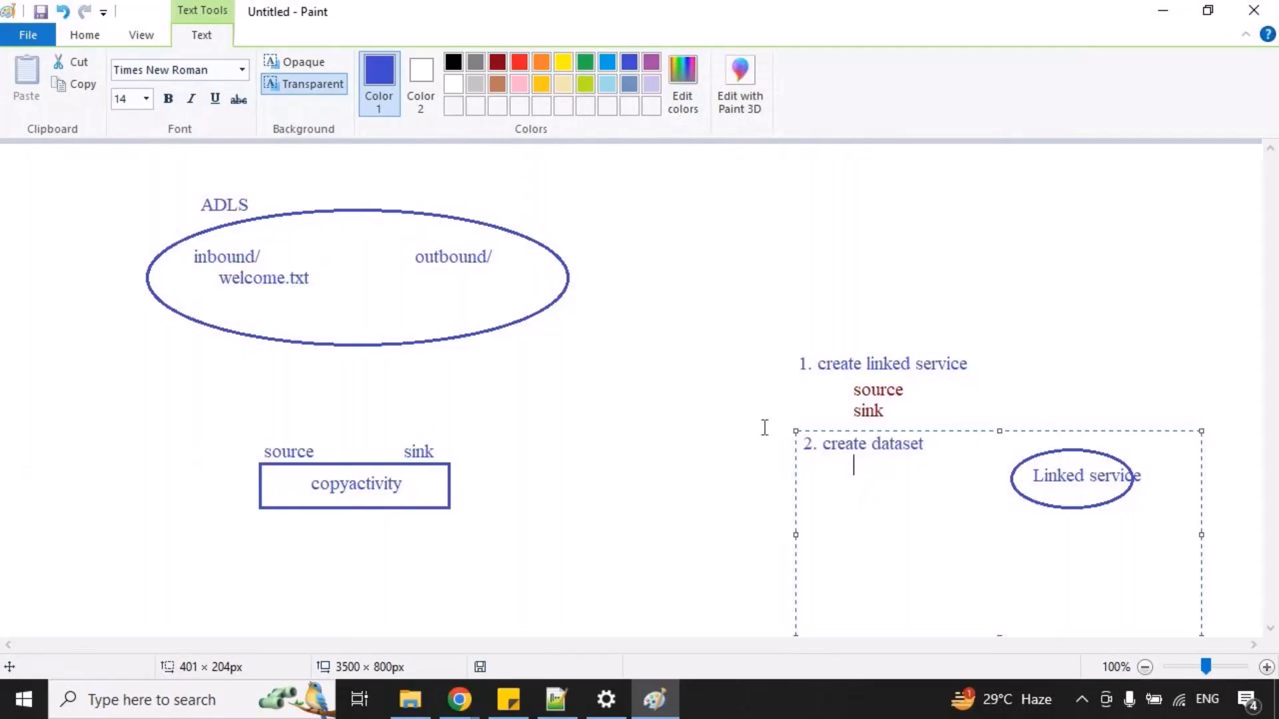
click(503, 63)
text(source)
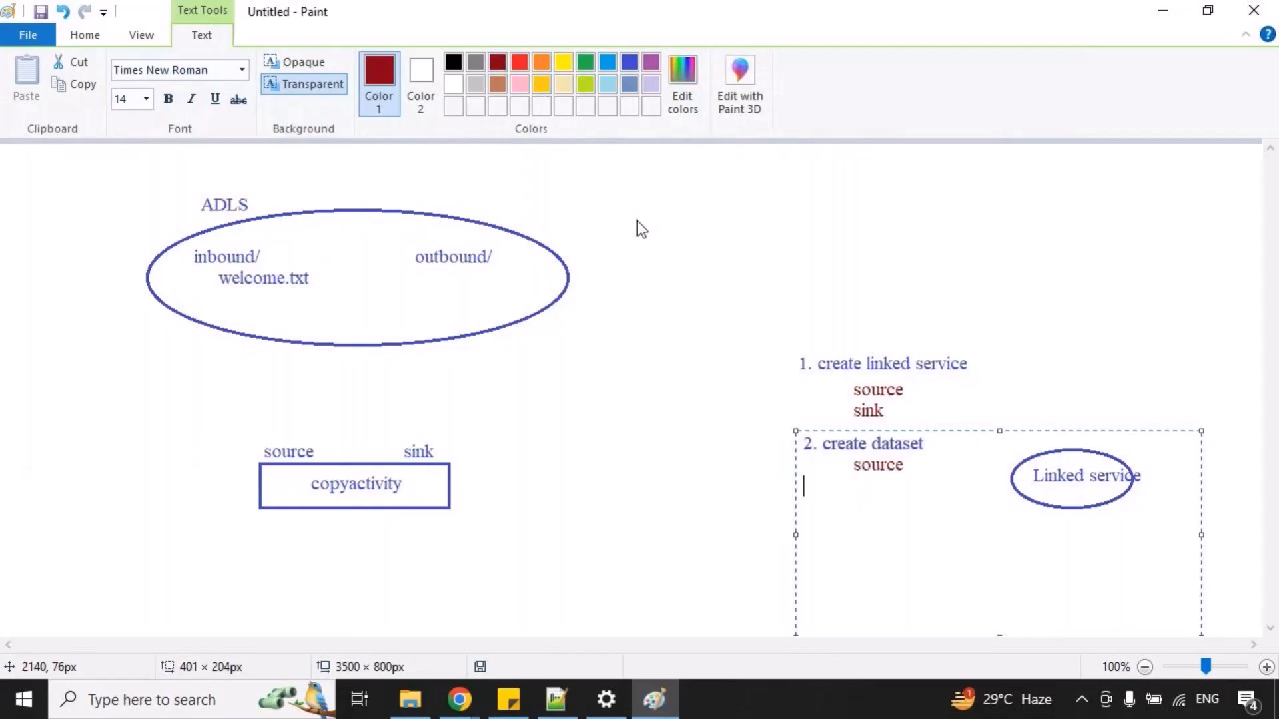
text(ink)
click(533, 542)
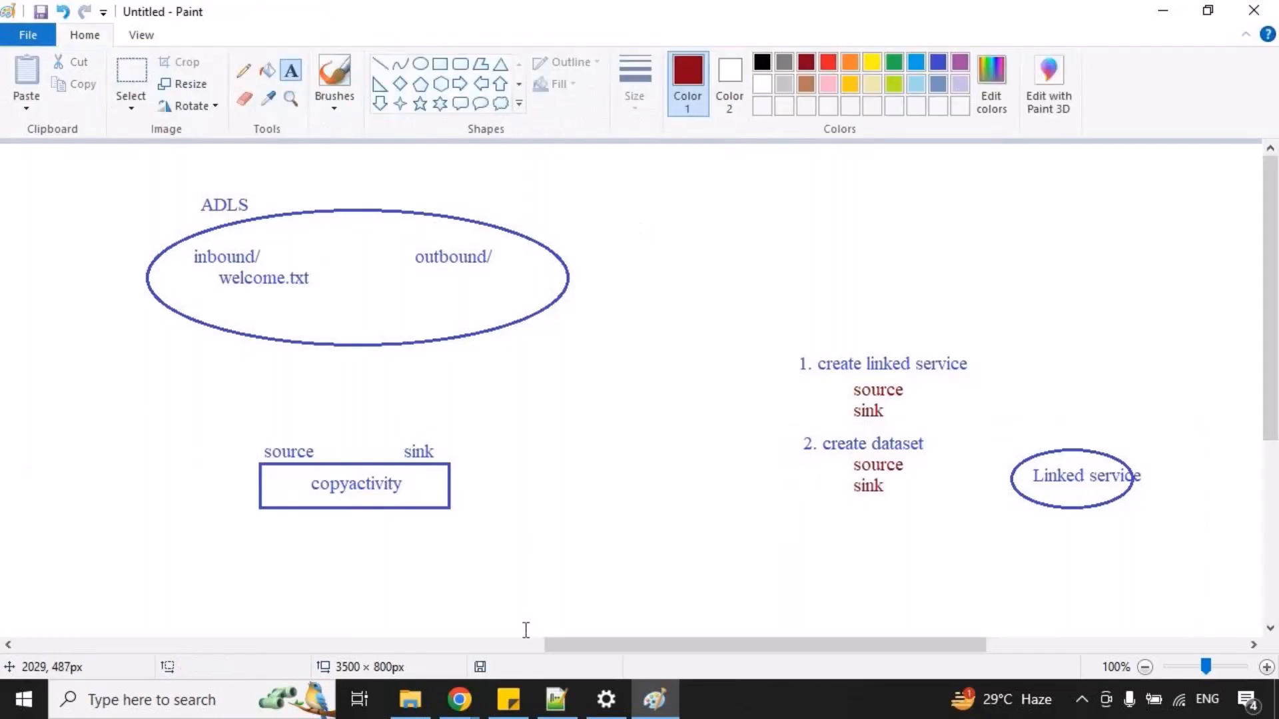
Draw a short dark red line from the oracle connection to dept_dtls and label it "DS_src".
mouse_move(554, 645)
mouse_down()
mouse_move(399, 616)
mouse_move(10, 609)
mouse_up()
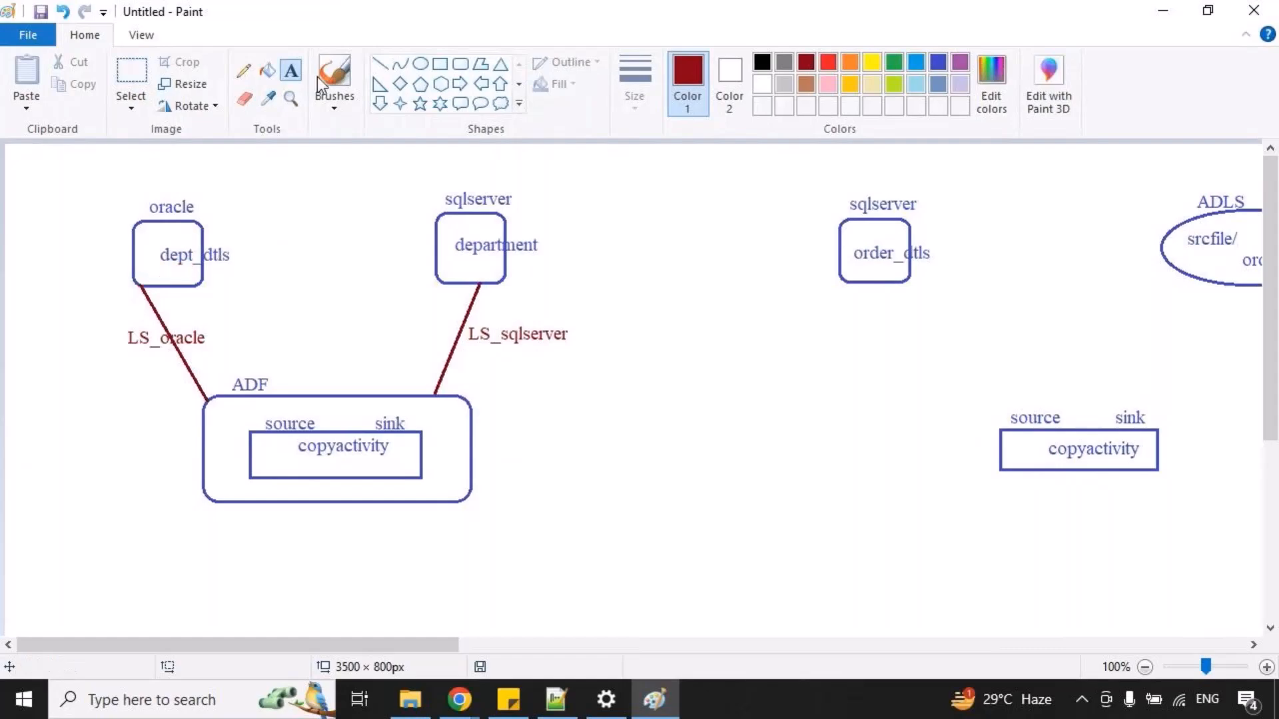
click(380, 64)
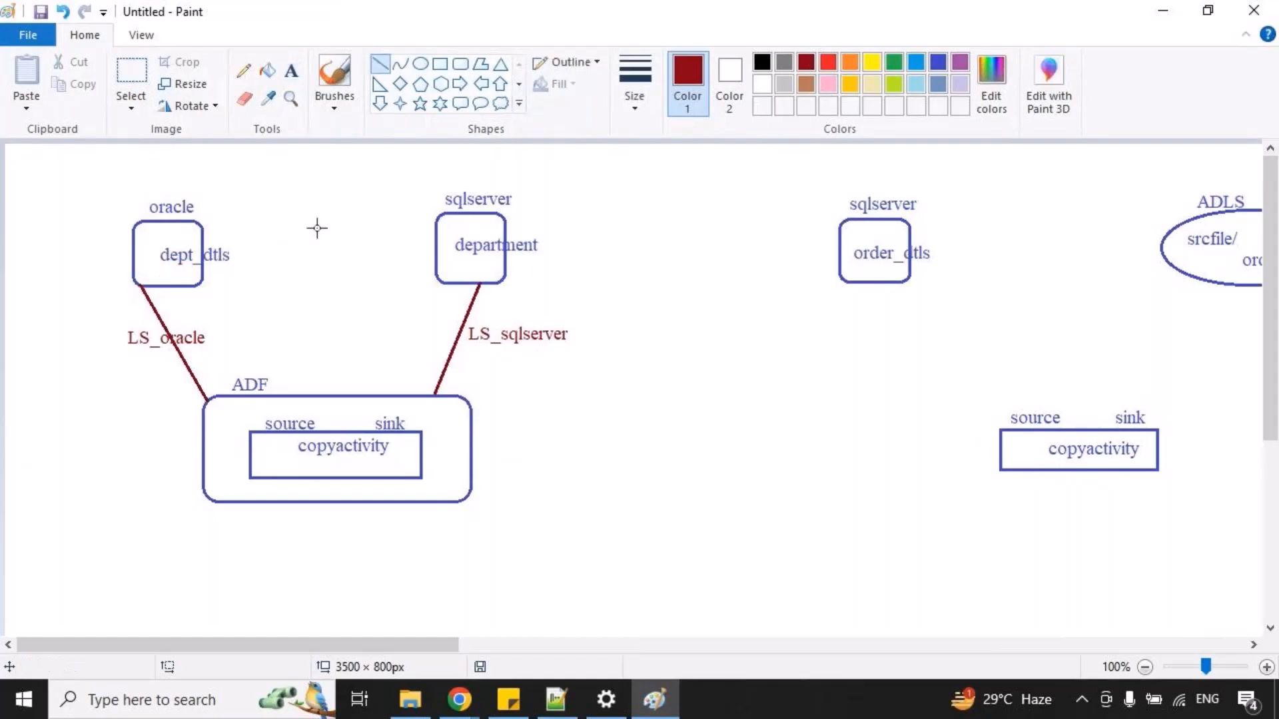
mouse_move(143, 289)
mouse_down()
mouse_move(201, 260)
mouse_move(189, 272)
mouse_up()
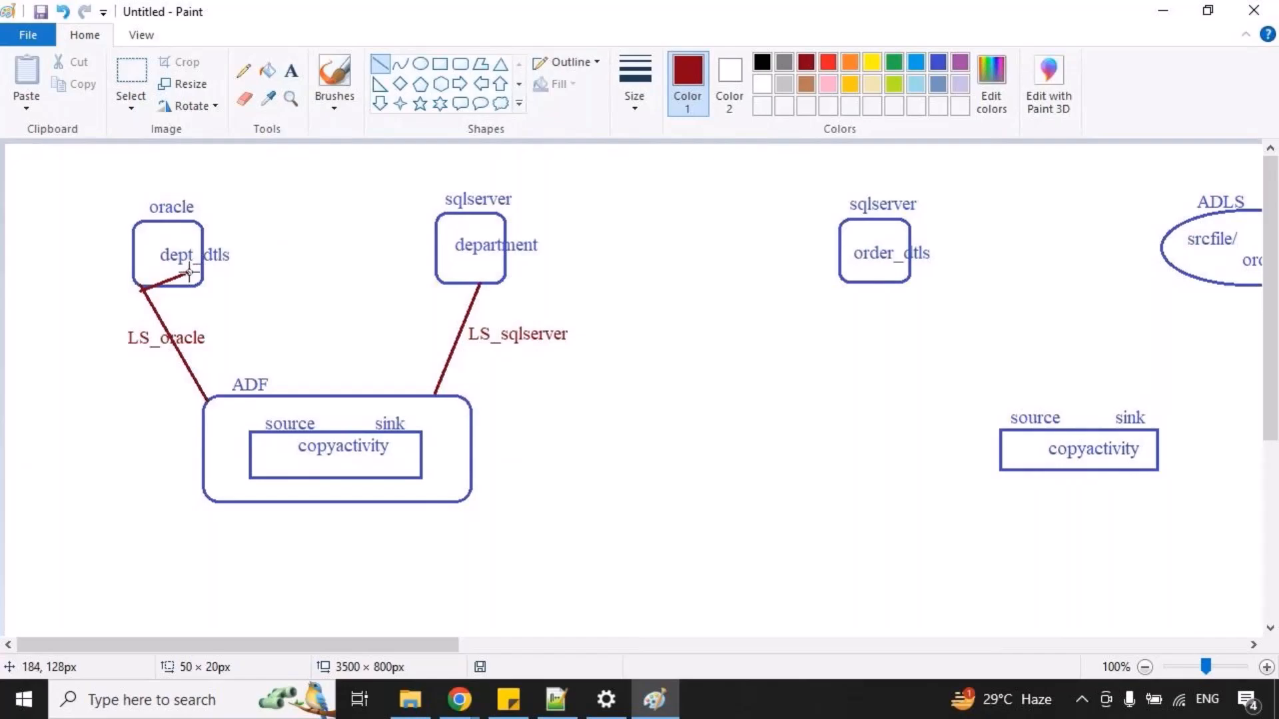
click(291, 70)
drag(188, 276, 411, 340)
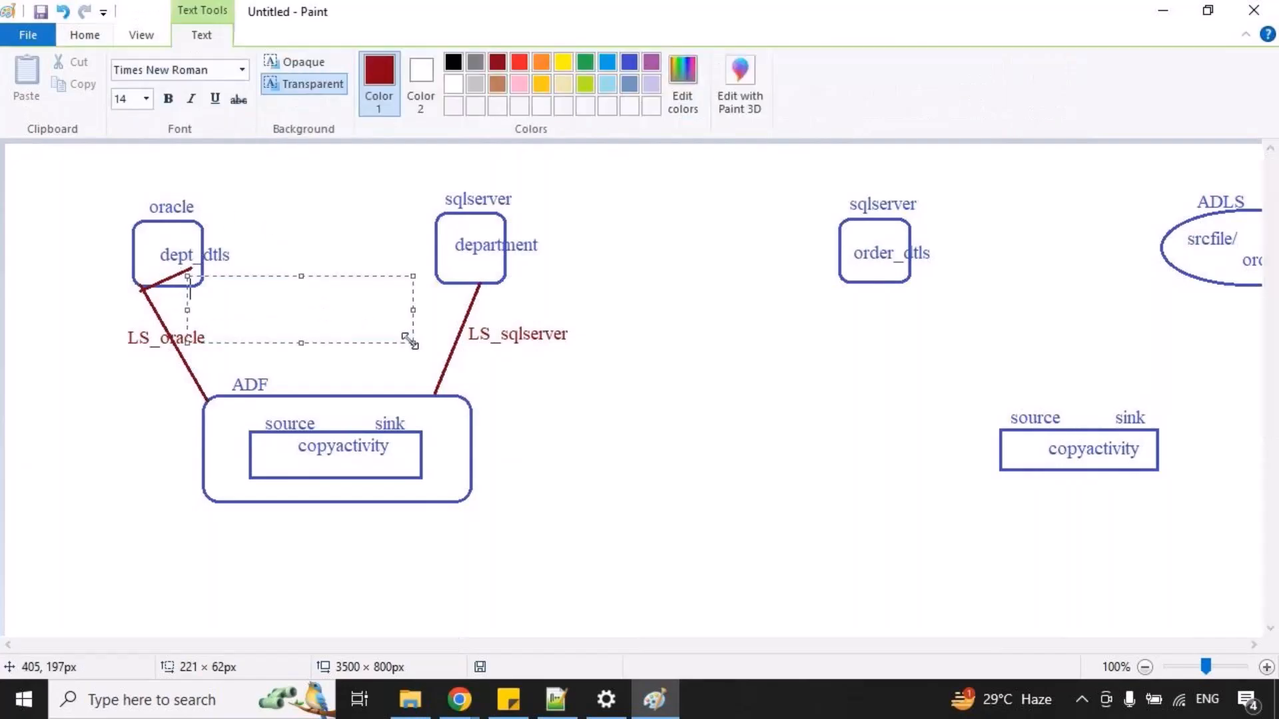
text(DS_src)
click(636, 245)
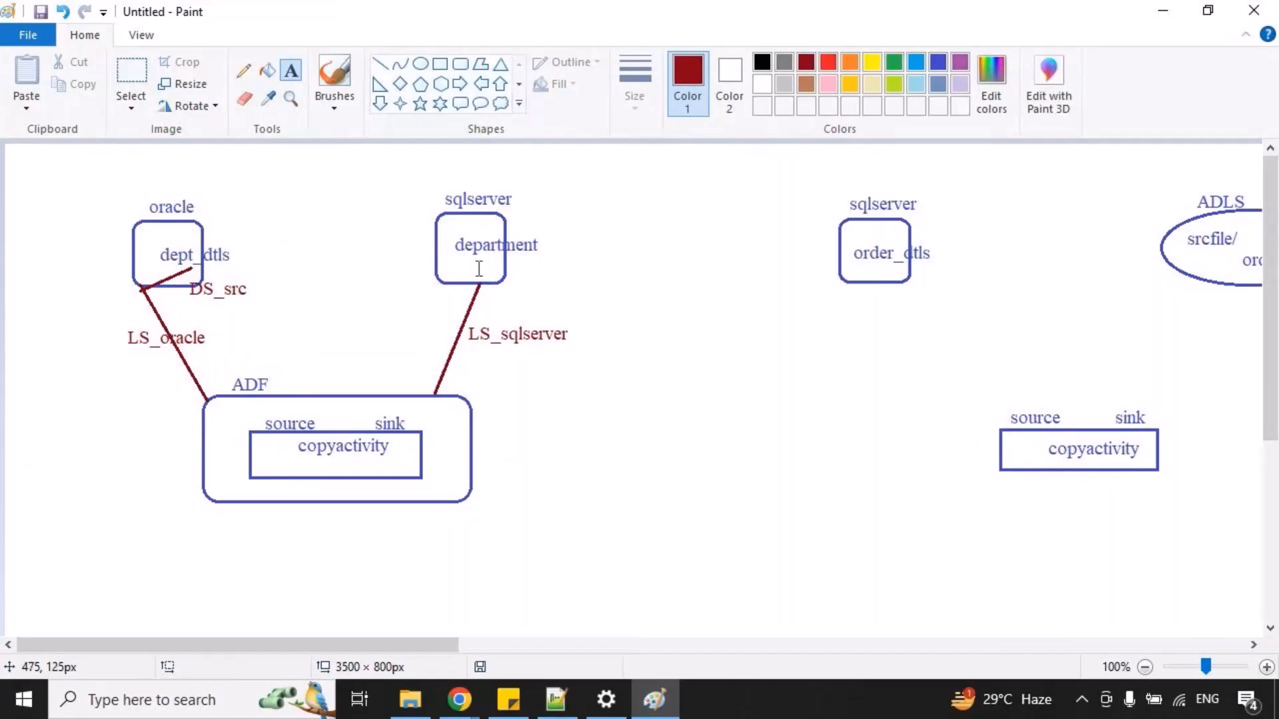
Draw a short dark red line from the sqlserver connection to department and label it "DS_sink".
drag(451, 242, 542, 257)
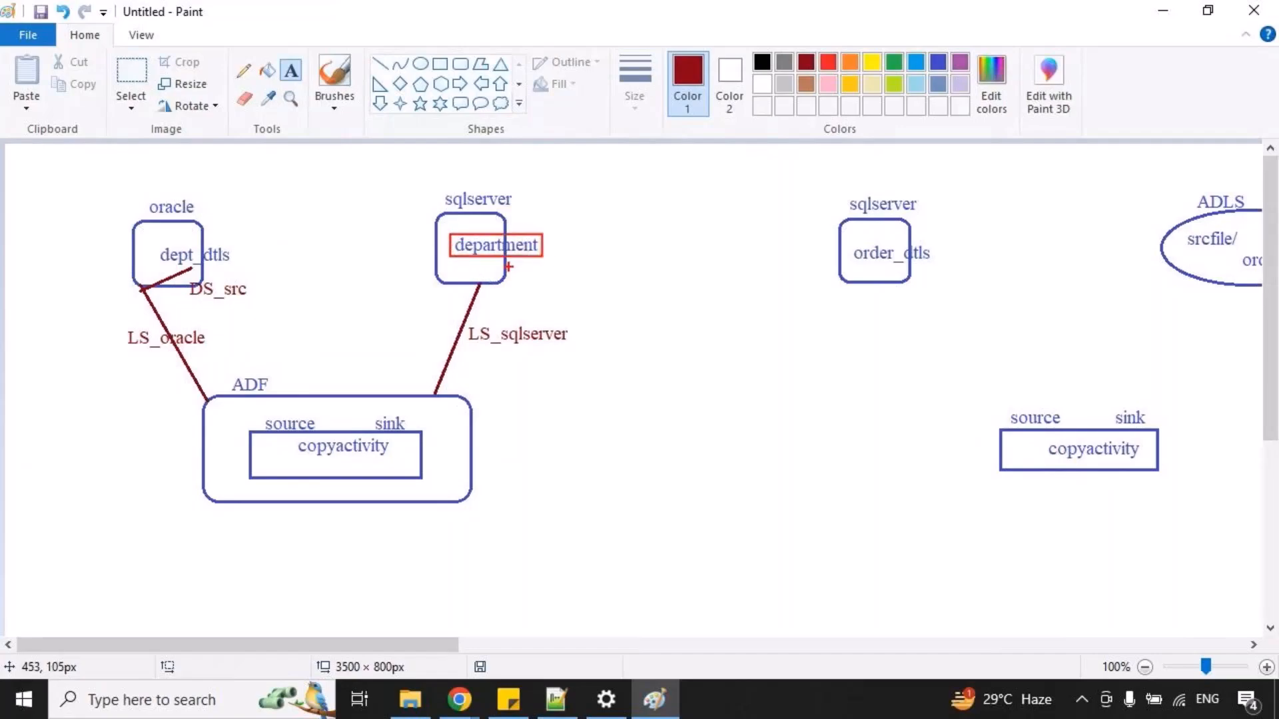
key(ctrl+z)
click(380, 64)
mouse_move(479, 283)
mouse_down()
mouse_move(458, 252)
mouse_move(679, 369)
mouse_up()
click(291, 70)
text(DS_sink)
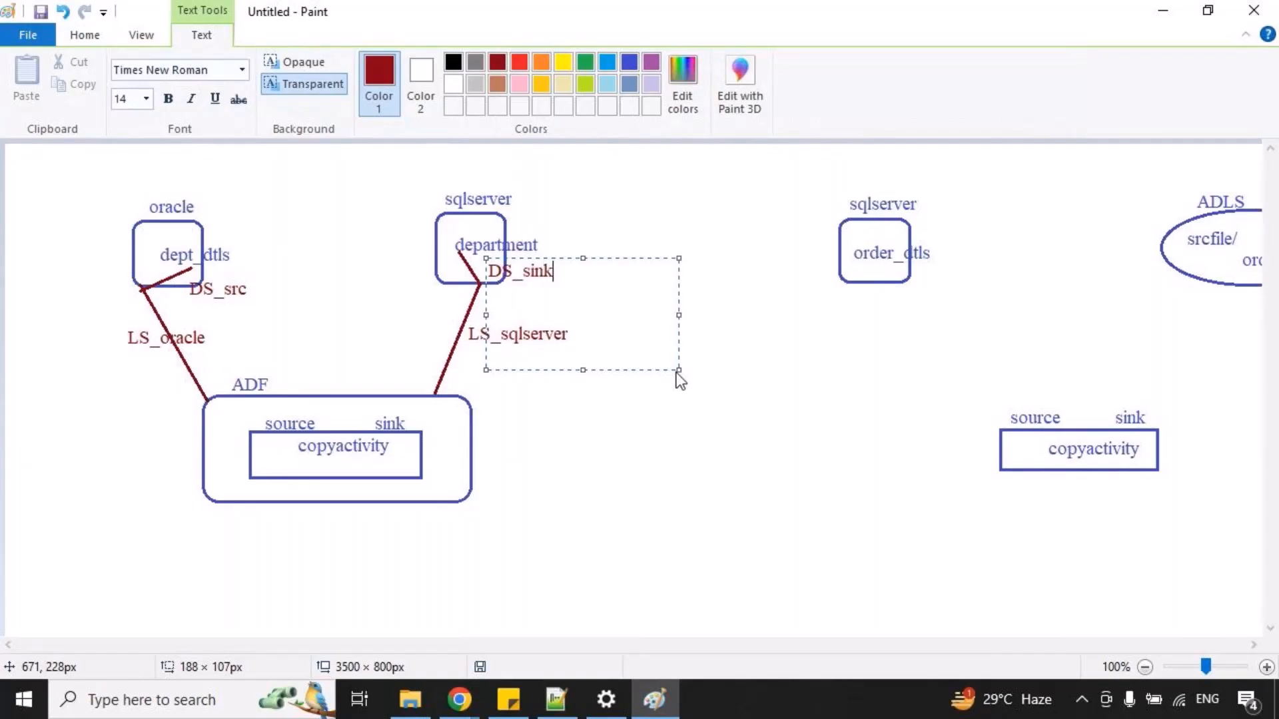
click(408, 282)
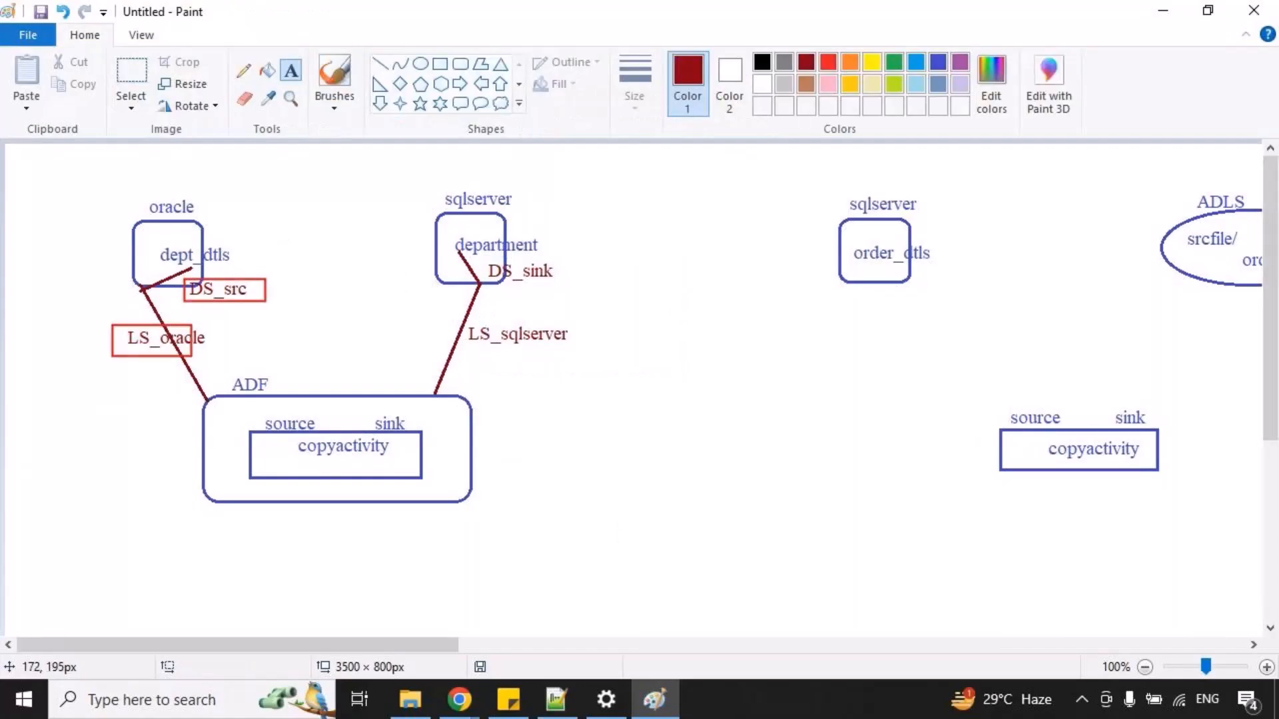
Mark temporary red boxes around the linked service and dataset labels of the oracle-to-sqlserver diagram, and clear them.
drag(470, 323, 574, 349)
drag(475, 255, 591, 288)
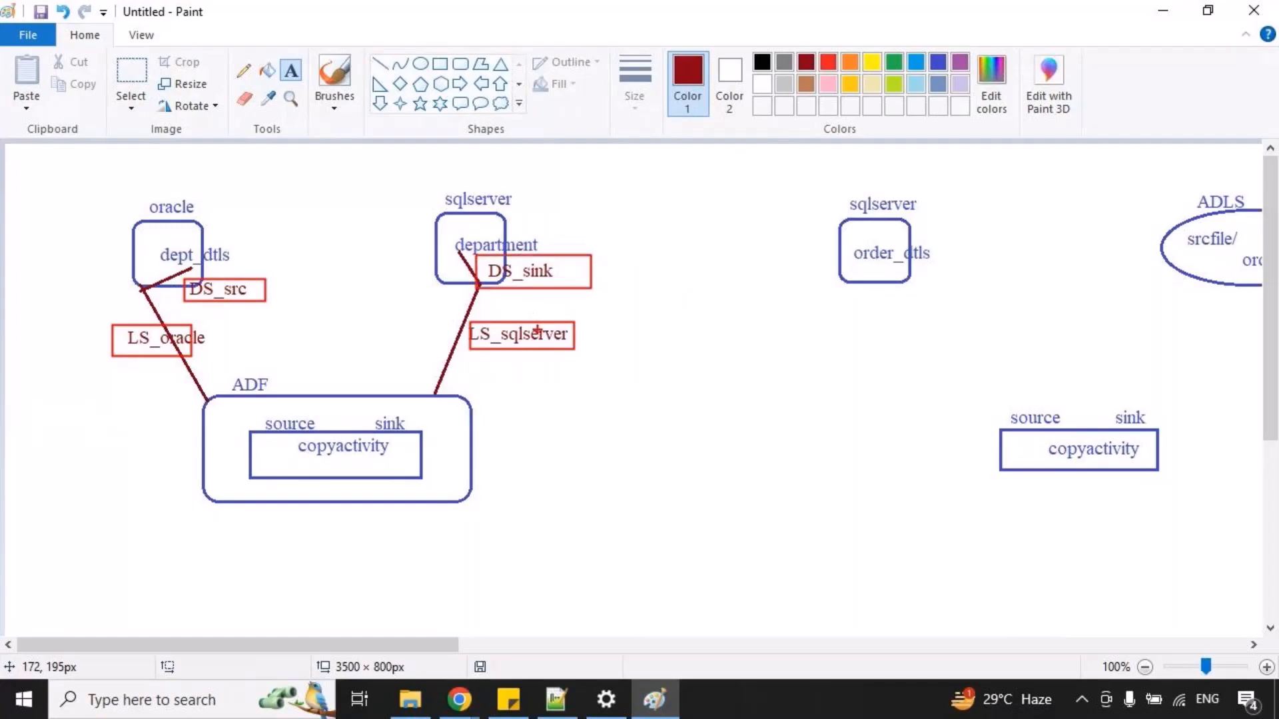
key(Escape)
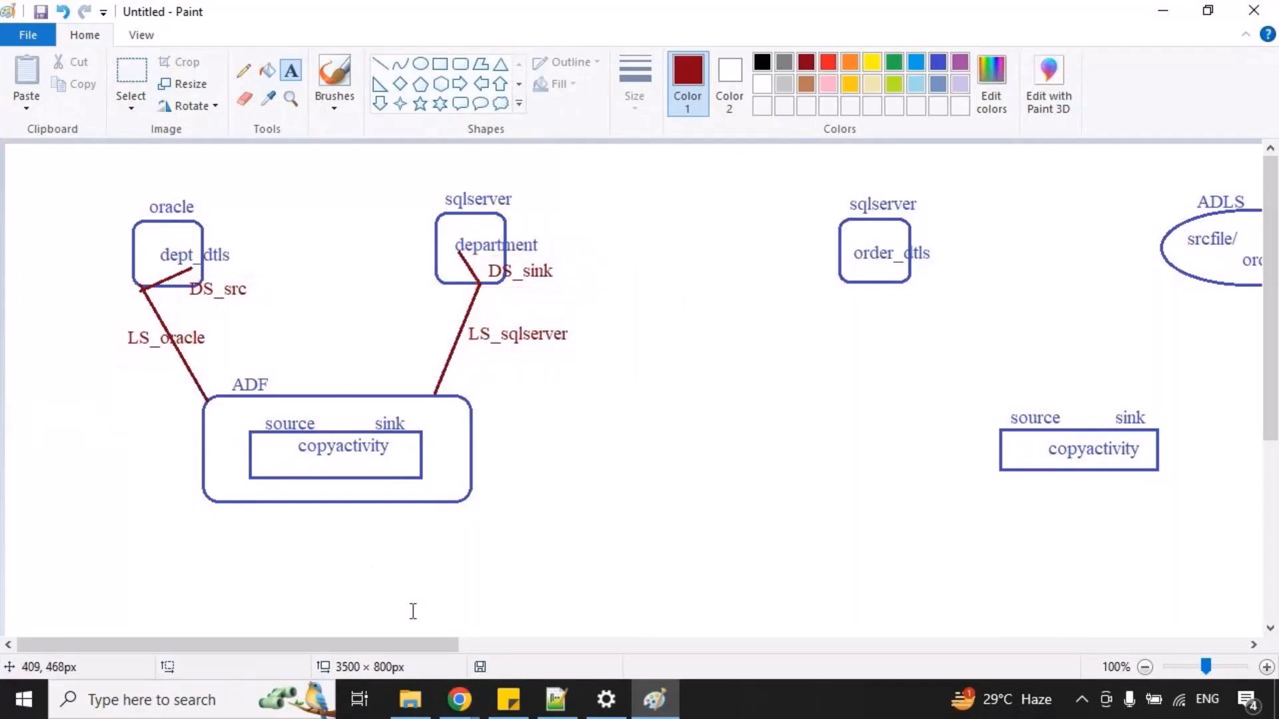
drag(191, 272, 259, 303)
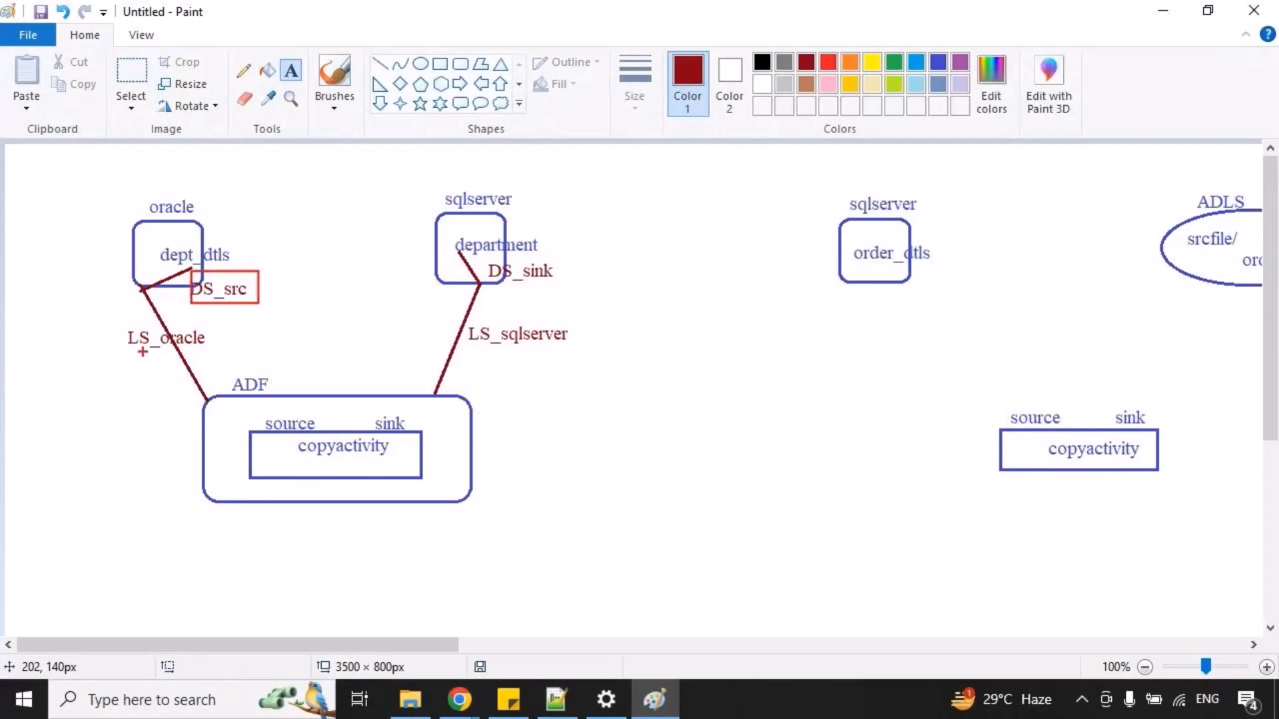
drag(142, 351, 176, 295)
key(ctrl+z)
key(ctrl+z)
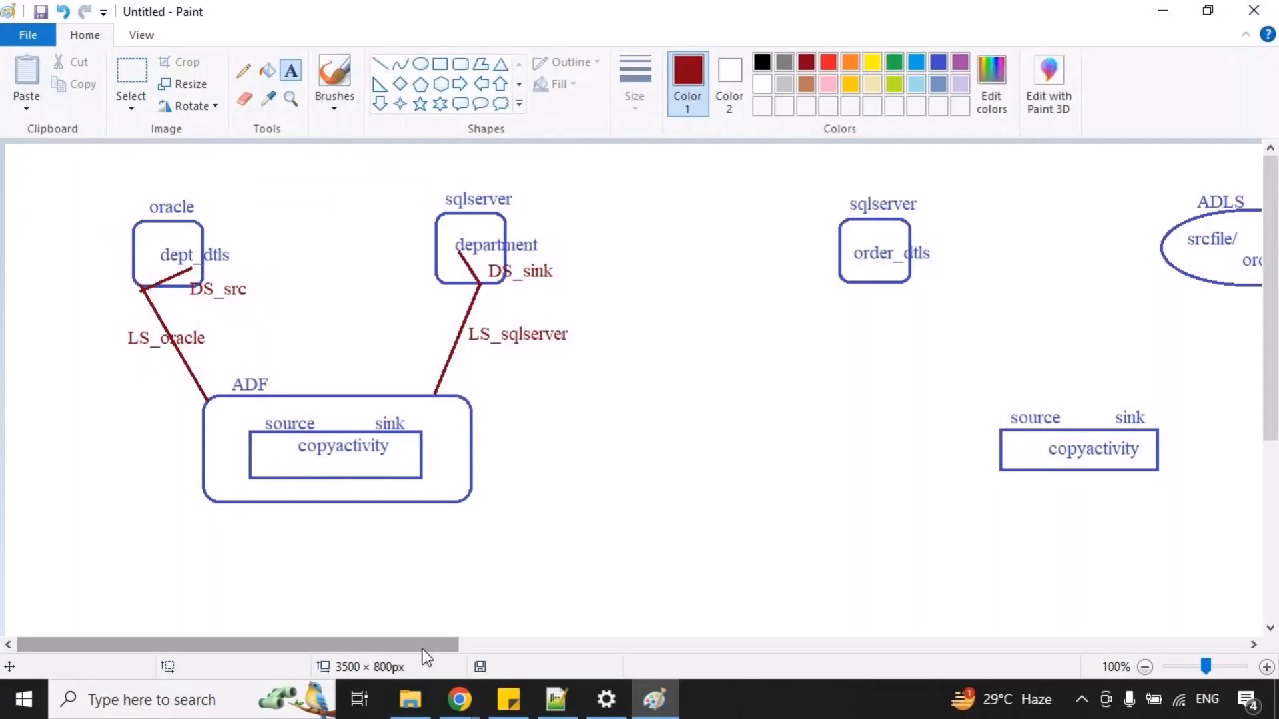
Draw a larger blue ellipse enclosing the "Linked service" oval beside the list of steps.
drag(424, 646, 1033, 662)
click(421, 63)
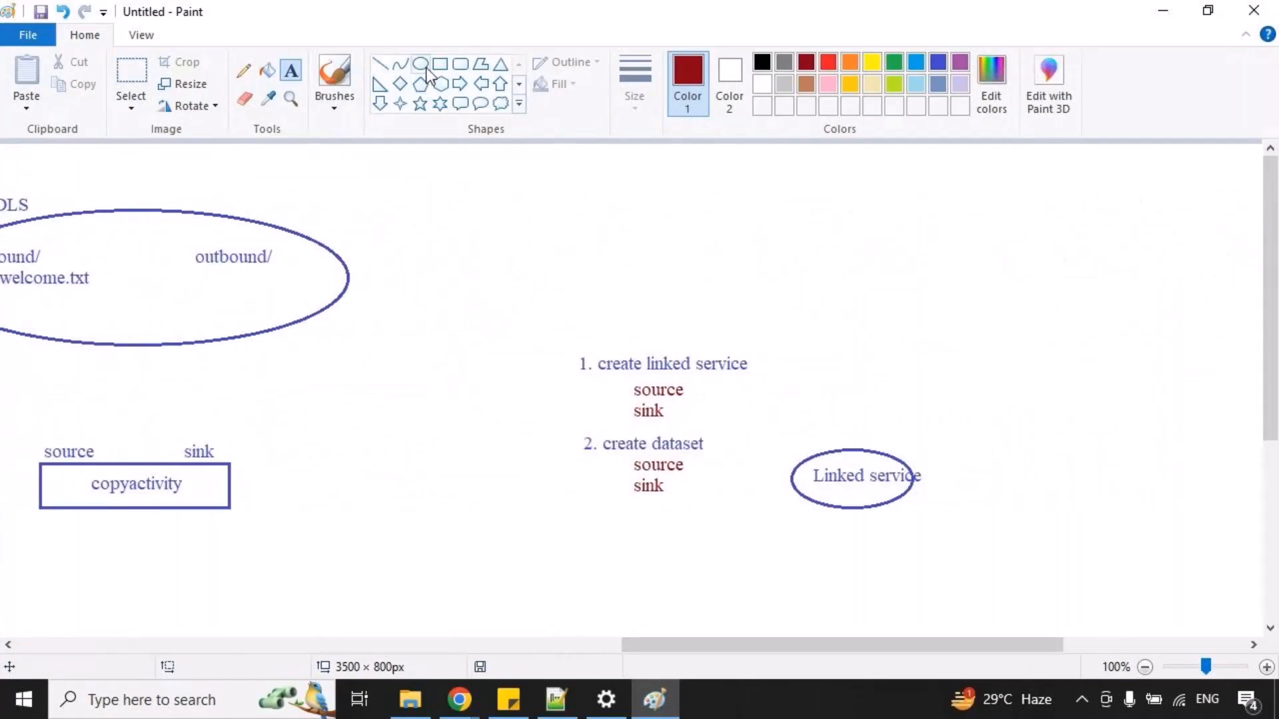
click(944, 61)
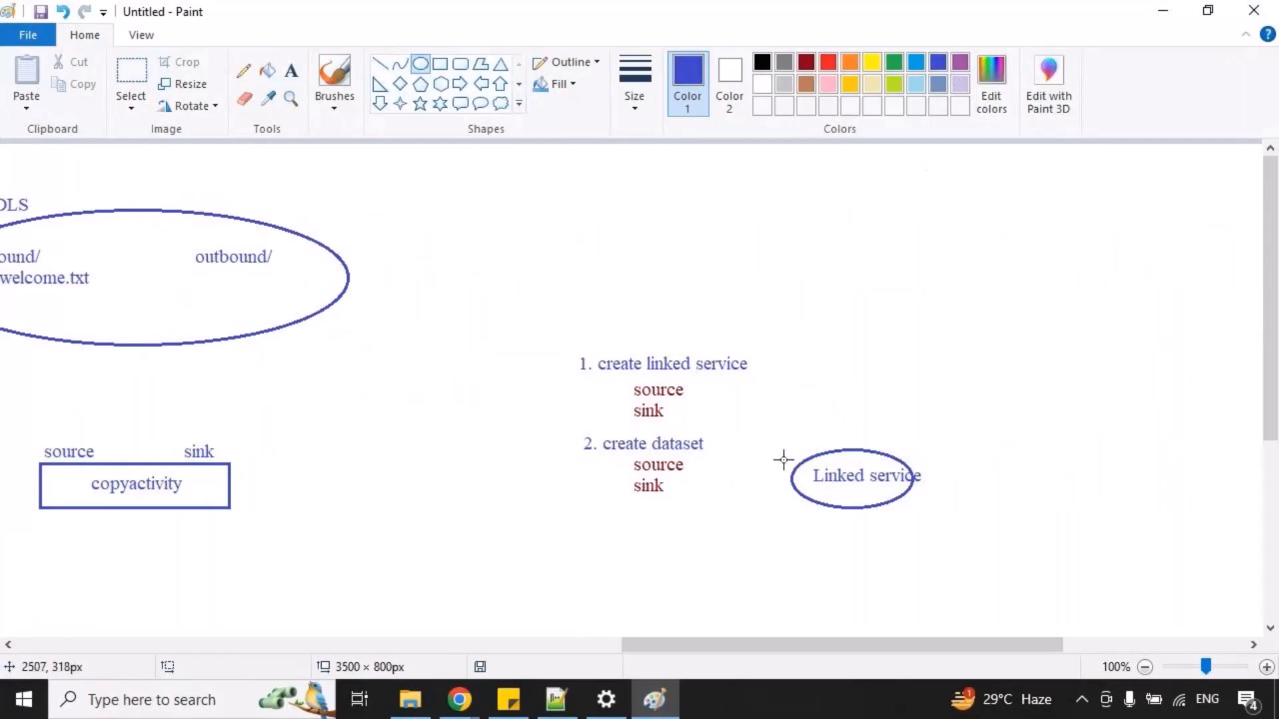
drag(779, 410, 1021, 544)
click(739, 457)
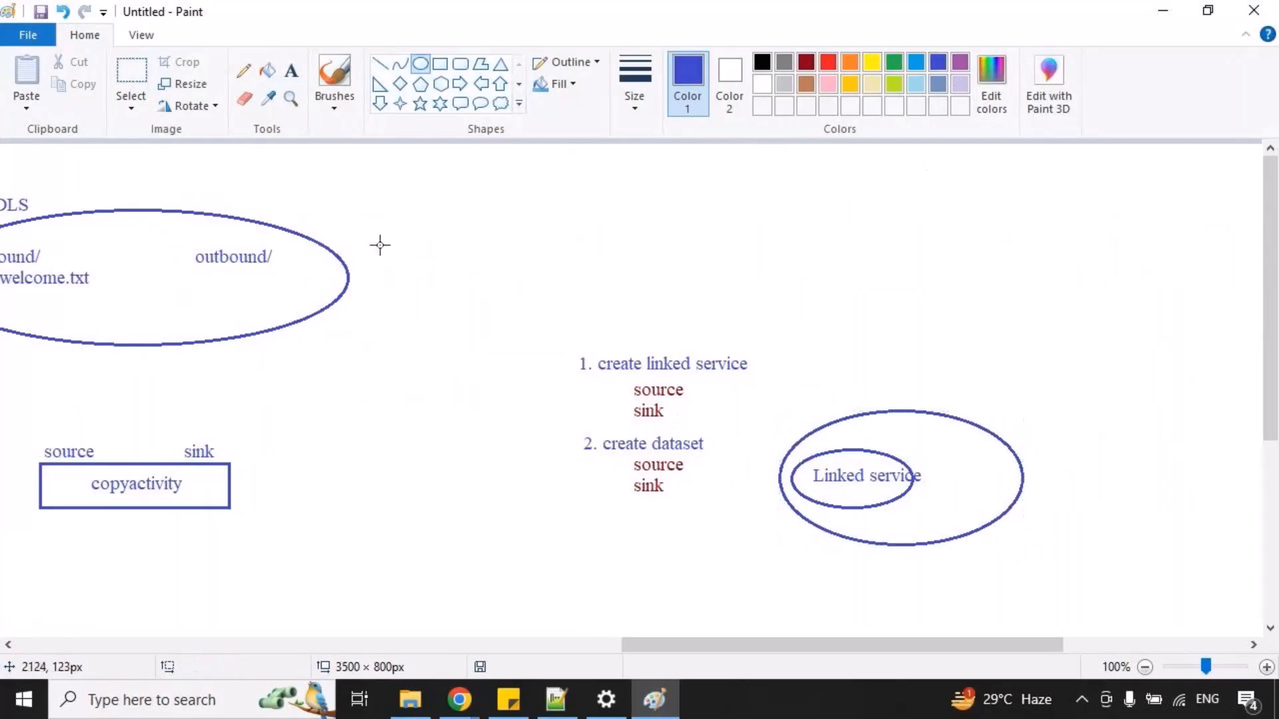
Write "Dataset" in blue inside the larger ellipse, beside the "Linked service" oval.
click(290, 71)
drag(944, 459, 1101, 506)
text(D)
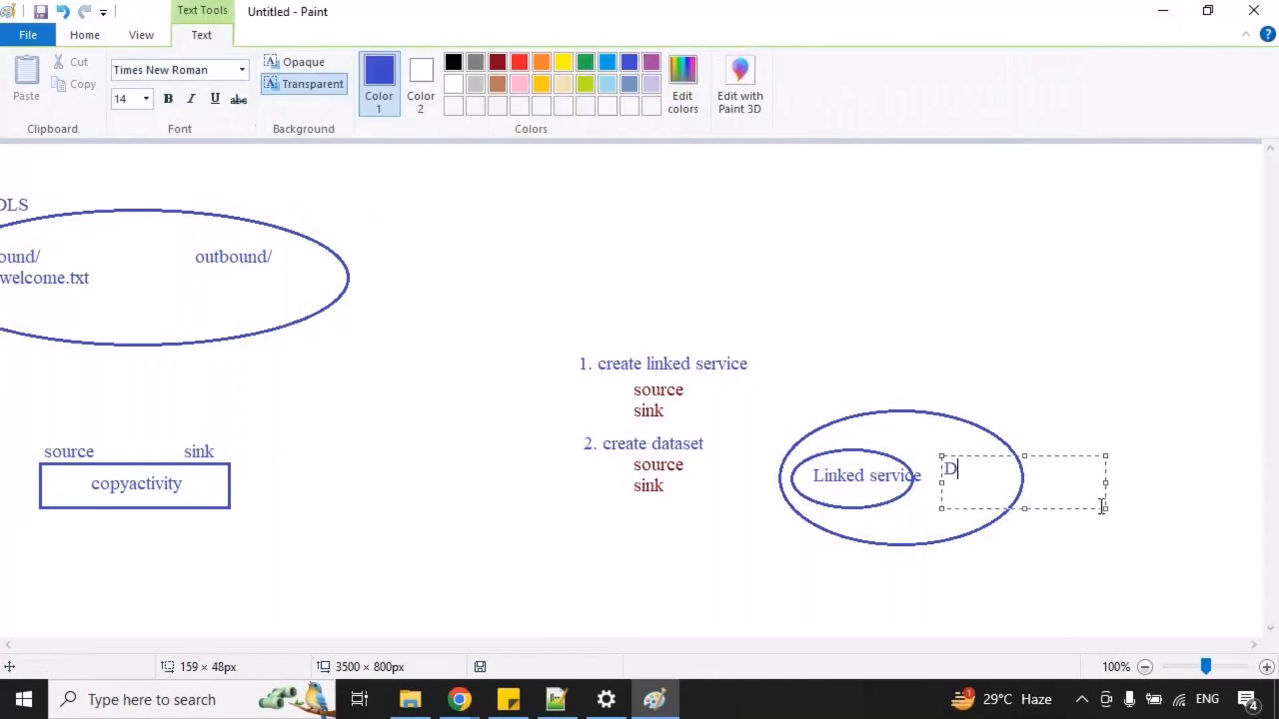
text(ataset)
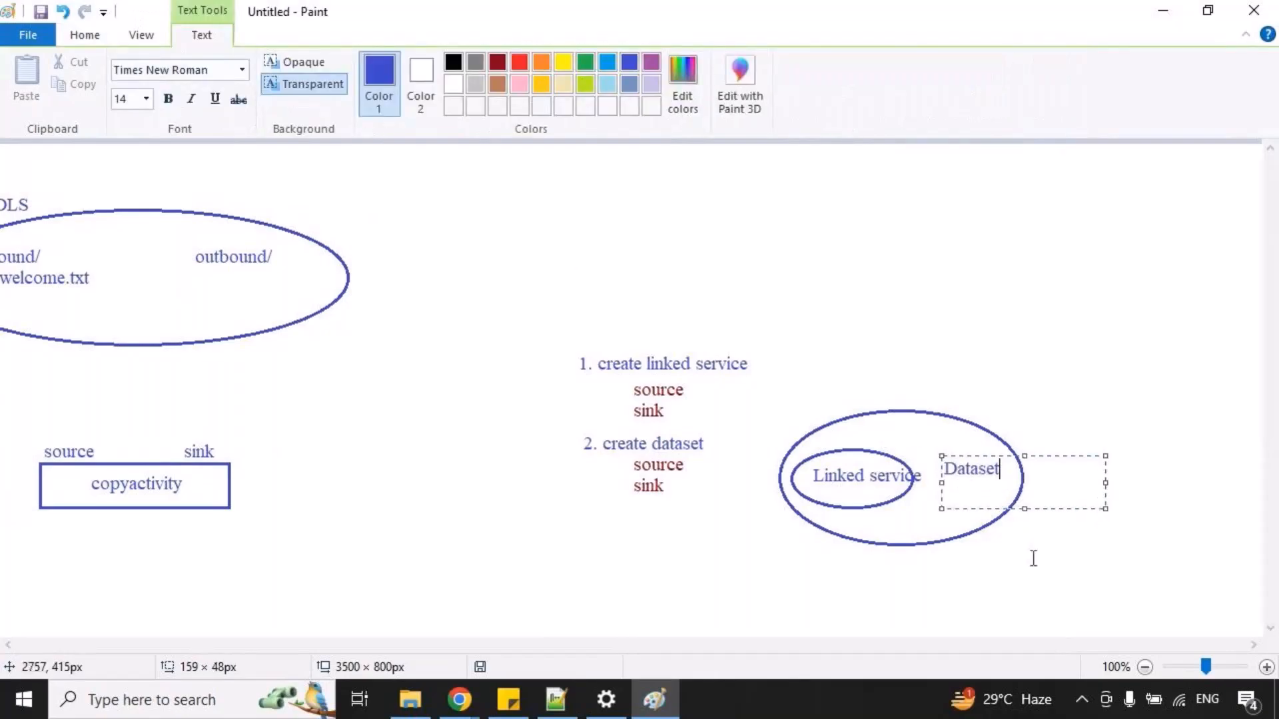
click(1001, 528)
Mark the "Dataset" label and the nested ellipses with temporary red strokes, and clear them.
drag(962, 486, 1005, 472)
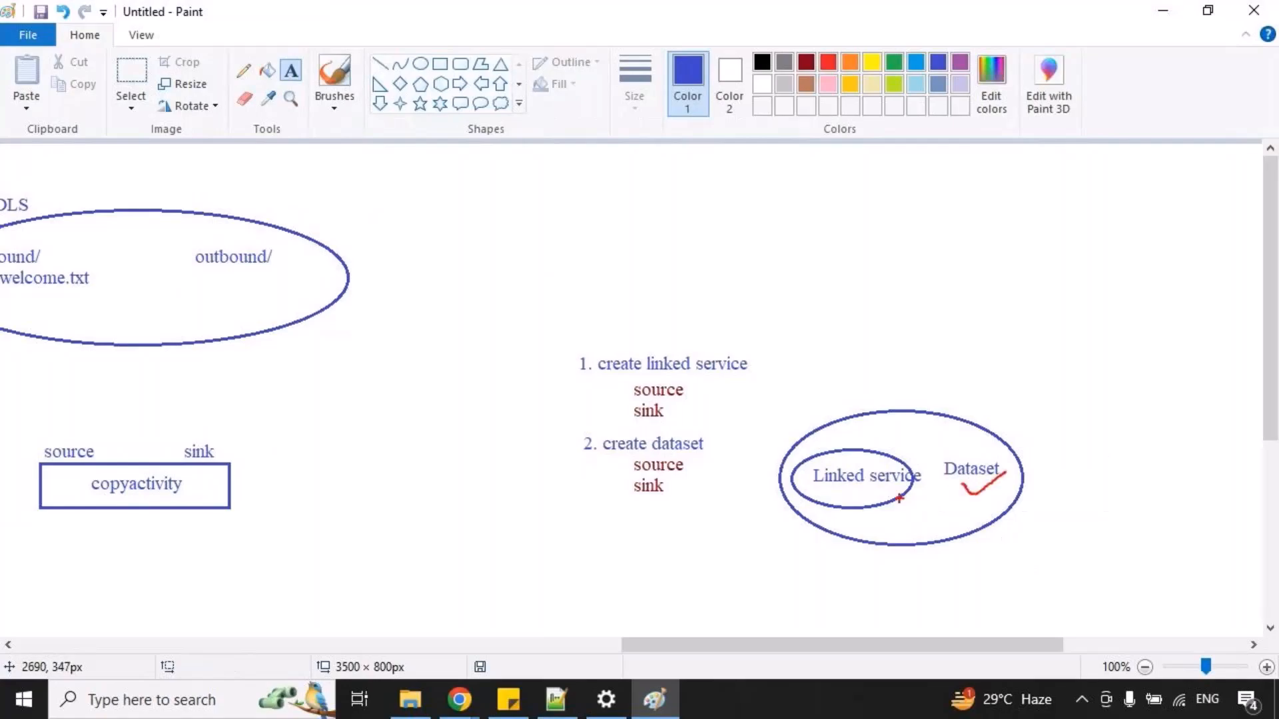
drag(910, 499, 918, 526)
mouse_move(988, 489)
mouse_down()
mouse_move(990, 538)
mouse_move(995, 484)
mouse_up()
key(Escape)
Draw a blue rounded rectangle around the copyactivity box of the sqlserver-to-ADLS diagram and label it "ADF".
drag(710, 645, 233, 592)
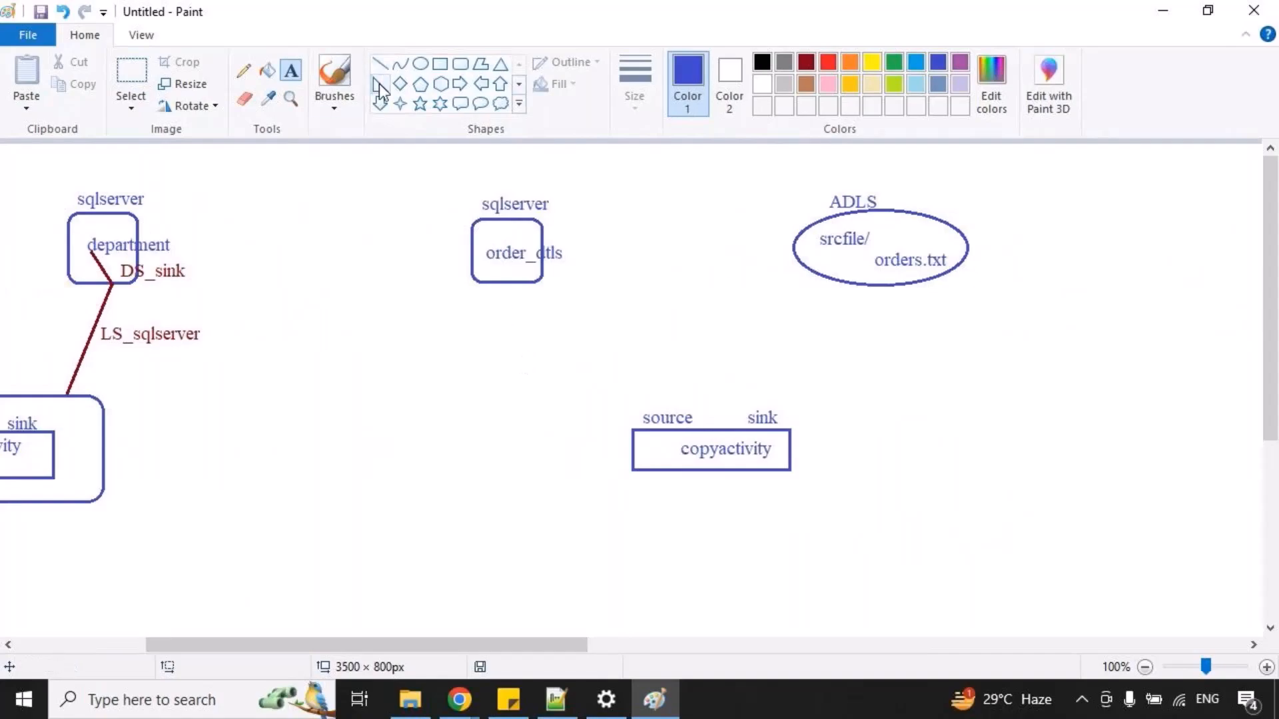
click(460, 64)
mouse_move(575, 378)
mouse_down()
mouse_move(793, 497)
mouse_move(851, 500)
mouse_up()
drag(764, 440, 767, 446)
click(619, 333)
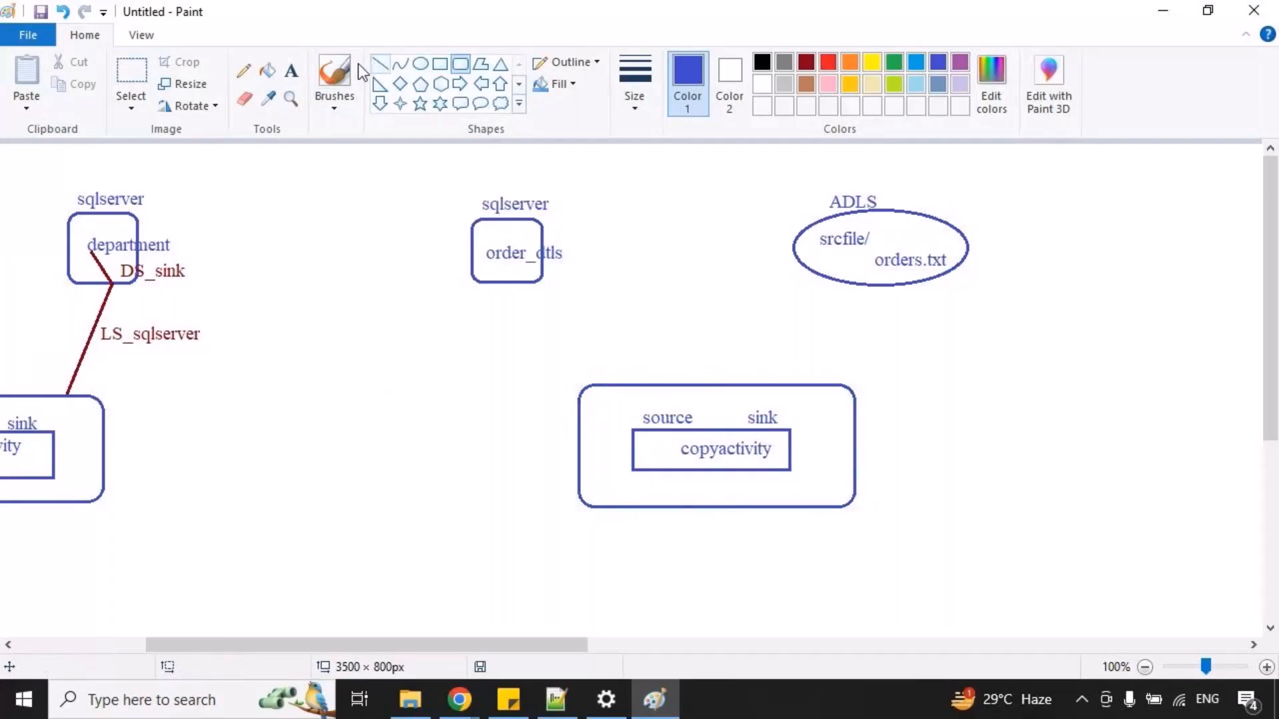
click(291, 69)
drag(554, 411, 605, 443)
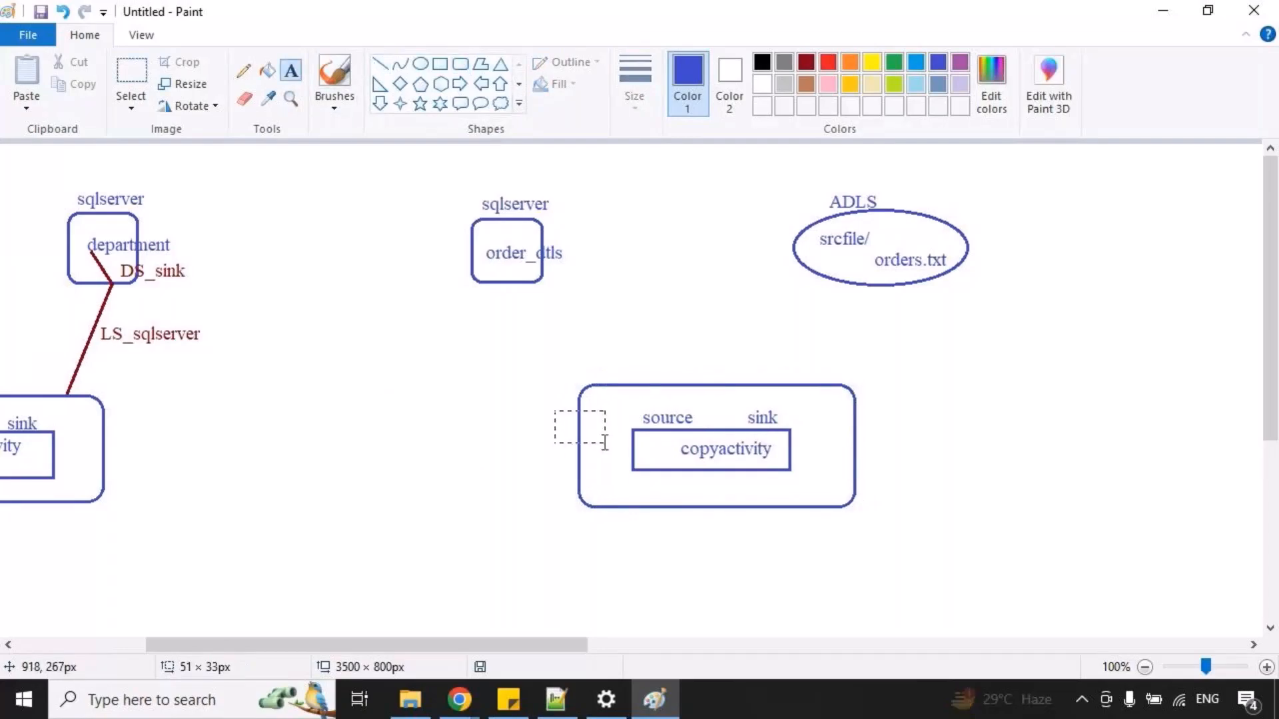
text(ADF)
click(528, 491)
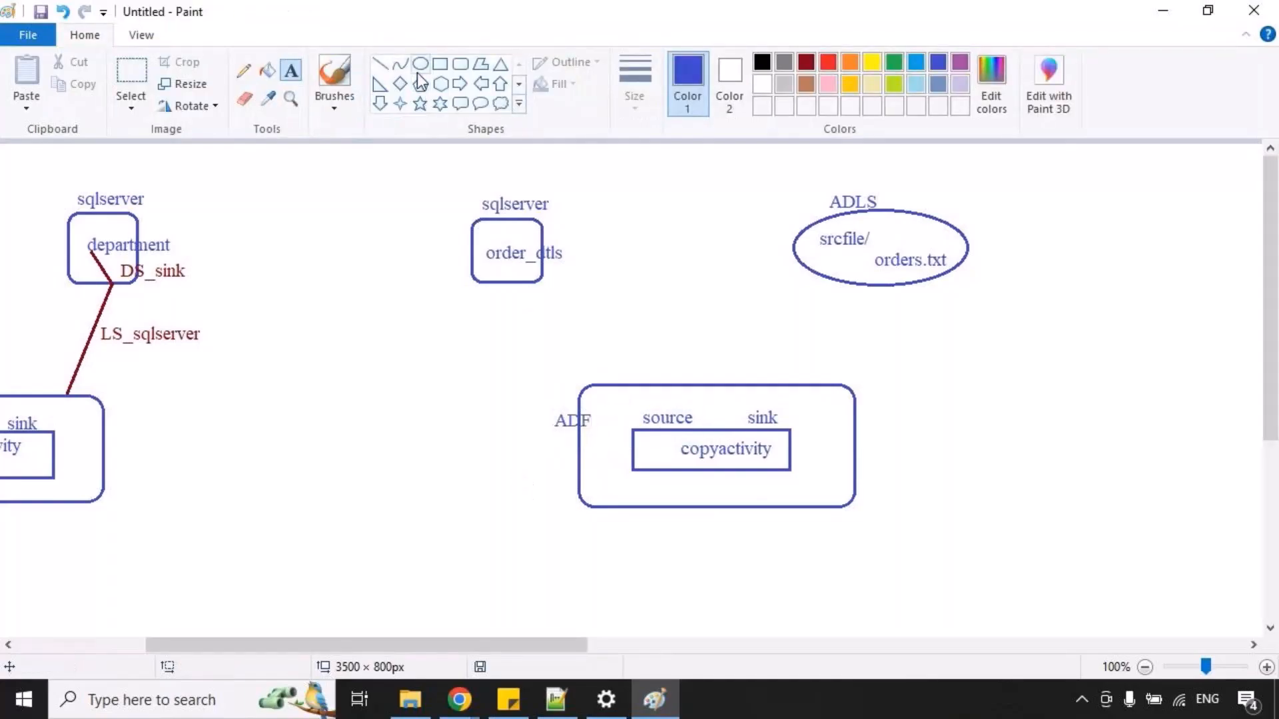
Draw a blue line from the ADF box to the sqlserver holding order_dtls and label it "LS_Sqlserver".
click(379, 64)
mouse_move(606, 384)
mouse_down()
mouse_move(538, 296)
mouse_move(413, 266)
mouse_move(476, 279)
mouse_up()
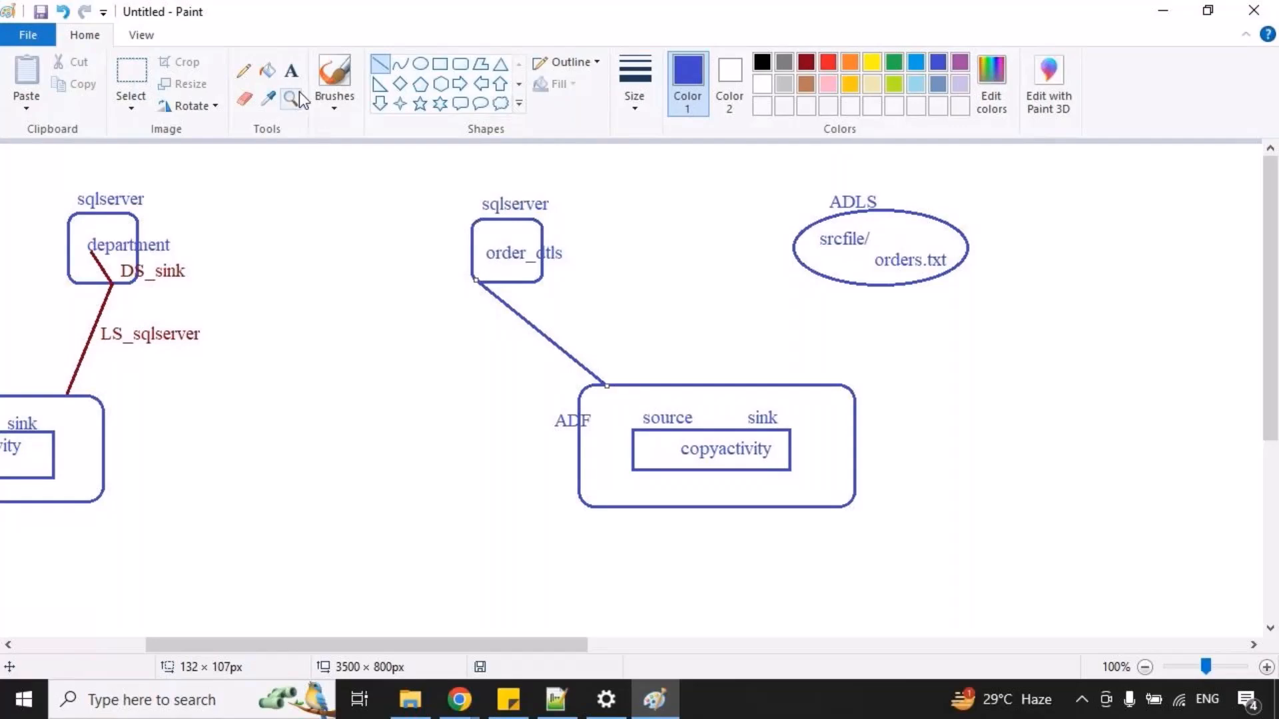
click(291, 70)
drag(508, 332, 938, 493)
text(LS-)
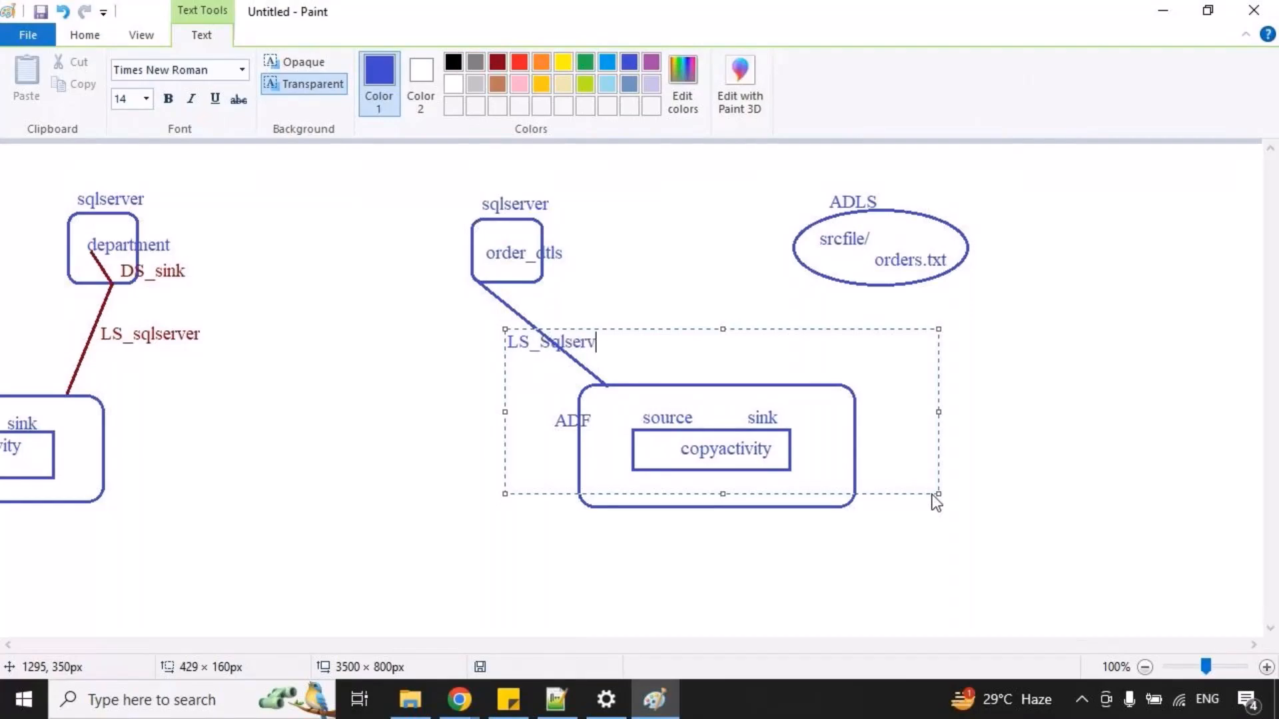
click(790, 218)
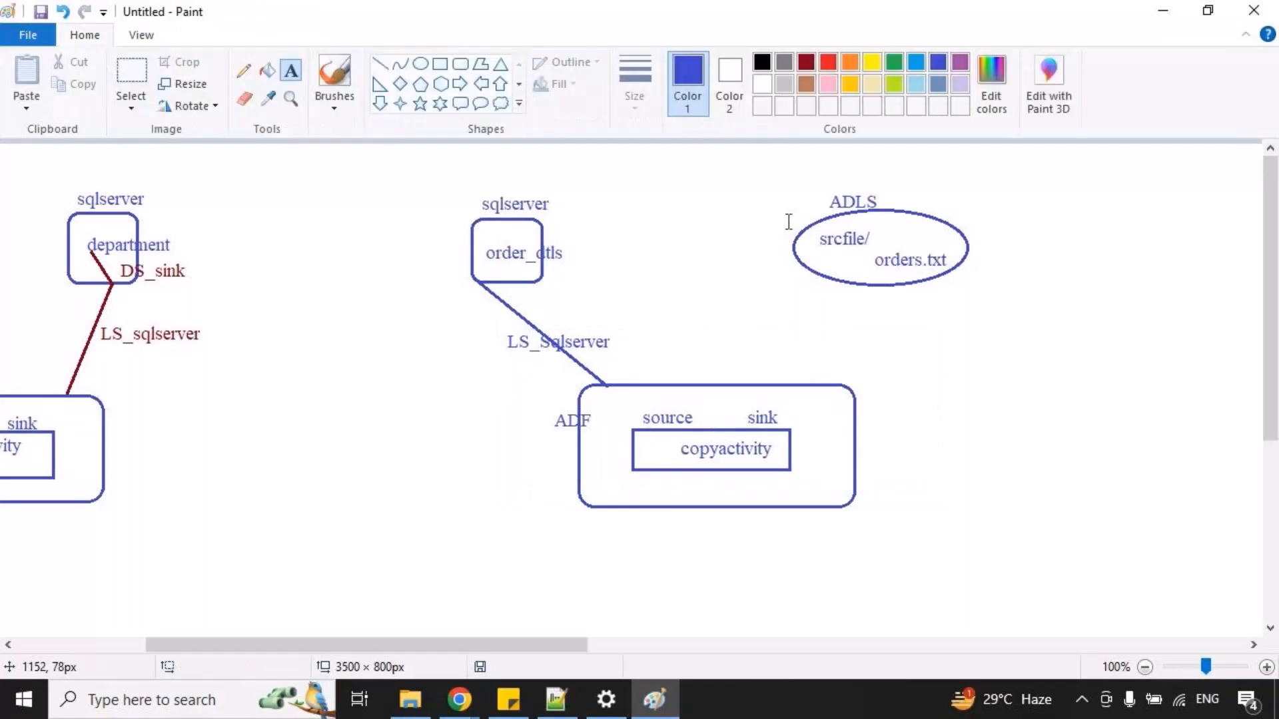
Draw a blue line from the ADF box to the ADLS ellipse holding orders.txt and label it "LS_gen2".
click(385, 66)
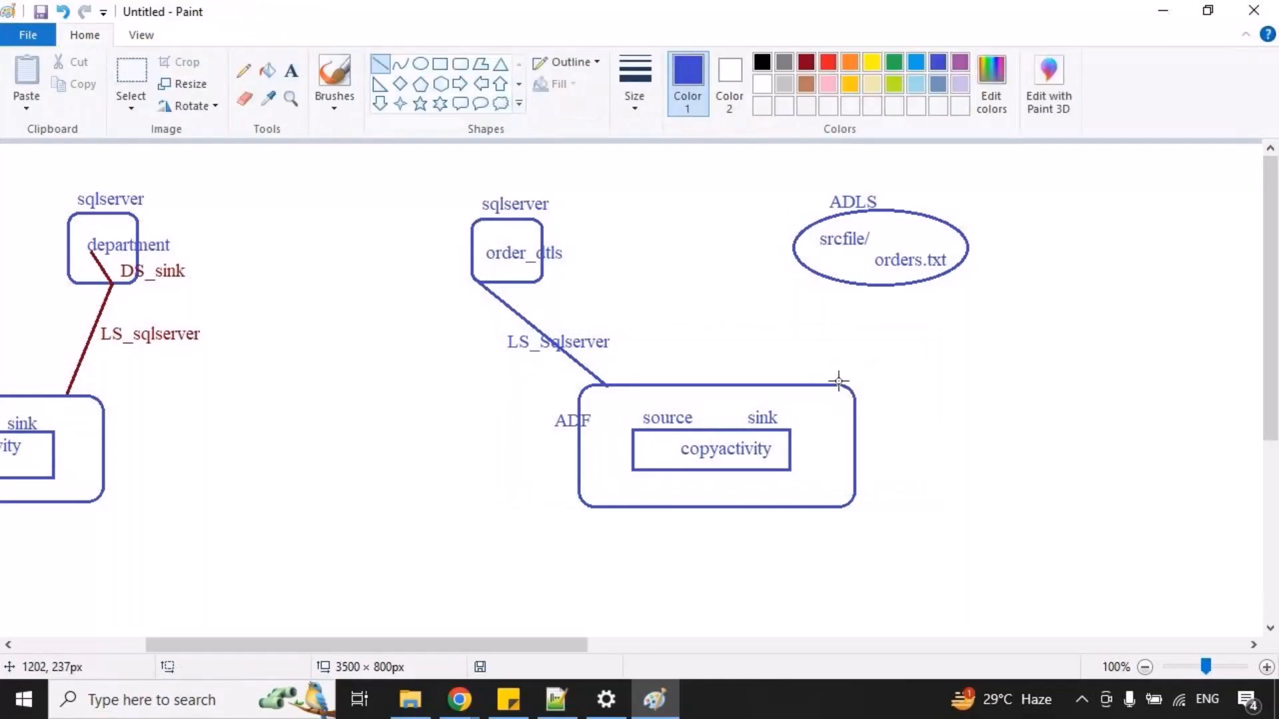
drag(829, 385, 878, 285)
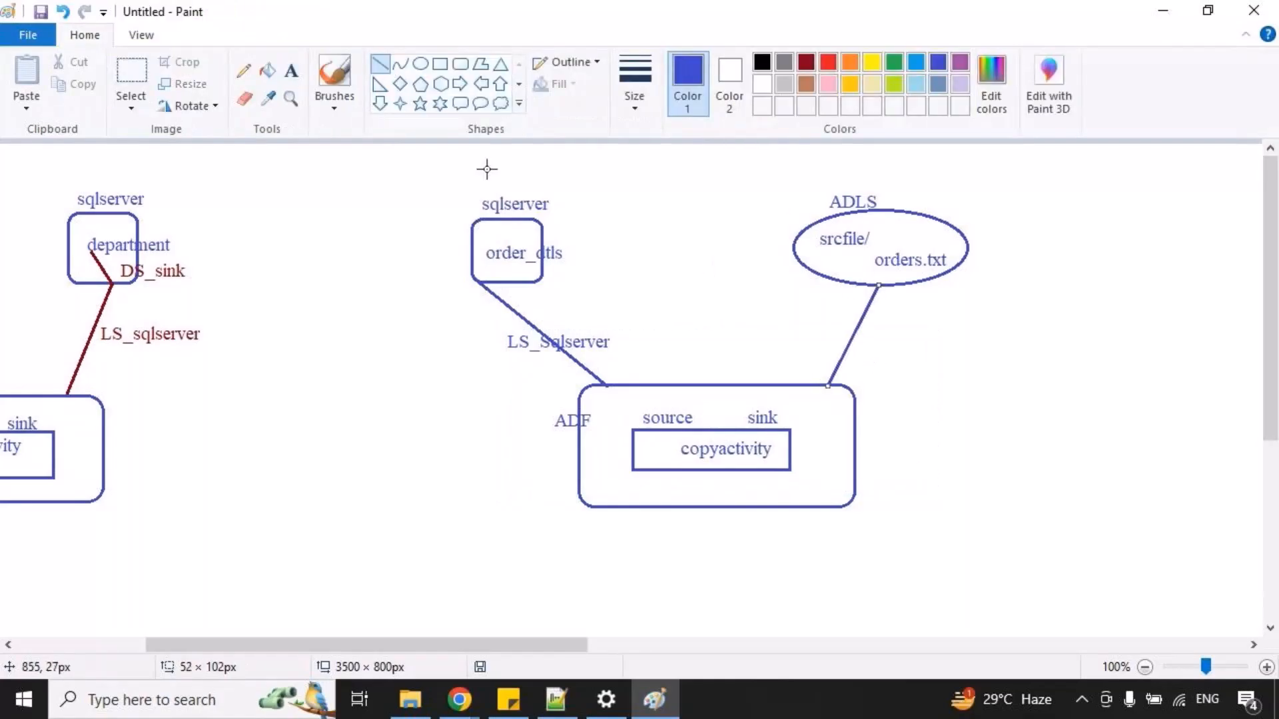
click(298, 74)
drag(855, 337, 1010, 423)
text(LS_gen2)
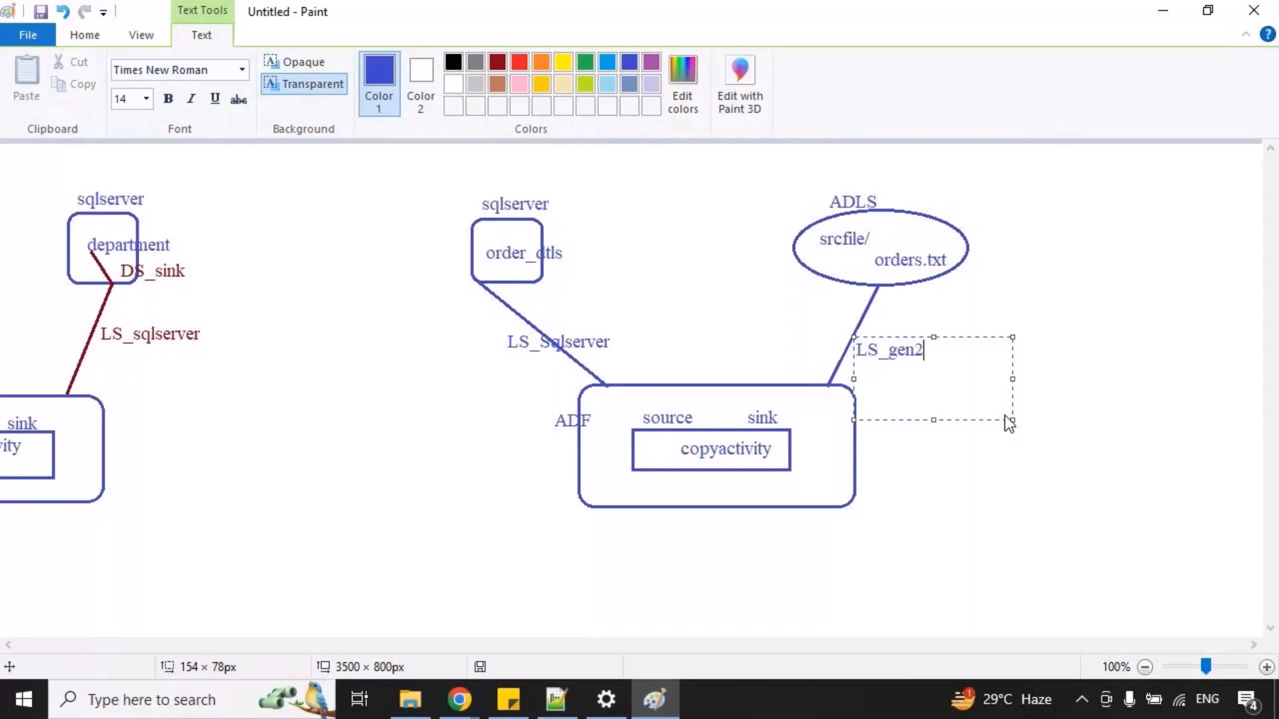
click(382, 300)
Draw a short blue line from the sqlserver connection to order_dtls and label it "DS_orders".
click(379, 64)
drag(474, 281, 533, 268)
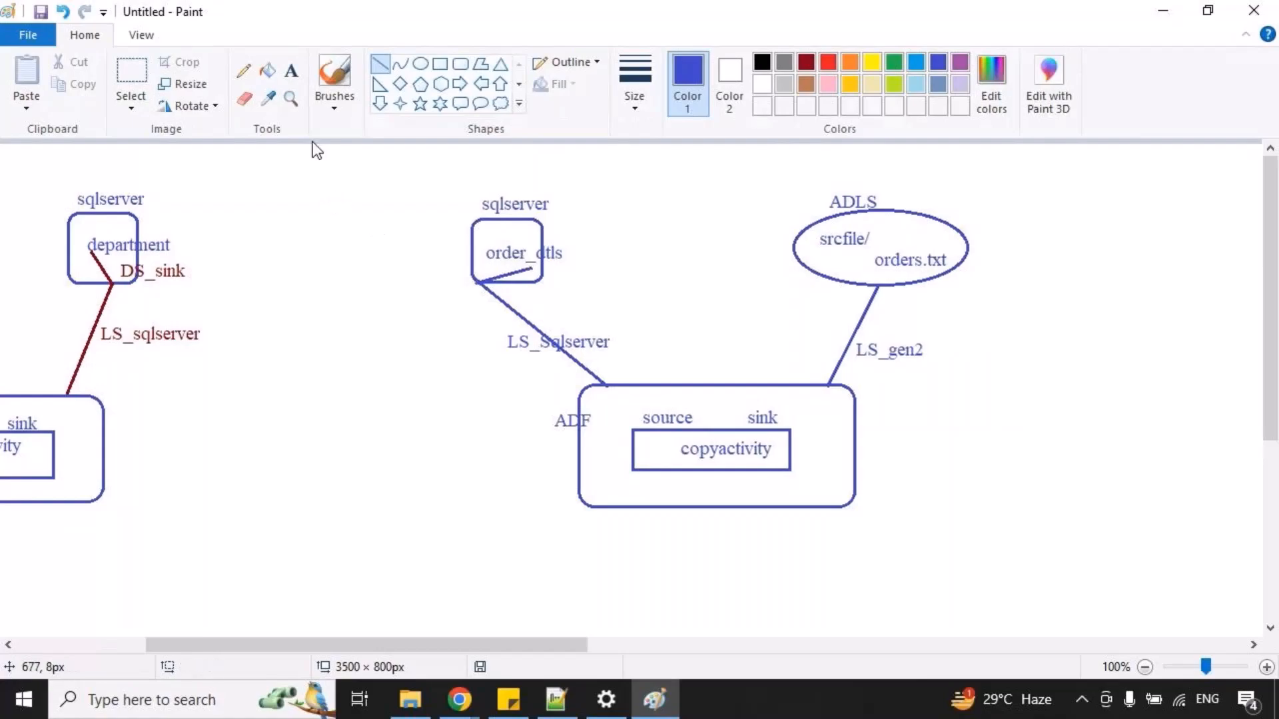
click(291, 71)
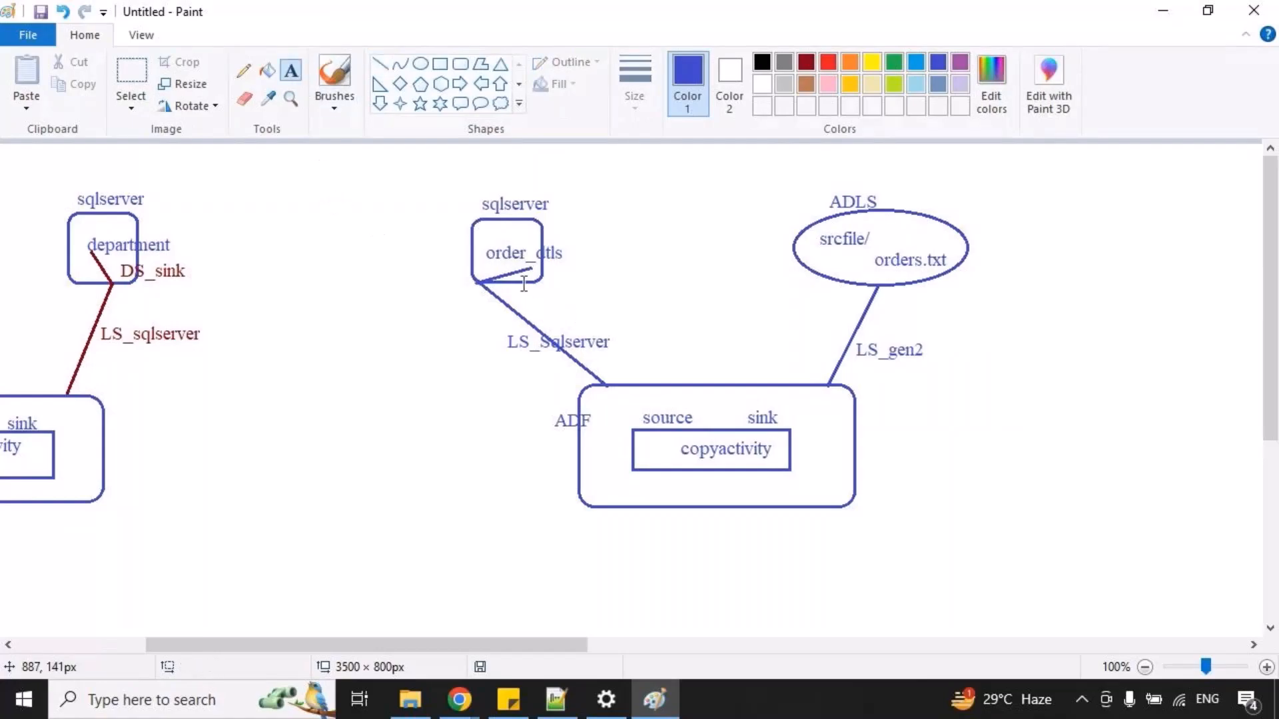
drag(522, 280, 716, 377)
text(DS_orders)
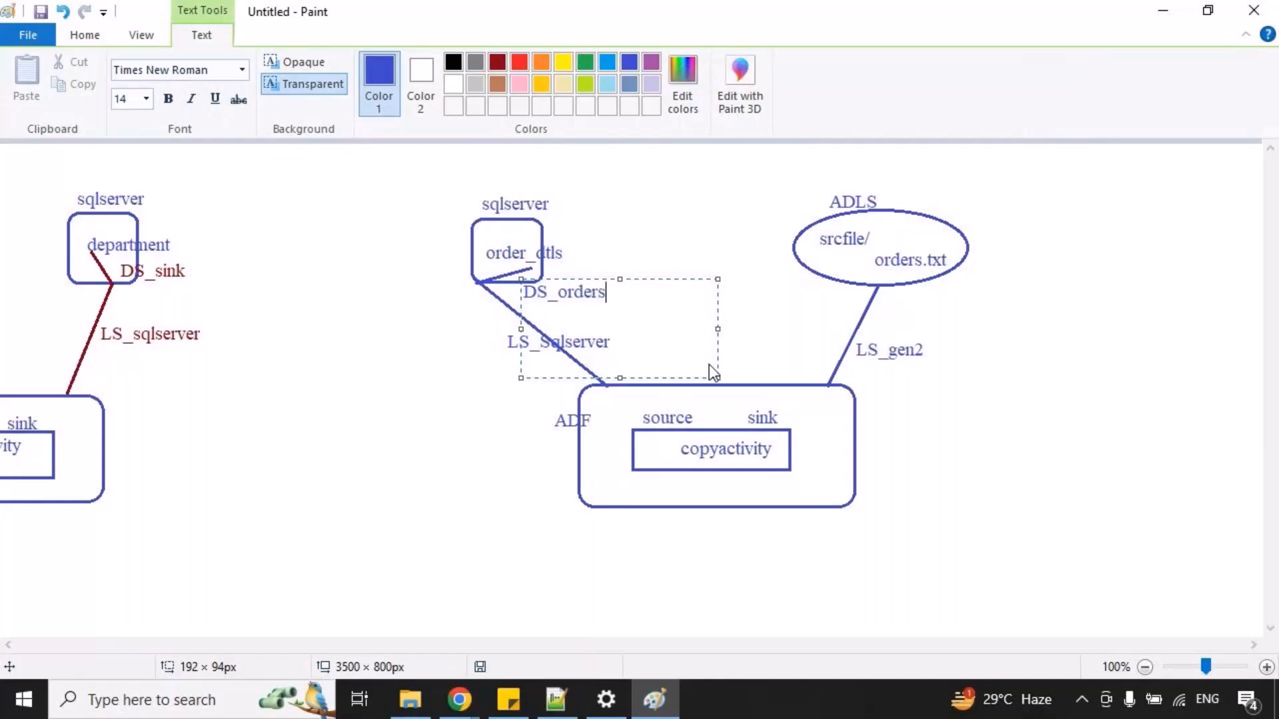
click(806, 304)
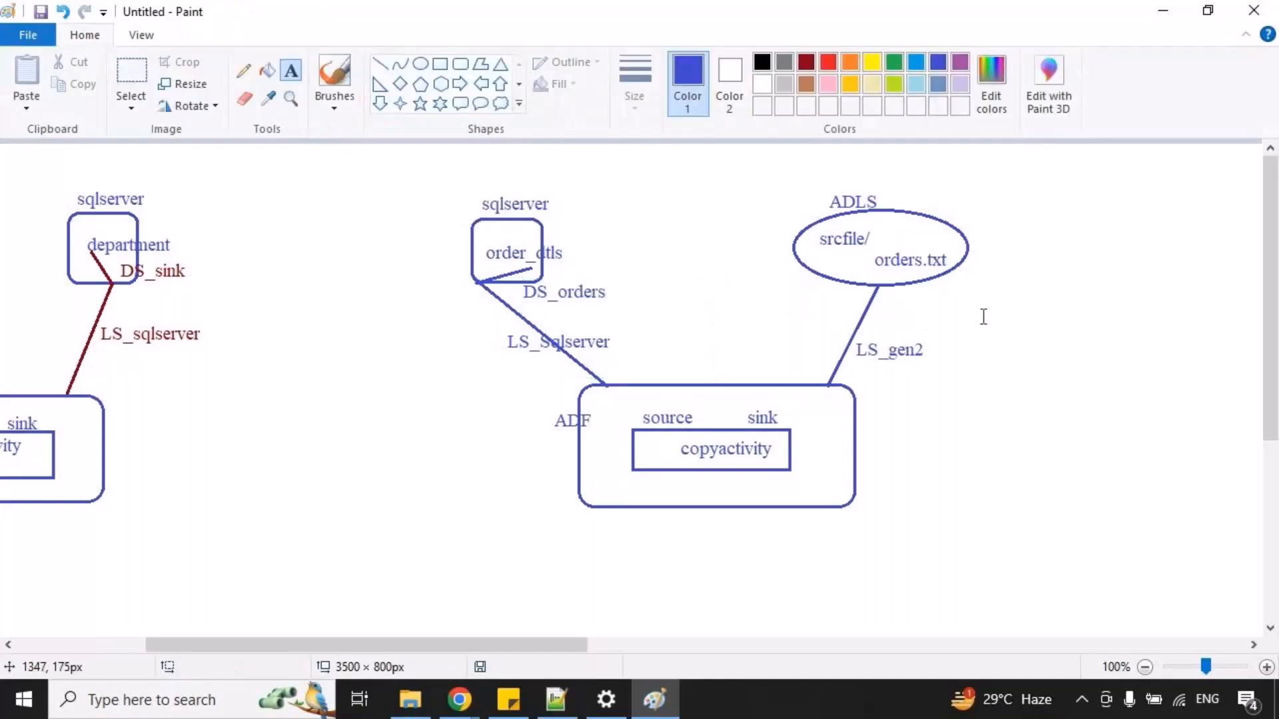
Draw a short blue line from the ADLS connection to orders.txt and label it "DS_gen2_orders".
click(380, 64)
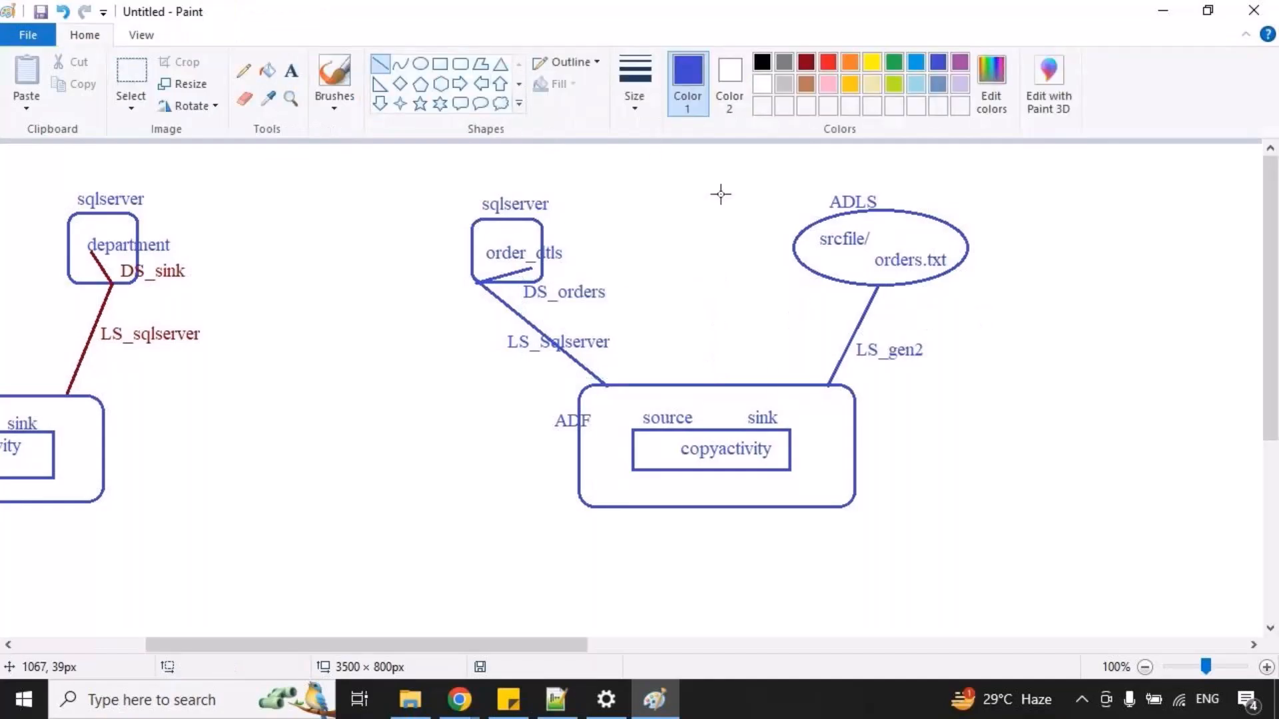
mouse_move(878, 286)
mouse_down()
mouse_move(855, 243)
mouse_move(869, 261)
mouse_up()
click(291, 69)
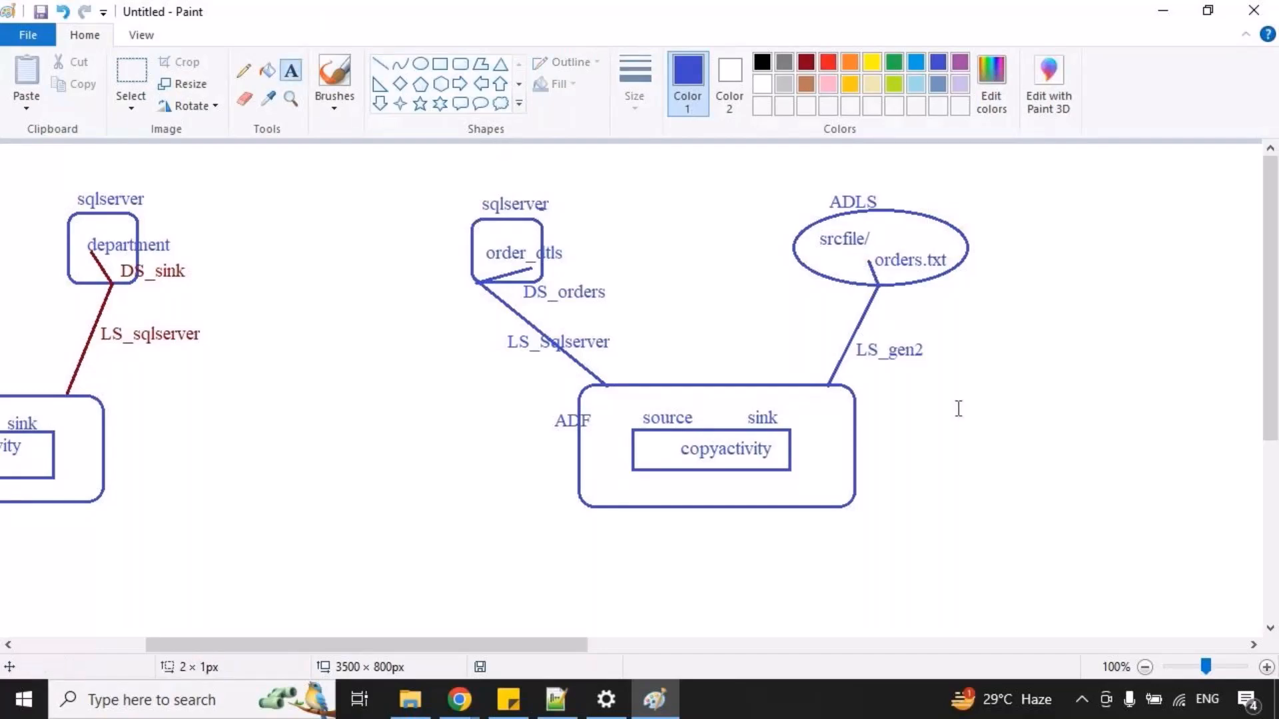
drag(886, 272, 1048, 377)
text(DS_gen2_ord)
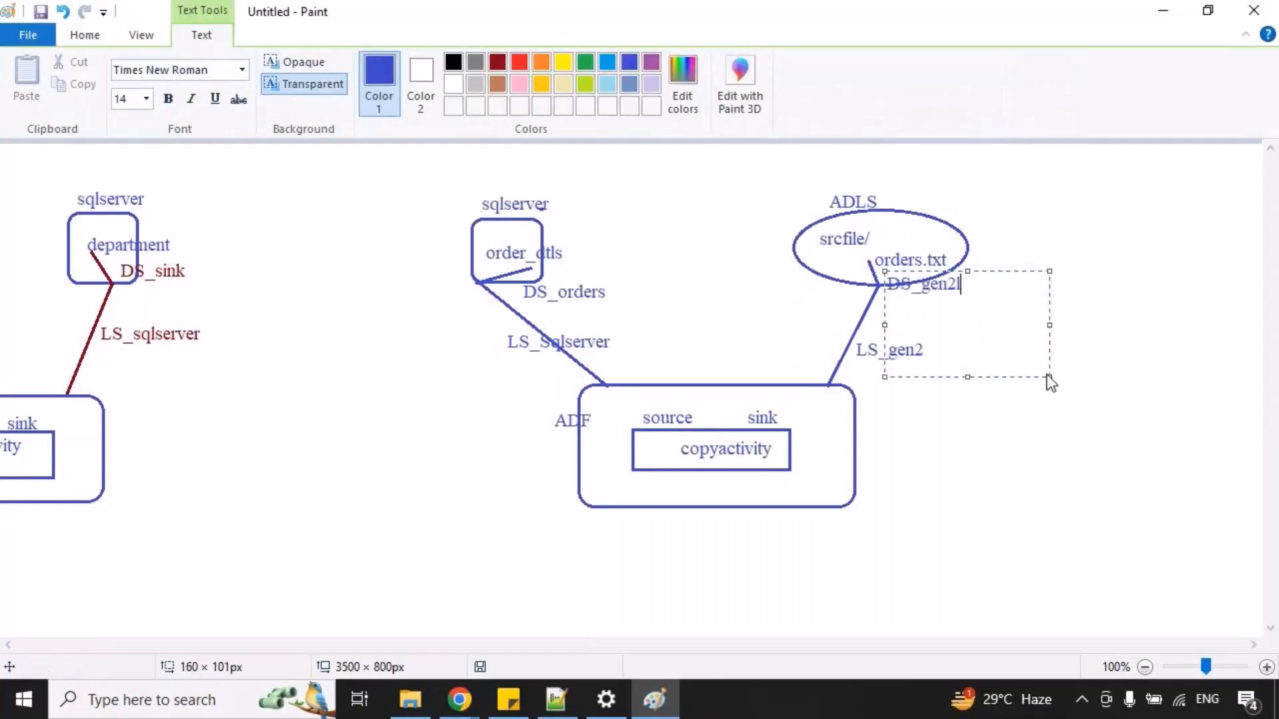
key(BackSpace)
key(BackSpace)
key(BackSpace)
key(BackSpace)
text(_orders)
click(892, 423)
Mark temporary red boxes around source and sink and red ticks at both dataset labels, and clear them.
mouse_move(629, 403)
mouse_down()
mouse_move(684, 429)
mouse_move(786, 429)
mouse_up()
click(581, 324)
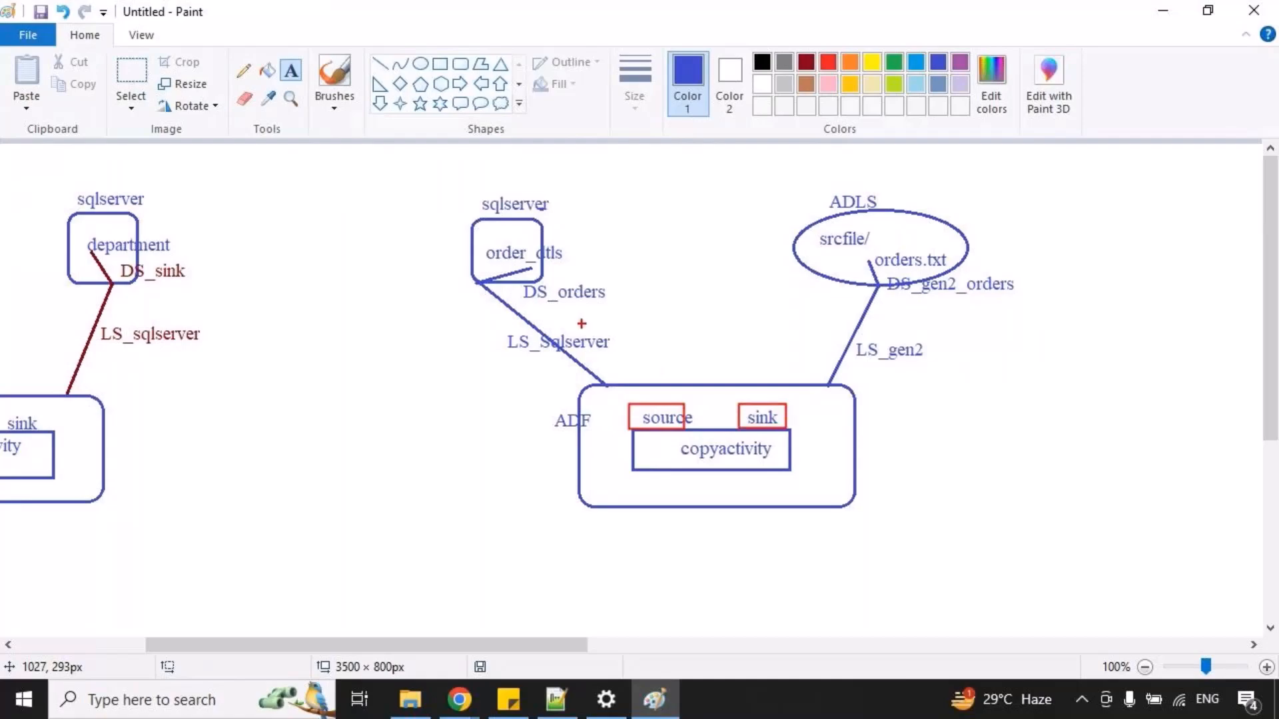
drag(574, 287, 638, 233)
drag(929, 276, 1012, 236)
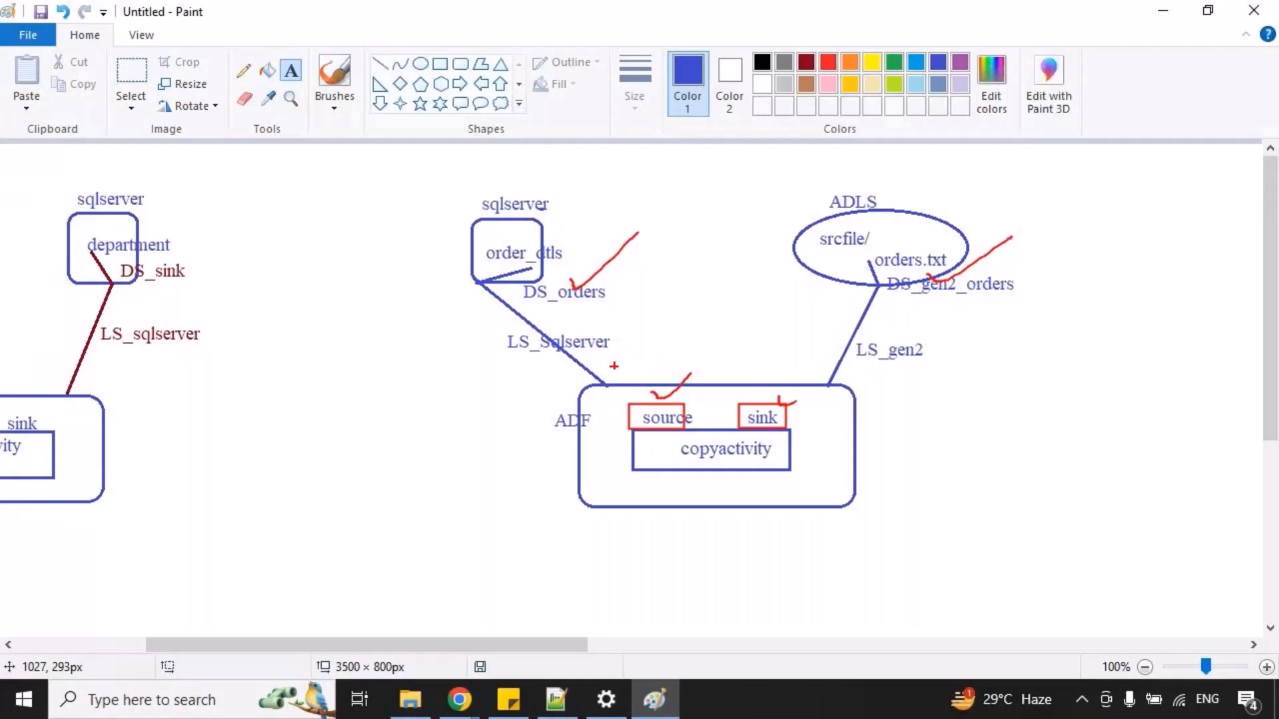
key(Escape)
Draw a blue rounded rectangle around the copyactivity box beneath the inbound/outbound ADLS ellipse.
drag(560, 646, 857, 650)
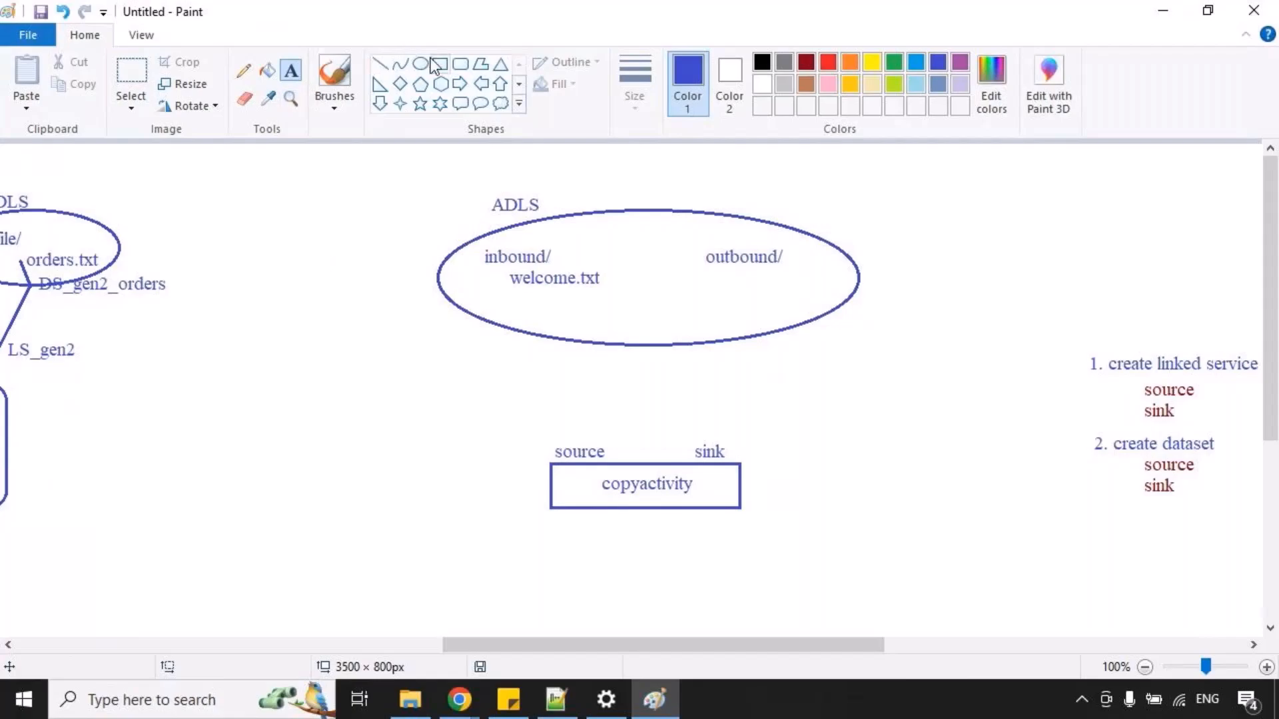
click(460, 63)
drag(526, 428, 731, 531)
click(528, 277)
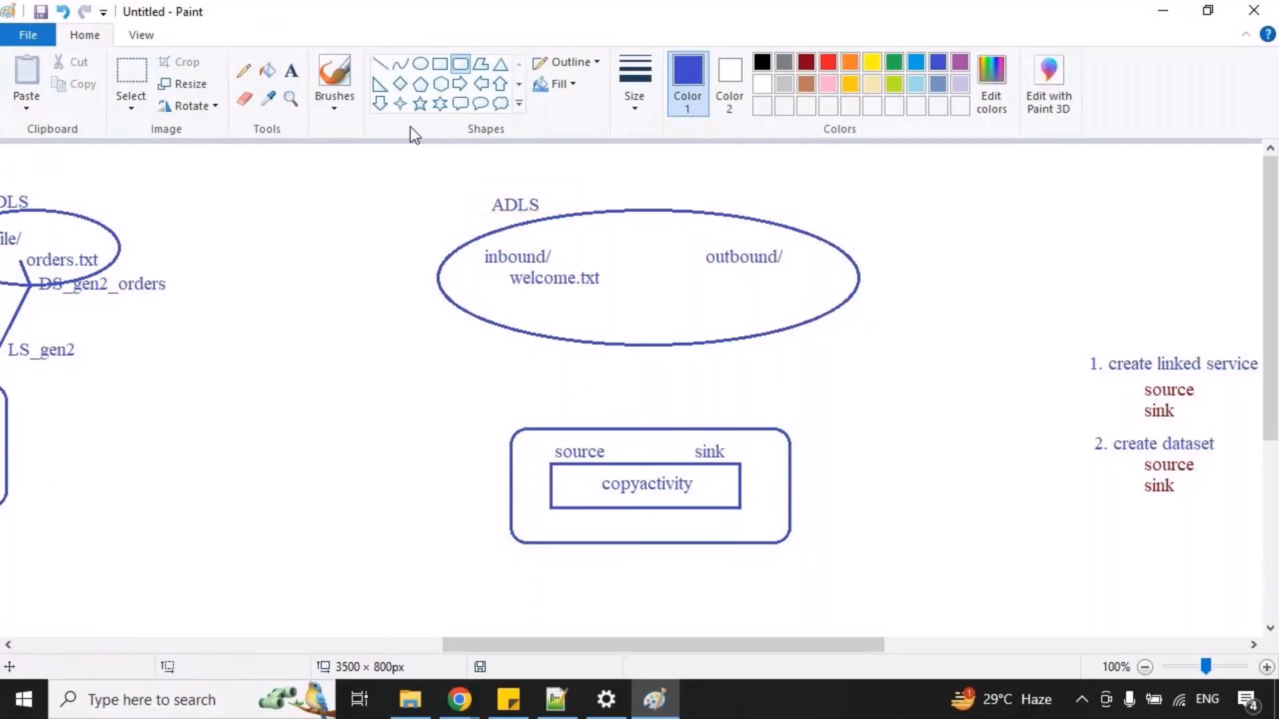
Connect the source and sink sides of the rounded rectangle to the inbound/outbound ADLS ellipse with two blue lines.
click(379, 63)
drag(562, 430, 476, 318)
drag(726, 430, 792, 331)
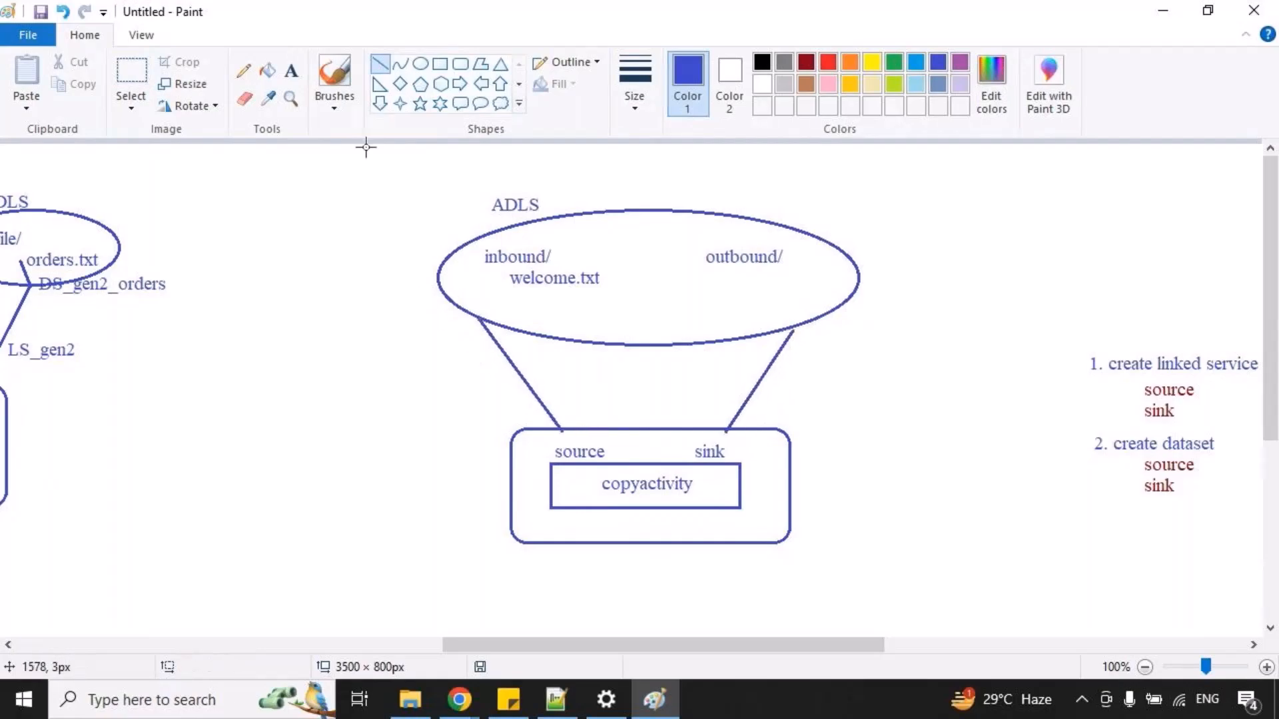
Label the source-side connection "LS_gen2" and mark the ADLS heading with a temporary red box.
click(291, 70)
drag(472, 360, 723, 474)
text(LS_gen2)
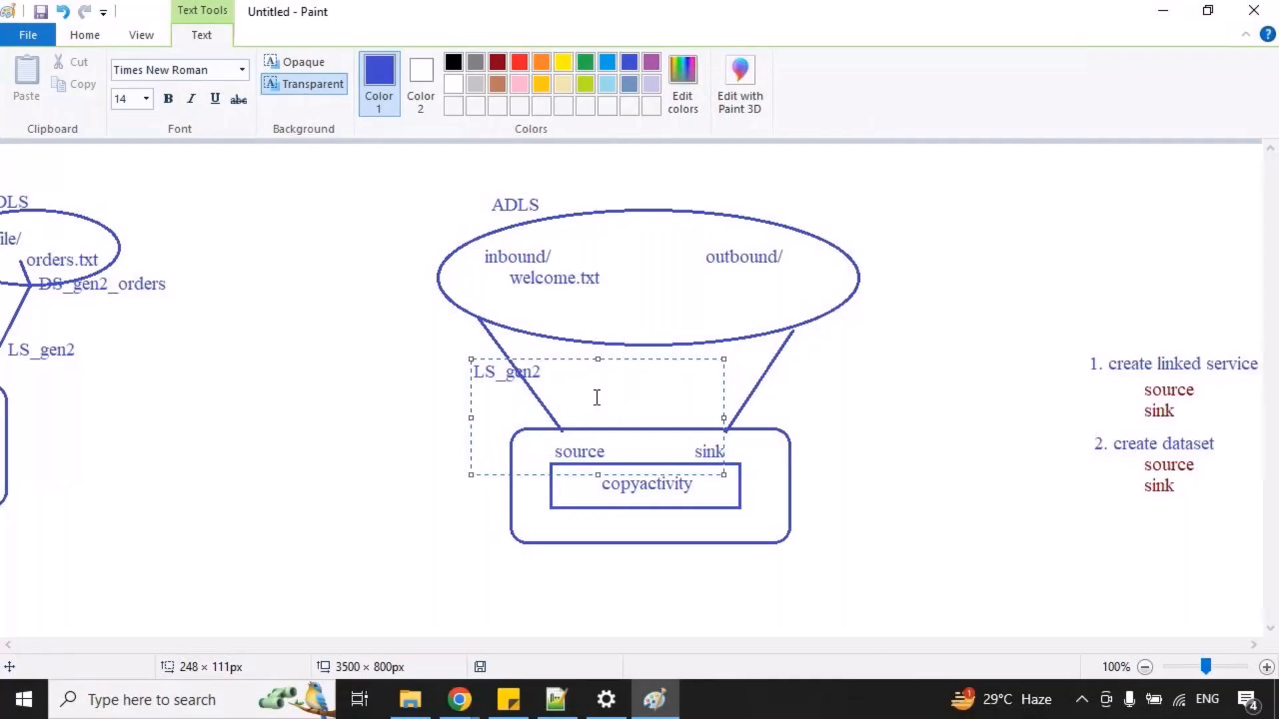
key(ctrl+2)
drag(480, 190, 578, 223)
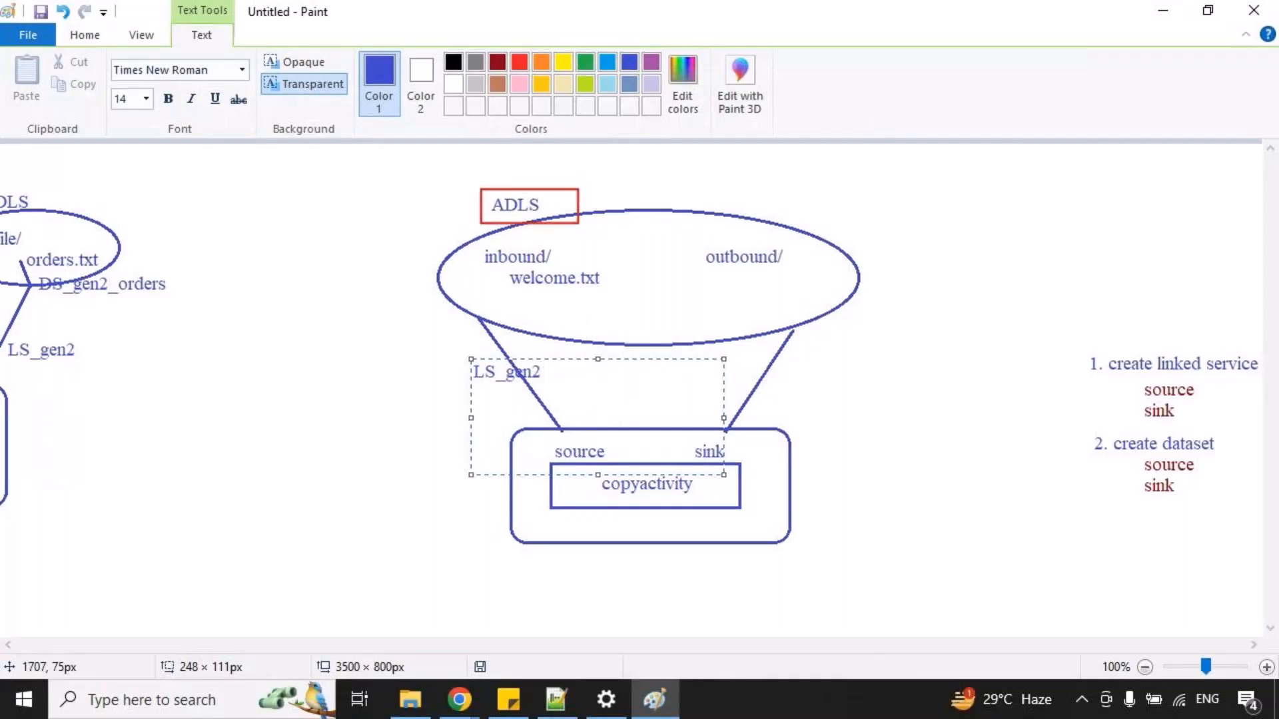
key(Escape)
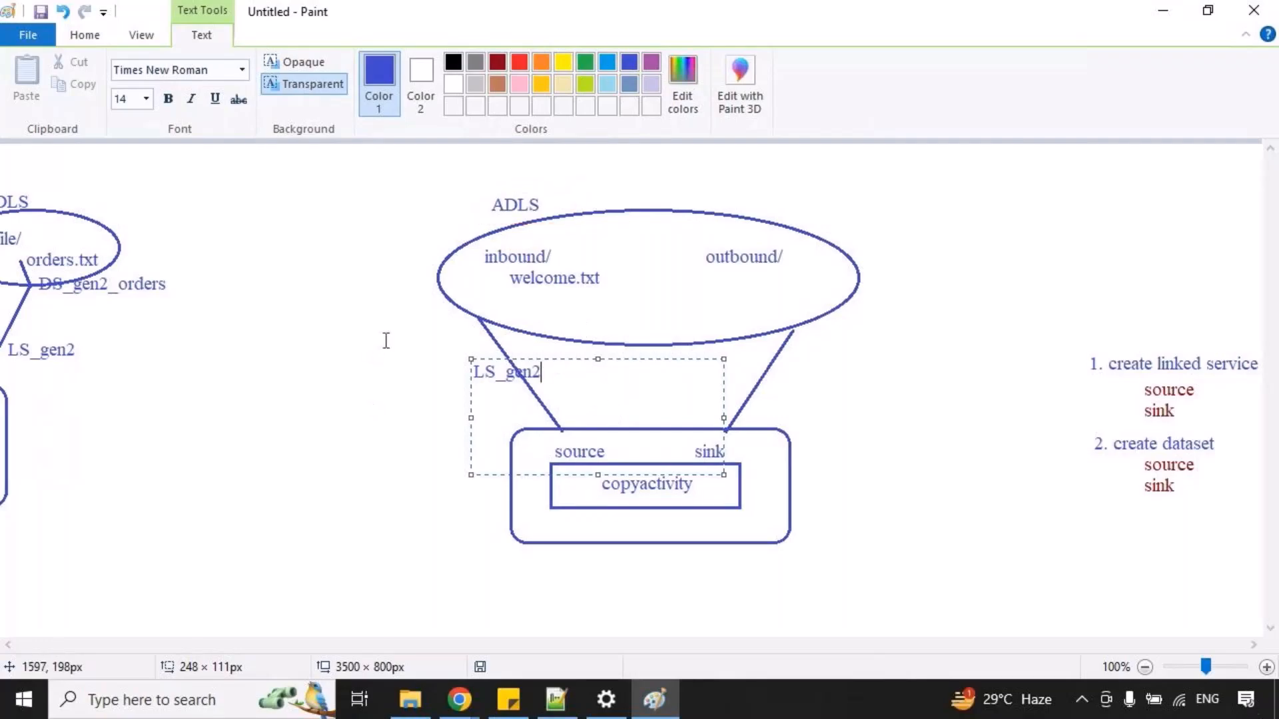
click(399, 320)
Mark a temporary box around the source connection's label area, and label the sink-side connection "LS_gen2".
key(ctrl+2)
mouse_move(462, 341)
mouse_down()
mouse_move(562, 399)
mouse_move(707, 386)
mouse_move(719, 416)
mouse_up()
key(Escape)
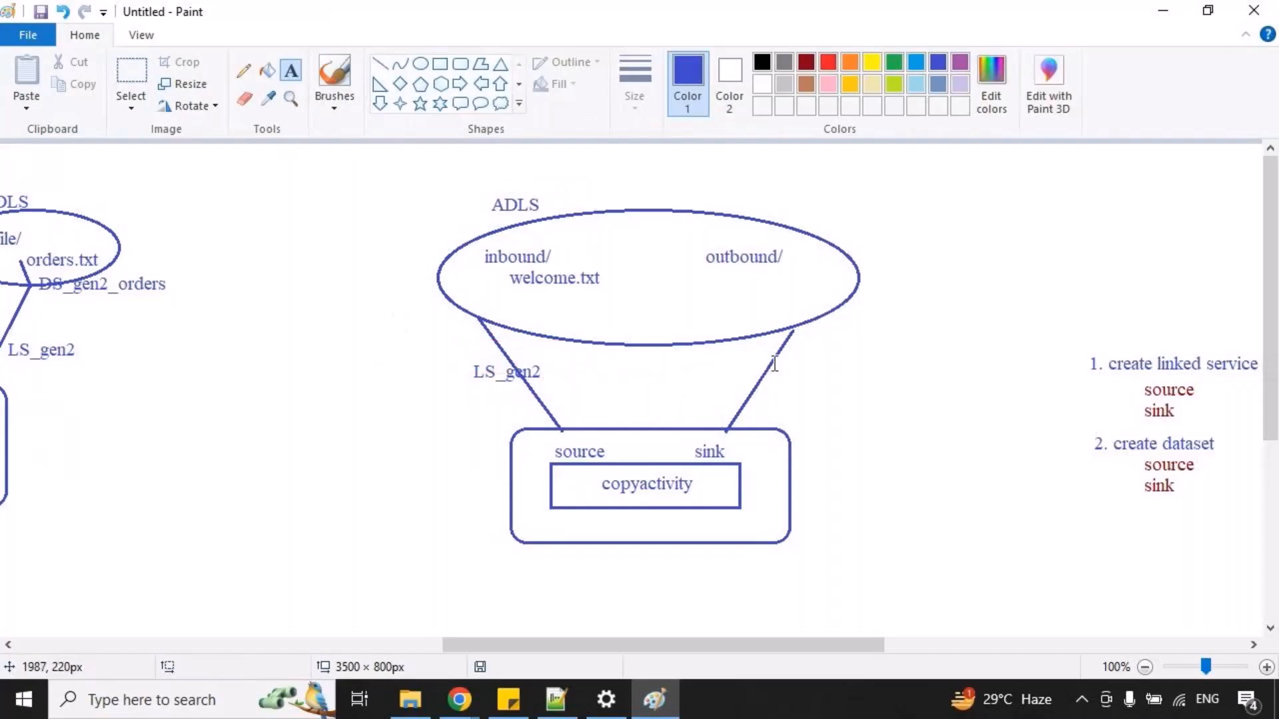
click(773, 364)
text(LS_gen2)
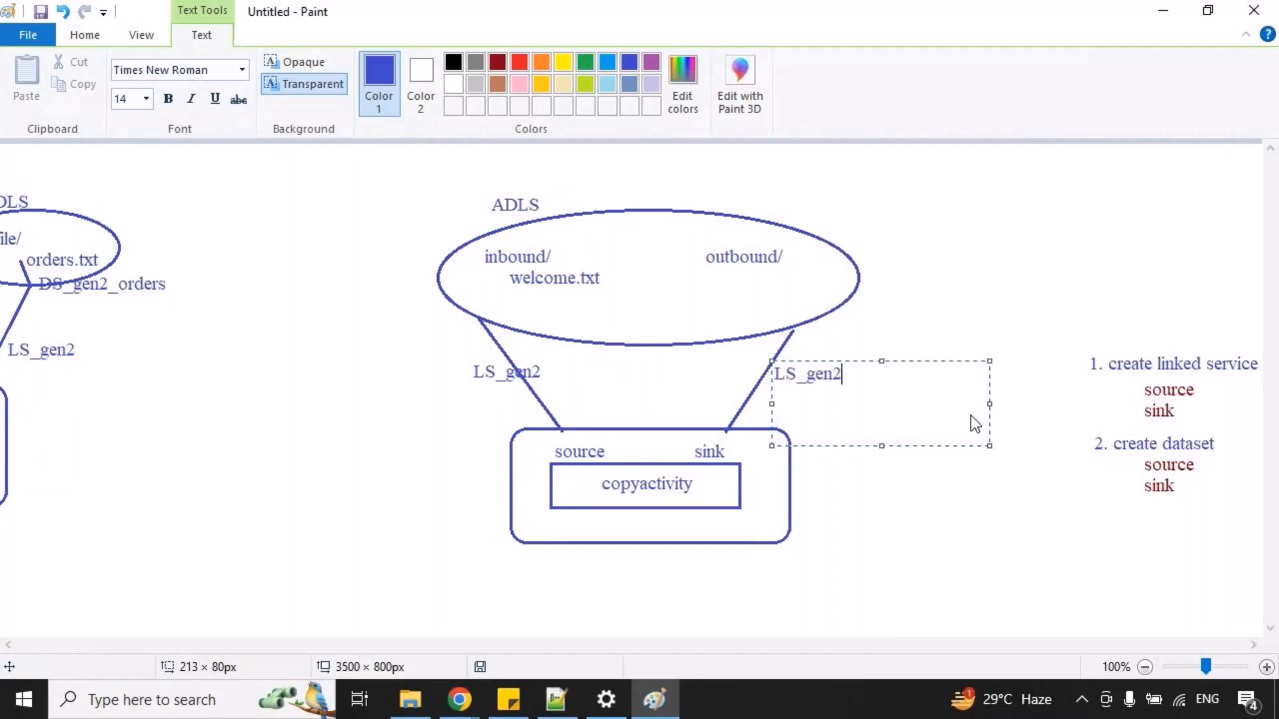
click(587, 179)
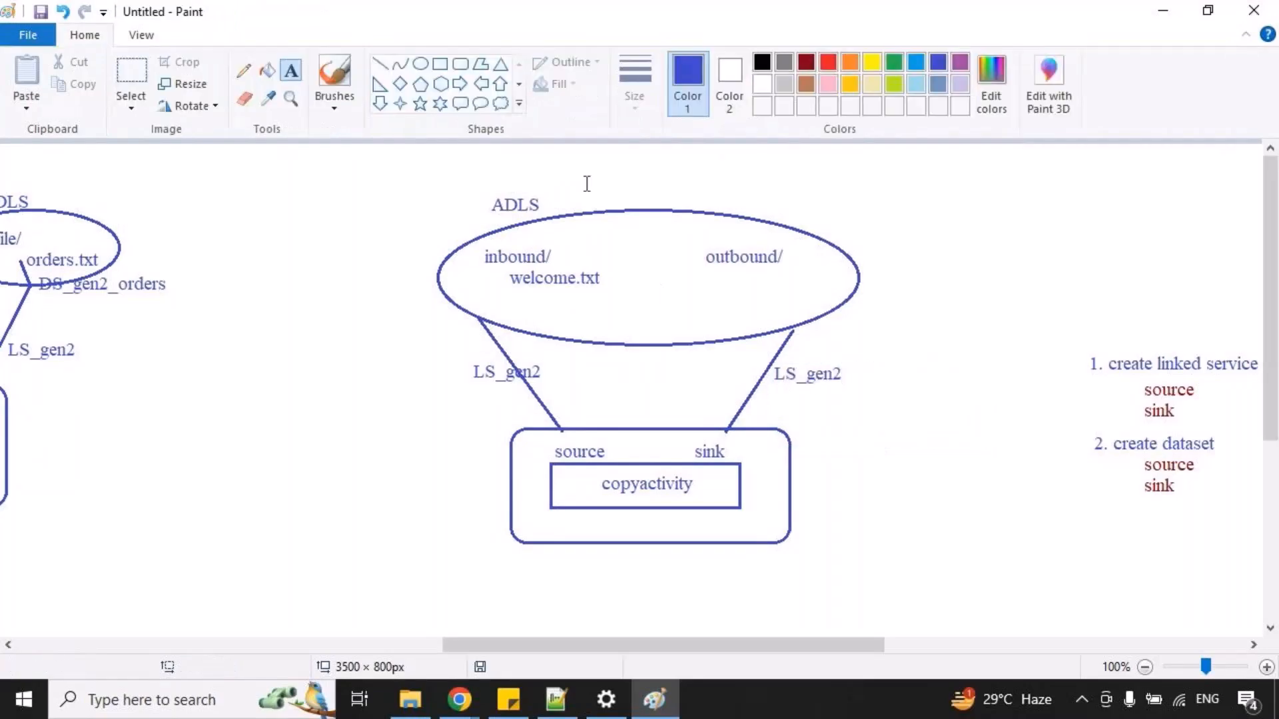
Draw a dark red line from the source connection to welcome.txt inside the ADLS ellipse and label it "DS_inbound".
click(380, 64)
click(806, 62)
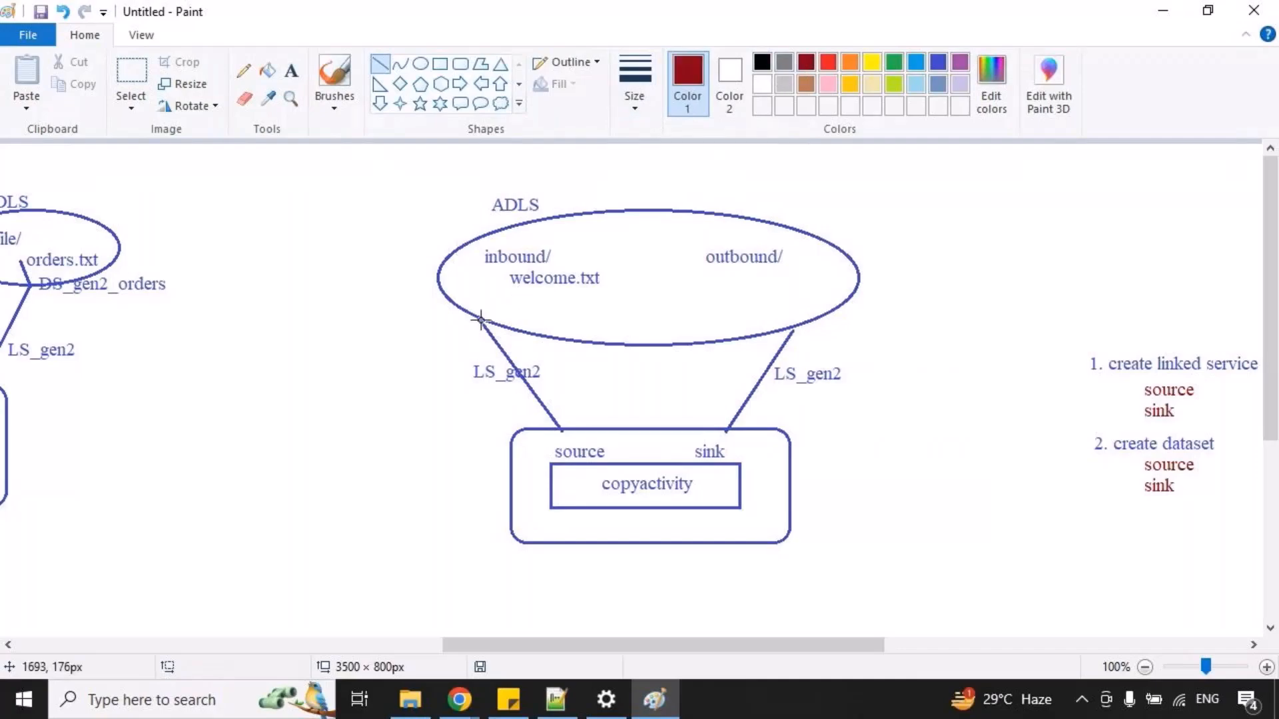
mouse_move(484, 319)
mouse_down()
mouse_move(564, 261)
mouse_move(542, 289)
mouse_move(732, 387)
mouse_up()
click(295, 78)
text(DS_inbound)
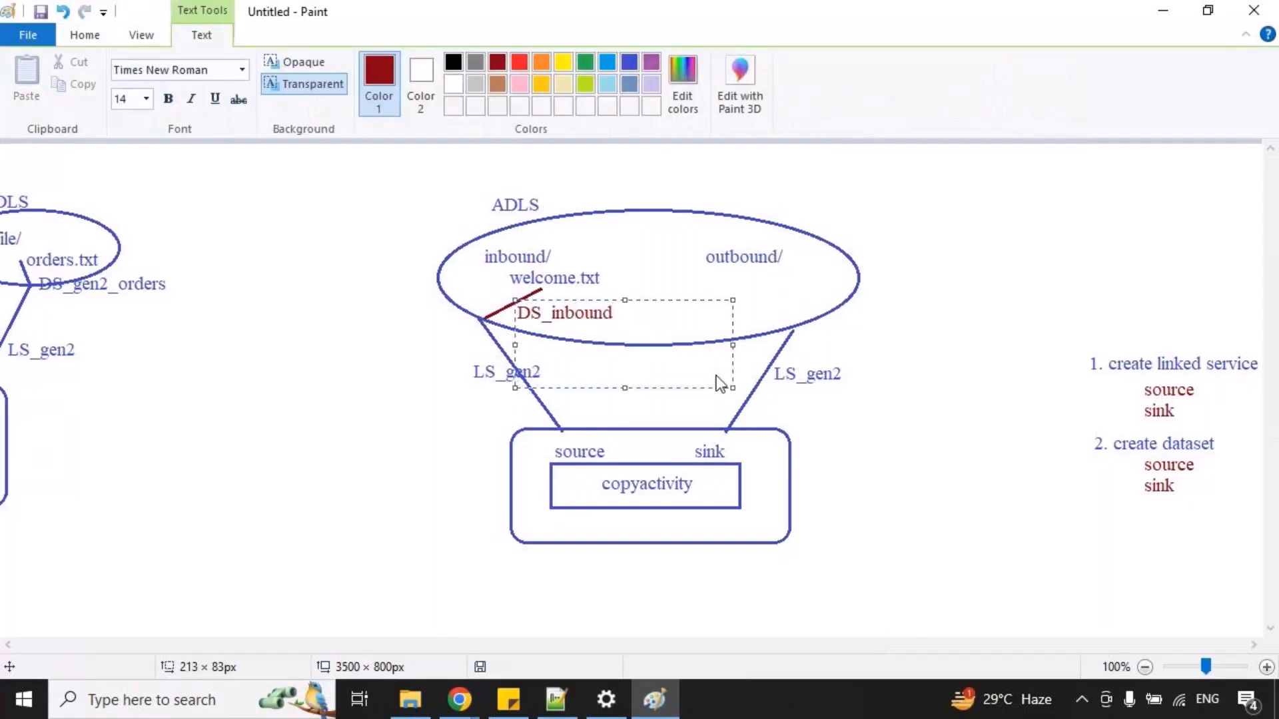
click(733, 225)
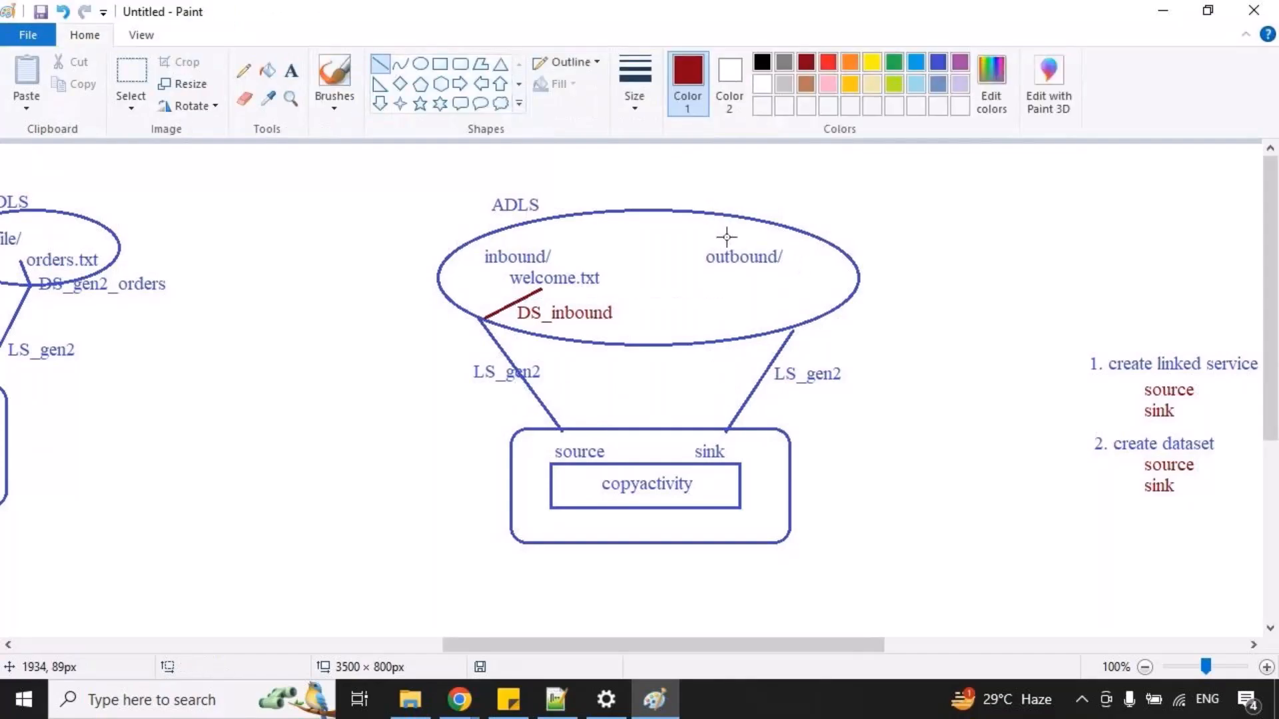
Draw a dark red line from the sink connection to the outbound/ folder and label it "DS_outbound".
mouse_move(791, 327)
mouse_down()
mouse_move(686, 198)
mouse_move(693, 257)
mouse_move(713, 270)
mouse_up()
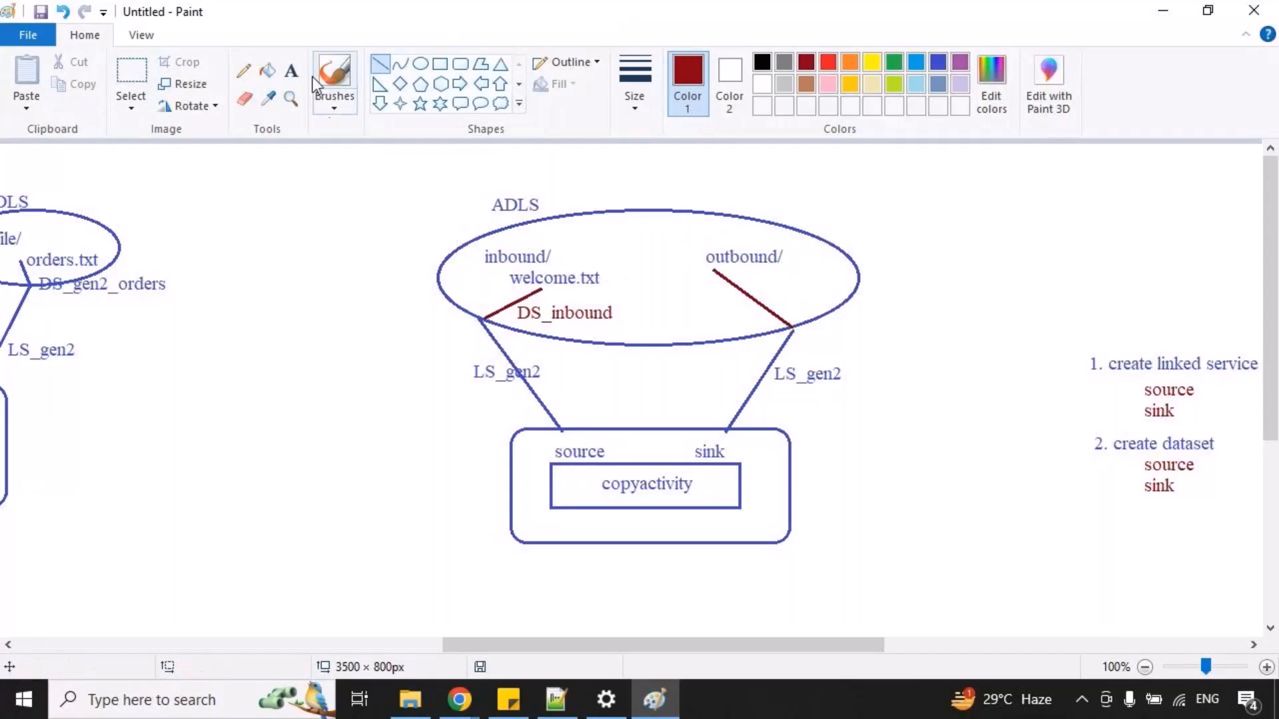
click(291, 70)
drag(709, 287, 922, 410)
text(DS_outbound)
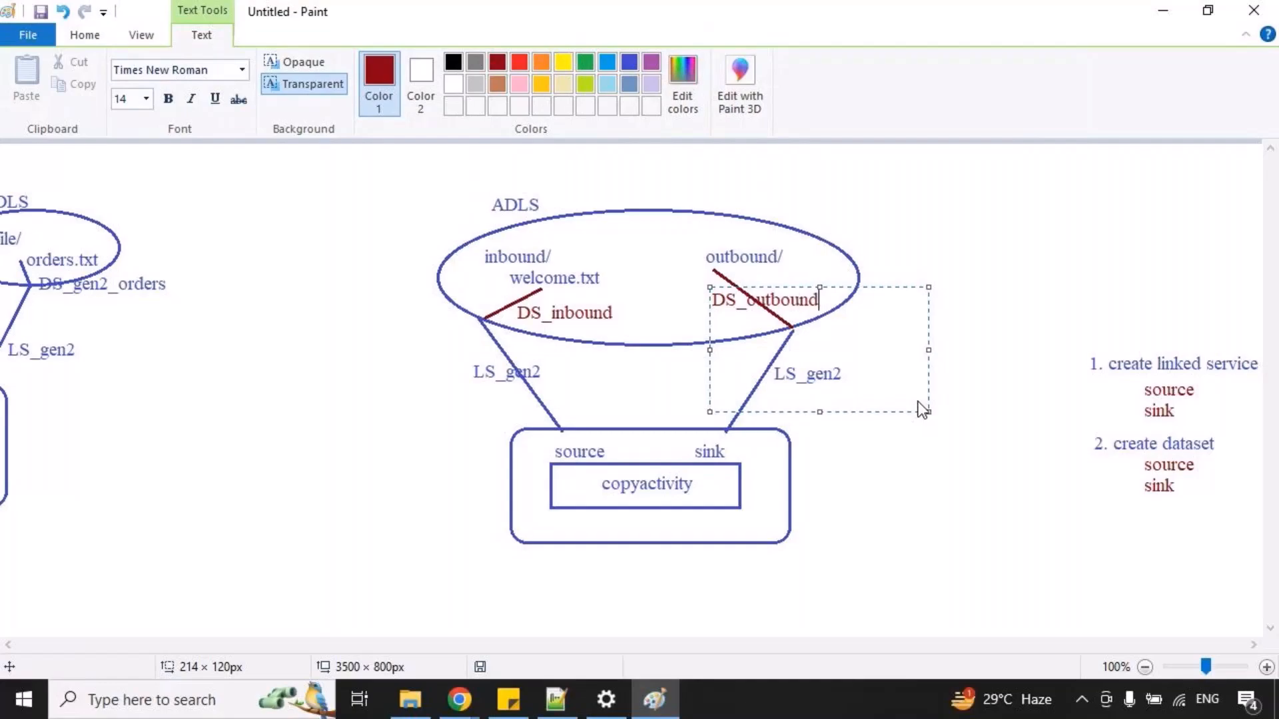
click(566, 362)
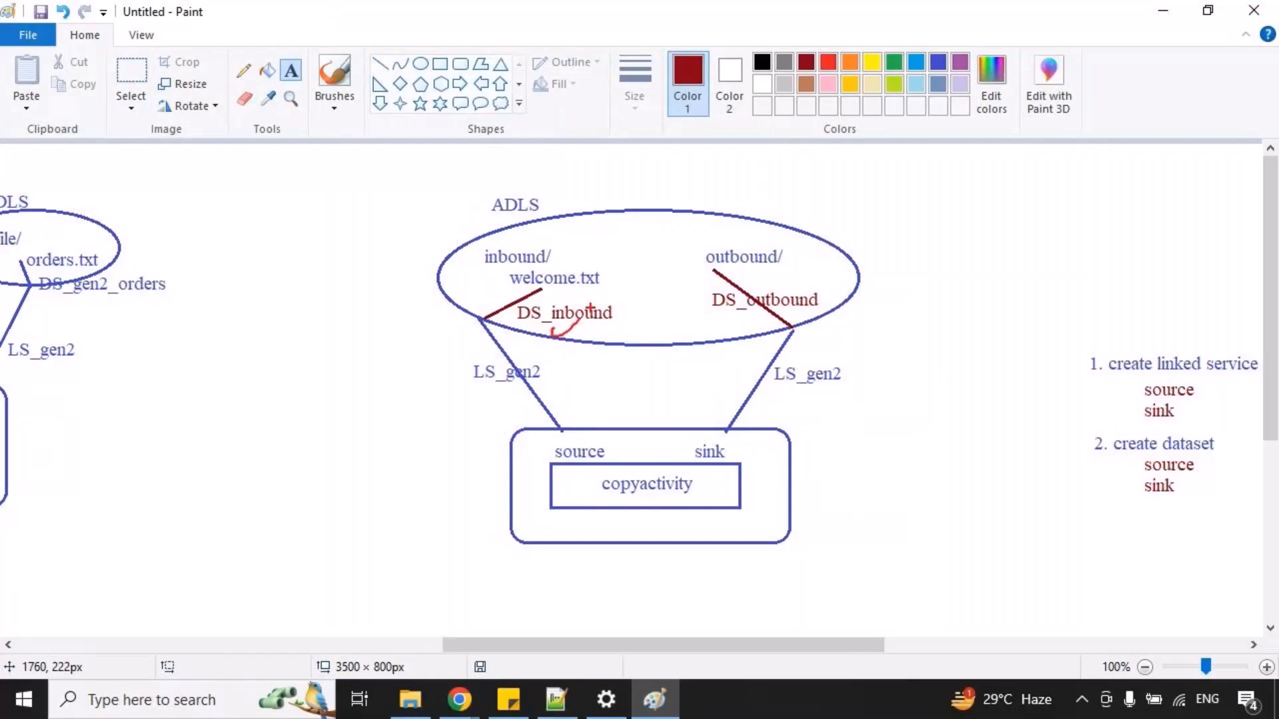
Mark the outbound dataset label and the sink area with temporary red strokes, and clear the annotations.
drag(706, 317, 746, 307)
mouse_move(687, 466)
mouse_down()
mouse_move(598, 466)
mouse_move(623, 507)
mouse_move(693, 476)
mouse_up()
key(Escape)
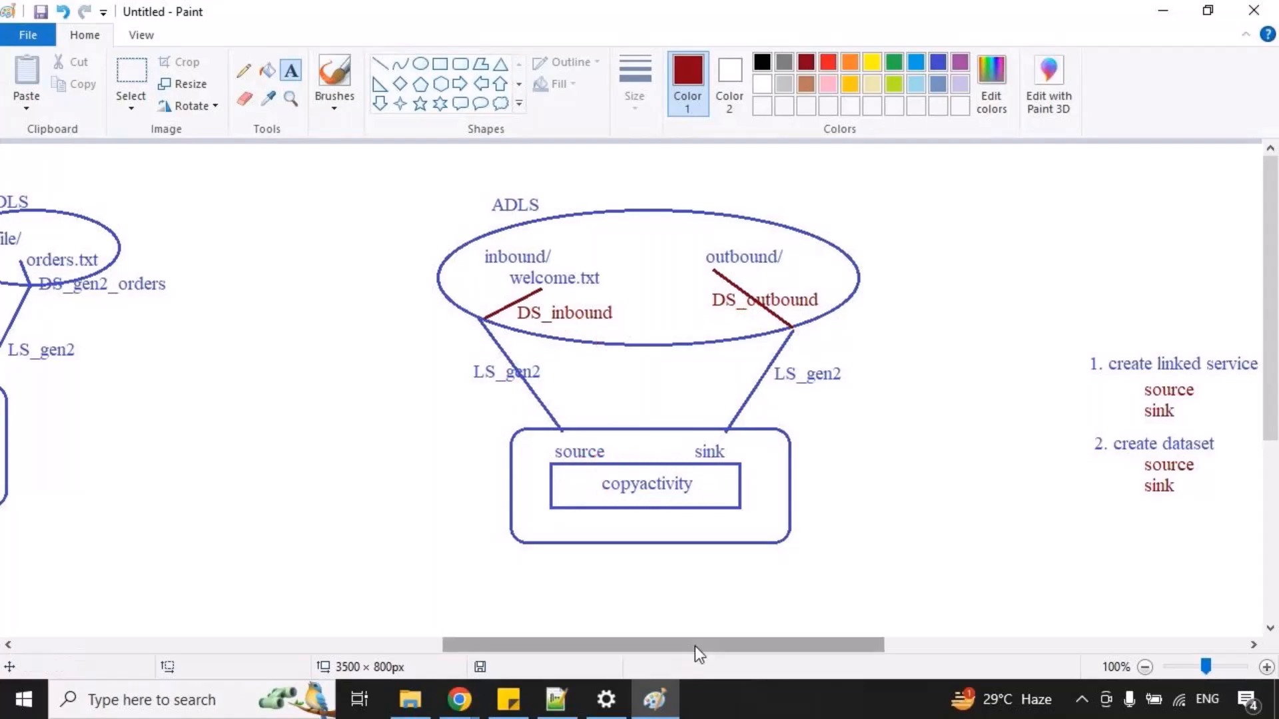
Draw a blue ellipse enclosing the Linked service and Dataset ellipses and label it "activity".
drag(694, 646, 928, 631)
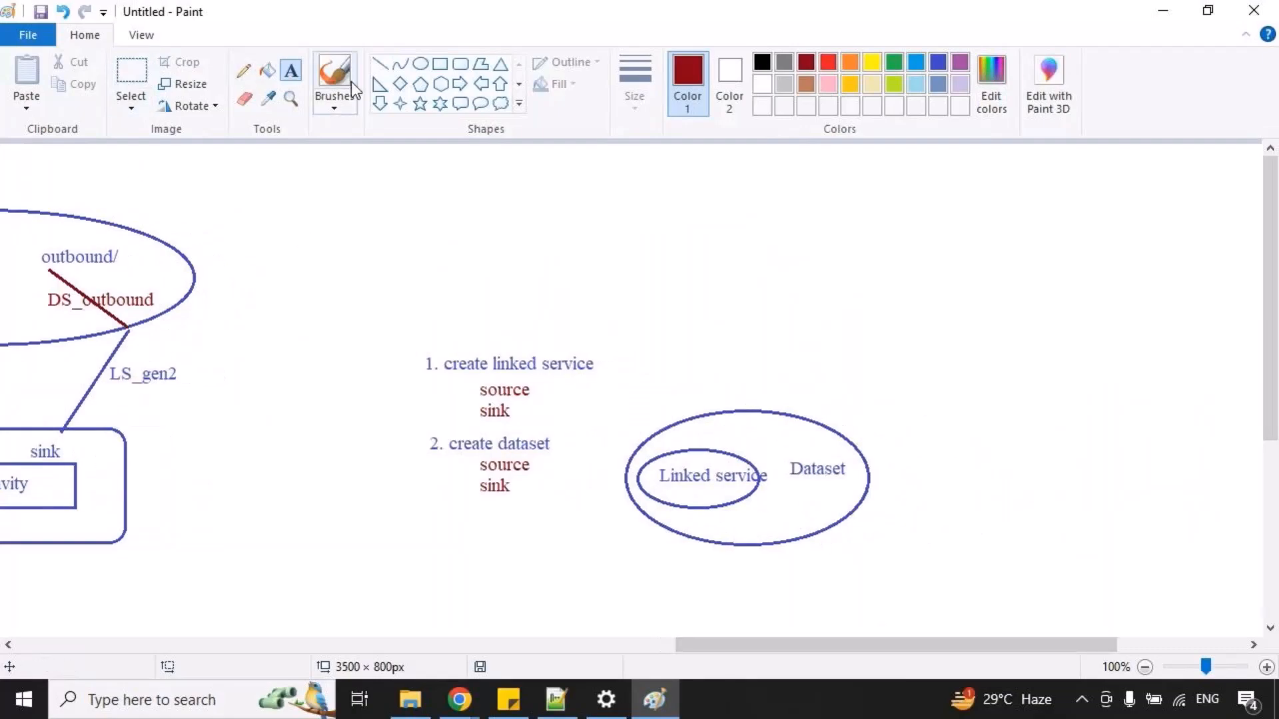
click(420, 63)
click(938, 62)
drag(621, 388, 972, 558)
click(804, 321)
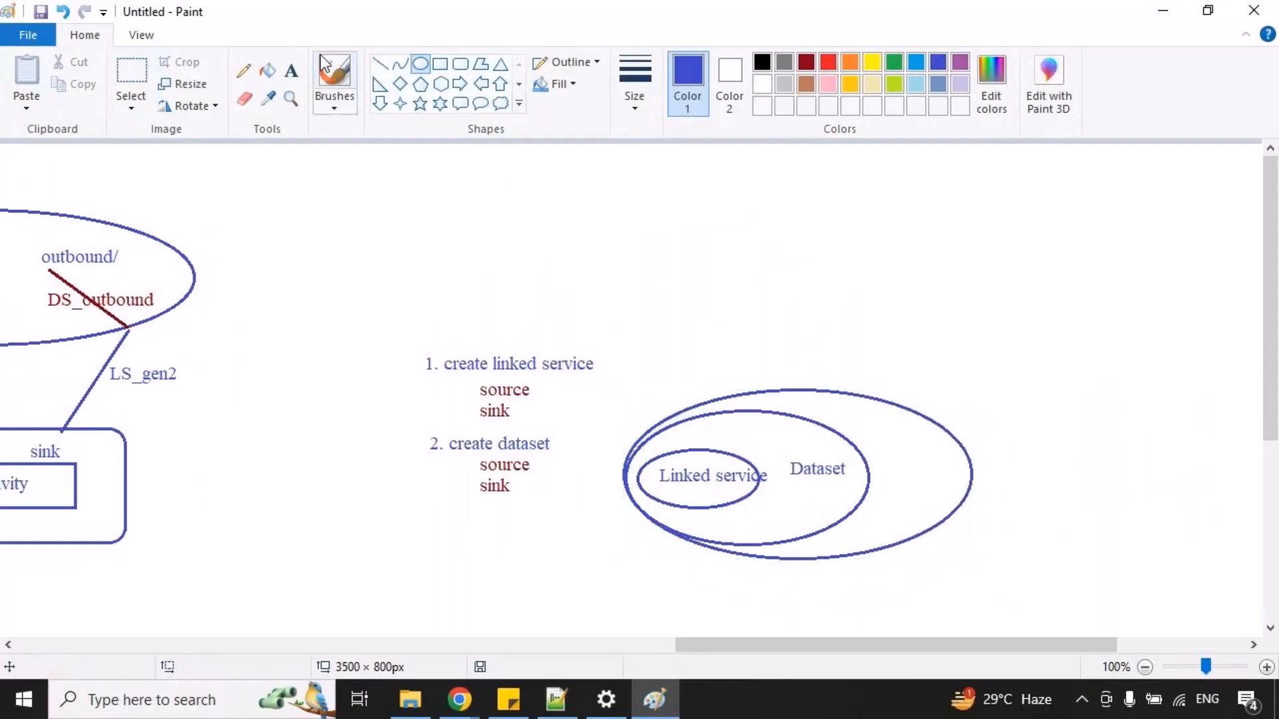
click(290, 70)
drag(882, 458, 1100, 558)
text(activity)
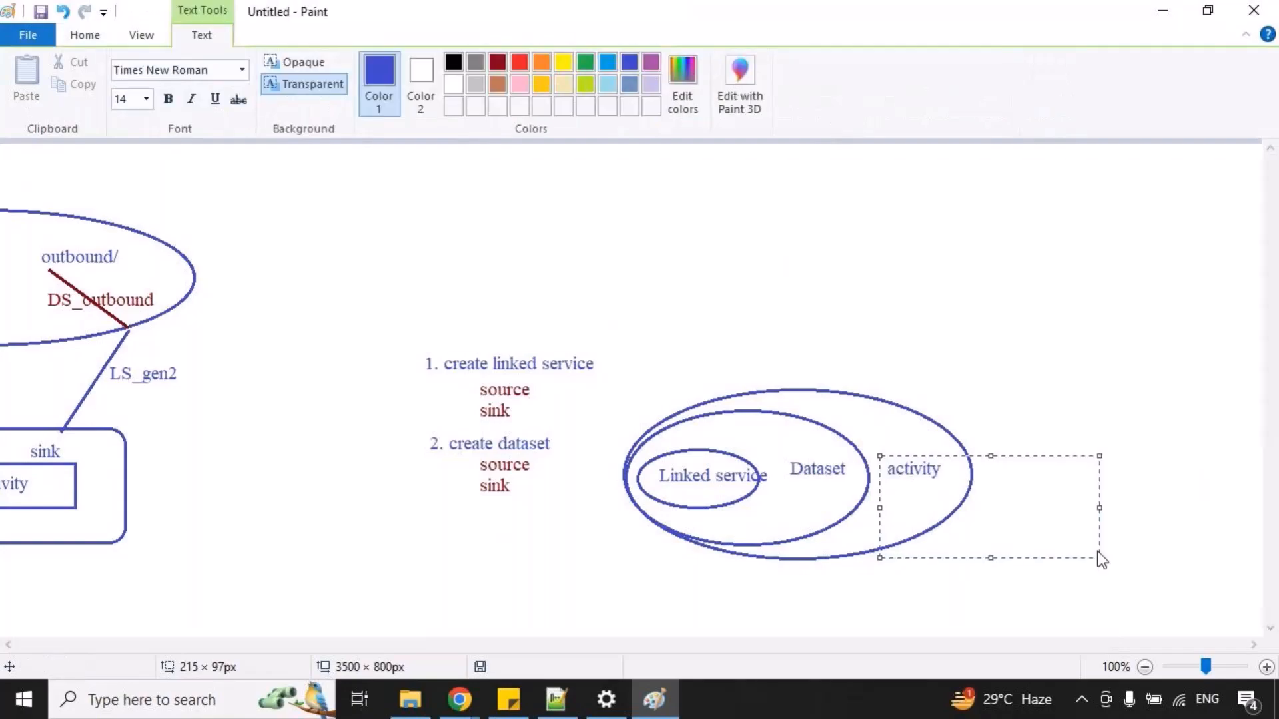
click(959, 396)
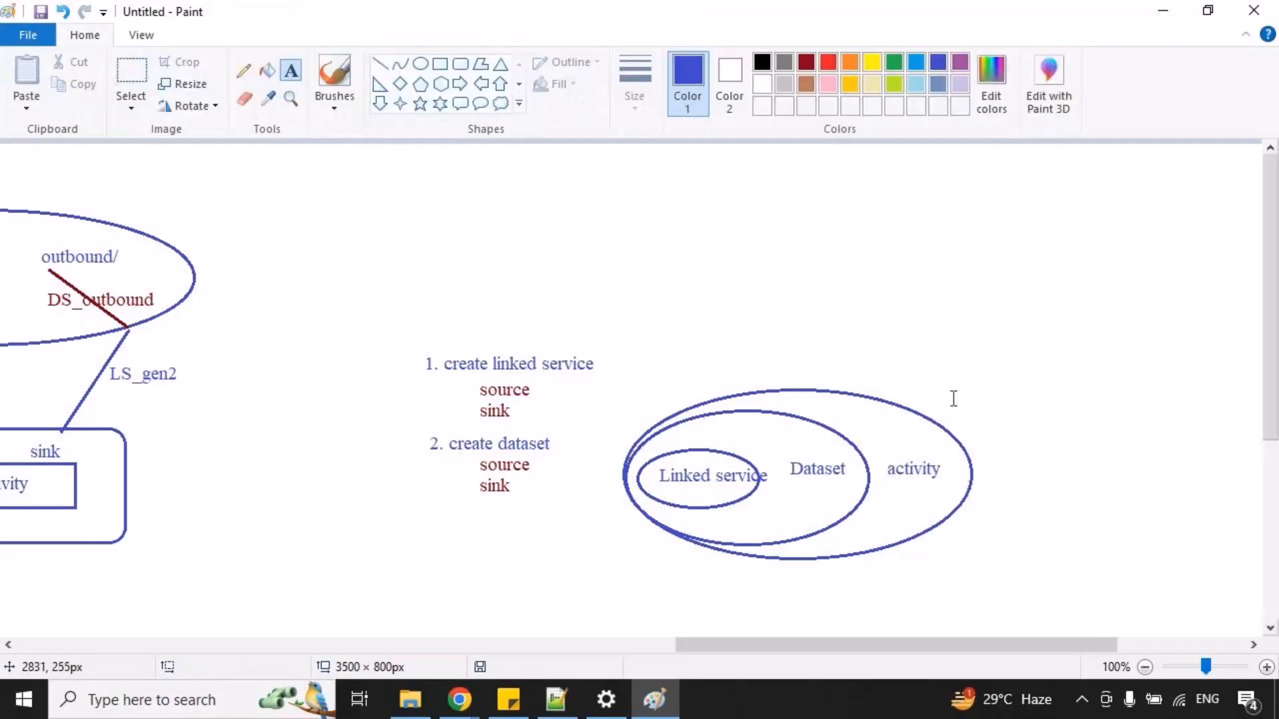
Draw a larger blue ellipse around the activity ellipse and label it "pipelines".
click(421, 64)
drag(609, 375, 1082, 571)
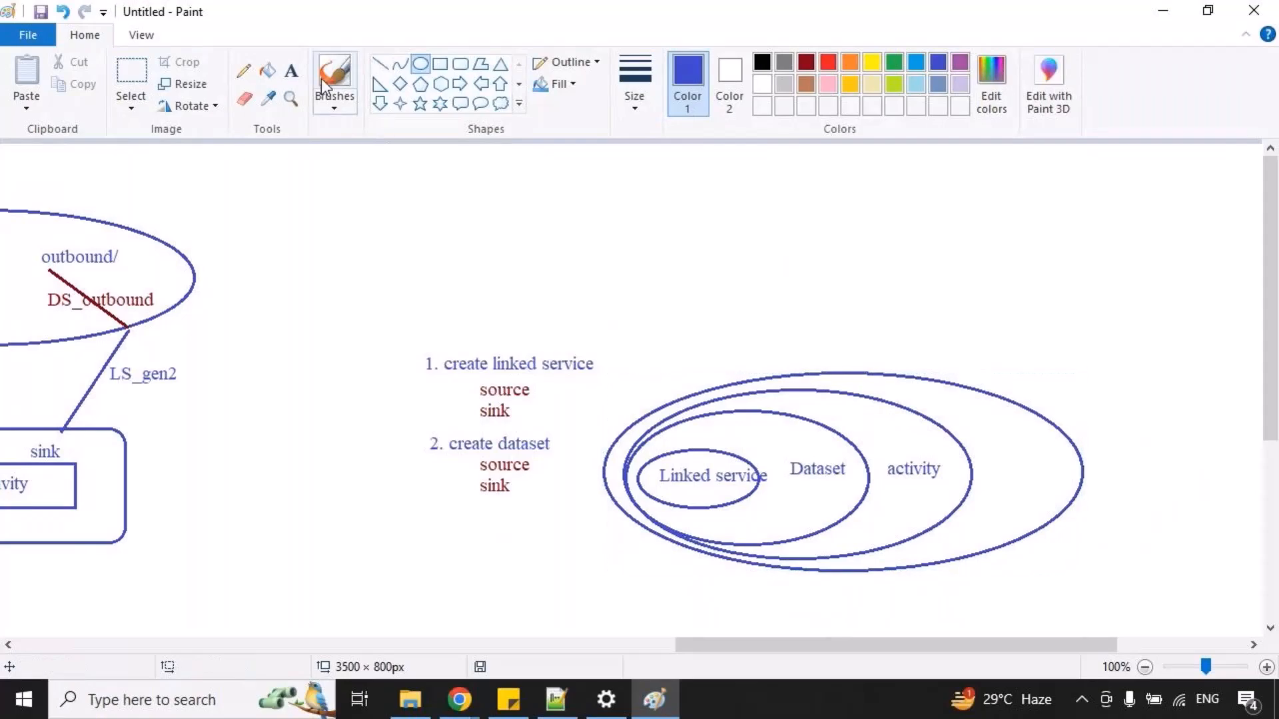
click(291, 71)
drag(990, 459, 1240, 542)
text(pipelines)
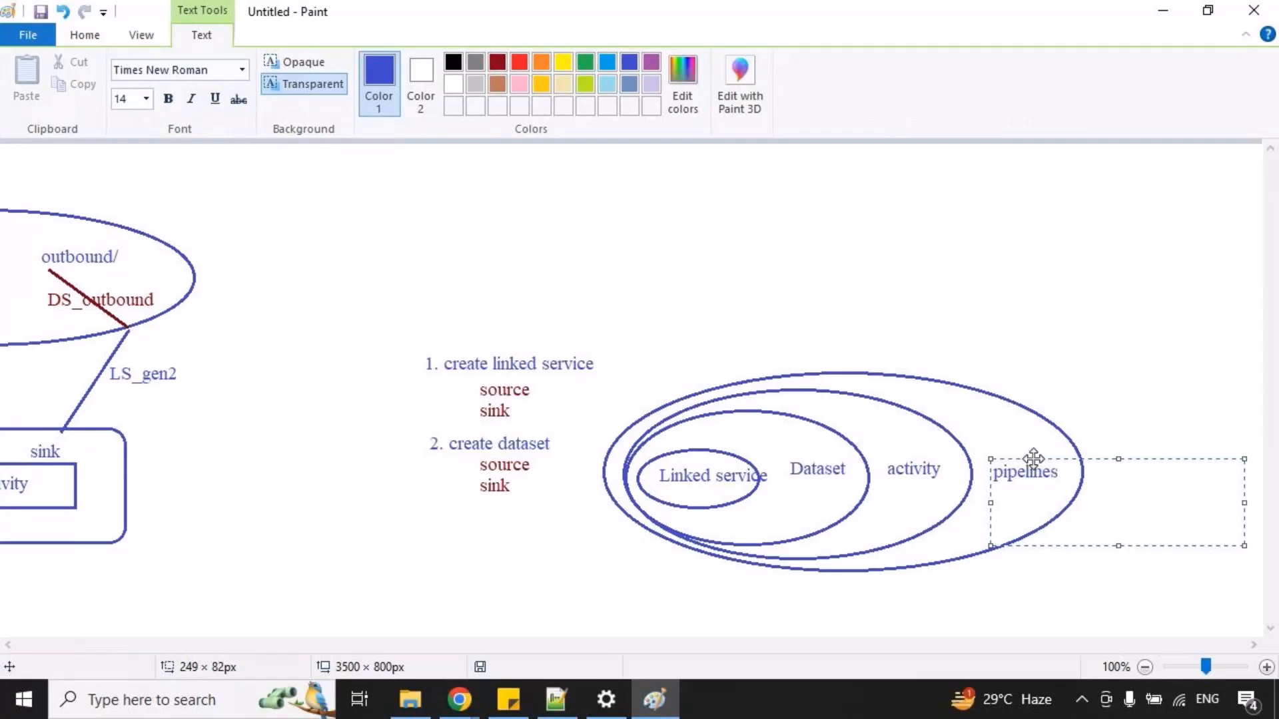
click(978, 400)
Mark the linked service, dataset, activity and pipelines levels with temporary red boxes, and clear them.
mouse_move(661, 459)
mouse_down()
mouse_move(757, 484)
mouse_move(860, 481)
mouse_move(918, 514)
mouse_up()
drag(901, 447, 1035, 494)
mouse_move(995, 442)
mouse_down()
mouse_move(1008, 487)
mouse_move(1058, 496)
mouse_up()
key(Escape)
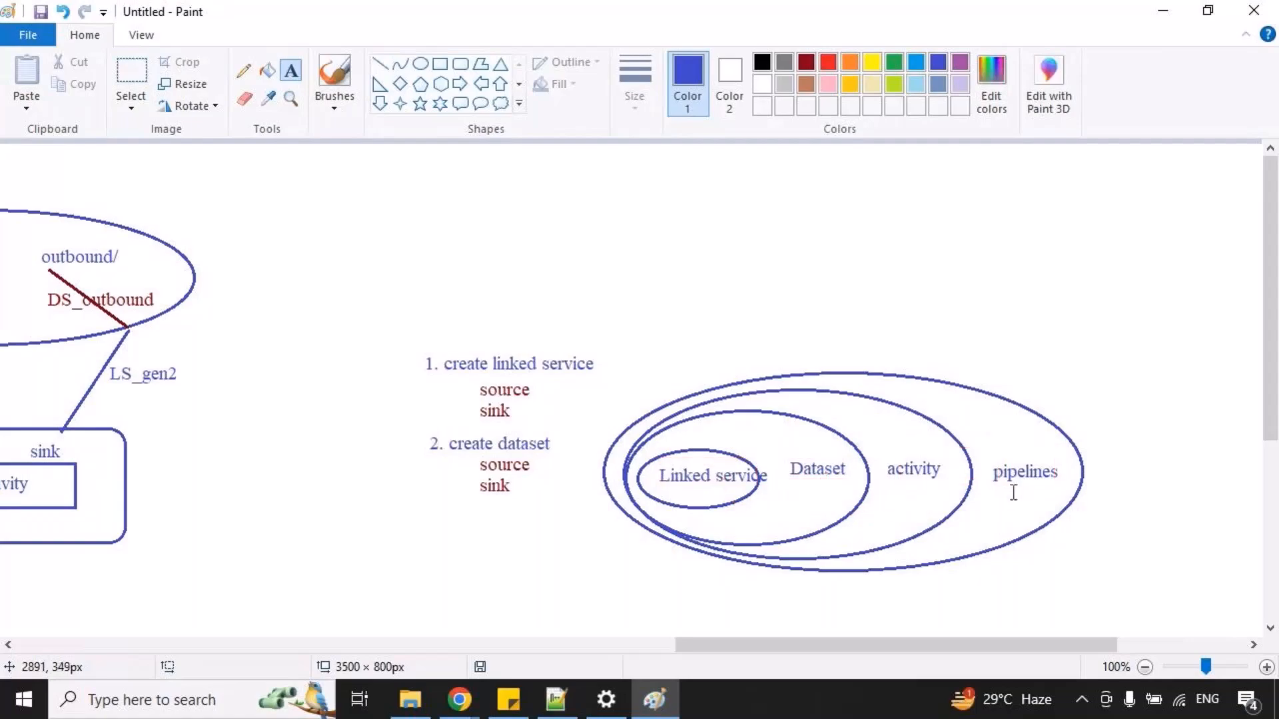
Start saving the drawing as a new file and browse to the B53-ADE-ADF-2025(17thFeb)(8.00PM-9.00PM) folder in PVR Cloud Tech.
click(30, 34)
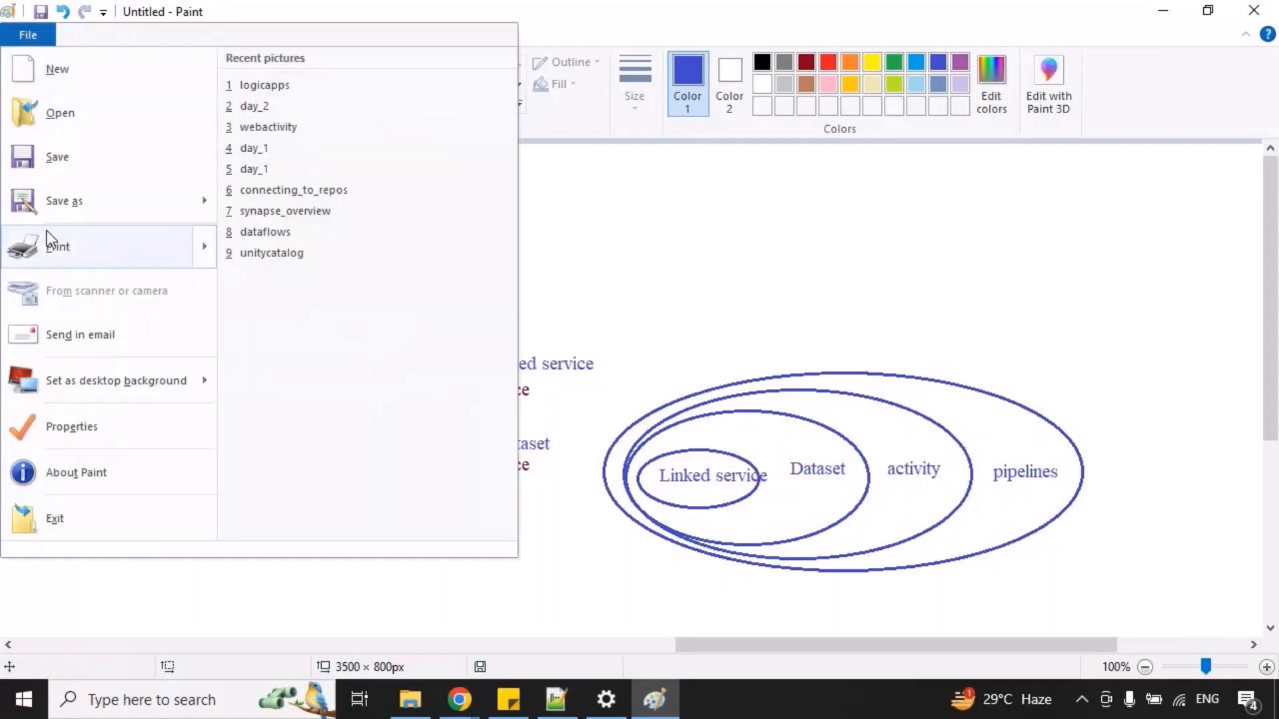
click(54, 201)
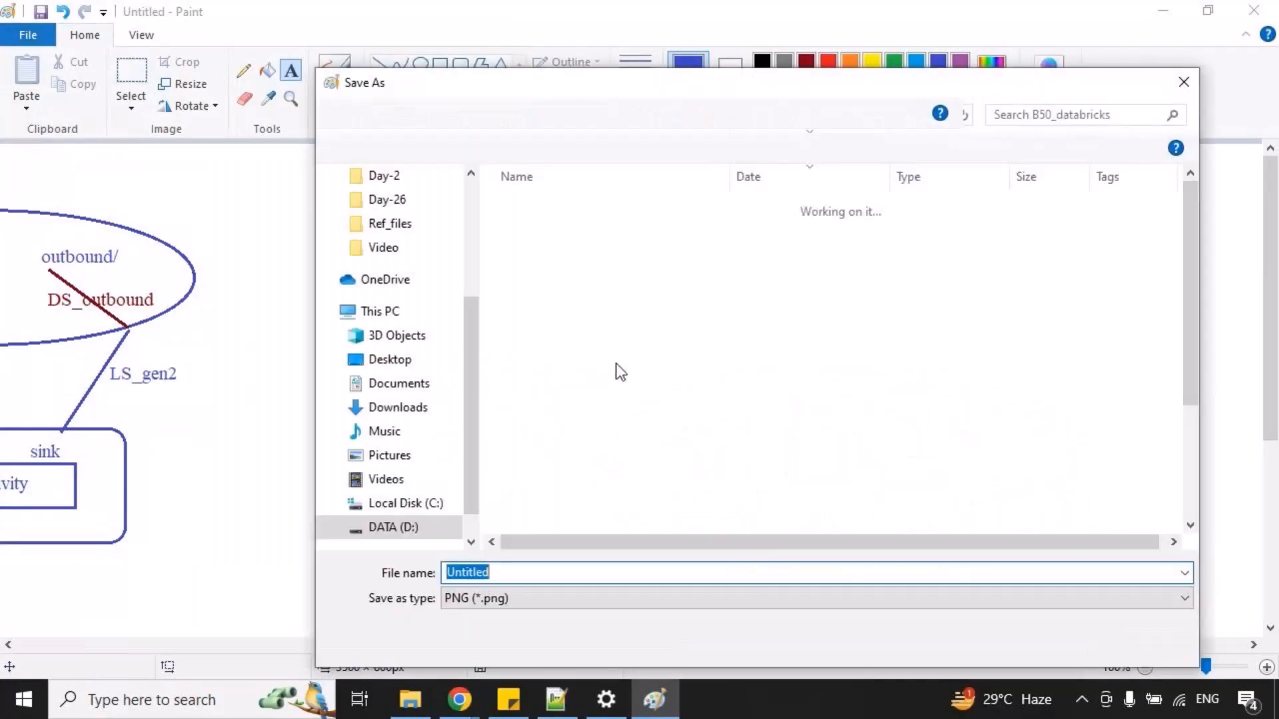
click(617, 117)
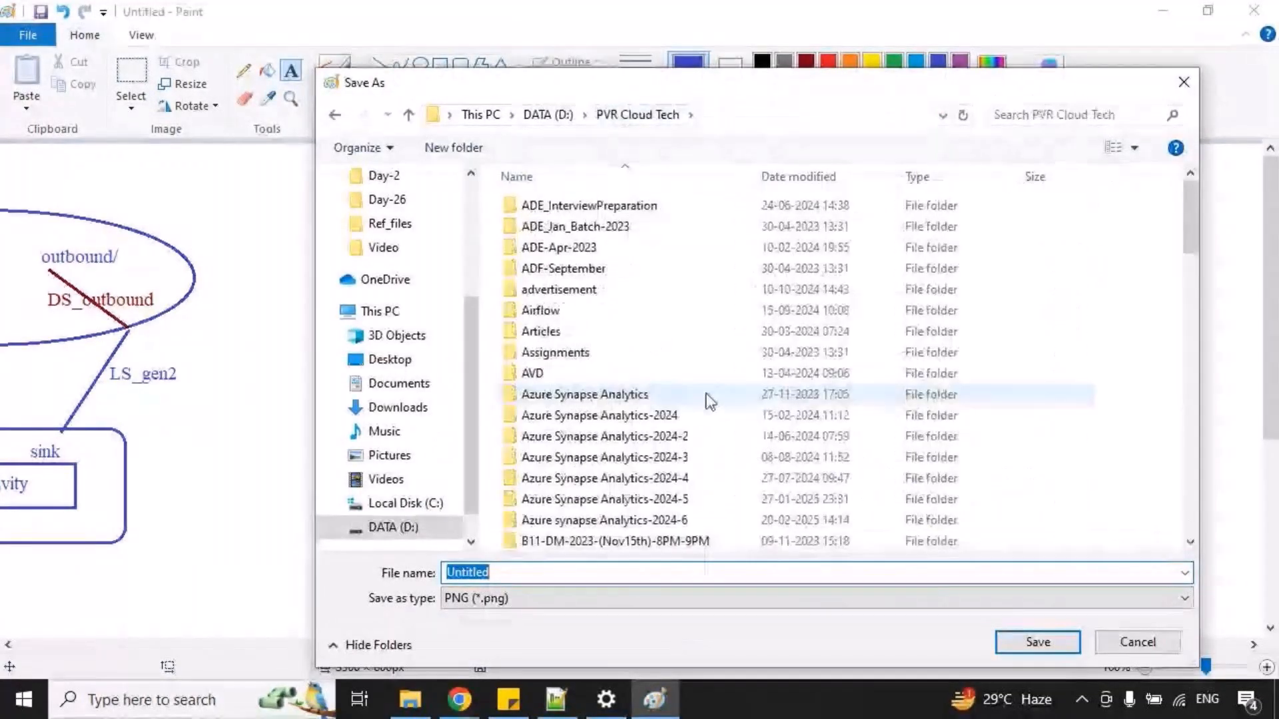
scroll(692, 413, down, 12)
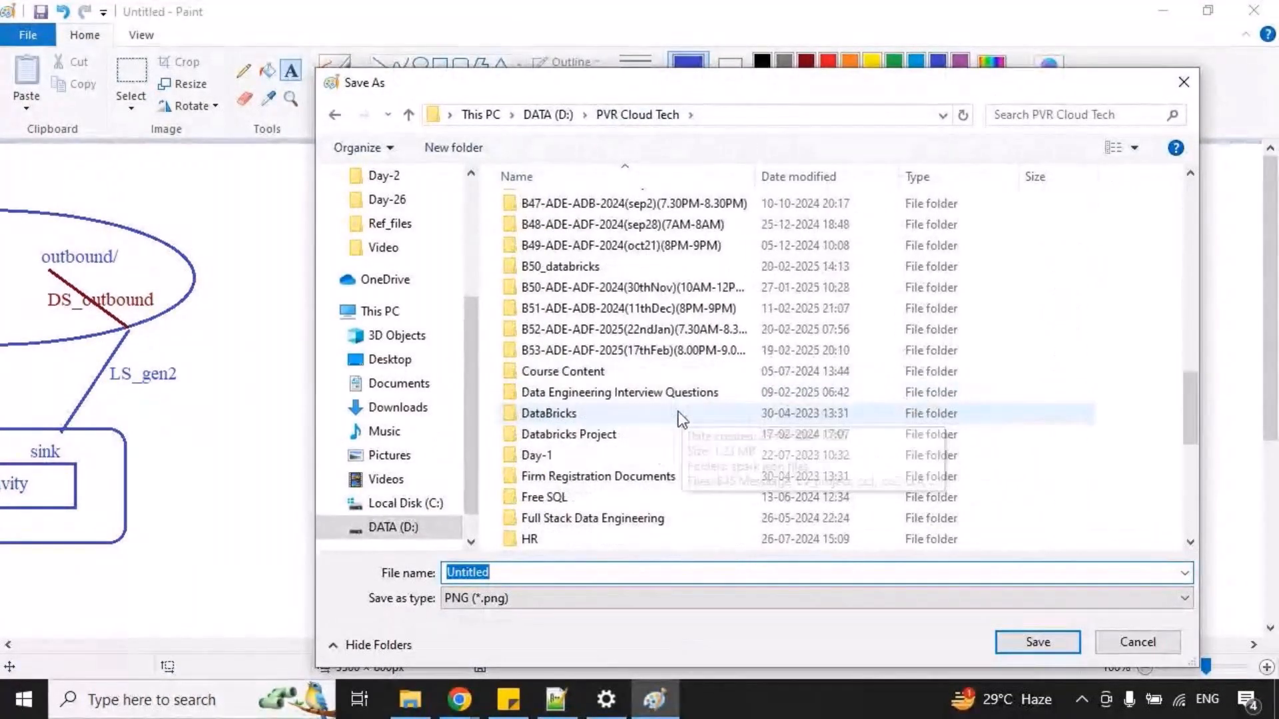
double_click(656, 350)
Create a new folder named "Day-4" in the batch folder.
right_click(690, 374)
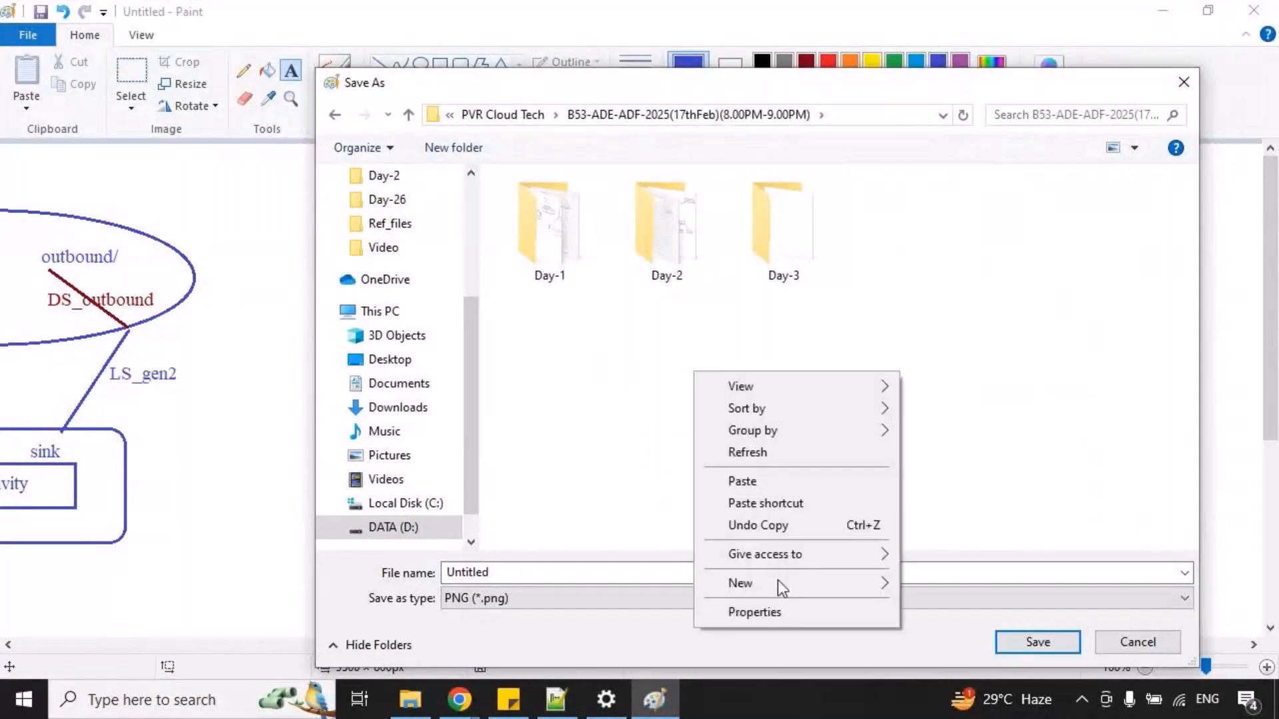
mouse_move(778, 581)
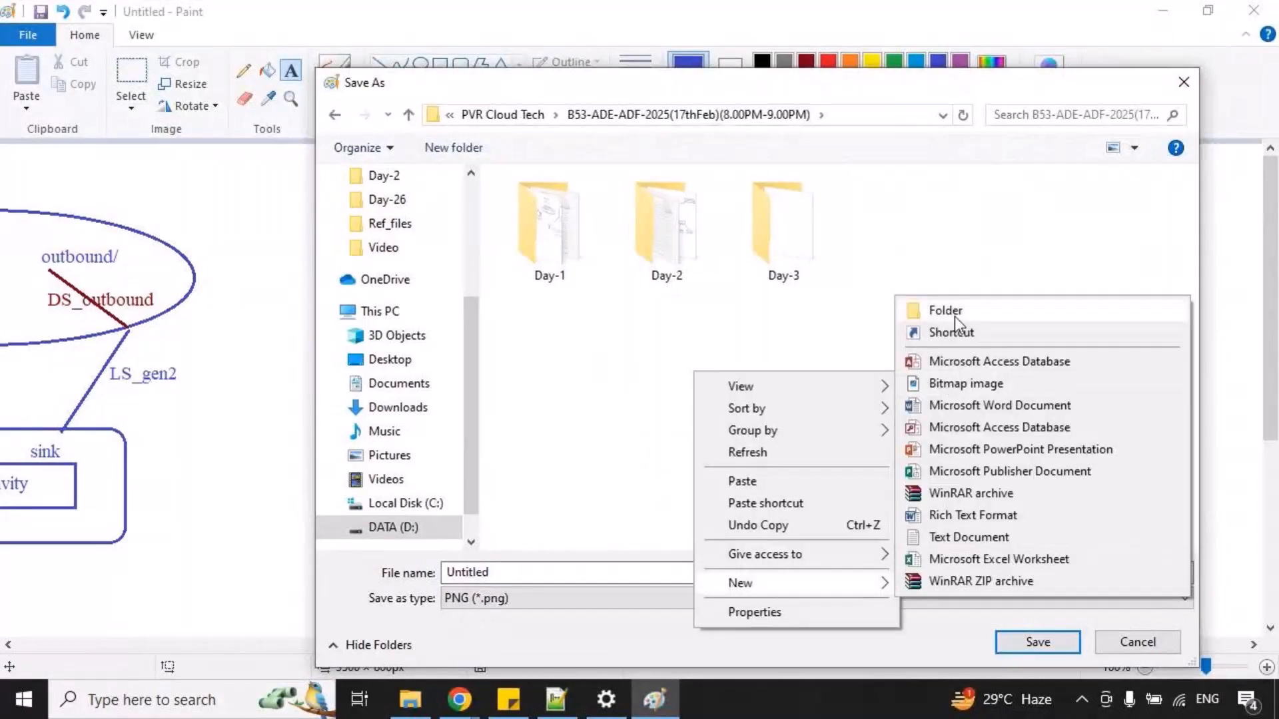
click(953, 317)
text(d)
key(BackSpace)
text(Day-4)
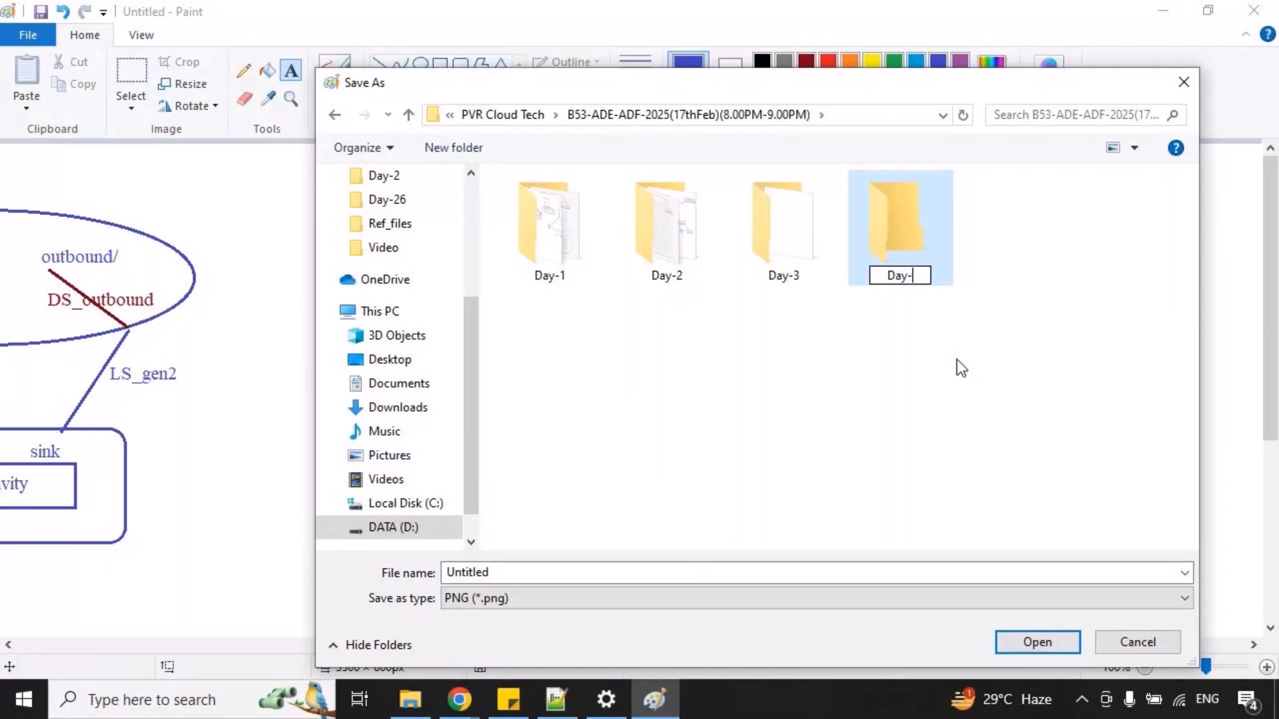
key(Return)
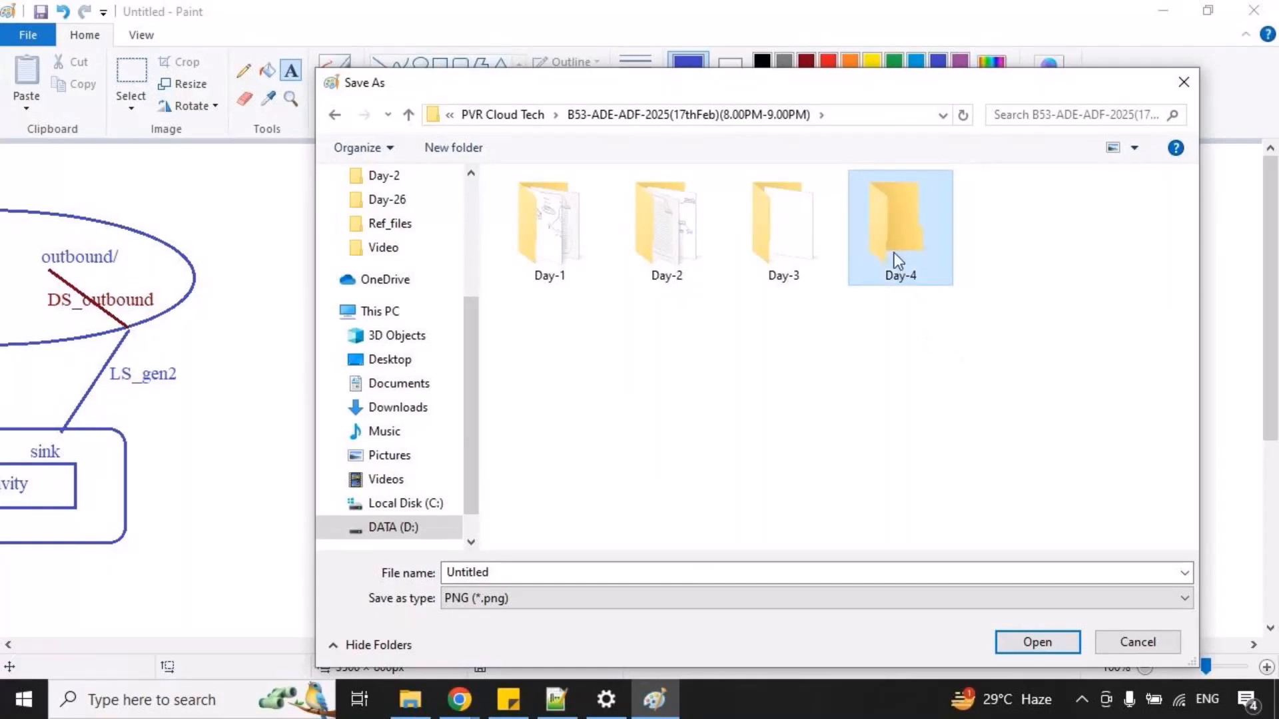
Save the drawing as a PNG named "copyactivity" in the Day-4 folder.
double_click(894, 253)
double_click(529, 568)
text(c)
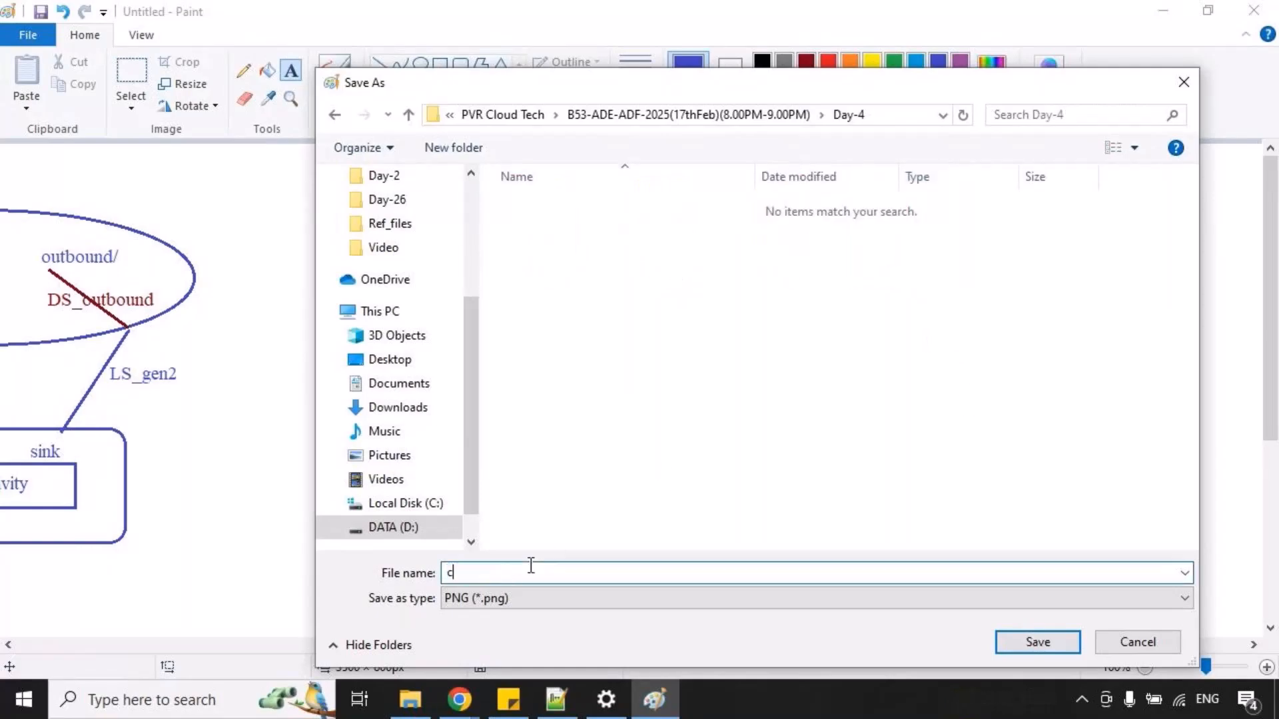
text(opyactivity)
key(Return)
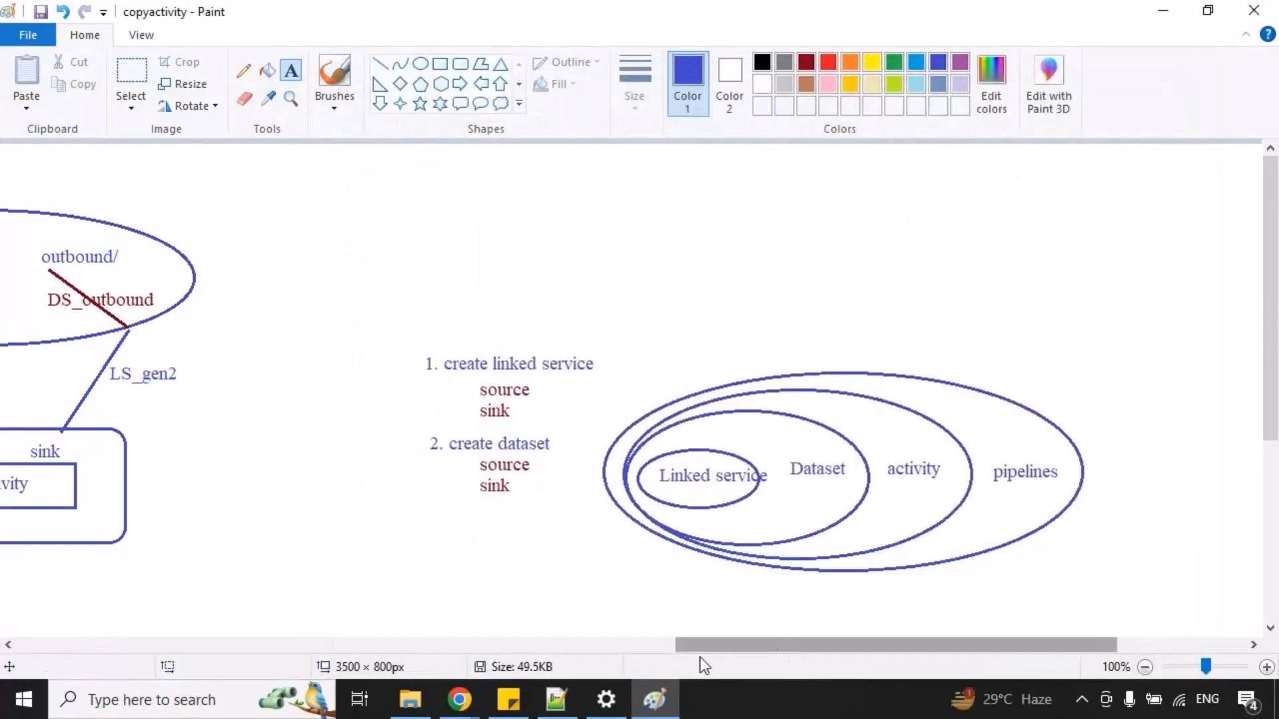
Review the three copy scenarios across the canvas, highlighting the inbound/outbound ADLS scenario with temporary red annotations.
mouse_move(689, 648)
mouse_down()
mouse_move(509, 608)
mouse_move(483, 590)
mouse_up()
key(ctrl+2)
drag(435, 191, 516, 166)
key(Escape)
drag(537, 653, 108, 563)
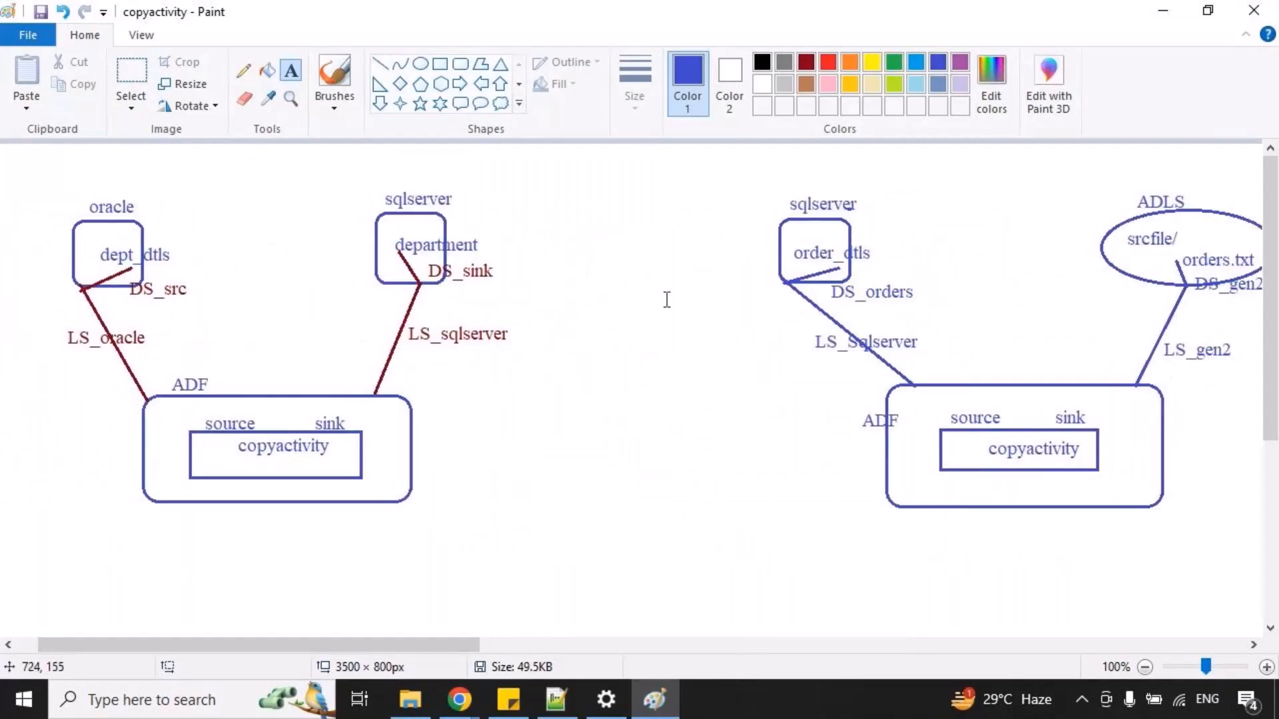
drag(457, 643, 840, 674)
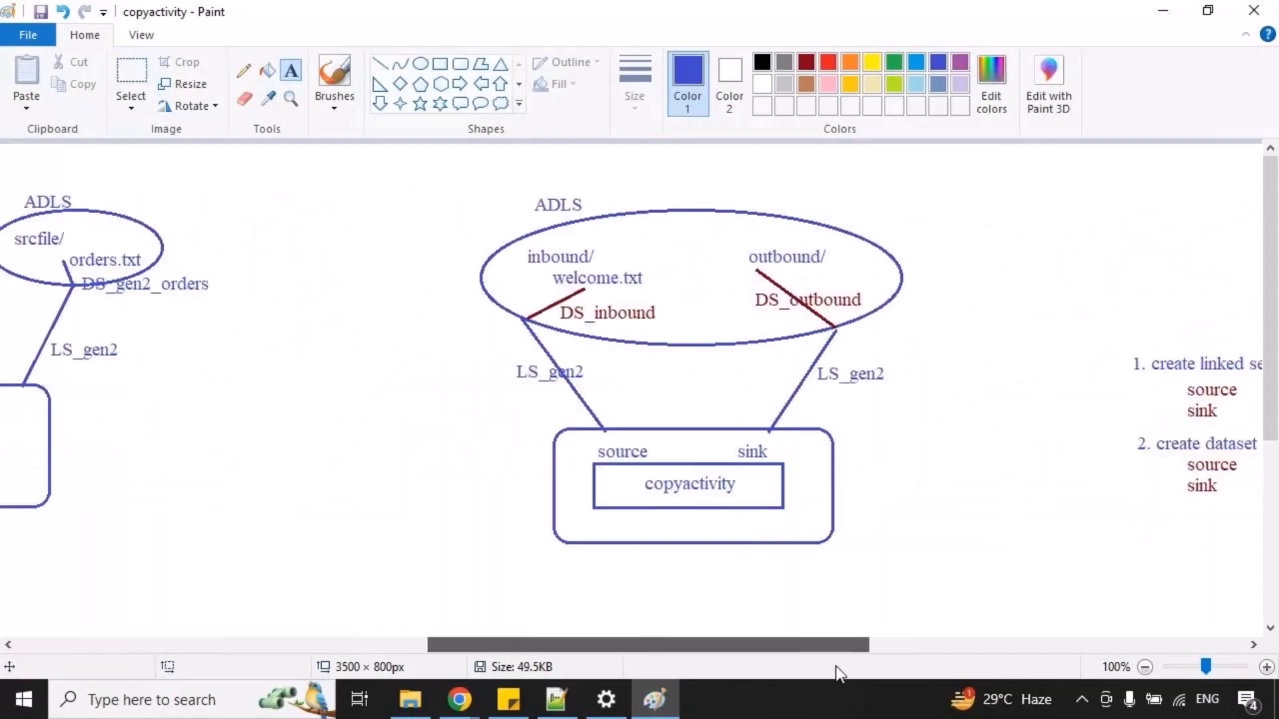
drag(666, 373, 693, 379)
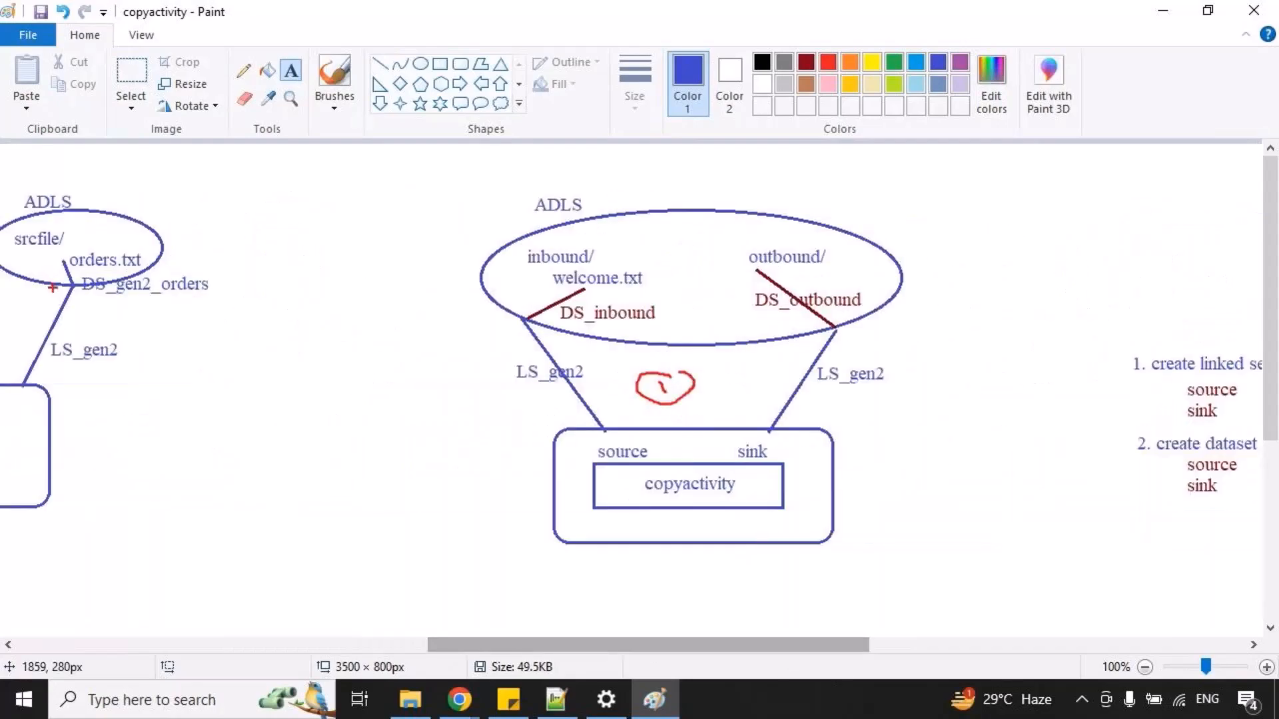
key(ctrl+z)
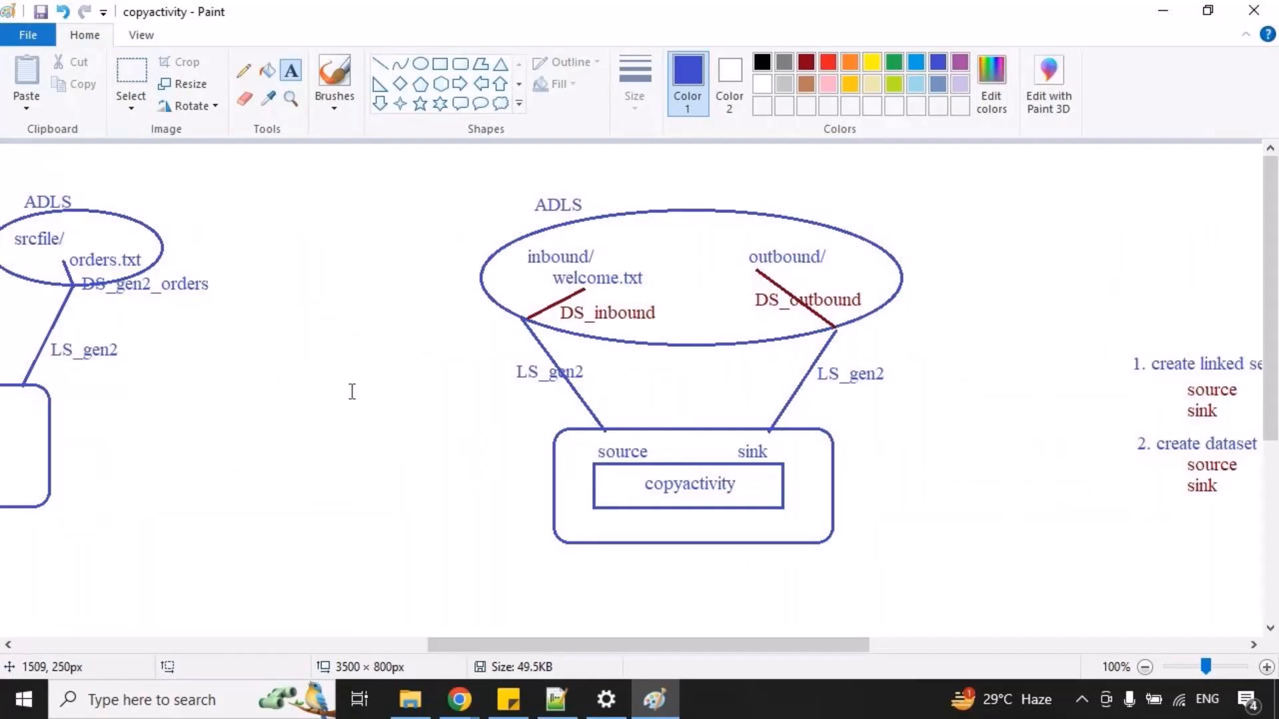
drag(517, 233, 856, 342)
drag(619, 205, 684, 164)
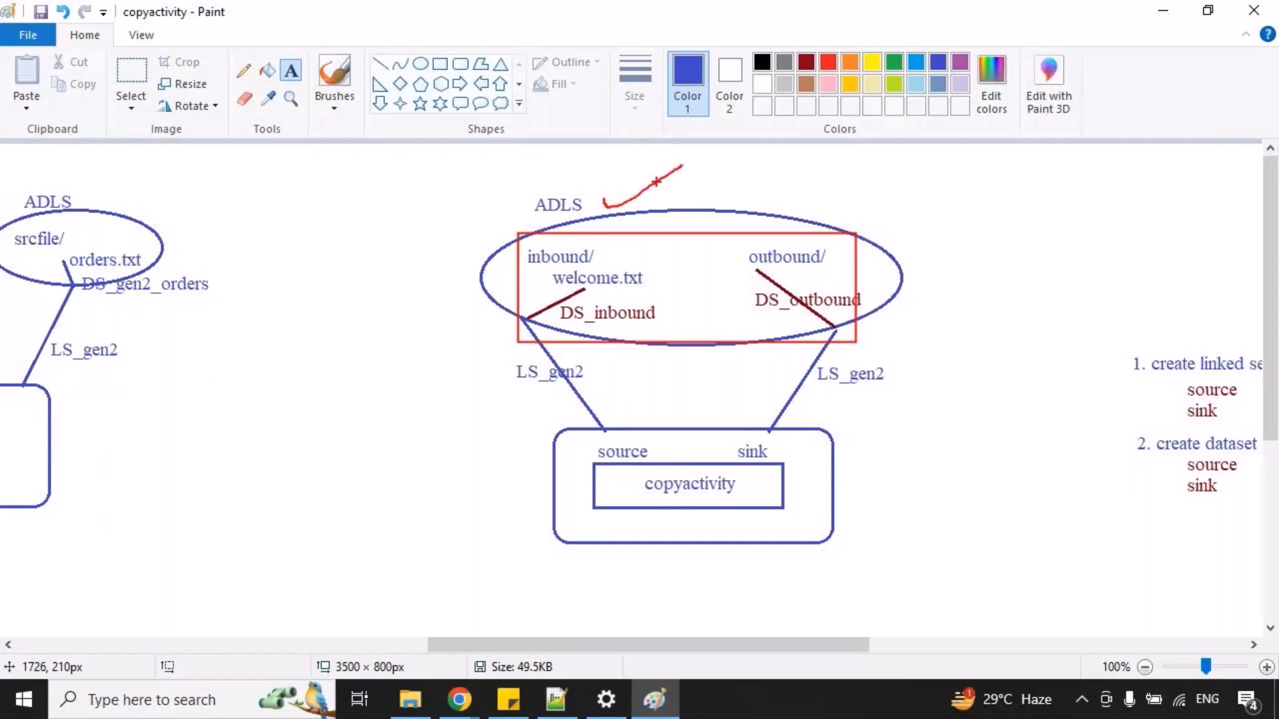
key(Escape)
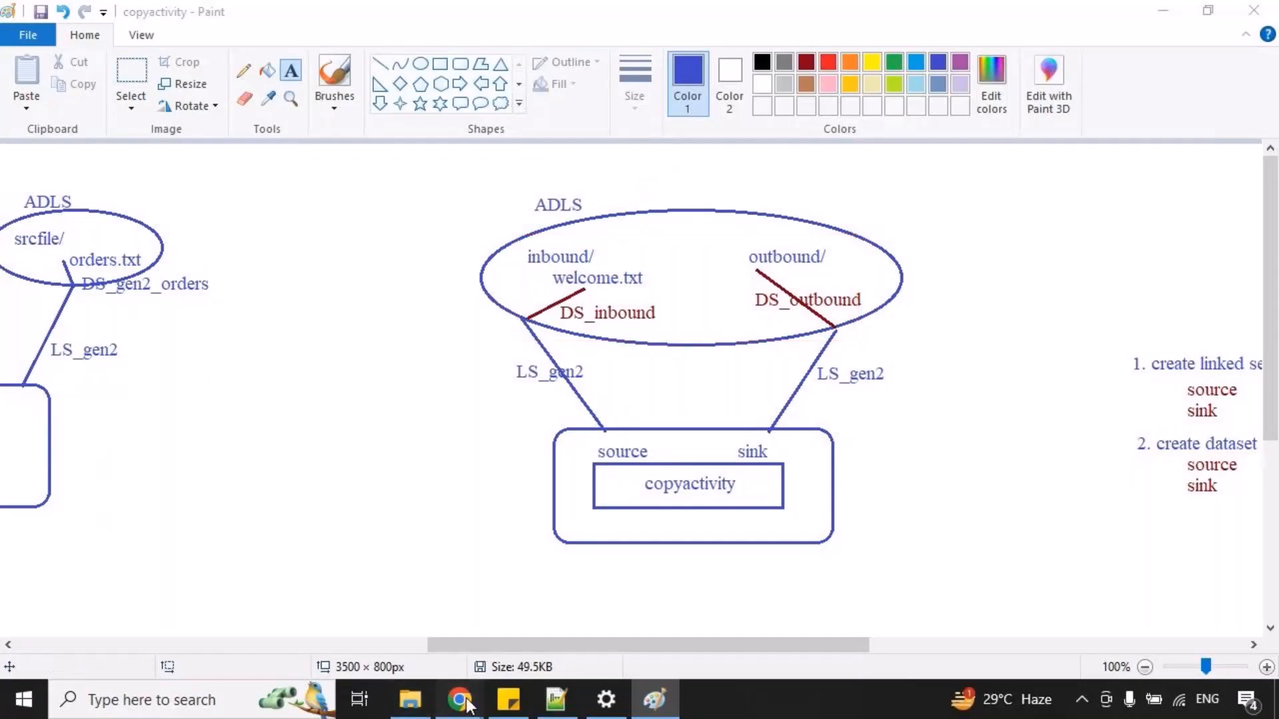
Switch to Chrome and open the devstgactbatch53 storage account from the rg_B53_azure resource group in a new tab.
click(459, 700)
click(240, 599)
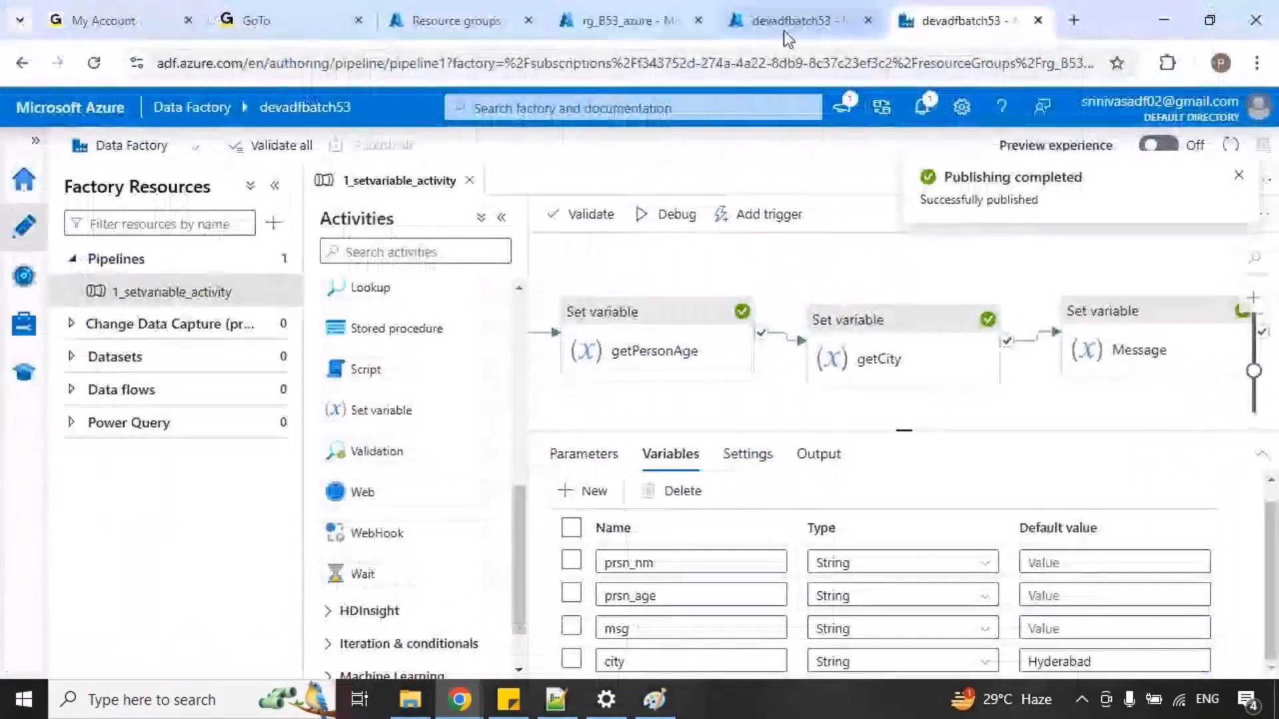
click(623, 21)
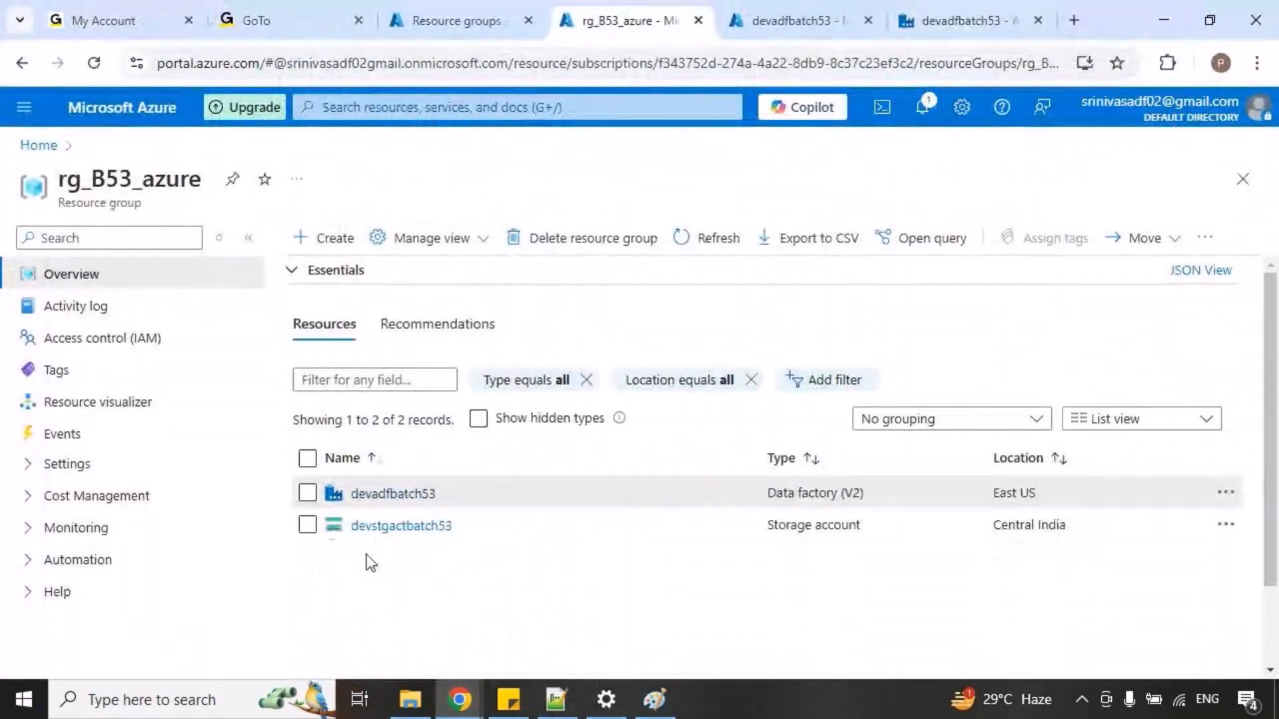
drag(308, 506, 470, 573)
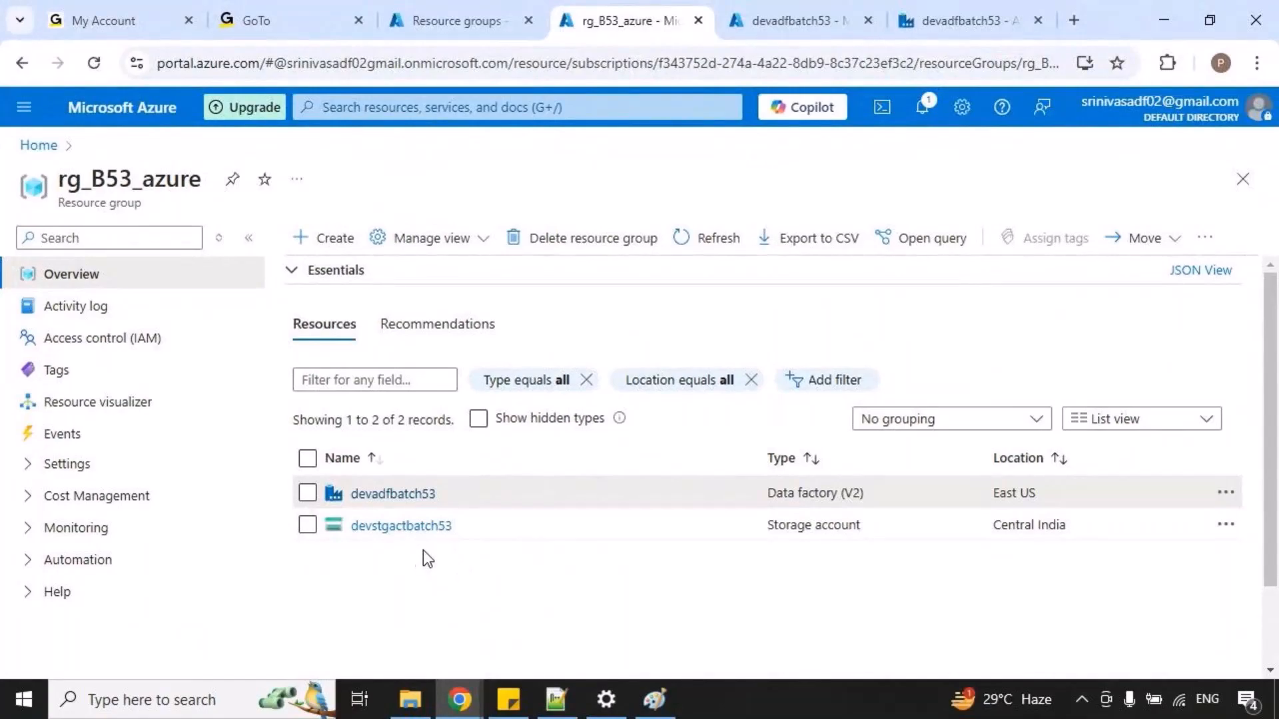
right_click(437, 526)
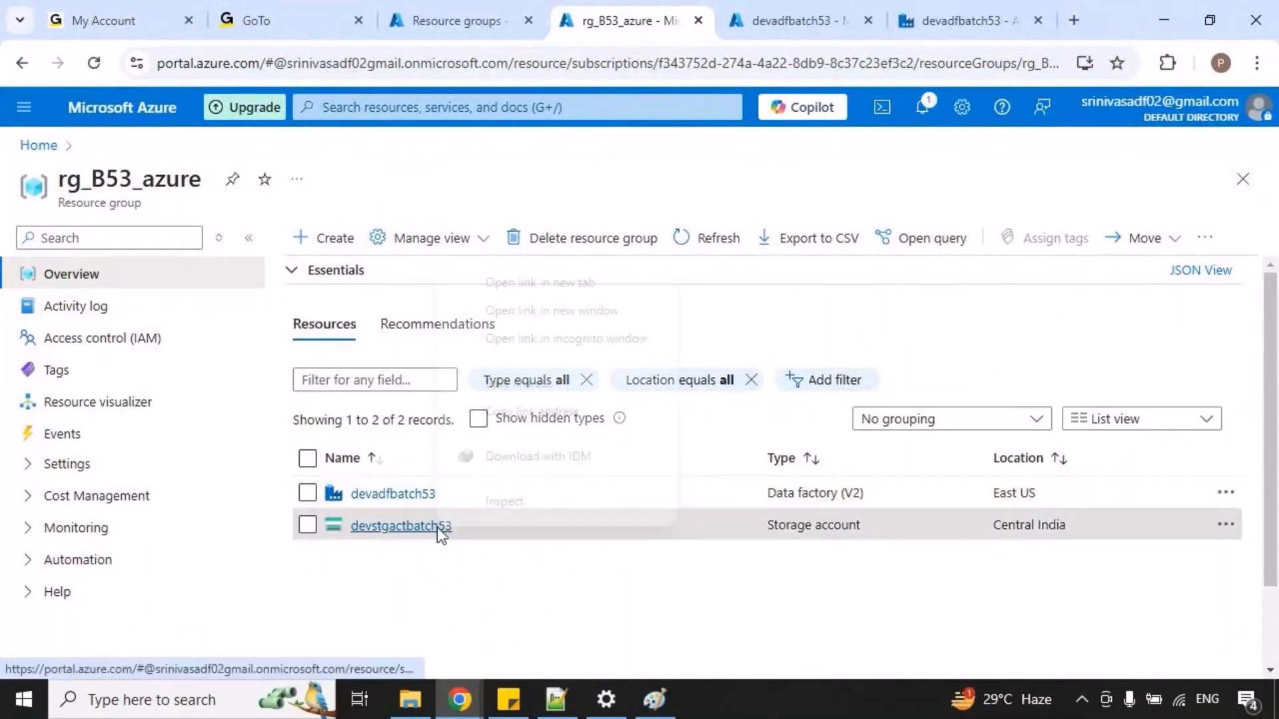
click(566, 282)
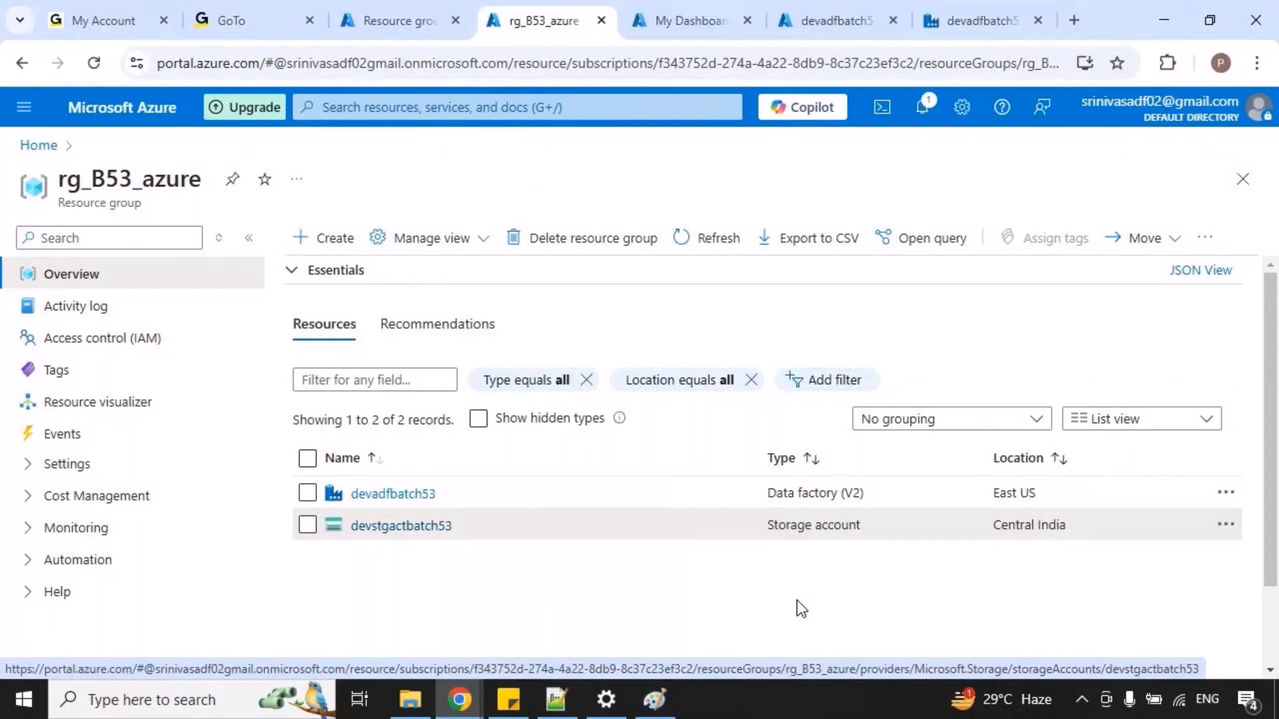
Open devcontainer in the devstgactbatch53 storage account, check its inbound folder, and return to the container root.
click(636, 21)
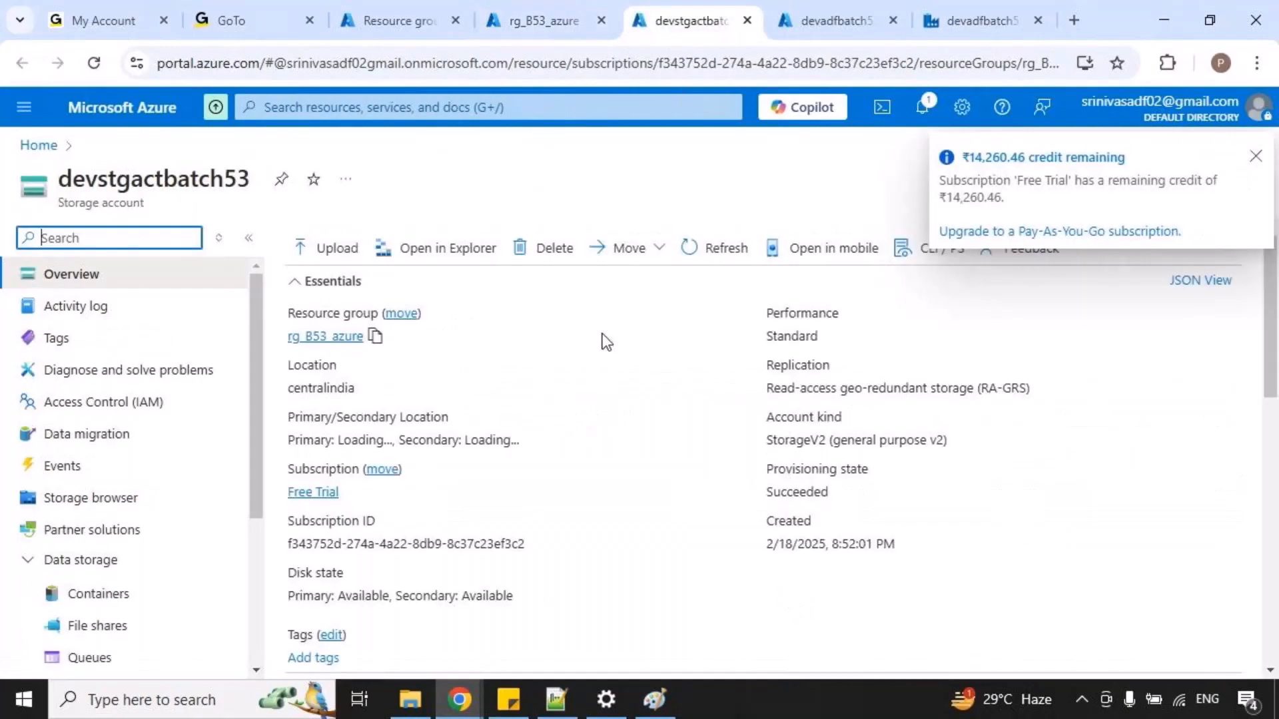
click(92, 595)
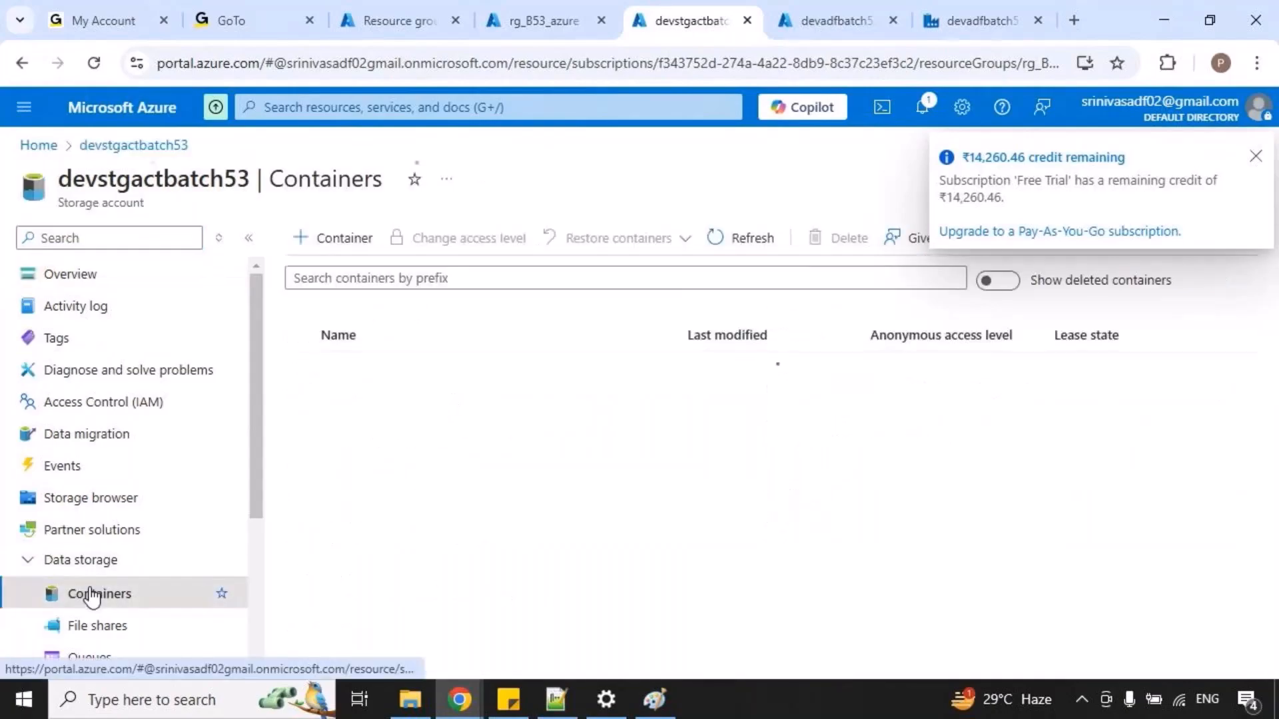
click(360, 400)
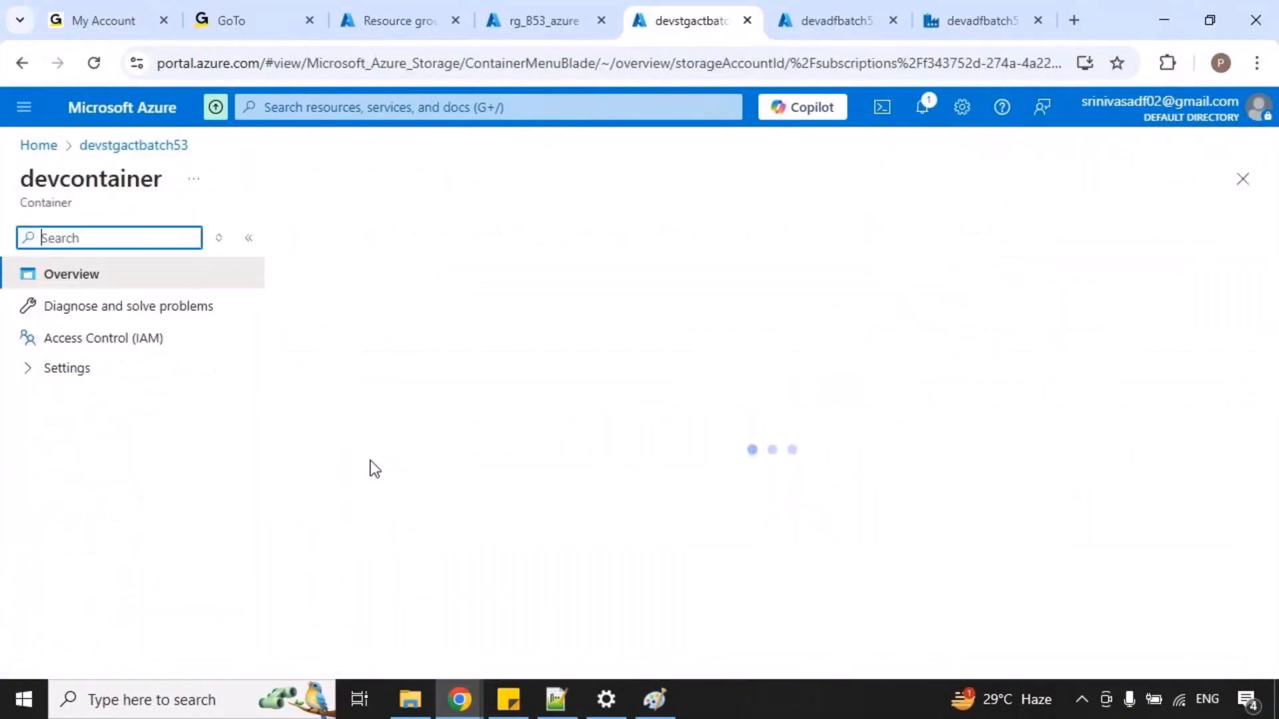
click(374, 420)
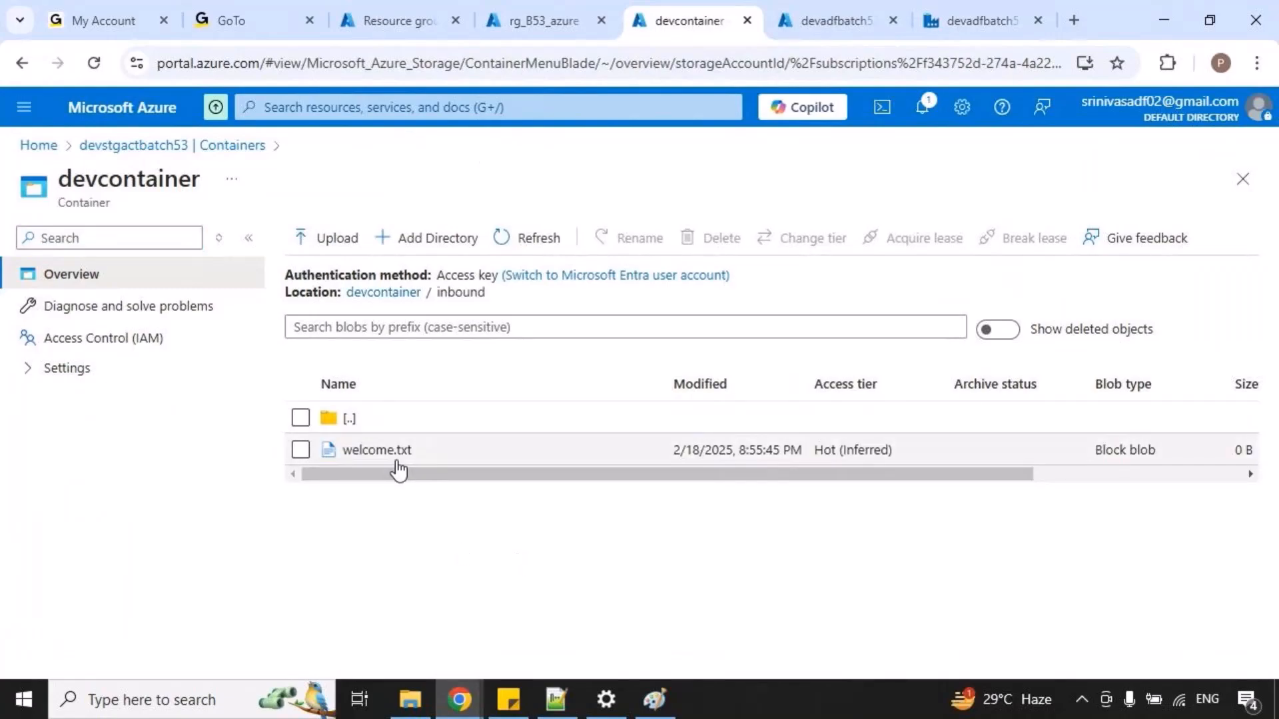
click(393, 293)
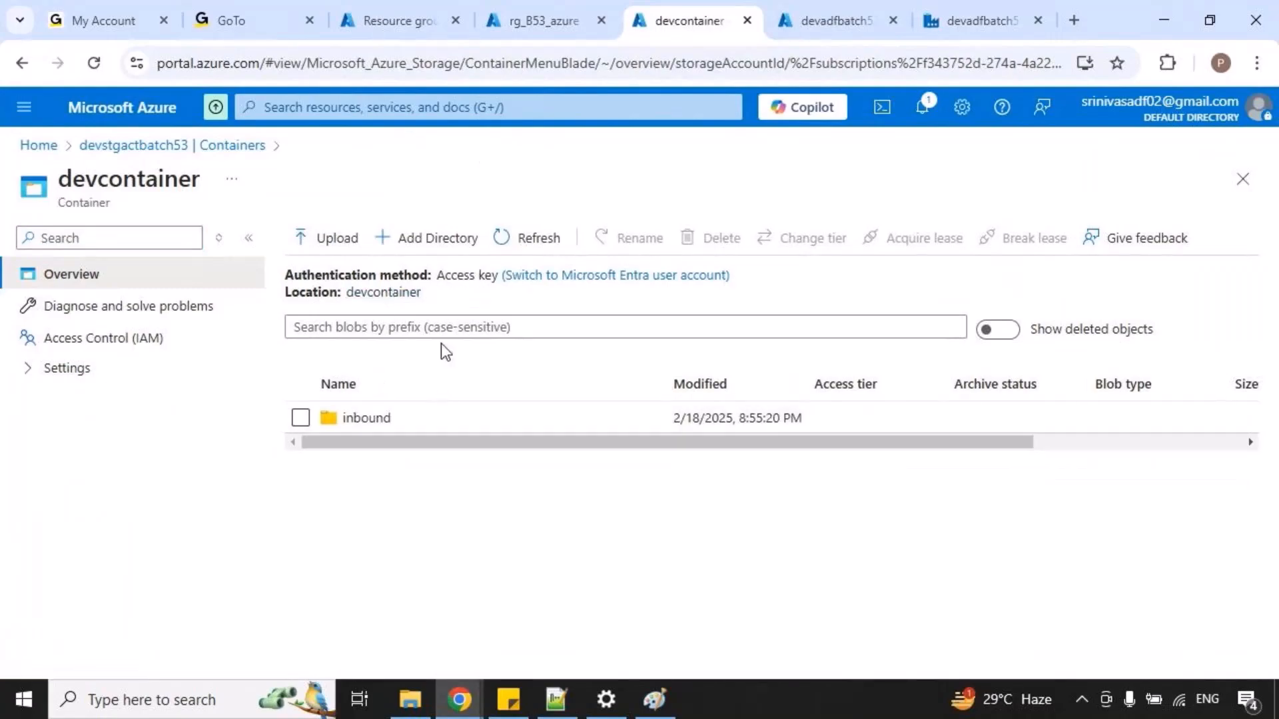
Add a directory named "outbound" to the root of devcontainer.
click(437, 241)
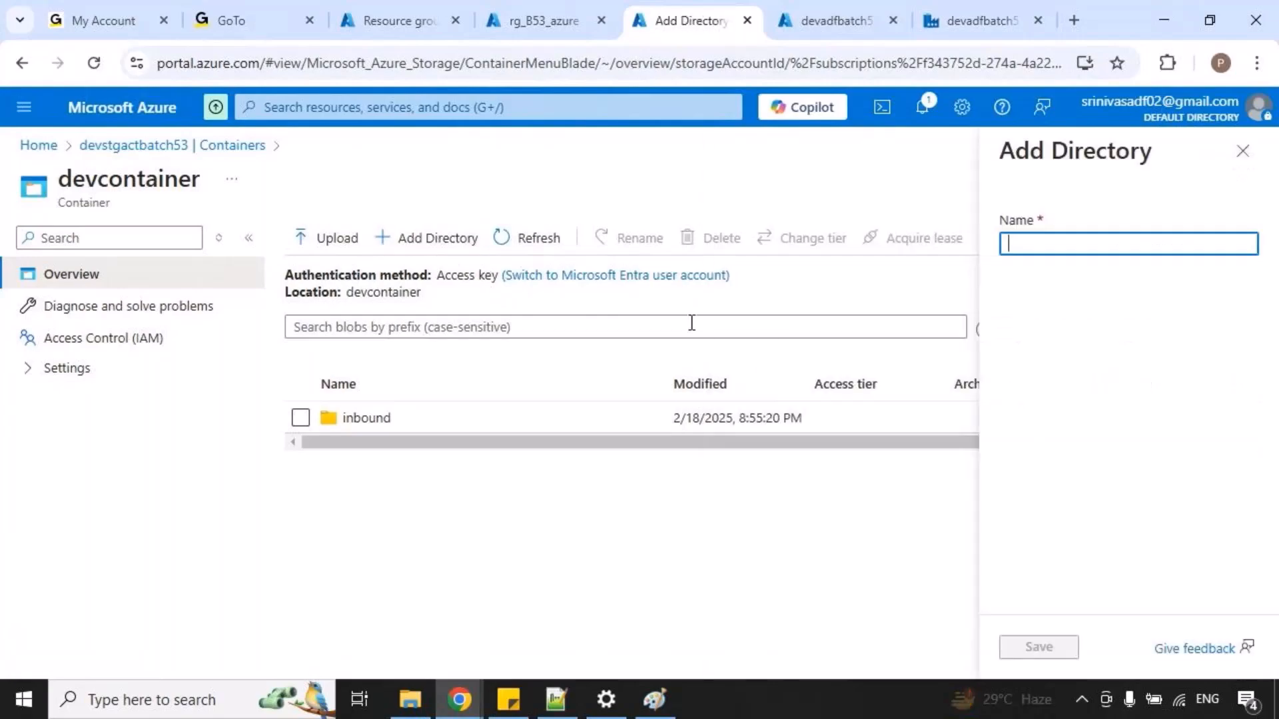
click(1070, 246)
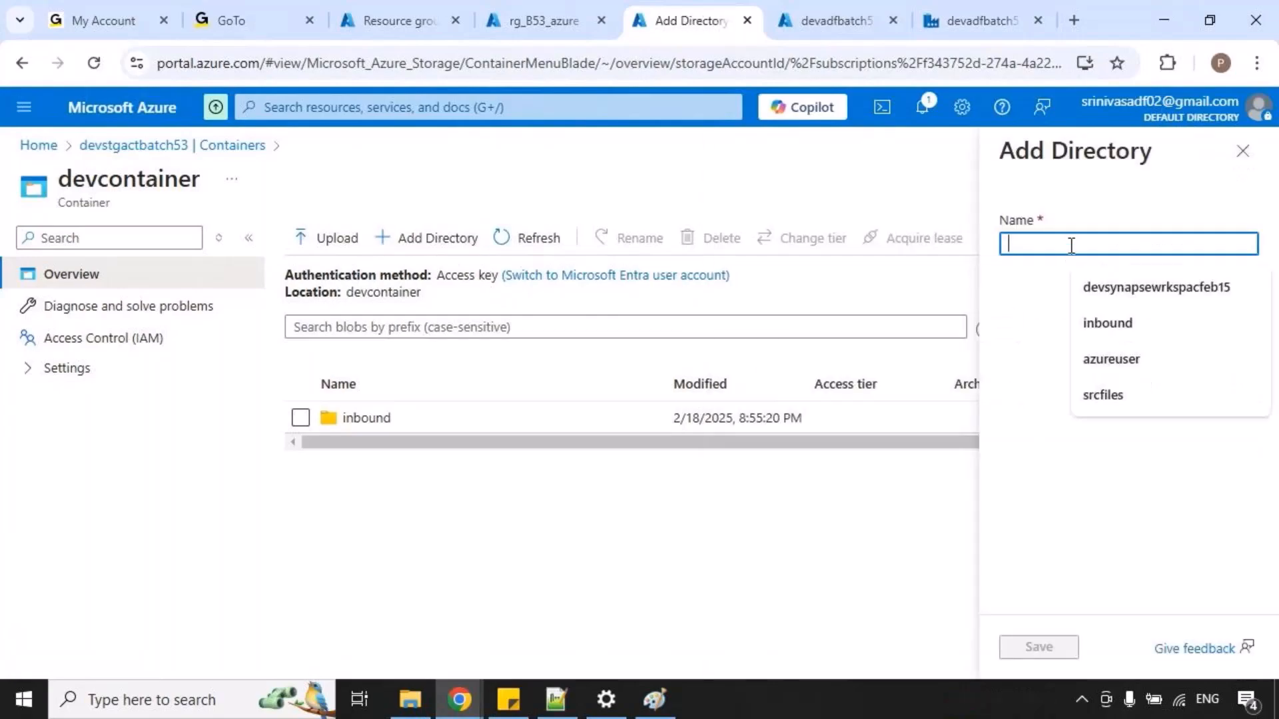
text(outbound)
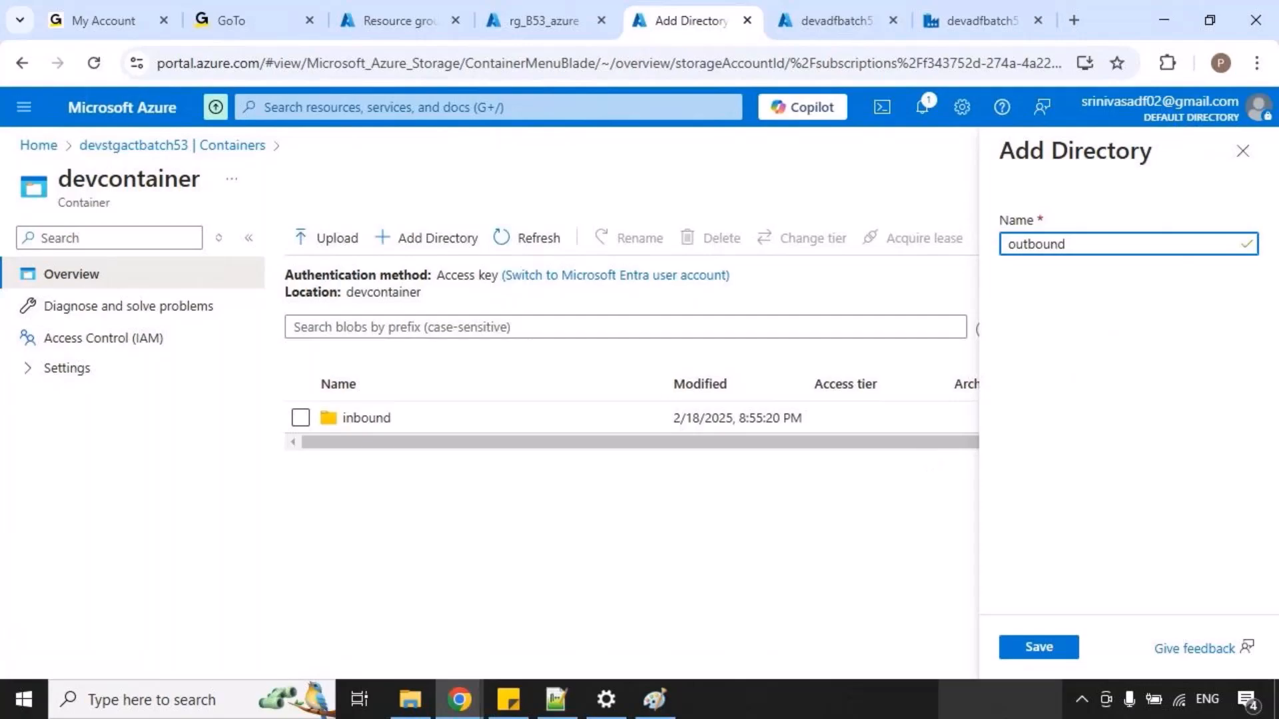
click(1047, 649)
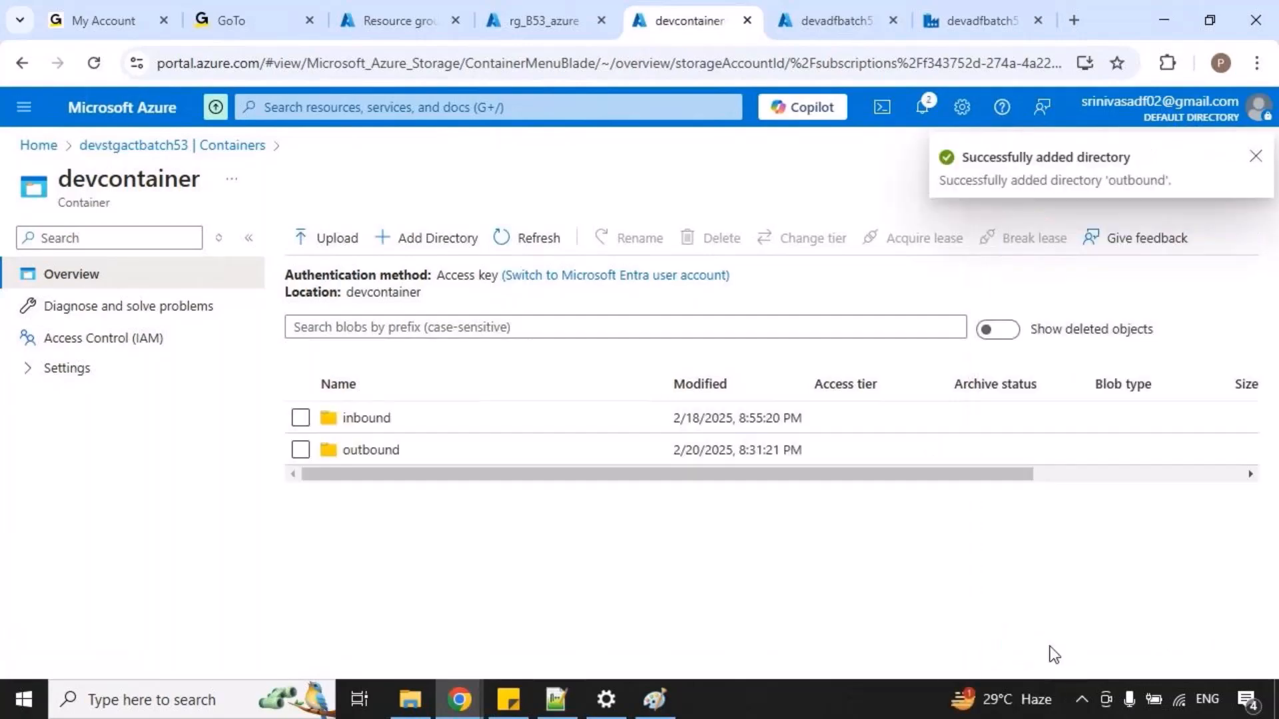
Examine the contents of the outbound and inbound folders in devcontainer.
click(386, 450)
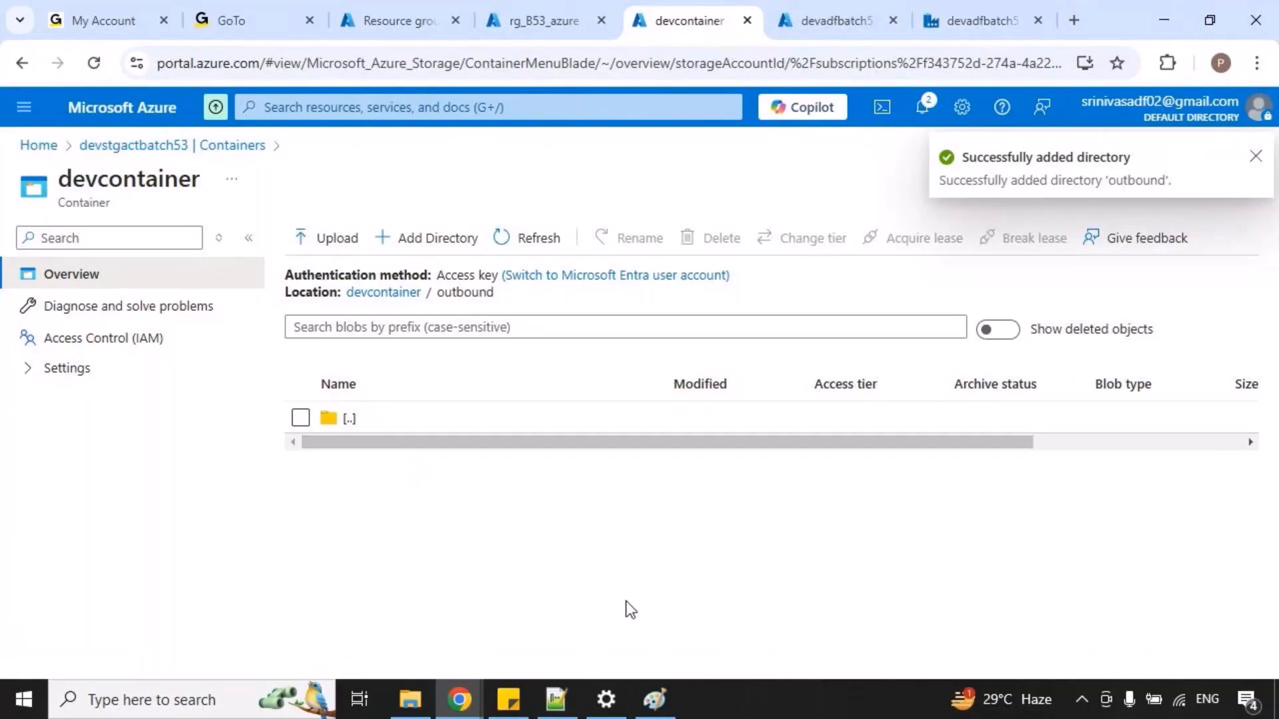
click(380, 294)
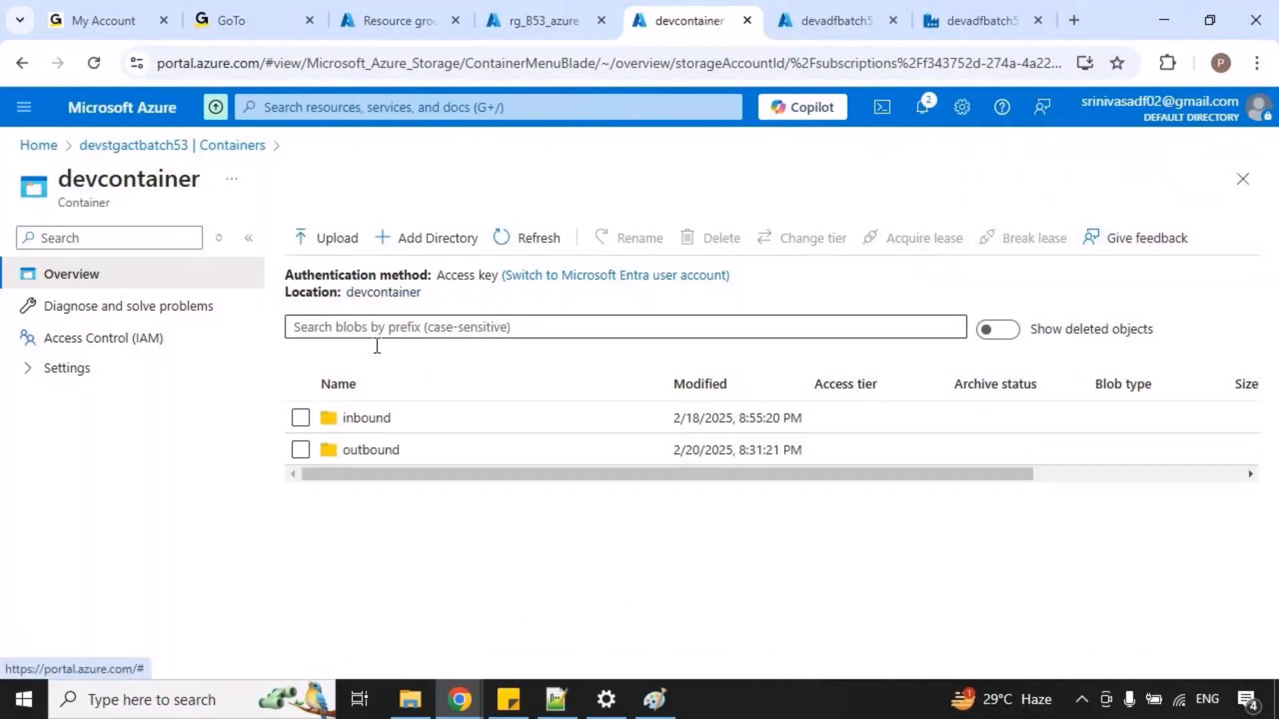
click(389, 420)
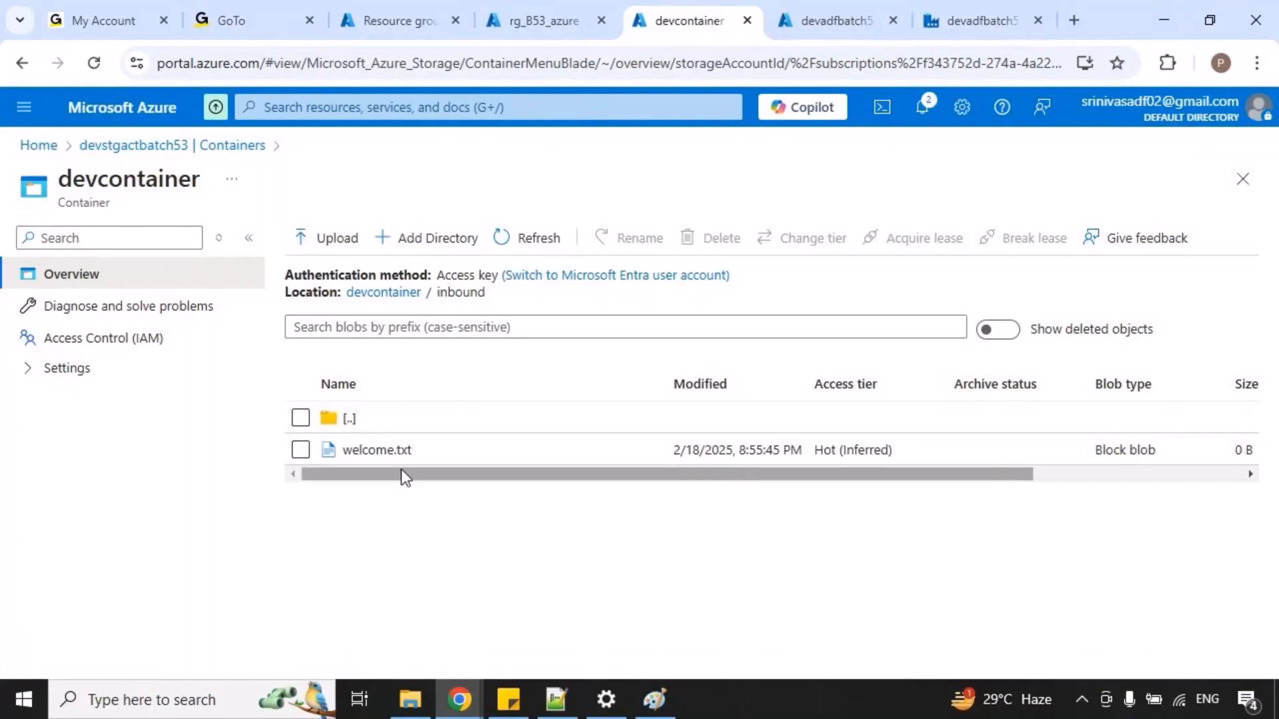
click(398, 294)
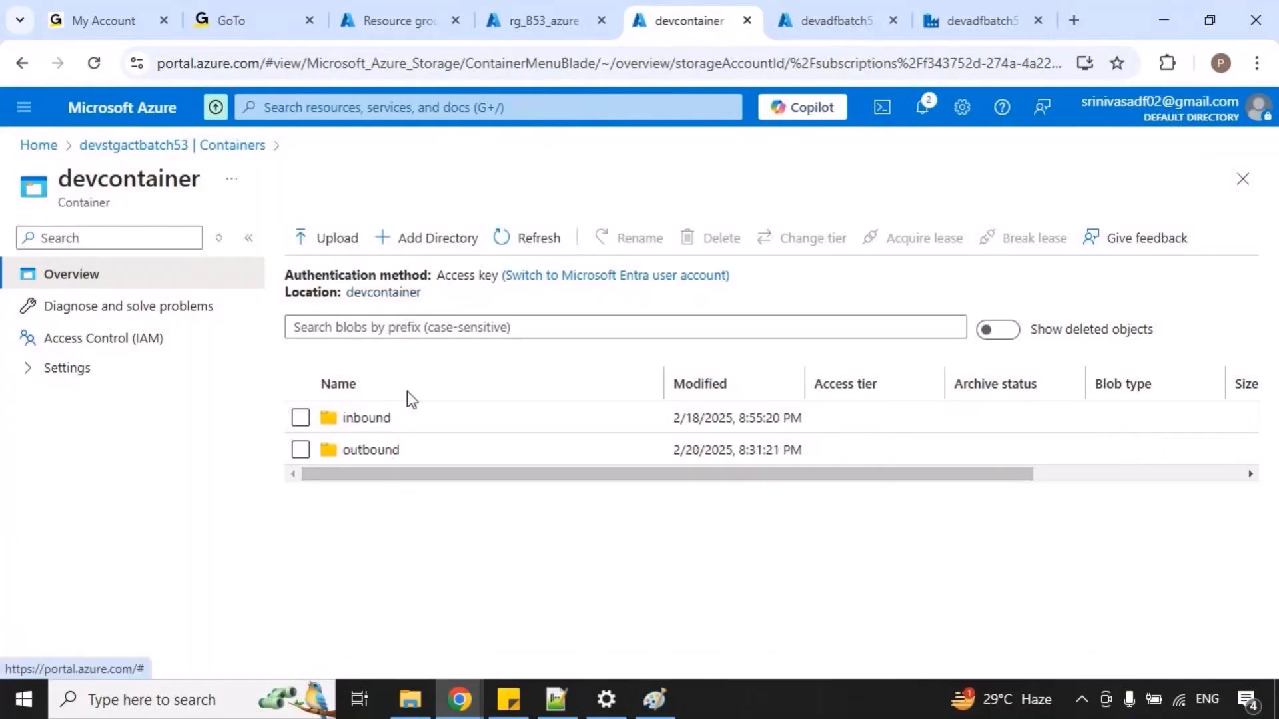
click(377, 449)
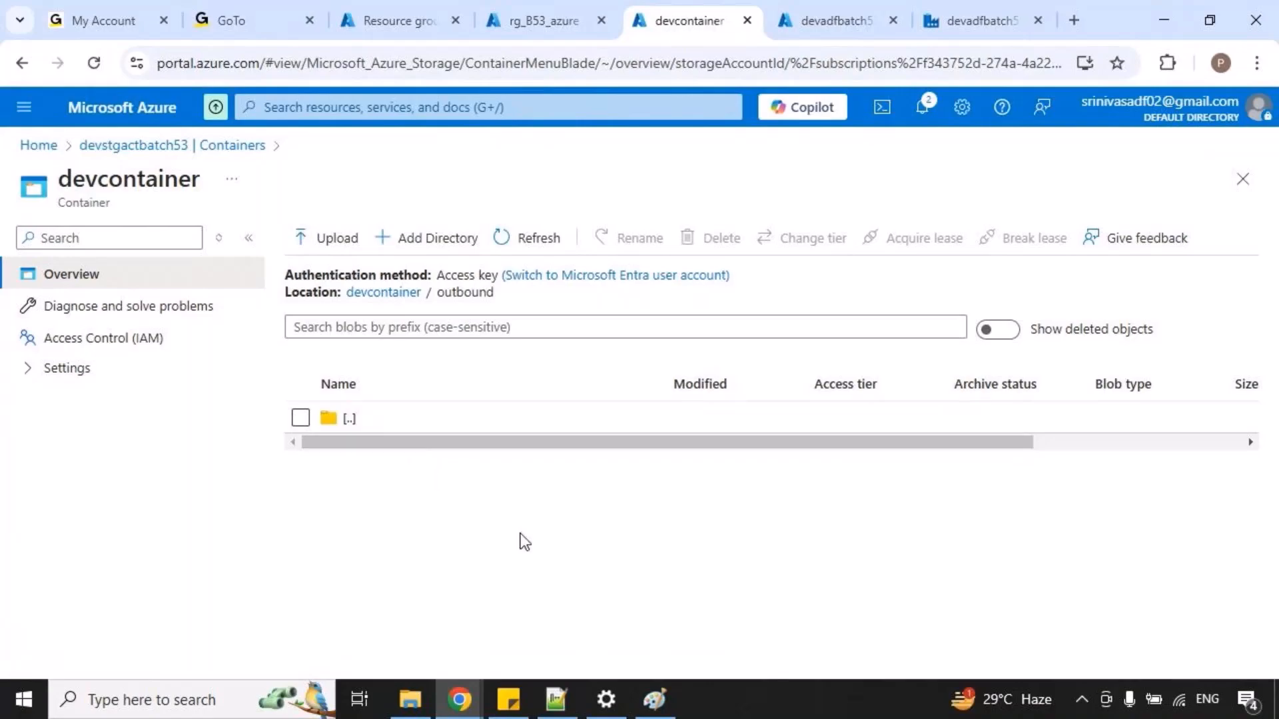
Switch to Paint and review the inbound/outbound ADLS diagram with a temporary annotation, then return to Chrome.
click(653, 702)
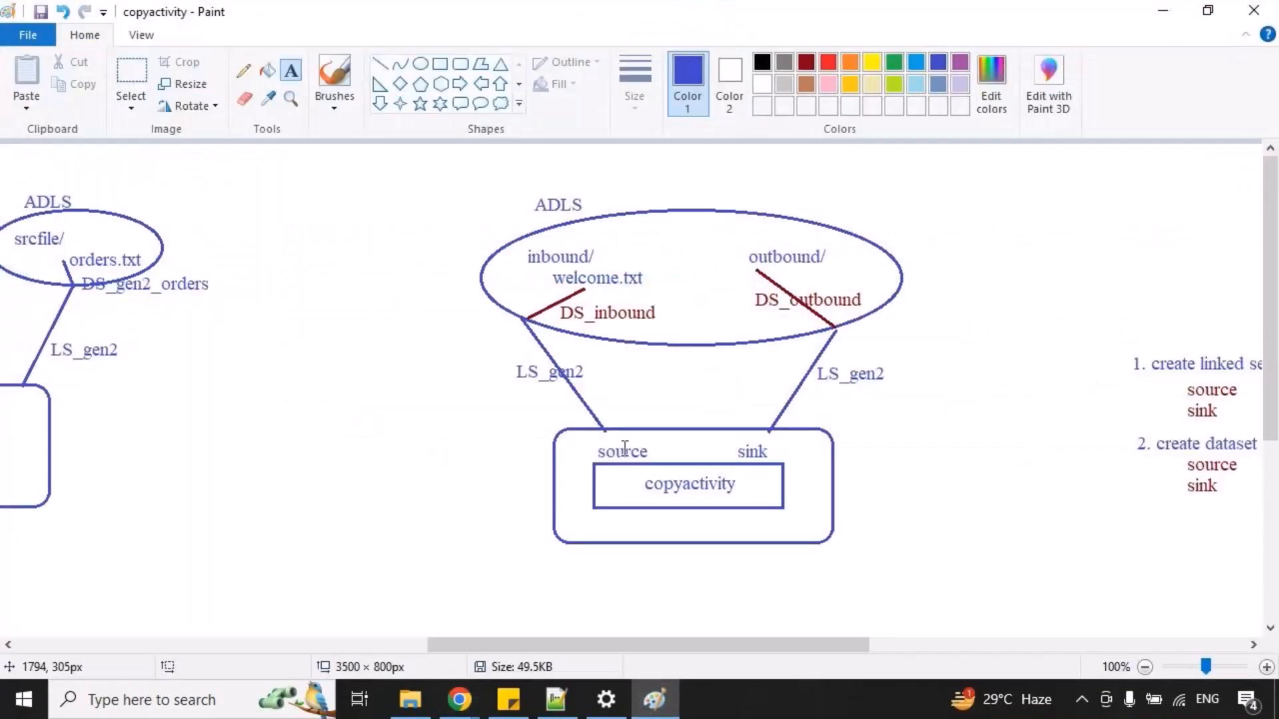
drag(518, 197, 884, 282)
key(Escape)
key(alt+Tab)
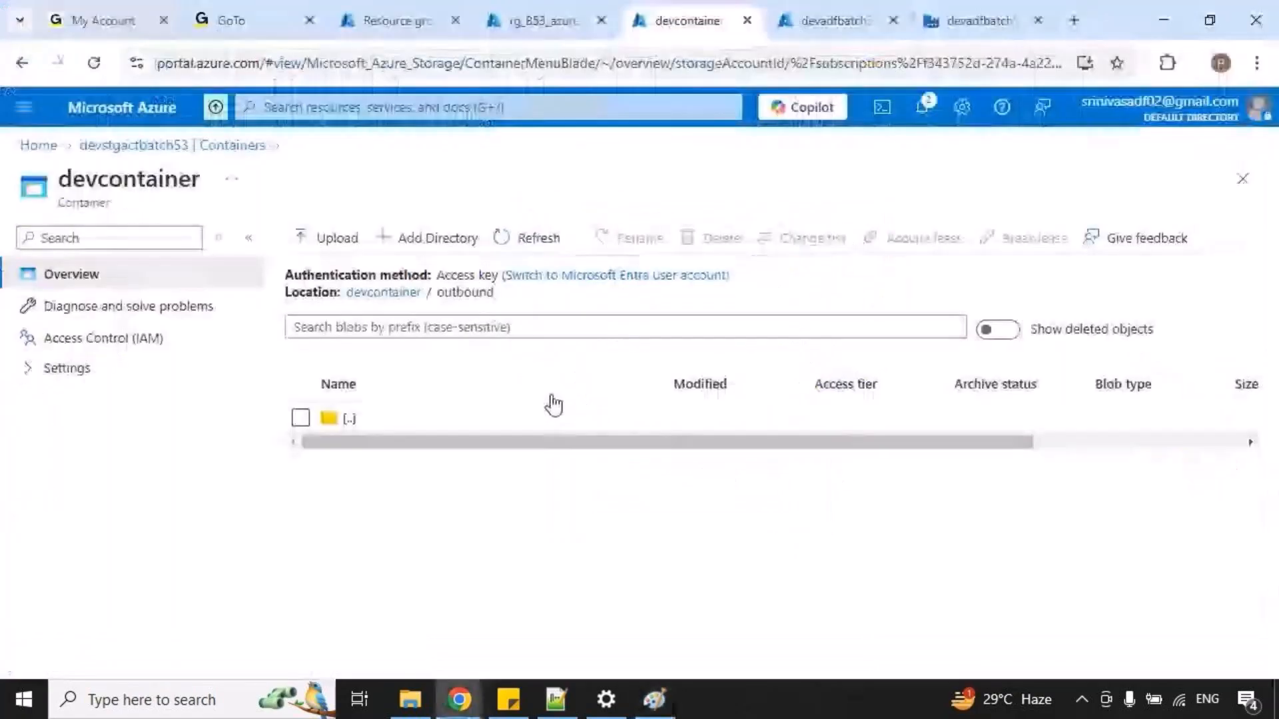
In the devadfbatch53 data factory, close the 1_setvariable_activity pipeline and create a new pipeline named "2_copyactivity", enlarging its configuration pane.
click(992, 20)
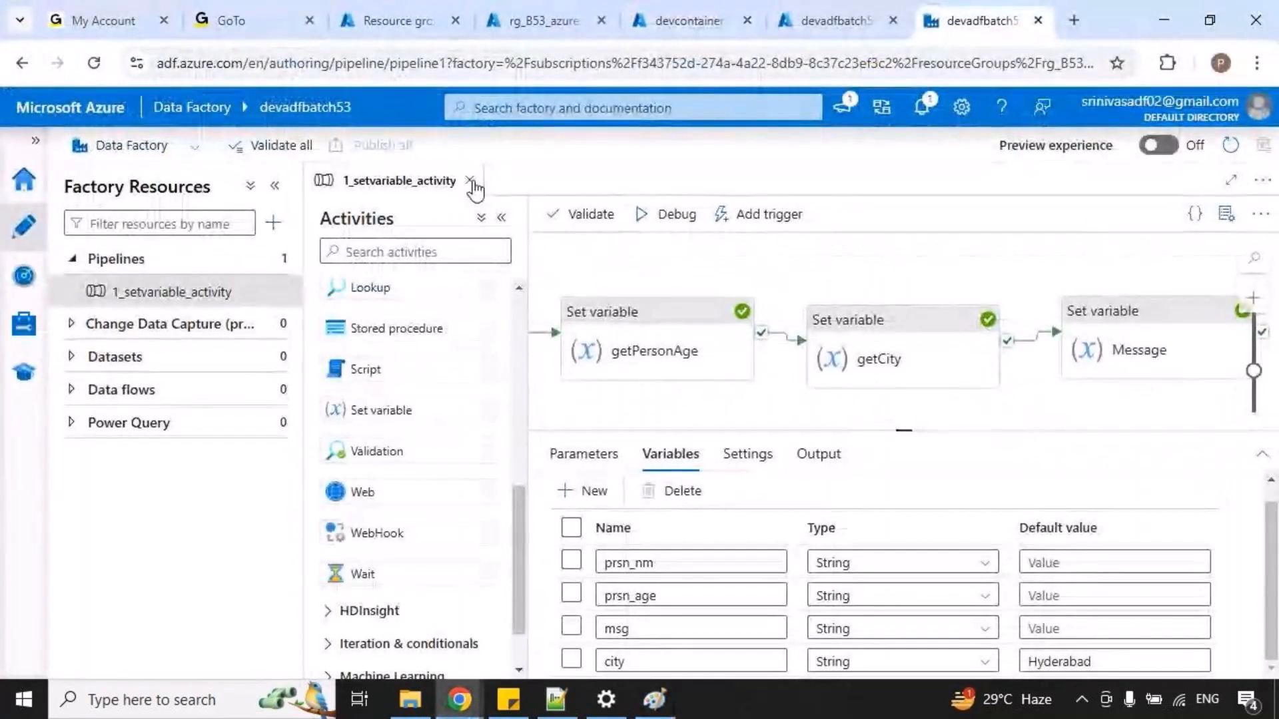
click(471, 181)
click(283, 261)
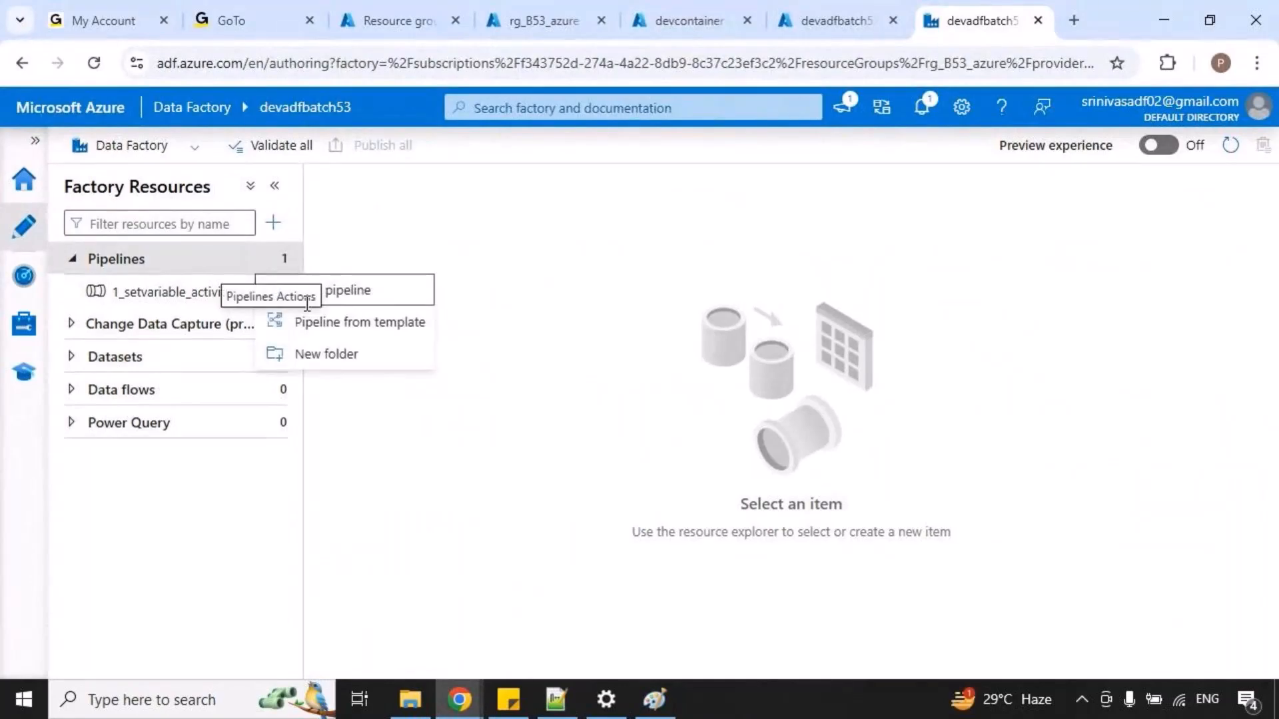
click(379, 291)
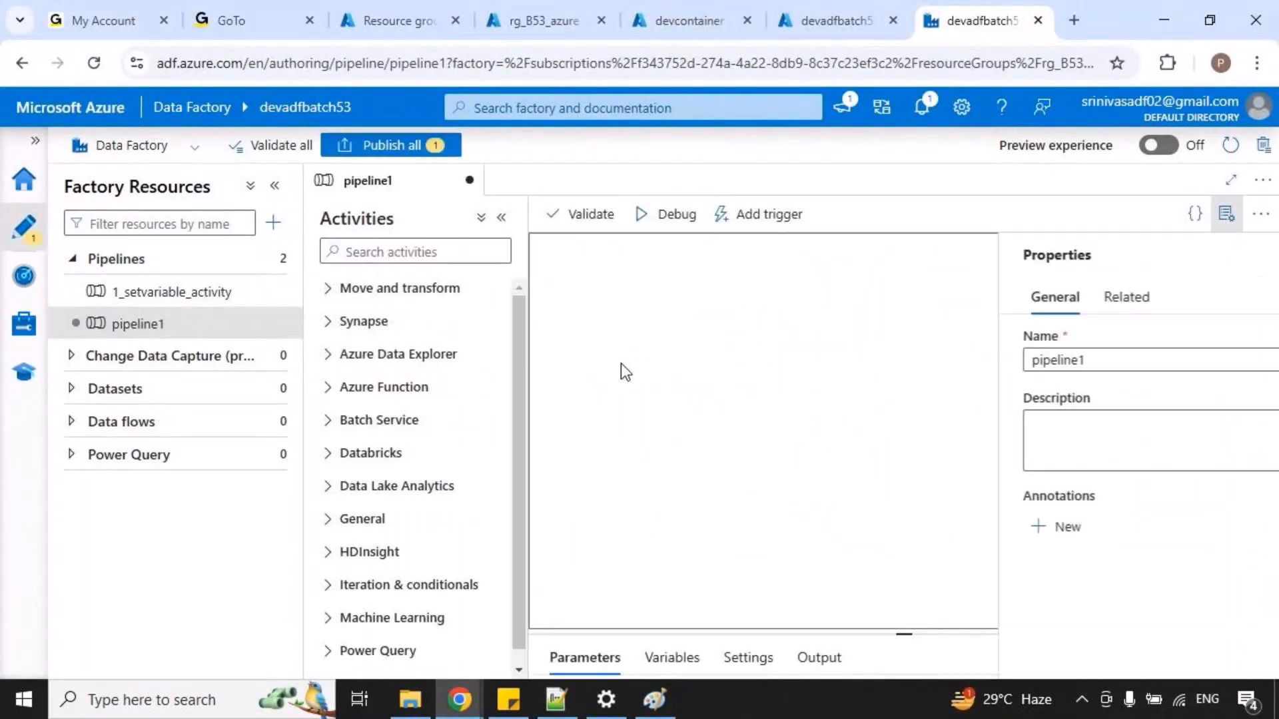
text(2)
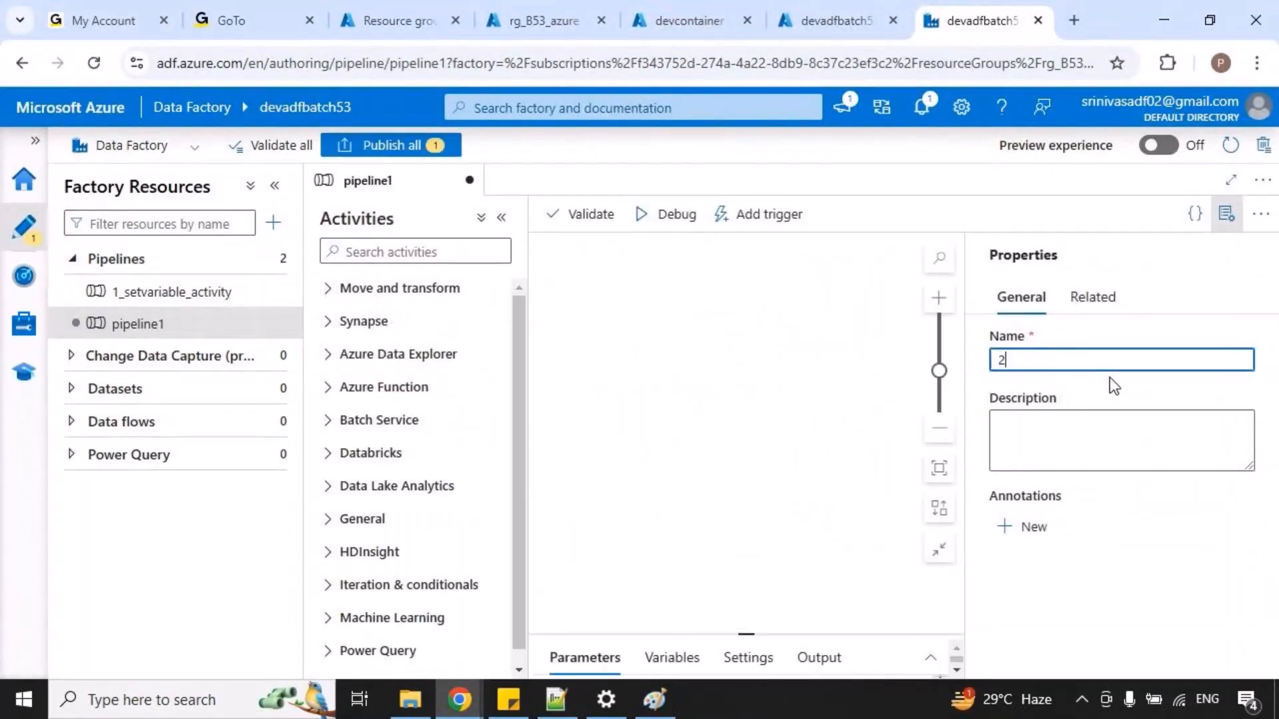
text(_copyactivity)
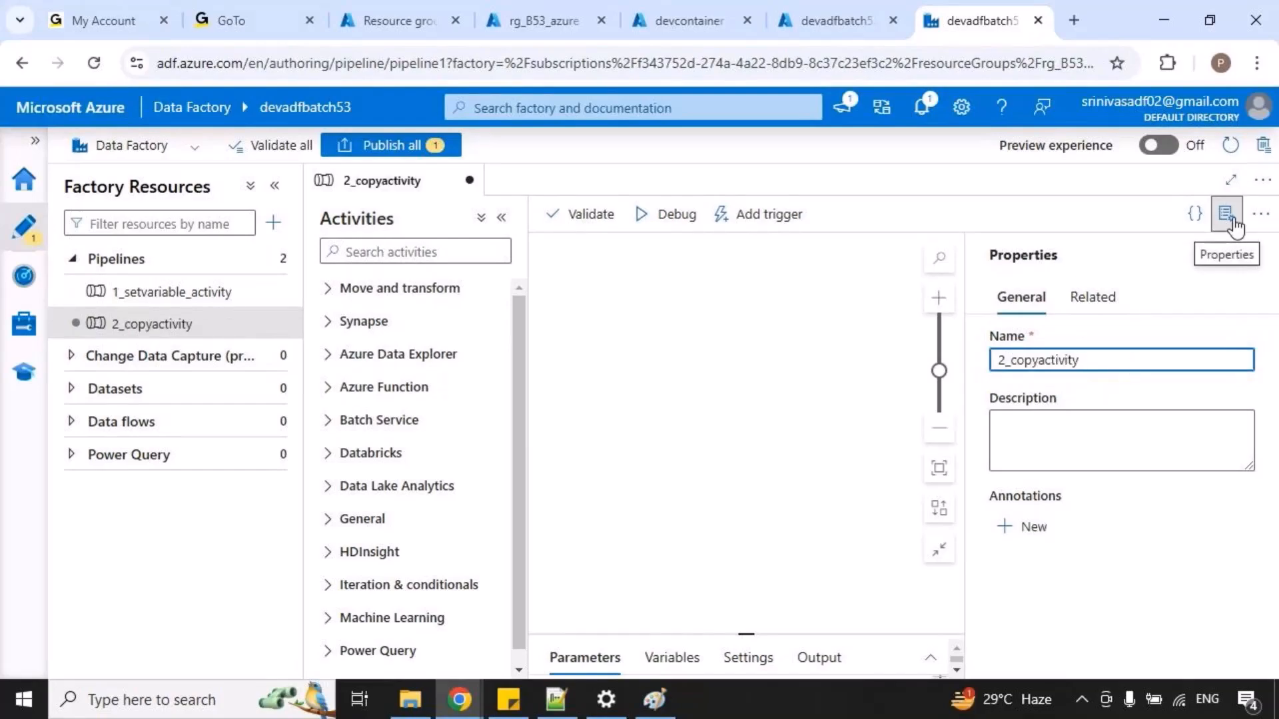
click(1232, 222)
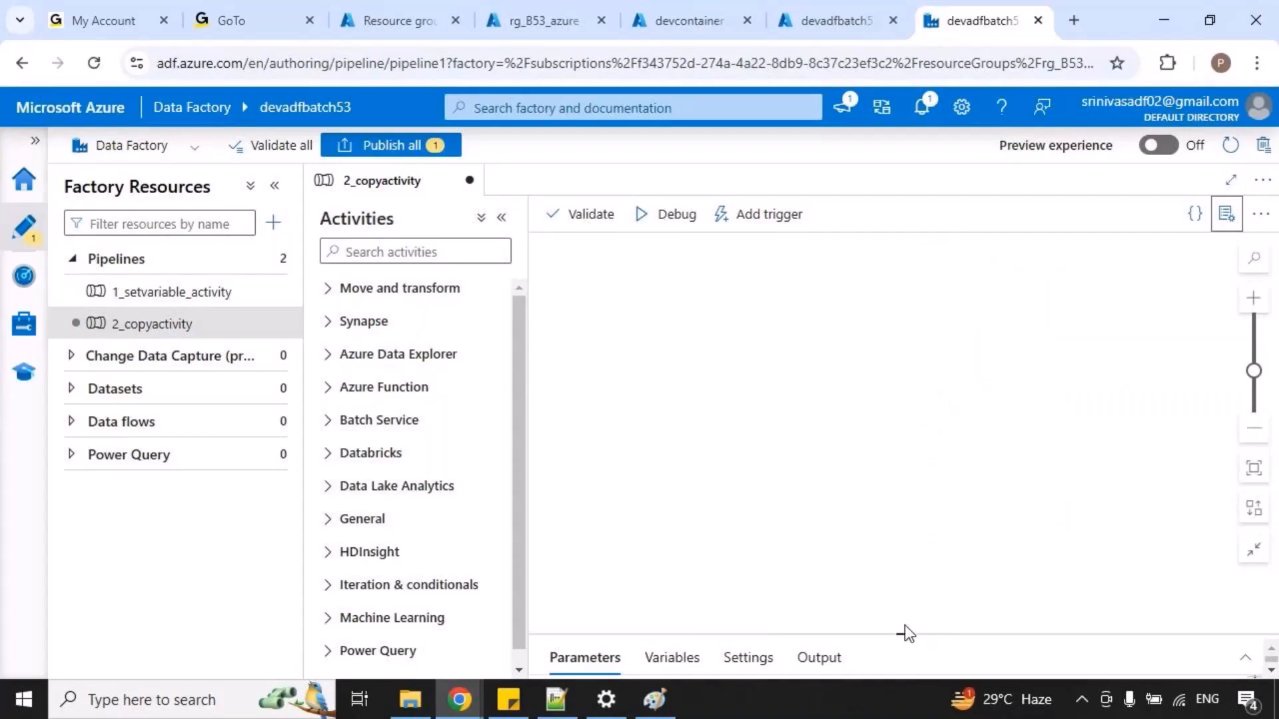
drag(909, 629, 936, 459)
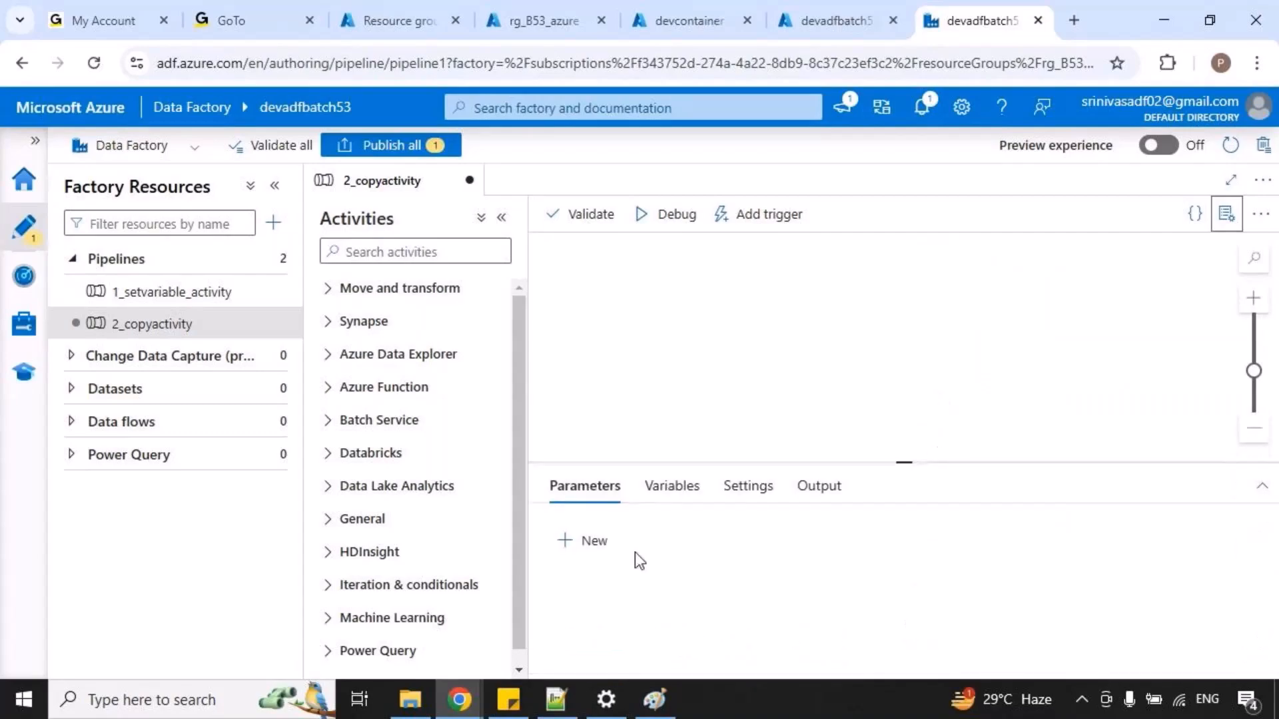
Switch to Paint and review the pipelines and activity levels of the nested hierarchy diagram, then return to Chrome.
click(653, 698)
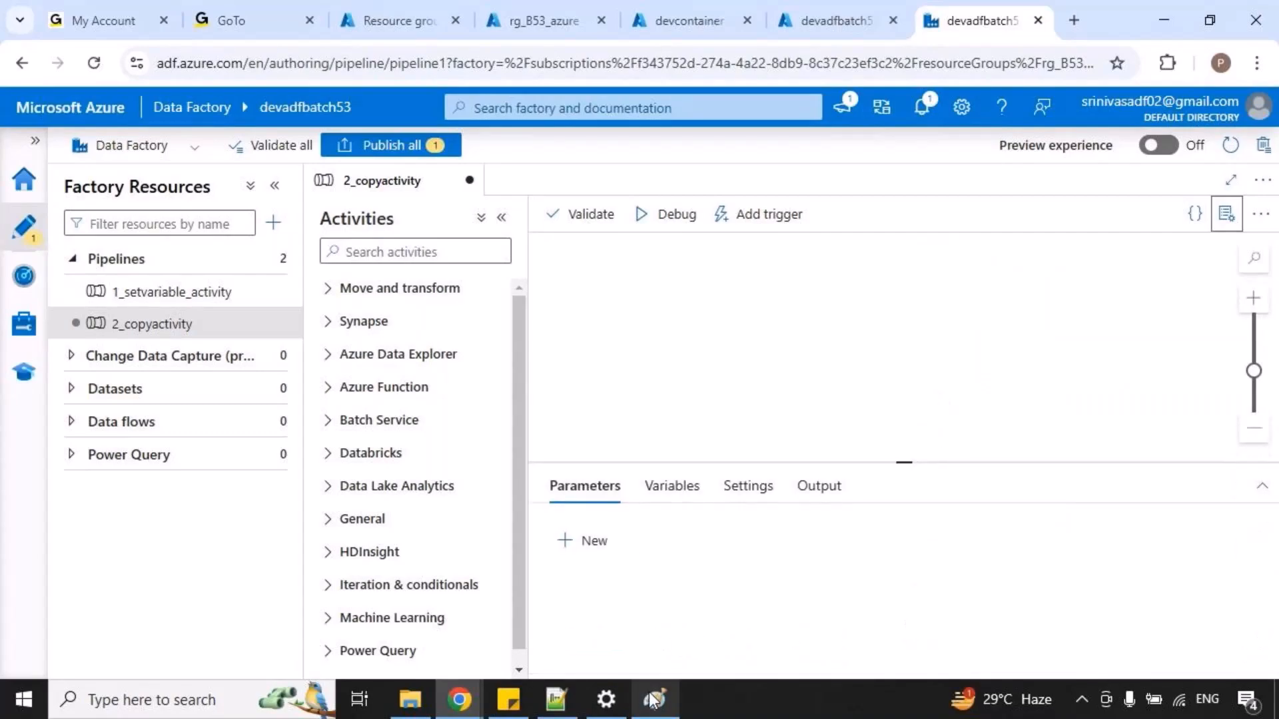
drag(785, 645, 1068, 645)
key(ctrl+2)
drag(891, 457, 965, 484)
mouse_move(930, 461)
mouse_down()
mouse_move(794, 441)
mouse_move(861, 480)
mouse_up()
key(Escape)
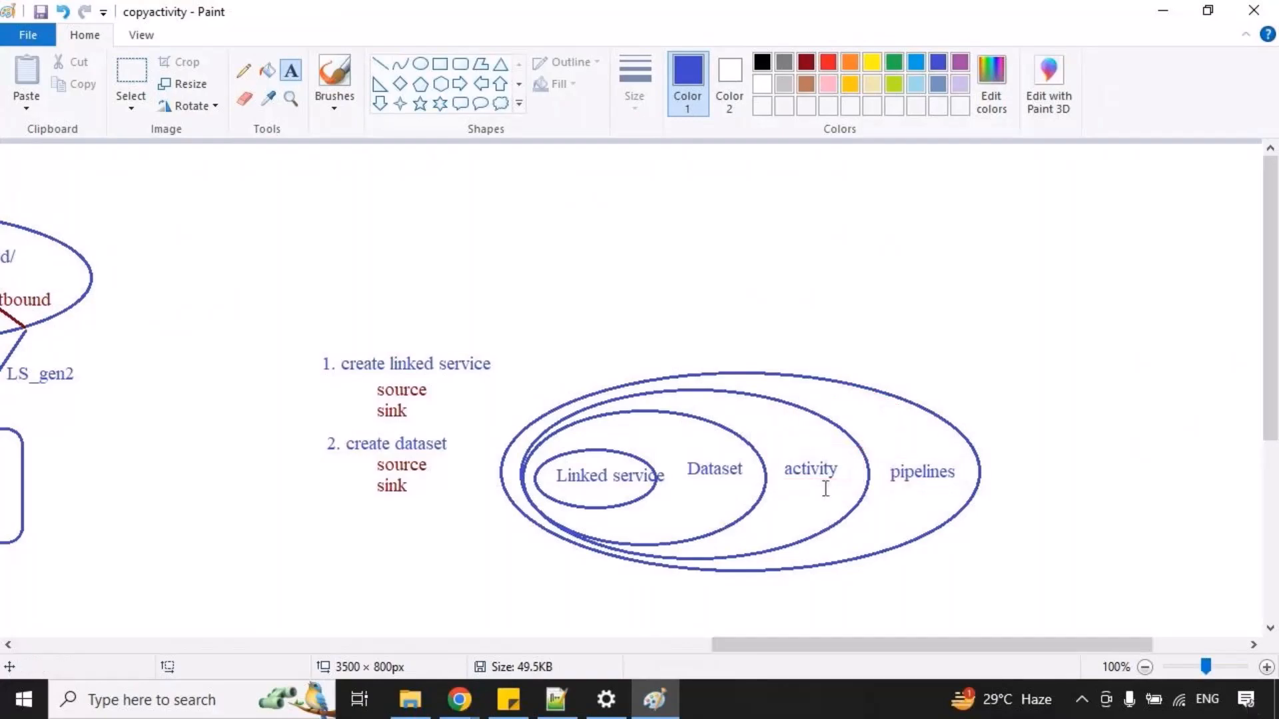
key(alt+Tab)
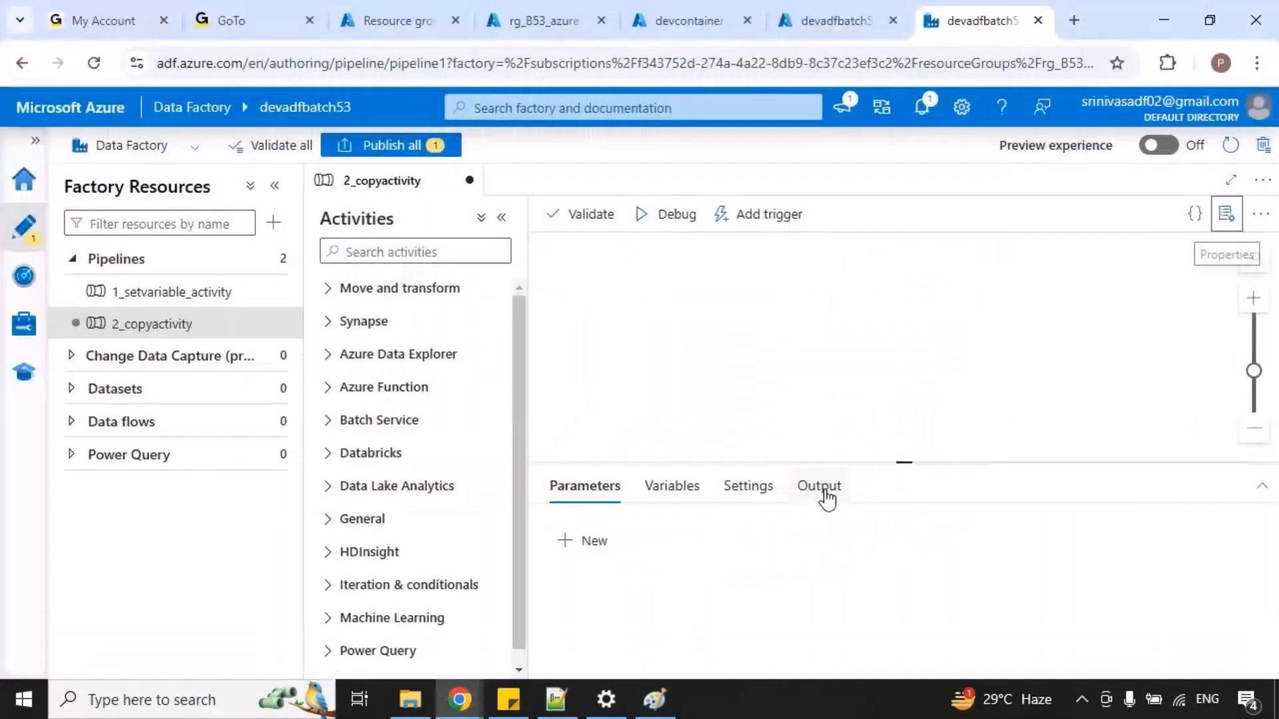
Add a Copy data activity from the Move and transform group to the 2_copyactivity pipeline canvas.
click(417, 291)
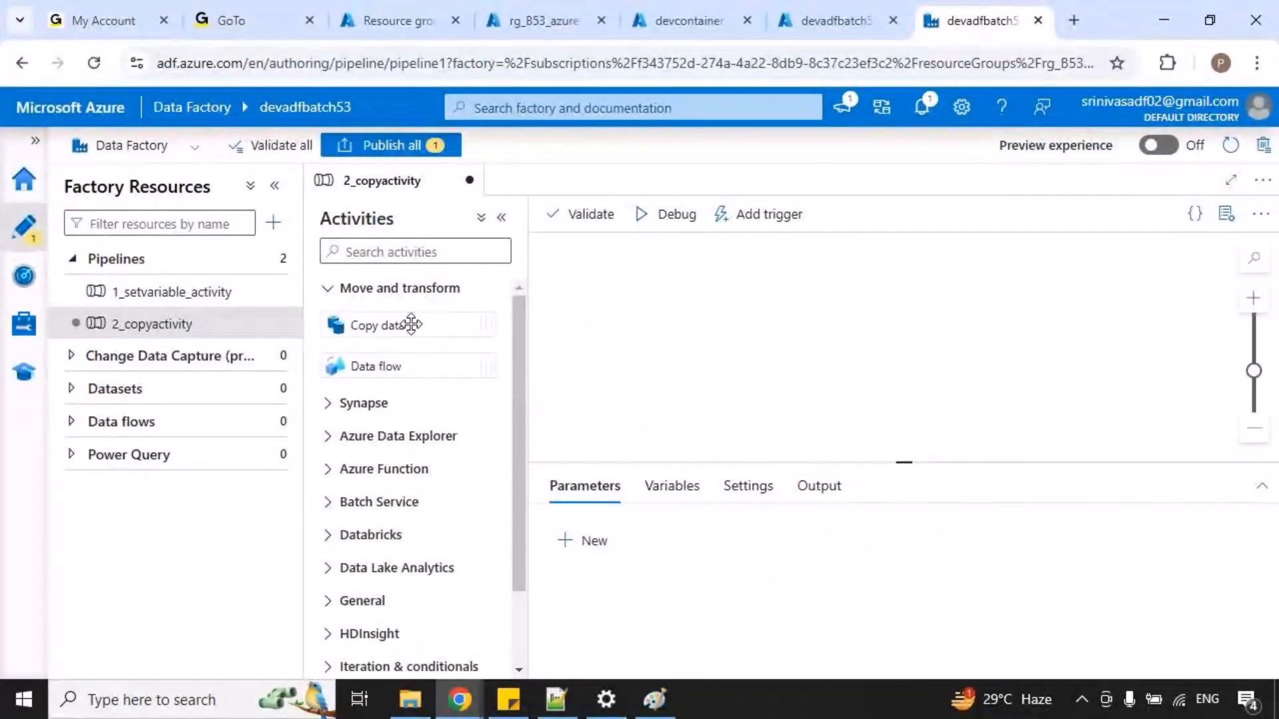
drag(316, 308, 518, 346)
key(Escape)
drag(393, 325, 845, 334)
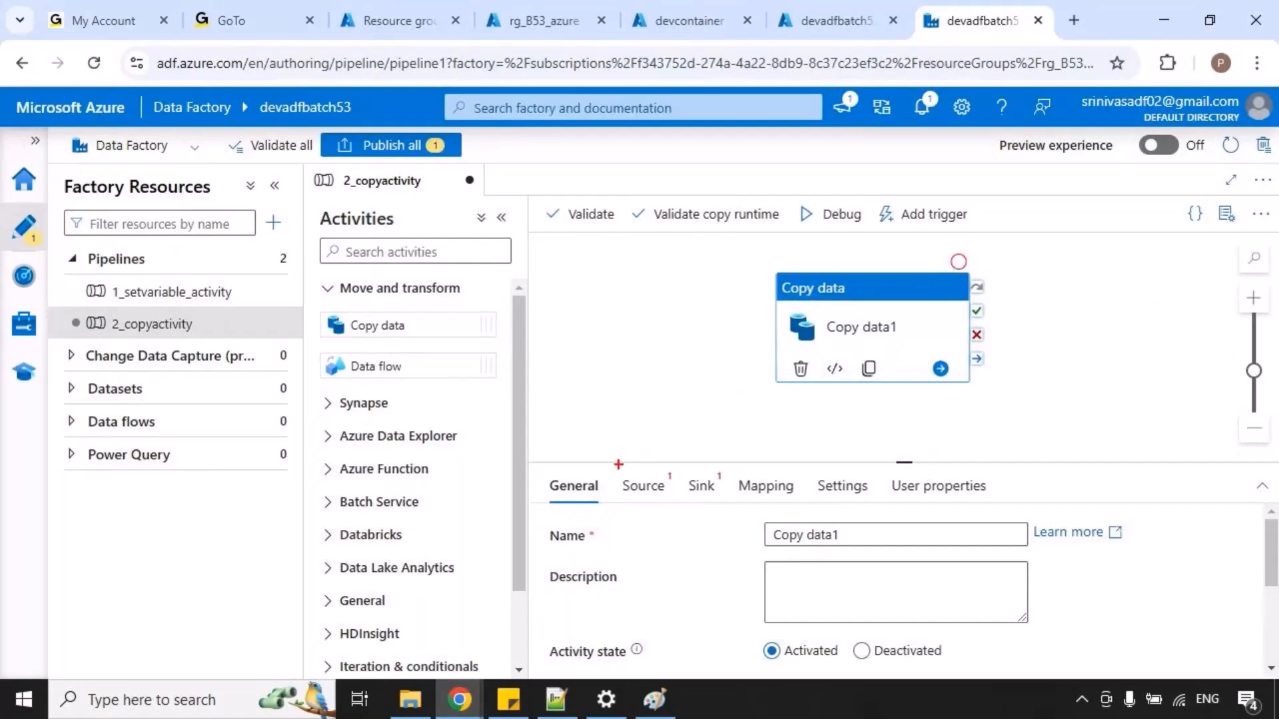
Highlight the Copy data activity's Source and Sink sections with temporary red boxes.
drag(606, 456, 666, 506)
drag(675, 453, 728, 495)
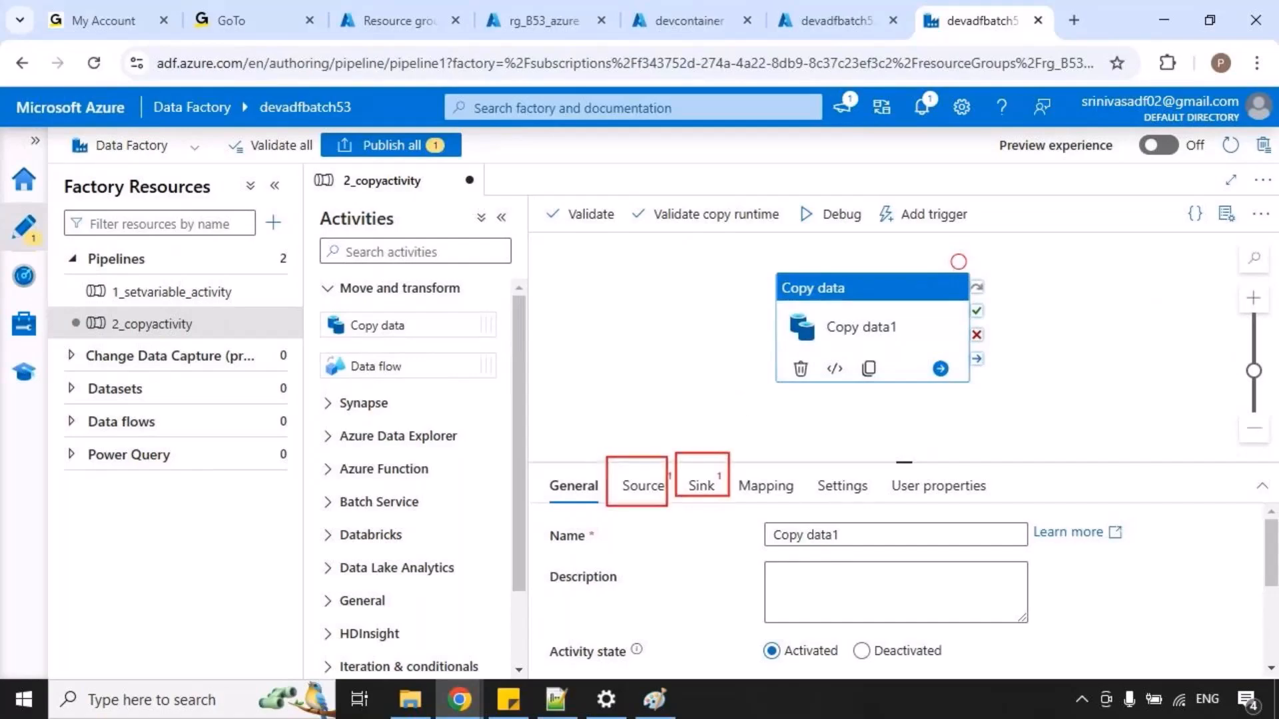
key(Escape)
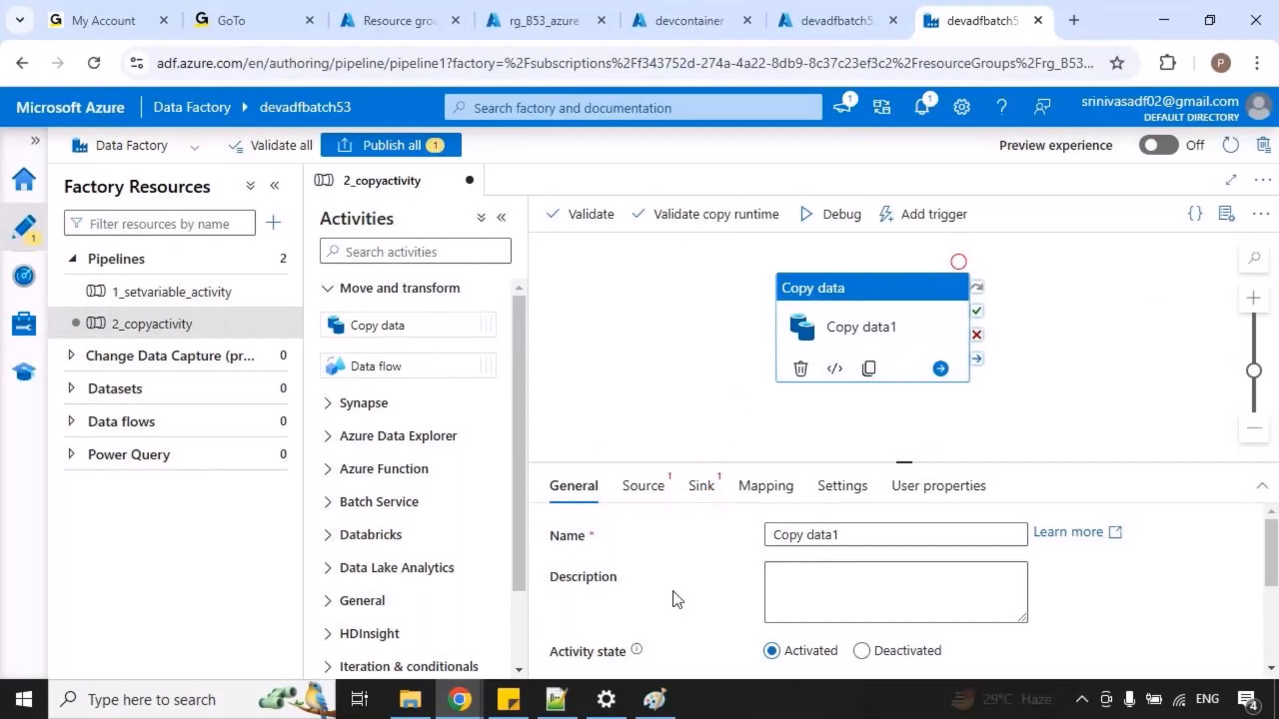
Switch to Paint and trace the activity-to-dataset relation in the nested hierarchy diagram, then return to Chrome.
click(655, 699)
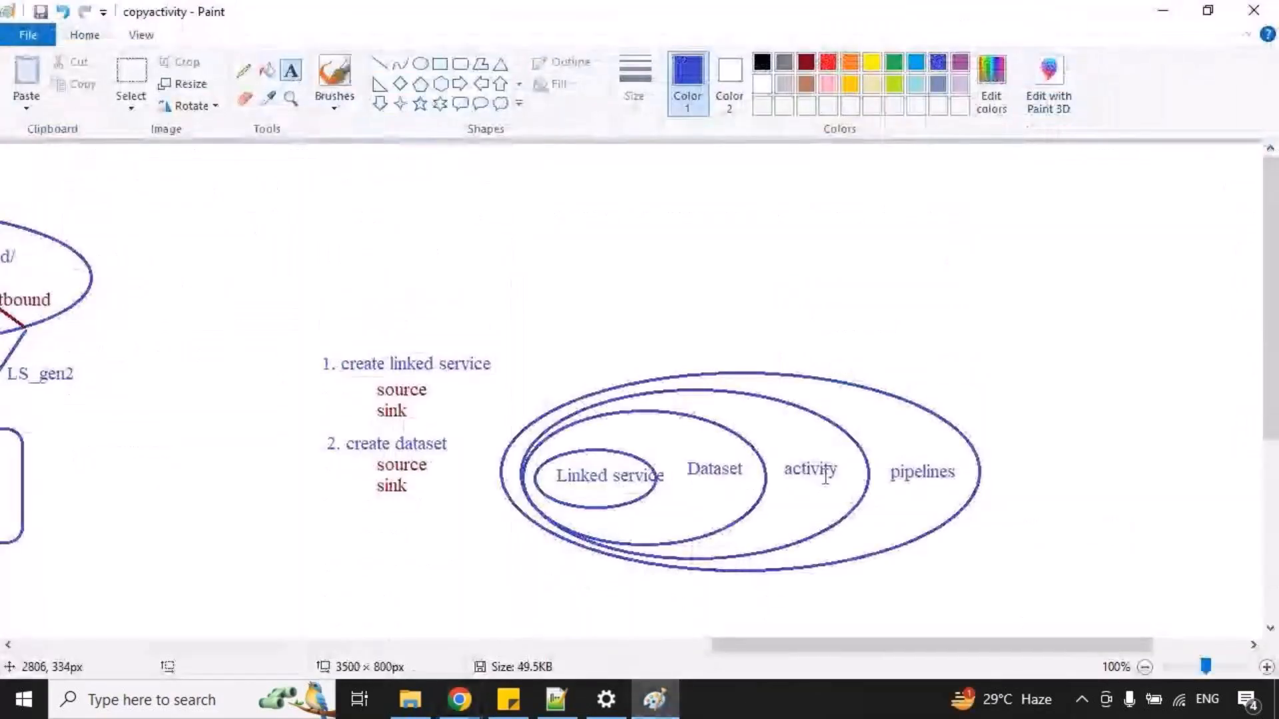
mouse_move(817, 458)
mouse_down()
mouse_move(753, 422)
mouse_move(718, 451)
mouse_up()
key(ctrl+z)
key(alt+Tab)
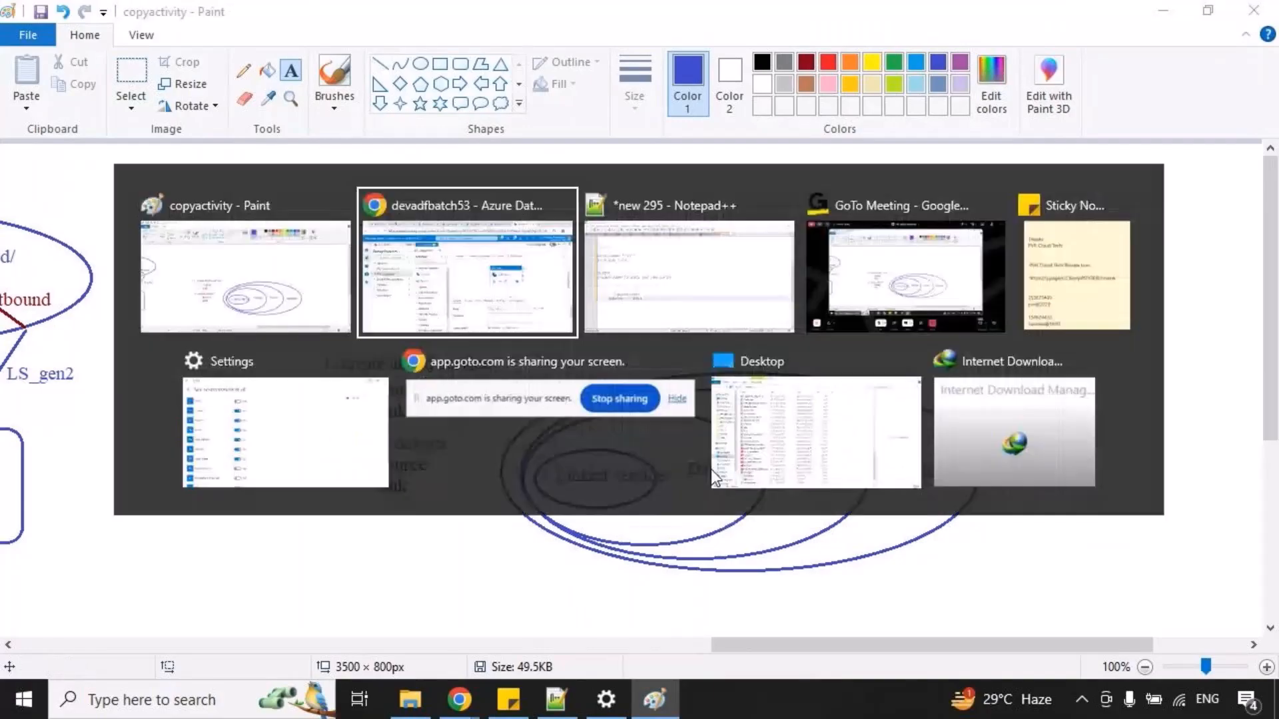
Examine the Copy data activity's source dataset and sink dataset settings, marking each with a temporary red box.
click(642, 486)
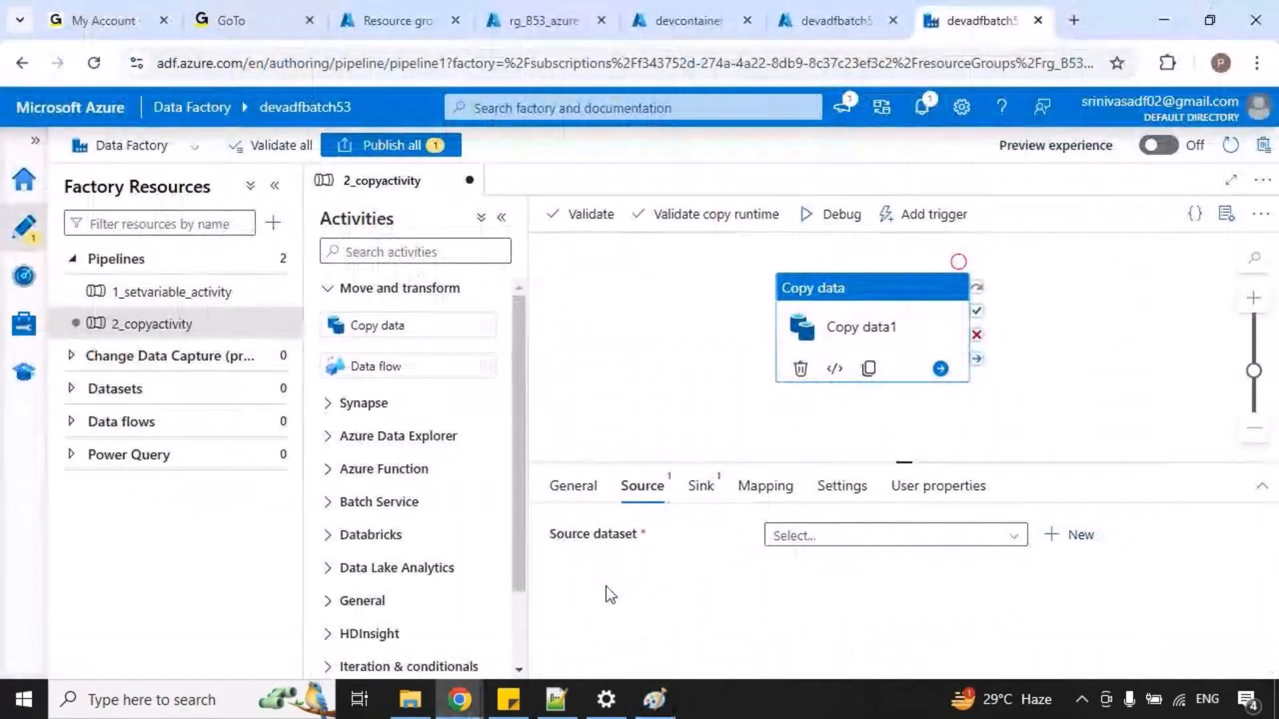
mouse_move(587, 521)
mouse_down()
mouse_move(626, 550)
mouse_move(657, 547)
mouse_up()
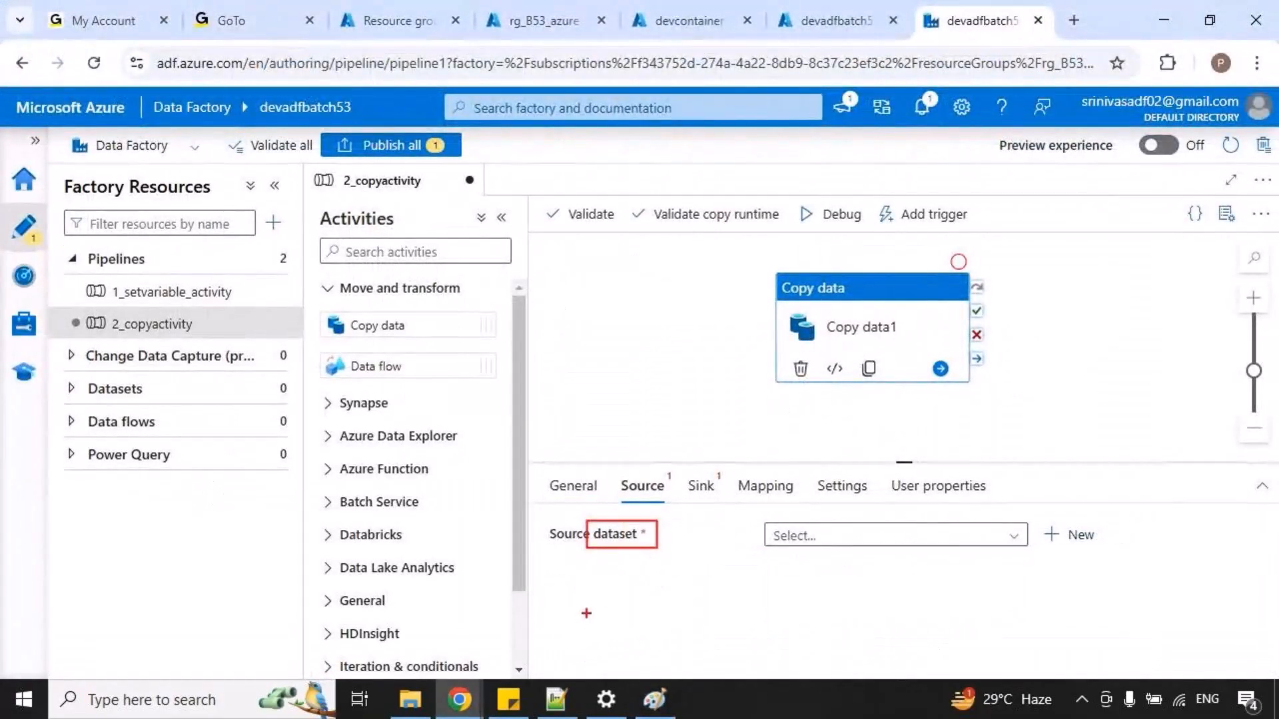
key(Escape)
click(701, 488)
drag(579, 513, 632, 545)
key(Escape)
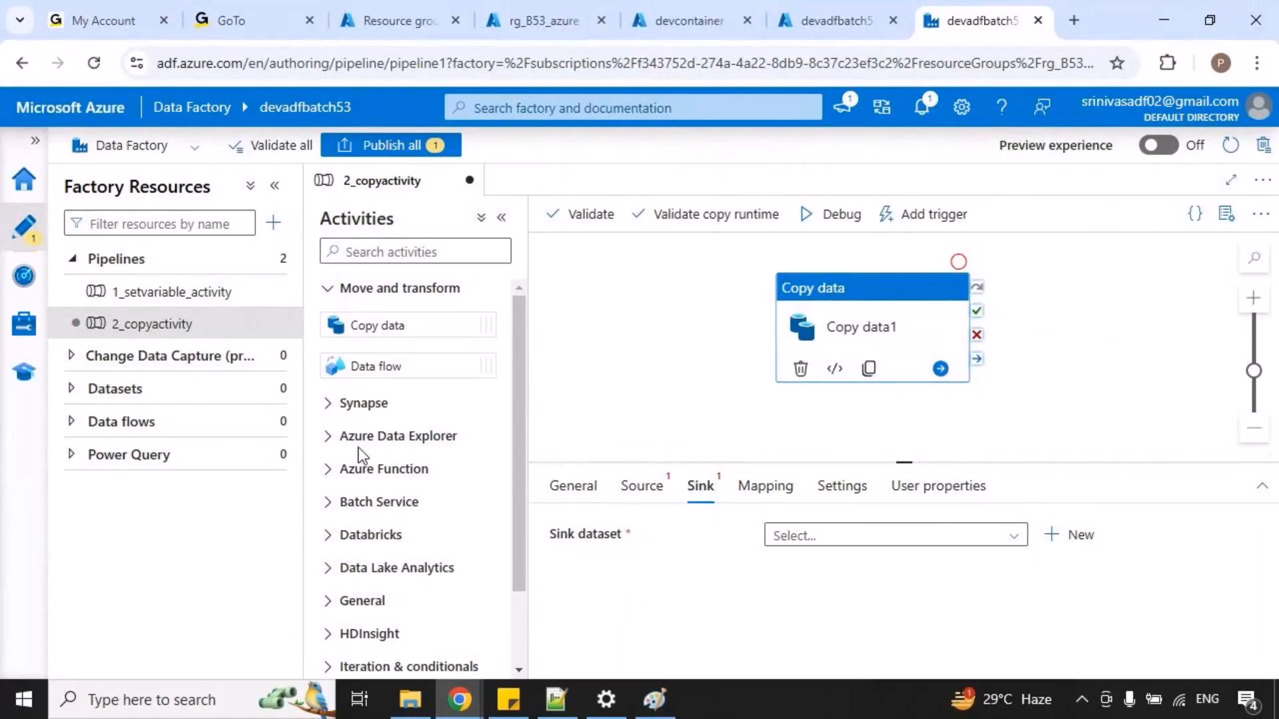
Switch to Paint and trace the link from the copy activity's source to welcome.txt with a temporary red line.
key(alt+Tab)
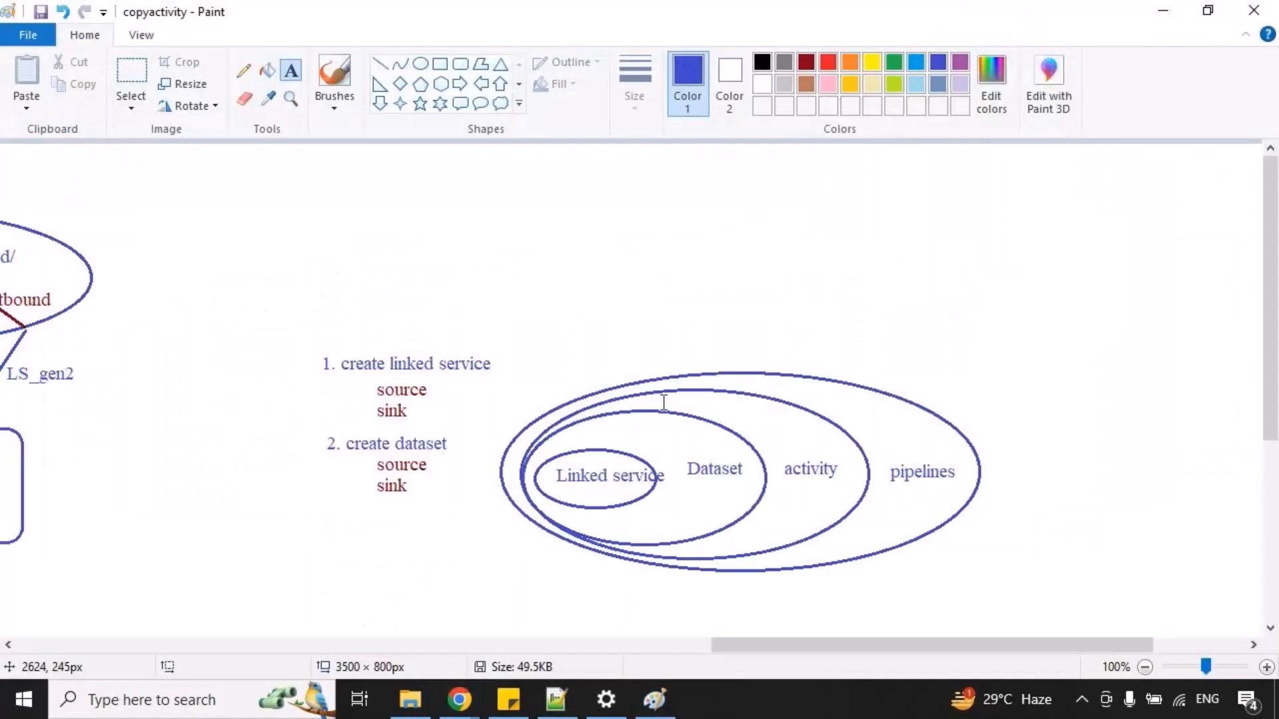
mouse_move(675, 451)
mouse_down()
mouse_move(754, 479)
mouse_move(590, 465)
mouse_move(602, 460)
mouse_up()
key(ctrl+z)
key(ctrl+z)
key(ctrl+z)
drag(757, 641, 550, 609)
mouse_move(398, 428)
mouse_down()
mouse_move(253, 331)
mouse_move(326, 256)
mouse_move(385, 274)
mouse_move(402, 297)
mouse_up()
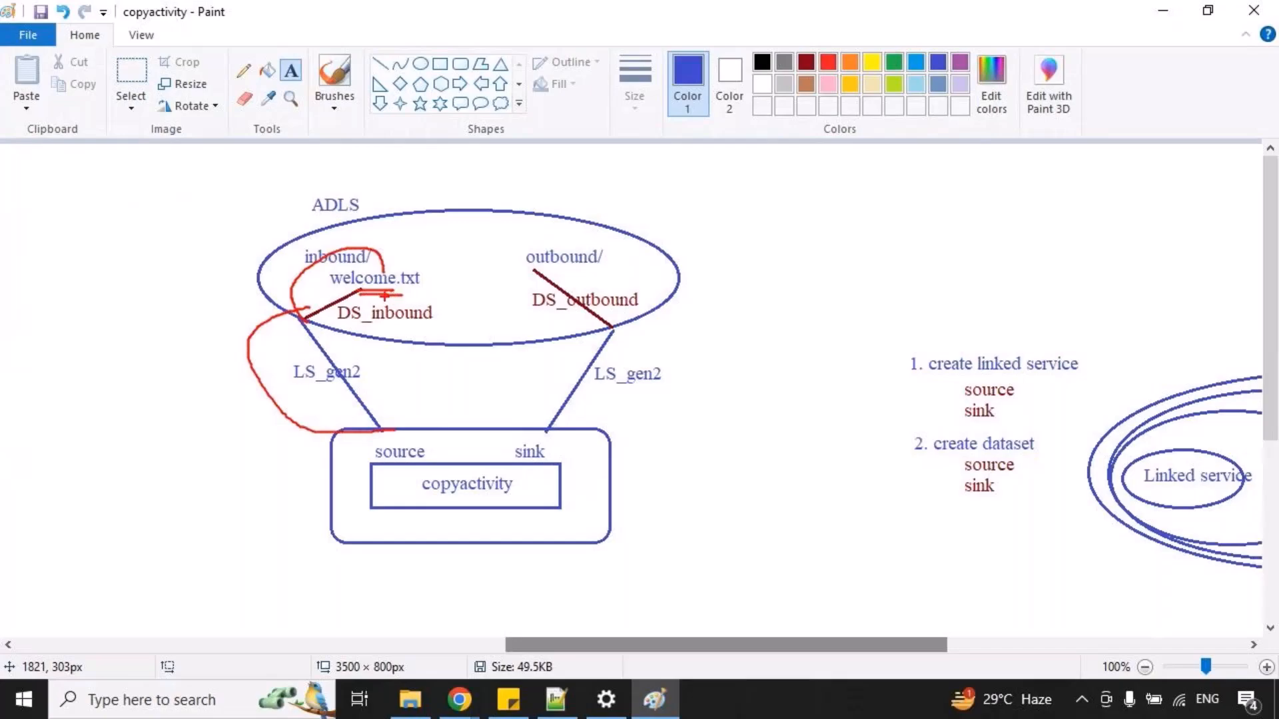
key(Escape)
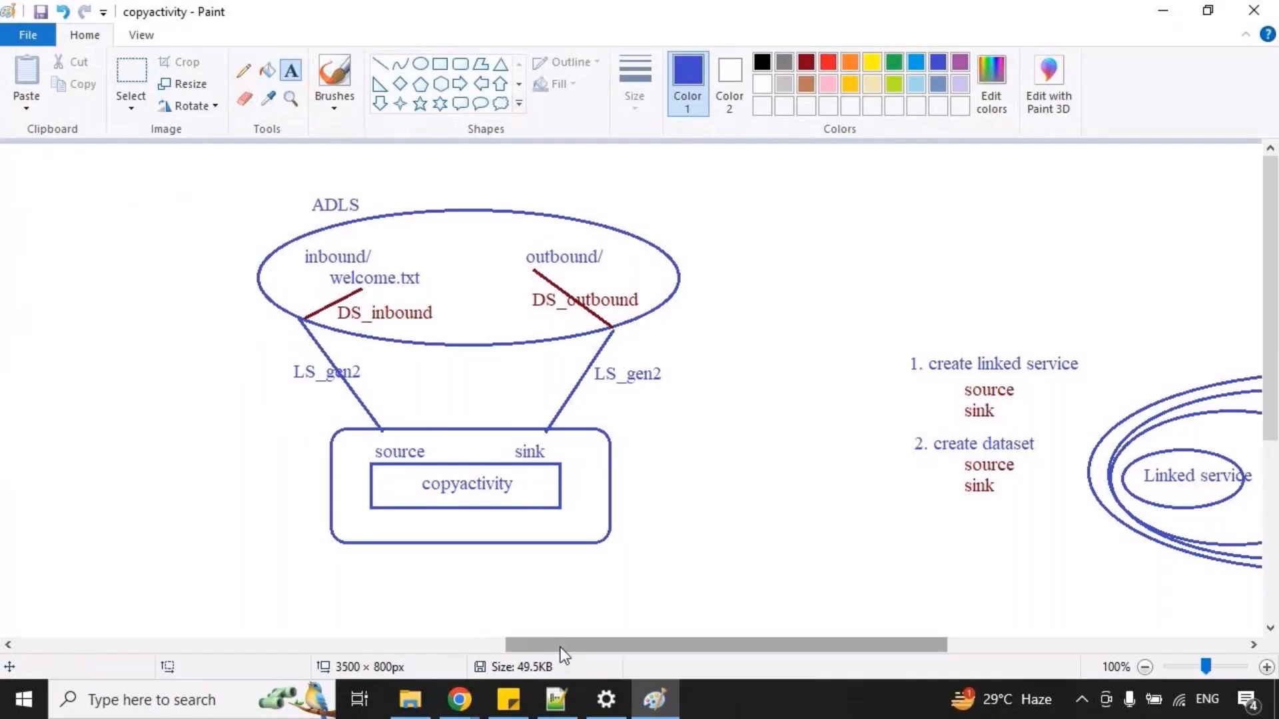
Trace the dataset-to-linked-service relation in the nested hierarchy diagram with a temporary red mark and return to Chrome.
drag(574, 644, 814, 647)
mouse_move(607, 483)
mouse_down()
mouse_move(566, 447)
mouse_move(589, 493)
mouse_move(586, 446)
mouse_up()
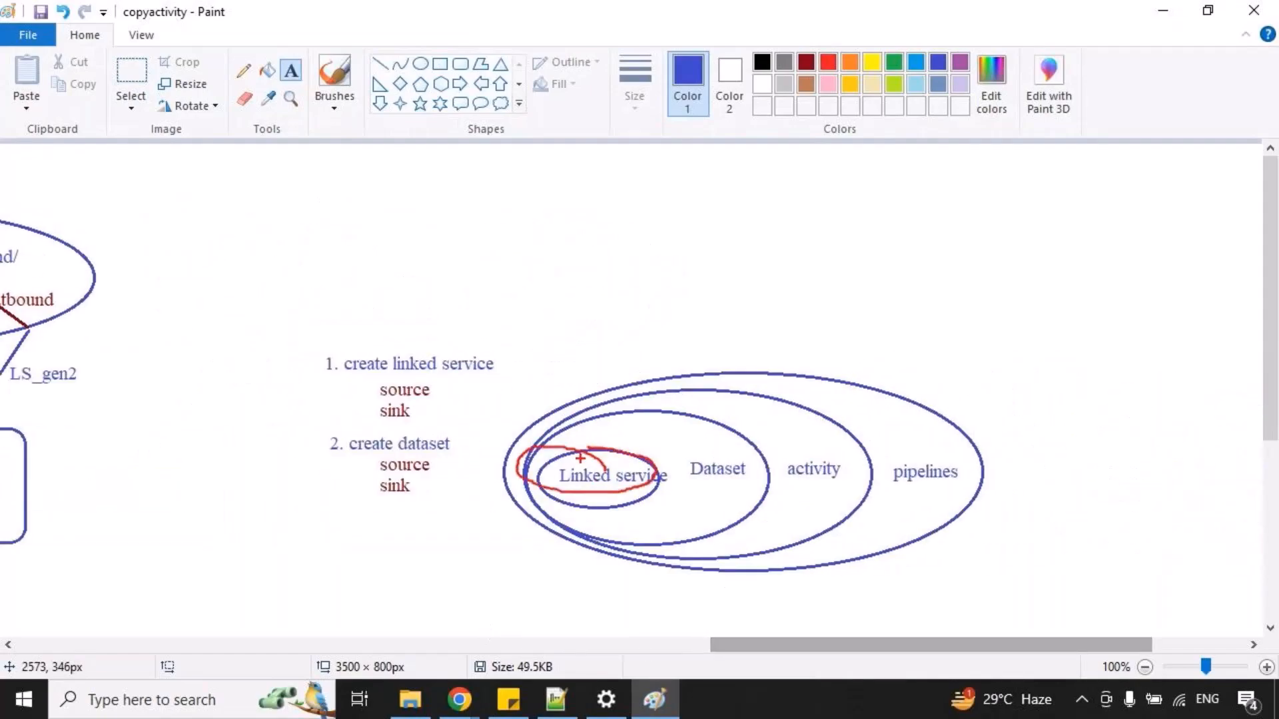
key(ctrl+z)
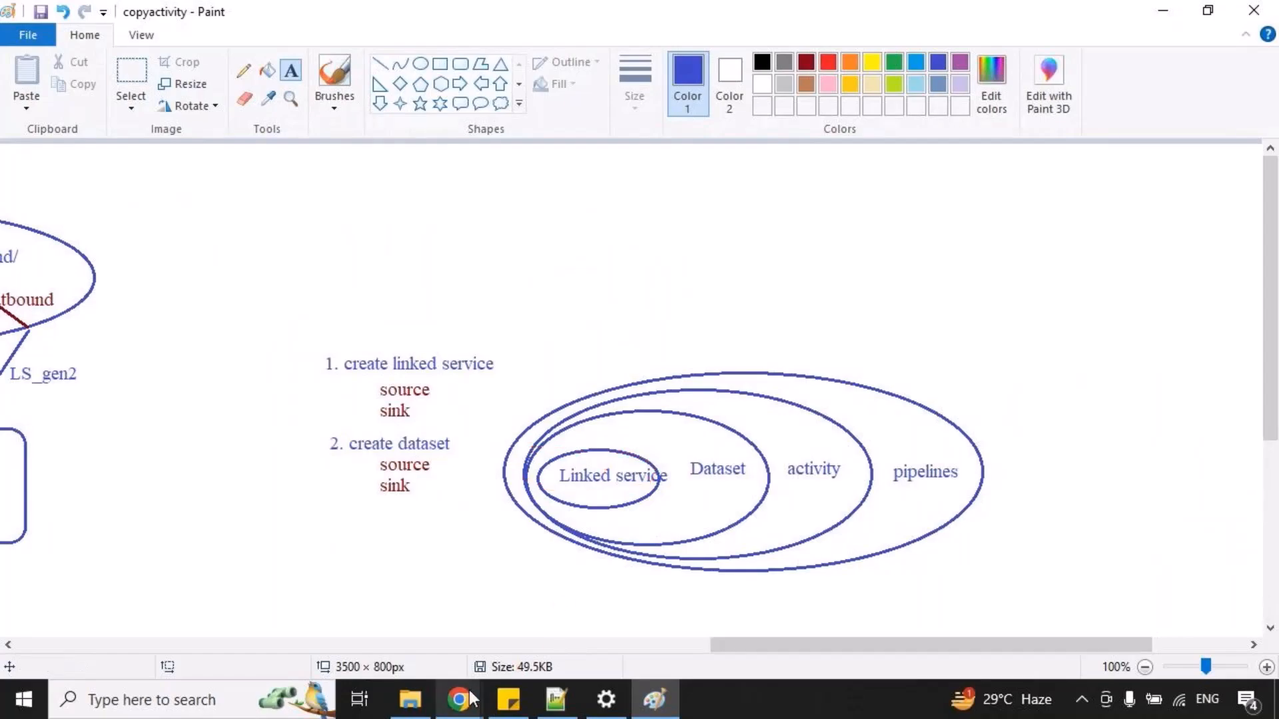
click(467, 700)
click(301, 612)
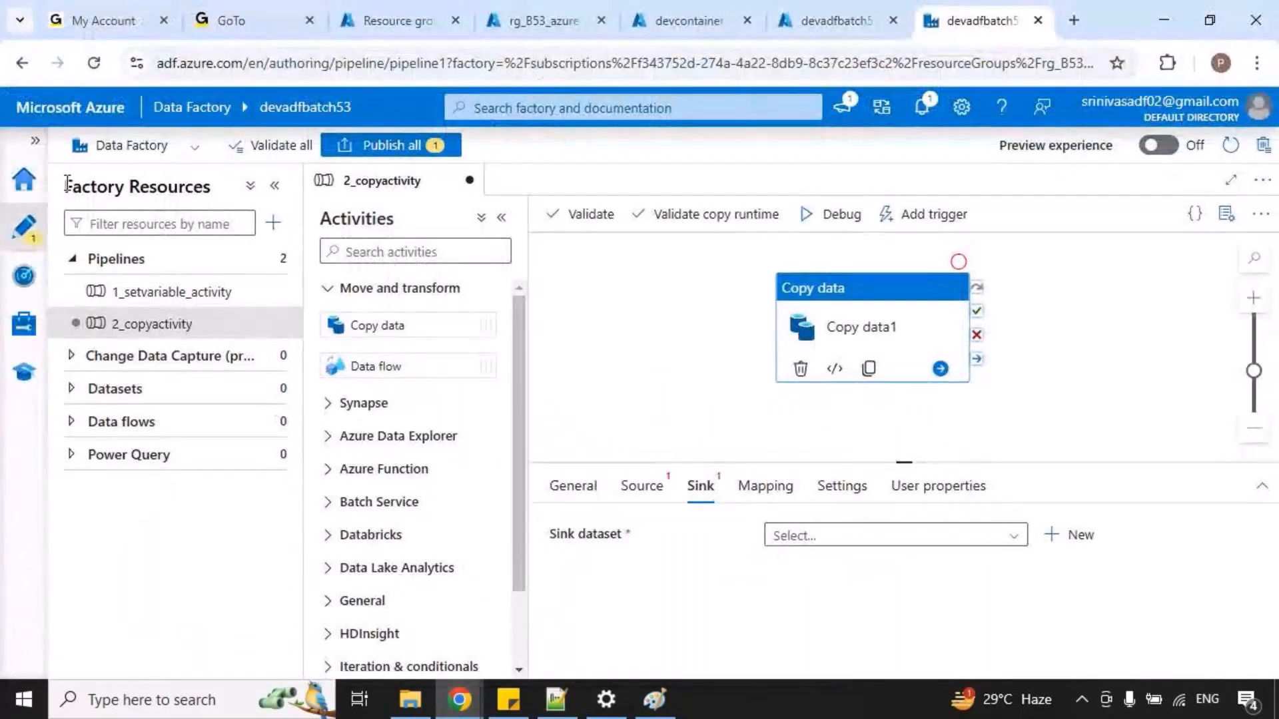
Open the factory's Manage area at Linked services and mark the Connections group with a temporary red box.
click(36, 140)
mouse_move(6, 302)
mouse_down()
mouse_move(34, 336)
mouse_move(160, 344)
mouse_move(207, 311)
mouse_up()
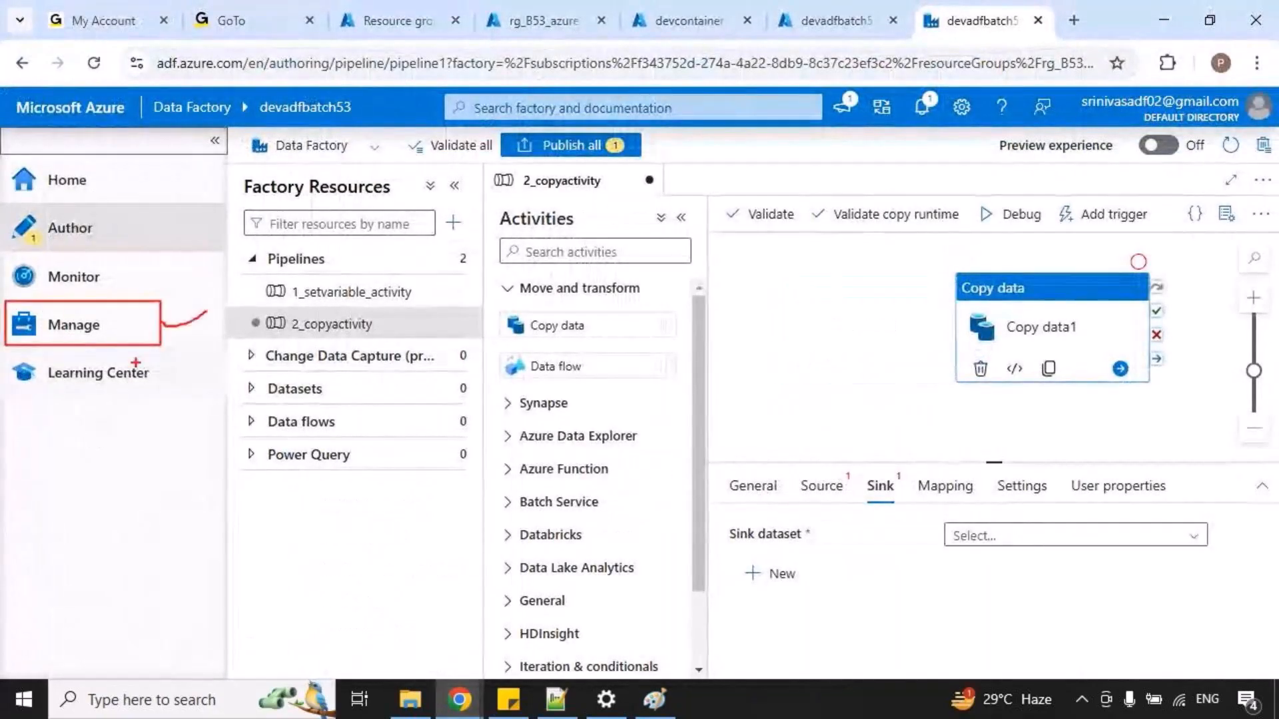
click(28, 338)
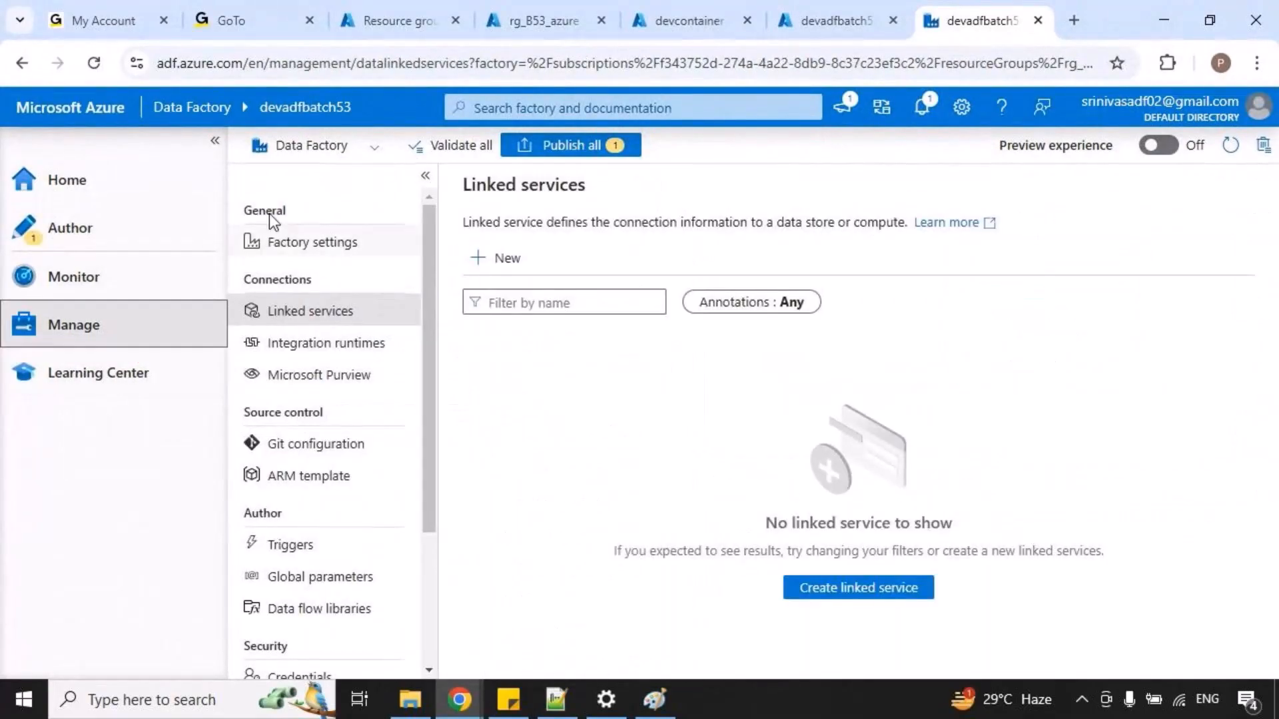
click(217, 144)
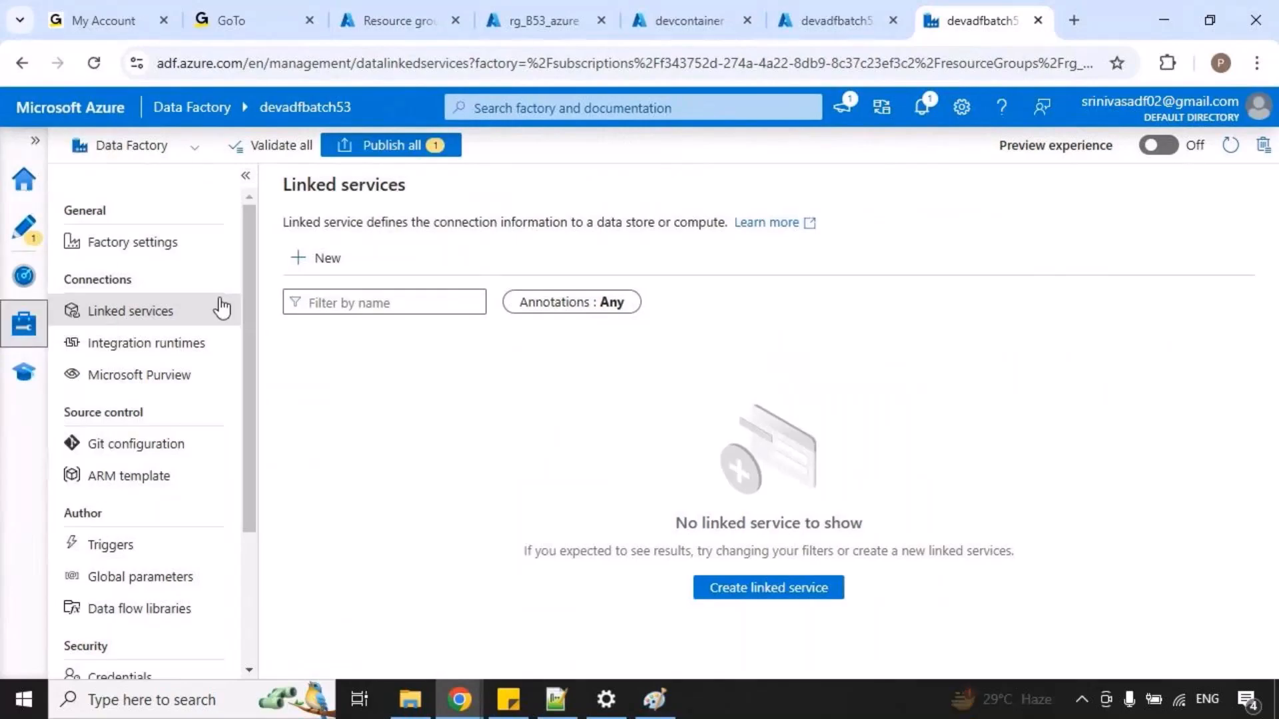
mouse_move(62, 263)
mouse_down()
mouse_move(197, 325)
mouse_move(220, 291)
mouse_up()
key(Escape)
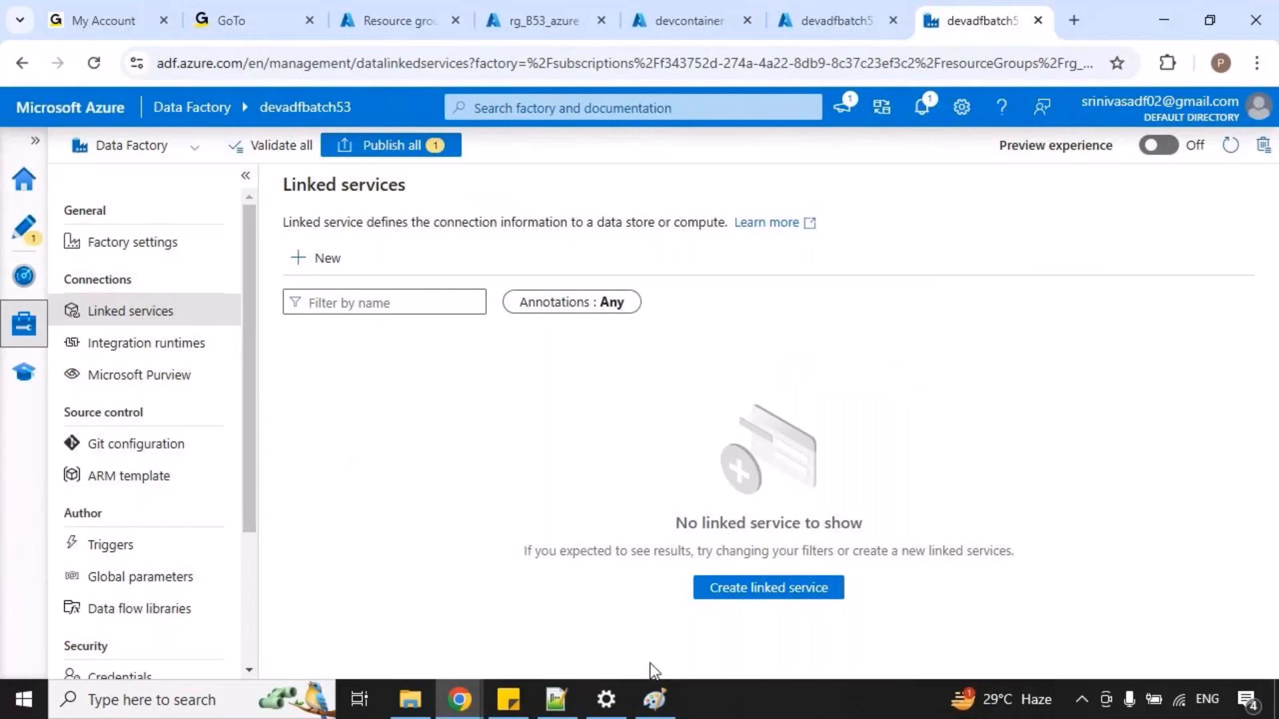
Highlight the two ways of creating a linked service with temporary red marks and start a new linked service.
drag(279, 237, 370, 294)
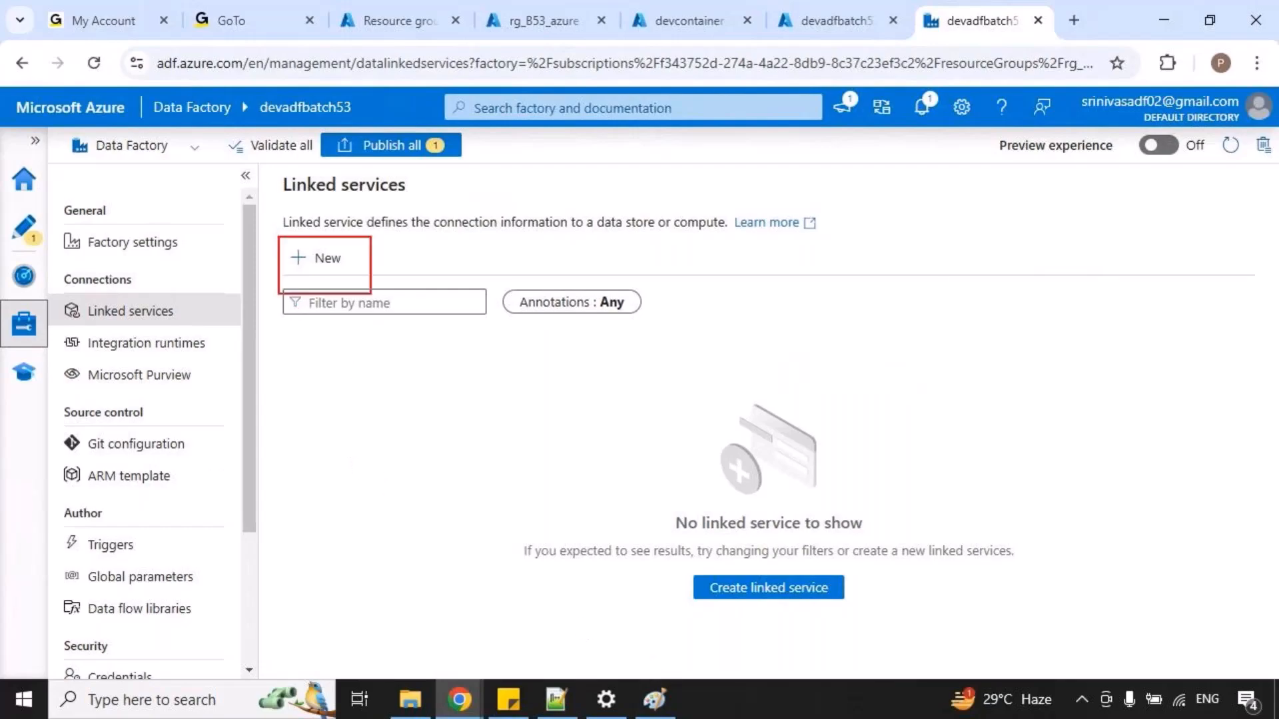
key(Escape)
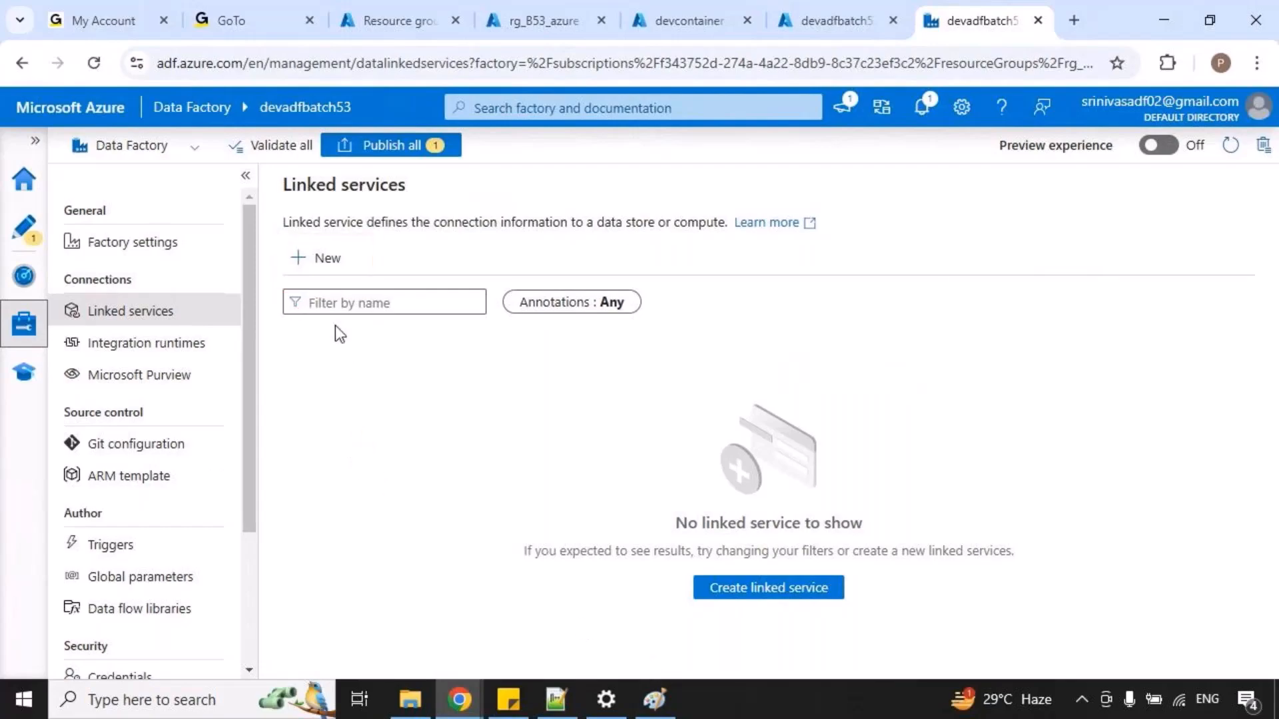
drag(365, 253, 431, 227)
drag(669, 578, 704, 566)
key(Escape)
click(325, 263)
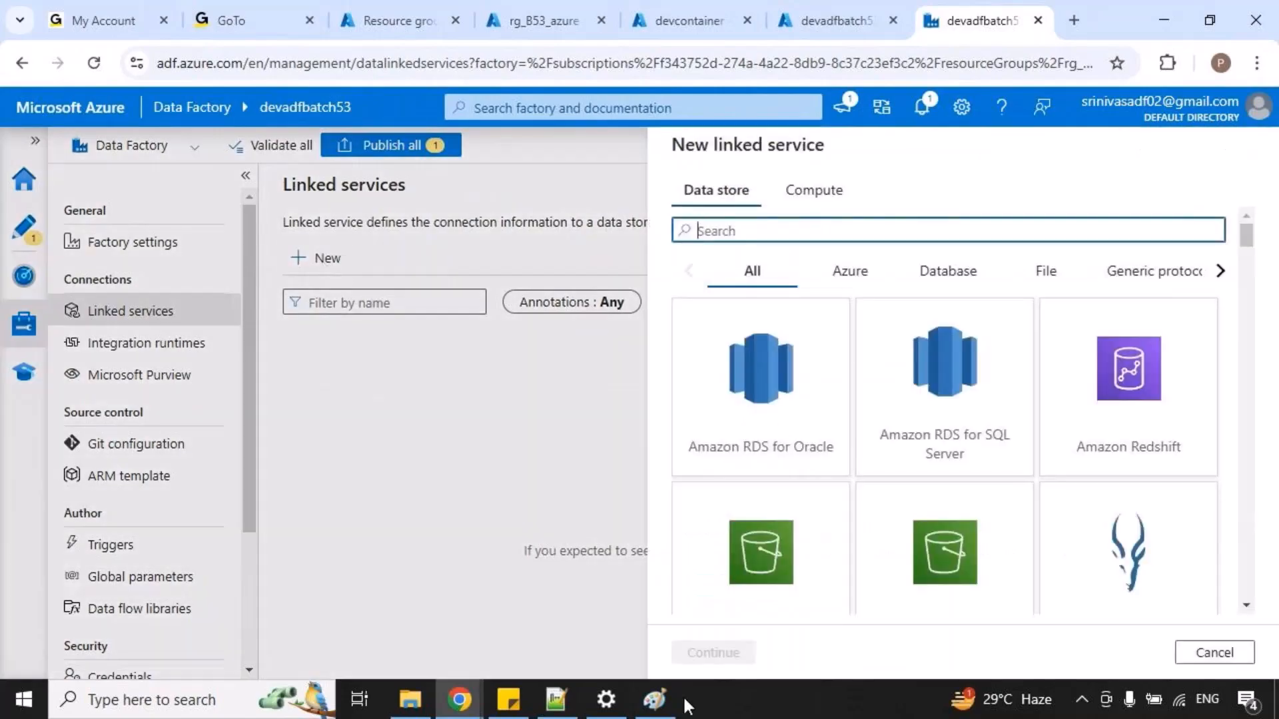
Switch to Paint, mark the ADLS store in the copy diagram with a temporary box, and return to Chrome.
click(654, 699)
drag(756, 642, 518, 641)
key(ctrl+2)
drag(387, 170, 465, 218)
key(Escape)
key(alt+Tab)
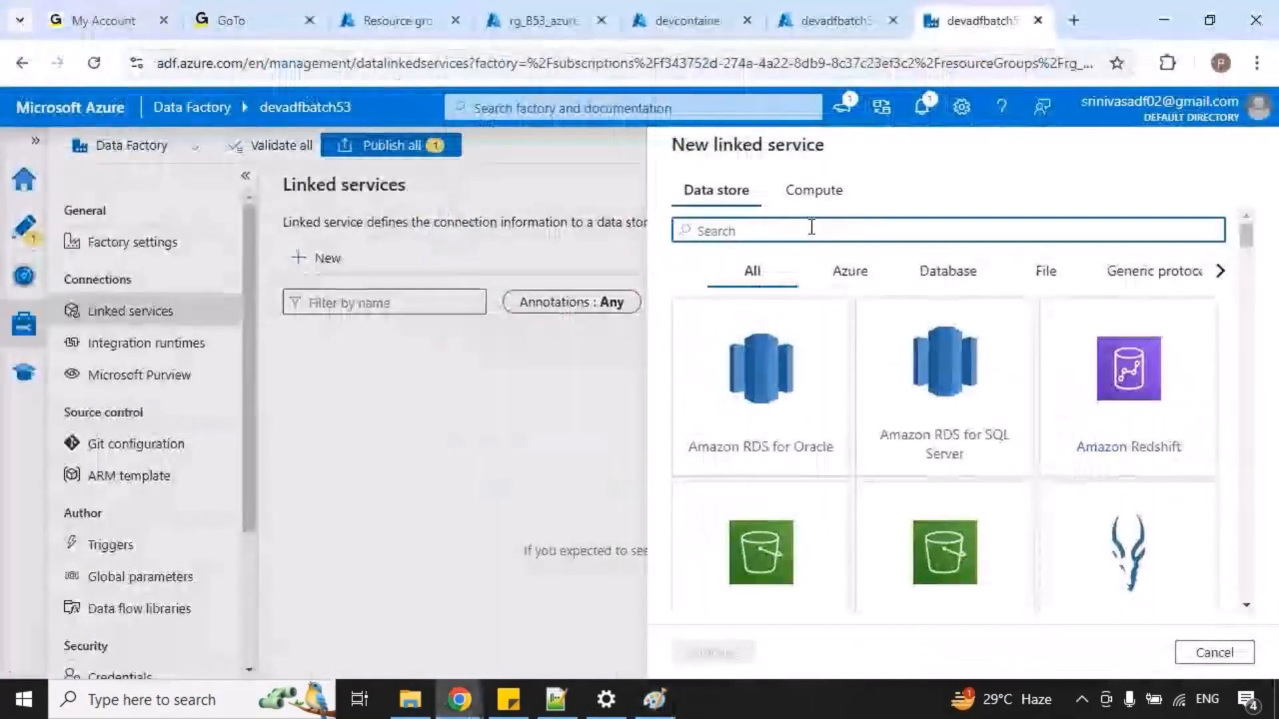
Search the linked service data stores for "azure d".
text(adls)
key(BackSpace)
key(BackSpace)
key(BackSpace)
key(BackSpace)
text(azure d)
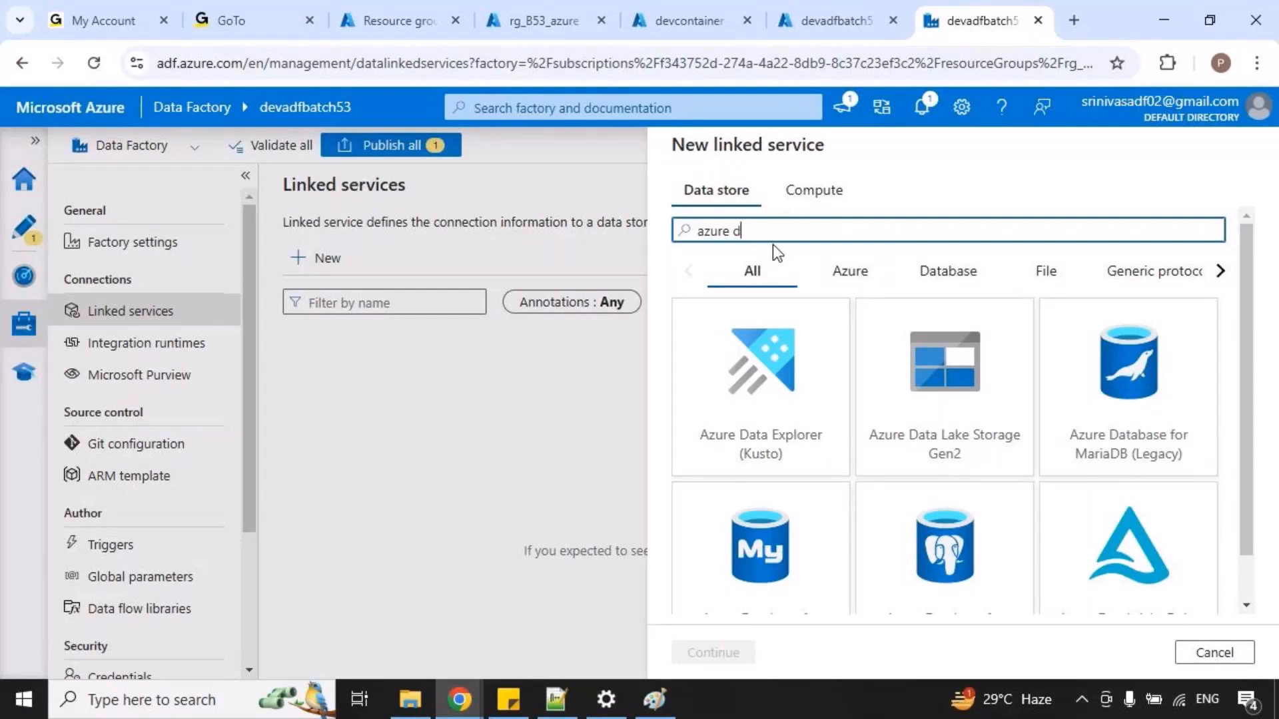
Search the data store connectors for "oracl", "sap" and "sal" to examine the Oracle, SAP and Salesforce options.
key(BackSpace)
key(BackSpace)
key(BackSpace)
key(BackSpace)
key(BackSpace)
key(BackSpace)
key(BackSpace)
text(oracl)
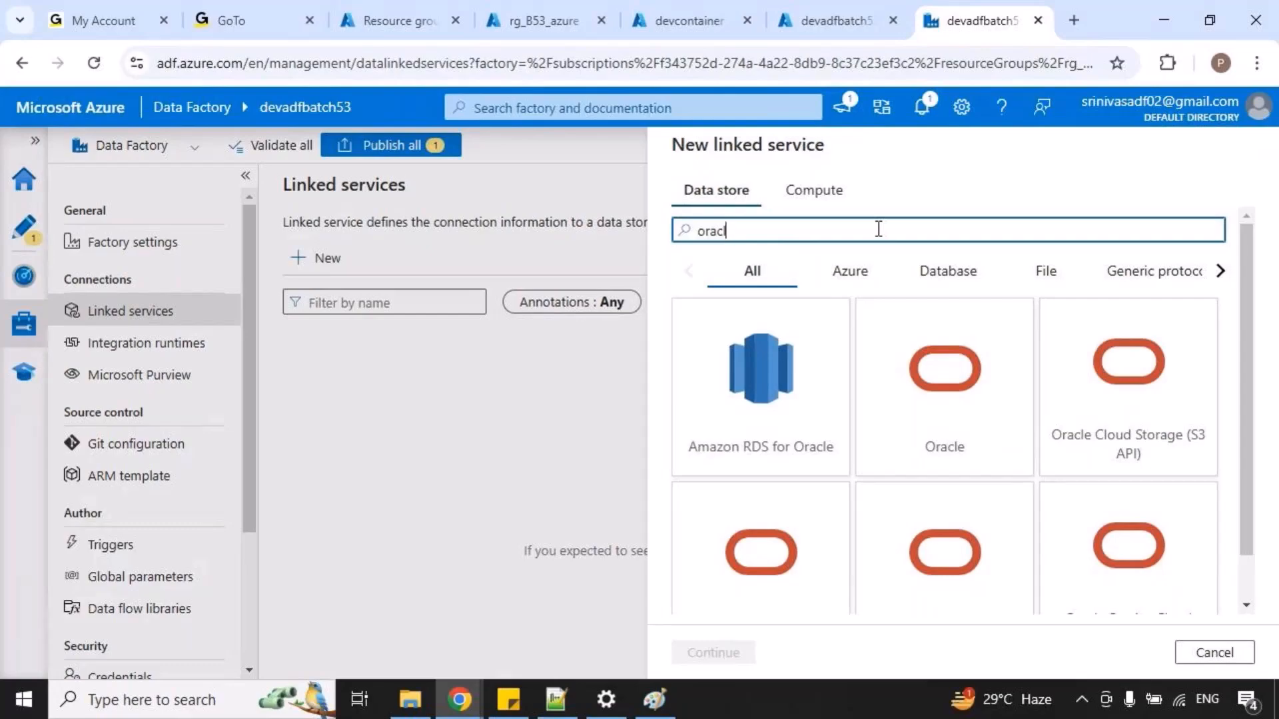
key(BackSpace)
key(BackSpace)
key(BackSpace)
key(BackSpace)
text(sap)
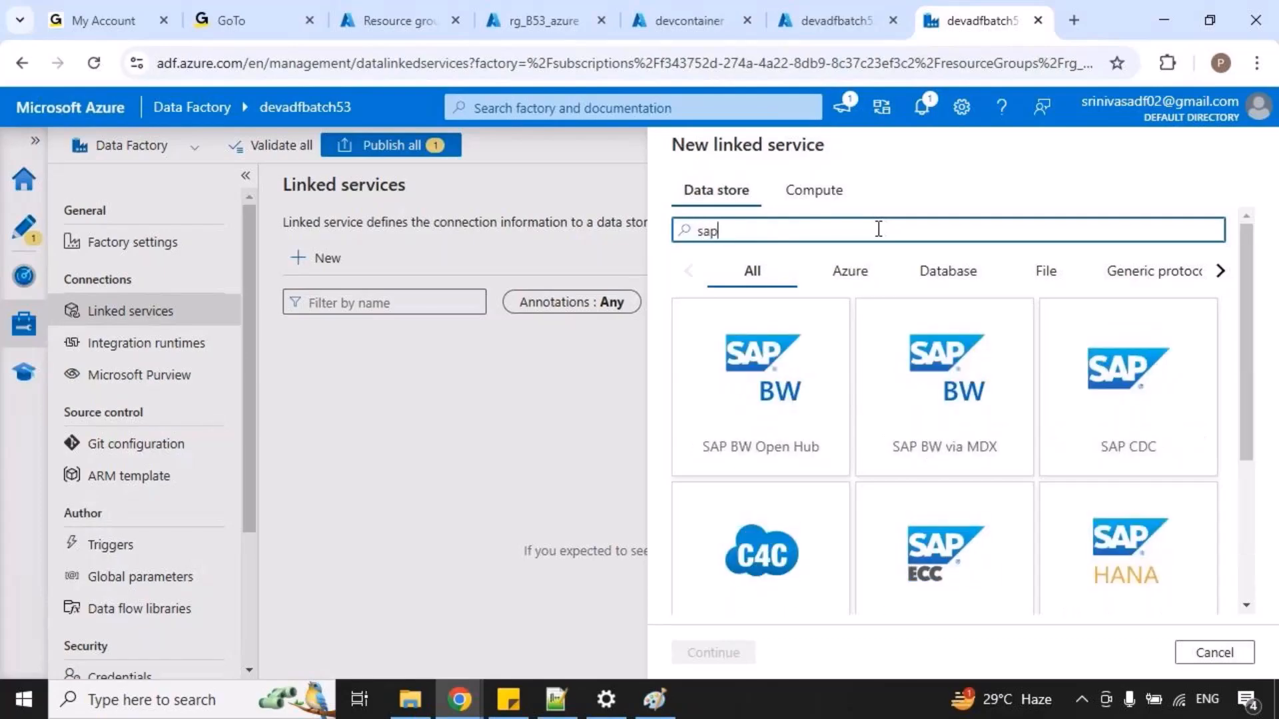
key(BackSpace)
key(BackSpace)
key(BackSpace)
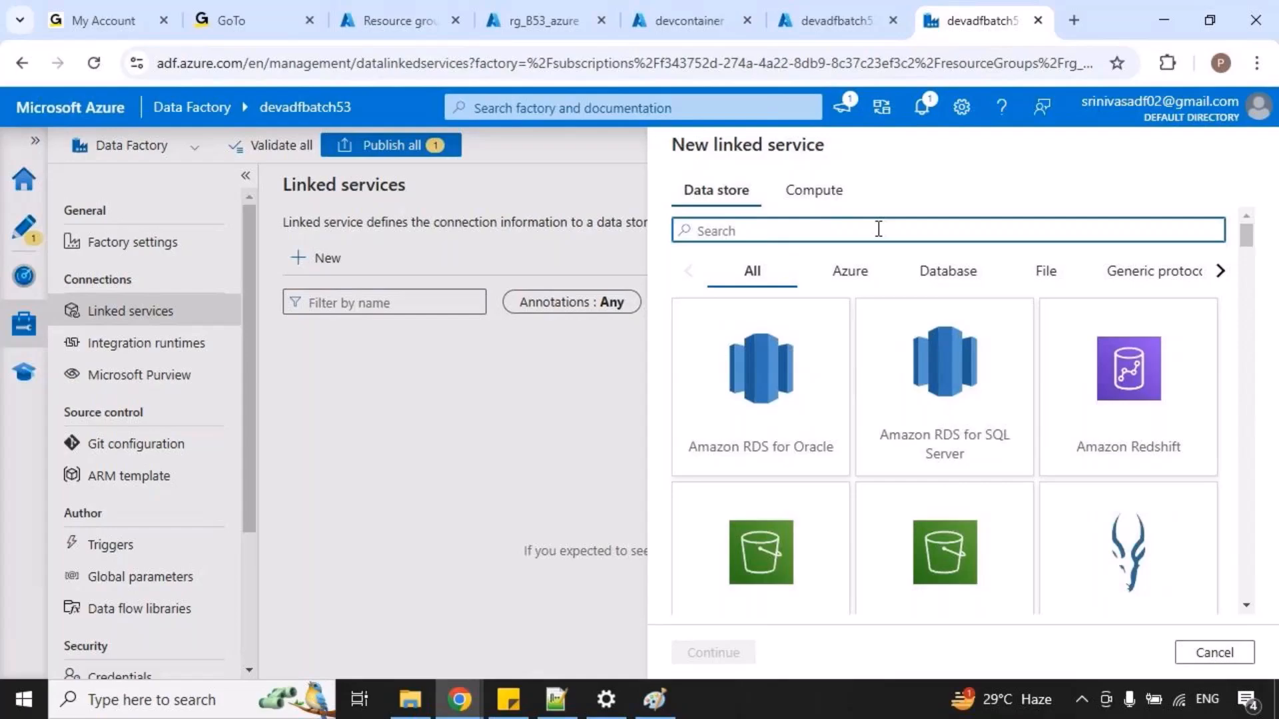
text(sal)
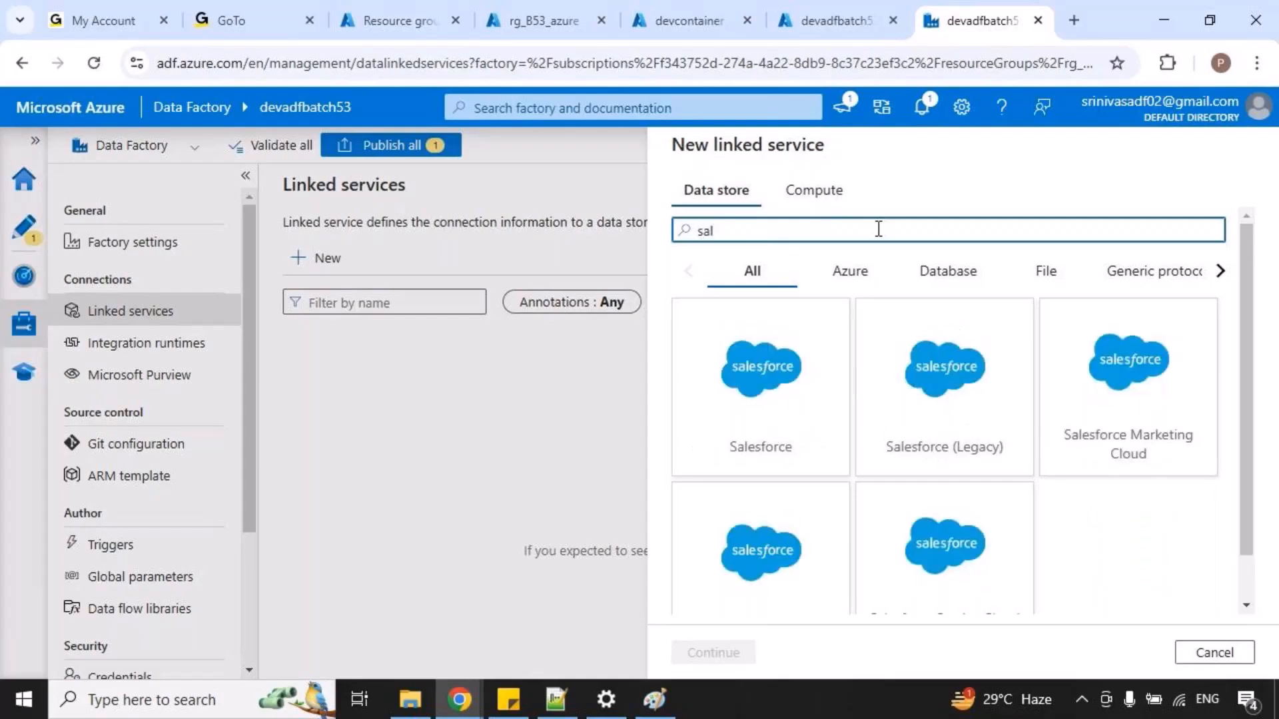
Search the data store connectors for "sql s", "amaz" and "go", and clear the search text.
key(BackSpace)
key(BackSpace)
key(BackSpace)
text(s)
key(BackSpace)
text(sql s)
key(BackSpace)
key(BackSpace)
key(BackSpace)
key(BackSpace)
key(BackSpace)
text(az)
key(BackSpace)
text(maz)
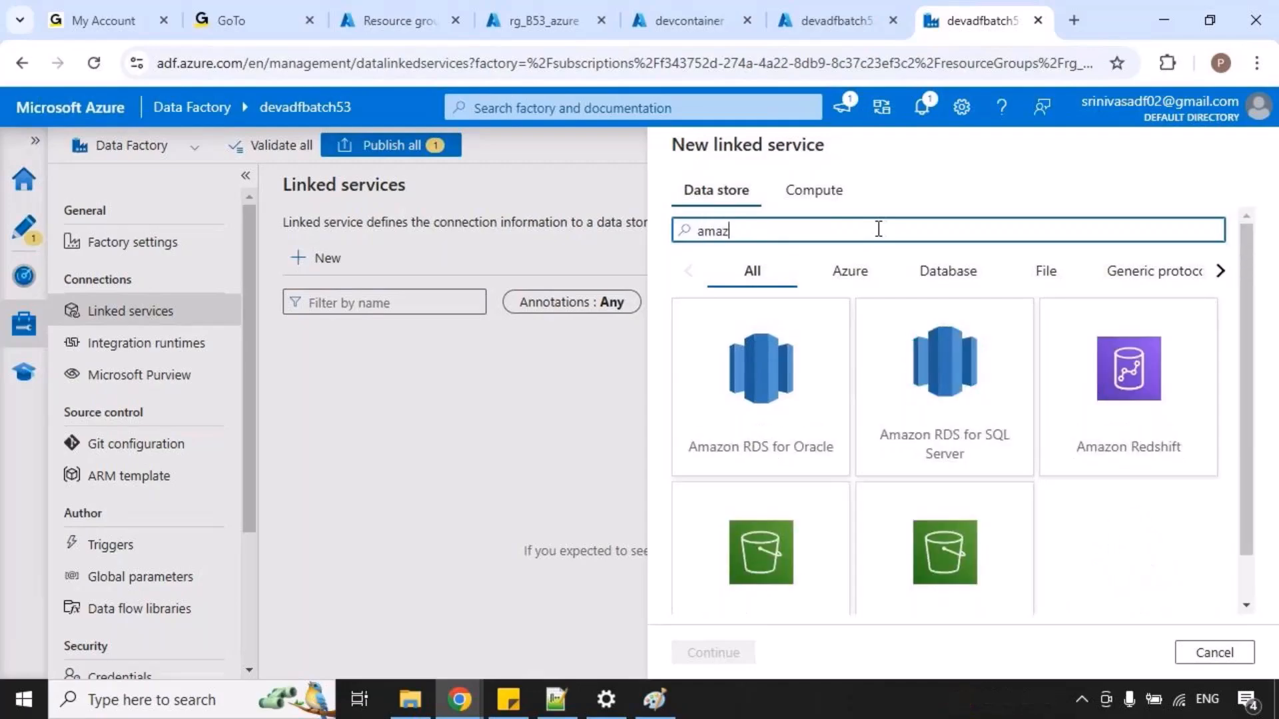
key(BackSpace)
key(BackSpace)
key(BackSpace)
key(BackSpace)
text(go)
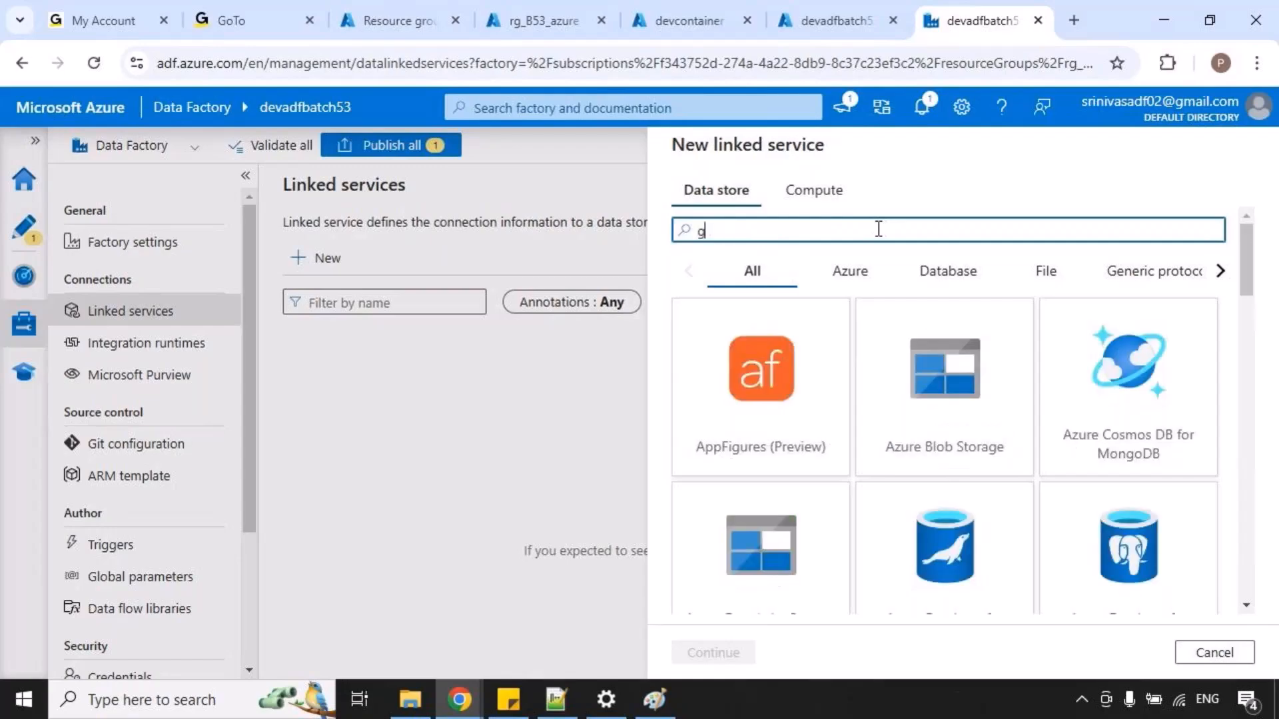
key(BackSpace)
key(BackSpace)
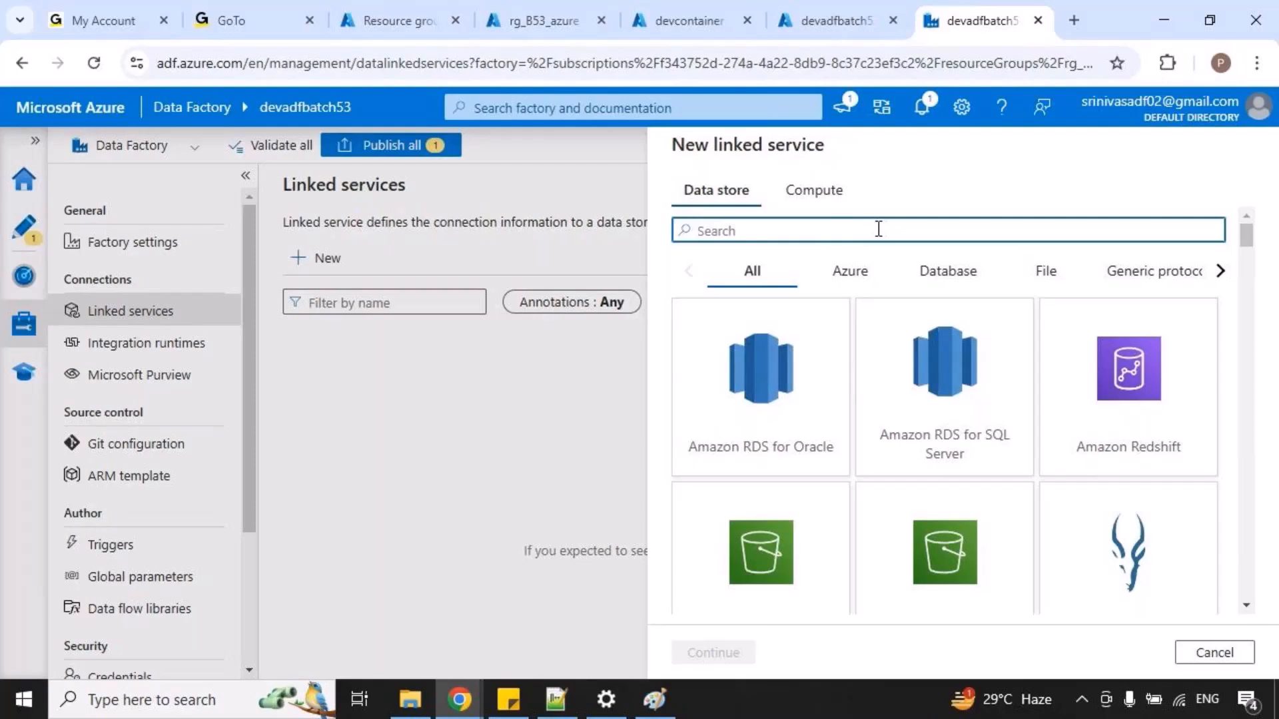
Search for "Azure data" and continue with Azure Data Lake Storage Gen2 as the linked service's data store.
text(Azure data)
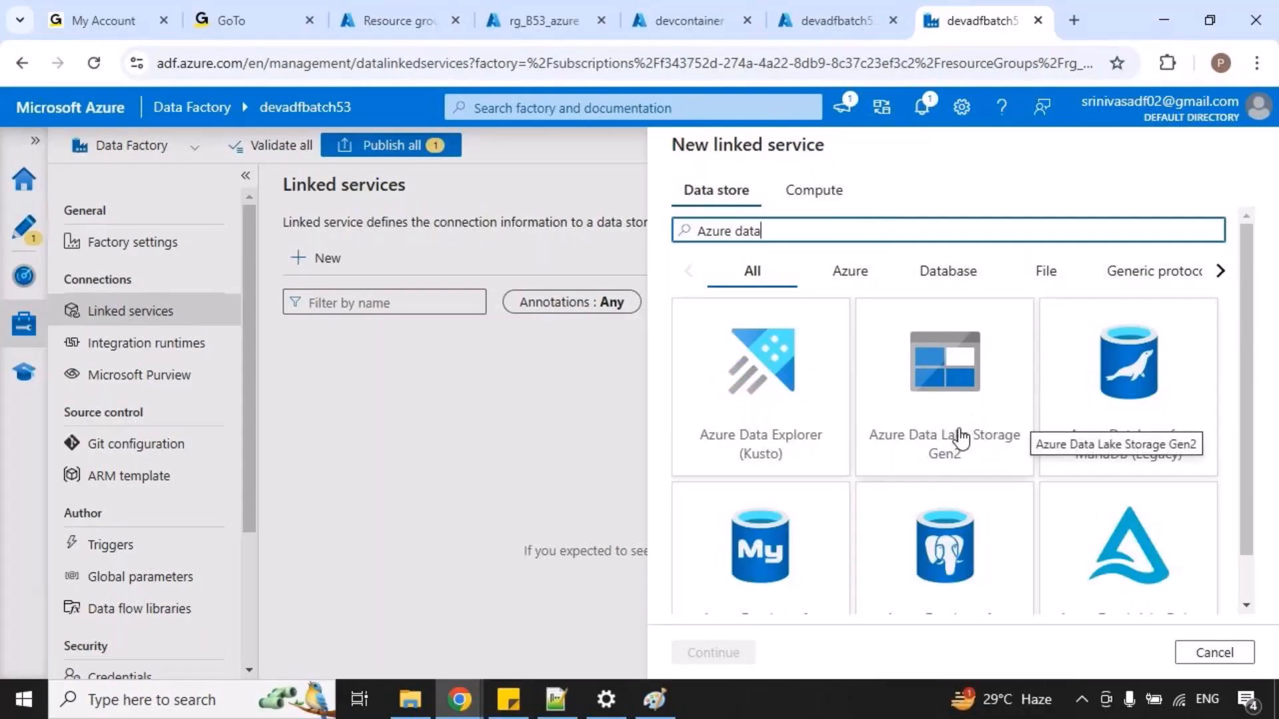
click(958, 437)
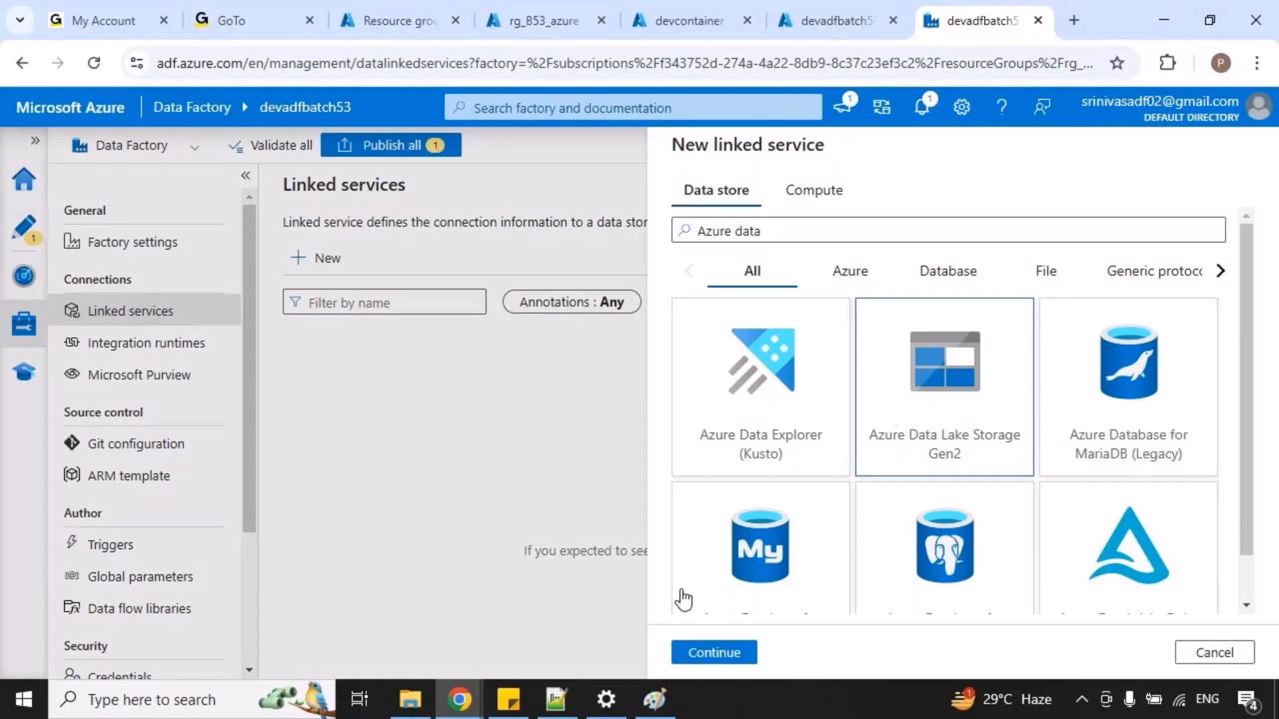
click(743, 663)
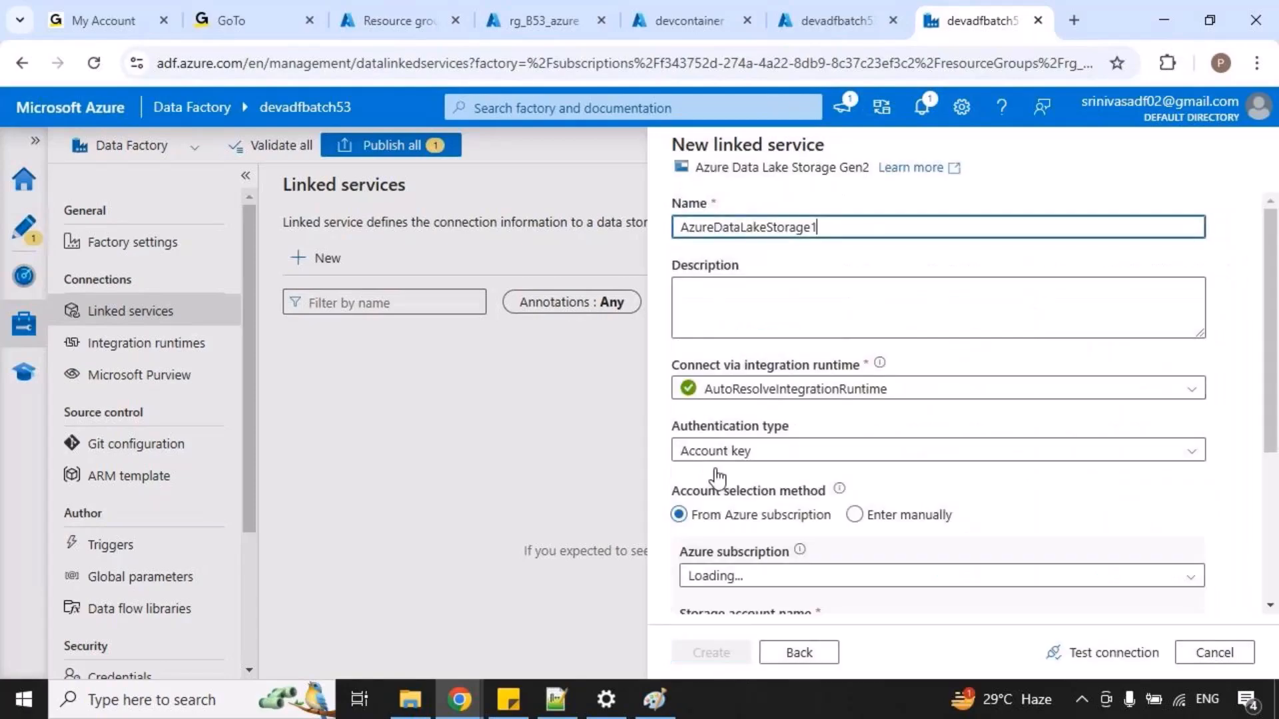
Check the planned linked service name in the Paint diagram, return to Chrome, and name the new linked service LS_gen2.
drag(689, 227, 843, 227)
click(655, 699)
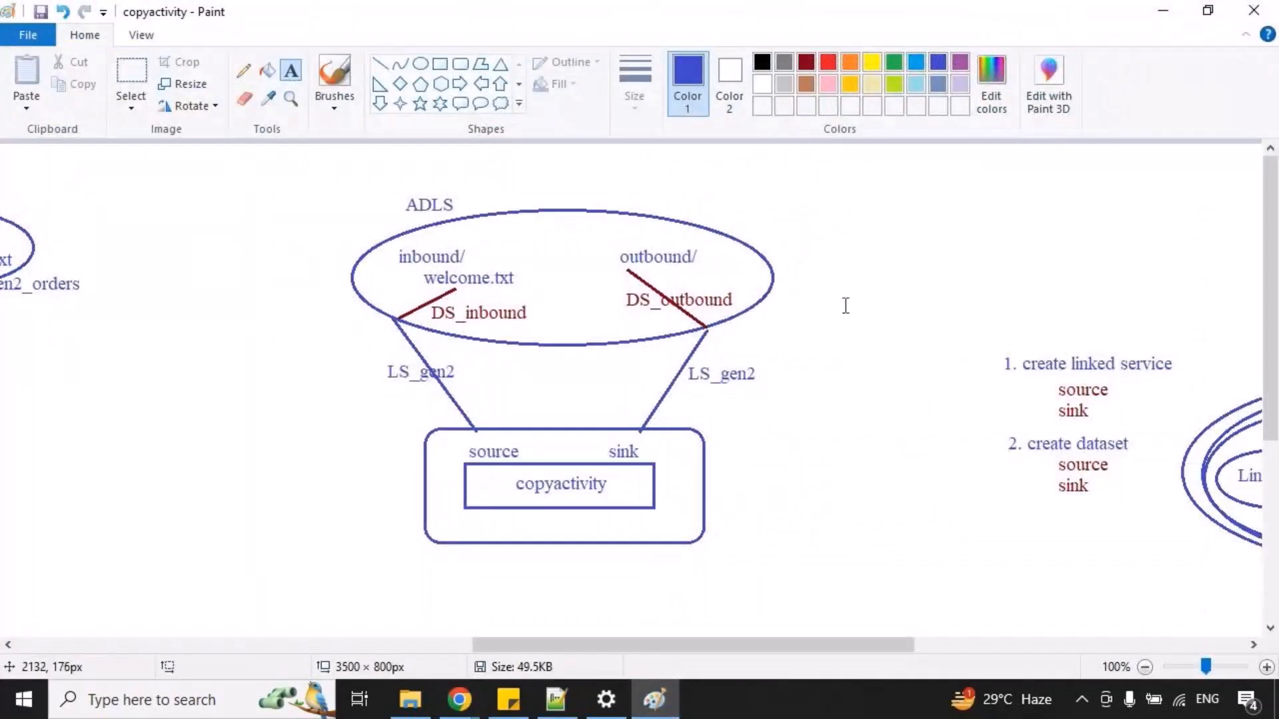
click(1162, 10)
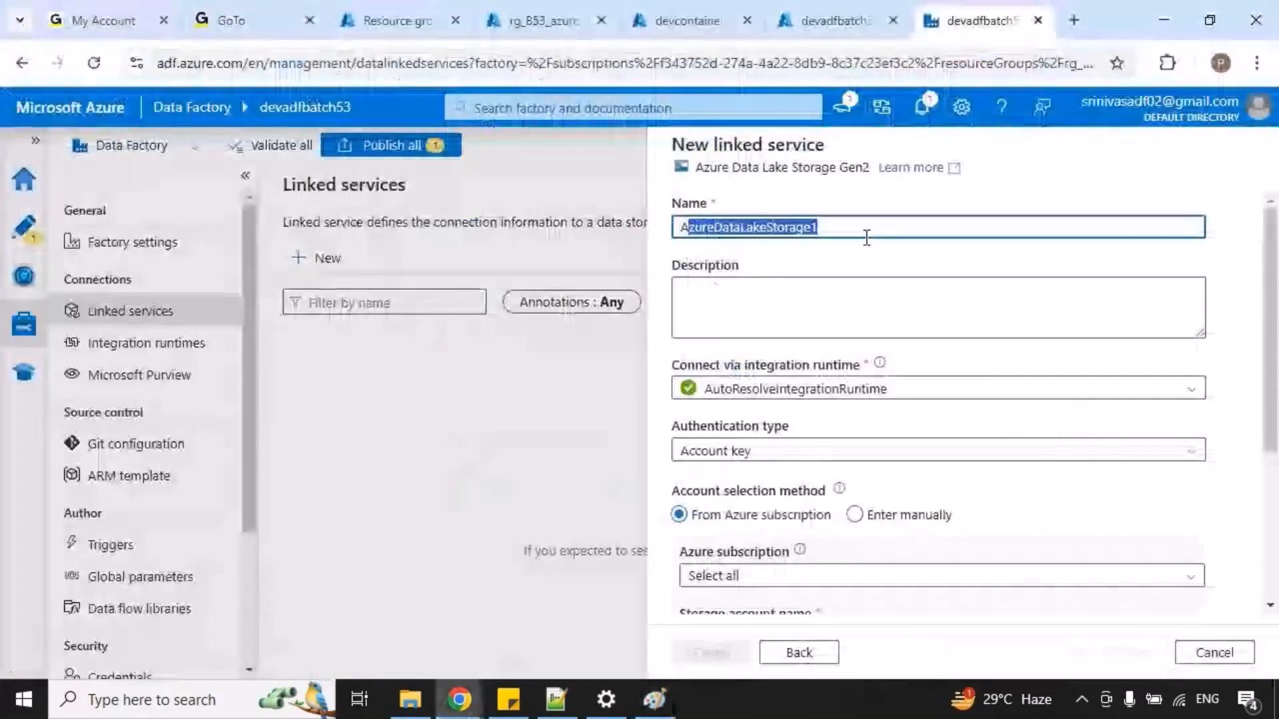
click(863, 228)
key(BackSpace)
key(BackSpace)
key(BackSpace)
key(BackSpace)
key(BackSpace)
key(BackSpace)
key(BackSpace)
key(BackSpace)
key(BackSpace)
key(BackSpace)
key(BackSpace)
key(BackSpace)
key(BackSpace)
key(BackSpace)
key(BackSpace)
key(BackSpace)
key(BackSpace)
key(BackSpace)
key(BackSpace)
key(BackSpace)
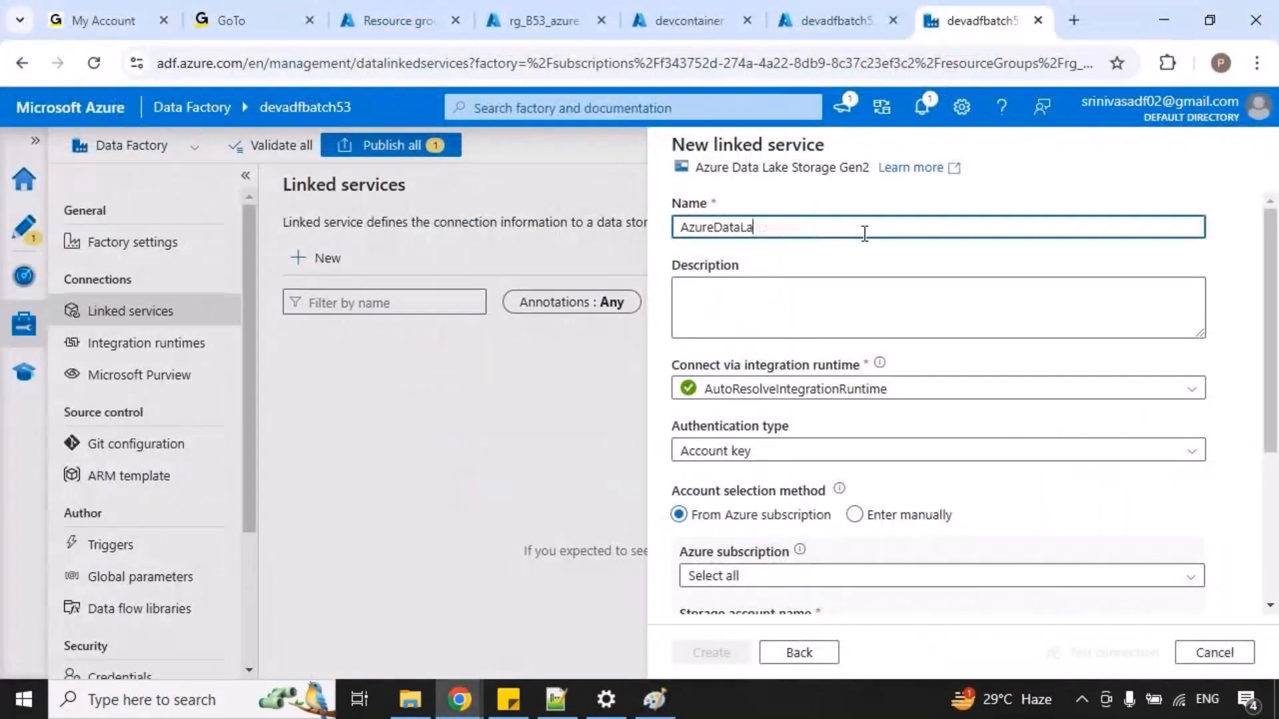
text(LS_)
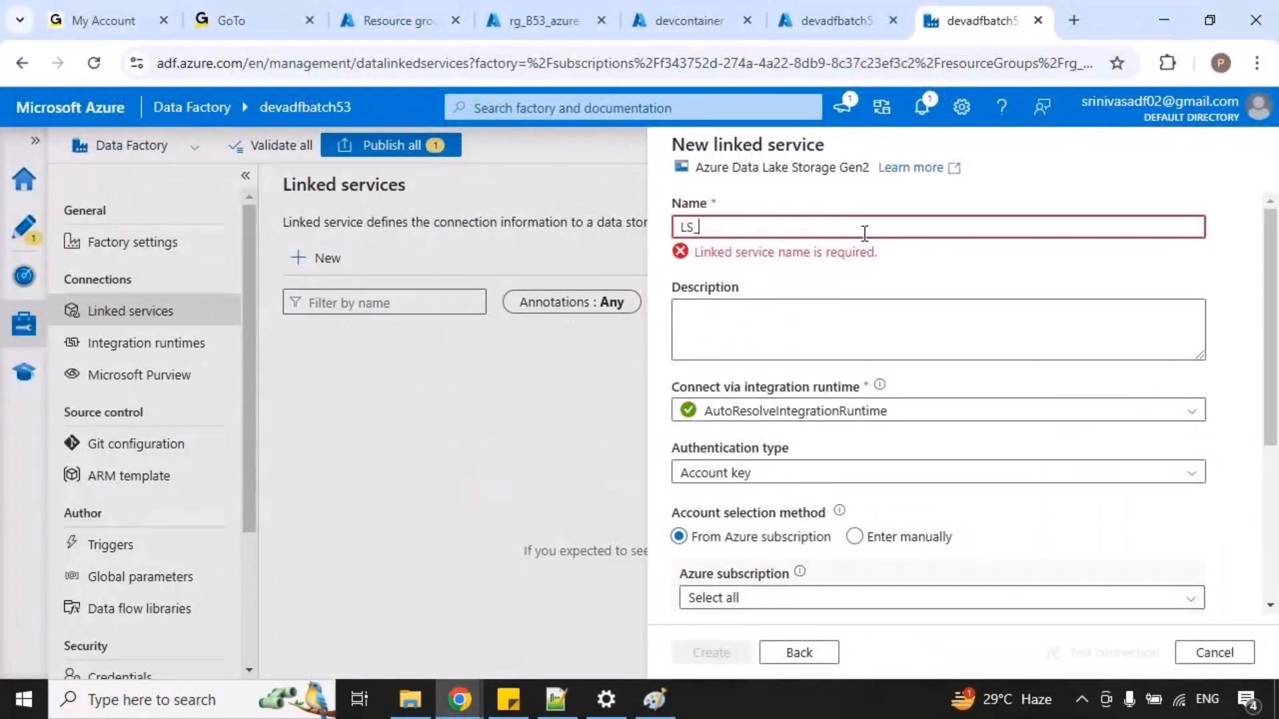
text(gen2)
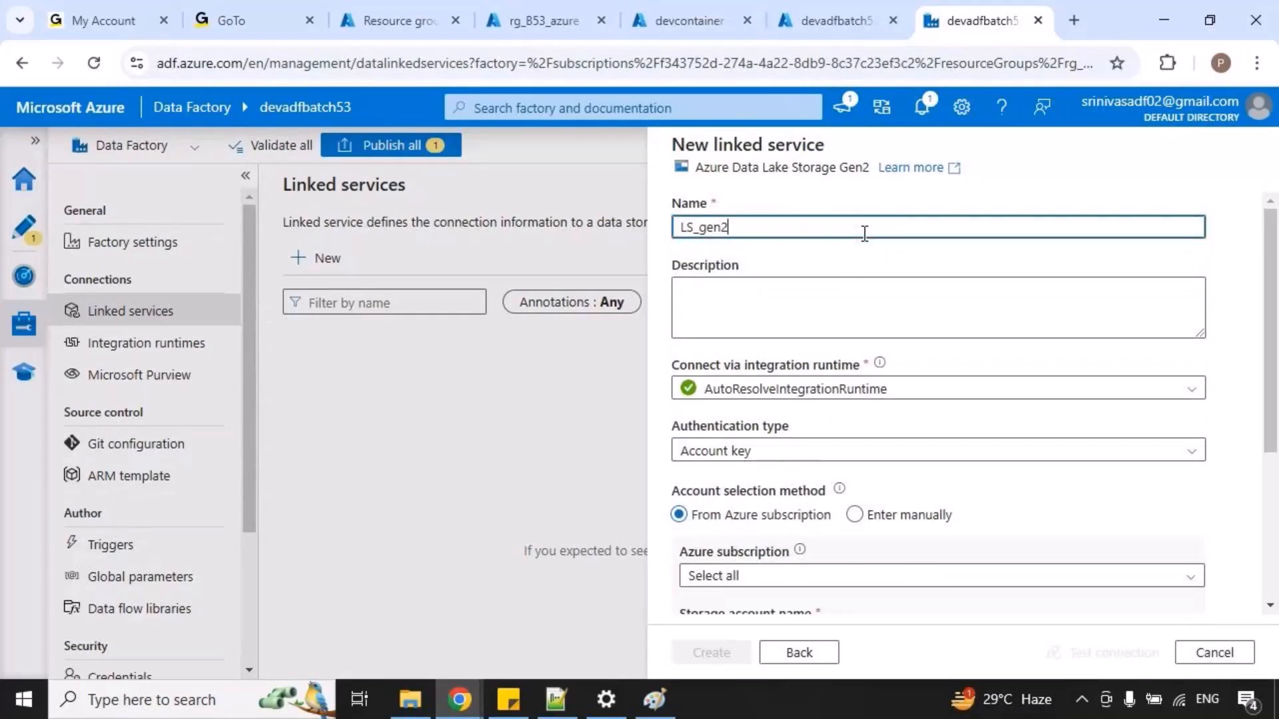
double_click(748, 225)
click(747, 224)
Select the Free Trial Azure subscription for the linked service and look through its storage accounts.
scroll(899, 326, down, 4)
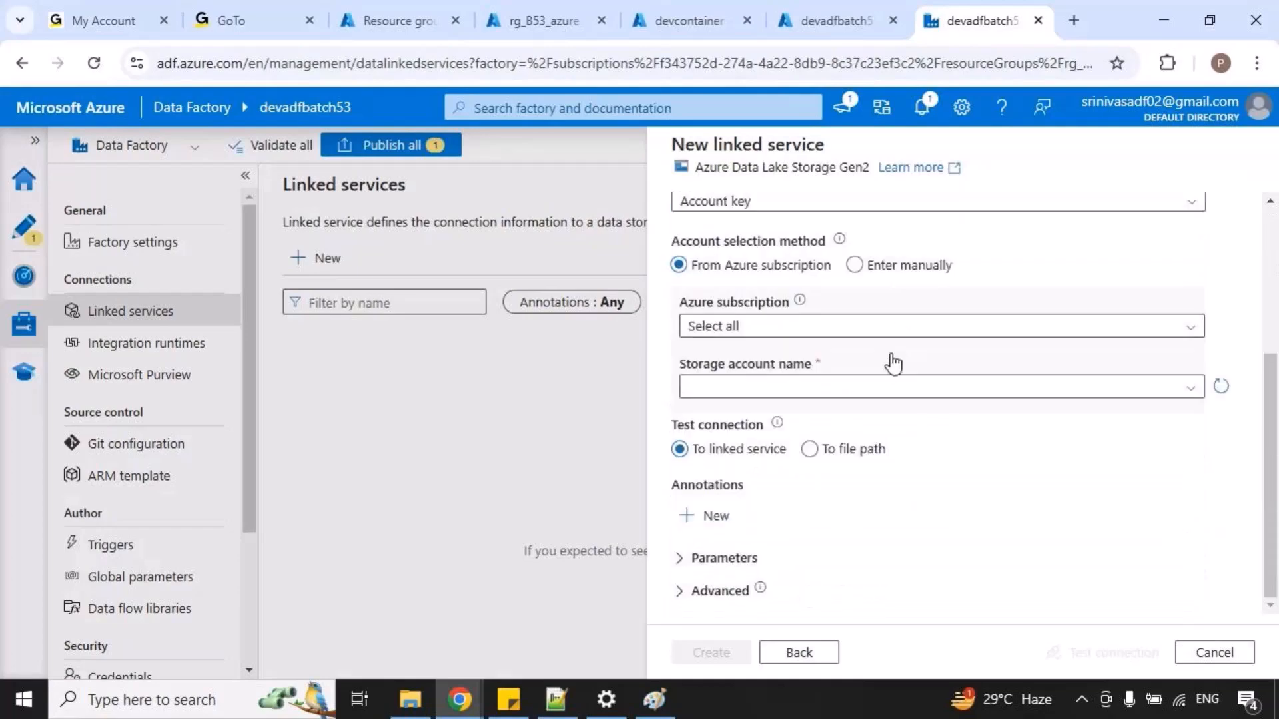
click(907, 332)
click(831, 385)
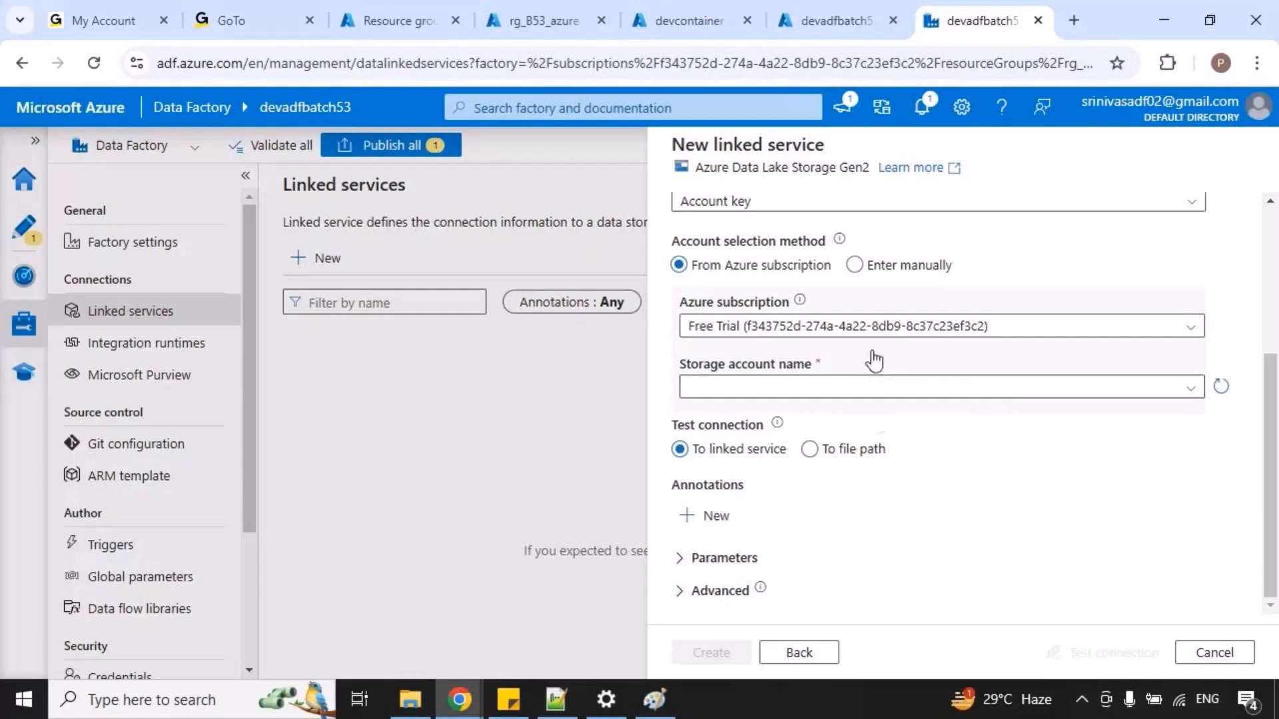
click(936, 394)
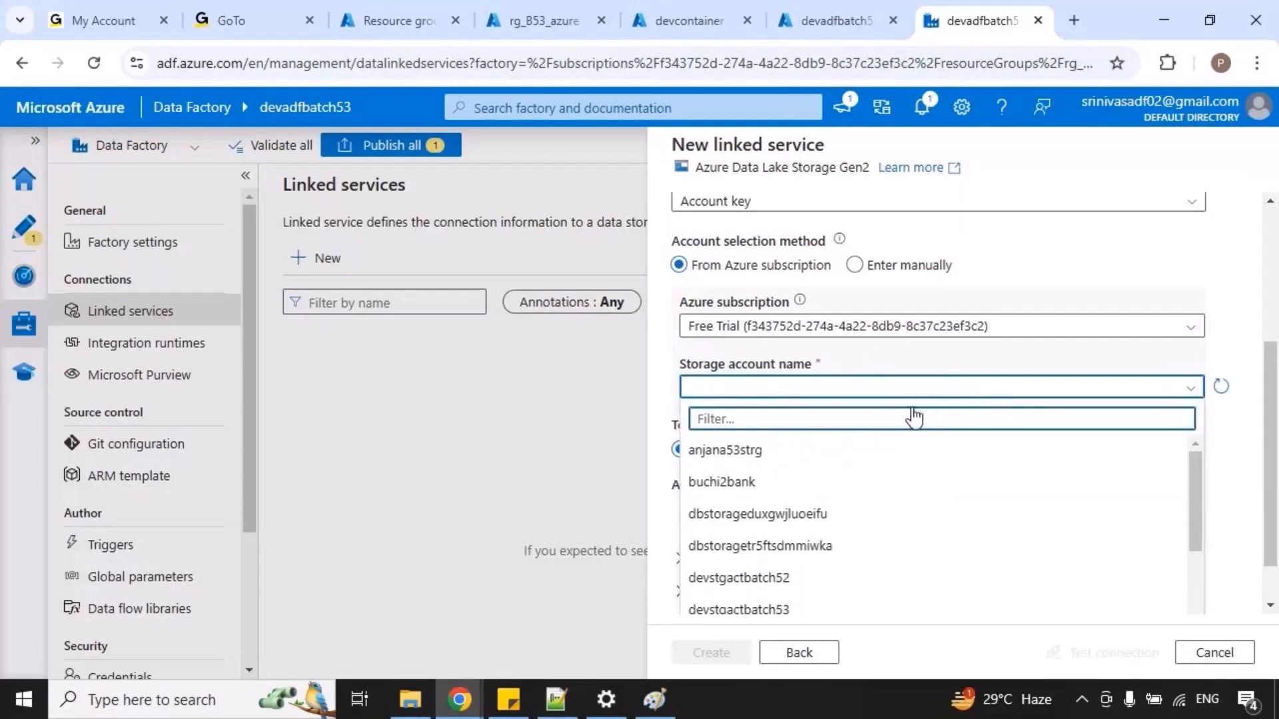
scroll(959, 519, down, 4)
scroll(936, 551, down, 2)
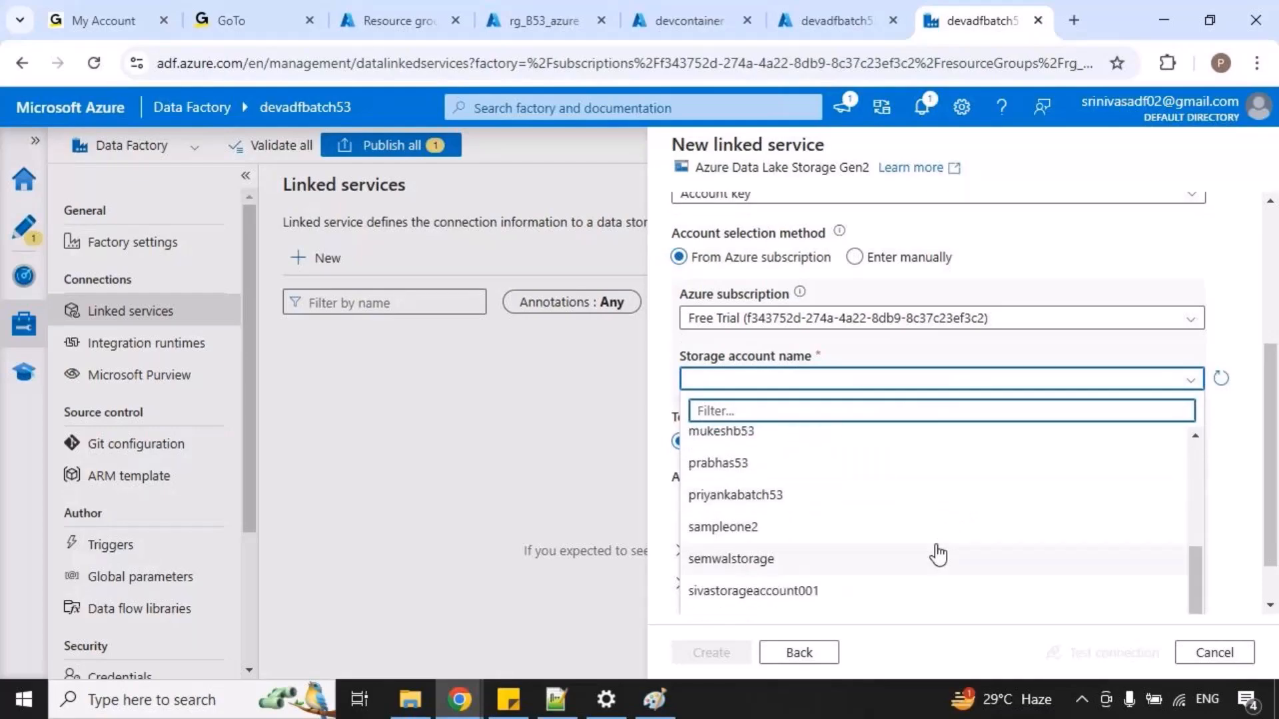
scroll(950, 551, up, 3)
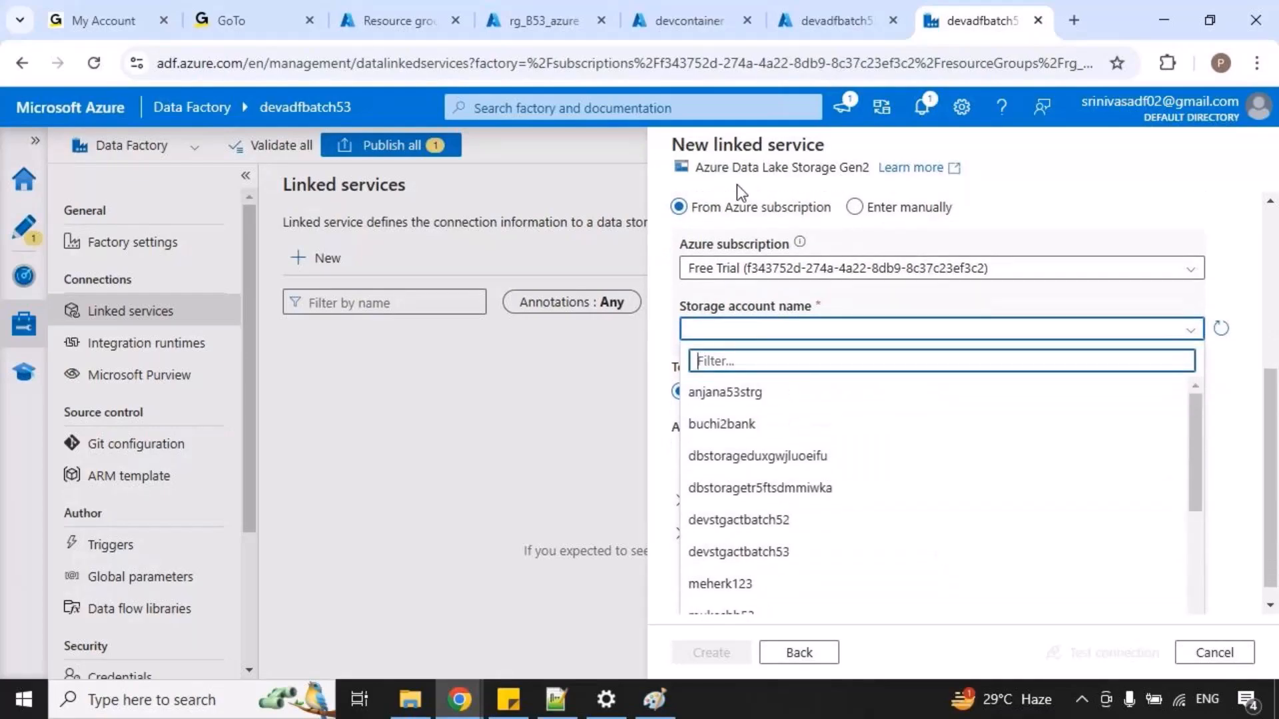
Copy the storage account name devstgactbatch53 from its Azure portal page and select that account for the linked service.
click(697, 22)
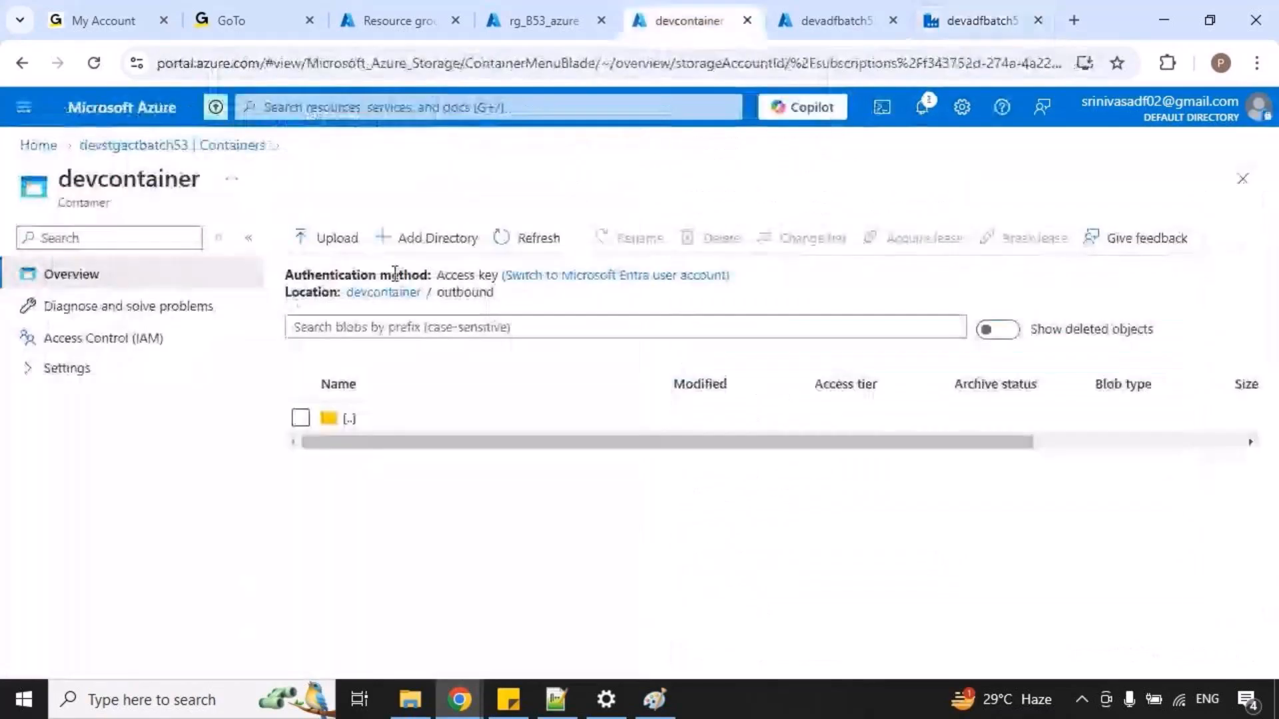
click(175, 146)
double_click(189, 181)
key(ctrl+c)
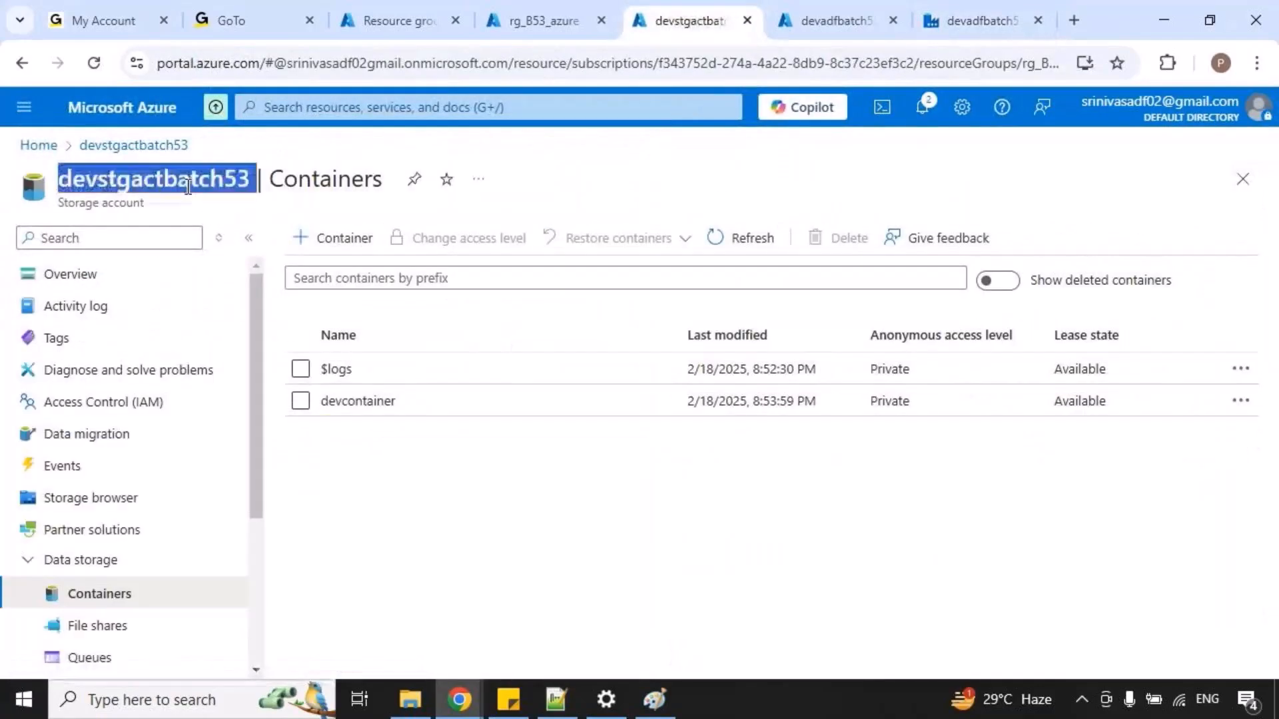
click(940, 11)
click(809, 387)
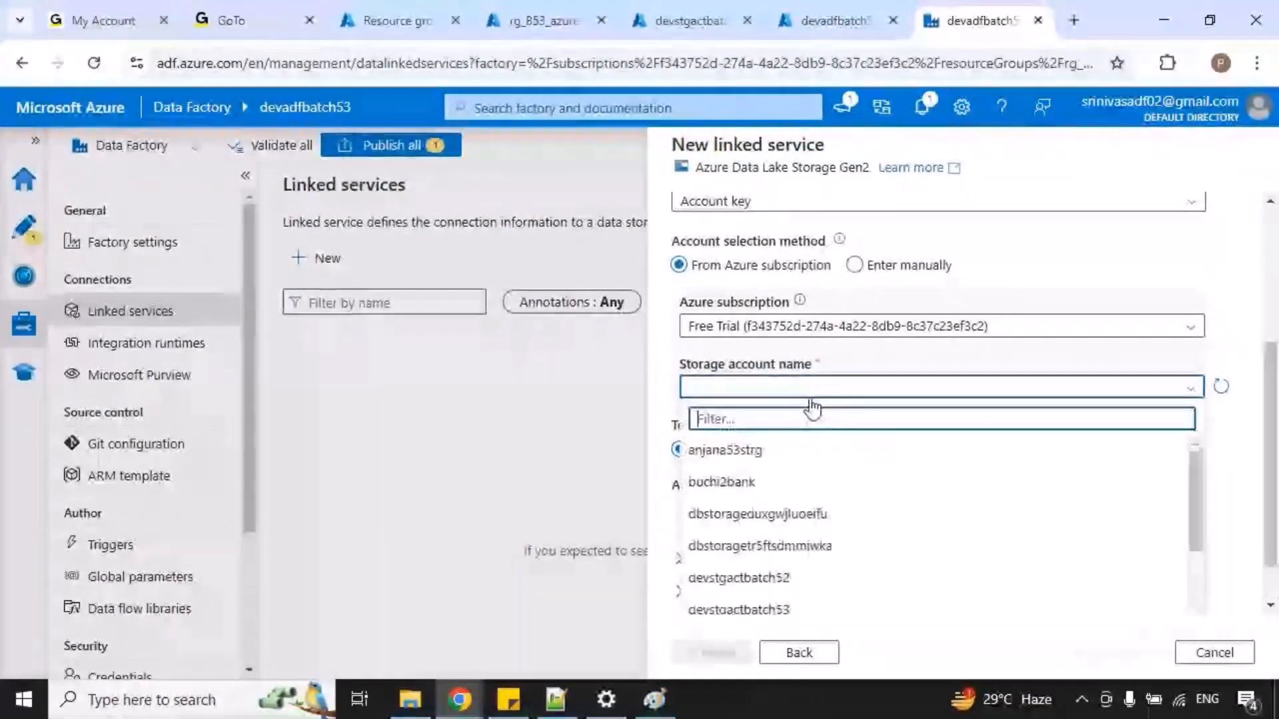
key(ctrl+v)
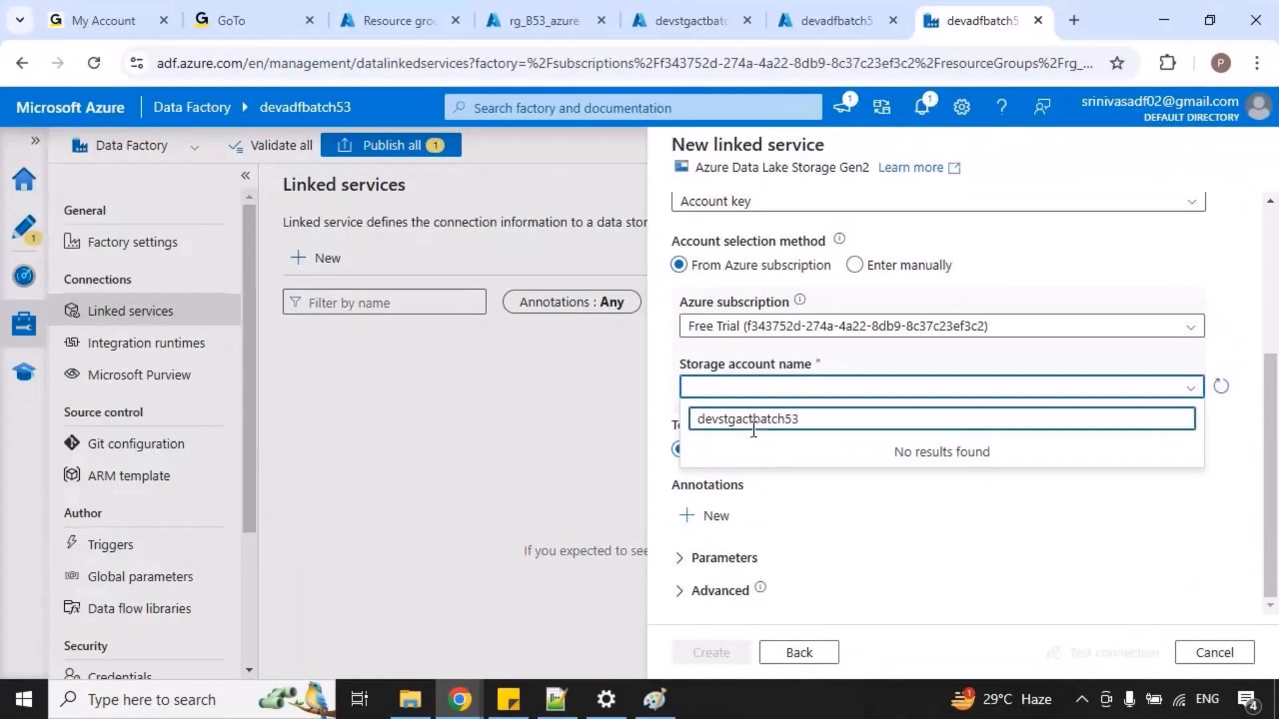
drag(831, 428, 542, 396)
key(ctrl+v)
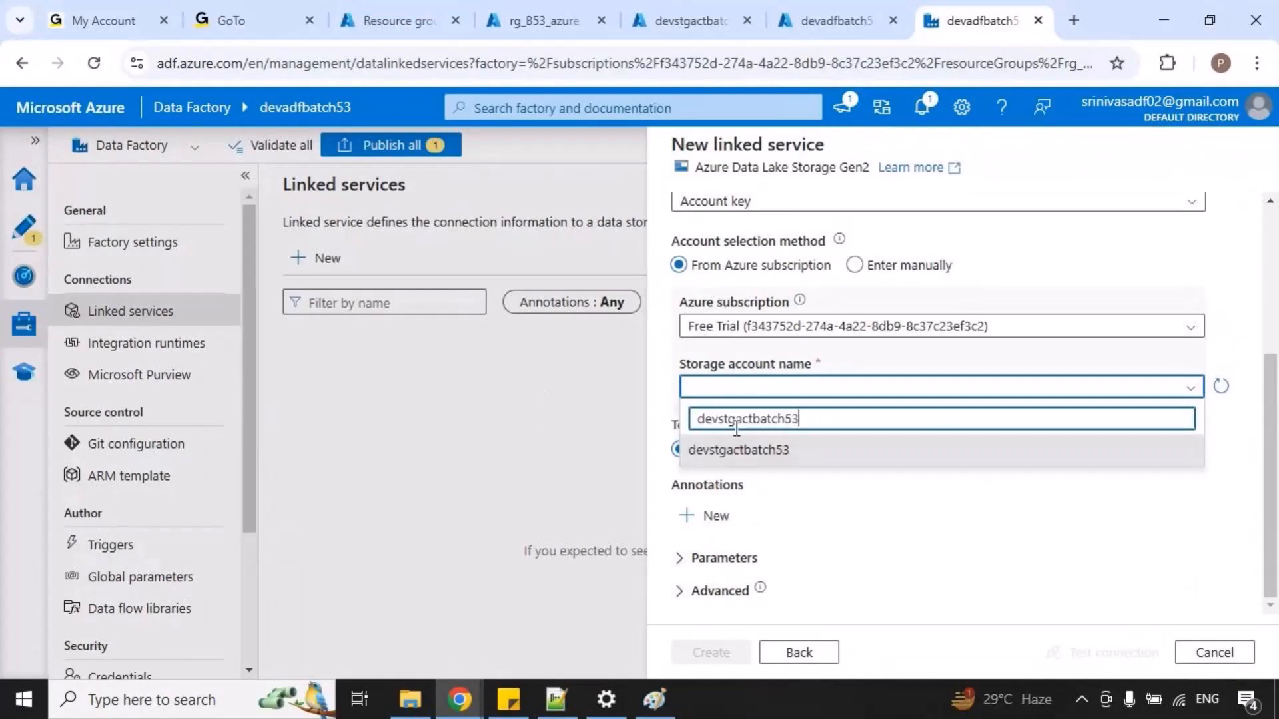
click(791, 453)
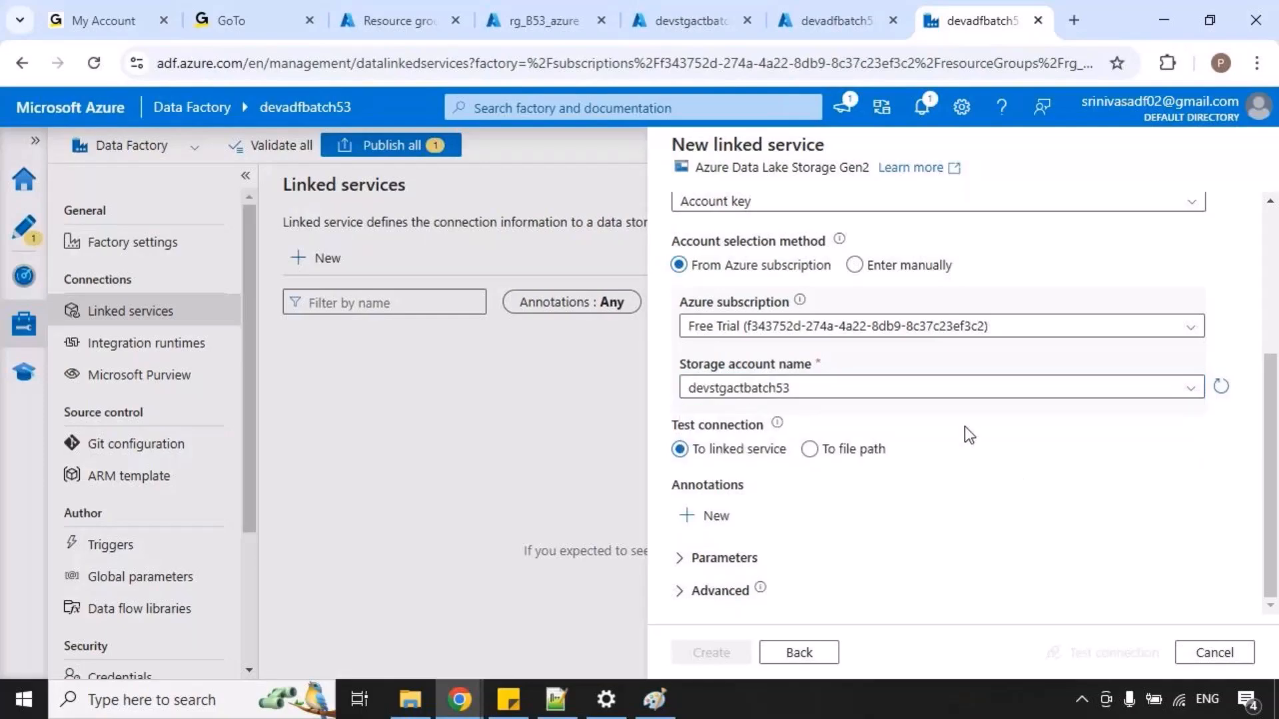
Test the connection to the storage account and create the linked service.
click(1077, 647)
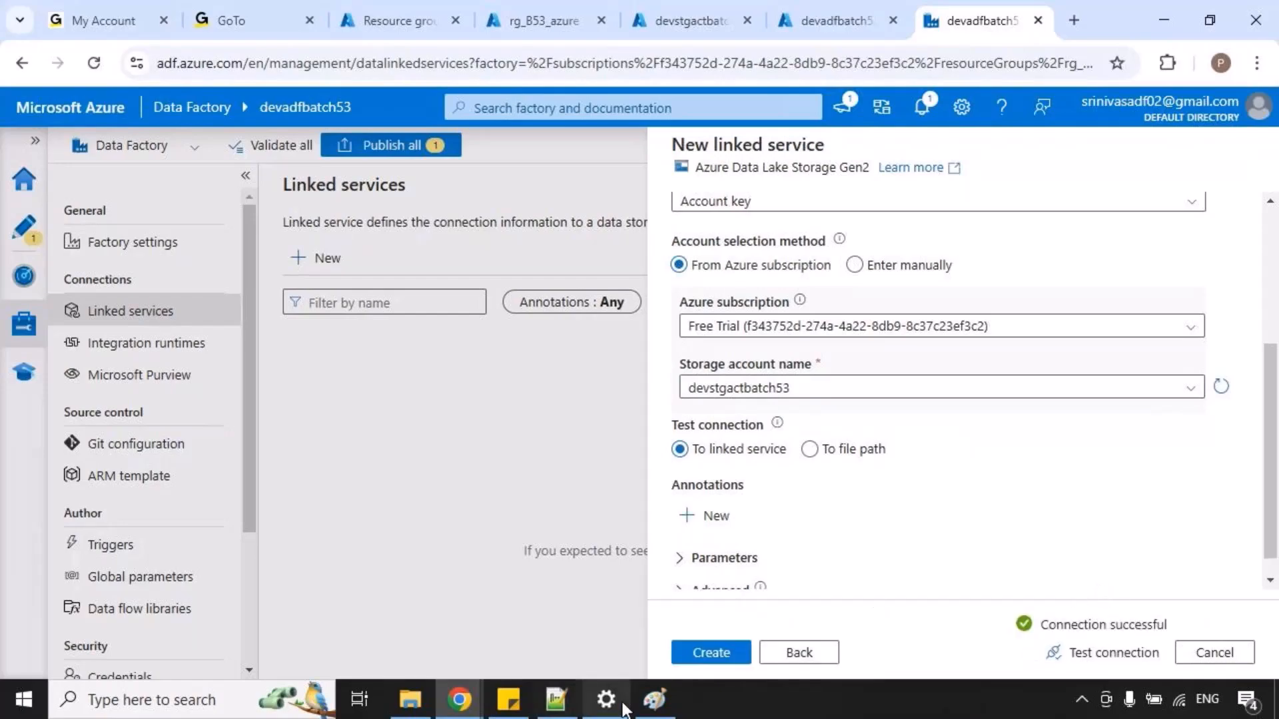
click(693, 652)
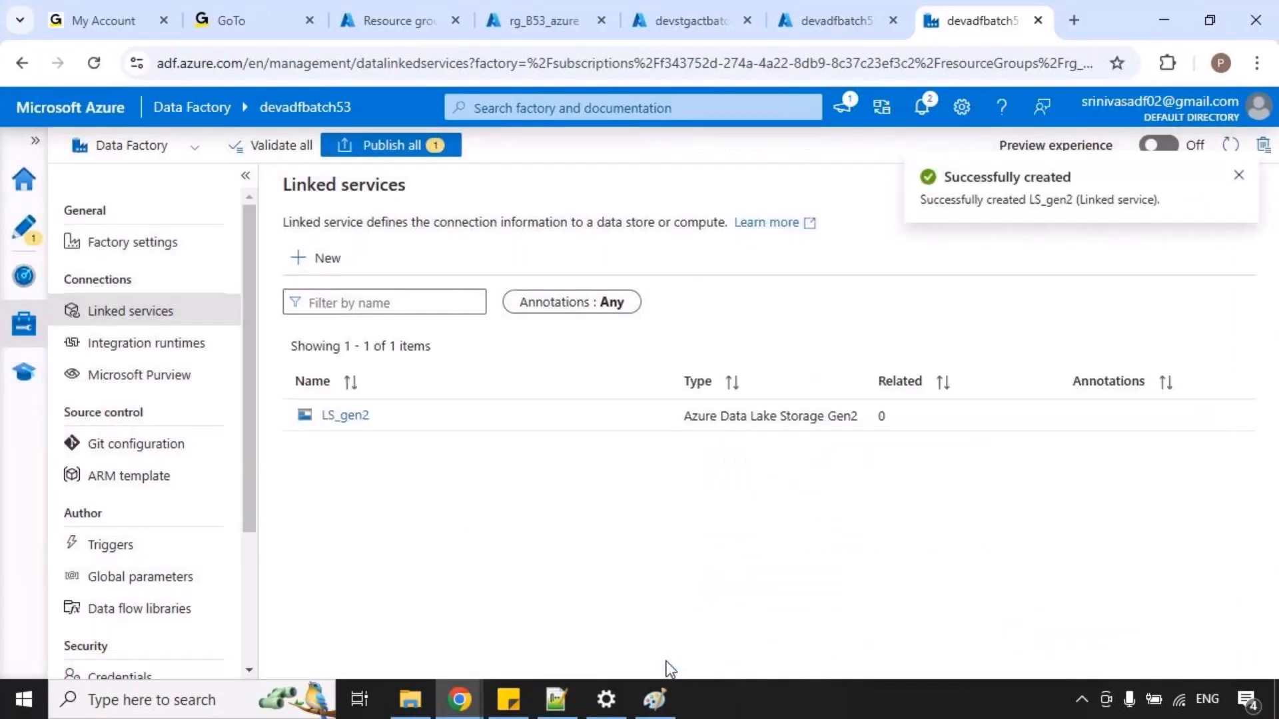
Switch to the Paint diagram, trace the source connection through LS_gen2 and DS_inbound to welcome.txt with temporary marks, and return to Chrome.
click(656, 700)
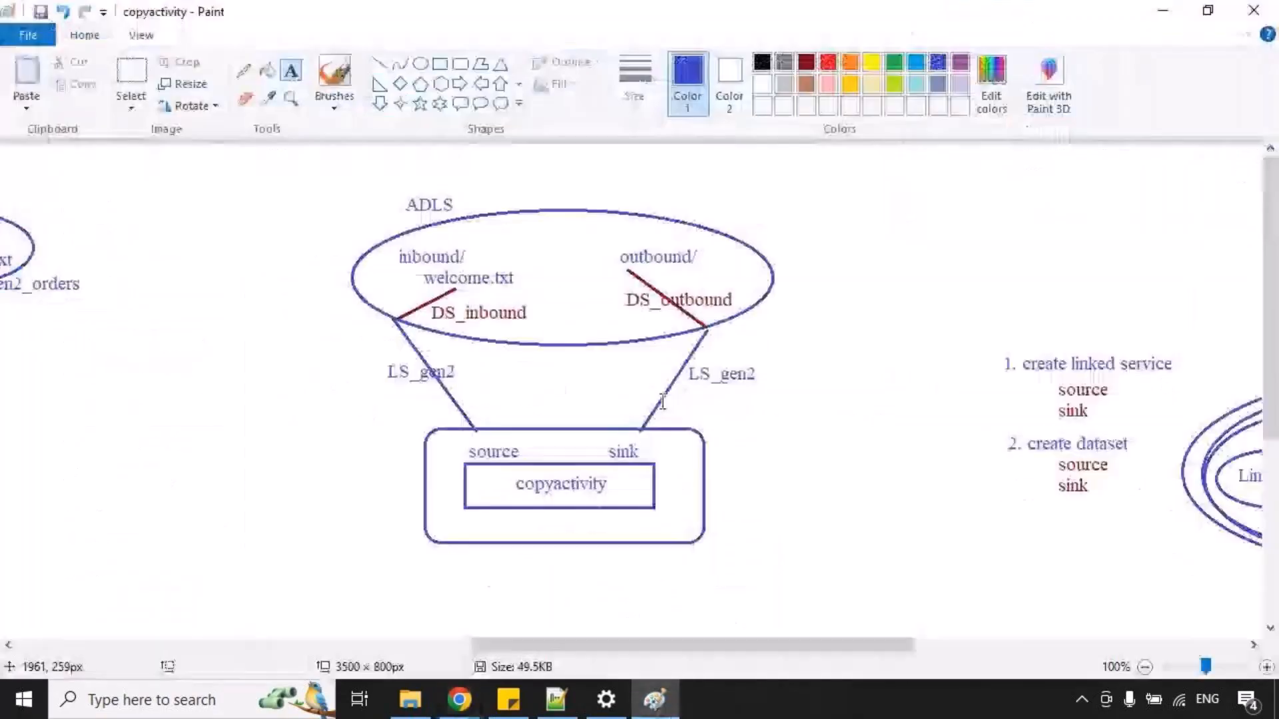
mouse_move(480, 431)
mouse_down()
mouse_move(434, 402)
mouse_move(392, 324)
mouse_up()
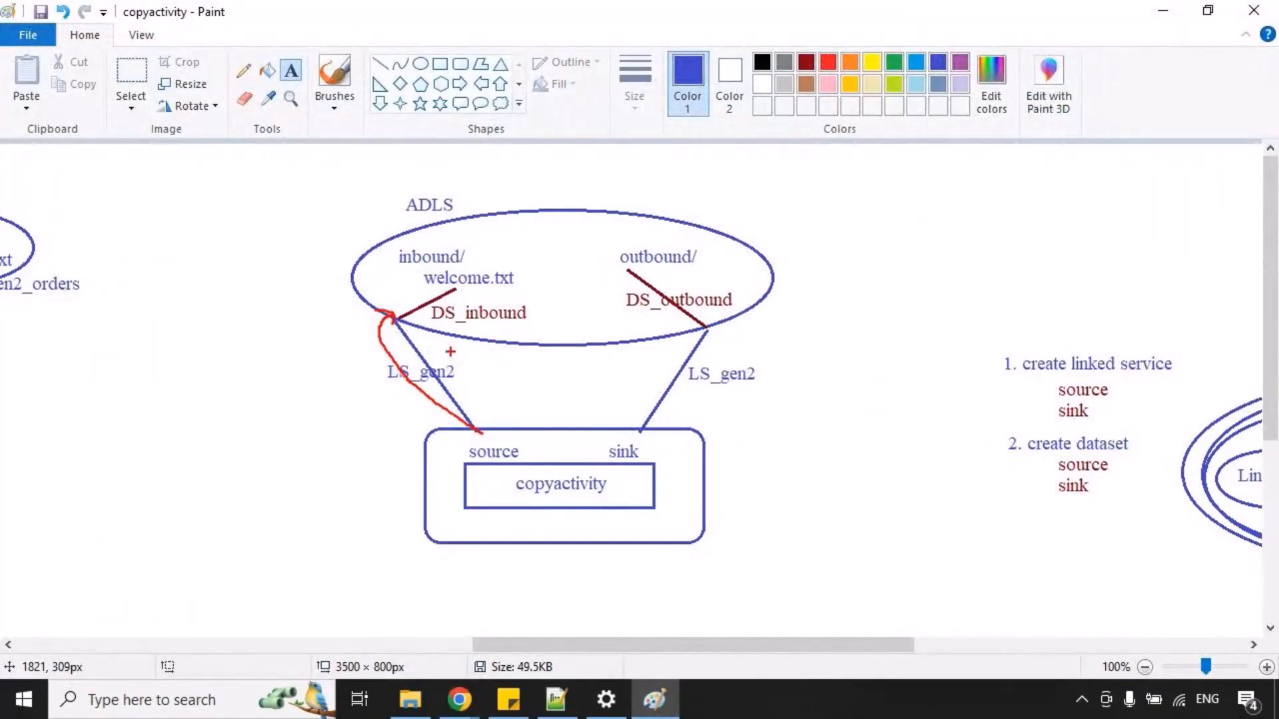
mouse_move(393, 318)
mouse_down()
mouse_move(388, 263)
mouse_move(429, 247)
mouse_move(453, 287)
mouse_move(484, 287)
mouse_move(427, 315)
mouse_up()
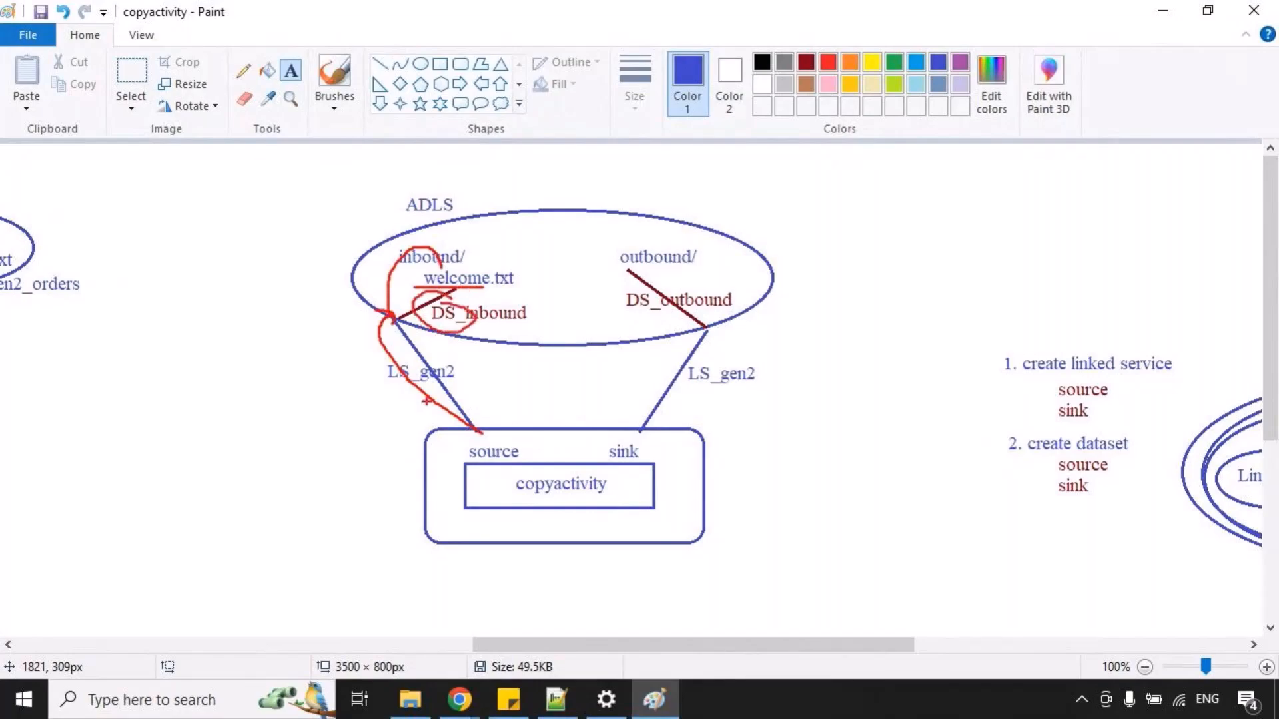
key(Escape)
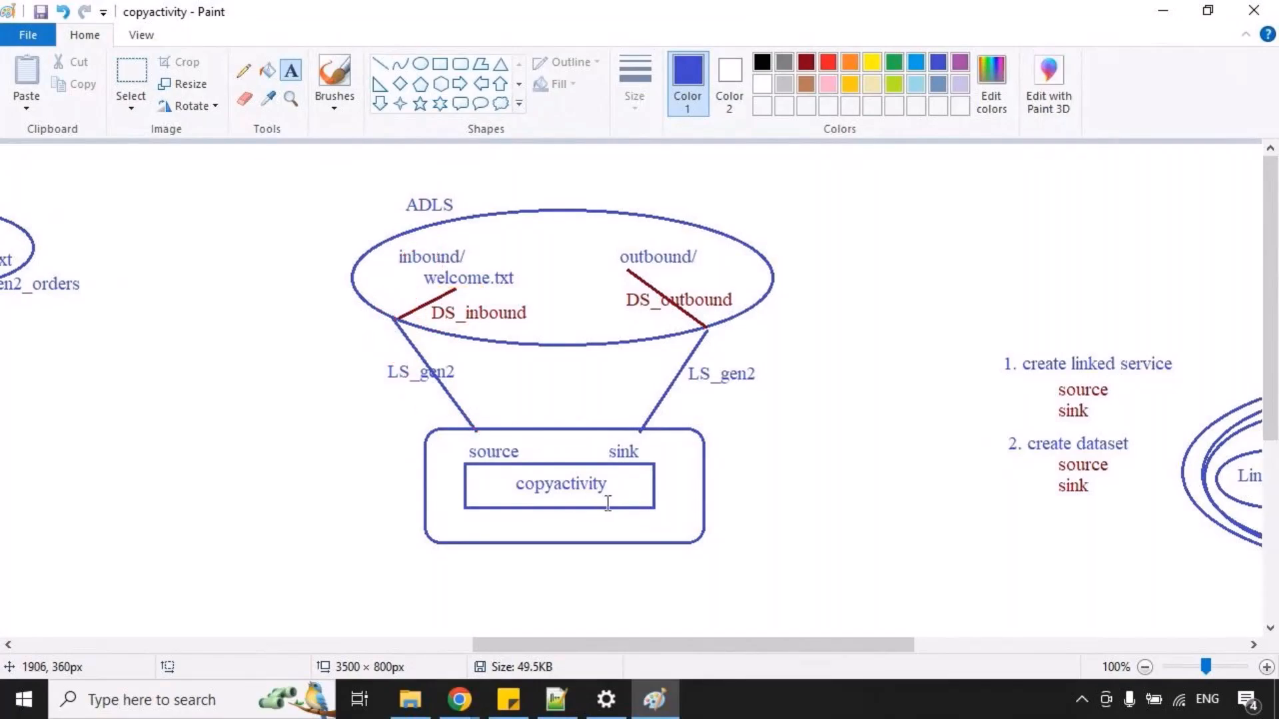
key(alt+Tab)
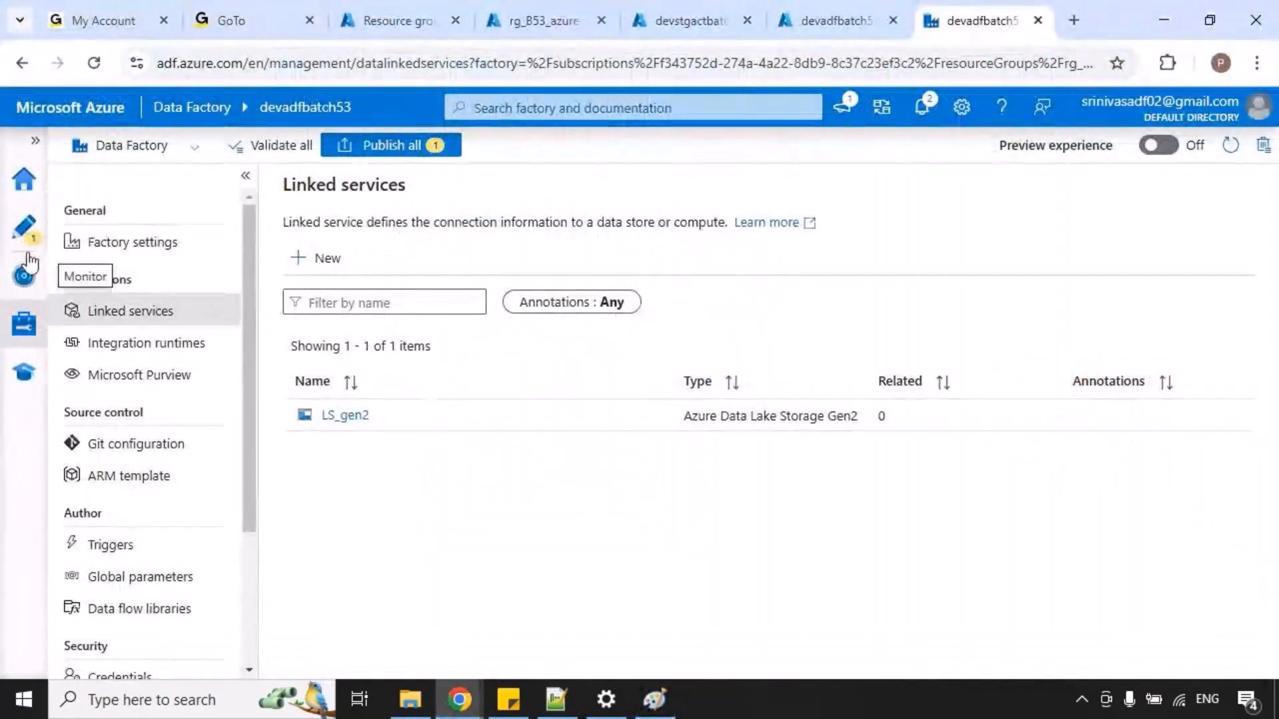
Open the factory's authoring view, hide the pipeline properties and collapse the Pipelines group, temporarily marking Pipelines and Datasets.
click(26, 230)
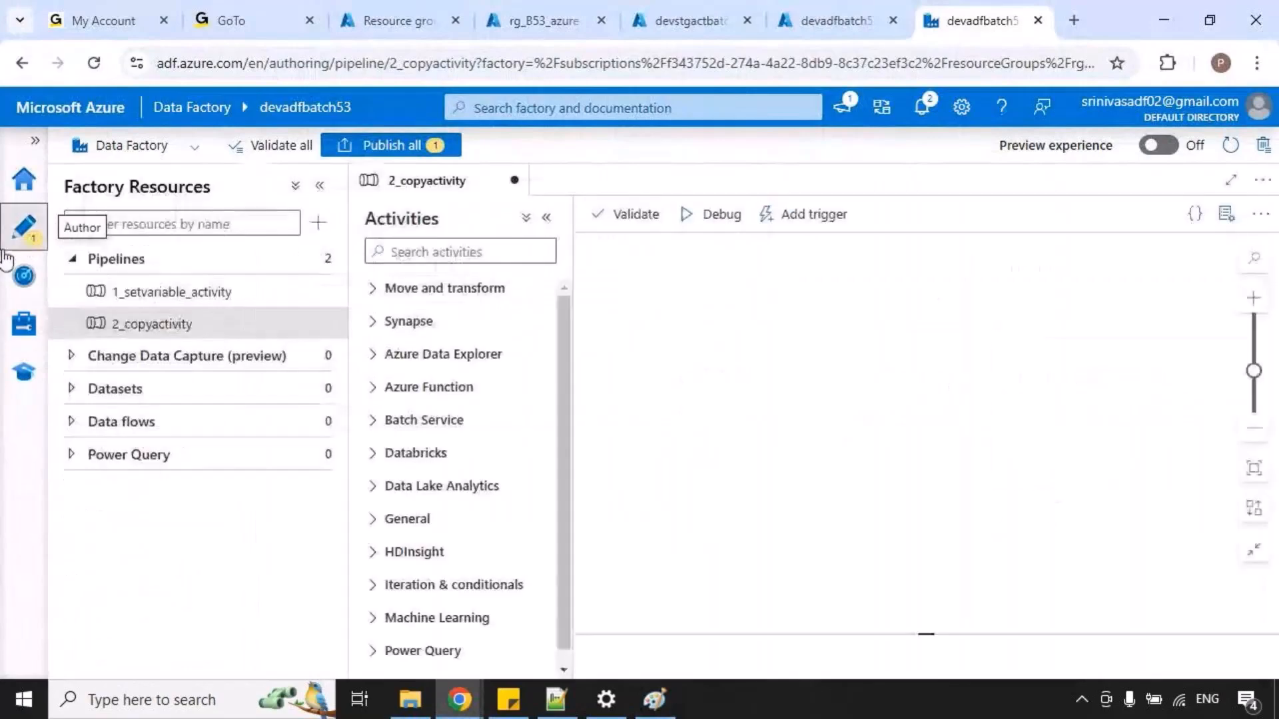
click(1226, 215)
click(68, 261)
key(ctrl+2)
drag(53, 246, 203, 274)
mouse_move(60, 309)
mouse_down()
mouse_move(259, 346)
mouse_move(339, 334)
mouse_up()
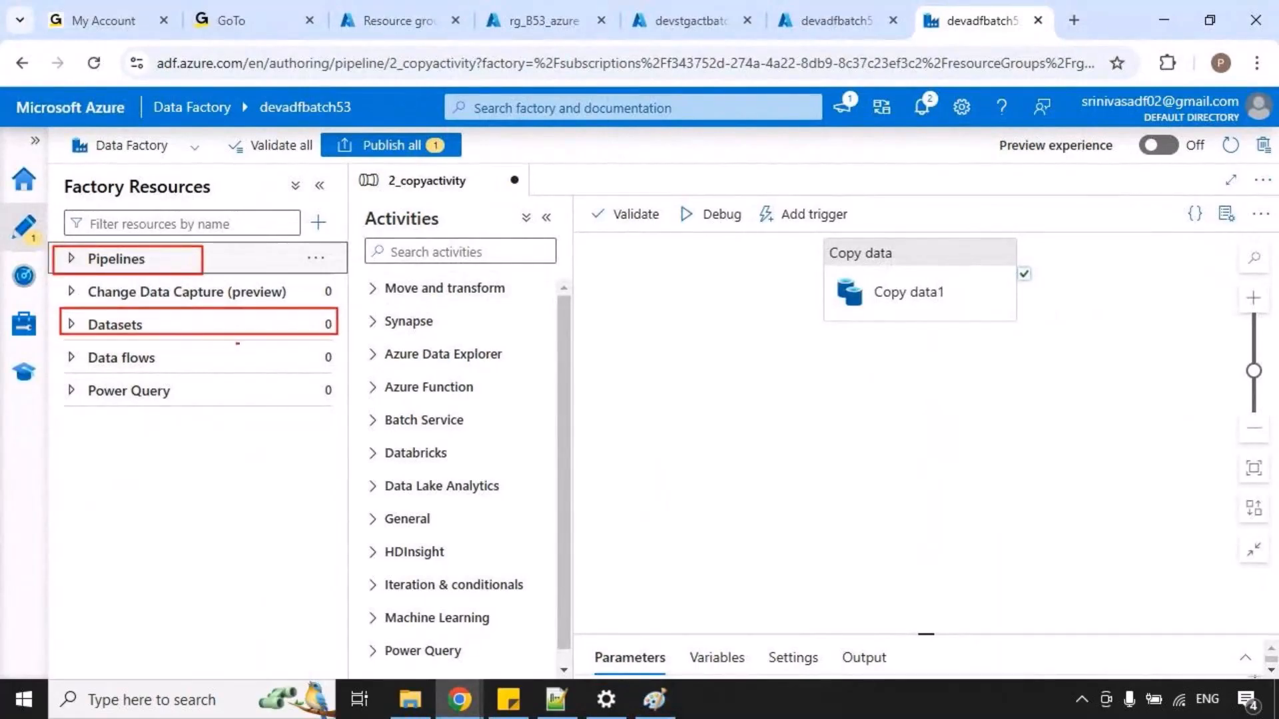
key(Escape)
Expand the Datasets group and start creating a new dataset.
click(71, 325)
click(314, 324)
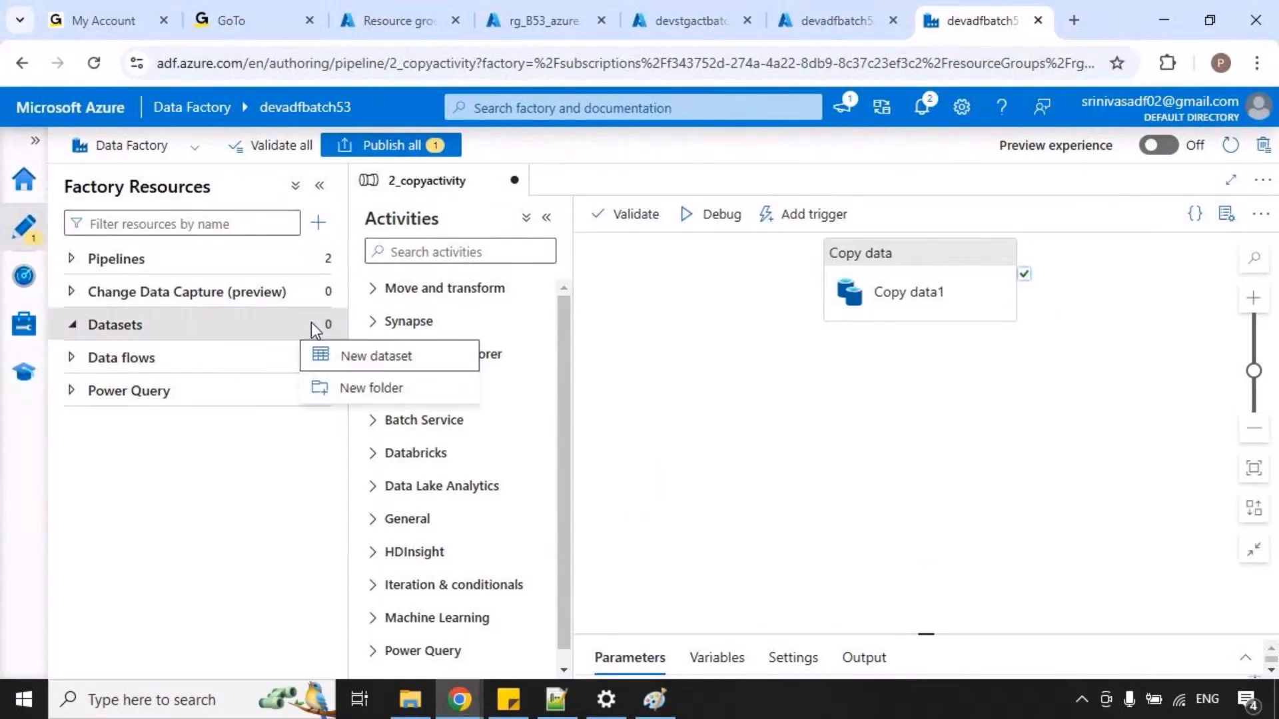
click(289, 430)
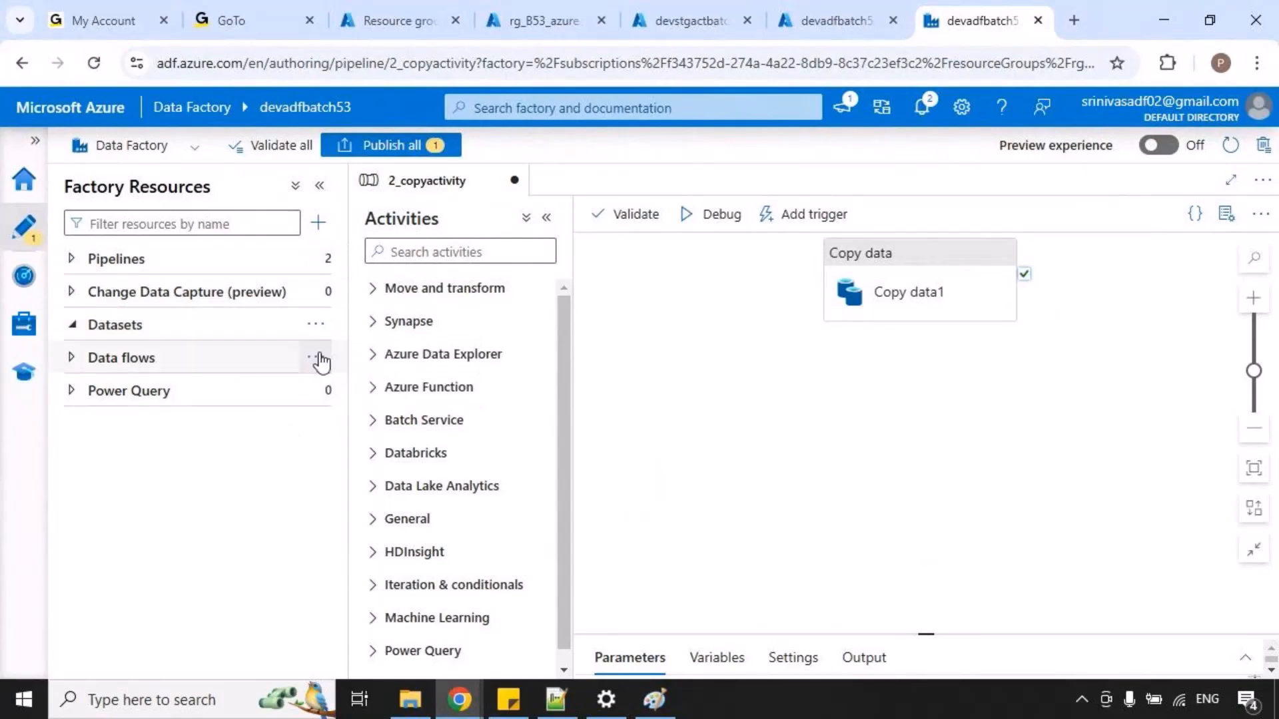
click(317, 333)
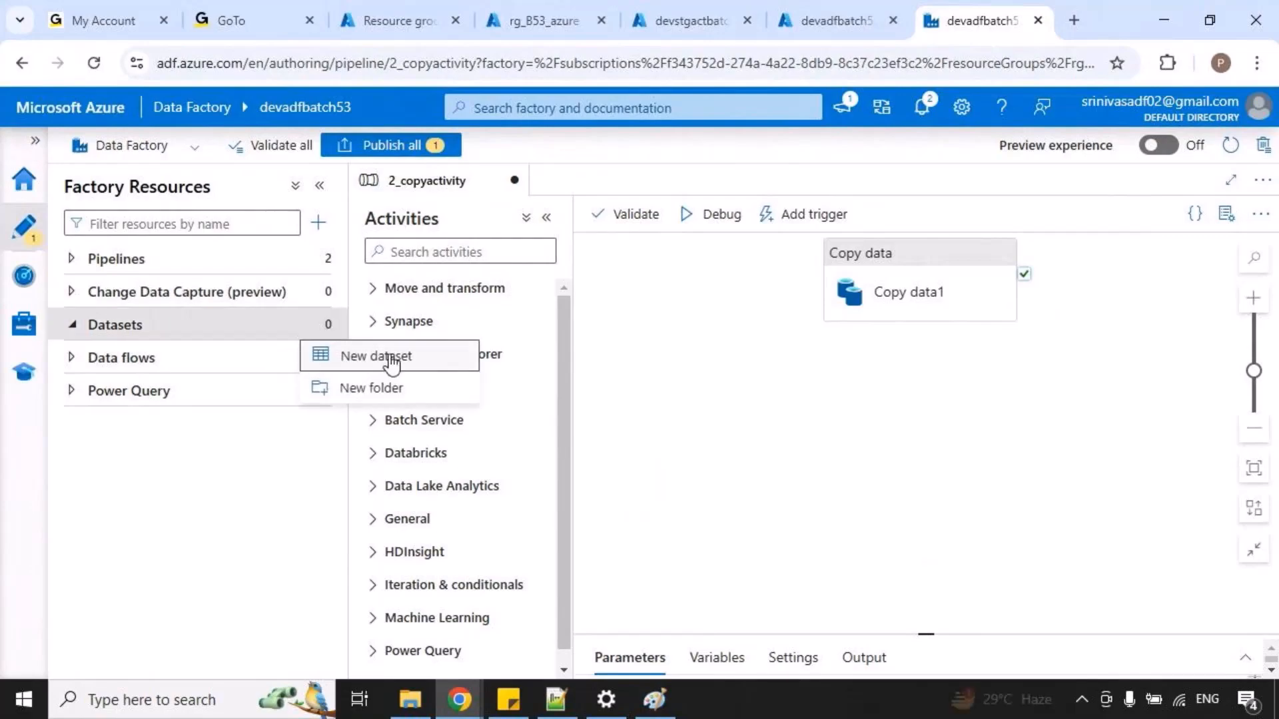
click(391, 360)
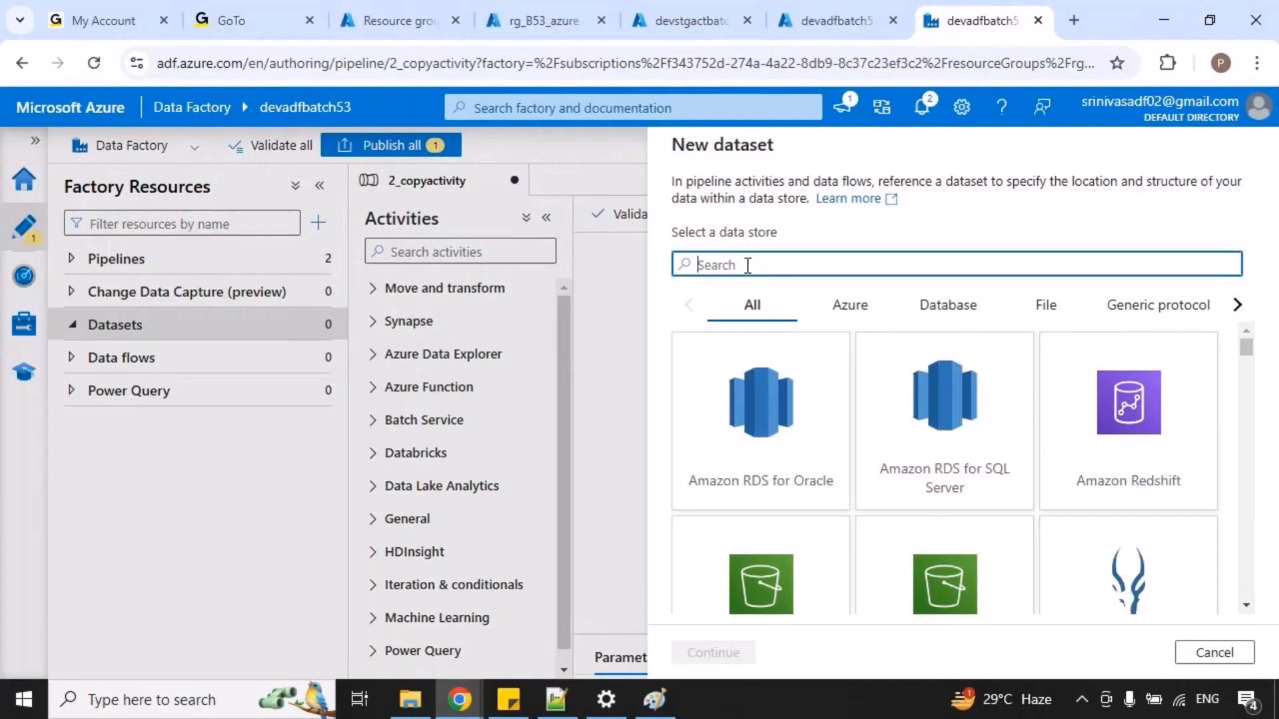
Search the data stores for "azure data" and continue with Azure Data Lake Storage Gen2 for the dataset.
text(azu)
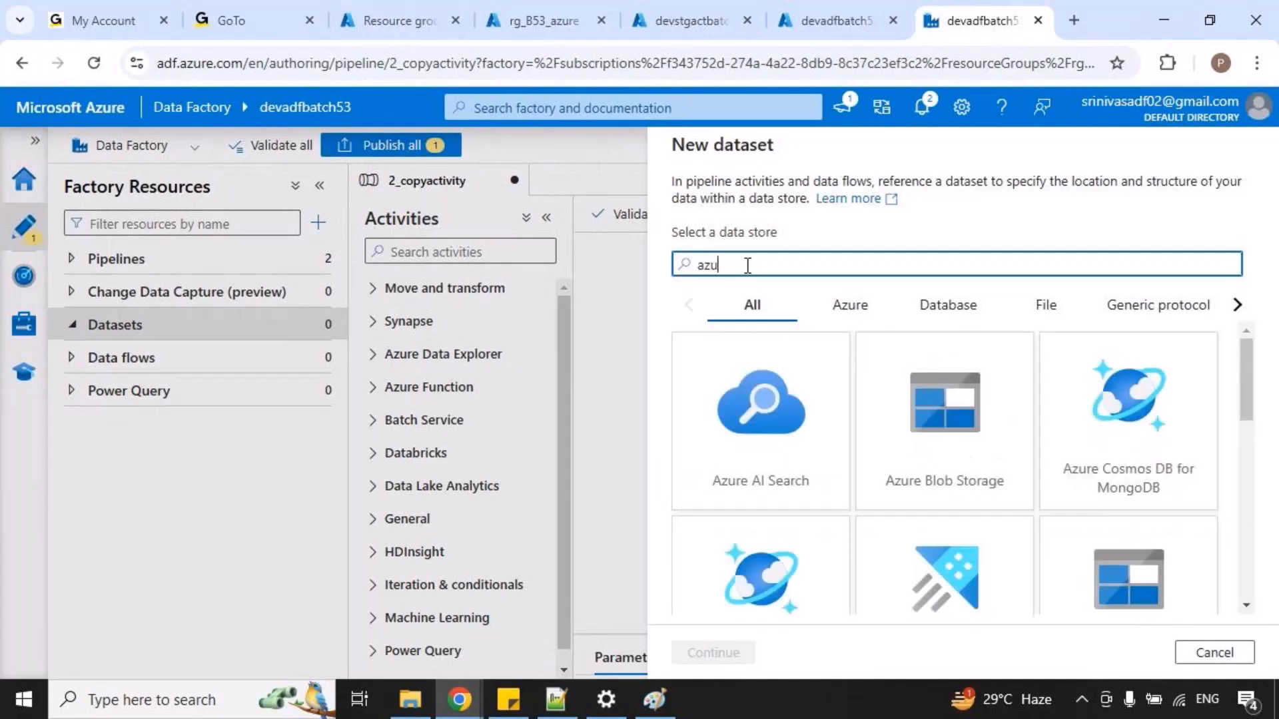
text(re data)
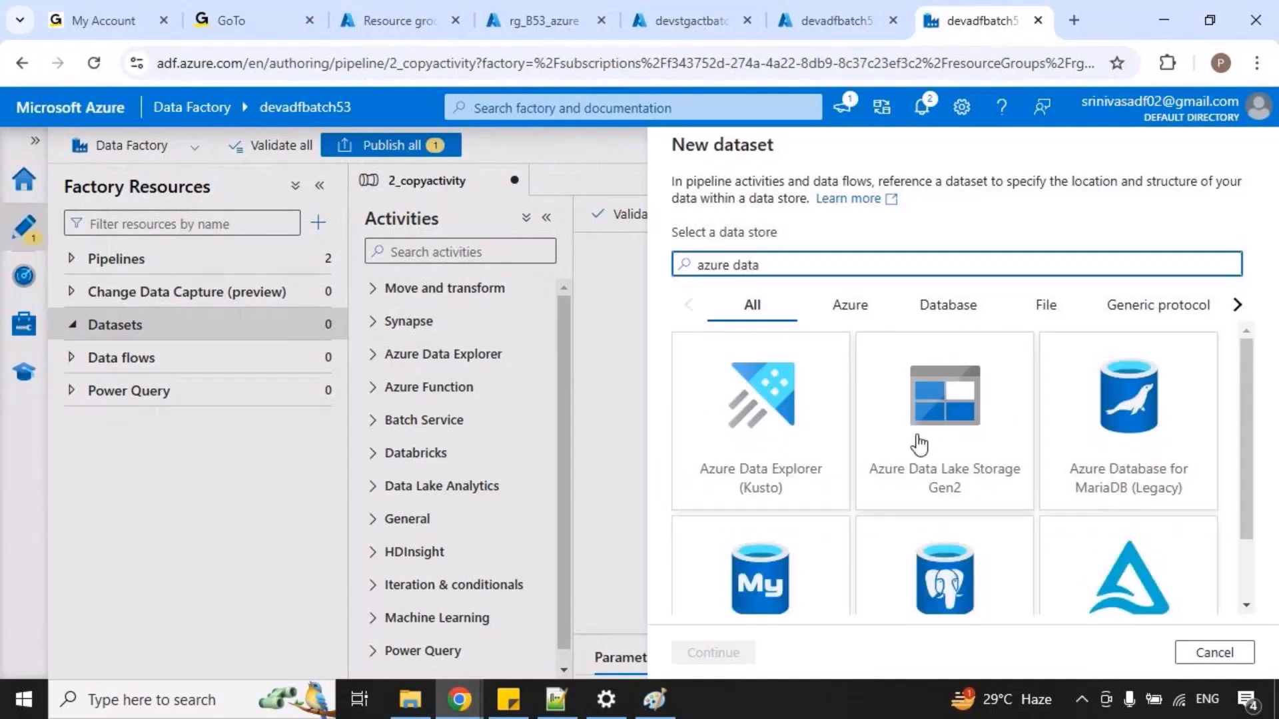
click(966, 460)
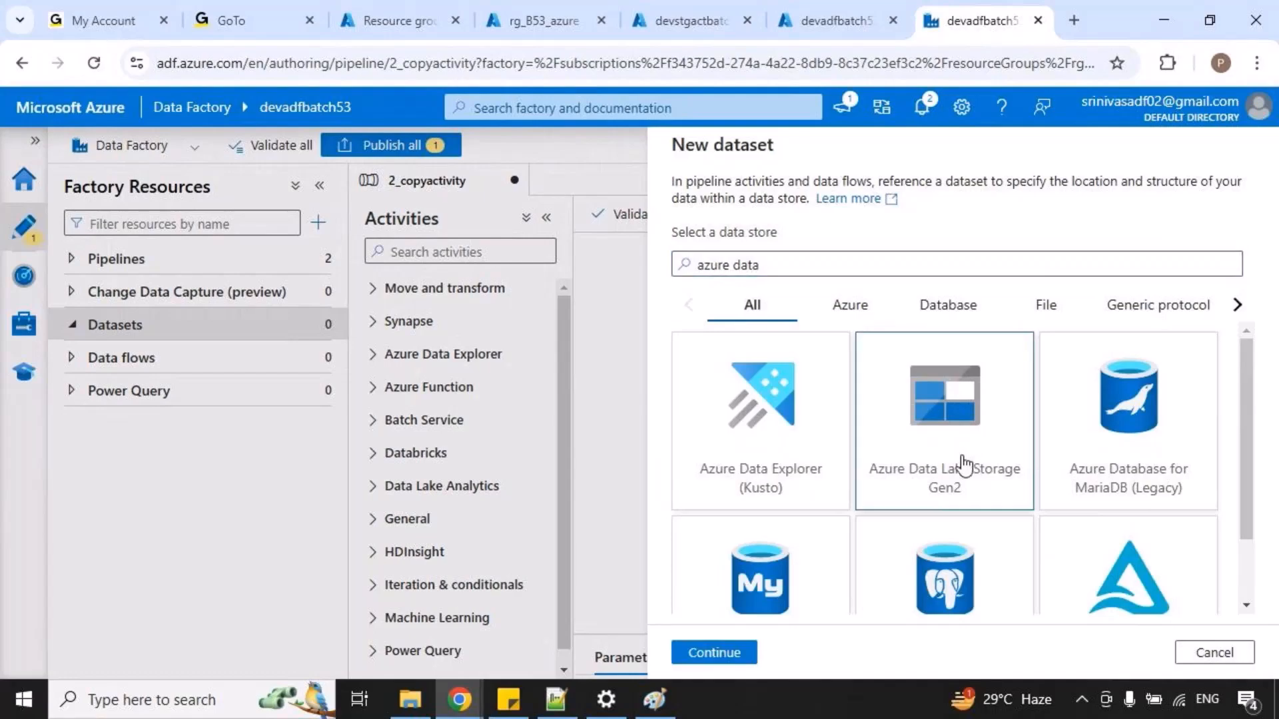
click(706, 653)
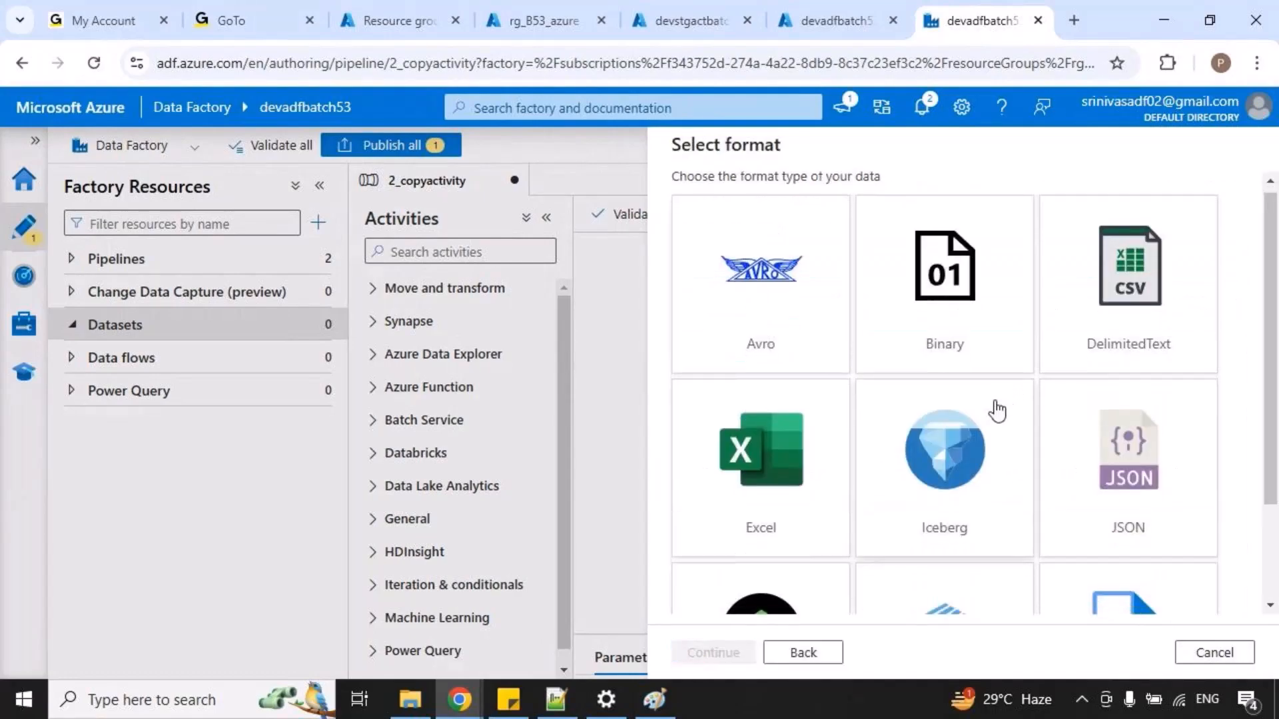
Look through the available data formats and continue with Binary as the dataset's format.
scroll(995, 407, down, 2)
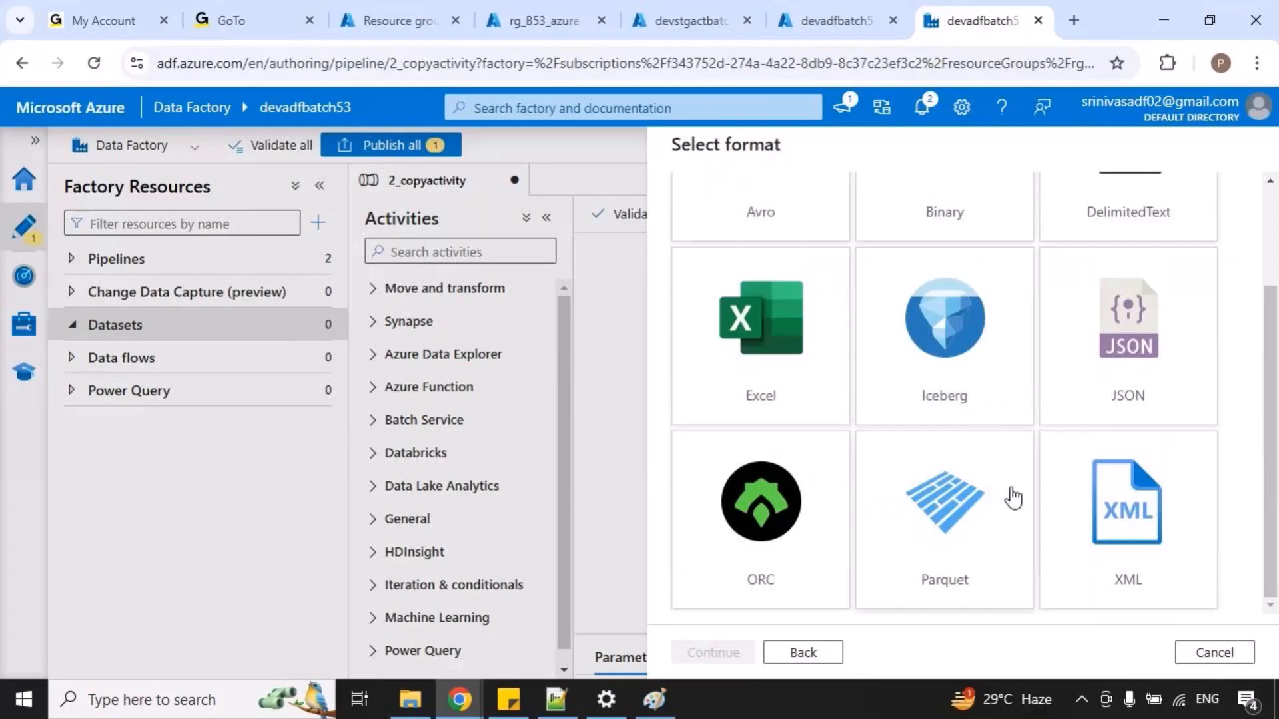
scroll(929, 433, up, 2)
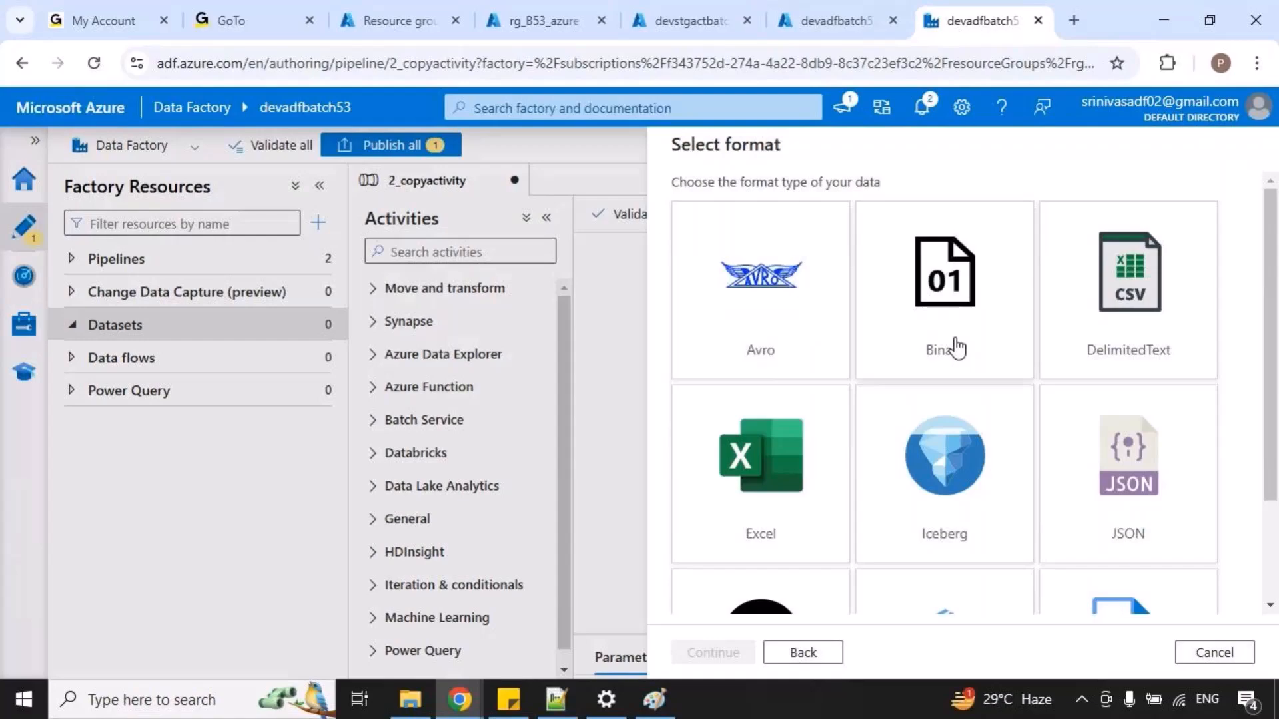
scroll(950, 349, down, 2)
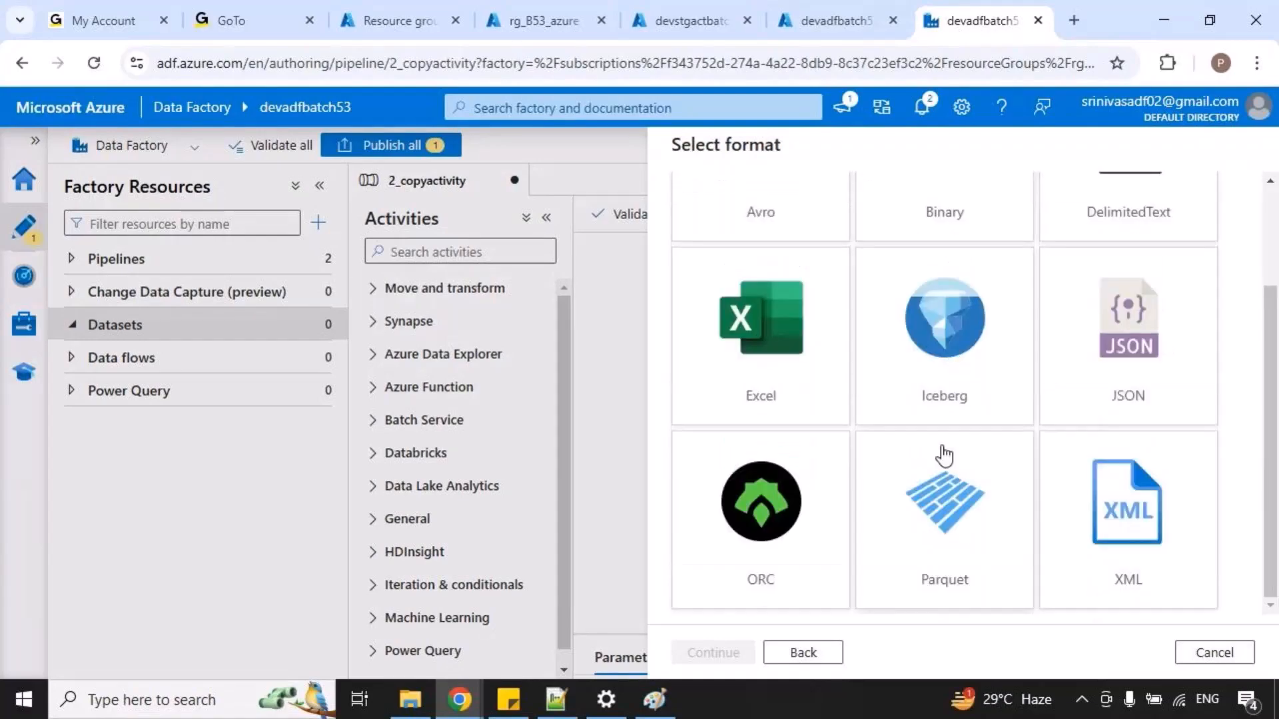
scroll(945, 455, up, 2)
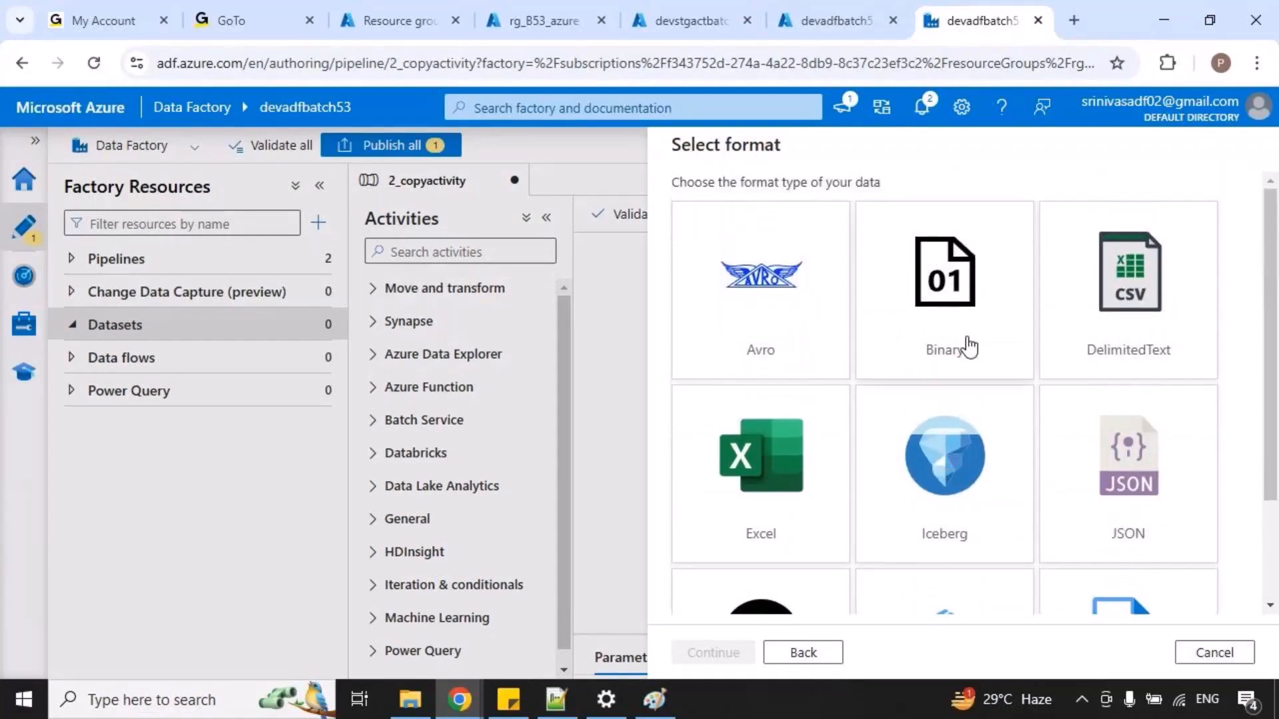
click(967, 346)
click(721, 670)
Clear the proposed name in the new Binary dataset's properties.
click(763, 207)
key(BackSpace)
key(BackSpace)
key(BackSpace)
key(BackSpace)
key(BackSpace)
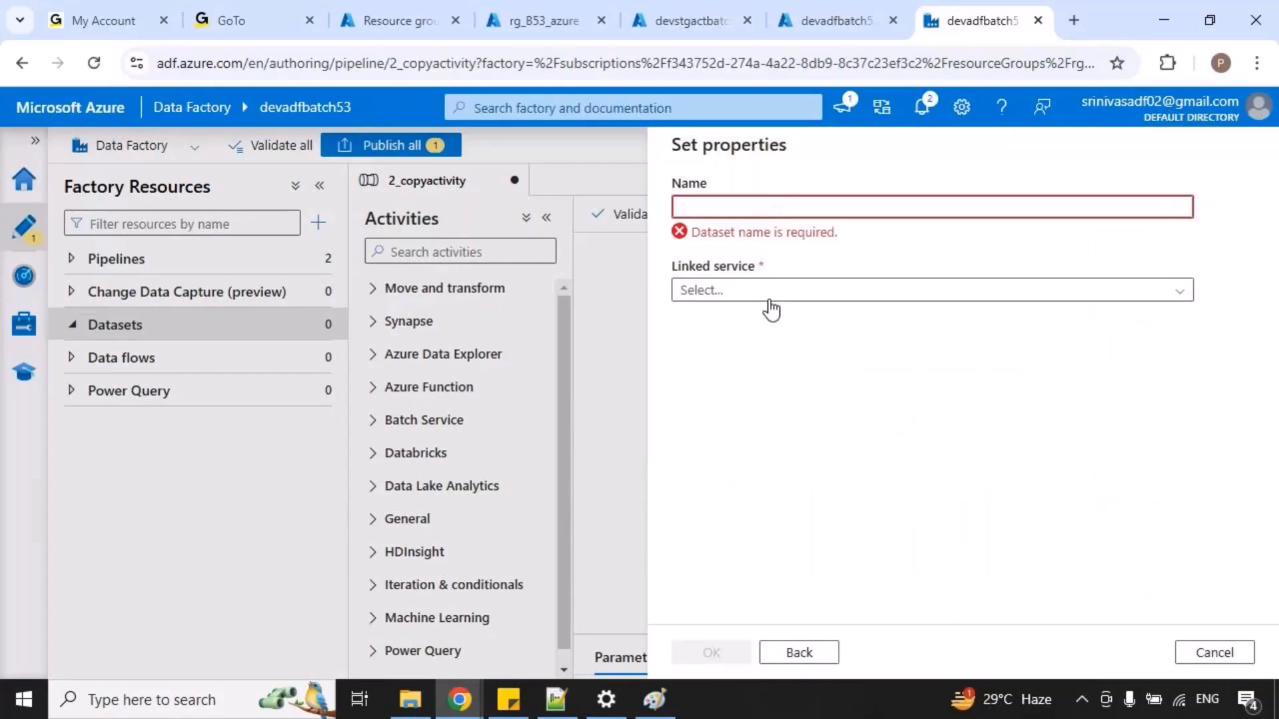
Switch to the copyactivity diagram in Paint and check the dataset name planned for welcome.txt, temporarily marking both labels.
click(657, 699)
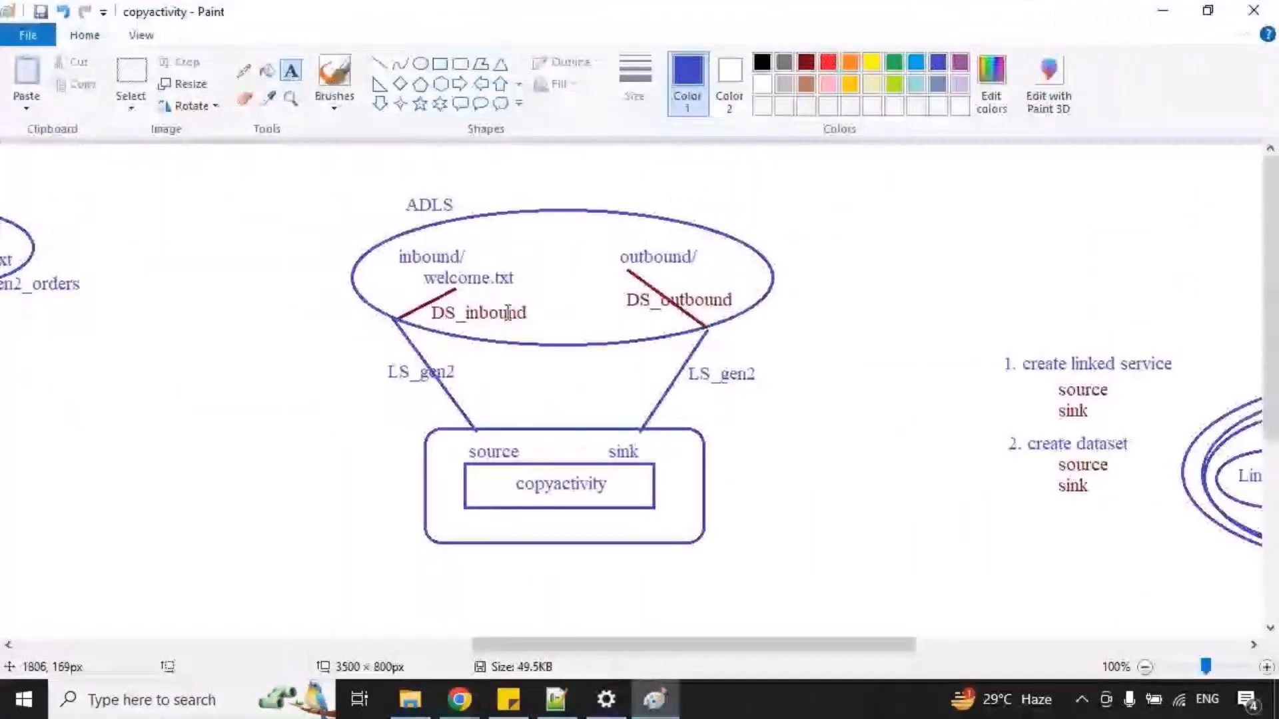
drag(412, 267, 507, 296)
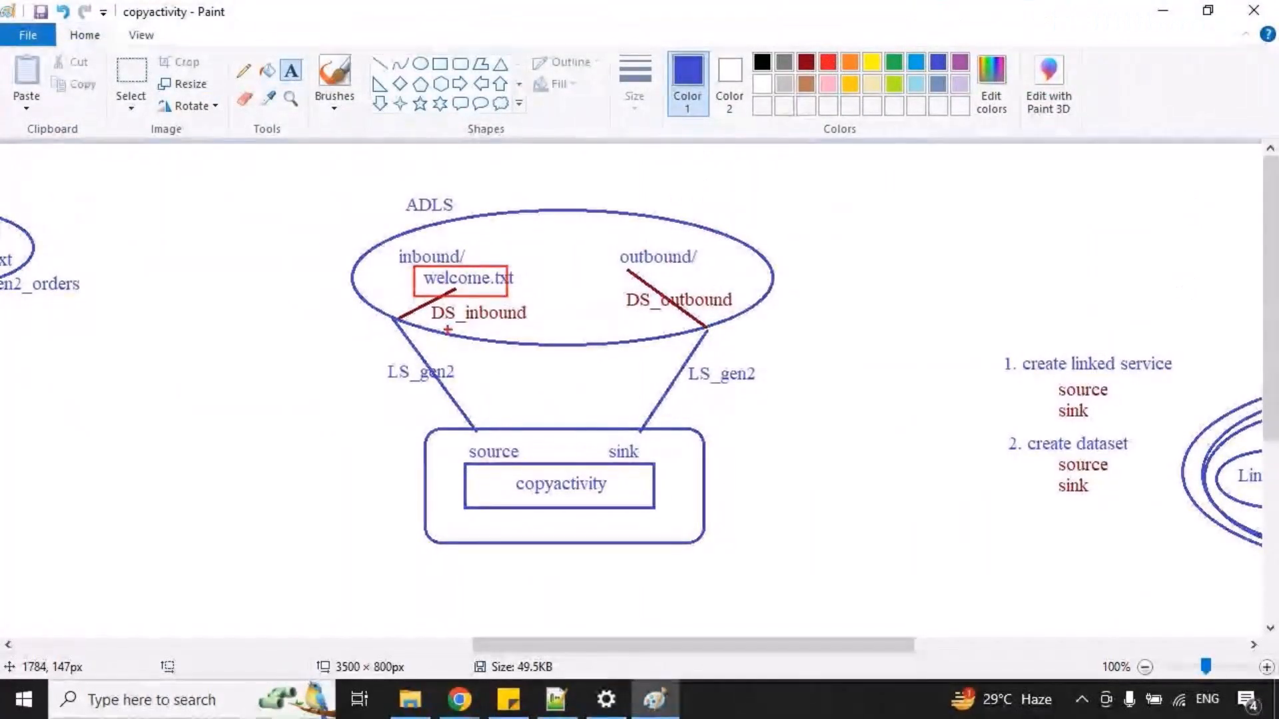
drag(435, 329, 531, 328)
key(ctrl+z)
key(ctrl+z)
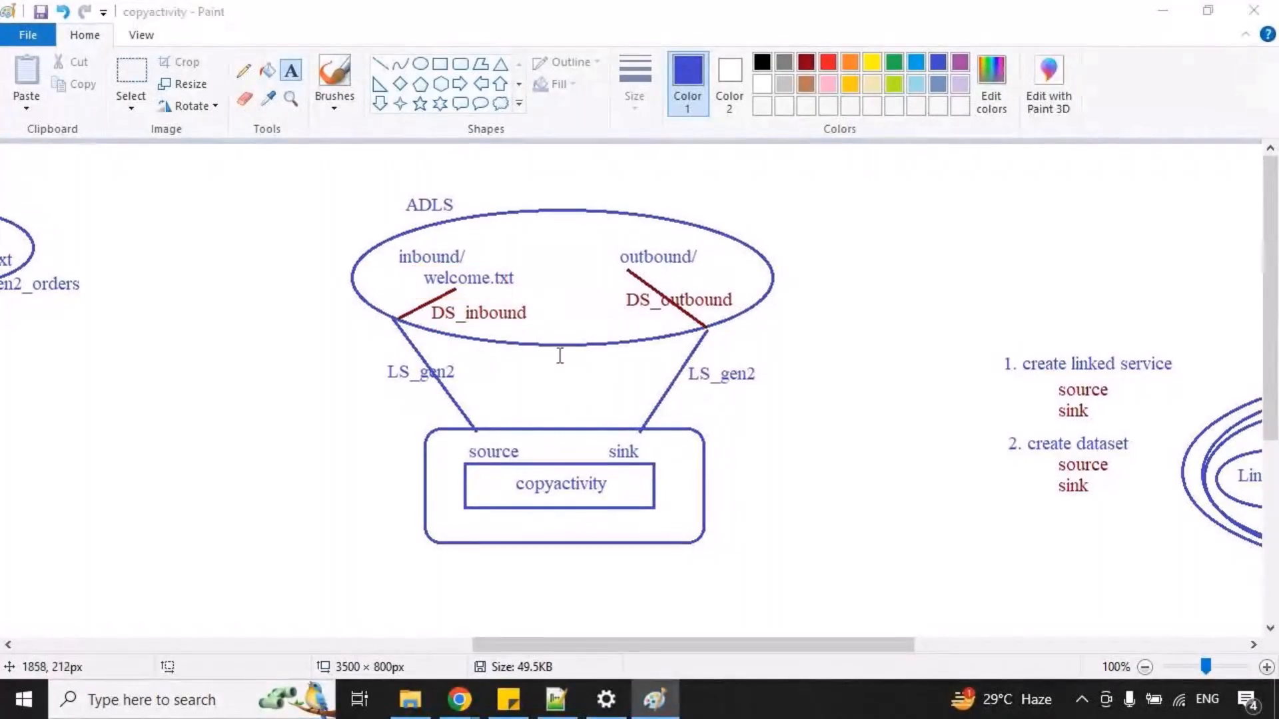
Return to Data Factory in the browser and name the new dataset DS_inbound.
key(alt+Tab)
text(DS)
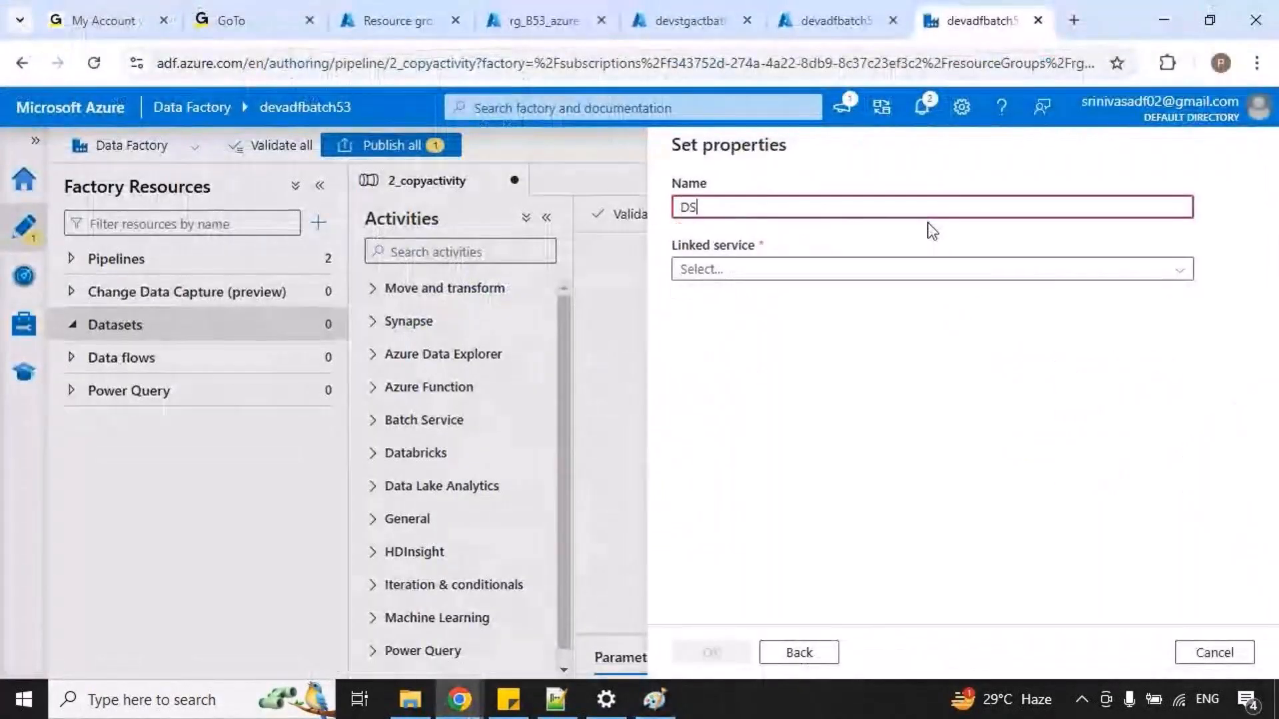
text(_inbound)
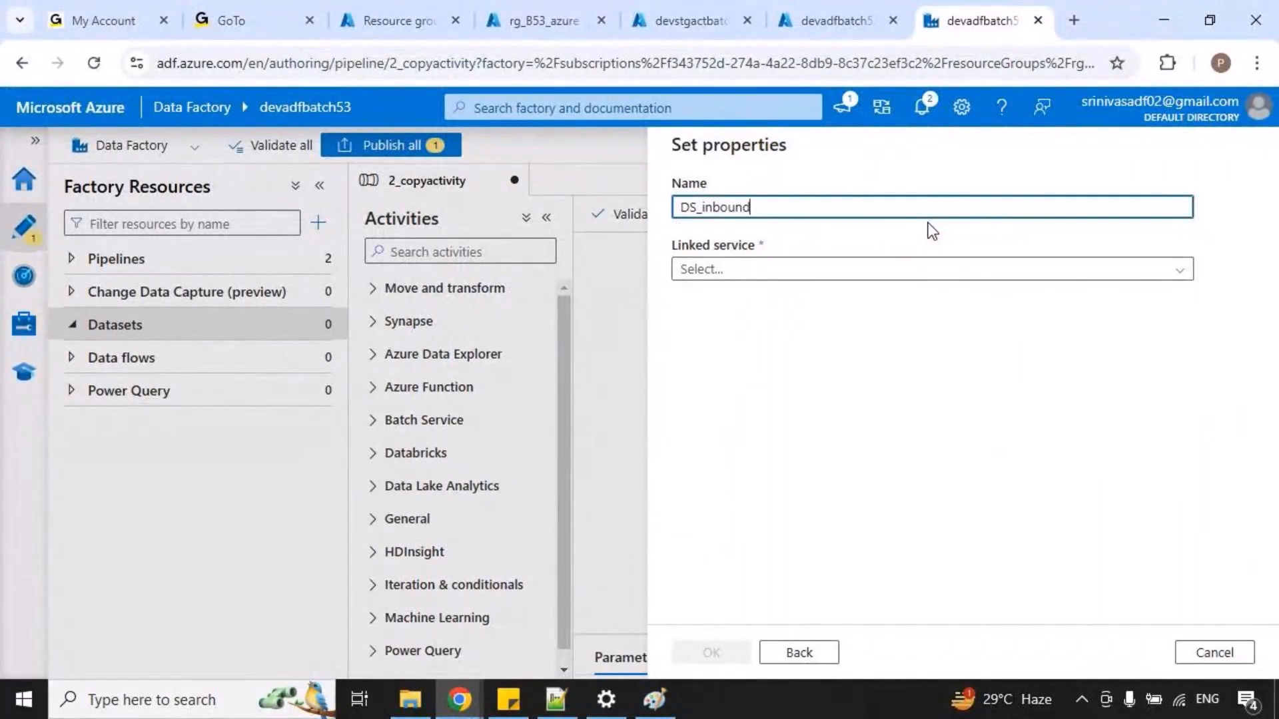
Temporarily mark the dataset's Name and Linked service fields, and select LS_gen2 as its linked service.
key(ctrl+2)
mouse_move(750, 233)
mouse_down()
mouse_move(773, 256)
mouse_move(823, 227)
mouse_move(807, 187)
mouse_up()
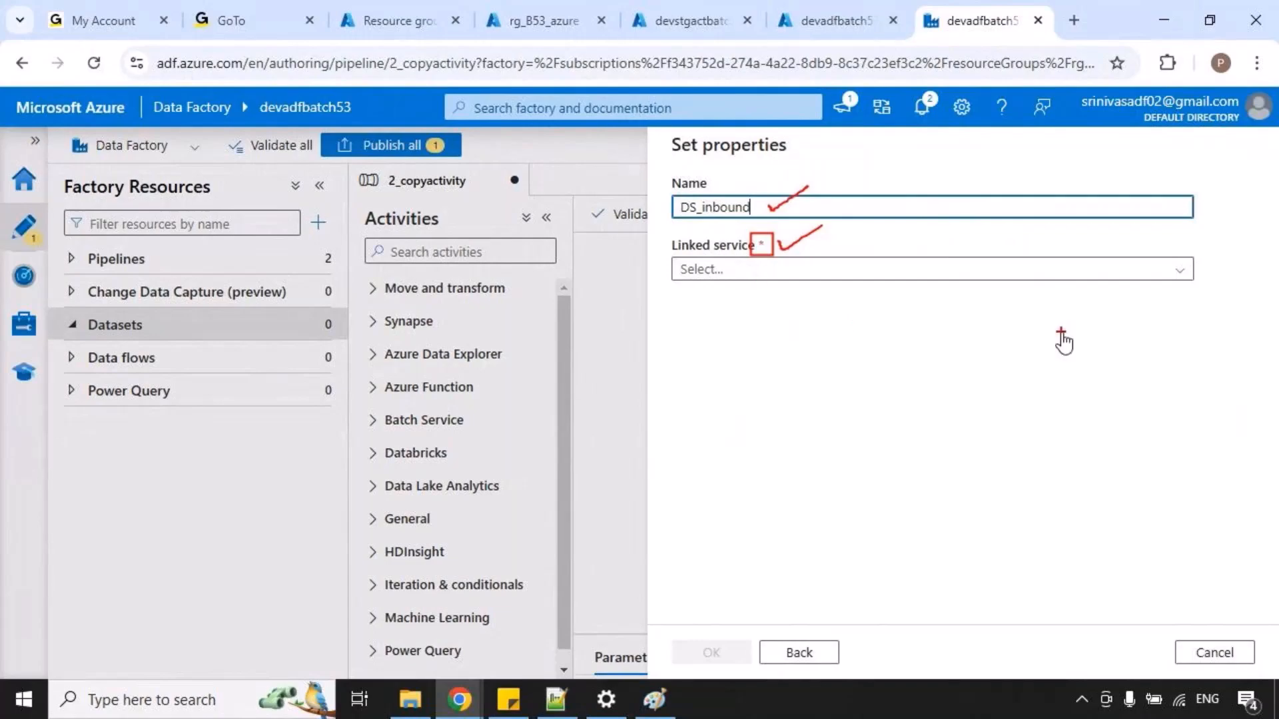
key(Escape)
click(654, 443)
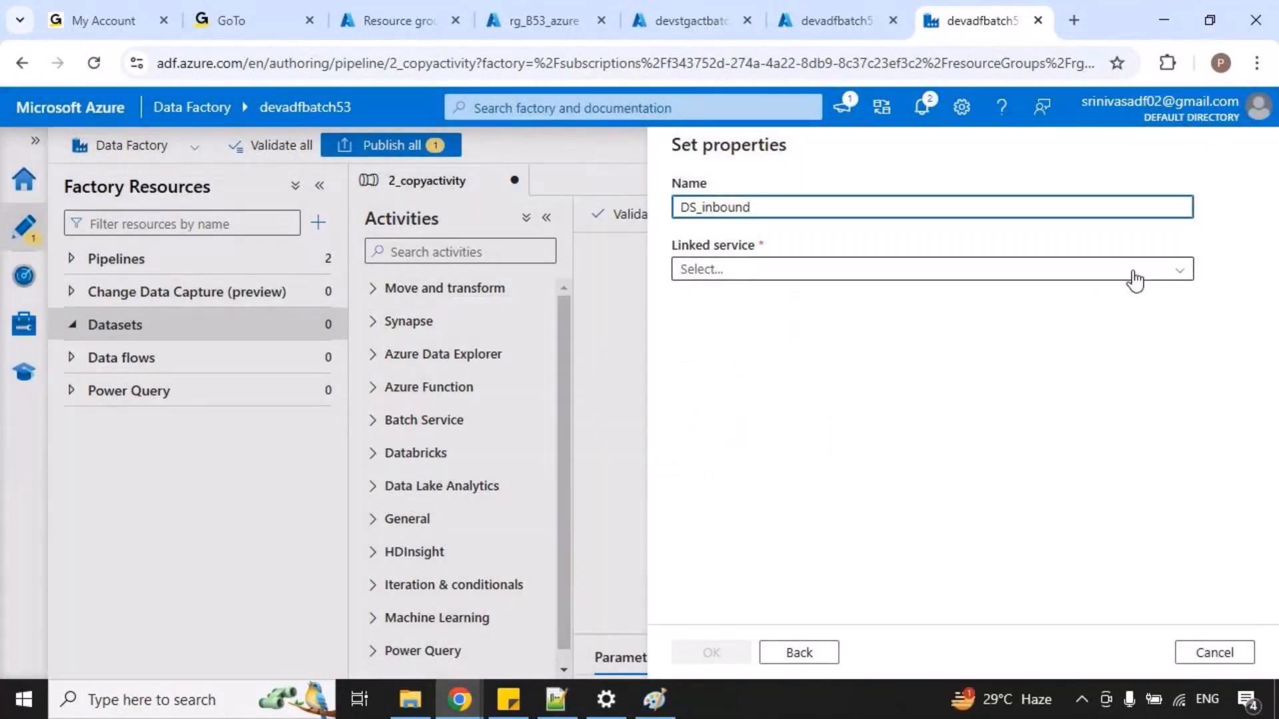
click(1133, 277)
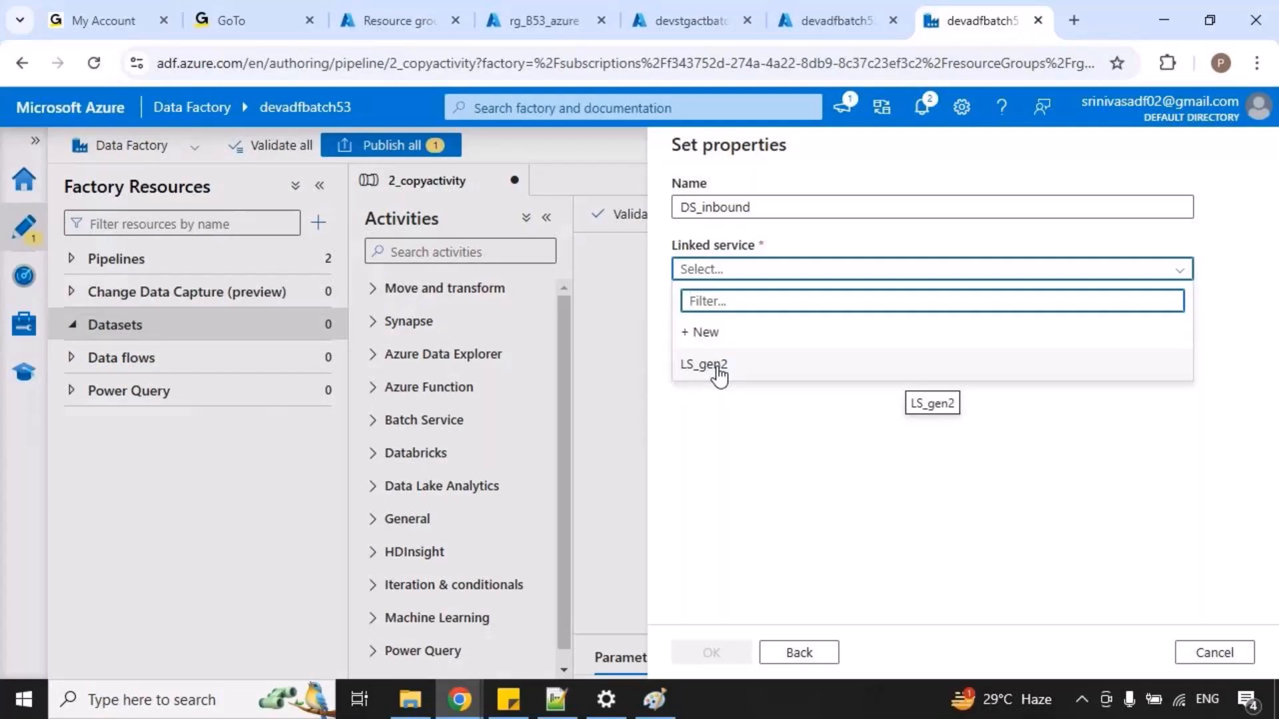
click(716, 370)
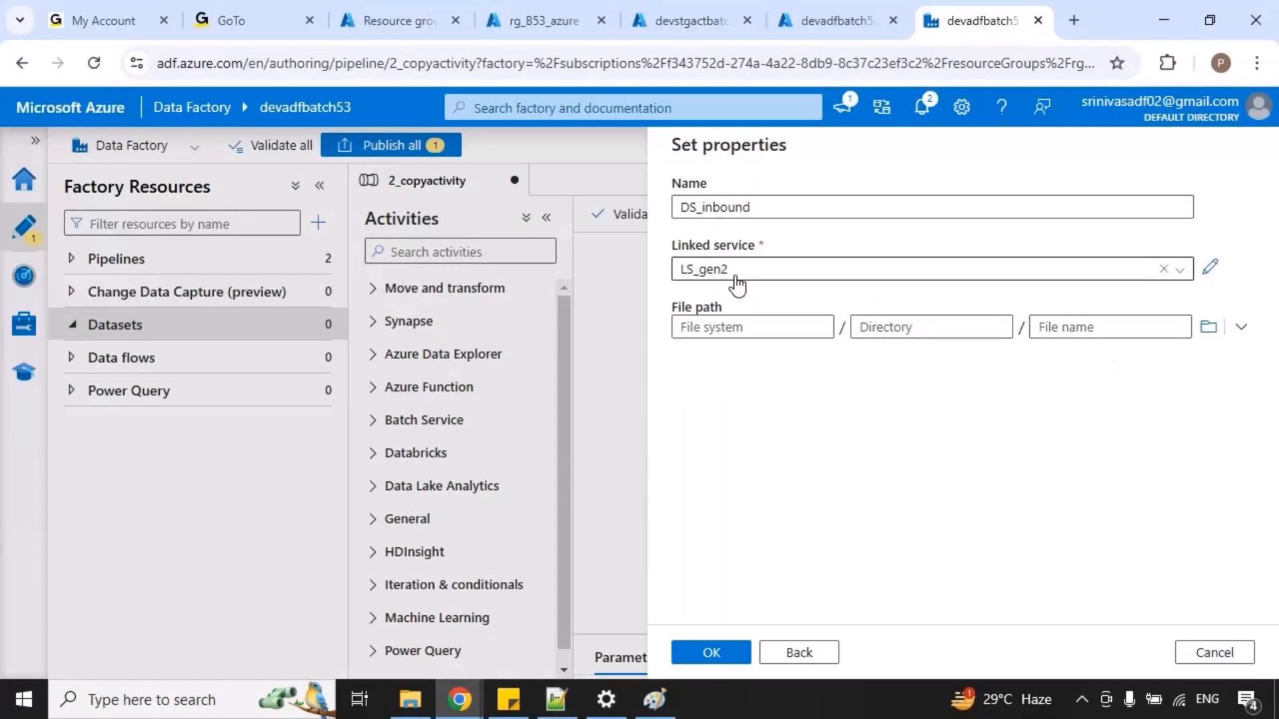
Browse the dataset's file path to the inbound folder inside devcontainer.
click(1209, 328)
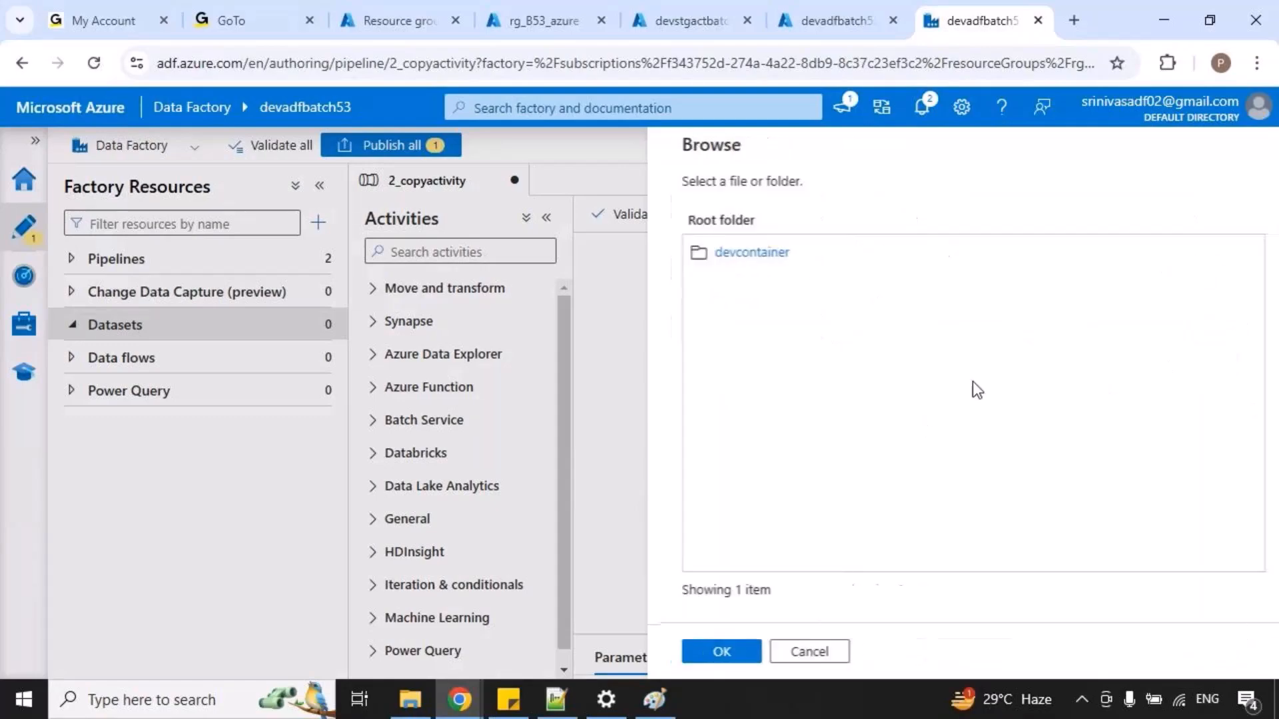
click(741, 253)
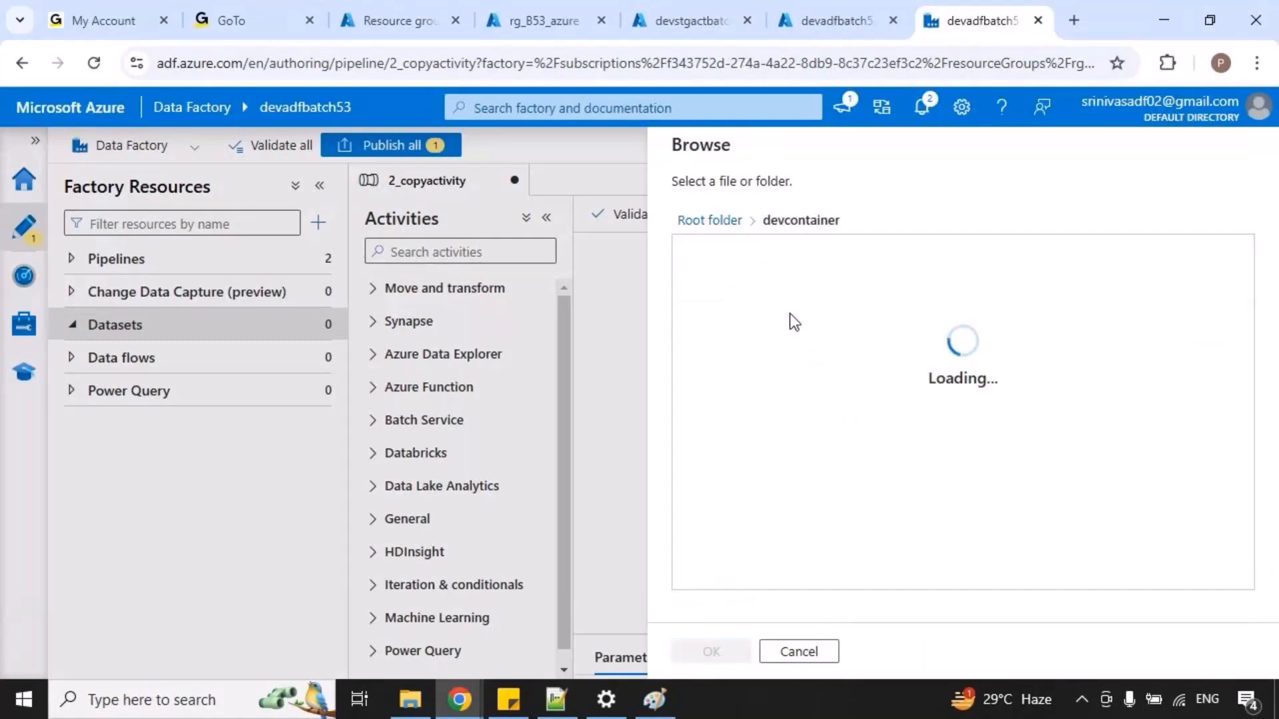
click(731, 257)
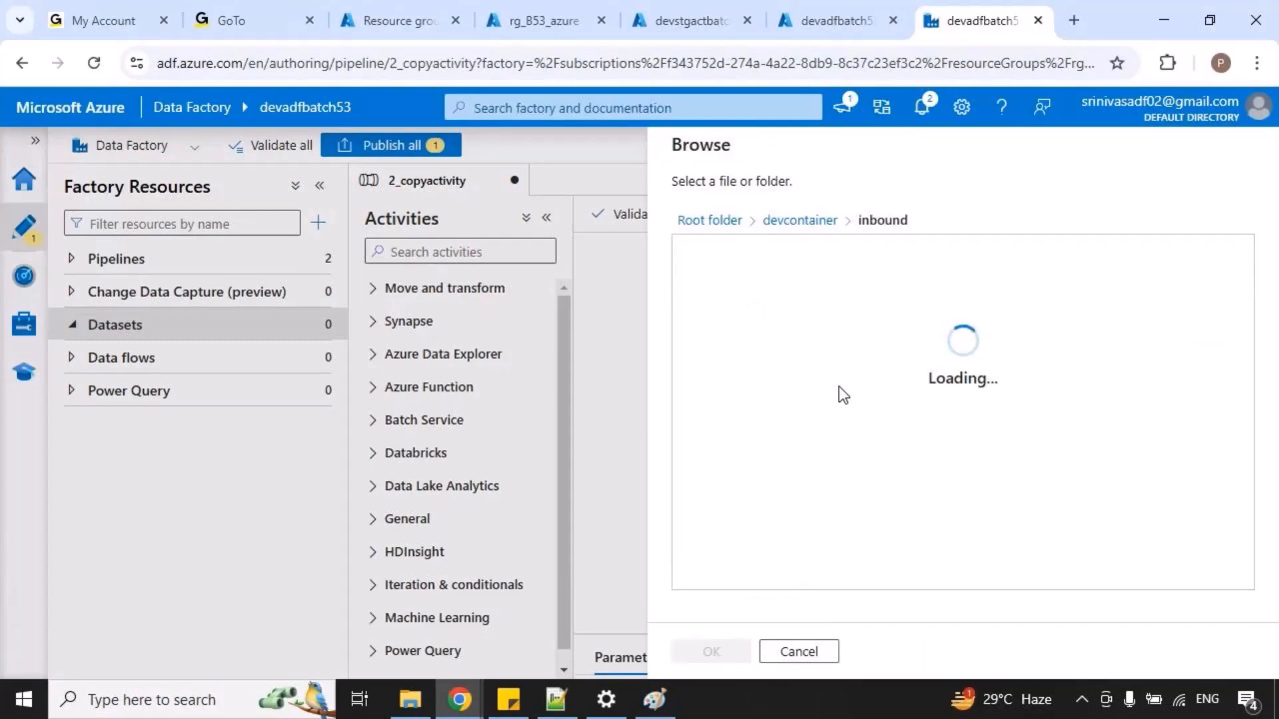
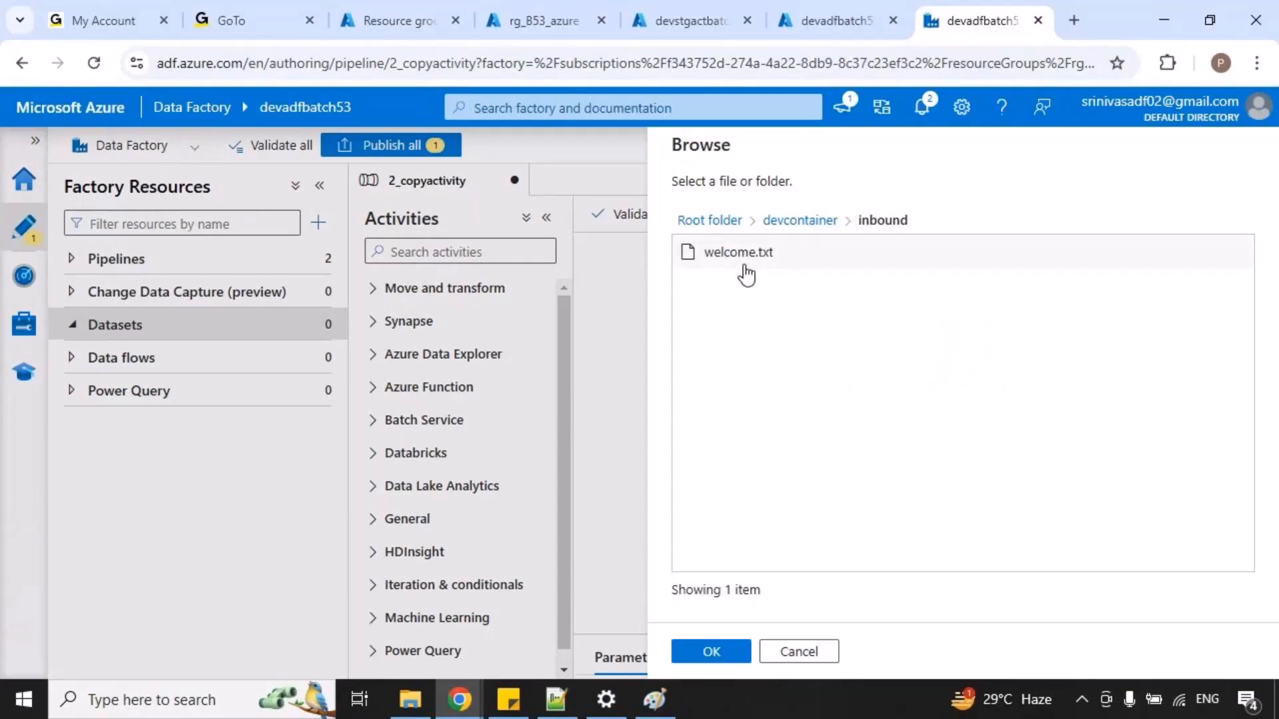
Select welcome.txt as the dataset's file, create the DS_inbound dataset and bring its connection settings into view.
click(741, 263)
click(712, 660)
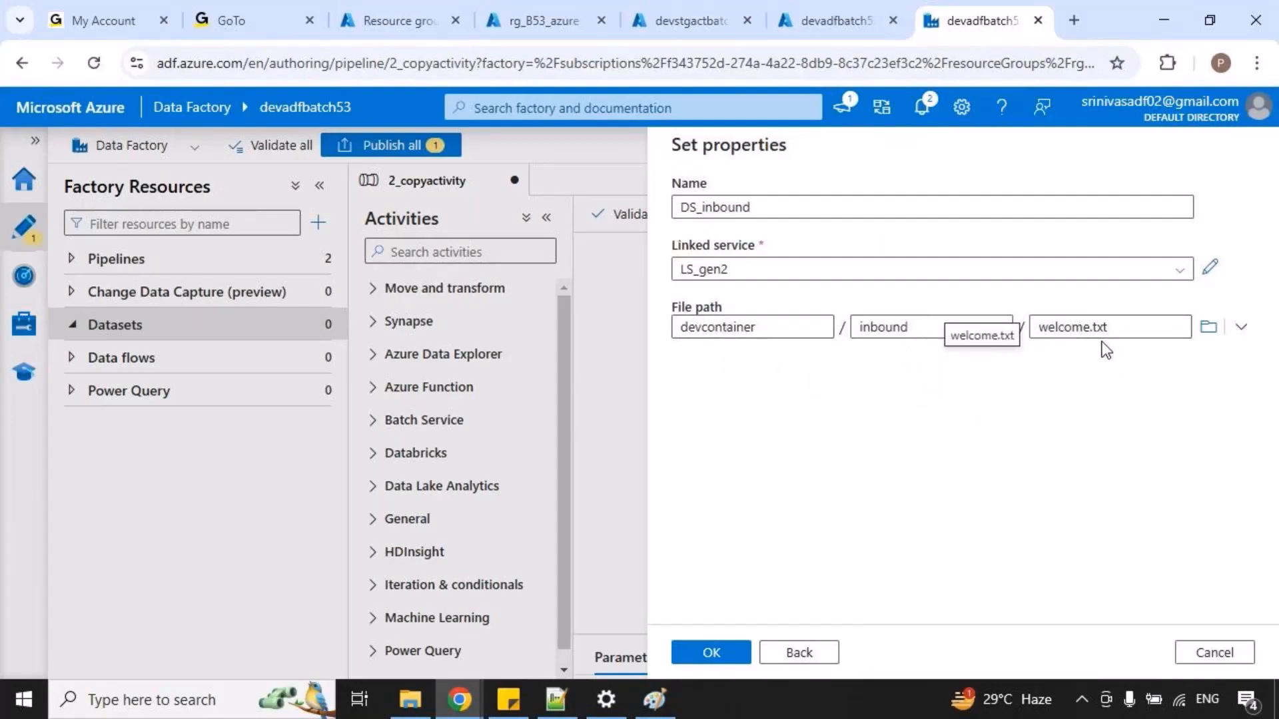
click(723, 656)
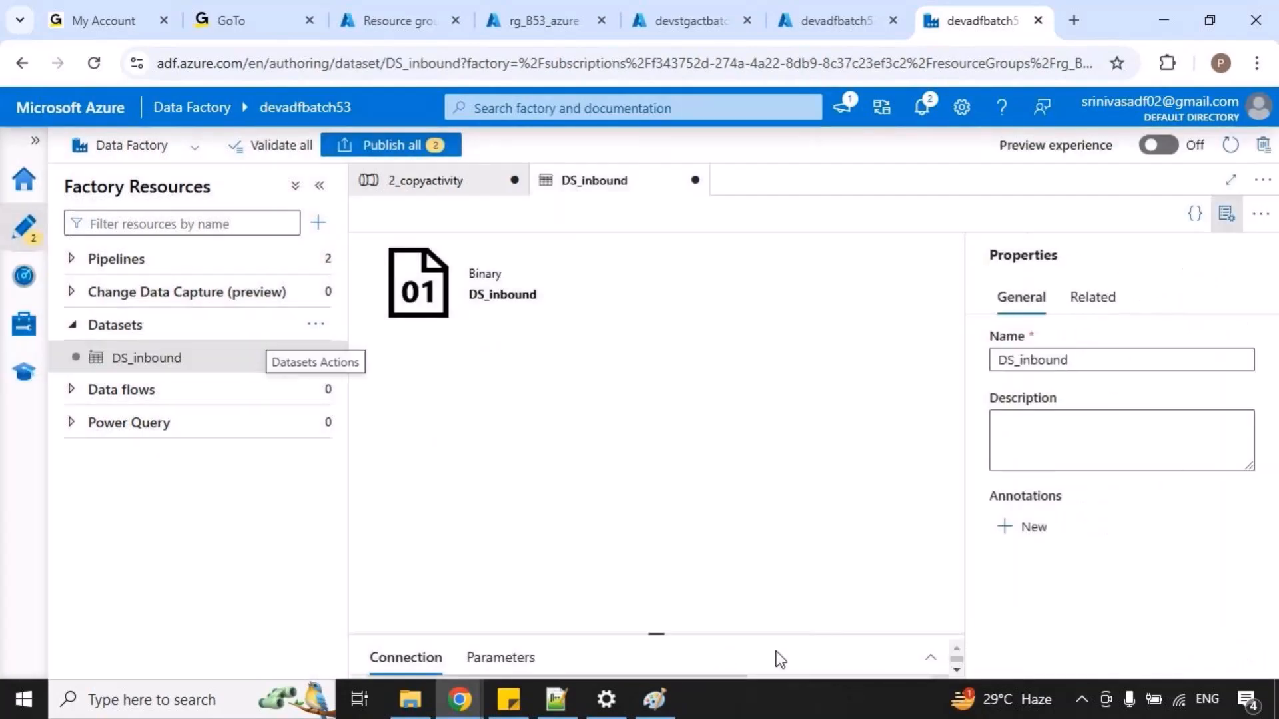
click(1225, 214)
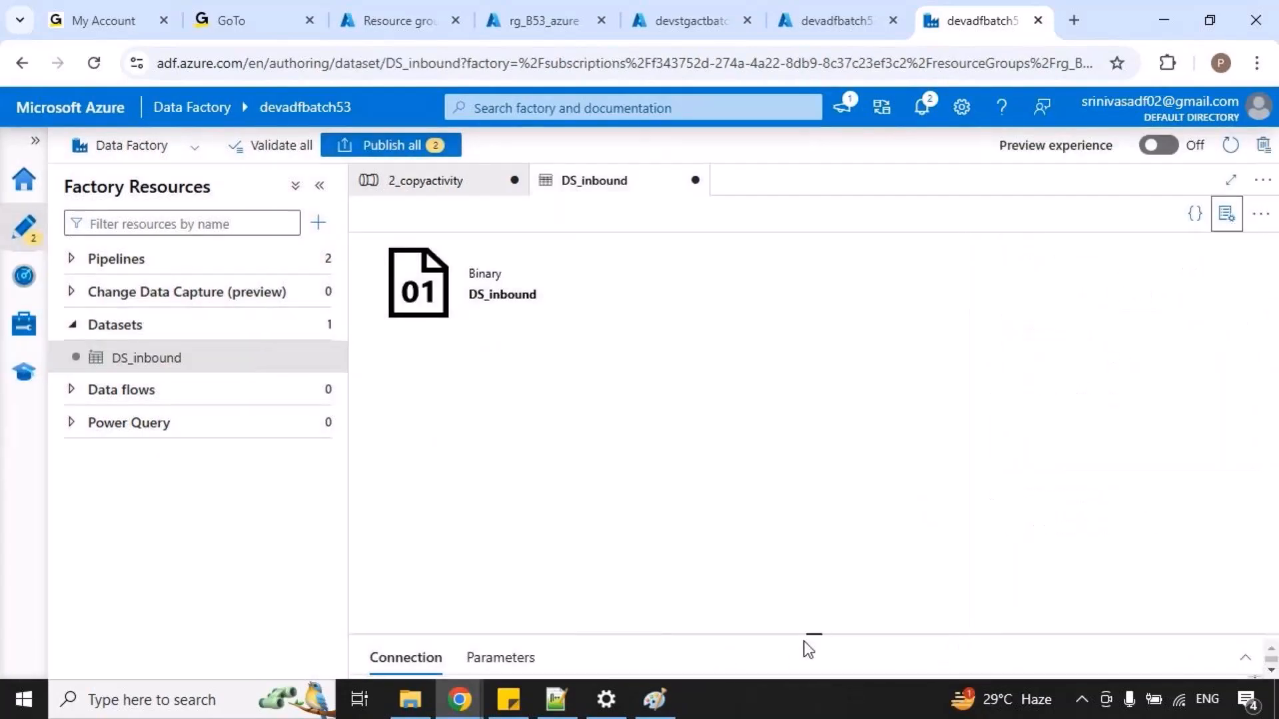
drag(813, 634, 831, 496)
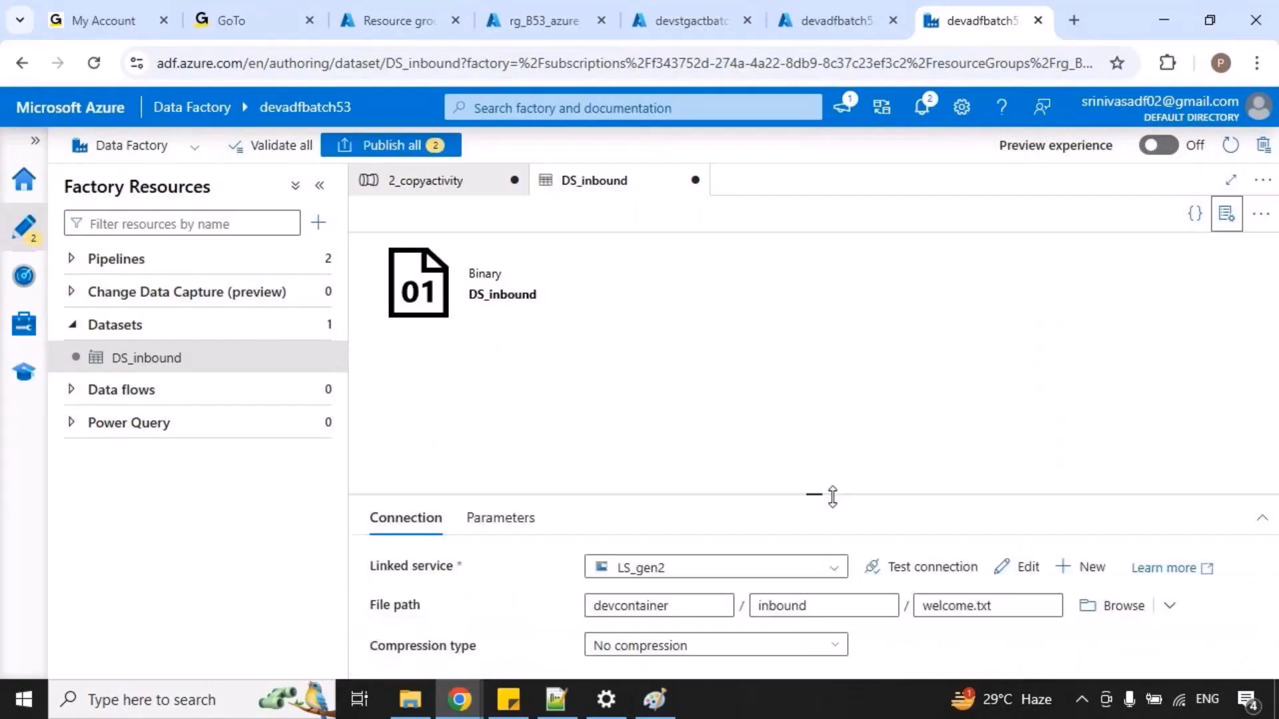
Temporarily mark the DS_inbound entry among the factory's datasets and check it.
drag(59, 342, 249, 384)
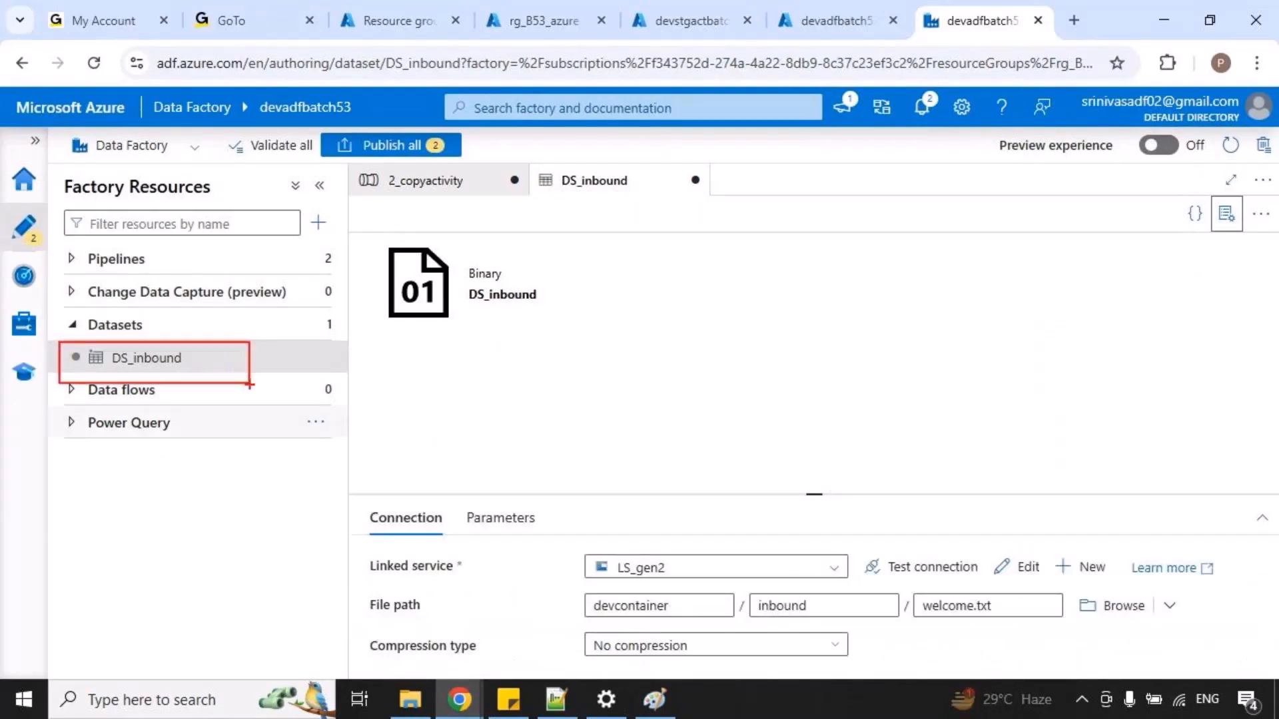
mouse_move(716, 171)
mouse_down()
mouse_move(689, 167)
mouse_move(708, 178)
mouse_up()
key(Escape)
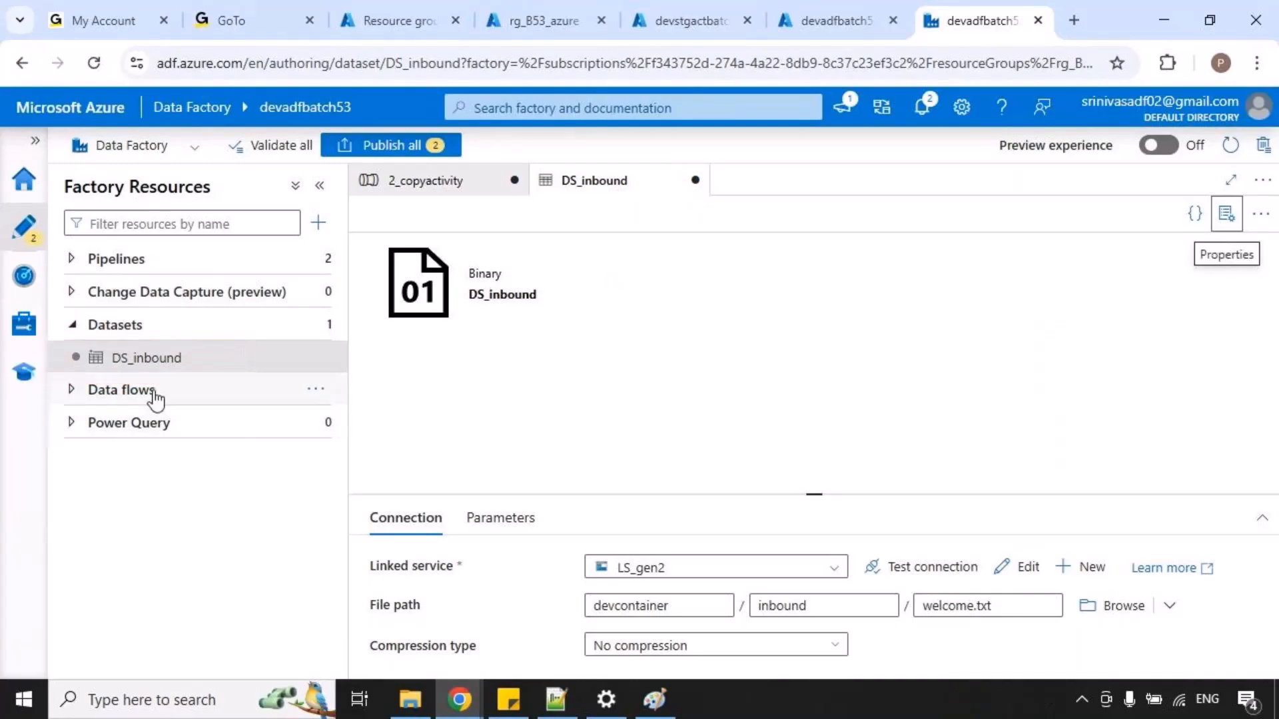
click(140, 362)
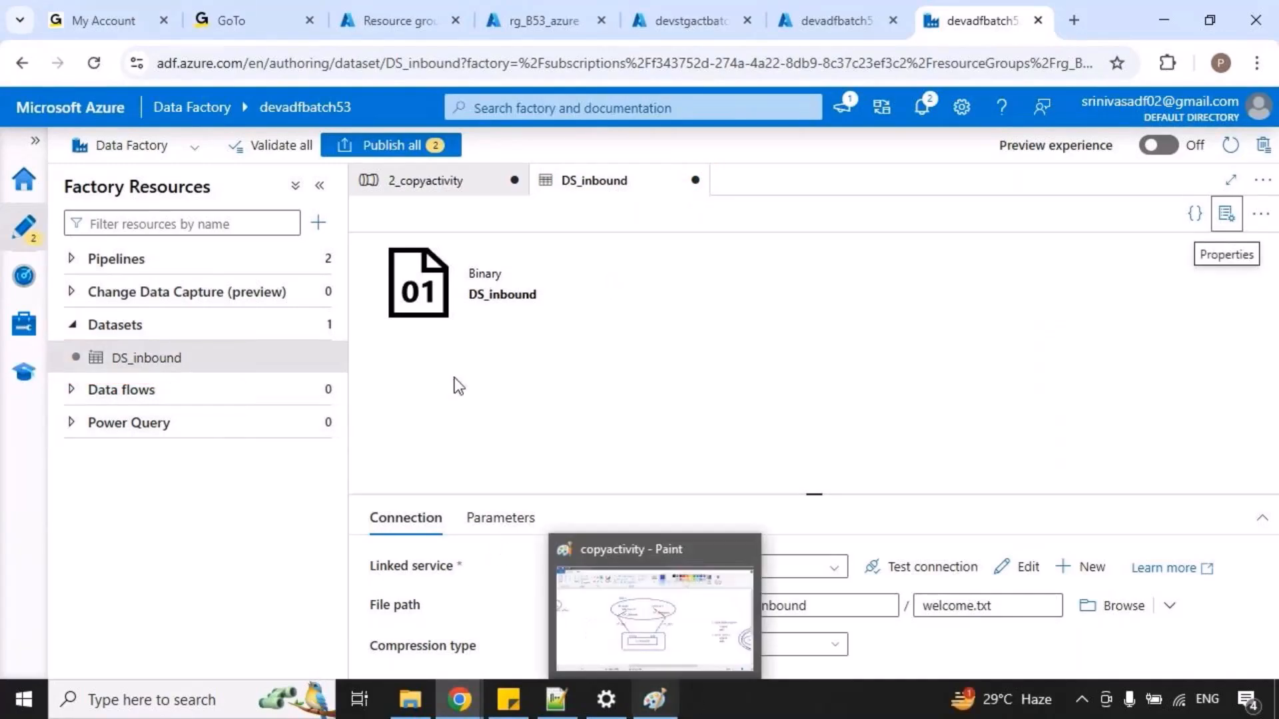
Check the source and sink dataset settings of Copy data1 in the 2_copyactivity pipeline, temporarily marking both dataset labels.
click(456, 186)
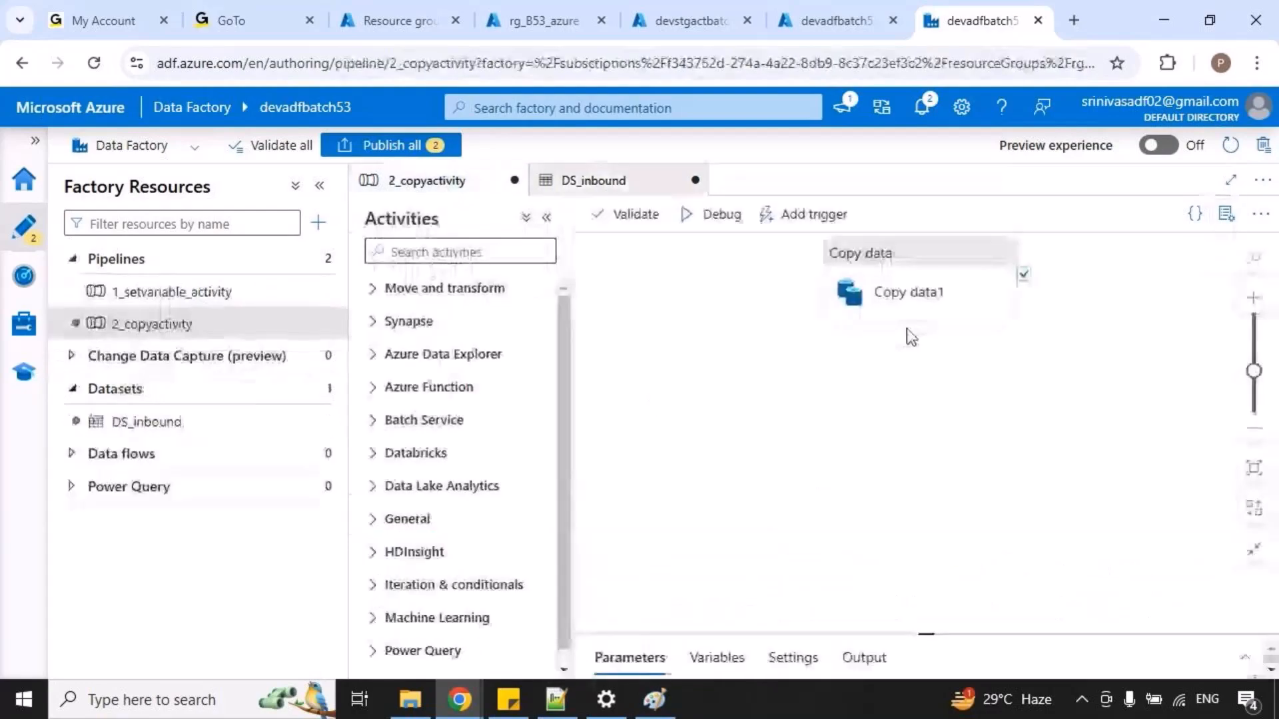
click(930, 297)
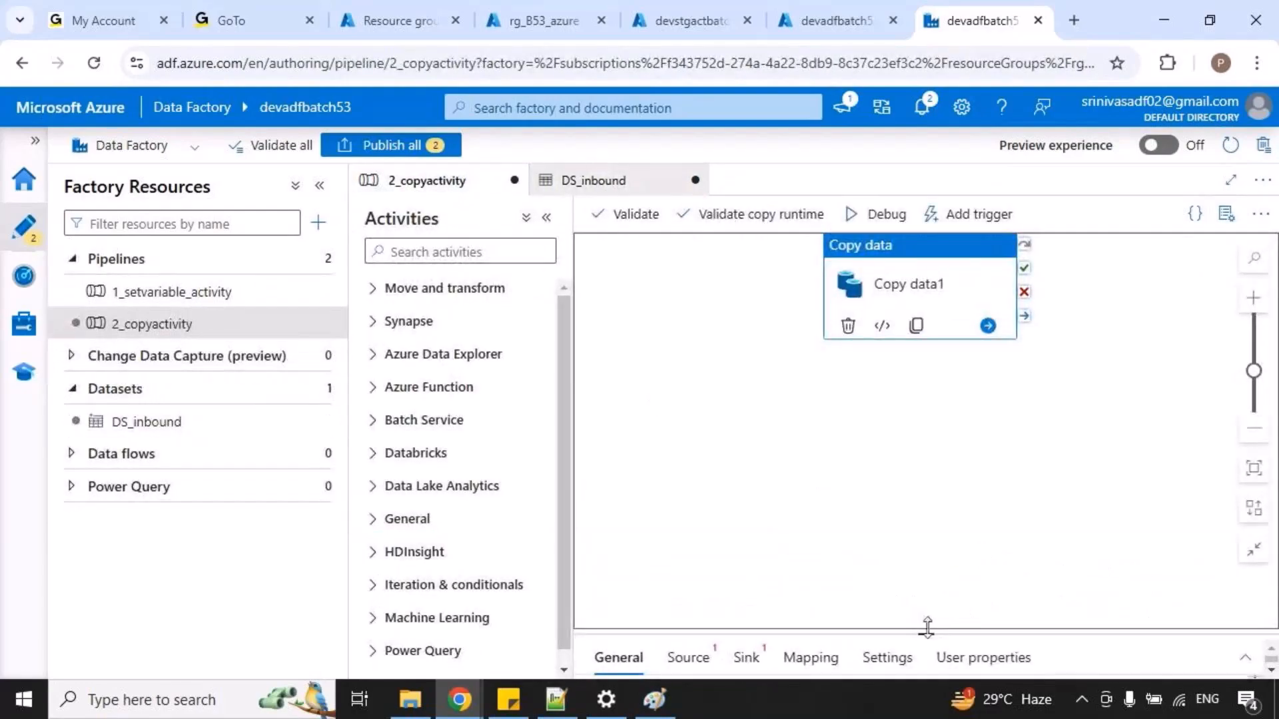
click(688, 657)
drag(626, 475, 685, 514)
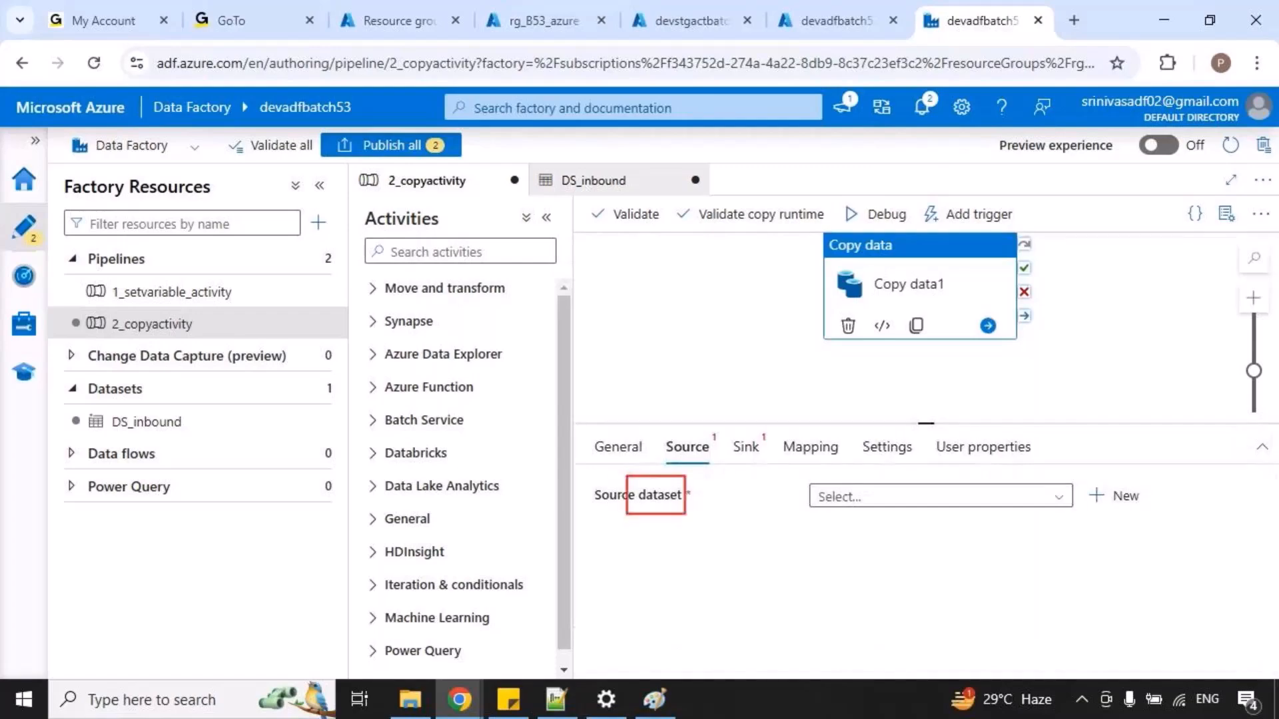
mouse_move(741, 483)
mouse_down()
mouse_move(749, 493)
mouse_move(772, 475)
mouse_up()
click(745, 447)
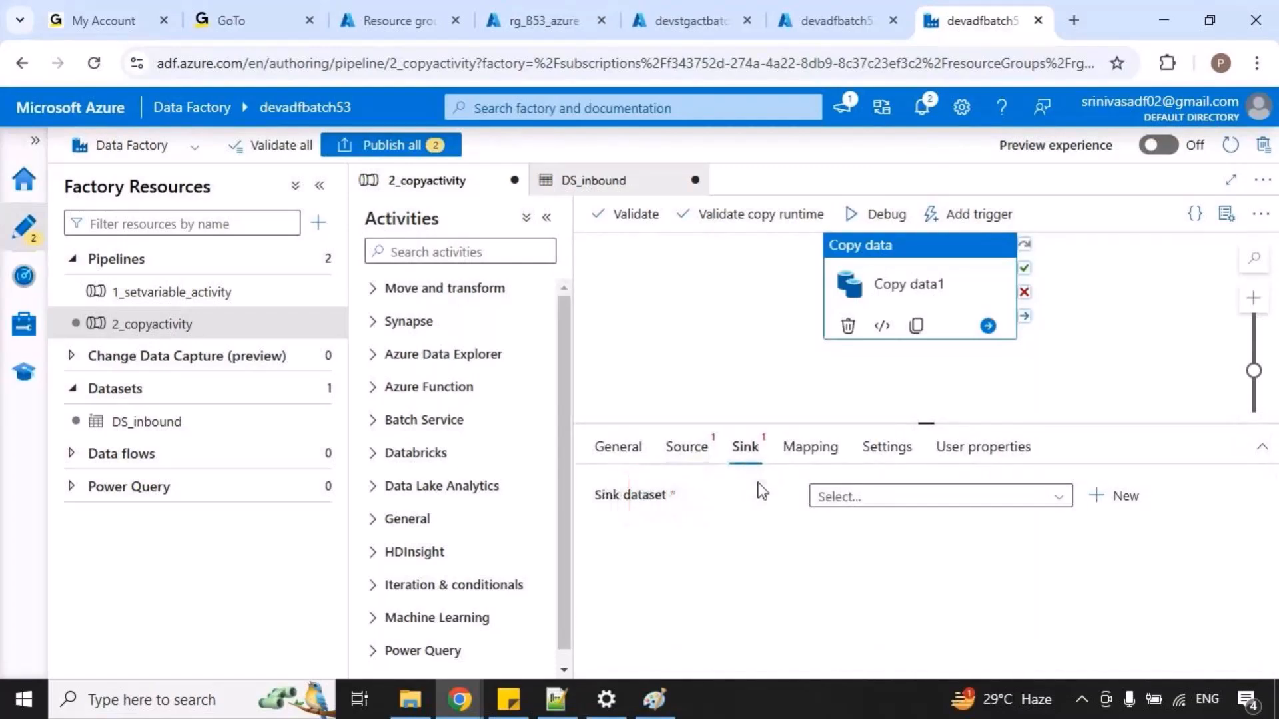
drag(612, 474, 691, 514)
key(Escape)
Switch to the copyactivity diagram in Paint and check the outbound folder and its DS_outbound label, temporarily marking them.
click(655, 699)
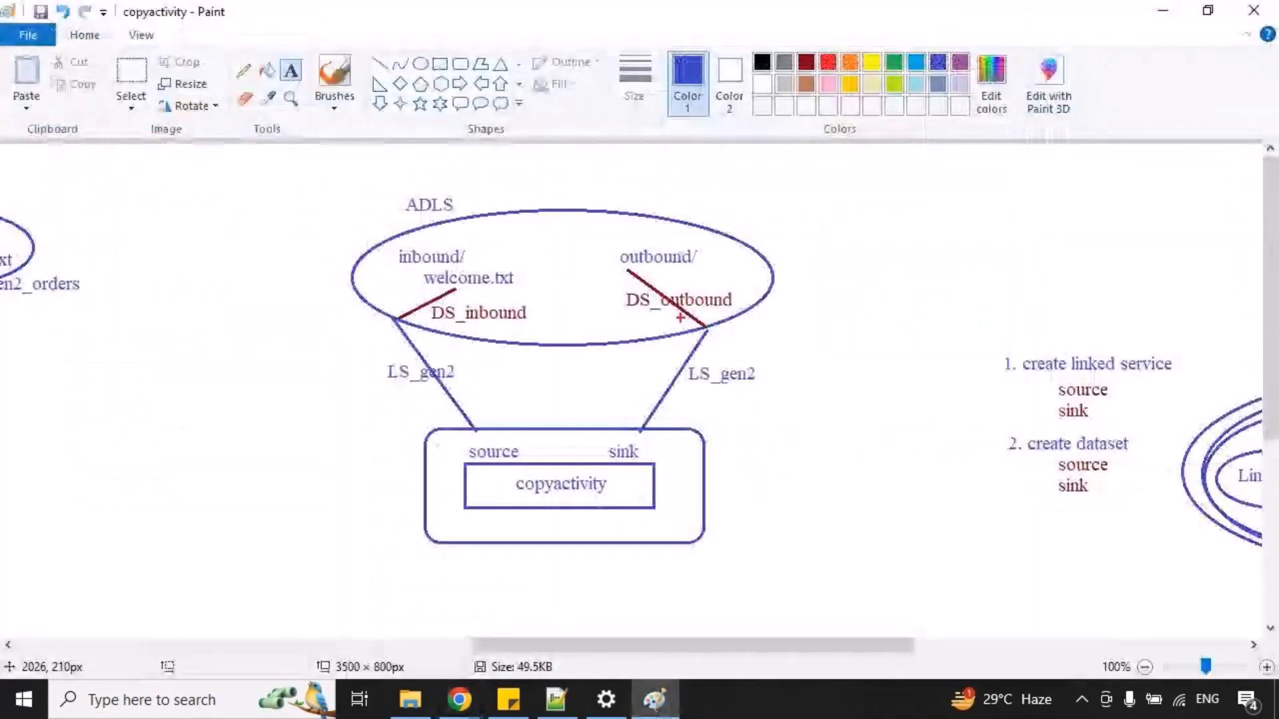
drag(650, 268, 718, 259)
drag(629, 311, 748, 315)
key(Escape)
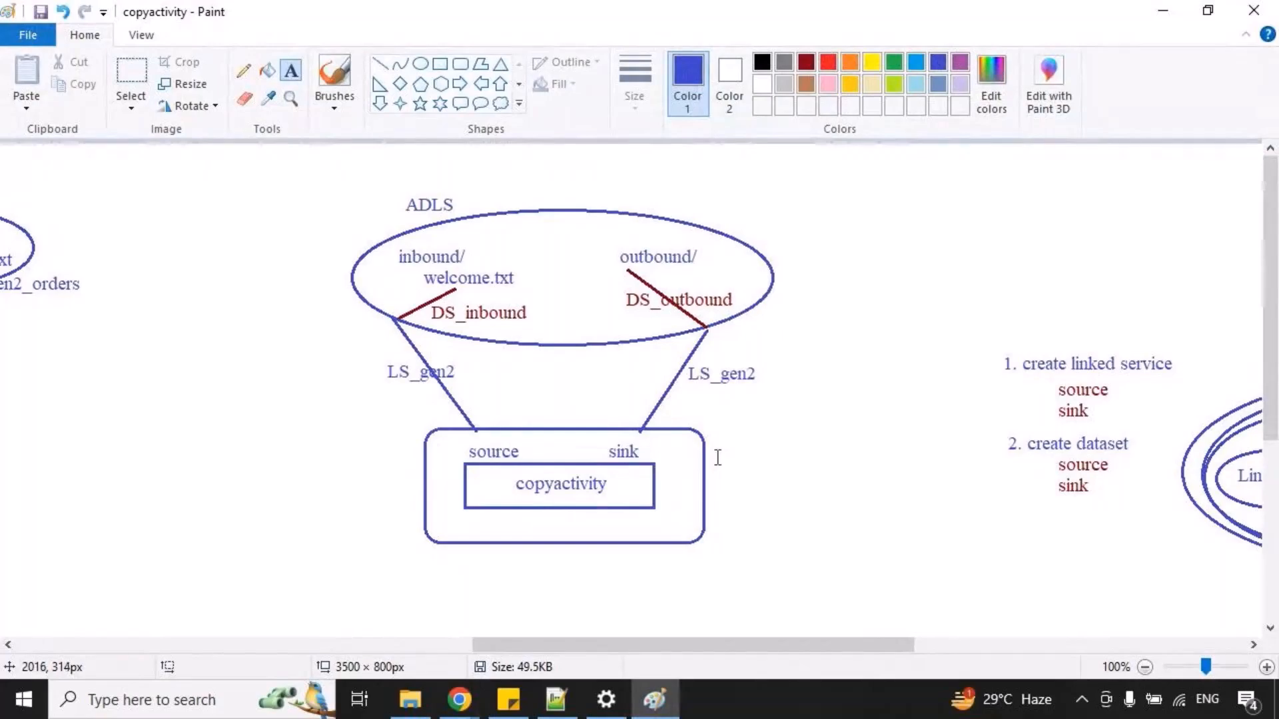
Return to Data Factory in the browser and start a new dataset on Azure Data Lake Storage Gen2 in Binary format.
key(alt+Tab)
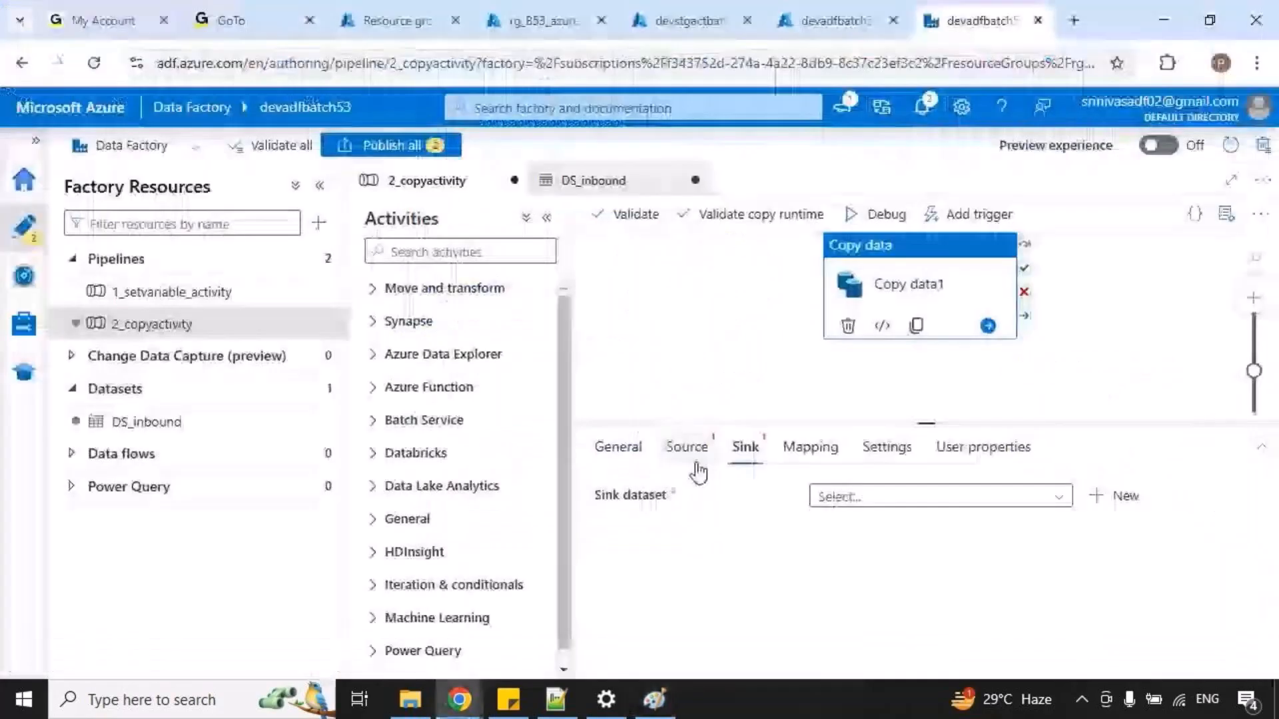
click(265, 398)
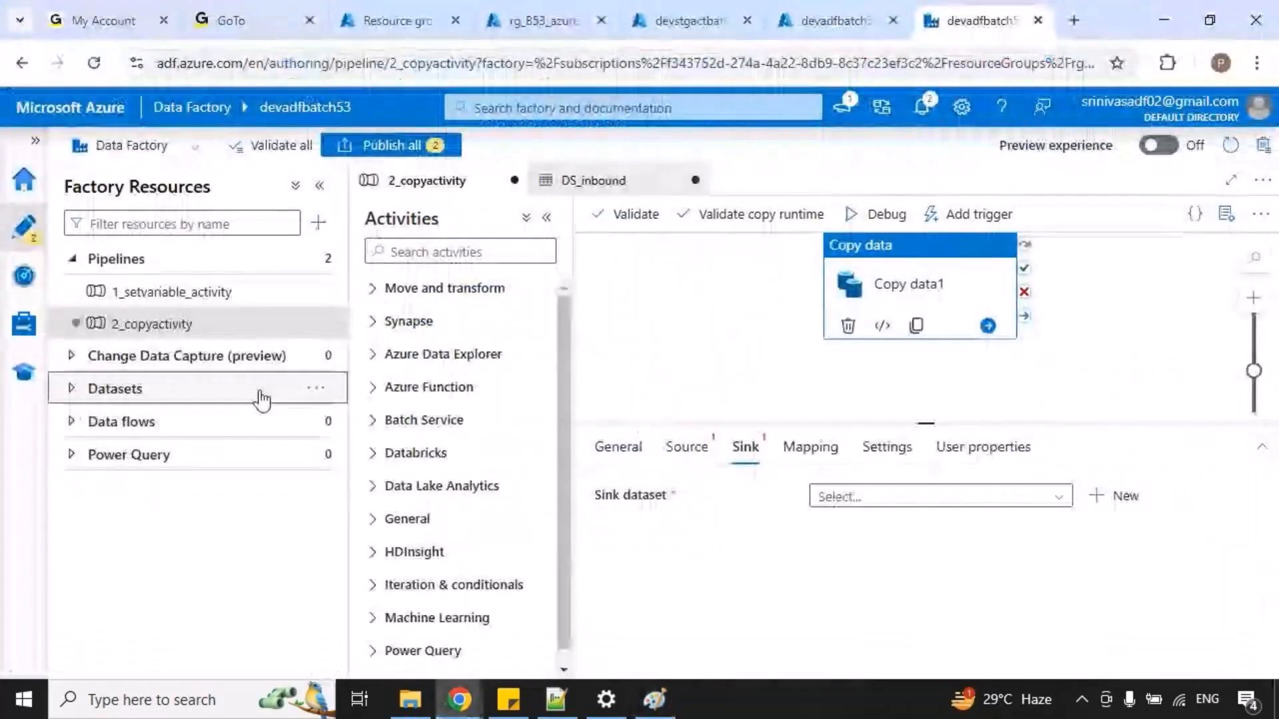
click(269, 398)
click(318, 389)
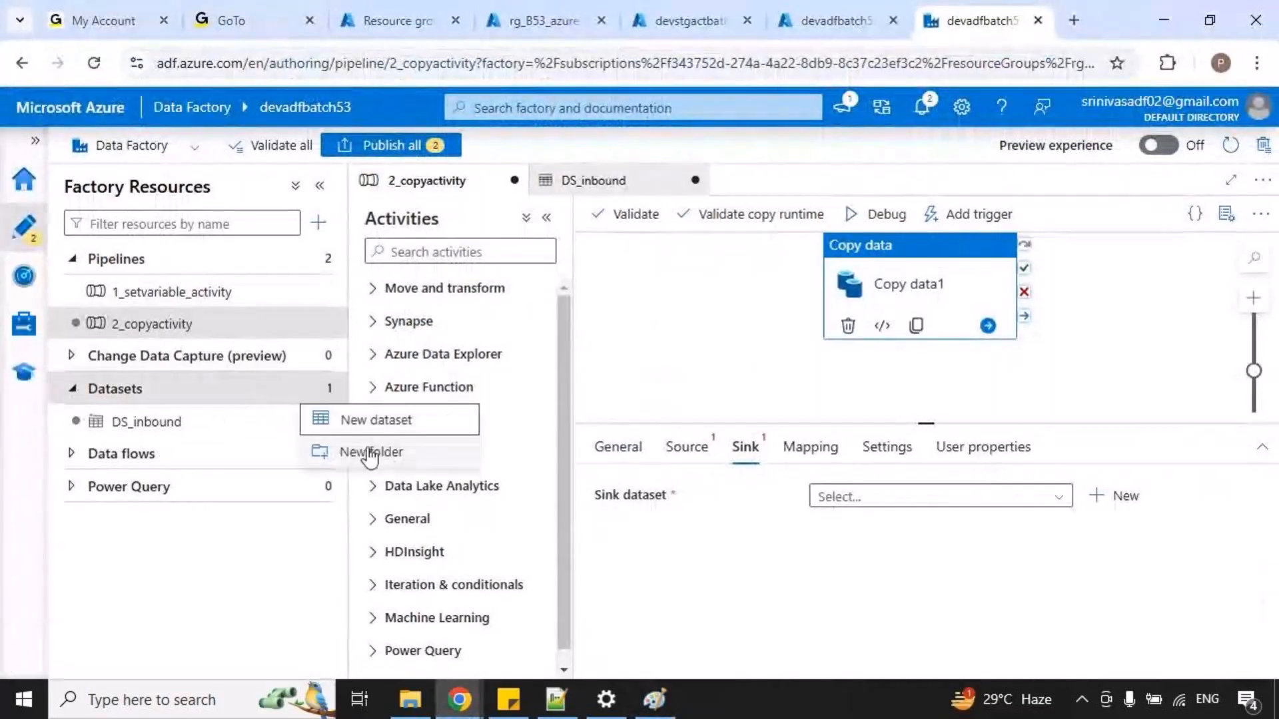
click(409, 421)
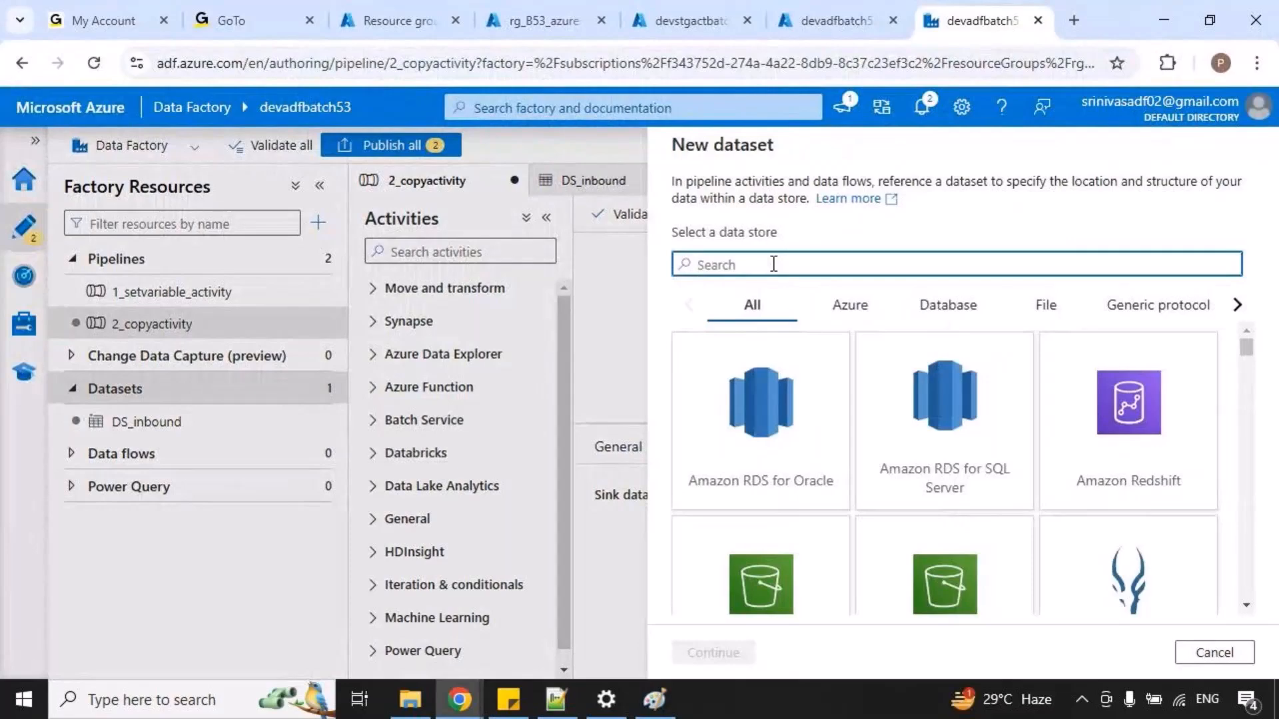
text(azure data)
click(957, 464)
click(712, 654)
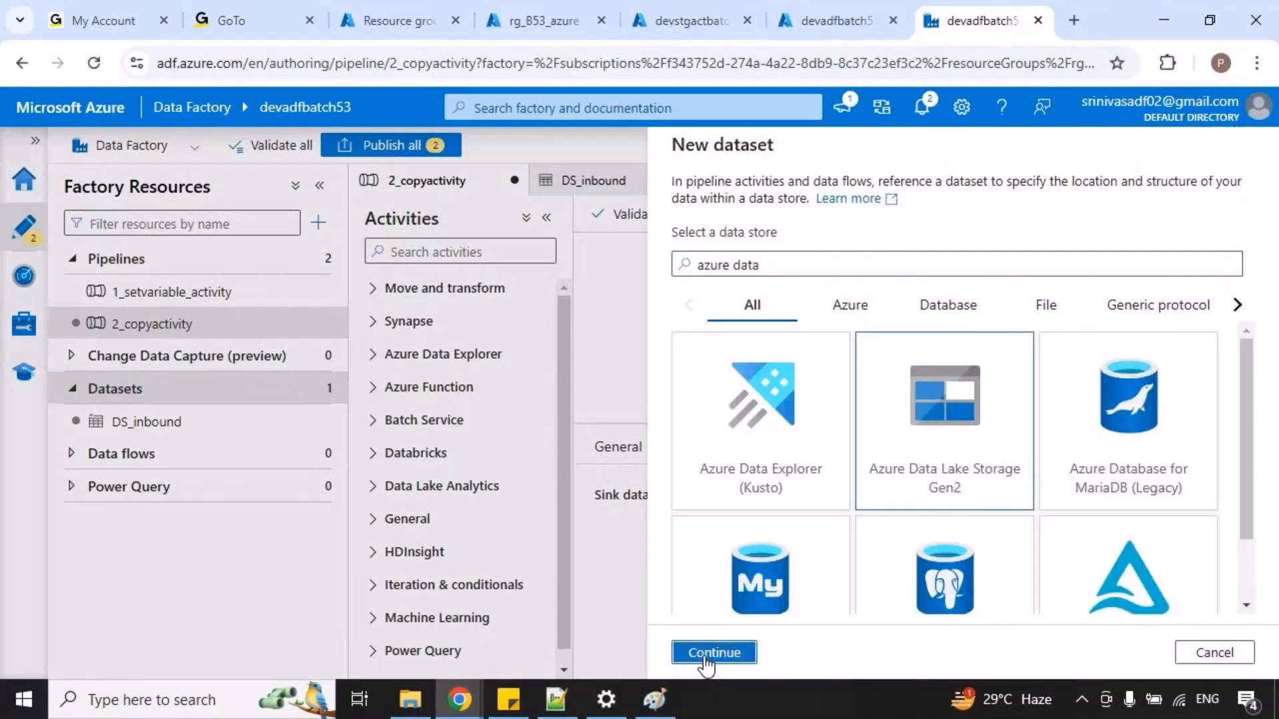
click(966, 320)
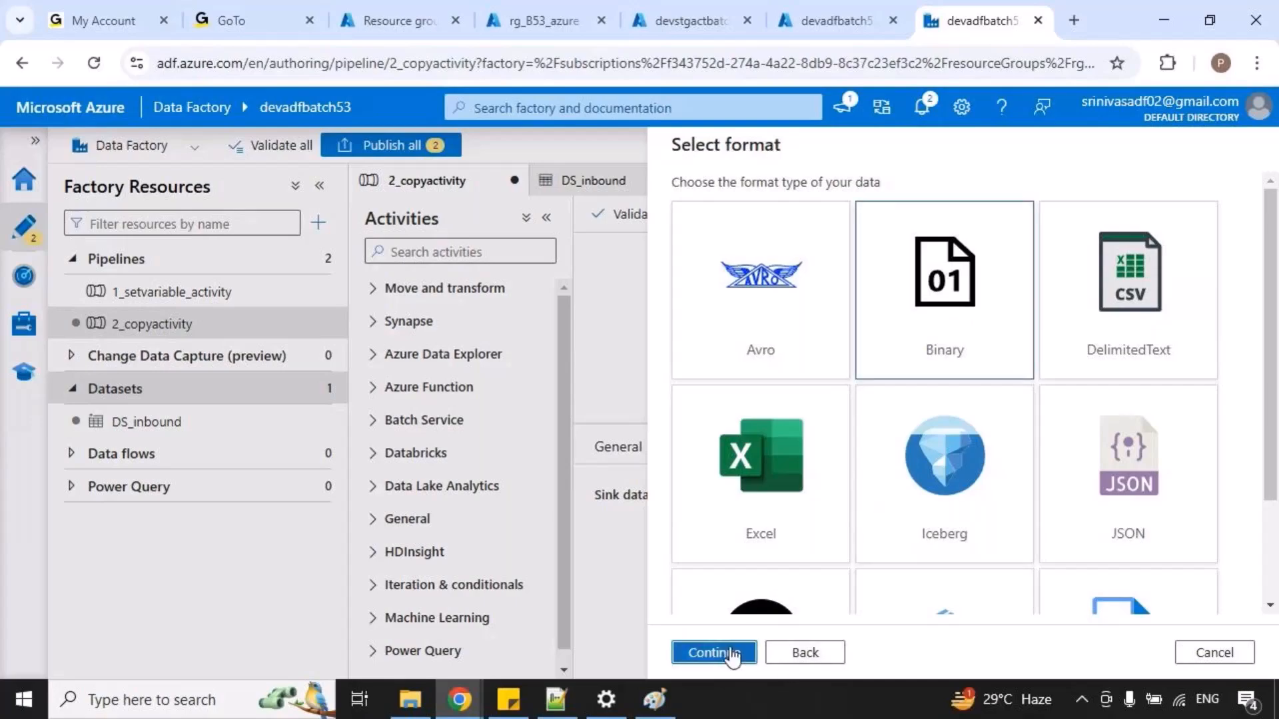
click(716, 652)
Name the new dataset DS_outbound and select LS_gen2 as its linked service.
click(744, 205)
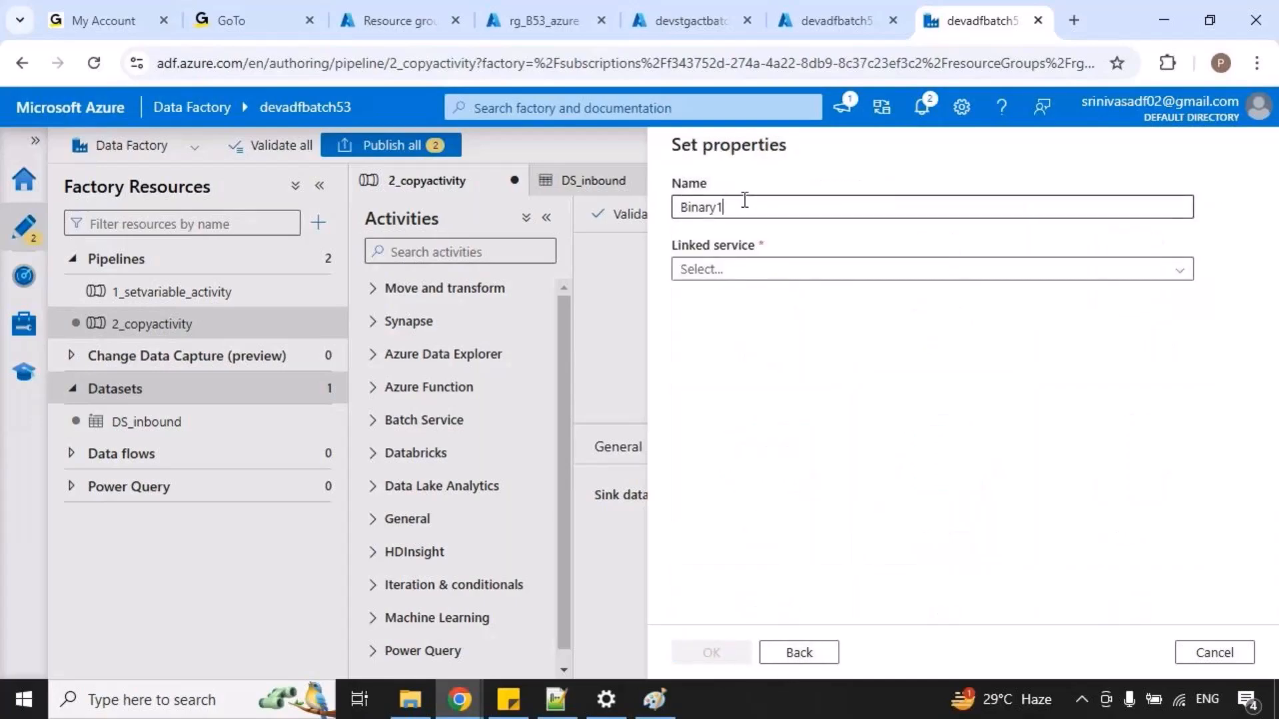
key(ctrl+a)
text(DS)
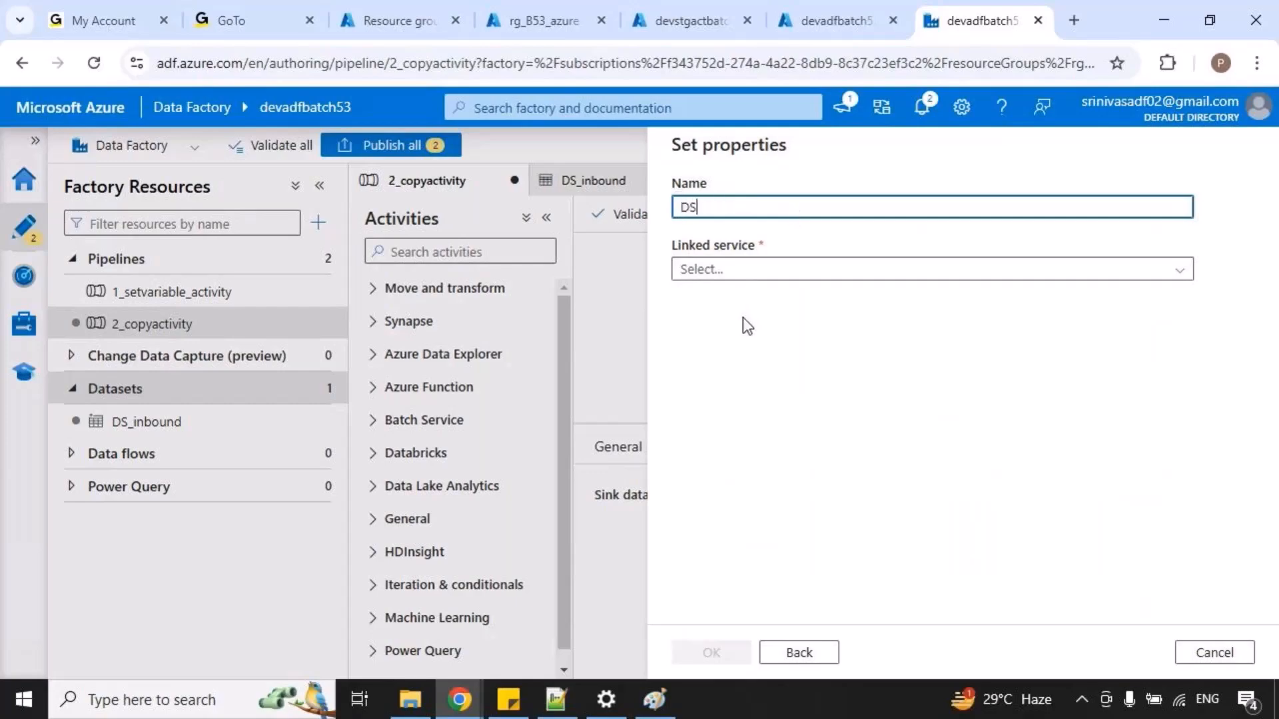
text(_outbound)
click(796, 279)
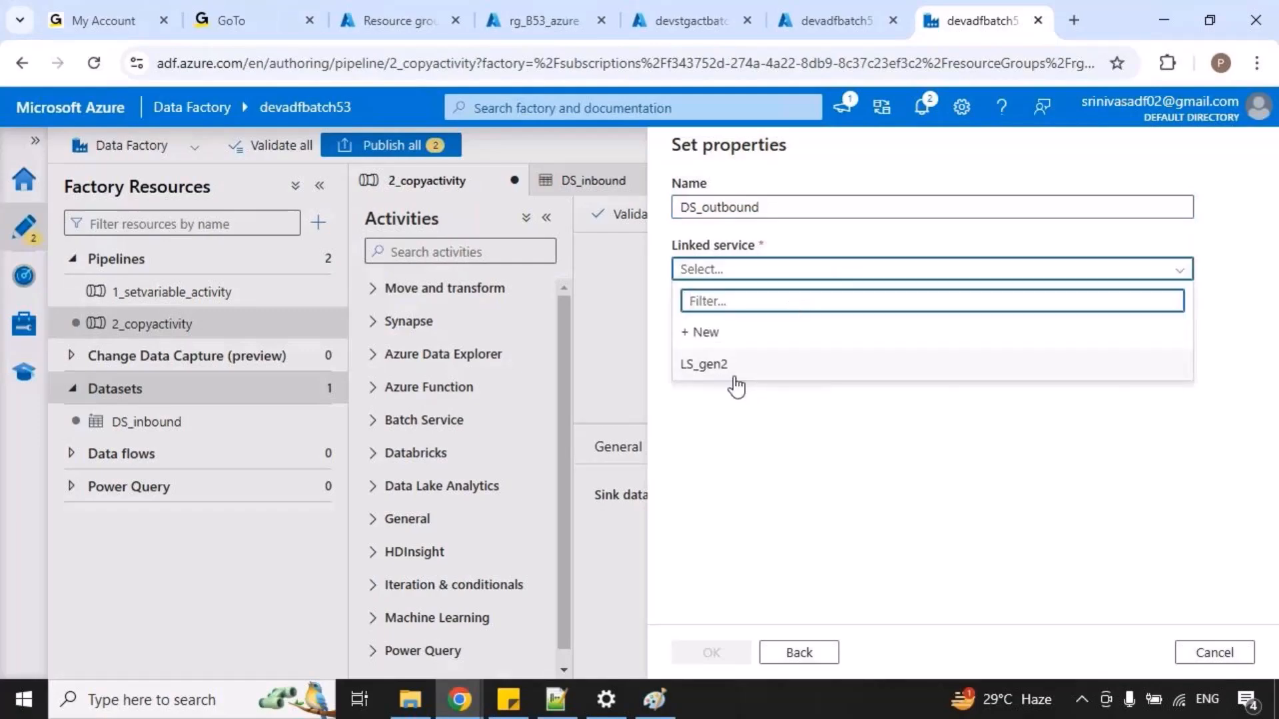
click(719, 363)
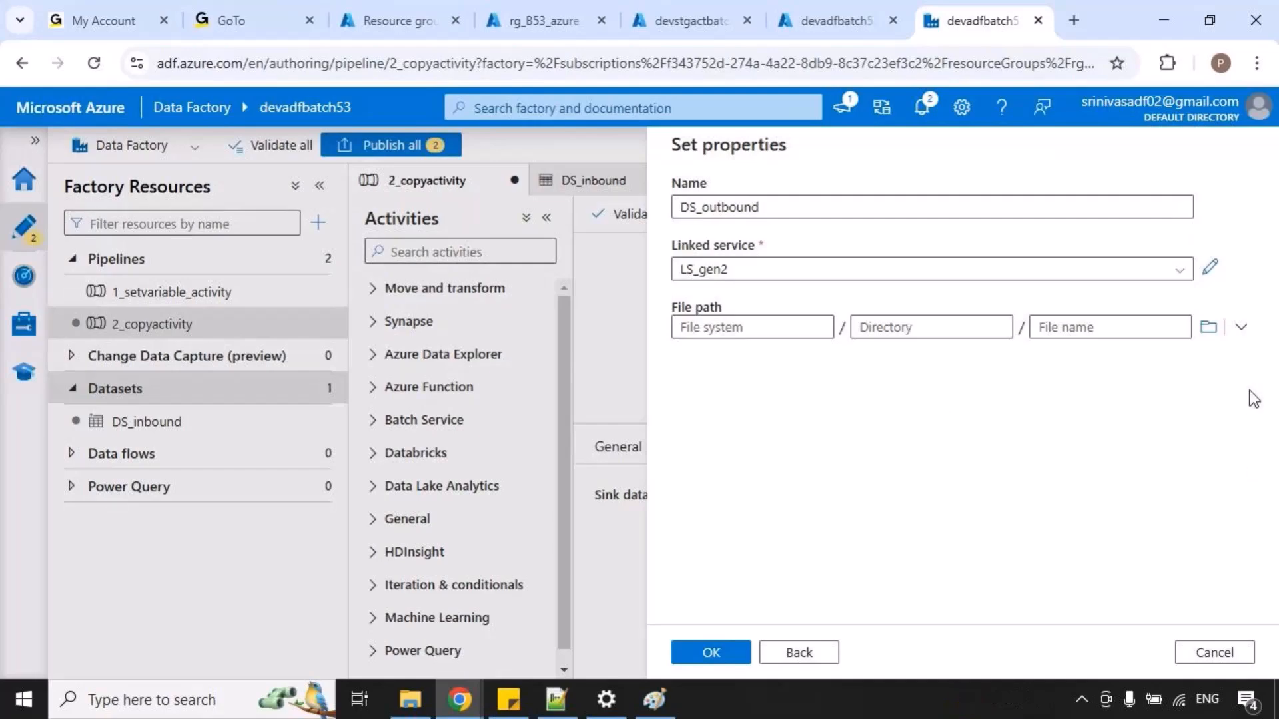
Set the file path to the outbound folder inside devcontainer, create the dataset and bring its connection settings into view.
click(1208, 326)
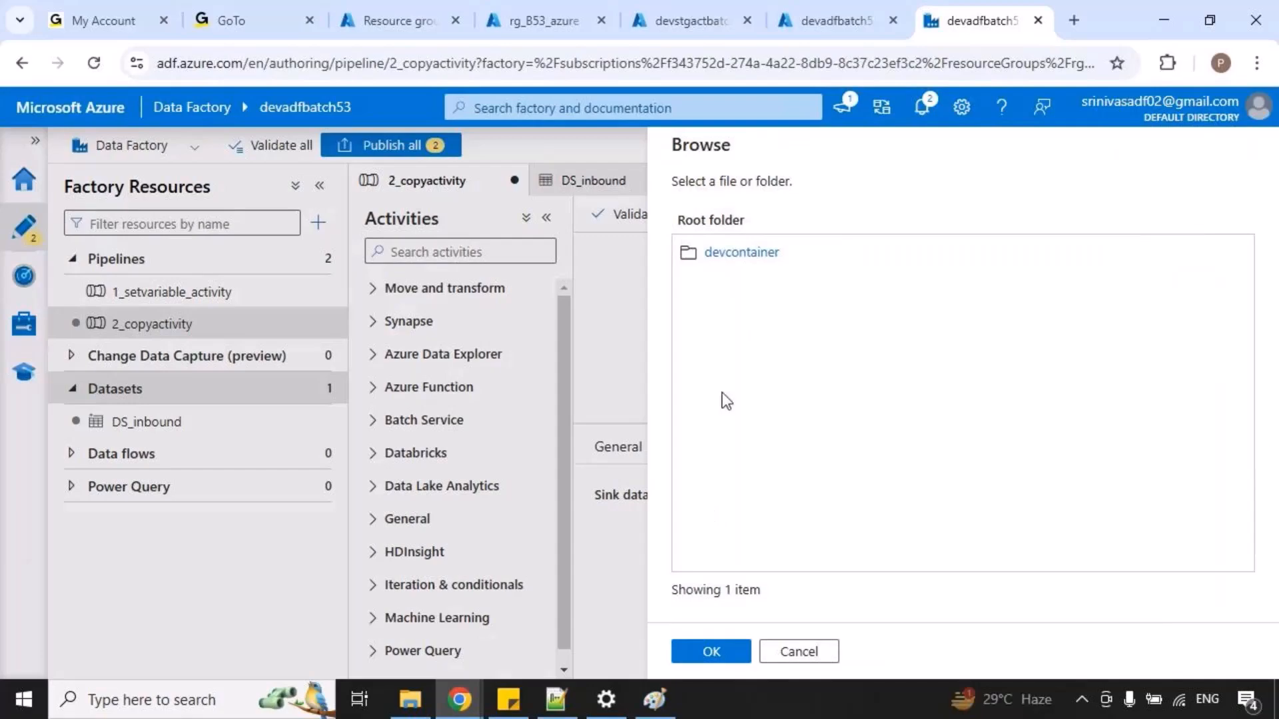
click(744, 253)
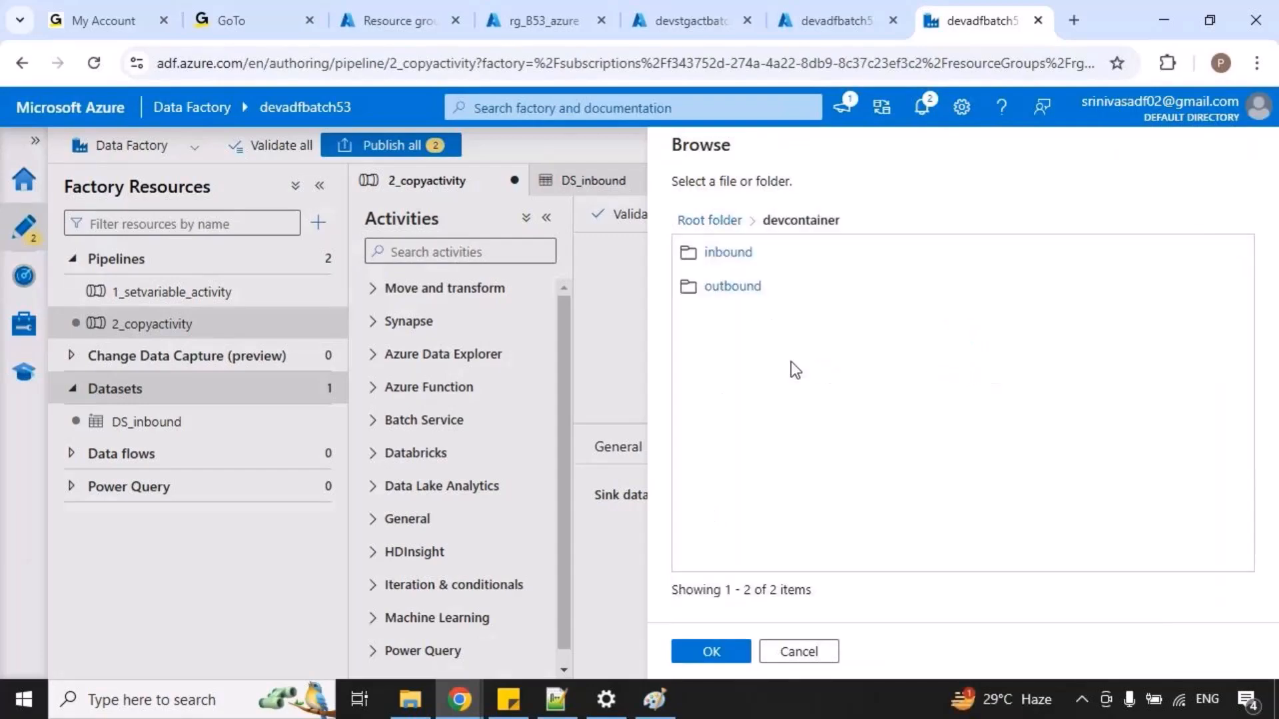
click(735, 287)
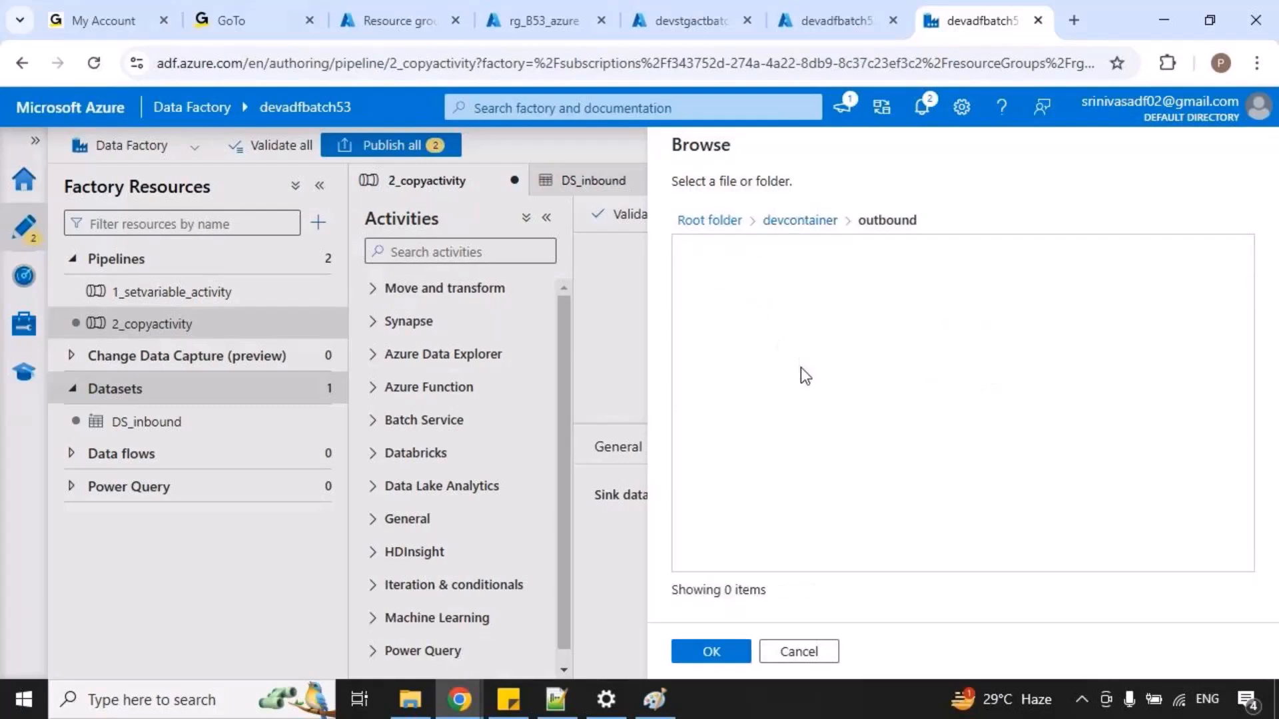
click(728, 657)
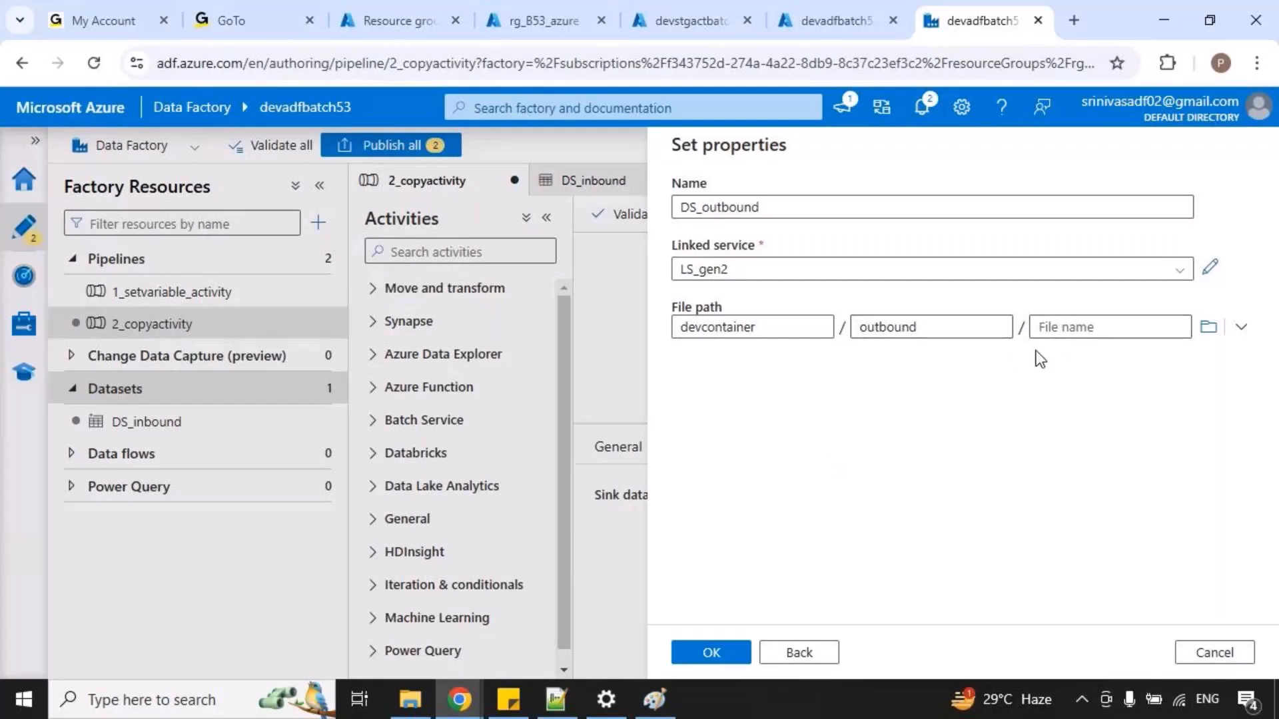
click(710, 659)
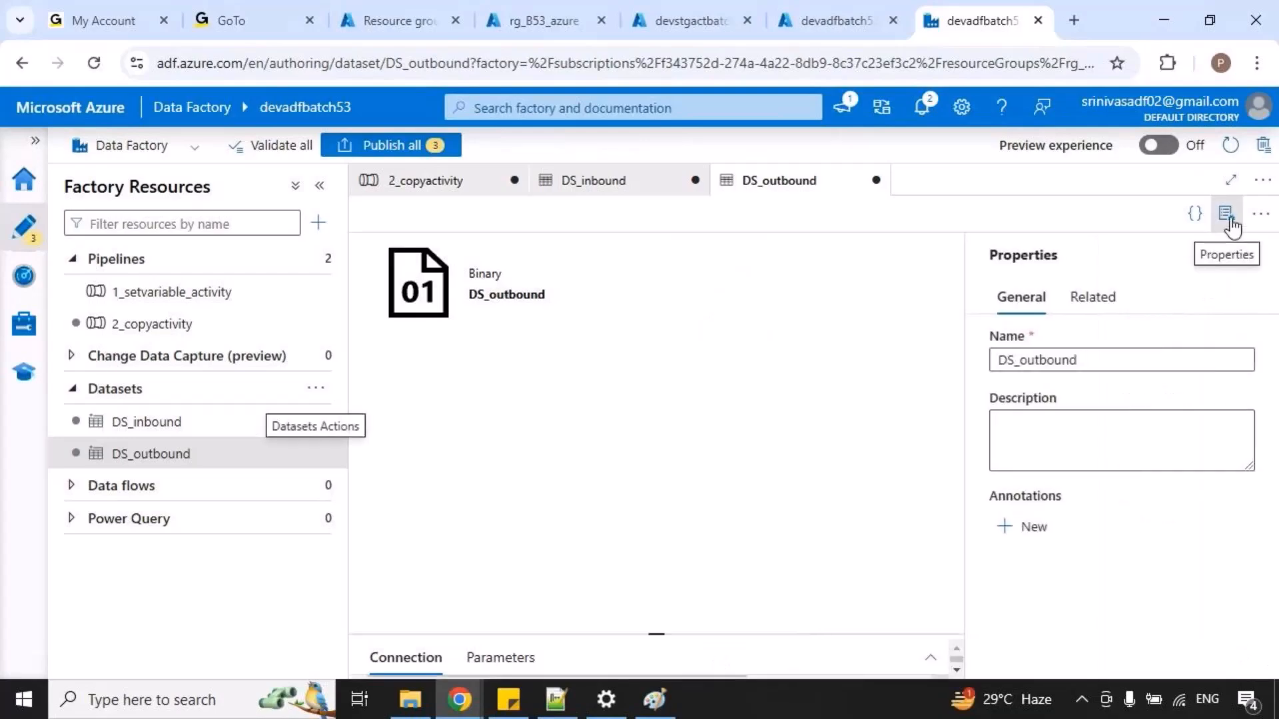
click(1232, 226)
drag(898, 634, 726, 397)
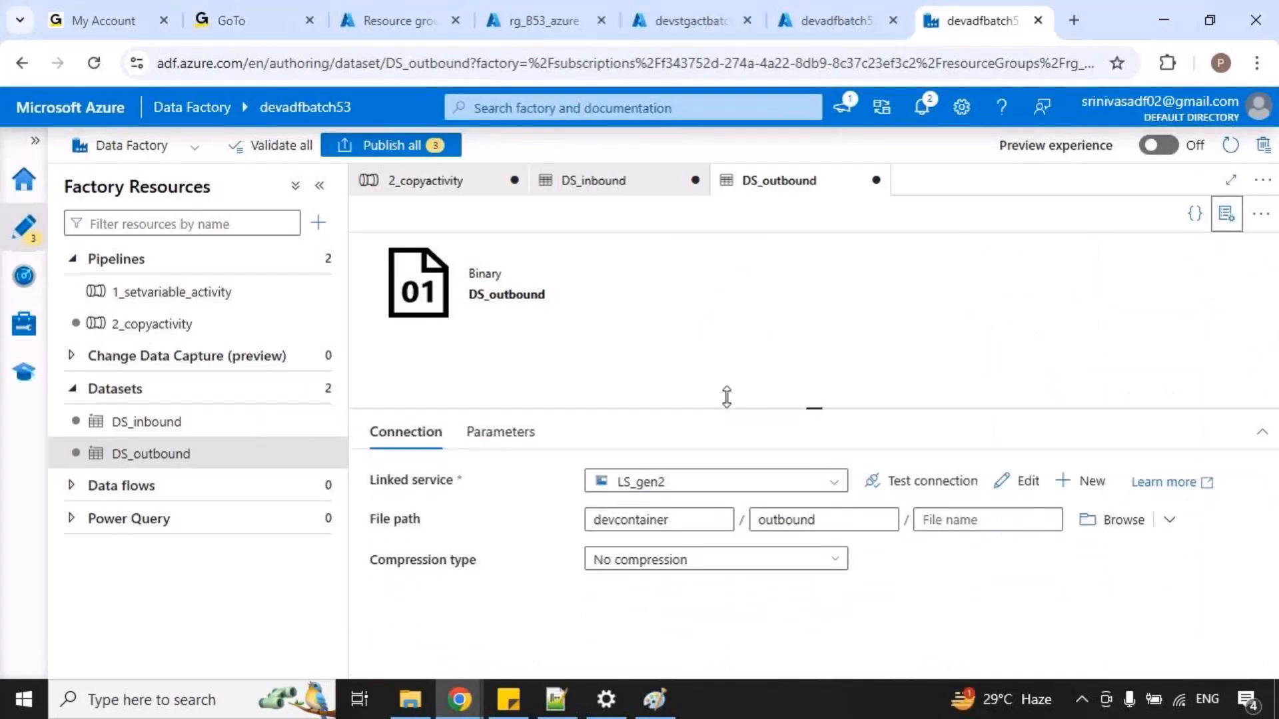
Open the DS_inbound dataset and review its file path, temporarily marking the container, folder and file name.
click(608, 187)
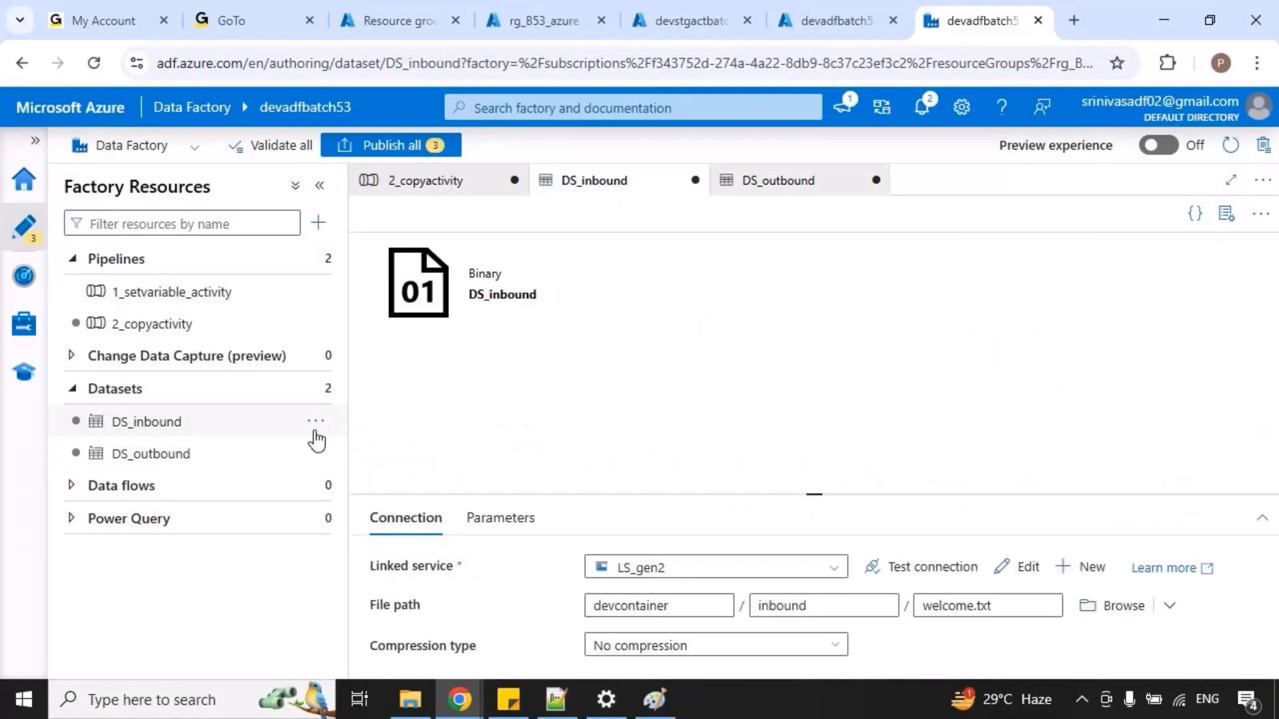
click(162, 422)
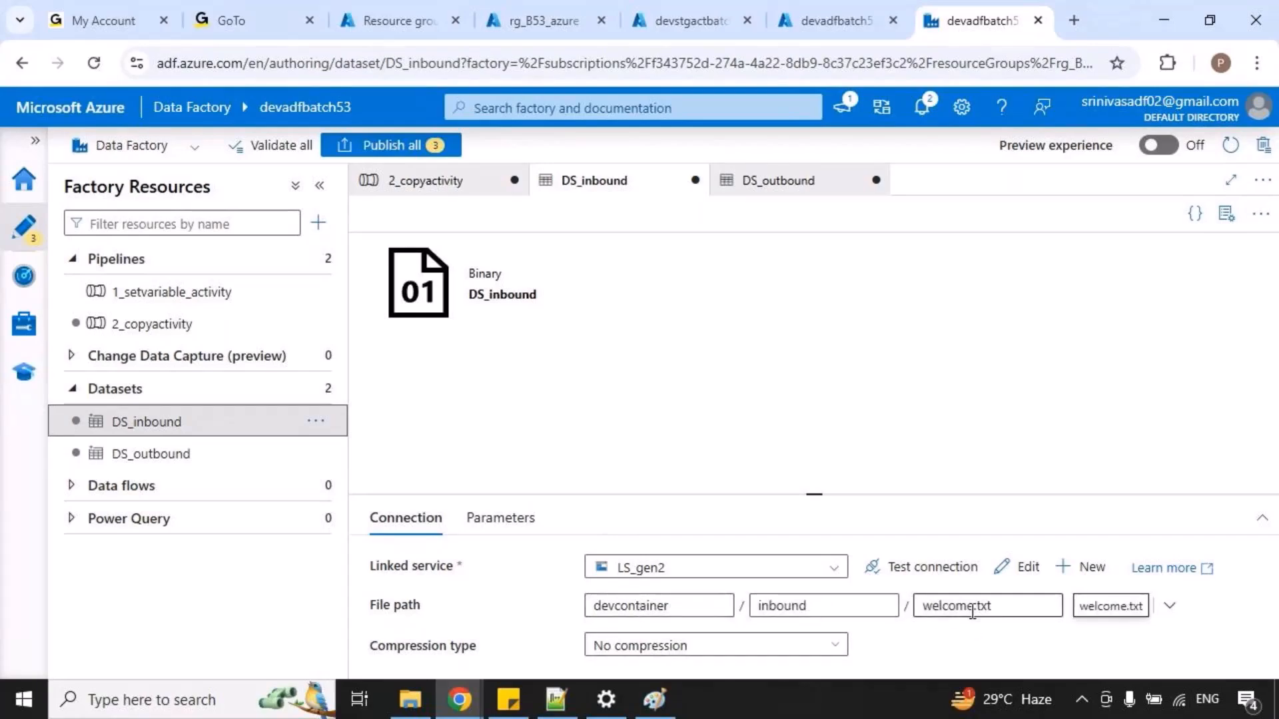
drag(370, 605, 419, 603)
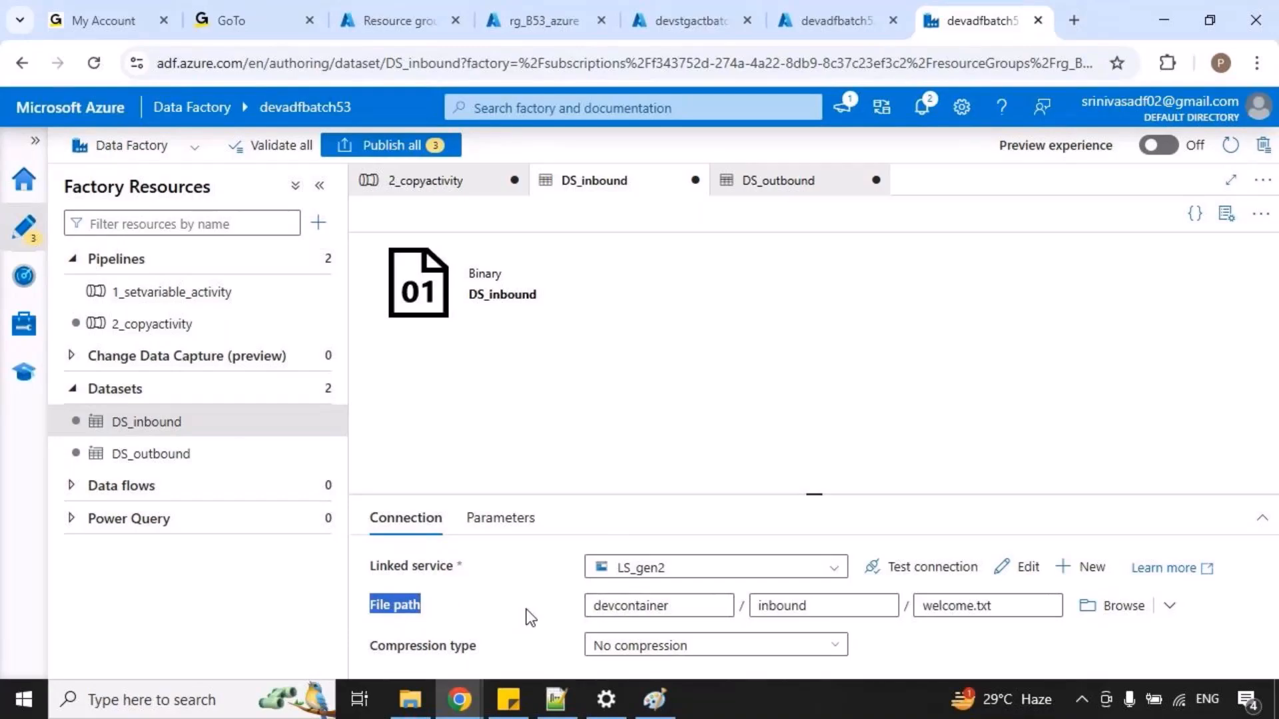
drag(590, 616, 987, 632)
key(Escape)
key(ctrl+2)
drag(606, 614, 971, 634)
key(Escape)
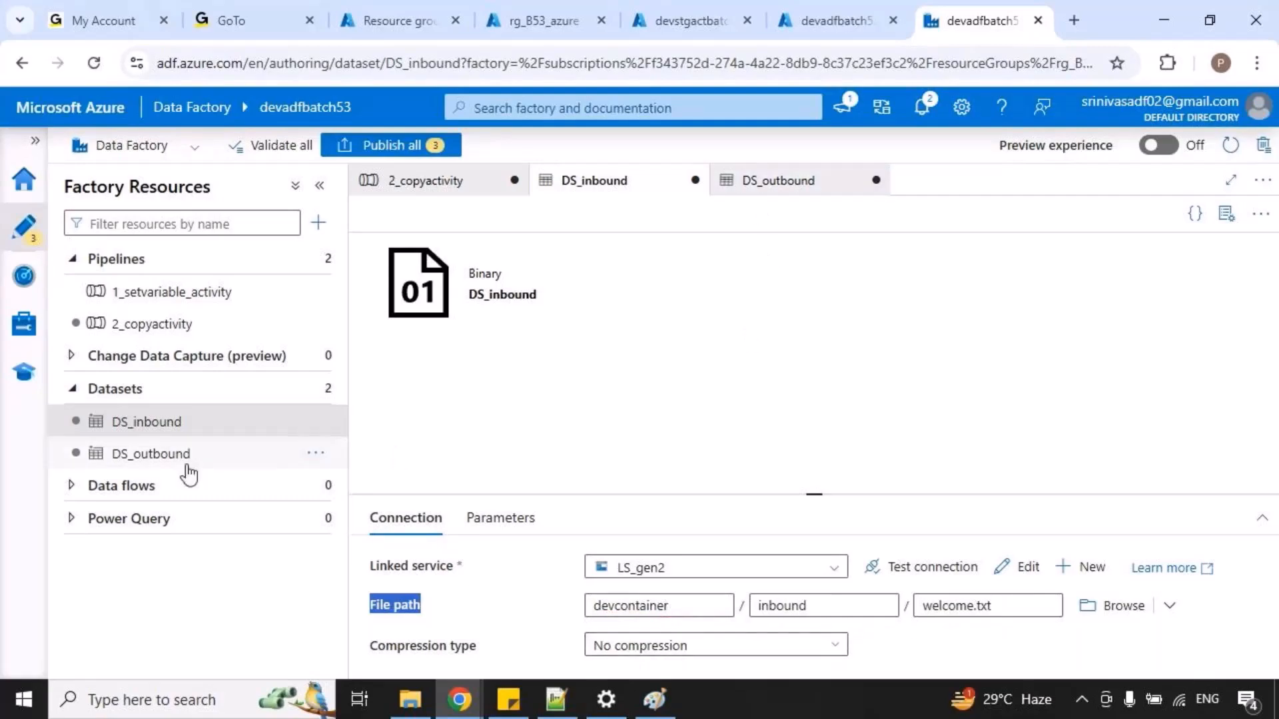
Open the DS_outbound dataset and review its file path, marking the container, directory and File name fields.
click(158, 461)
drag(572, 507, 690, 536)
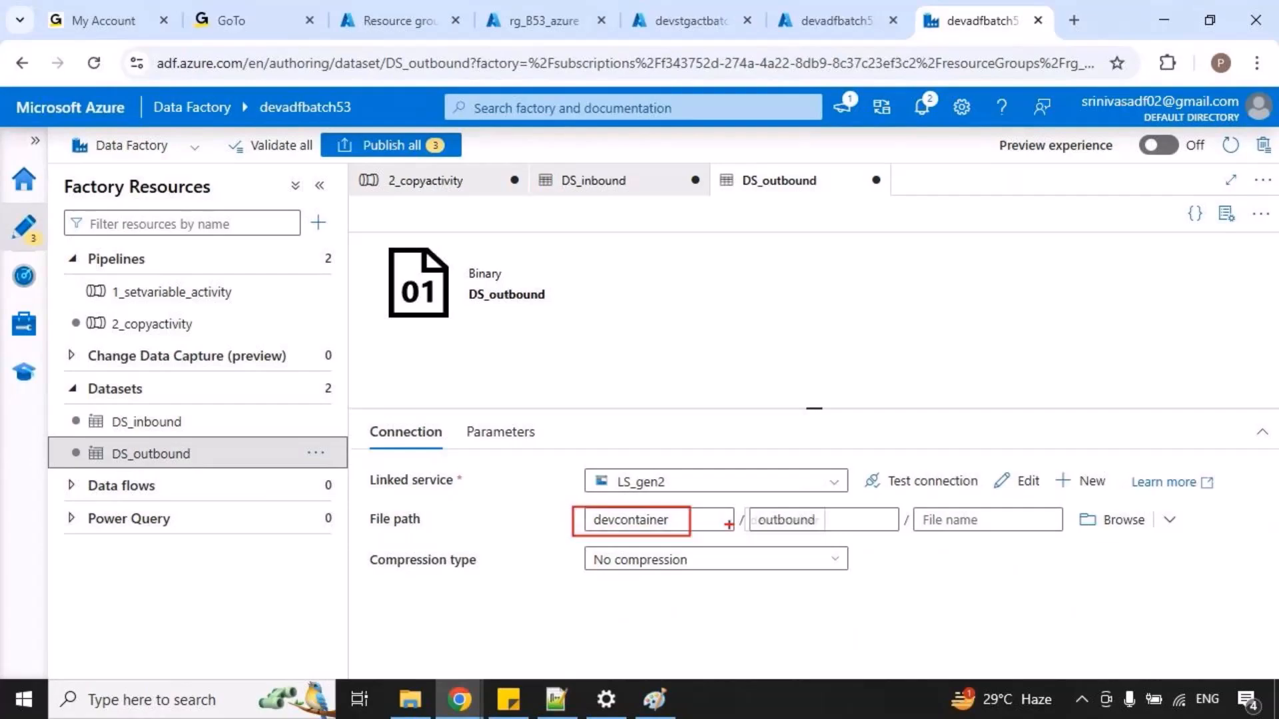
drag(730, 498, 851, 533)
drag(915, 500, 985, 532)
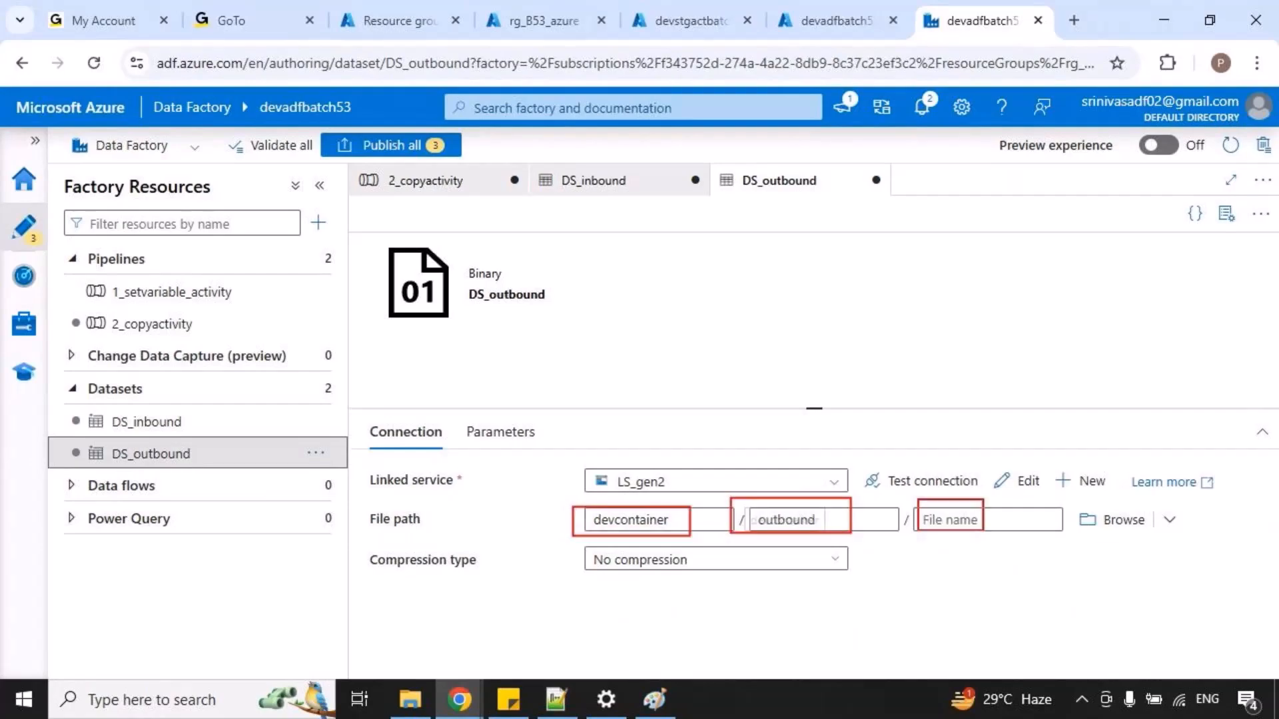
Clear the markings and set DS_inbound as the source dataset of Copy data1 in the 2_copyactivity pipeline.
key(Escape)
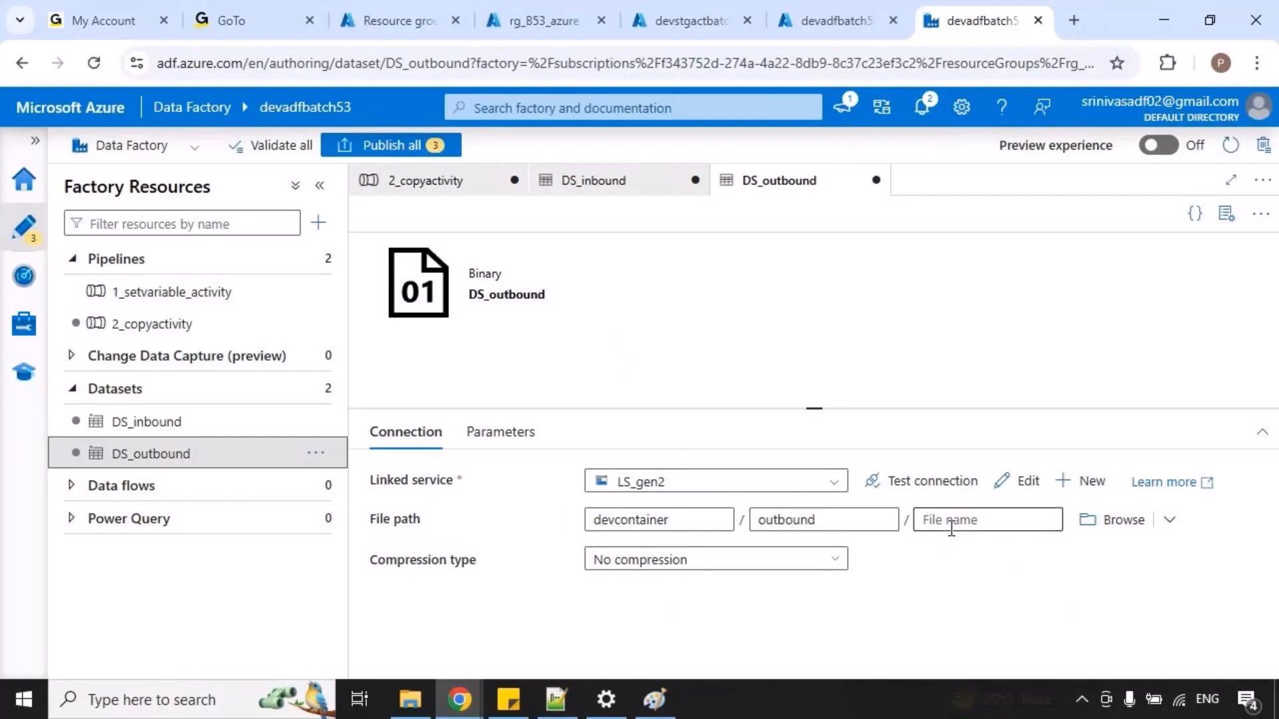
click(451, 189)
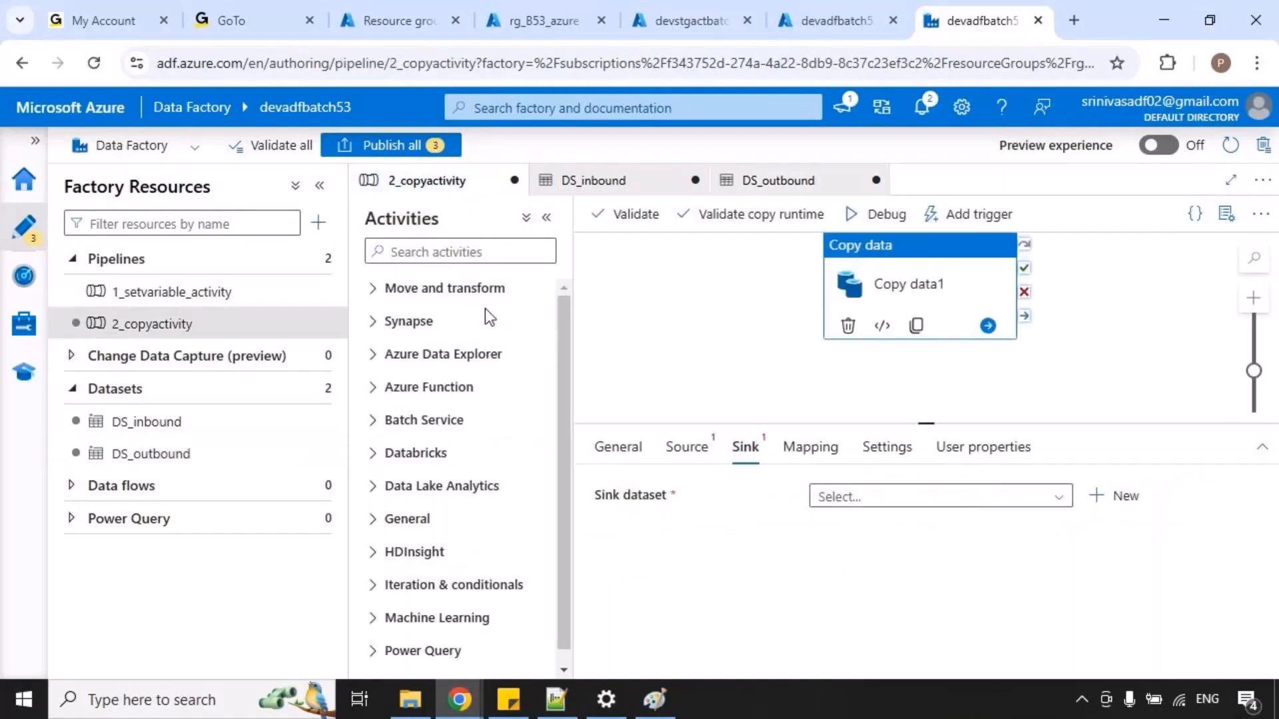
click(686, 446)
click(967, 505)
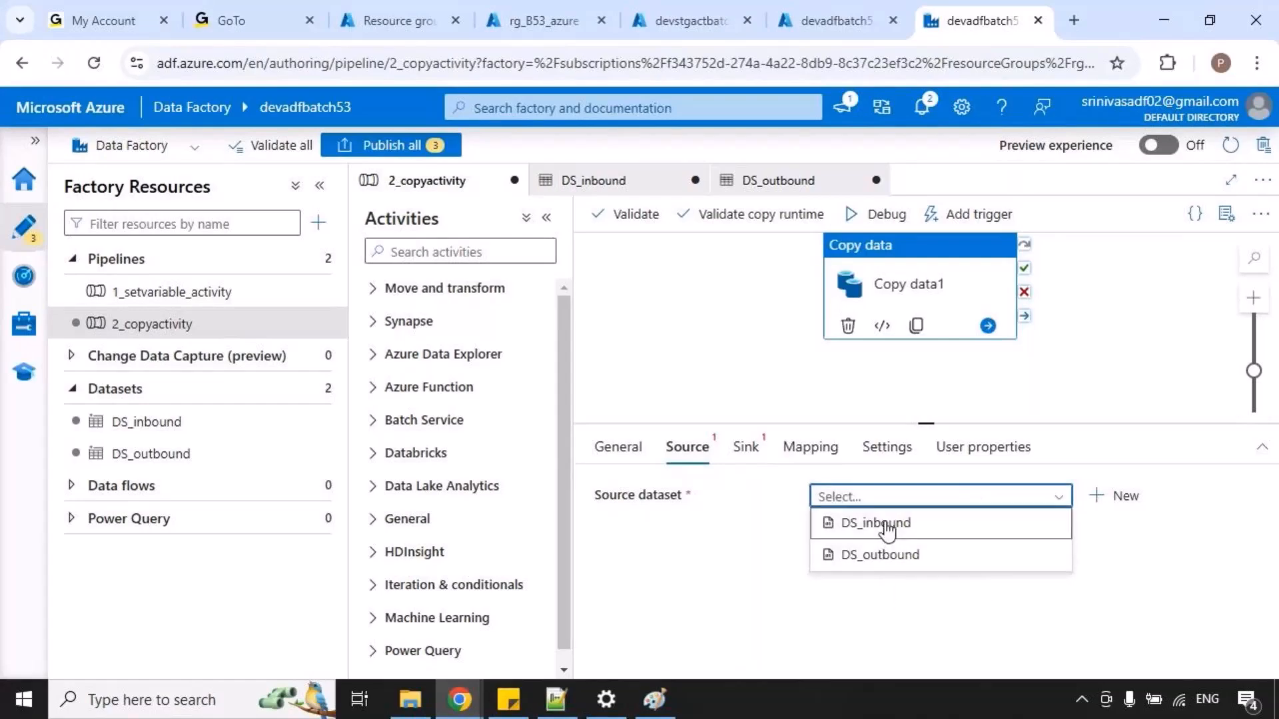
click(886, 526)
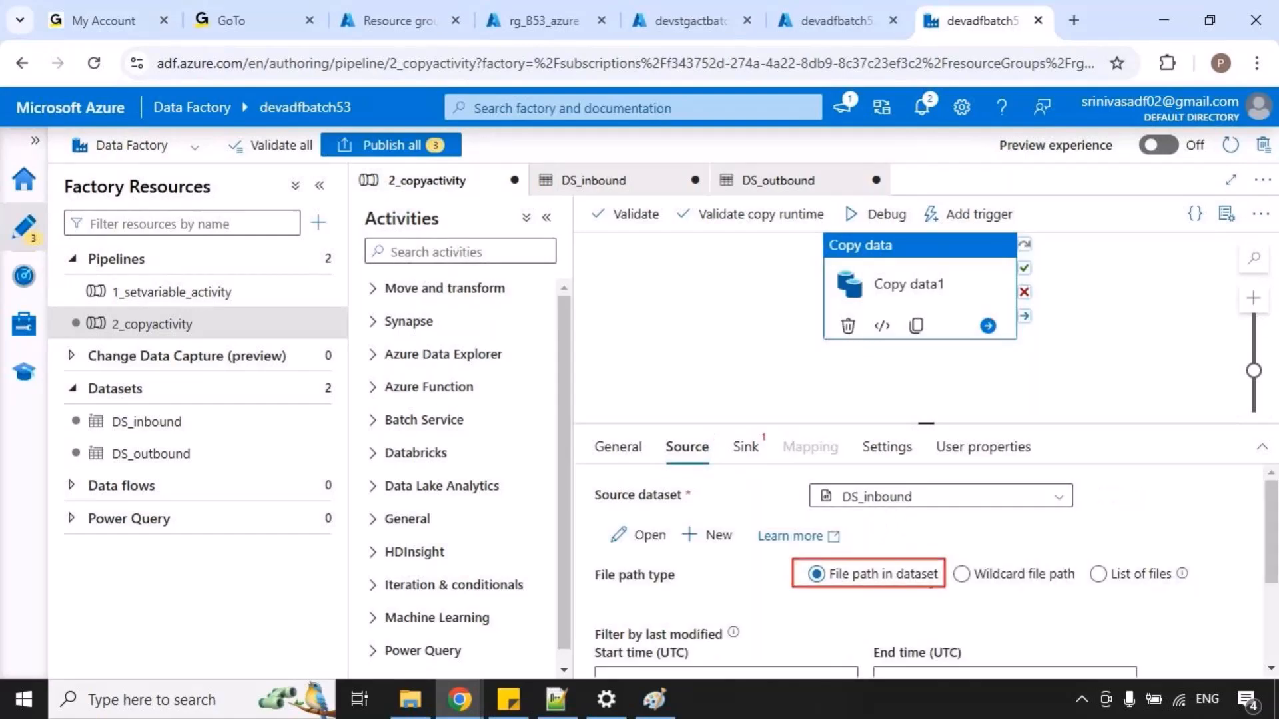
Open the DS_inbound dataset and review its file path, temporarily underlining the container, folder and file name.
click(163, 430)
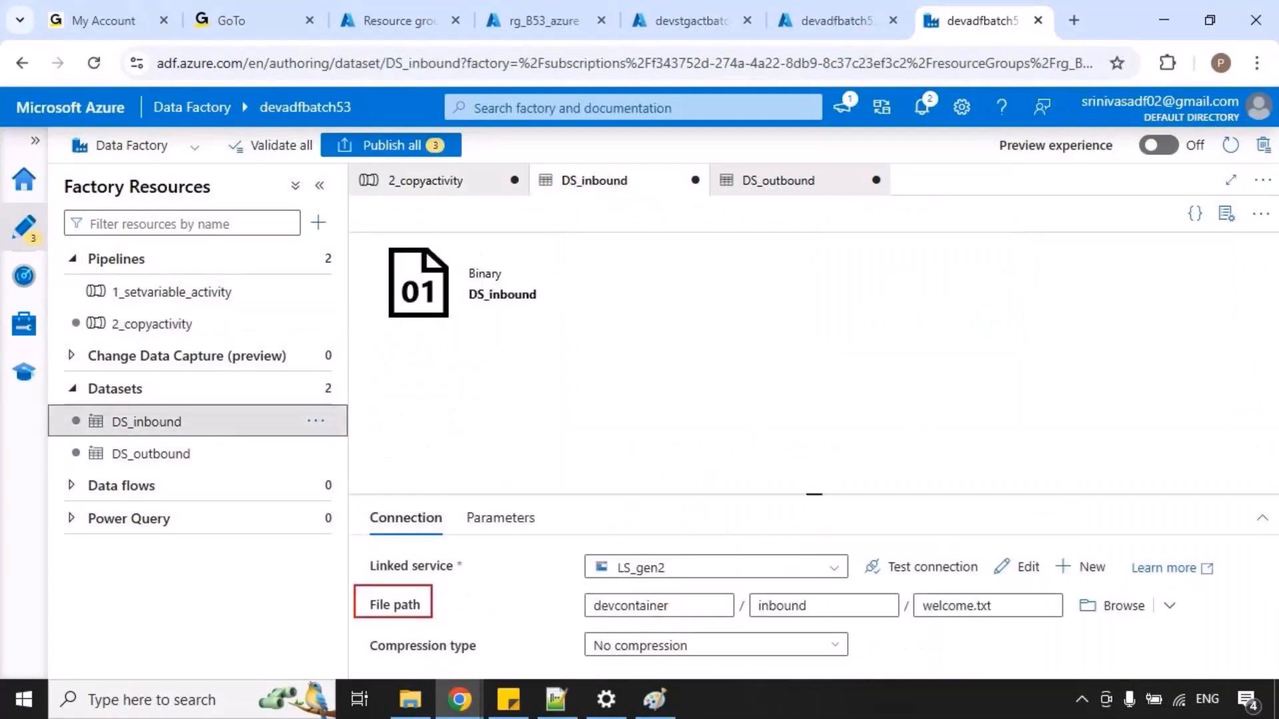
mouse_move(613, 622)
mouse_down()
mouse_move(909, 623)
mouse_move(992, 640)
mouse_up()
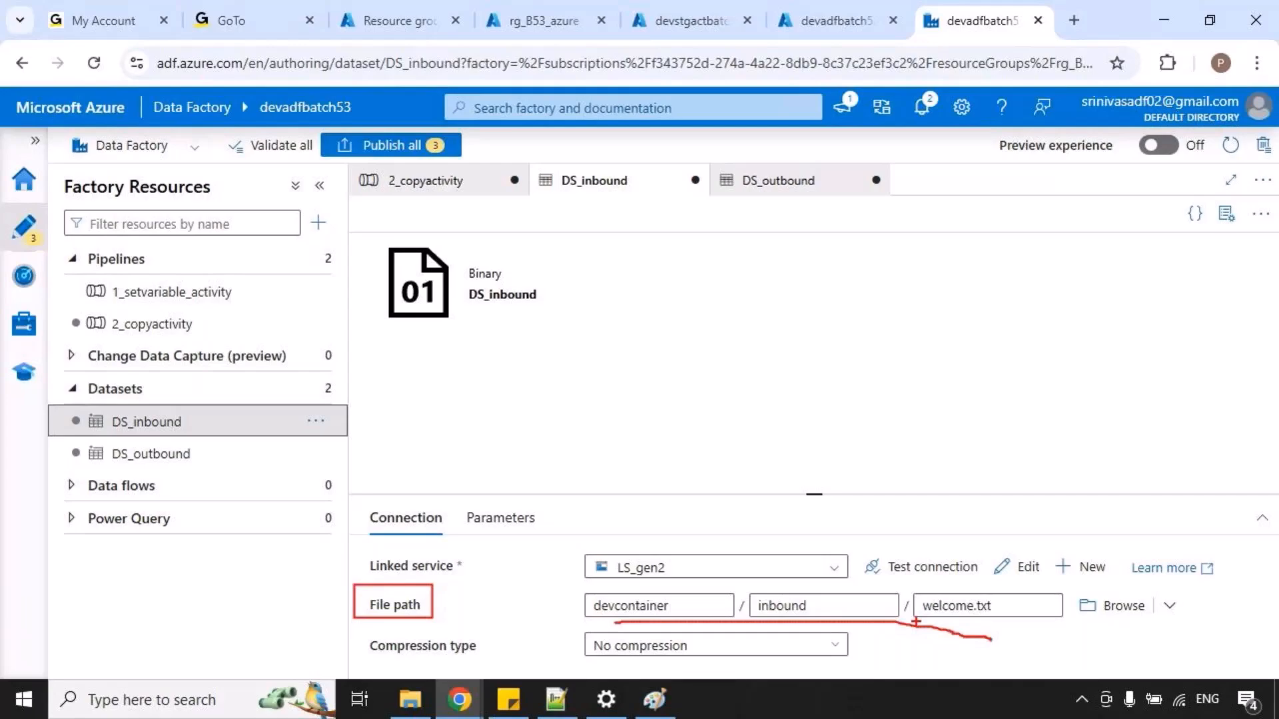
key(Escape)
Return to the 2_copyactivity pipeline and set DS_outbound as the sink dataset of Copy data1.
click(426, 180)
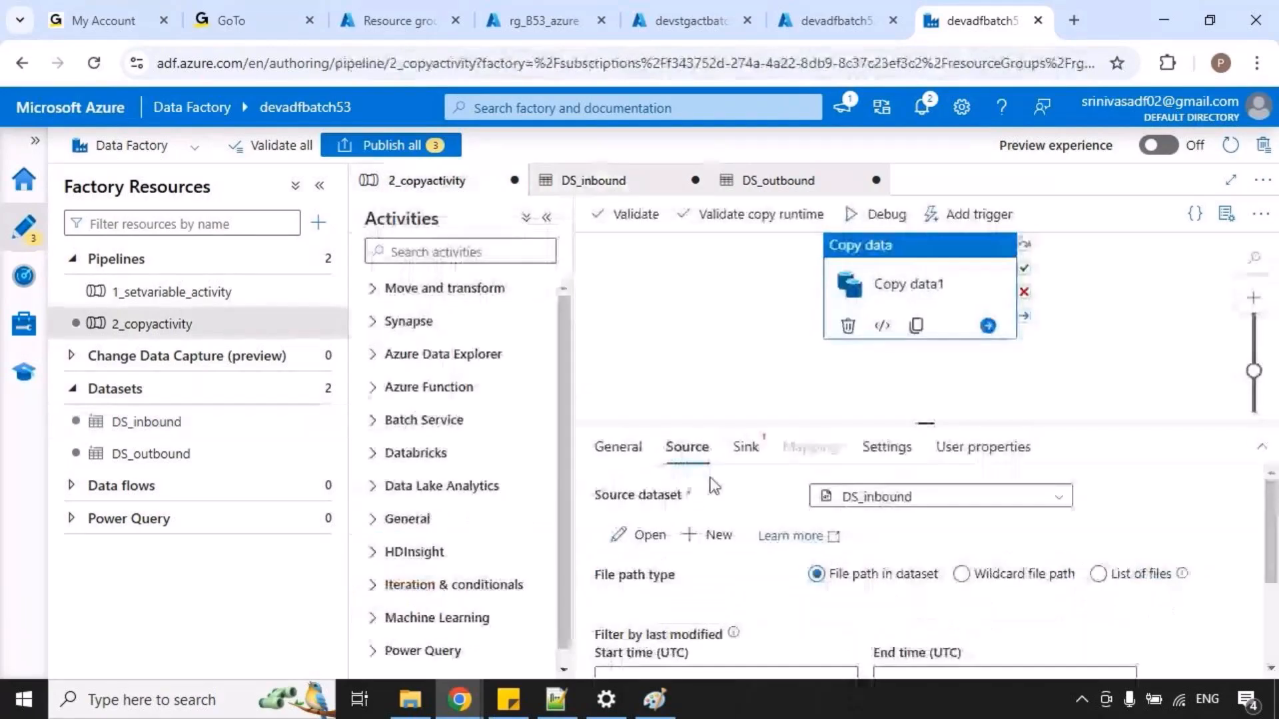
click(747, 448)
click(855, 499)
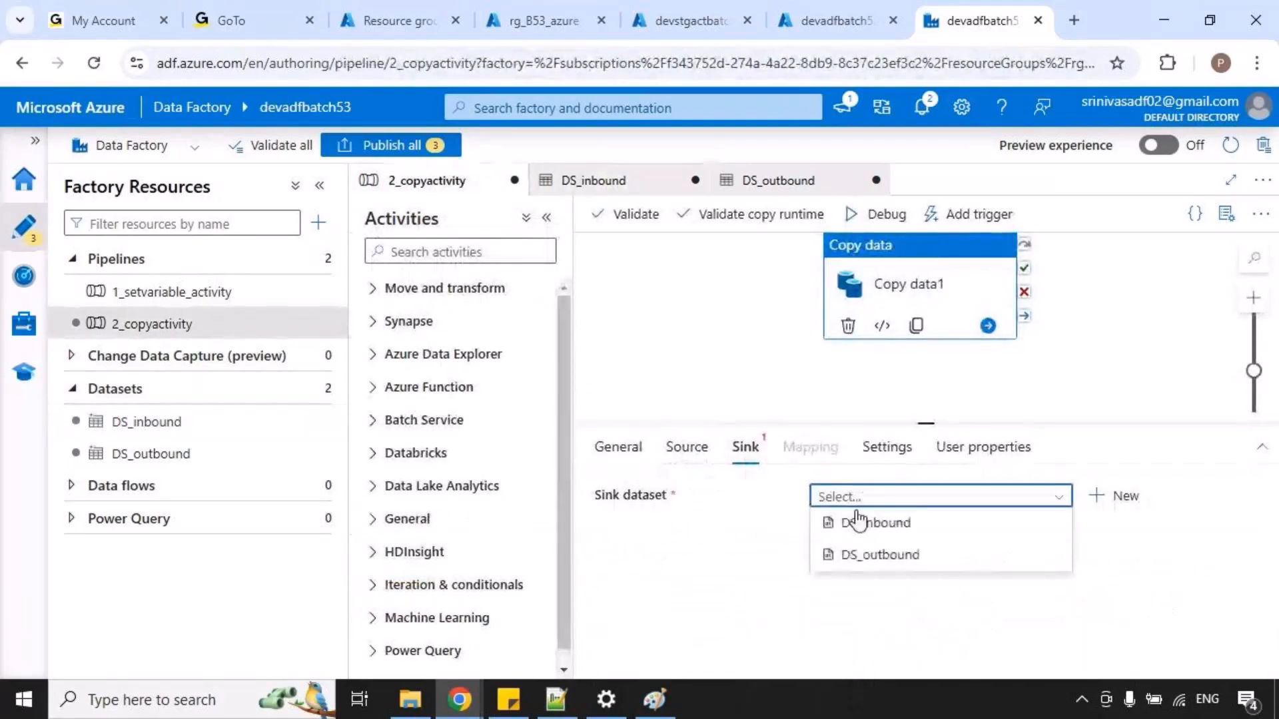
click(900, 570)
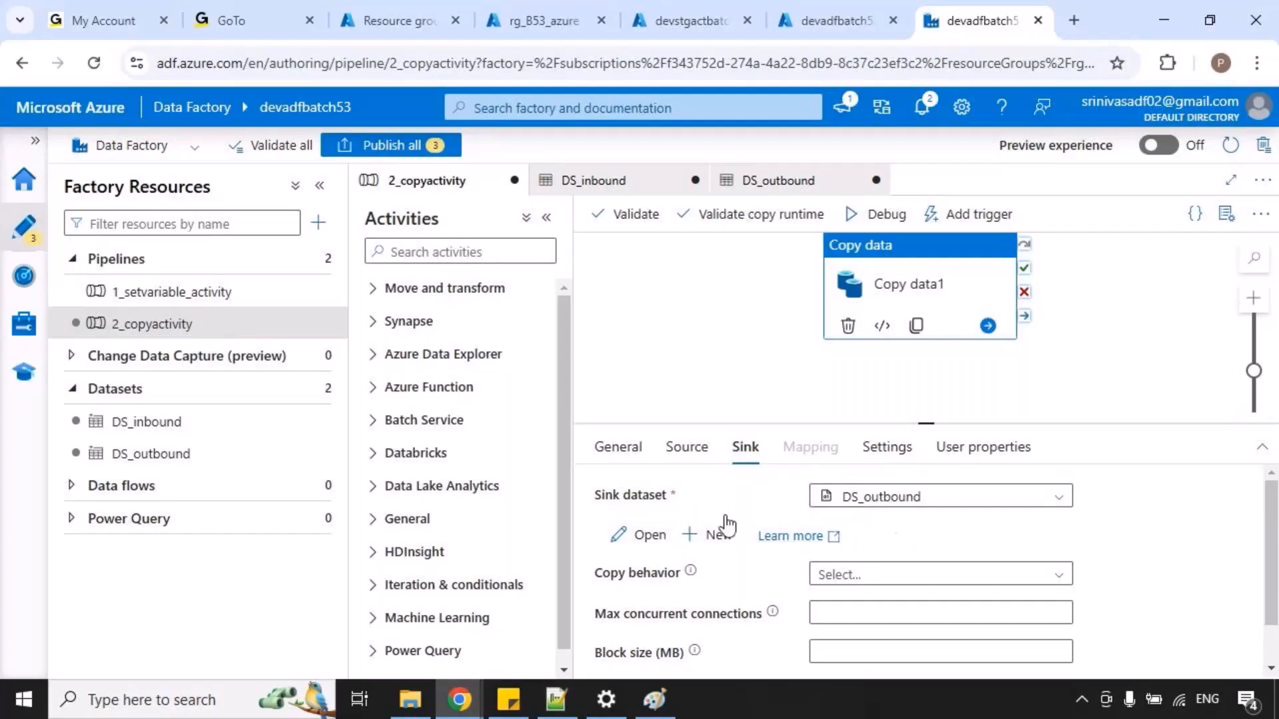
Open the DS_outbound dataset from the sink settings and review its container and folder path.
click(669, 545)
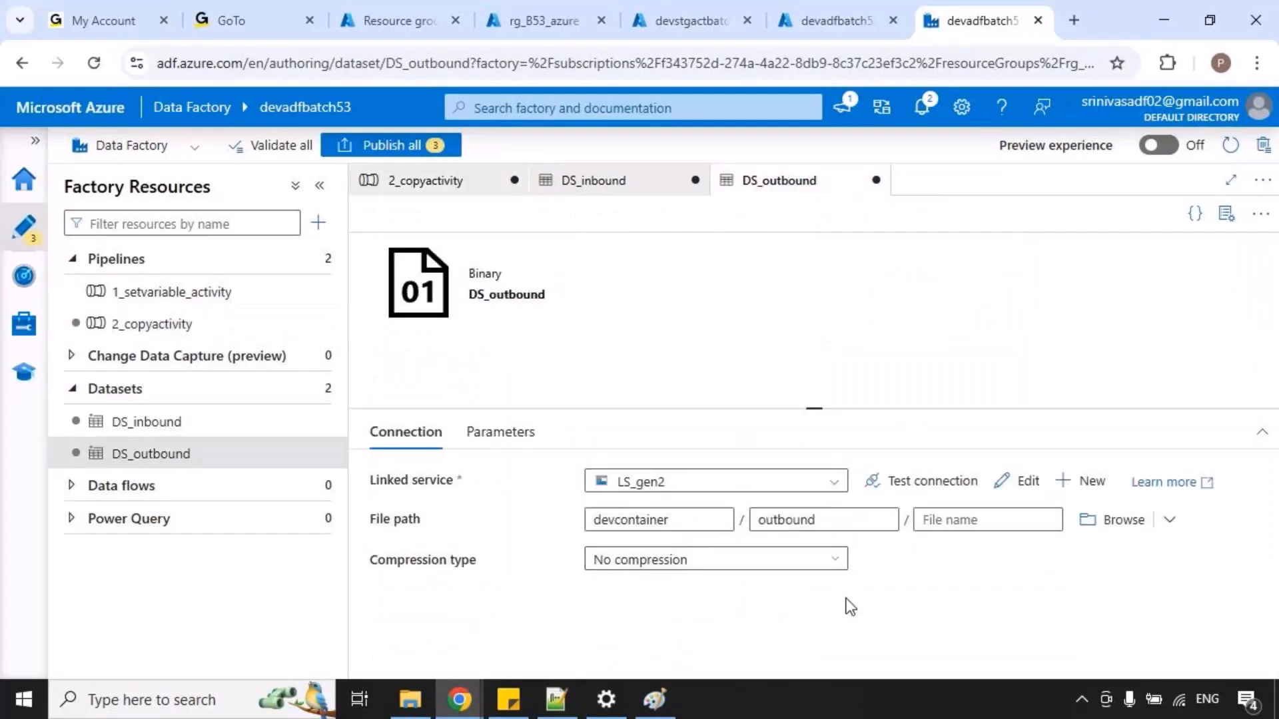
drag(590, 508, 829, 543)
Return to the 2_copyactivity pipeline and publish all pending pipeline and dataset changes.
click(466, 188)
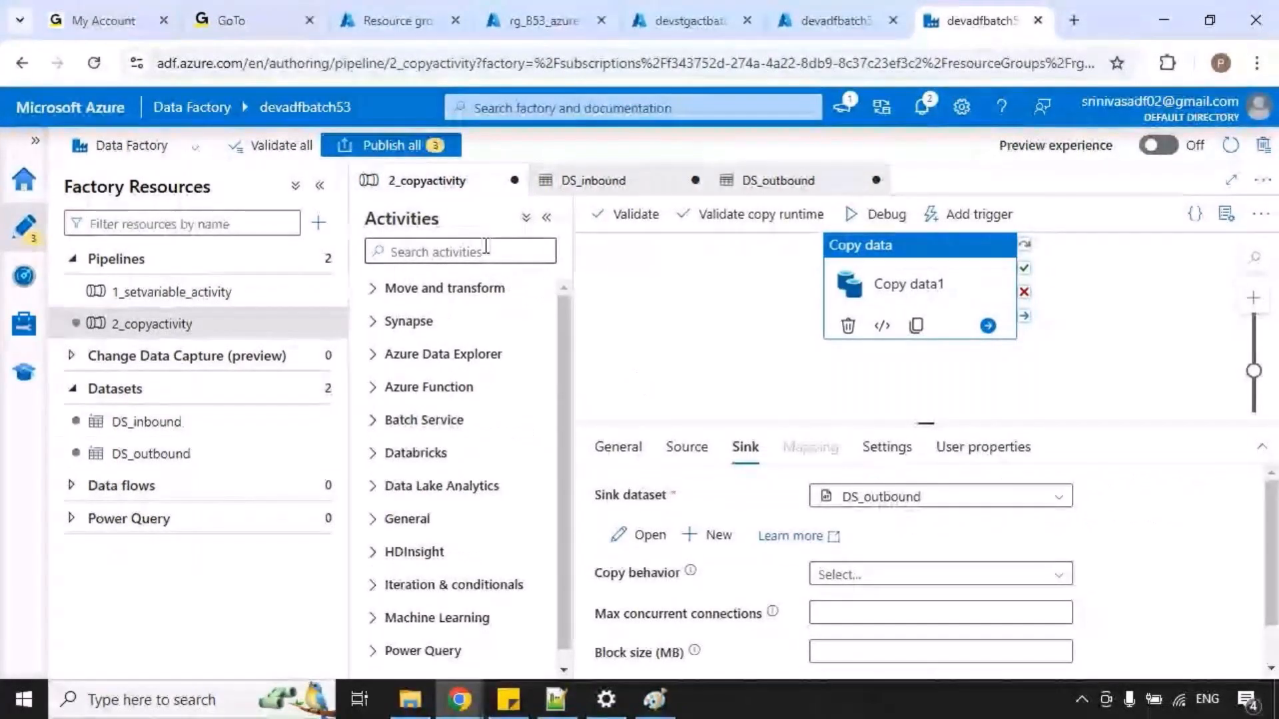
click(423, 154)
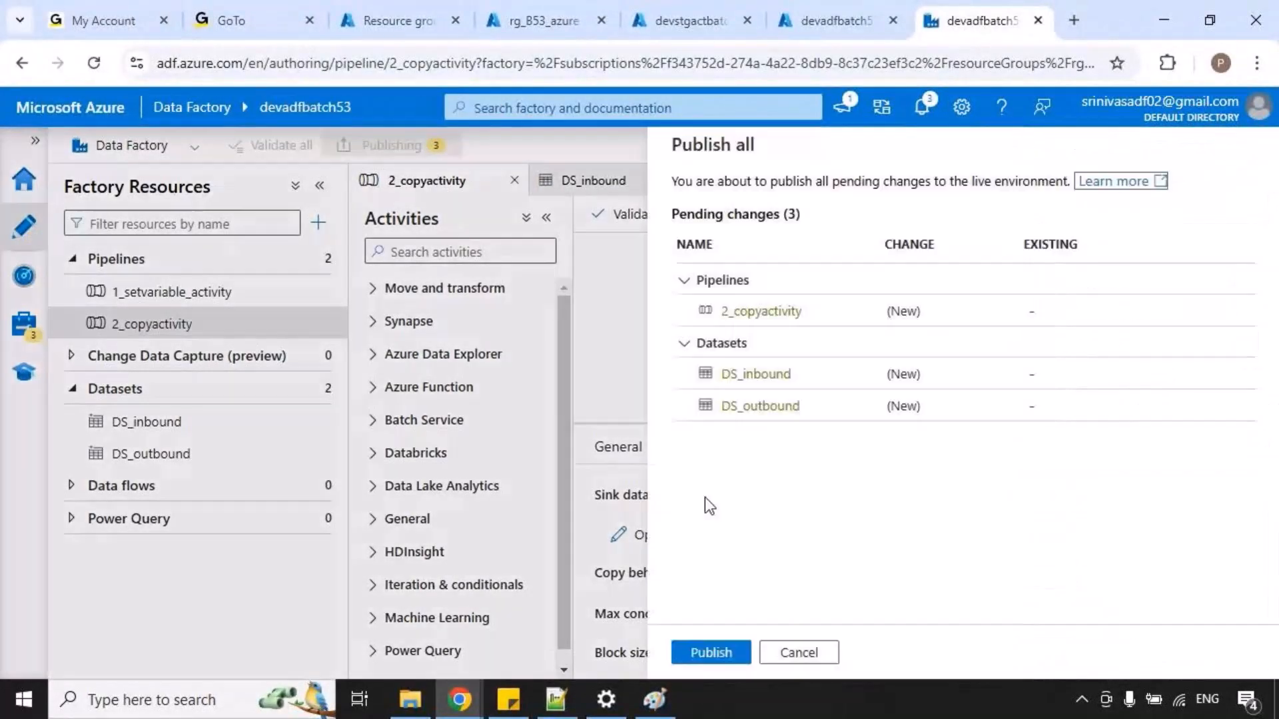
click(711, 652)
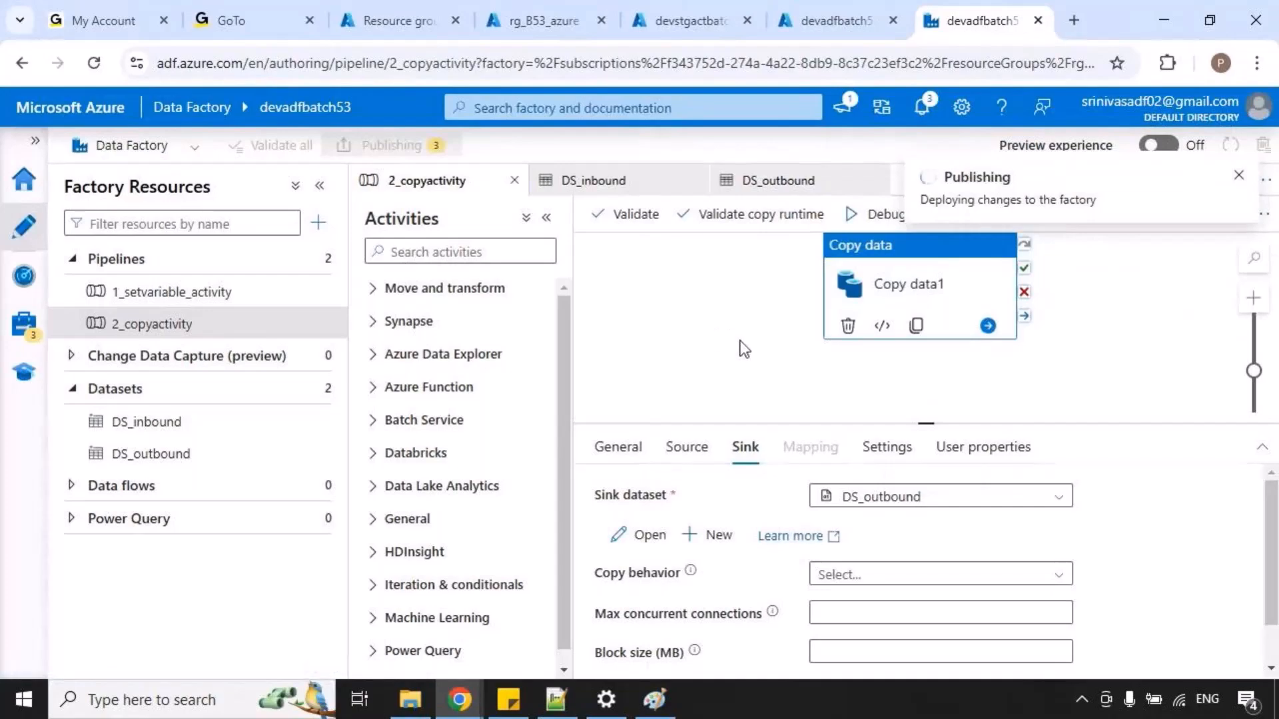
Open the outbound folder of devcontainer in the storage account devstgactbatch53 to check its contents before the run.
click(656, 23)
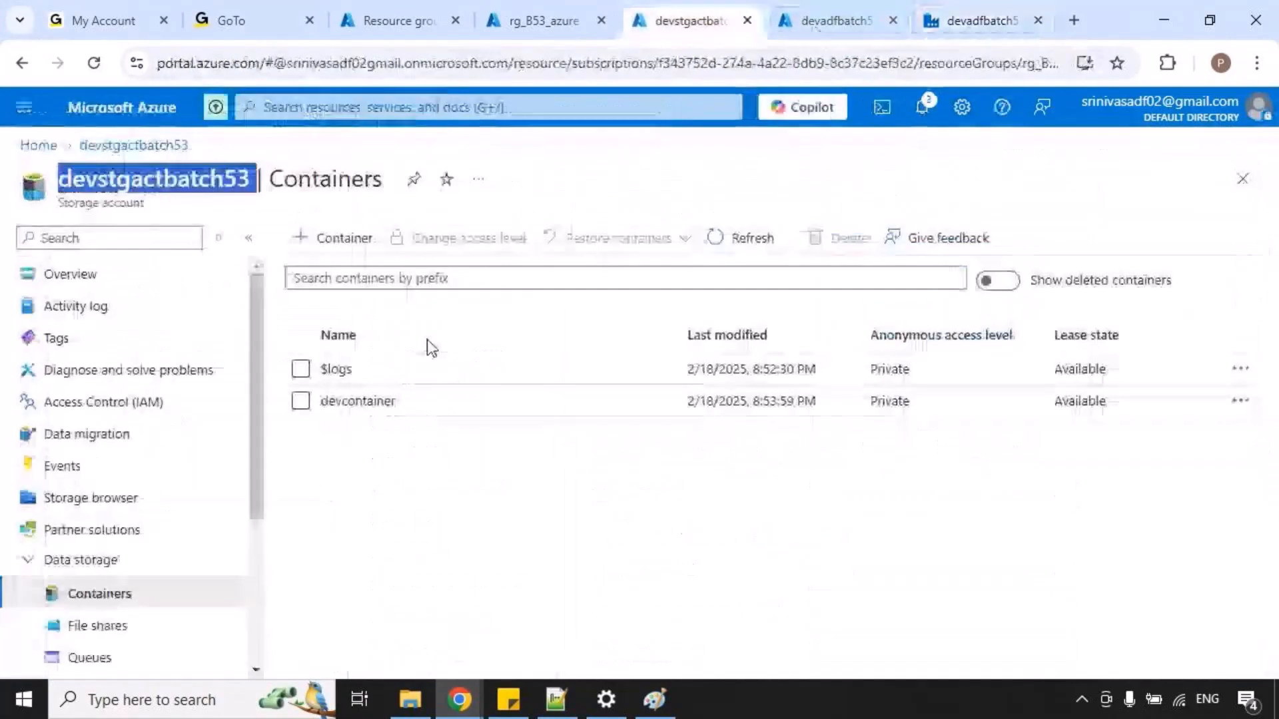
click(356, 401)
click(372, 450)
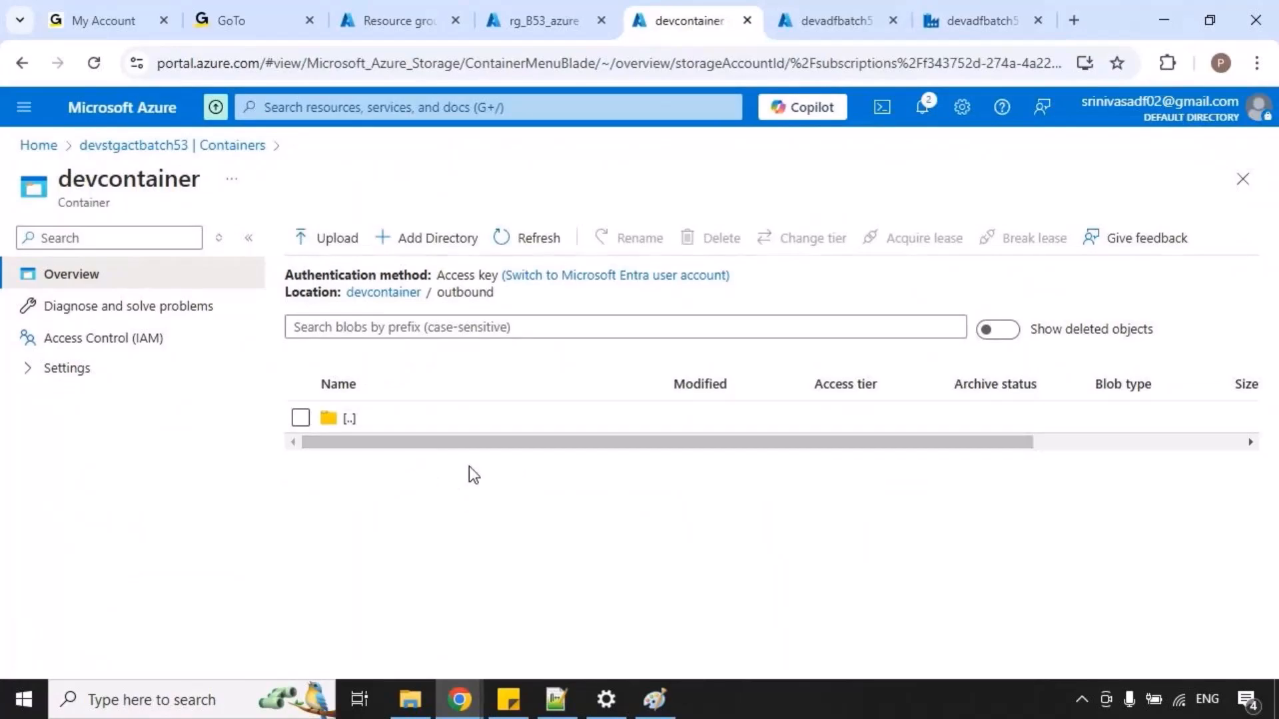
Return to Data Factory, dismiss the publishing notification and start a debug run of the 2_copyactivity pipeline.
click(956, 20)
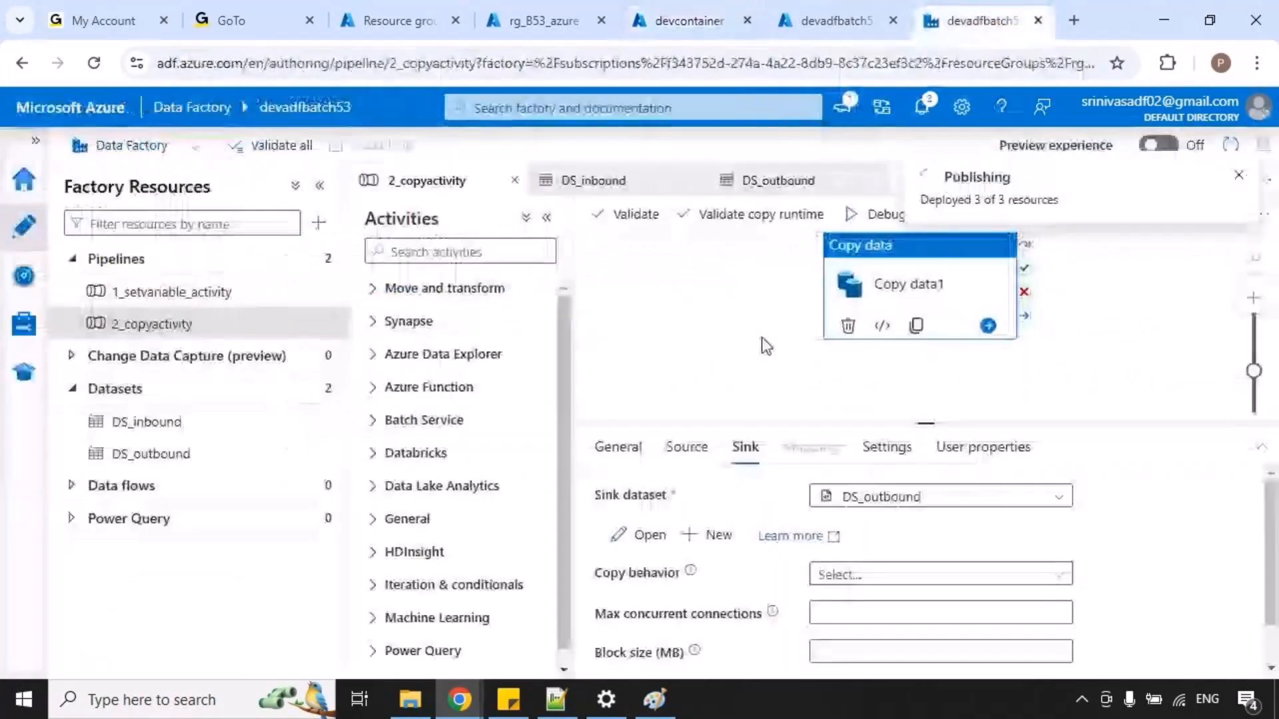
click(726, 346)
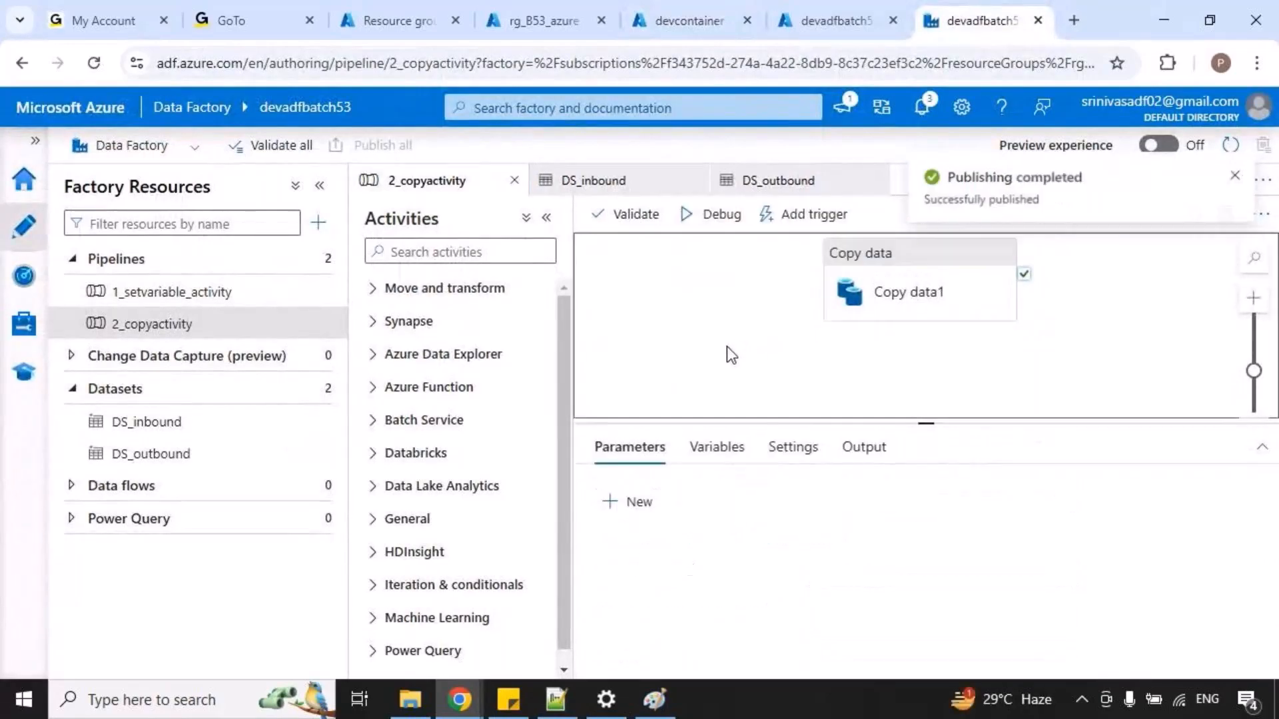
click(1237, 176)
click(716, 214)
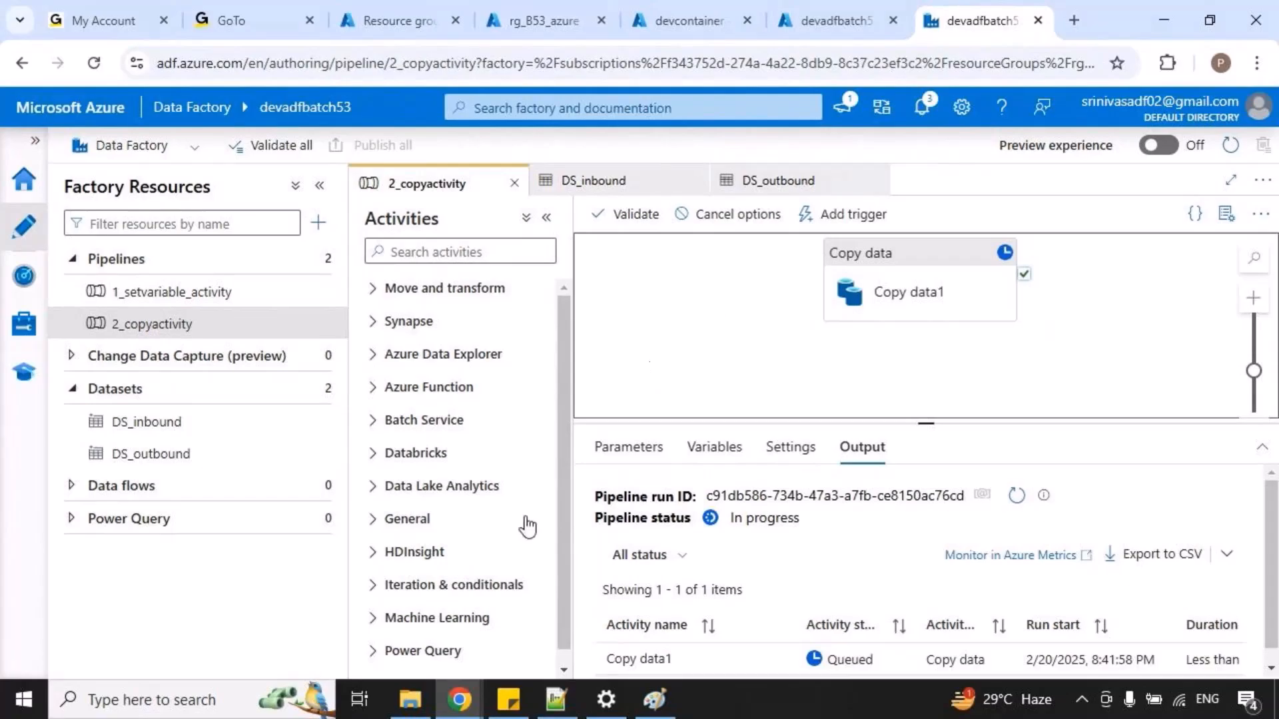
Switch to the meeting window, reveal the private chat messages, read them and close the chat.
mouse_move(465, 677)
click(459, 619)
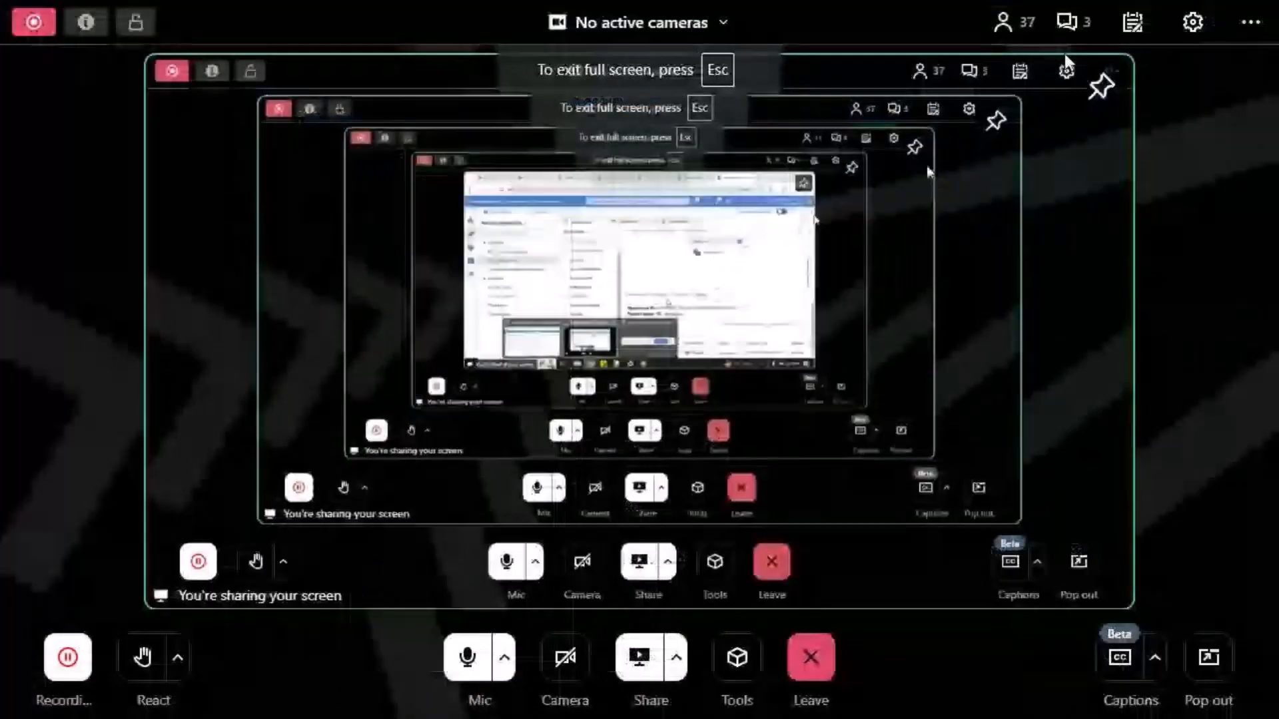
click(1072, 24)
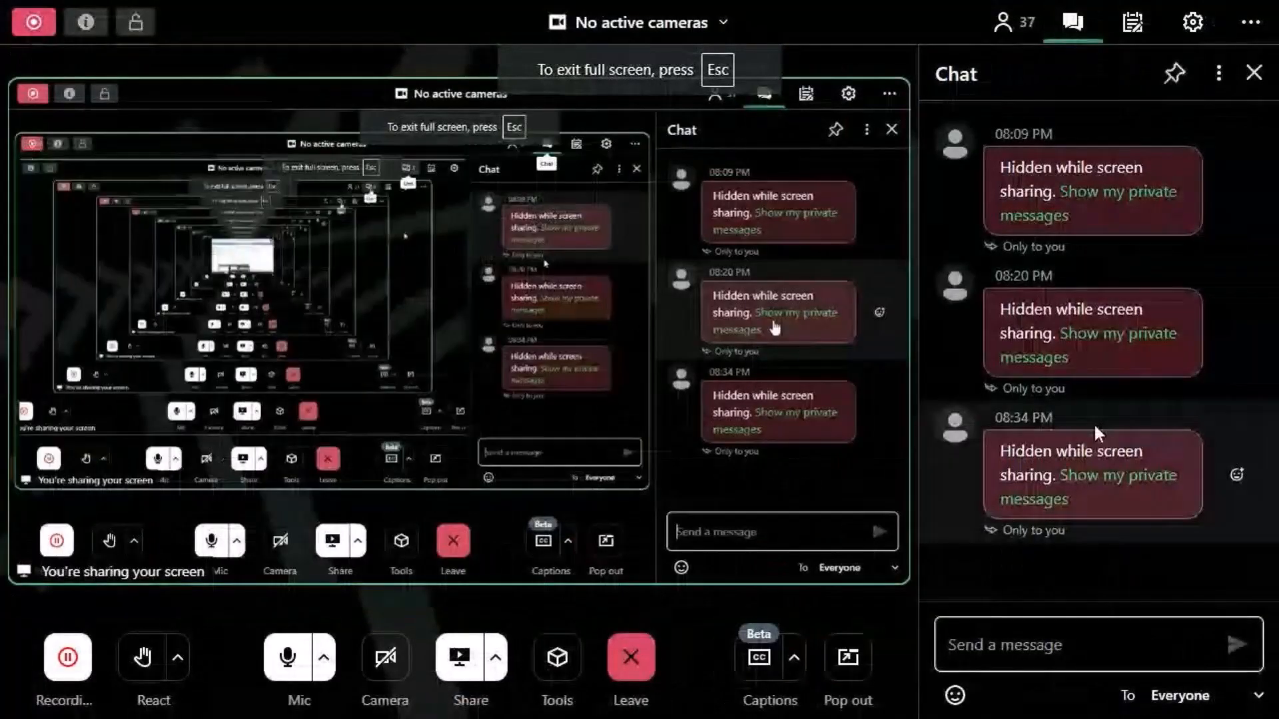
click(1079, 475)
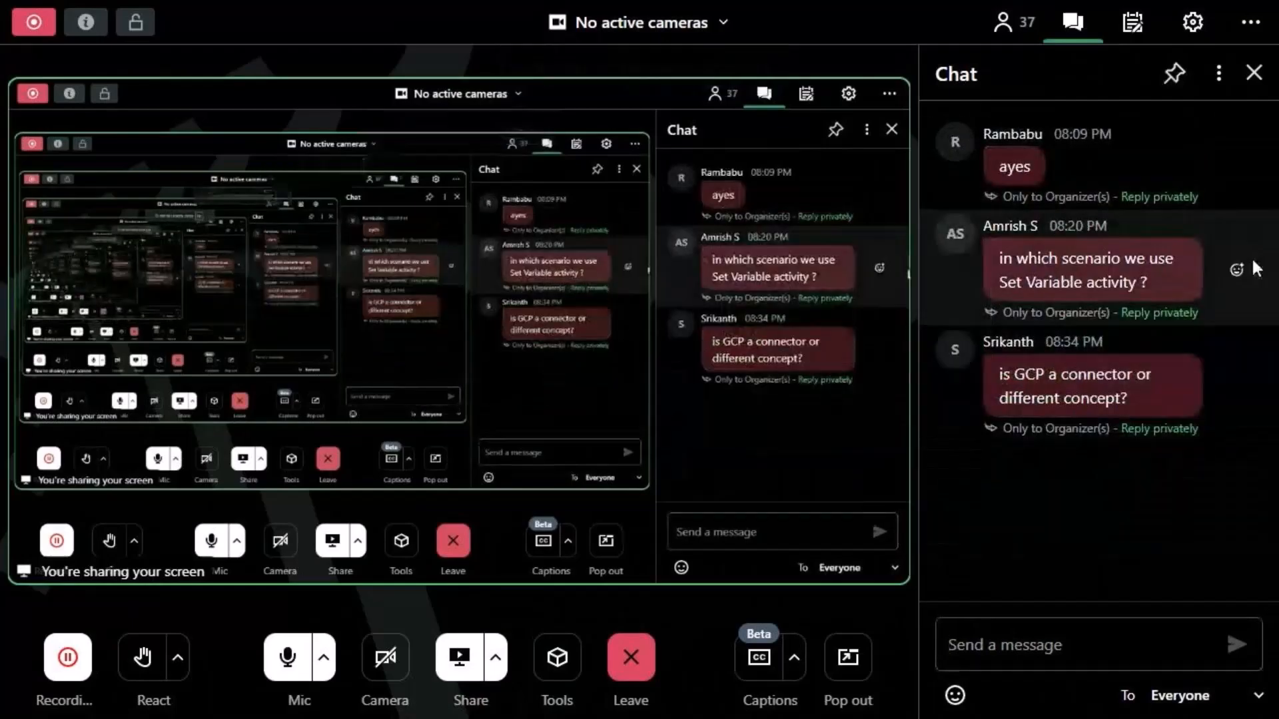
click(1256, 74)
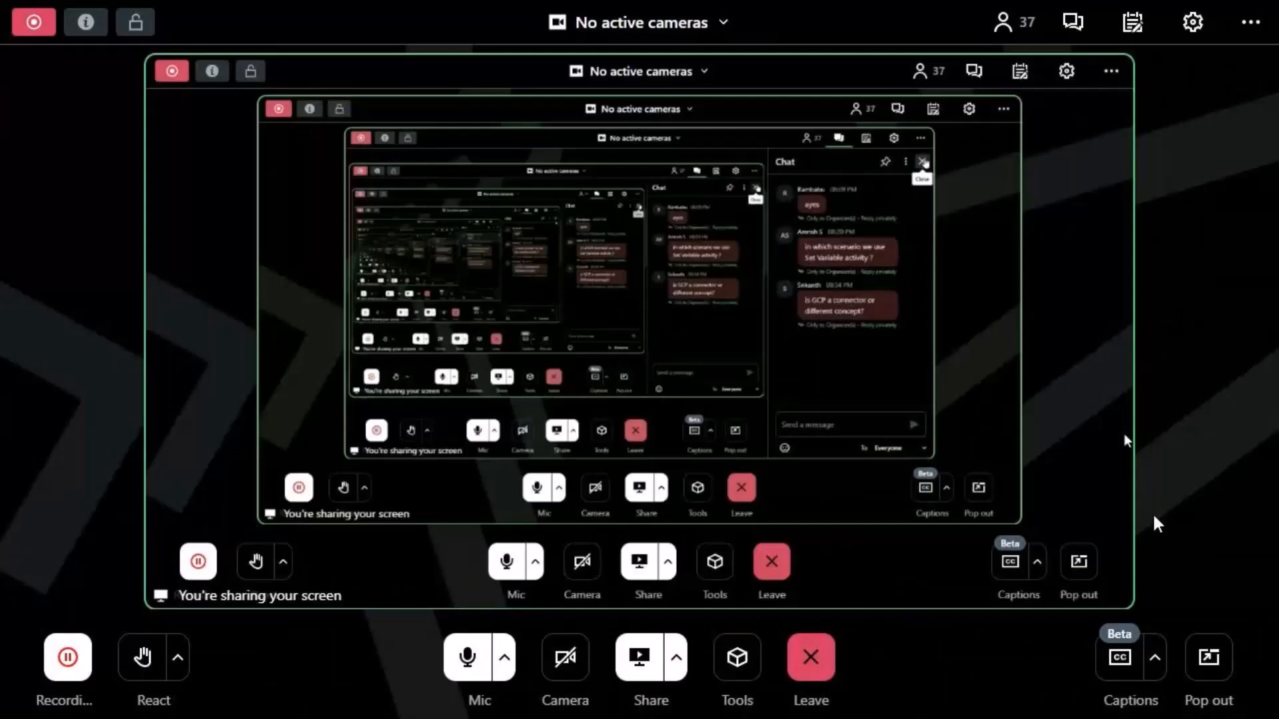
click(1072, 23)
click(1115, 343)
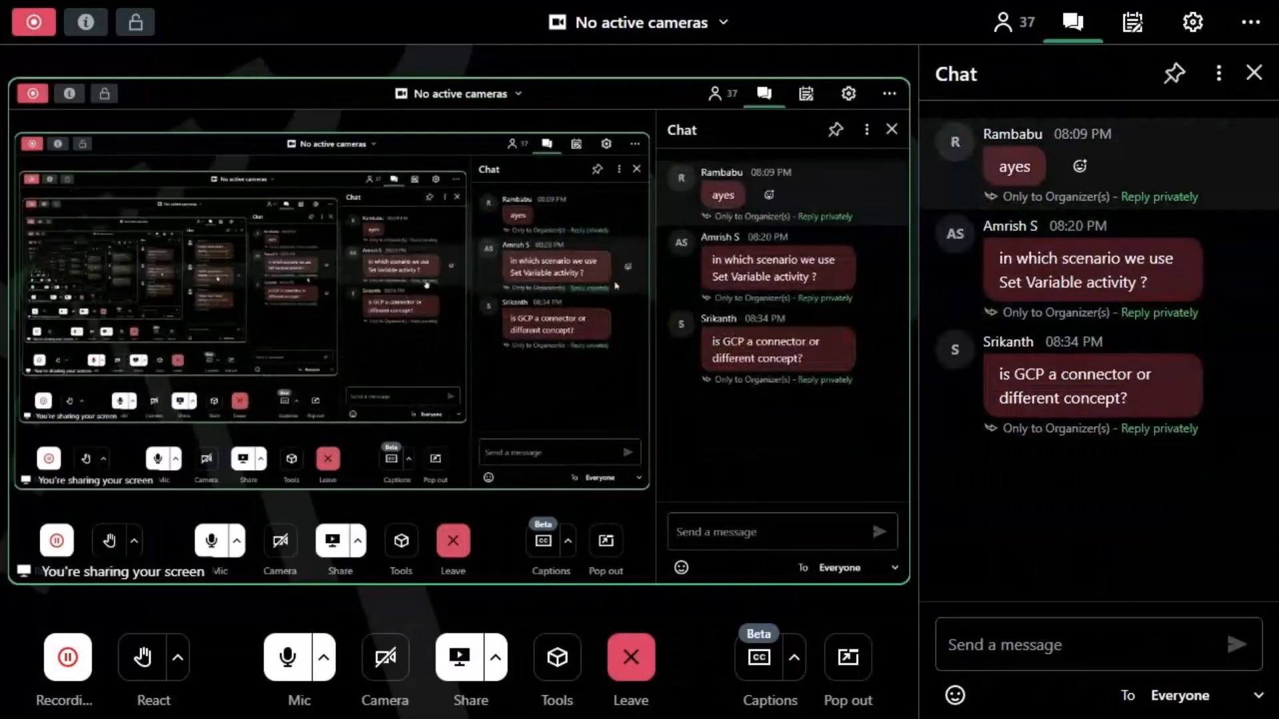
click(1255, 73)
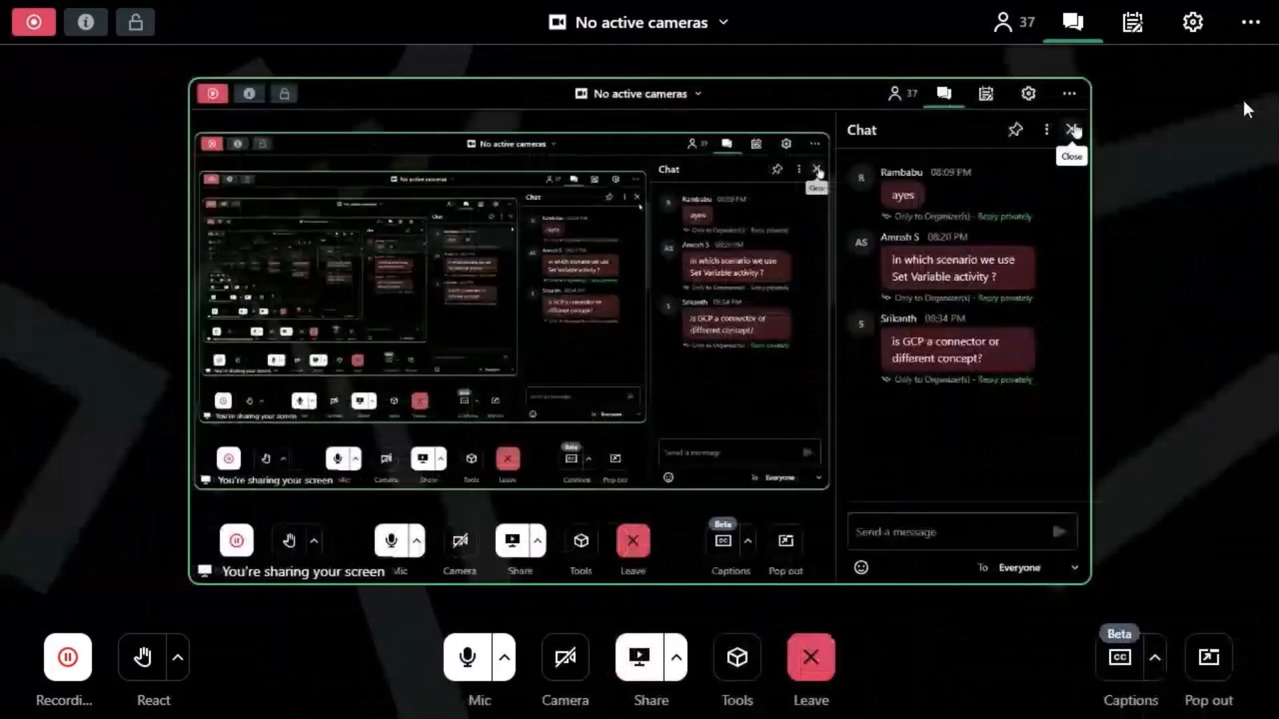
Return to Data Factory, enlarge the debug run output to review it, and refresh devcontainer's outbound folder to check for the copied file.
key(alt+Tab)
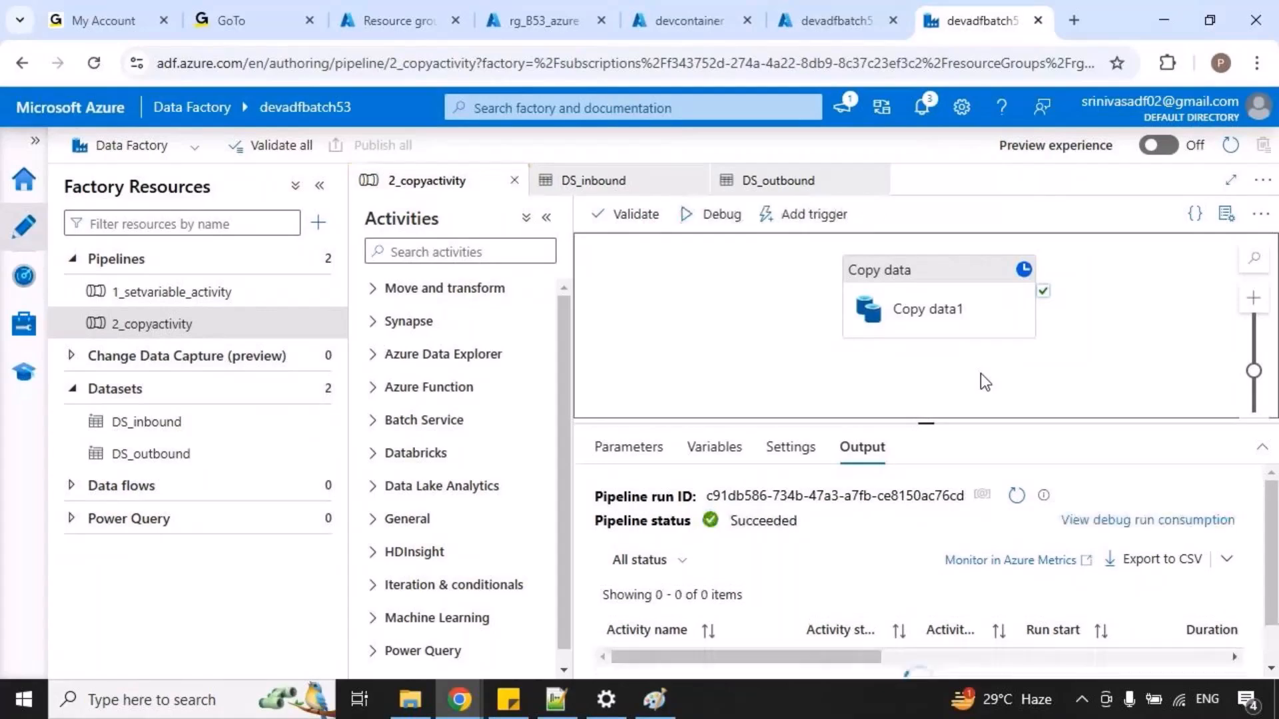
drag(947, 421, 959, 368)
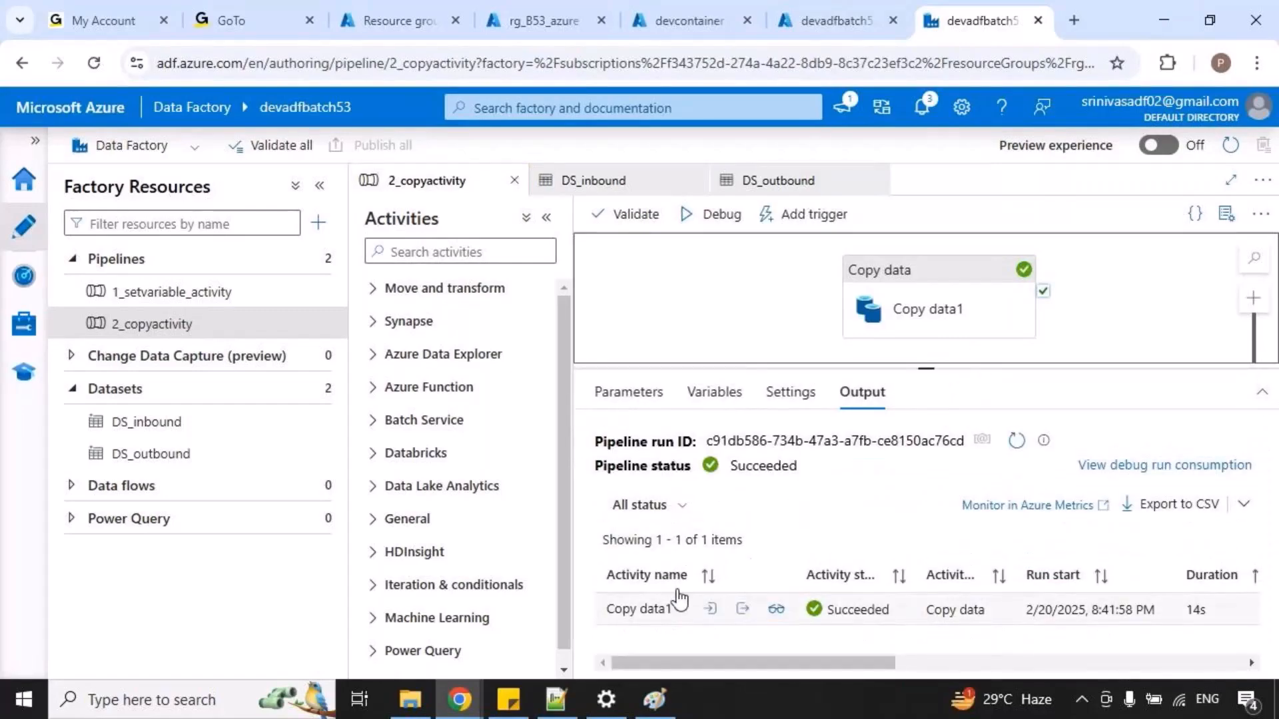
click(676, 19)
click(538, 240)
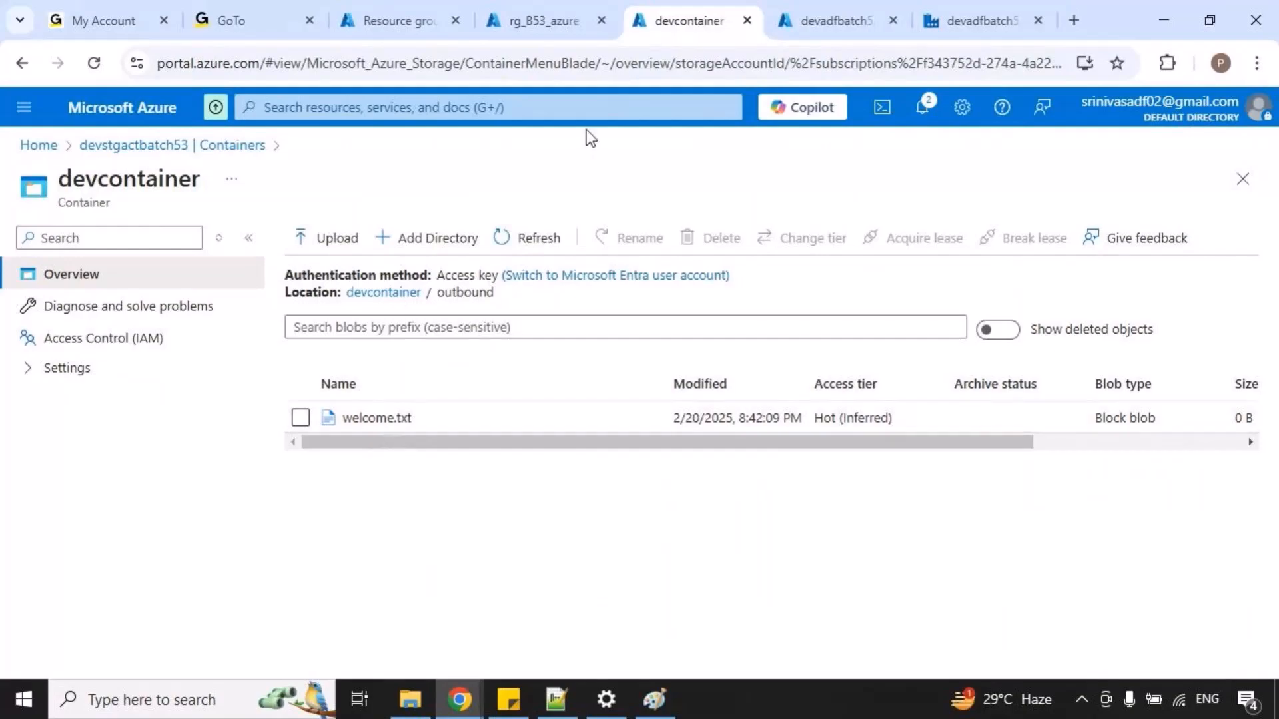
From resource group rg_B53_azure, open devstgactbatch53's devcontainer and look into its inbound folder for the source file.
click(533, 20)
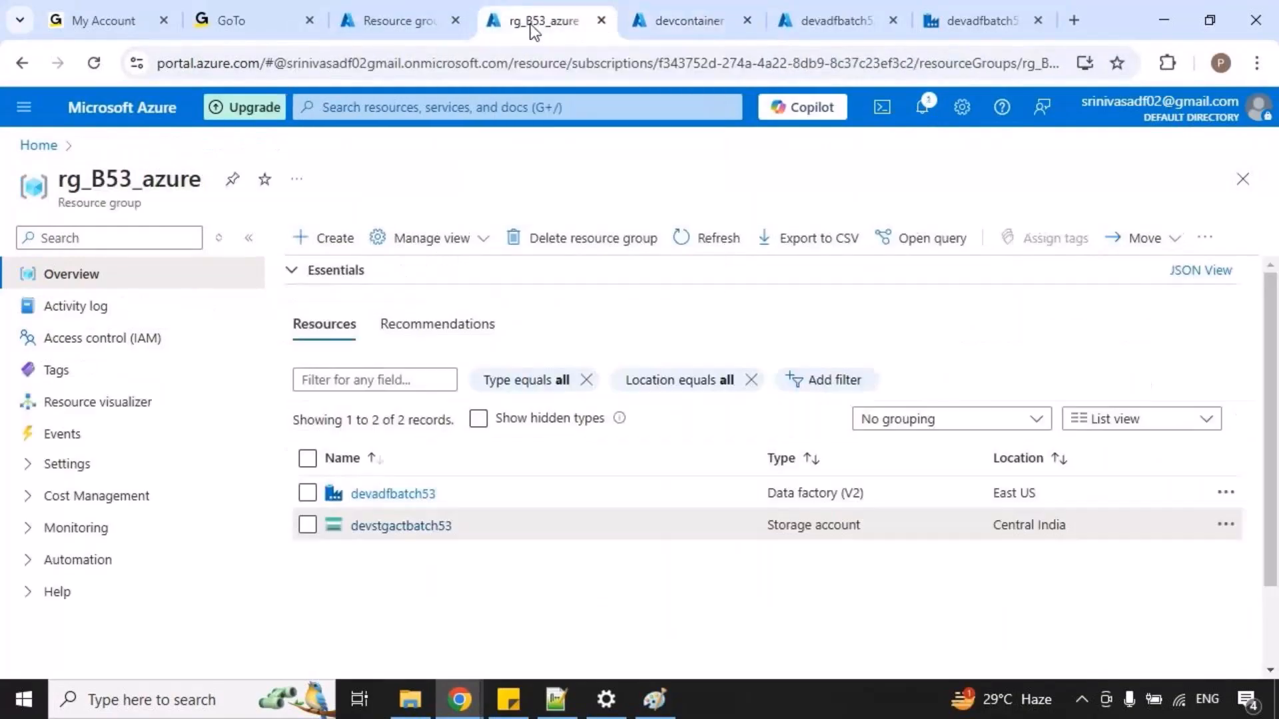
click(414, 528)
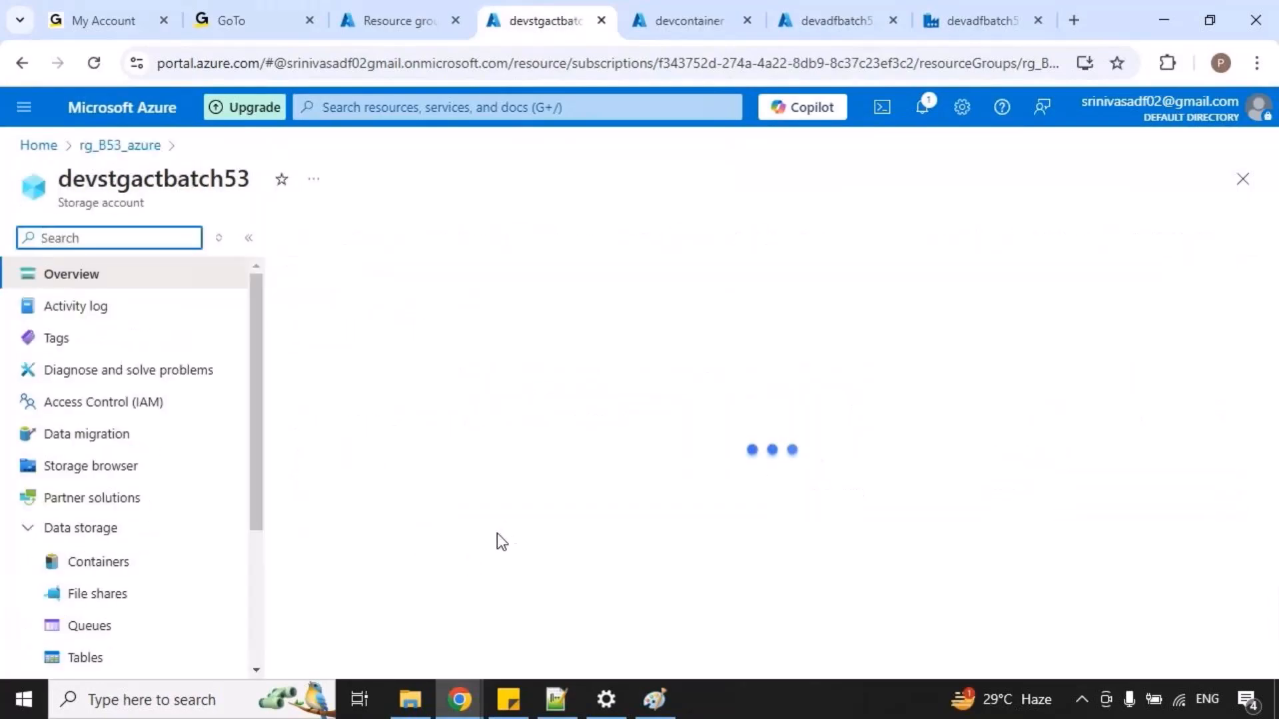
click(100, 595)
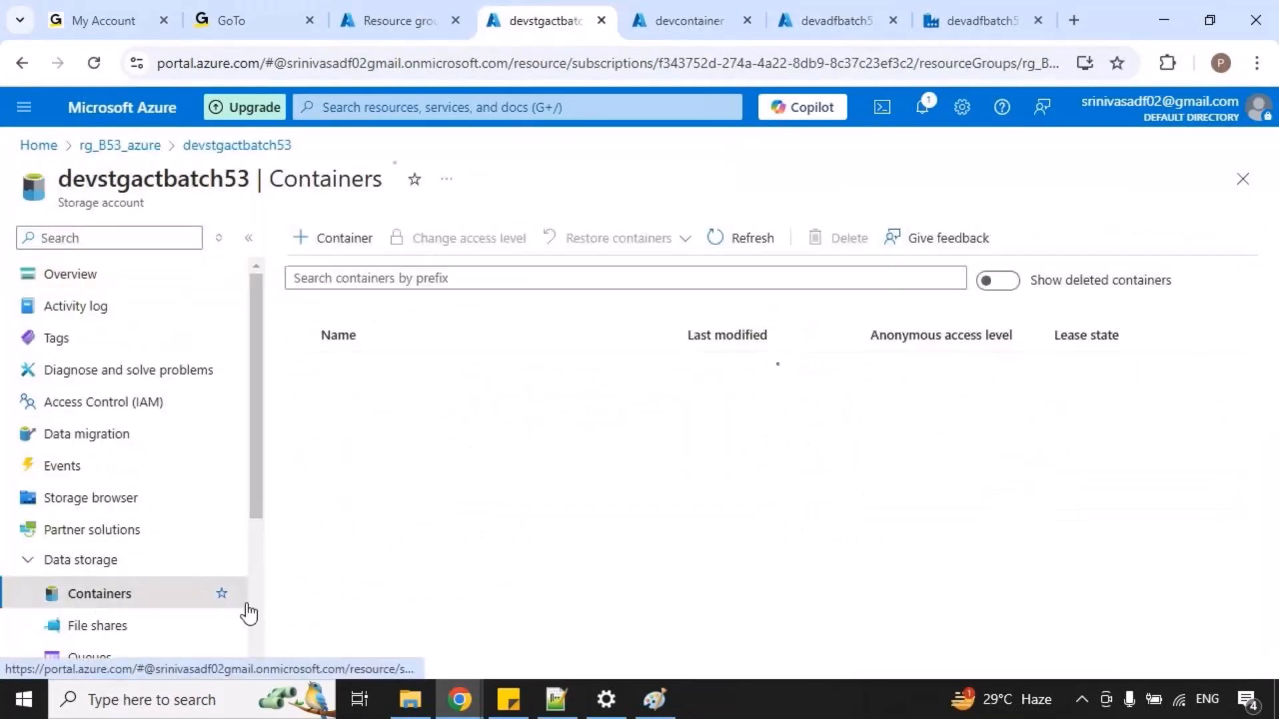
click(360, 413)
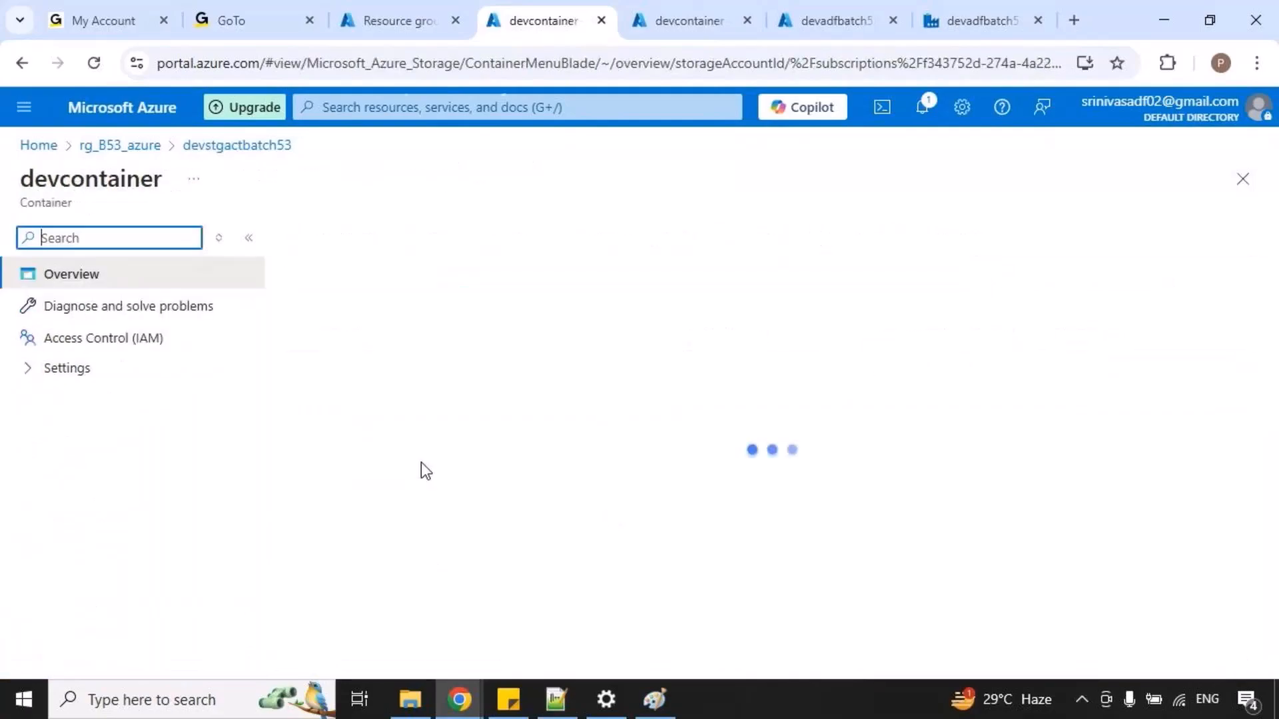
click(362, 420)
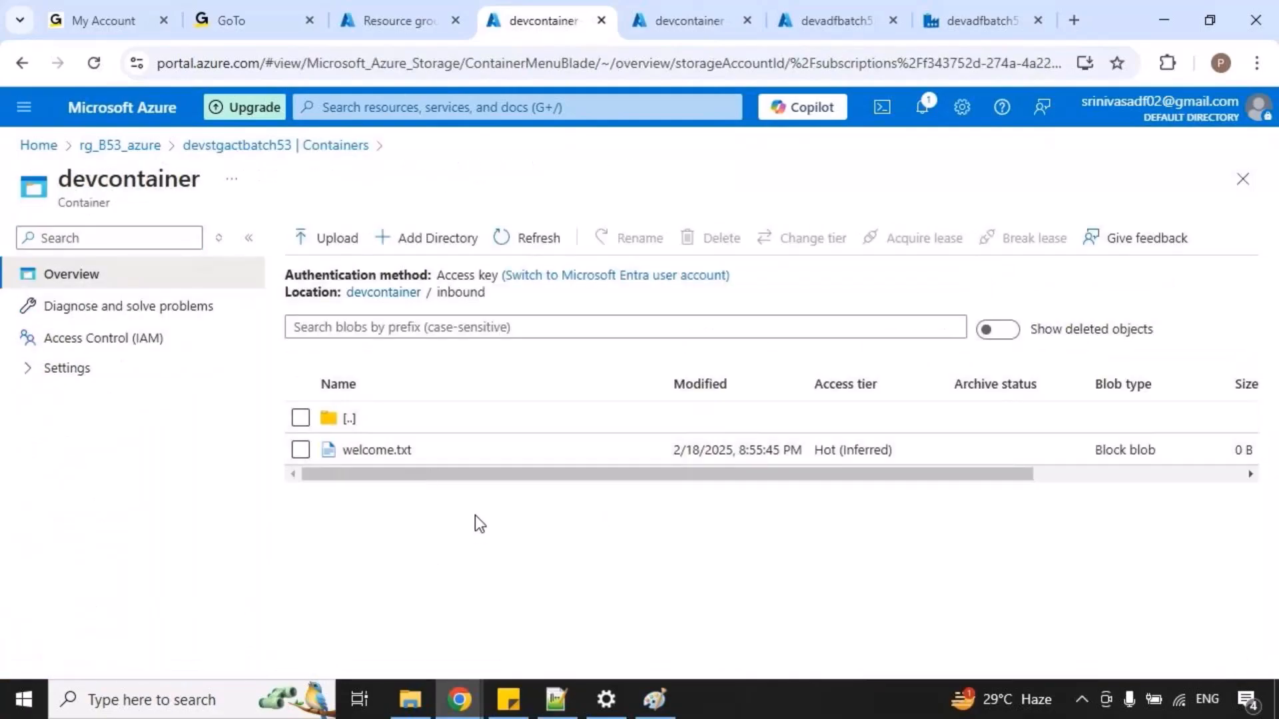
Switch to Notepad++ and enter in a new document the header custid,custname and comma-separated rows for C1 and C2 with customer names.
click(562, 711)
key(ctrl+n)
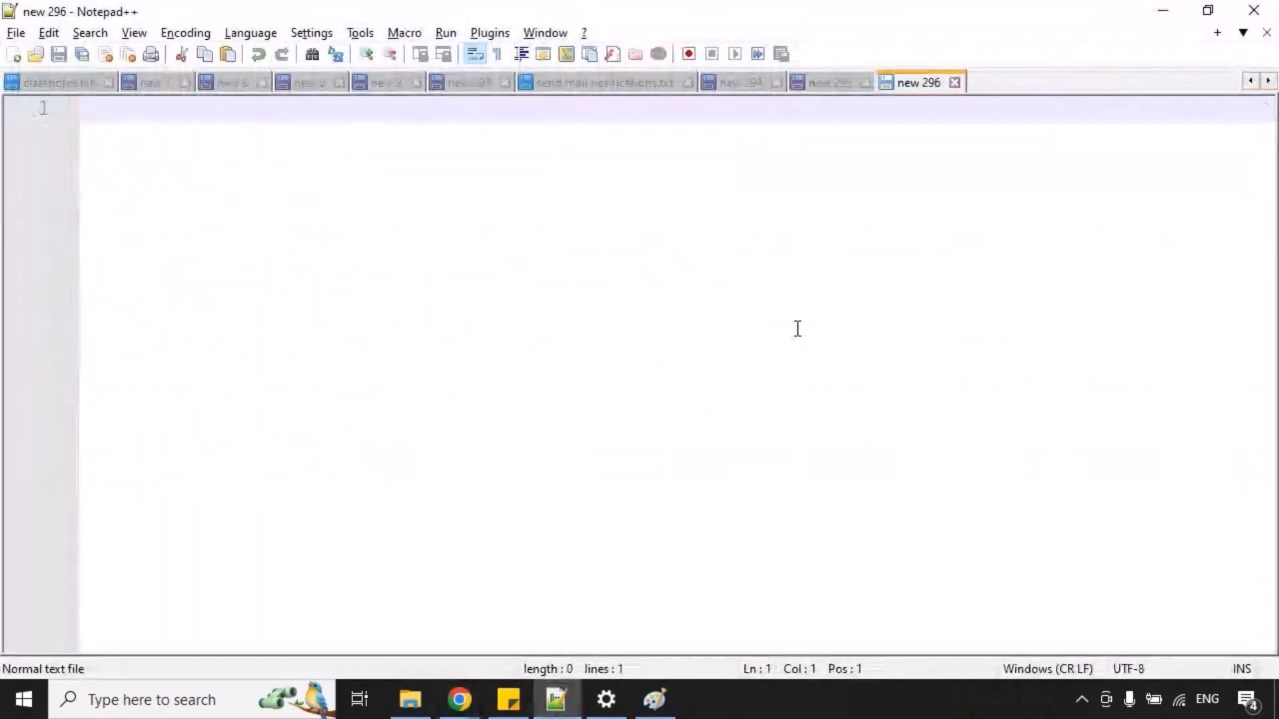
text(custid,custname)
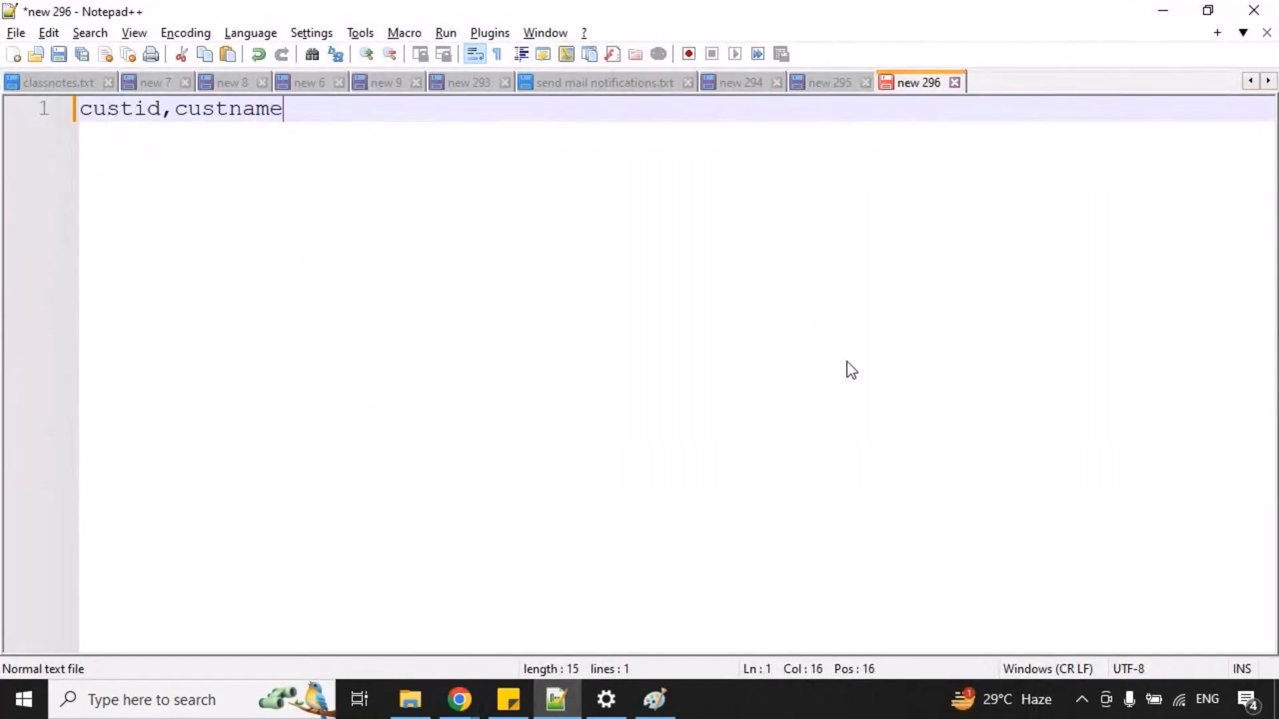
key(Return)
text(C1,srinivas)
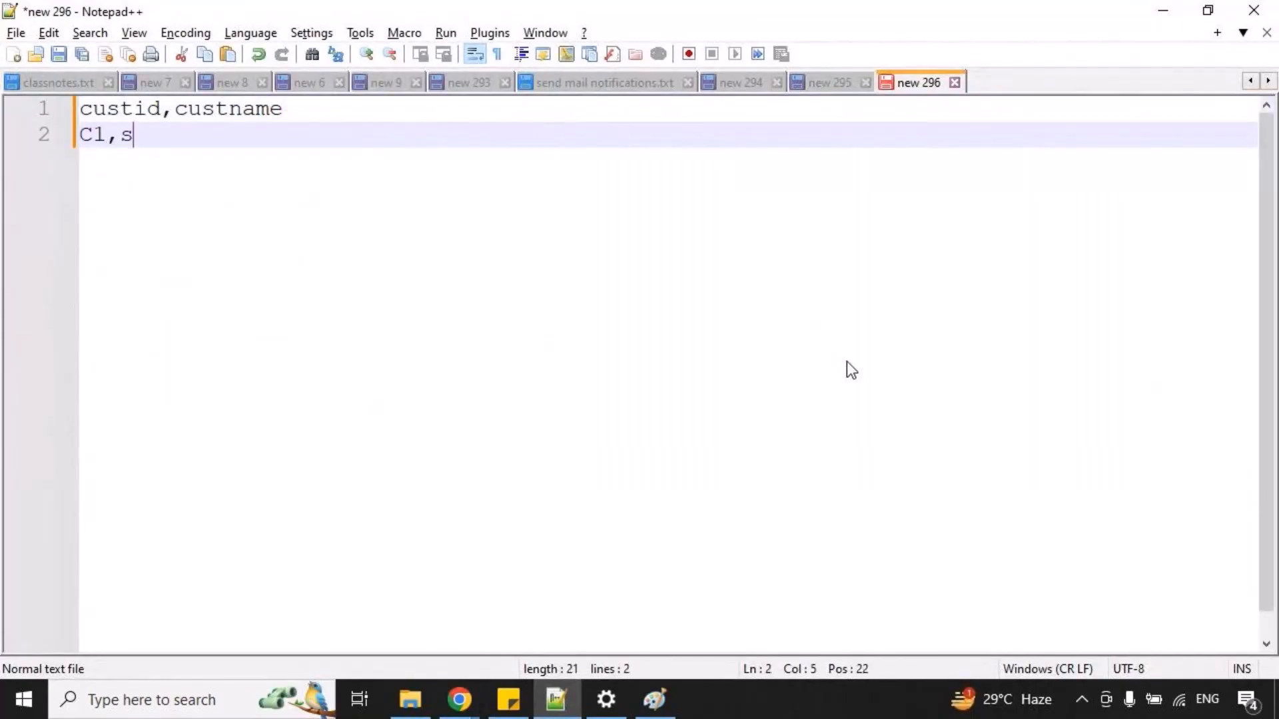
key(Return)
text(C2,phani)
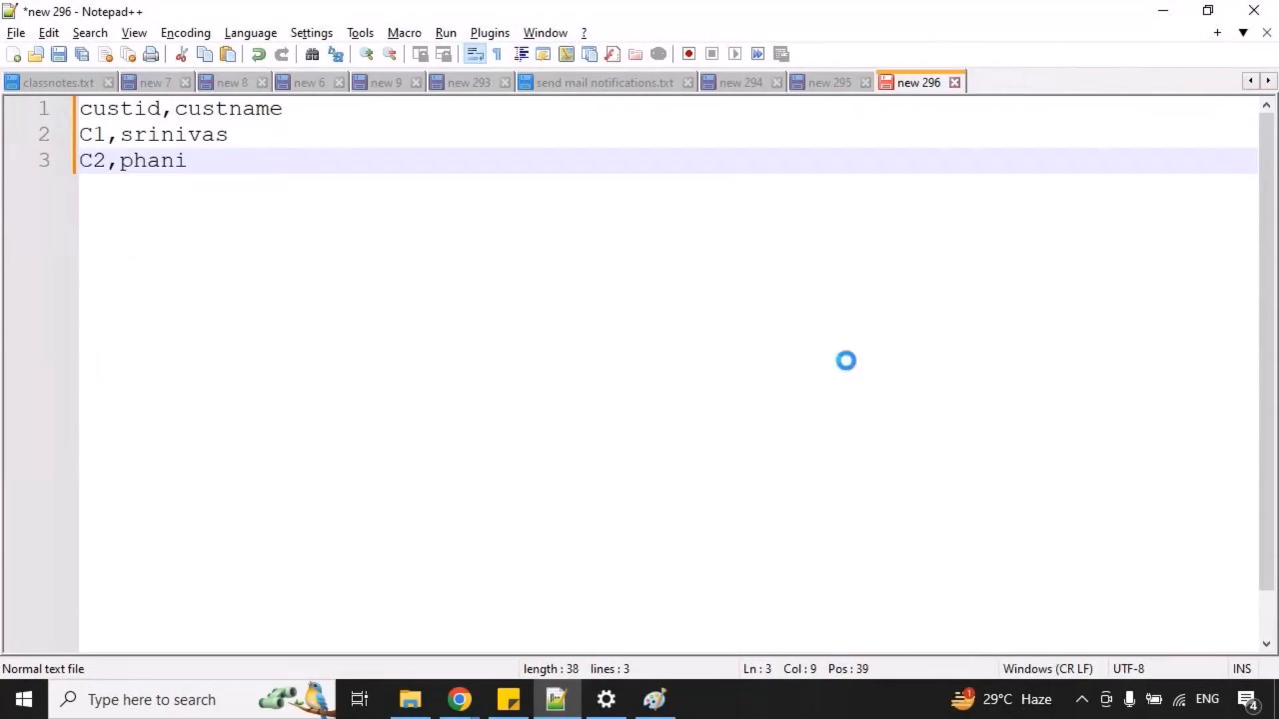
Save the document as customers.txt in PVR Cloud Tech's B53-ADE-ADF-2025(17thFeb)(8.00PM-9.00PM) folder, under Day-4.
key(ctrl+s)
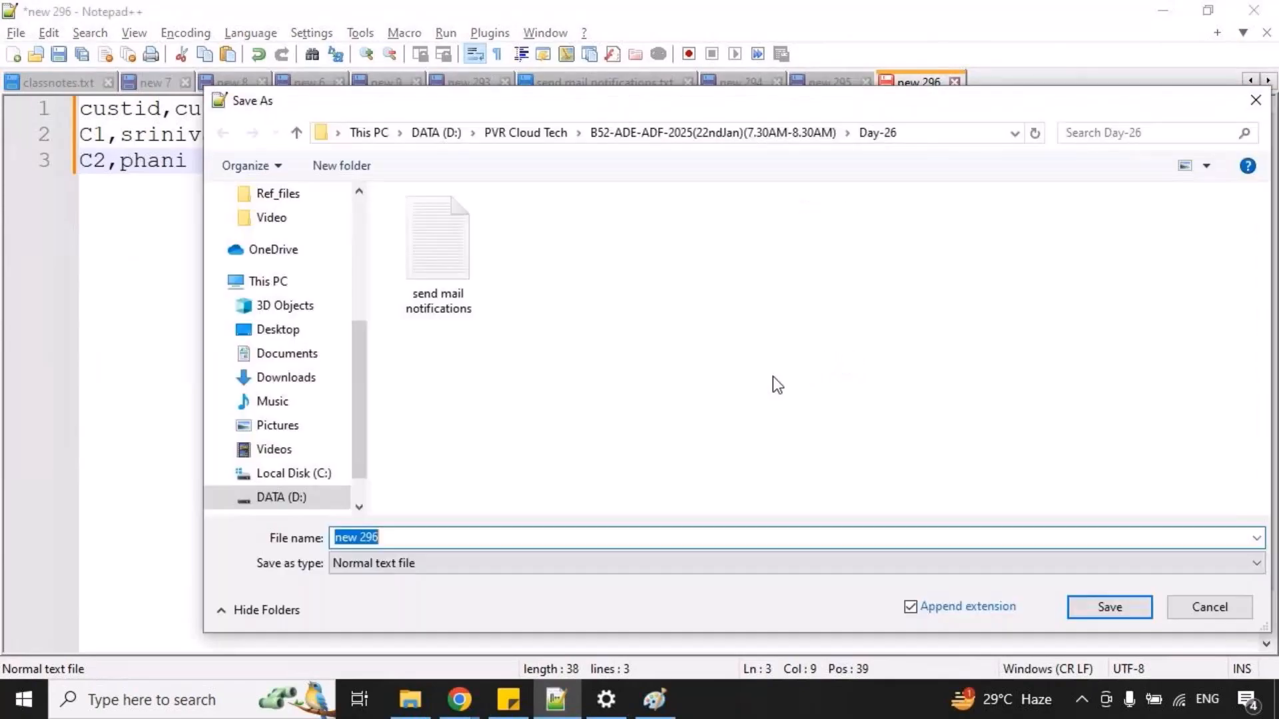
click(525, 133)
scroll(599, 369, down, 6)
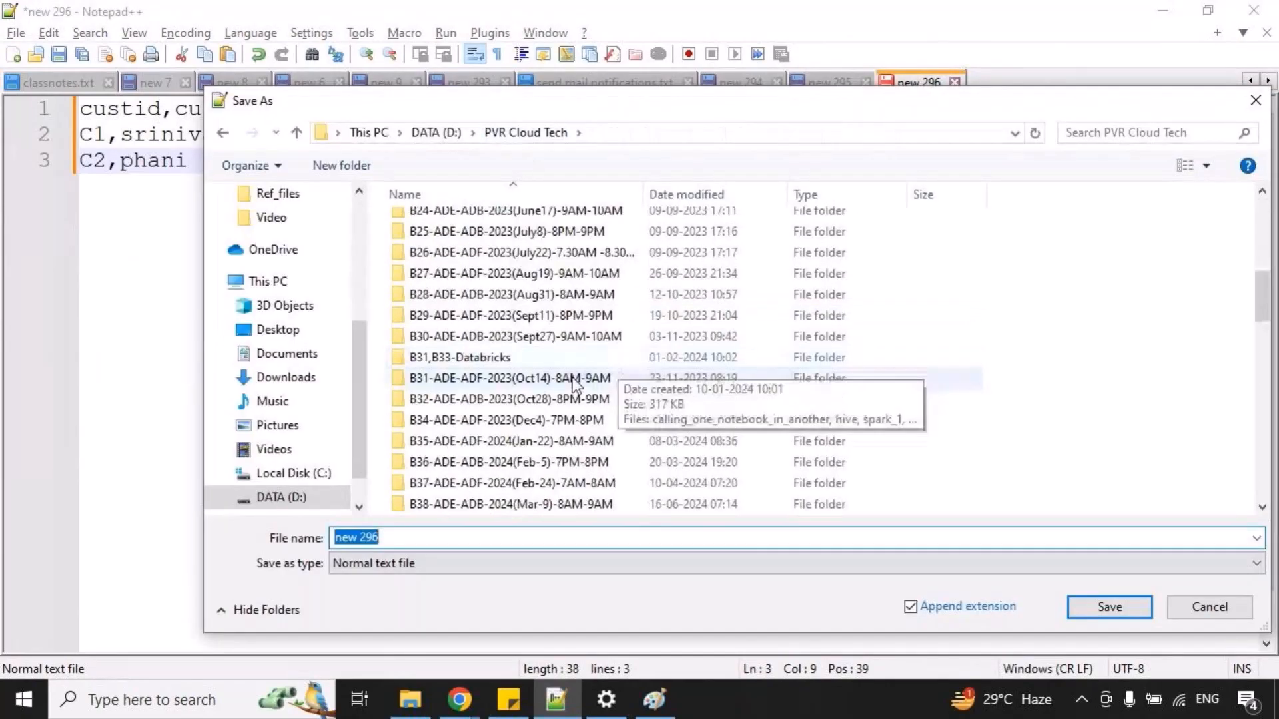
scroll(573, 385, down, 9)
double_click(493, 291)
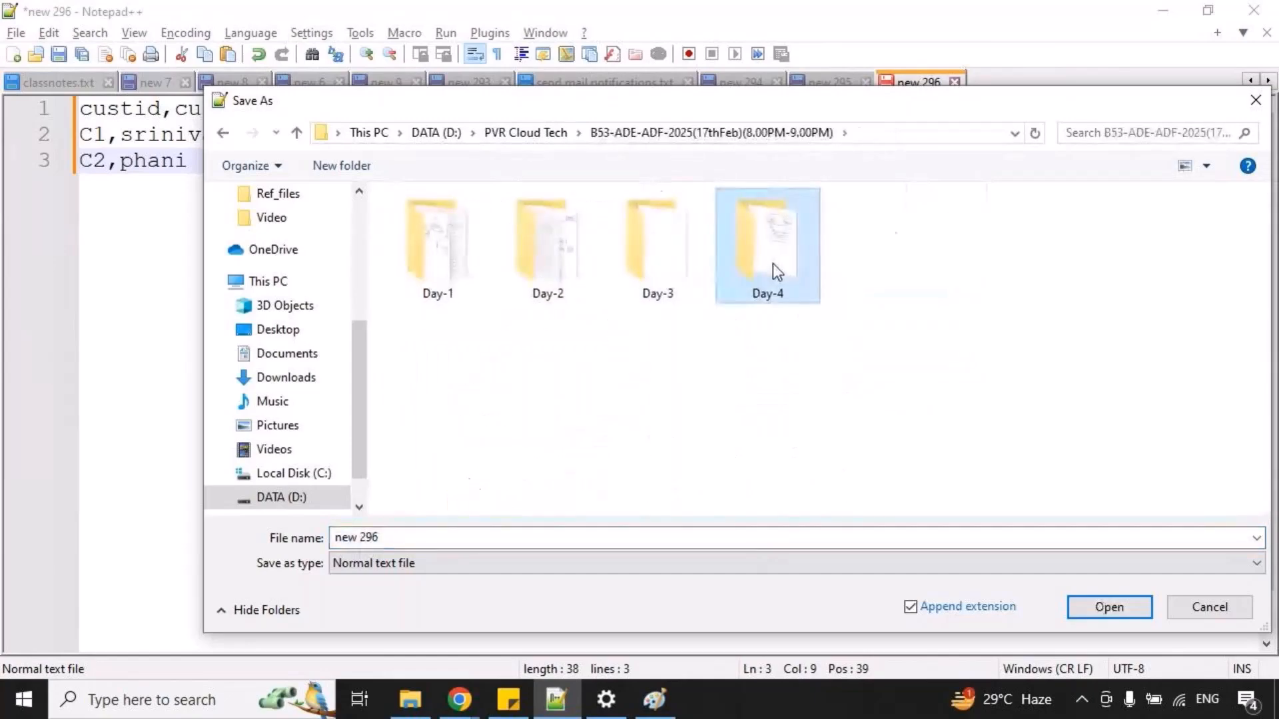
double_click(772, 262)
text(custom)
key(Return)
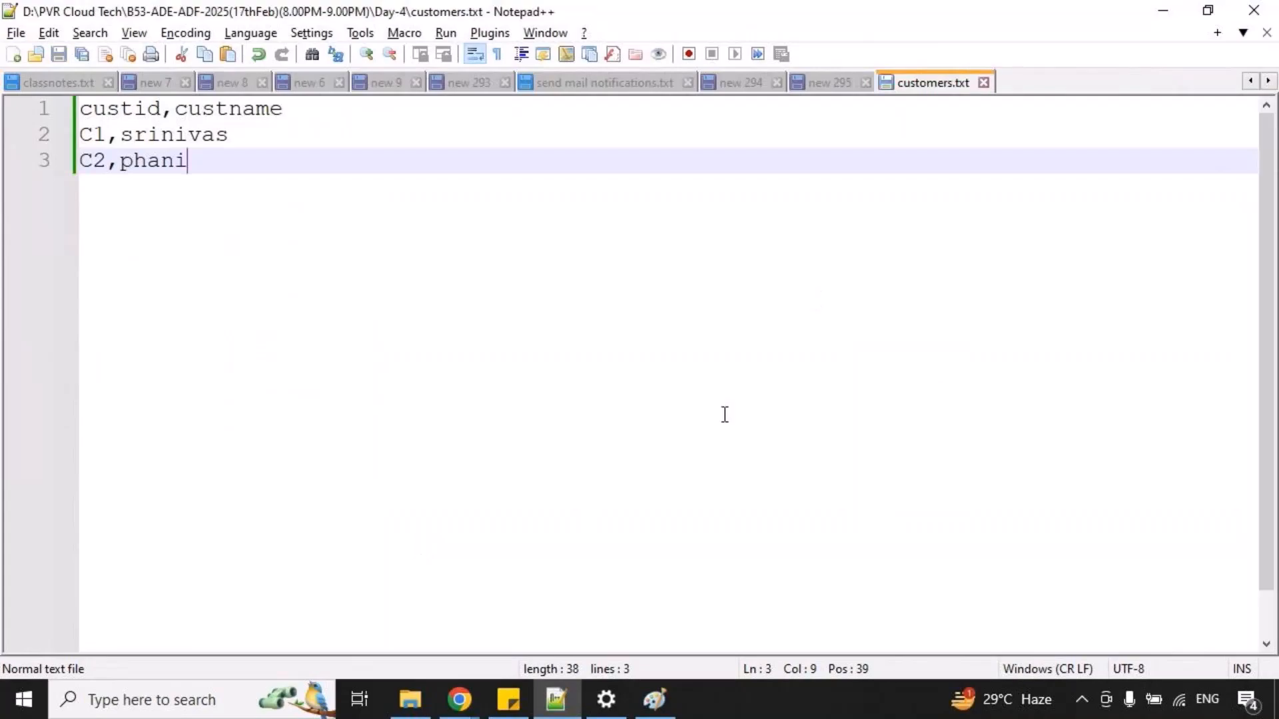
Switch to the Azure portal, upload customers.txt from Day-4 to devcontainer's inbound folder, and look into the outbound folder.
mouse_move(476, 702)
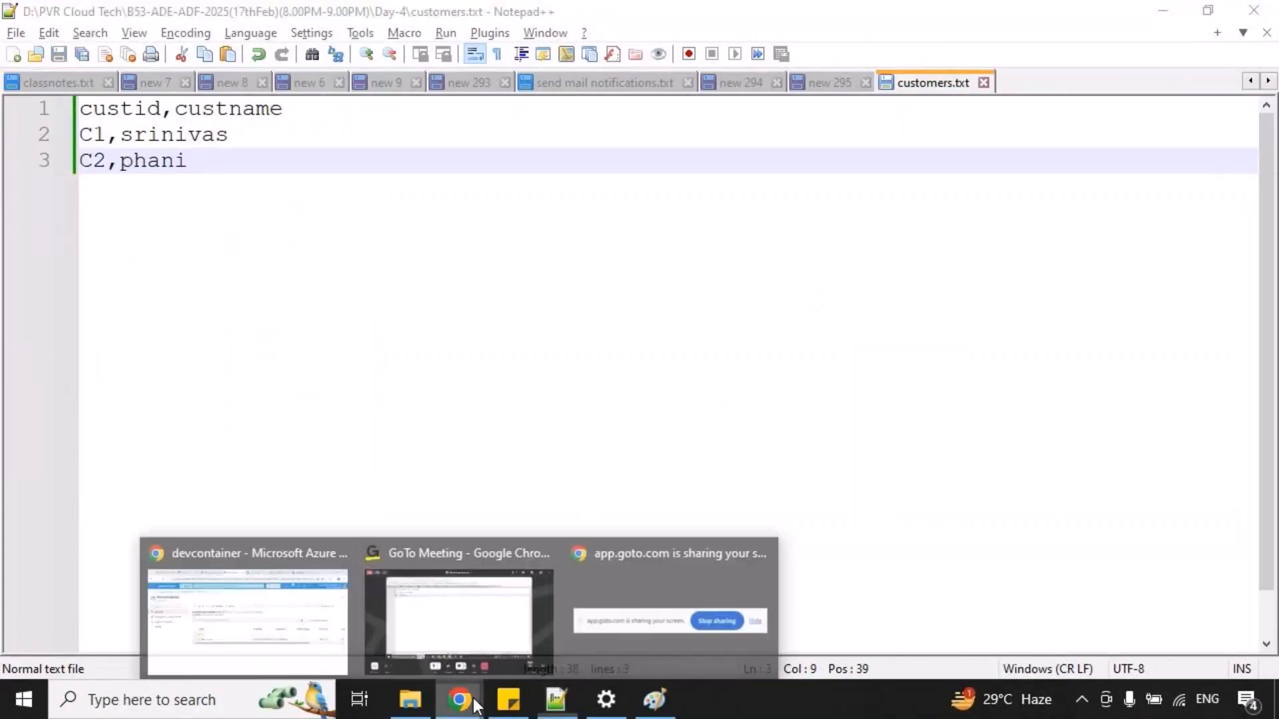
click(297, 613)
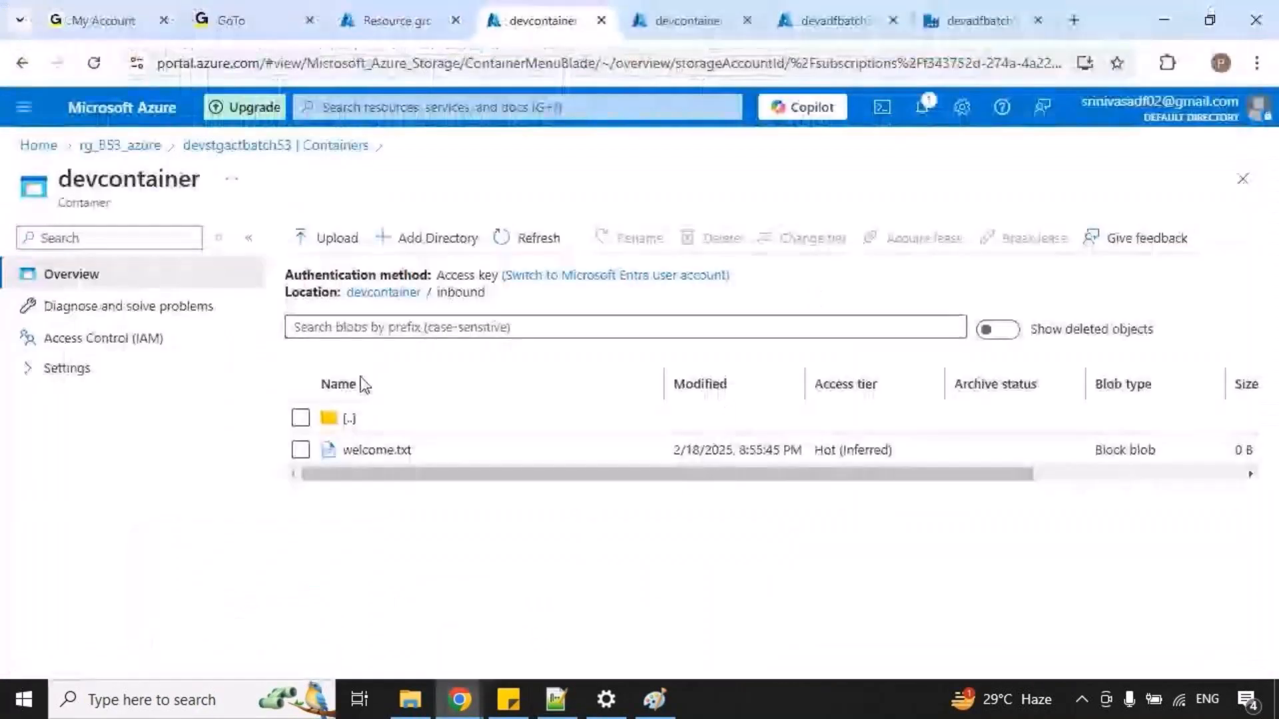
click(336, 246)
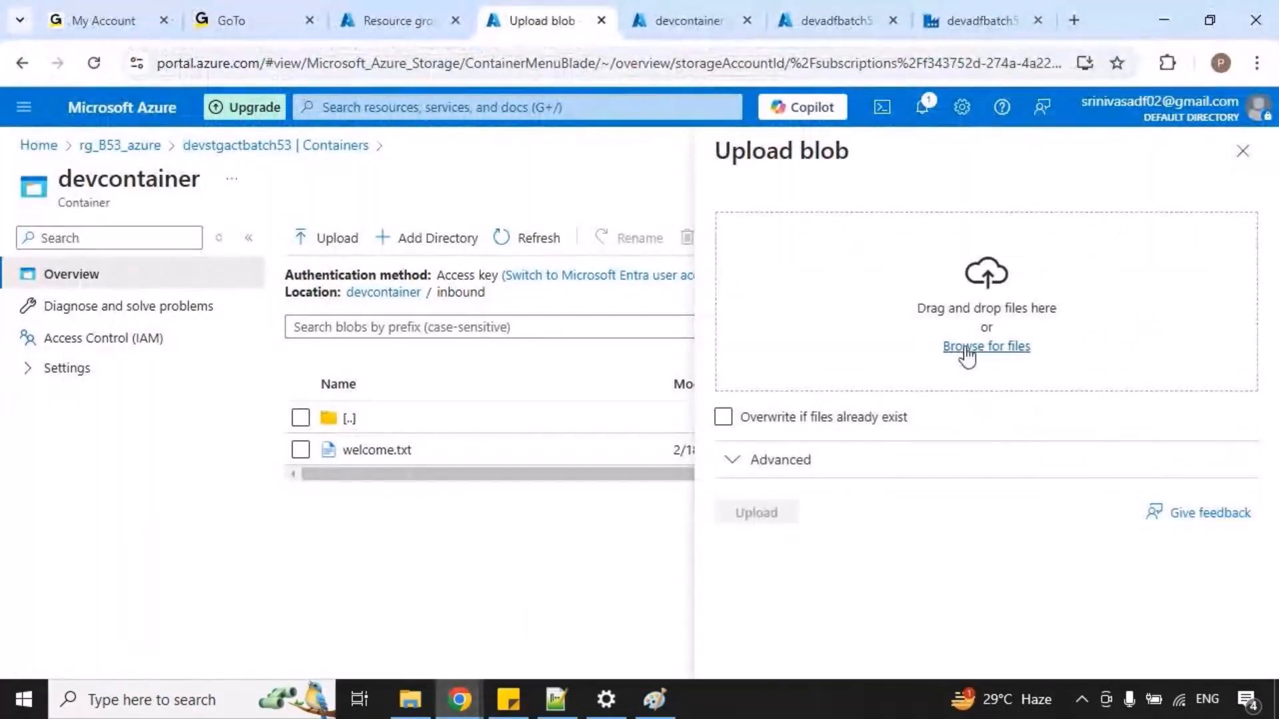
click(962, 348)
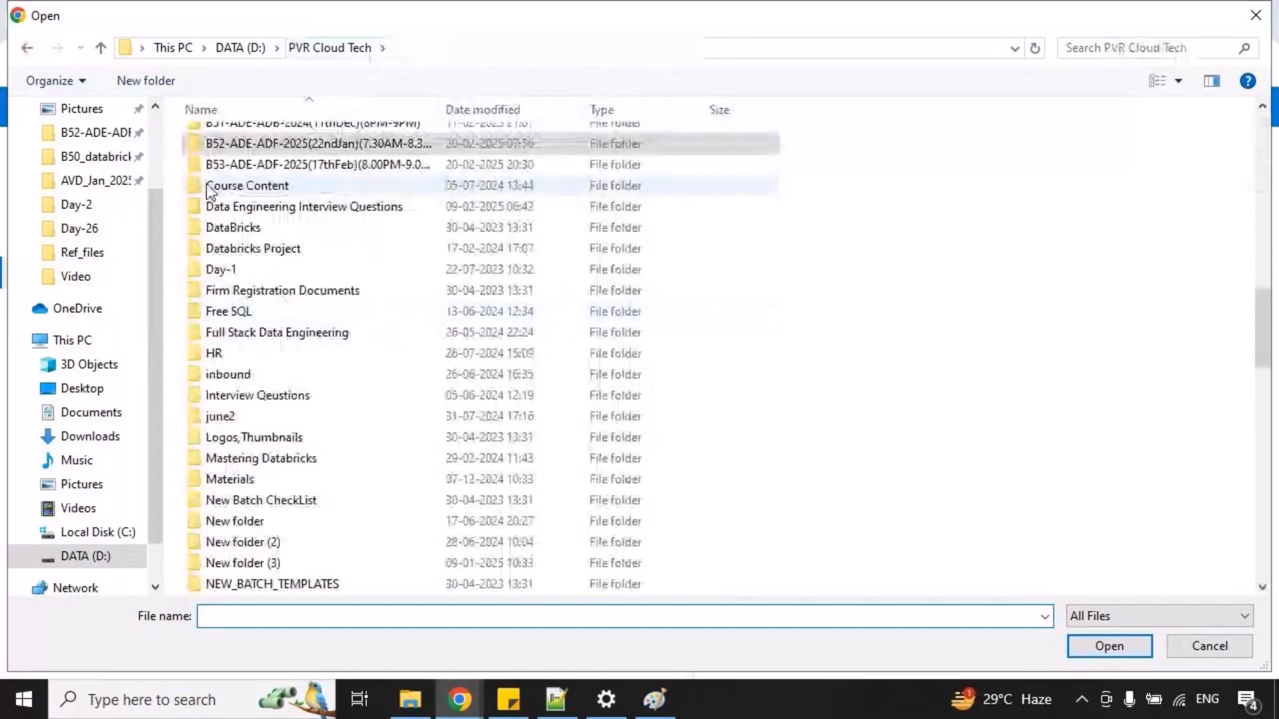
double_click(231, 167)
double_click(554, 202)
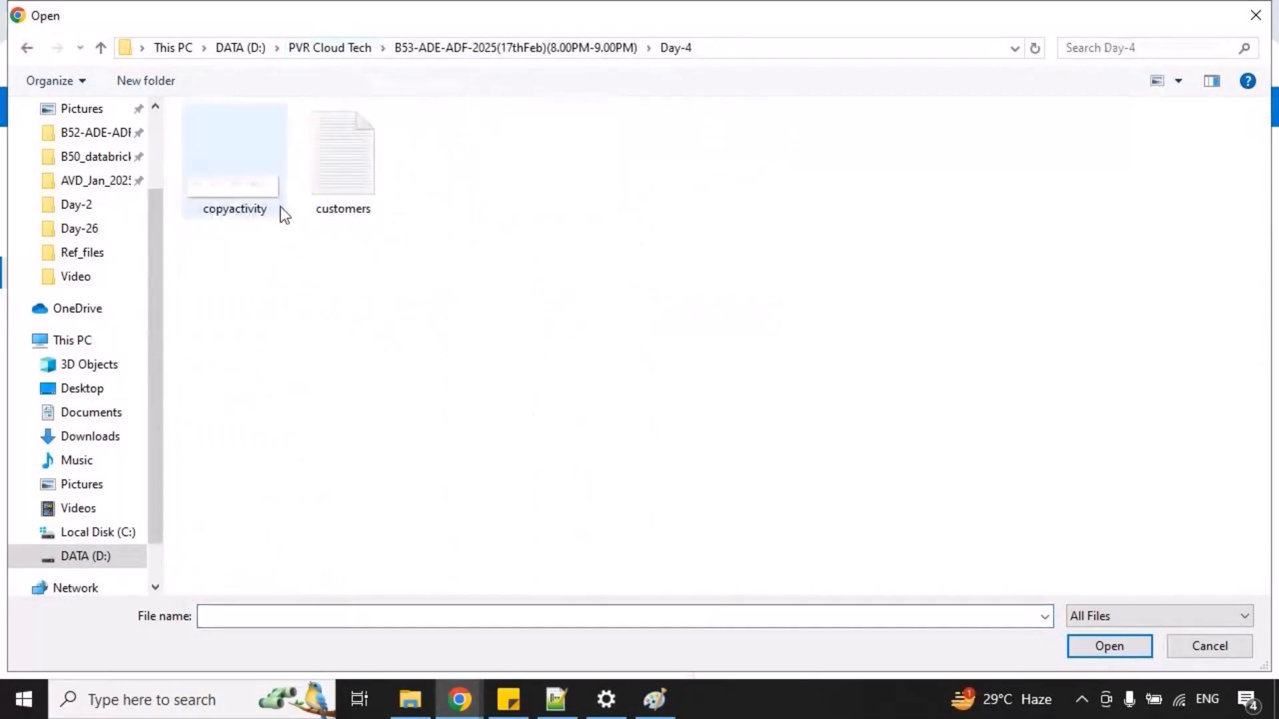
click(350, 202)
click(1077, 644)
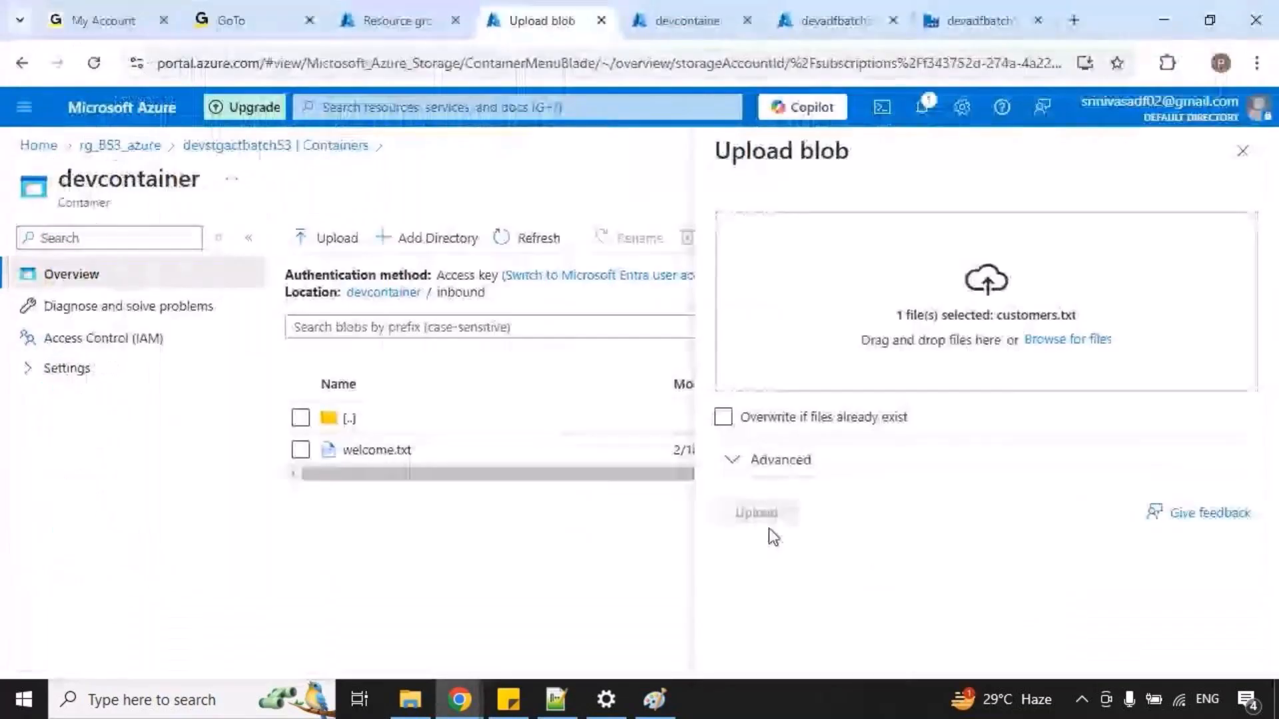
click(756, 512)
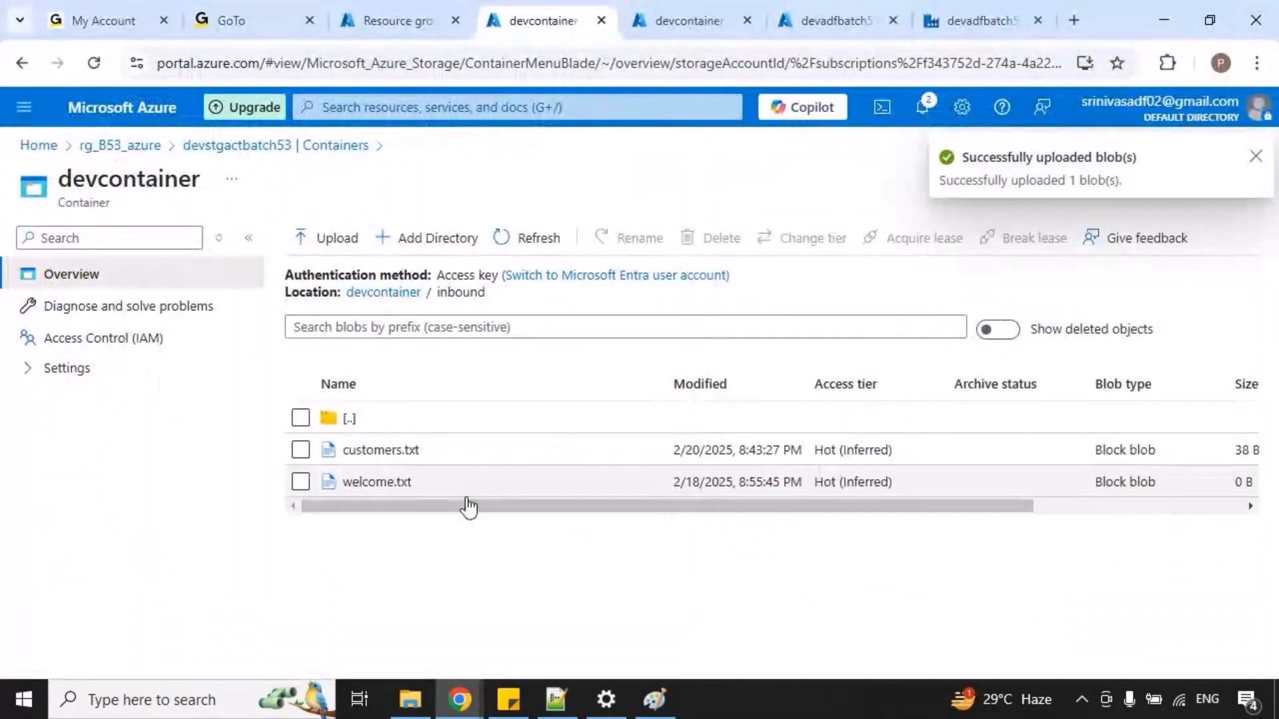
click(404, 299)
click(367, 451)
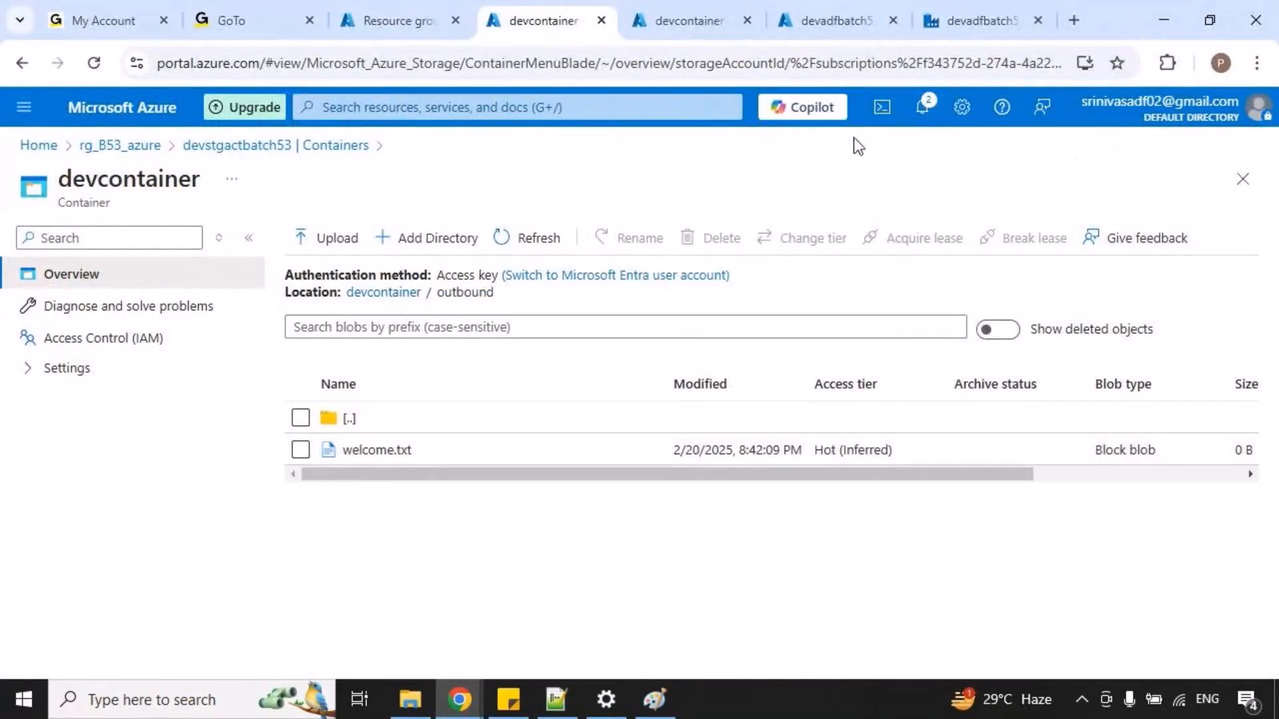
In Data Factory, change the DS_inbound dataset's file path to devcontainer/inbound/customers.txt by browsing the storage.
click(979, 21)
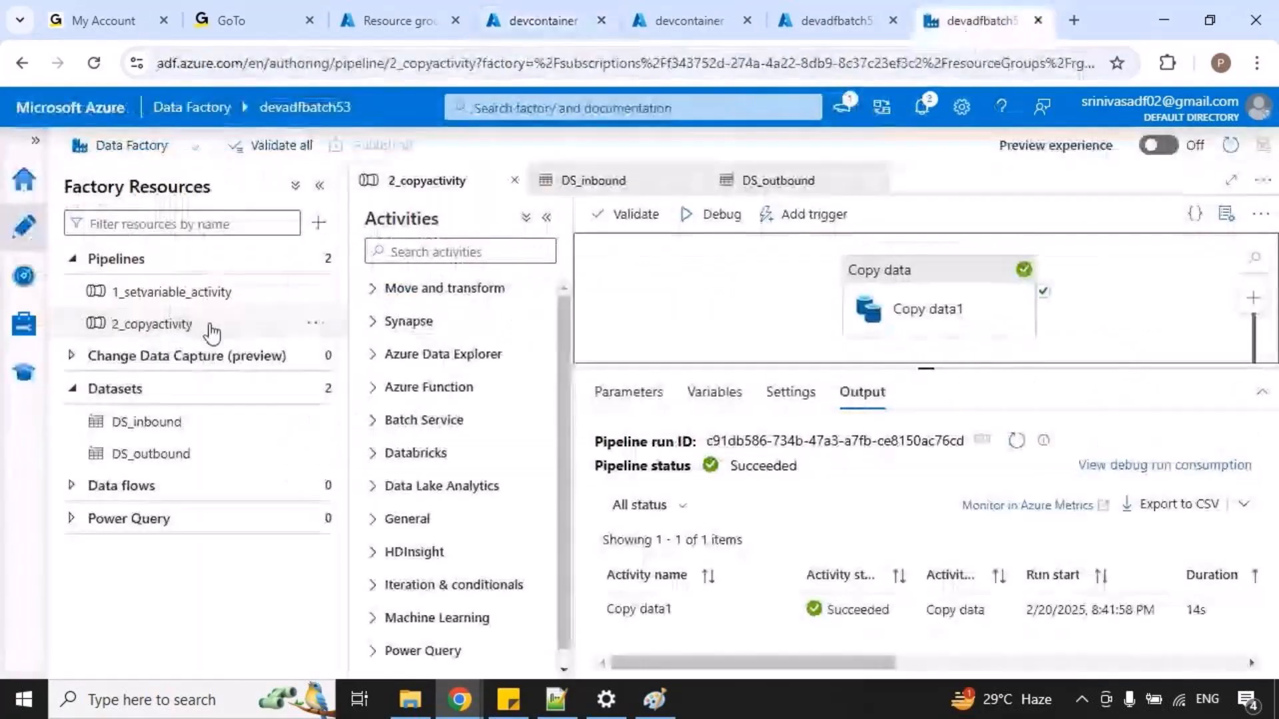
click(186, 438)
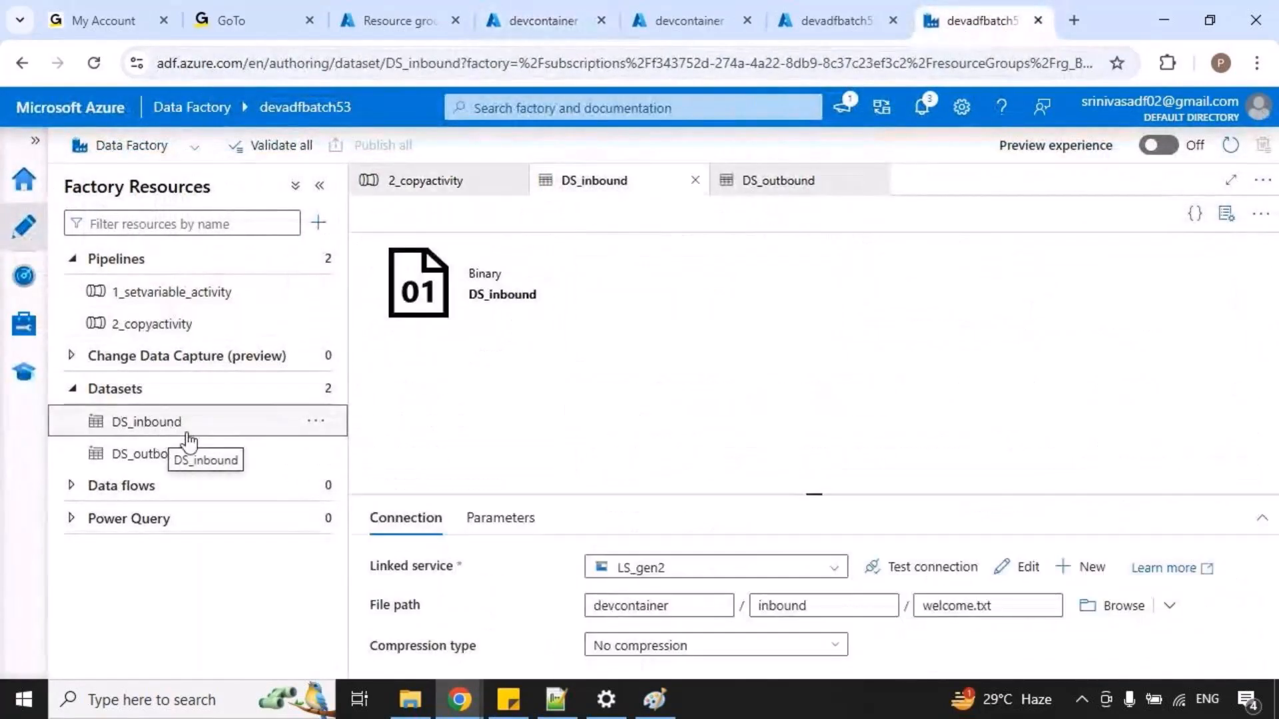
drag(813, 496, 848, 386)
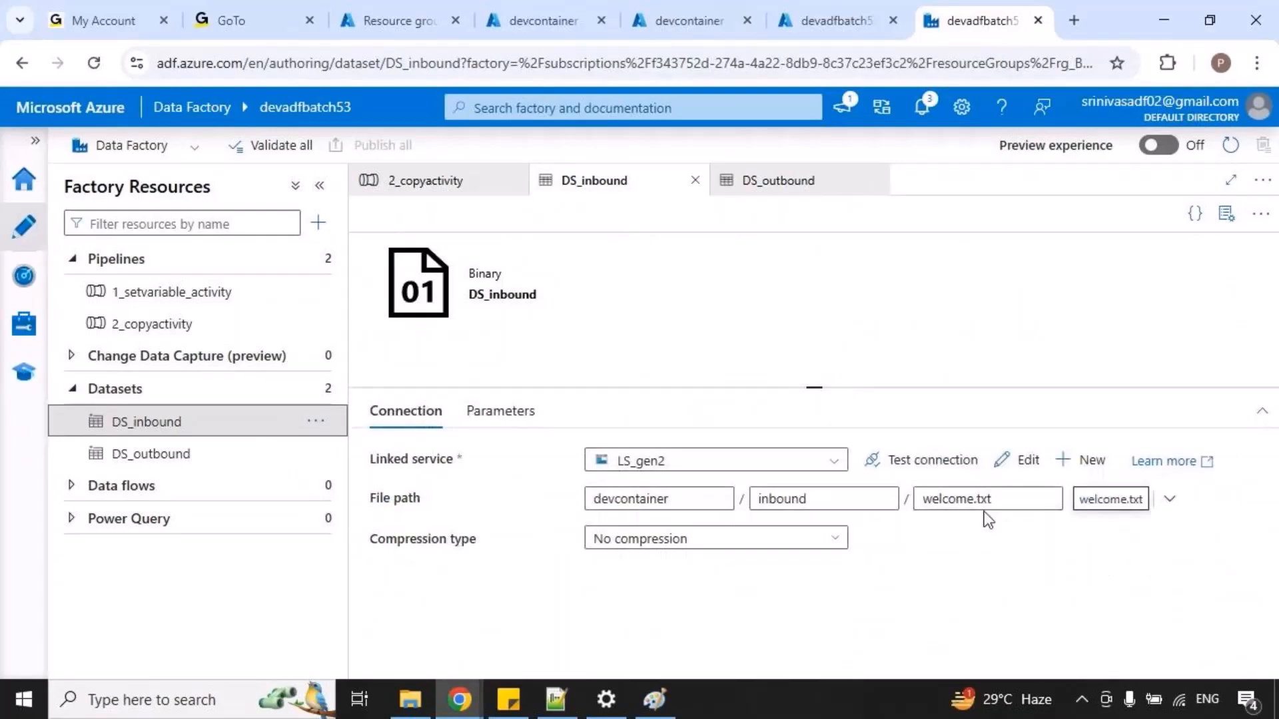
click(1068, 585)
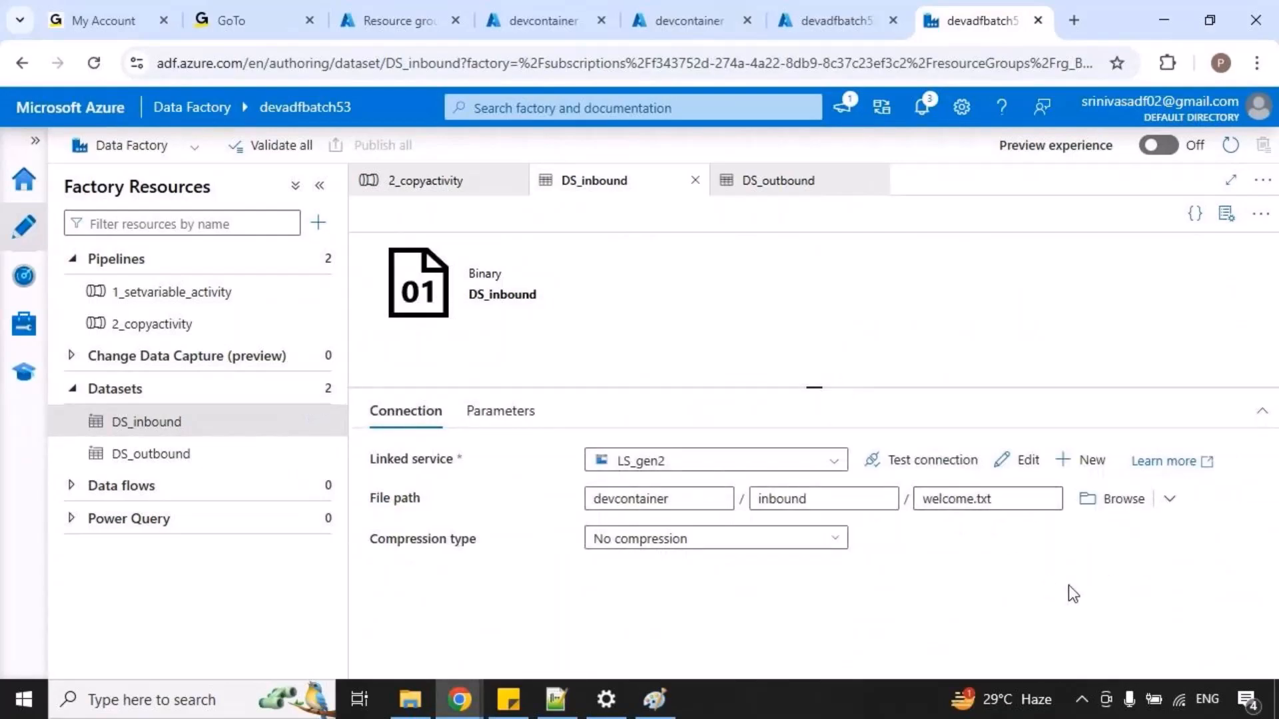
click(1119, 501)
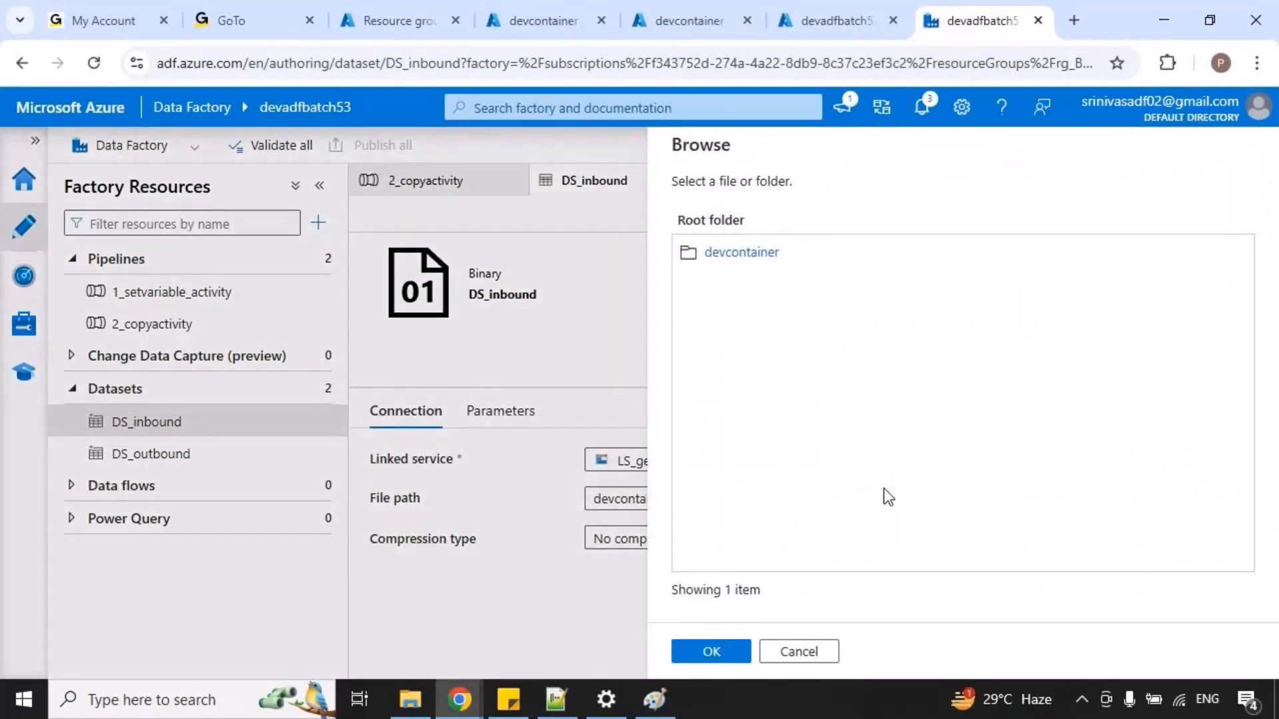
click(741, 254)
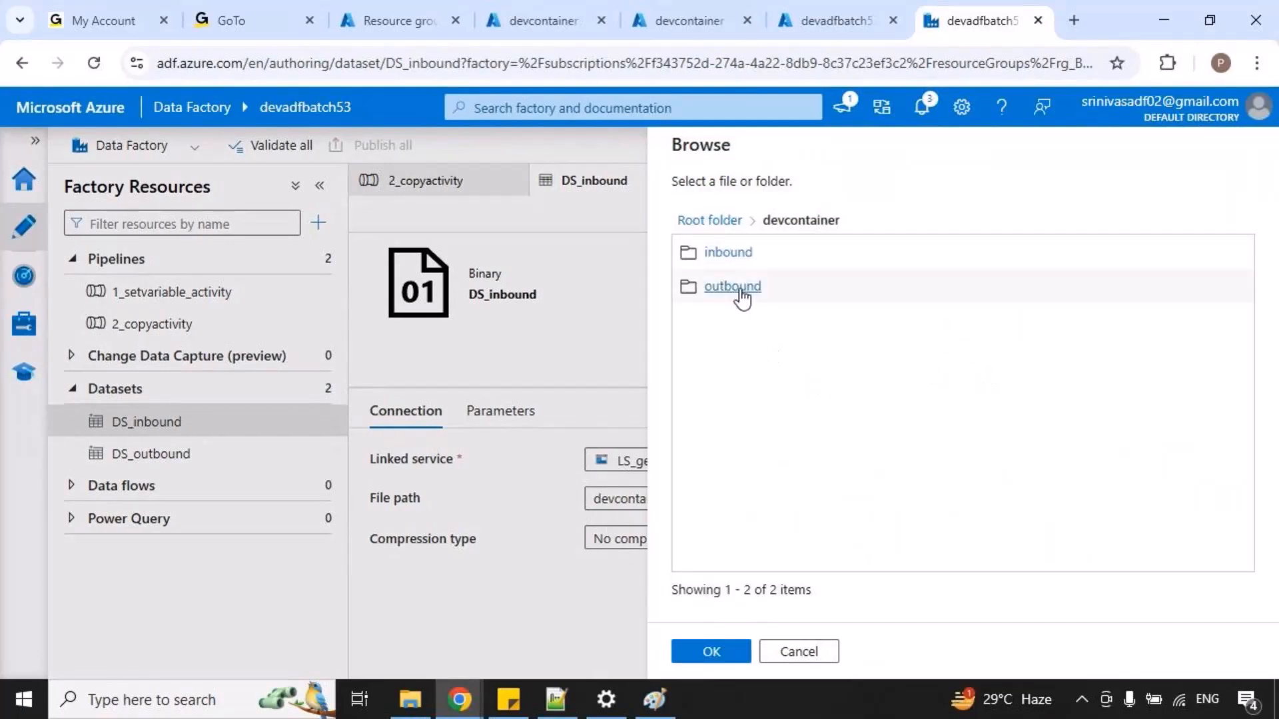
click(733, 253)
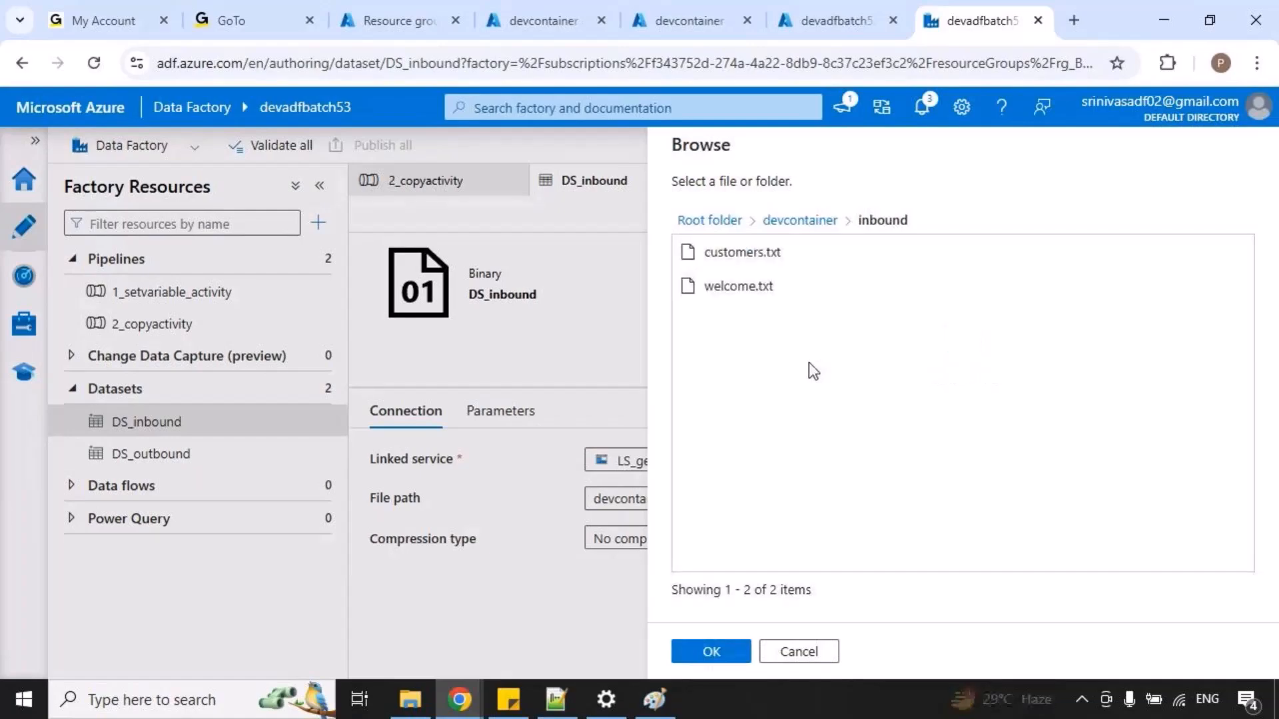
click(750, 257)
click(709, 652)
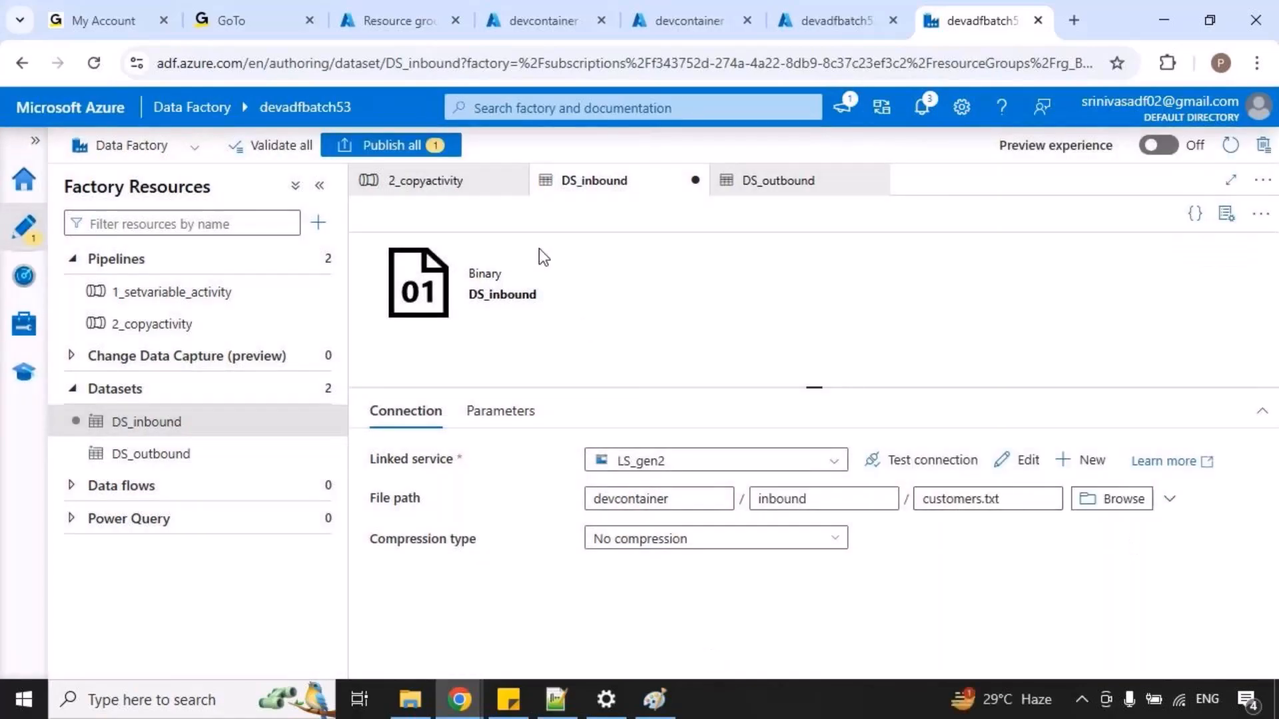
Open the source dataset from the source settings of Copy data1 in 2_copyactivity and check its file path.
click(442, 186)
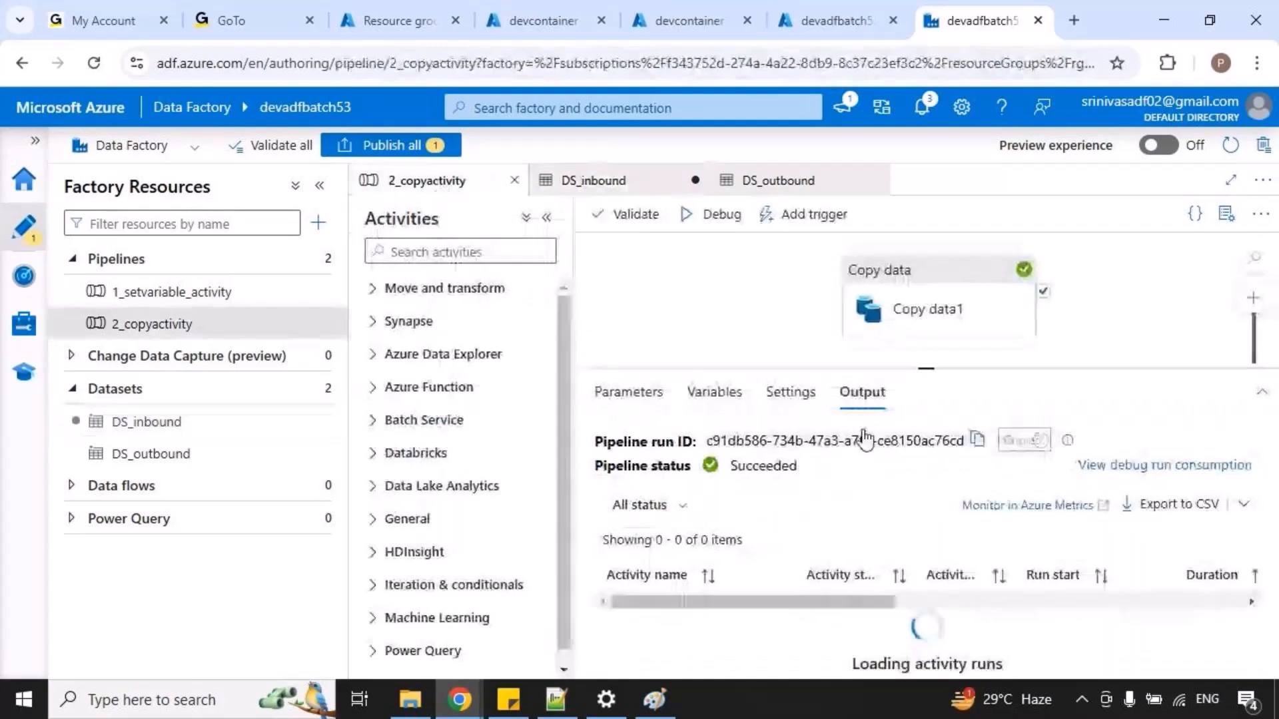
click(928, 310)
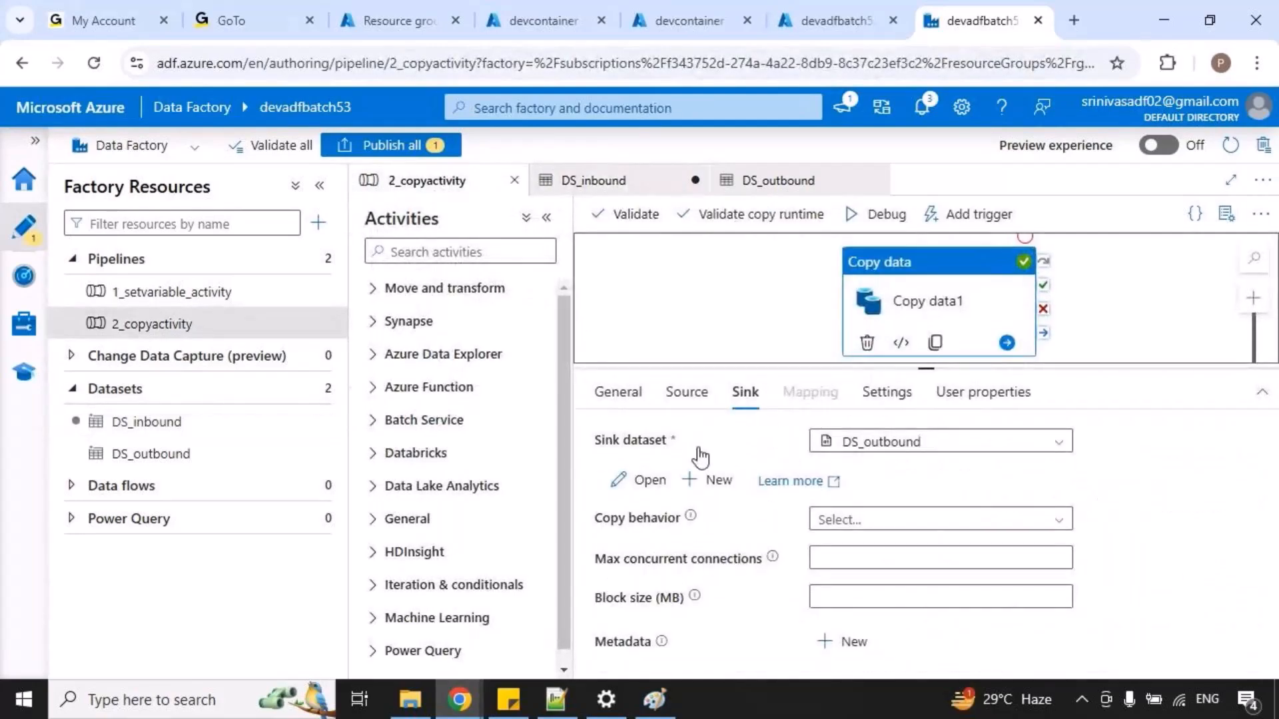
click(686, 392)
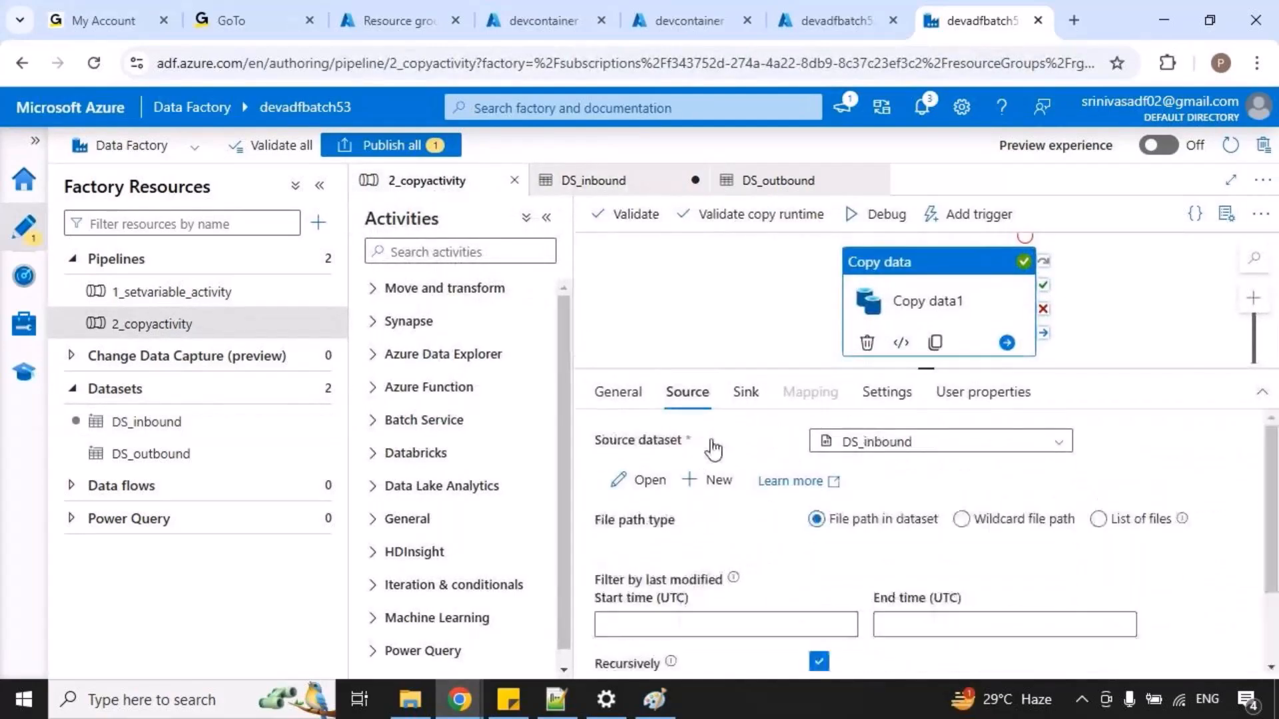
click(649, 486)
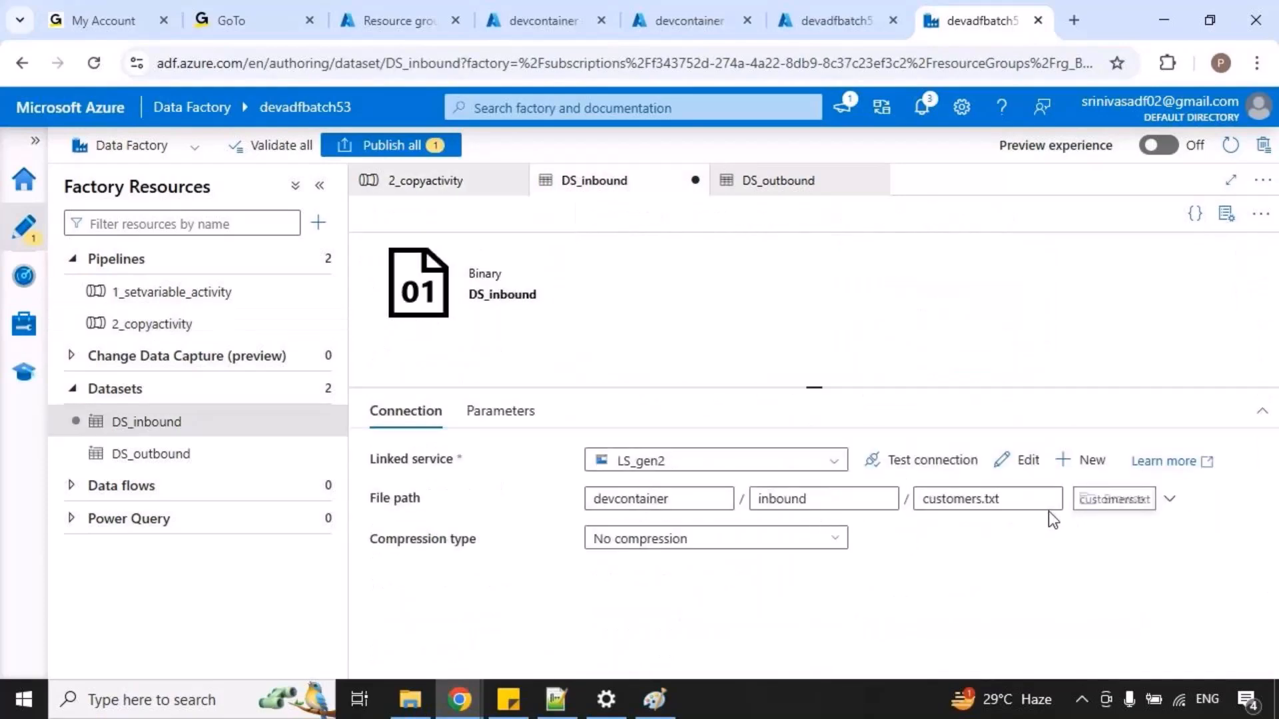
Return to the 2_copyactivity pipeline and publish the pending DS_inbound change.
click(443, 184)
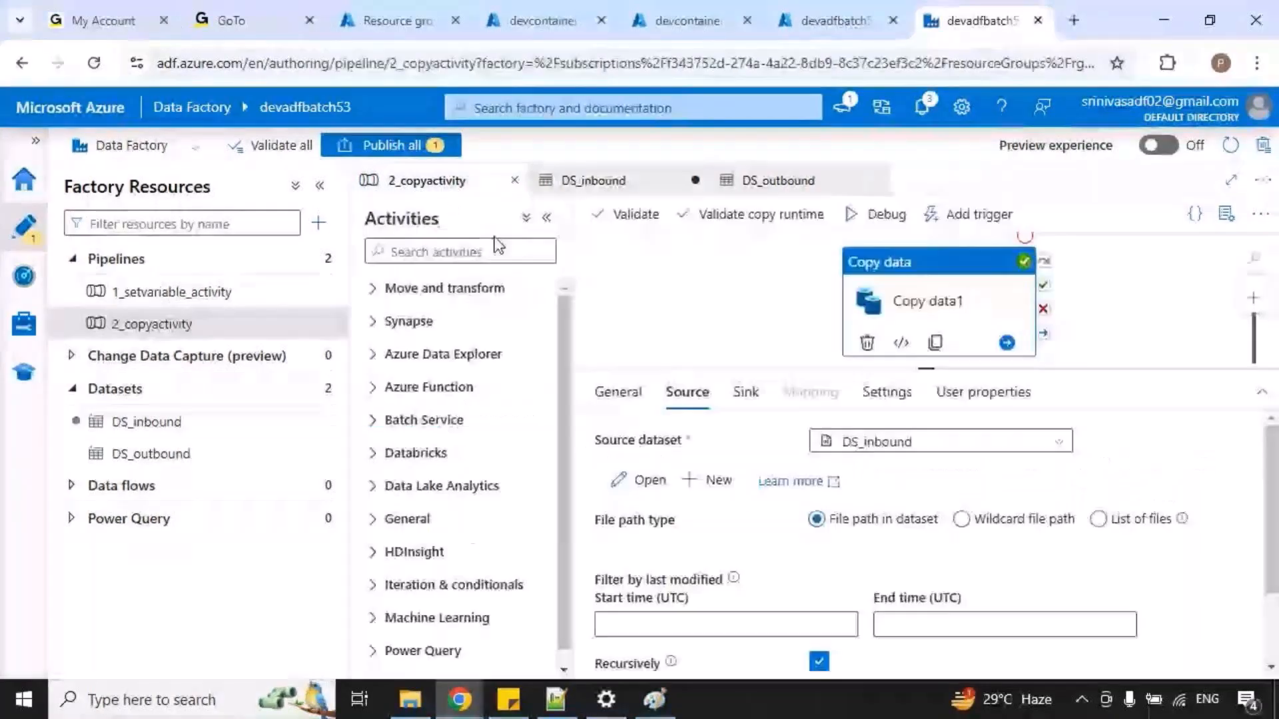
click(389, 145)
click(699, 650)
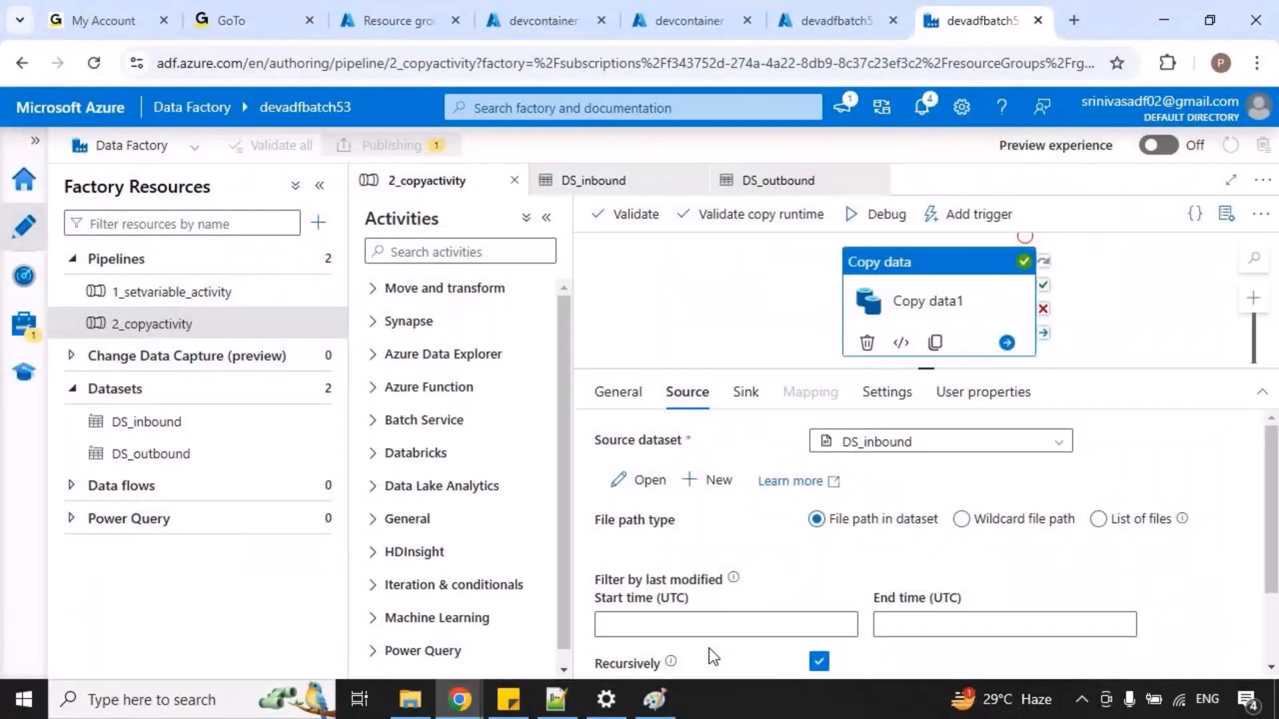
Mark the source dataset's Open link, the selected DS_inbound and its Datasets entry with on-screen annotations, and clear the marks.
key(ctrl+2)
drag(602, 464, 670, 505)
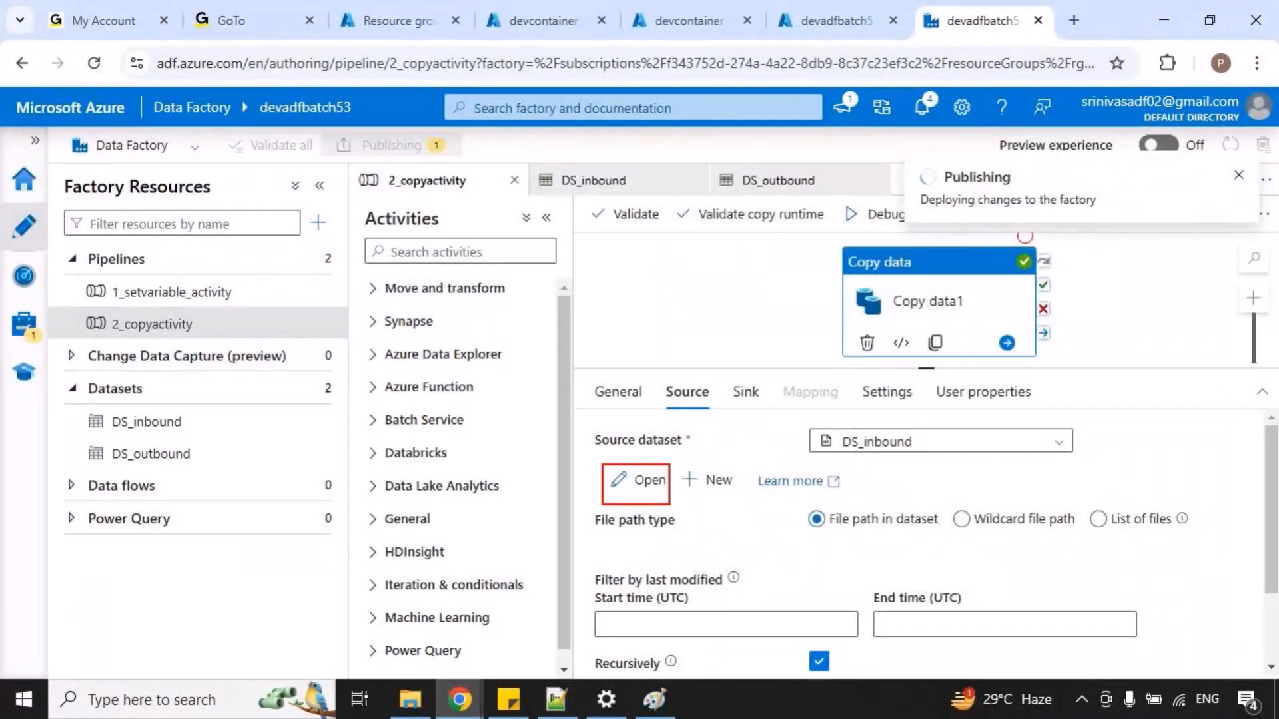
drag(819, 422, 922, 459)
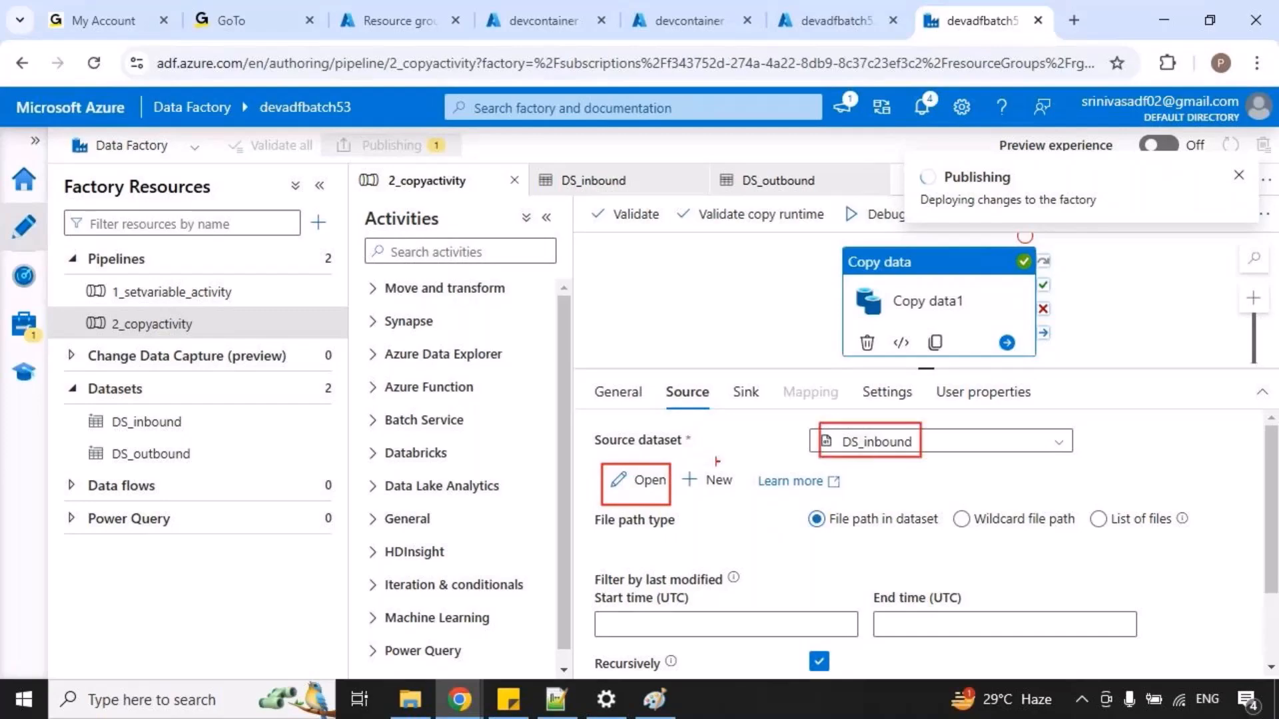
drag(686, 466, 744, 434)
mouse_move(96, 405)
mouse_down()
mouse_move(202, 433)
mouse_move(274, 426)
mouse_up()
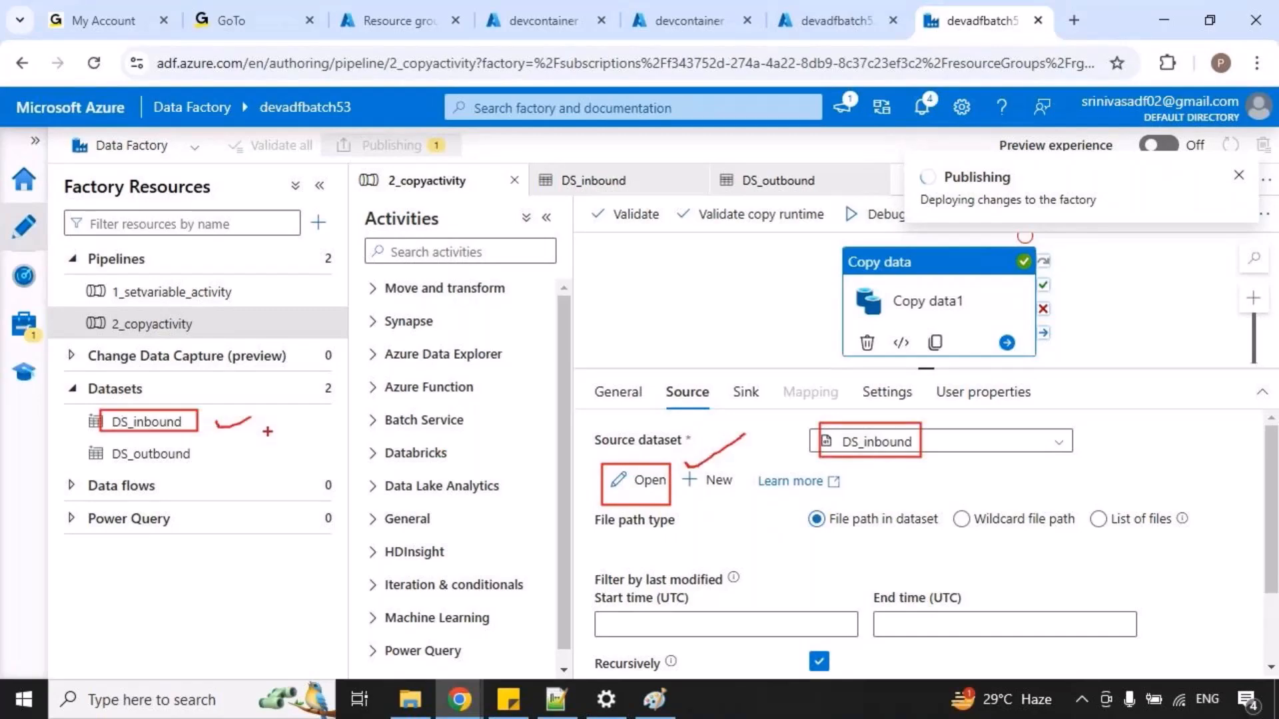
key(Escape)
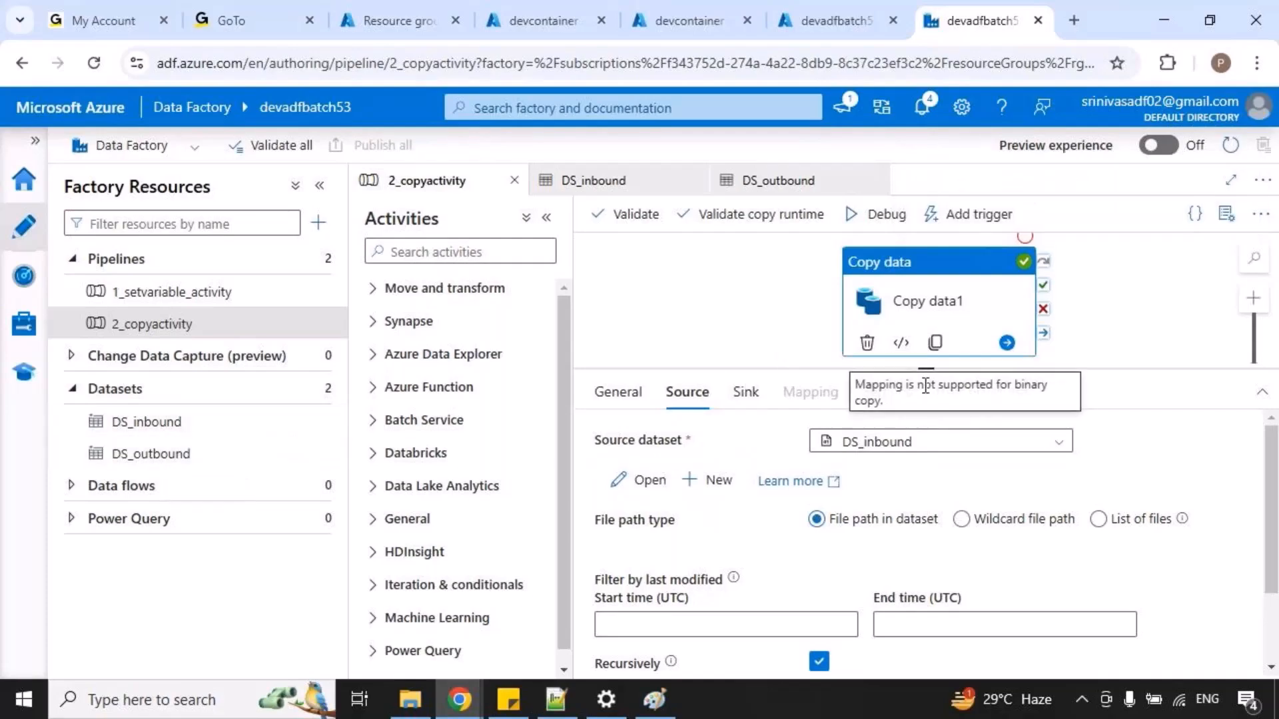
Debug the 2_copyactivity pipeline, refreshing its run status, and refresh the outbound folder in devcontainer to check for the copied file.
drag(727, 351, 743, 342)
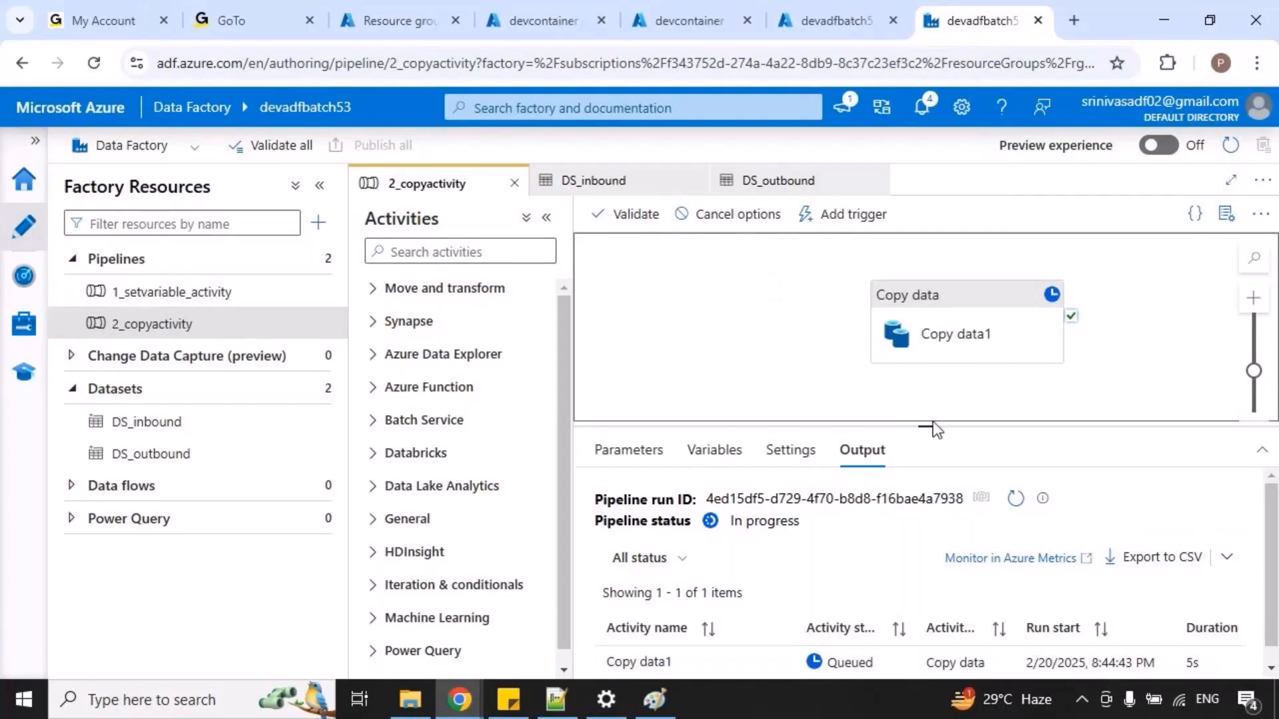
drag(933, 425, 927, 372)
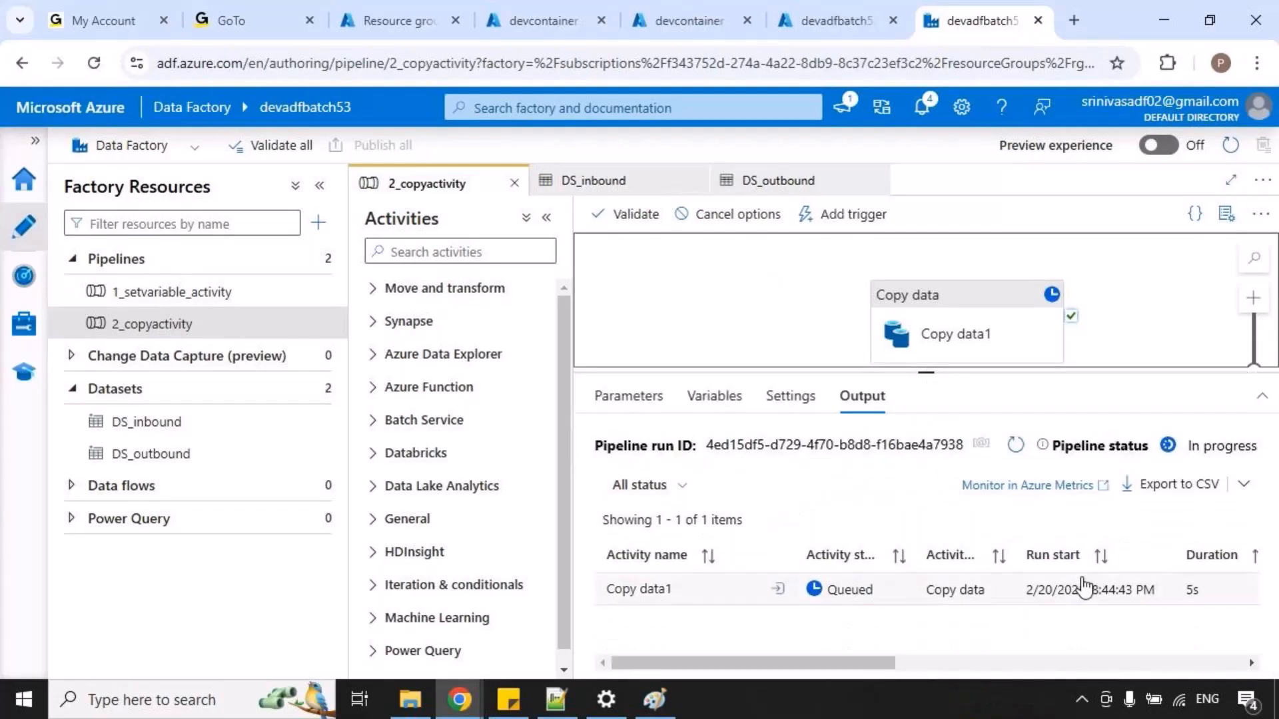
click(1015, 447)
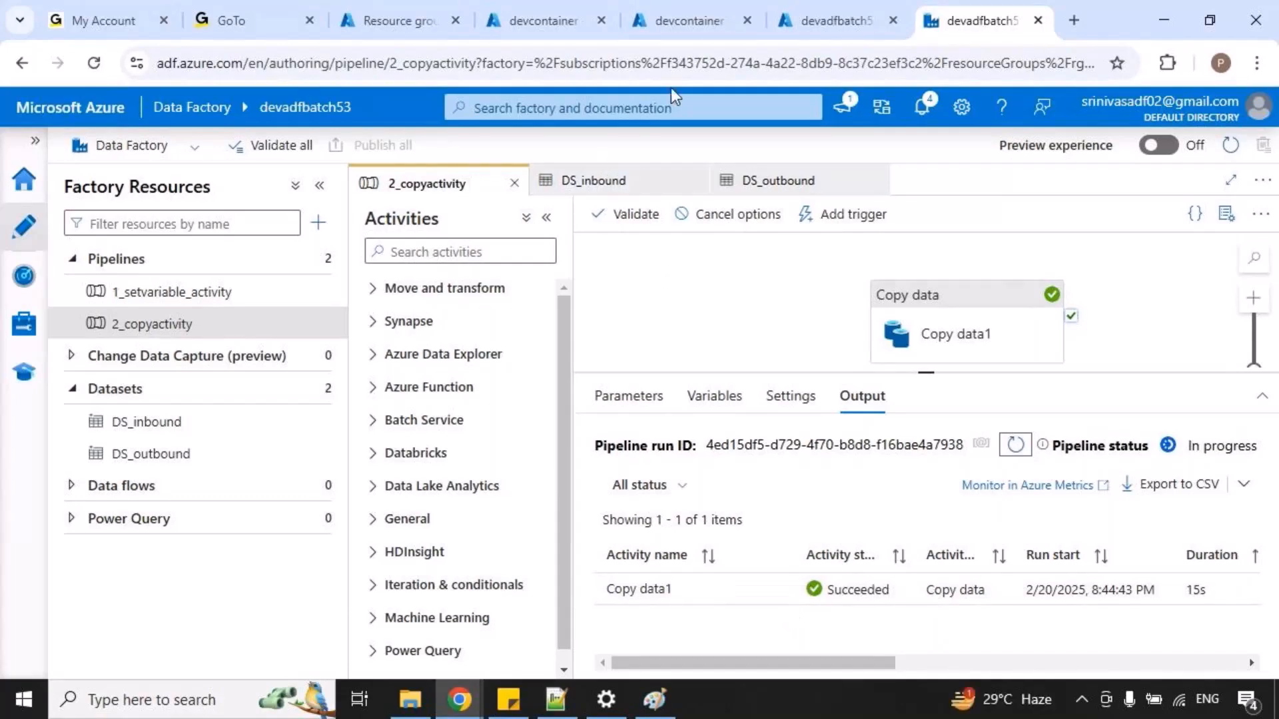
click(705, 30)
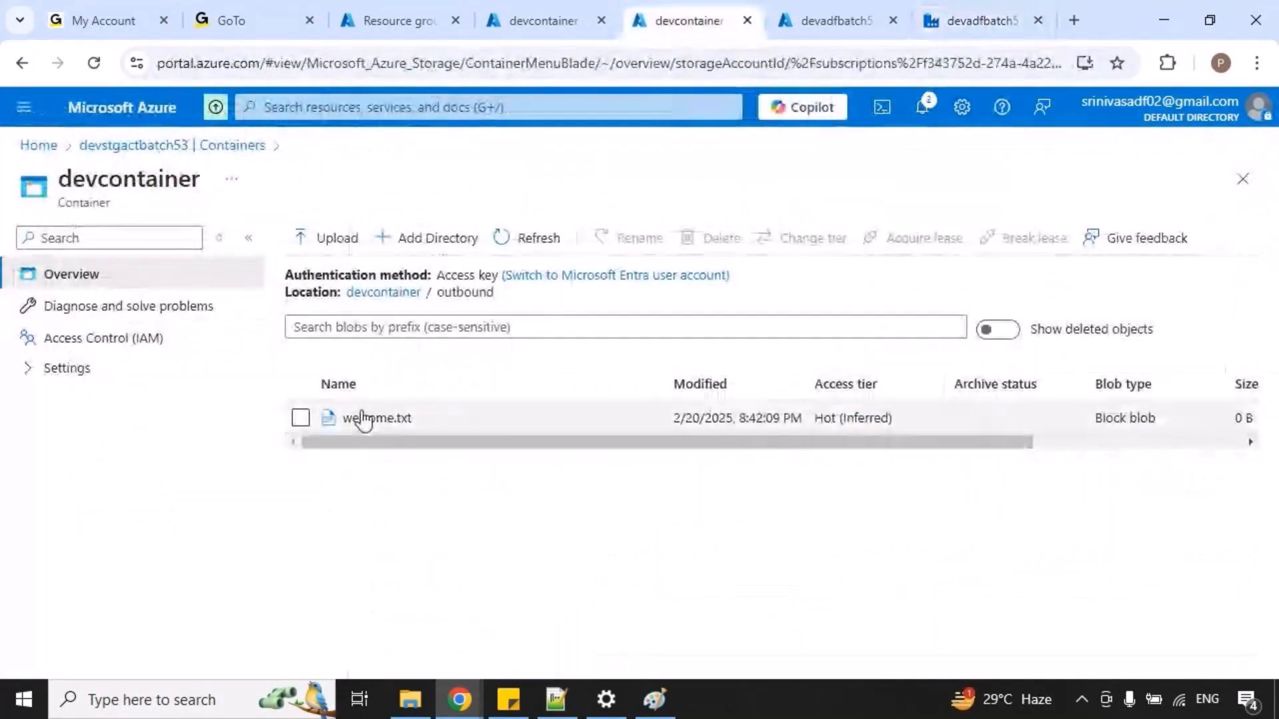
click(523, 239)
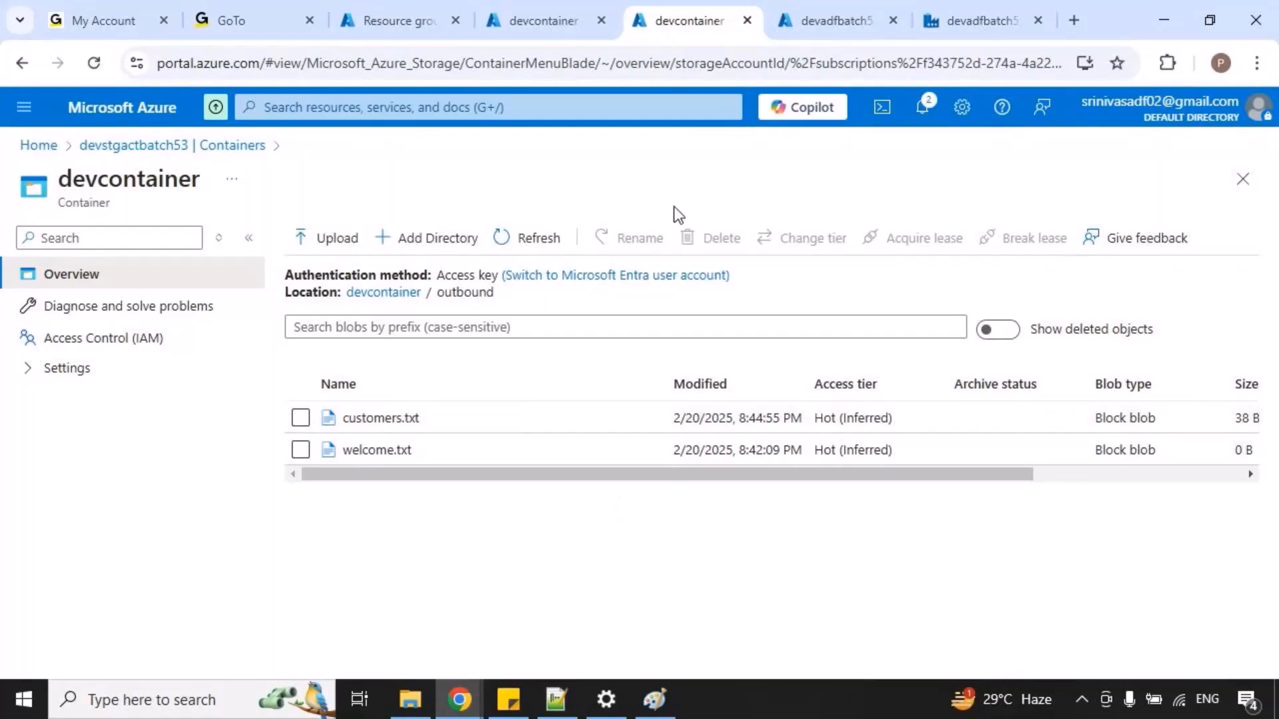
Mark the Copy data1 activity in the pipeline and customers.txt in the outbound folder with on-screen annotations, and clear the marks.
click(953, 21)
key(ctrl+2)
mouse_move(877, 274)
mouse_down()
mouse_move(1078, 360)
mouse_move(1074, 311)
mouse_up()
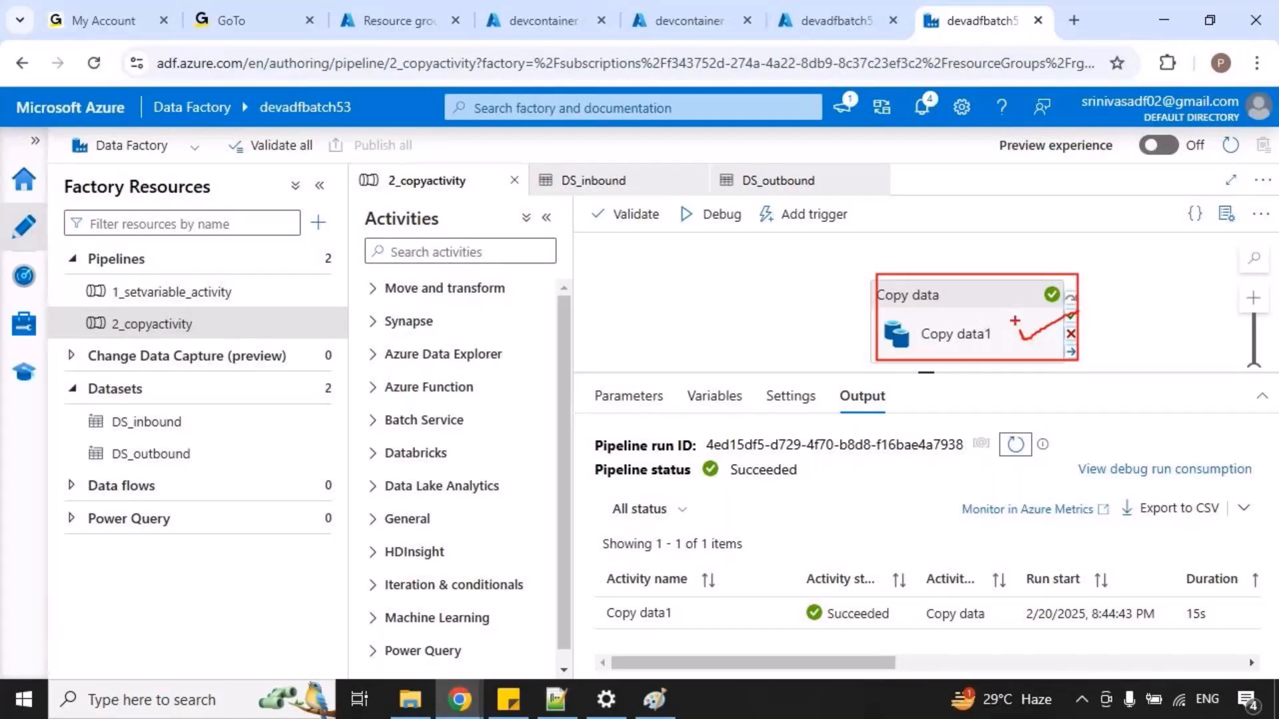
key(Escape)
click(693, 20)
key(ctrl+2)
drag(325, 401, 459, 439)
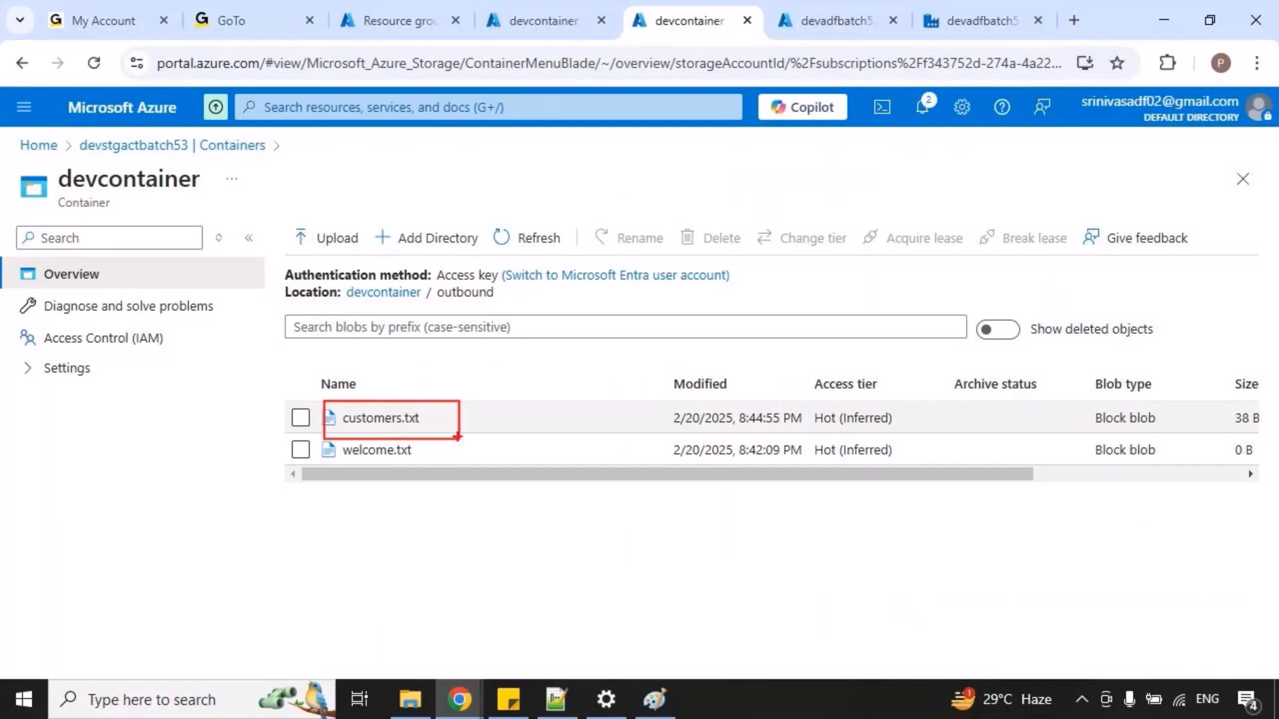
drag(485, 404, 564, 405)
key(Escape)
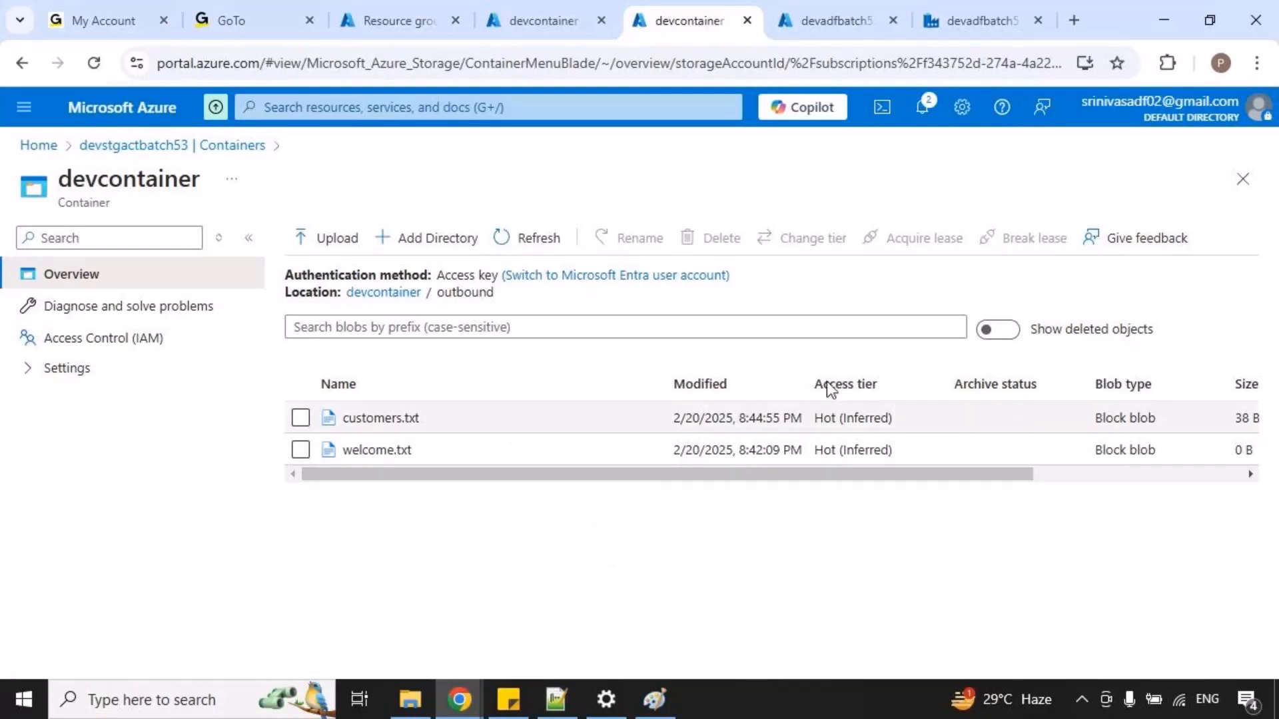
Switch to the copyactivity diagram in Paint and add the text orders.txt just above inbound/ in the ADLS ellipse.
click(959, 21)
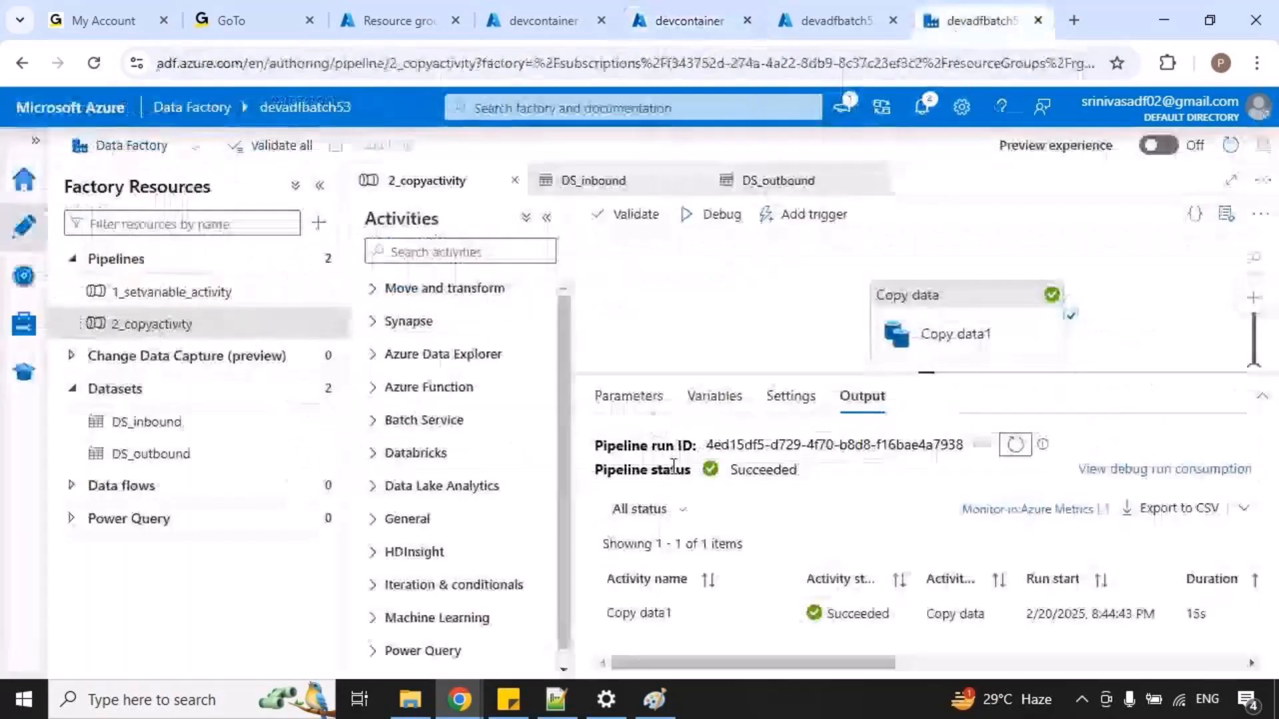
click(654, 699)
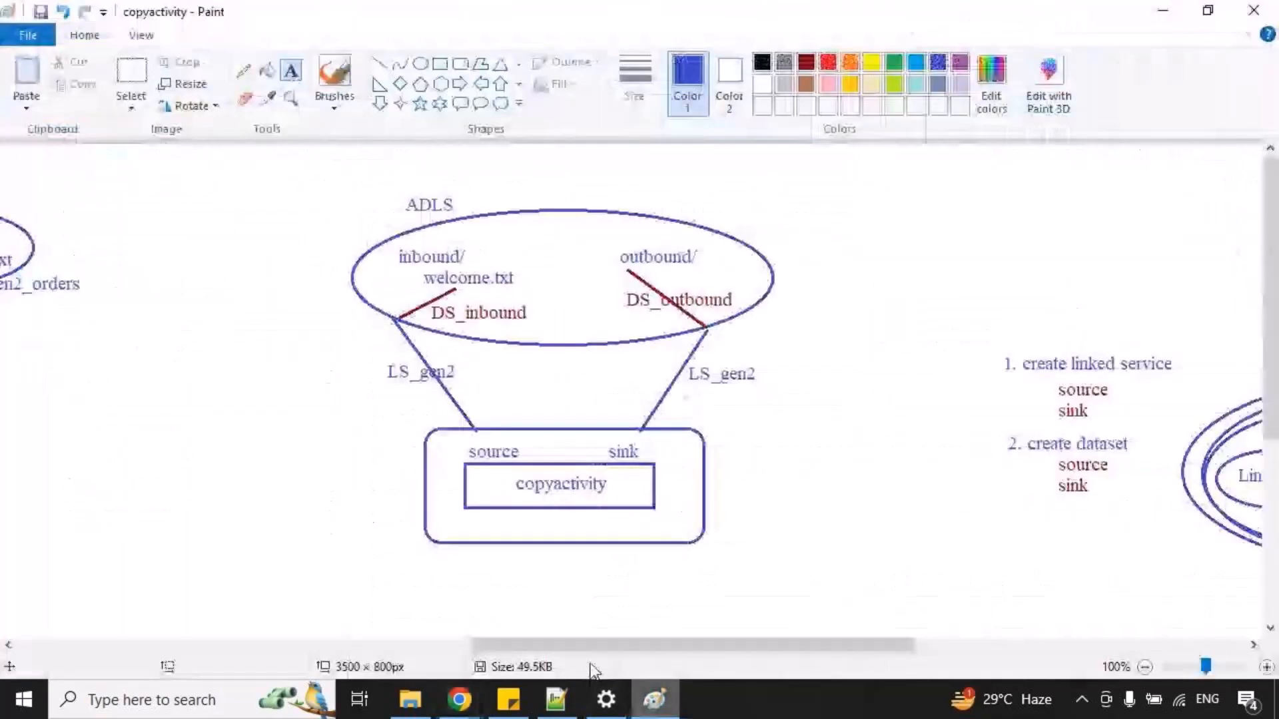
mouse_move(626, 646)
mouse_down()
mouse_move(656, 643)
mouse_move(642, 645)
mouse_up()
click(298, 71)
drag(435, 224, 621, 356)
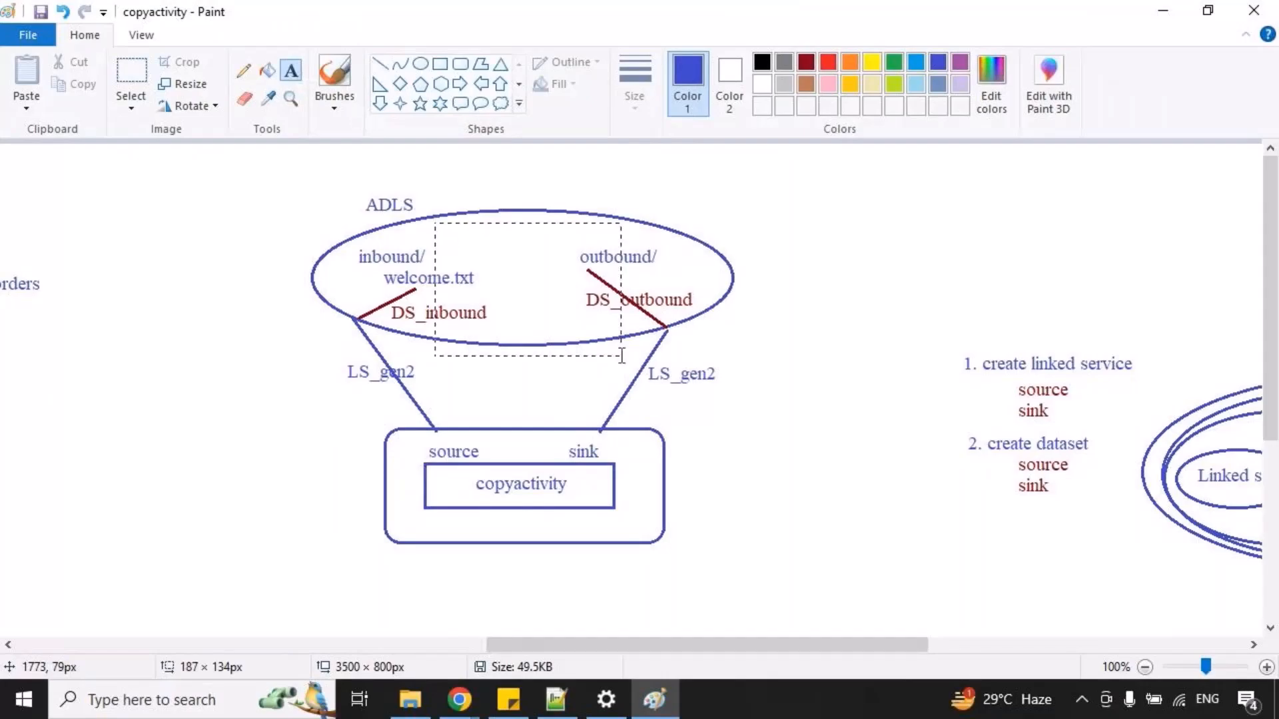
text(orders.txt)
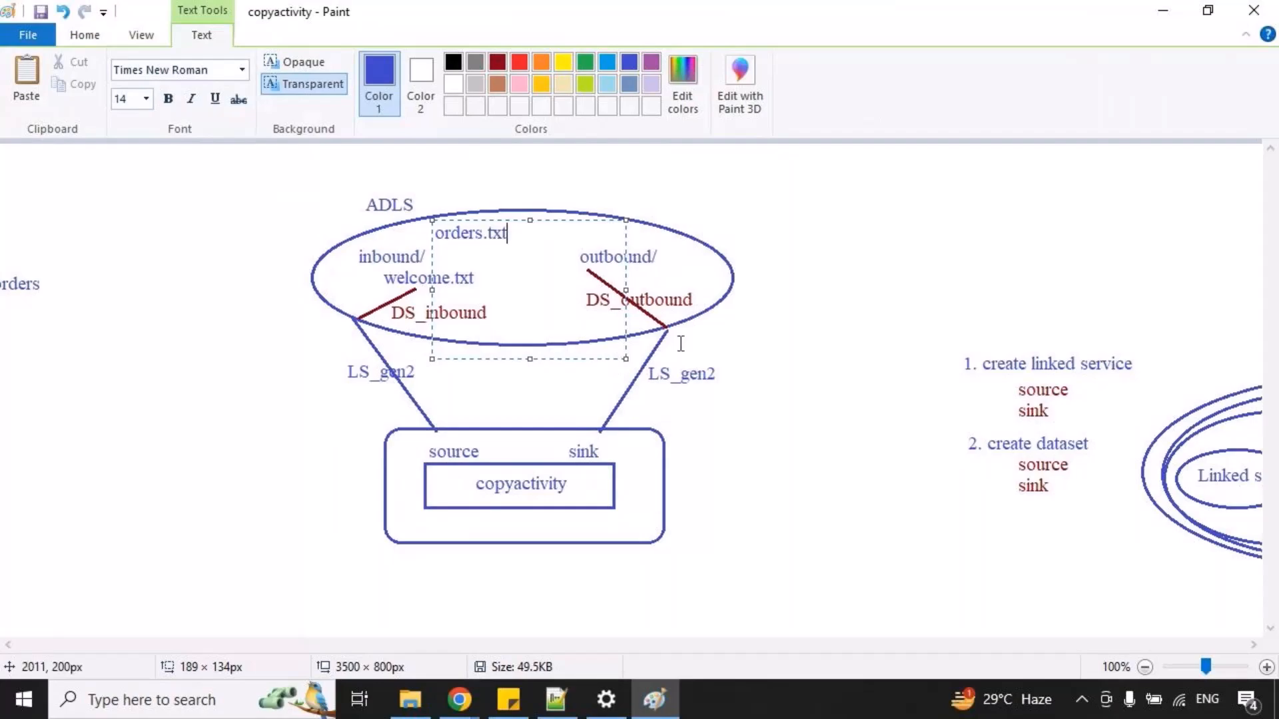
click(761, 334)
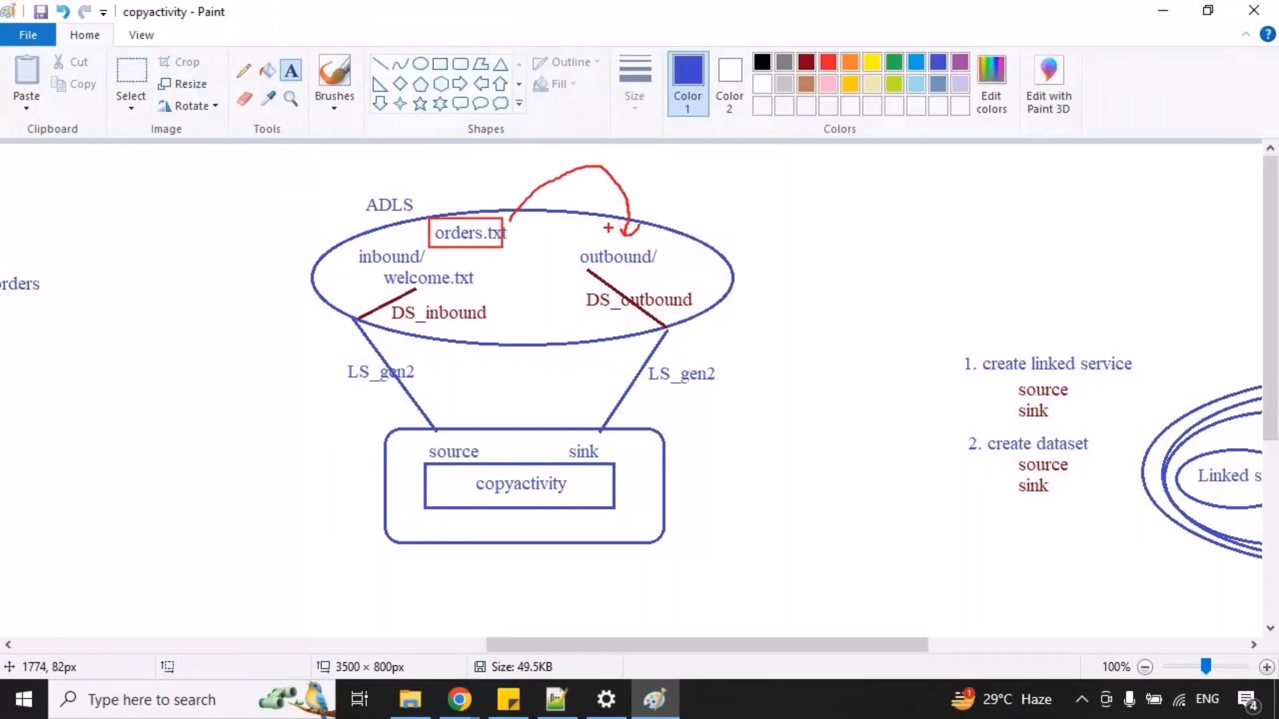
Add the text orders_details.txt just above outbound/ in the ADLS ellipse of the diagram.
drag(613, 222, 805, 329)
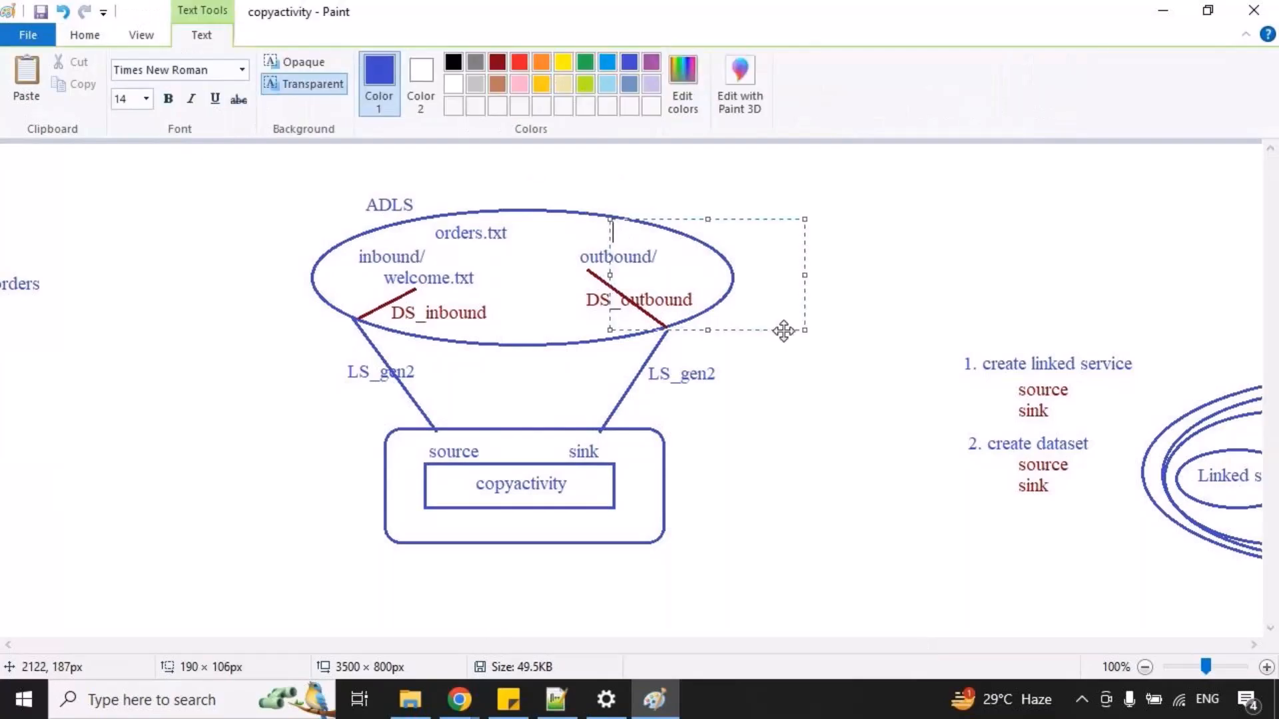
text(orders)
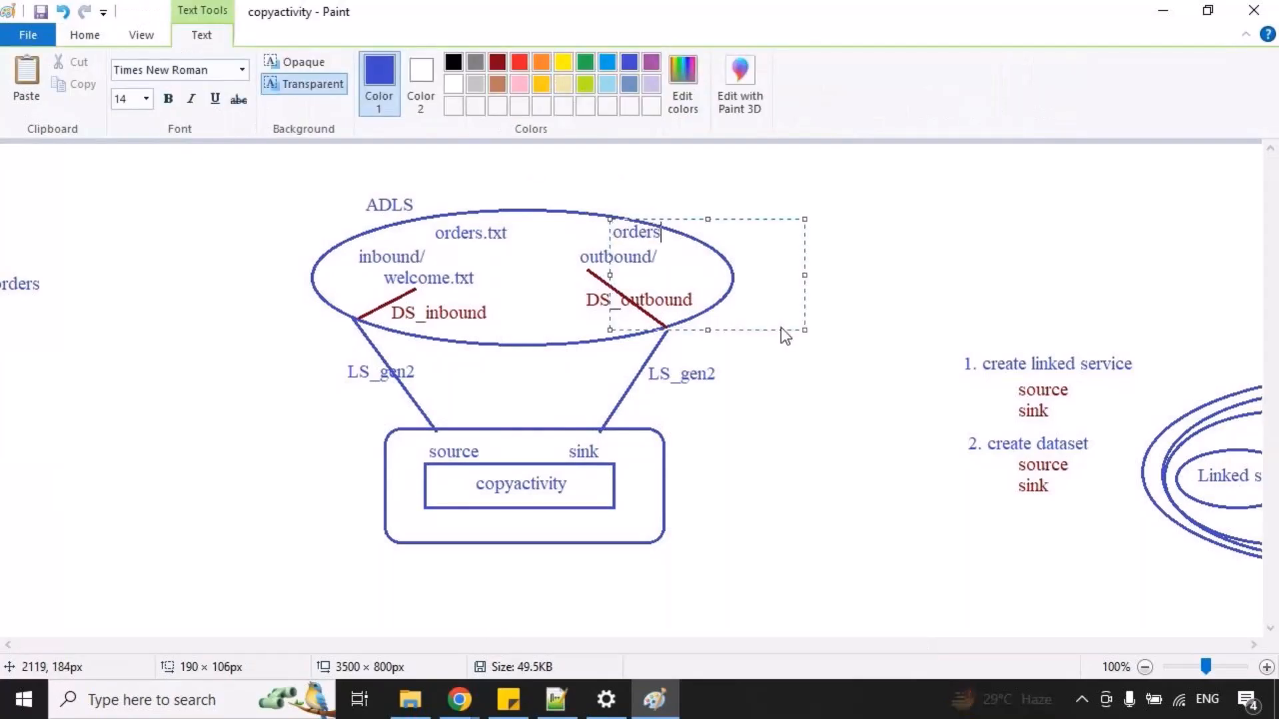
text(_details.txt)
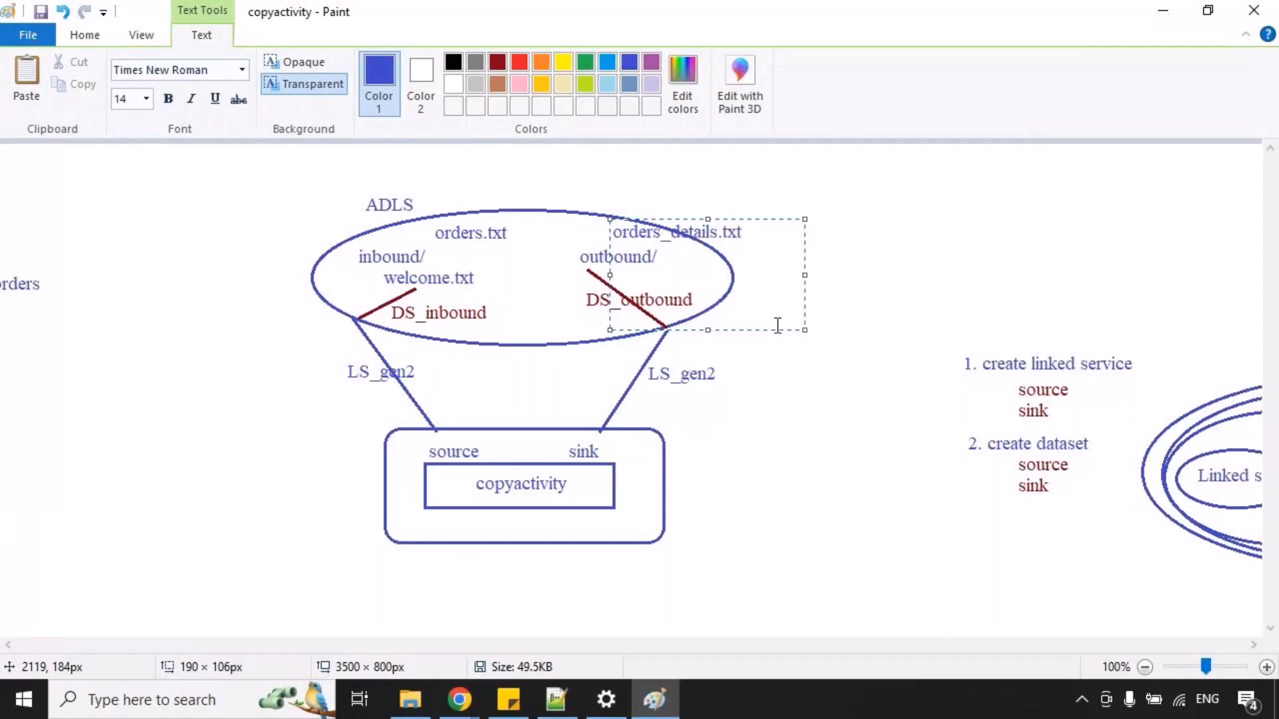
click(789, 438)
Box orders.txt and orders_details.txt with on-screen annotations, link them with an arrow, and clear the marks.
drag(425, 216, 515, 248)
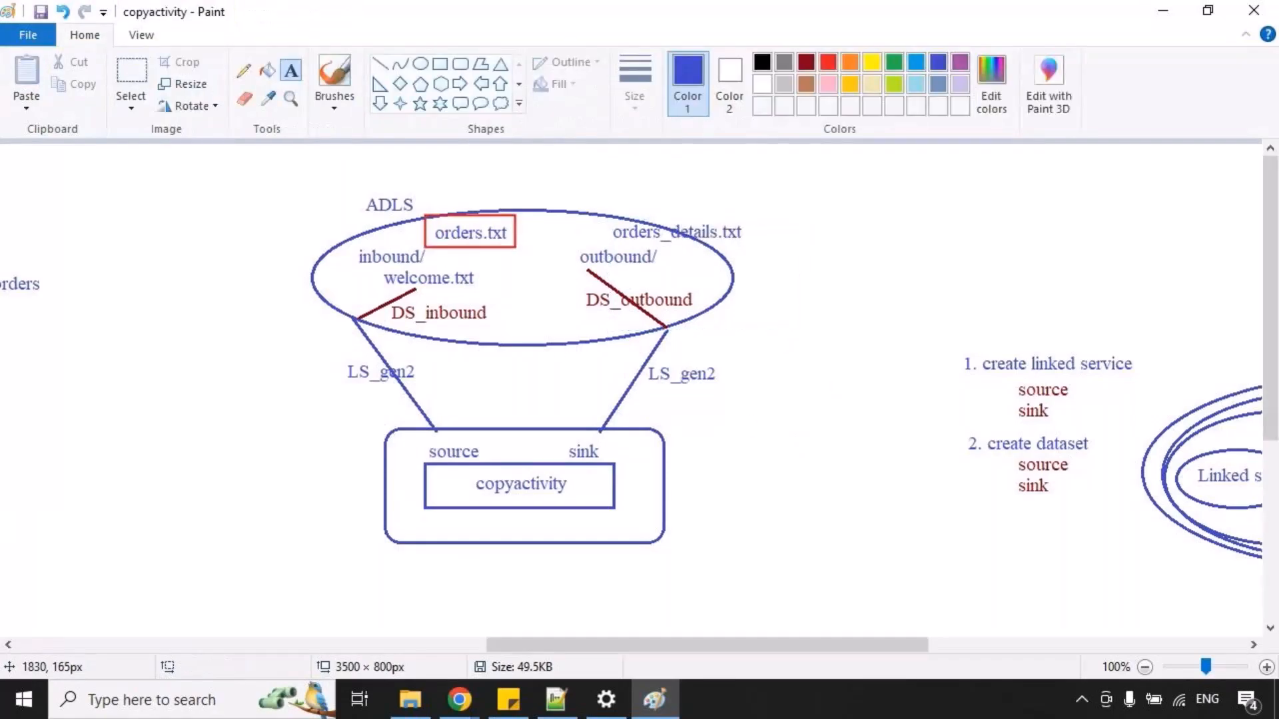
drag(612, 203, 756, 238)
drag(511, 215, 650, 196)
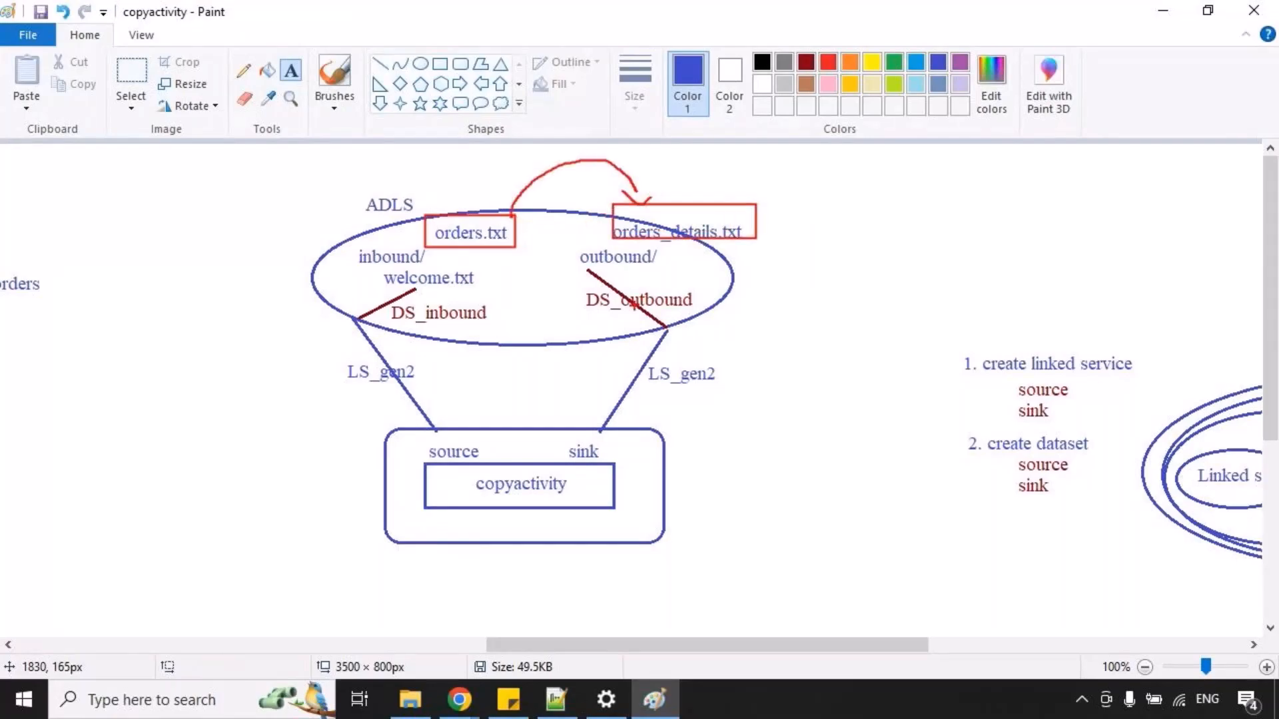
key(Escape)
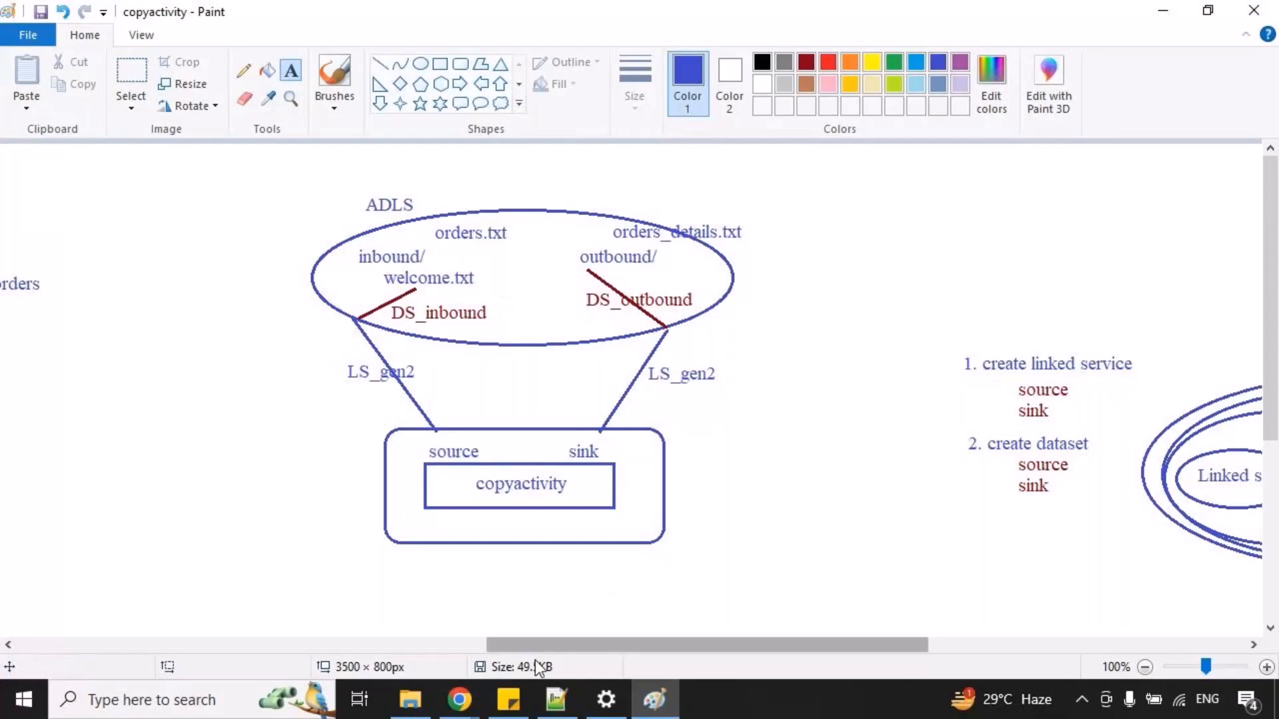
Switch back to Data Factory in Chrome and close the open 2_copyactivity, DS_inbound and DS_outbound editors.
mouse_move(460, 696)
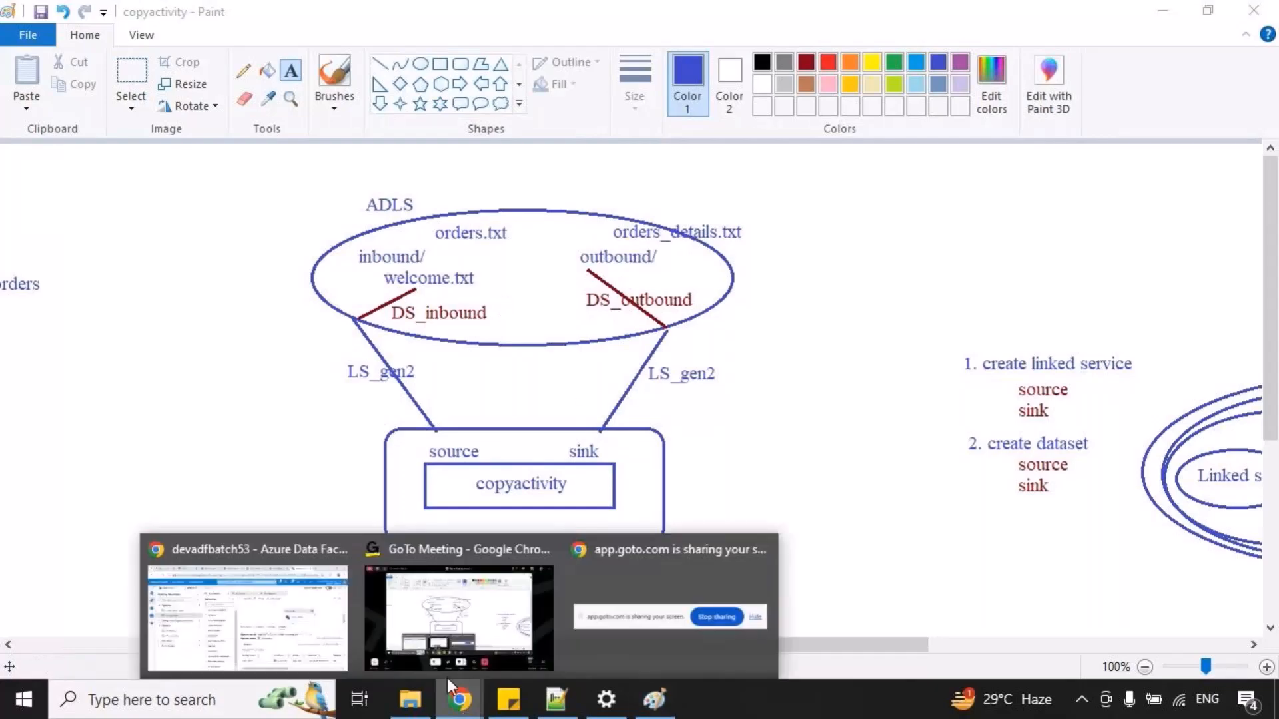
click(310, 613)
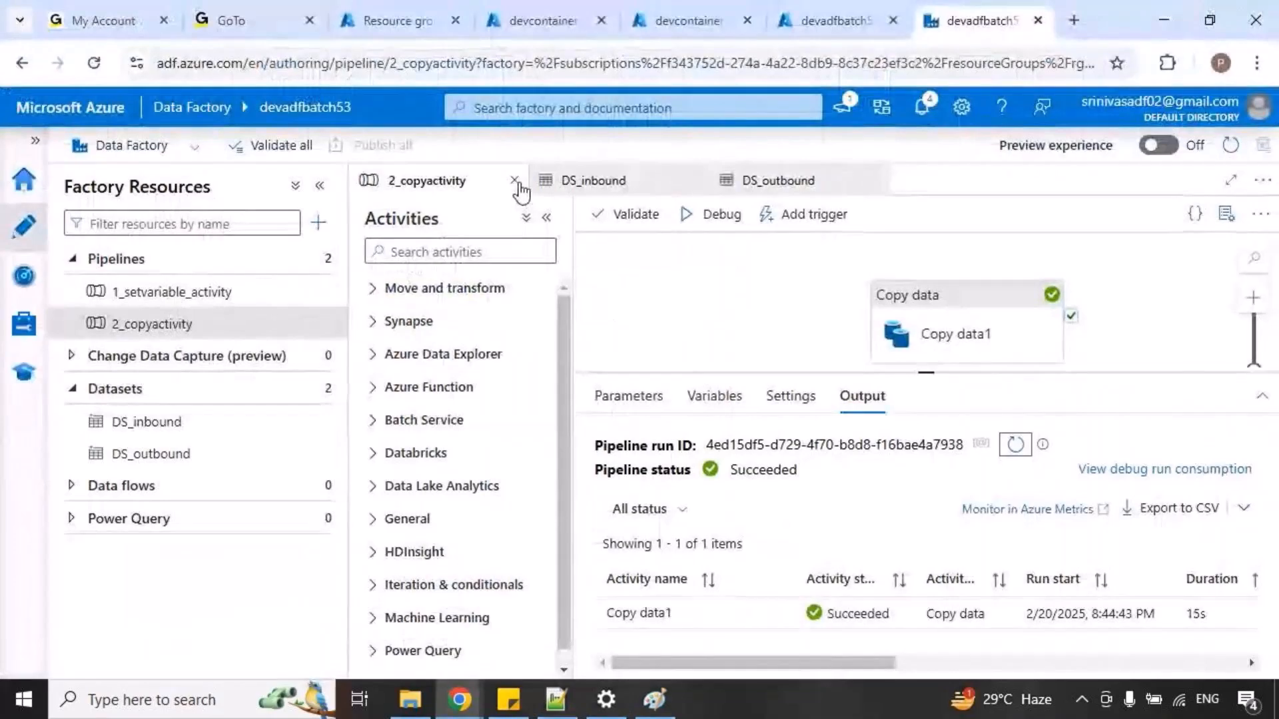
click(515, 181)
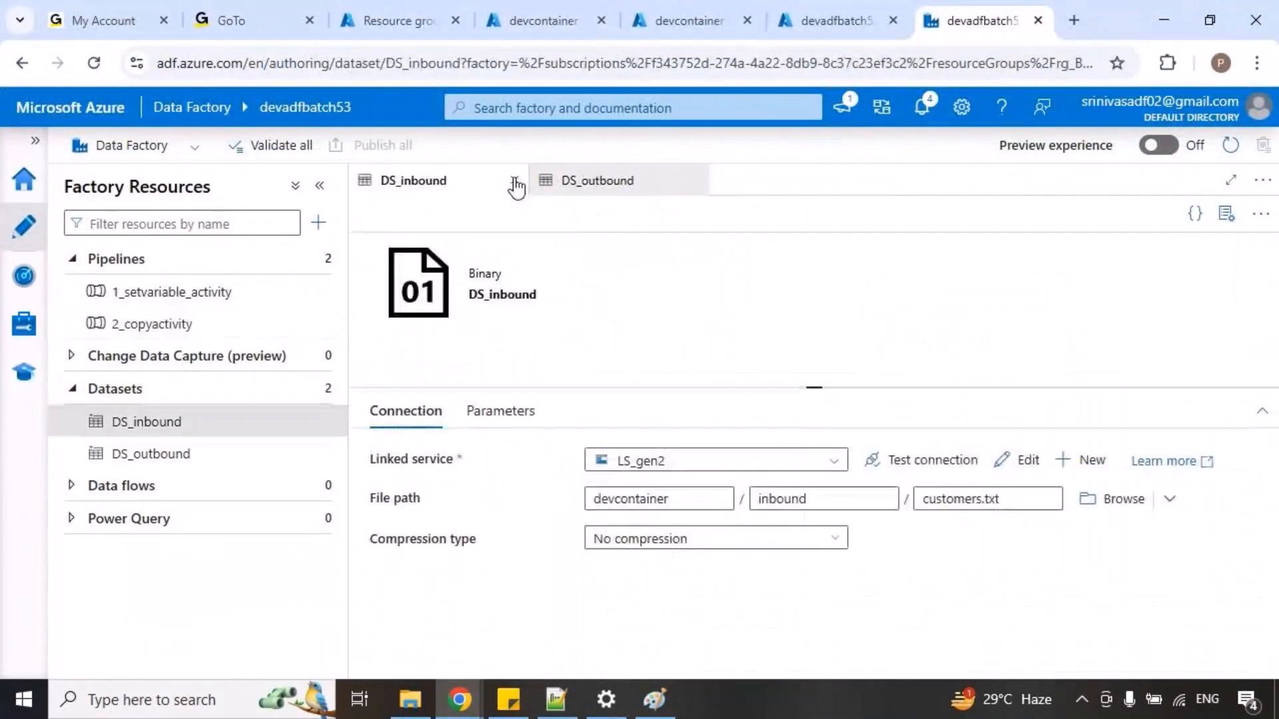
click(515, 180)
click(515, 180)
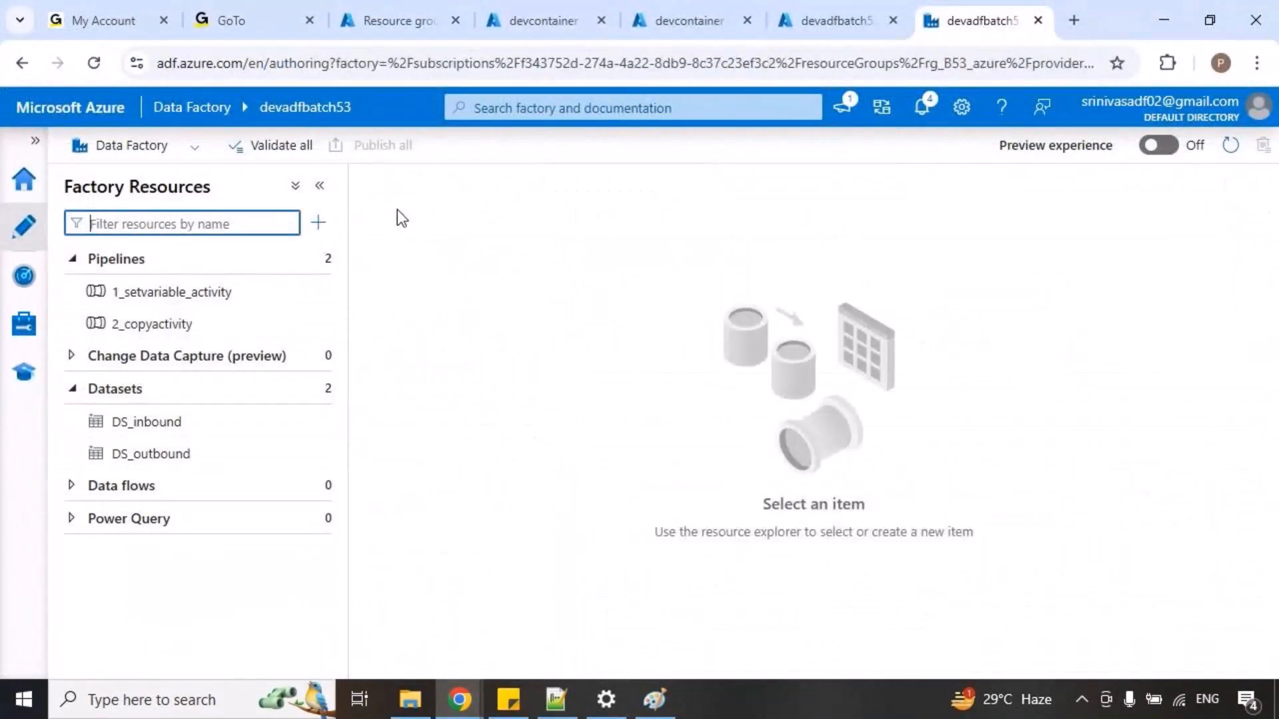
Close the browser pages for the devadfbatch53 data factory and devcontainer, keeping the Resource groups page open.
click(1037, 20)
click(1037, 20)
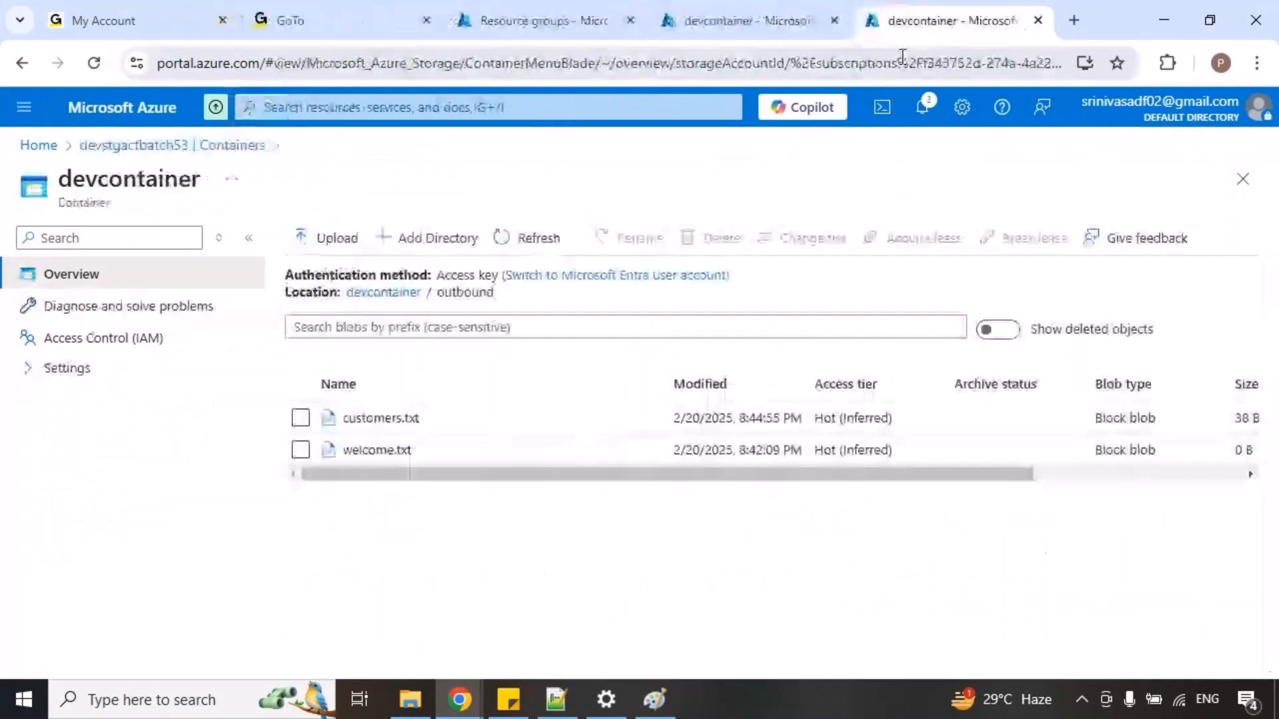
click(1037, 20)
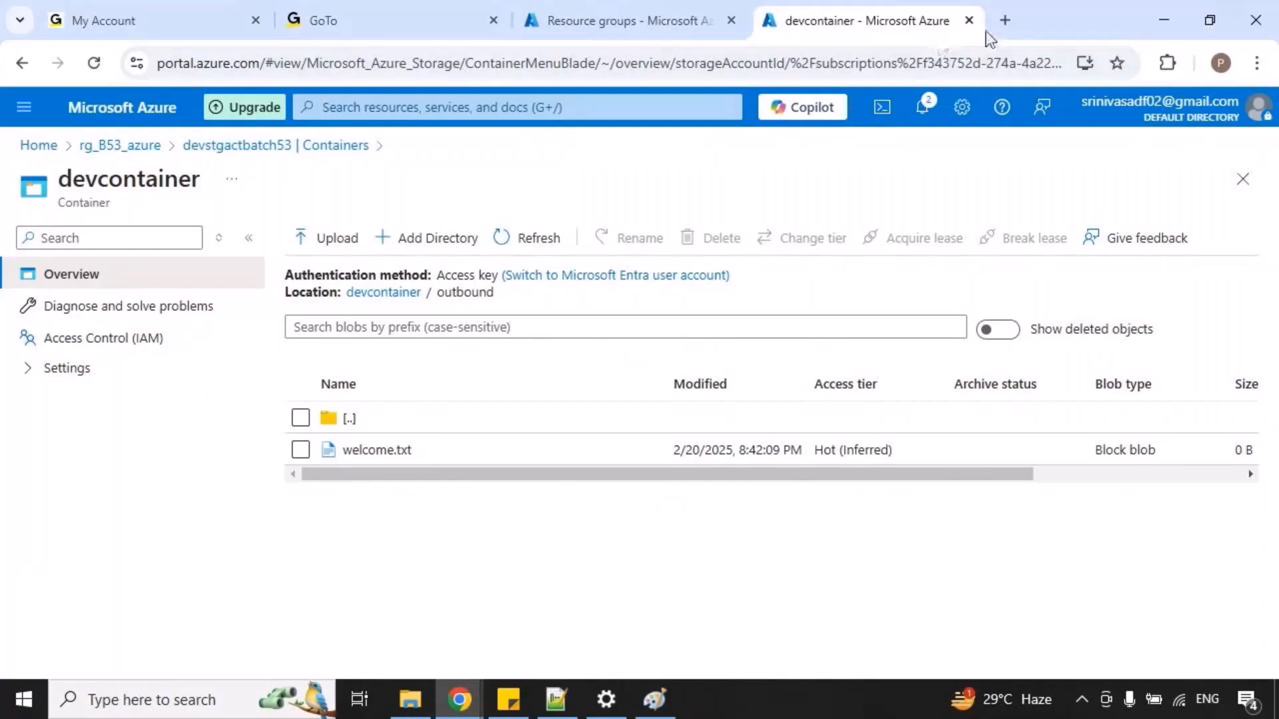
click(969, 20)
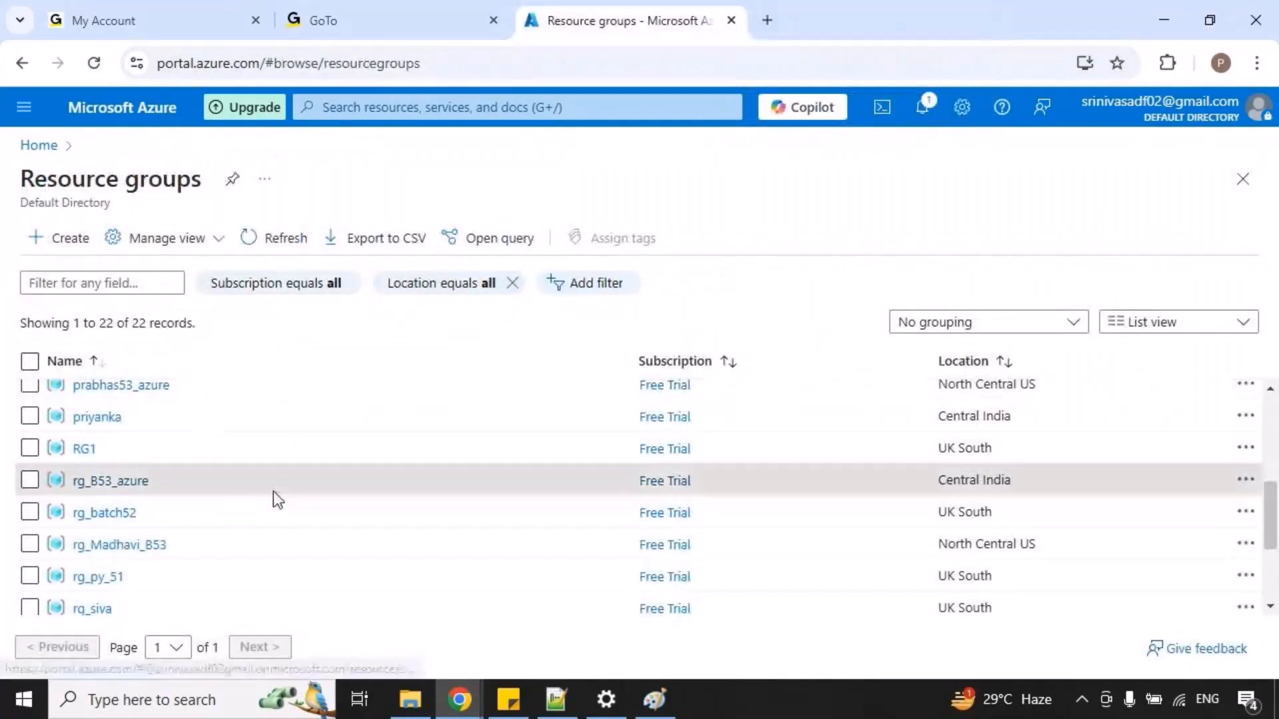
Open the rg_srinivas_batch53 resource group and open its data factory devadfsrinivasbatch53 in a new browser tab.
scroll(213, 474, up, 3)
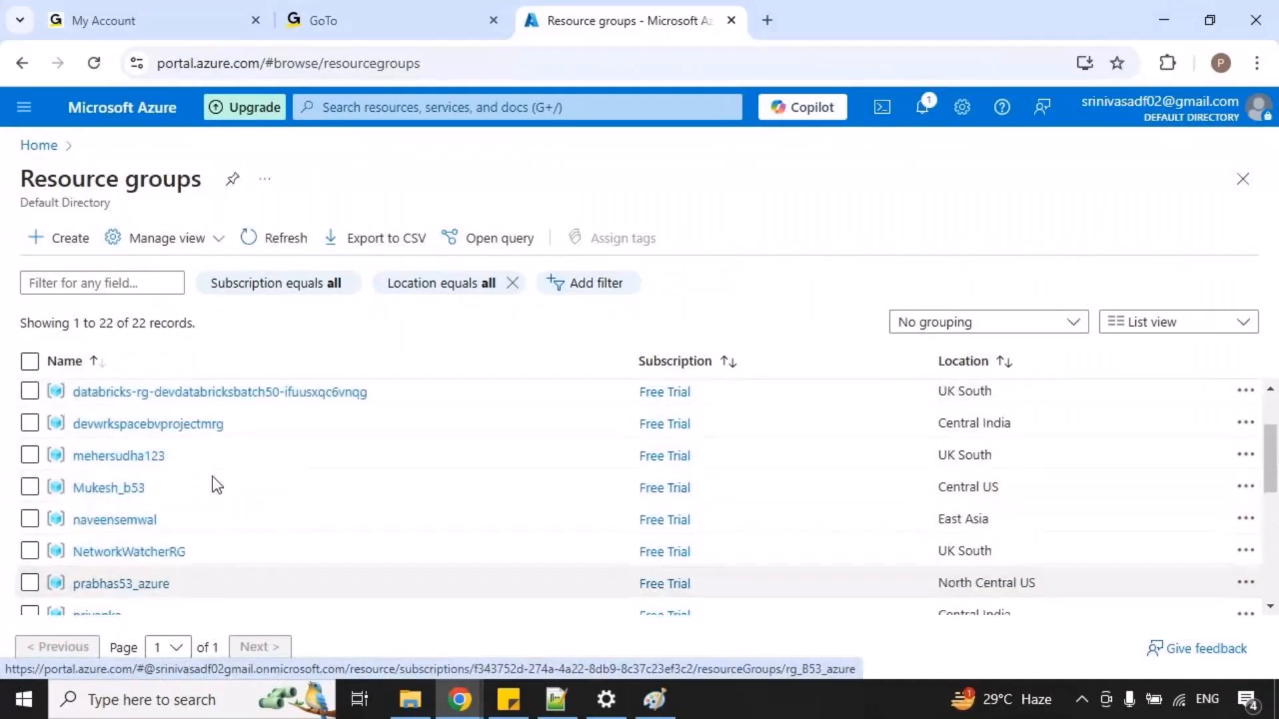
scroll(221, 494, up, 2)
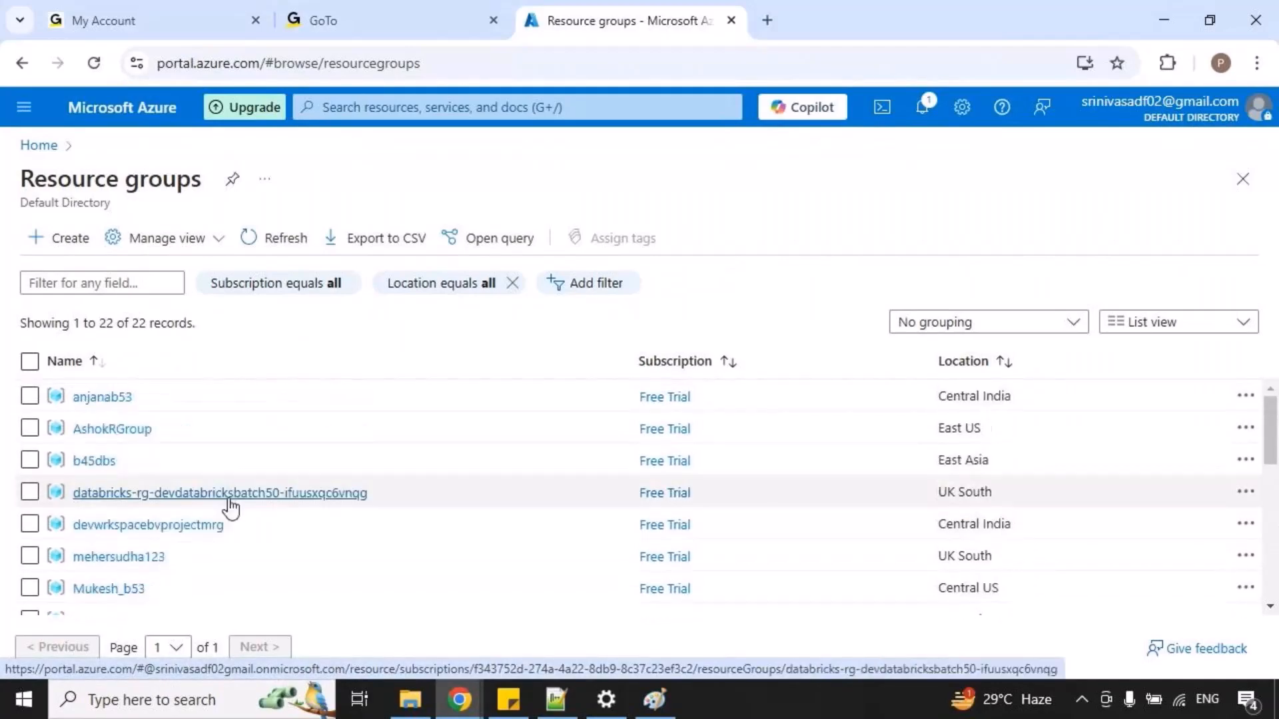
scroll(226, 493, down, 5)
scroll(225, 494, down, 3)
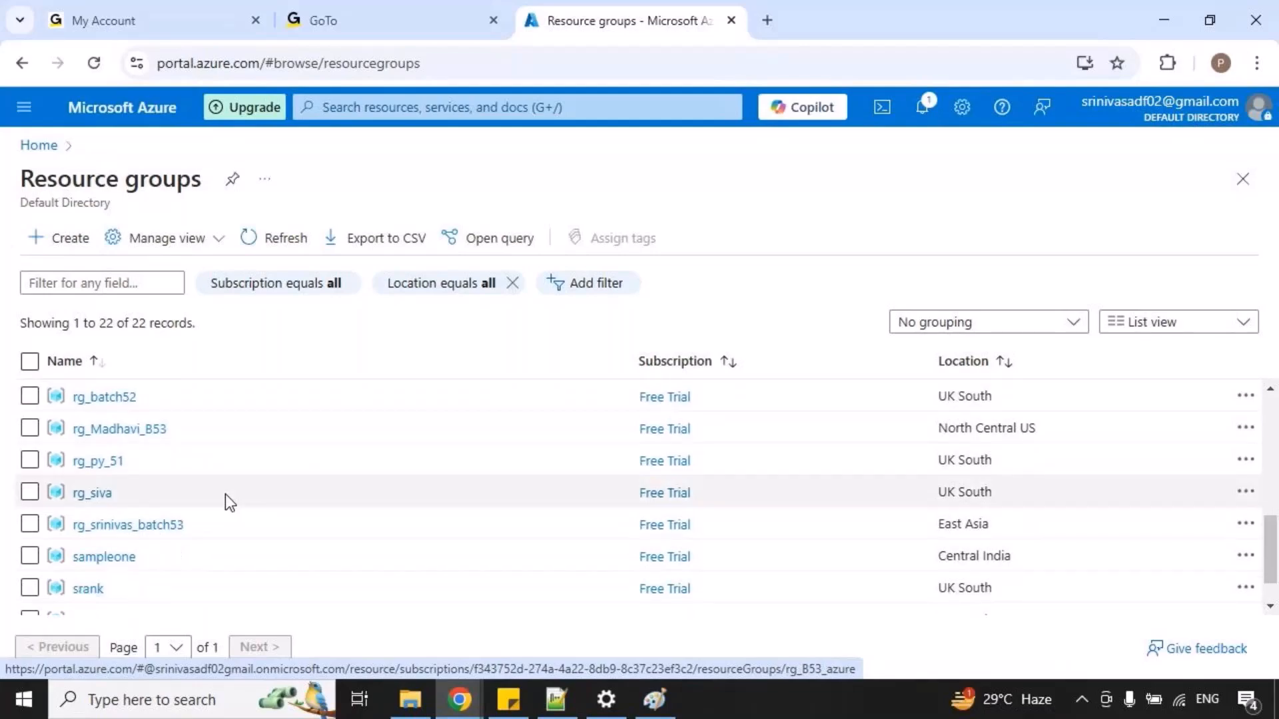
click(144, 486)
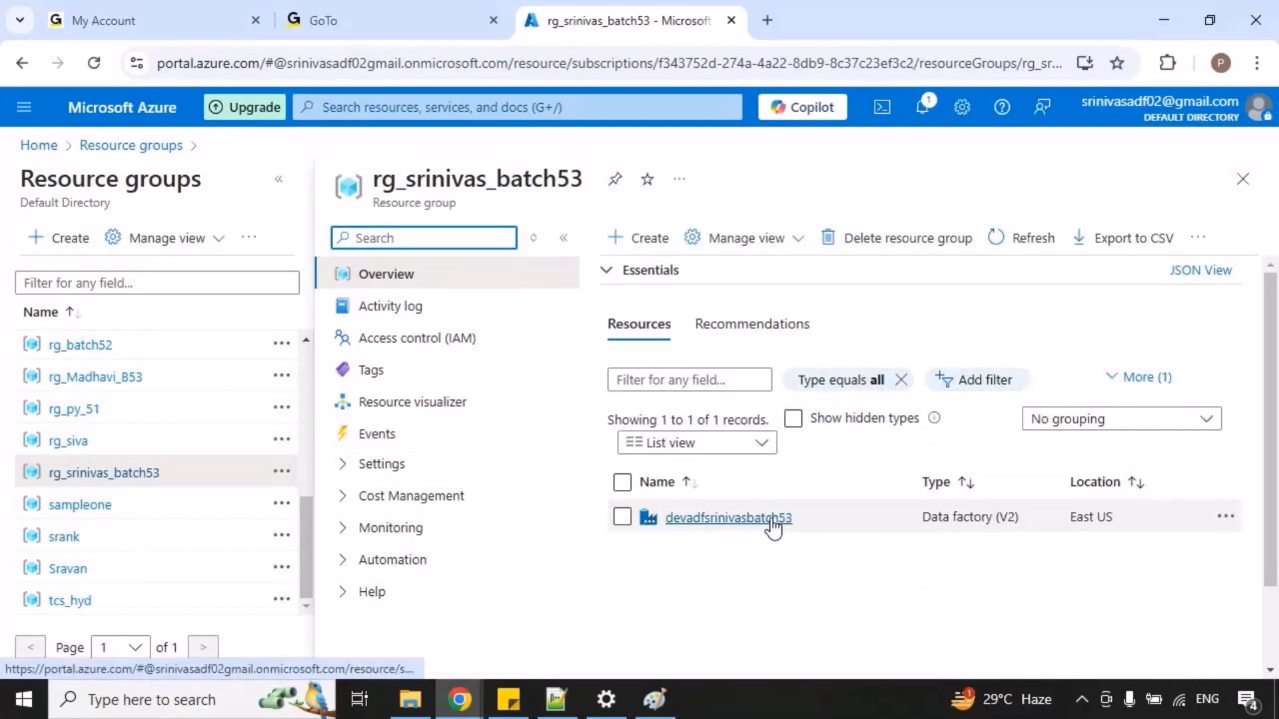
click(773, 525)
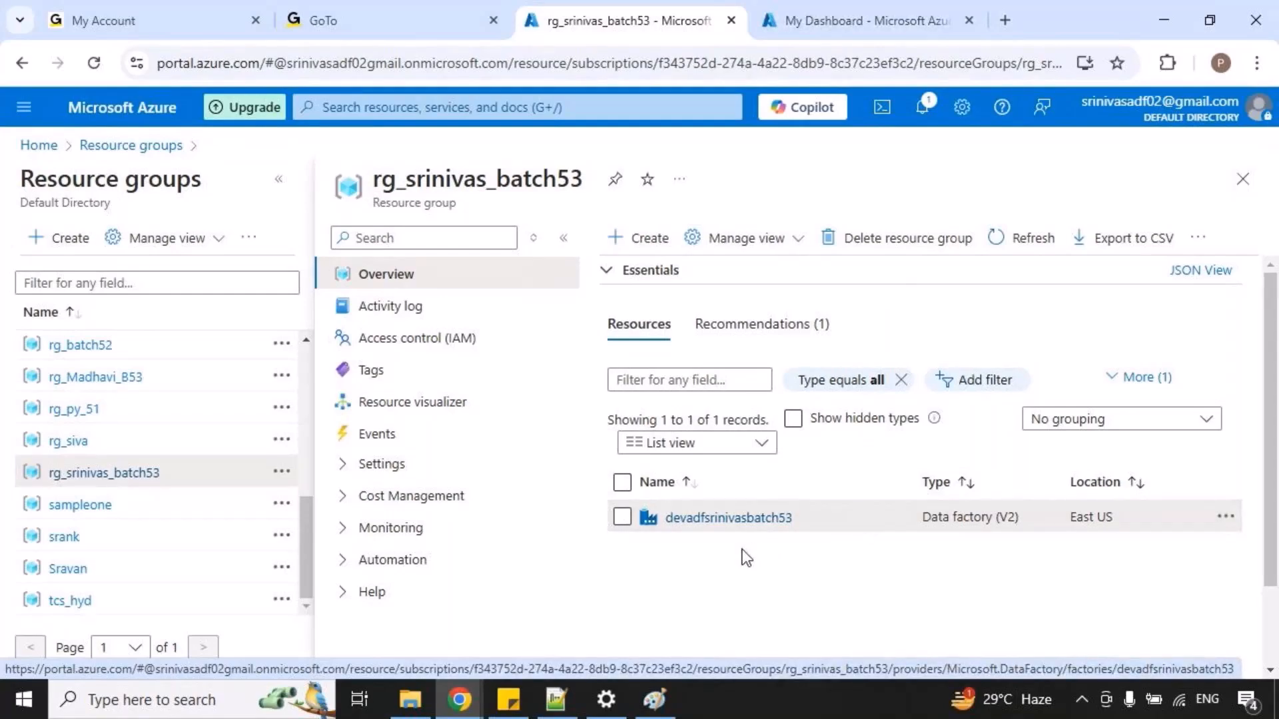
Copy the resource group name rg_srinivas_batch53 into the new 295 notes in Notepad++, below the Copyactivity source and sink lines.
double_click(492, 169)
key(ctrl+c)
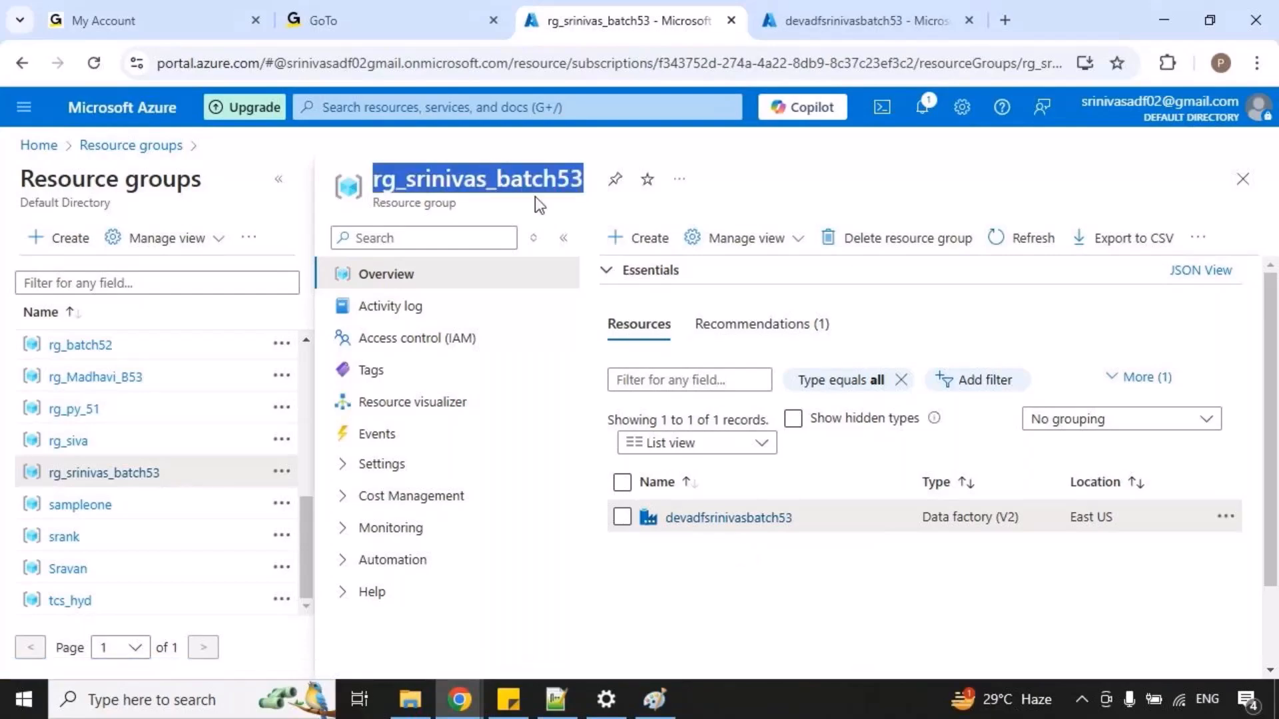
click(562, 699)
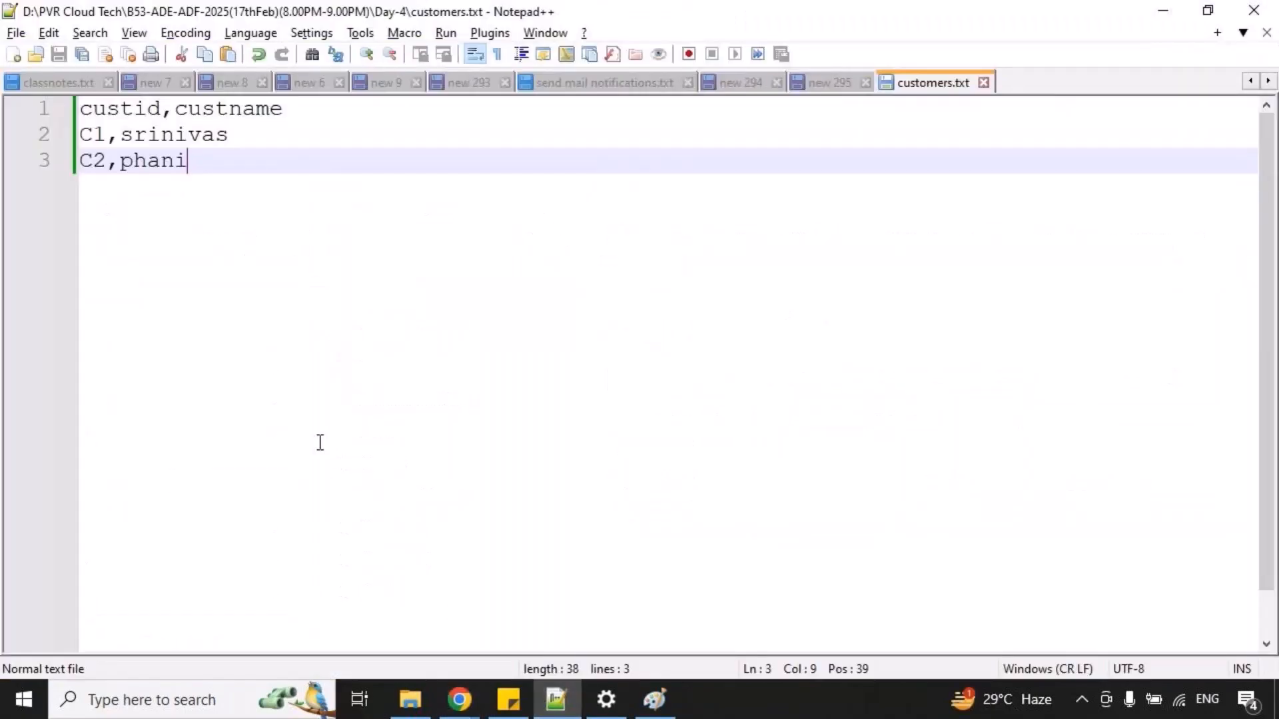
click(758, 86)
click(829, 83)
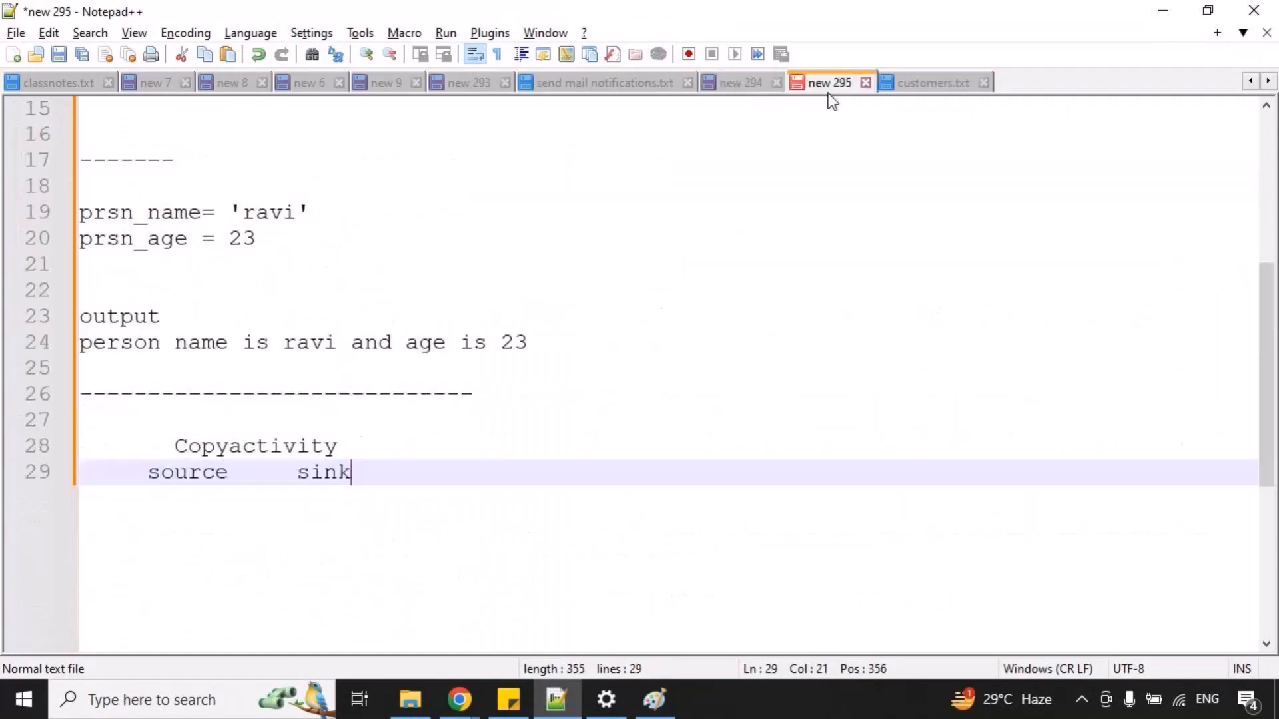
key(Return)
key(Return)
key(Return)
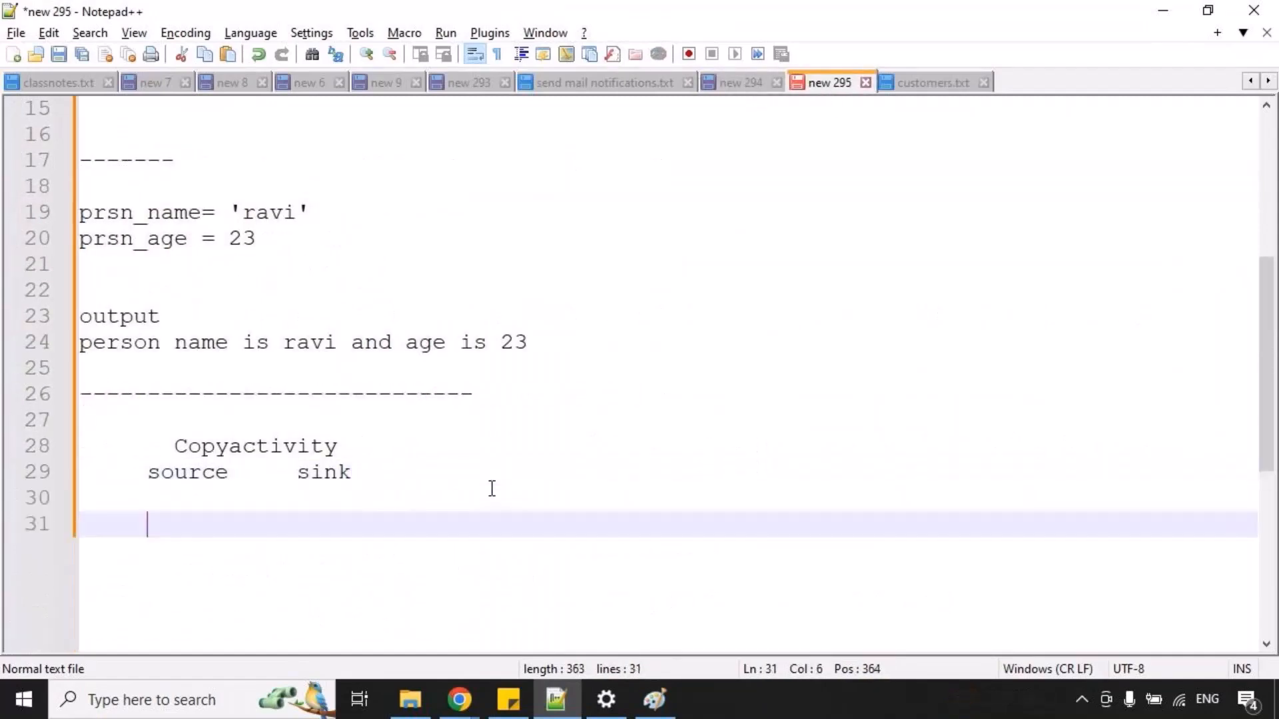
text(\\)
key(BackSpace)
key(BackSpace)
key(BackSpace)
key(BackSpace)
key(BackSpace)
key(Return)
key(BackSpace)
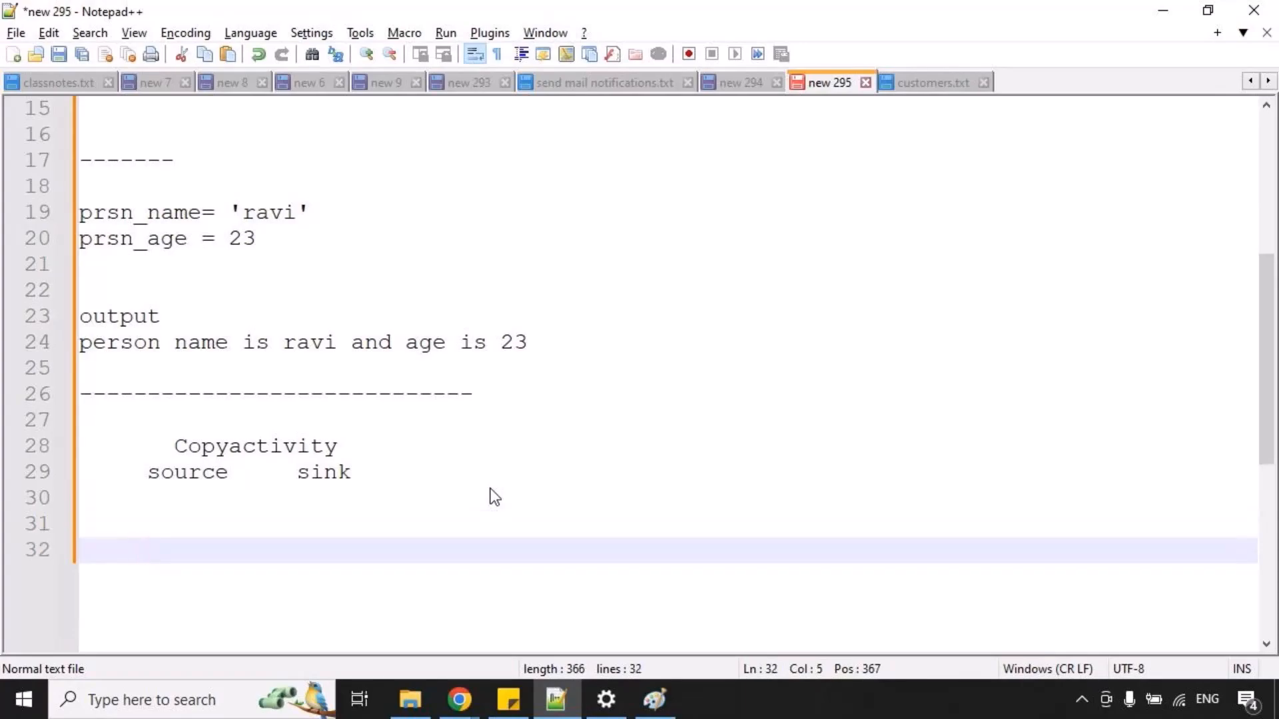
key(BackSpace)
key(ctrl+v)
Switch back to Chrome, find the Storage accounts service from the Azure home page, and start creating a new storage account.
key(alt+Tab)
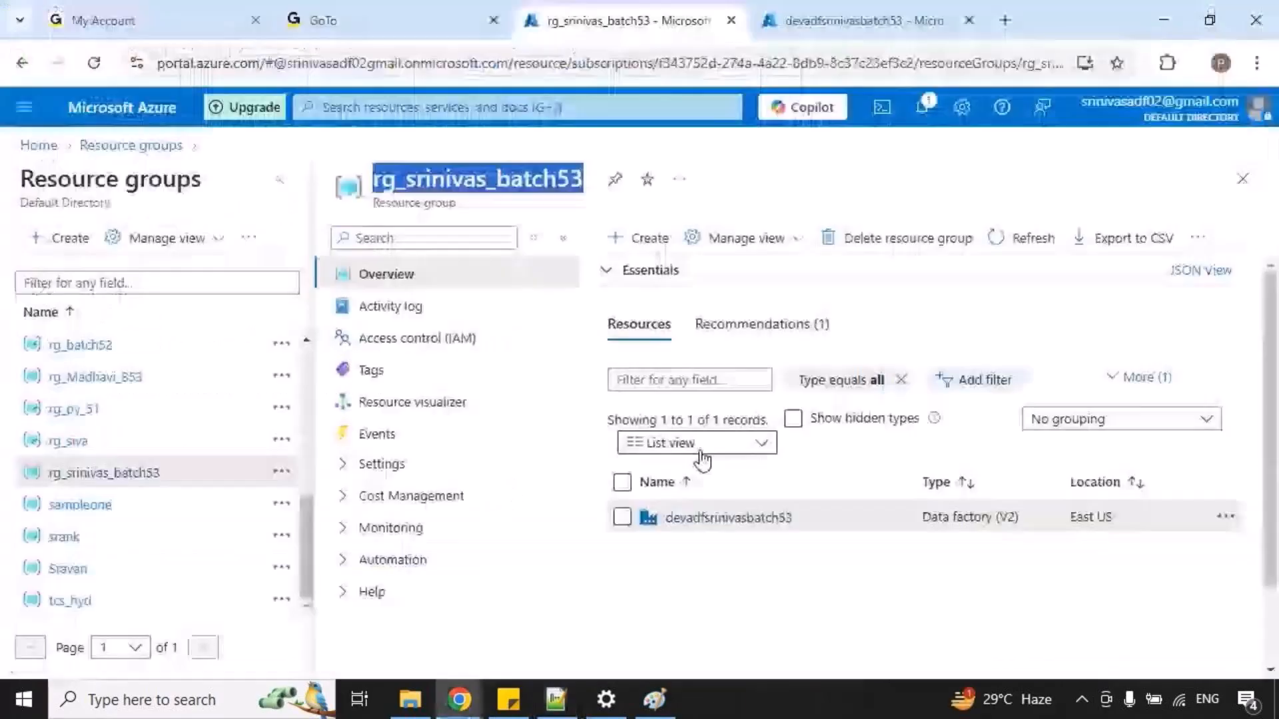
click(746, 580)
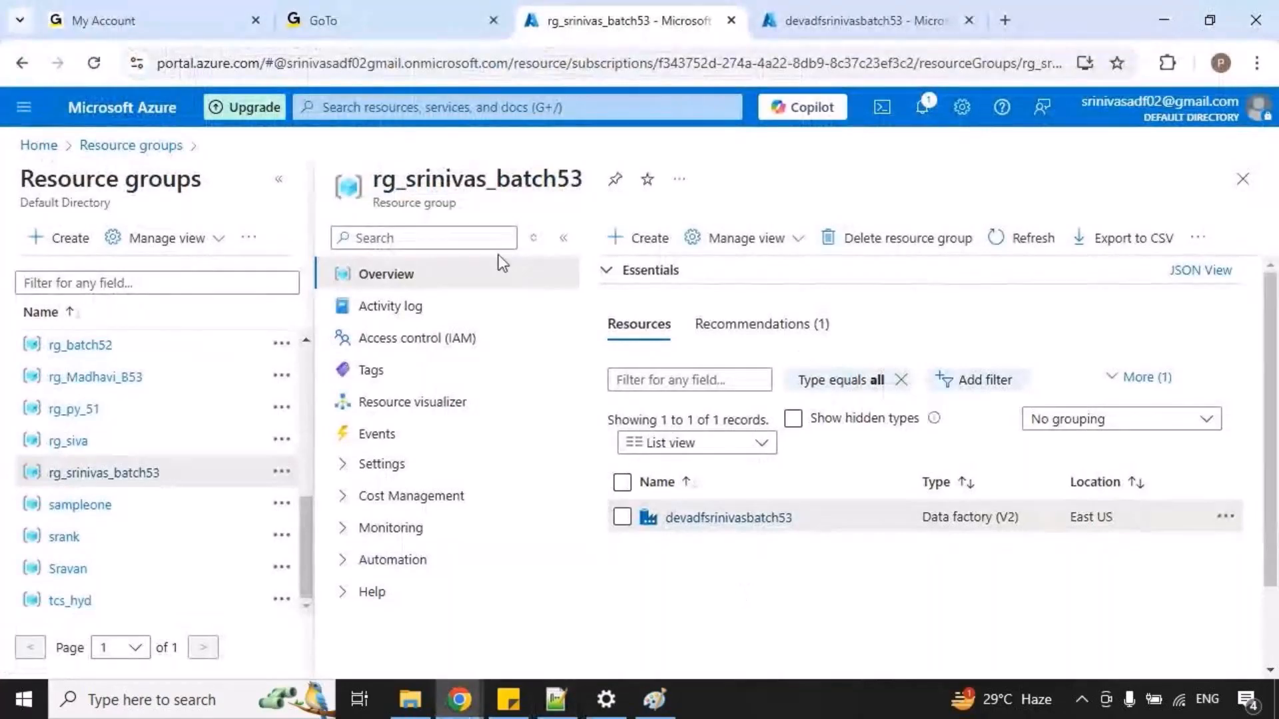
click(38, 145)
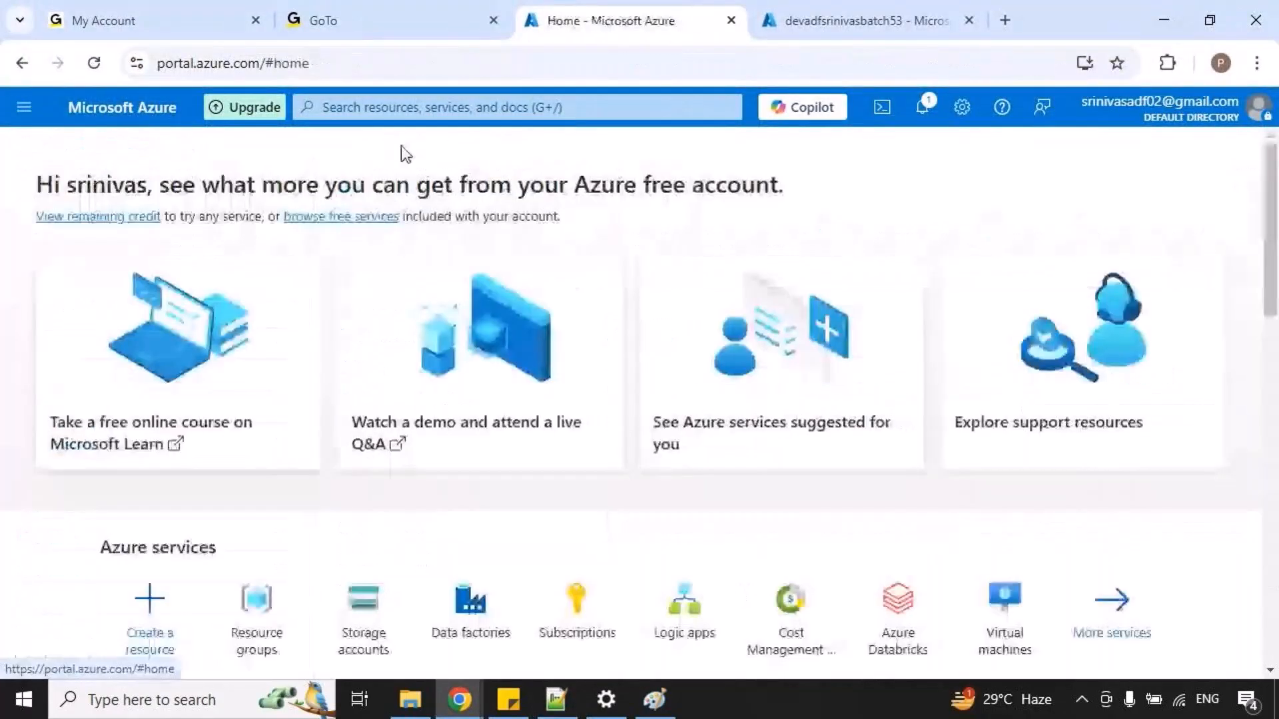
click(403, 110)
text(st)
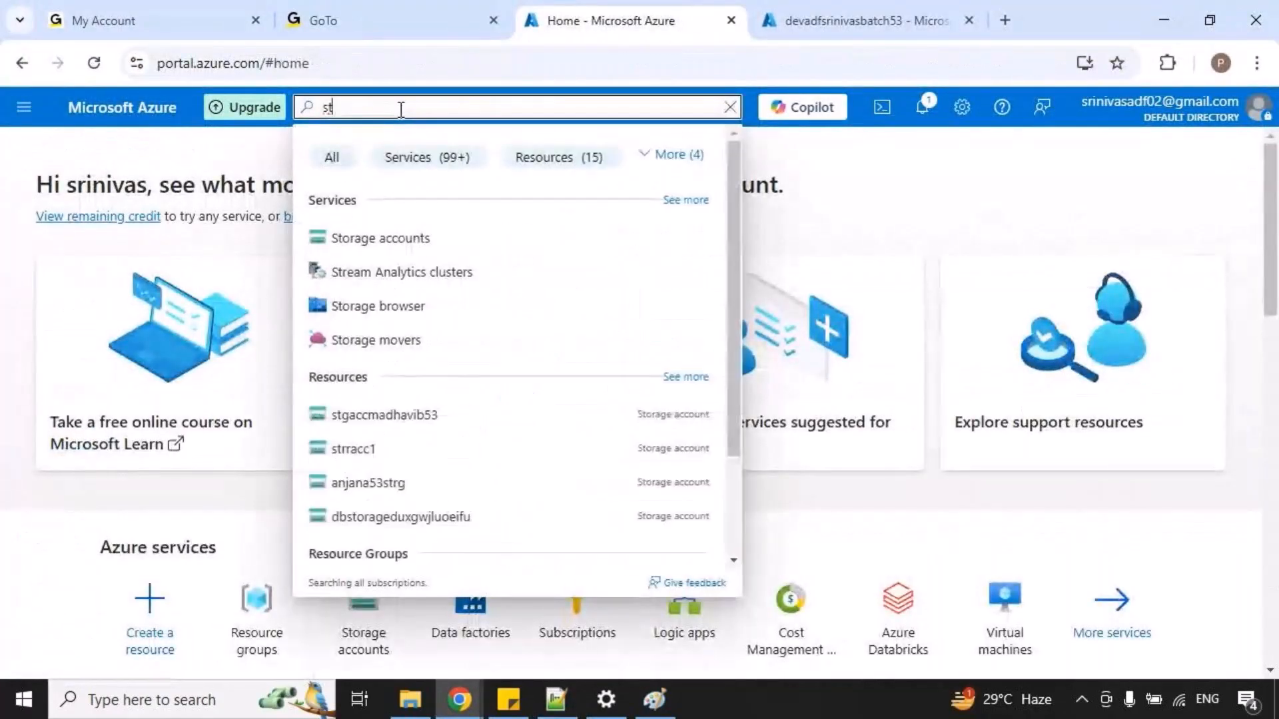
click(389, 238)
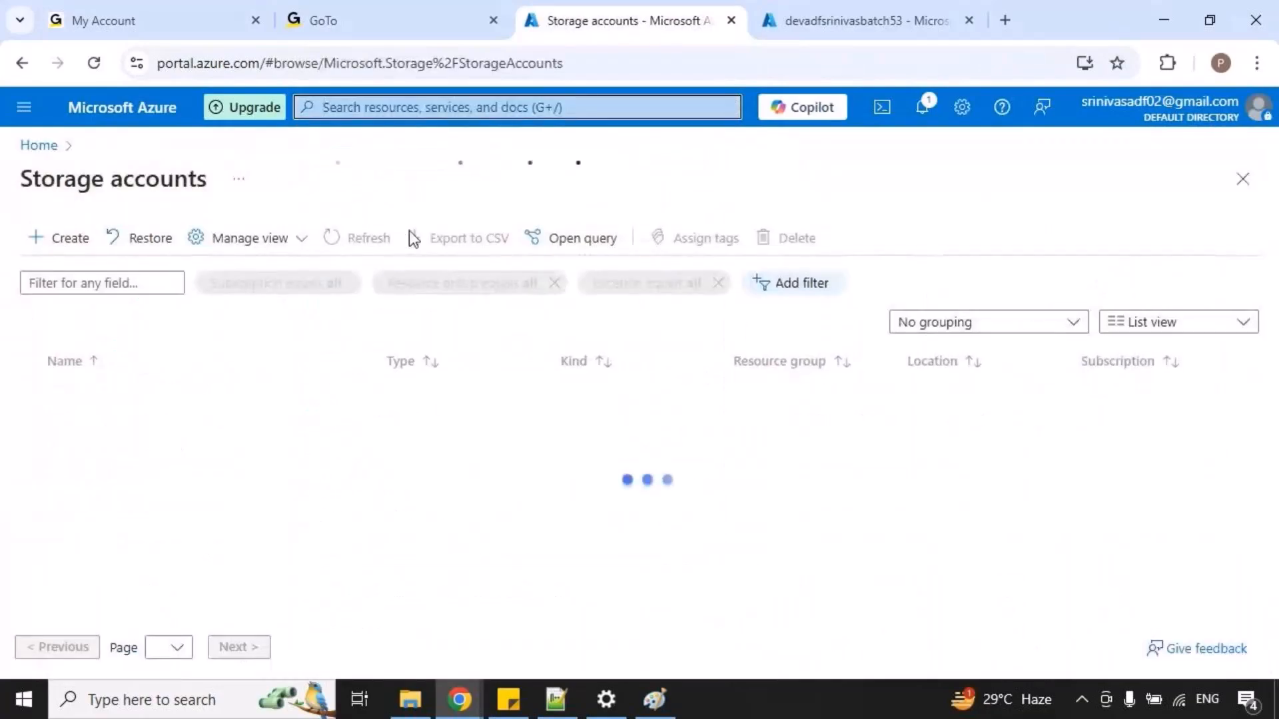
click(63, 237)
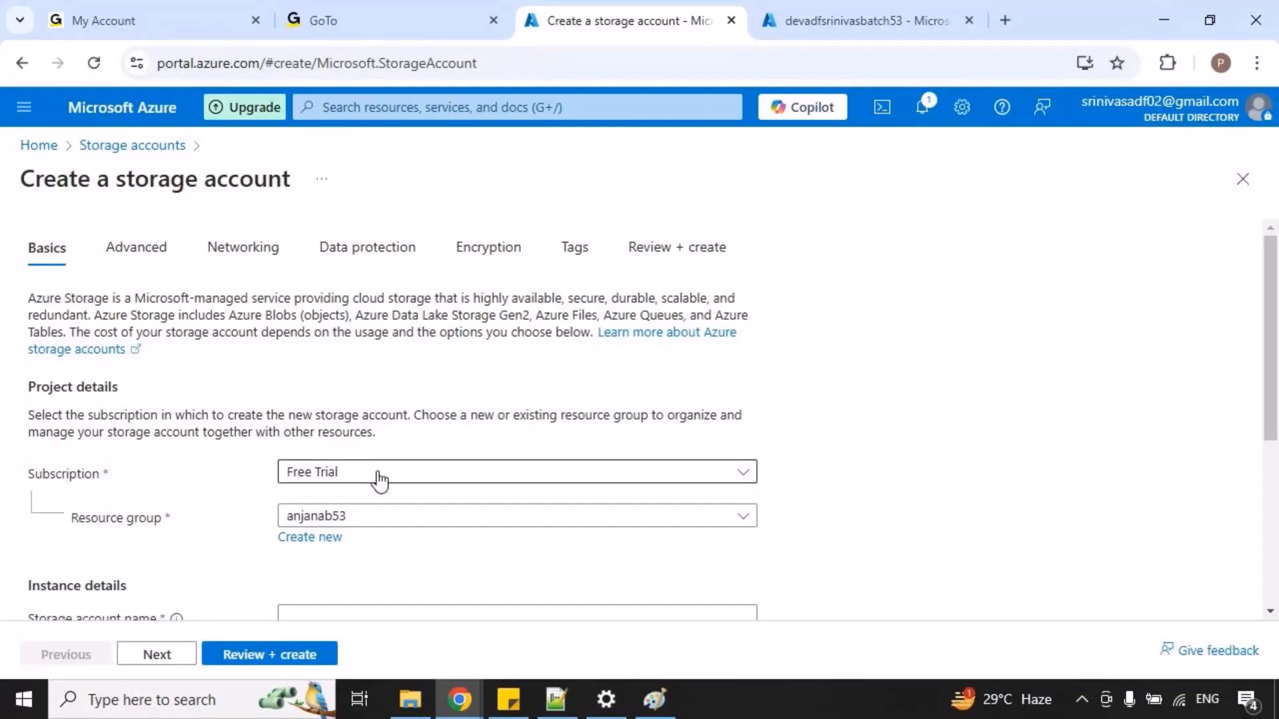
Set the new storage account's resource group to rg_srinivas_batch53, using the name copied from the Notepad++ notes.
scroll(513, 506, down, 2)
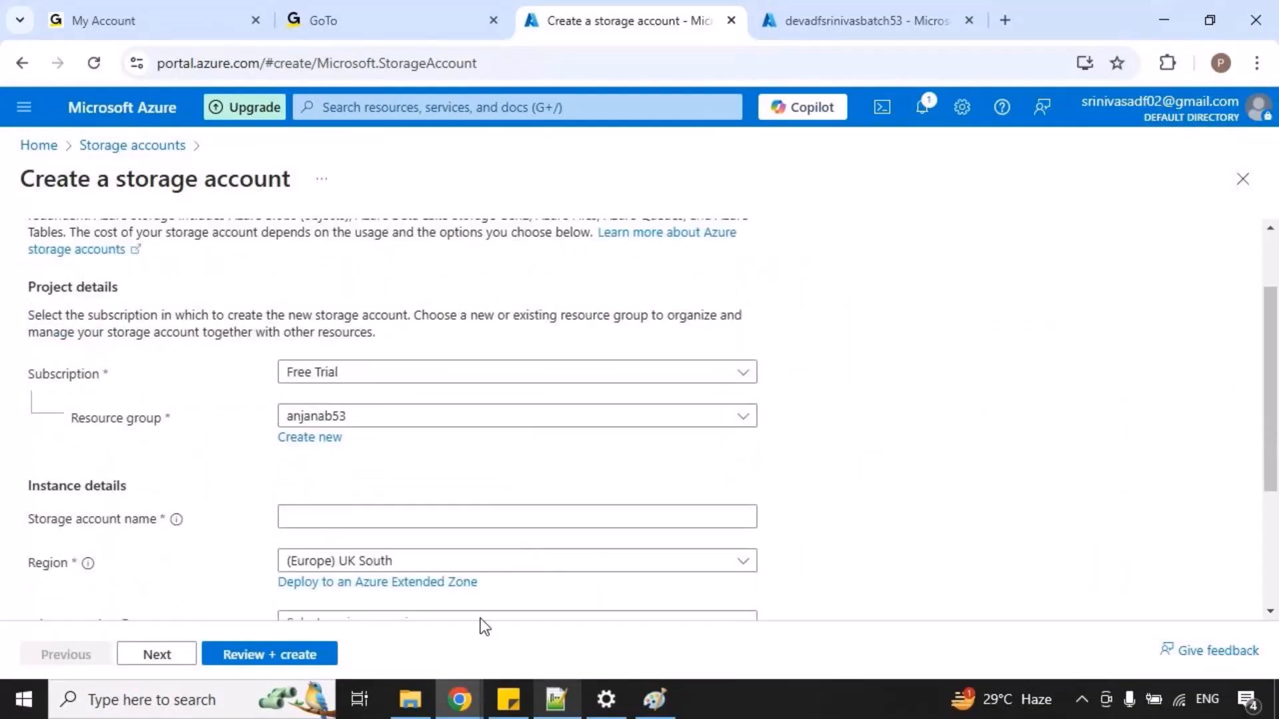
click(556, 699)
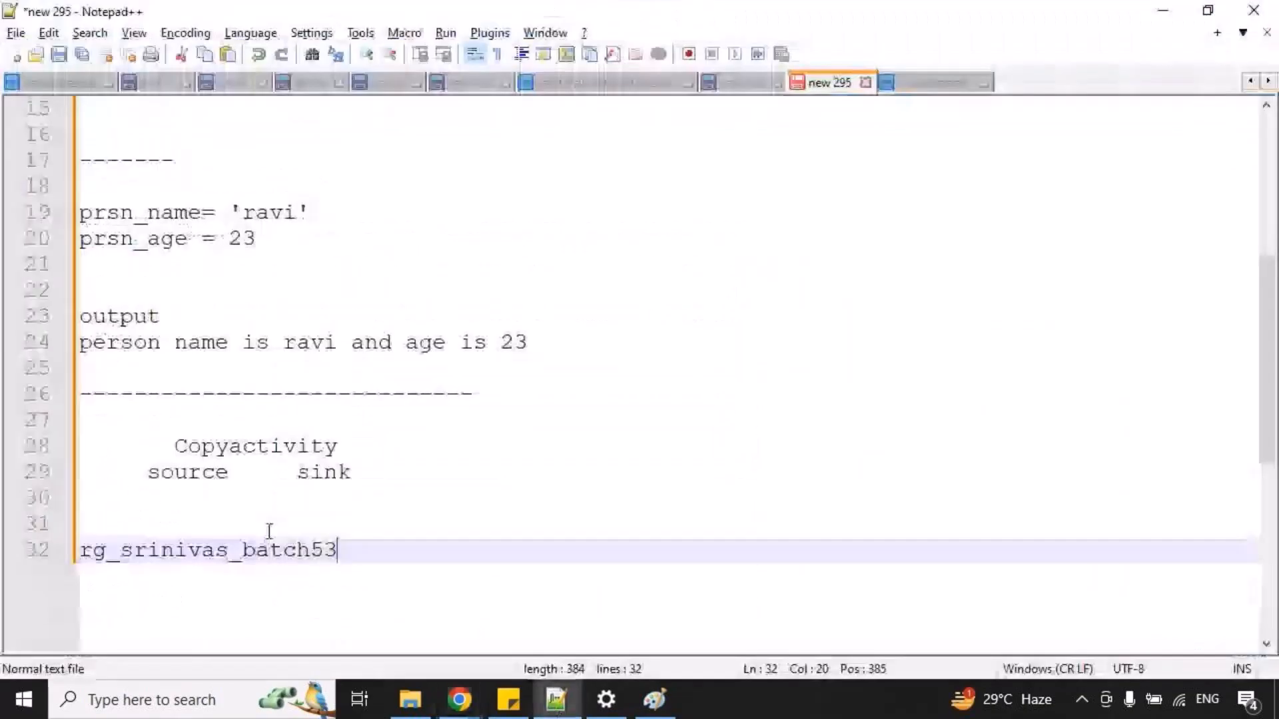
double_click(253, 553)
key(ctrl+c)
key(alt+Tab)
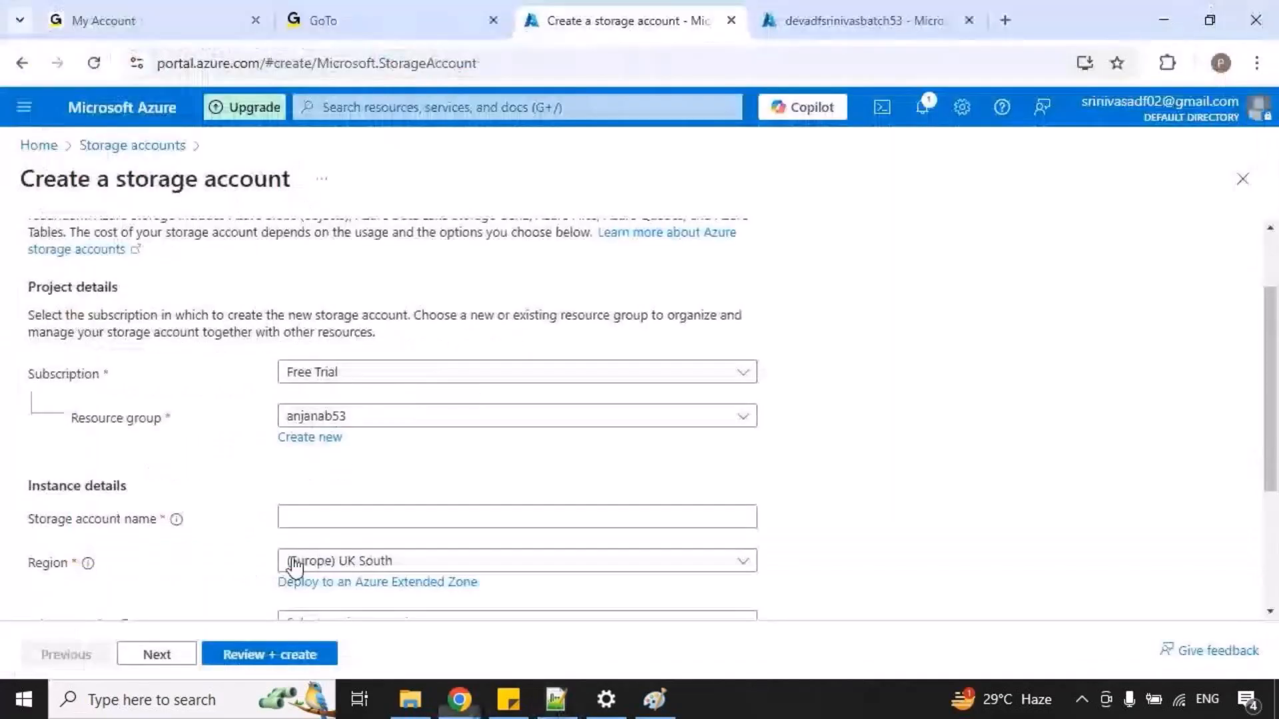
click(425, 420)
click(866, 240)
key(ctrl+v)
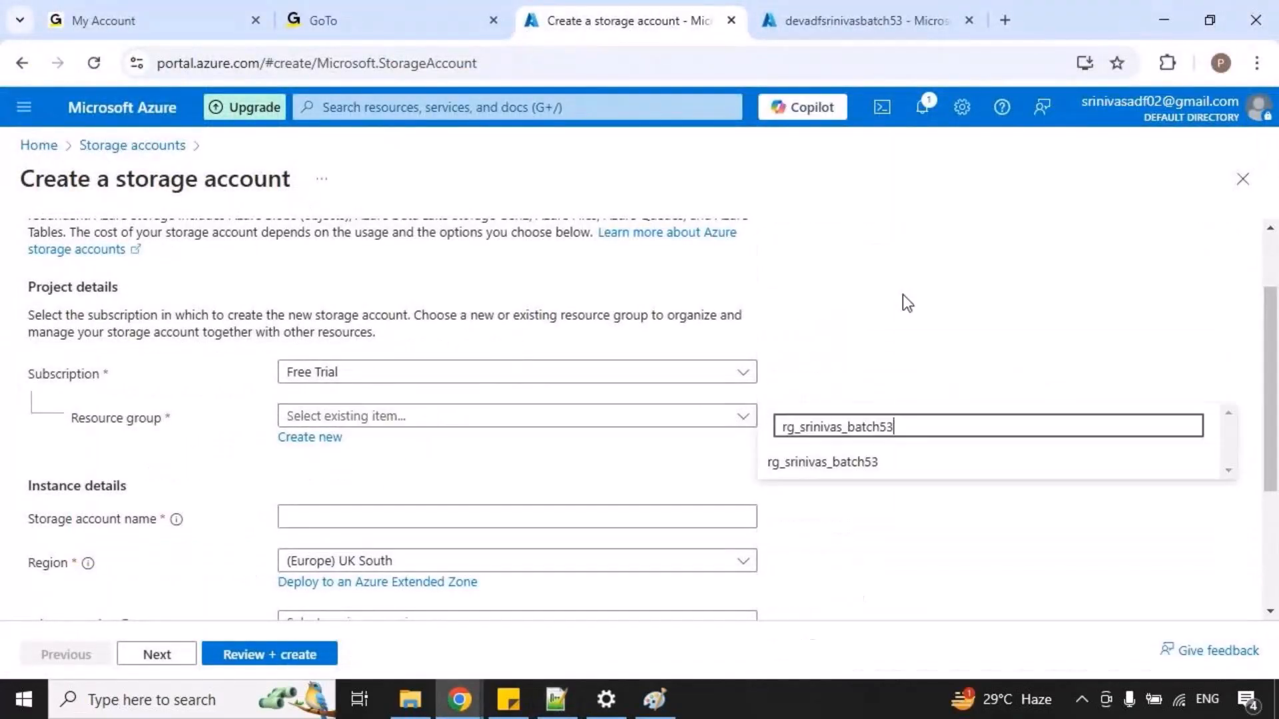
click(821, 463)
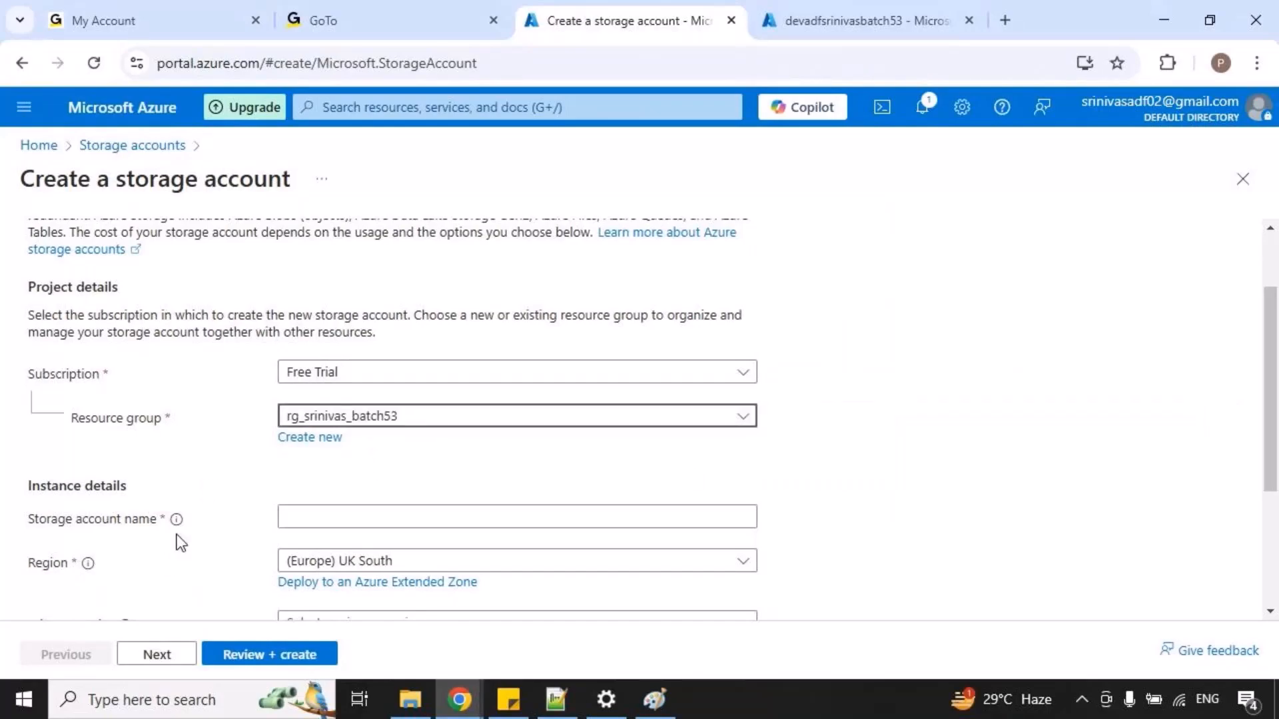
Name the storage account devstgacctbatch53.
click(354, 513)
text(devstgact)
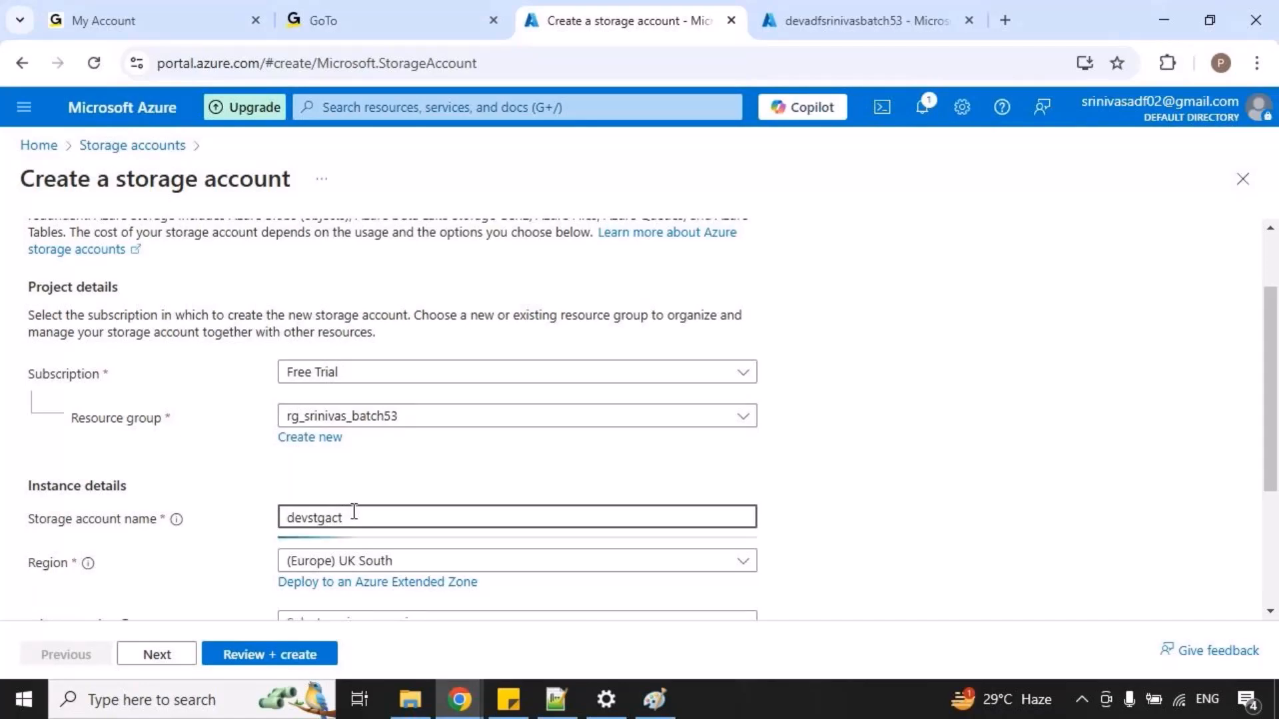
key(BackSpace)
text(ctbatch53)
Copy the storage account name devstgacctbatch53 into the Notepad++ notes, two lines below rg_srinivas_batch53.
double_click(354, 514)
key(ctrl+c)
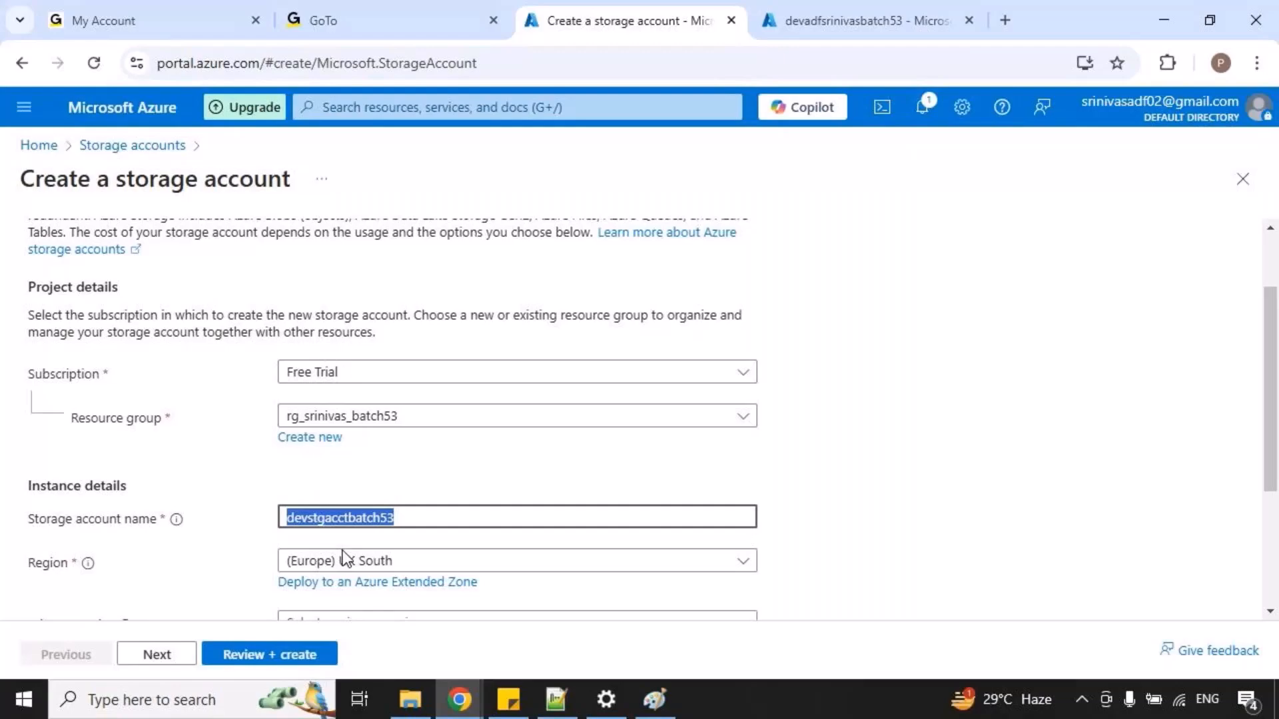
key(alt+Tab)
click(352, 590)
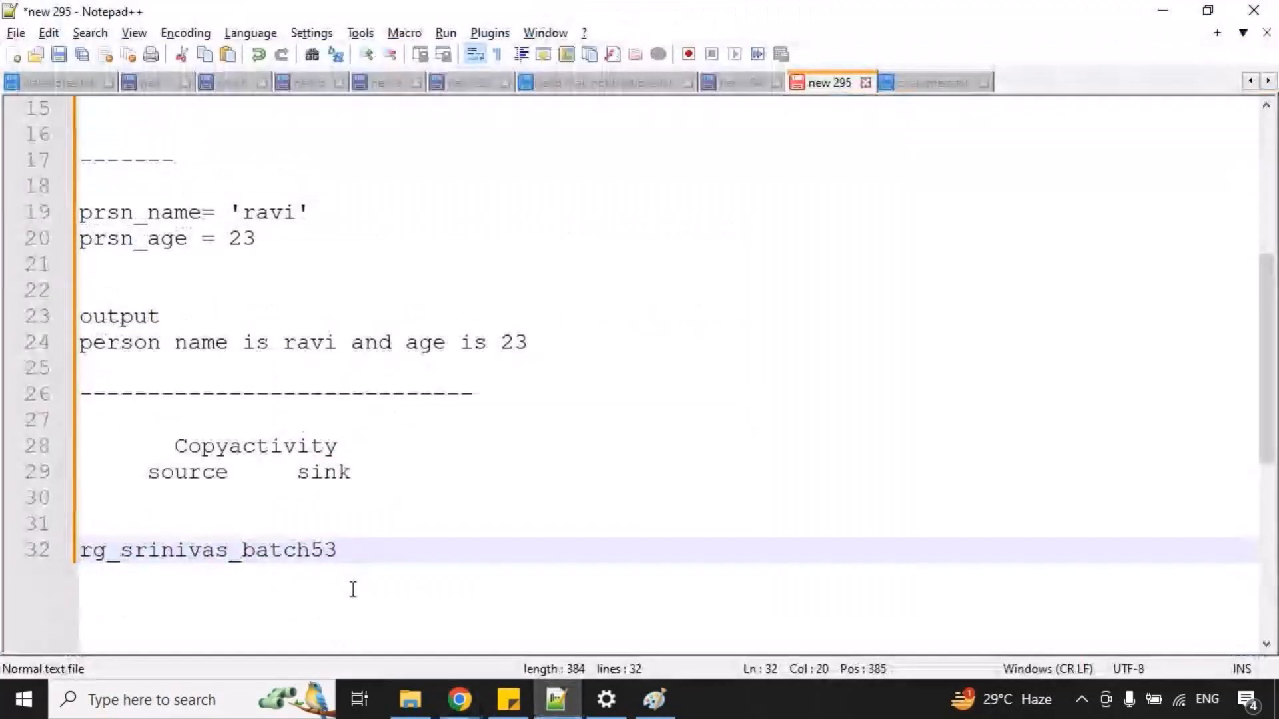
key(Return)
key(Return)
key(ctrl+v)
key(Return)
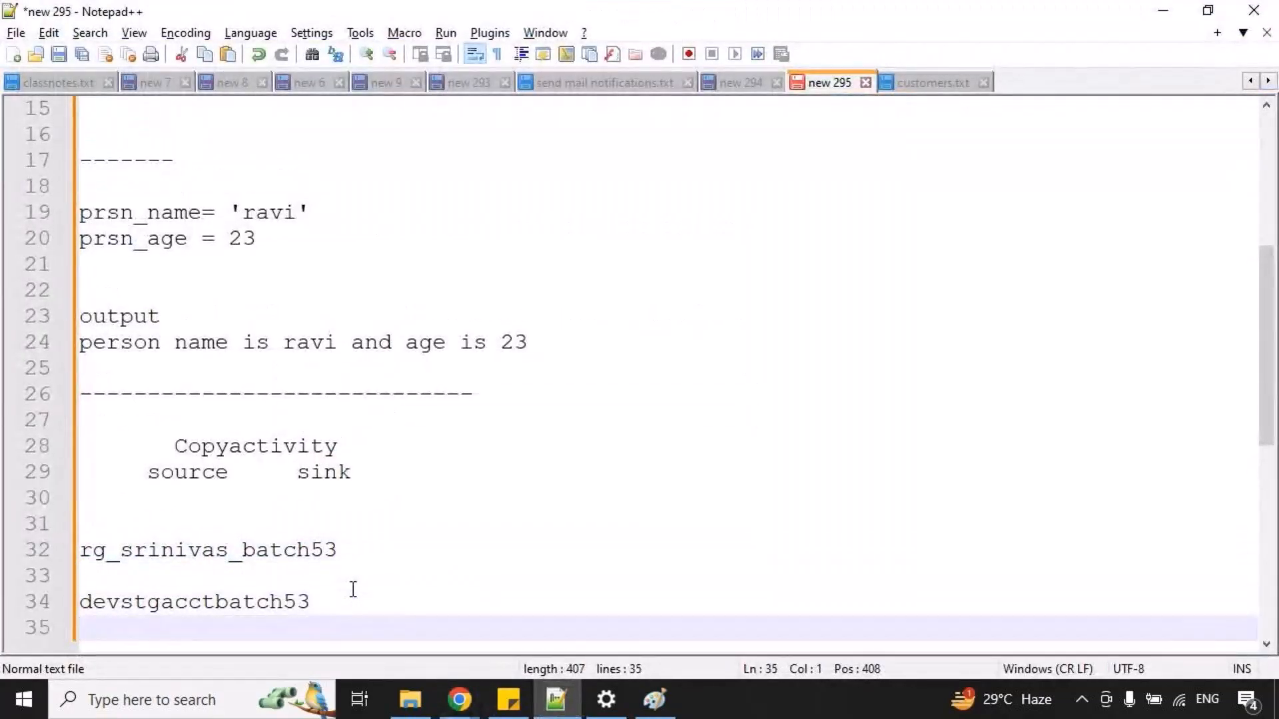
Return to Chrome, open the storage account's advanced settings, box the Hierarchical Namespace section with an on-screen annotation, and clear the mark.
key(alt+Tab)
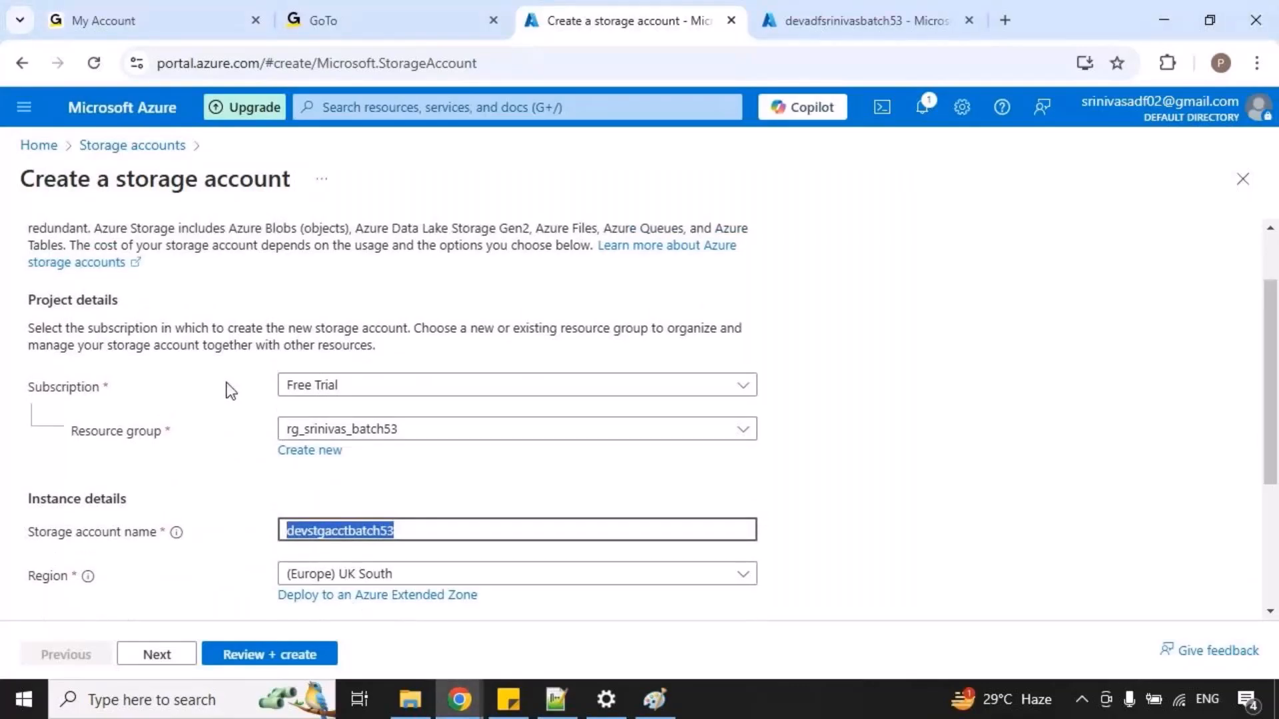
scroll(220, 390, up, 1)
click(143, 252)
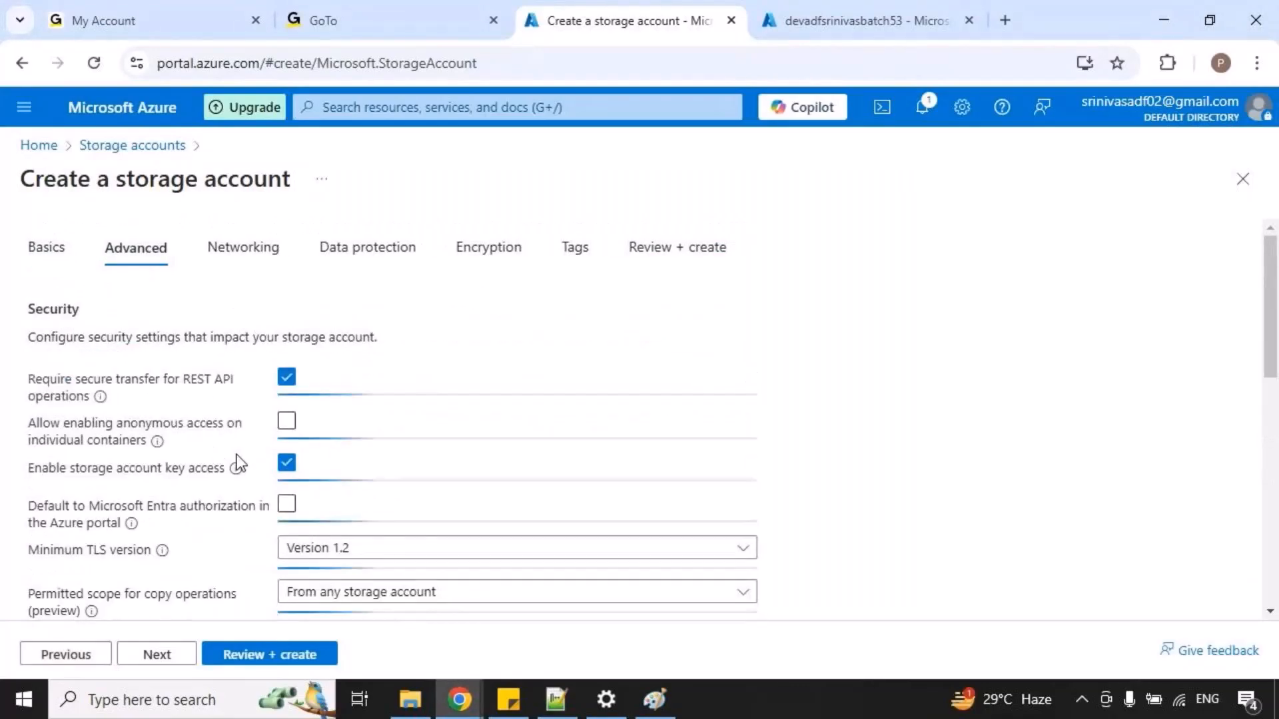
scroll(238, 459, down, 5)
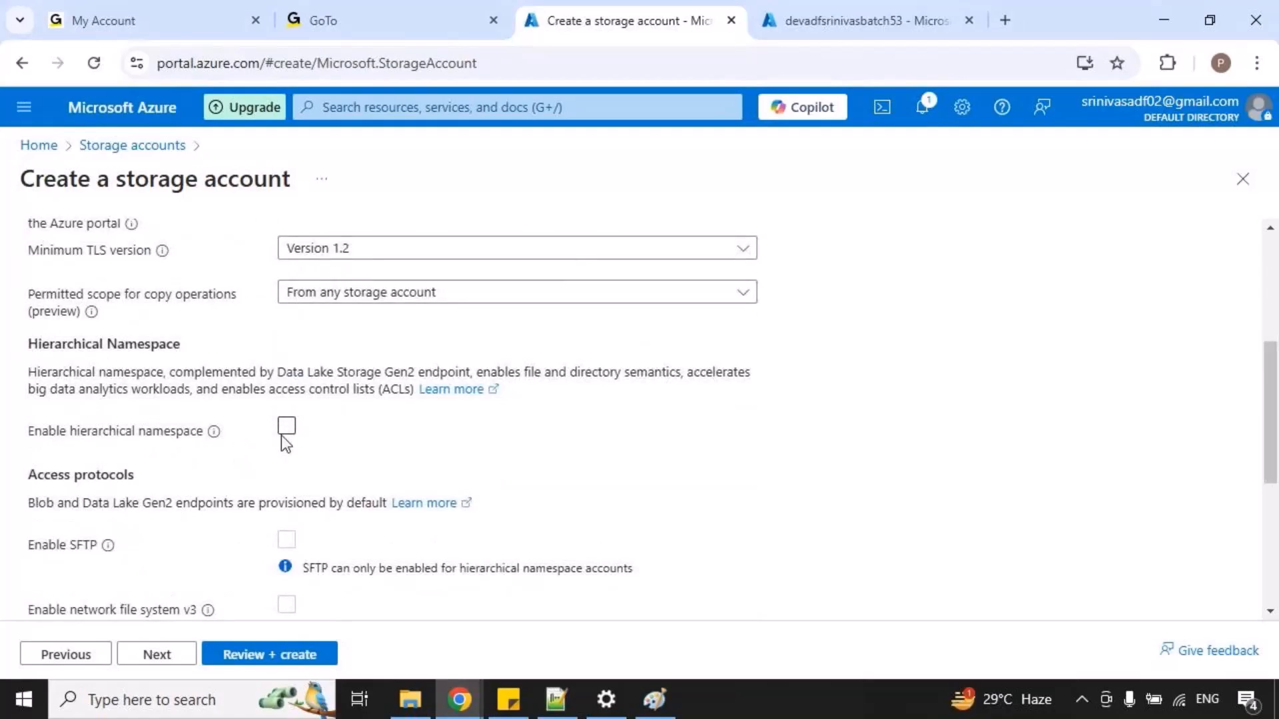
key(ctrl+2)
mouse_move(18, 332)
mouse_down()
mouse_move(509, 477)
mouse_move(680, 475)
mouse_move(810, 453)
mouse_up()
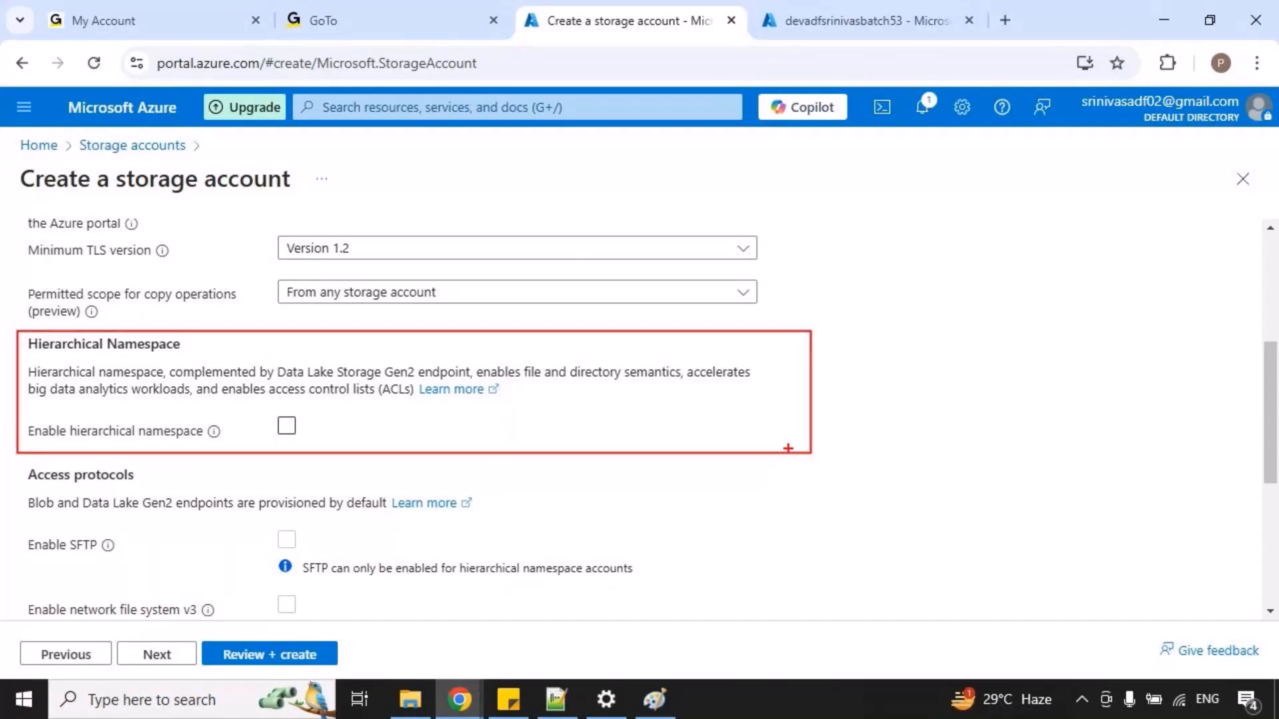
key(Escape)
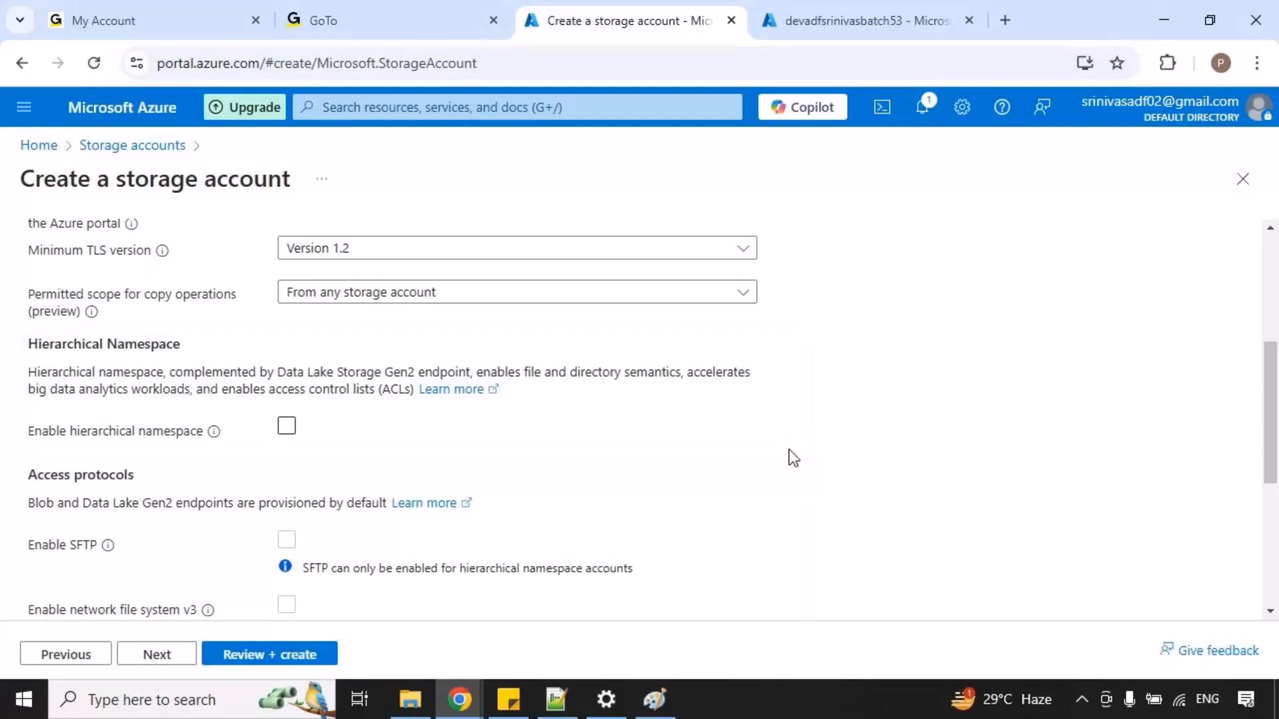
Enable the hierarchical namespace, then review the storage account configuration and submit it for creation.
click(286, 427)
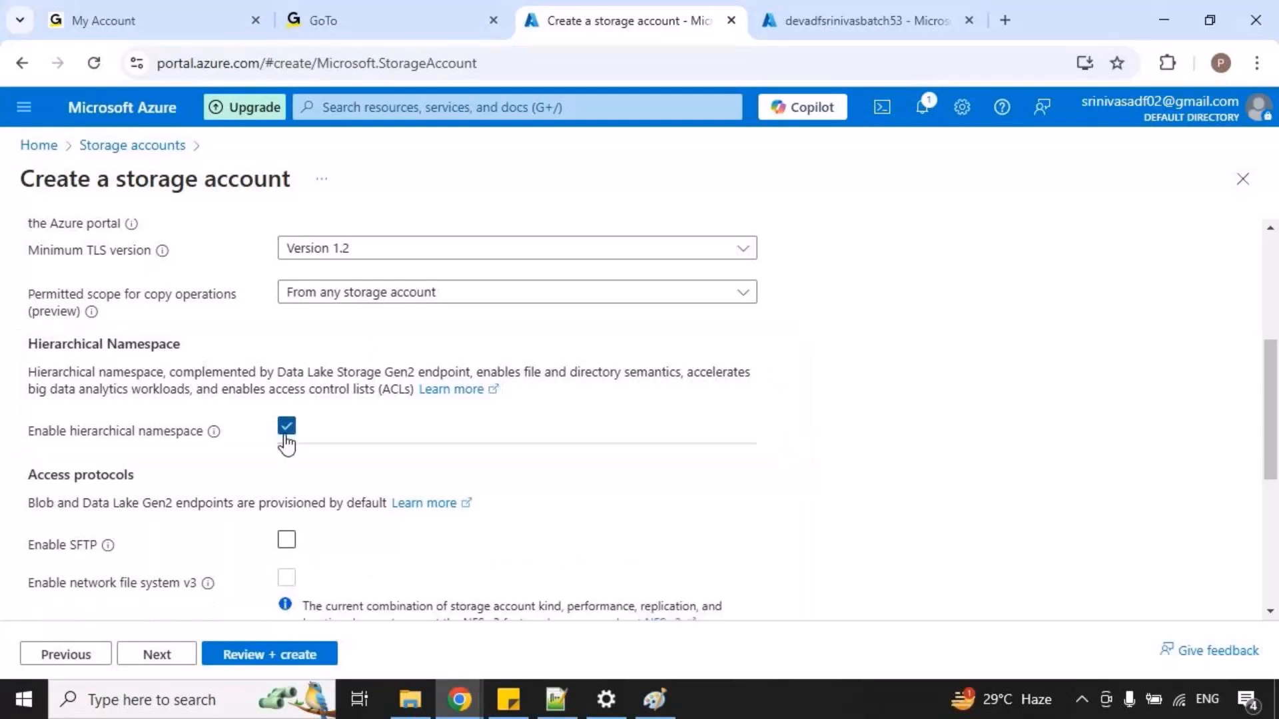
click(281, 652)
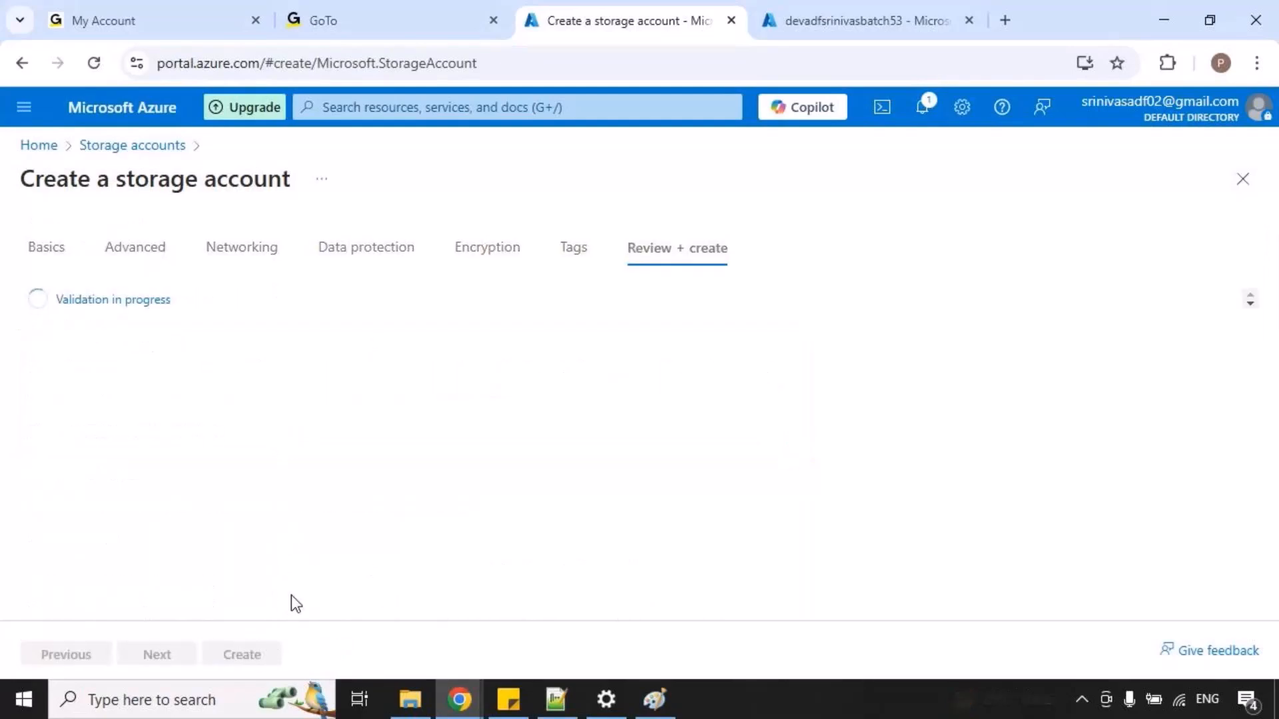
click(253, 655)
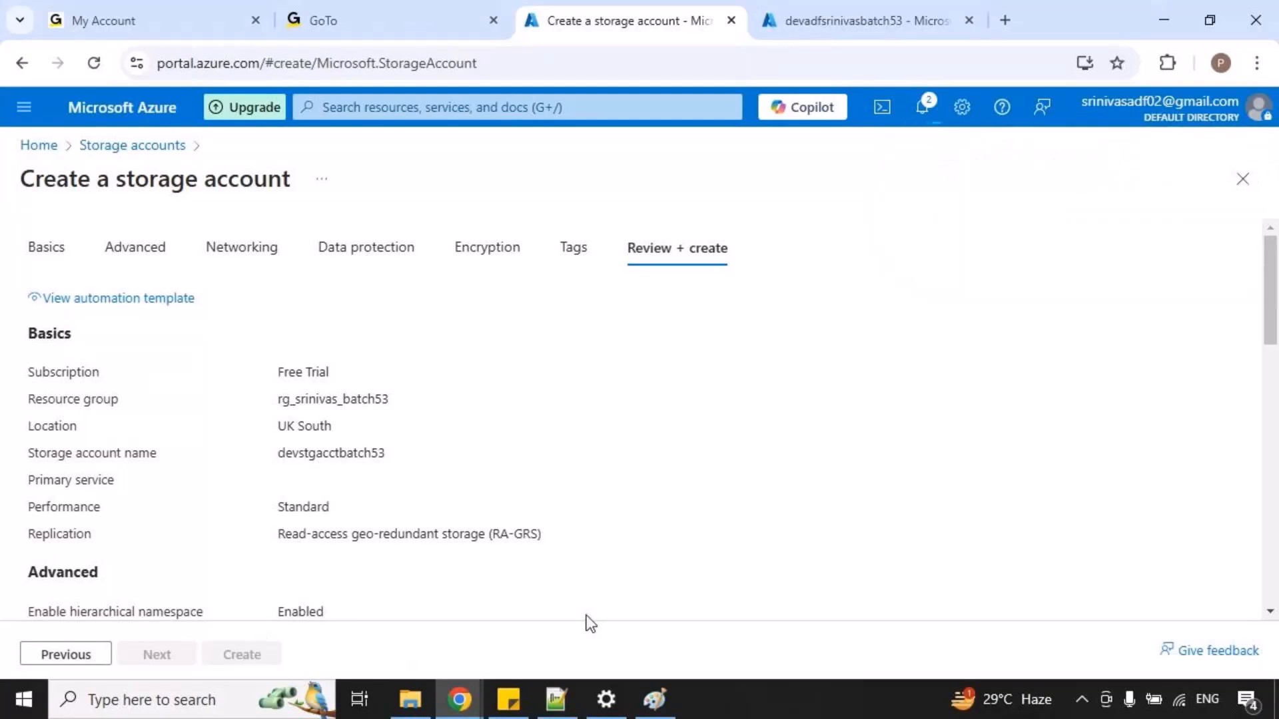
Switch to the copyactivity diagram in Paint, mark the ADLS area with on-screen annotations, and clear the marks.
click(659, 701)
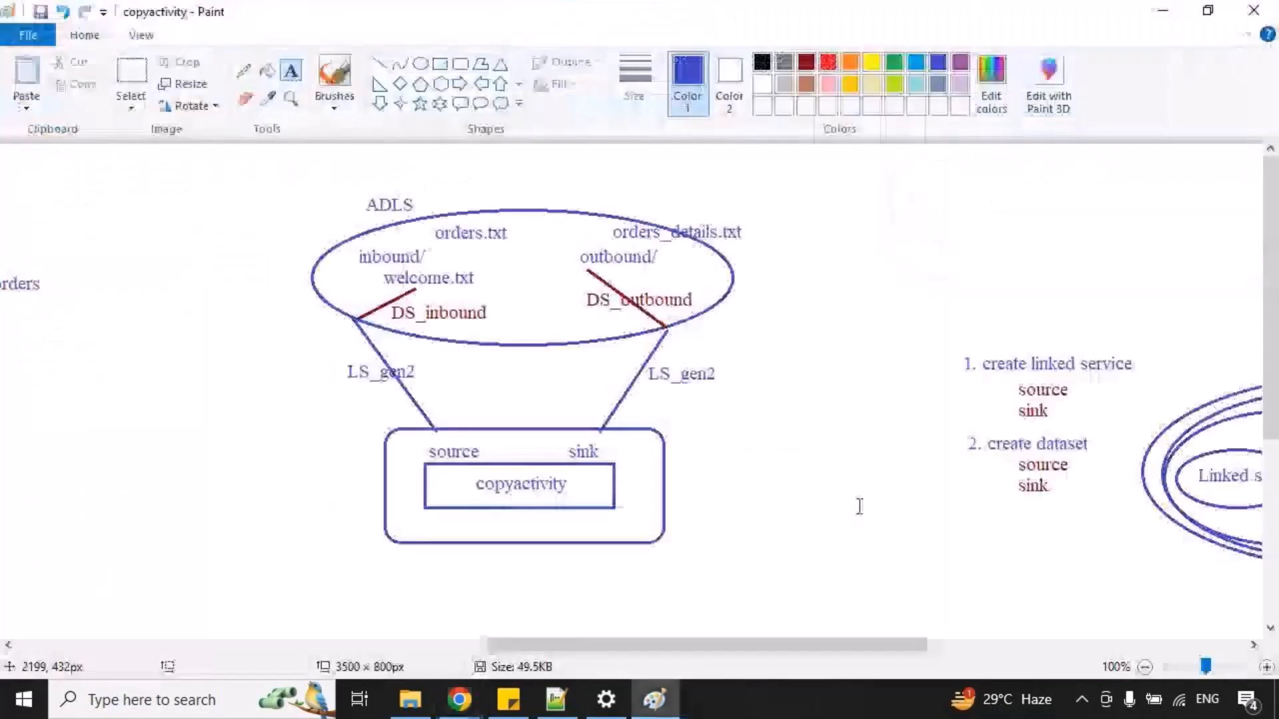
key(ctrl+2)
mouse_move(350, 177)
mouse_down()
mouse_move(417, 216)
mouse_move(451, 212)
mouse_move(508, 151)
mouse_up()
mouse_move(351, 236)
mouse_down()
mouse_move(424, 265)
mouse_move(496, 243)
mouse_up()
key(Escape)
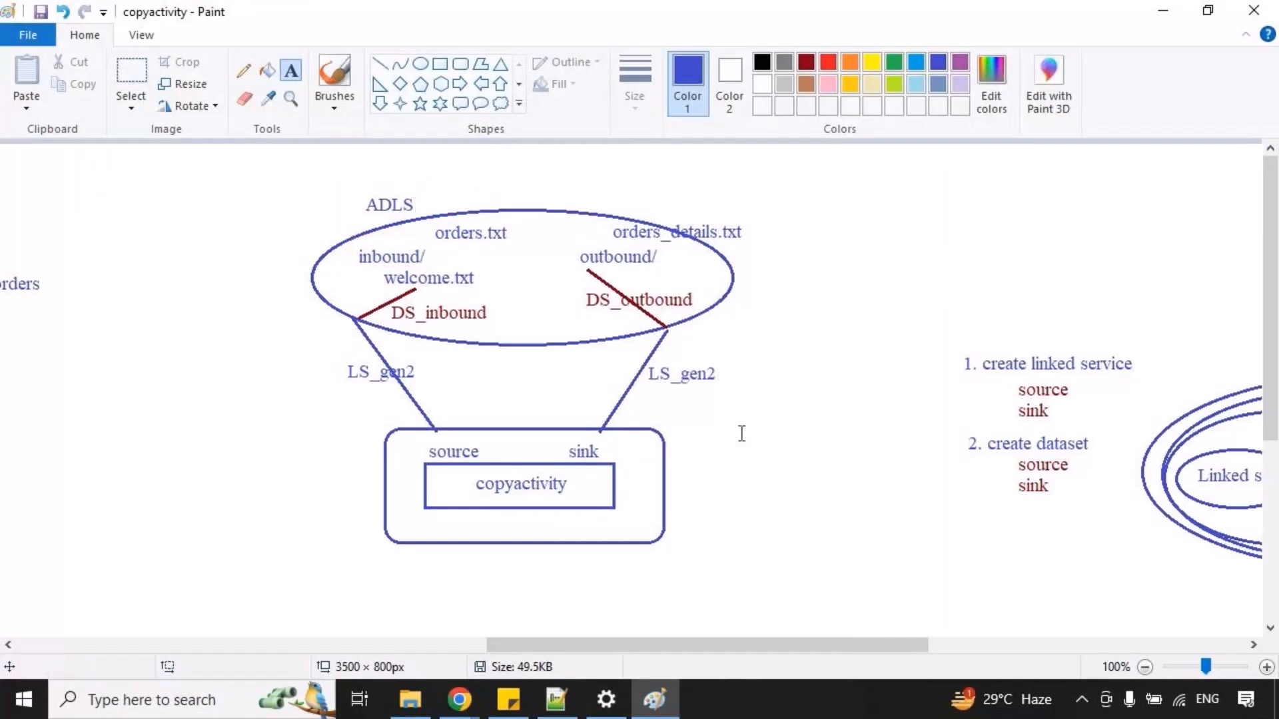
Switch back to Chrome, refresh the storage account deployment, then open the rg_srinivas_batch53 resource group and refresh its resource list.
key(alt+Tab)
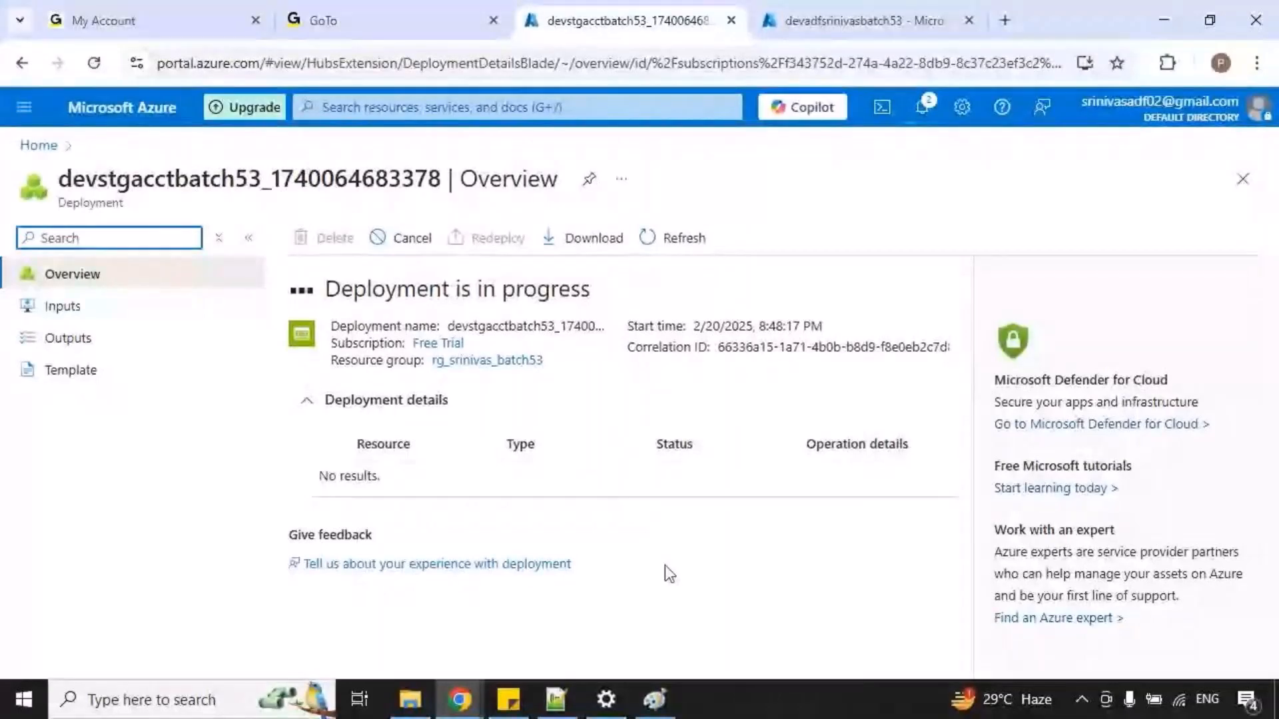
click(651, 242)
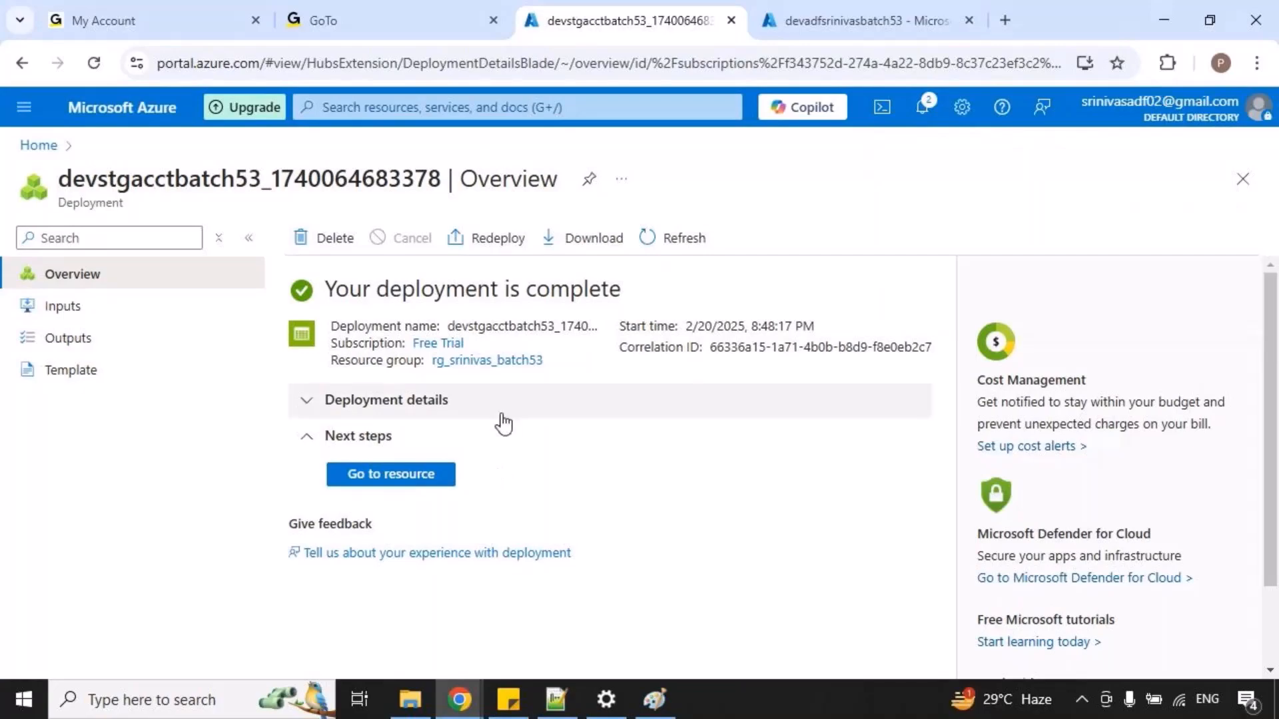
click(510, 360)
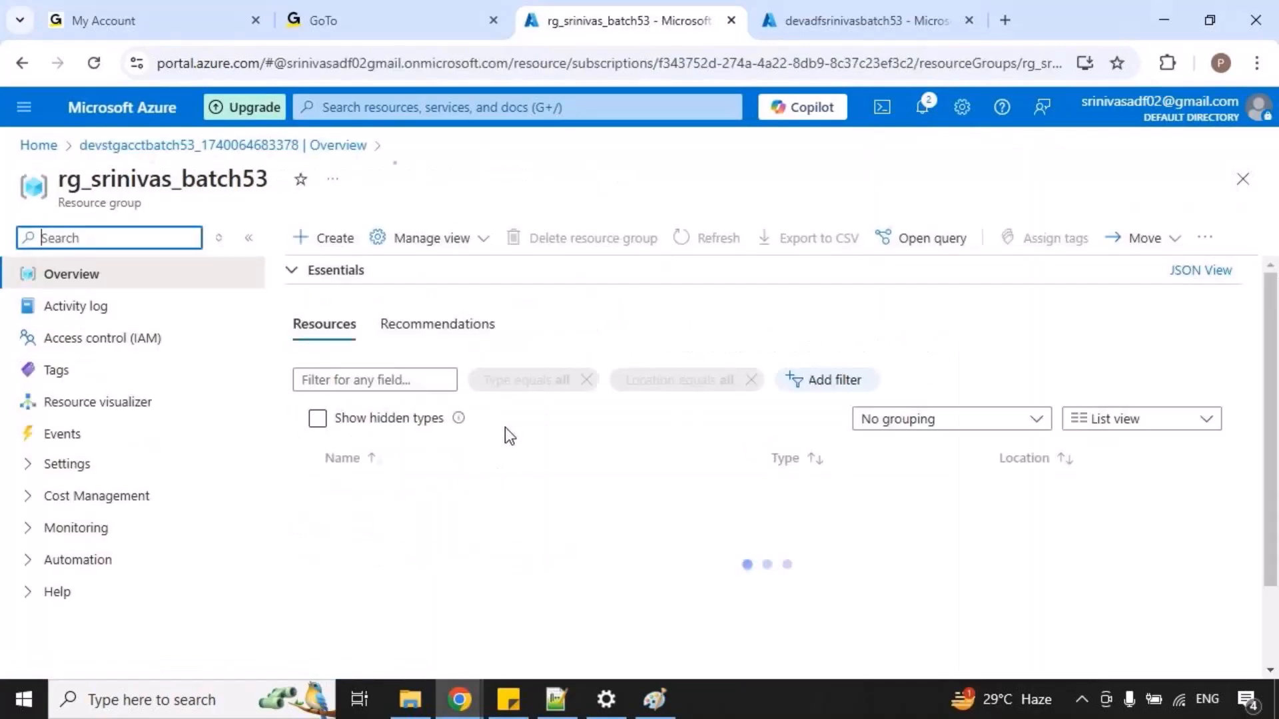
click(712, 240)
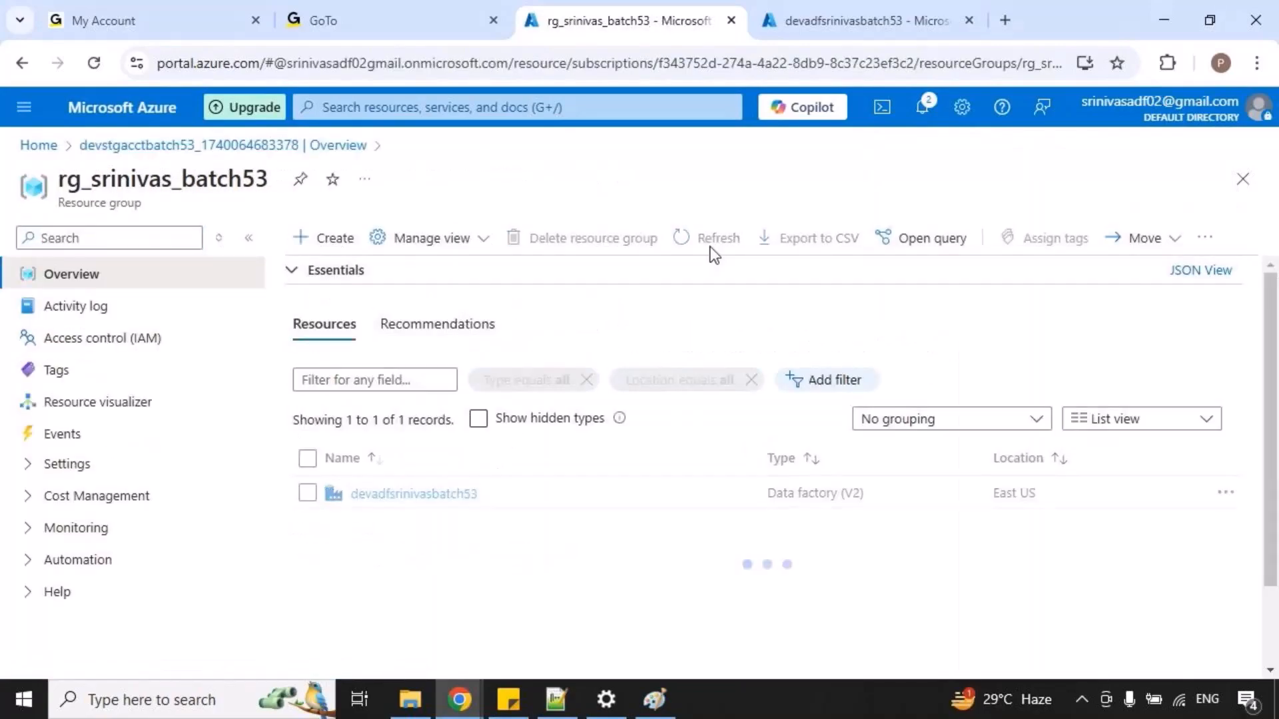
Refresh the resource group's resource list, then open the container list of the devstgacctbatch53 storage account.
click(713, 239)
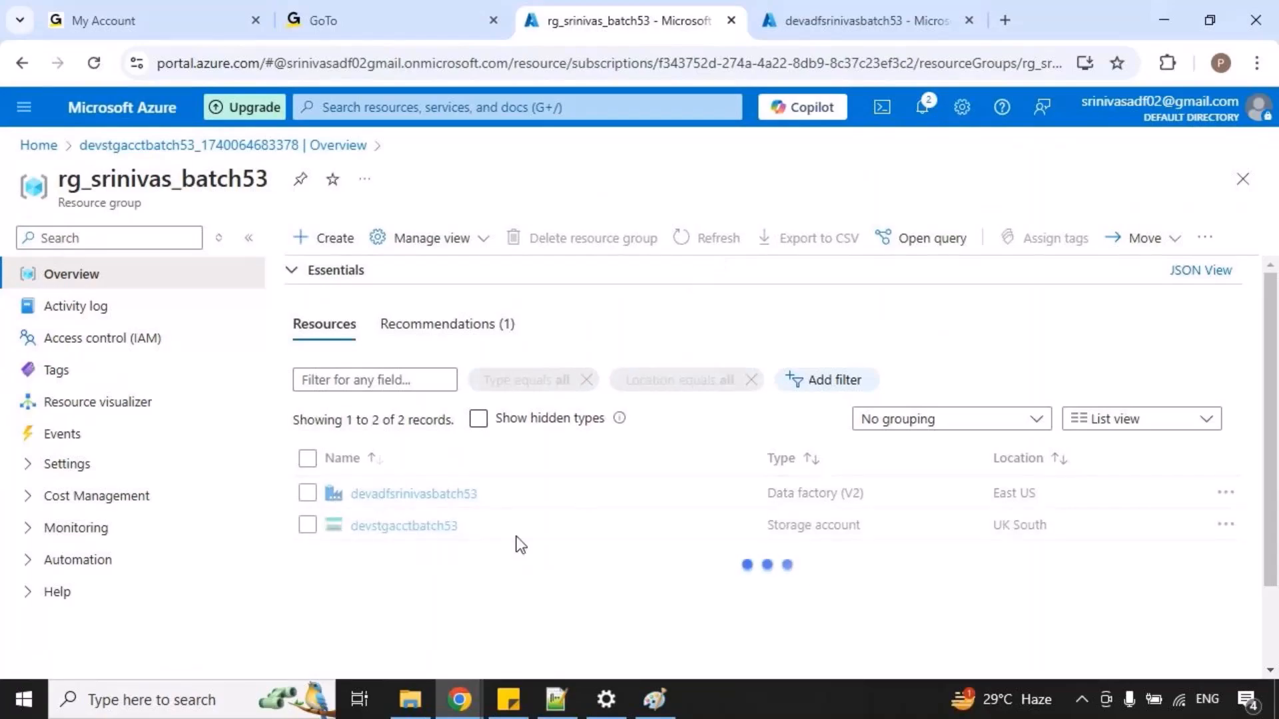
click(423, 529)
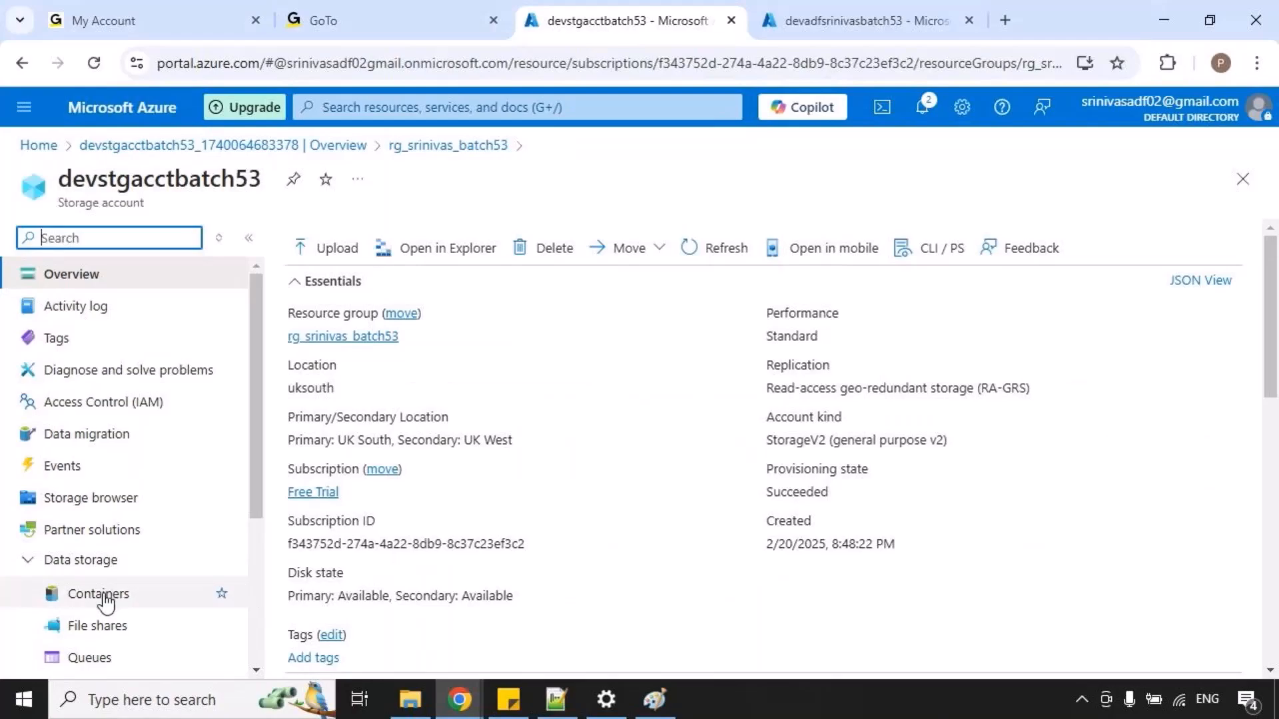
click(106, 597)
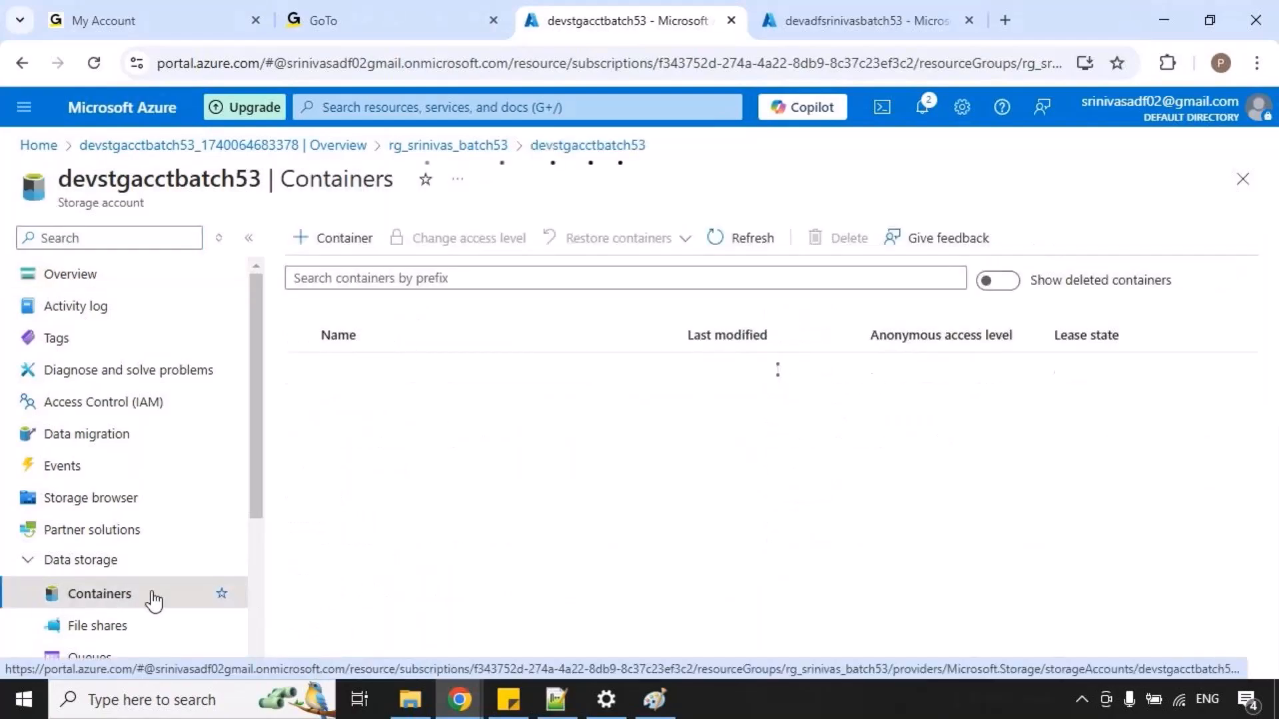
Create a container named devcontainer in the storage account and open it.
click(343, 241)
click(950, 243)
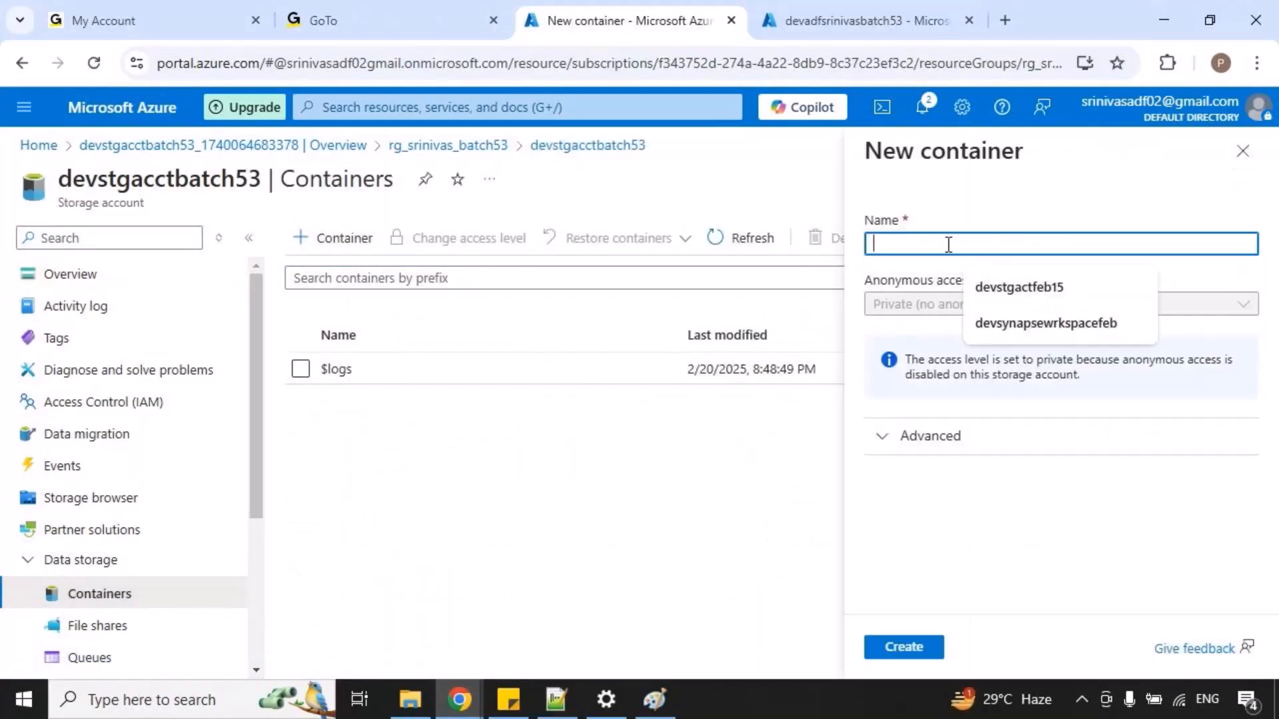
text(devcontainer)
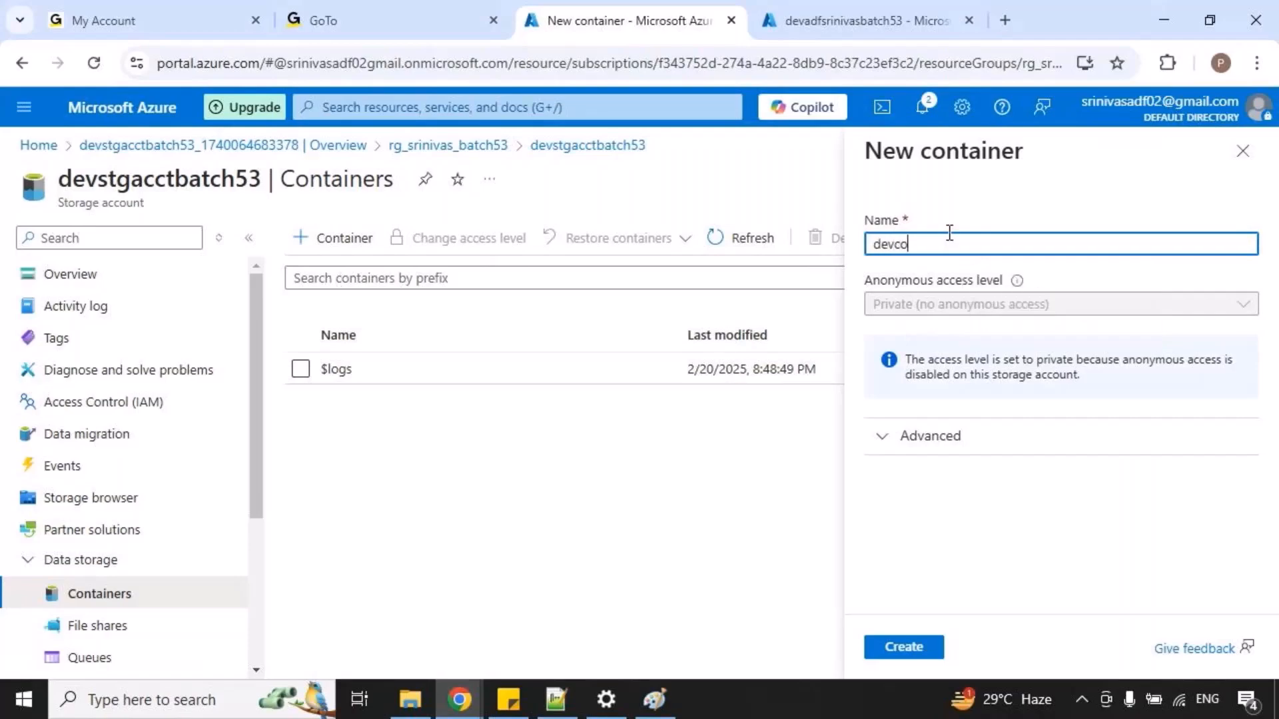
click(872, 647)
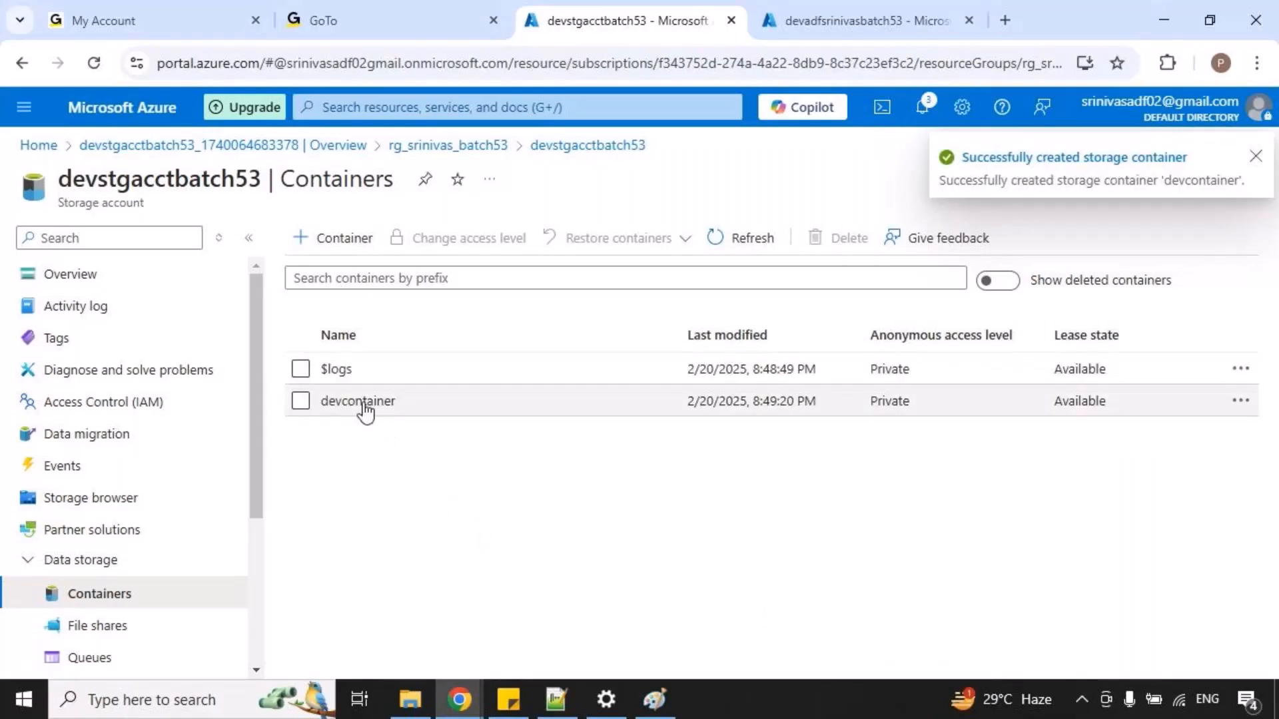
click(360, 402)
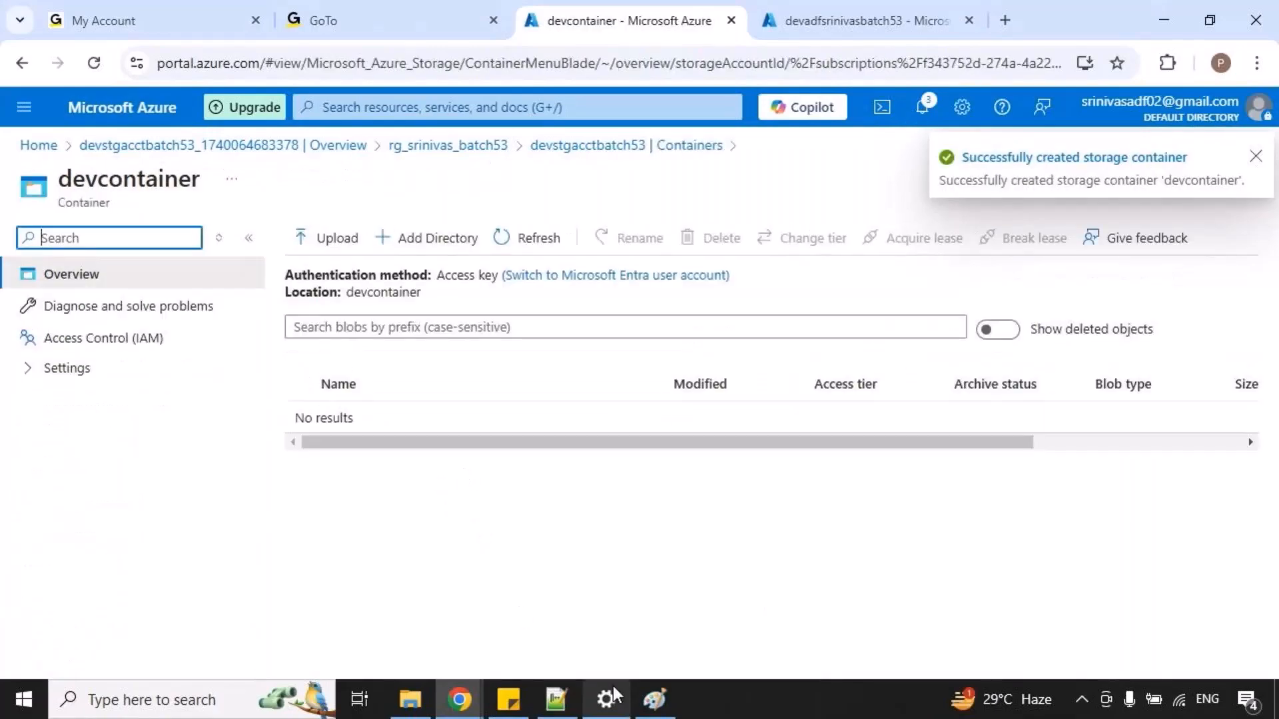
Switch to the copyactivity diagram in Paint, mark the inbound/ and outbound/ labels with on-screen annotations, and clear the marks.
click(656, 702)
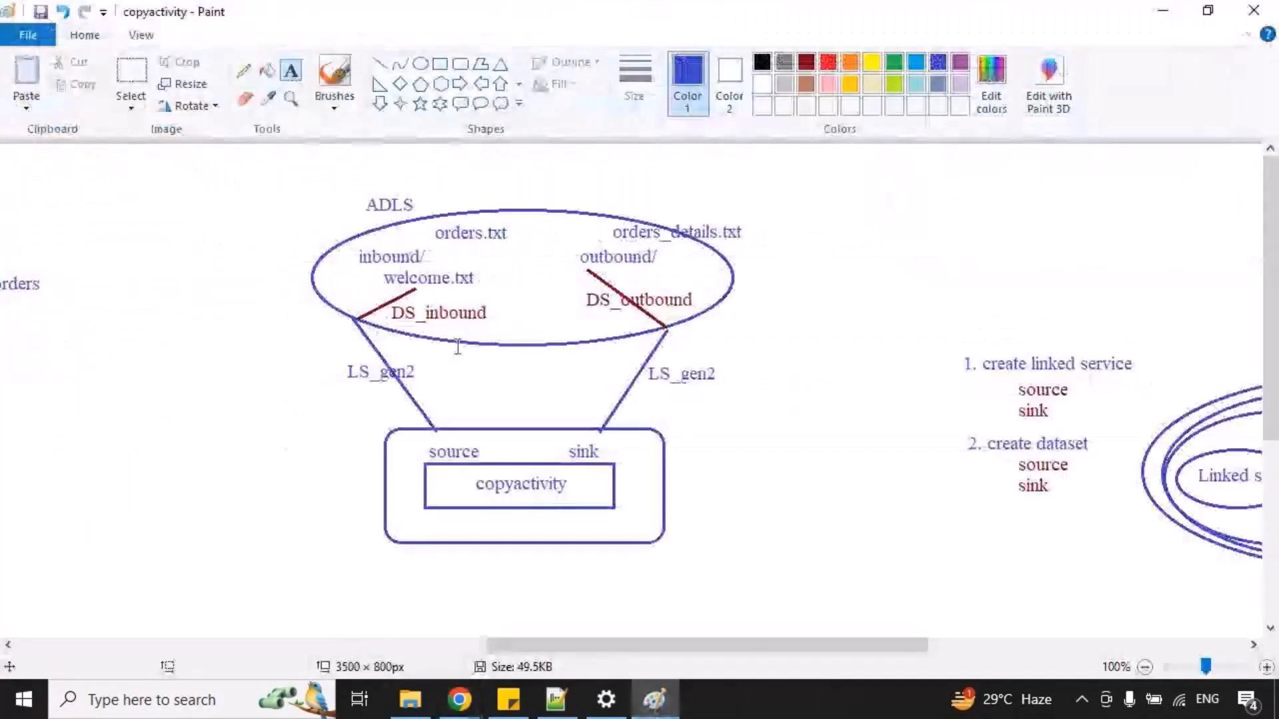
drag(351, 241, 457, 273)
drag(571, 243, 675, 274)
key(ctrl+z)
key(ctrl+z)
Switch back to Chrome and add a directory named inbound to devcontainer.
key(alt+Tab)
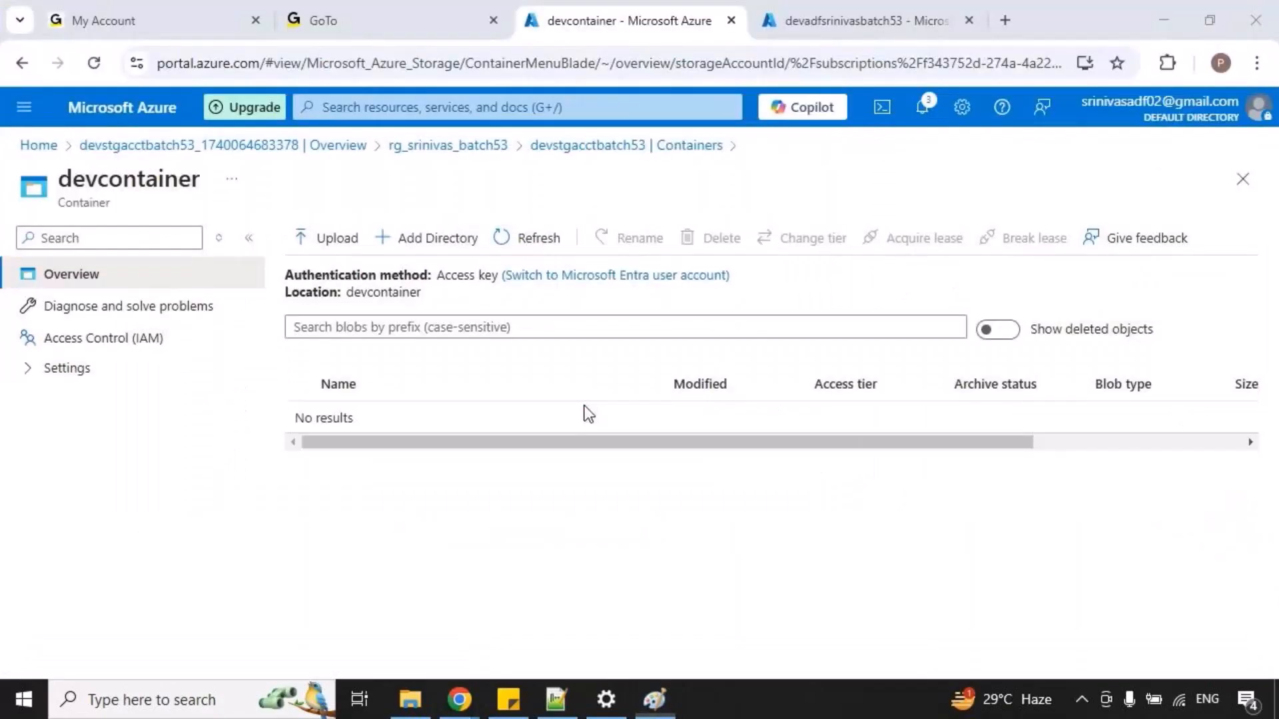
click(428, 241)
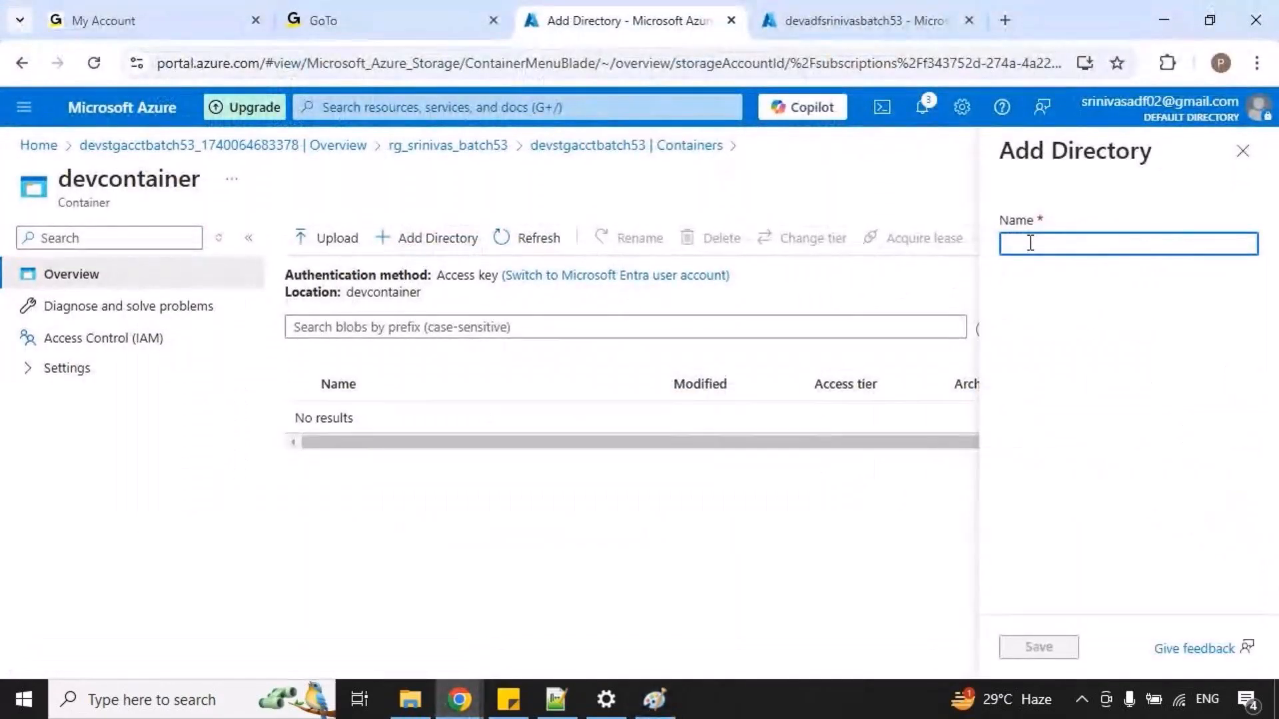
click(1010, 245)
text(inbound)
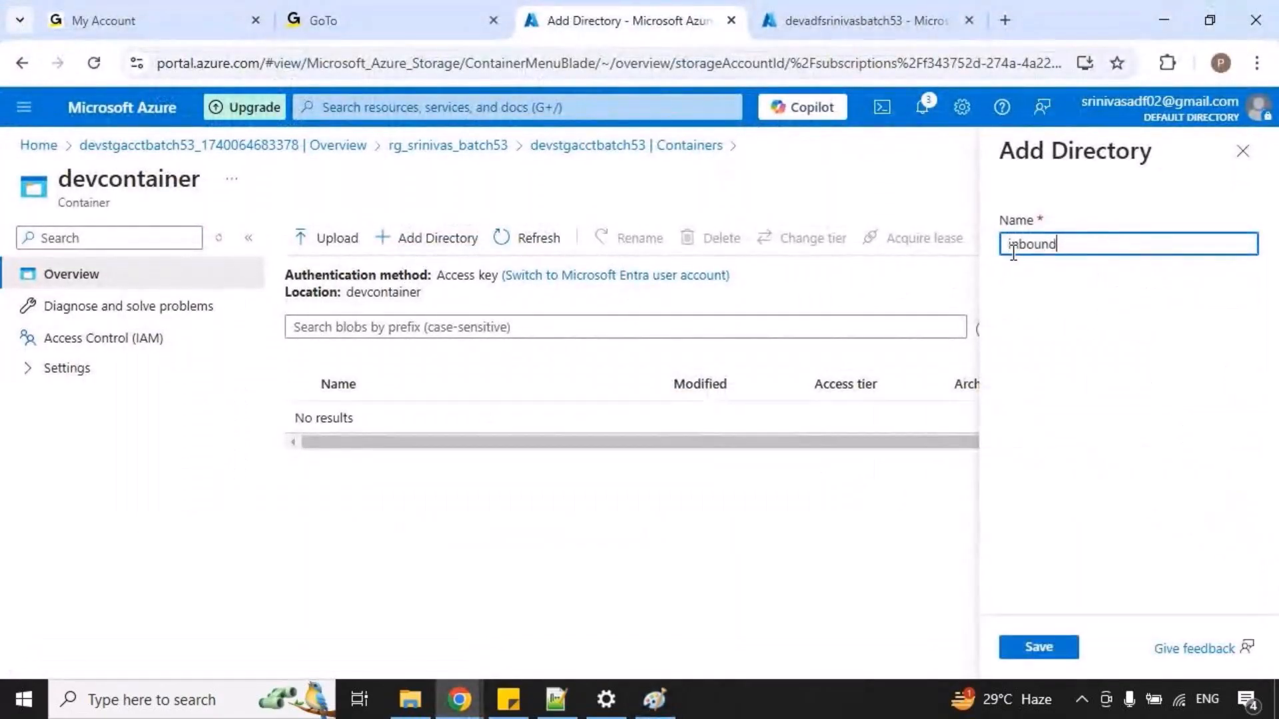
click(1040, 646)
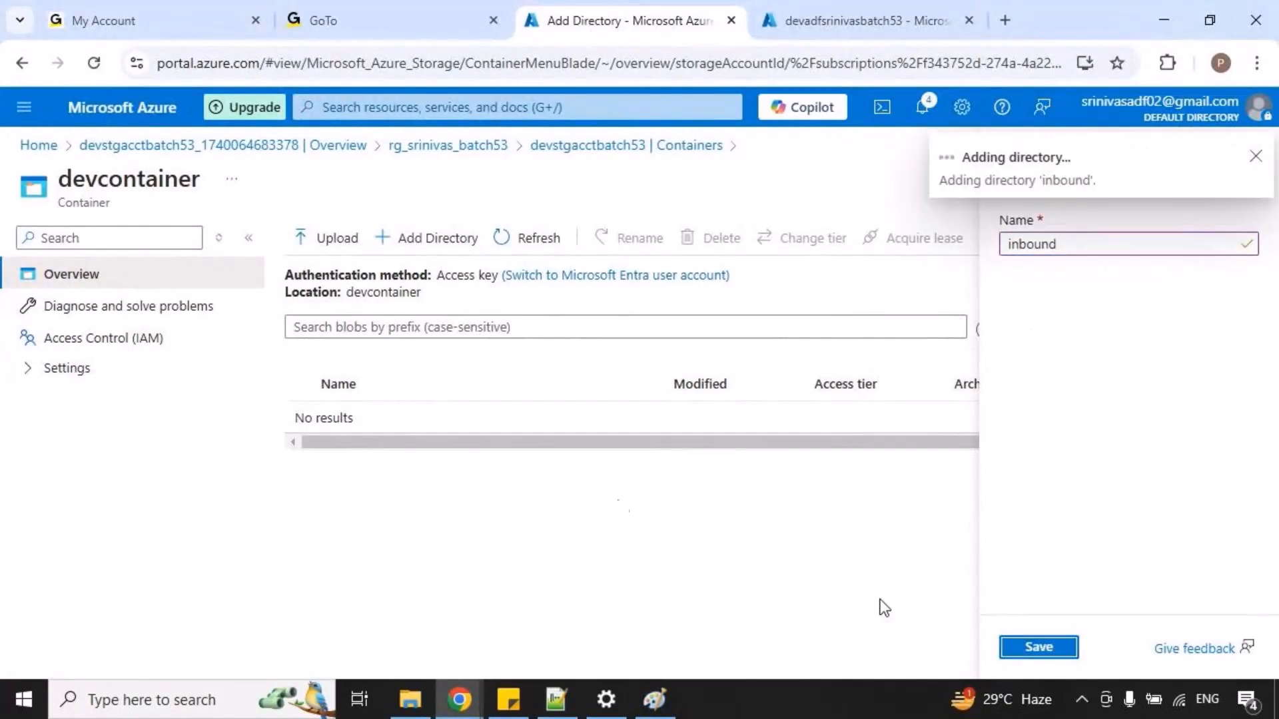
Add a directory named outbound to devcontainer, then open the inbound directory.
click(459, 245)
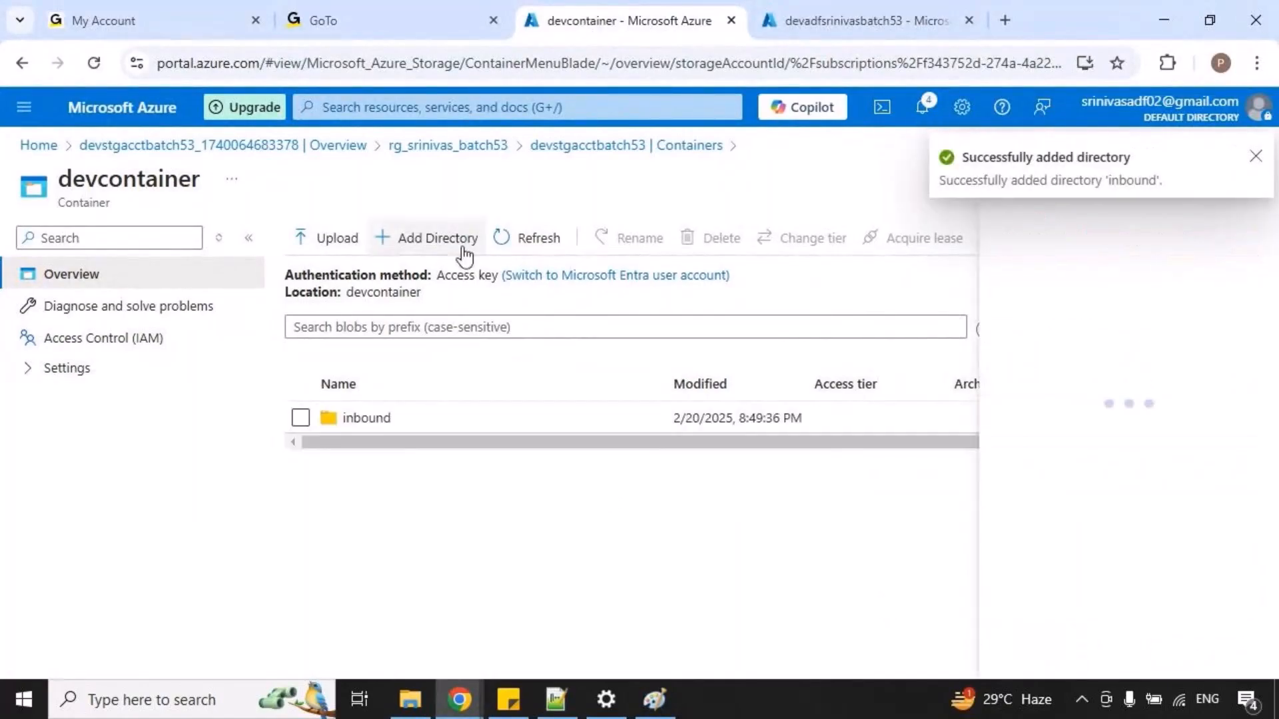
click(1079, 248)
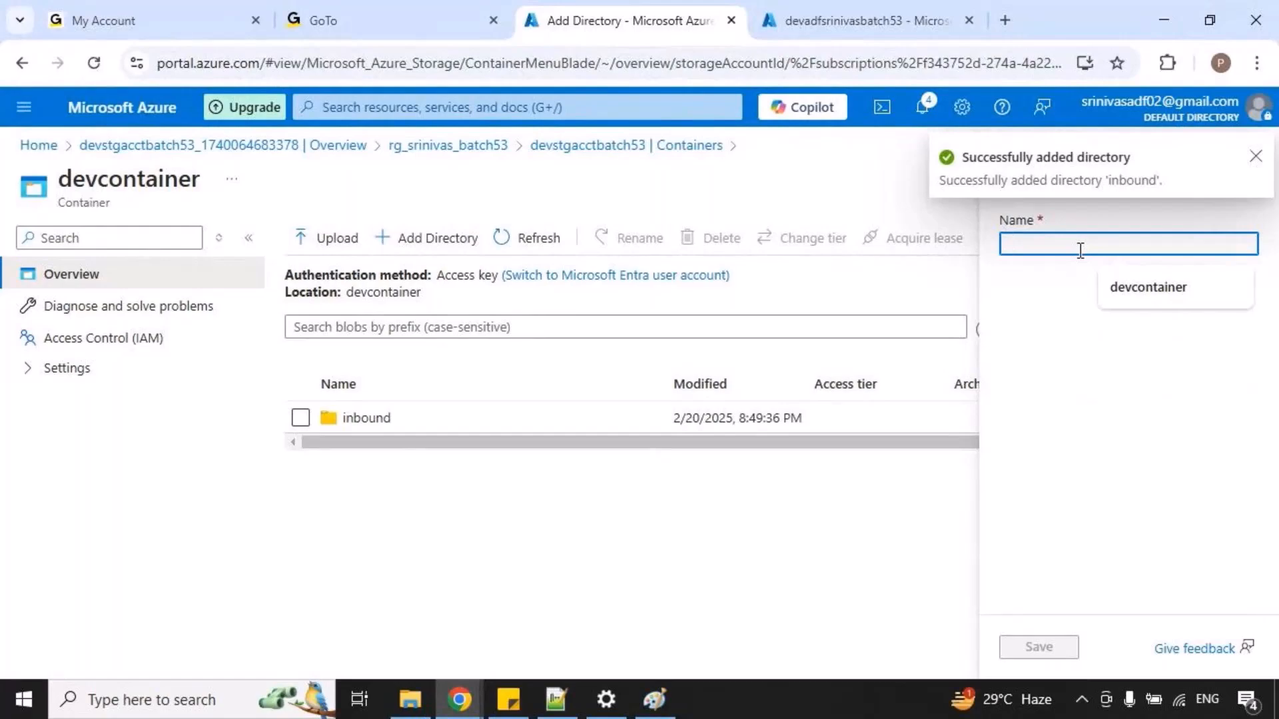
text(outbound)
click(1029, 647)
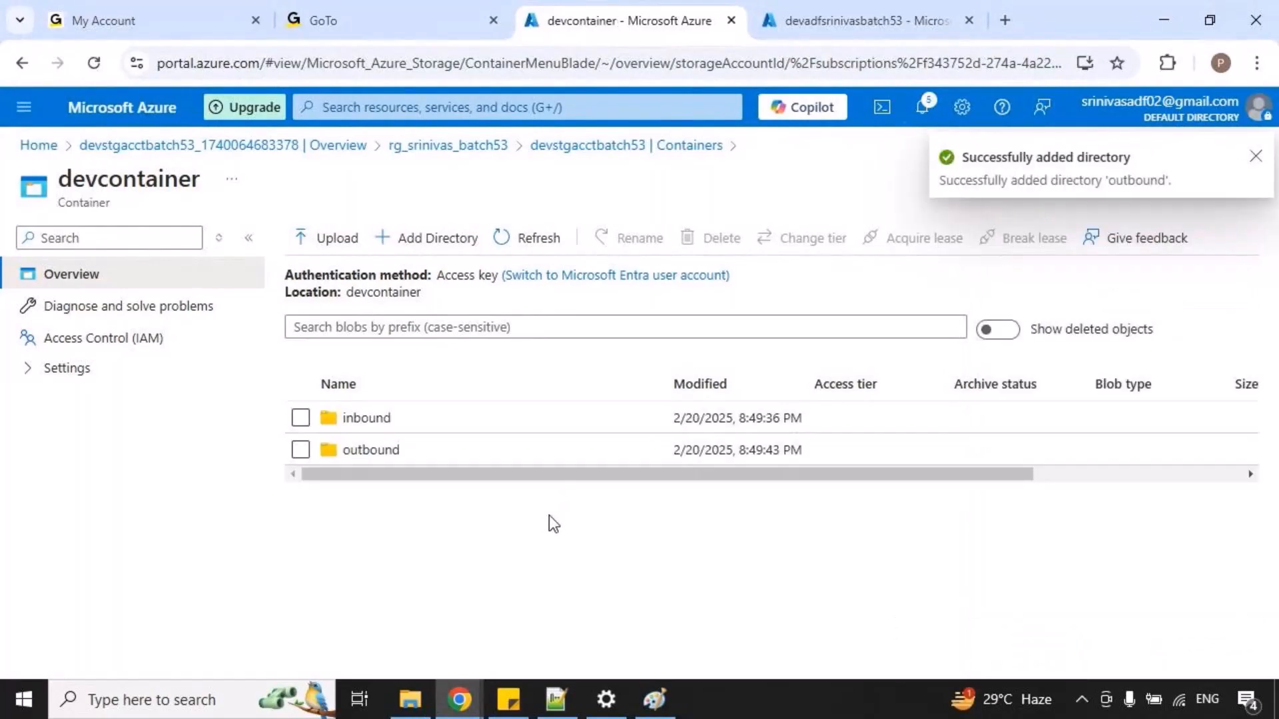
click(371, 419)
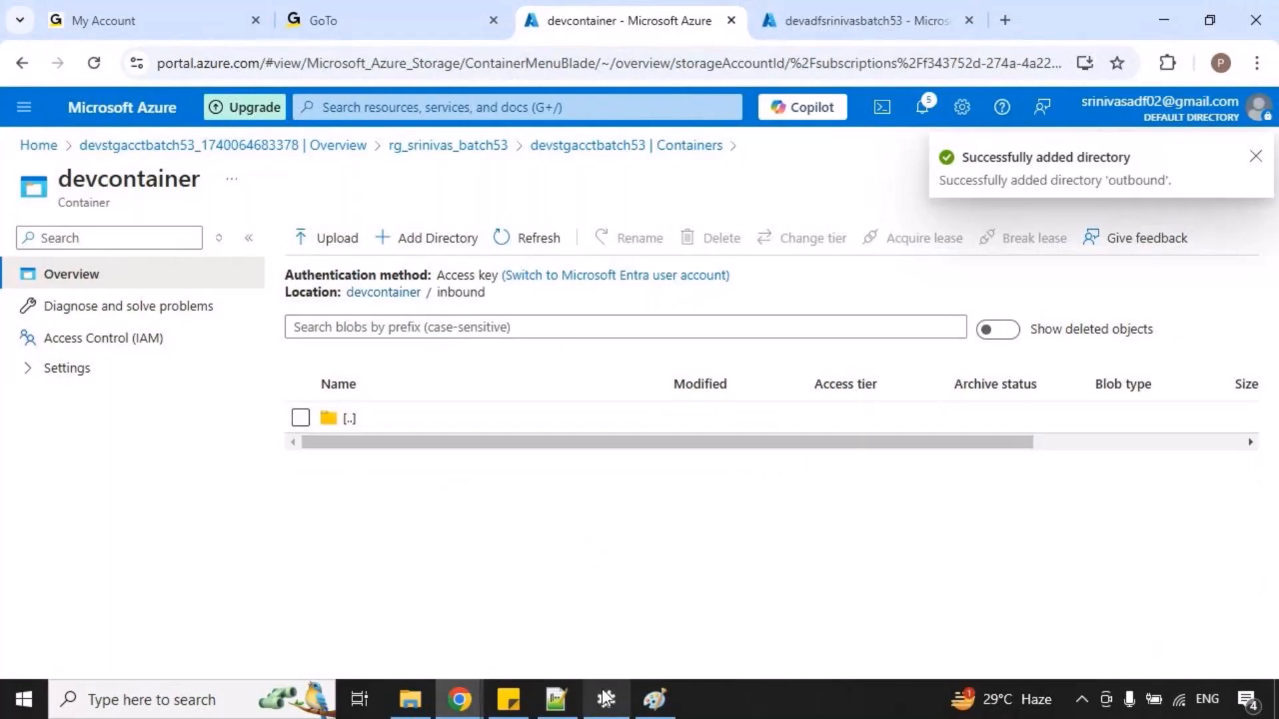
Switch to the copyactivity diagram in Paint, mark the orders.txt label with an on-screen annotation, and clear the mark.
click(654, 699)
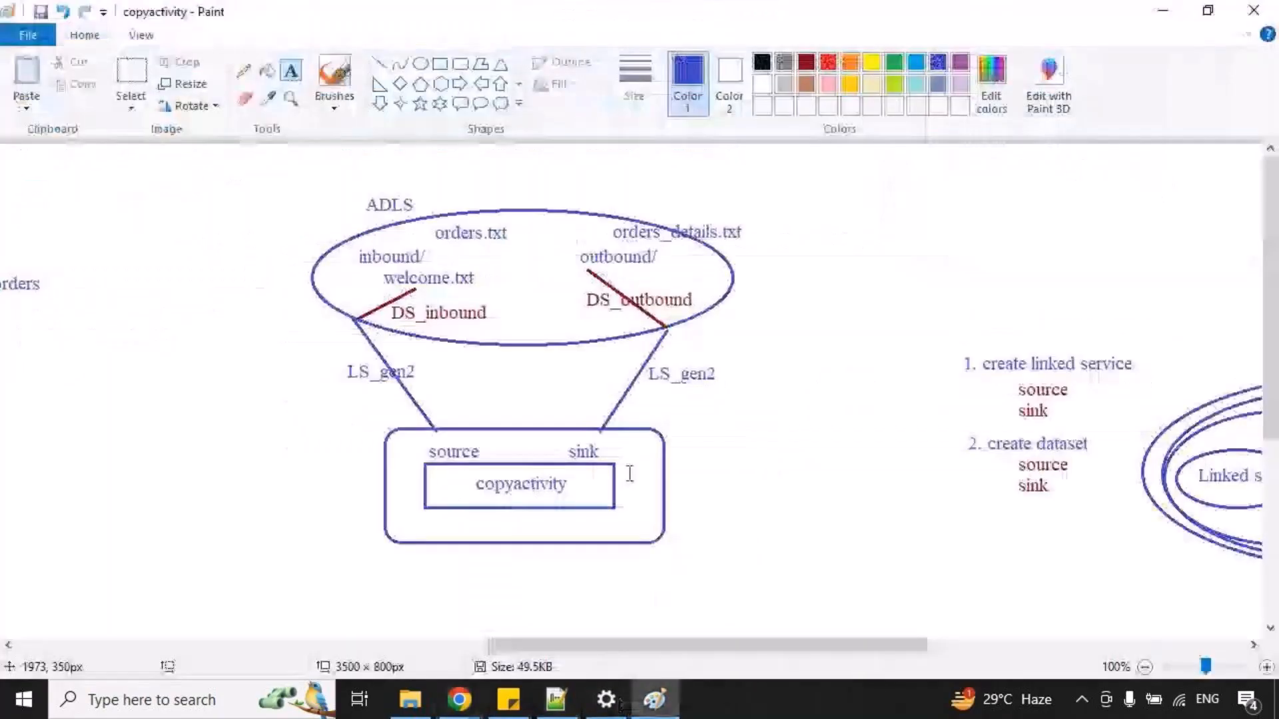
key(ctrl+2)
drag(425, 216, 525, 239)
key(Escape)
Switch to Notepad++, create a new document, and enter the header line orderid,customerid,orderamount.
click(555, 696)
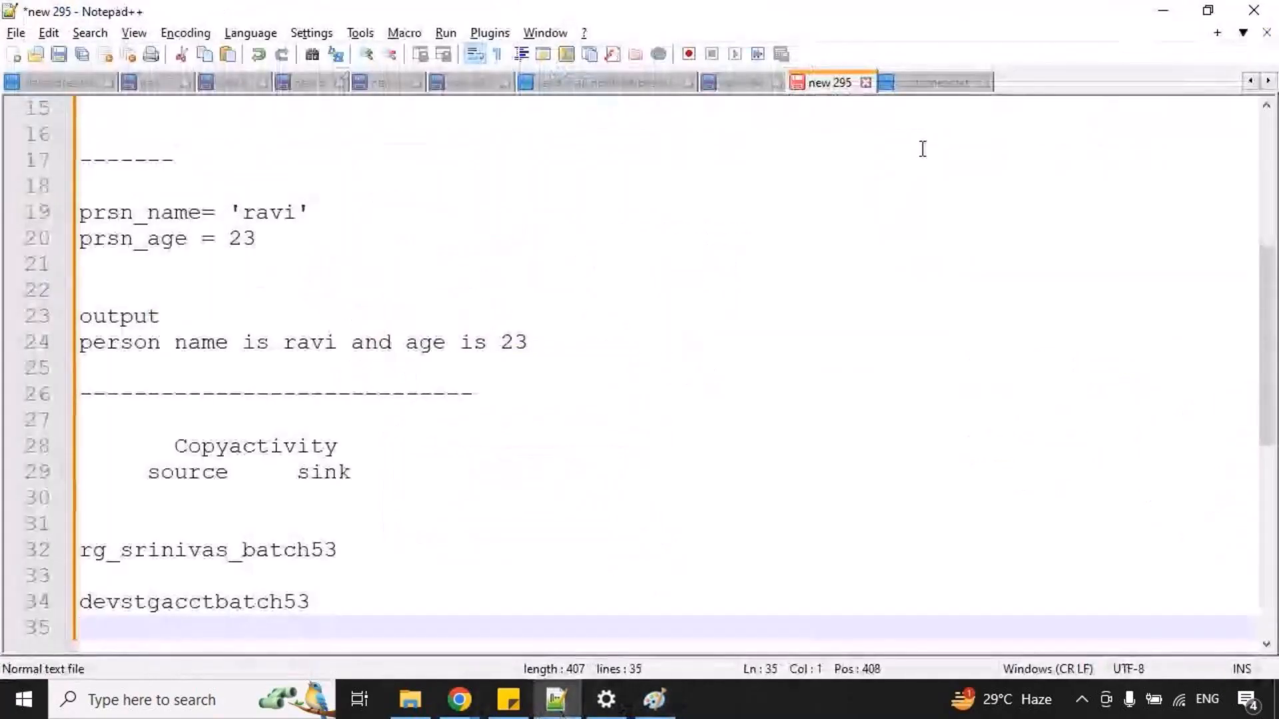
key(ctrl+n)
text(ord)
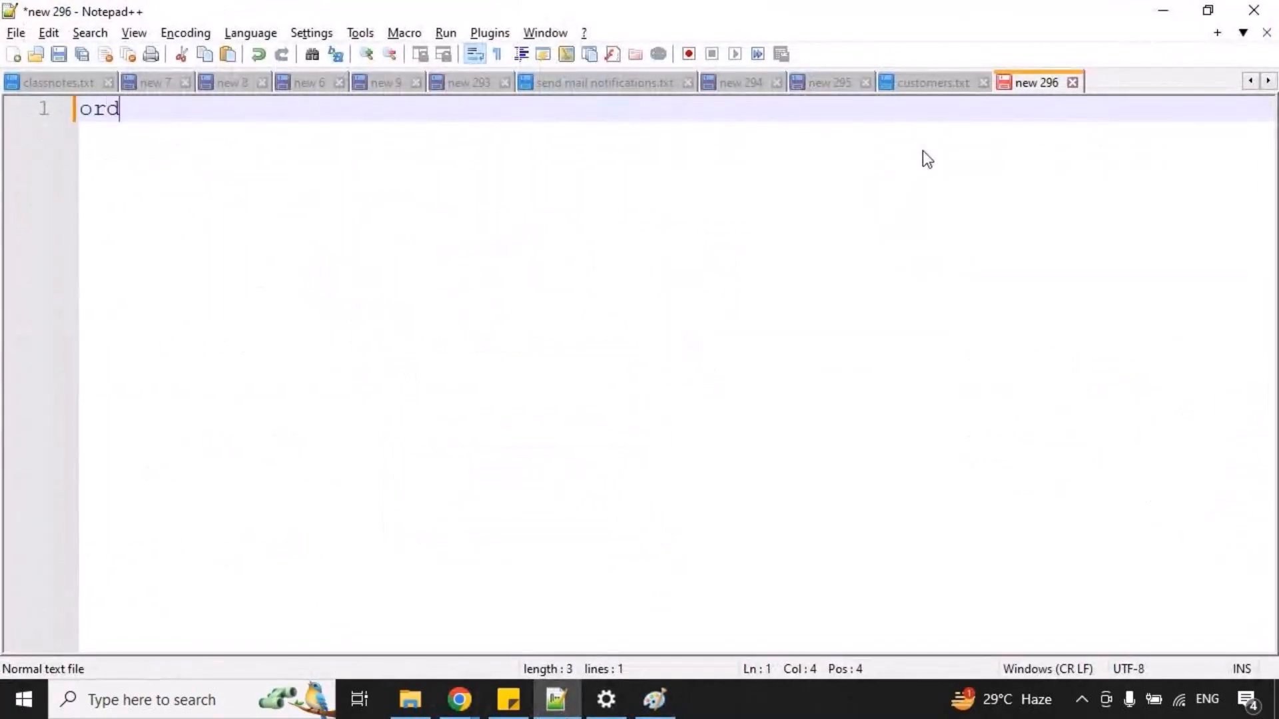
text(erid,customerid)
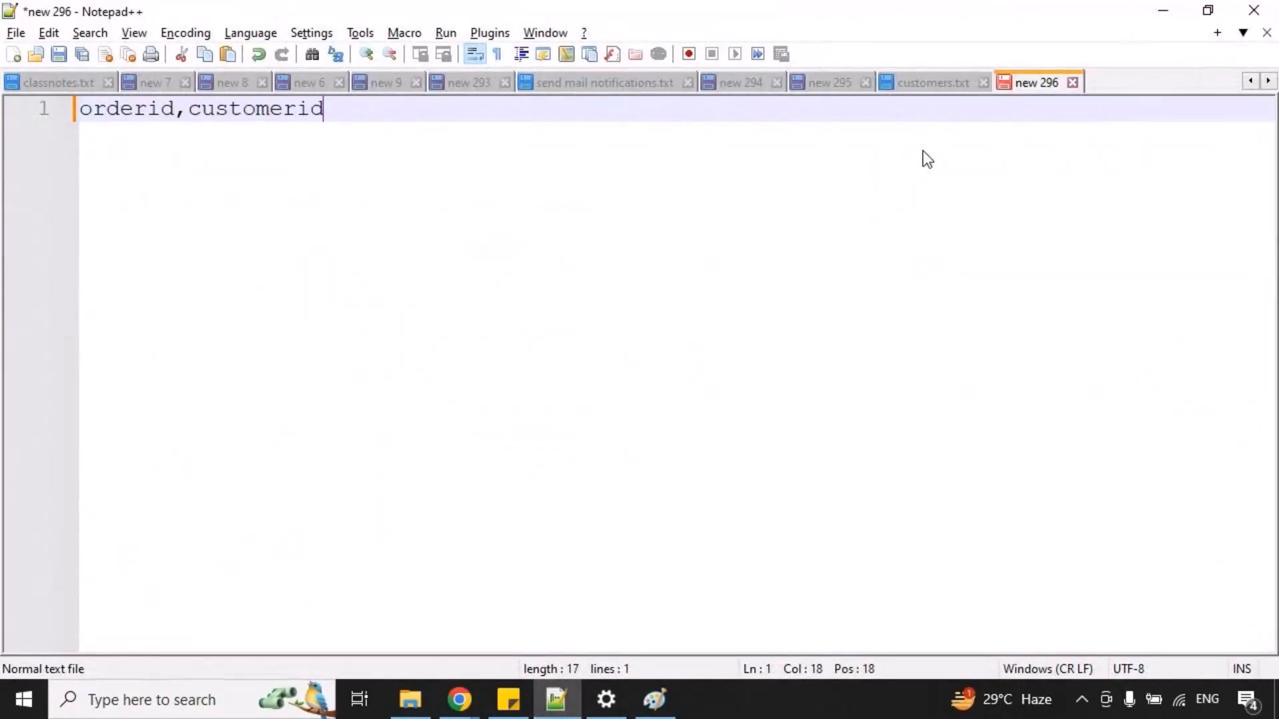
text(,orderamount)
key(Return)
Enter two order rows below the header: "O1 , C1 , 20000" and "O2 , C2 , 30000".
text(O1 , C)
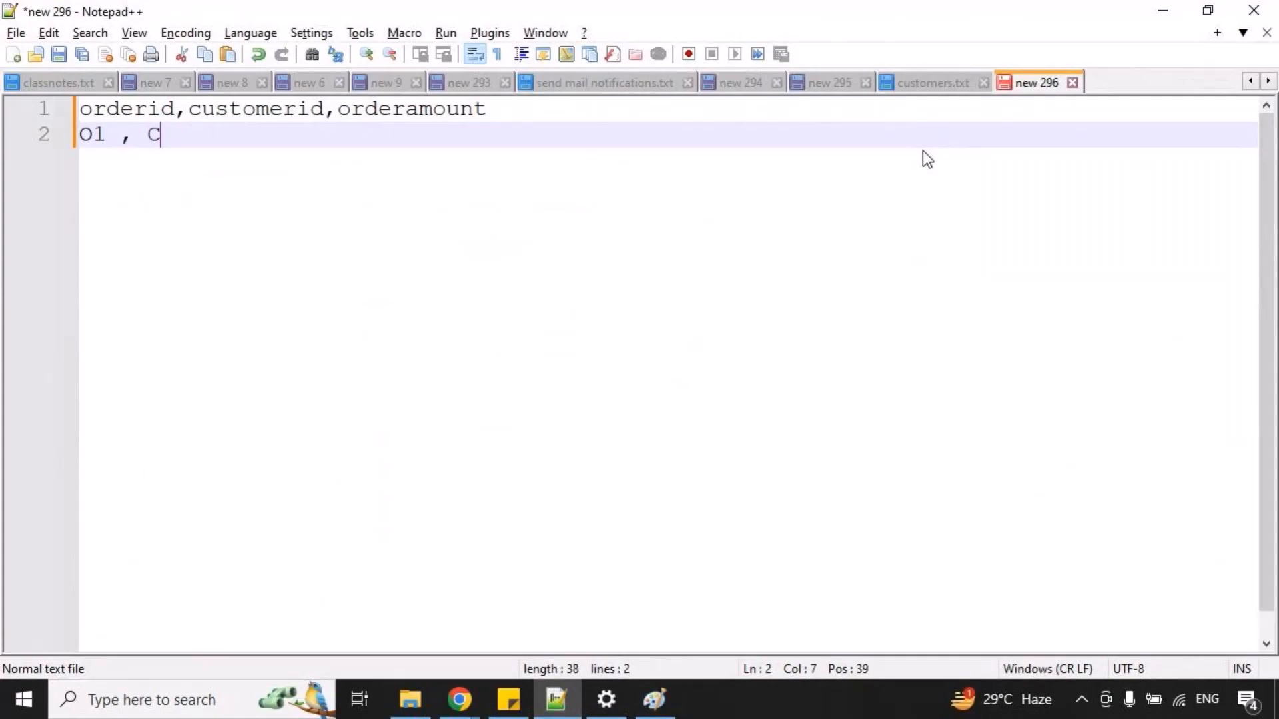
text(1 , 20000)
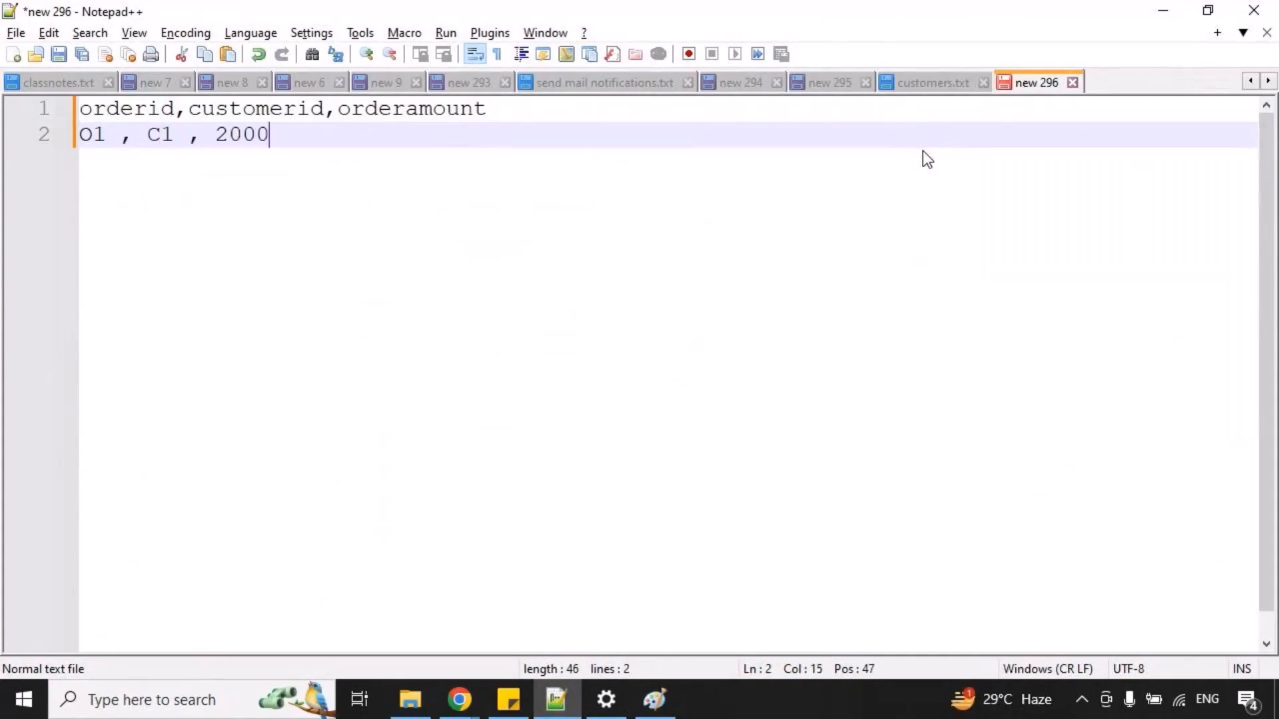
key(Return)
text(O2 , C)
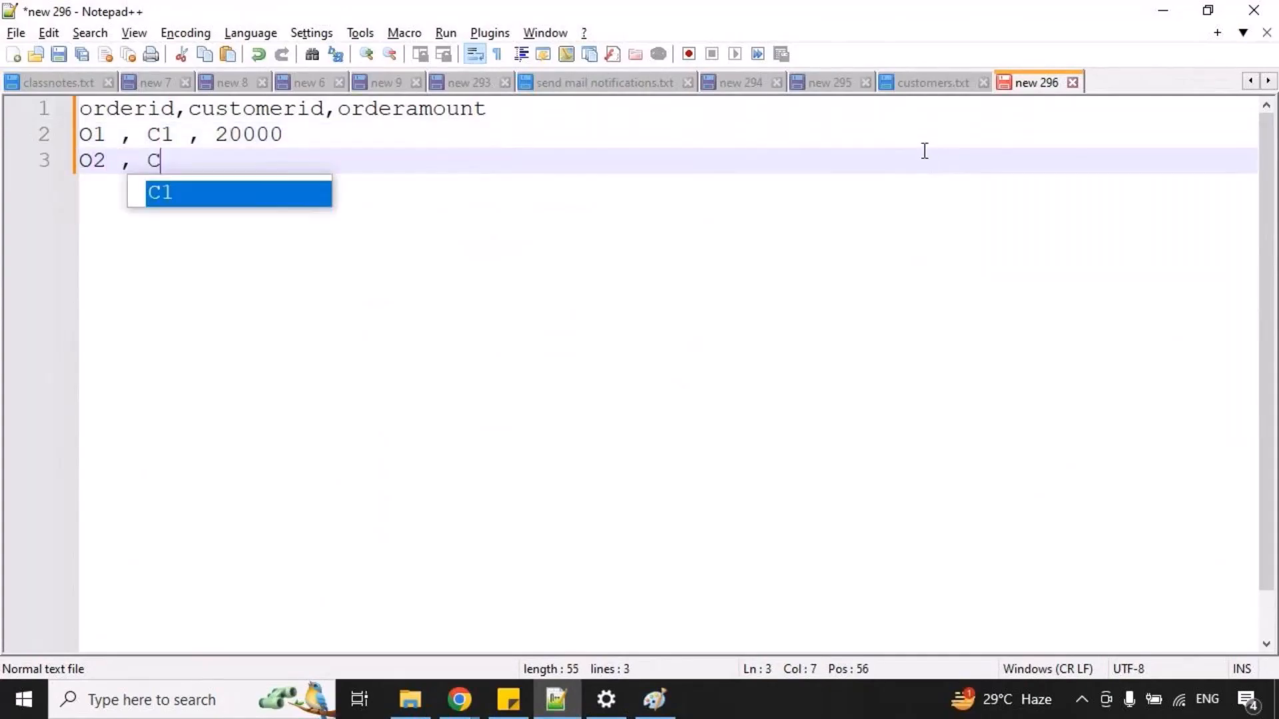
text(2 , 30000)
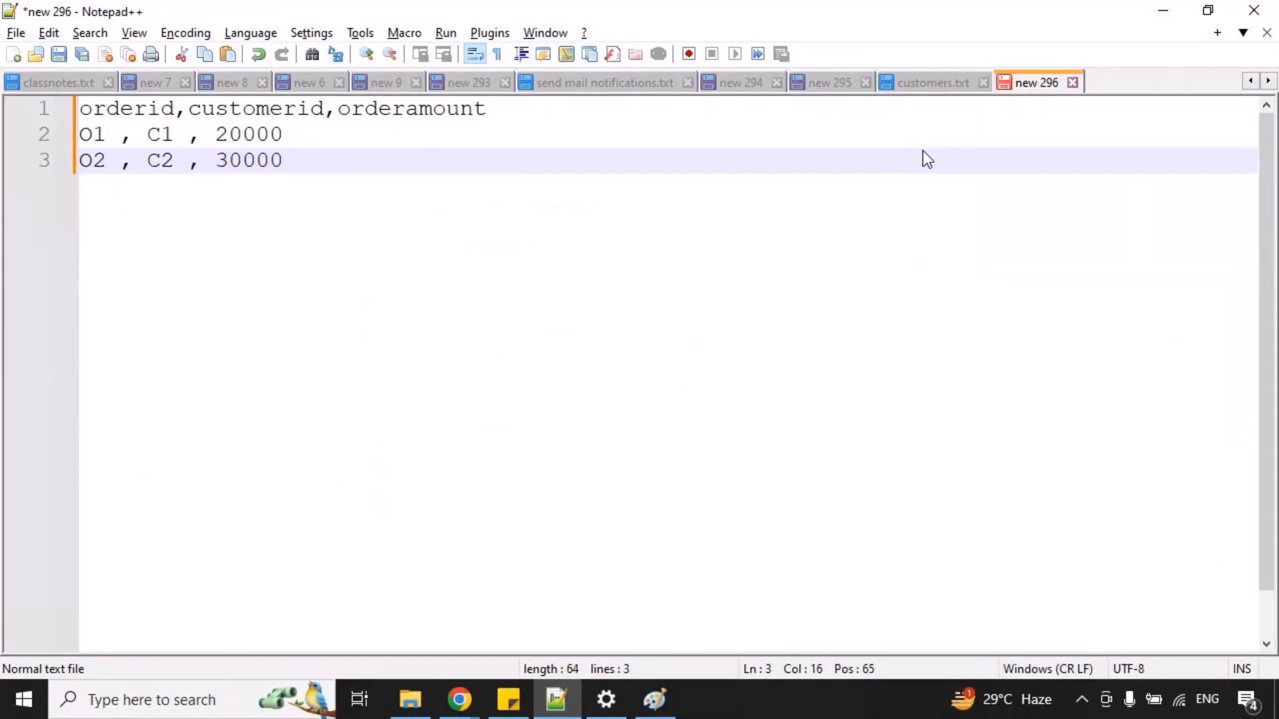
Save the document as a normal text file named orders in the Day-4 folder, then minimize Notepad++.
click(15, 33)
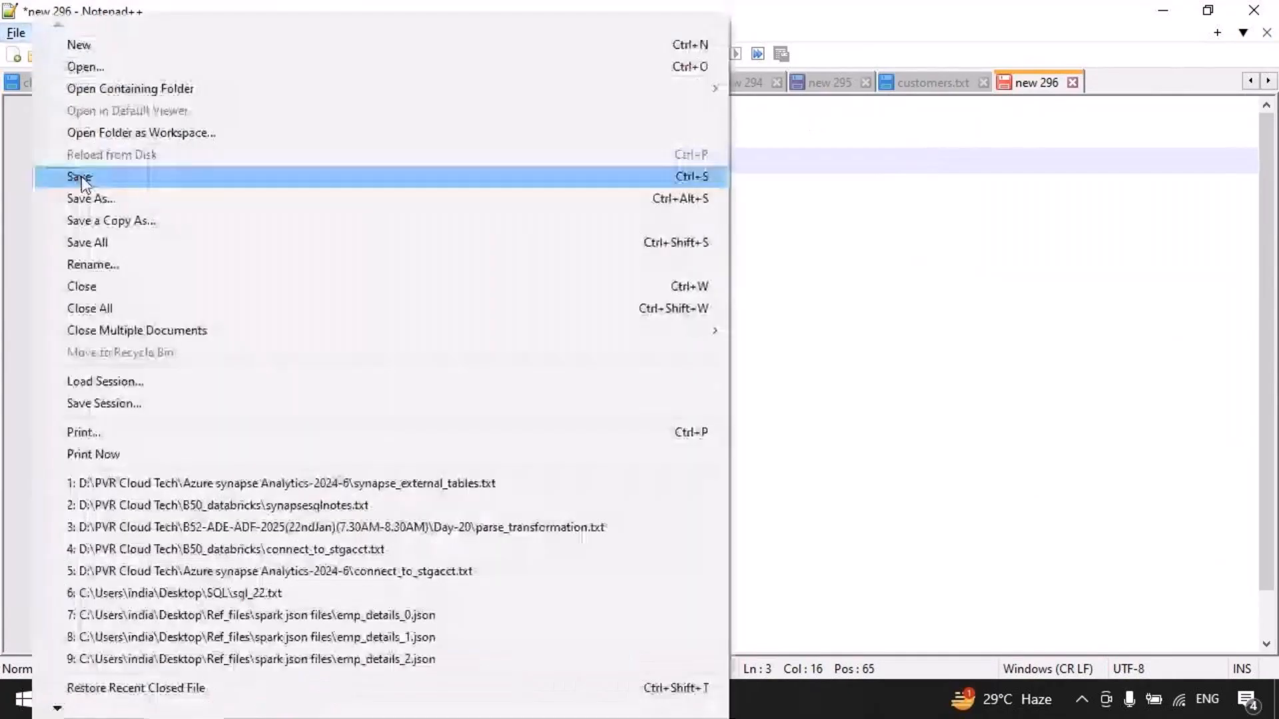
click(106, 198)
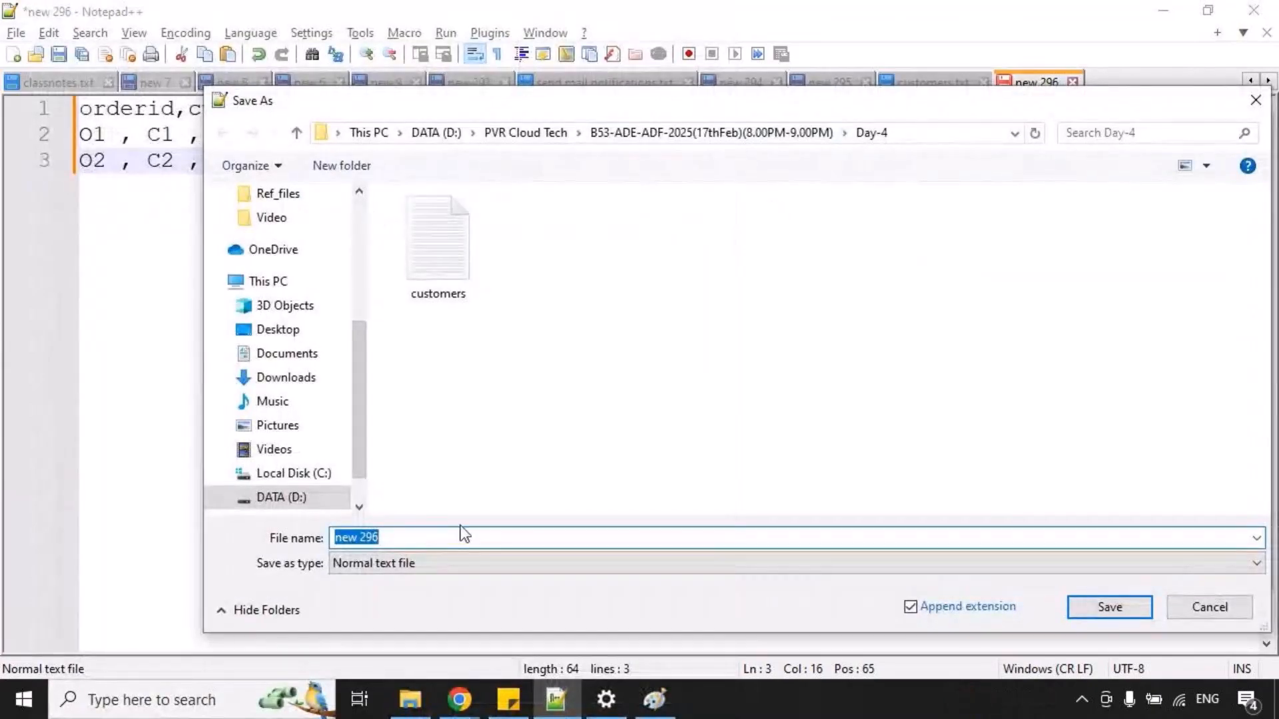
text(orders)
key(Return)
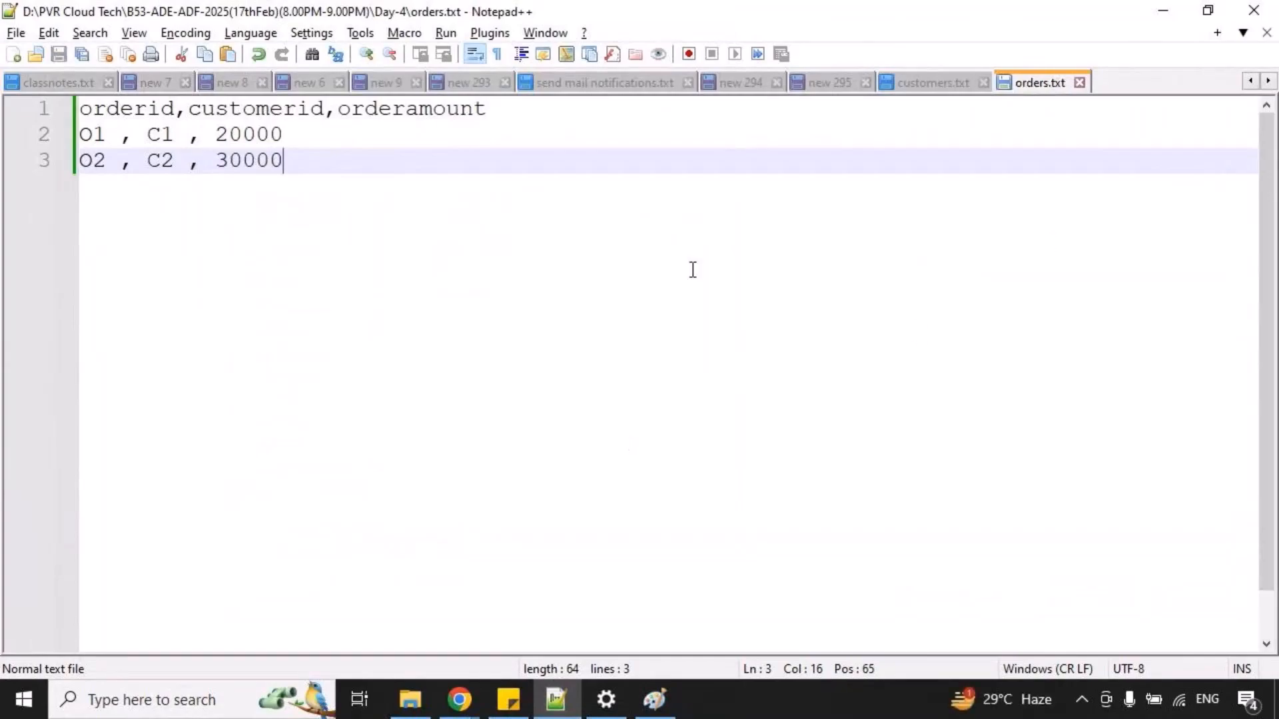
click(1162, 15)
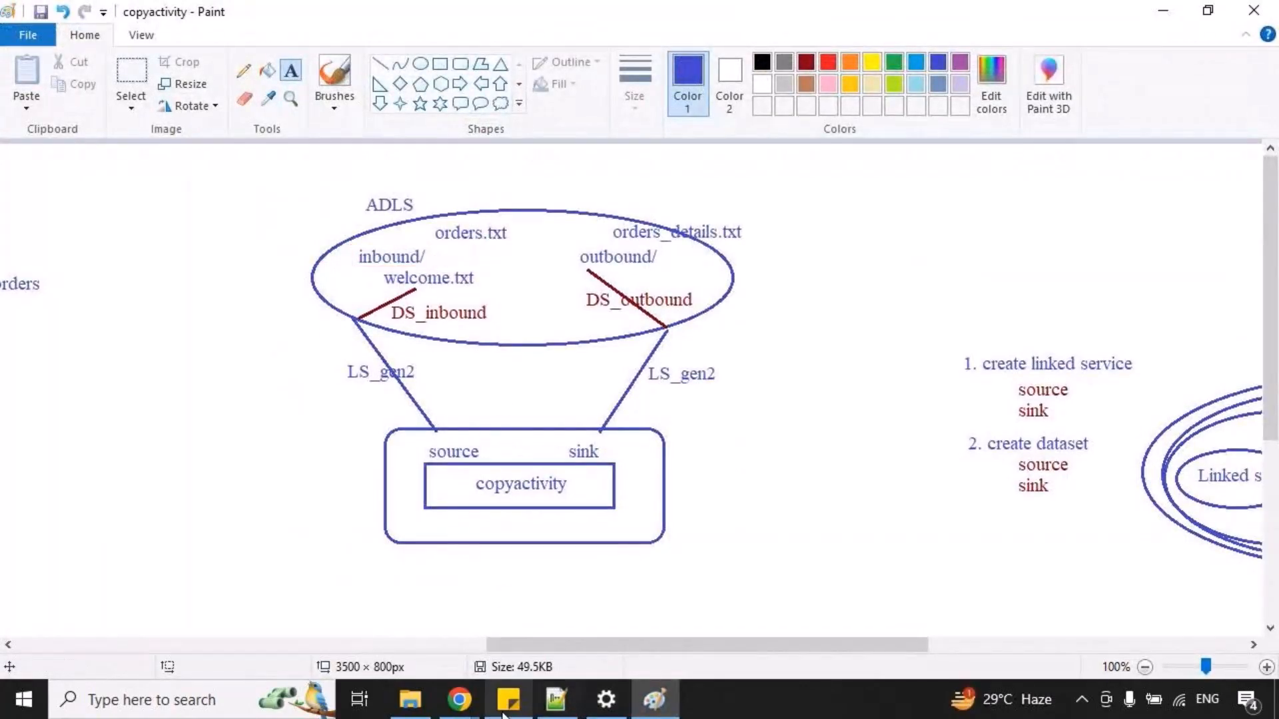
Switch back to Chrome and upload orders.txt from the Day-4 folder into the inbound directory of devcontainer.
mouse_move(460, 699)
click(293, 619)
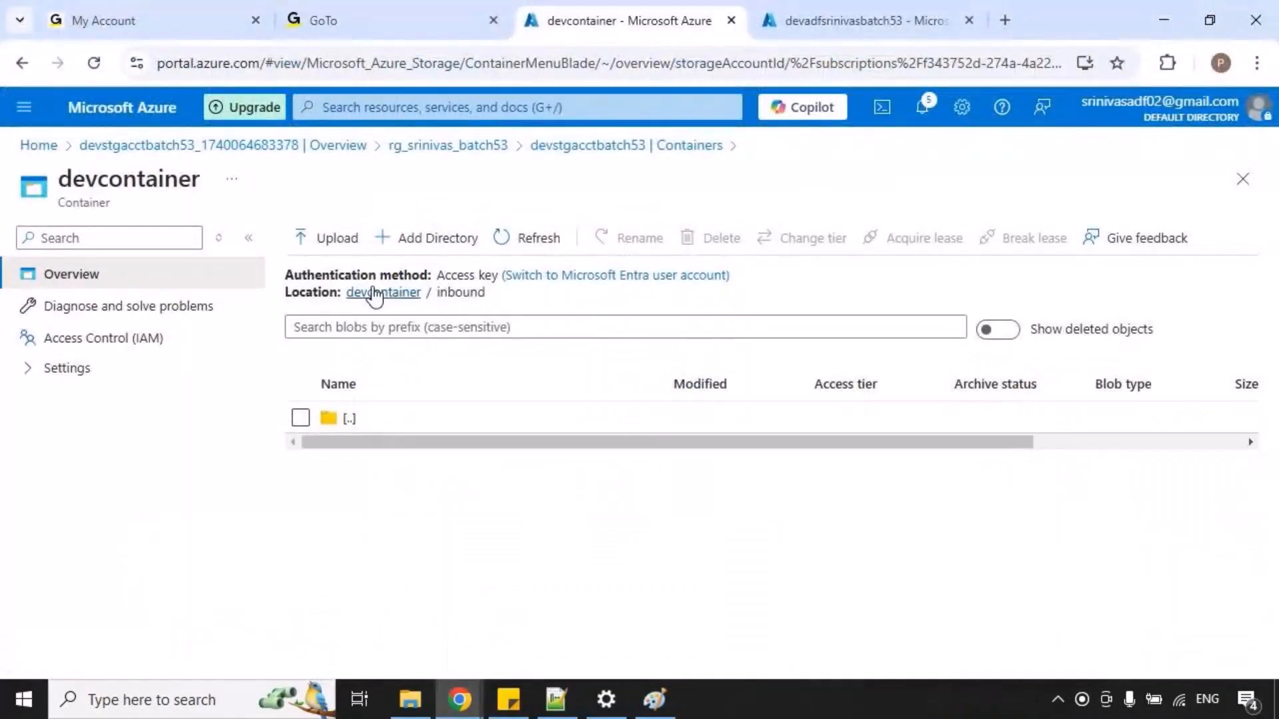
click(346, 250)
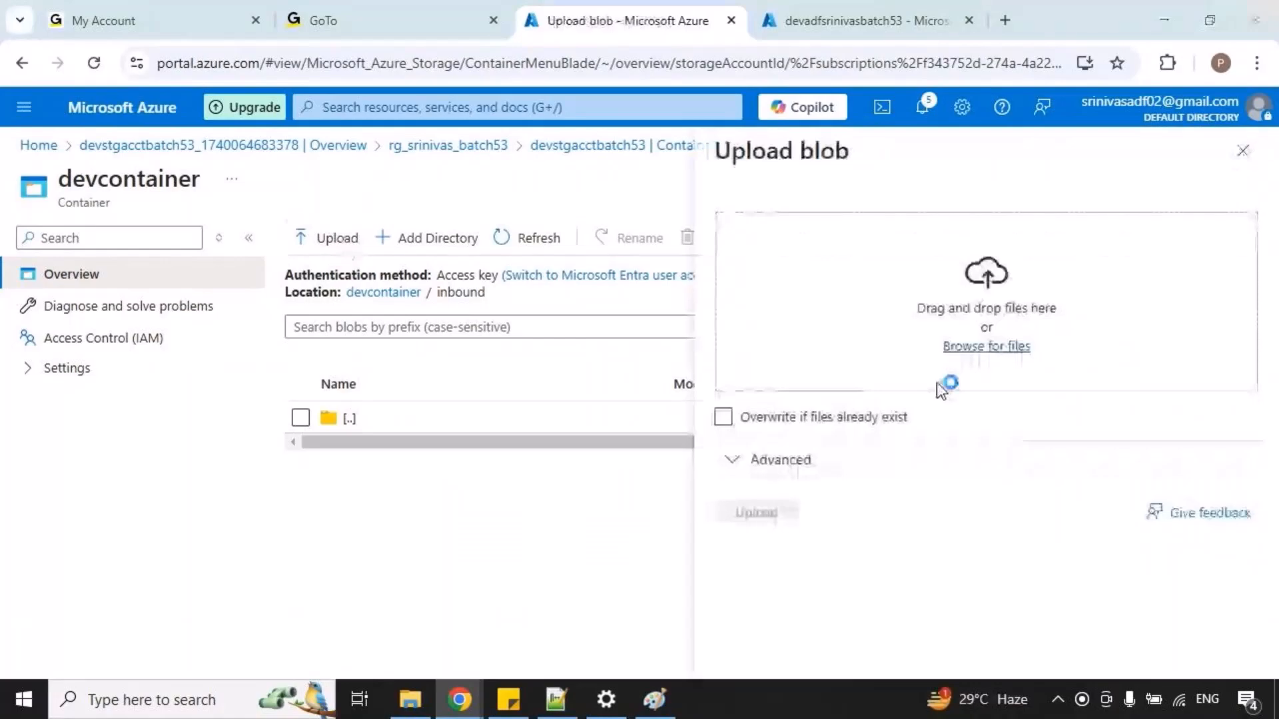
click(942, 346)
click(465, 182)
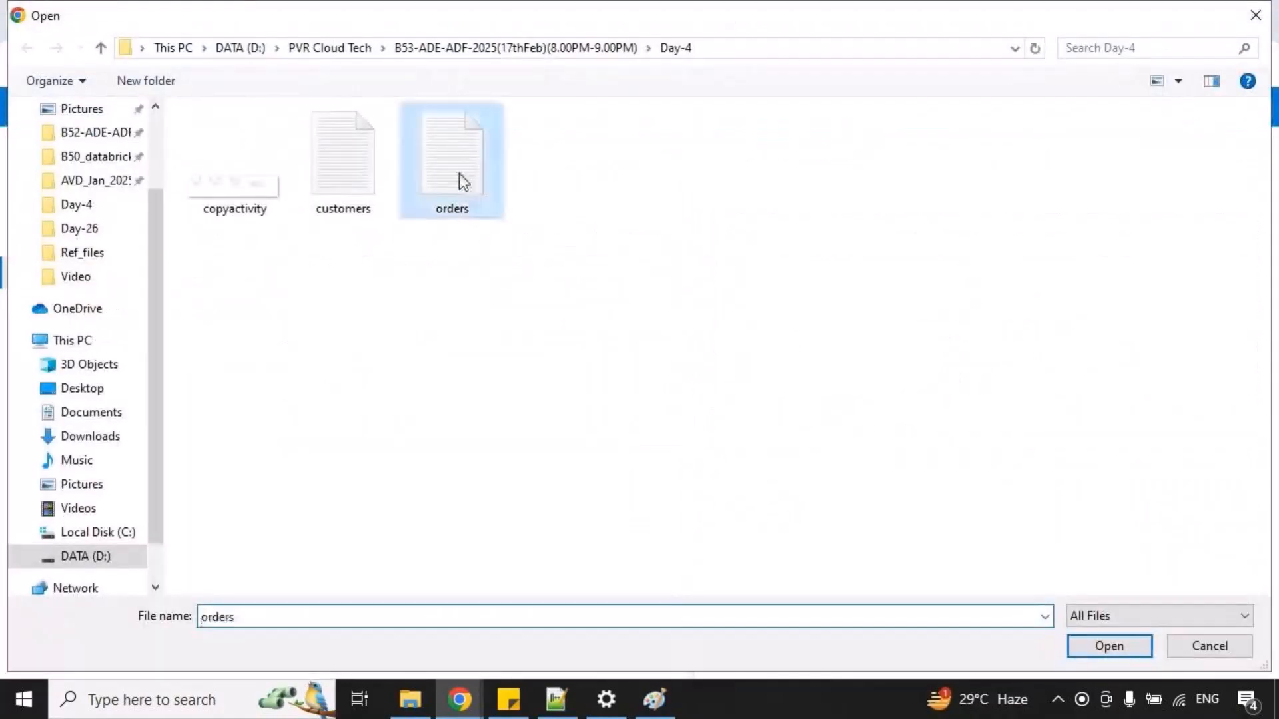
click(1110, 646)
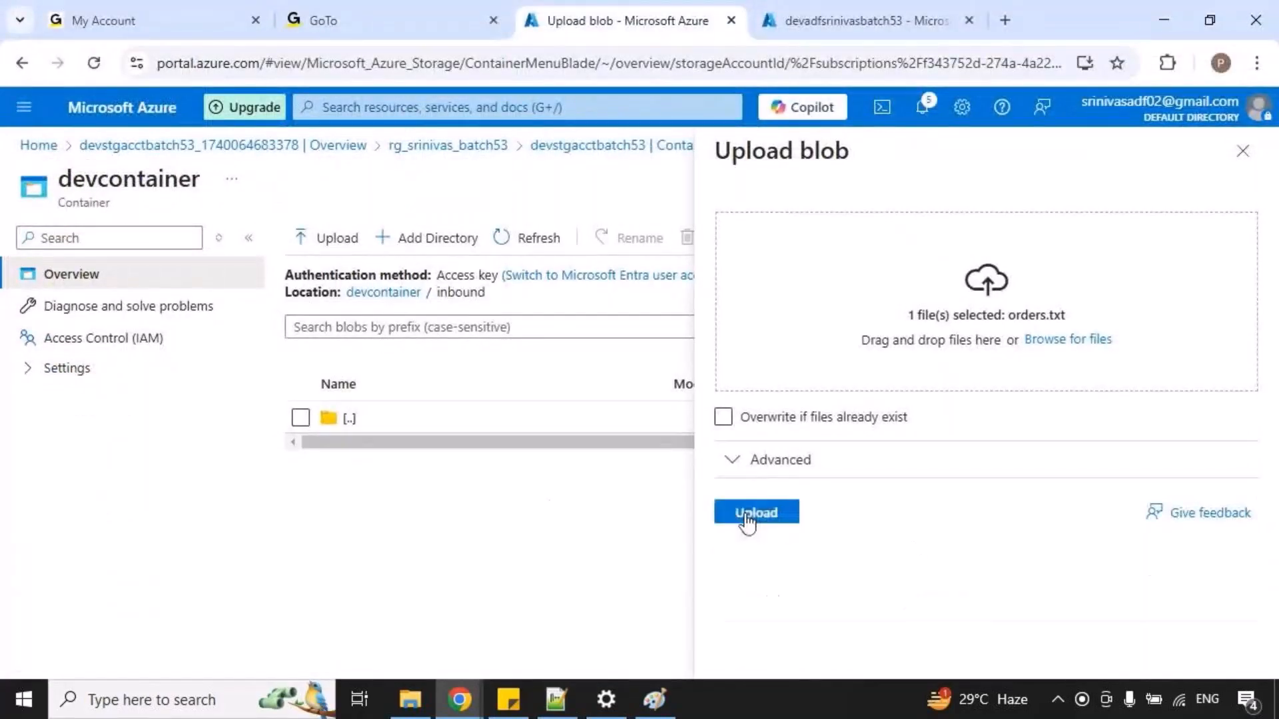
click(748, 514)
Check the contents of devcontainer's outbound directory, then return to the rg_srinivas_batch53 resource group.
click(434, 435)
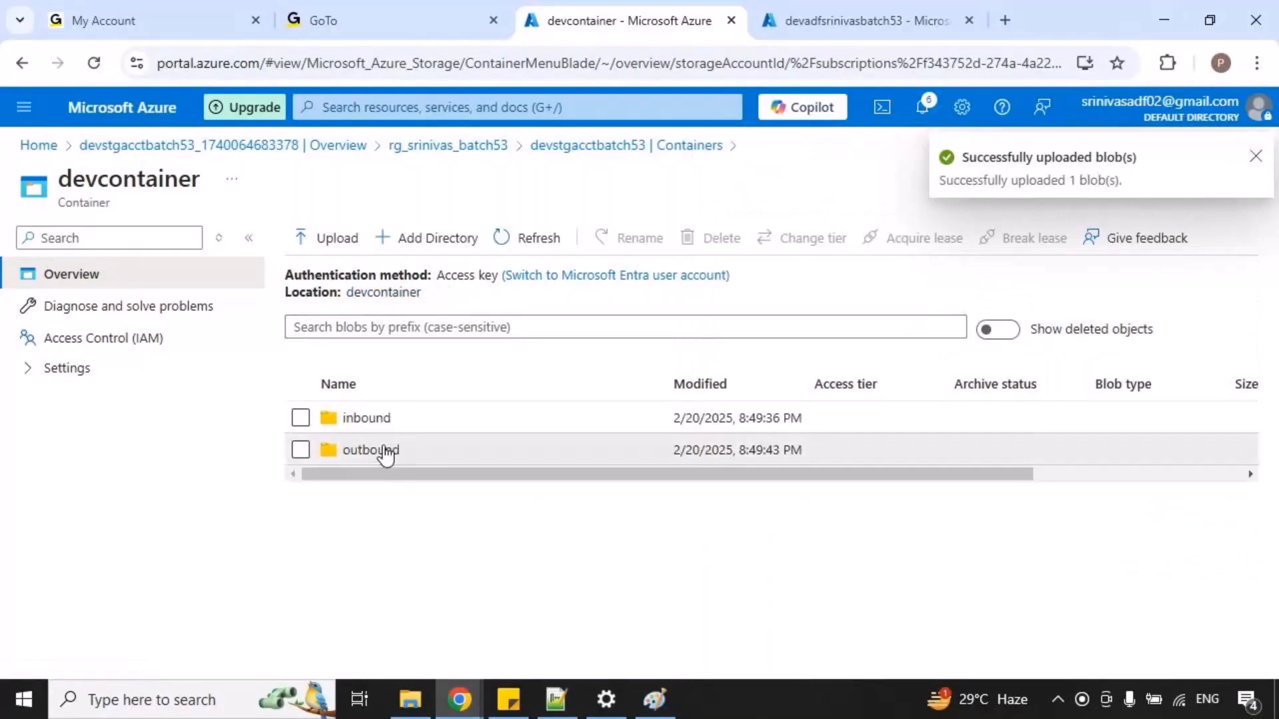
click(382, 450)
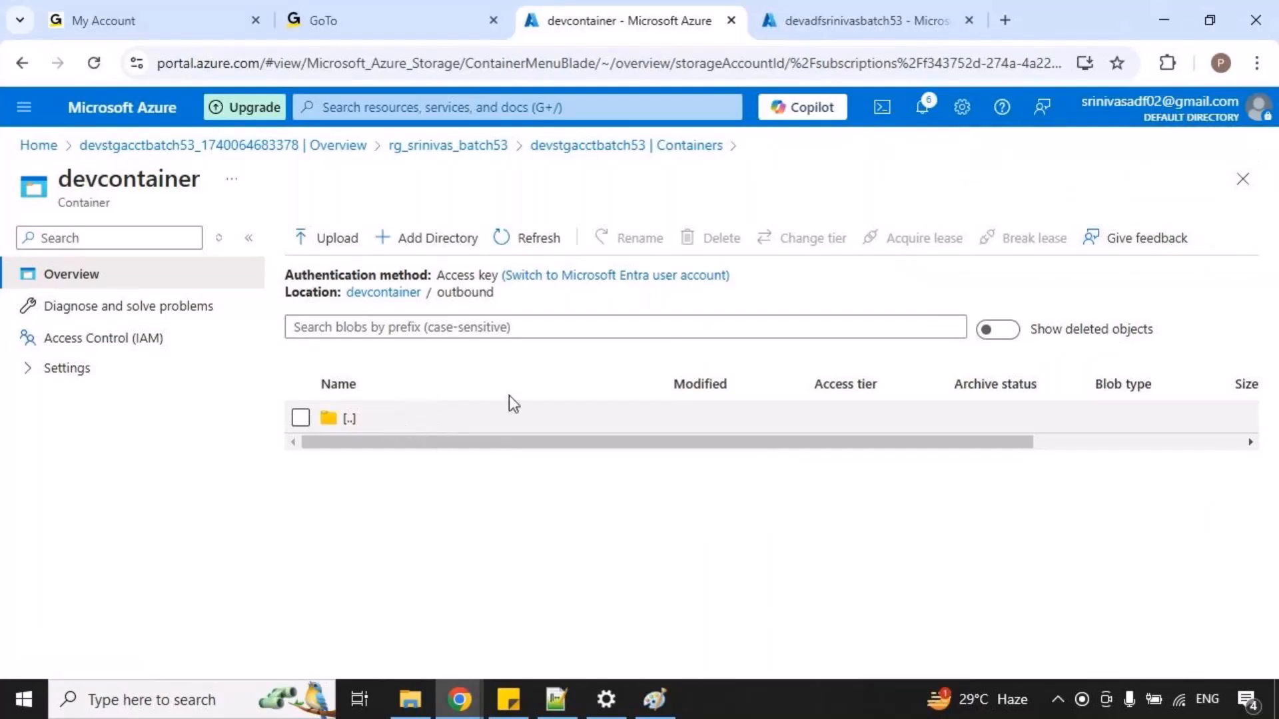
click(440, 145)
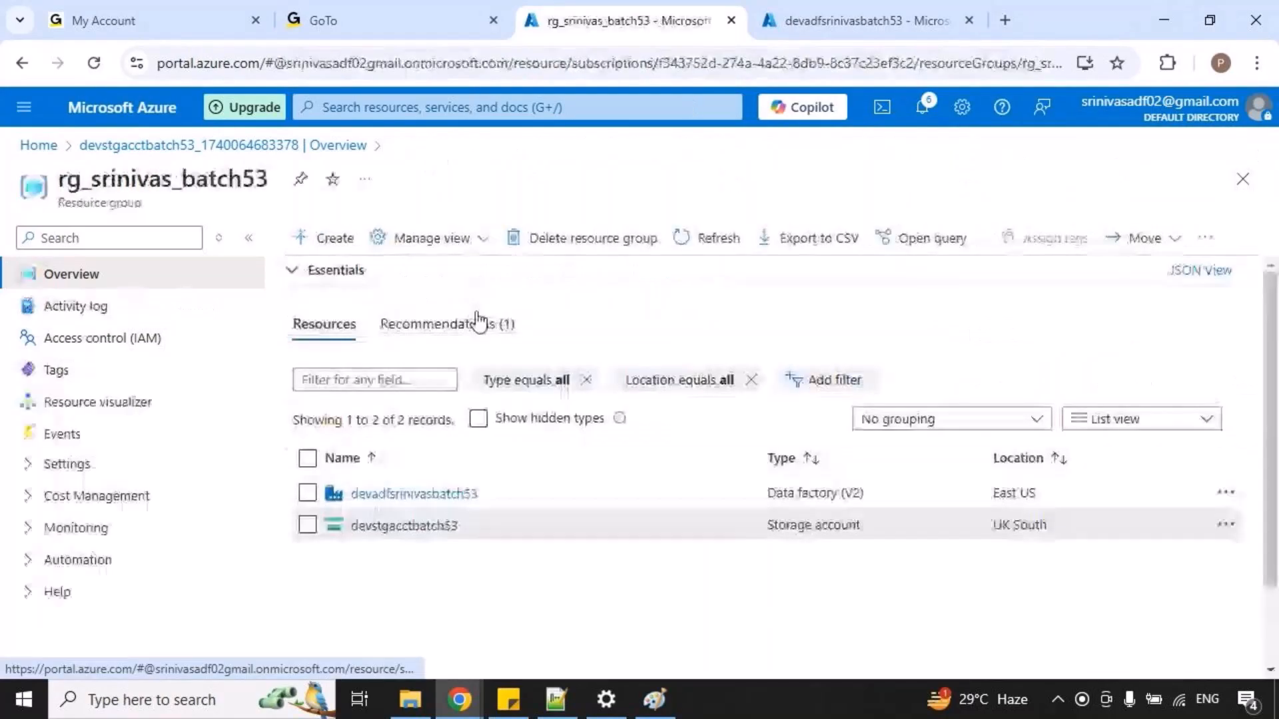
Close the old devadfsrinivasbatch53 tab and mark the data factory and storage account in the rg_srinivas_batch53 resource list.
click(968, 21)
drag(65, 154, 263, 197)
mouse_move(331, 511)
mouse_down()
mouse_move(461, 552)
mouse_move(561, 531)
mouse_up()
key(Escape)
drag(306, 474, 481, 515)
key(Escape)
Open the devadfsrinivasbatch53 data factory in a new browser tab and launch Azure Data Factory Studio from its overview.
right_click(458, 498)
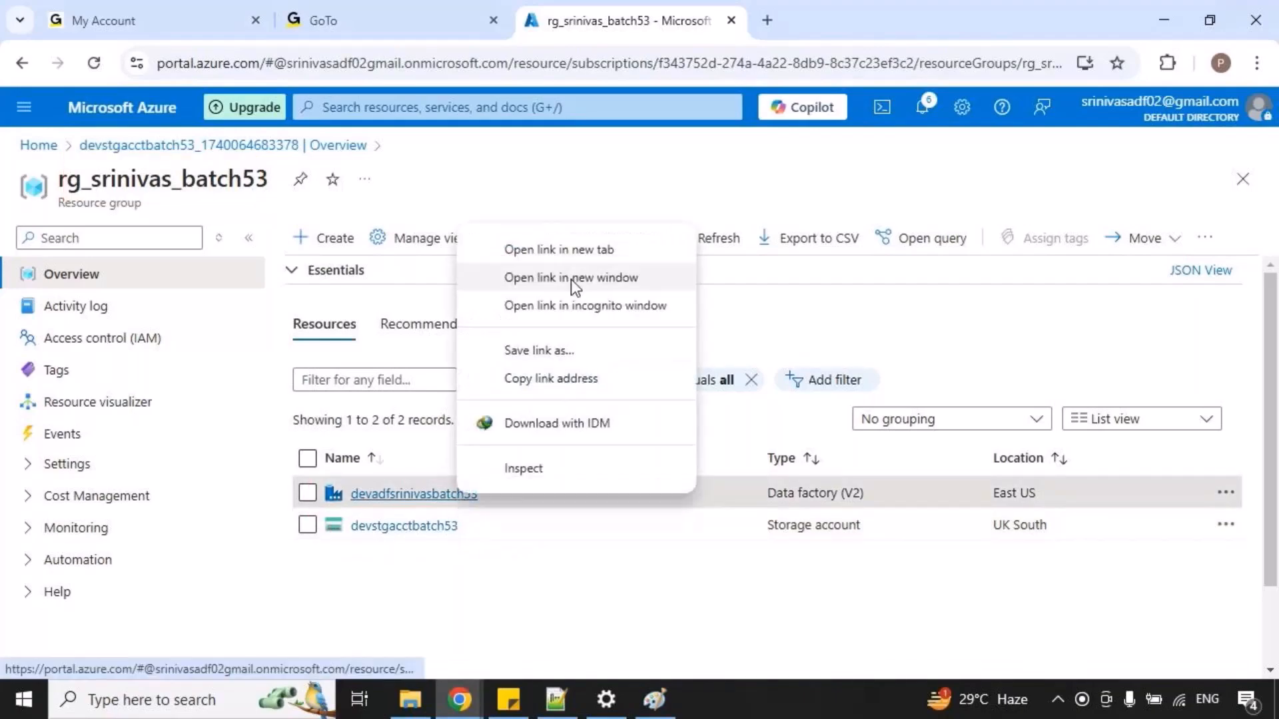
click(581, 249)
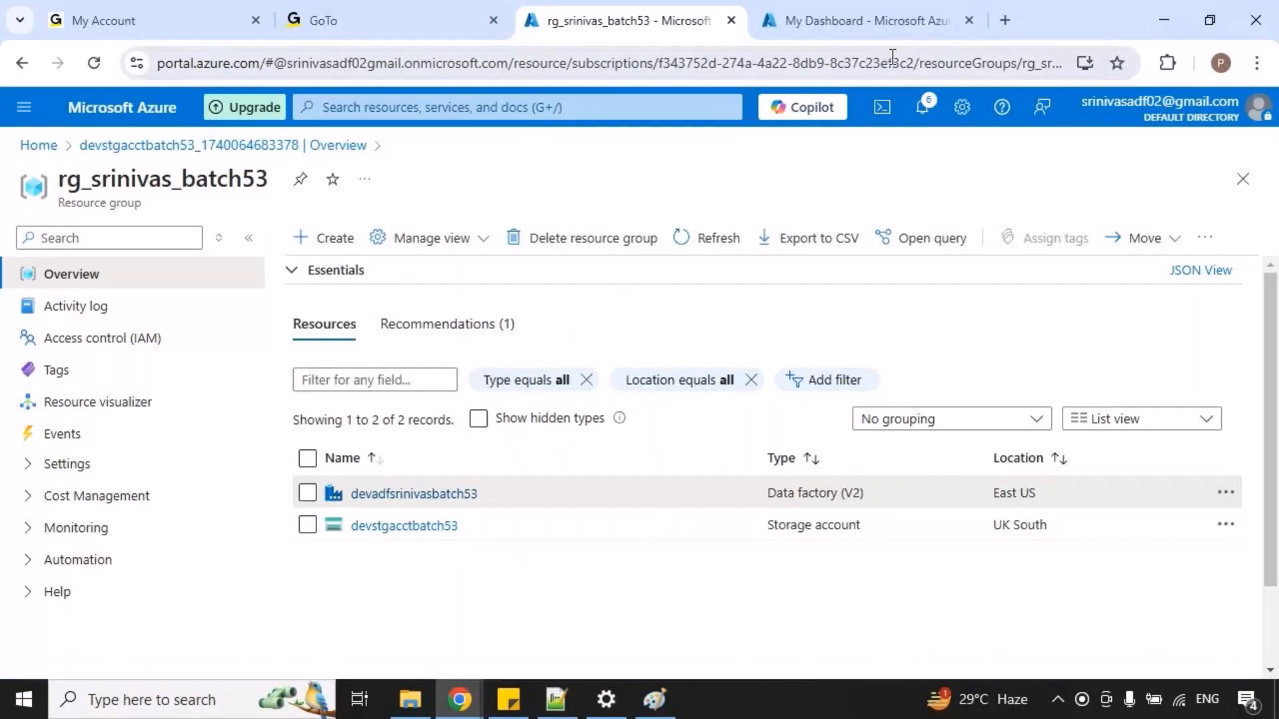
click(861, 27)
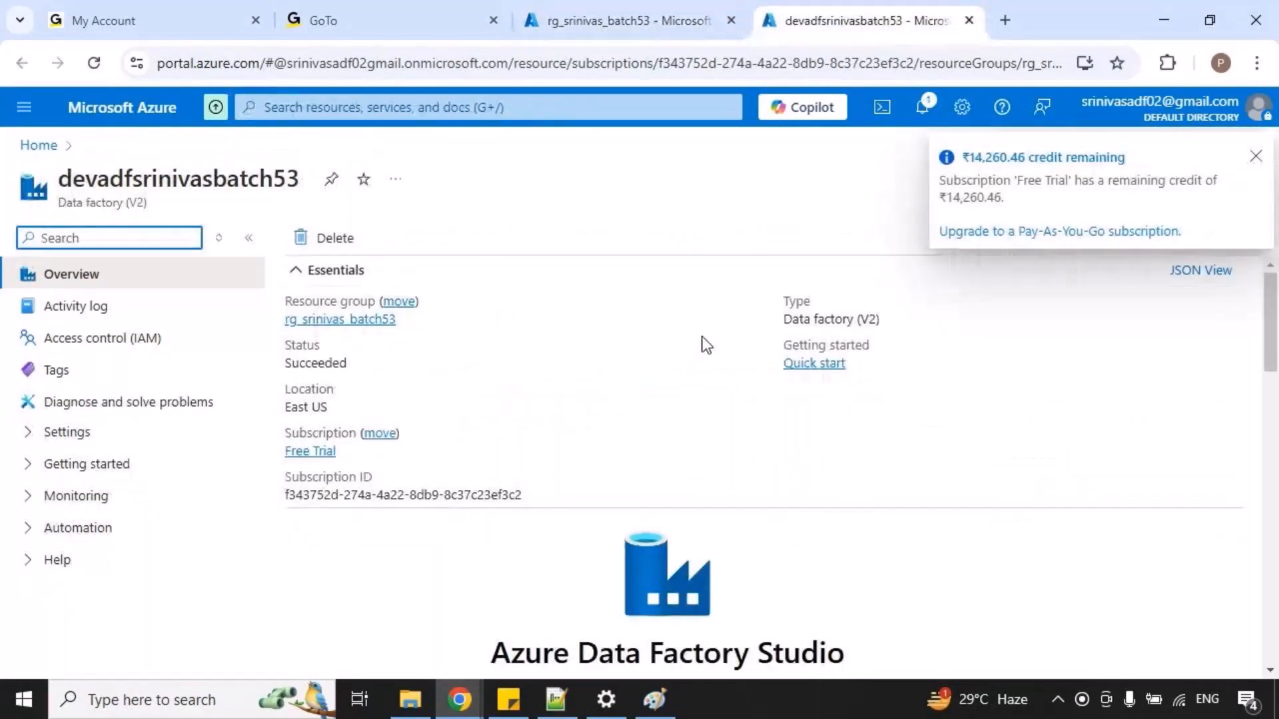
scroll(586, 561, down, 1)
click(667, 648)
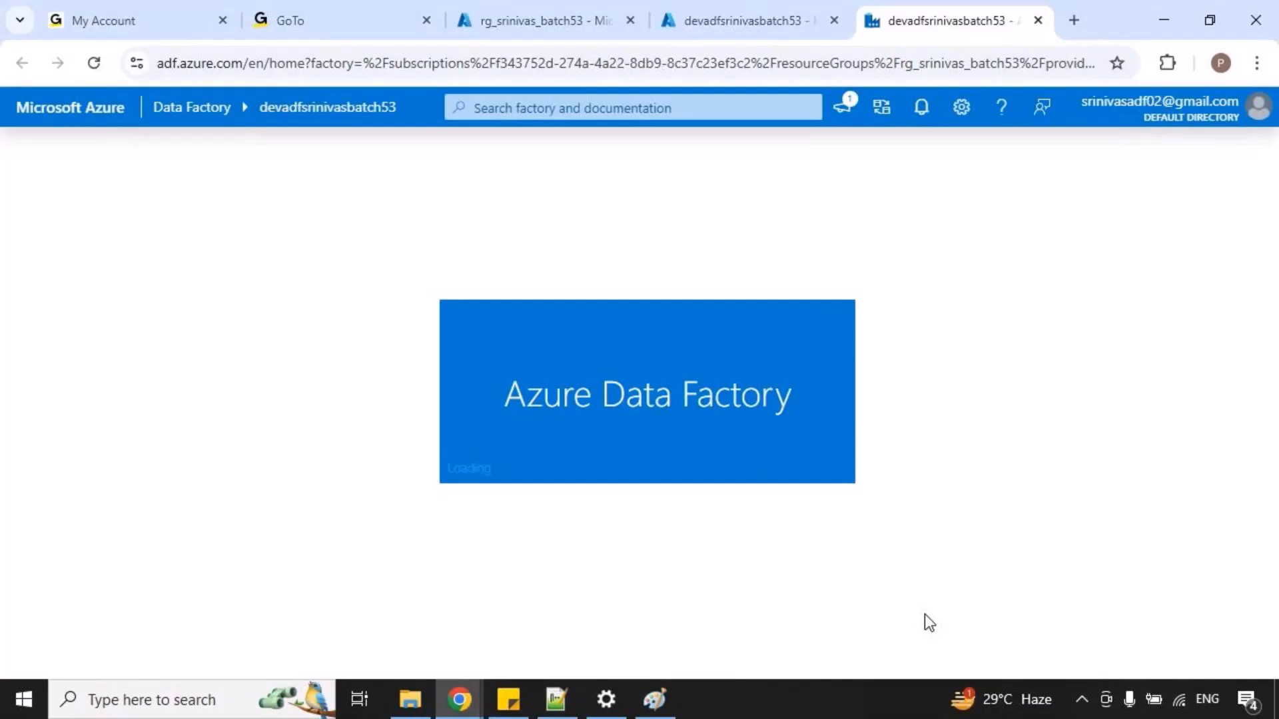
Switch to Paint and temporarily mark the linked service step and both LS_gen2 connections in the copyactivity diagram.
click(655, 699)
drag(714, 642, 766, 649)
key(ctrl+2)
drag(874, 337, 964, 378)
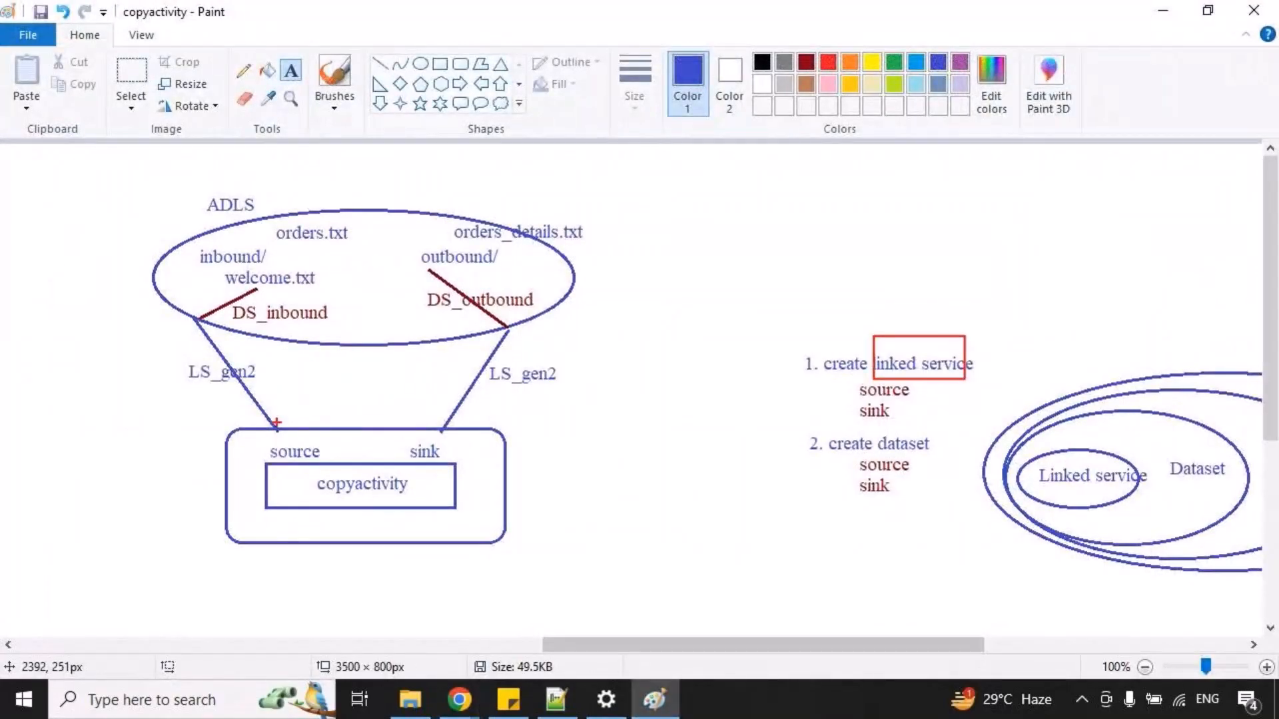
mouse_move(273, 427)
mouse_down()
mouse_move(117, 347)
mouse_move(188, 312)
mouse_up()
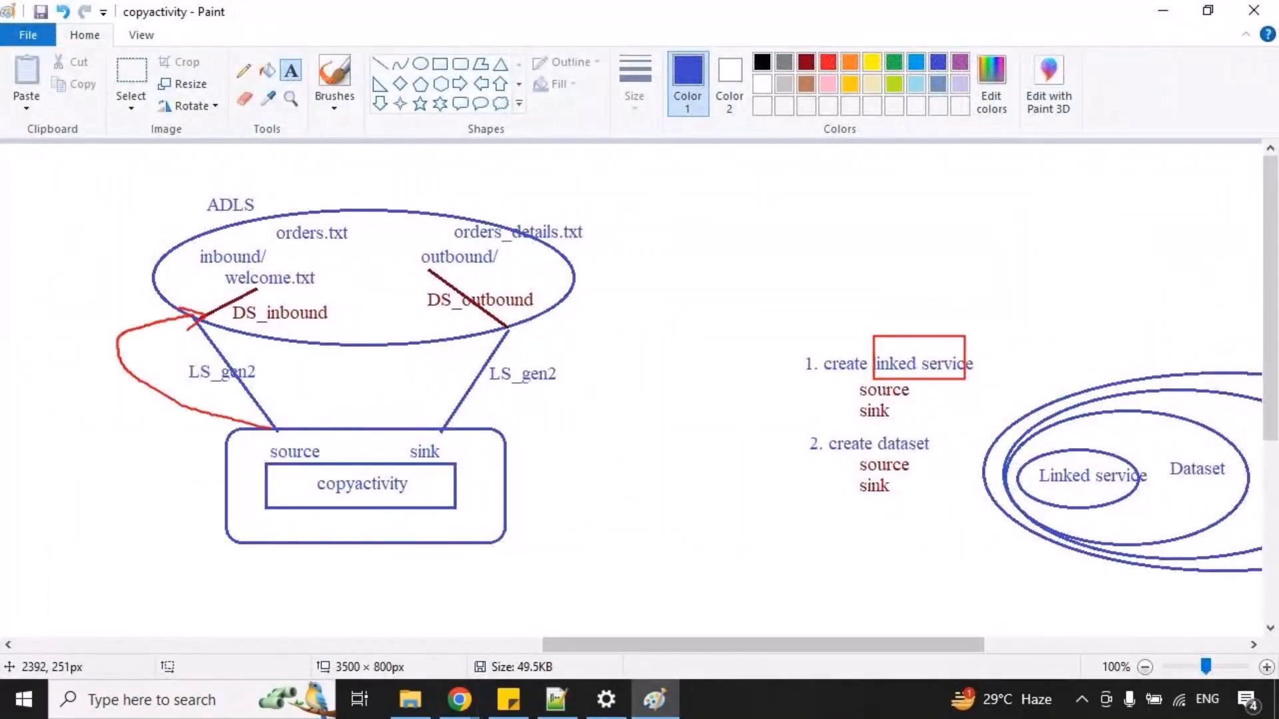
drag(439, 409, 529, 331)
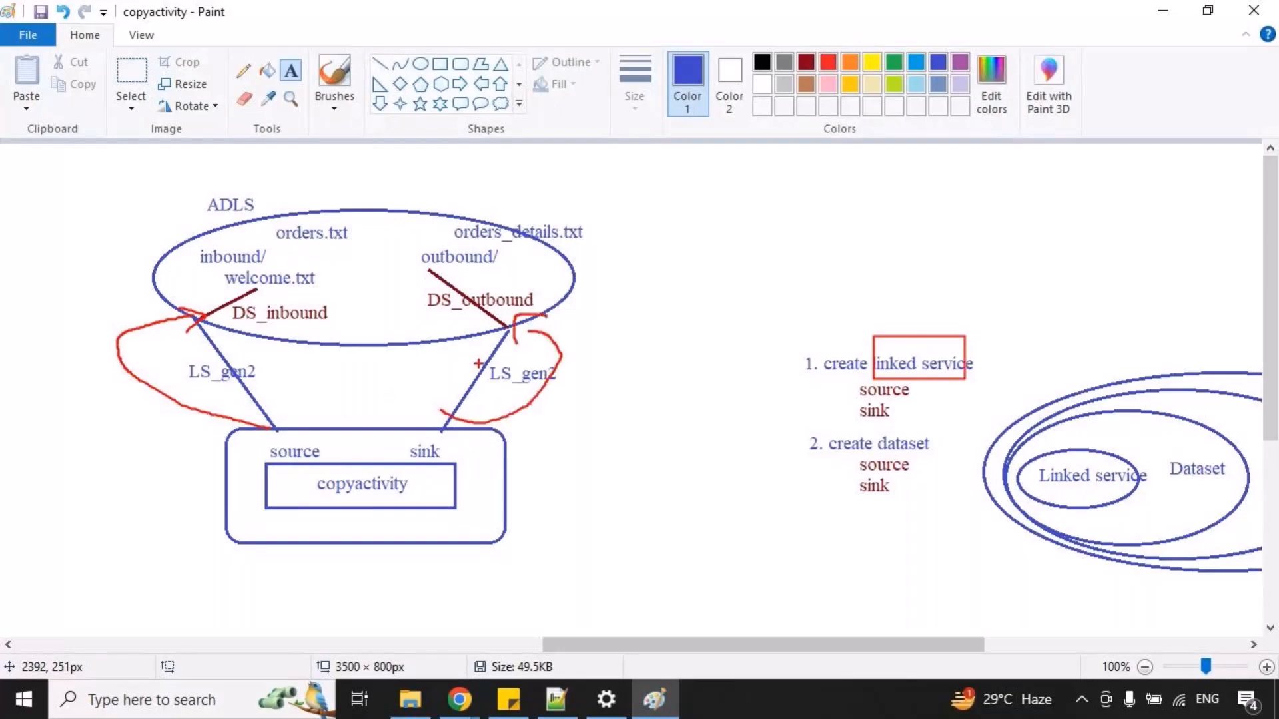
key(Escape)
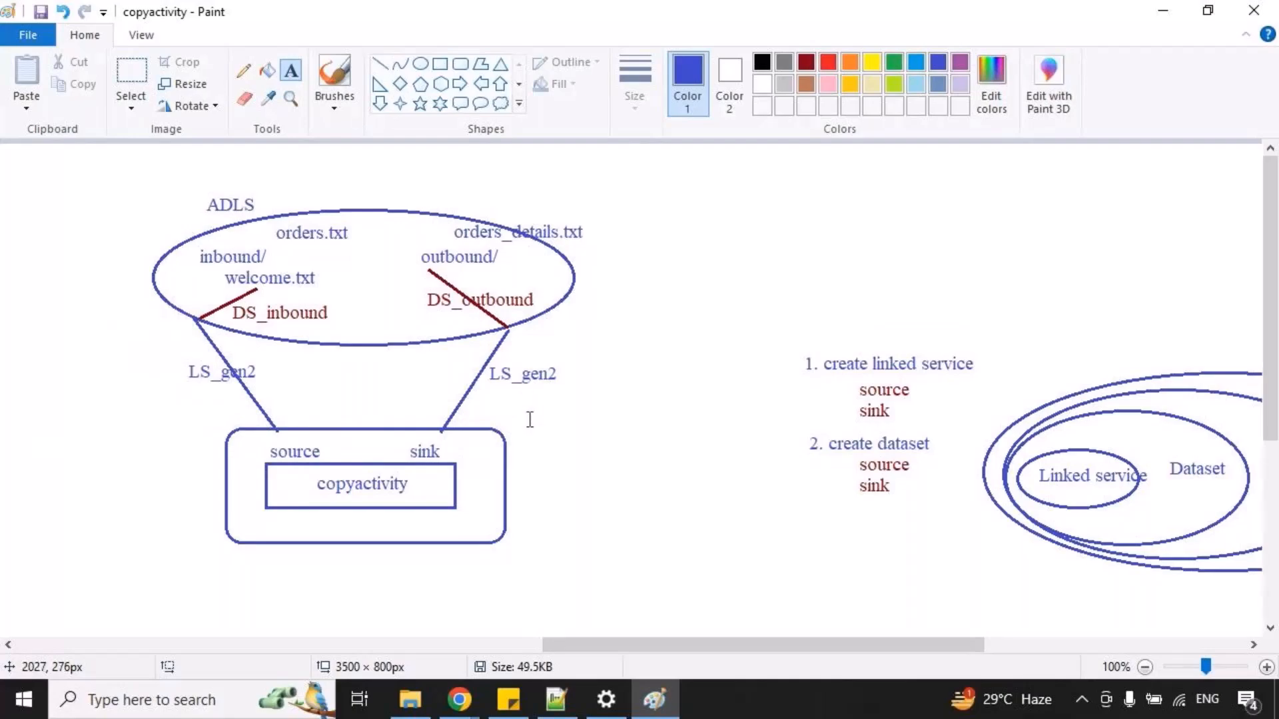
Switch back to Chrome and start a new linked service for Azure Data Lake Storage Gen2, searching the data stores for "azure da".
key(alt+Tab)
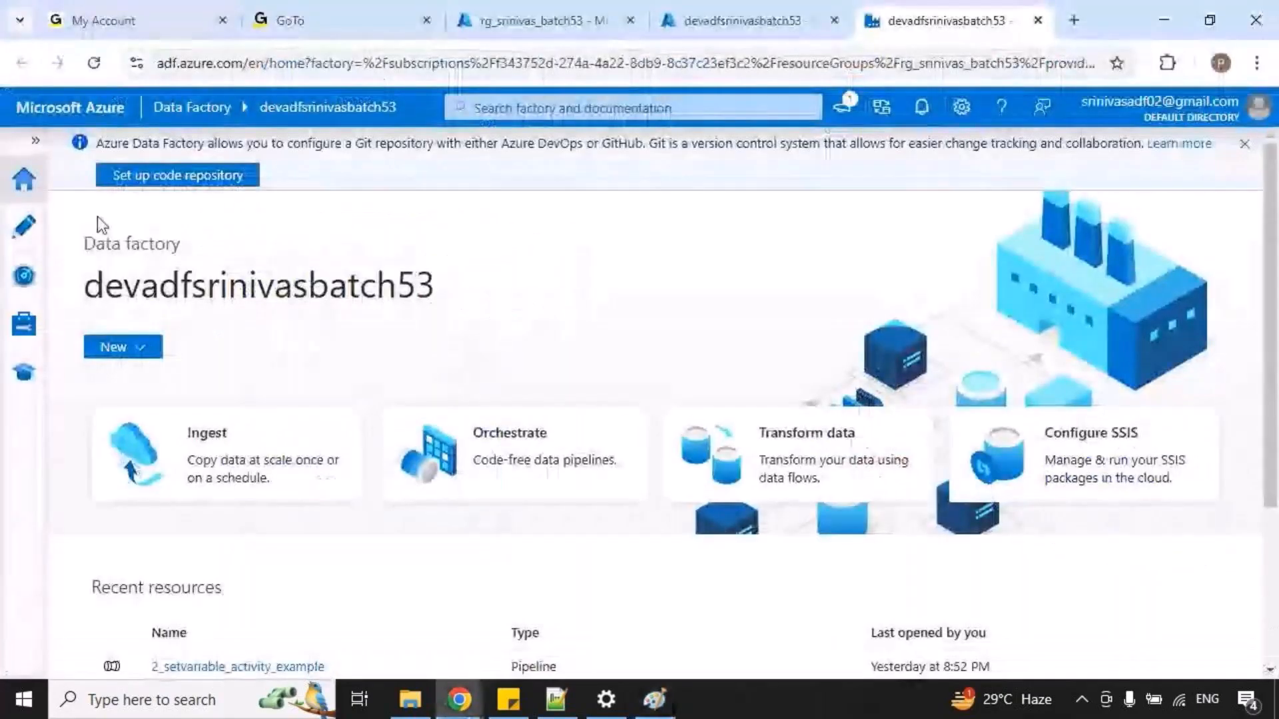
click(37, 142)
click(68, 333)
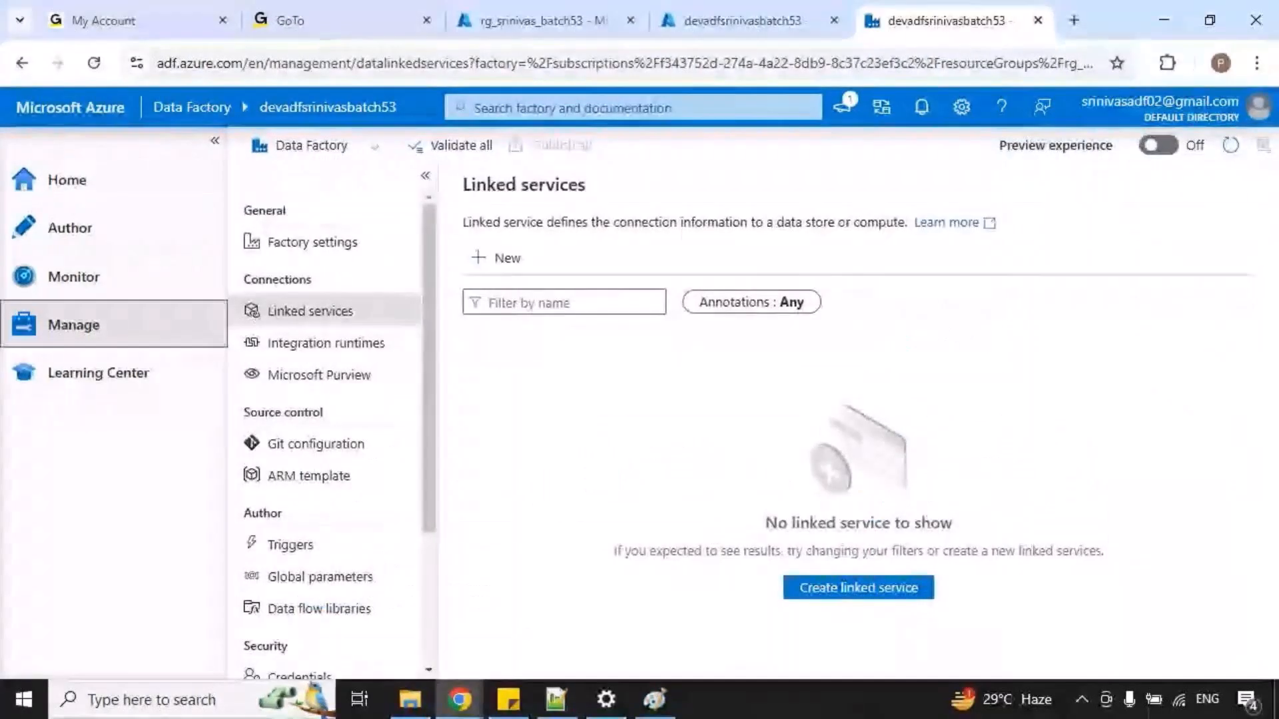
click(501, 261)
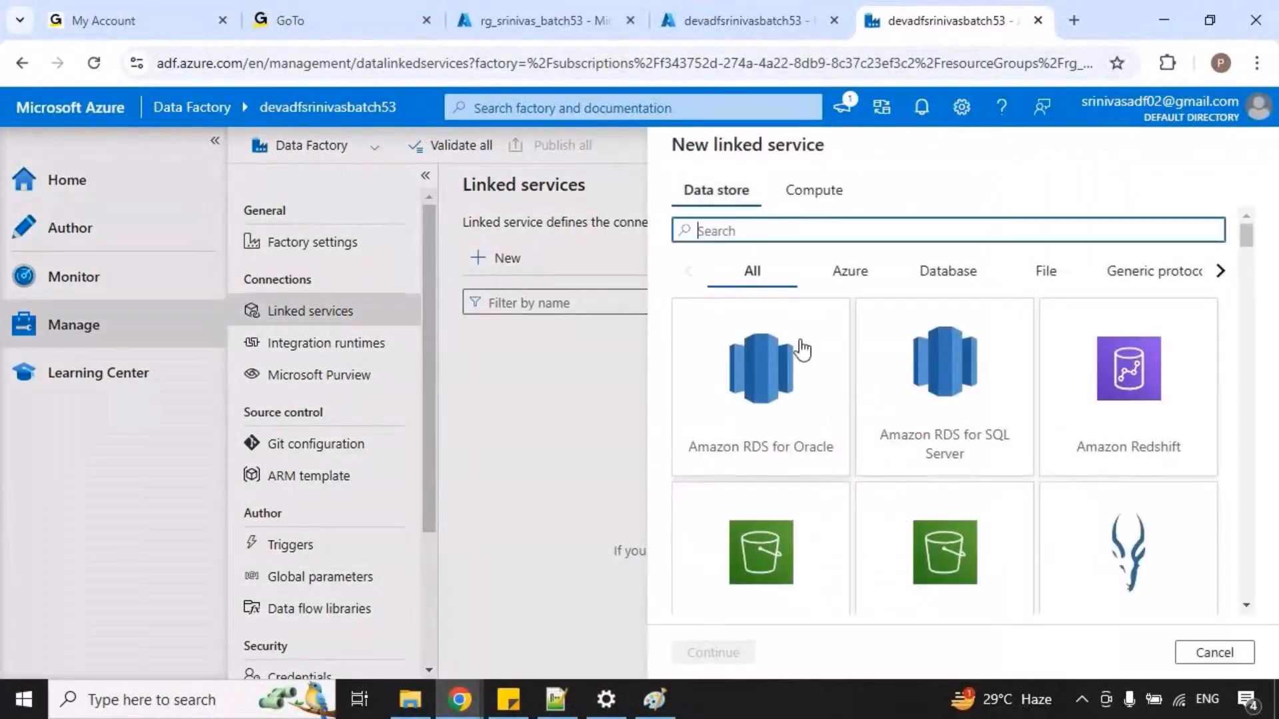
text(azure)
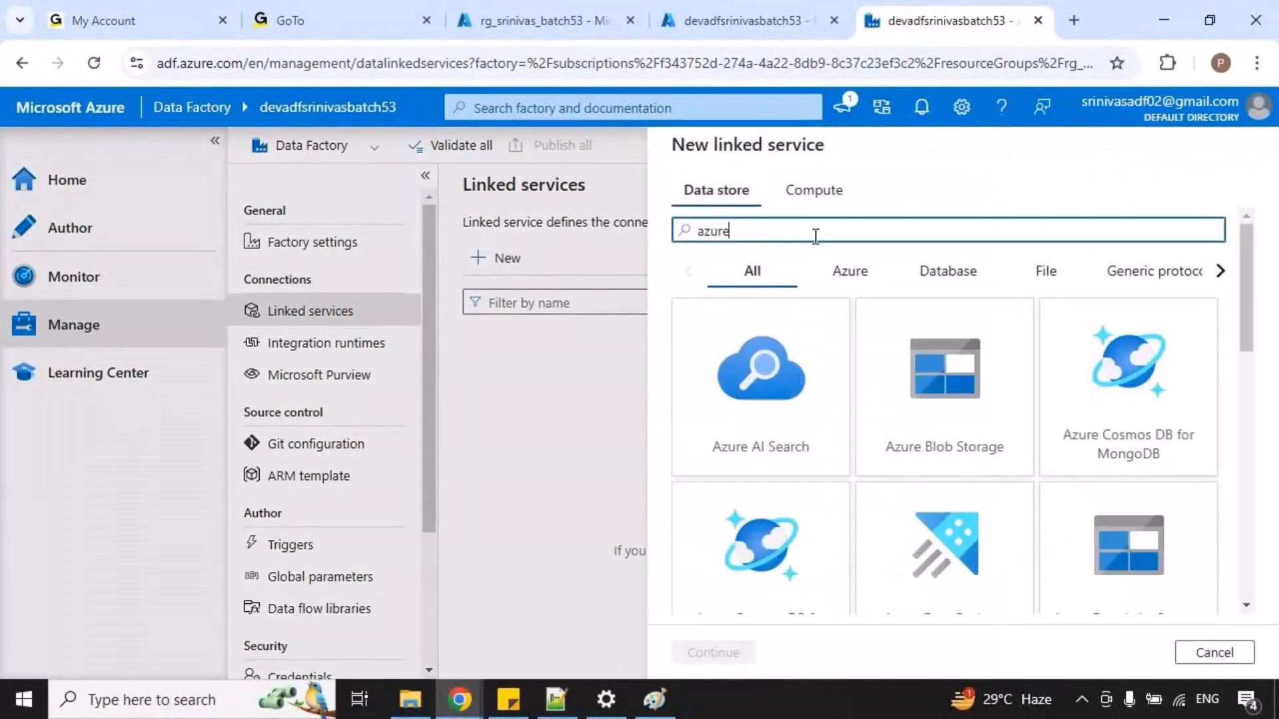
text( da)
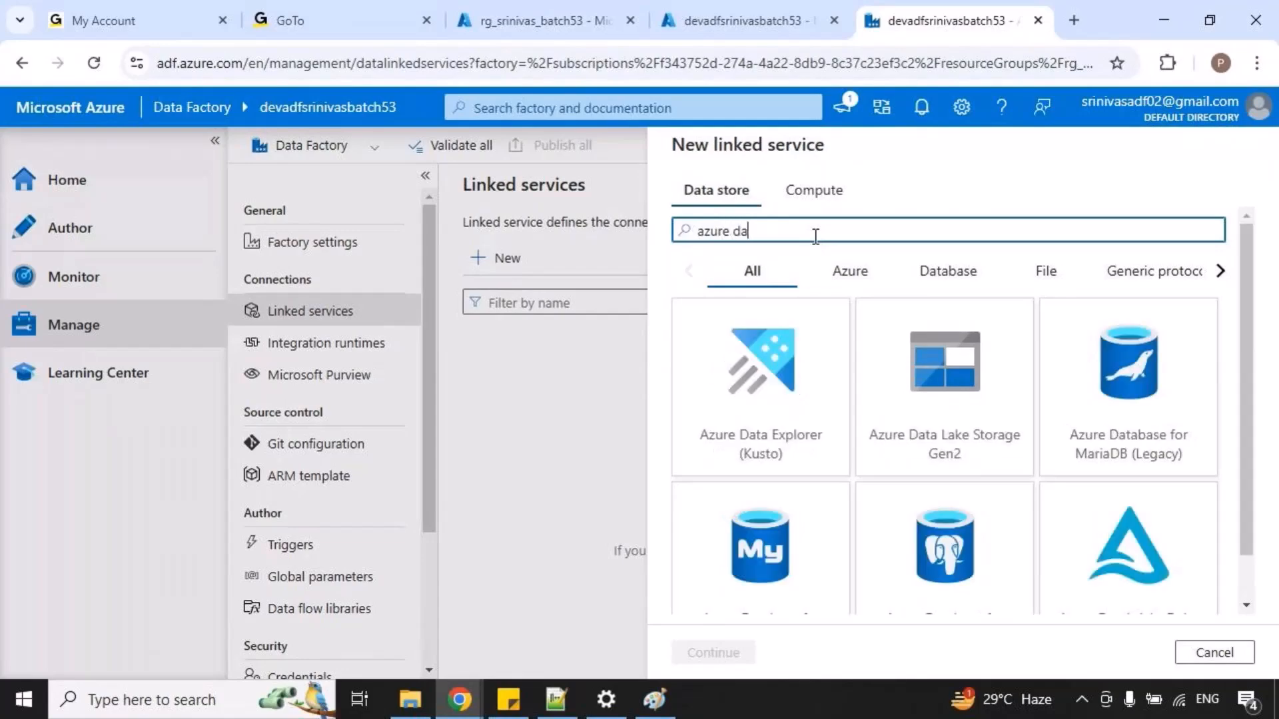
click(942, 380)
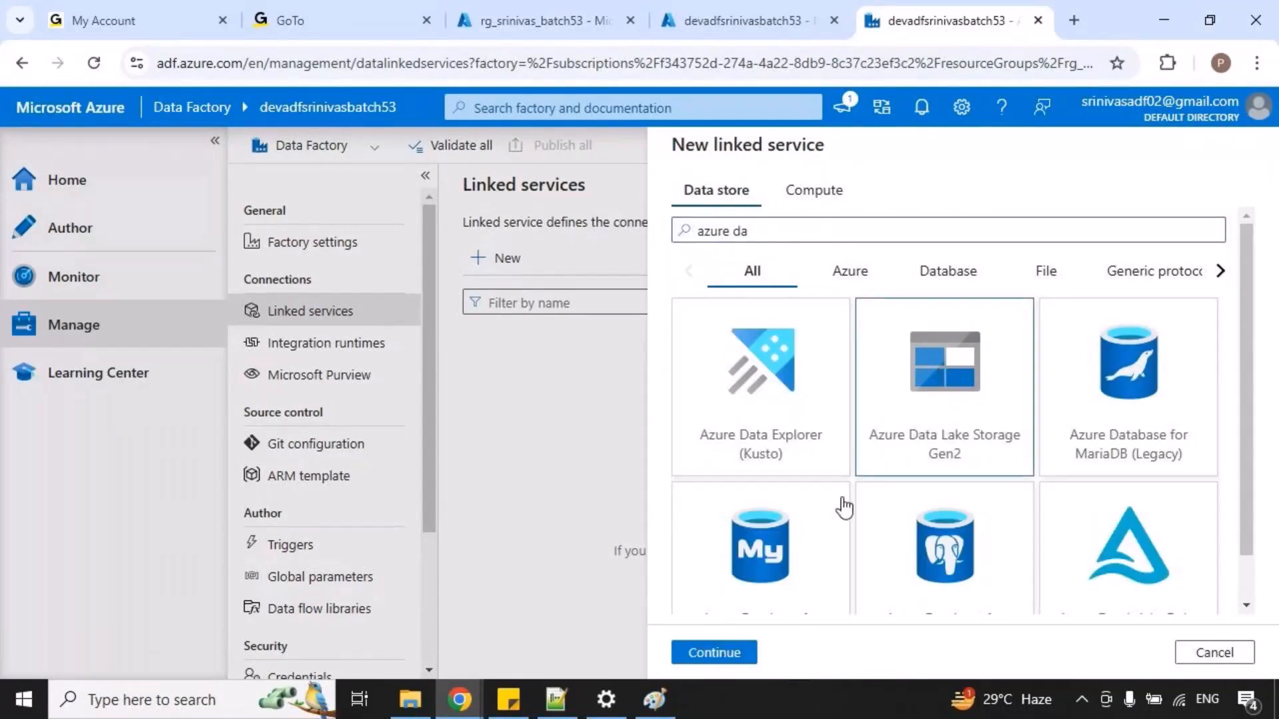
click(714, 652)
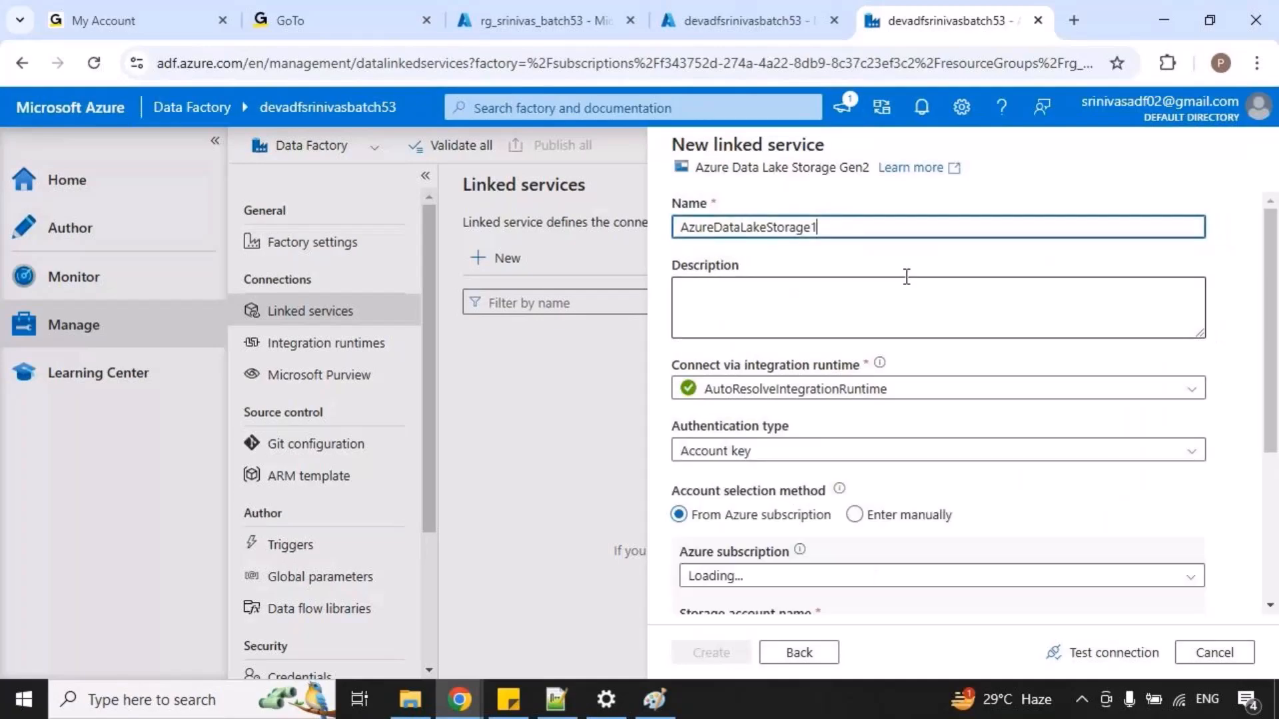
Replace the new linked service's default name with one beginning with "LS".
drag(865, 234, 671, 237)
text(G)
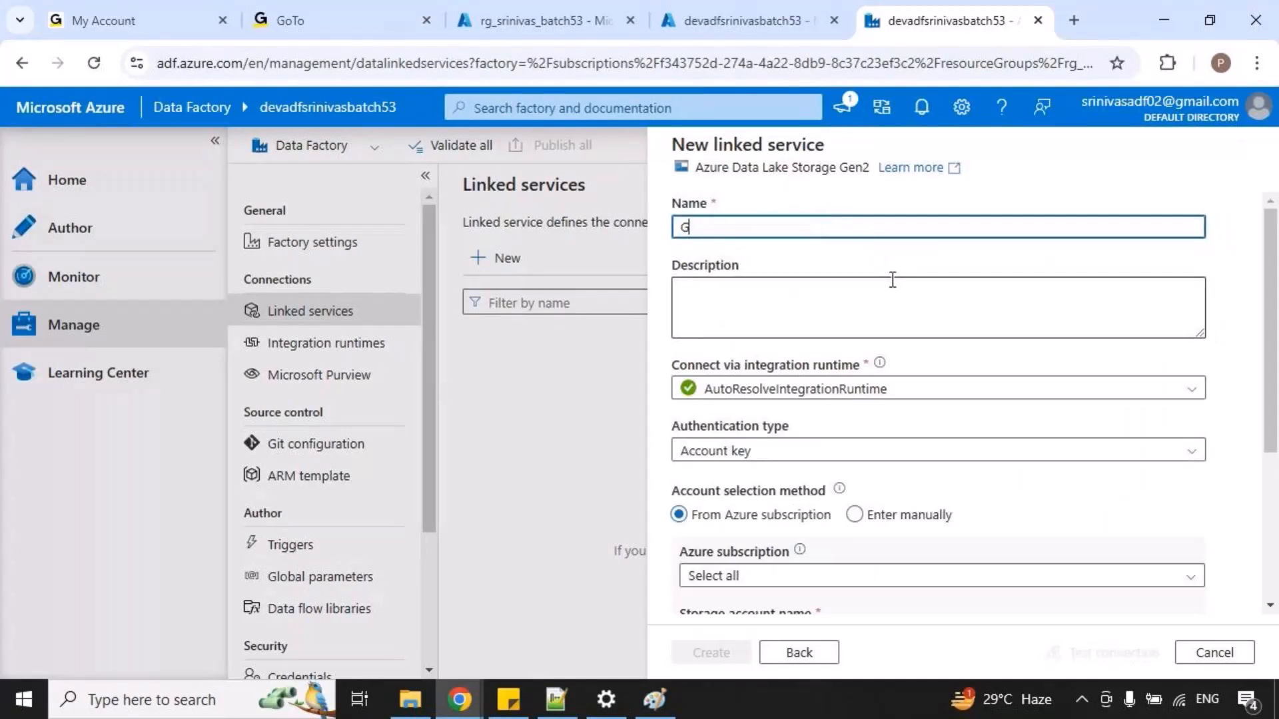
text(LS_ADLS_gen2)
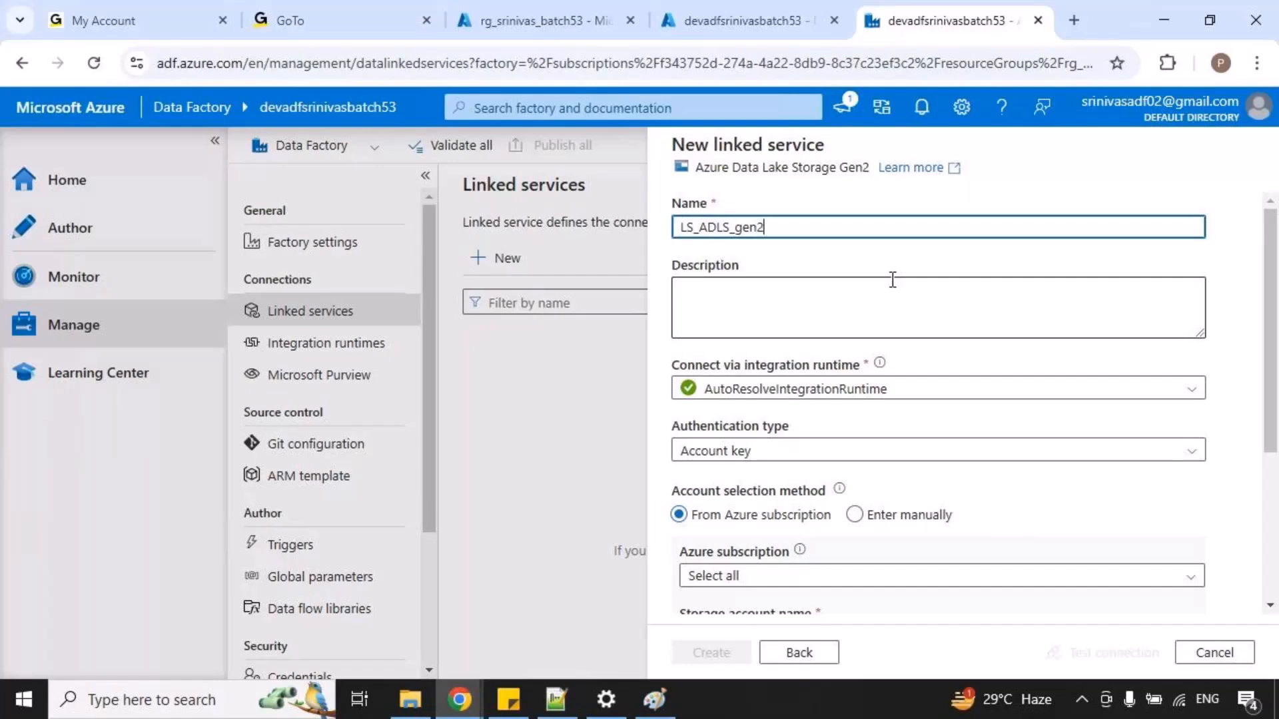
Set the linked service's Azure subscription to Free Trial and its storage account to devstgacctbatch53.
scroll(867, 363, down, 3)
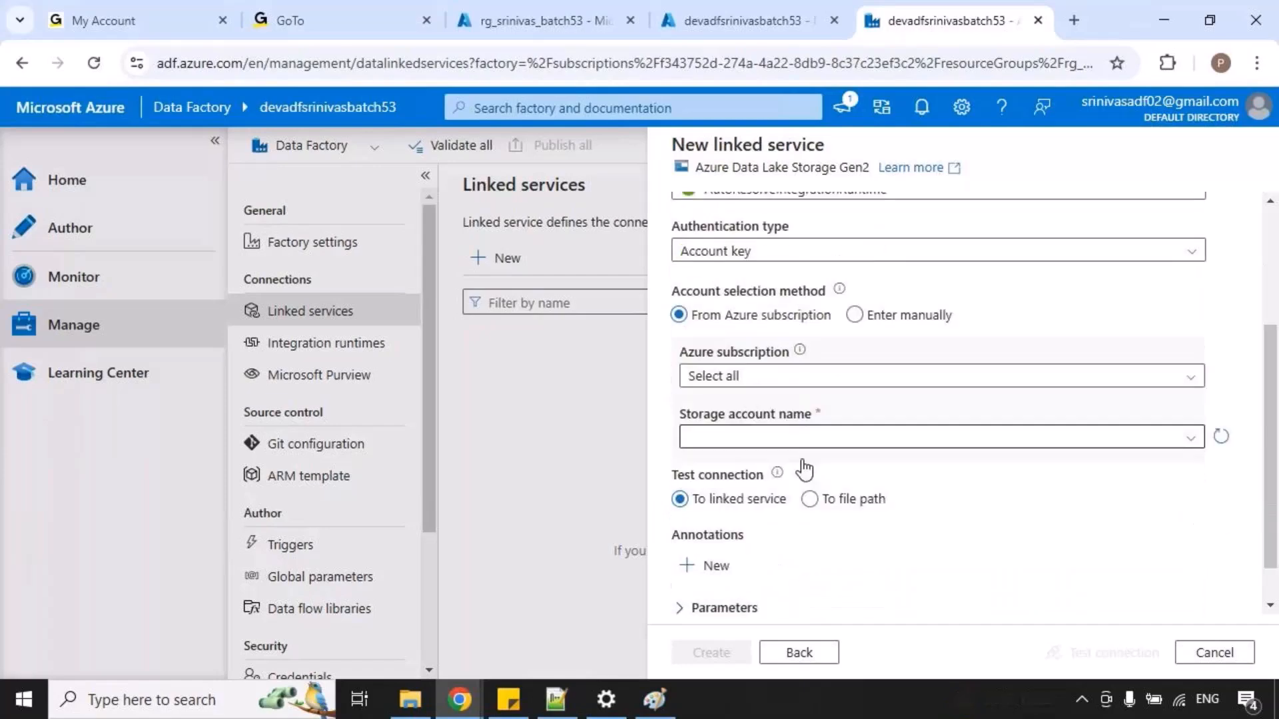
click(866, 376)
click(808, 440)
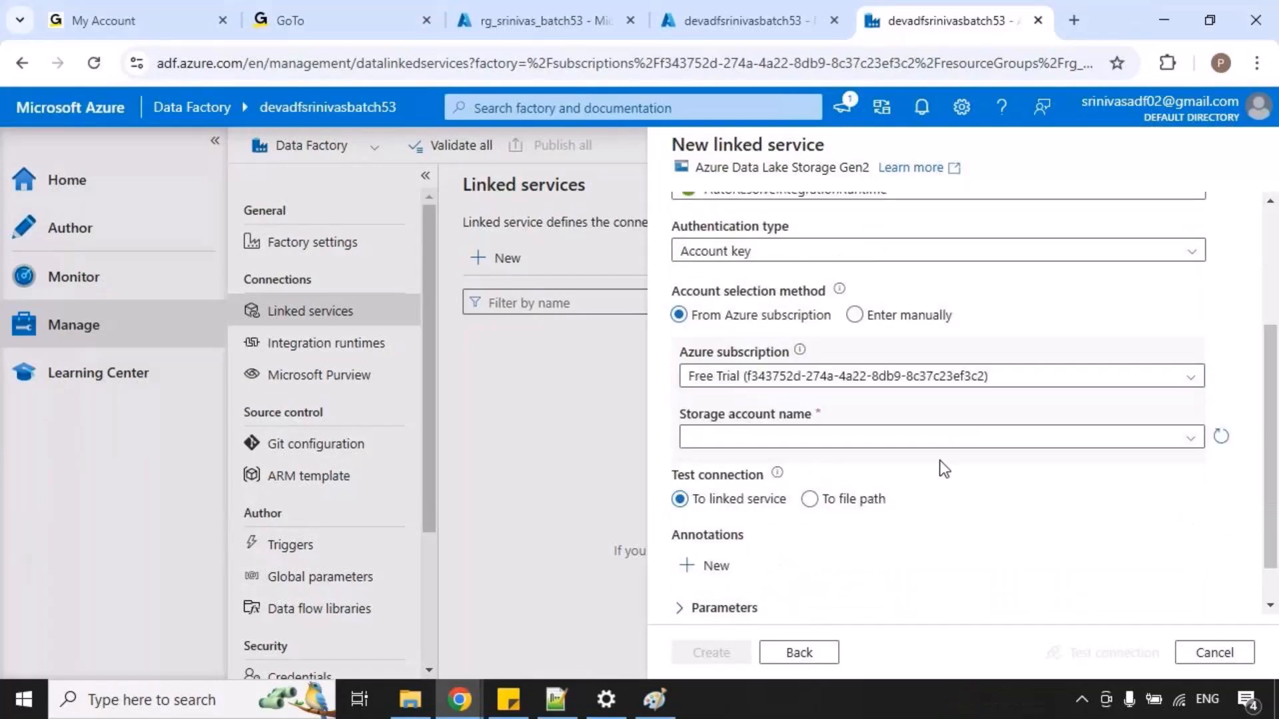
click(957, 440)
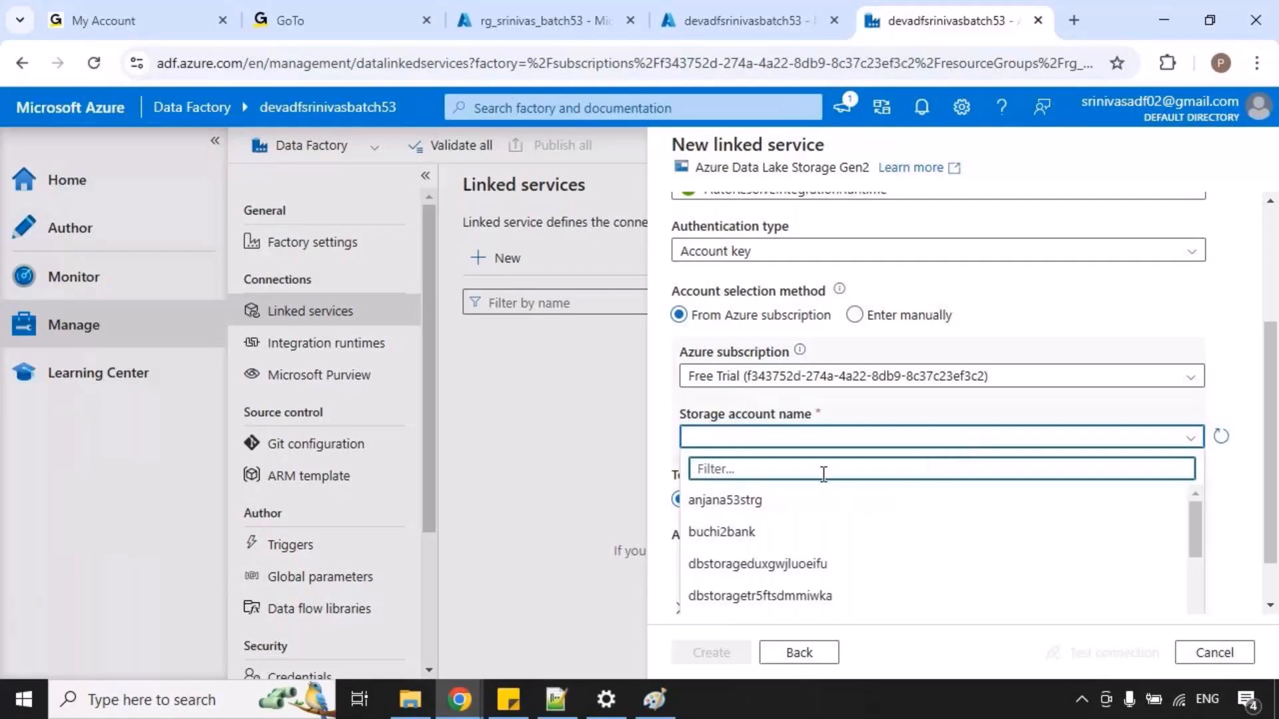
text(acct)
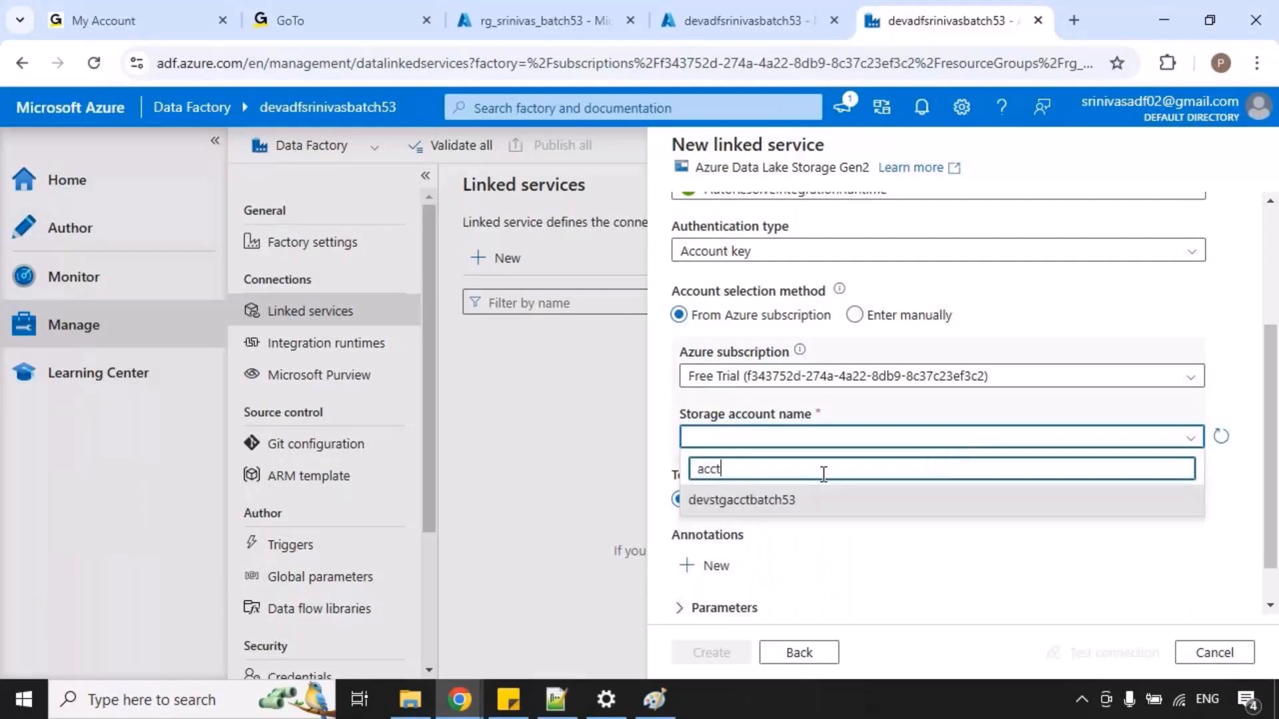
click(762, 510)
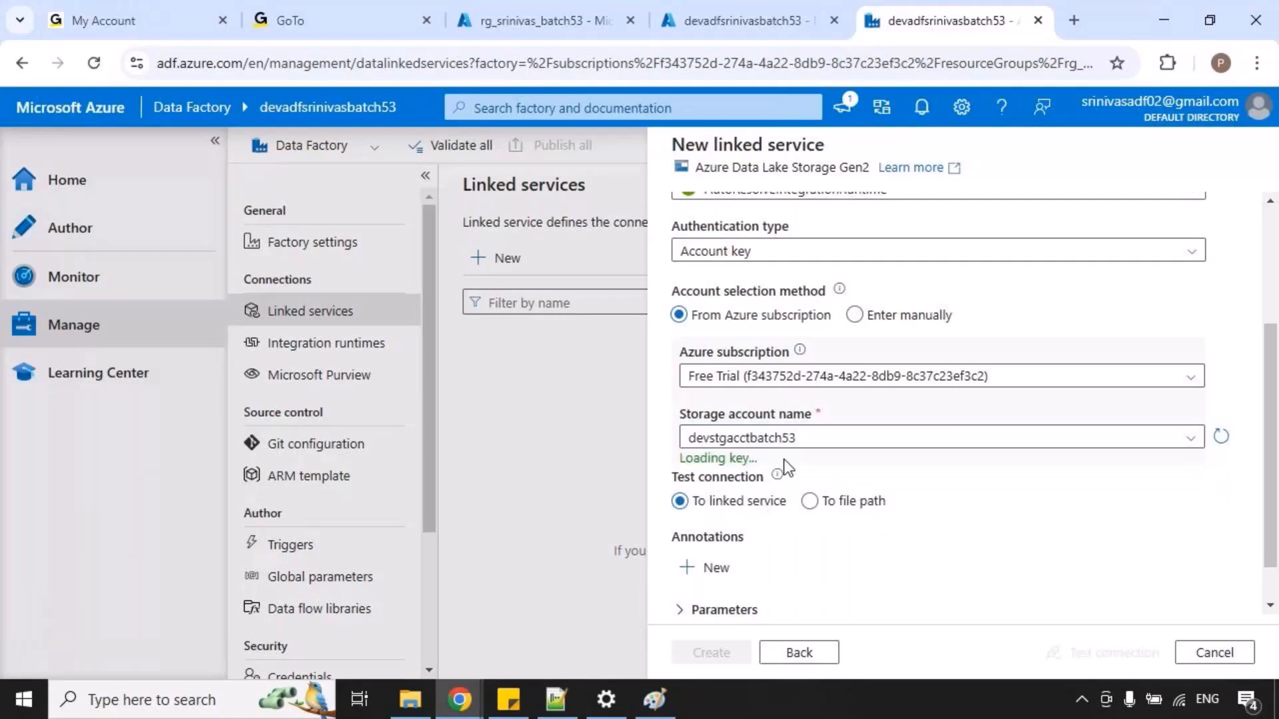
Test the connection of the LS_ADLS_gen2 linked service and create it.
scroll(1062, 604, down, 1)
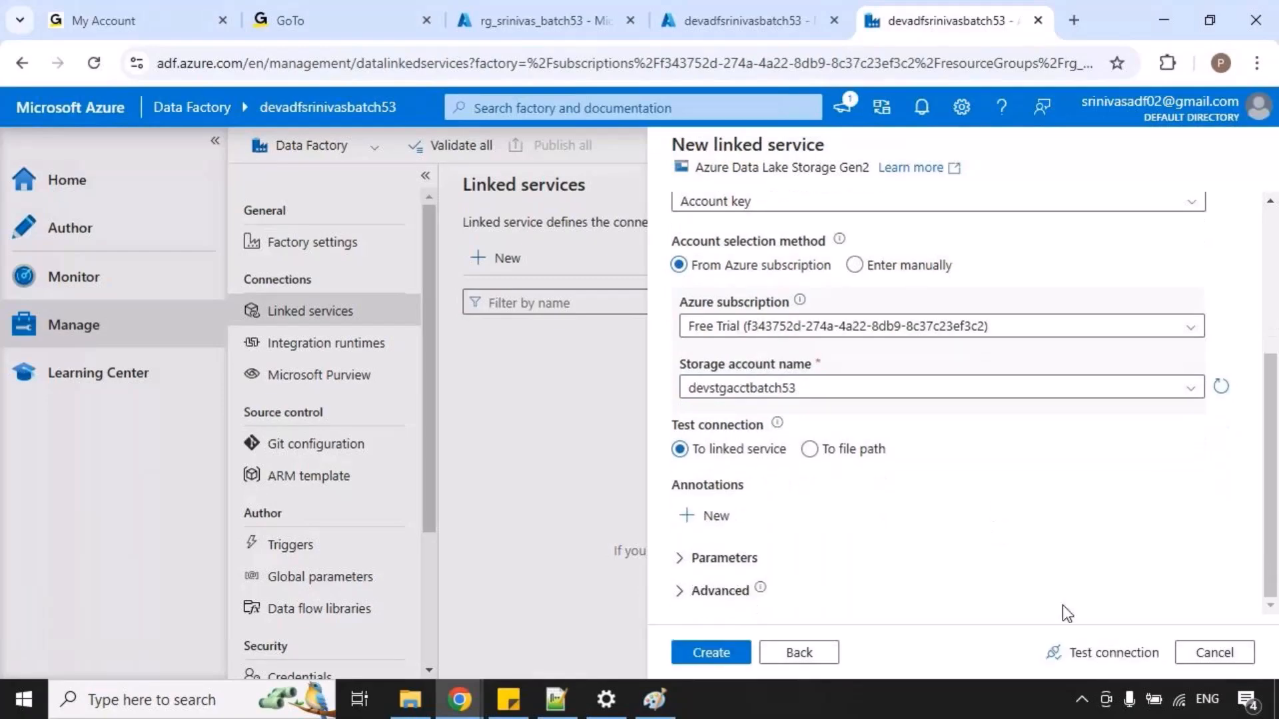
click(1058, 652)
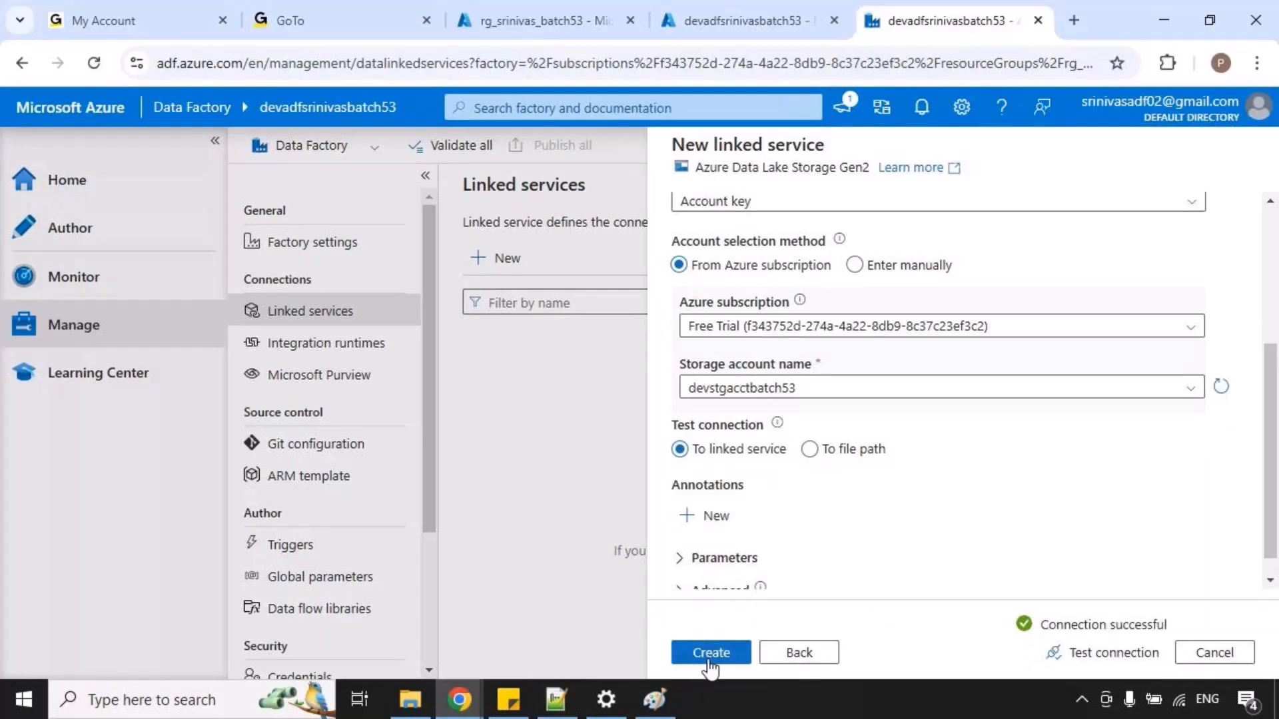
click(710, 656)
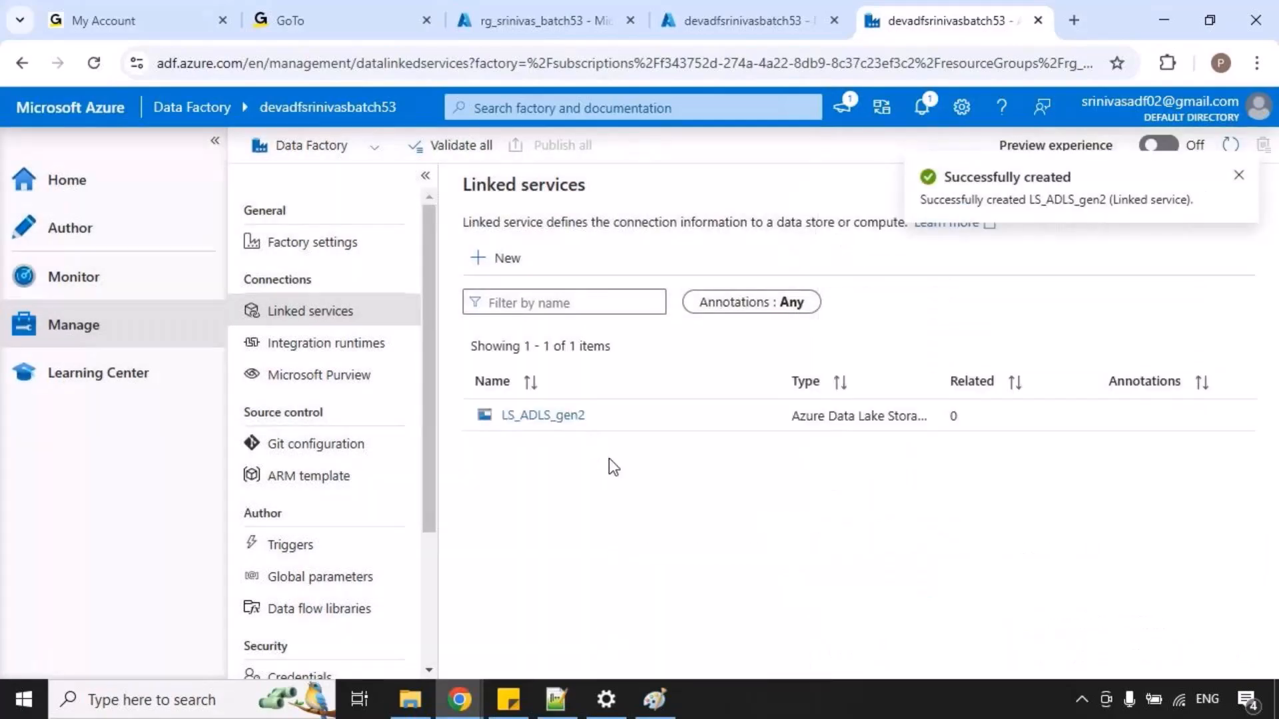
Switch to Paint and temporarily box the linked service's source and sink, welcome.txt and orders.txt in the copyactivity diagram.
click(656, 699)
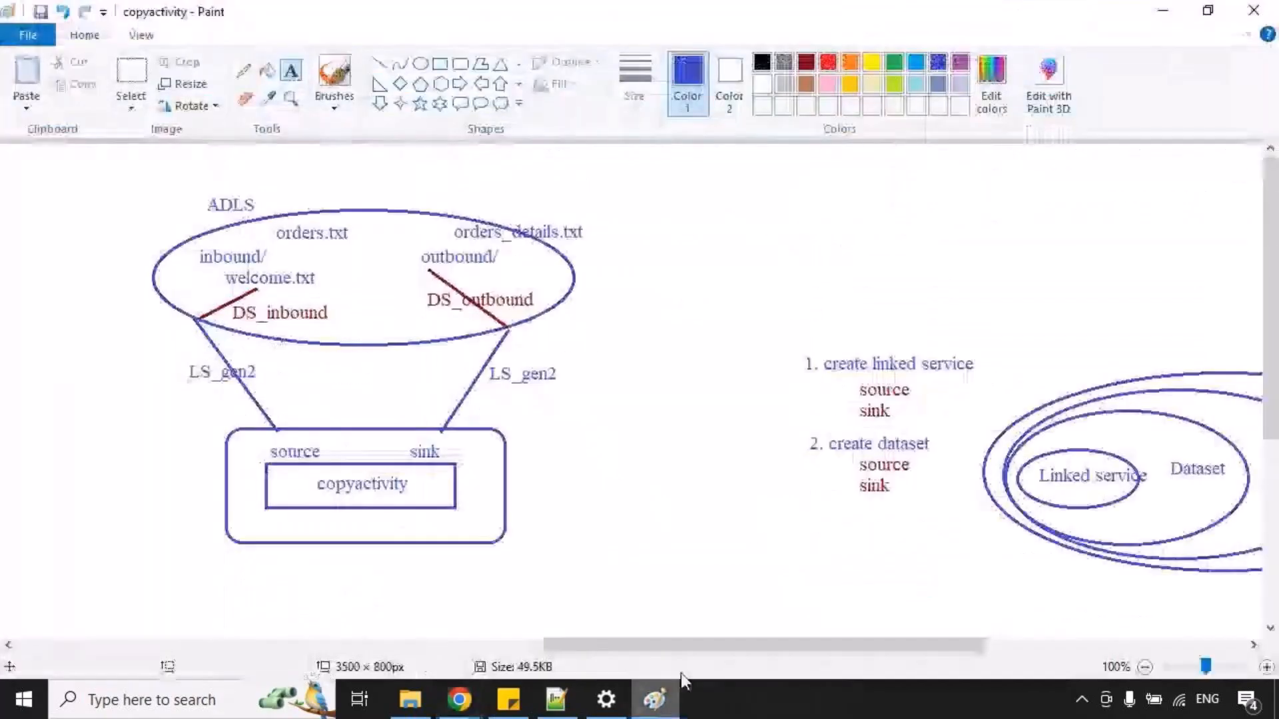
drag(841, 373, 917, 421)
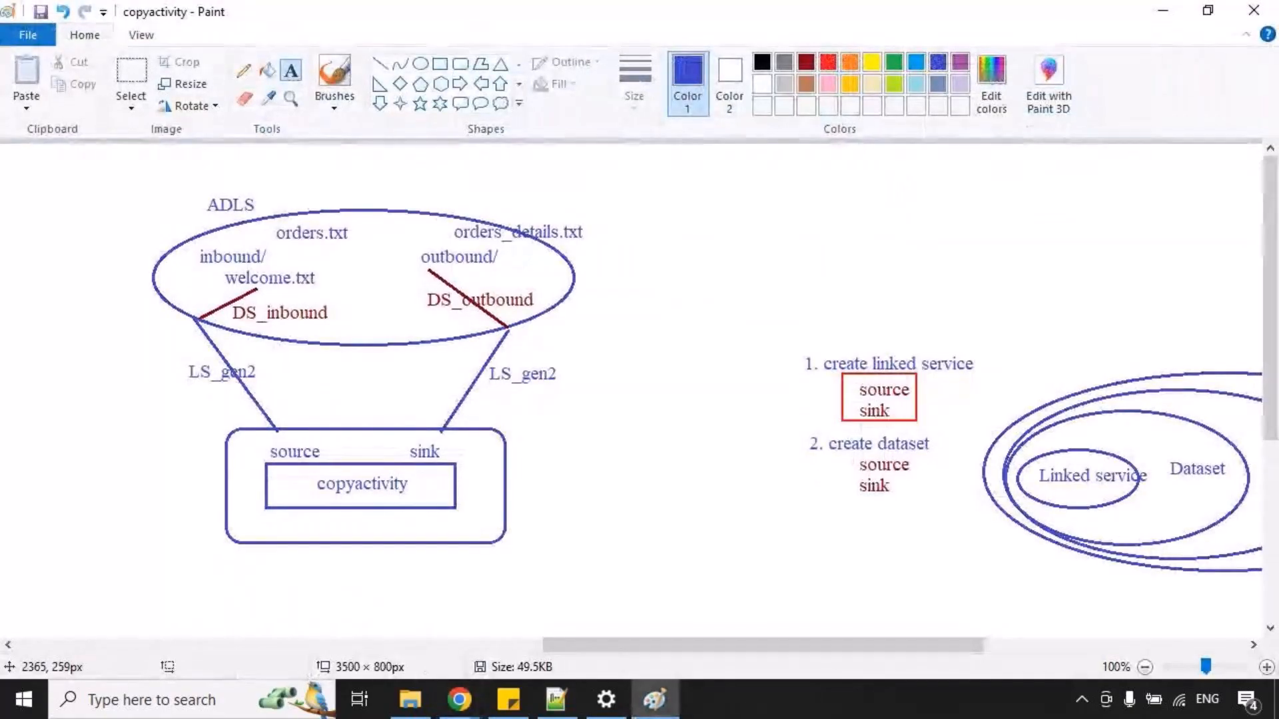
key(ctrl+z)
drag(220, 262, 315, 291)
key(ctrl+z)
drag(271, 218, 357, 247)
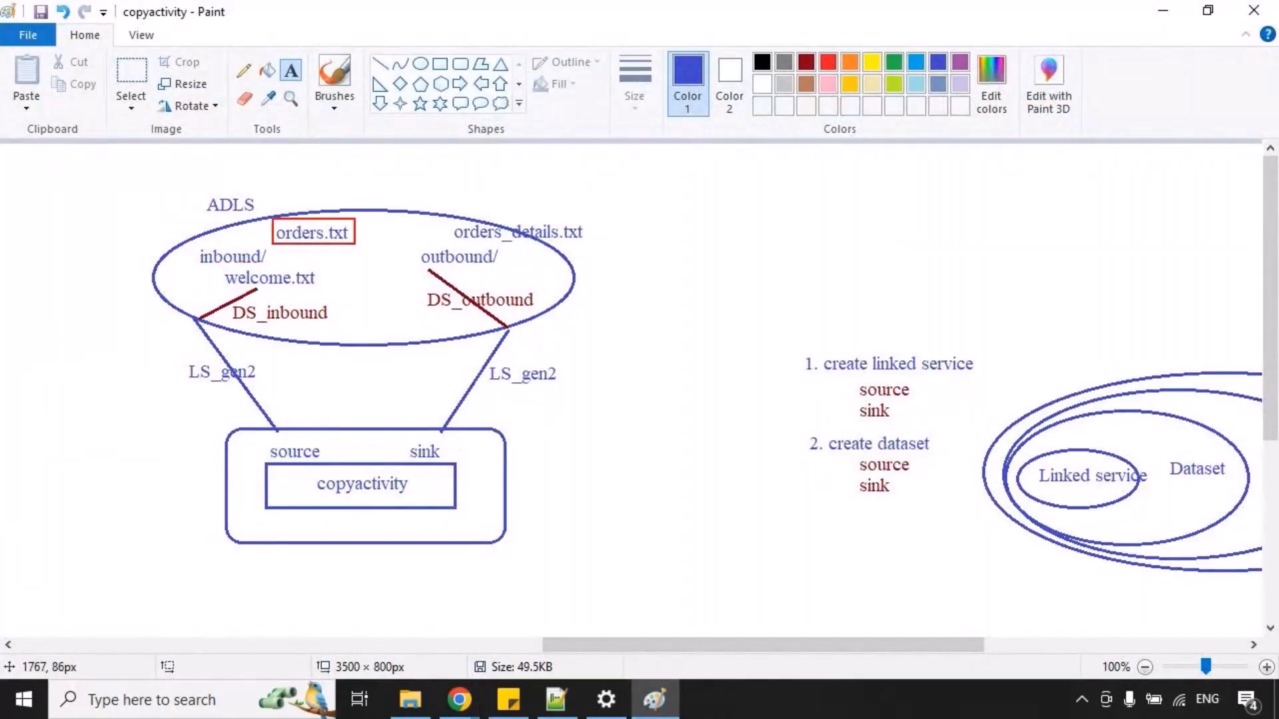
key(ctrl+z)
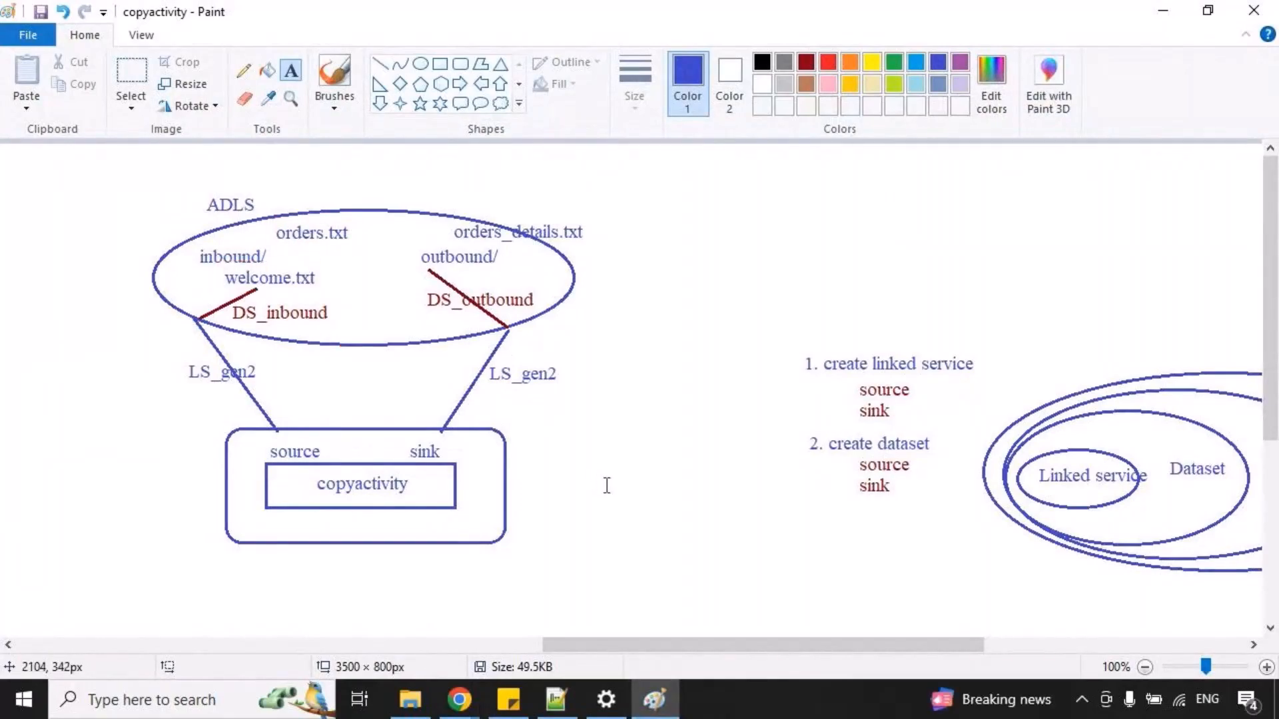
Switch back to Chrome and start a new dataset among the factory's authoring resources.
key(alt+Tab)
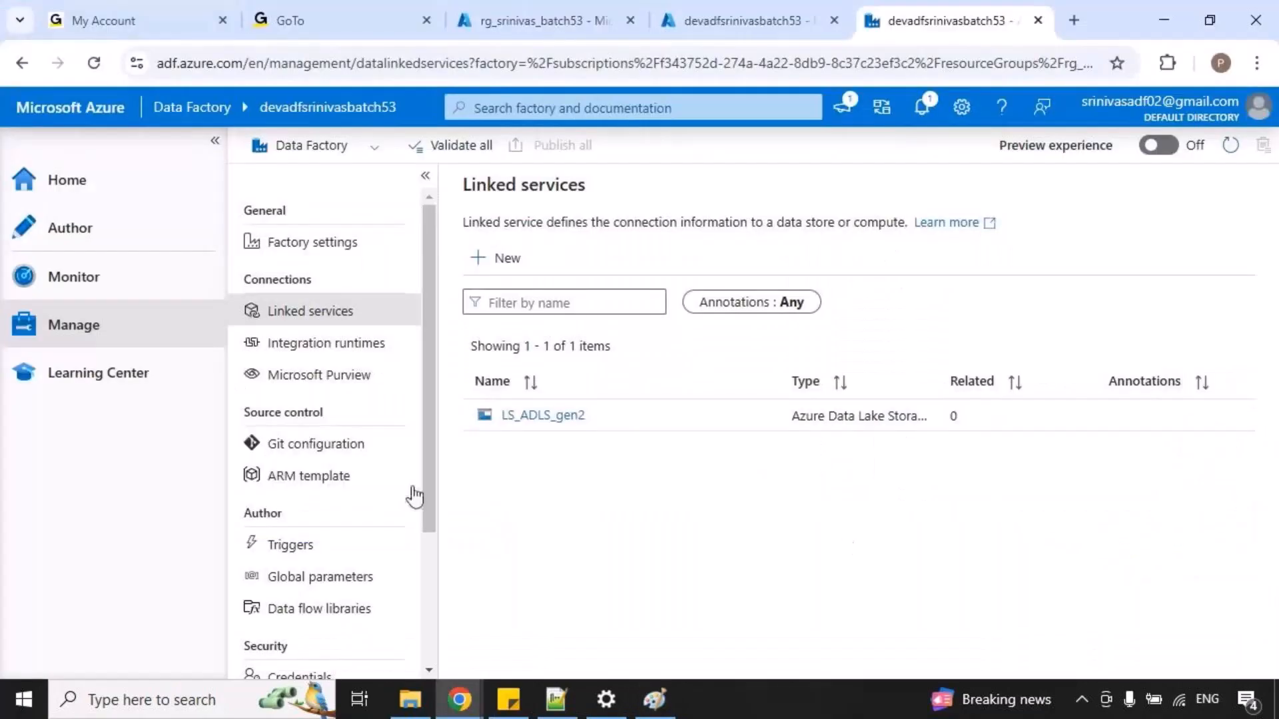
click(85, 243)
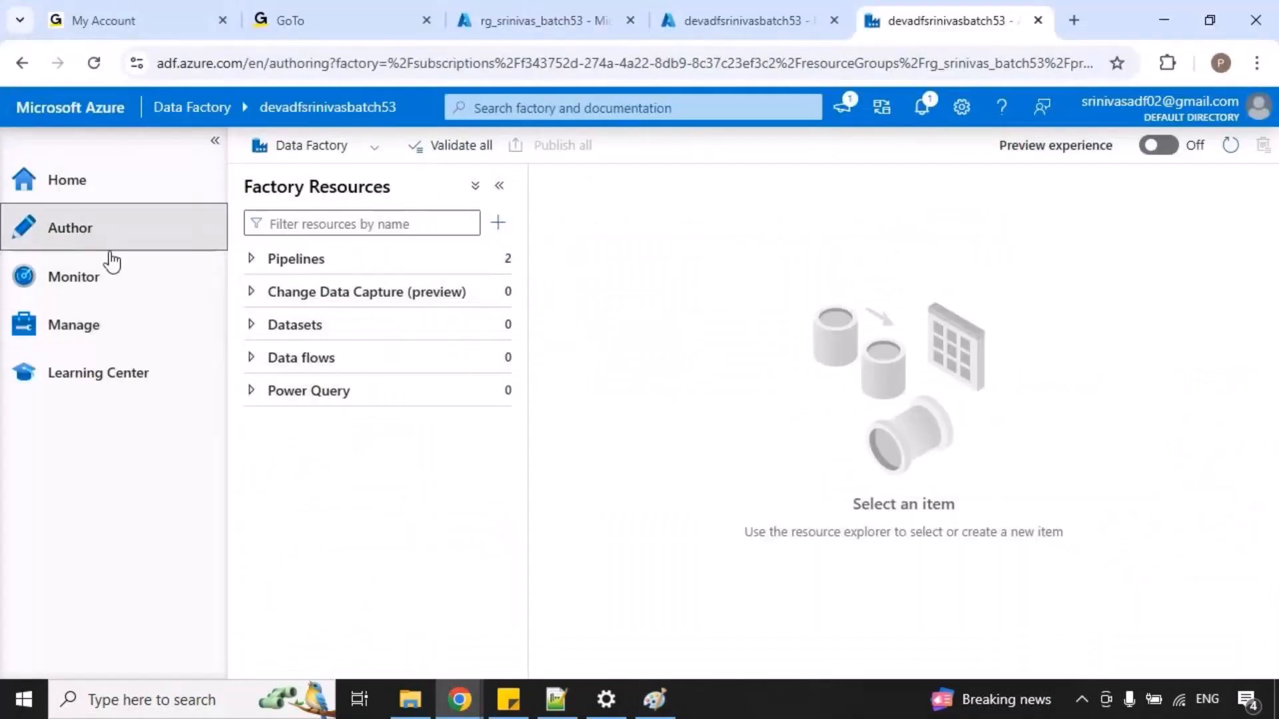
click(215, 141)
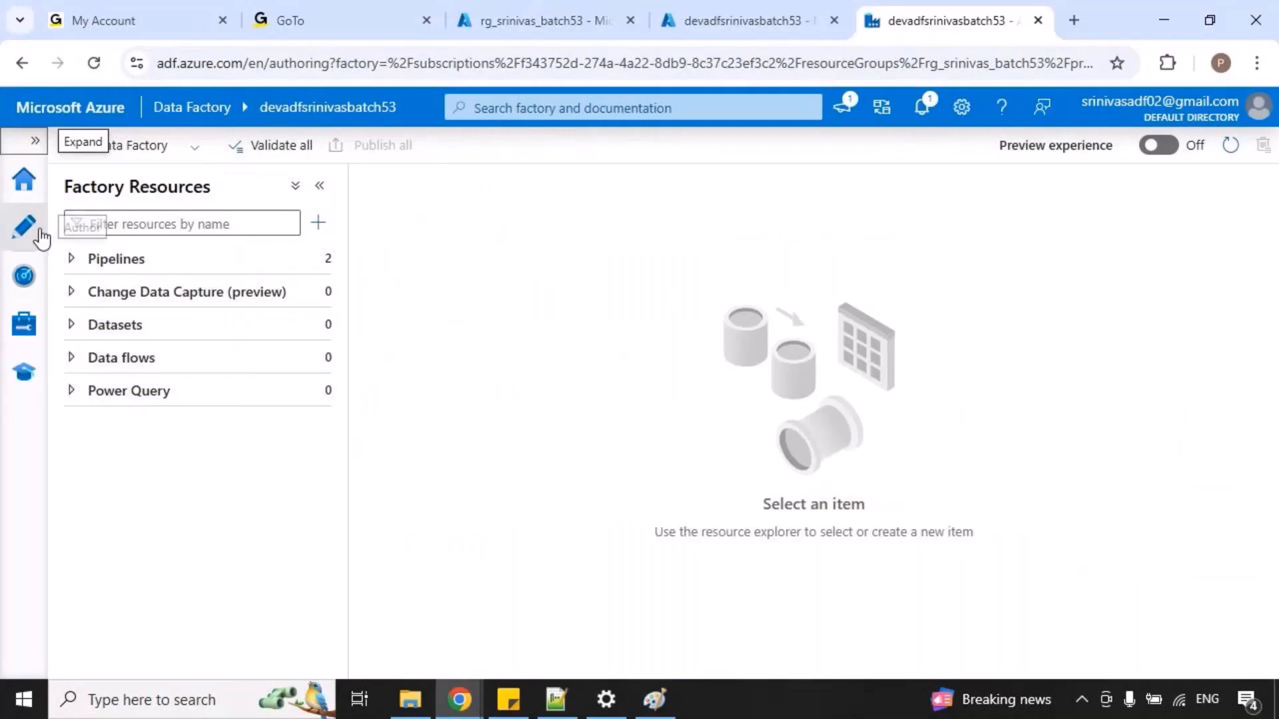
click(320, 329)
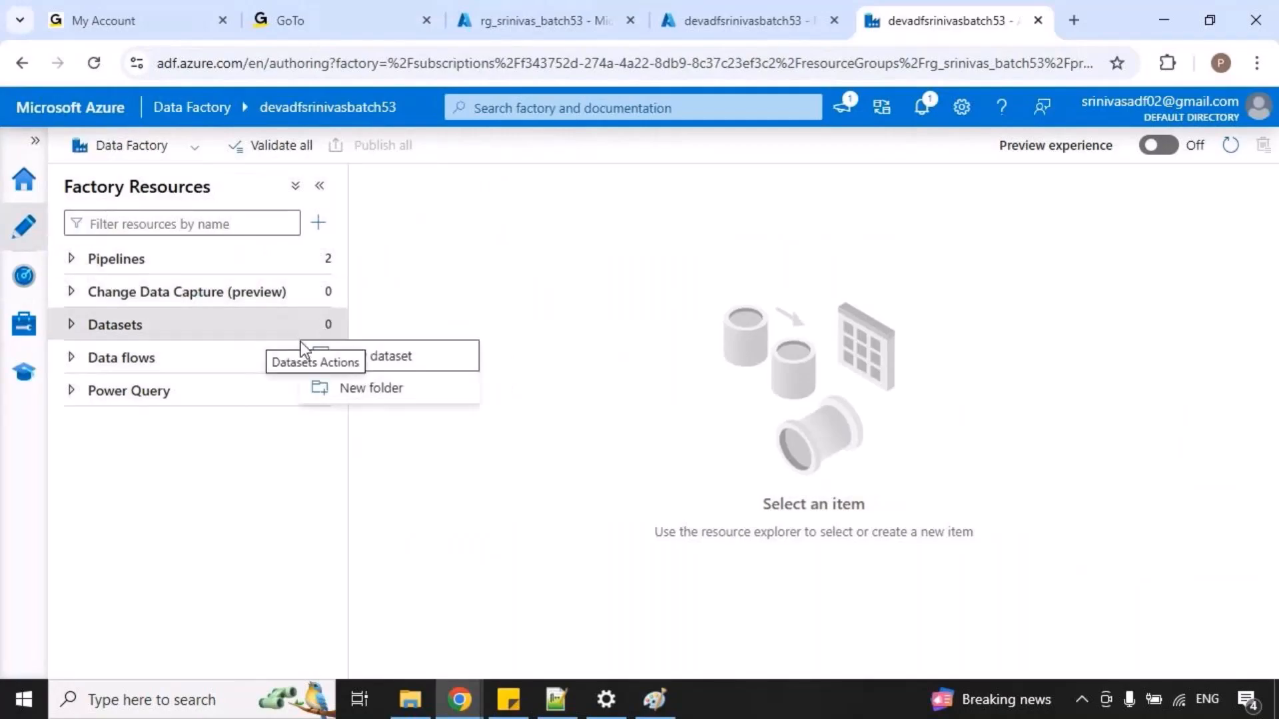
click(419, 361)
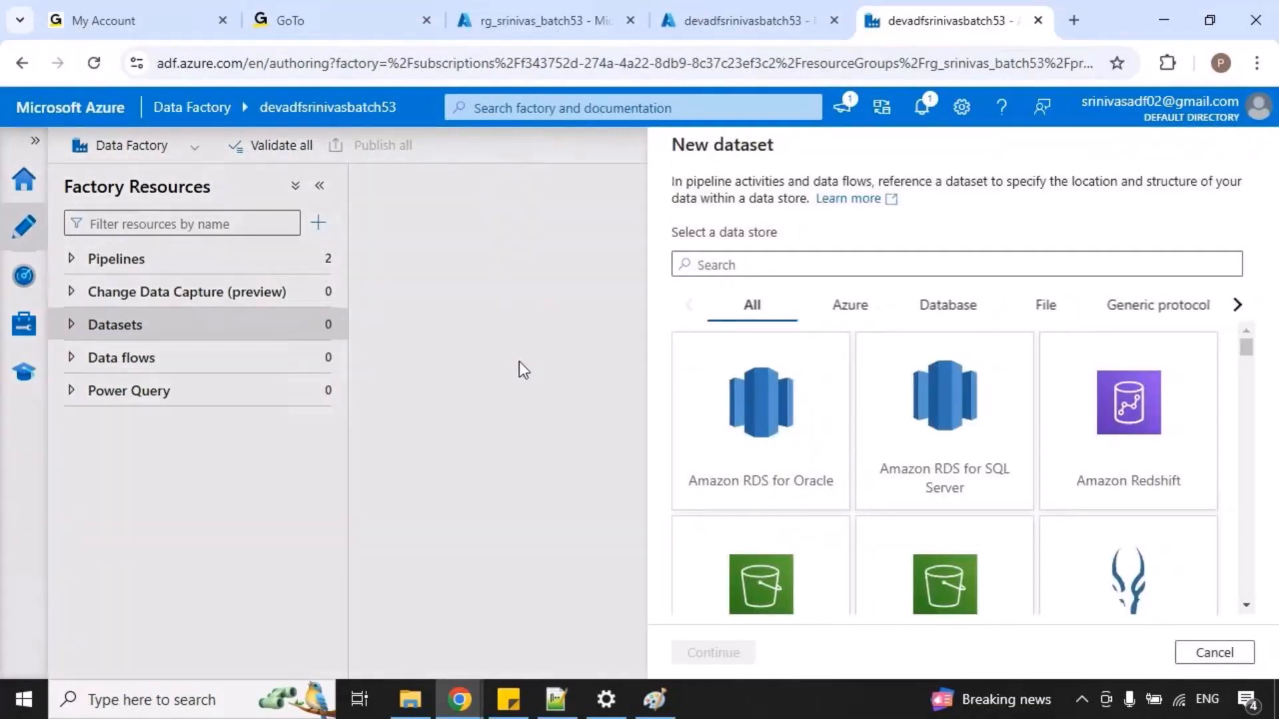
Search the data stores for "ge", choose Azure Data Lake Storage Gen2 and select Binary as the dataset format.
text(ge)
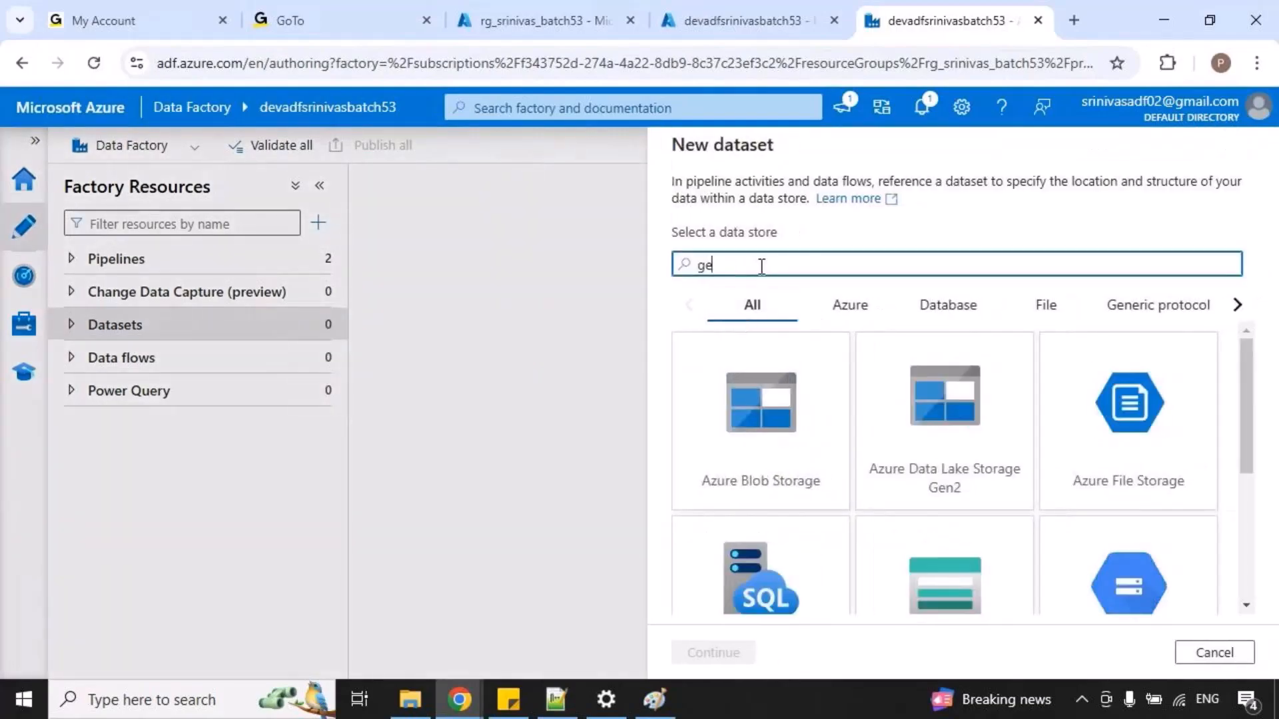
click(962, 477)
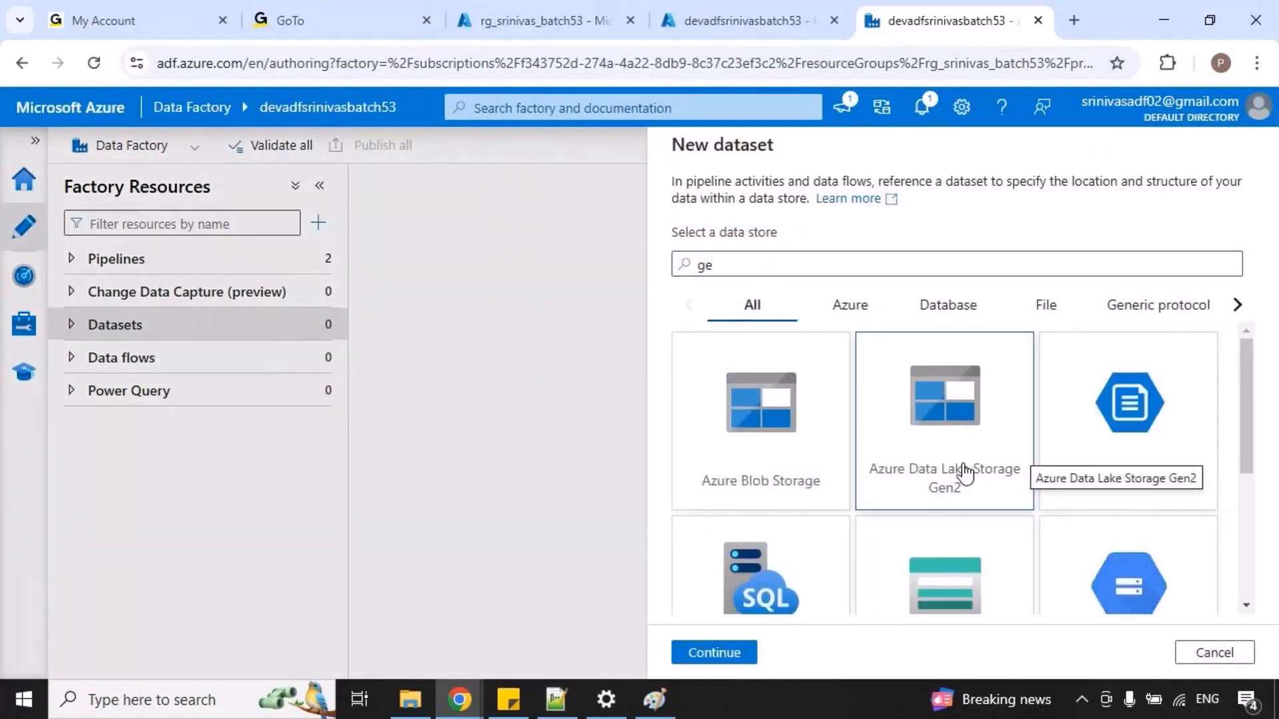
click(728, 655)
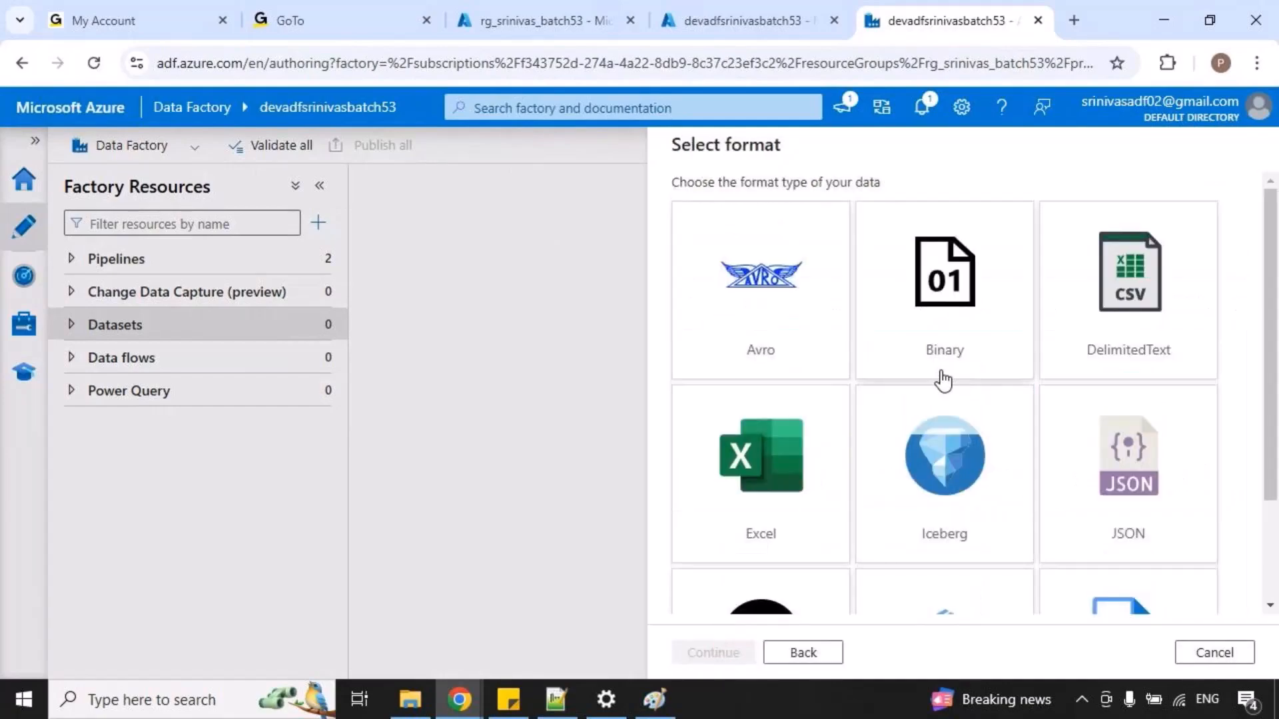
click(962, 321)
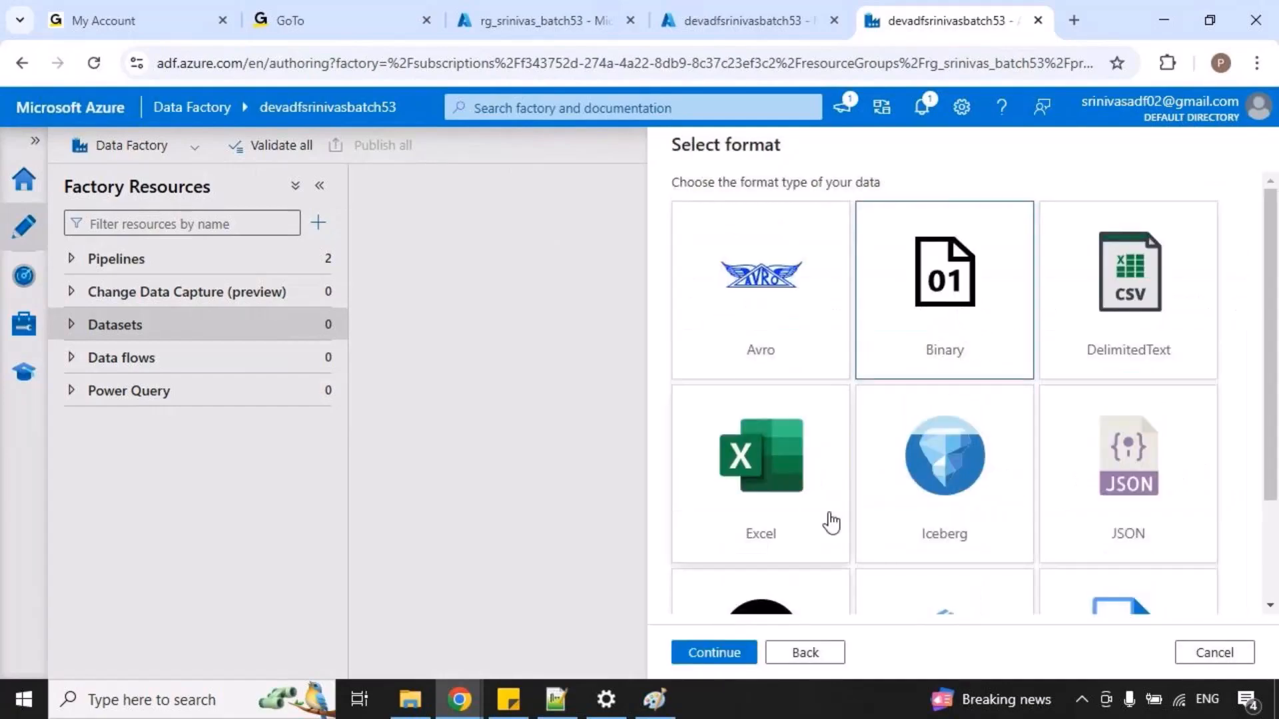
click(728, 655)
Name the dataset DS_src and assign it the LS_ADLS_gen2 linked service.
click(690, 208)
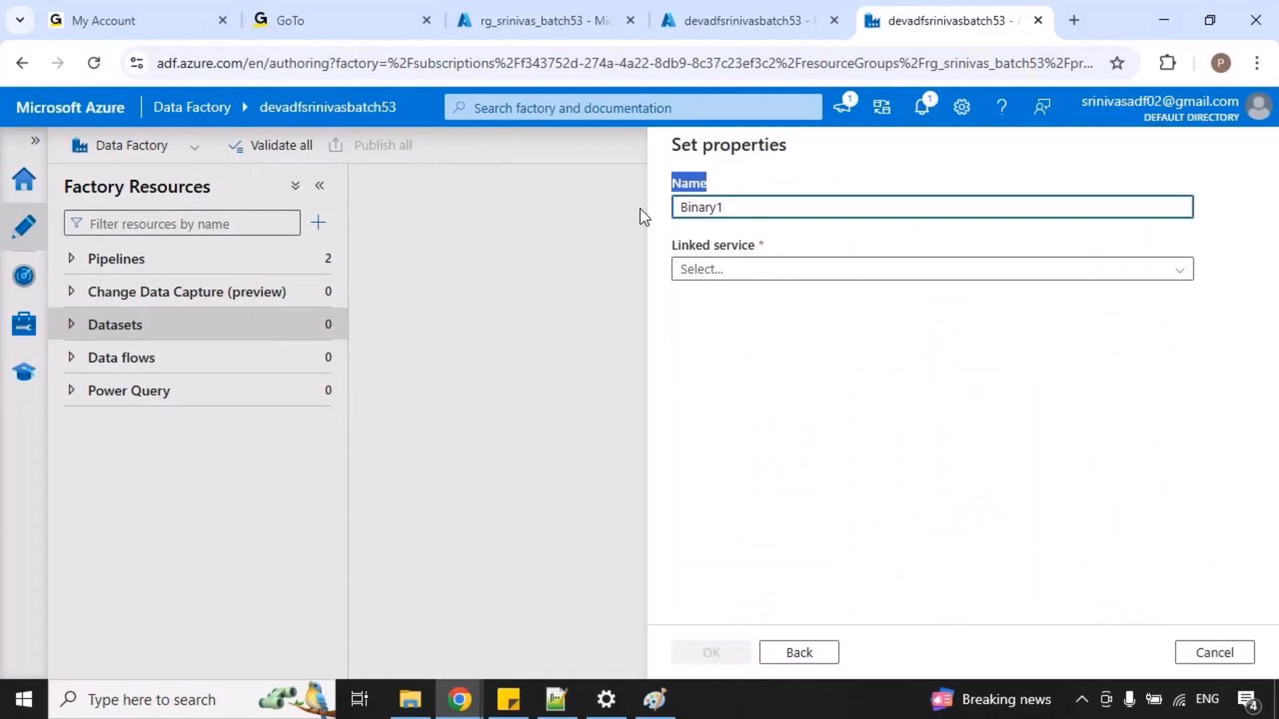
double_click(760, 207)
text(DS_src)
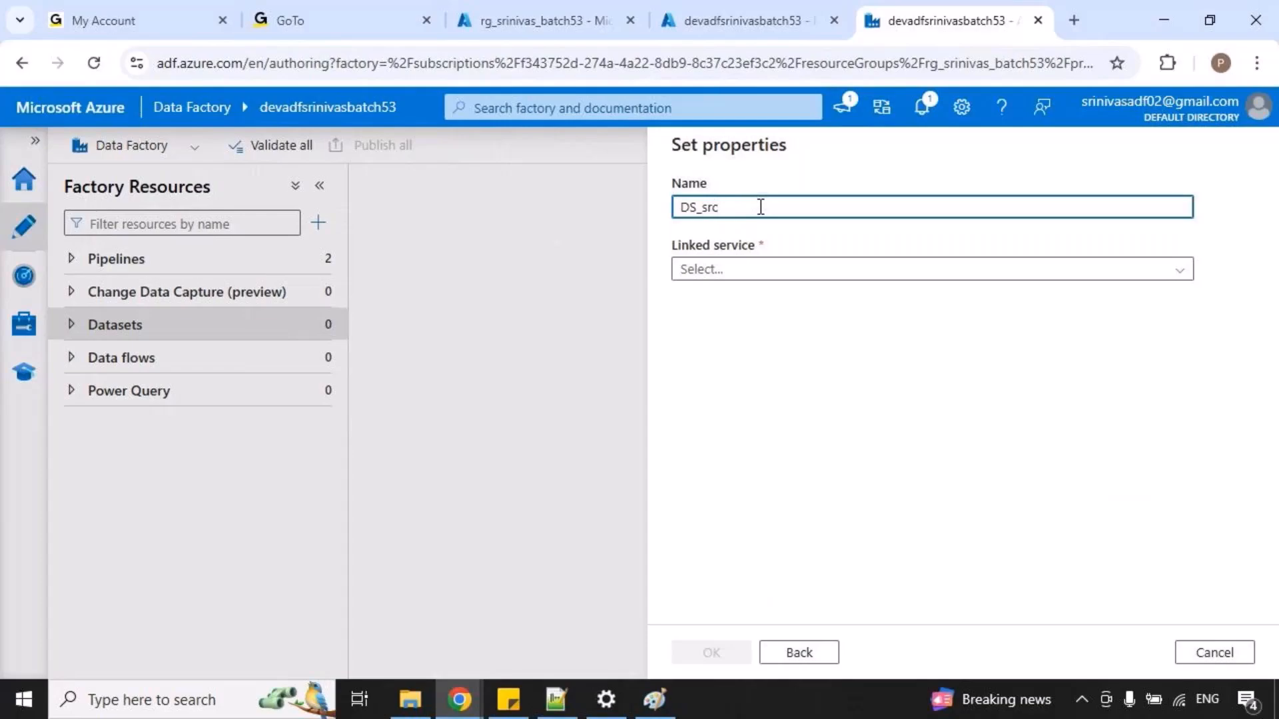
click(788, 270)
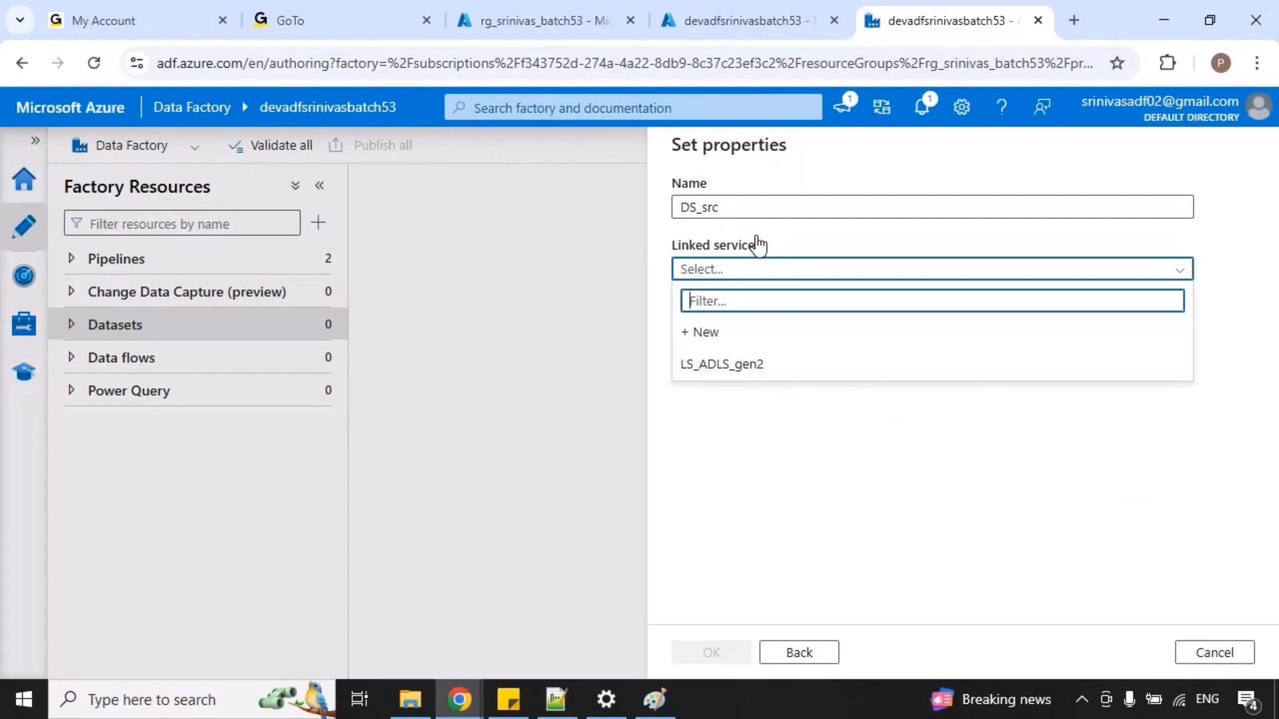
click(733, 372)
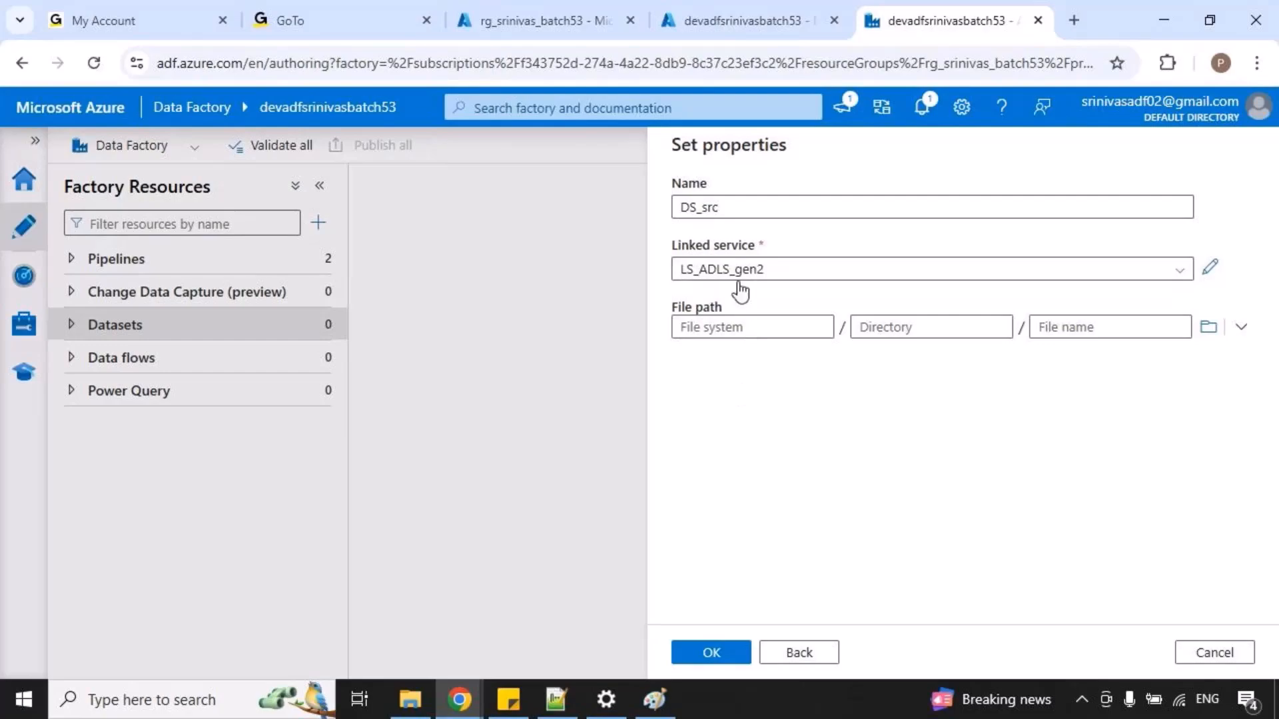
Browse the file path to orders.txt in the inbound folder of devcontainer and create the dataset.
click(1206, 328)
click(760, 255)
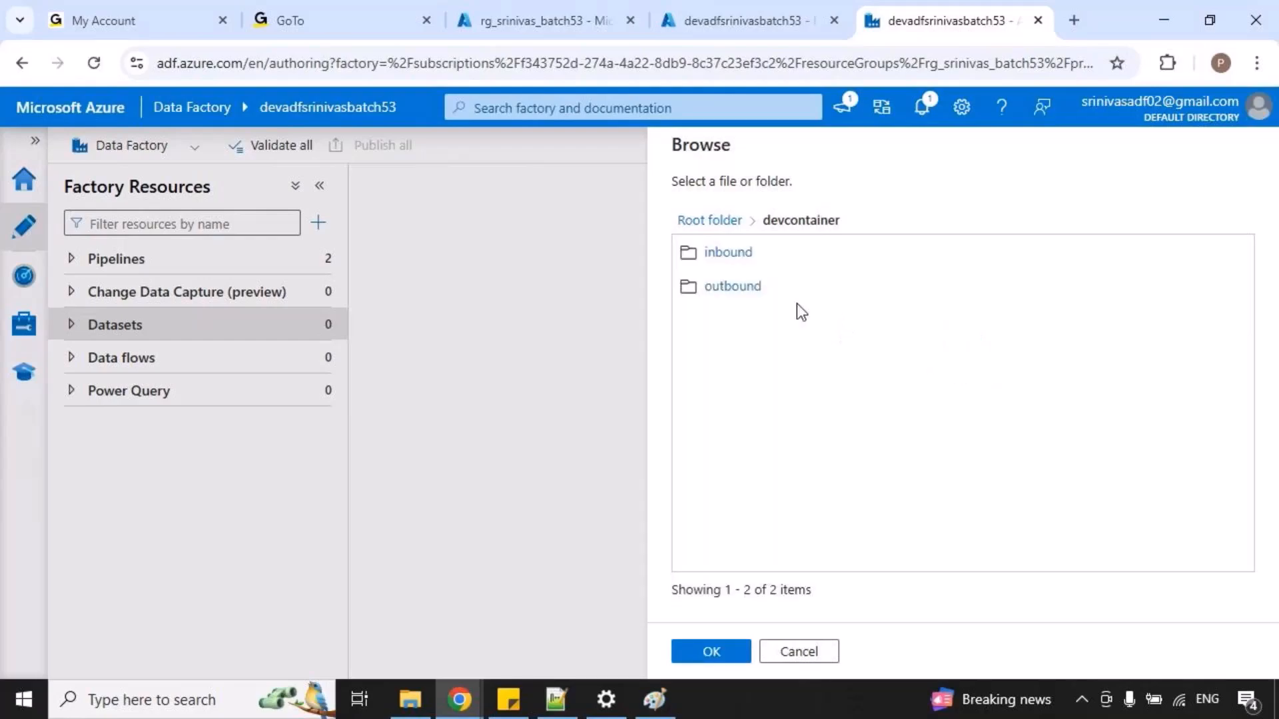
click(744, 252)
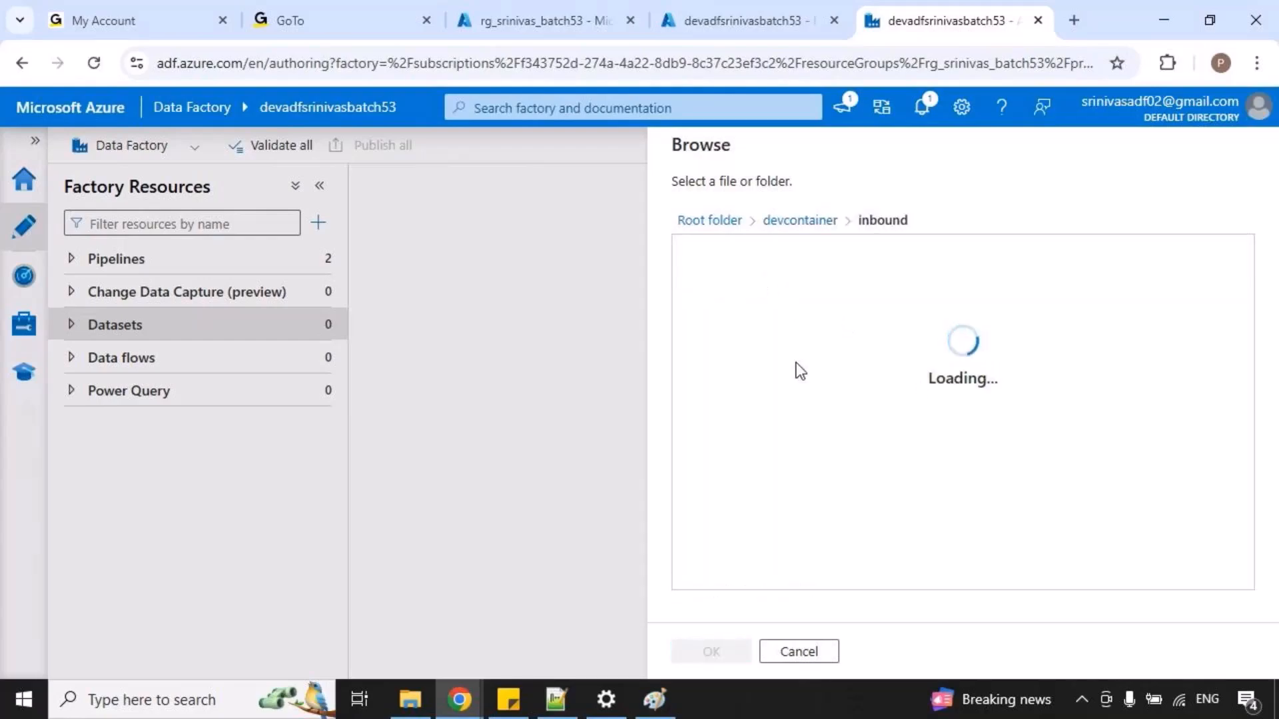
click(747, 254)
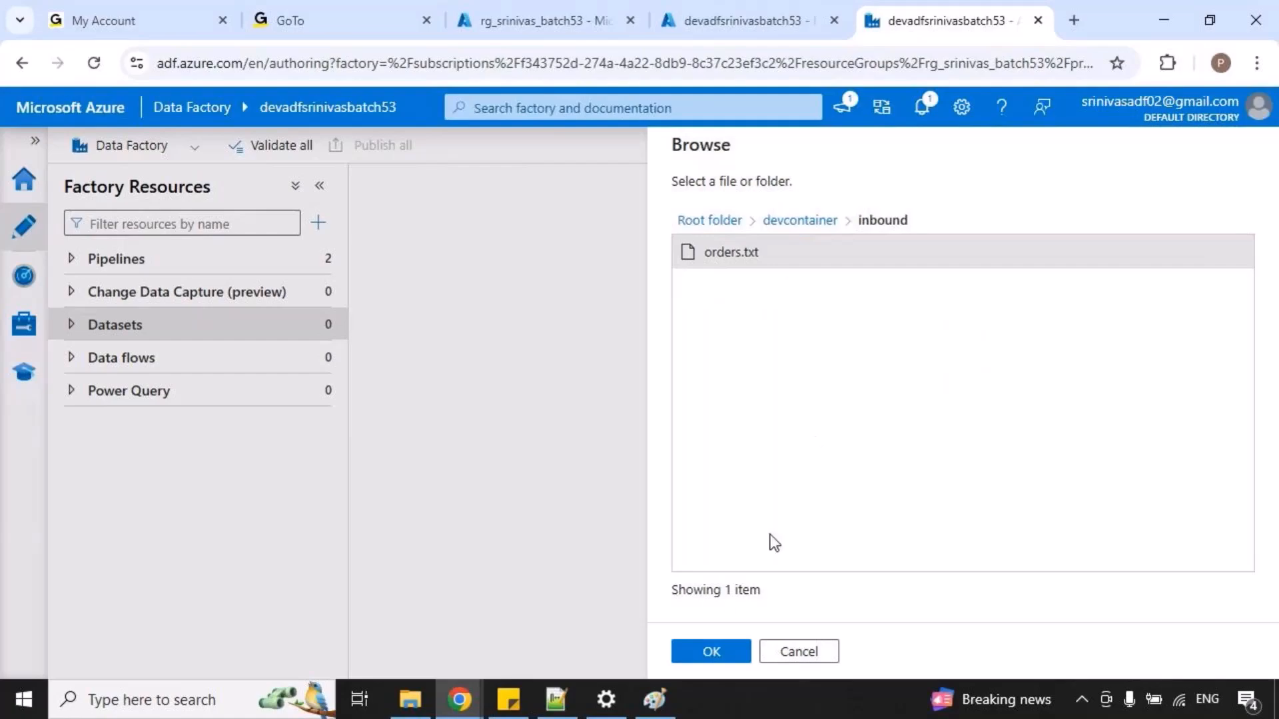
click(710, 655)
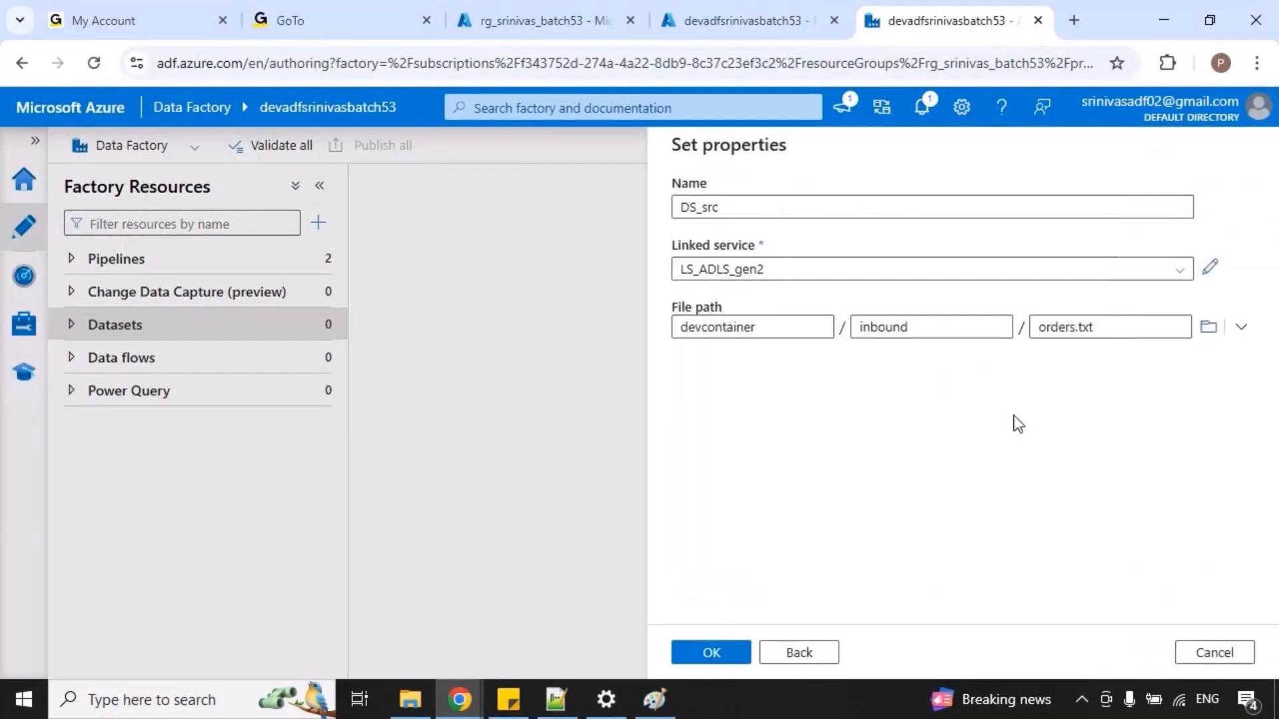
click(711, 656)
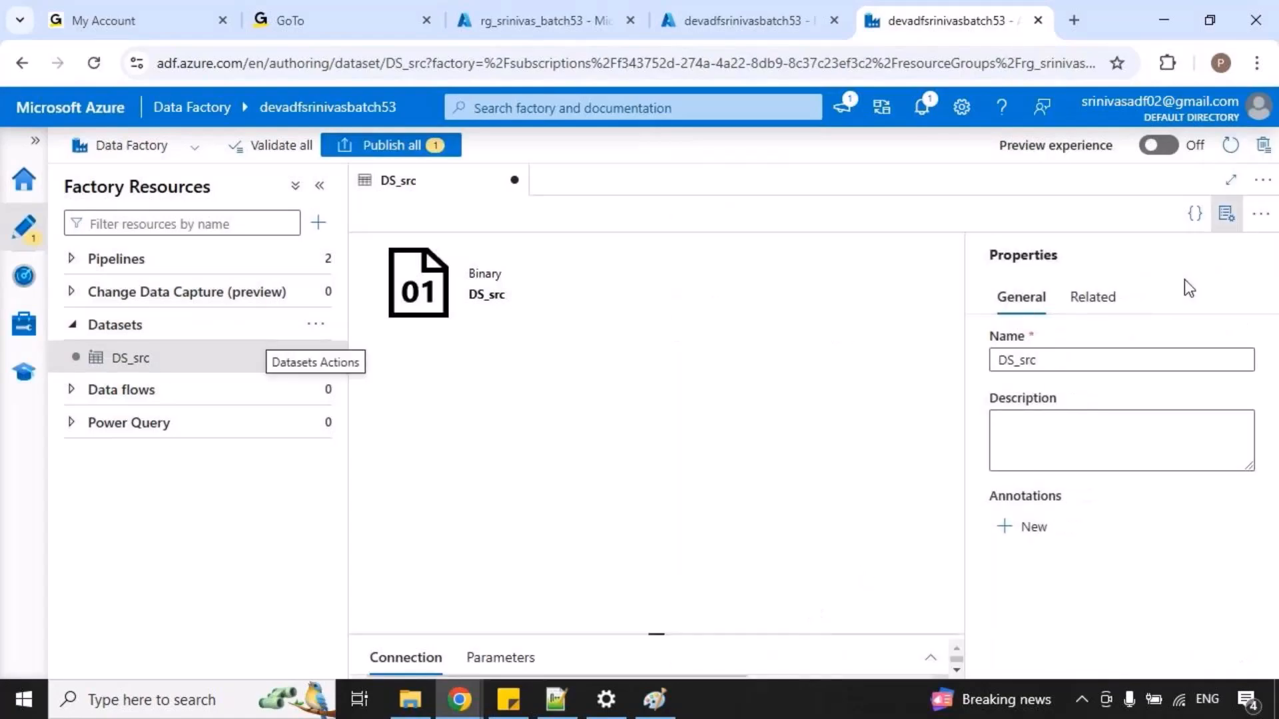
Hide the DS_src properties and expand its connection settings to check the linked service and file path.
click(1226, 213)
click(814, 633)
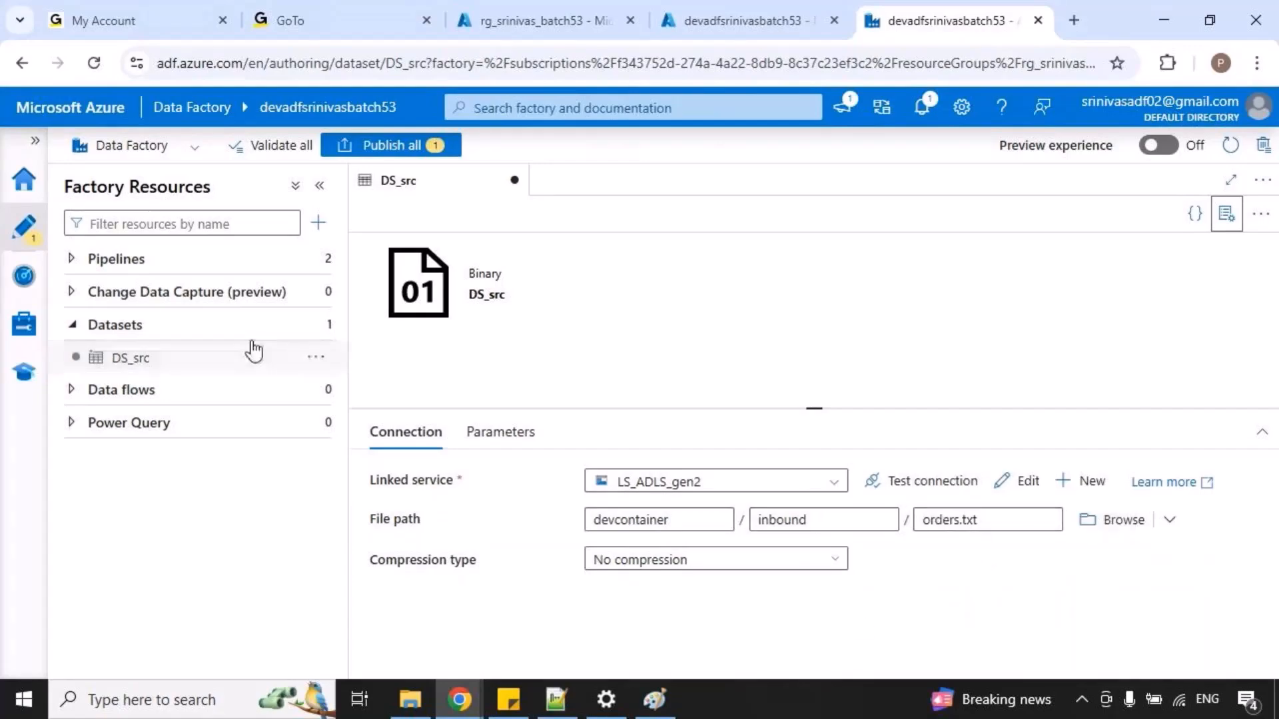
mouse_move(328, 338)
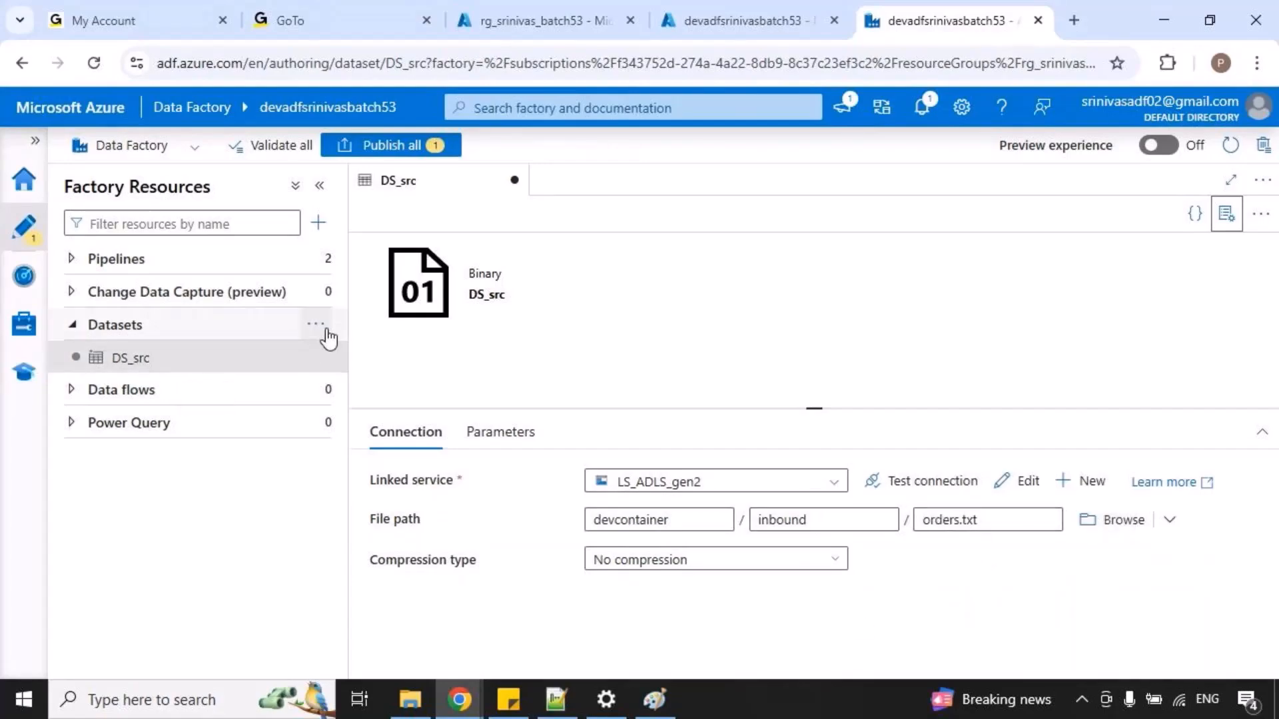
Switch to Paint and temporarily mark the copy activity's source in the copyactivity diagram.
click(655, 699)
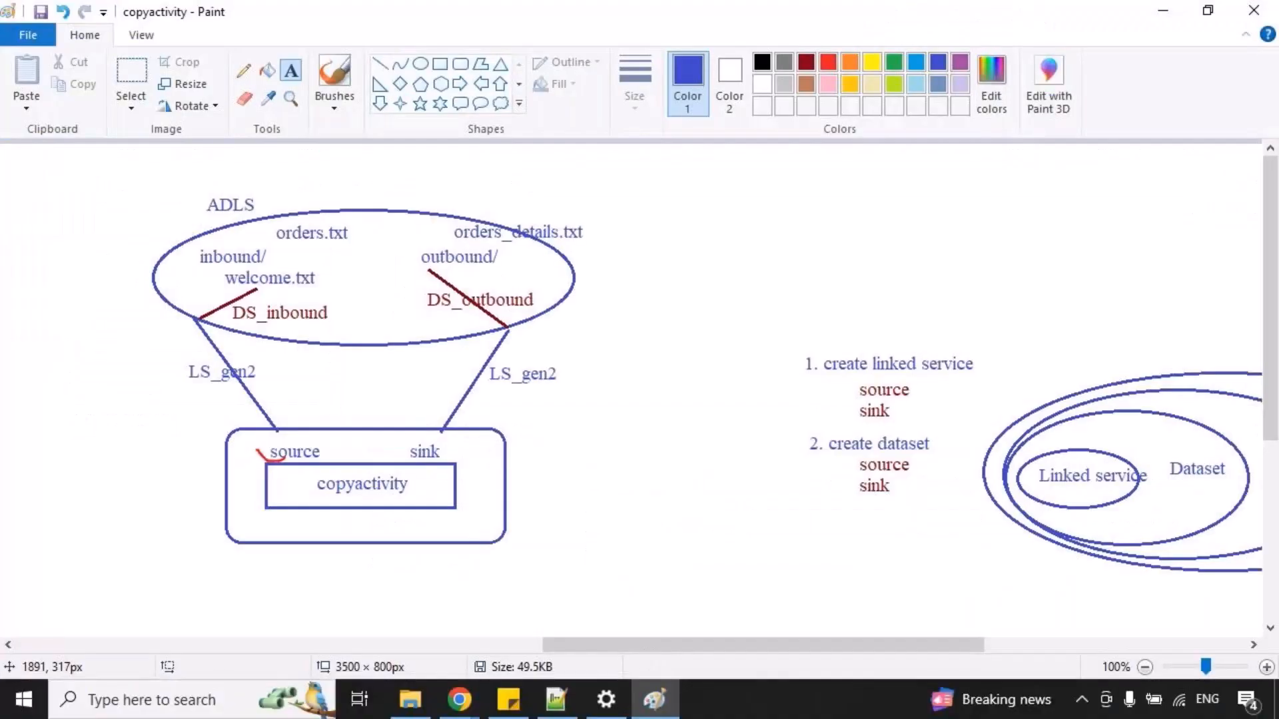
drag(277, 457, 315, 446)
key(ctrl+z)
key(ctrl+z)
key(ctrl+z)
Switch back to Data Factory and start a new dataset on Azure Data Lake Storage Gen2 in Binary format.
key(alt+Tab)
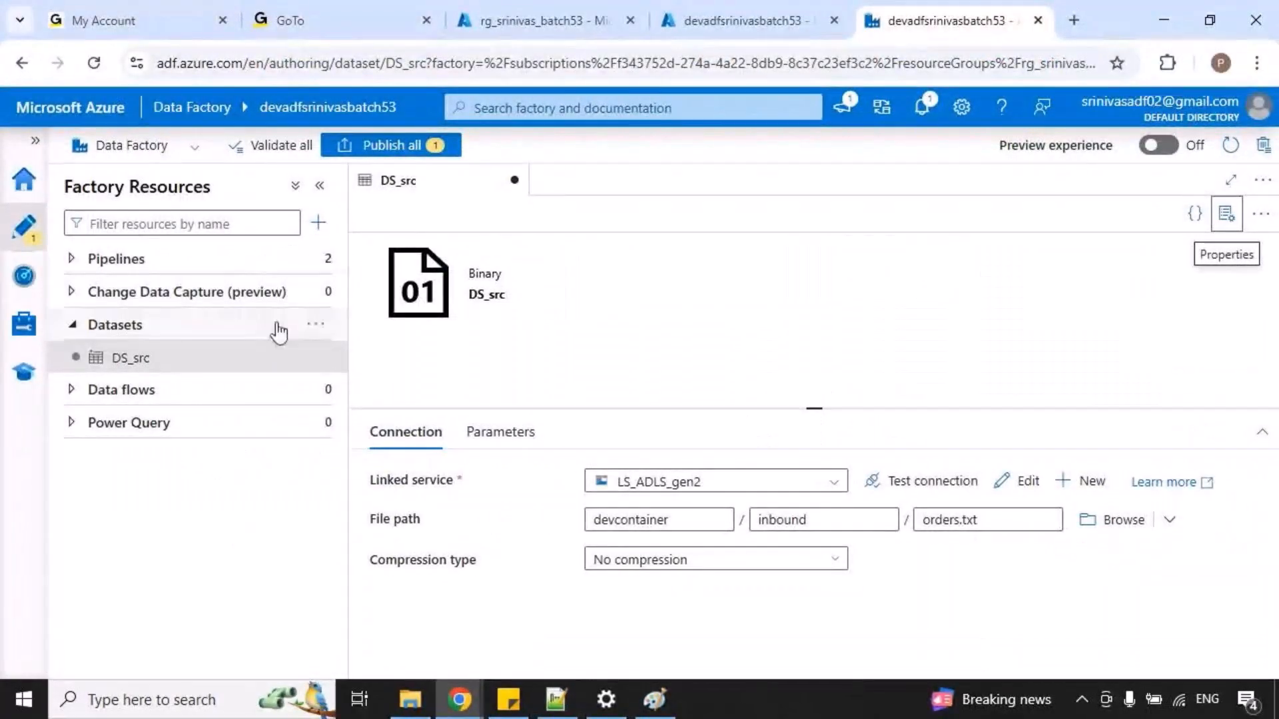
click(315, 326)
click(392, 359)
text(ge)
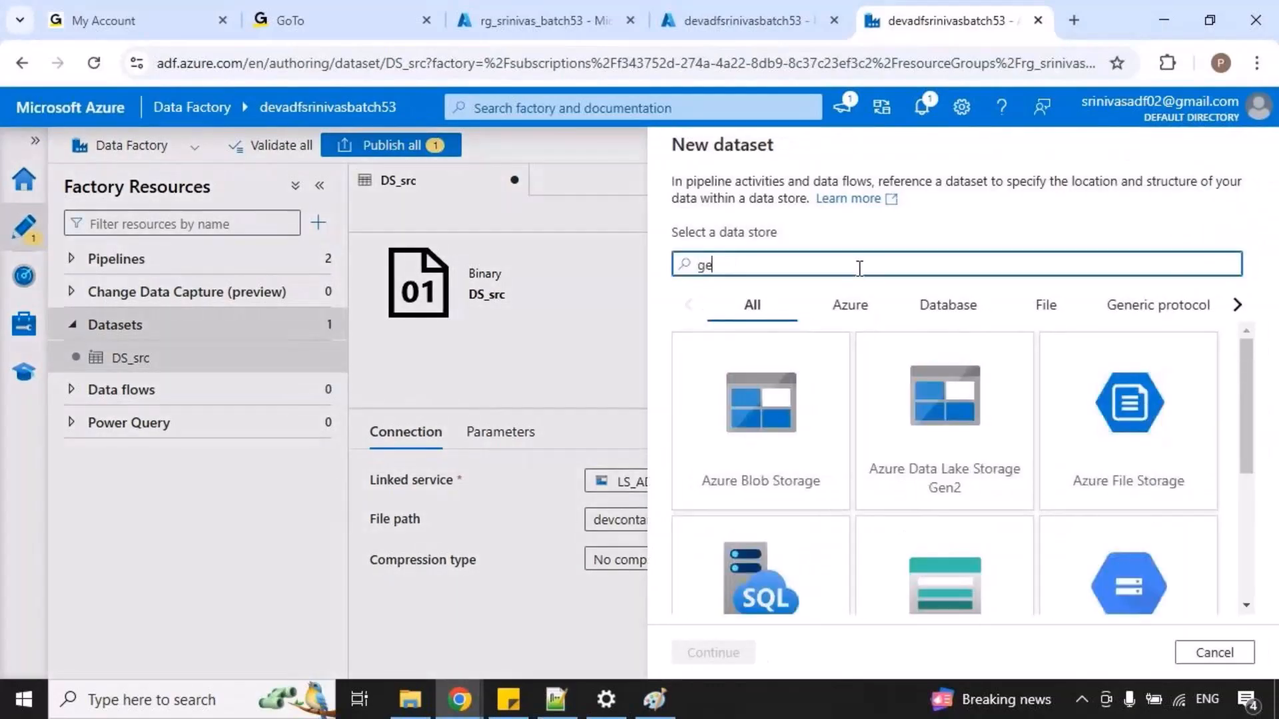
click(978, 466)
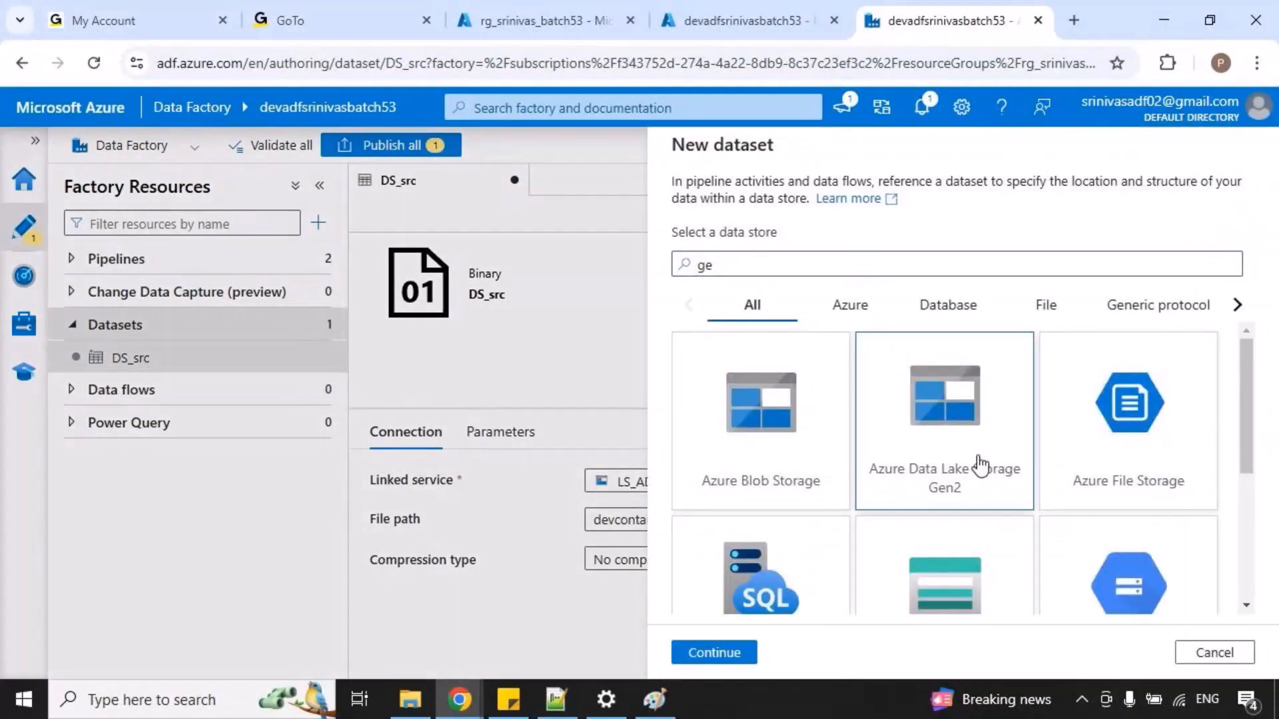
click(697, 655)
click(943, 308)
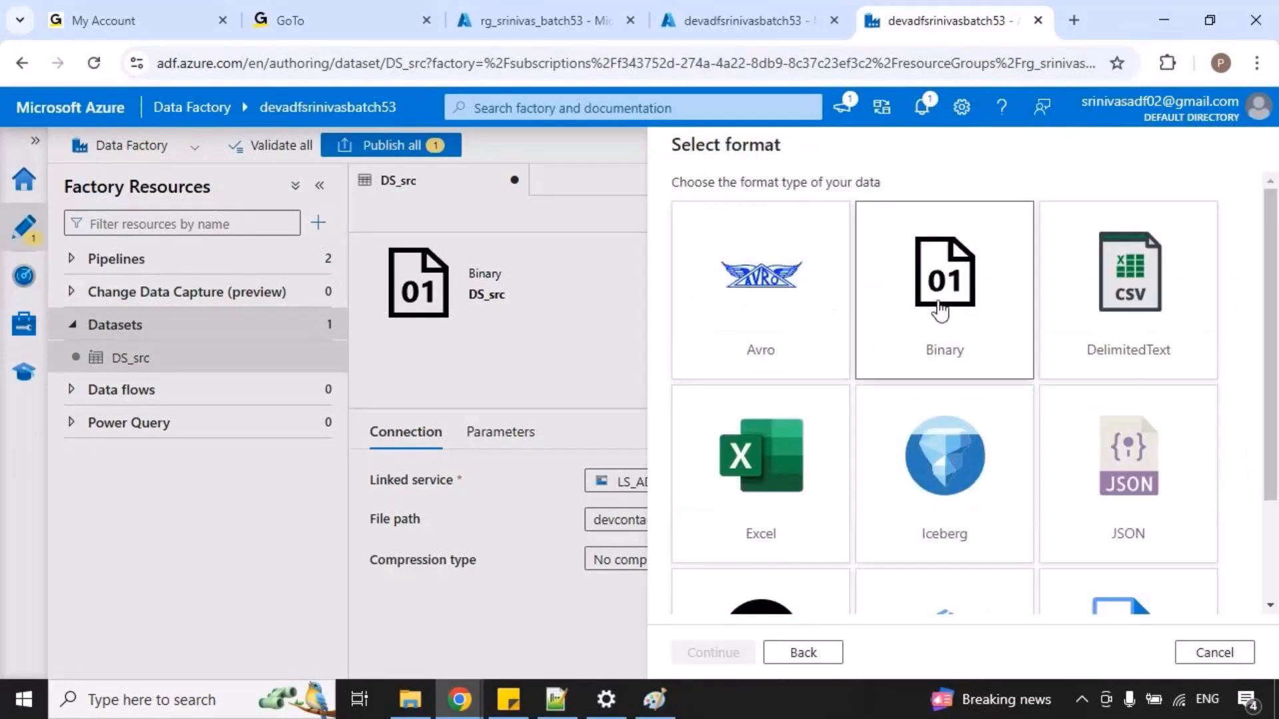
click(708, 652)
Name the new dataset DS_sink and assign it the LS_ADLS_gen2 linked service.
double_click(723, 207)
text(DS_sink)
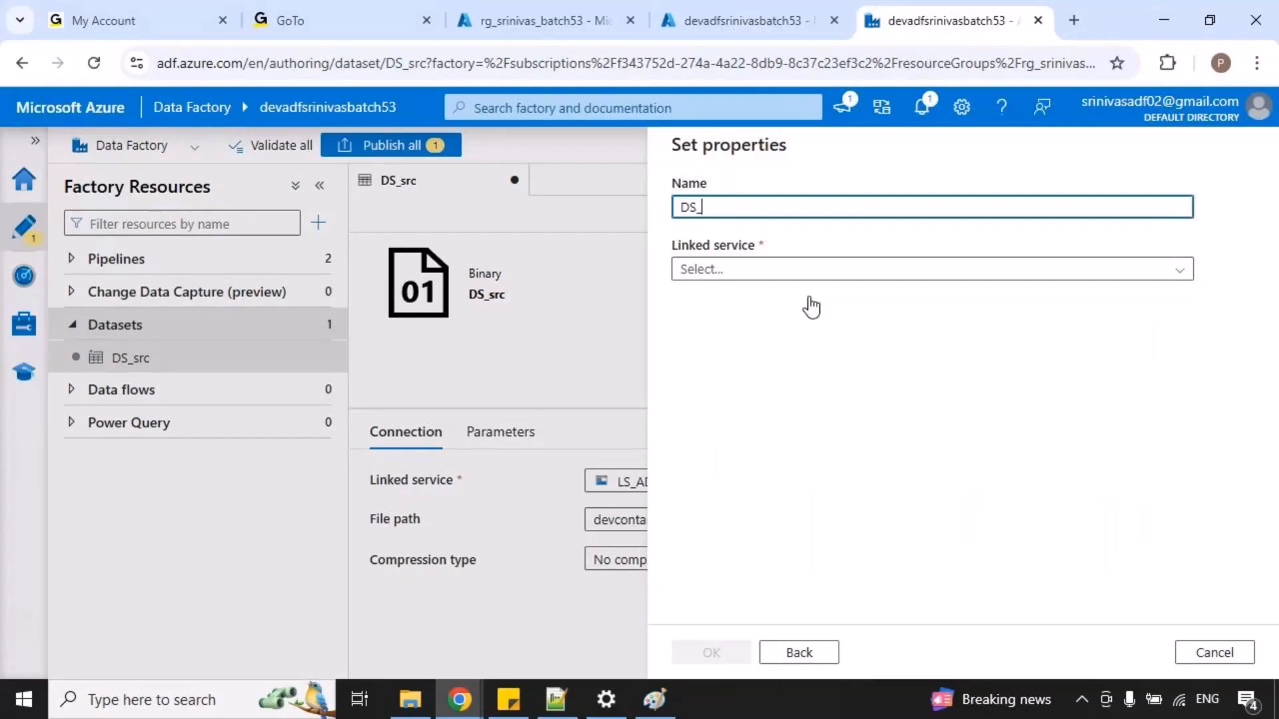
click(760, 276)
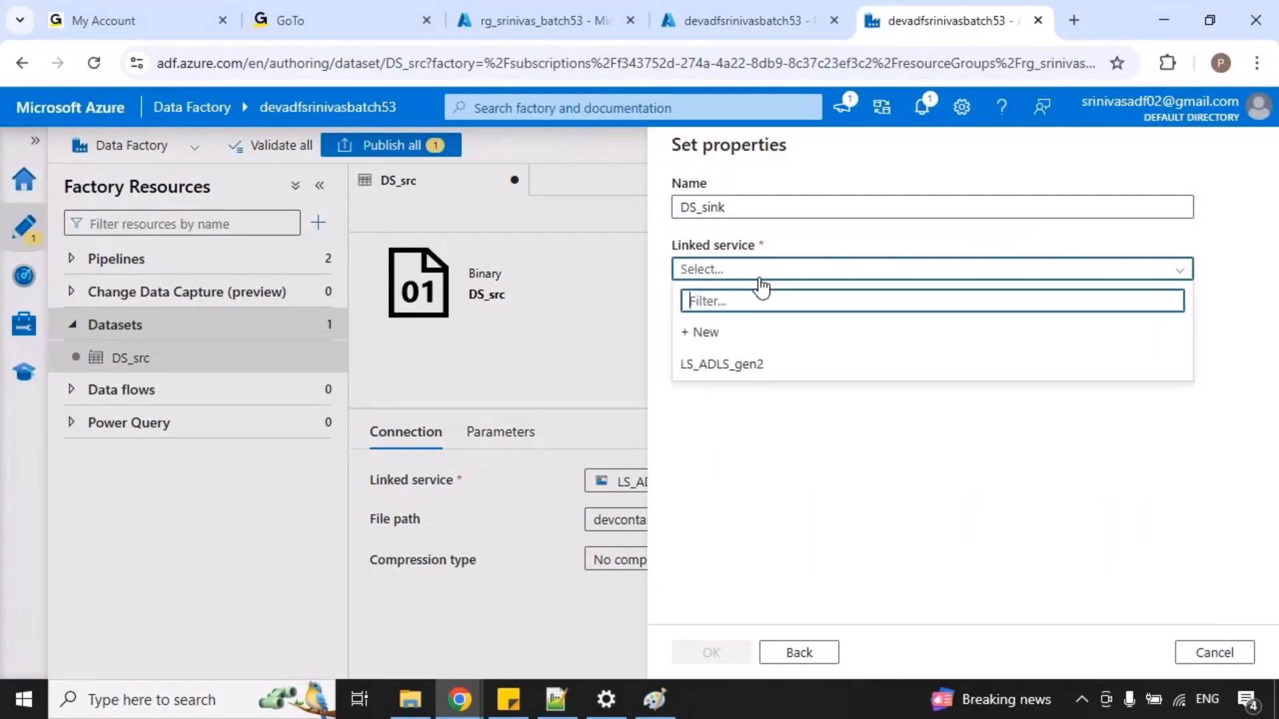
click(736, 362)
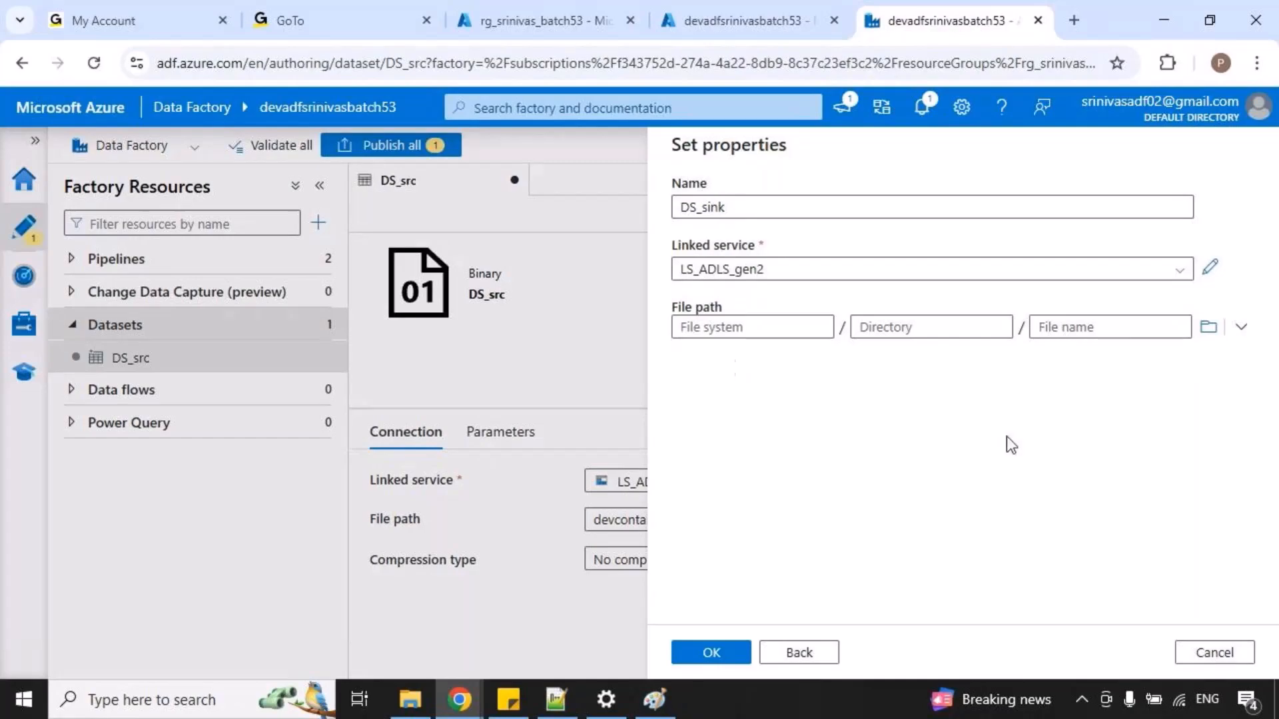
Set the DS_sink file path to the outbound folder of devcontainer with file name orders_details.txt and create the dataset.
click(1208, 327)
double_click(760, 257)
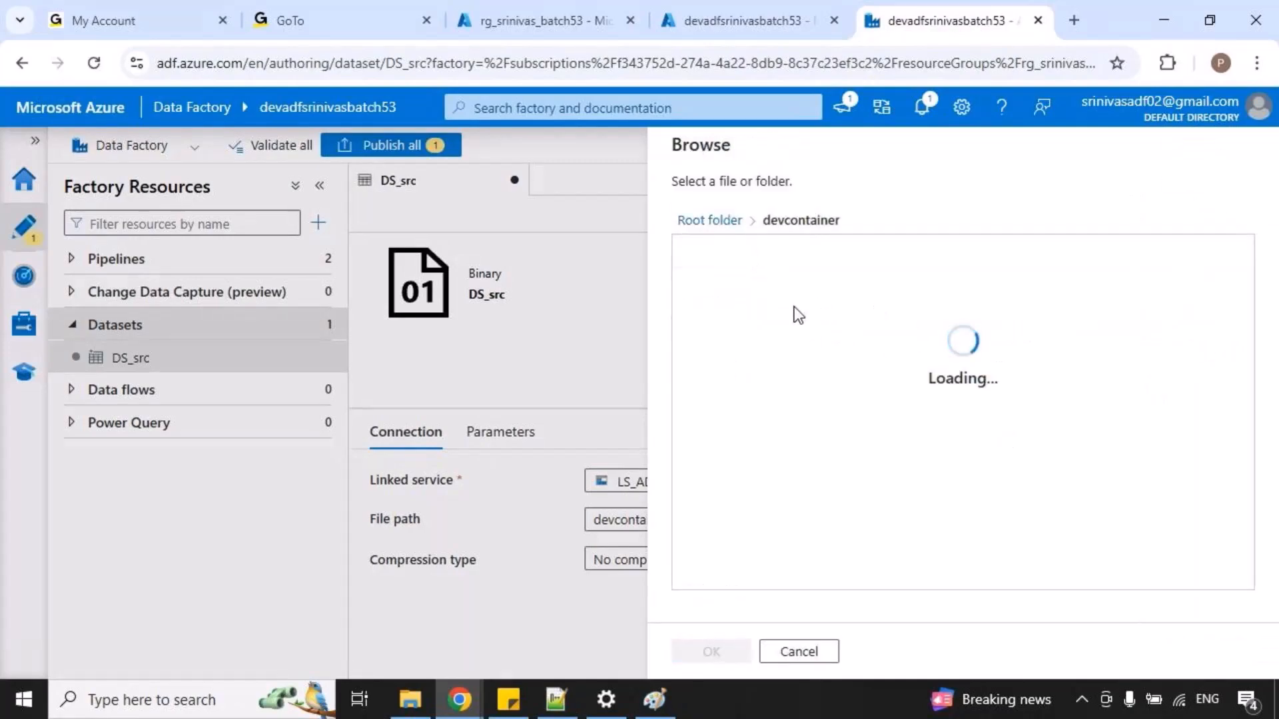
double_click(808, 358)
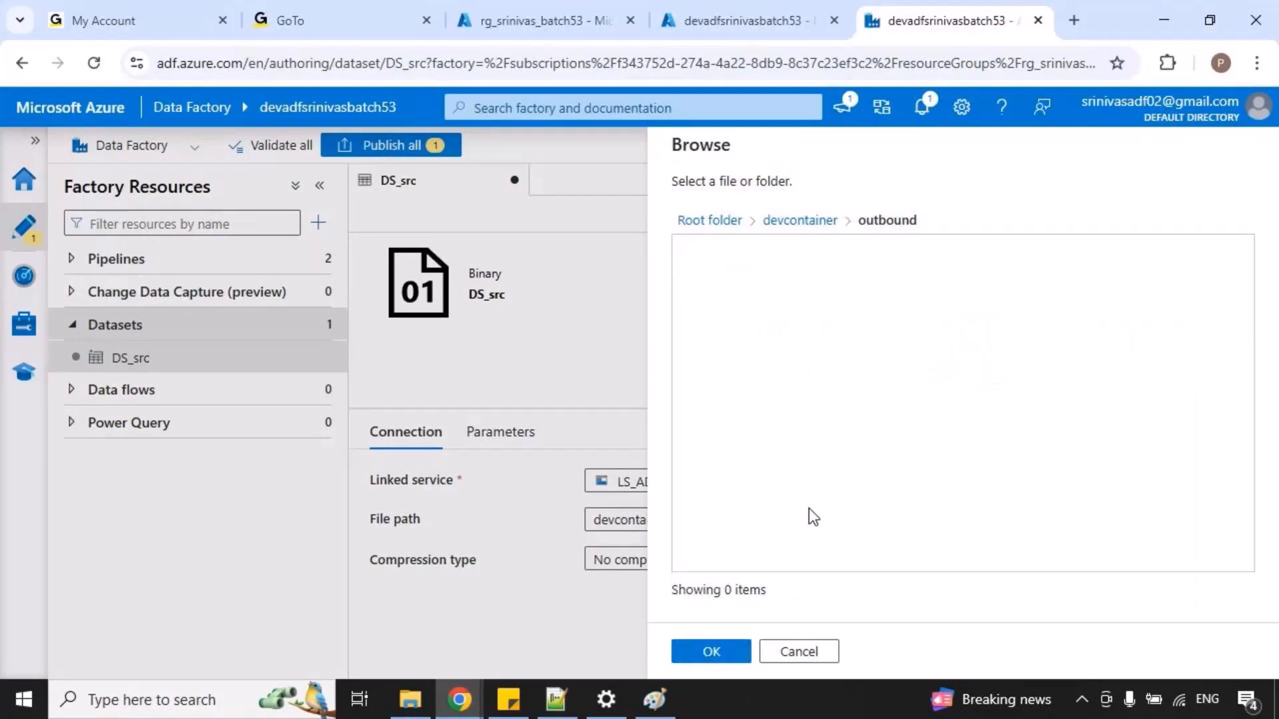
click(712, 651)
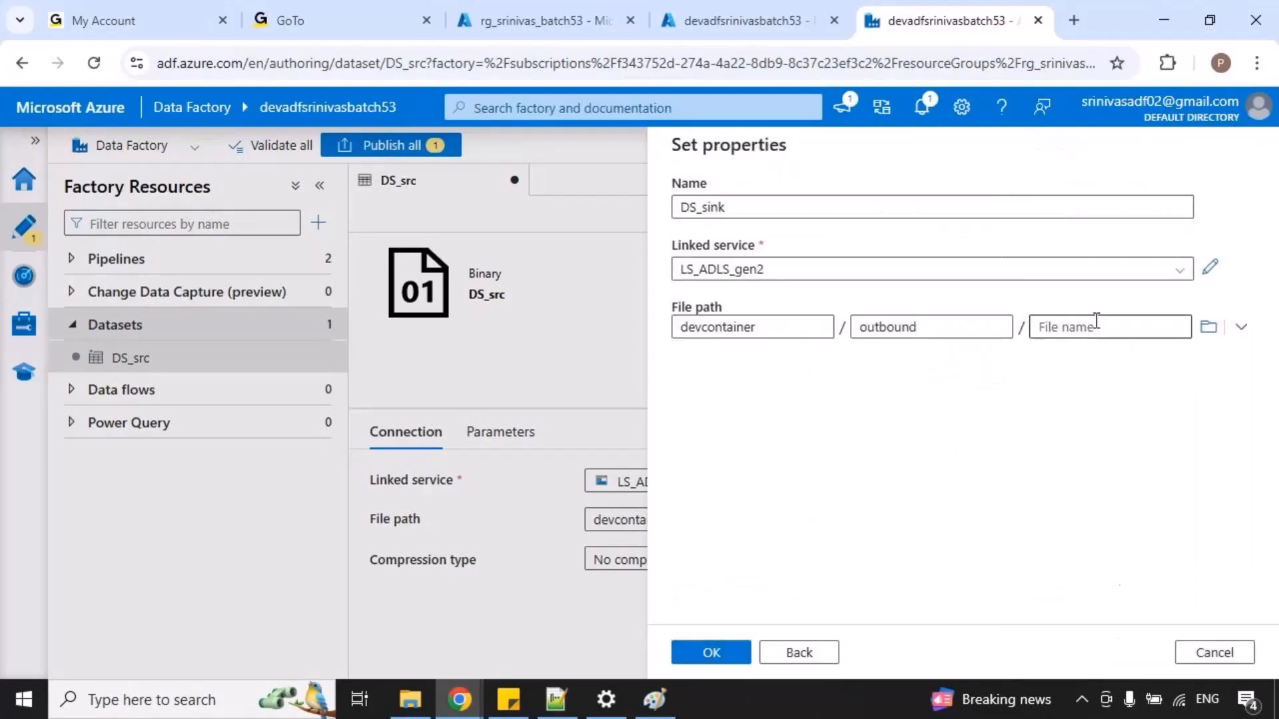
click(1093, 320)
text(ored)
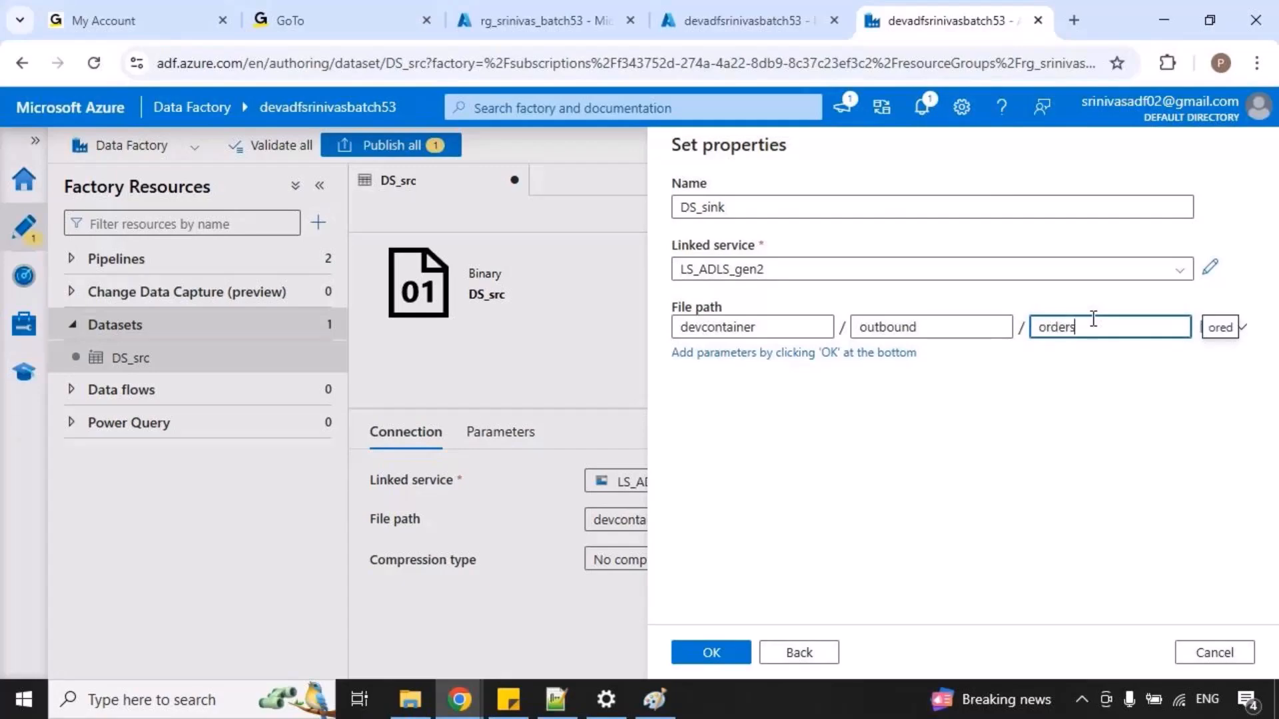
text(rs_details.txt)
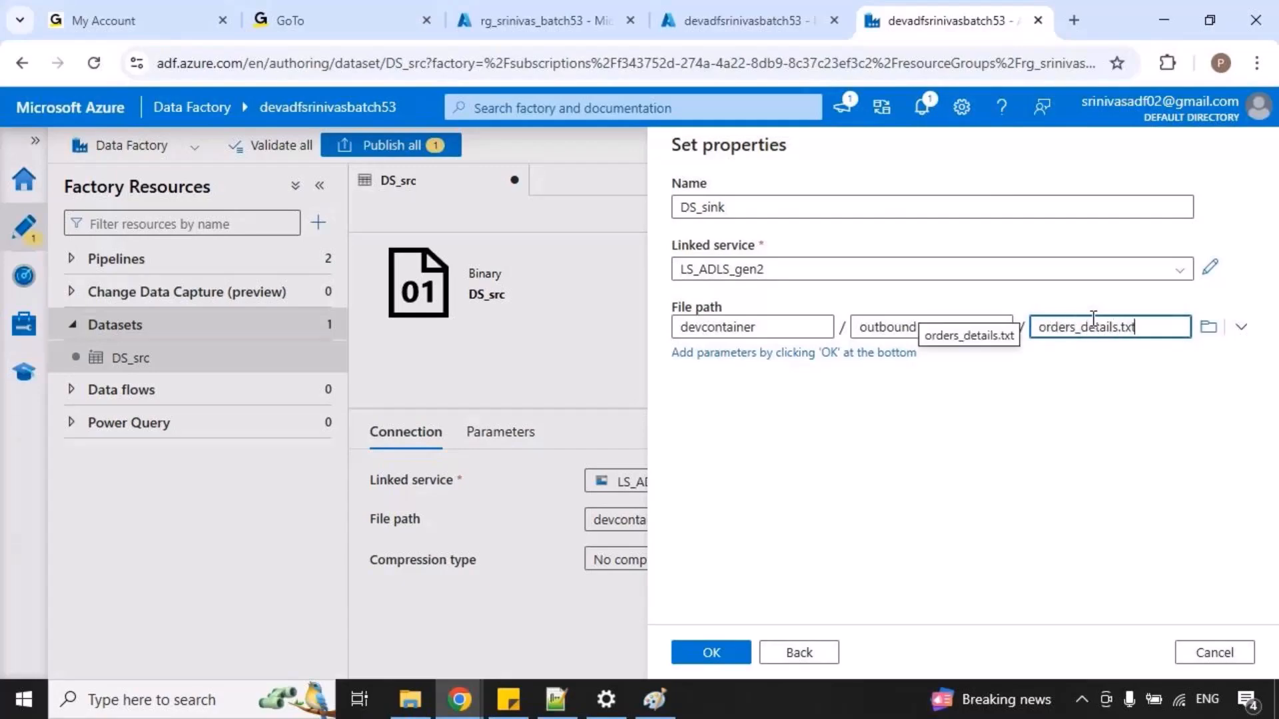
click(743, 656)
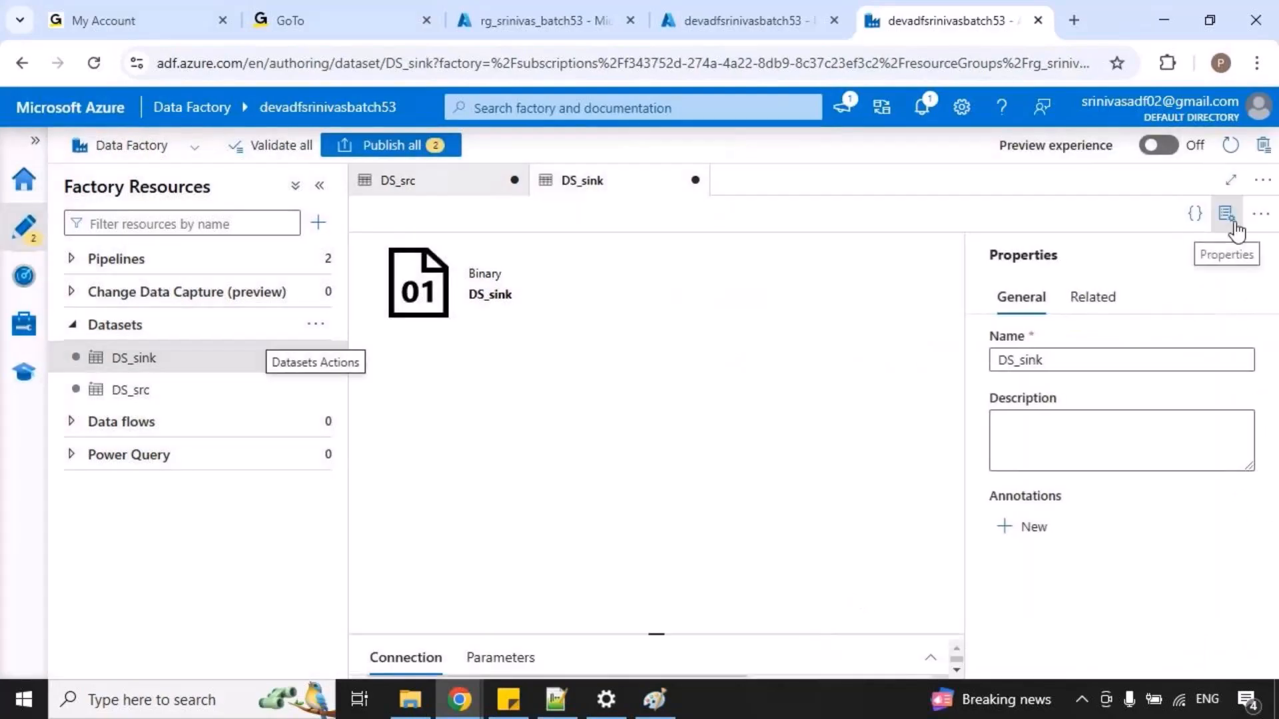
Check the connection settings of DS_sink and DS_src and publish both datasets.
click(1228, 216)
click(820, 620)
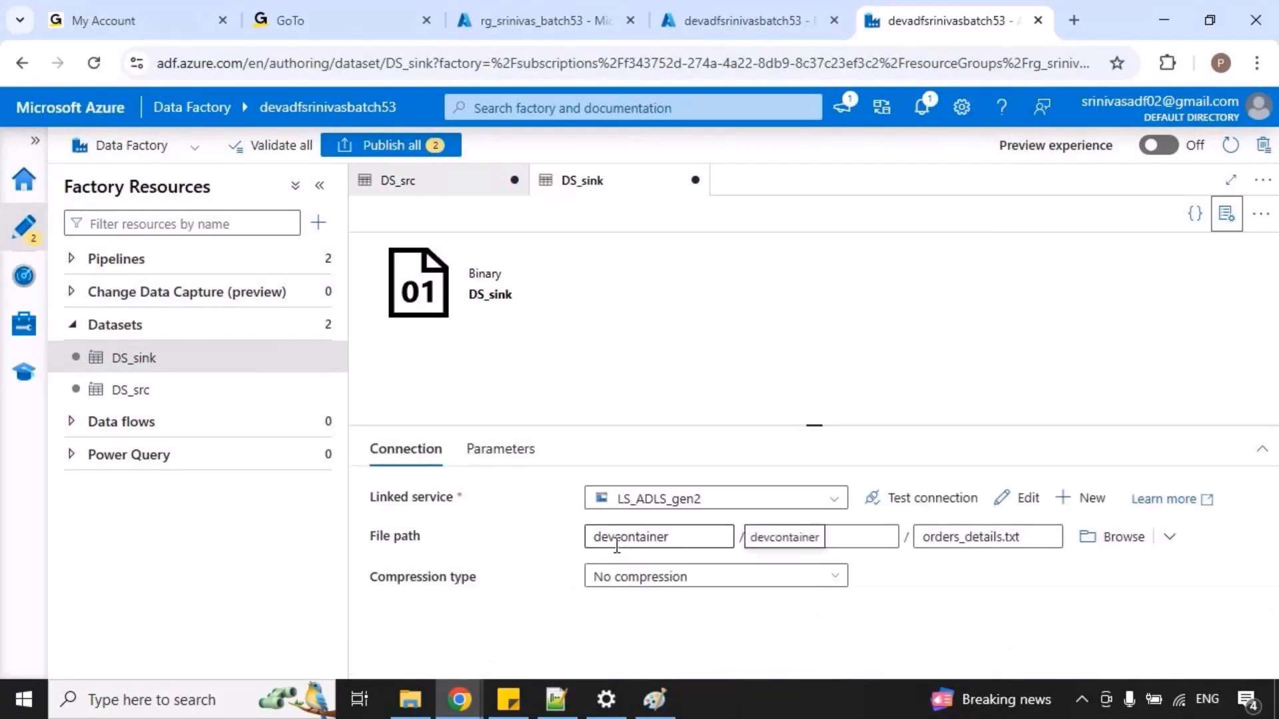
click(407, 186)
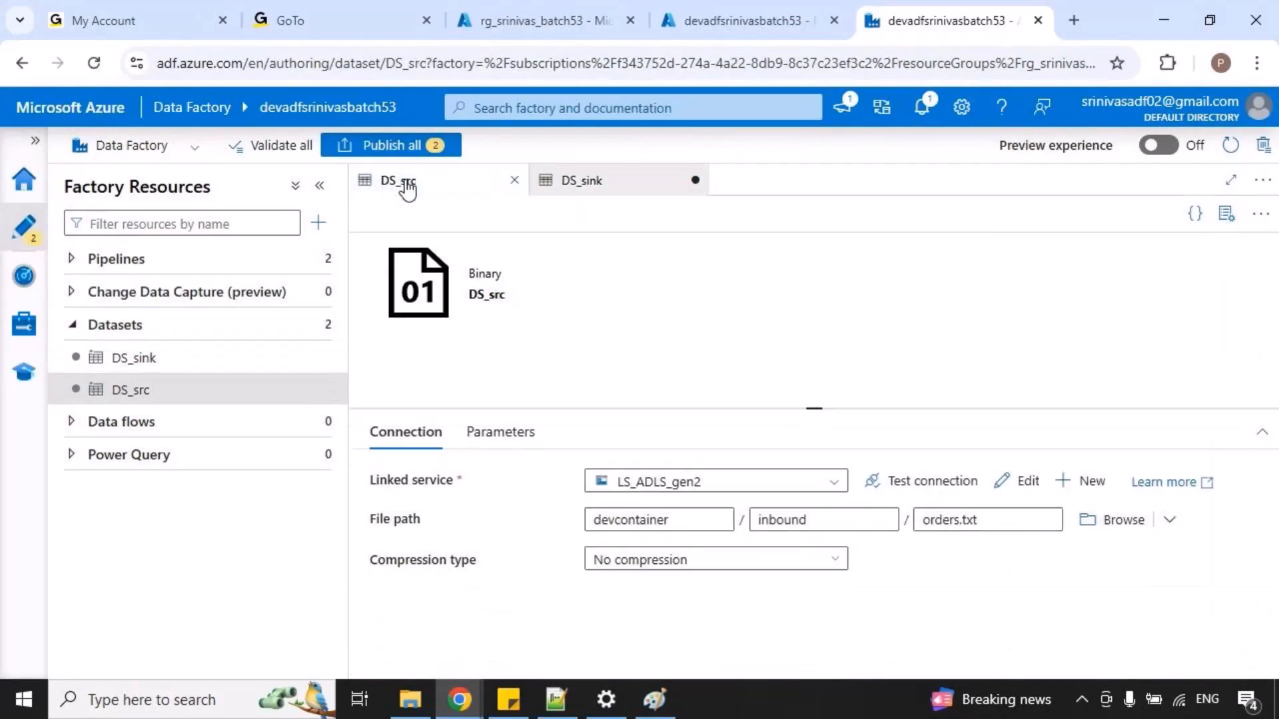
click(586, 189)
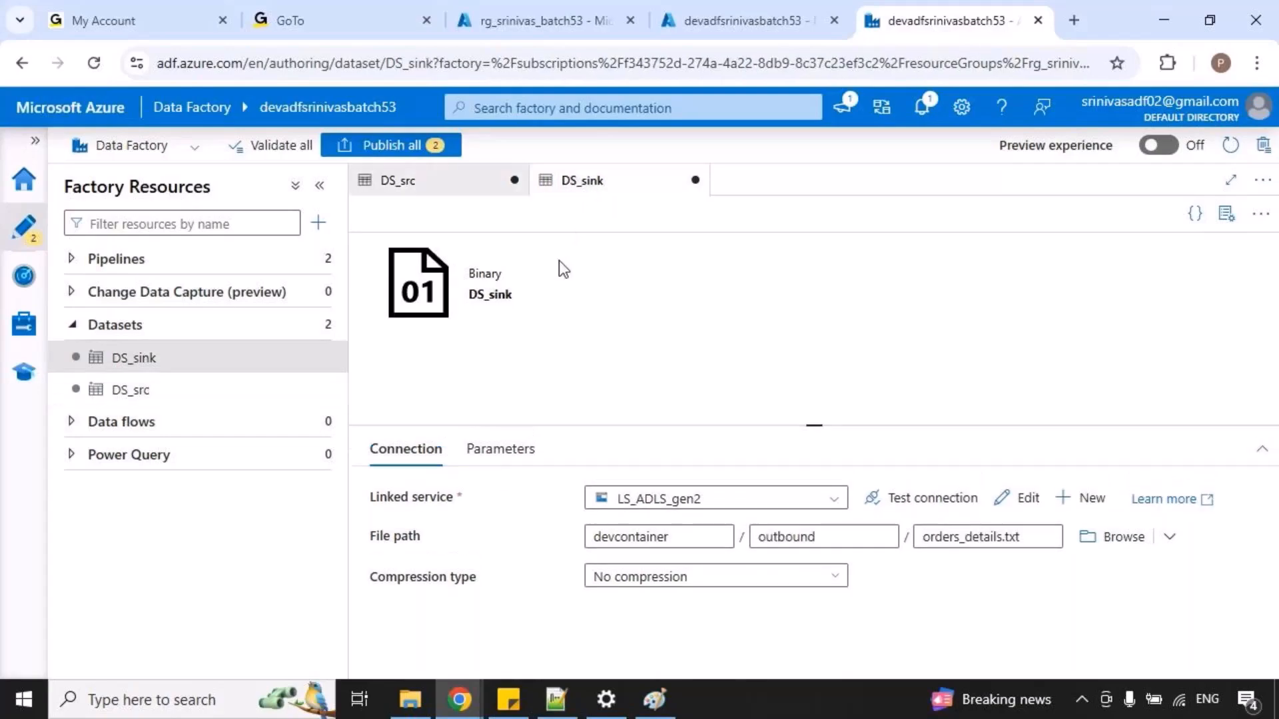
click(400, 145)
click(716, 652)
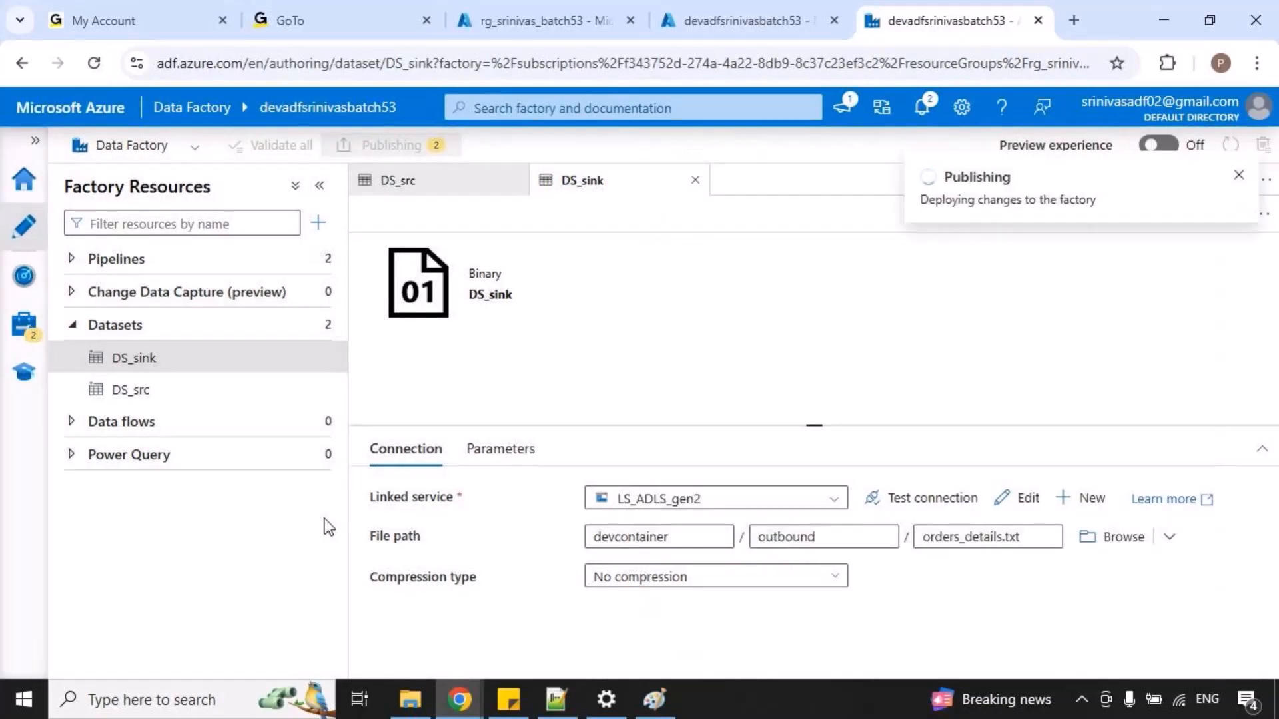
Switch to Paint and temporarily mark Linked service and Dataset as done with an arrow leading to activity, then clear the marks.
click(655, 699)
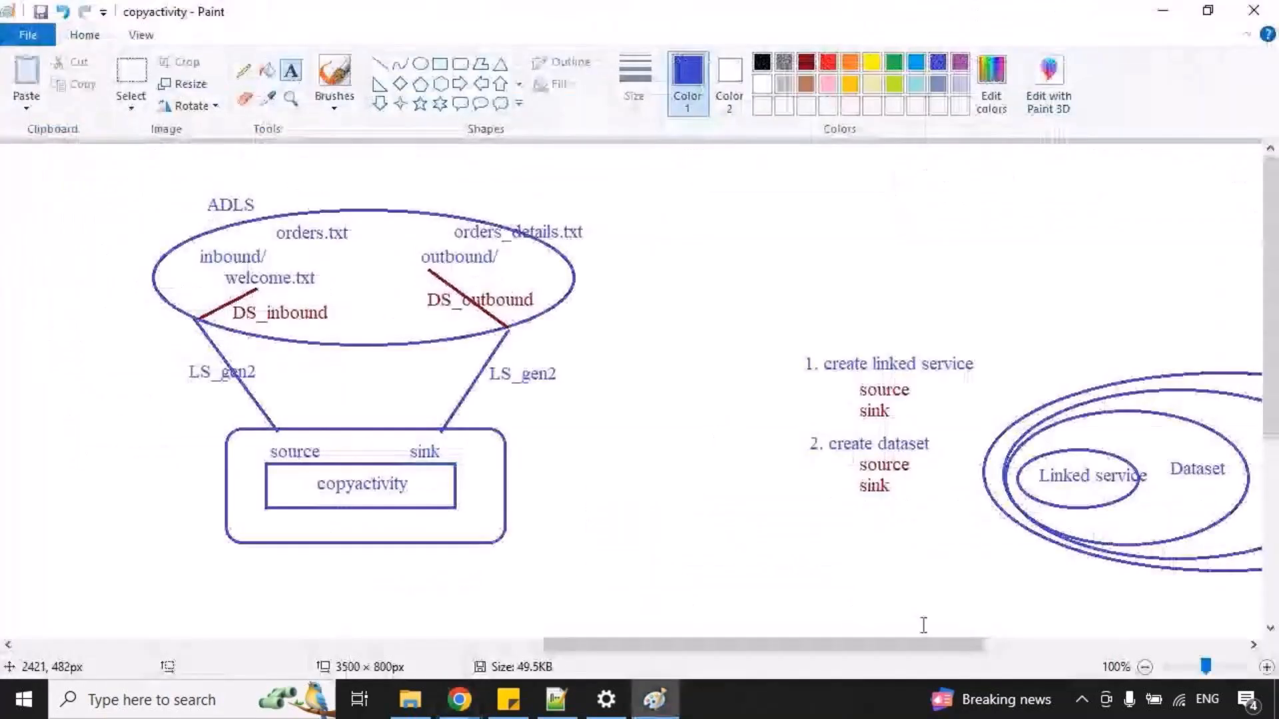
drag(919, 644, 1014, 644)
mouse_move(813, 470)
mouse_down()
mouse_move(872, 432)
mouse_move(977, 424)
mouse_up()
drag(950, 480, 1005, 491)
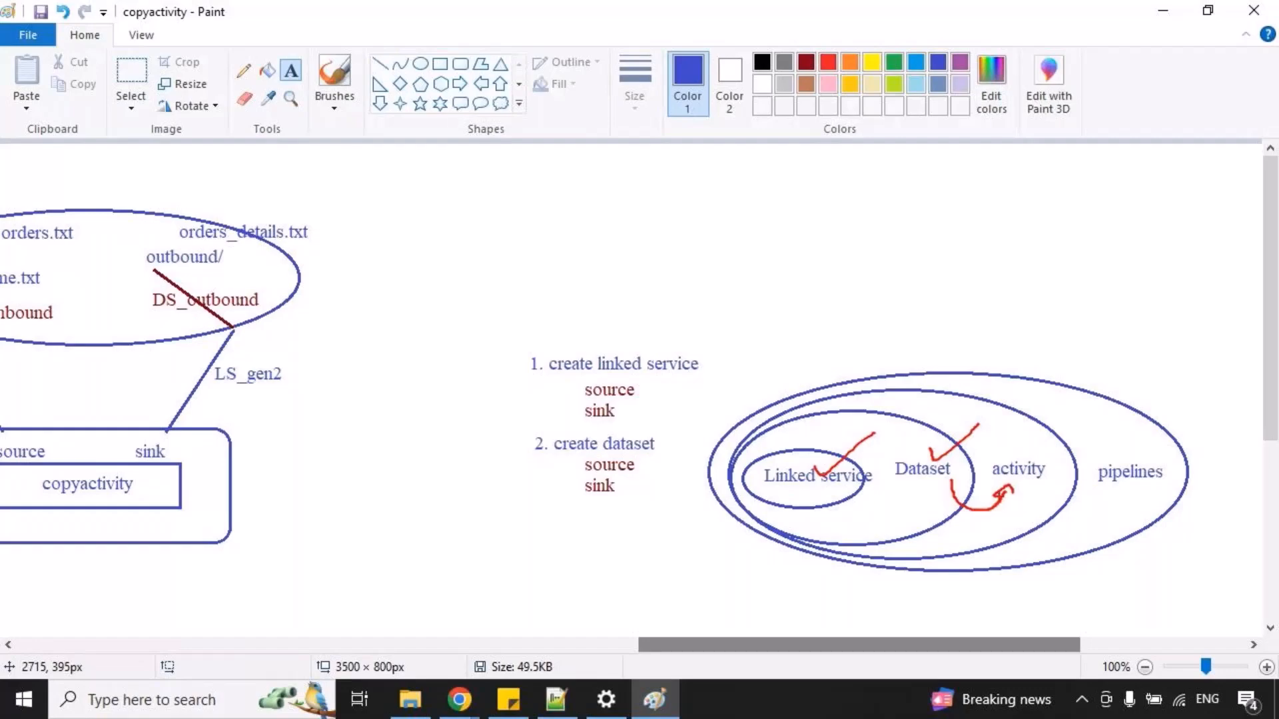
key(Escape)
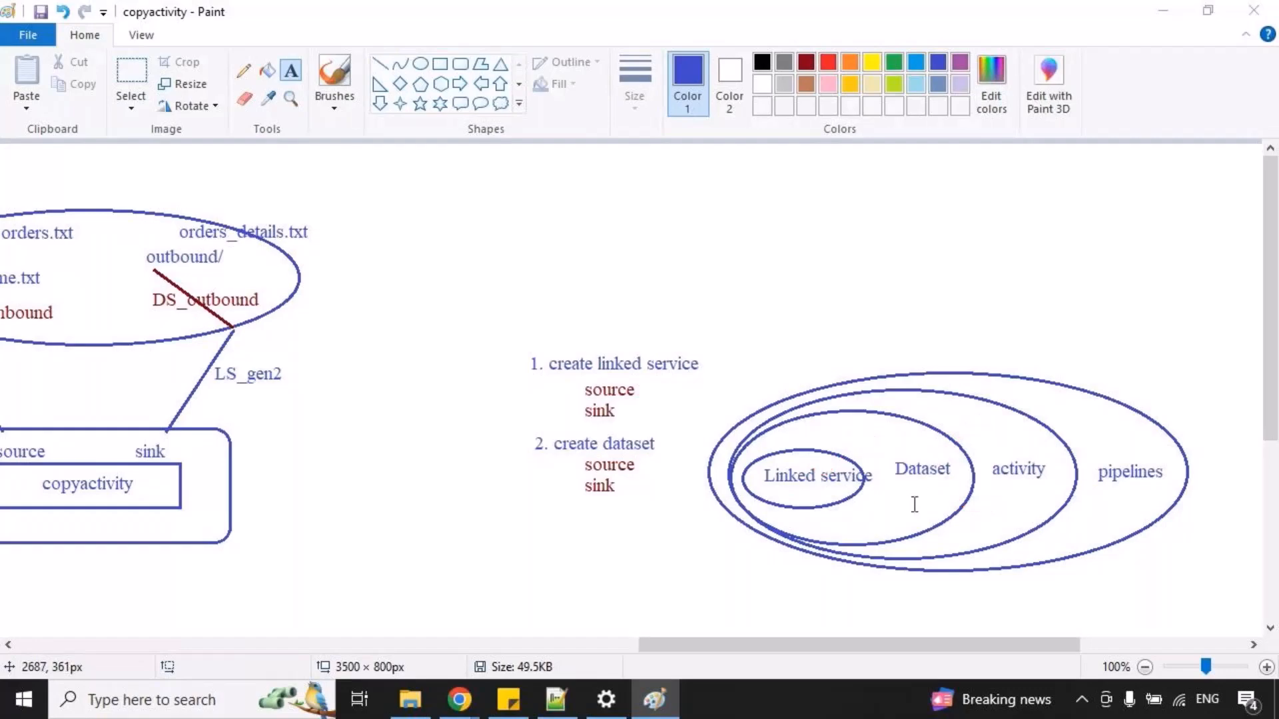
Switch back to Data Factory, create a pipeline named 3_copyactivity_example and hide its properties.
key(alt+Tab)
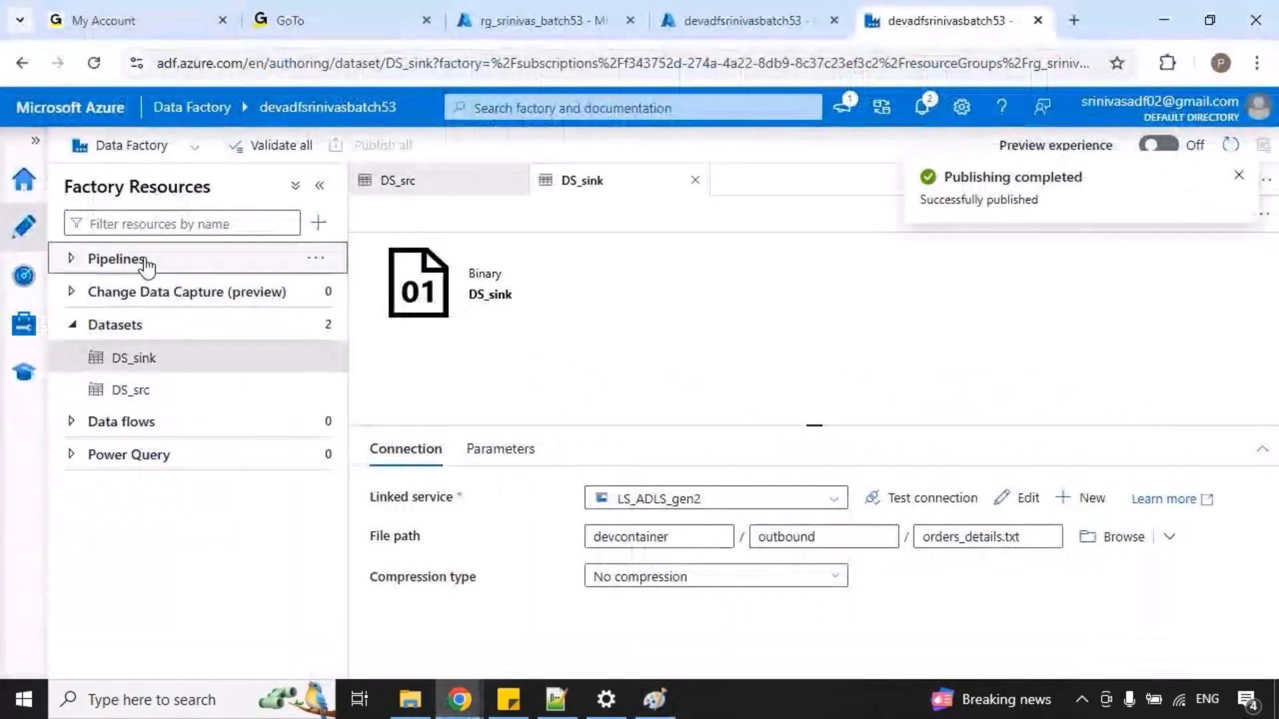
click(145, 265)
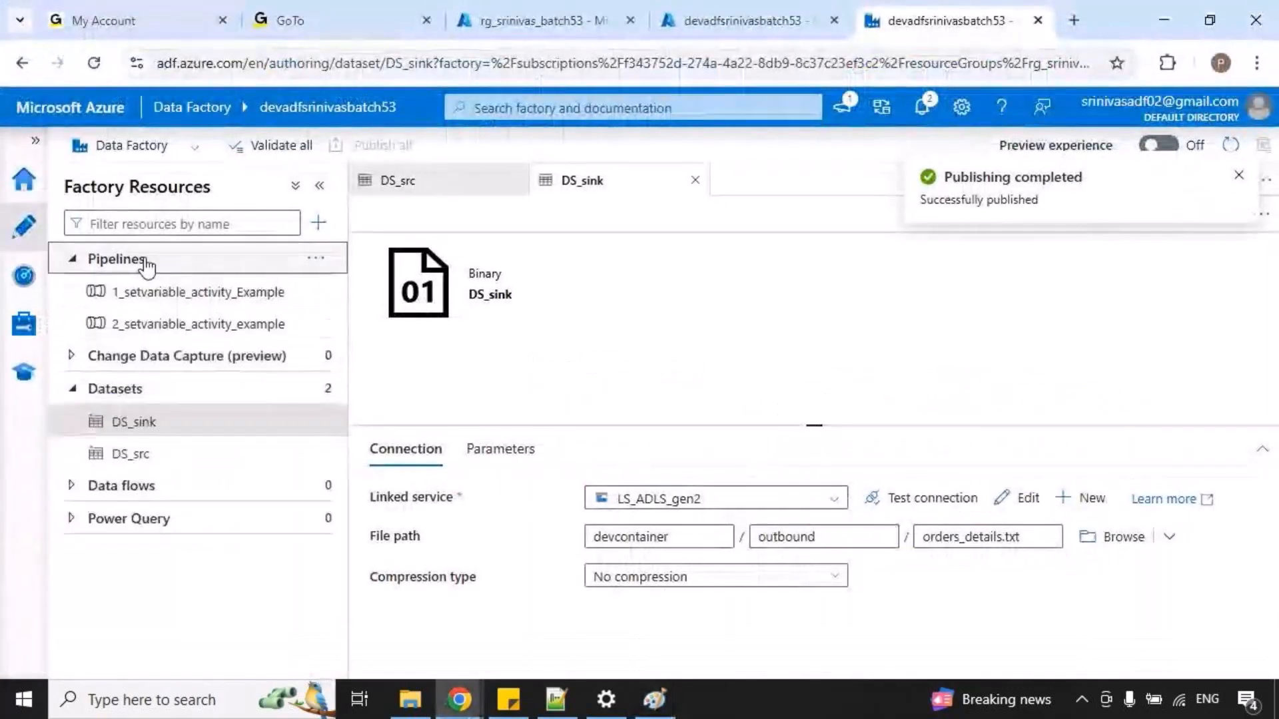
click(315, 266)
click(408, 305)
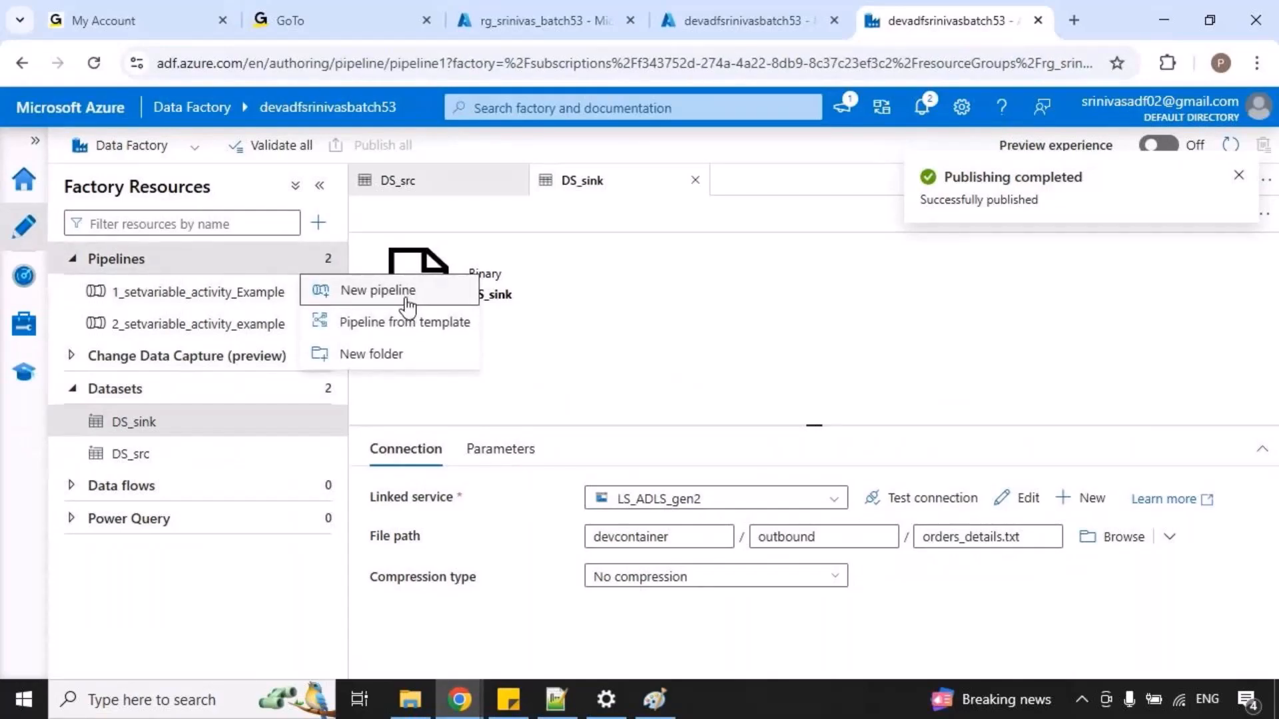
text(3_copyactivity_example)
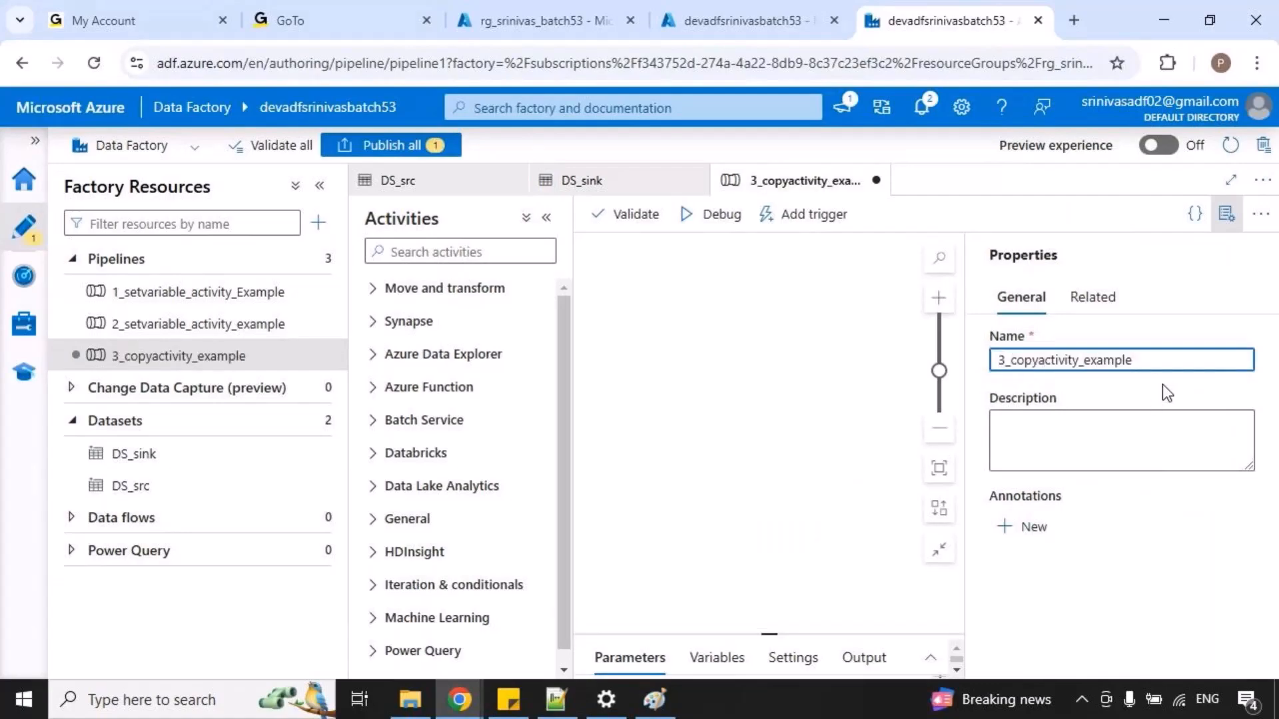
click(1226, 214)
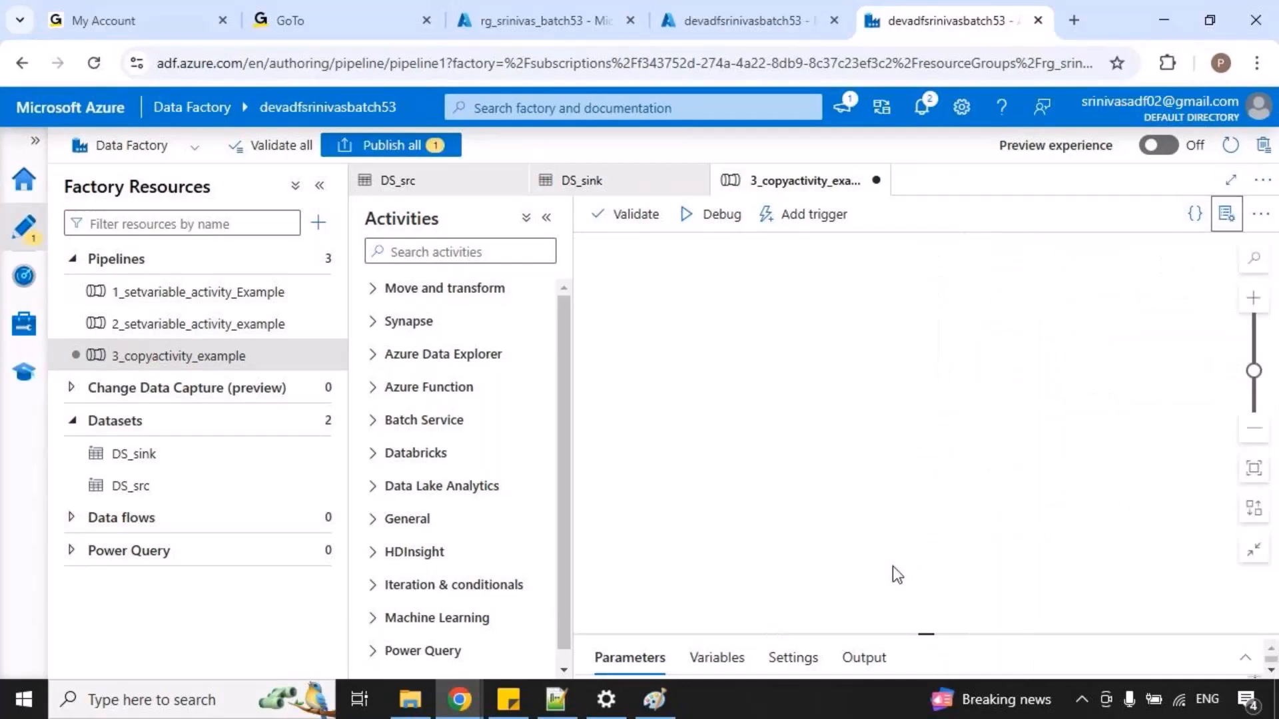
Enlarge the pipeline's settings area and add a Copy data activity to the canvas.
drag(925, 632, 673, 443)
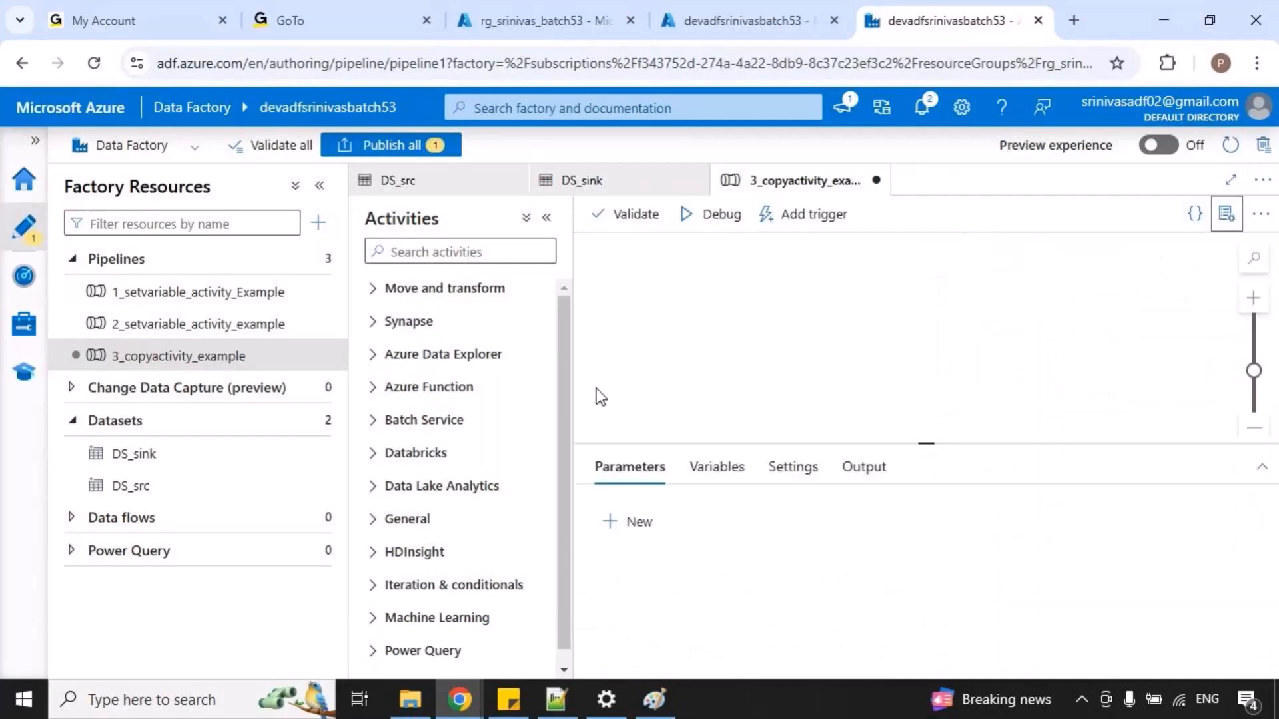
click(442, 288)
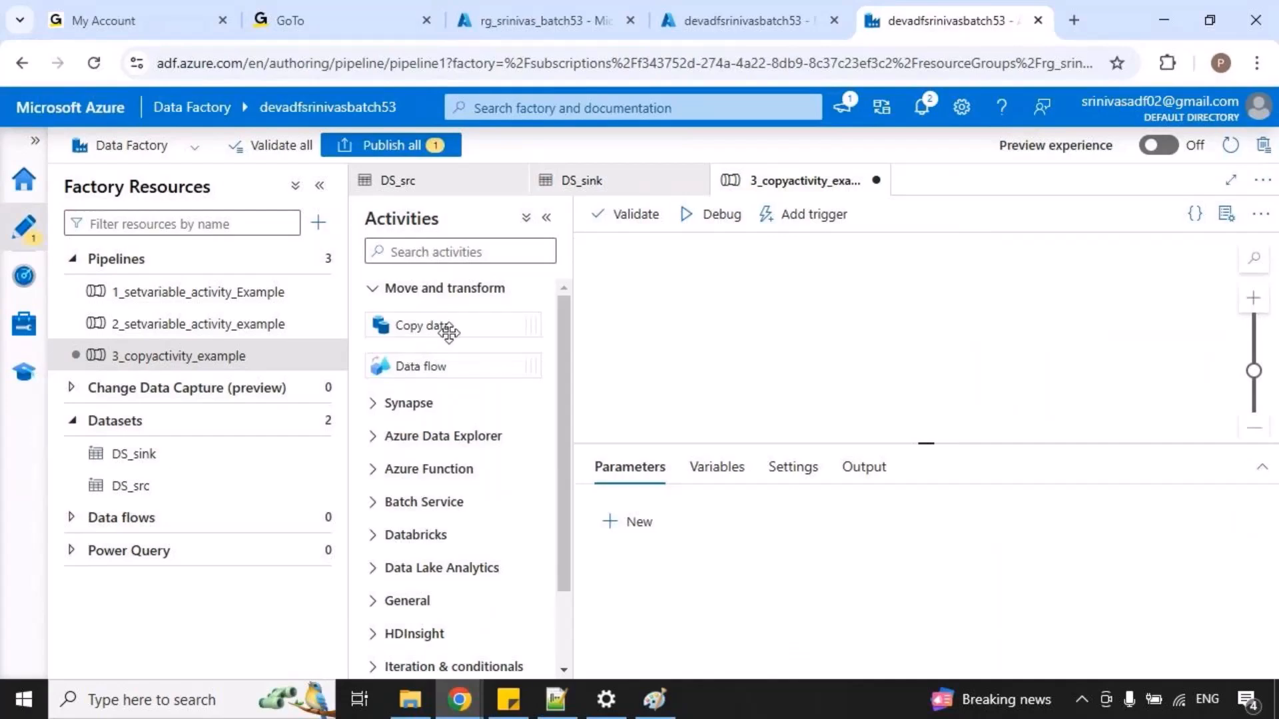
drag(426, 325, 908, 330)
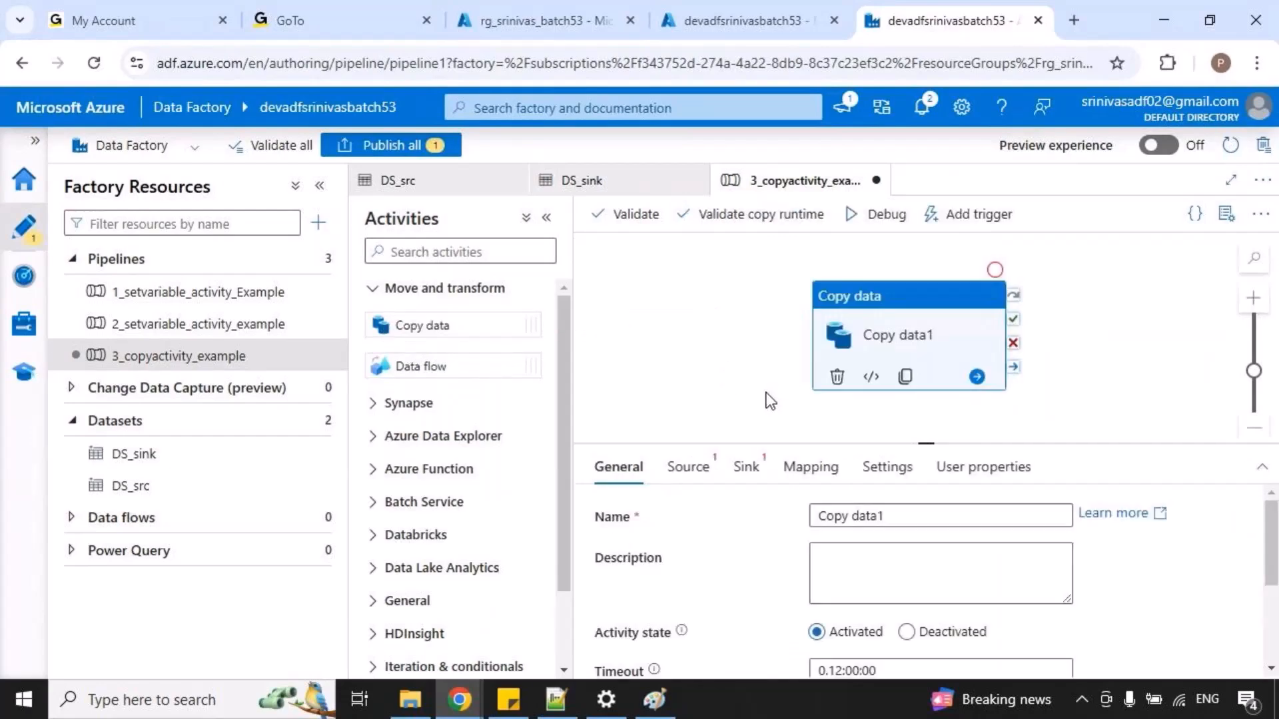
Set the Copy data activity's source dataset to DS_src and its sink dataset to DS_sink.
click(689, 468)
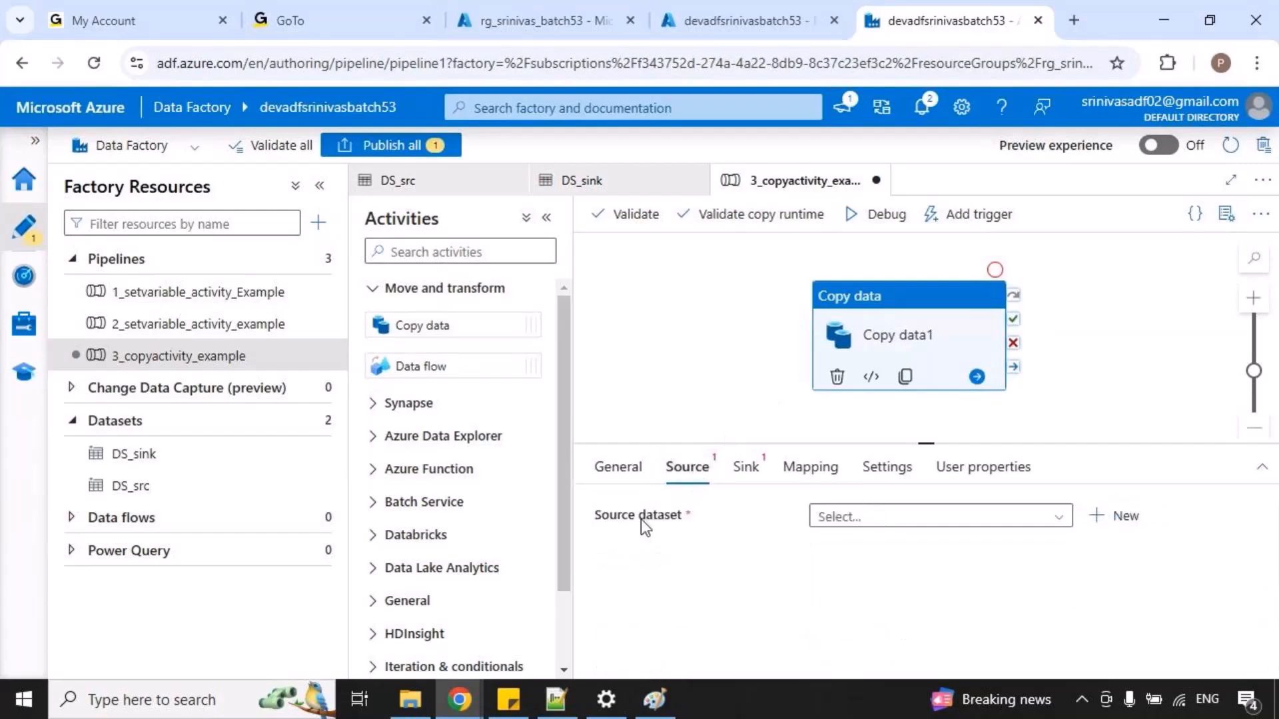
click(875, 519)
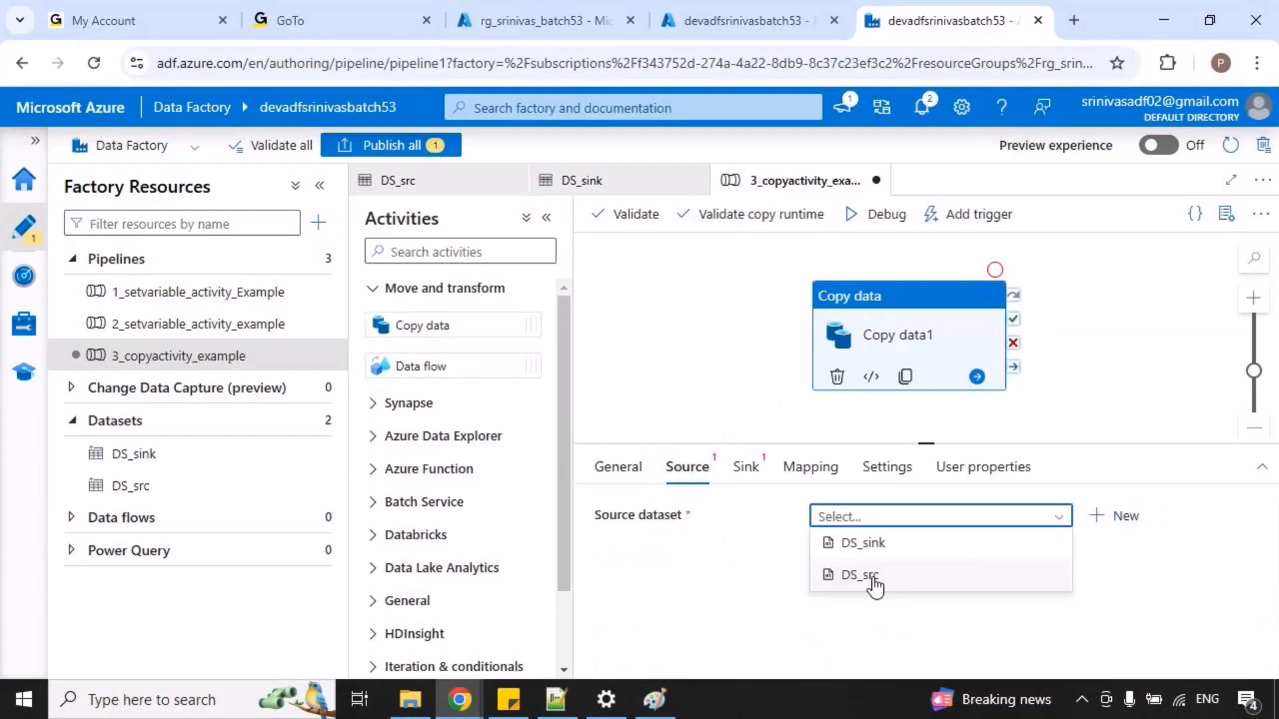
click(866, 578)
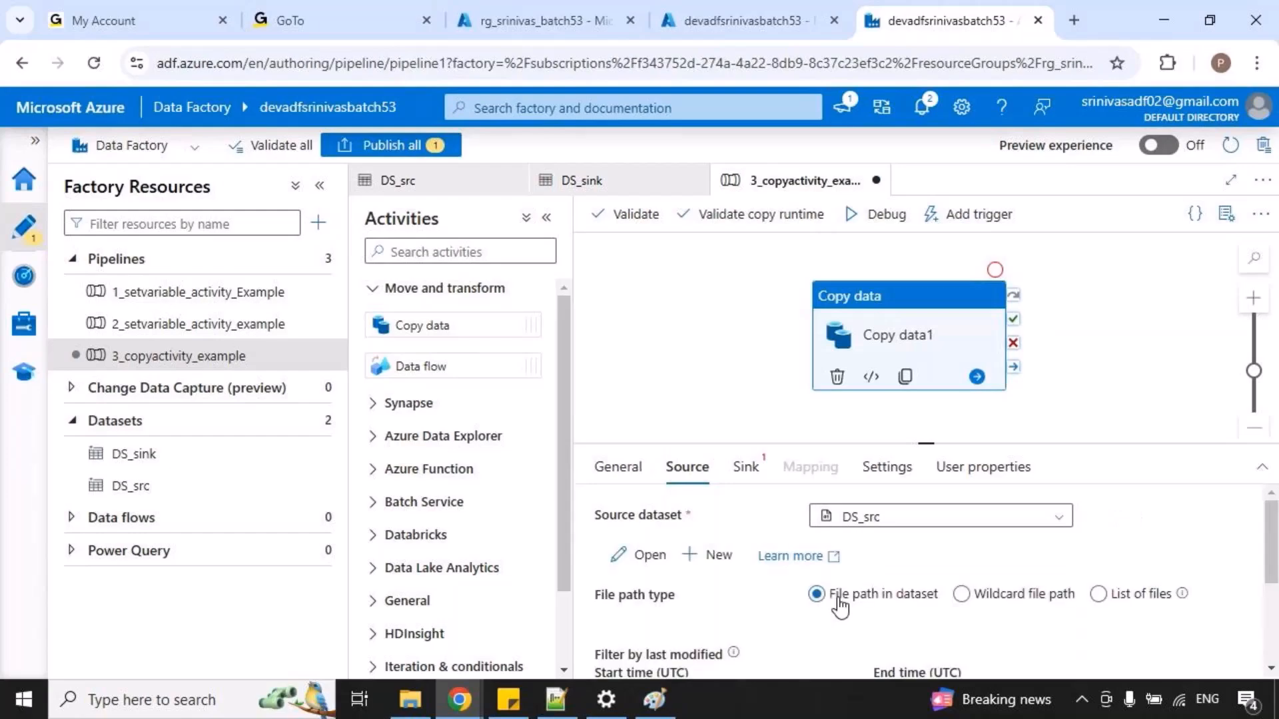
click(746, 468)
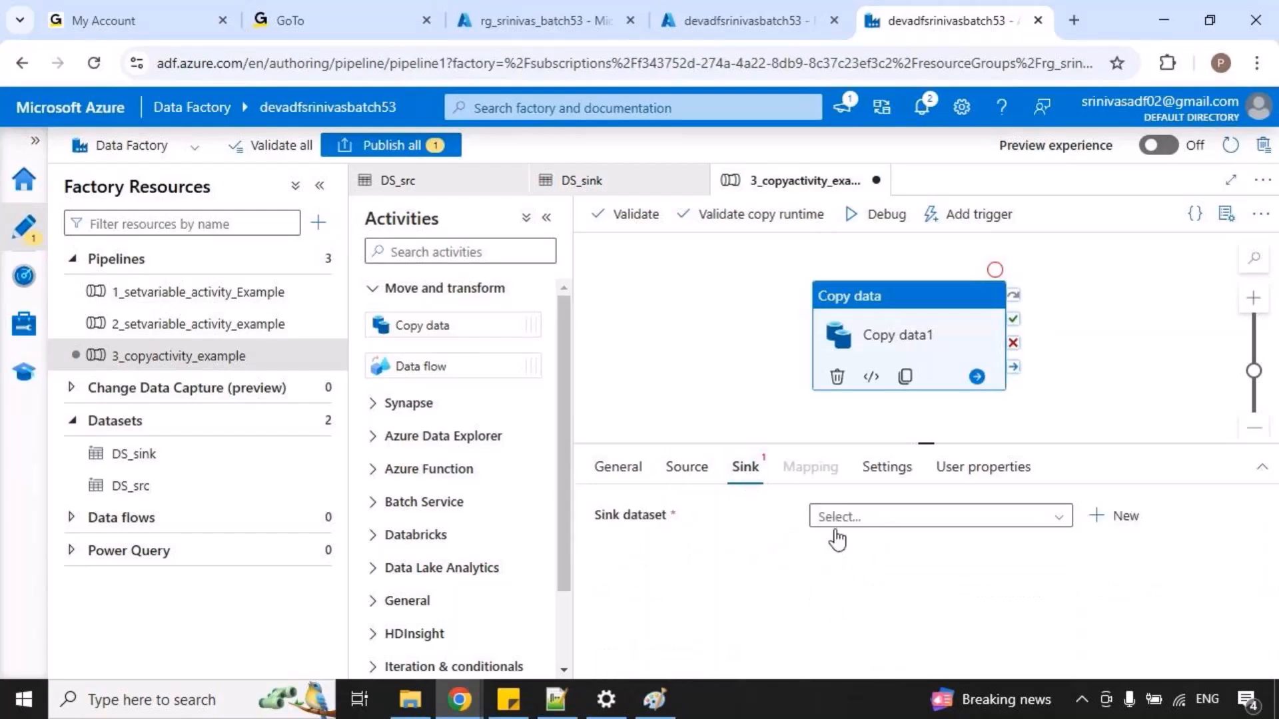
click(907, 518)
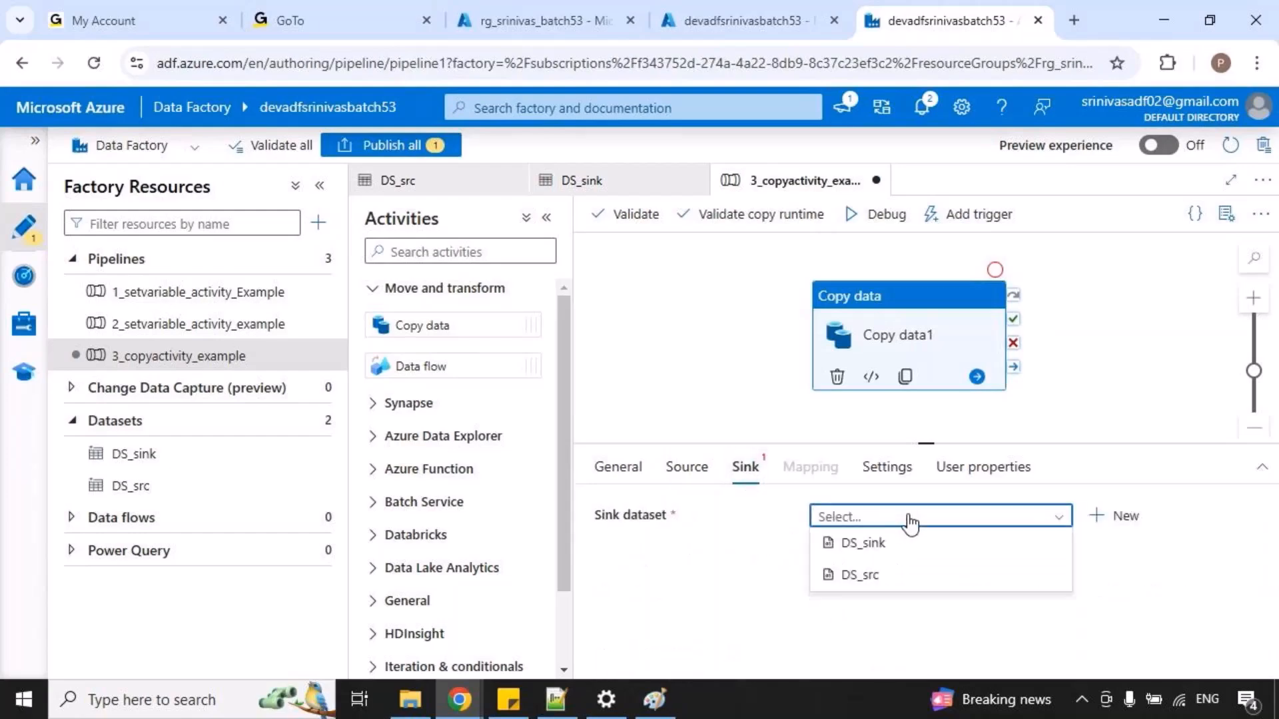
click(878, 547)
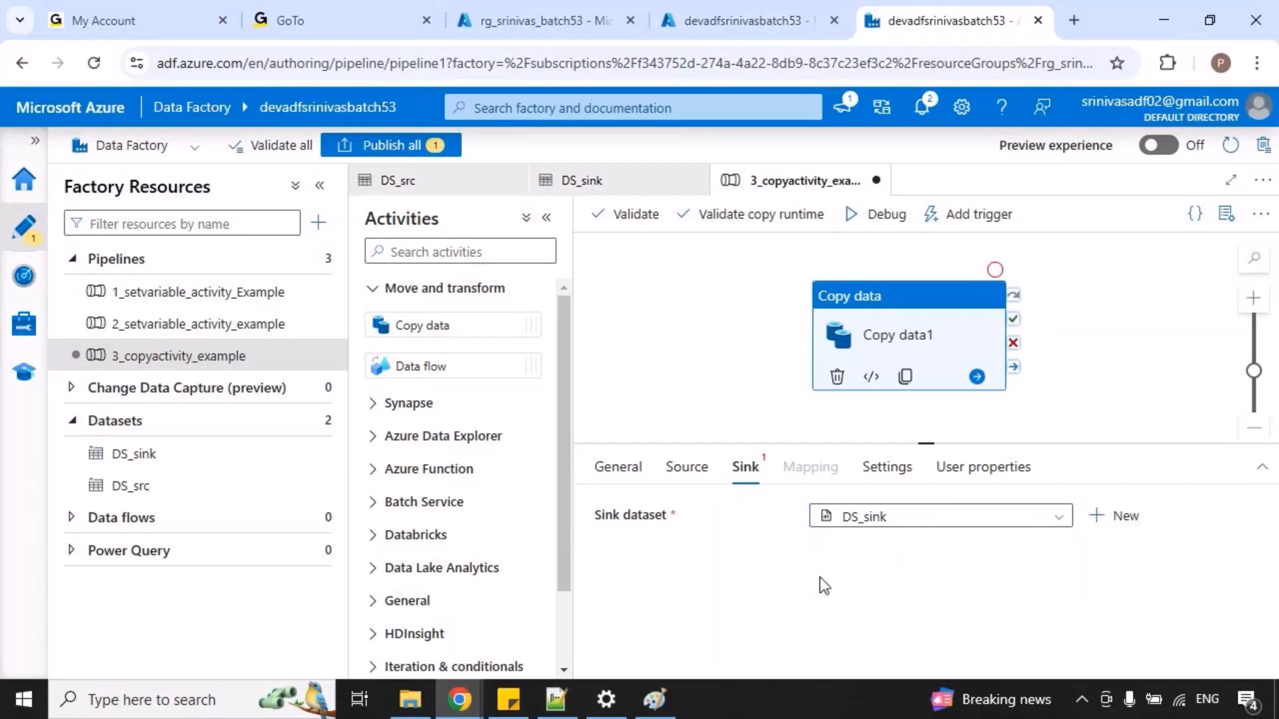
Review the Copy data activity's source settings, temporarily highlighting the option to open the dataset and the File path in dataset choice.
click(686, 467)
drag(598, 536, 664, 567)
drag(819, 607, 932, 607)
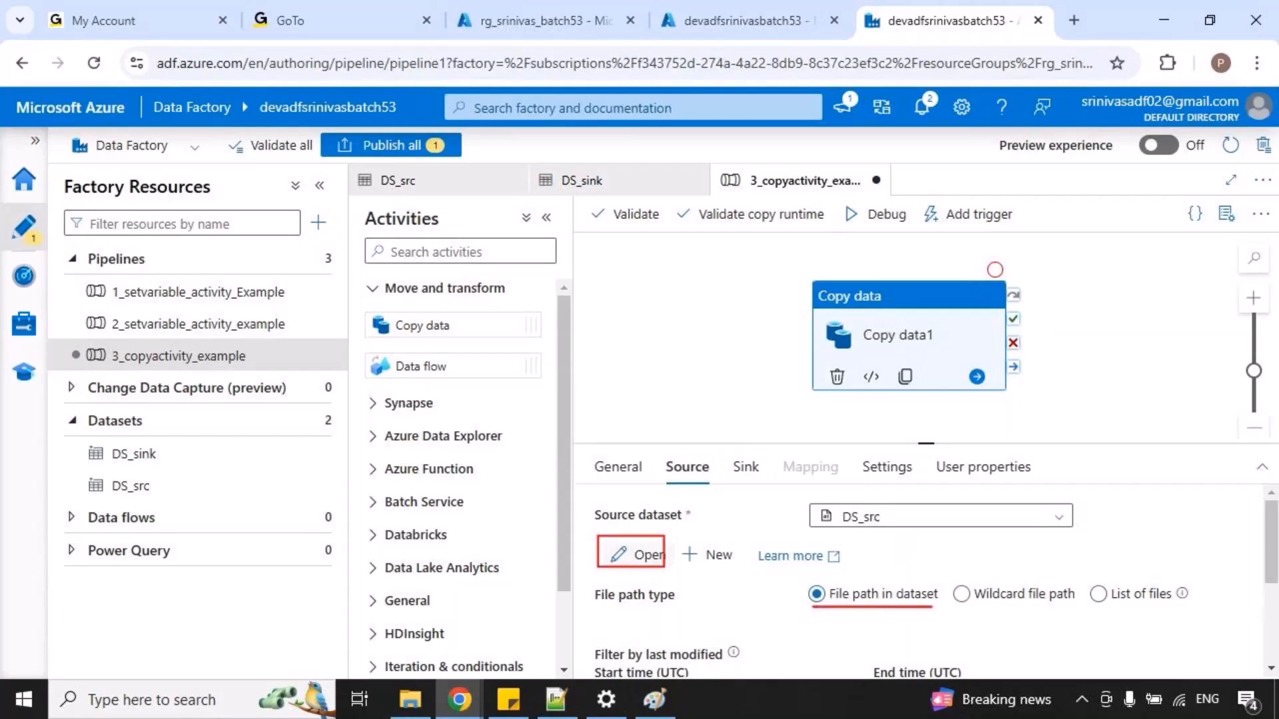
Open the DS_src dataset from the copy activity's source settings, temporarily highlight its file path, and return to the 3_copyactivity_example pipeline.
click(644, 555)
drag(364, 497, 438, 525)
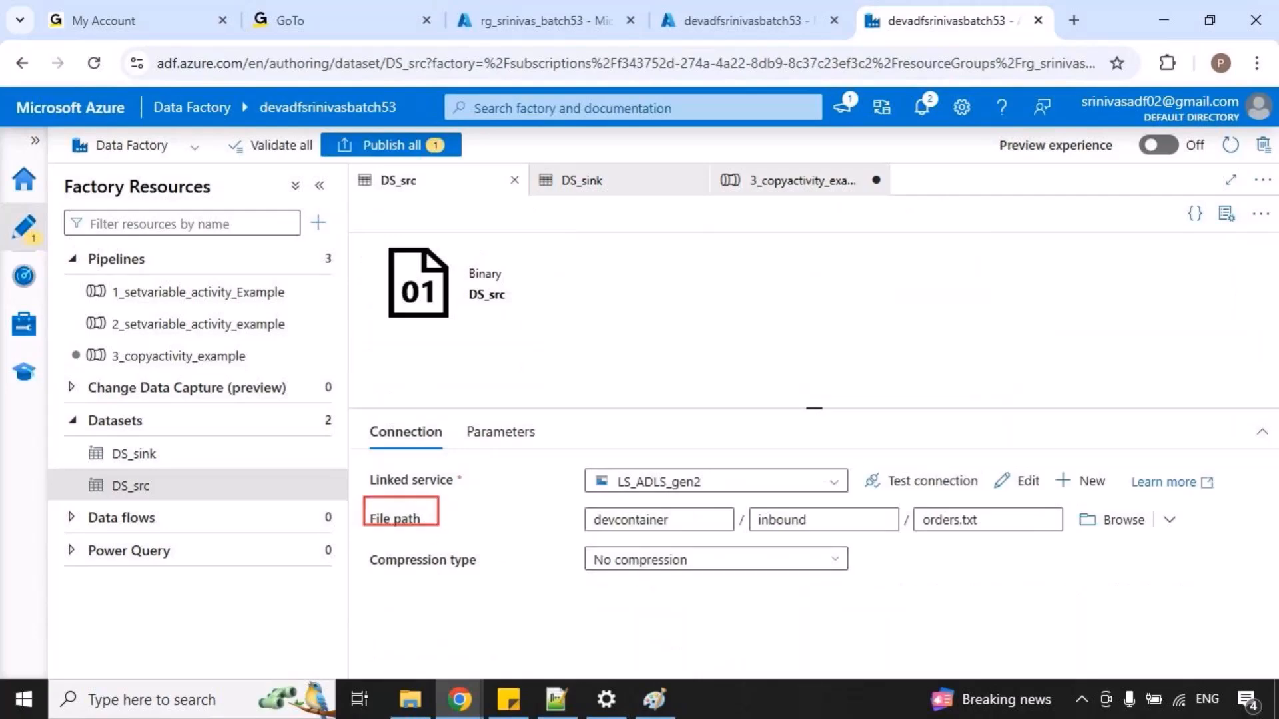
drag(622, 545, 1005, 546)
key(Escape)
click(794, 191)
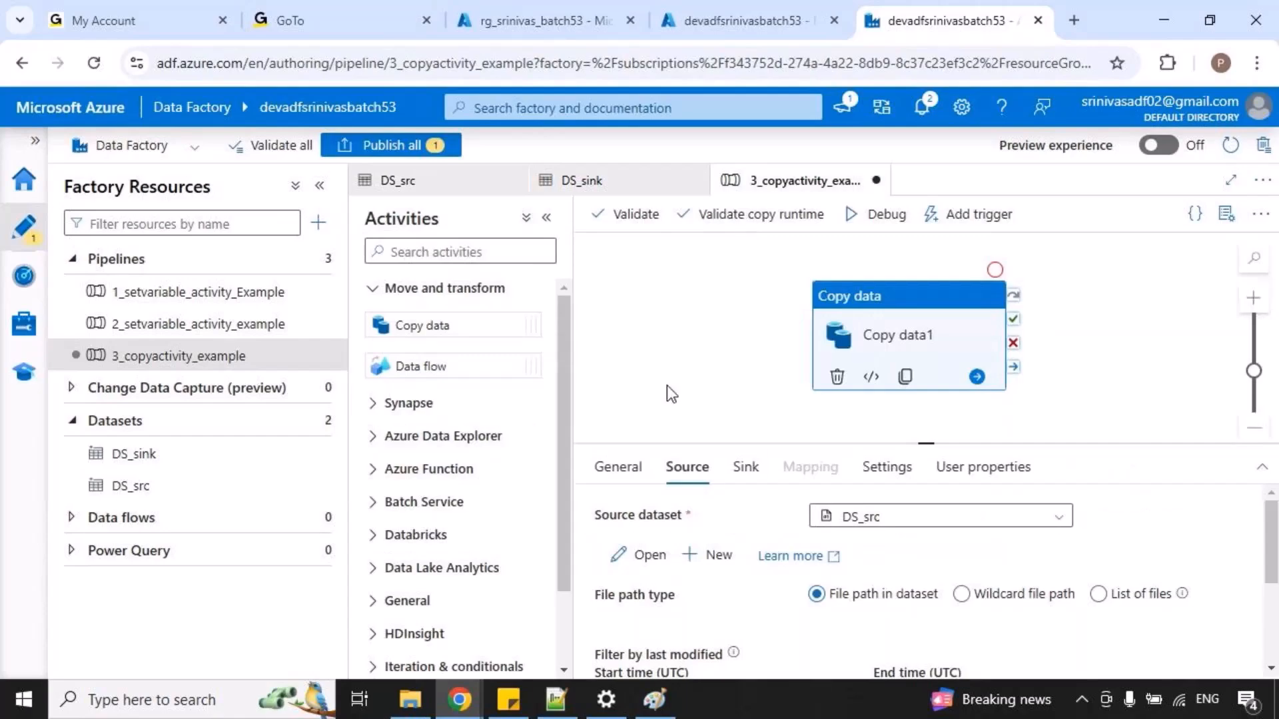
Review the copy activity's sink settings and the DS_sink dataset's file path with temporary highlights, then return to the 3_copyactivity_example pipeline.
click(745, 467)
drag(828, 500, 922, 524)
key(Escape)
click(645, 560)
mouse_move(563, 512)
mouse_down()
mouse_move(616, 528)
mouse_move(1096, 550)
mouse_up()
key(Escape)
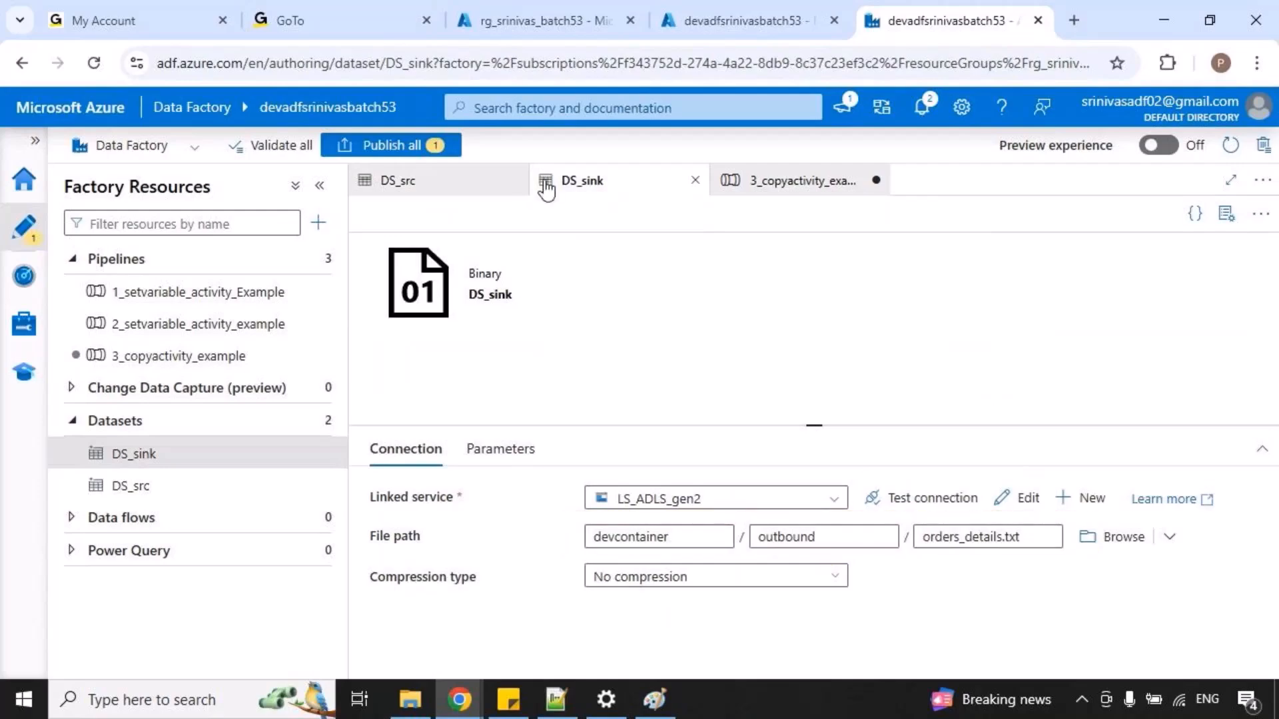
click(776, 193)
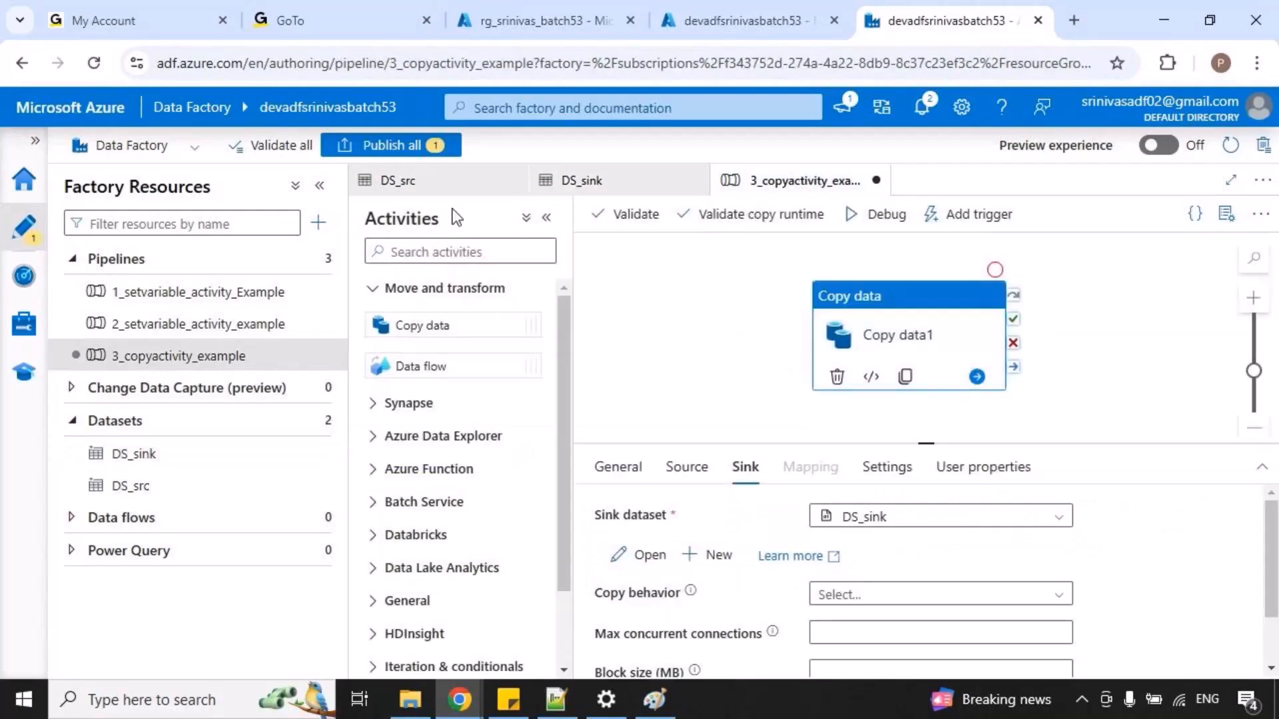
Publish the pending 3_copyactivity_example pipeline and start a debug run of it.
click(391, 146)
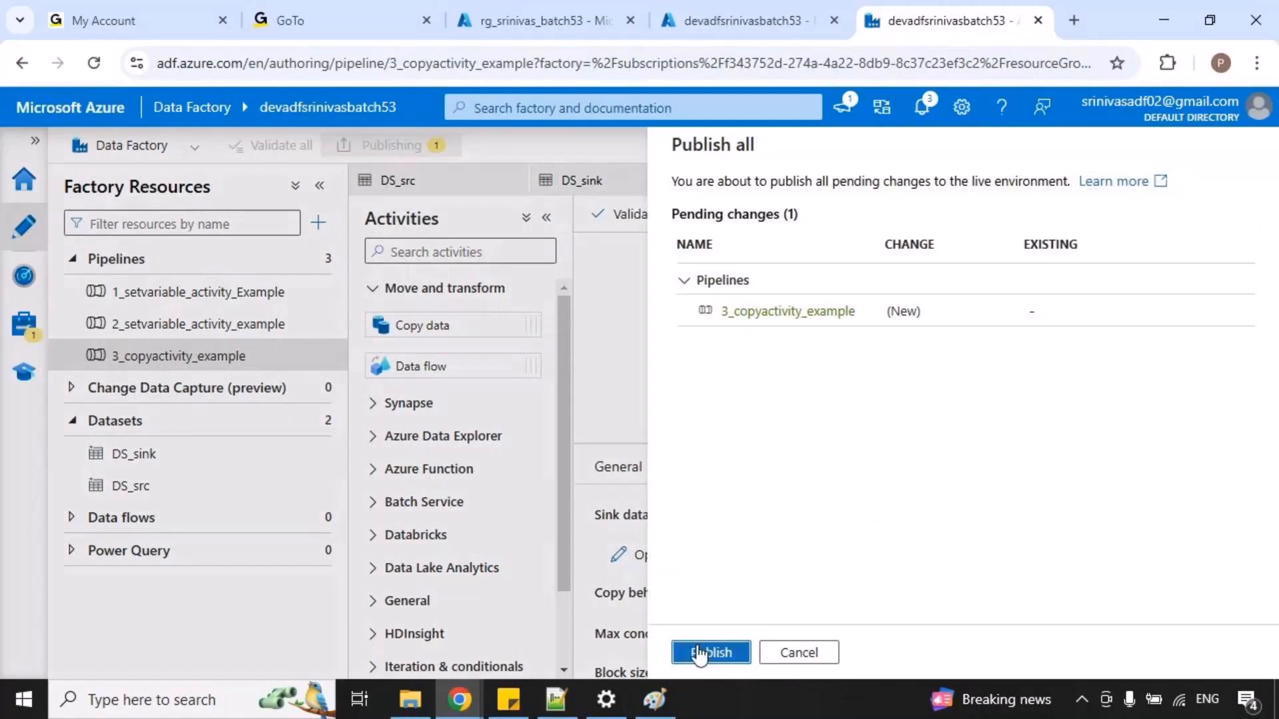
click(699, 651)
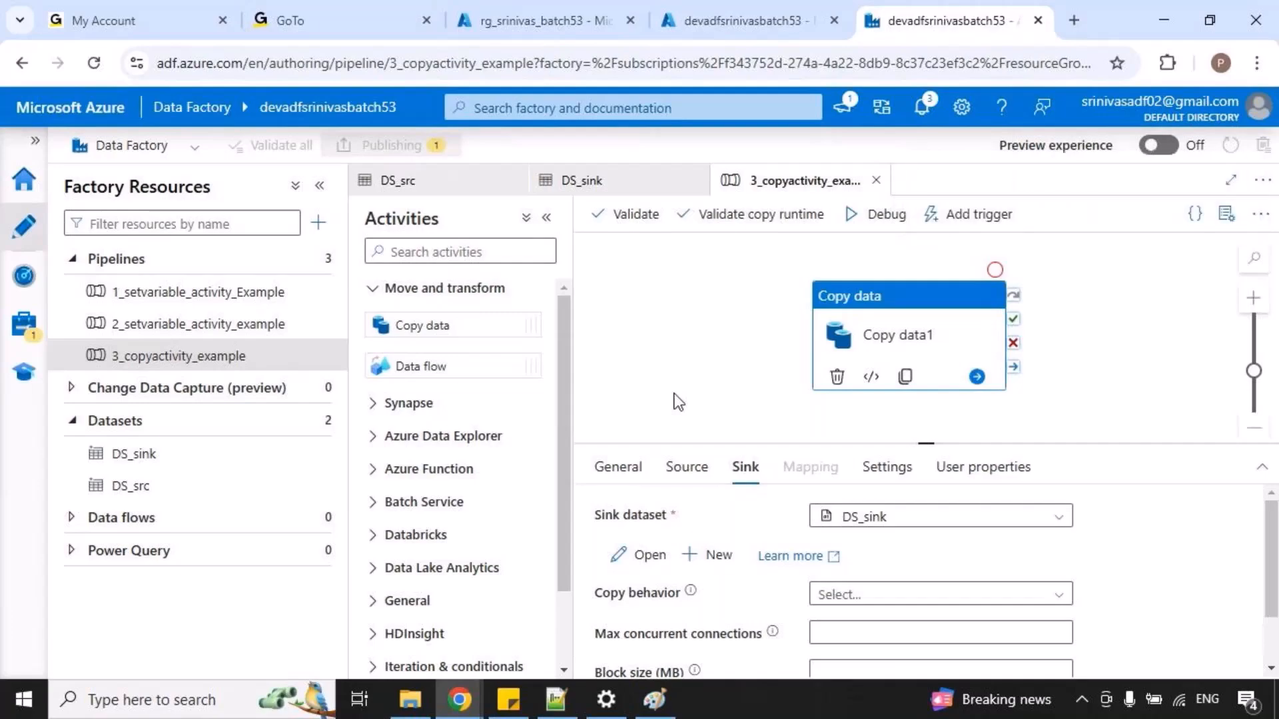
click(875, 221)
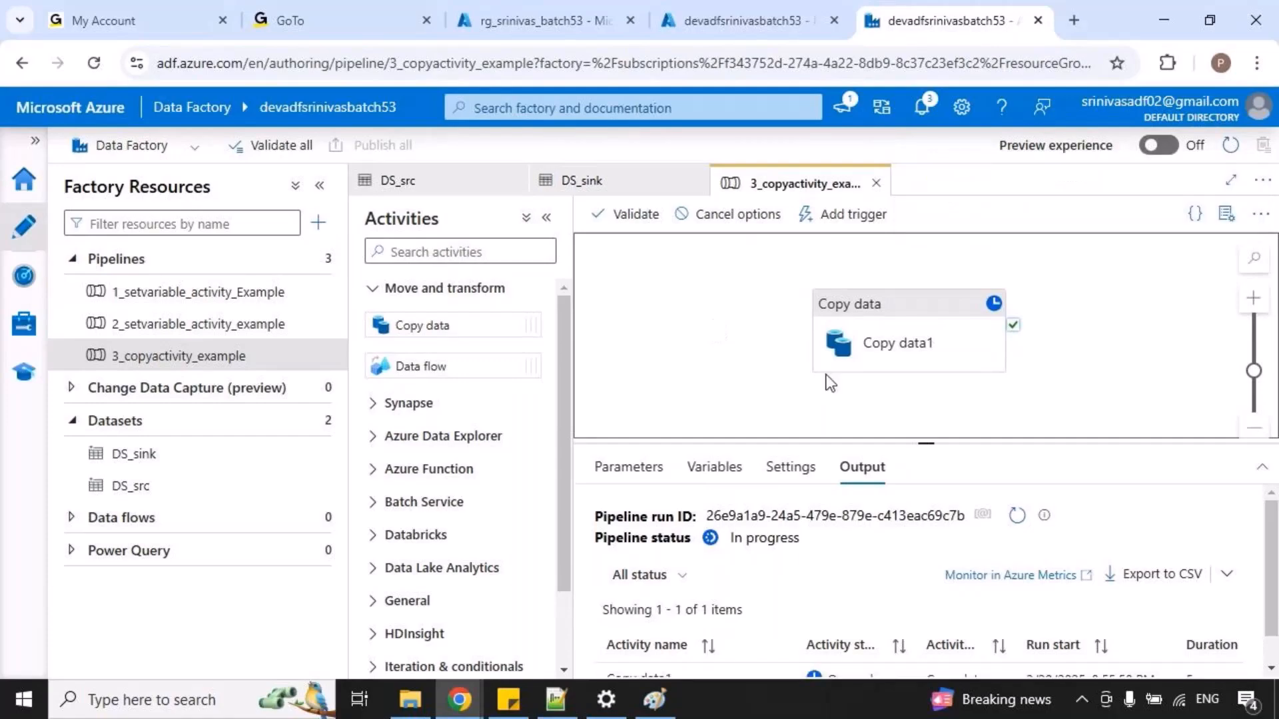
Enlarge the run output area and refresh the debug run's status.
scroll(1049, 521, down, 1)
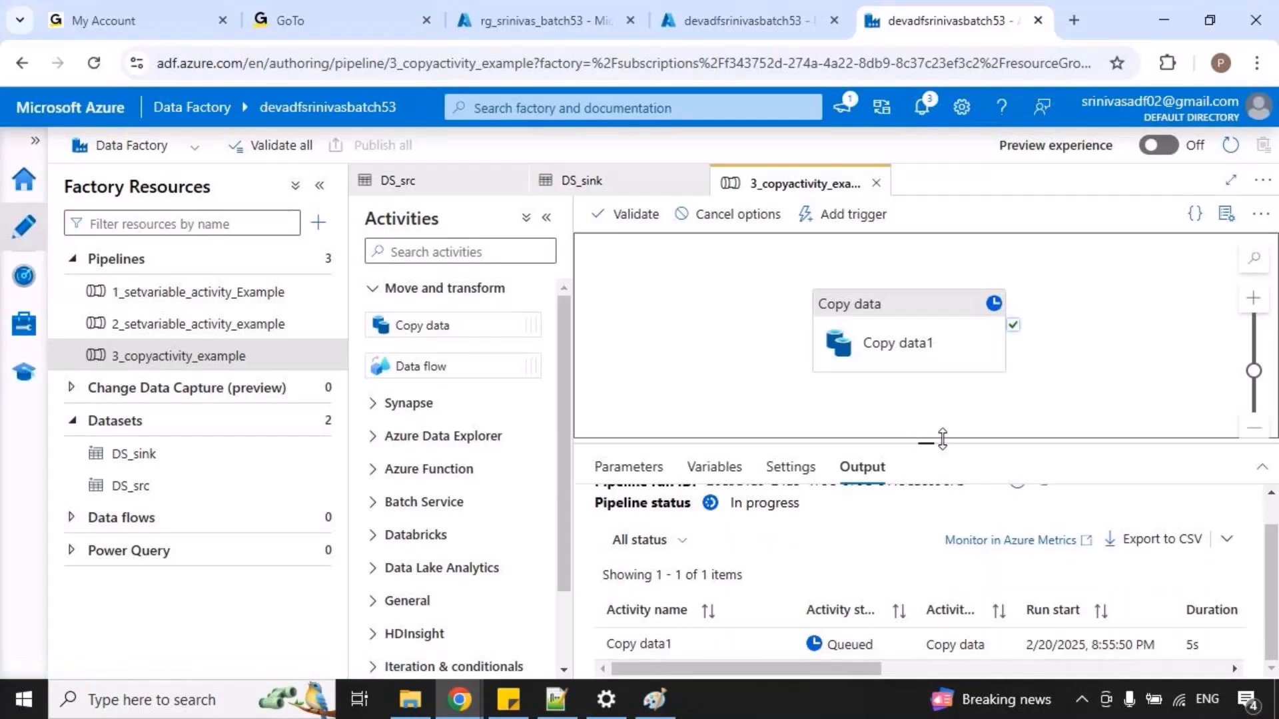
drag(936, 441, 965, 373)
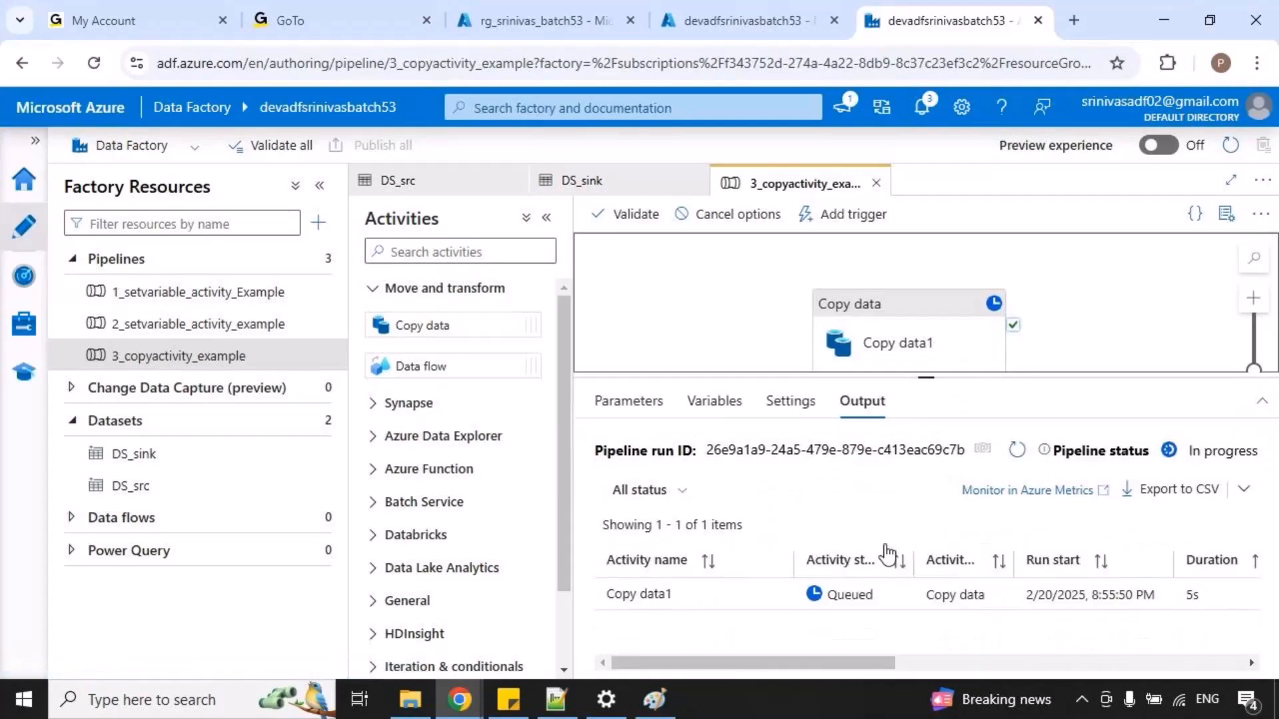
click(1019, 451)
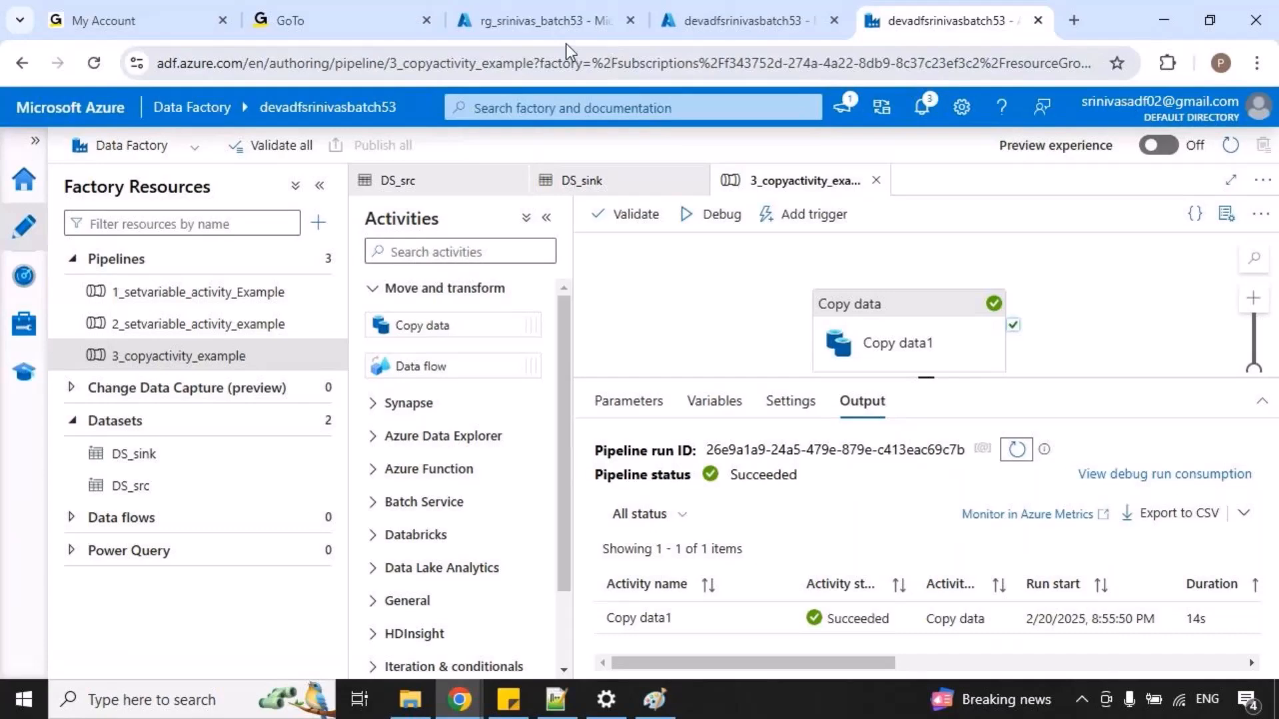
Switch to the Azure portal and open the outbound folder in devcontainer of the devstgacctbatch53 storage account.
click(571, 22)
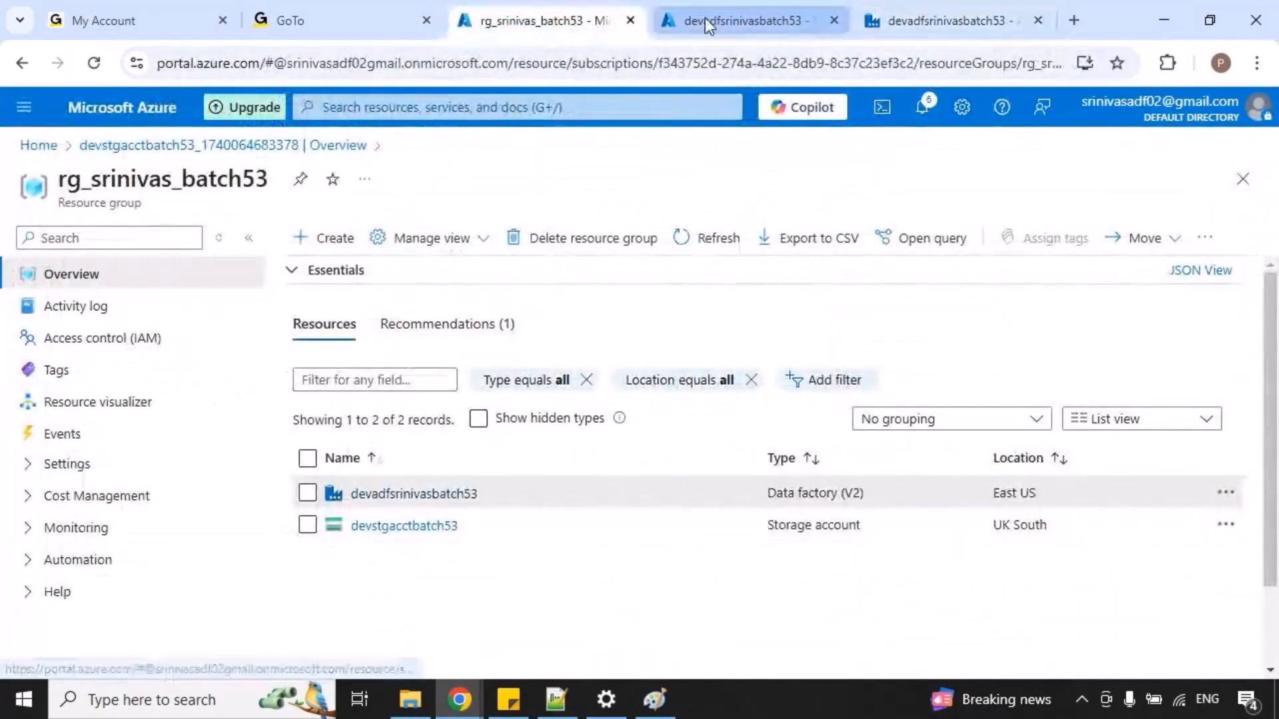
click(393, 526)
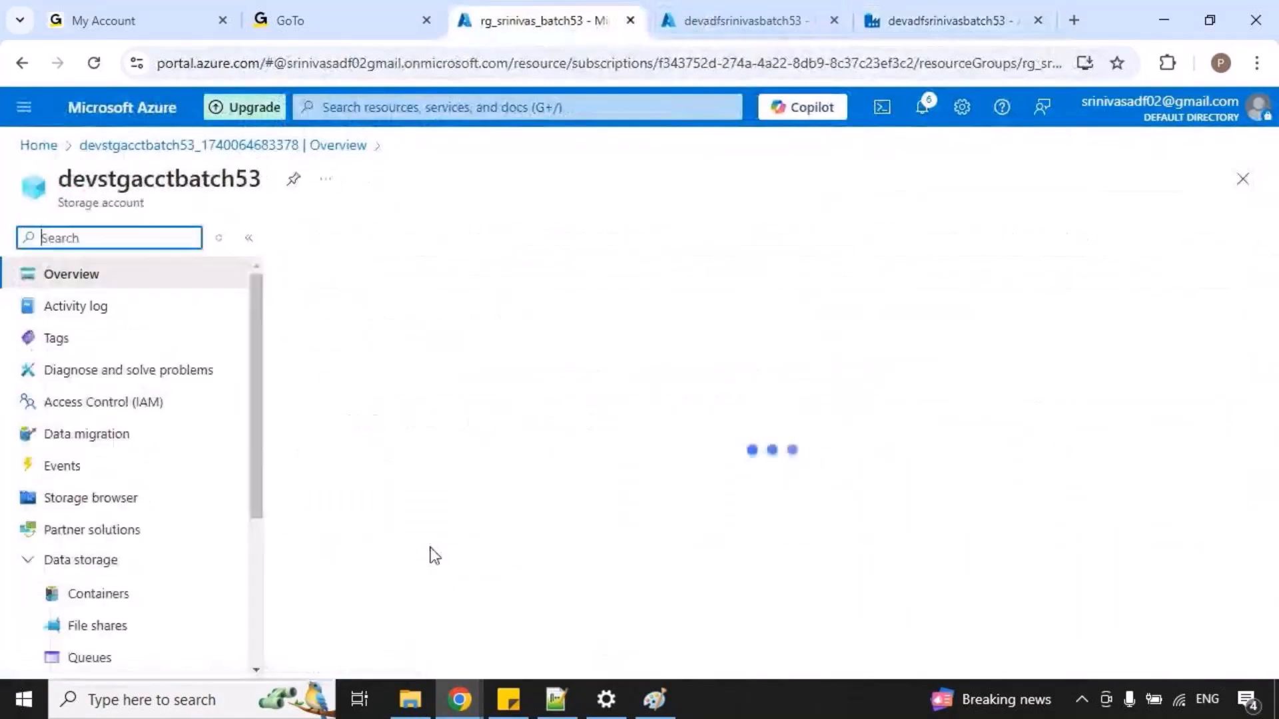
click(88, 603)
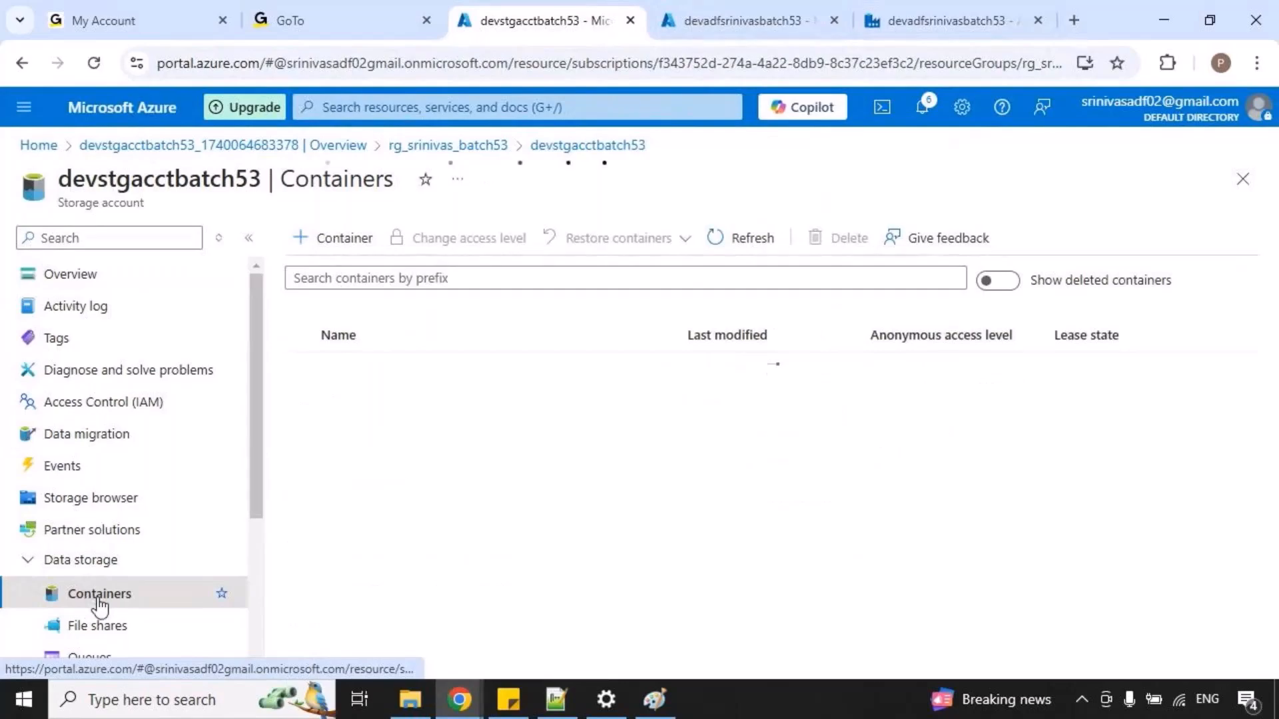
click(348, 401)
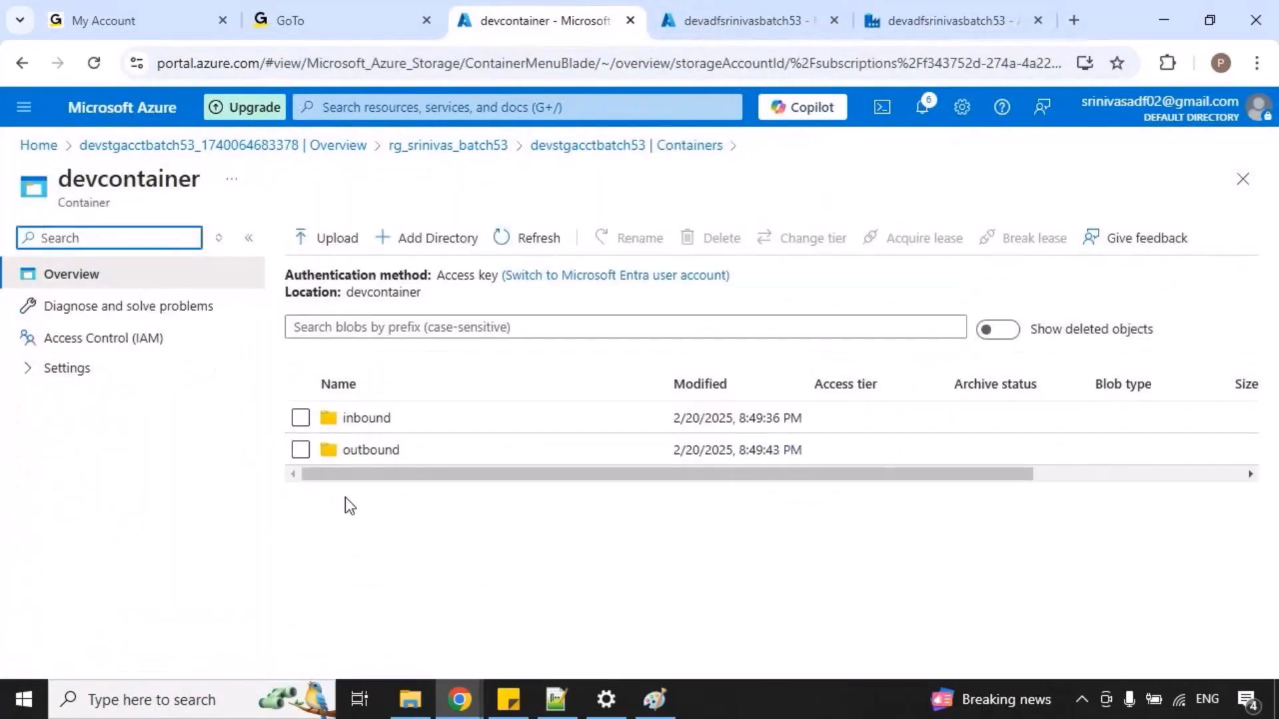
click(373, 450)
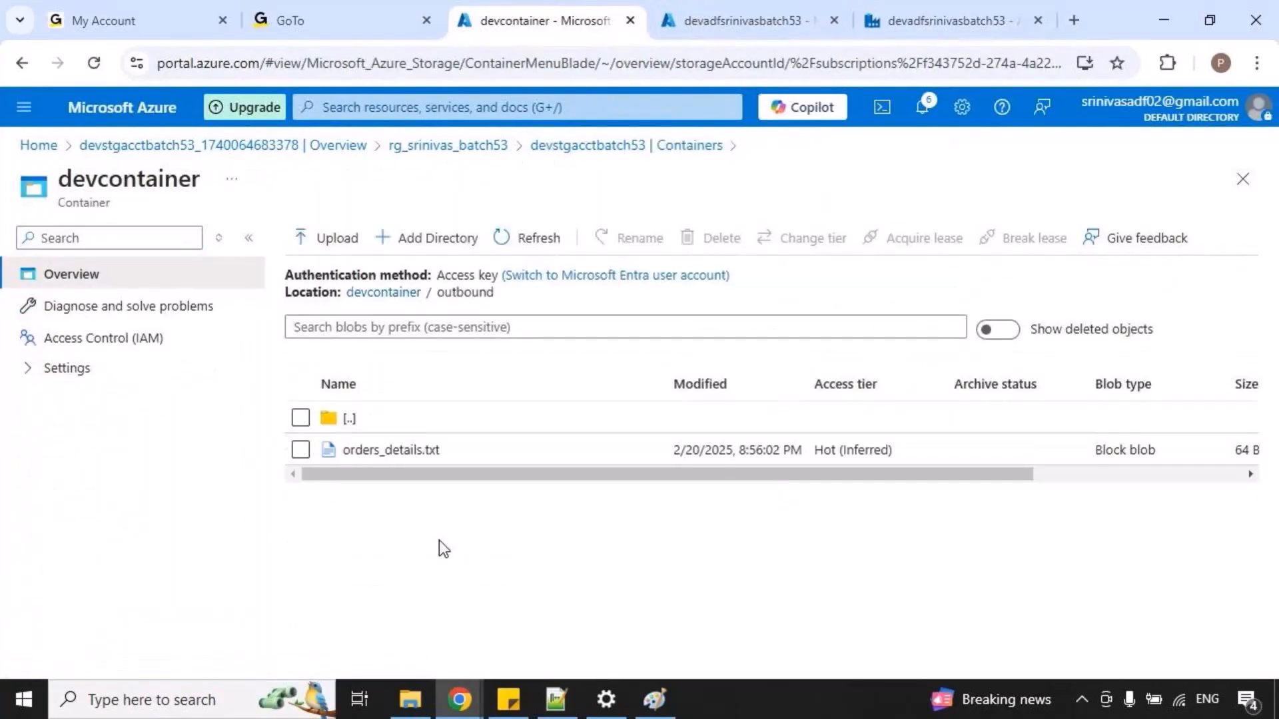
View the contents of orders_details.txt, then return to the pipeline in Data Factory and reduce its output area slightly.
right_click(406, 456)
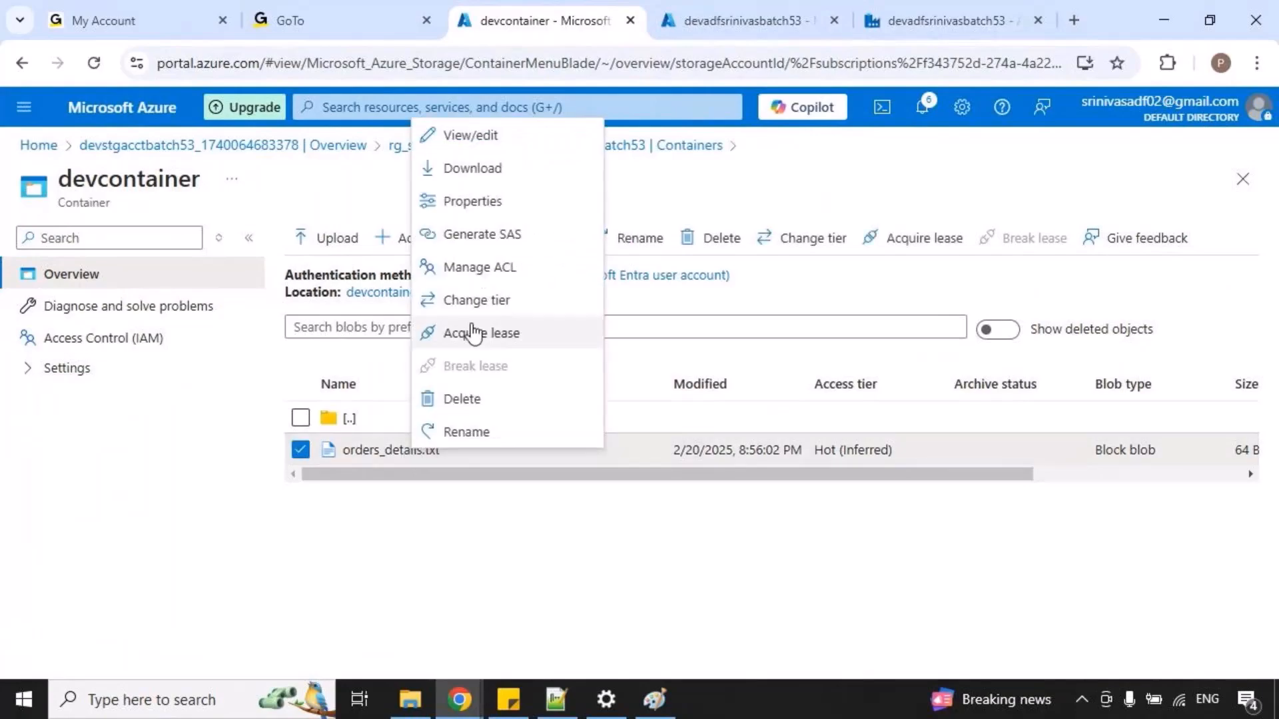
click(475, 135)
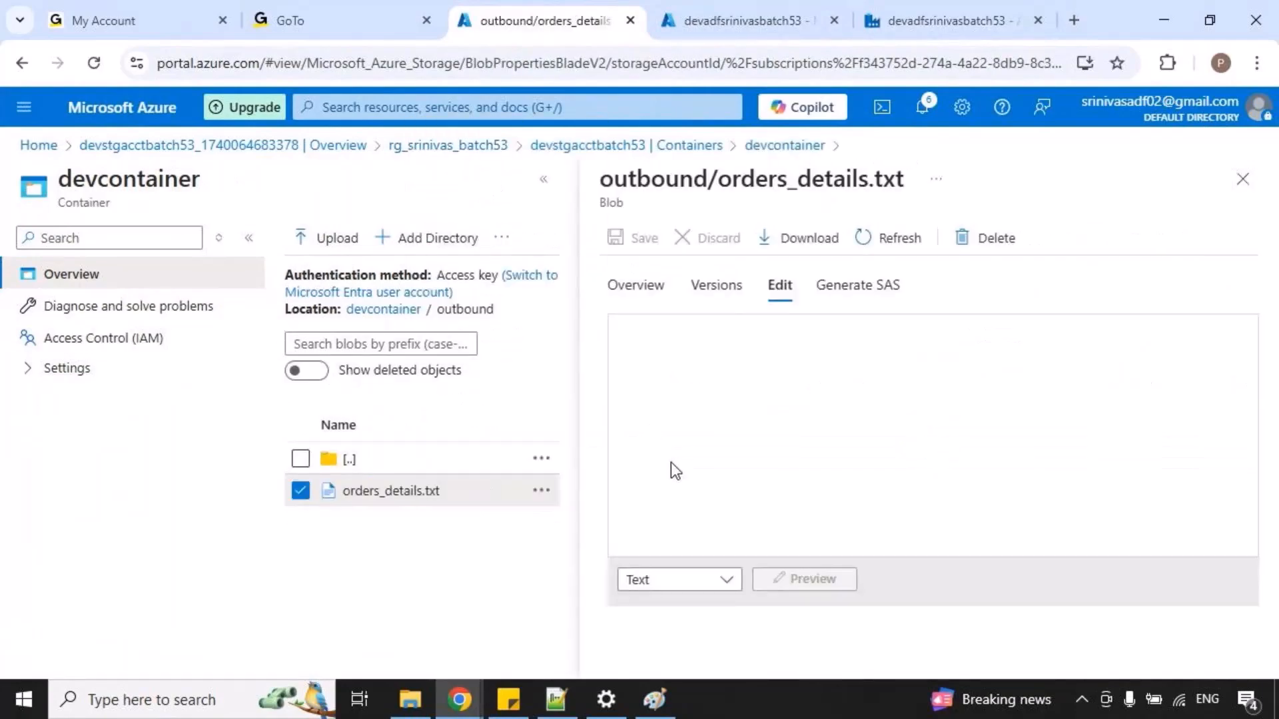
drag(791, 367, 651, 333)
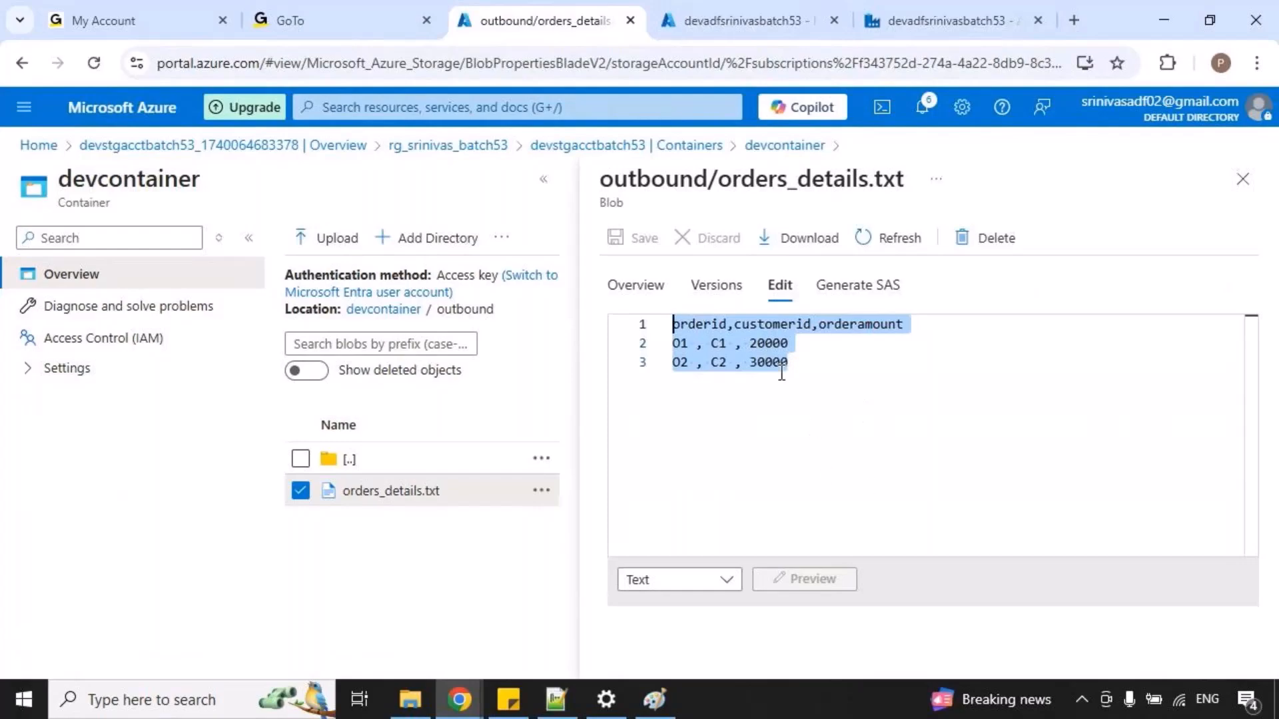
click(906, 30)
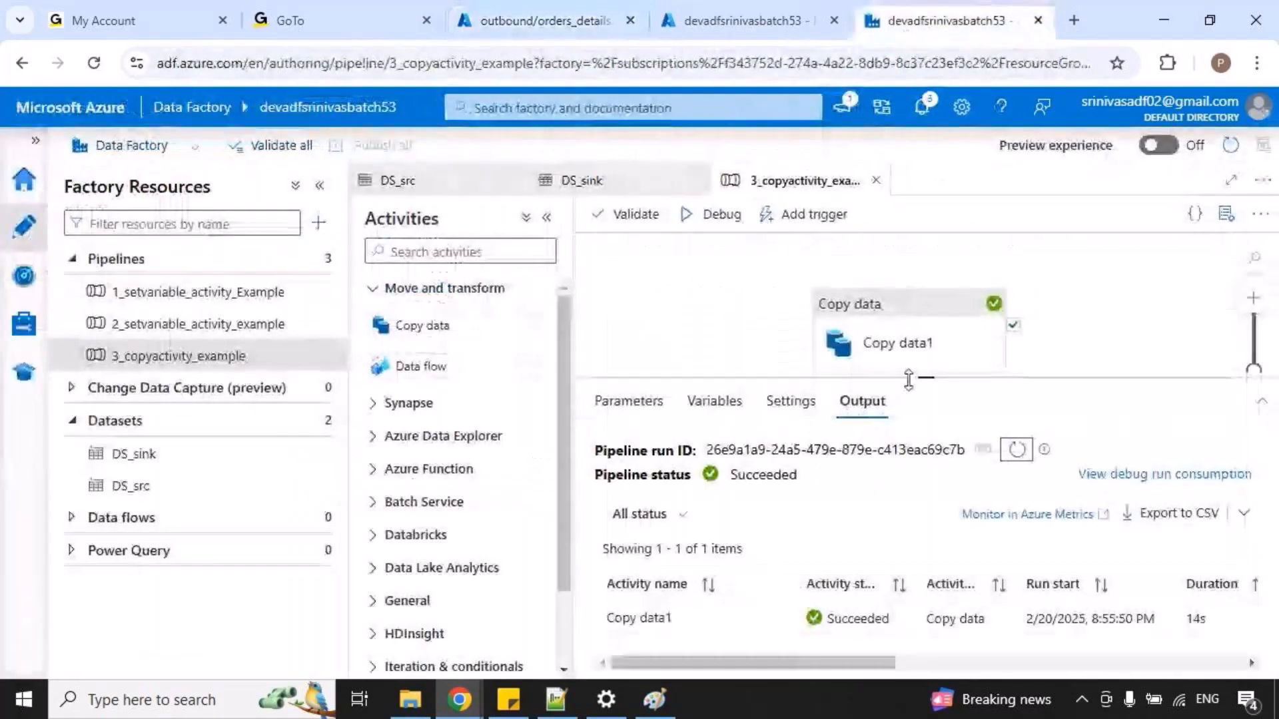
drag(924, 377, 927, 412)
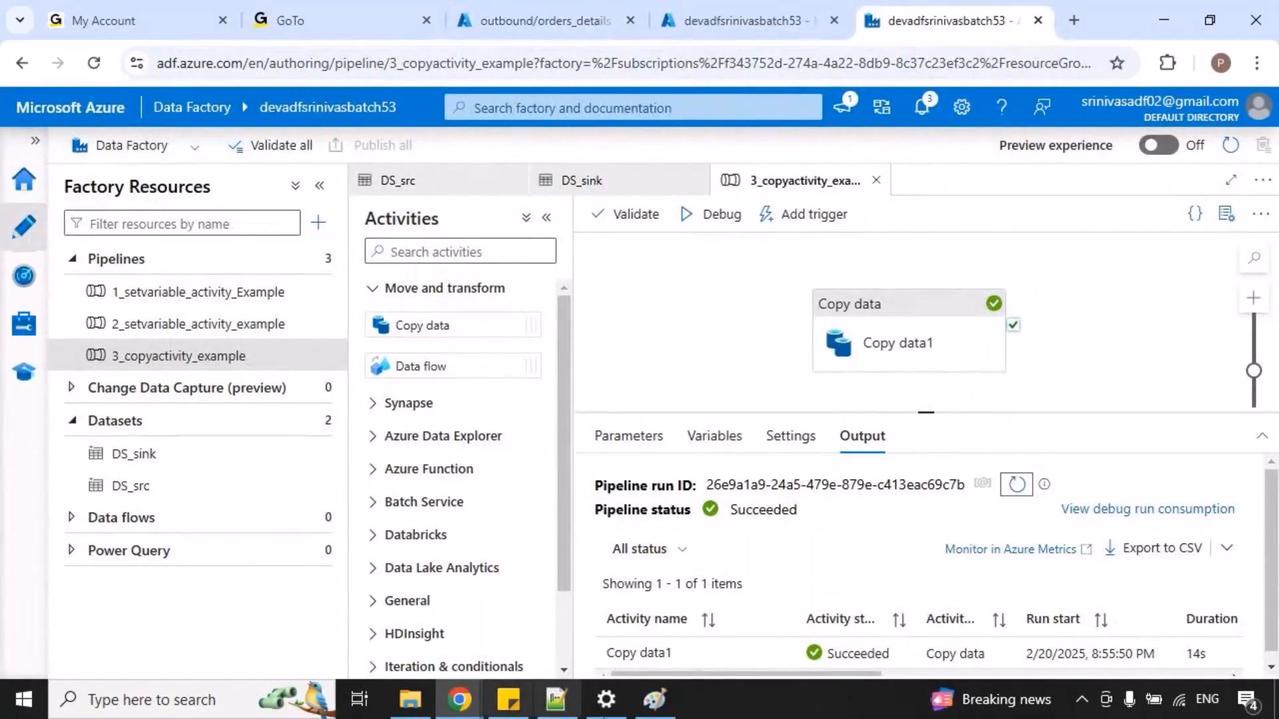
Switch to the copyactivity drawing in Paint and add the text "Visa/Master" and "ICICI", spaced apart, in the empty area above and beside the ellipses.
click(654, 699)
drag(660, 645, 826, 646)
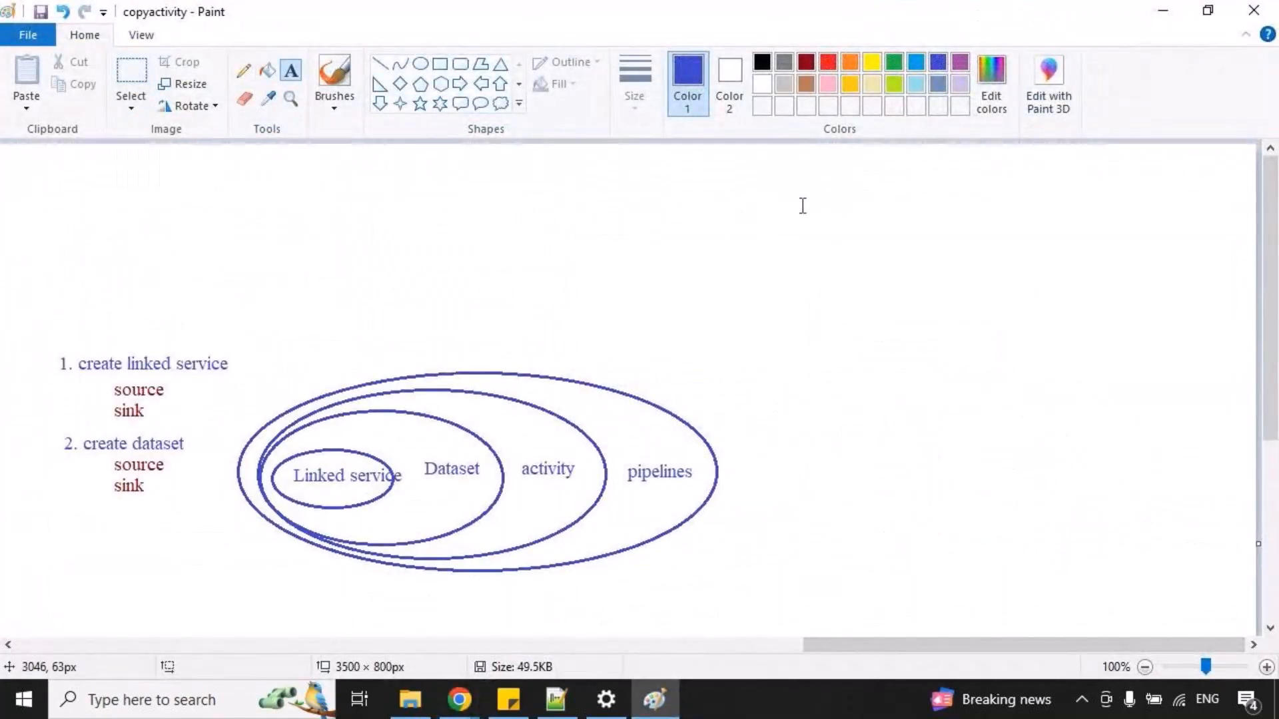
drag(734, 187, 1237, 344)
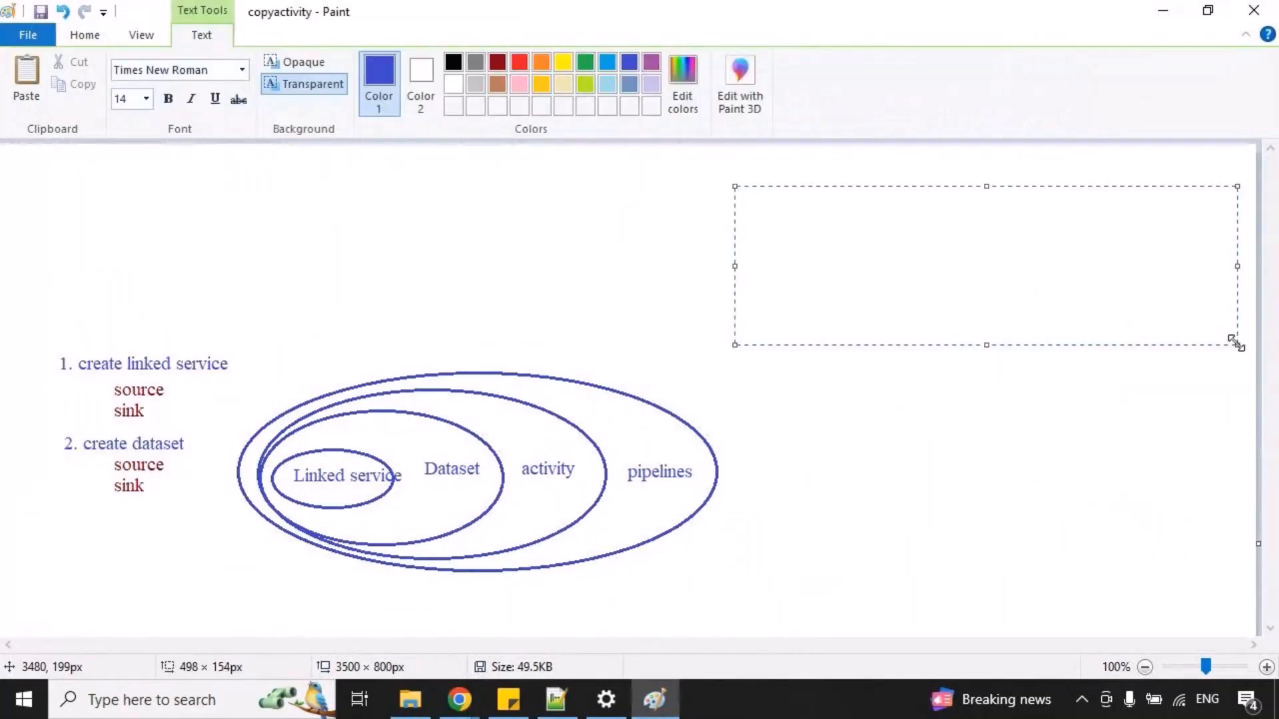
text(Visa/)
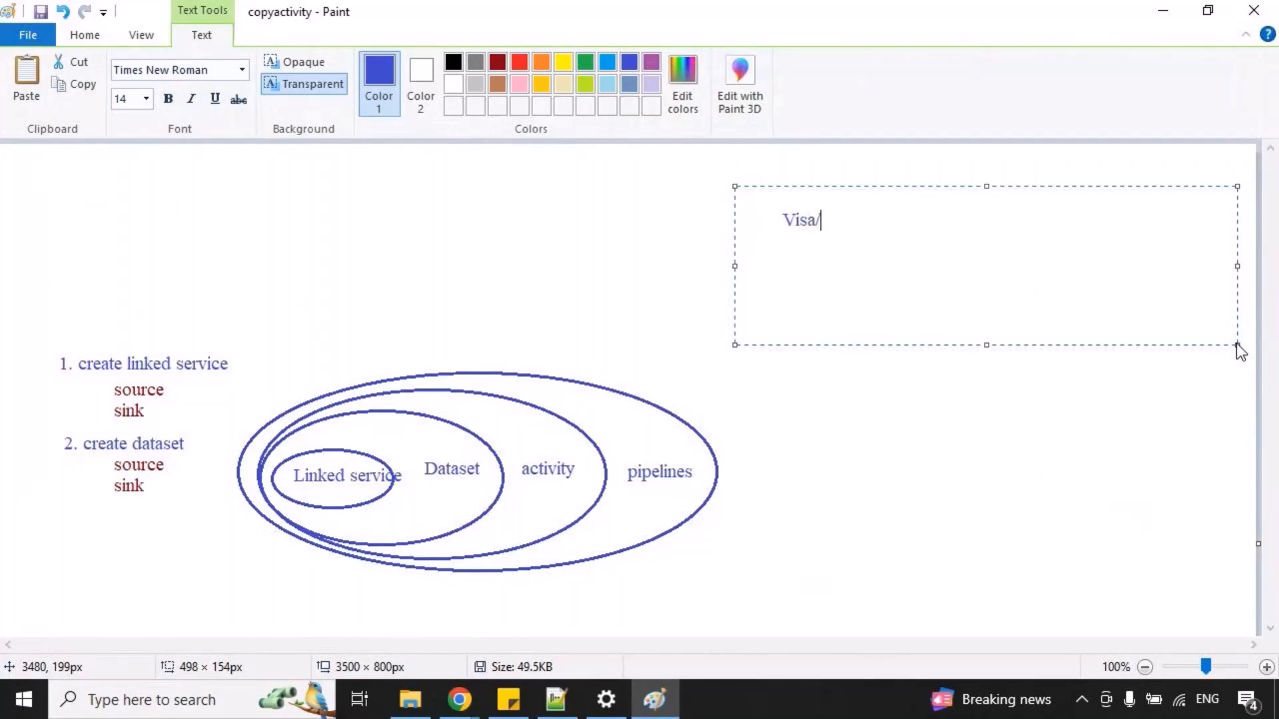
text(Master        ICICI)
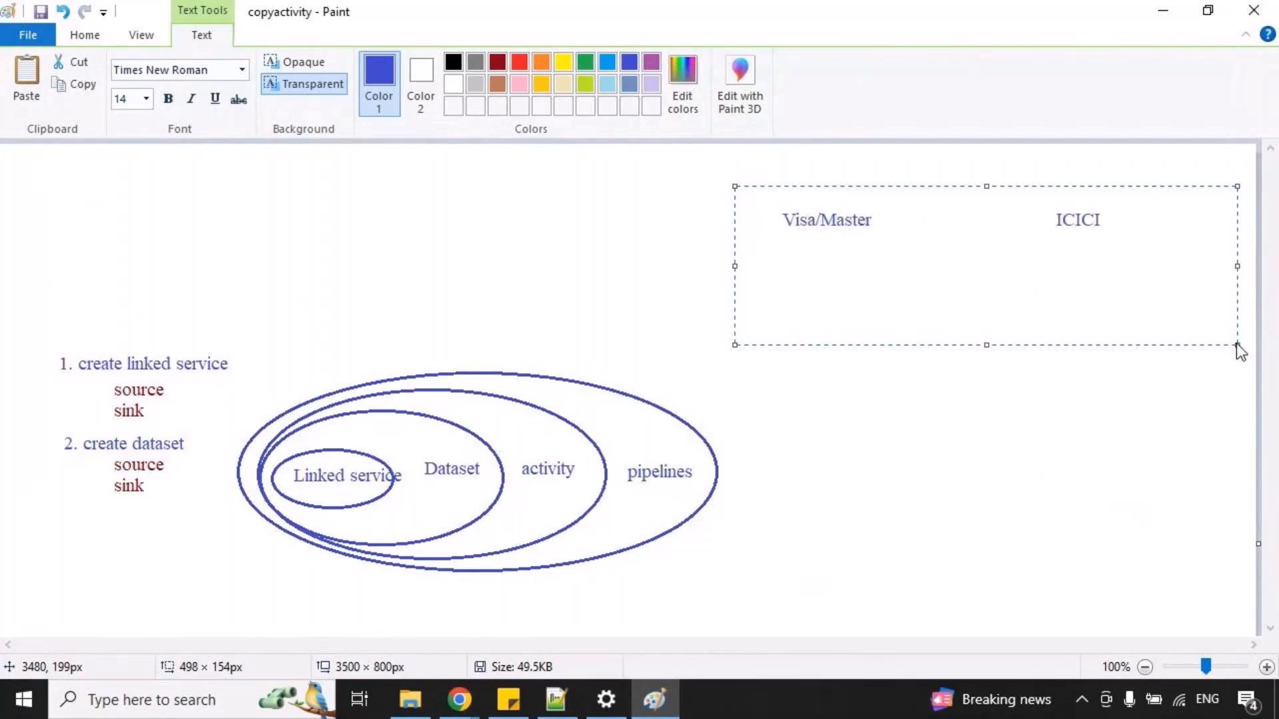
click(1174, 365)
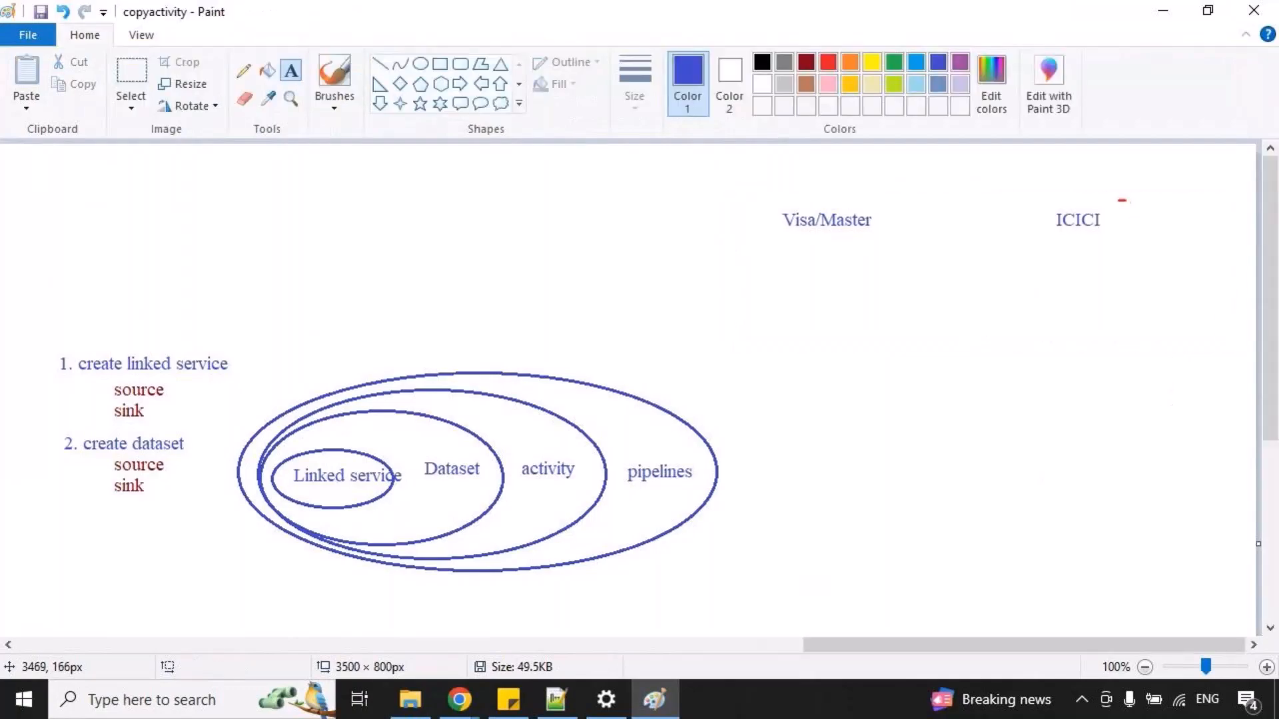
Sketch a small red stick figure beside the ICICI label.
drag(1132, 195, 1119, 196)
mouse_move(1126, 203)
mouse_down()
mouse_move(1130, 235)
mouse_move(1146, 237)
mouse_up()
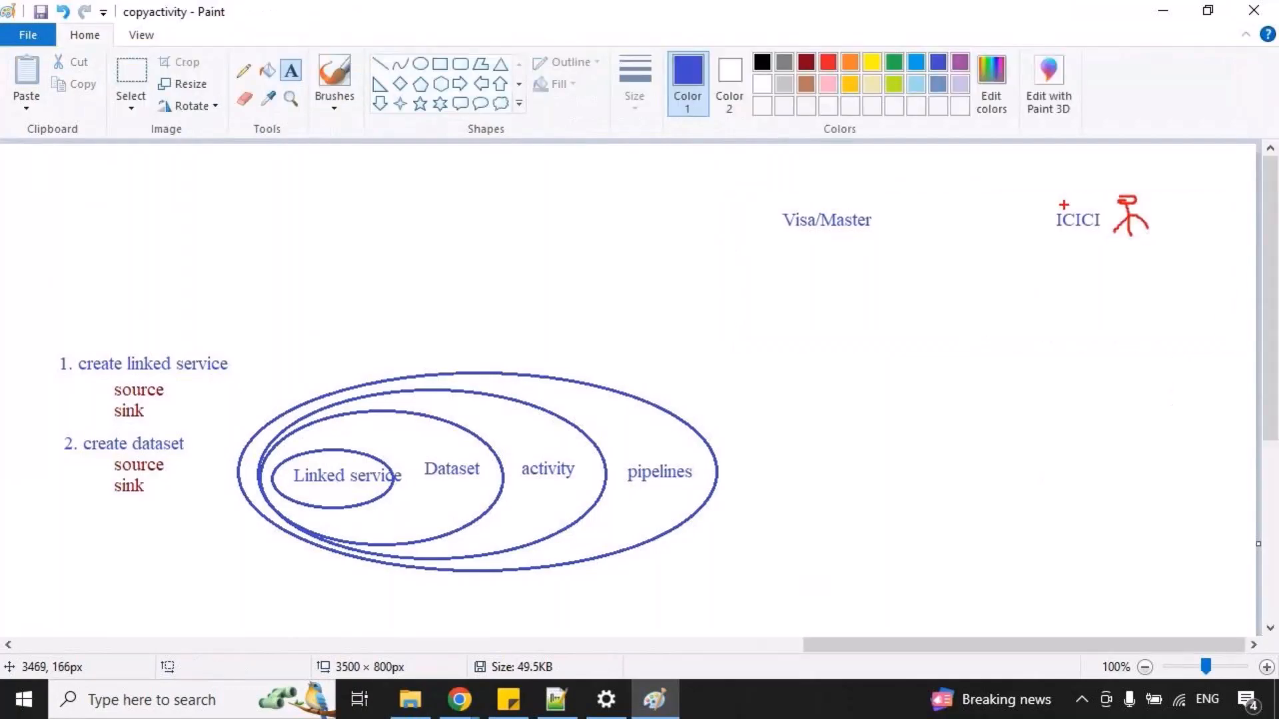
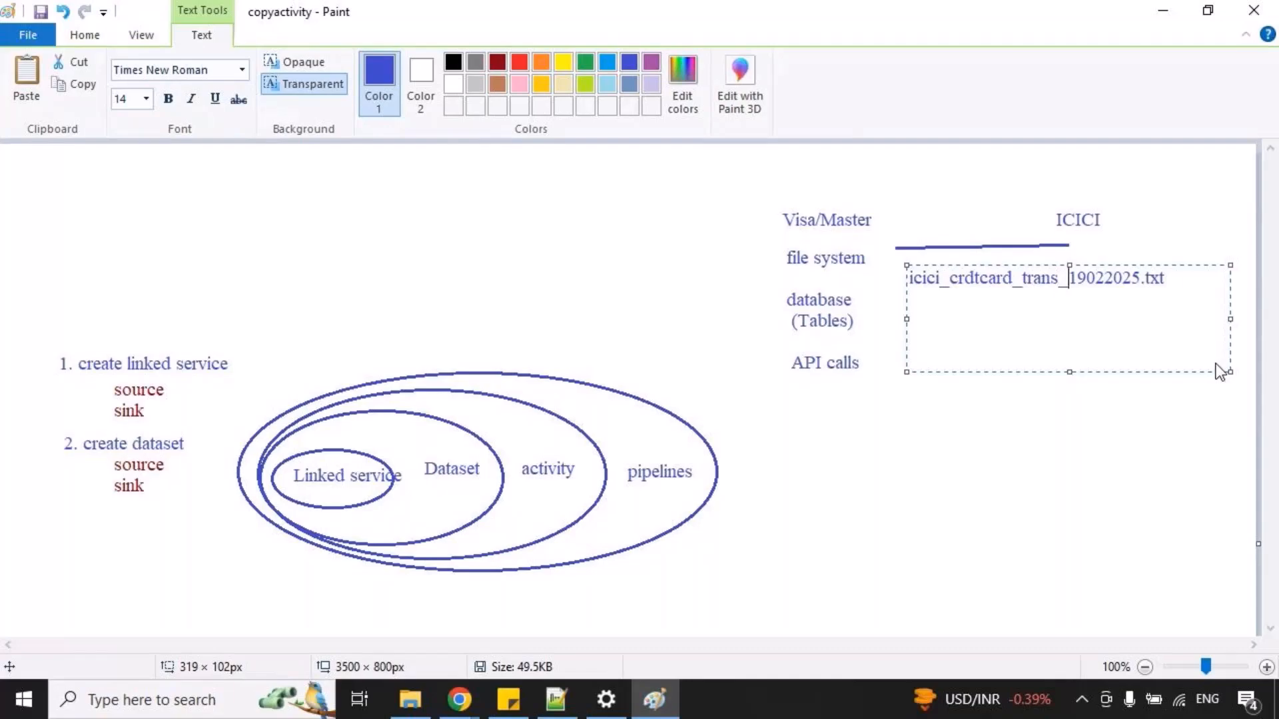
Place the ICICI file name text, temporarily box it in red, and sketch a curved red arrow from Visa/Master to ICICI.
click(1066, 456)
drag(903, 264, 1185, 301)
drag(896, 228, 1060, 199)
drag(1029, 289, 1047, 288)
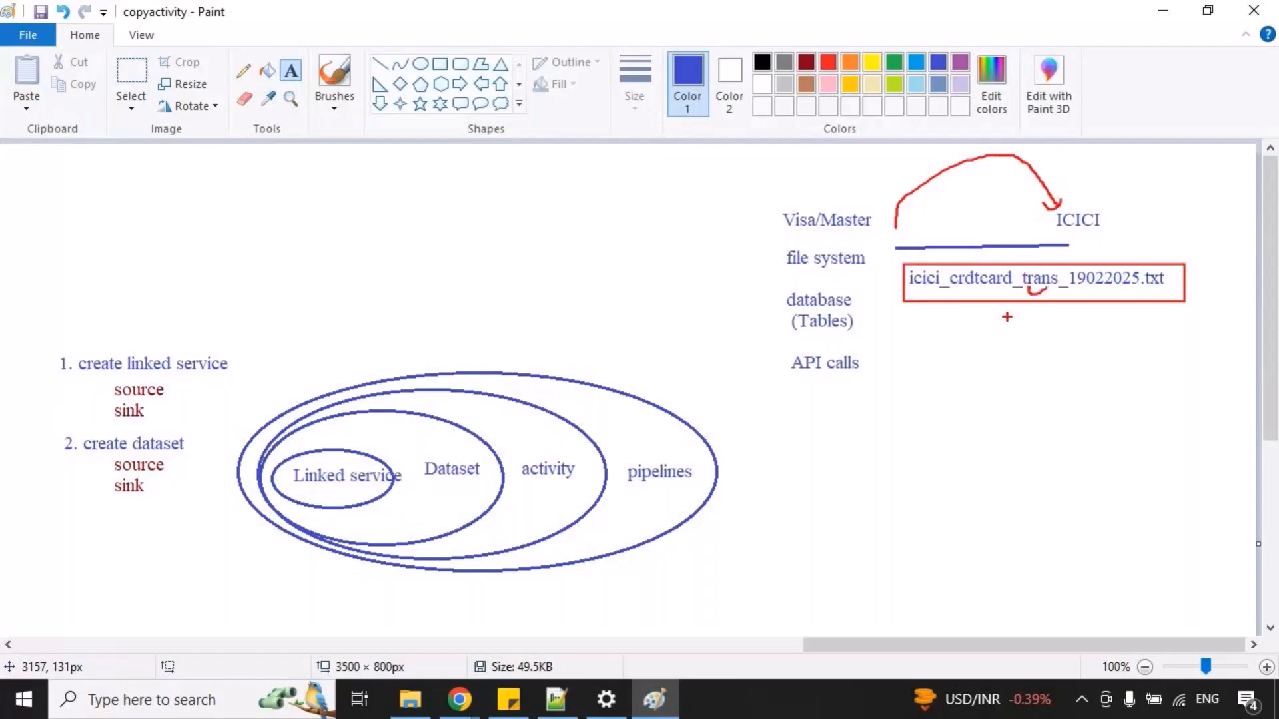
key(Escape)
Sketch a temporary red stick figure beside ICICI and an arrow from the file name to a database cylinder, and clear both.
key(ctrl+2)
mouse_move(1146, 232)
mouse_down()
mouse_move(1150, 254)
mouse_move(1167, 256)
mouse_up()
mouse_move(1090, 288)
mouse_down()
mouse_move(1225, 327)
mouse_move(1192, 354)
mouse_move(1249, 365)
mouse_move(1258, 326)
mouse_up()
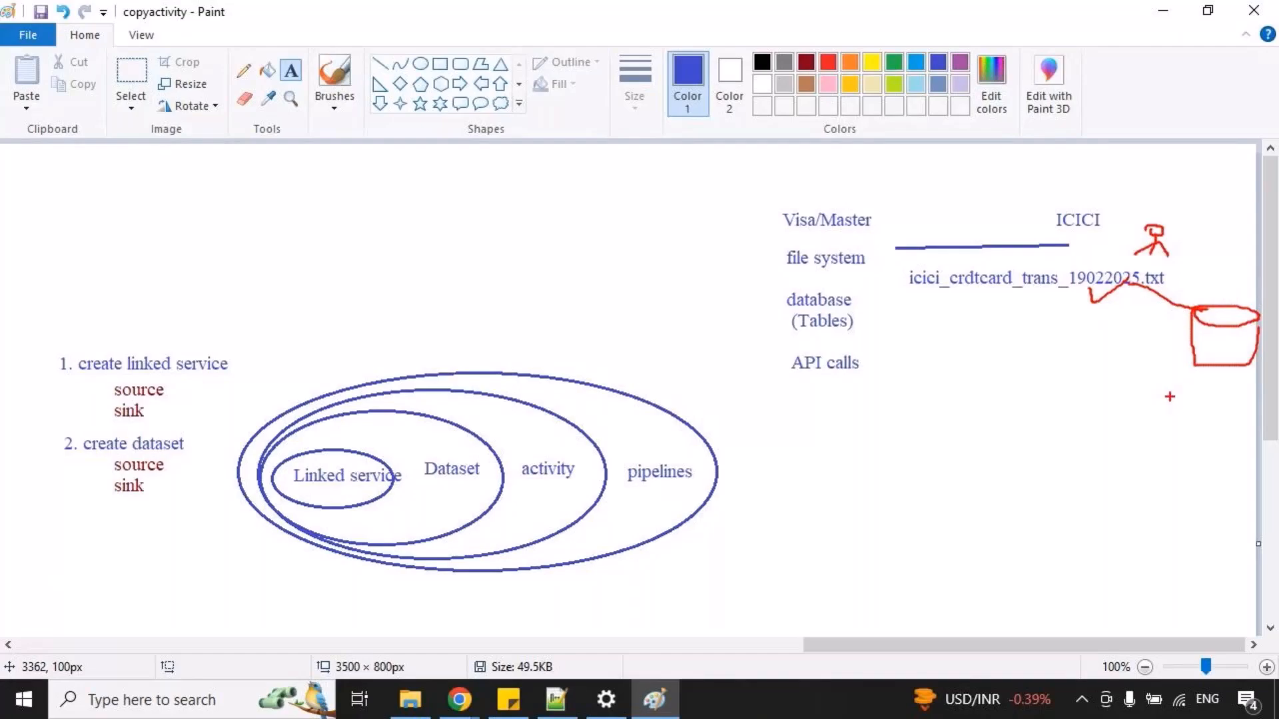
key(Escape)
Temporarily box the icici_crdtcard_trans_19022025.txt label in red and mark the text inside it.
key(ctrl+2)
drag(892, 263, 1153, 313)
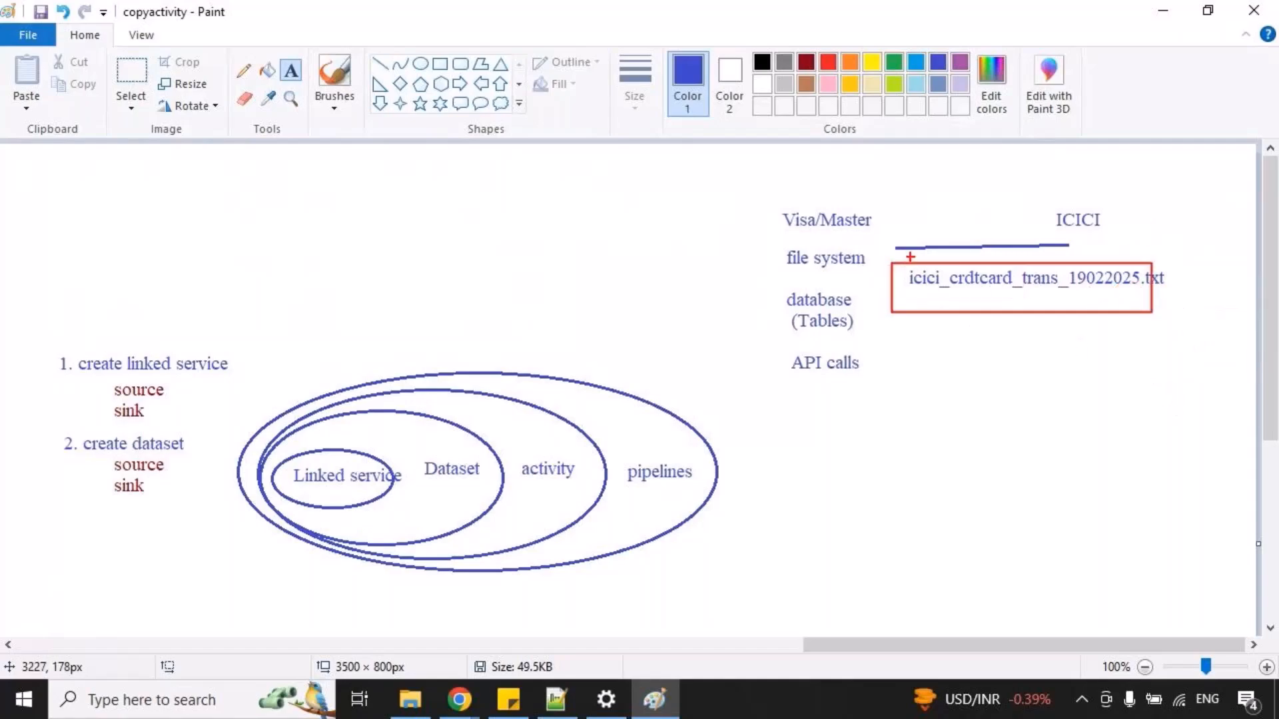
drag(974, 287, 1042, 282)
key(Escape)
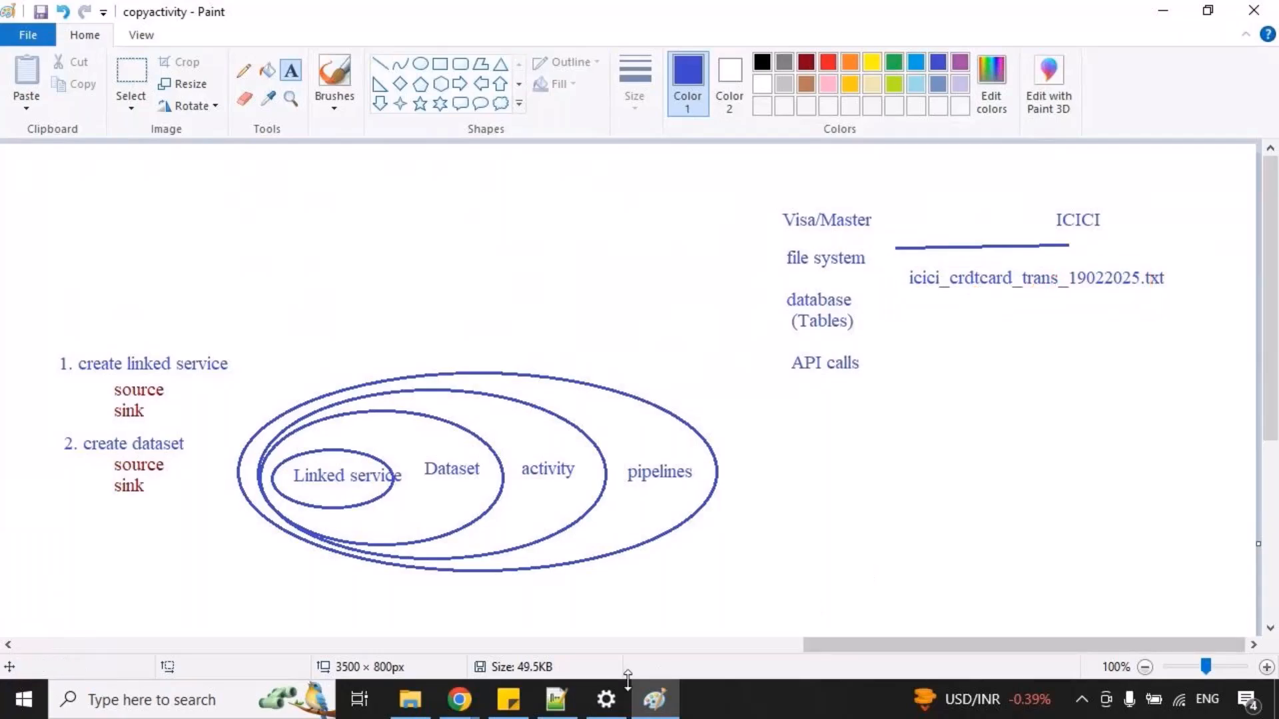
Switch to Notepad++, briefly mark orders.txt in red, and view customers.txt.
click(556, 699)
drag(1006, 72, 1072, 105)
key(Escape)
click(910, 74)
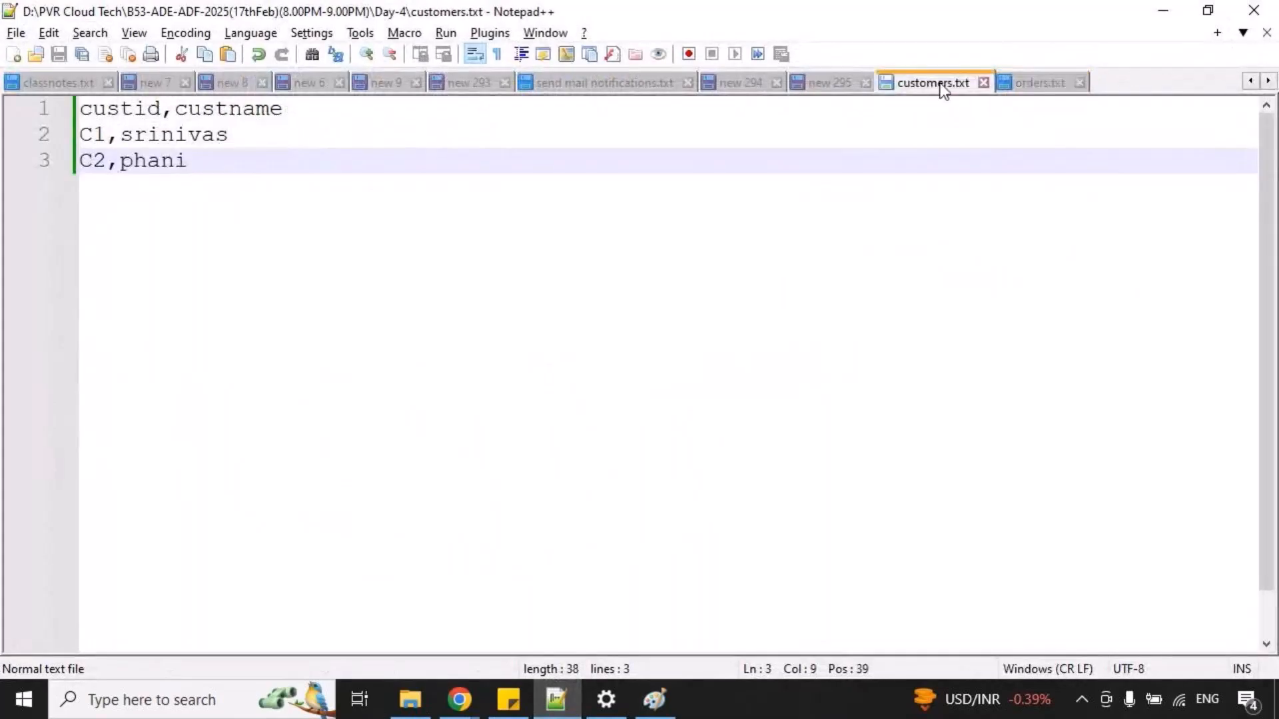
Switch back to Paint and add the text "flipkart.com" in the empty area below "API calls".
click(655, 699)
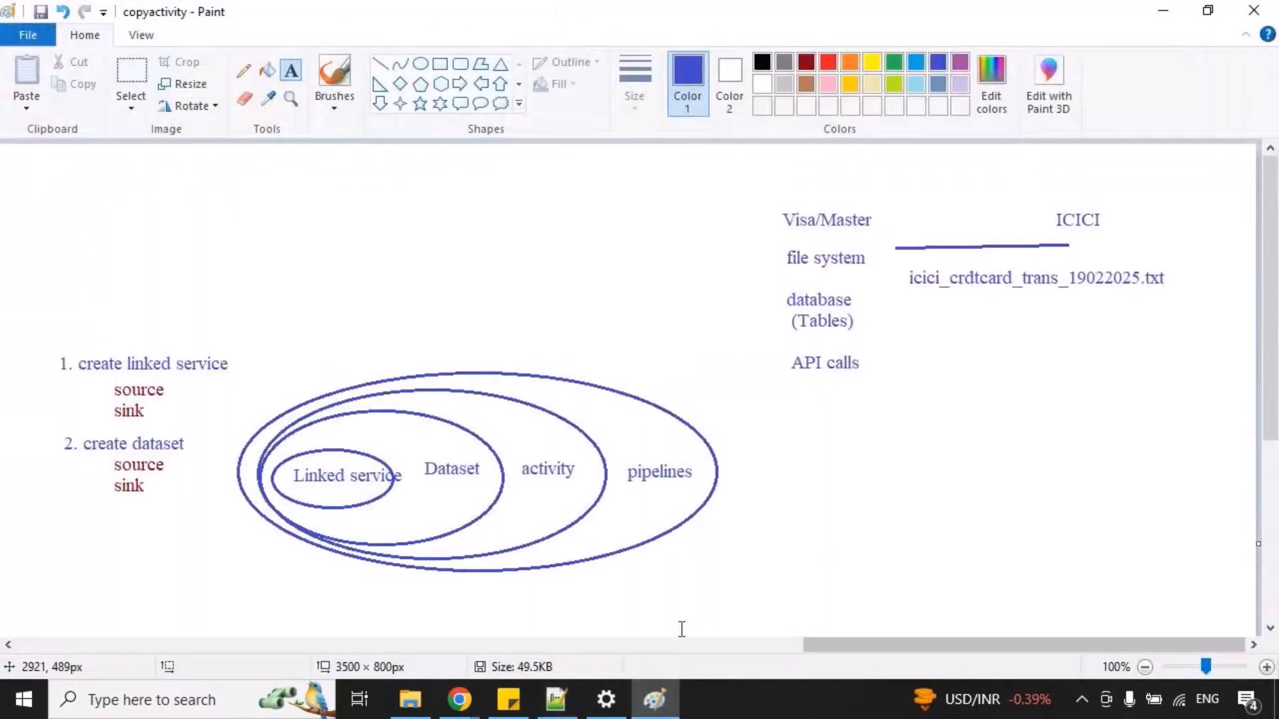
drag(816, 424, 1215, 614)
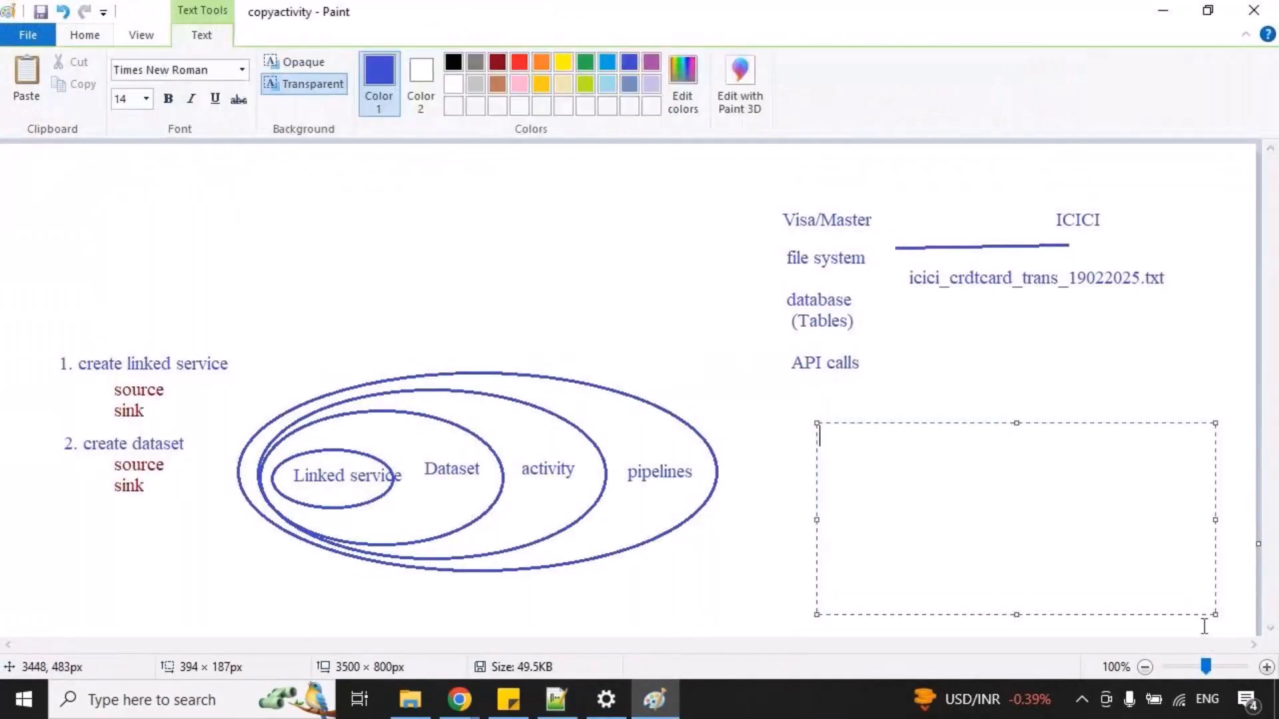
text(flipkart.com)
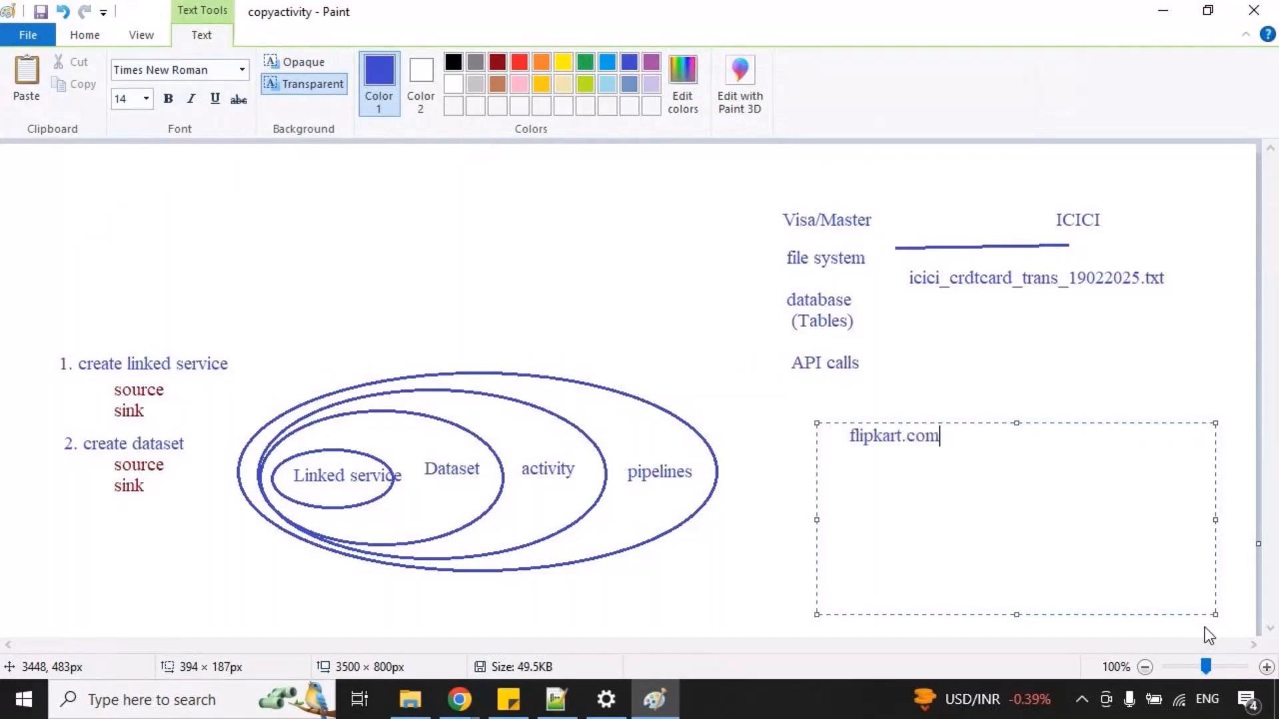
click(608, 280)
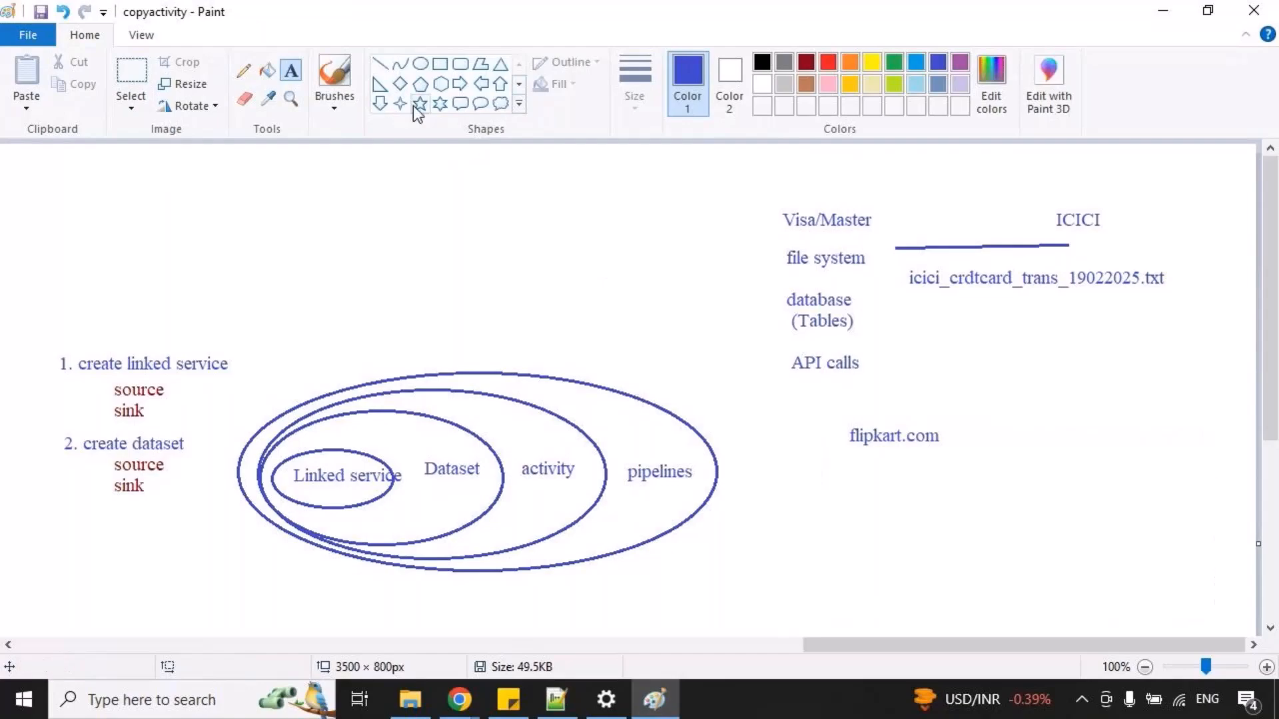
Draw a rectangle of about 69 × 51 px below "flipkart.com" and add the text "orders" beneath it.
click(439, 63)
drag(834, 461, 903, 512)
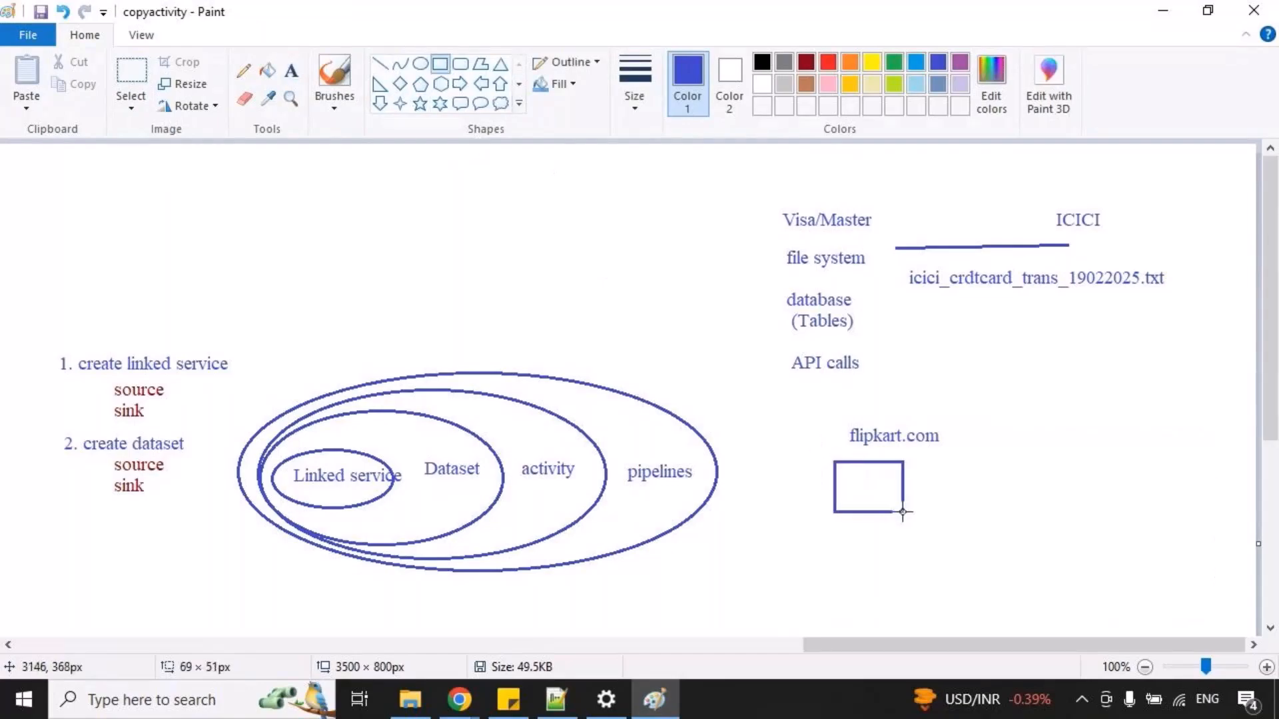
click(949, 509)
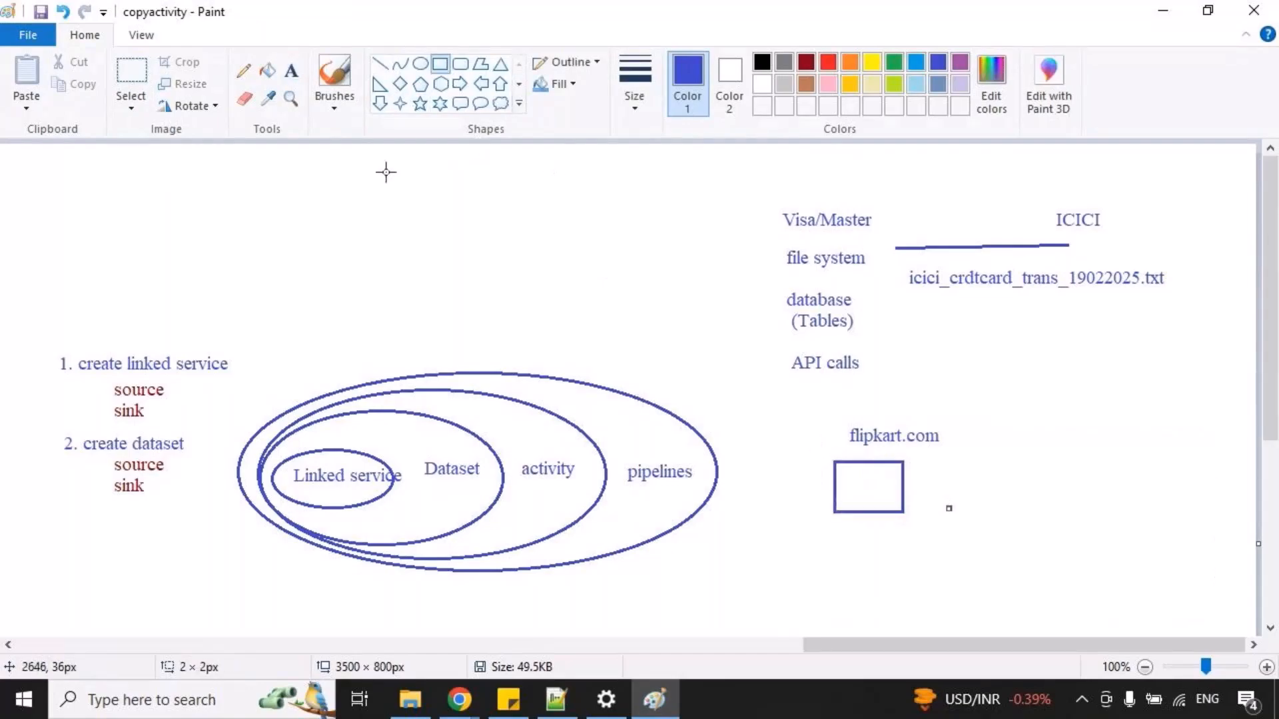
click(291, 74)
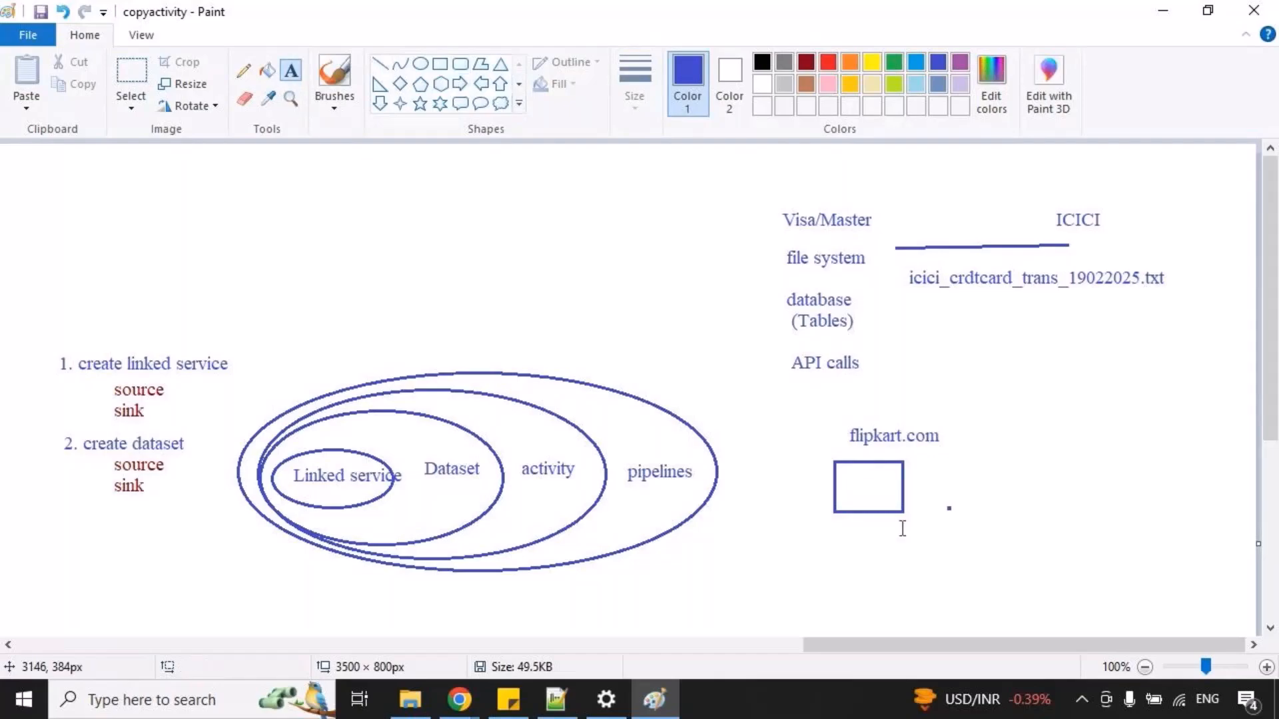
click(869, 525)
text(orders)
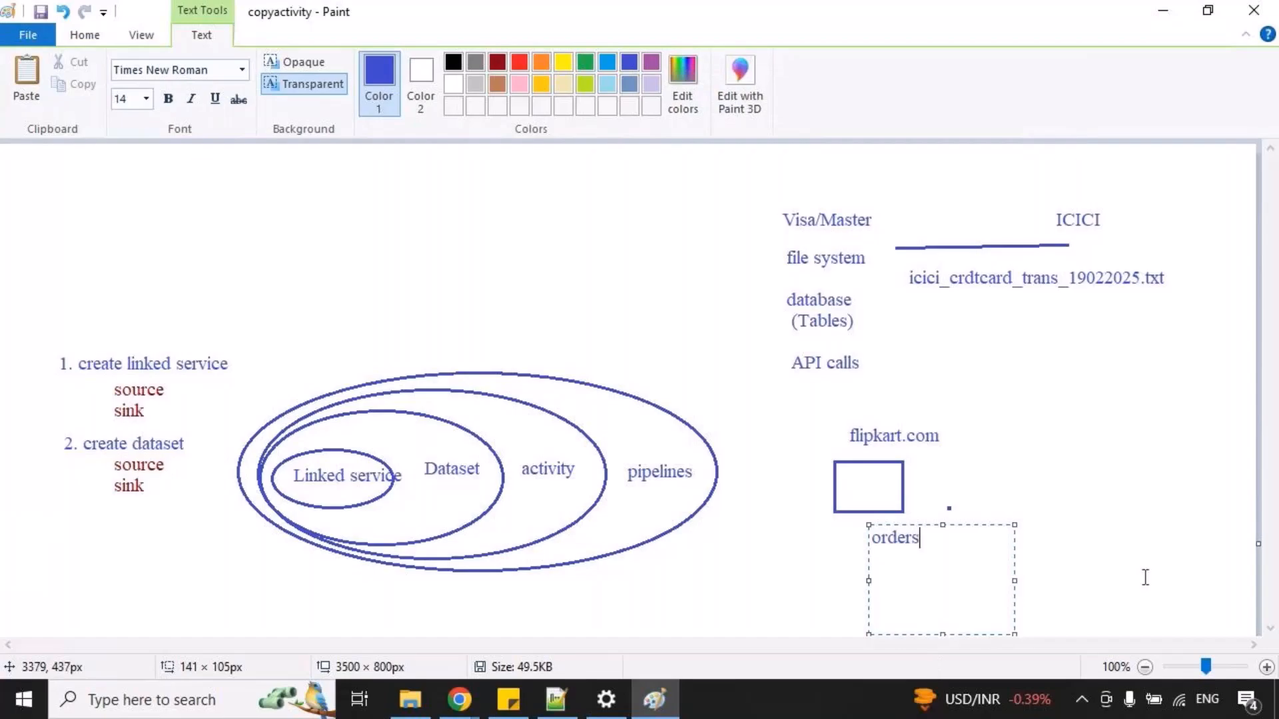
click(1142, 570)
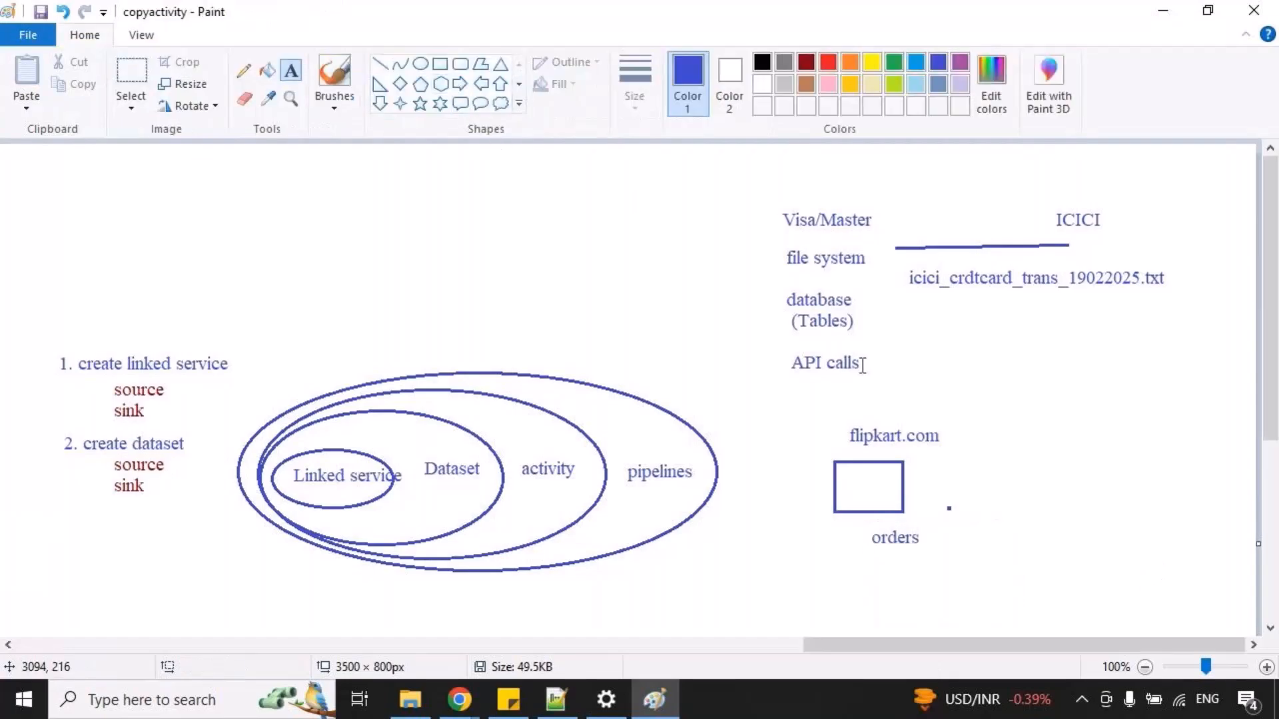
Add the text "team" in the empty area to the right of the flipkart.com rectangle.
drag(1106, 455, 1254, 539)
text(teams)
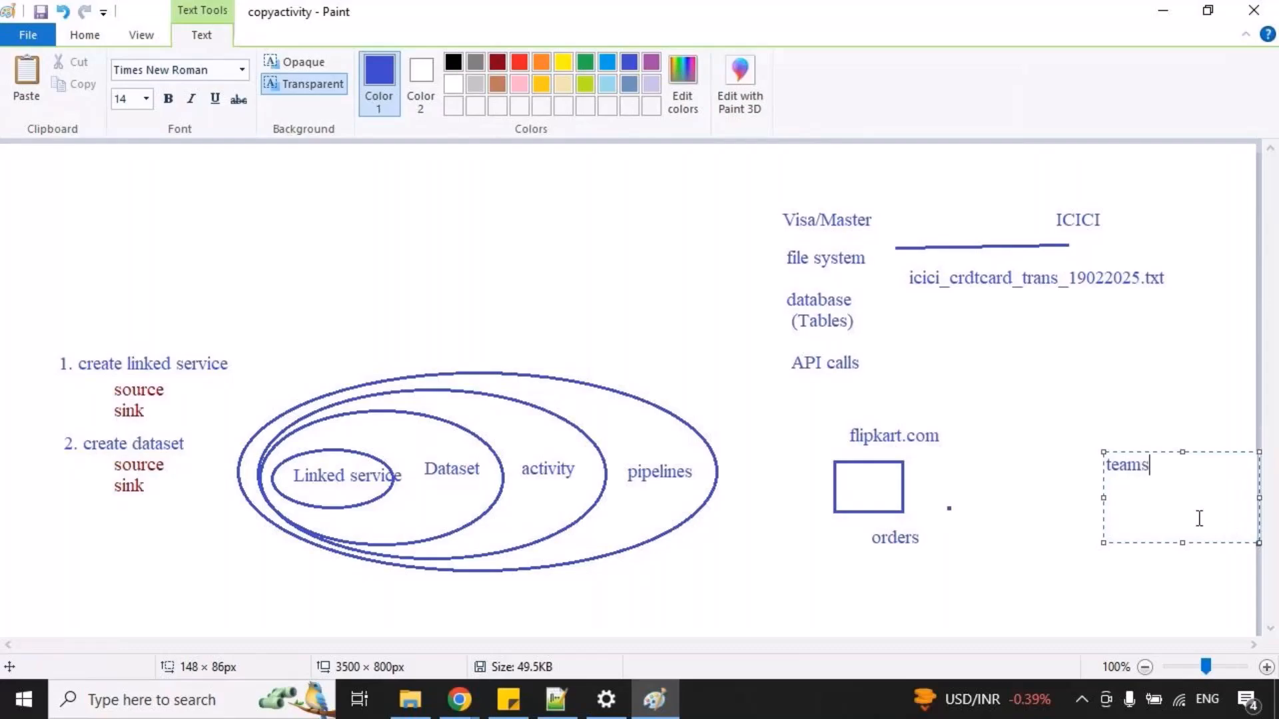
key(BackSpace)
click(911, 477)
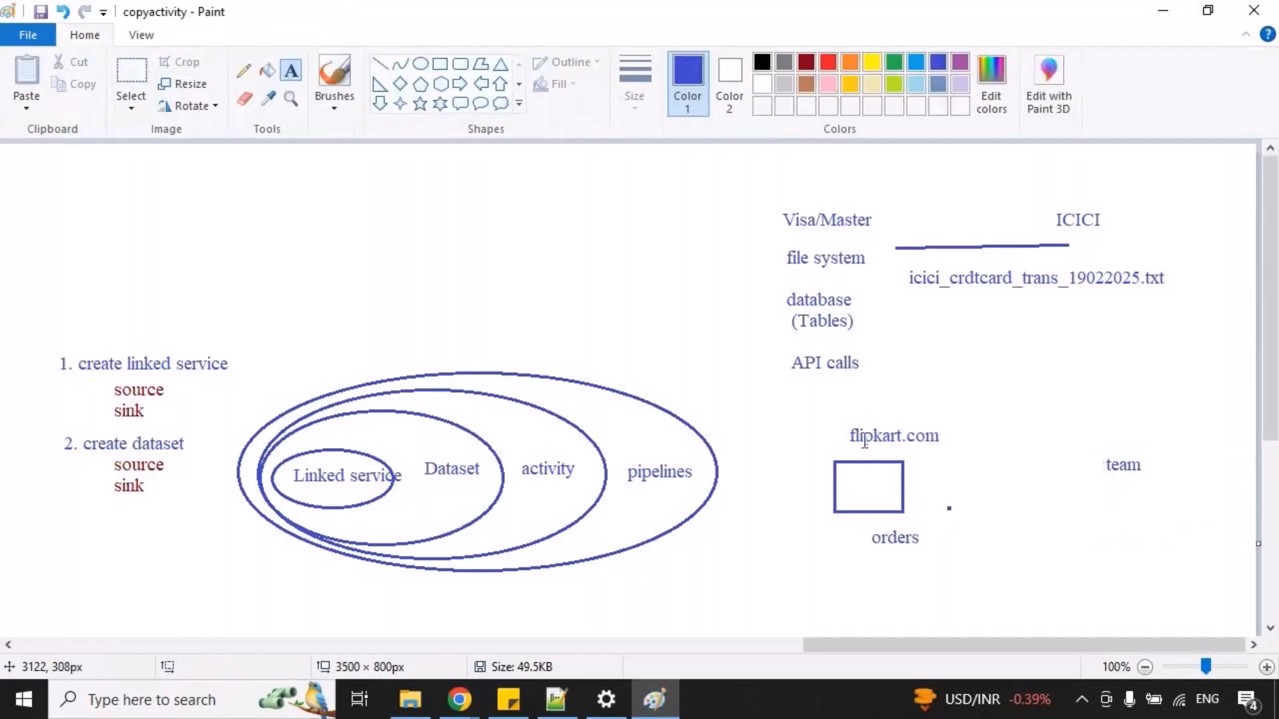
Draw a nearly horizontal blue line from the "orders" label to below the "team" label.
click(381, 66)
mouse_move(930, 538)
mouse_down()
mouse_move(1093, 468)
mouse_move(1111, 535)
mouse_up()
click(1126, 530)
Sketch a red curved arrow from "orders" over the line and a database cylinder below "team", and remove both.
key(ctrl+2)
mouse_move(909, 543)
mouse_down()
mouse_move(1070, 481)
mouse_move(1103, 521)
mouse_up()
mouse_move(1082, 518)
mouse_down()
mouse_move(1110, 511)
mouse_move(1222, 545)
mouse_move(1225, 584)
mouse_move(1236, 531)
mouse_up()
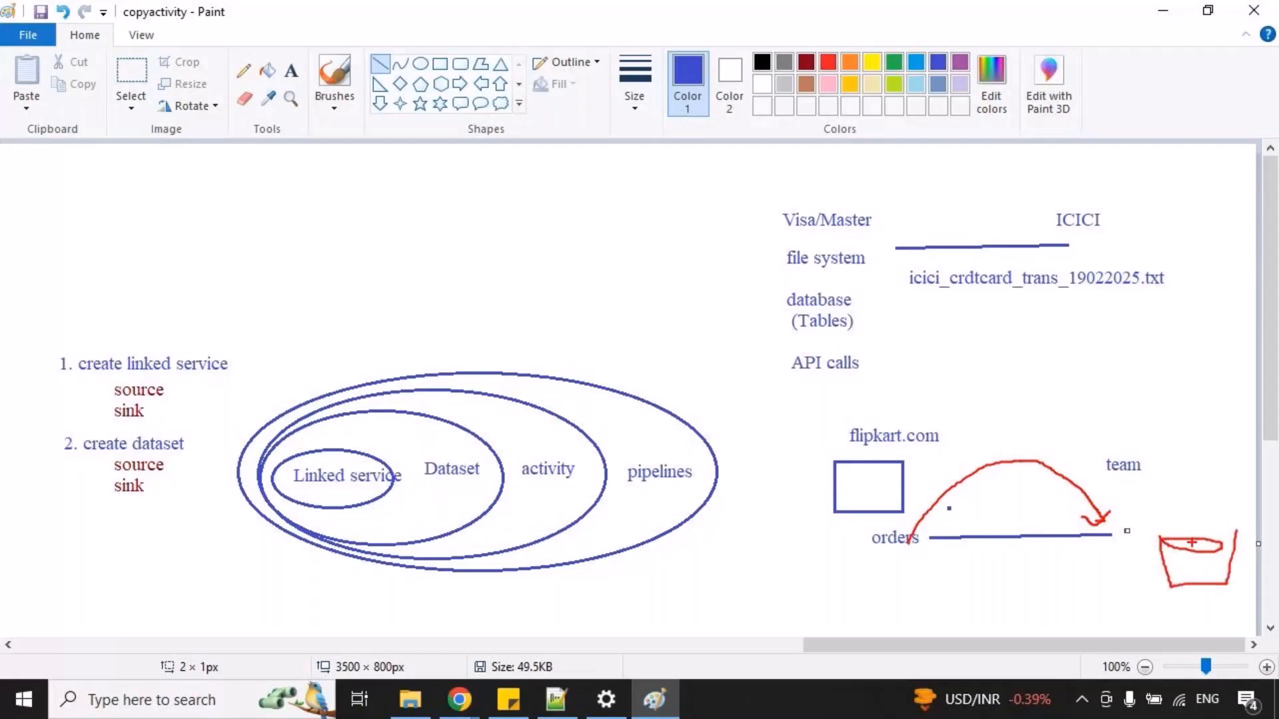
key(ctrl+z)
key(ctrl+z)
key(ctrl+z)
key(ctrl+z)
Add the text "orders_19022025.txt" beneath the line beside "orders".
click(291, 69)
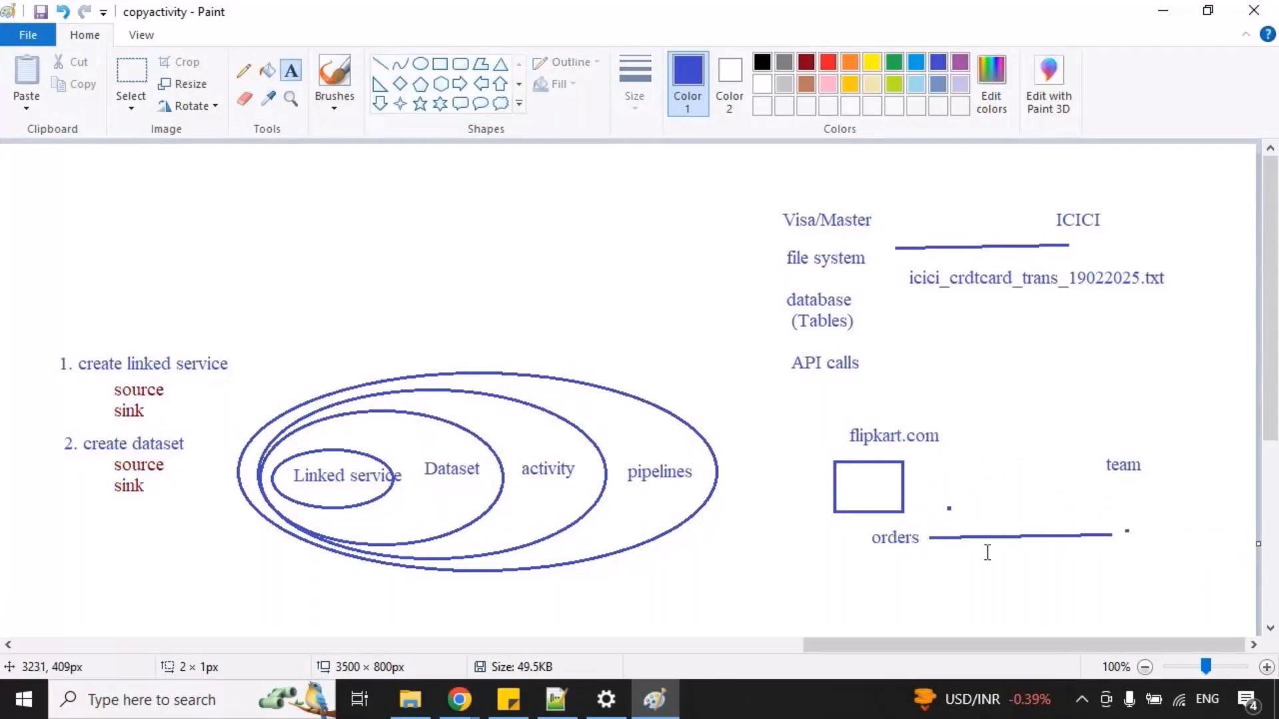
drag(950, 544, 1240, 642)
text(orders_19022024)
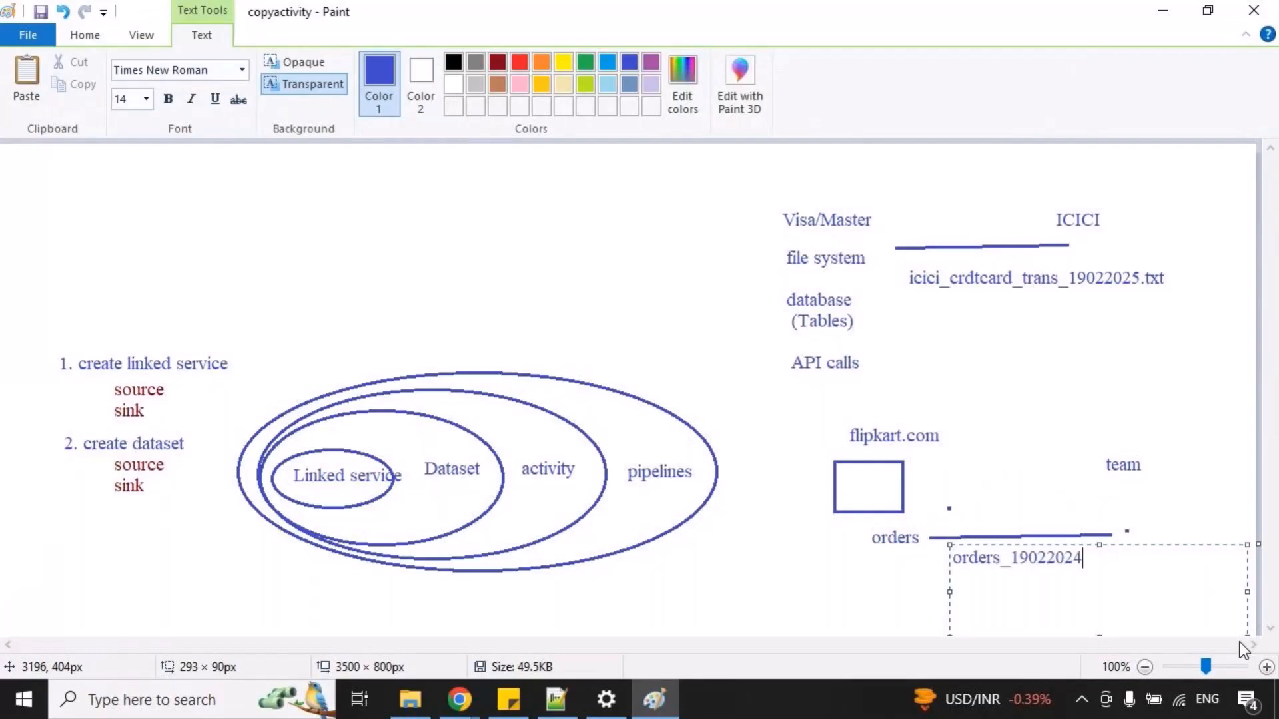
key(BackSpace)
text(5.txt)
click(885, 594)
Temporarily mark orders_19022025.txt with a red box and an outgoing arrow, clear them, and highlight the name again.
mouse_move(945, 541)
mouse_down()
mouse_move(1094, 583)
mouse_move(1128, 528)
mouse_move(1150, 553)
mouse_up()
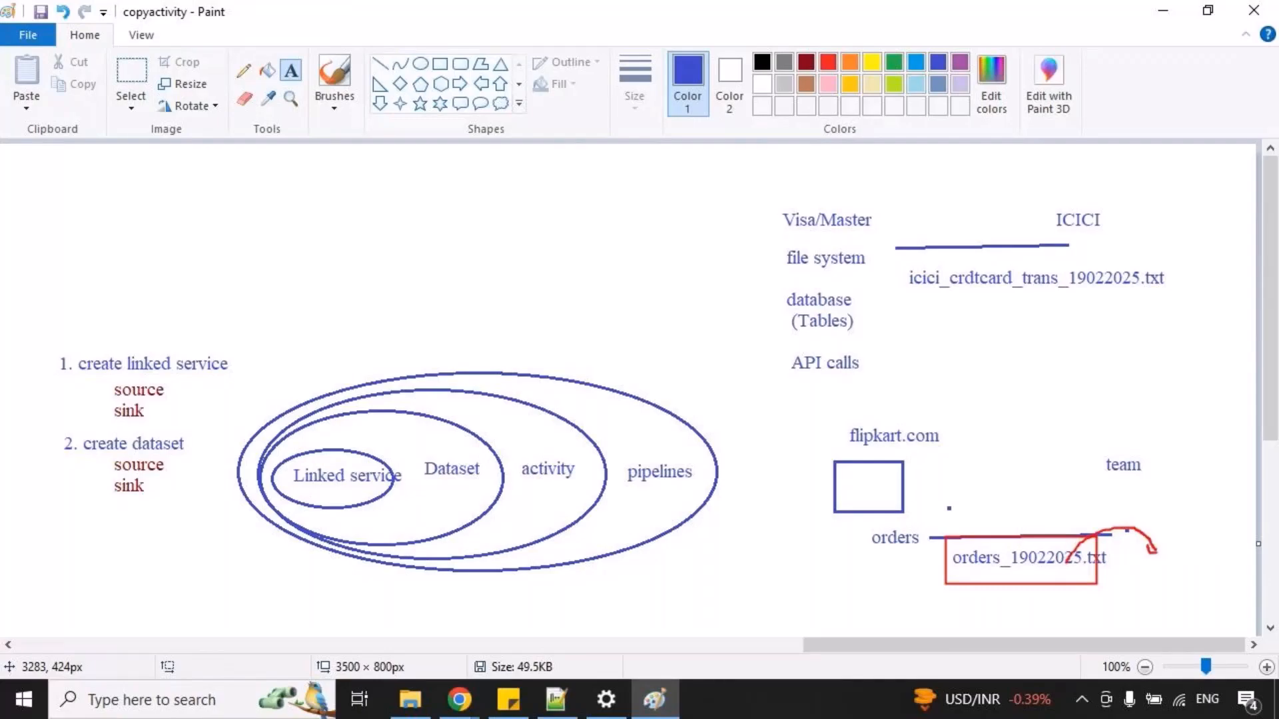
key(Escape)
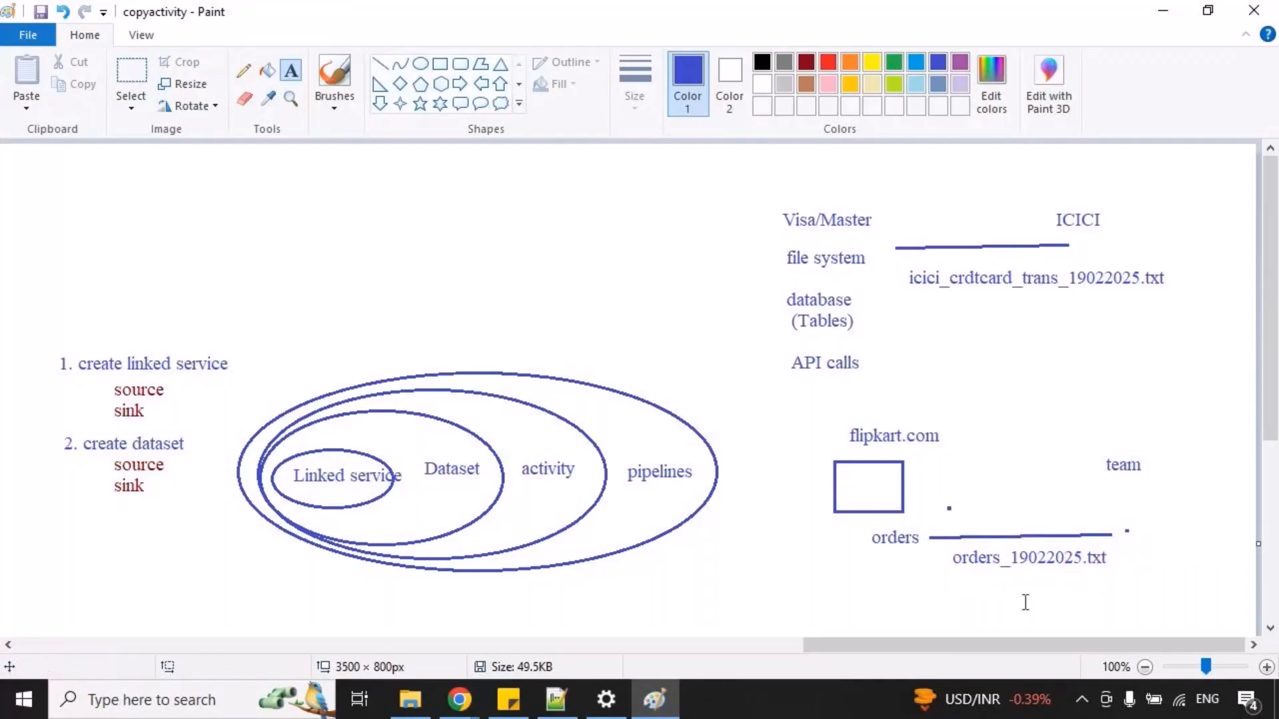
key(ctrl+2)
mouse_move(934, 540)
mouse_down()
mouse_move(1089, 600)
mouse_move(1162, 576)
mouse_up()
key(Escape)
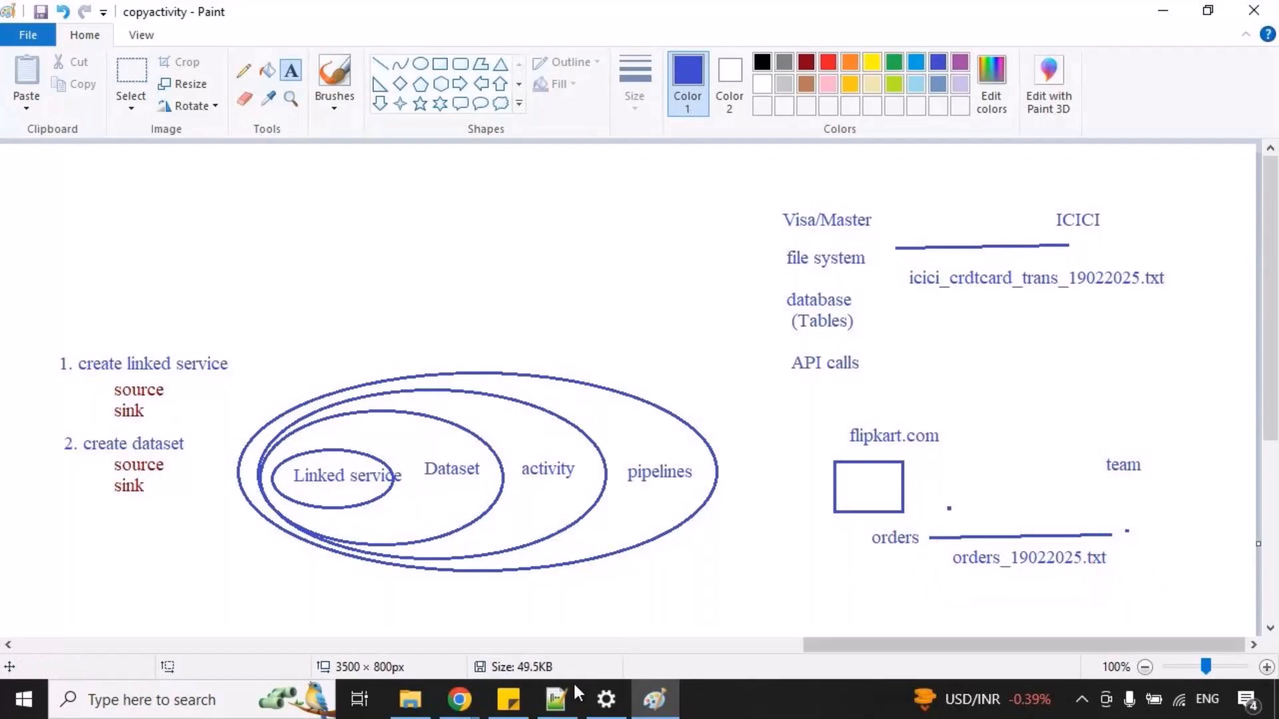
Switch to the new 295 document in Notepad++ and add a "srcfiles/" line a few blank lines below devstgacctbatch53.
click(556, 700)
click(817, 87)
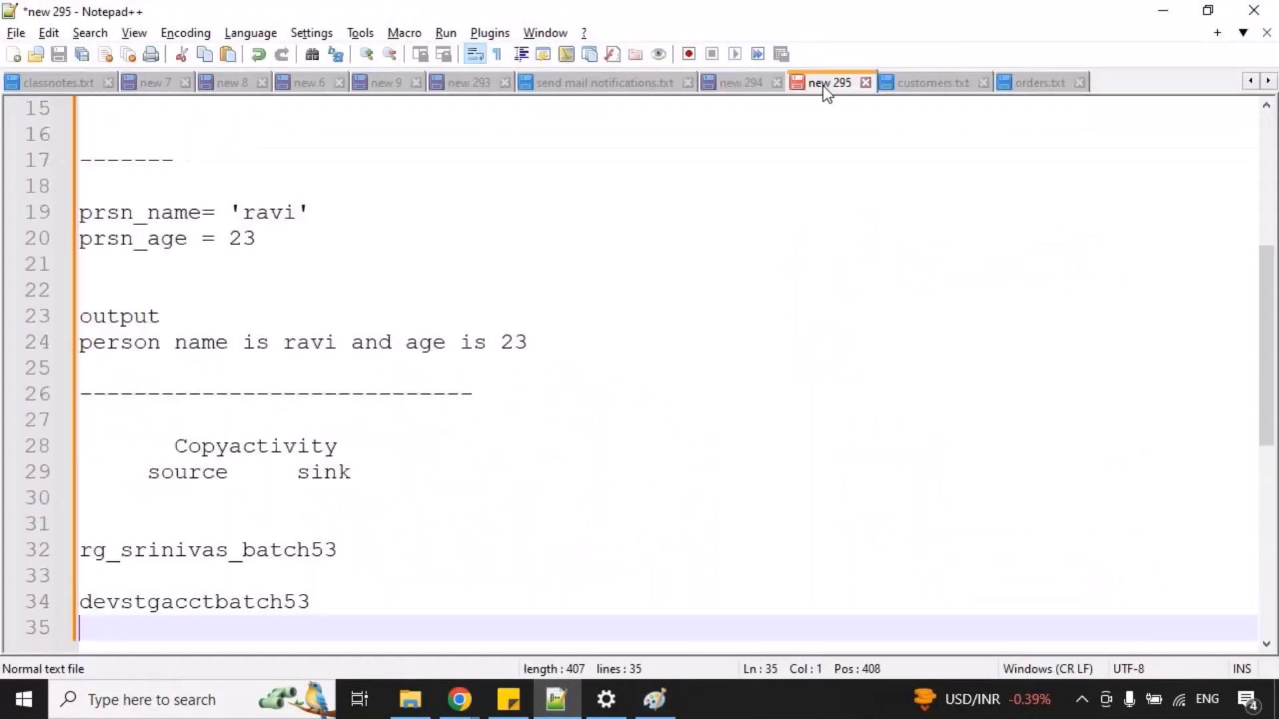
key(Return)
key(Return)
key(Return)
text(src)
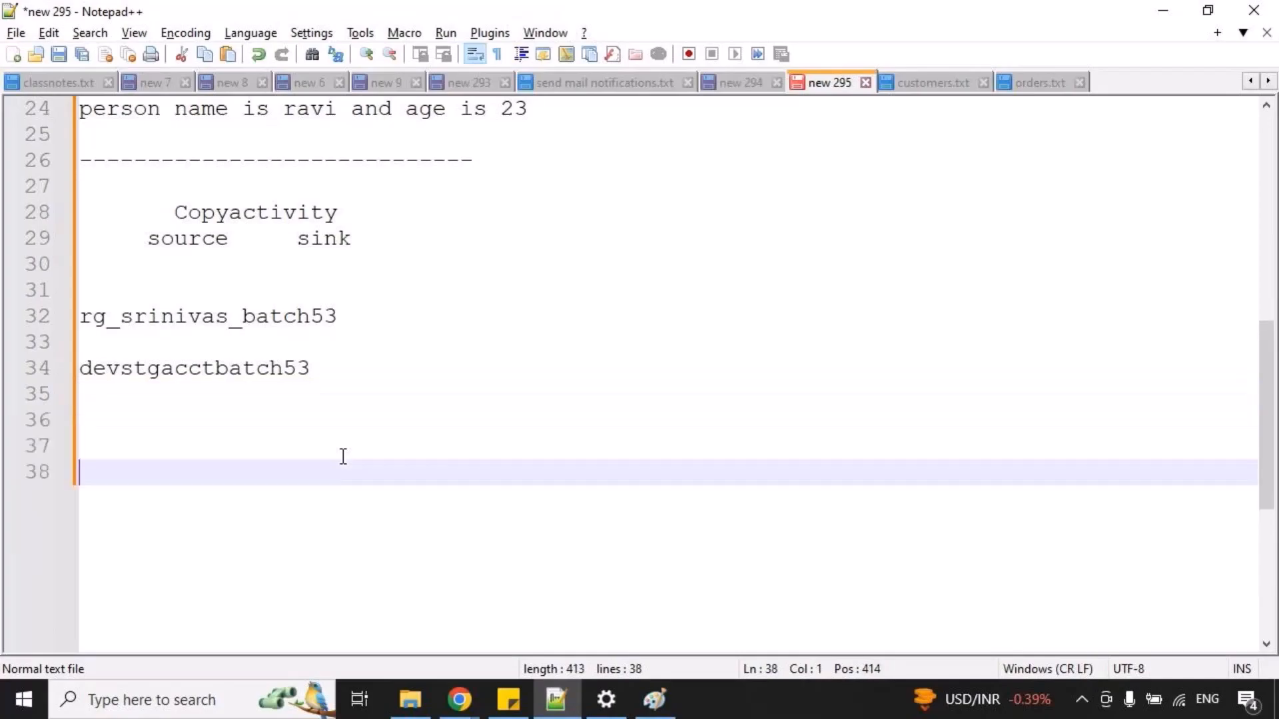
text(files/)
Add the indented entry "orders_19022025.json" under srcfiles/.
key(Return)
text(orders_)
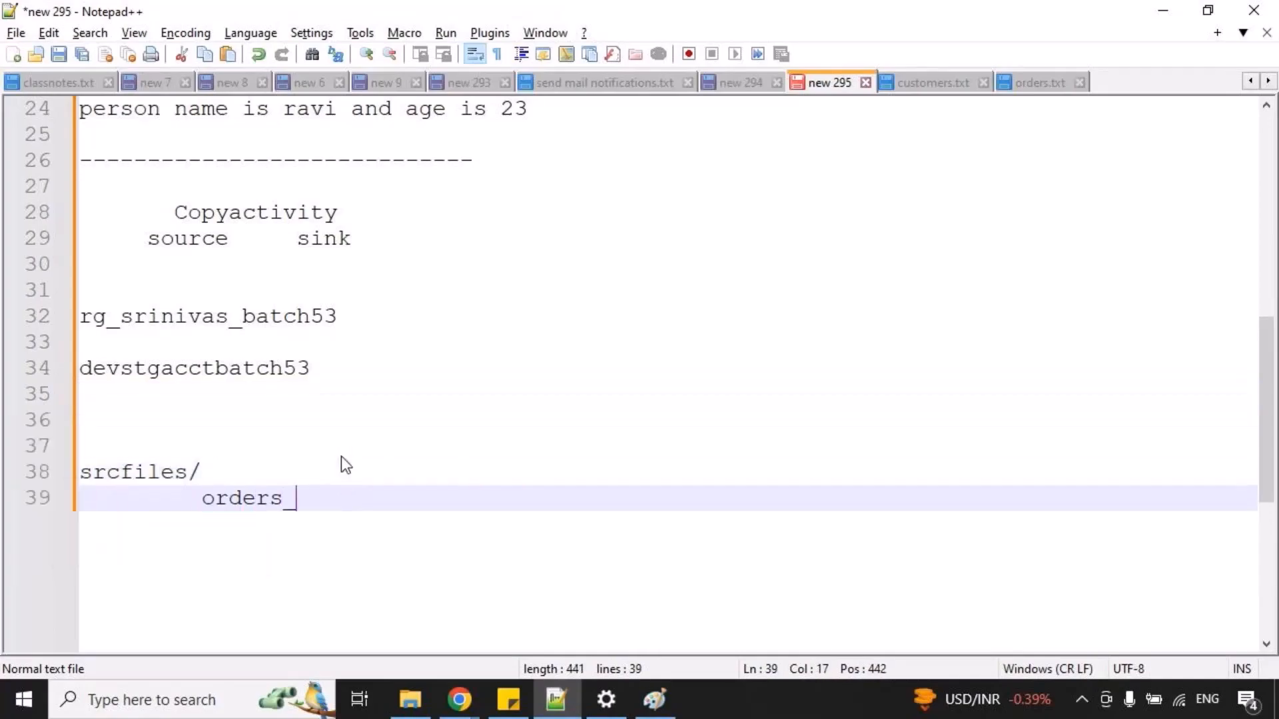
text(19022925)
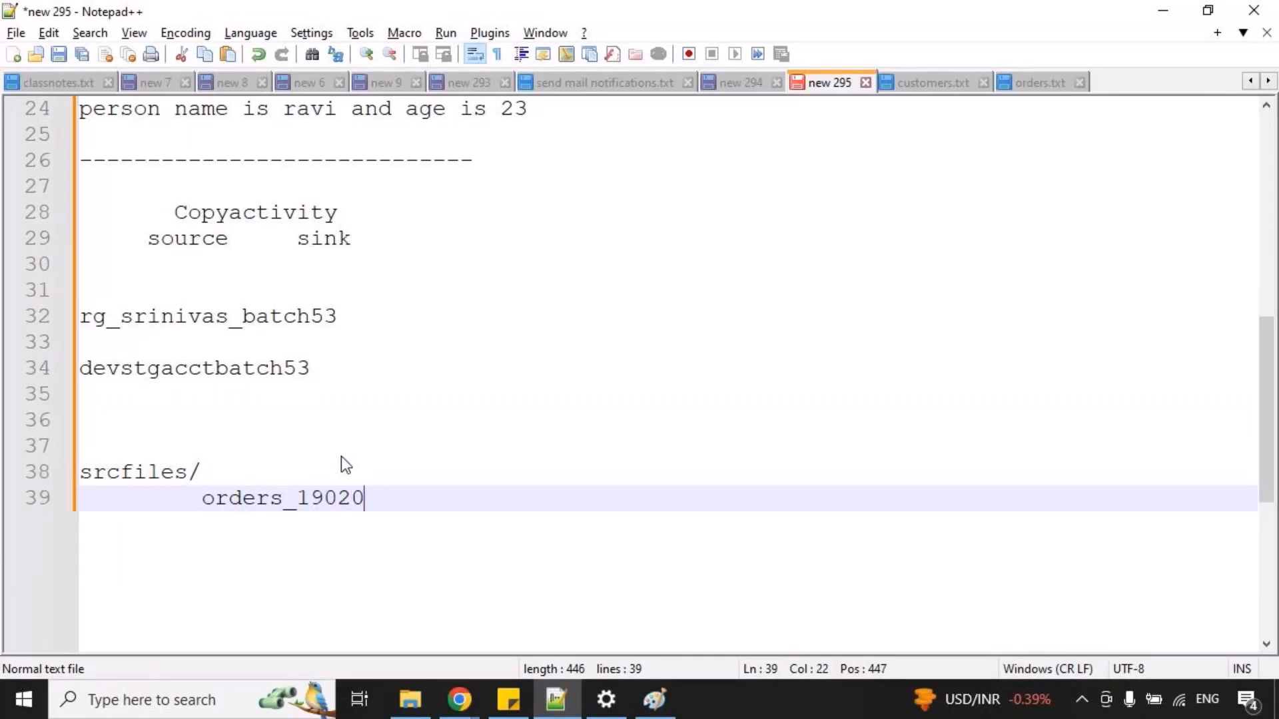
key(BackSpace)
key(BackSpace)
key(BackSpace)
text(025.json)
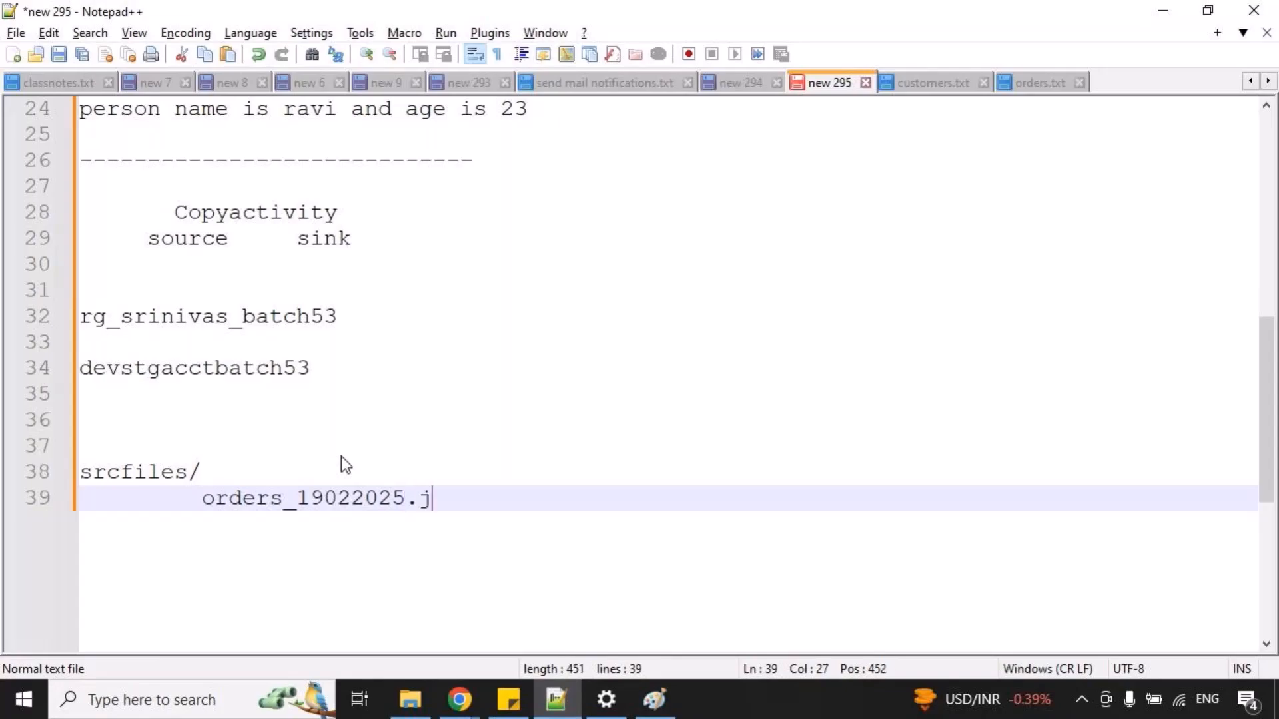
Add the indented entry "products_1902025.json" below the orders entry.
key(Return)
text(orders_)
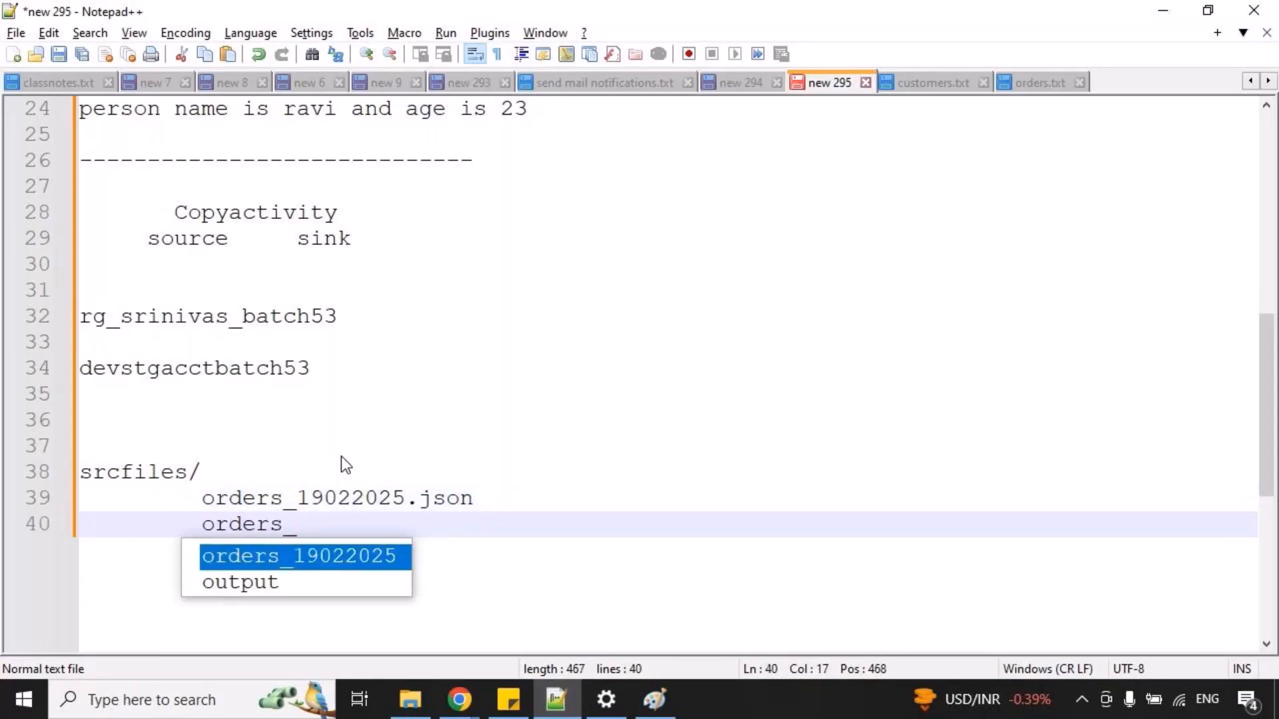
key(BackSpace)
key(BackSpace)
key(BackSpace)
key(BackSpace)
key(BackSpace)
key(BackSpace)
key(BackSpace)
text(products)
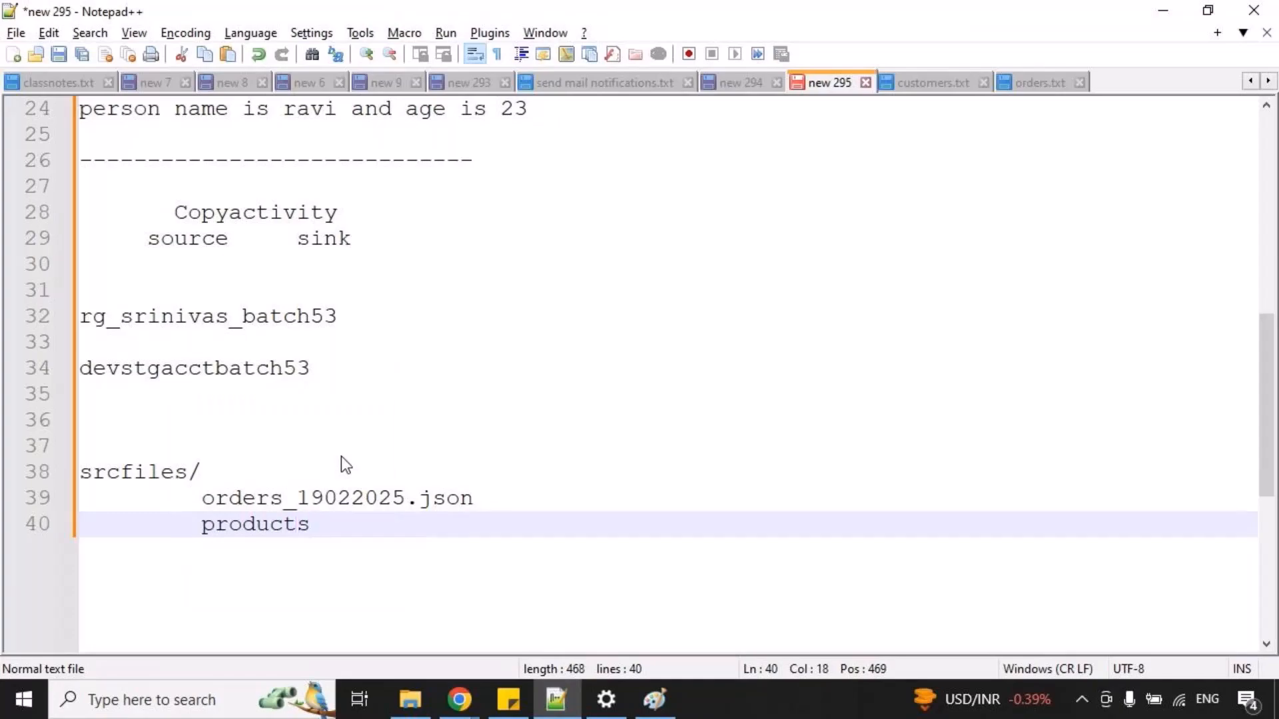
text(_19_2)
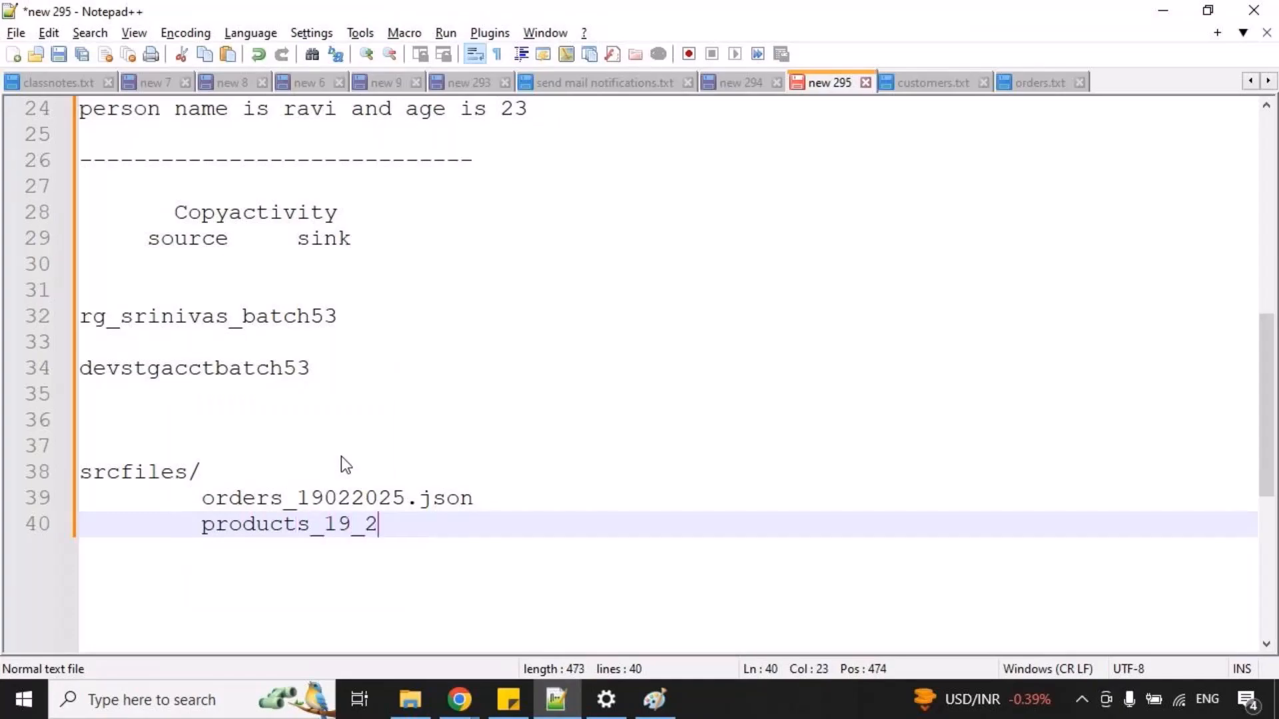
key(BackSpace)
key(BackSpace)
text(02020)
key(BackSpace)
text(5.json)
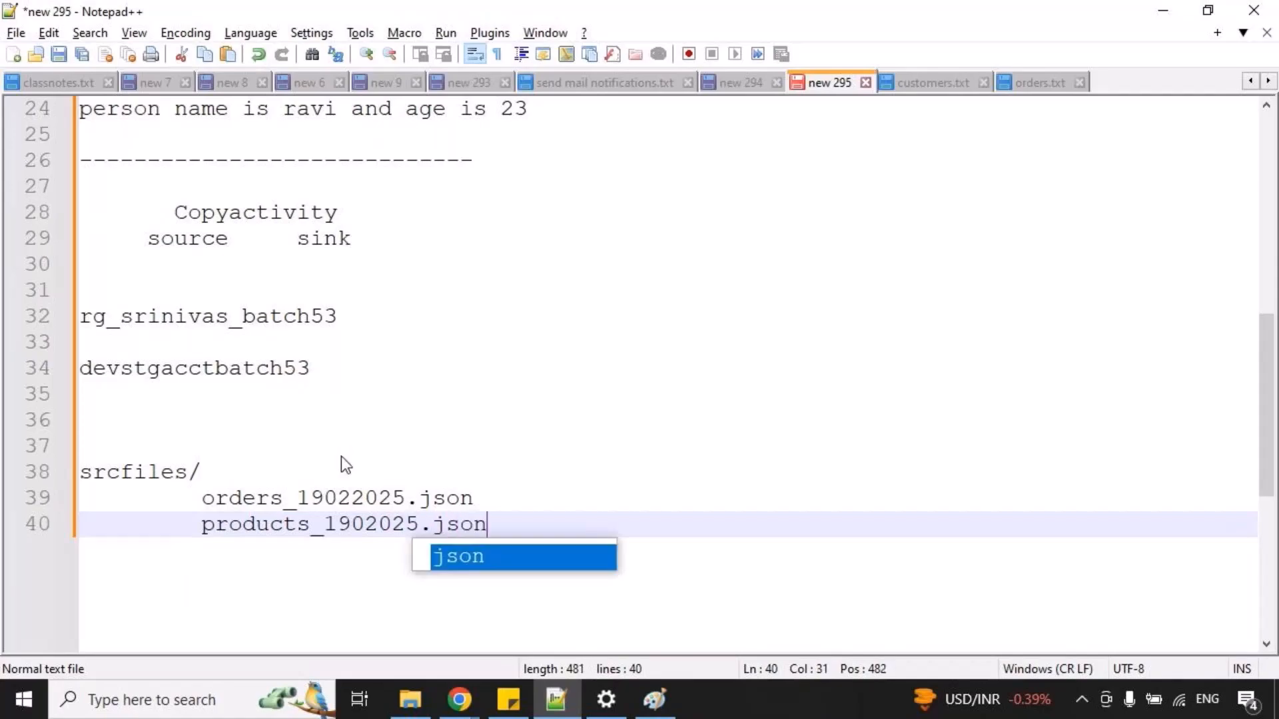
Duplicate the orders and products JSON entries directly below the existing pair.
drag(201, 497, 490, 518)
key(ctrl+c)
click(528, 522)
key(Return)
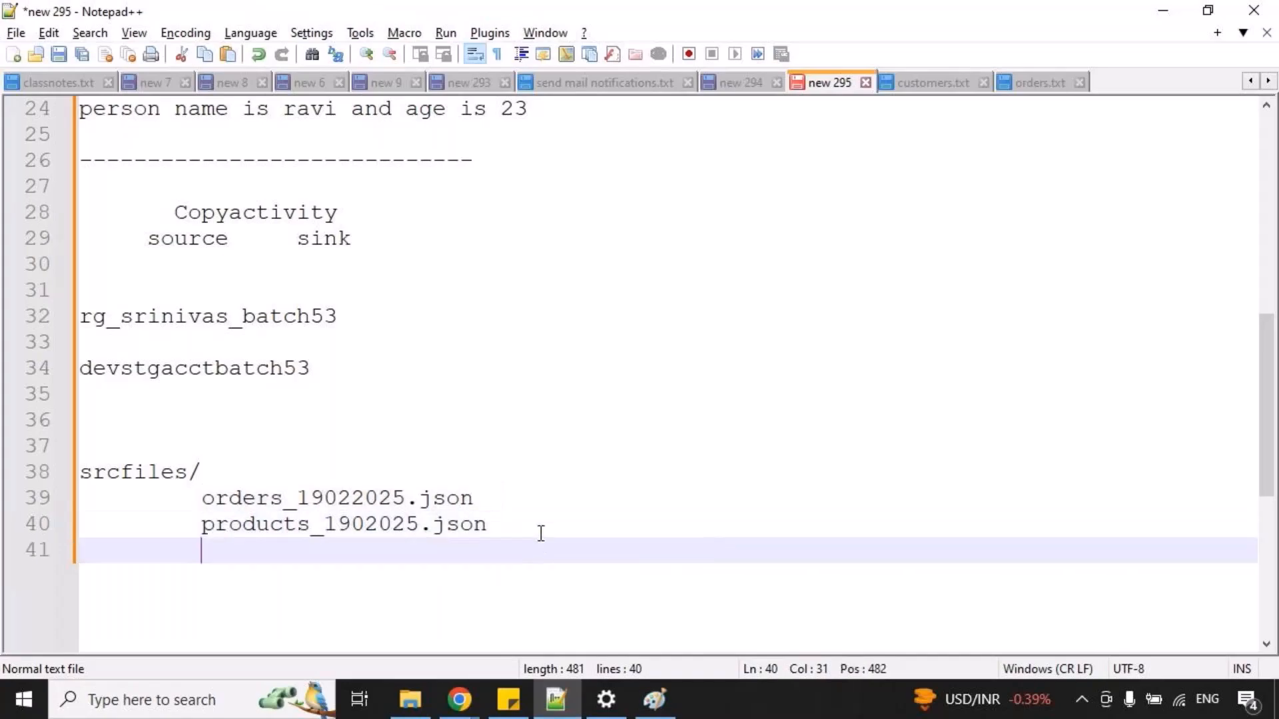
key(ctrl+v)
Change the day in the duplicated file names so they read orders_18022025.json and products_1802025.json.
key(Up)
key(Left)
key(Left)
key(Left)
key(Left)
key(Left)
key(Left)
key(Left)
key(Left)
key(Left)
key(Left)
key(Left)
key(BackSpace)
text(8)
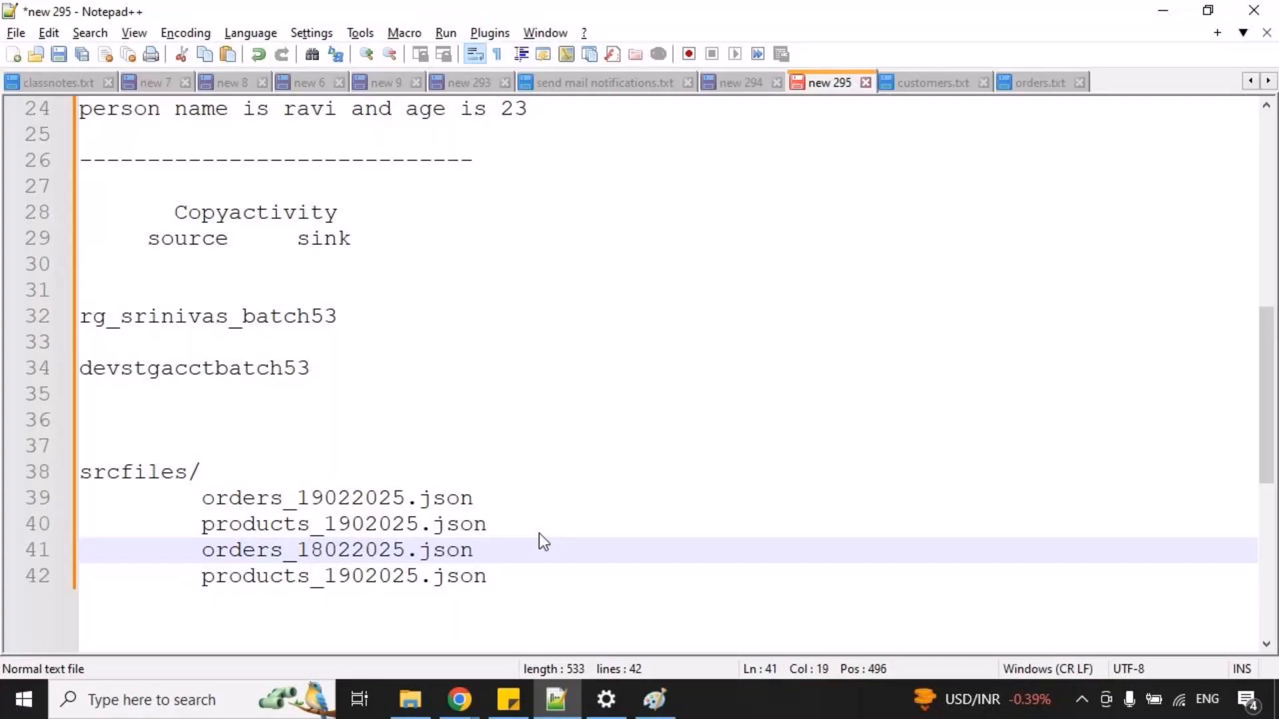
key(Down)
key(Right)
key(Right)
key(BackSpace)
text(8)
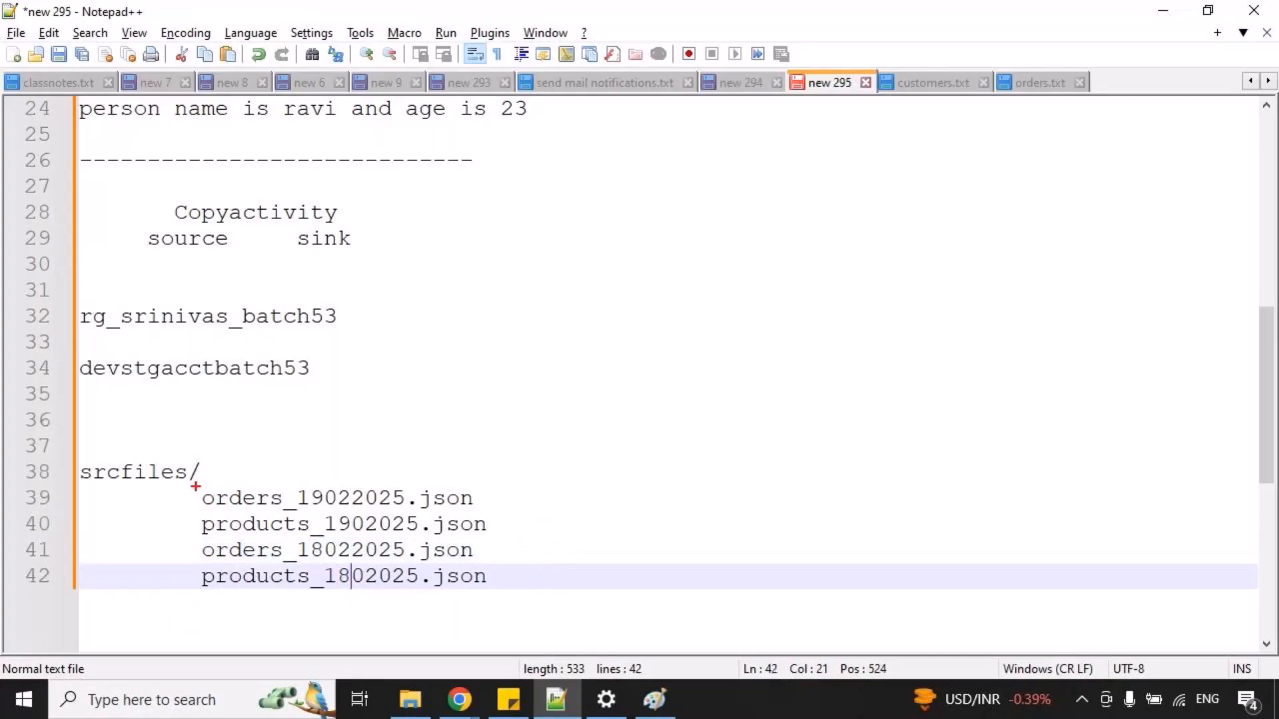
Mark up the 19th-dated file pair under srcfiles/ with a box and arrow, and bracket the two dated pairs separately.
mouse_move(193, 485)
mouse_down()
mouse_move(470, 546)
mouse_move(661, 514)
mouse_move(634, 526)
mouse_up()
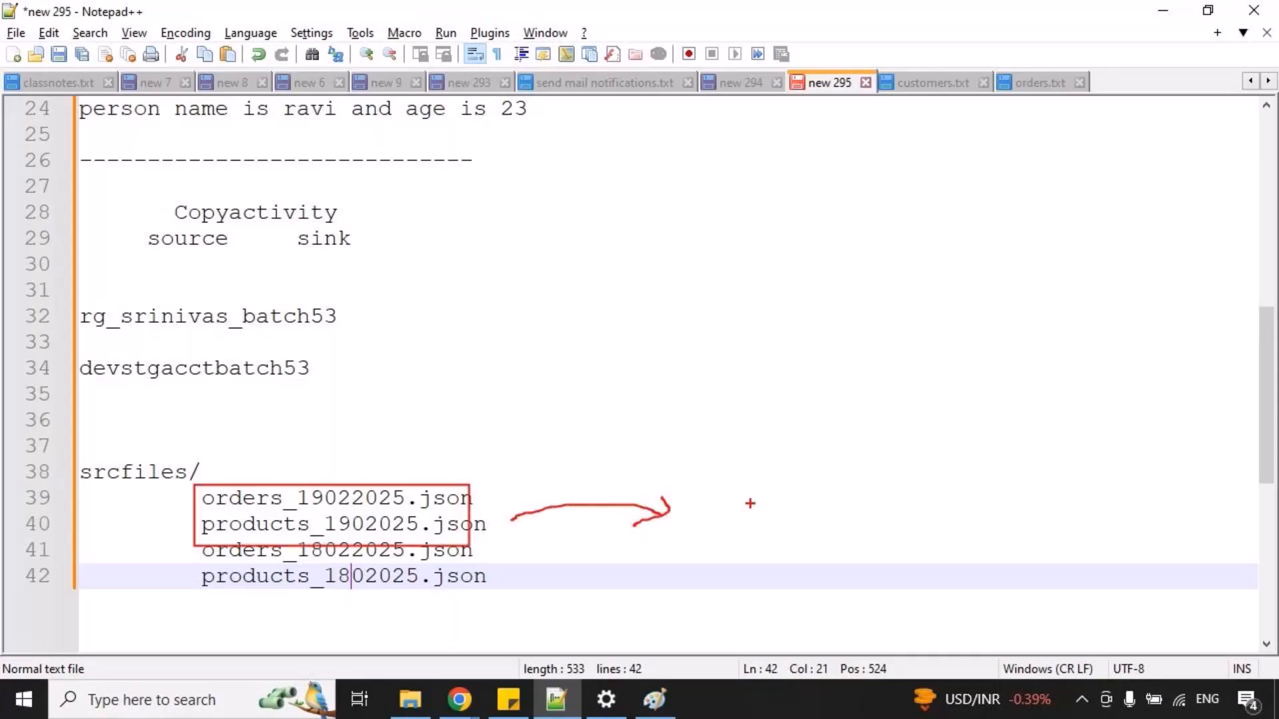
drag(226, 483, 255, 459)
drag(258, 529, 283, 519)
drag(664, 532, 669, 530)
key(Escape)
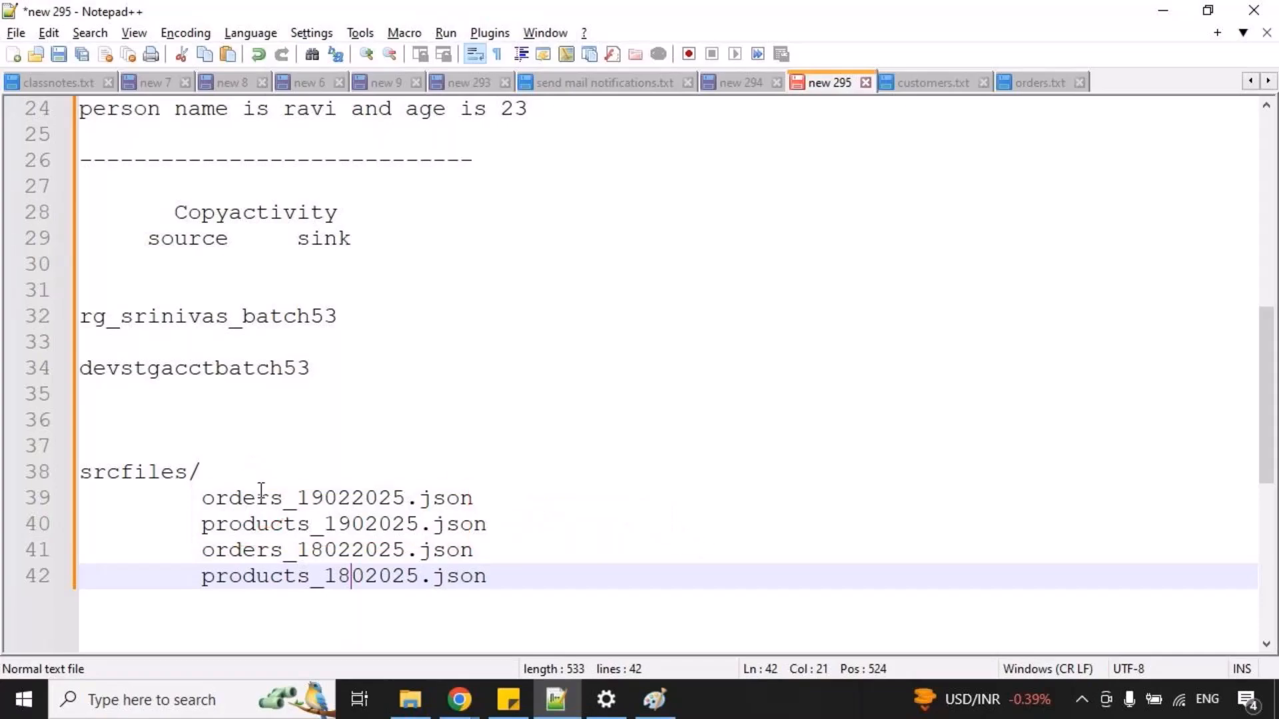
drag(195, 483, 188, 597)
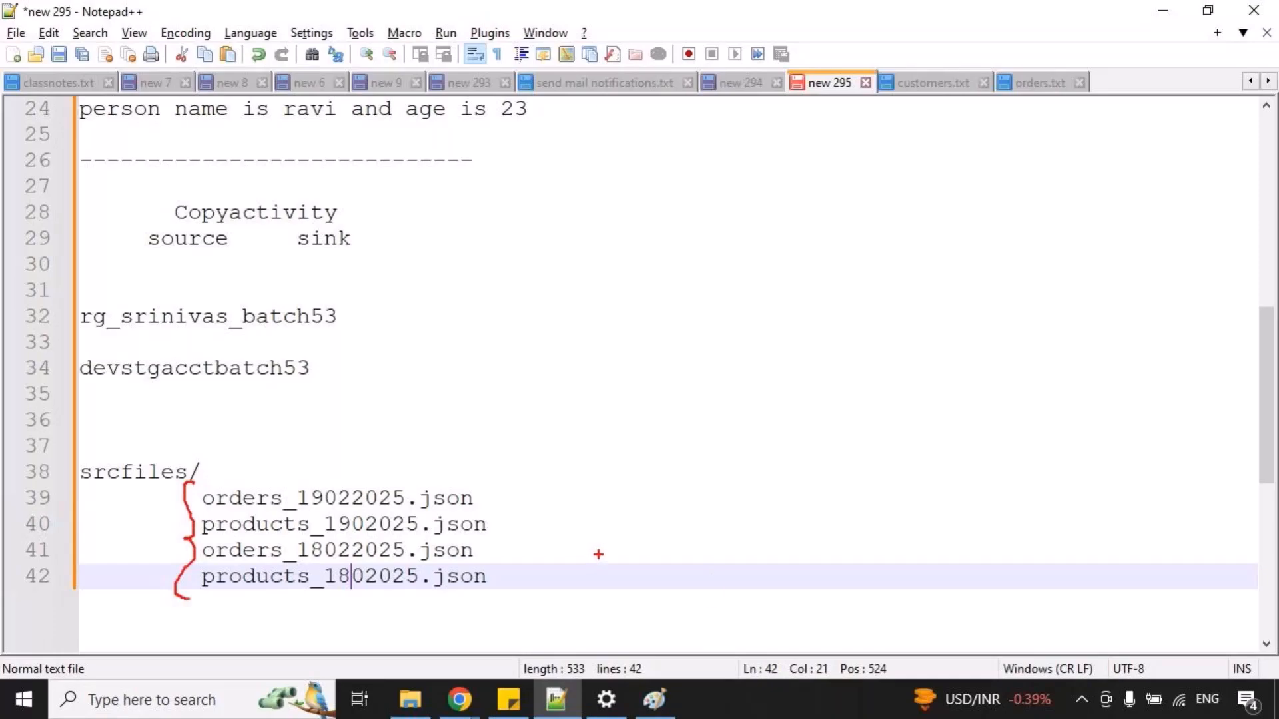
key(Escape)
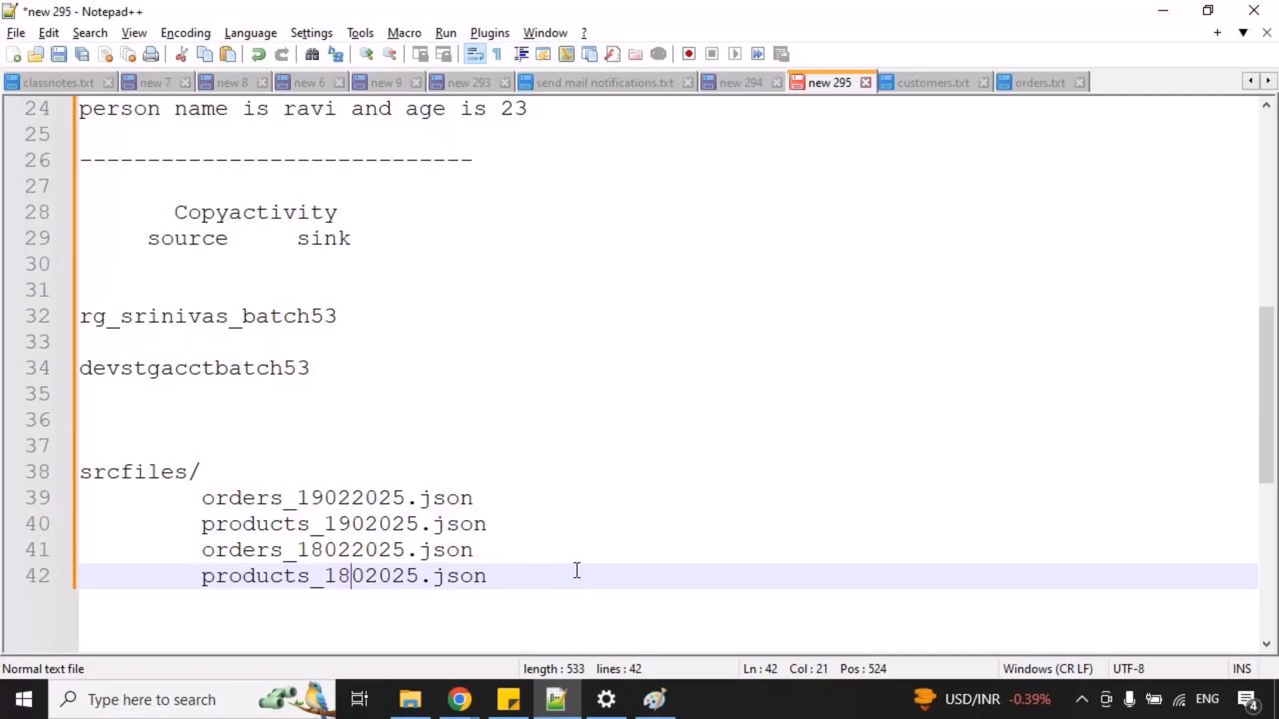
Switch to Data Factory and select the Copy data1 activity to show its sink settings.
mouse_move(459, 700)
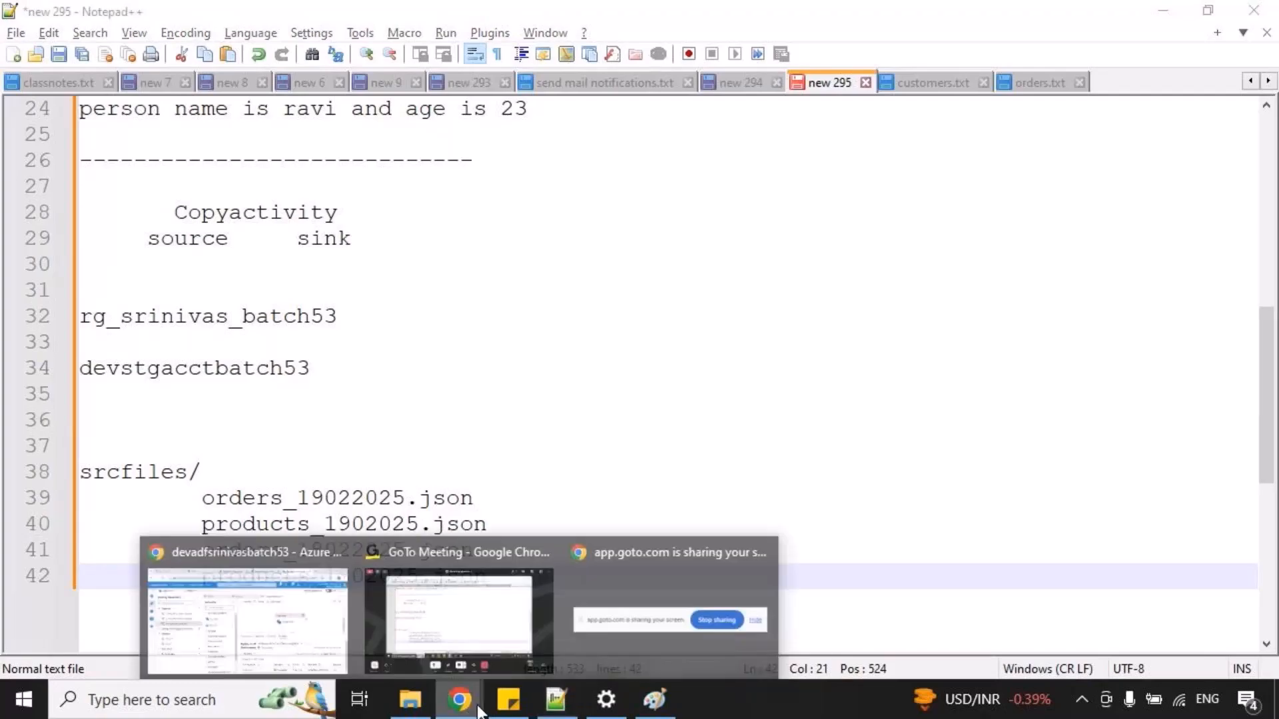
click(305, 621)
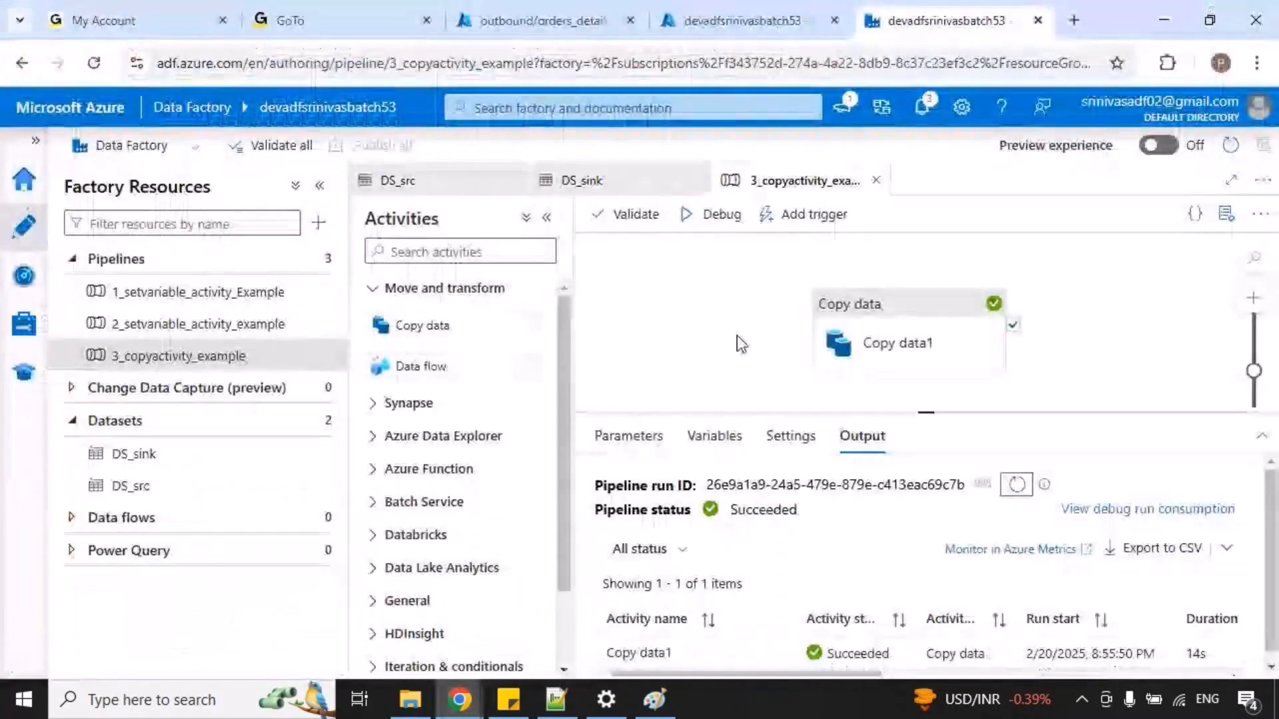
click(878, 329)
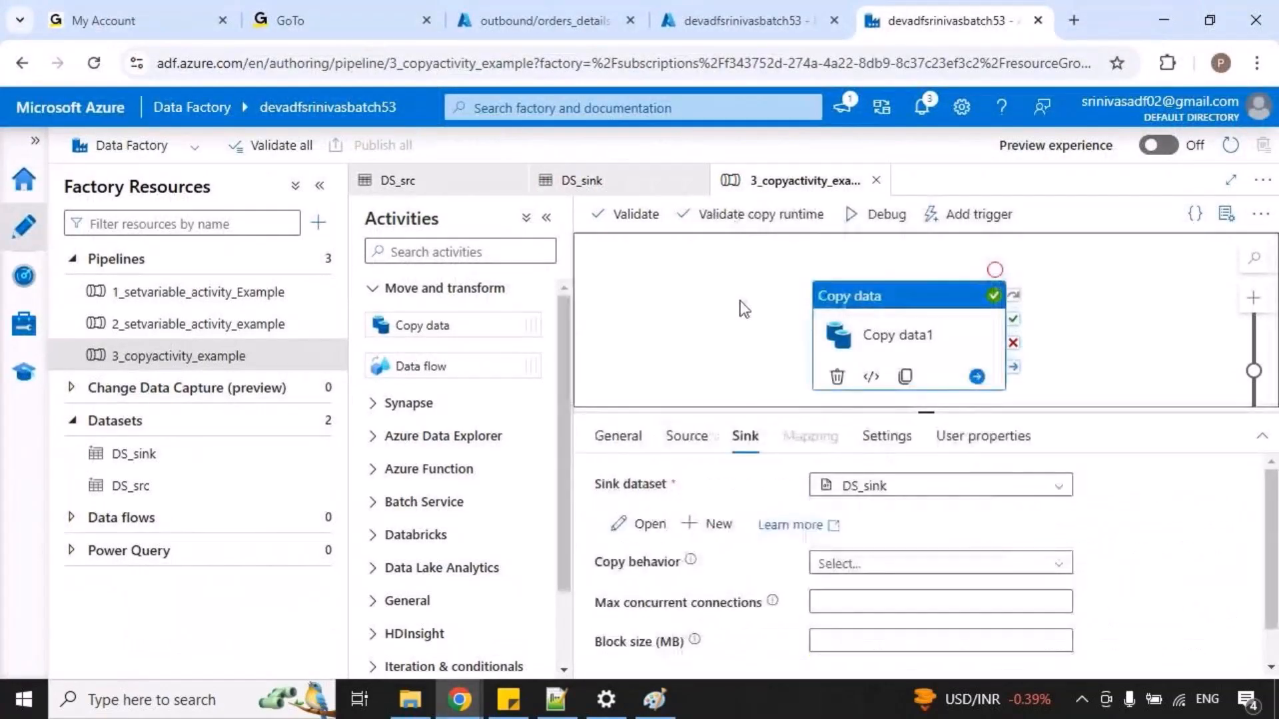
Open the chat in the GoTo Meeting window, reveal the hidden private messages and leave full screen.
mouse_move(459, 700)
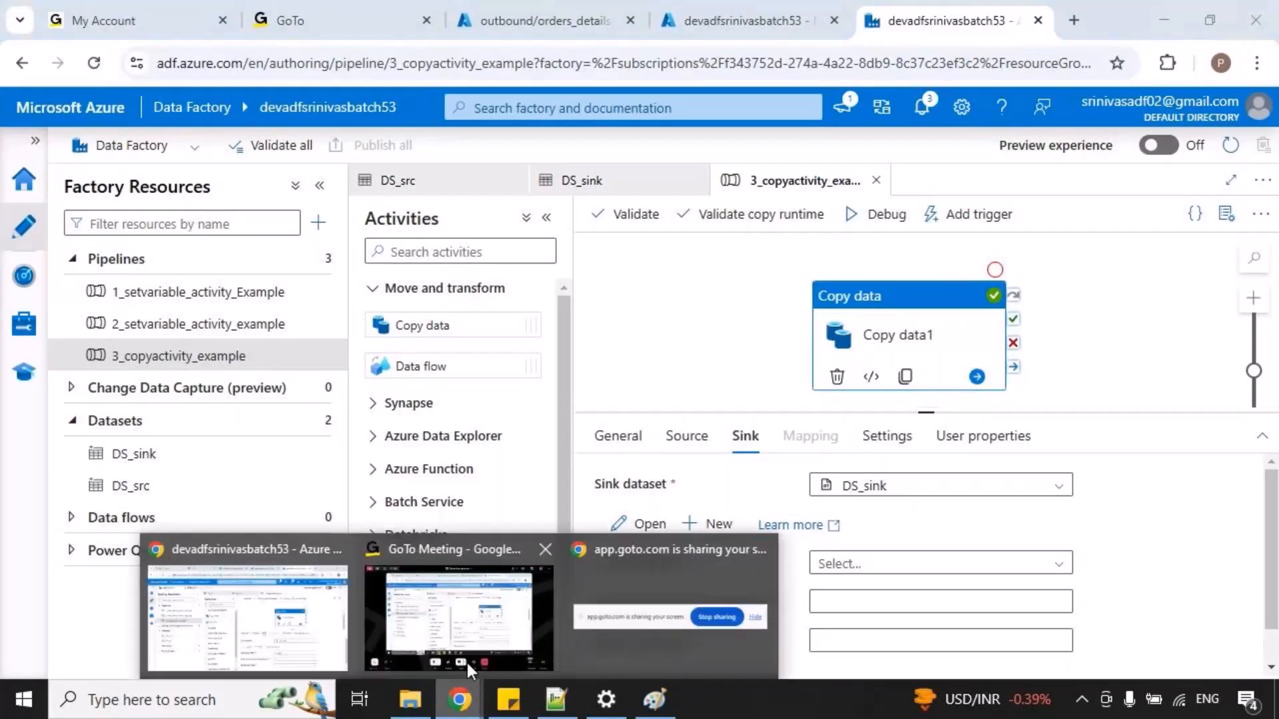
click(450, 604)
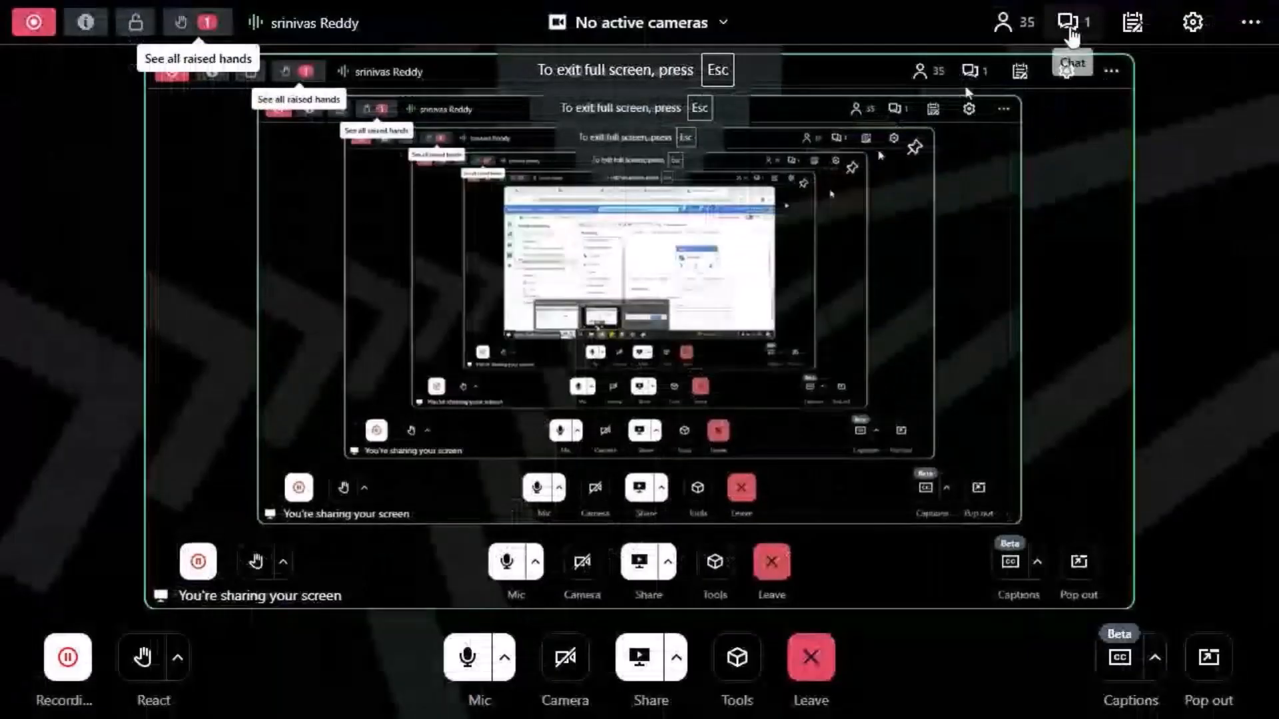
click(1070, 23)
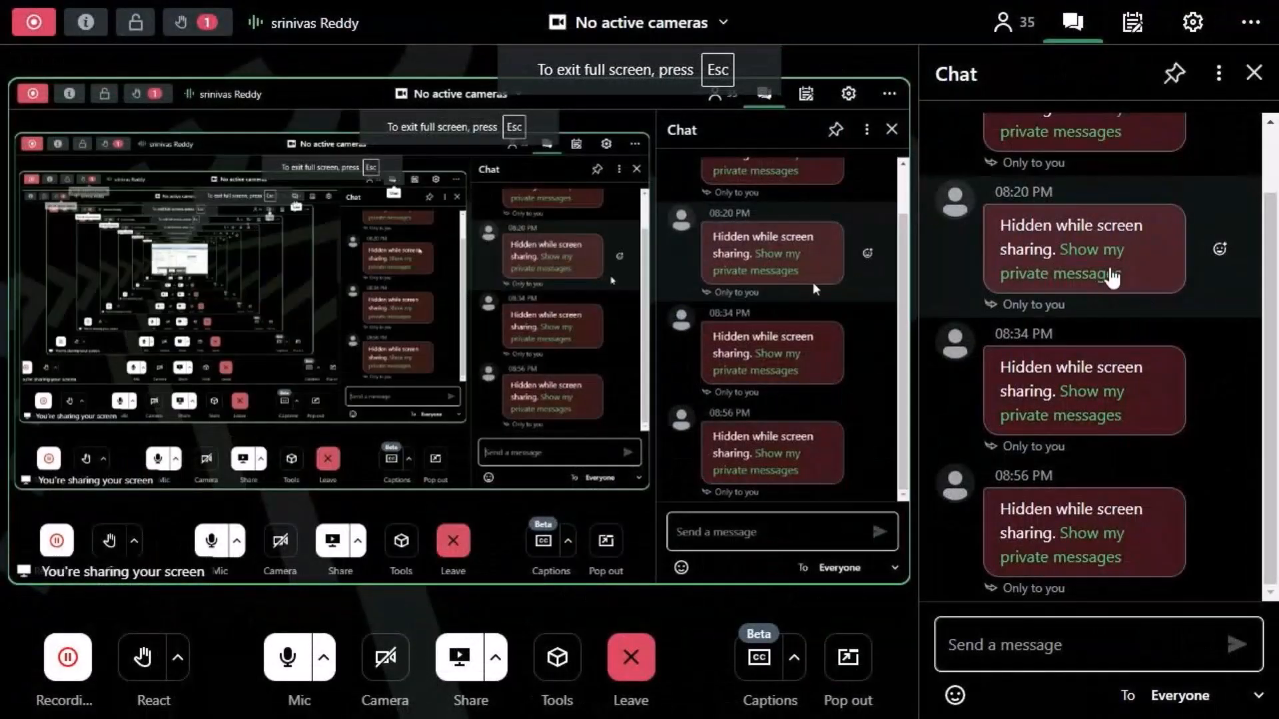
click(1108, 275)
drag(984, 249, 1143, 297)
key(Escape)
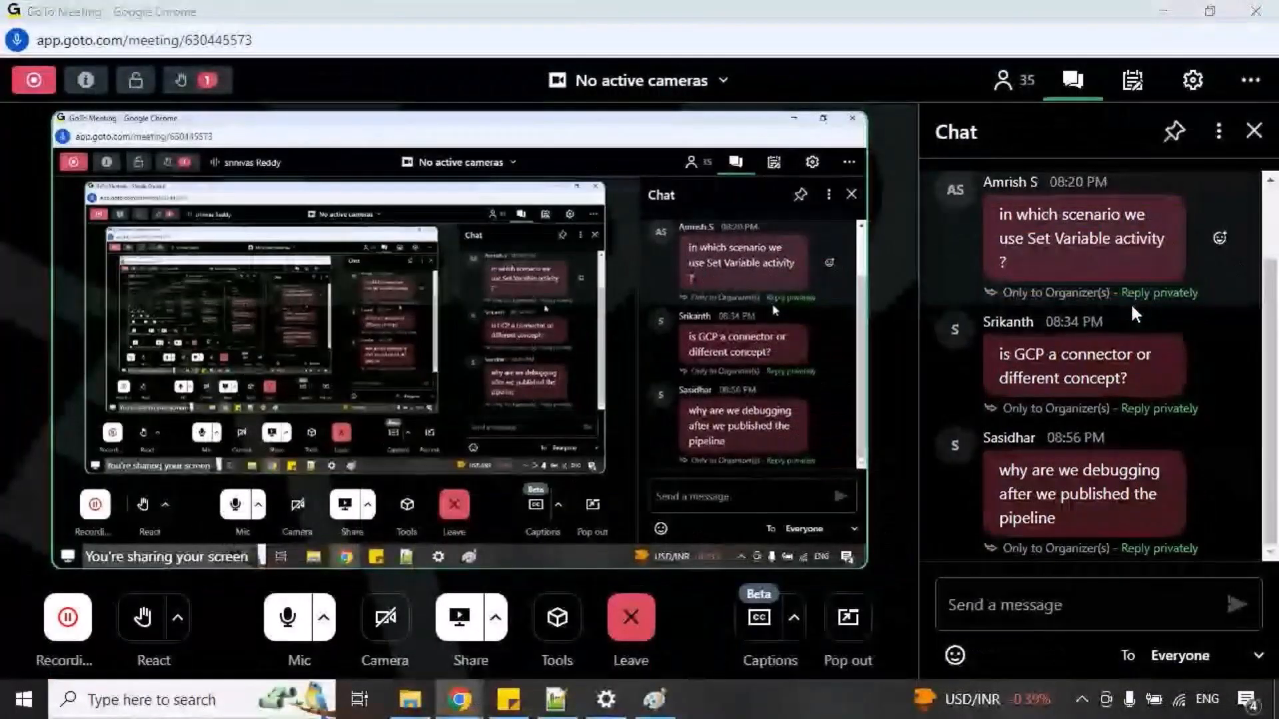
Return to Data Factory and annotate the Copy data1 activity with a box and three lines leading into it.
key(alt+Tab)
key(ctrl+2)
drag(809, 283, 997, 391)
drag(694, 322, 791, 318)
drag(711, 351, 805, 349)
drag(732, 384, 791, 384)
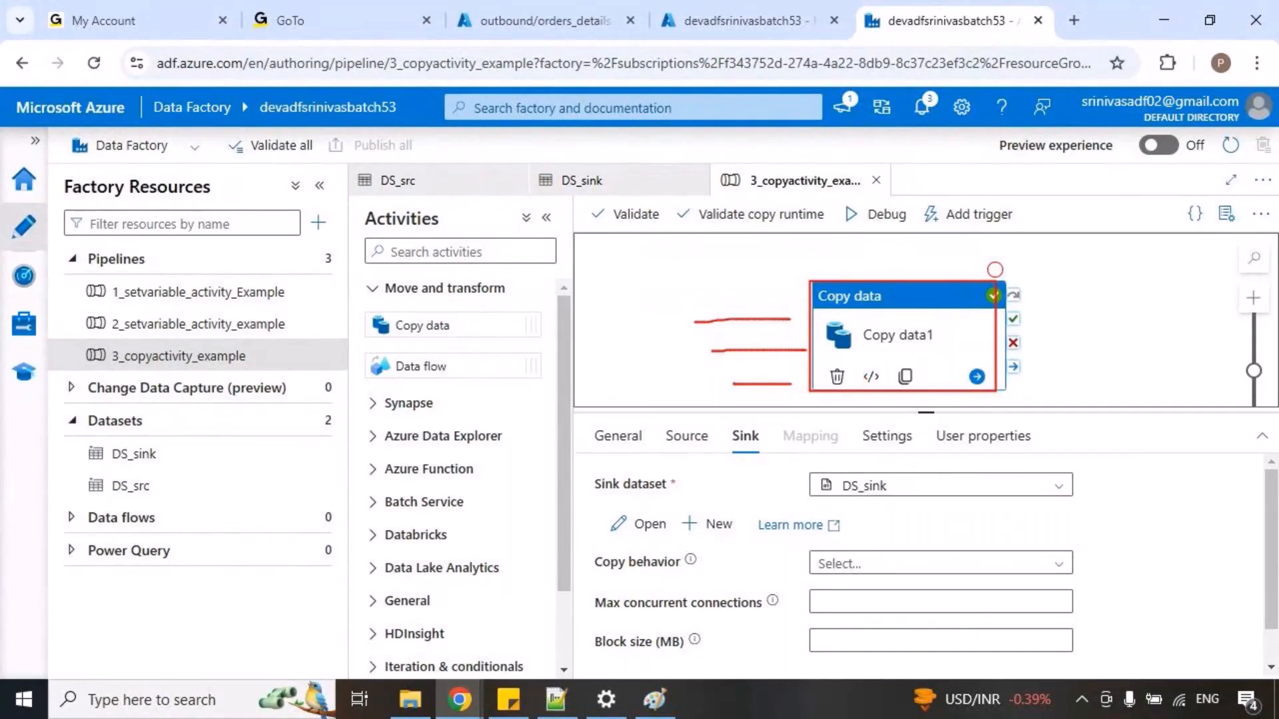
key(Escape)
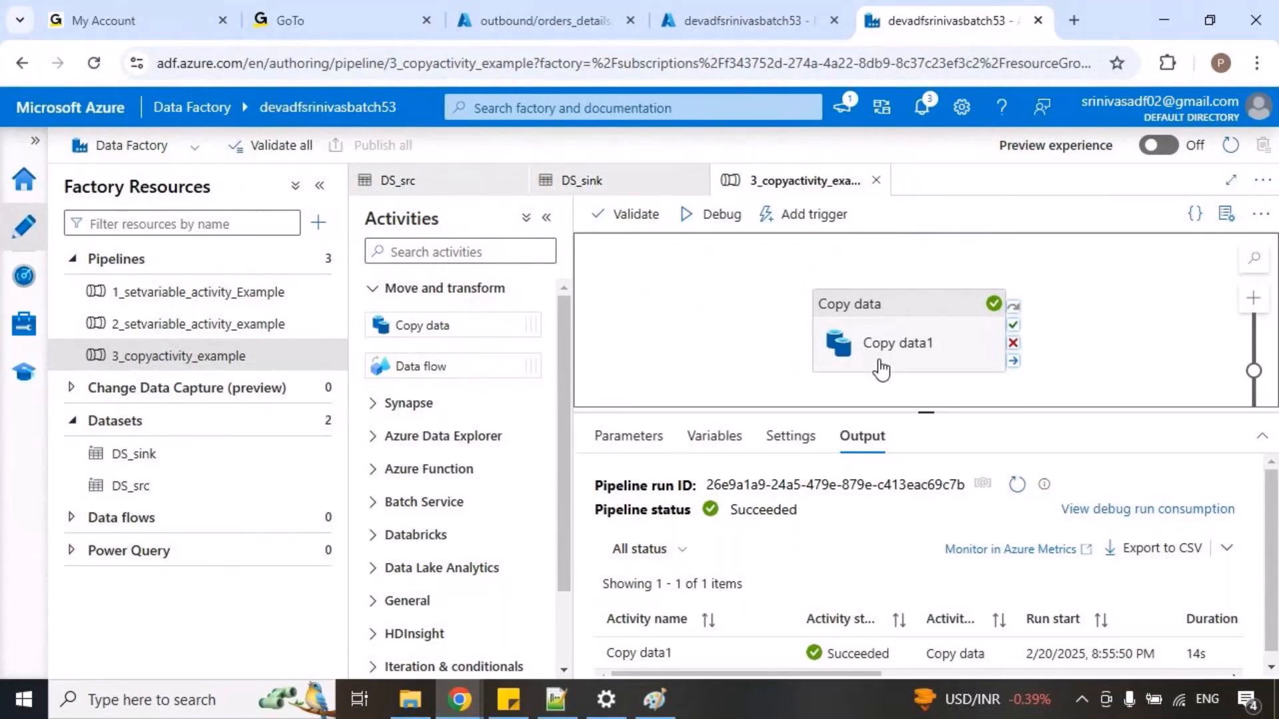
Sketch a source box and a sink box connected to either side of Copy data1, and clear the drawing.
mouse_move(641, 309)
mouse_down()
mouse_move(727, 357)
mouse_move(844, 328)
mouse_up()
mouse_move(1007, 336)
mouse_down()
mouse_move(1097, 335)
mouse_move(1276, 385)
mouse_up()
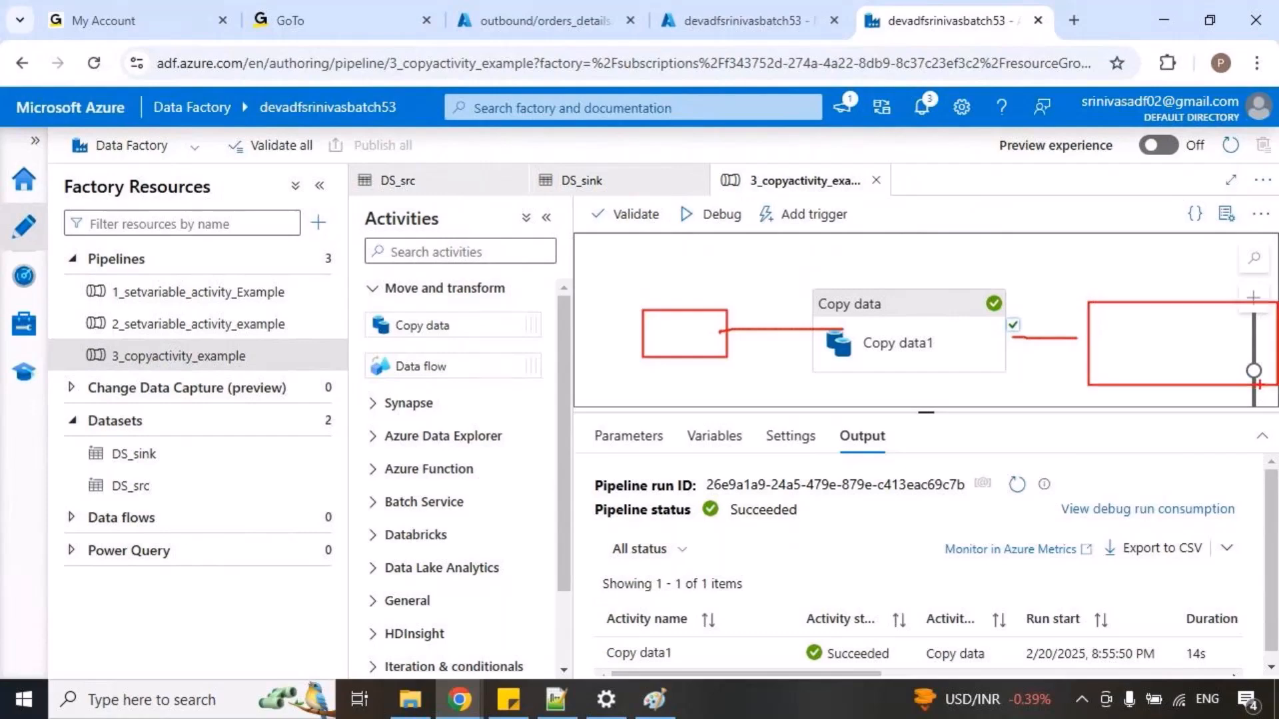
key(Escape)
Open the DS_src dataset from the Copy data1 source settings and mark the orders.txt file name.
click(913, 337)
click(686, 436)
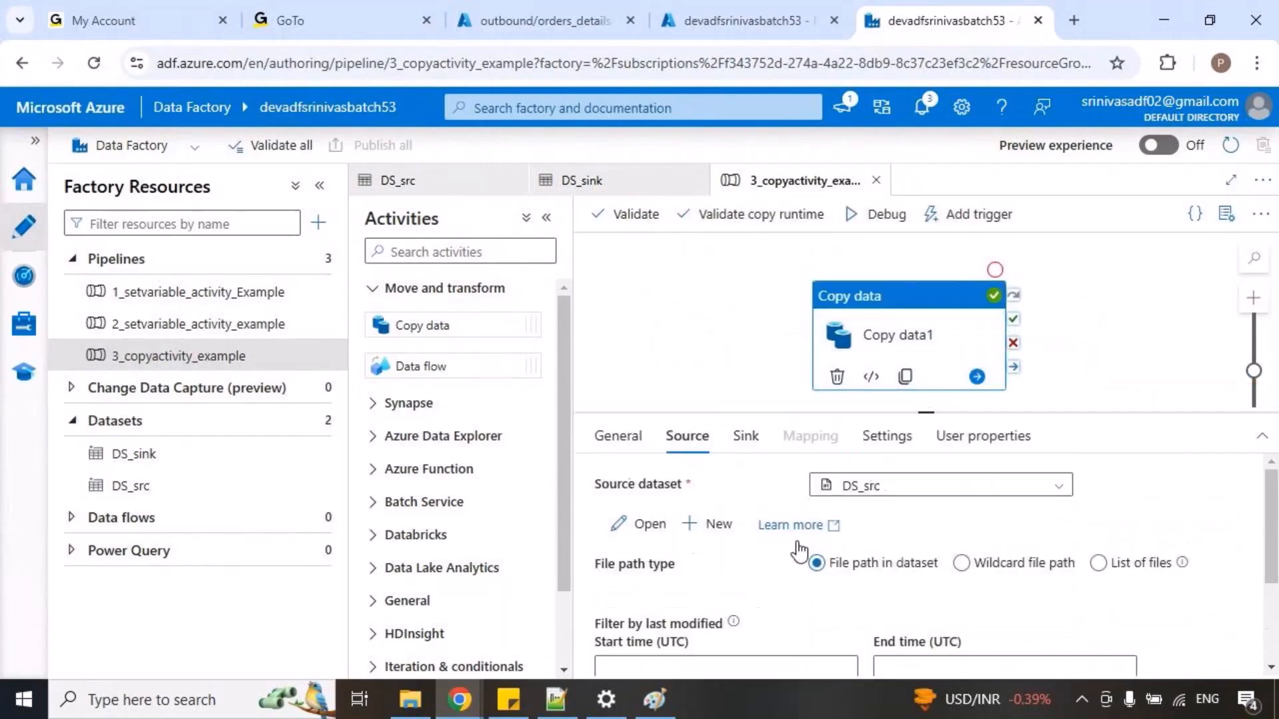
click(649, 524)
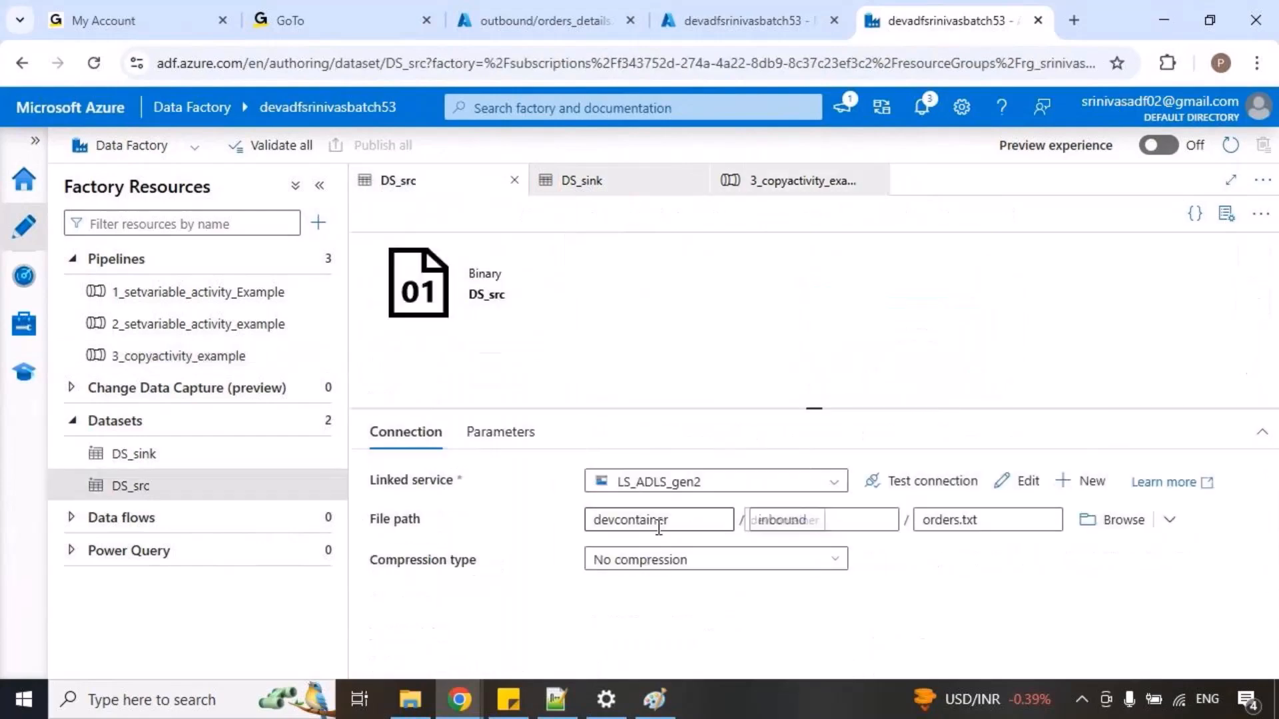
mouse_move(895, 505)
mouse_down()
mouse_move(1004, 525)
mouse_move(1045, 516)
mouse_up()
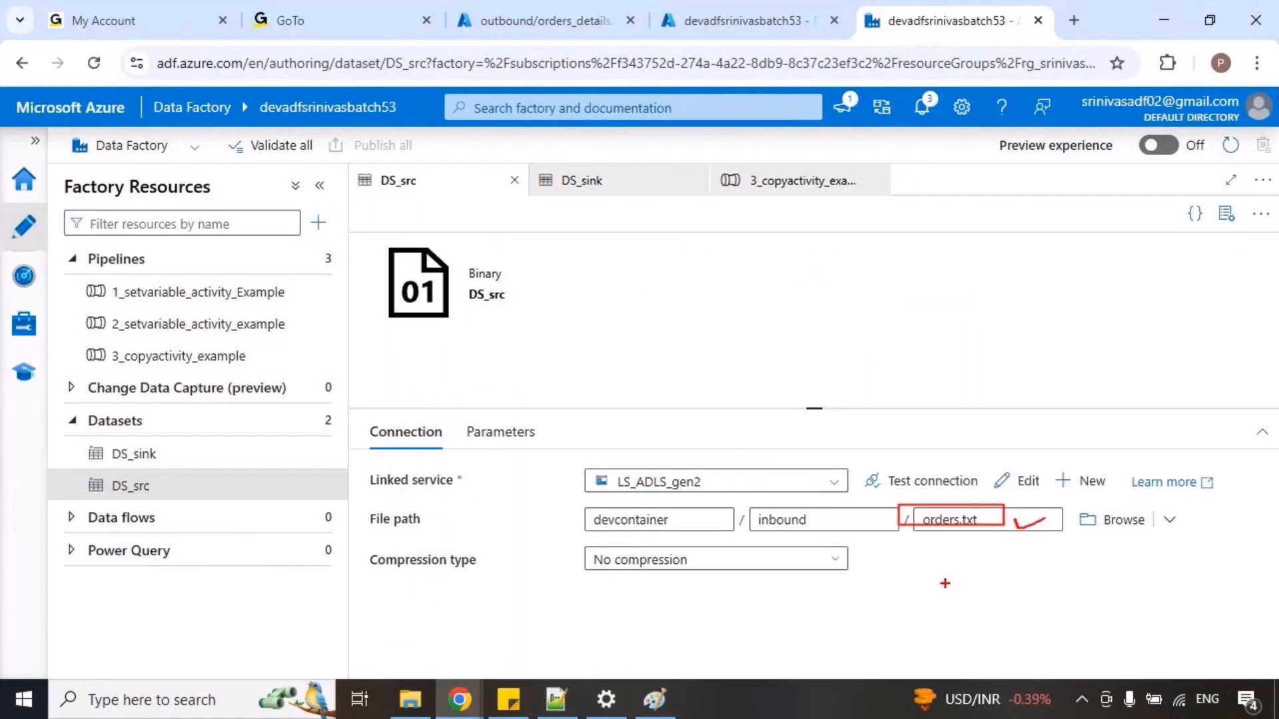
Return to the 3_copyactivity_example pipeline, sketch a follow-up activity linked to Copy data1's success output, and clear the drawing.
click(735, 187)
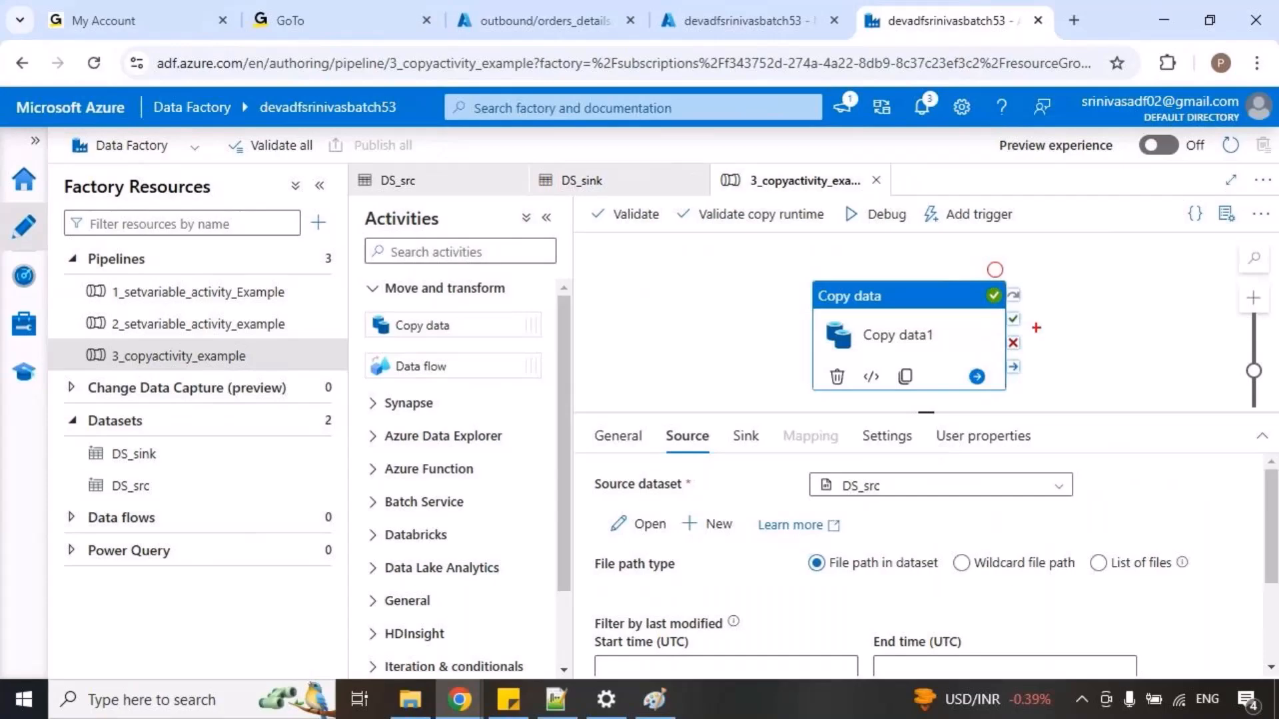
drag(1015, 323, 1097, 323)
drag(1106, 292, 1169, 357)
key(Escape)
Sketch two successive activities chained from Copy data1's success output and put a check mark on all three.
drag(1097, 388, 997, 361)
key(ctrl+2)
drag(918, 299, 981, 303)
mouse_move(982, 279)
mouse_down()
mouse_move(1072, 343)
mouse_move(1149, 304)
mouse_move(1223, 340)
mouse_up()
drag(847, 305, 914, 286)
mouse_move(1019, 307)
mouse_down()
mouse_move(1042, 321)
mouse_move(1069, 304)
mouse_up()
mouse_move(1187, 311)
mouse_down()
mouse_move(1195, 326)
mouse_move(1245, 293)
mouse_up()
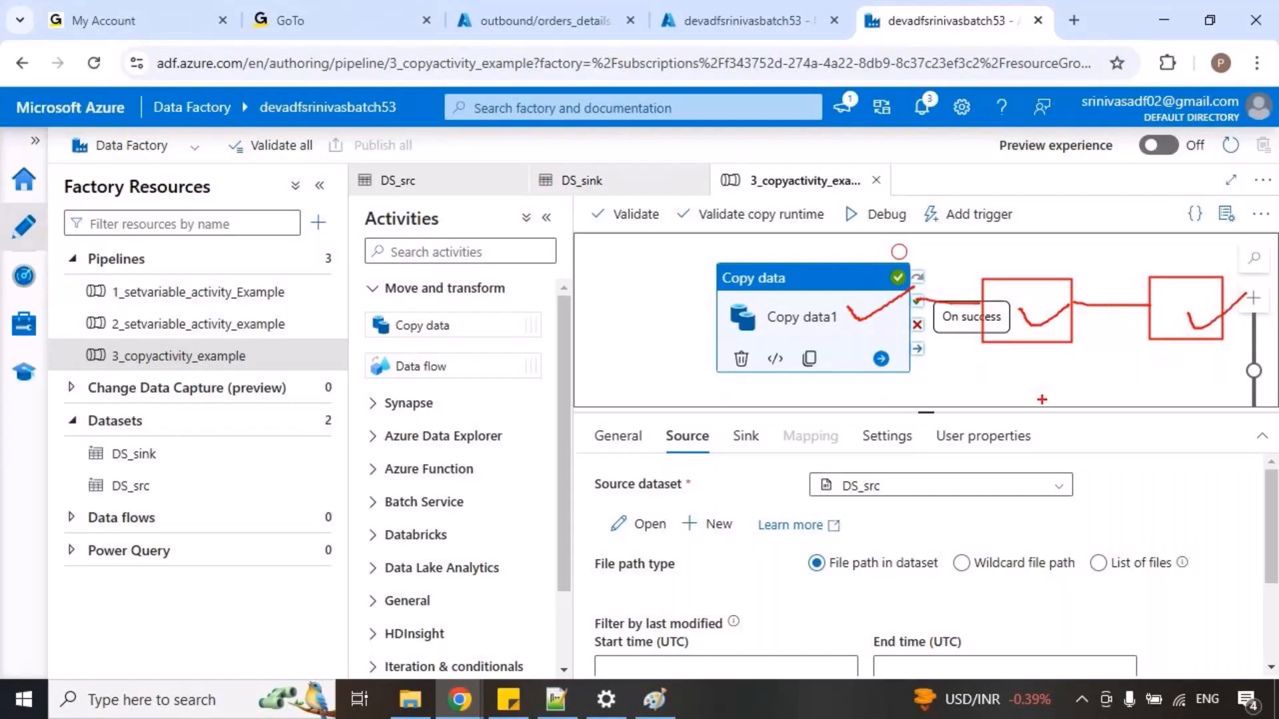
Add more check marks beneath the sketched activity chain and draw a marked line leading into Copy data1.
drag(849, 378, 898, 367)
drag(1052, 392, 1096, 396)
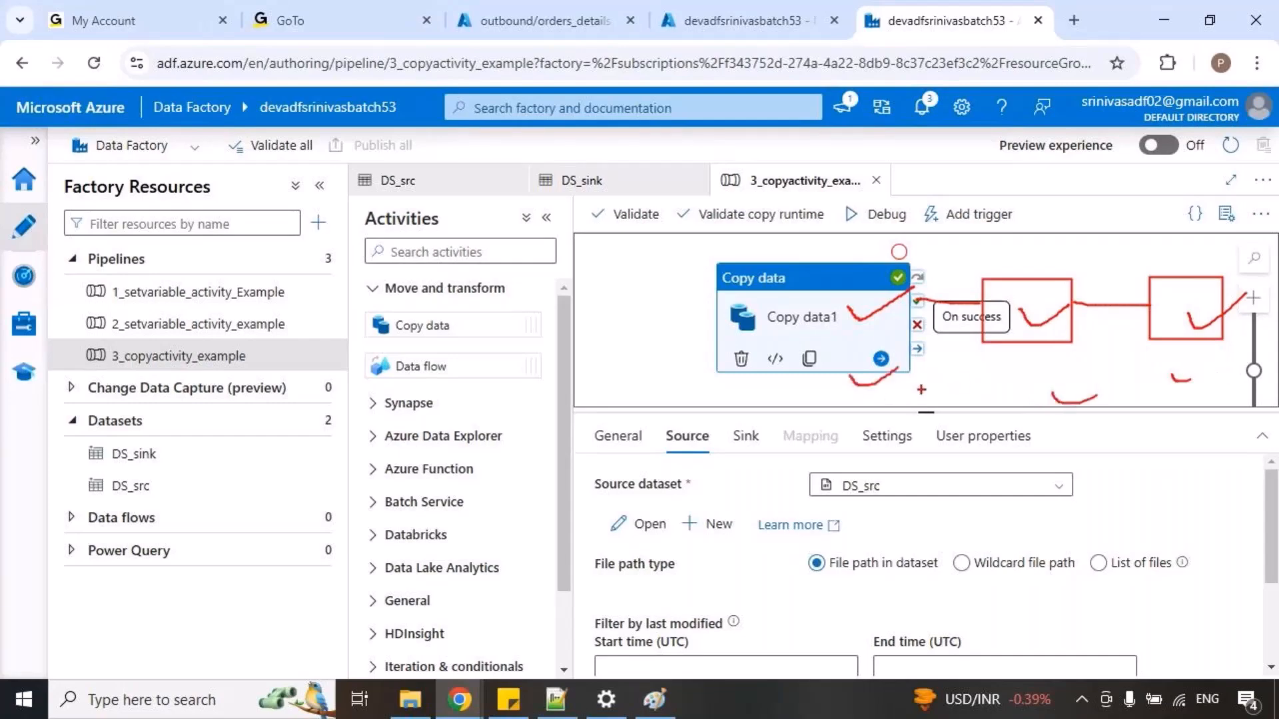
mouse_move(592, 311)
mouse_down()
mouse_move(652, 333)
mouse_move(724, 316)
mouse_up()
drag(607, 300, 643, 289)
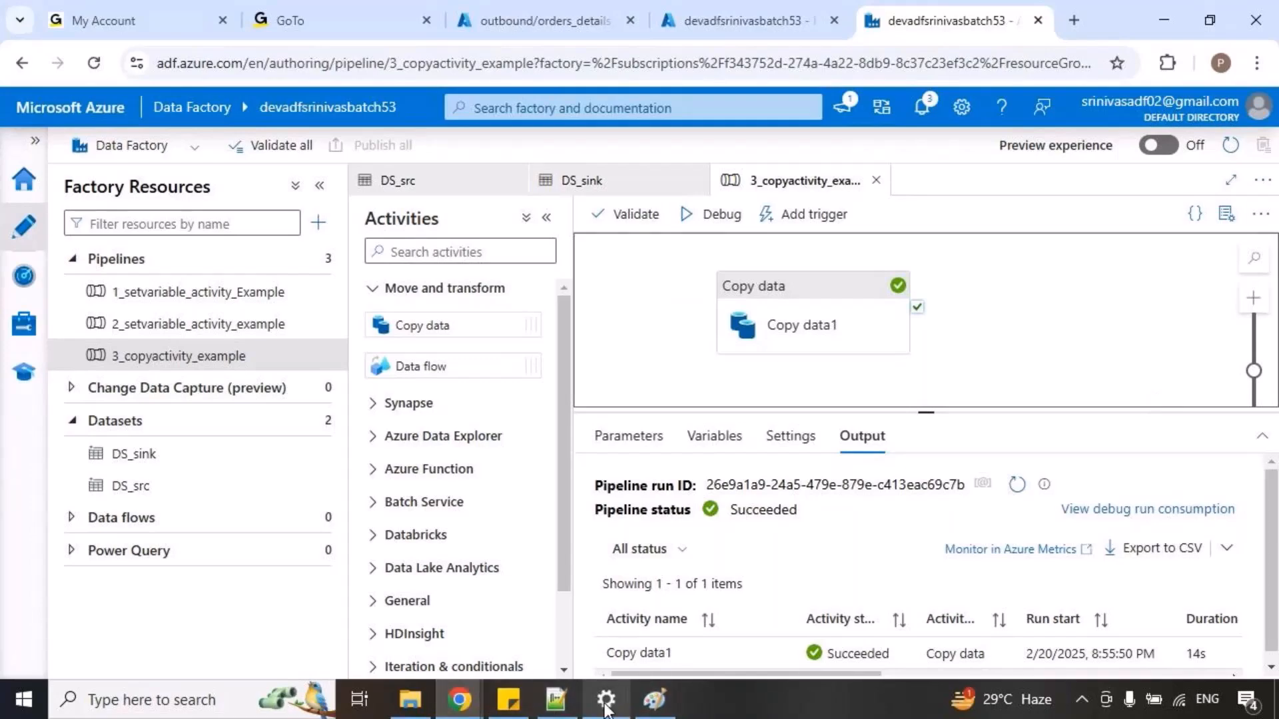
Review the participants' questions in the GoTo Meeting chat and close the chat.
click(466, 711)
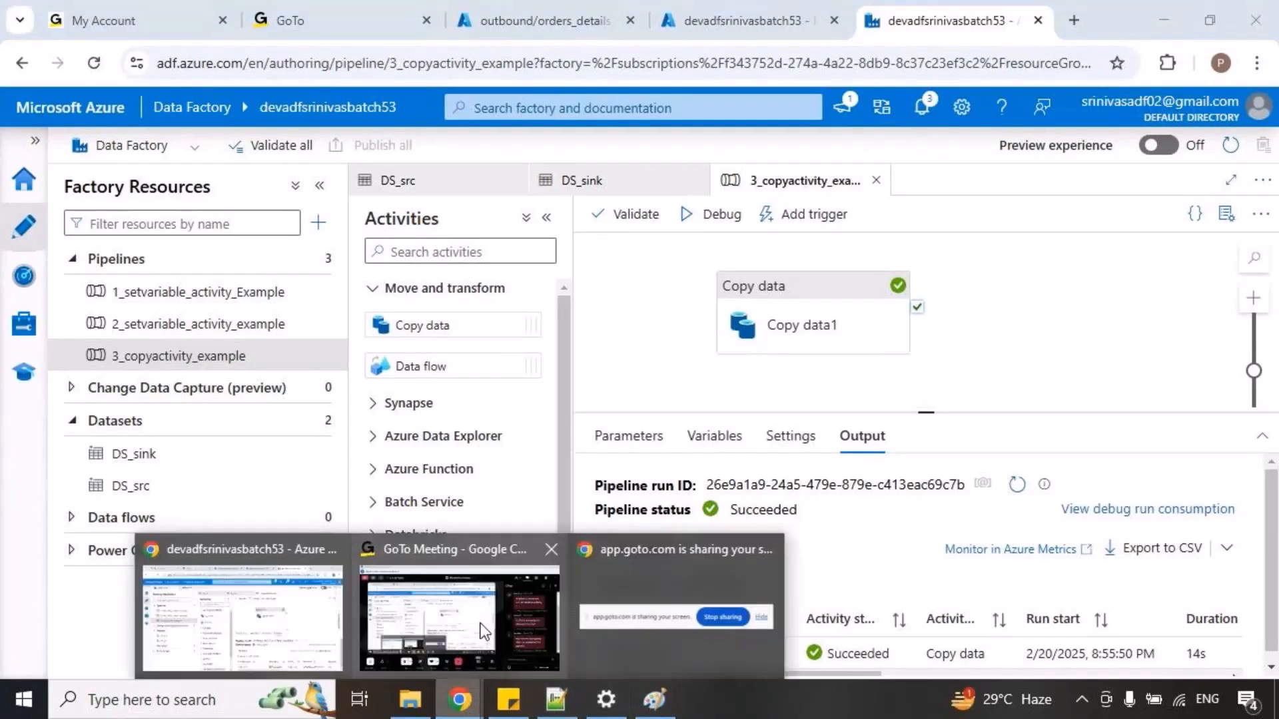
click(445, 619)
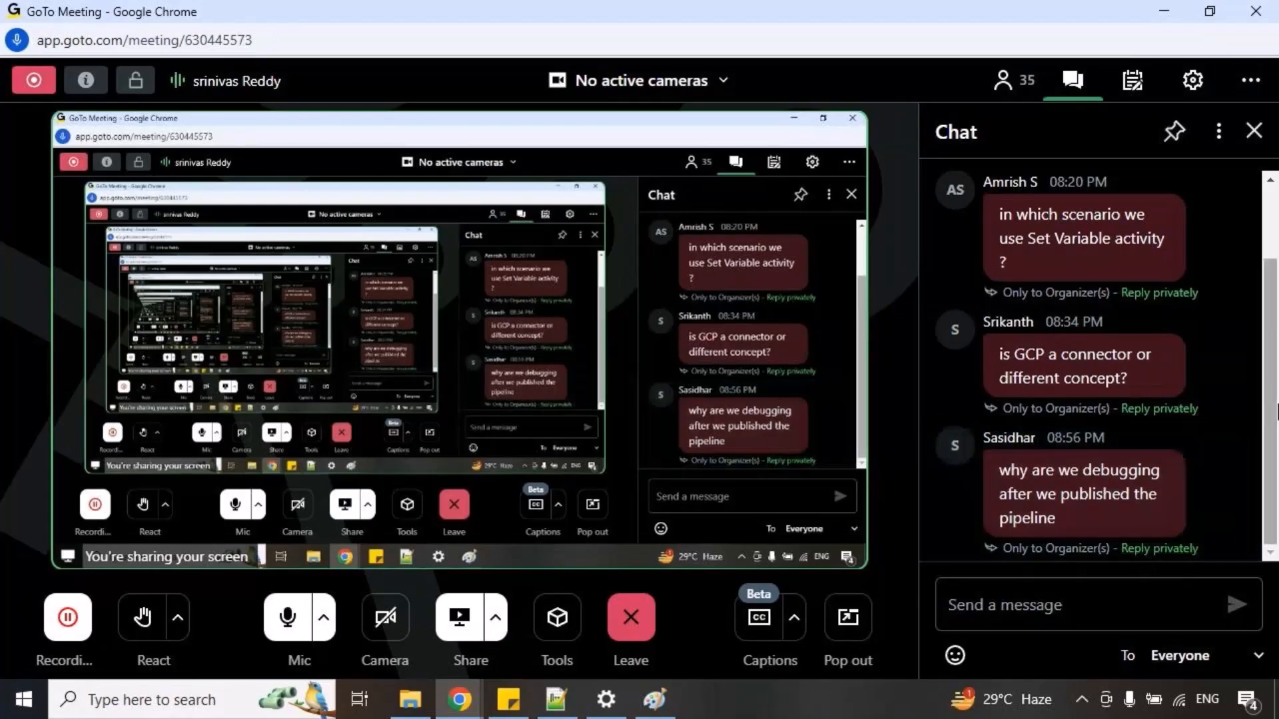
click(1254, 132)
Return to the Data Factory pipeline and highlight the Debug command with a temporary box and check mark.
key(alt+Tab)
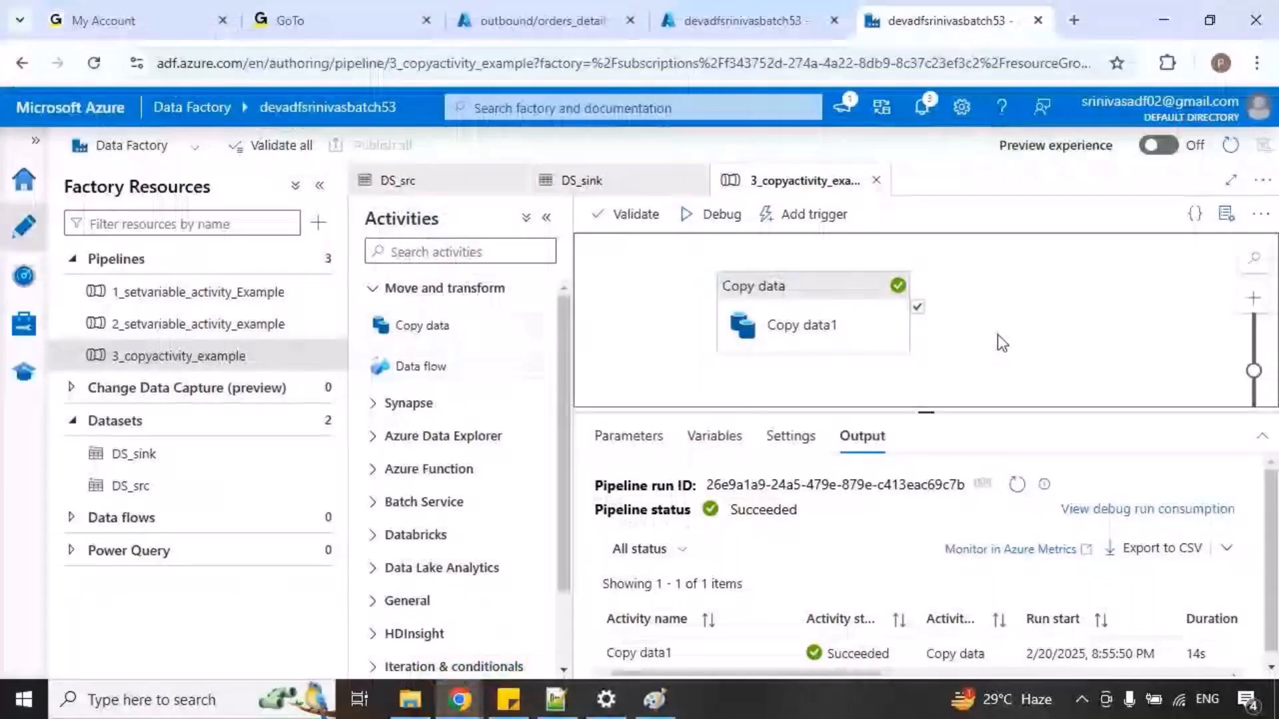
key(ctrl+2)
mouse_move(668, 198)
mouse_down()
mouse_move(754, 241)
mouse_move(730, 232)
mouse_up()
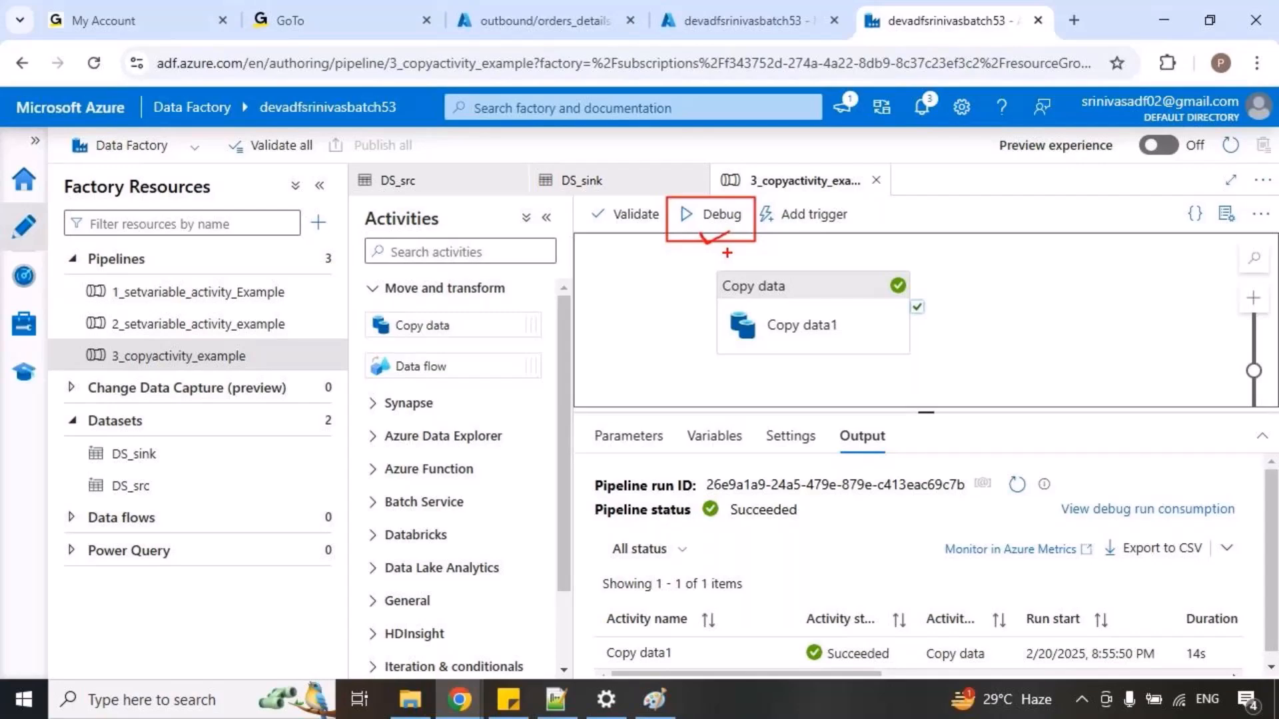
key(Escape)
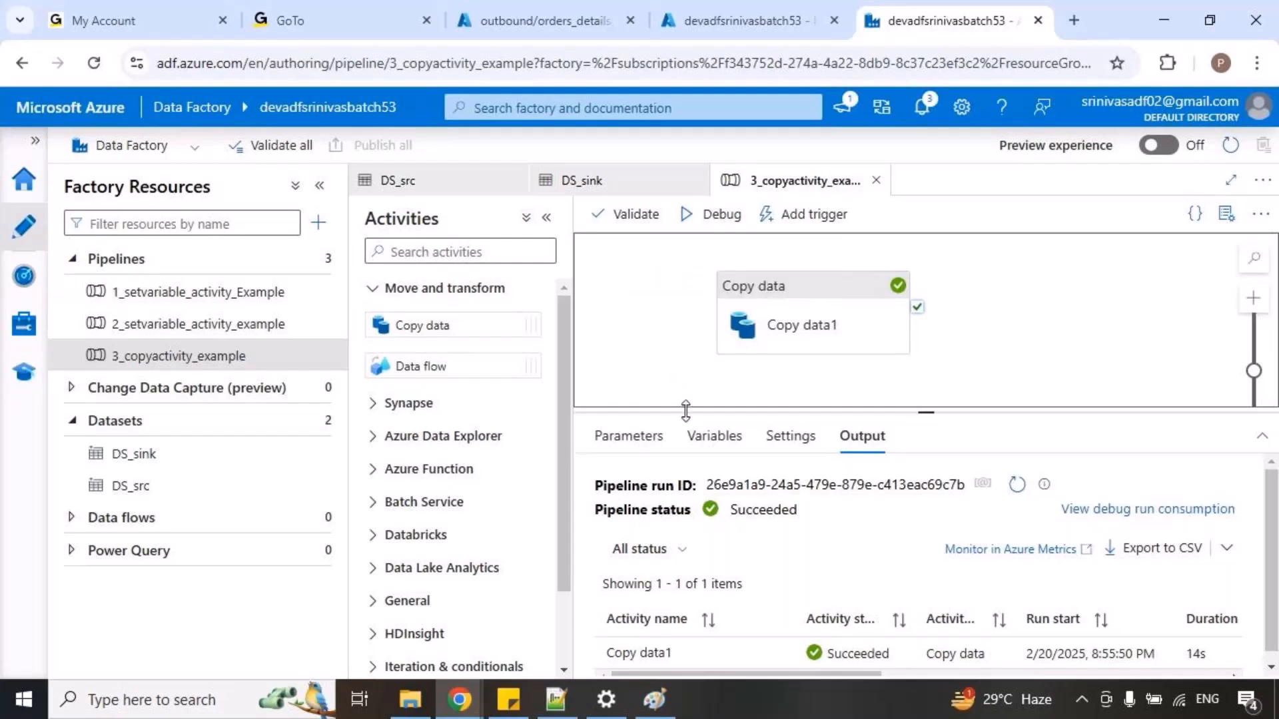
In Notepad++, add the unindented line "copyactivity -->" below the file list and briefly box the word copyactivity.
click(556, 699)
click(628, 496)
key(Return)
key(Return)
key(Return)
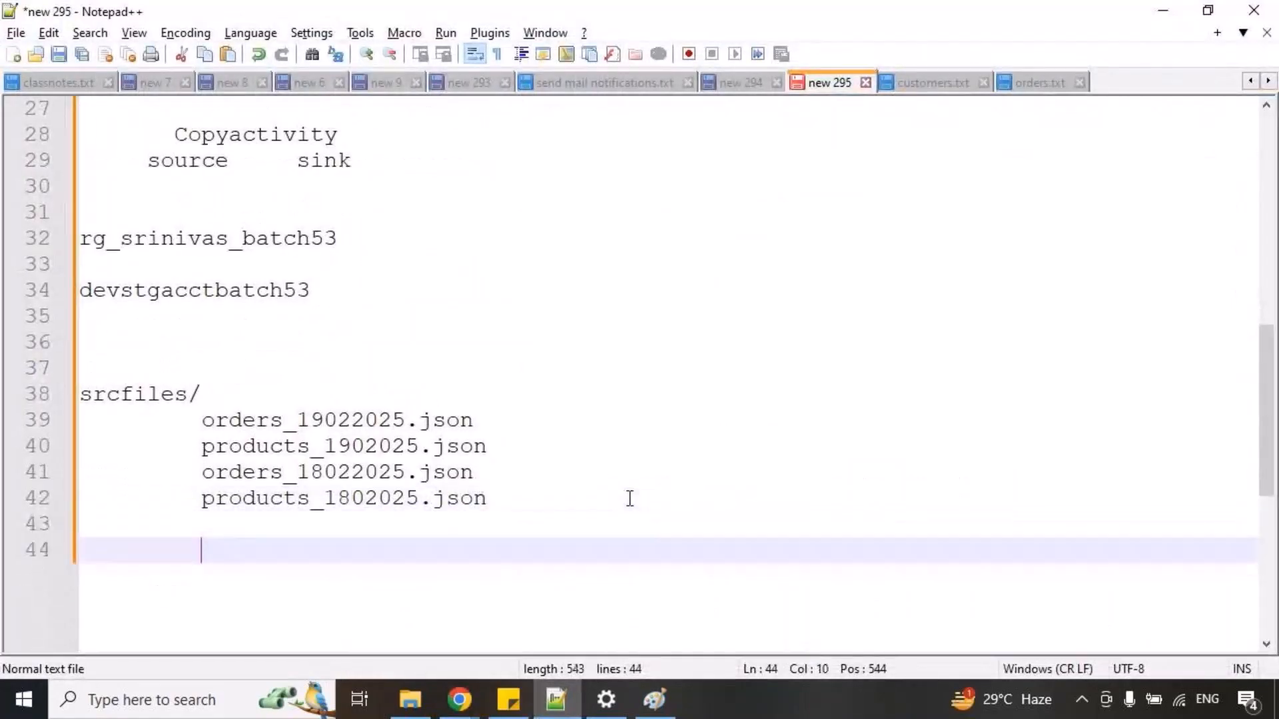
key(BackSpace)
key(BackSpace)
text(copyac)
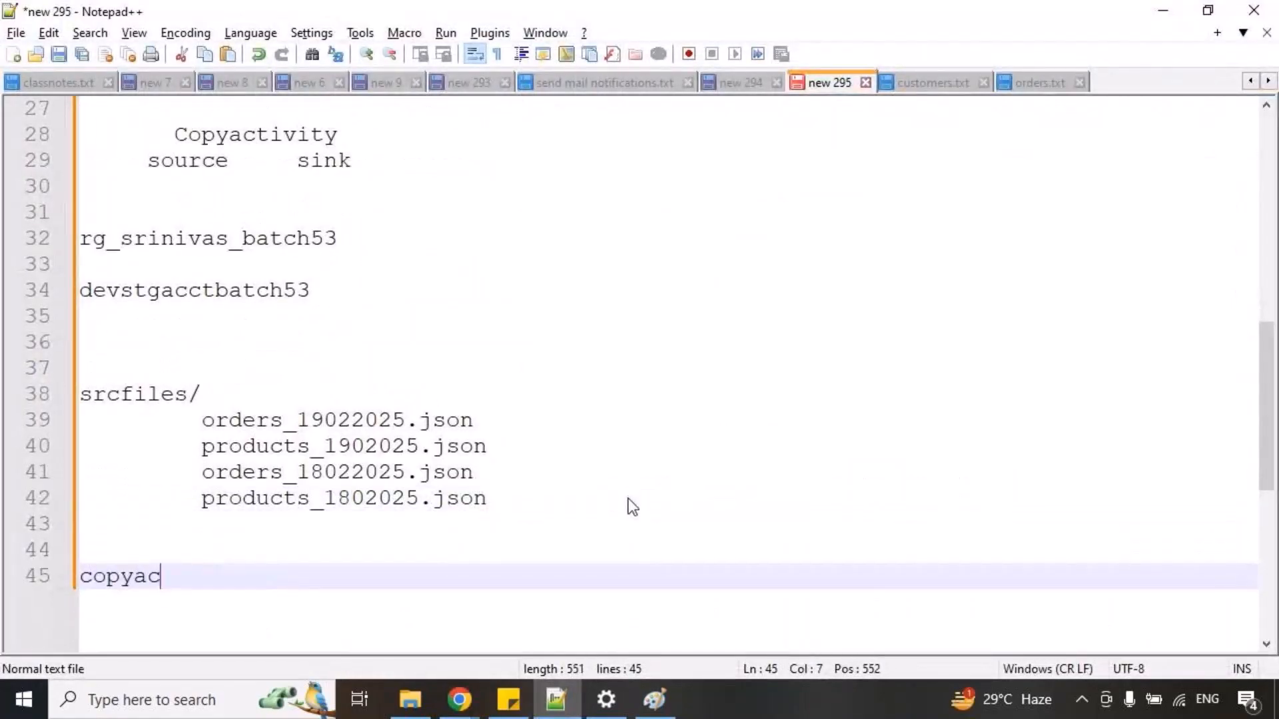
text(tivity -->)
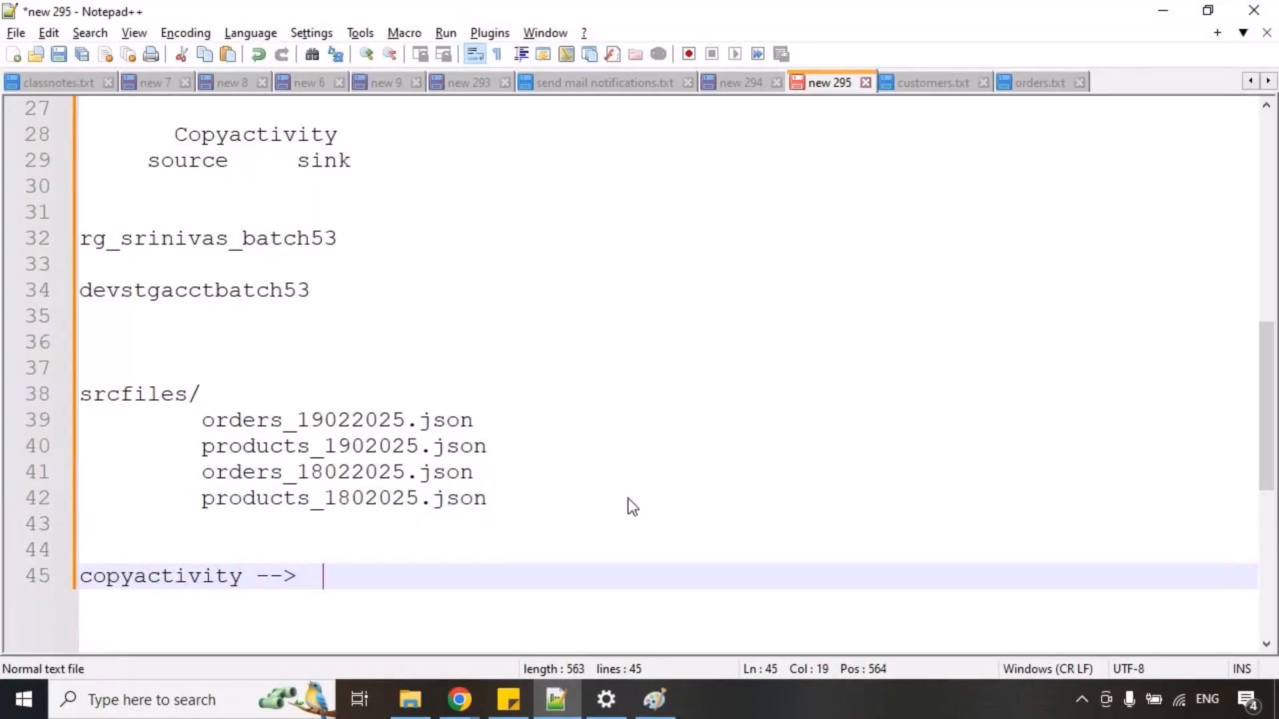
drag(69, 560, 249, 608)
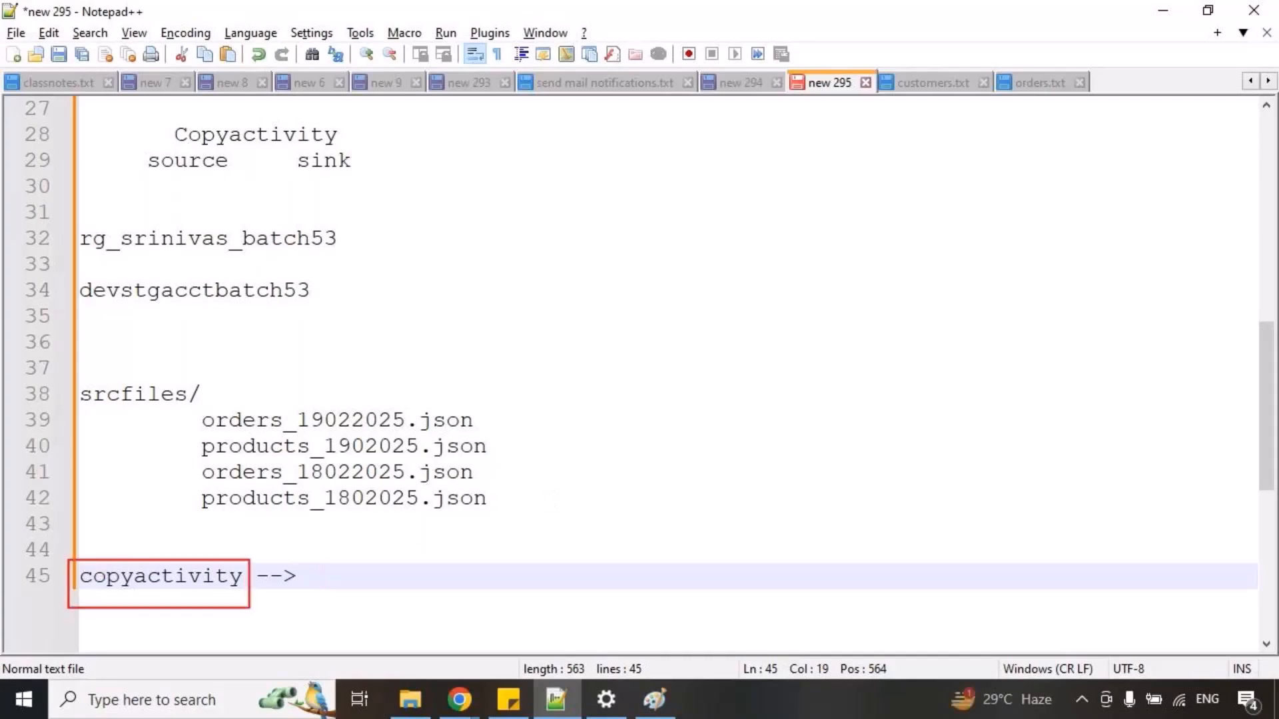
key(Escape)
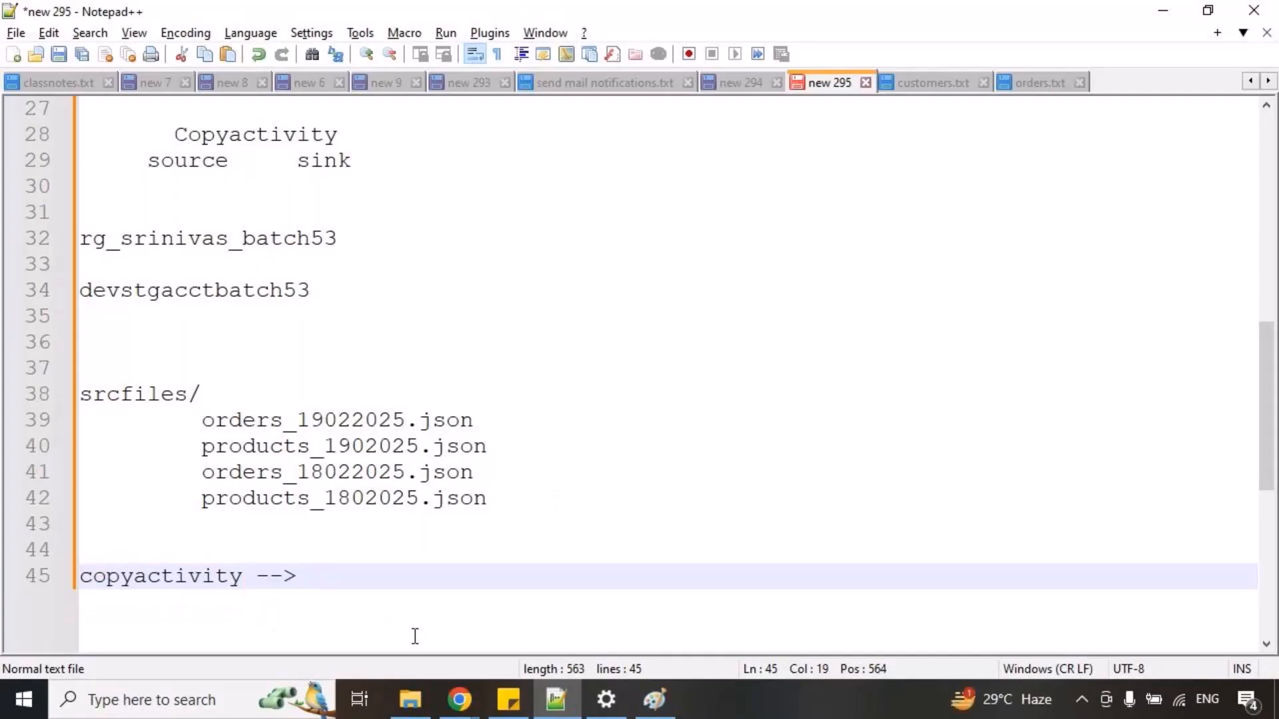
Switch to Data Factory, reopen the DS_src dataset from the Copy data1 source settings and box the orders.txt file name.
click(459, 699)
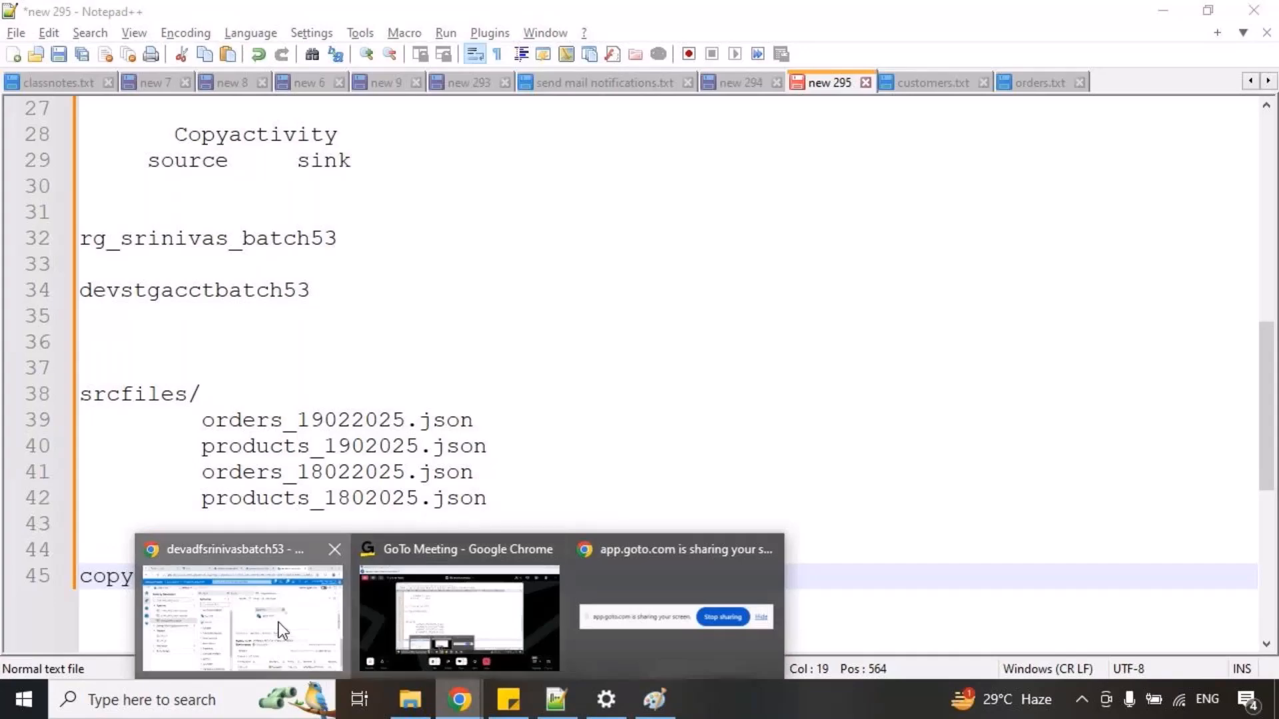
click(278, 622)
click(856, 333)
drag(944, 308, 997, 282)
key(Escape)
click(953, 308)
click(792, 315)
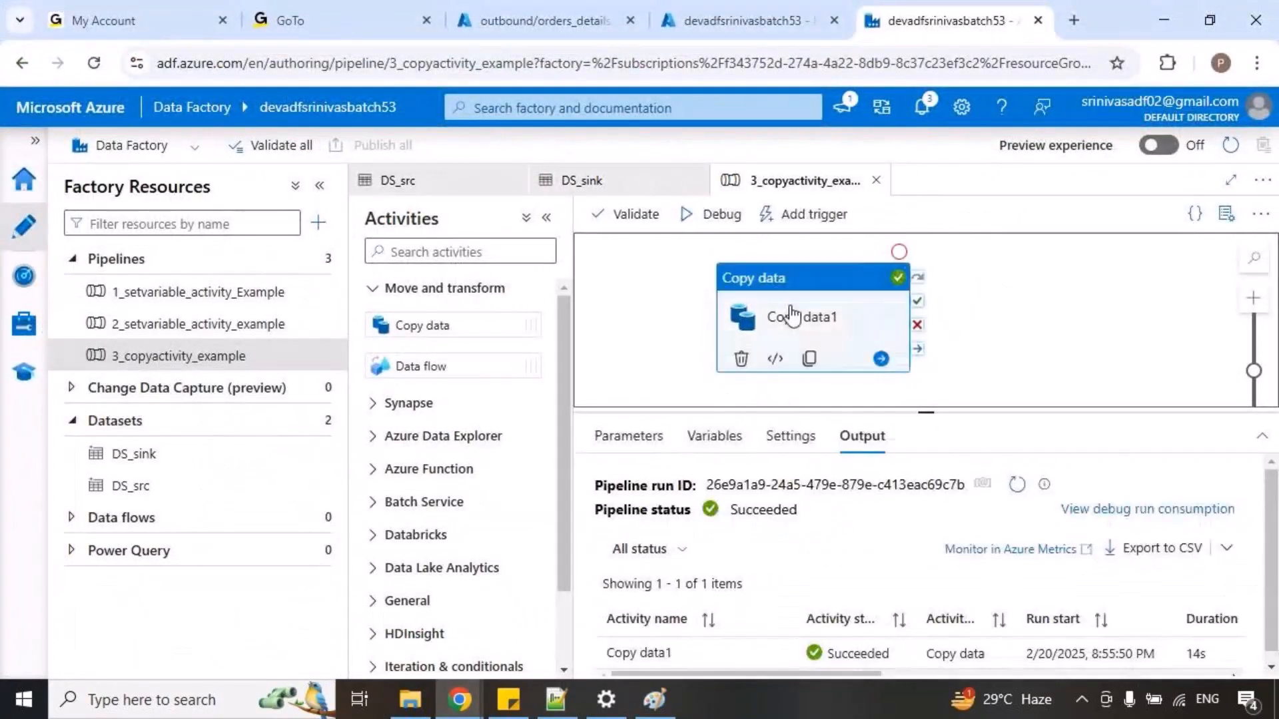
click(700, 442)
click(640, 523)
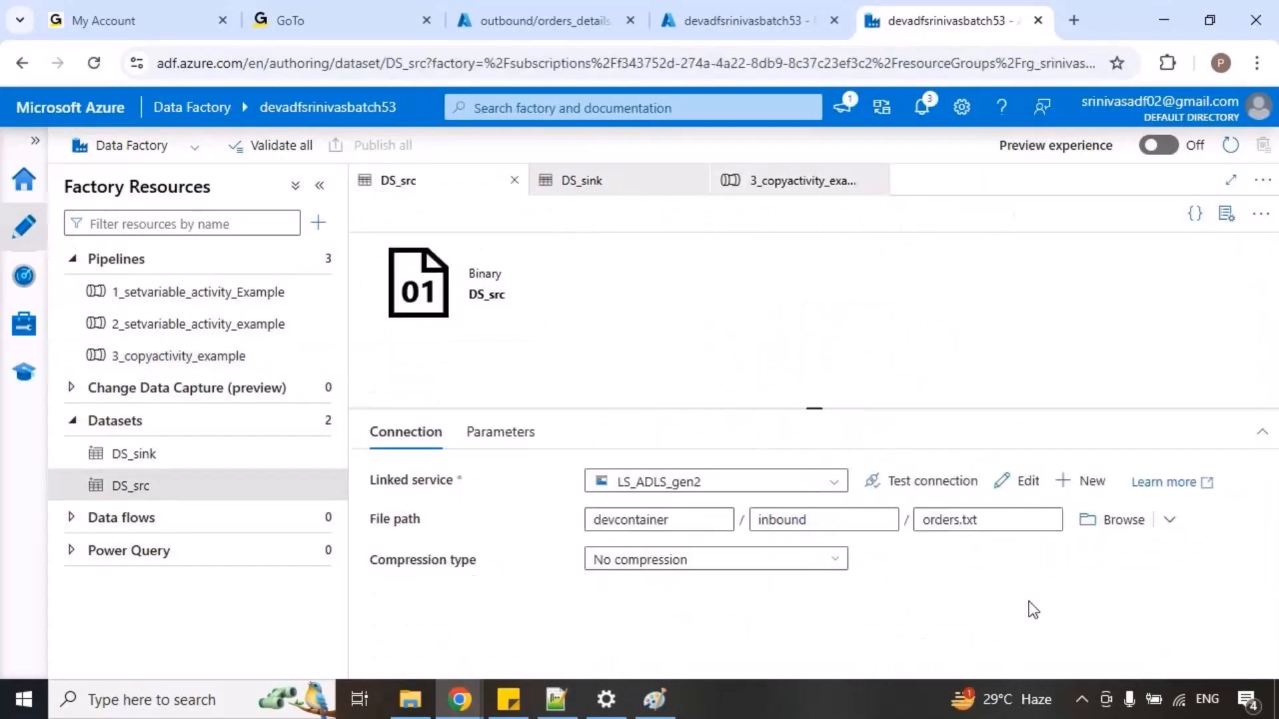
drag(910, 511, 991, 539)
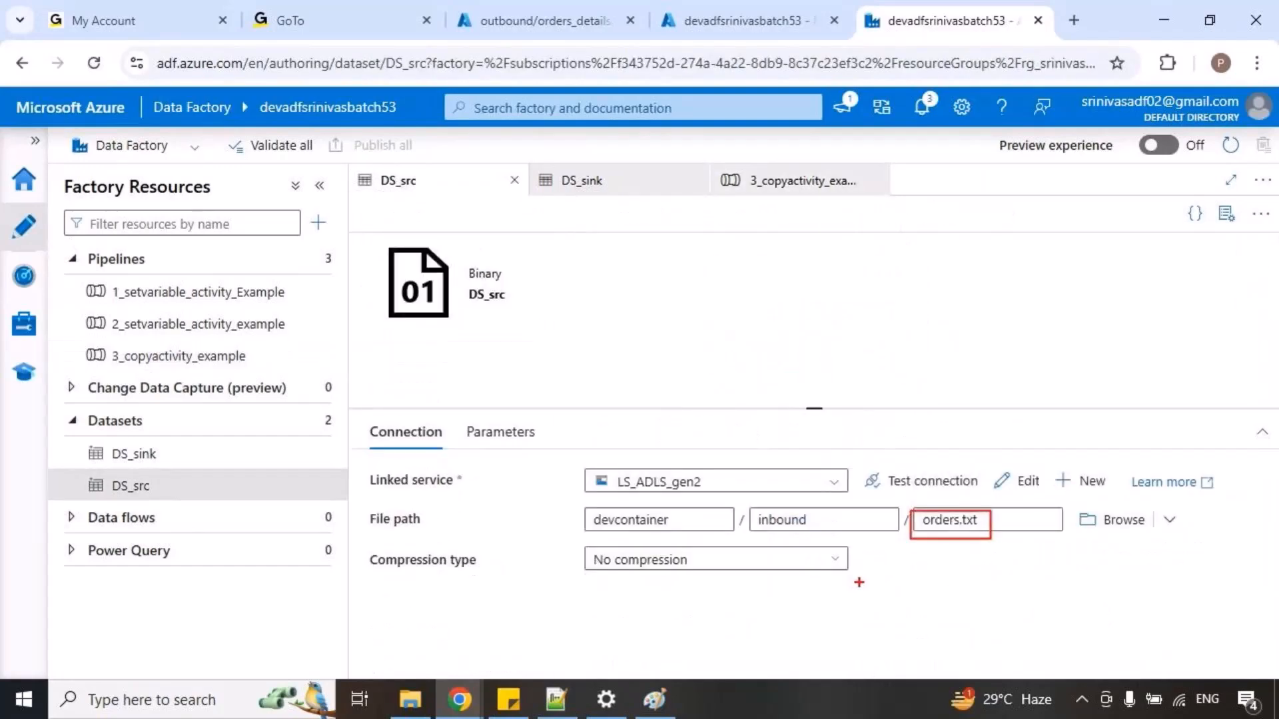
Clear the orders.txt box, return to the 3_copyactivity_example pipeline and briefly draw an arrow pointing at the Copy data1 activity.
key(Escape)
click(801, 188)
drag(599, 378, 698, 323)
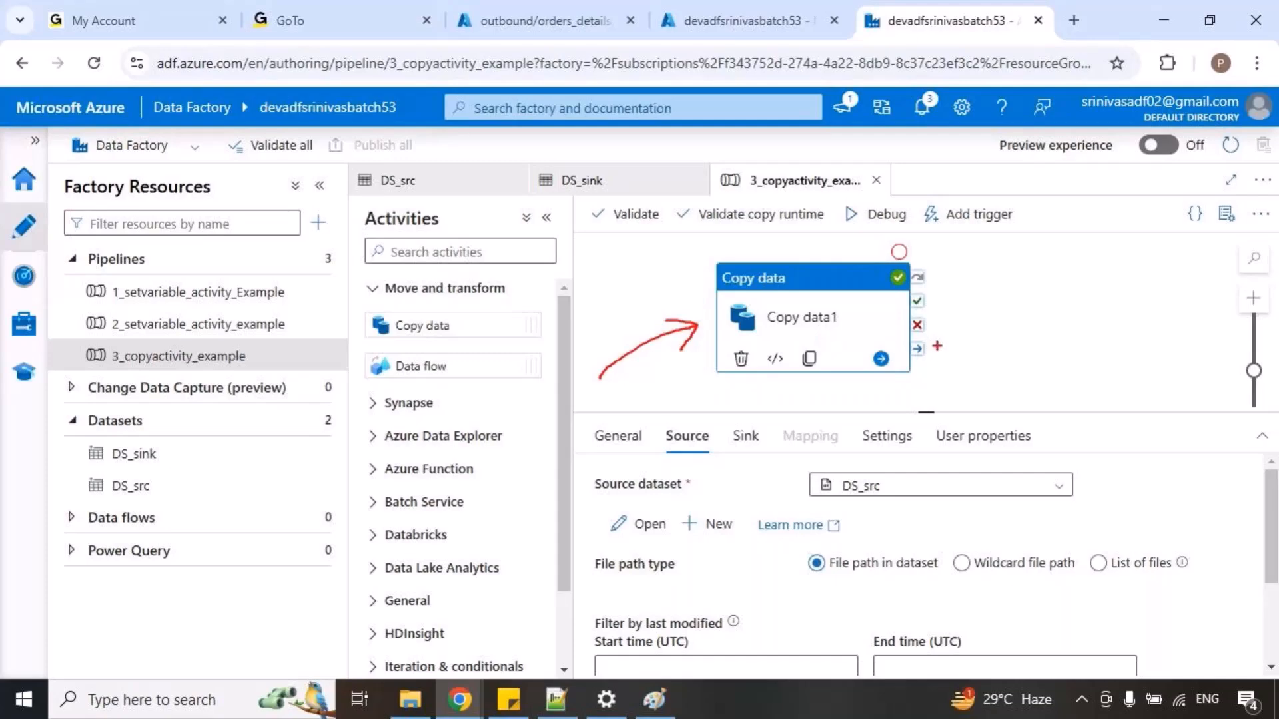
key(Escape)
Check the GoTo Meeting window and return to the Data Factory pipeline.
mouse_move(469, 690)
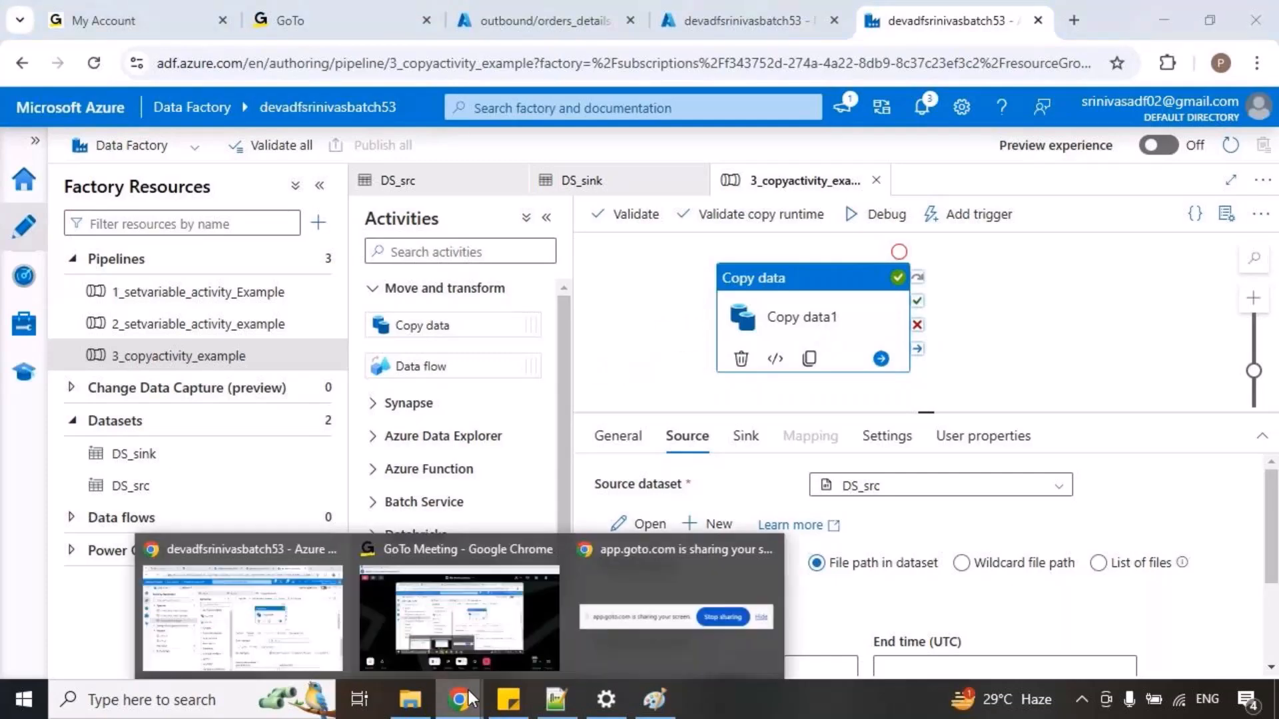
click(460, 615)
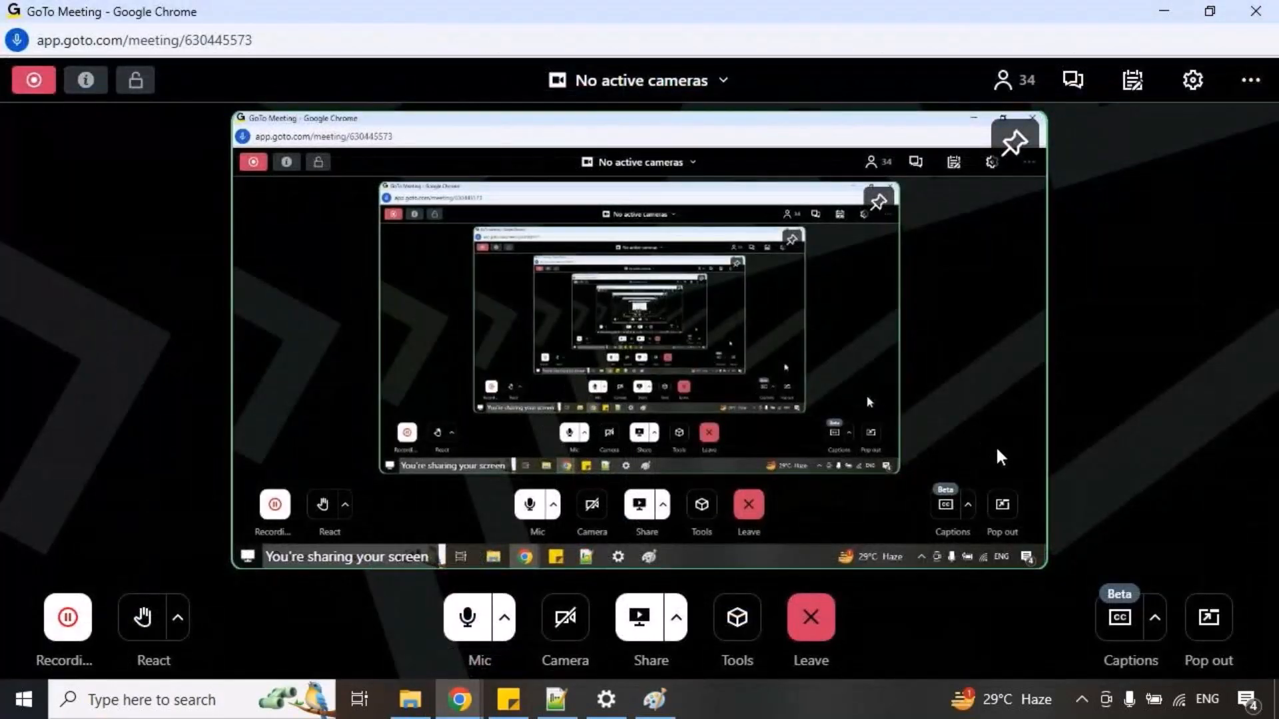
key(alt+Tab)
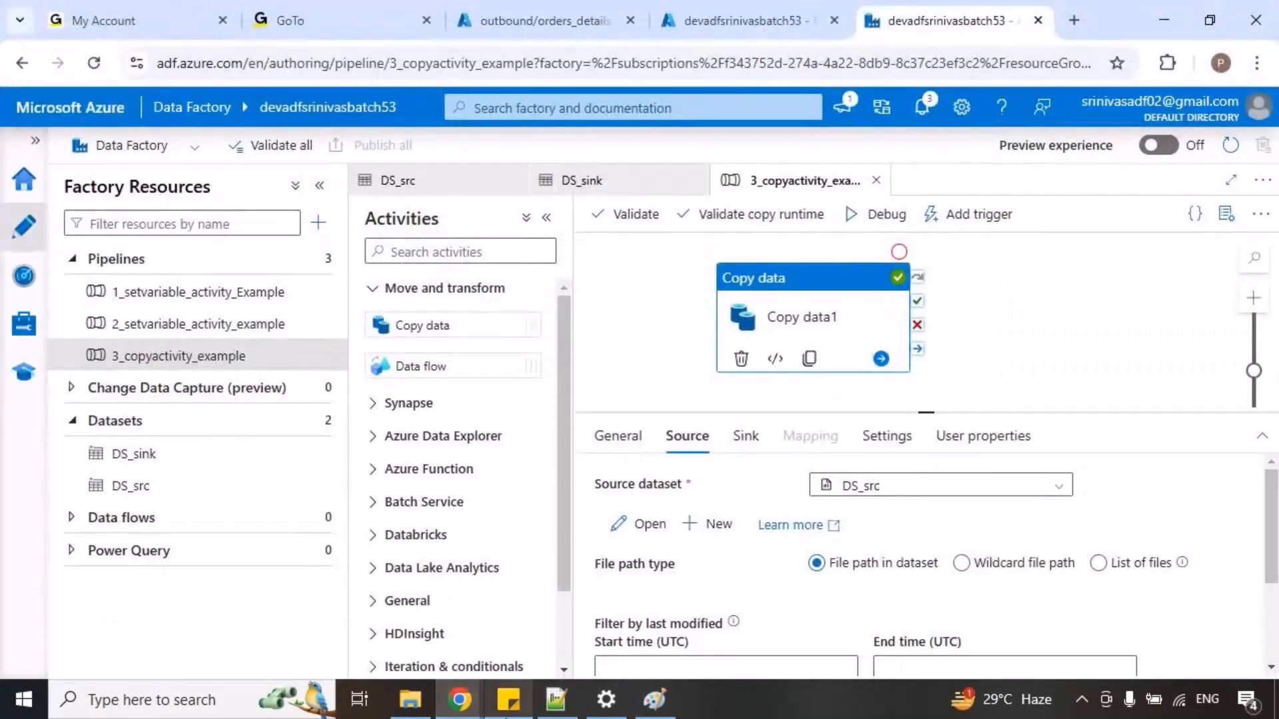
click(556, 699)
scroll(374, 631, down, 2)
key(Return)
key(Return)
key(Return)
key(Return)
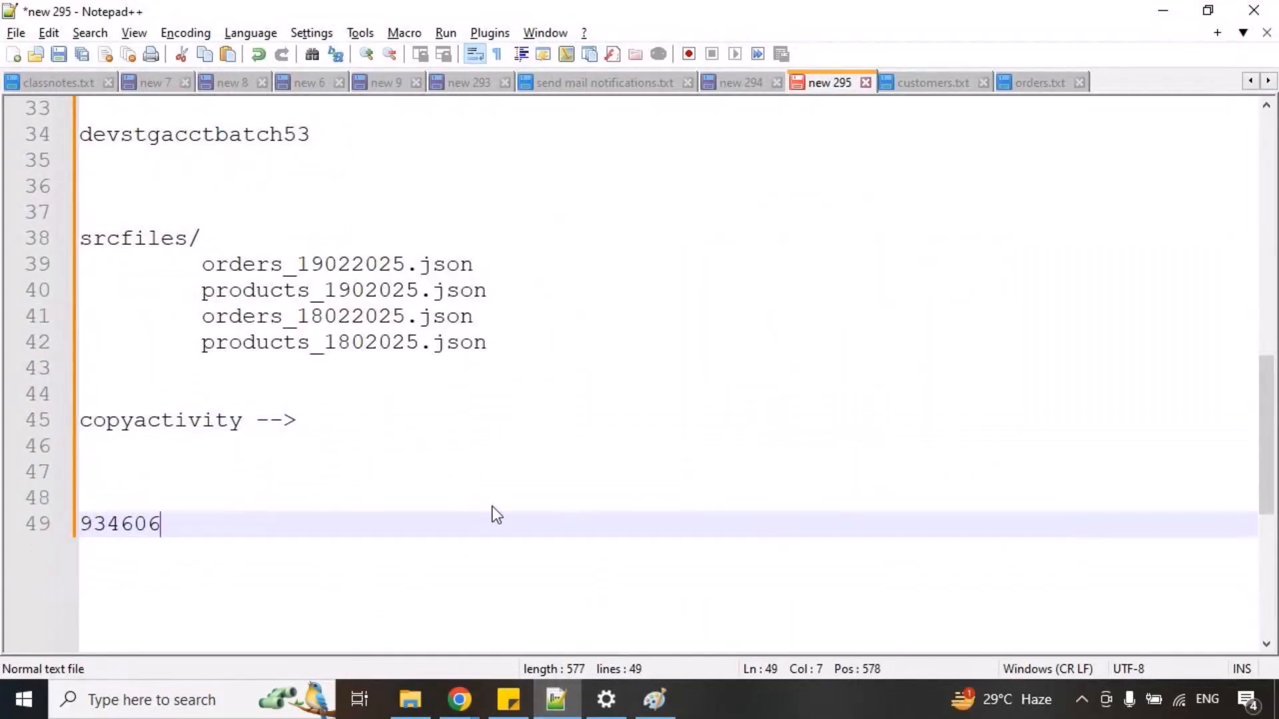
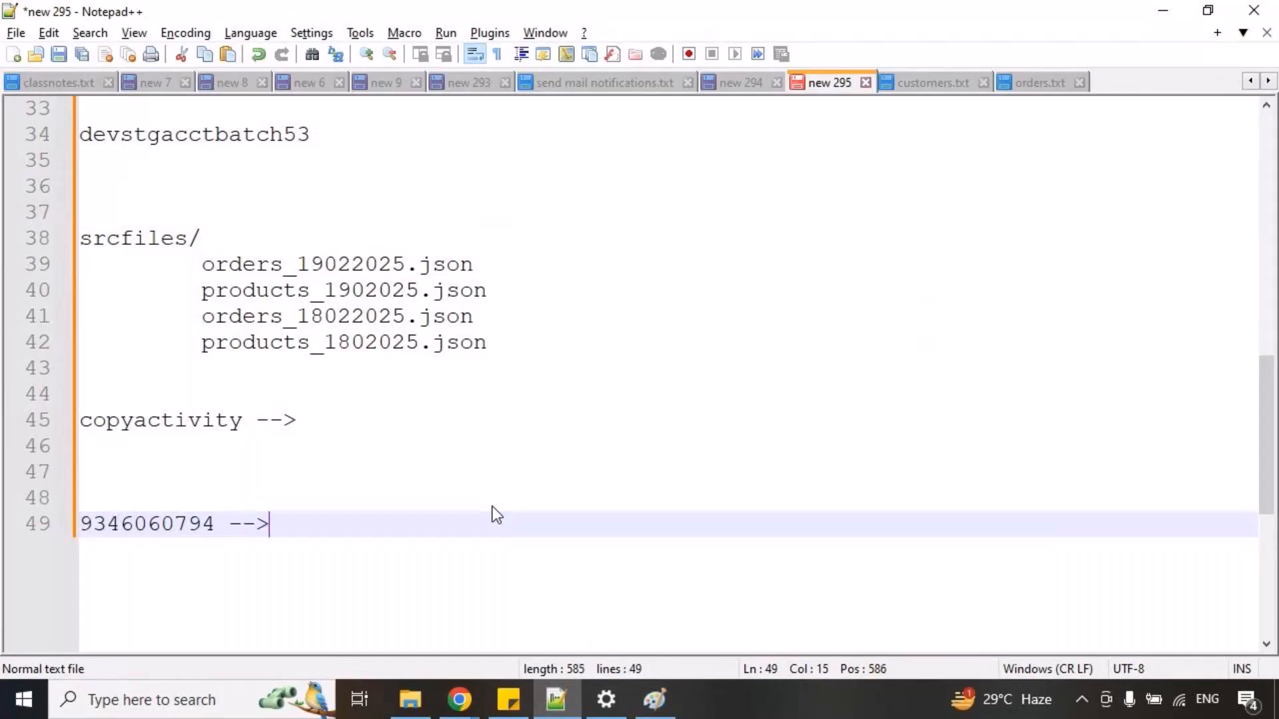
text(ccs)
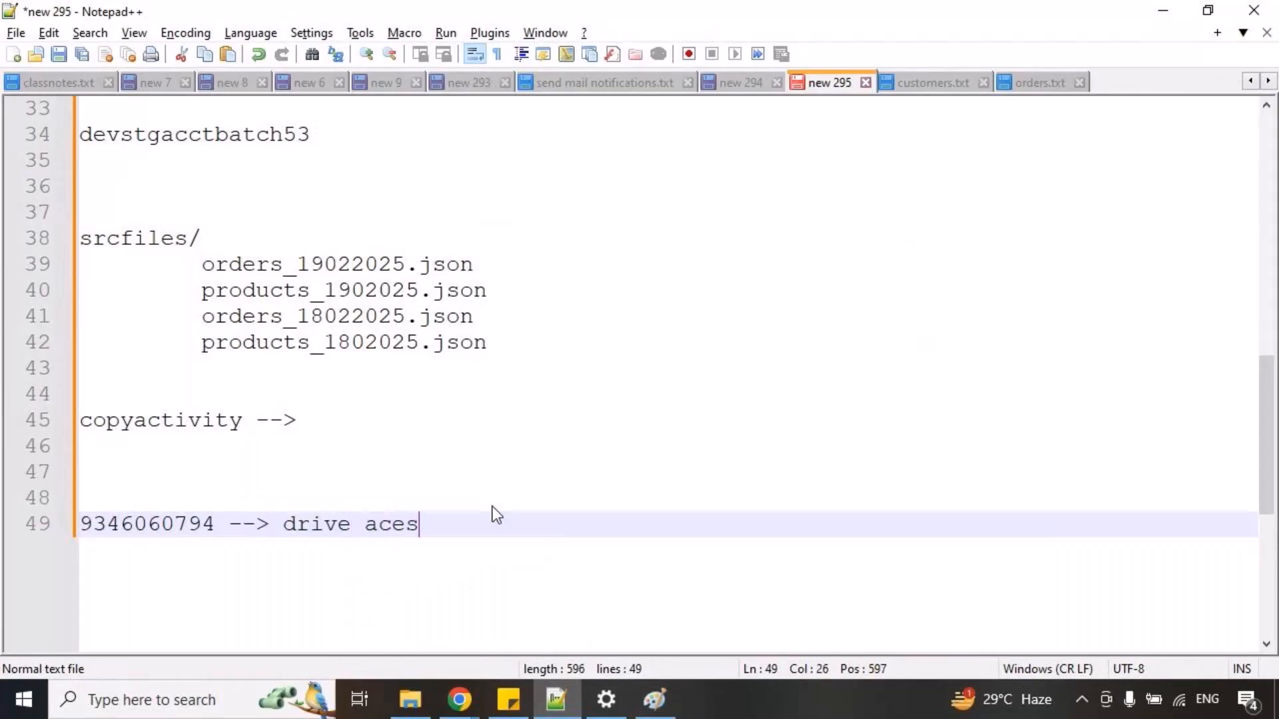
key(BackSpace)
text(ess)
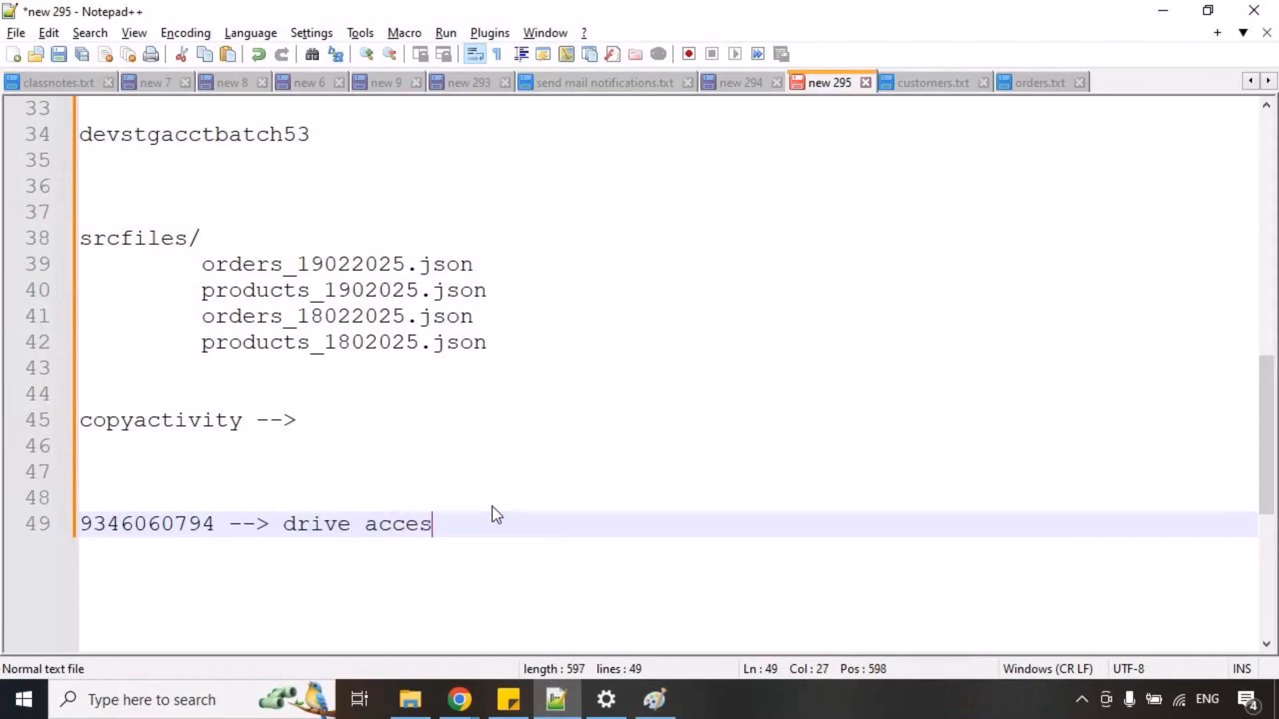
Add the line "tomorrow meeting link will be change" below the drive access note and box it.
key(Return)
key(Return)
text(tomorro lin)
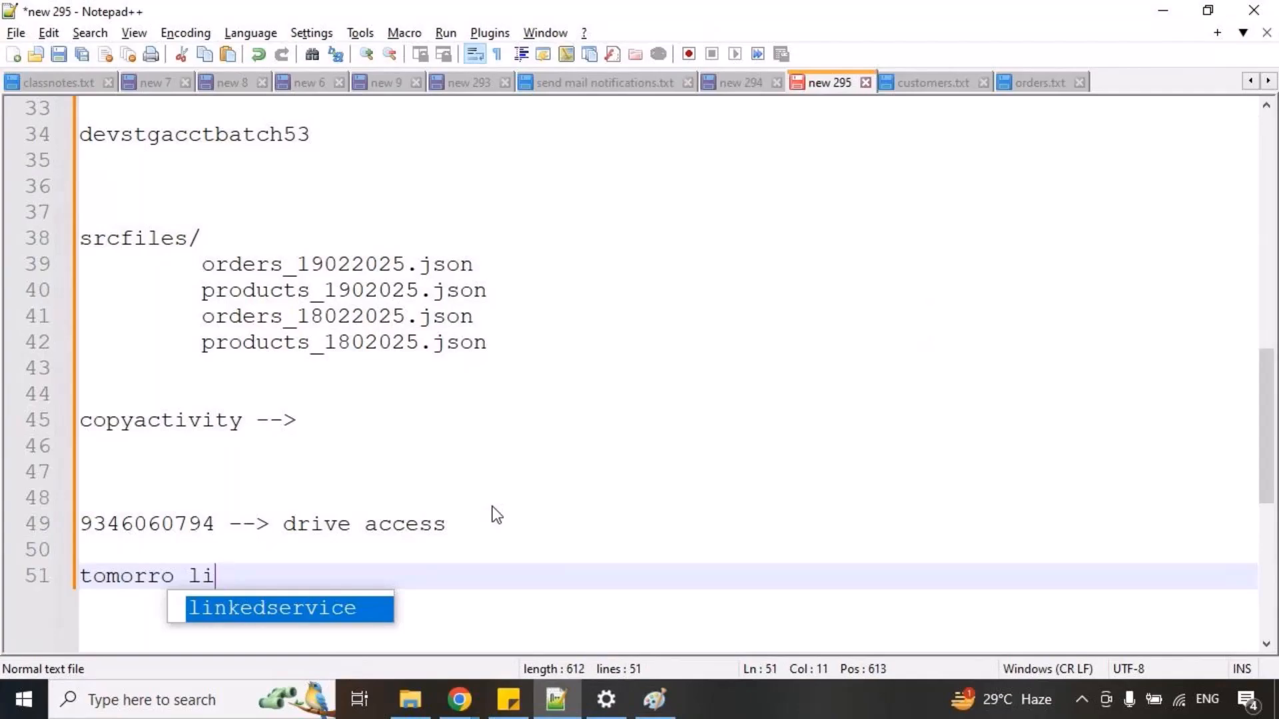
key(BackSpace)
key(BackSpace)
key(BackSpace)
key(BackSpace)
text(w meeting l)
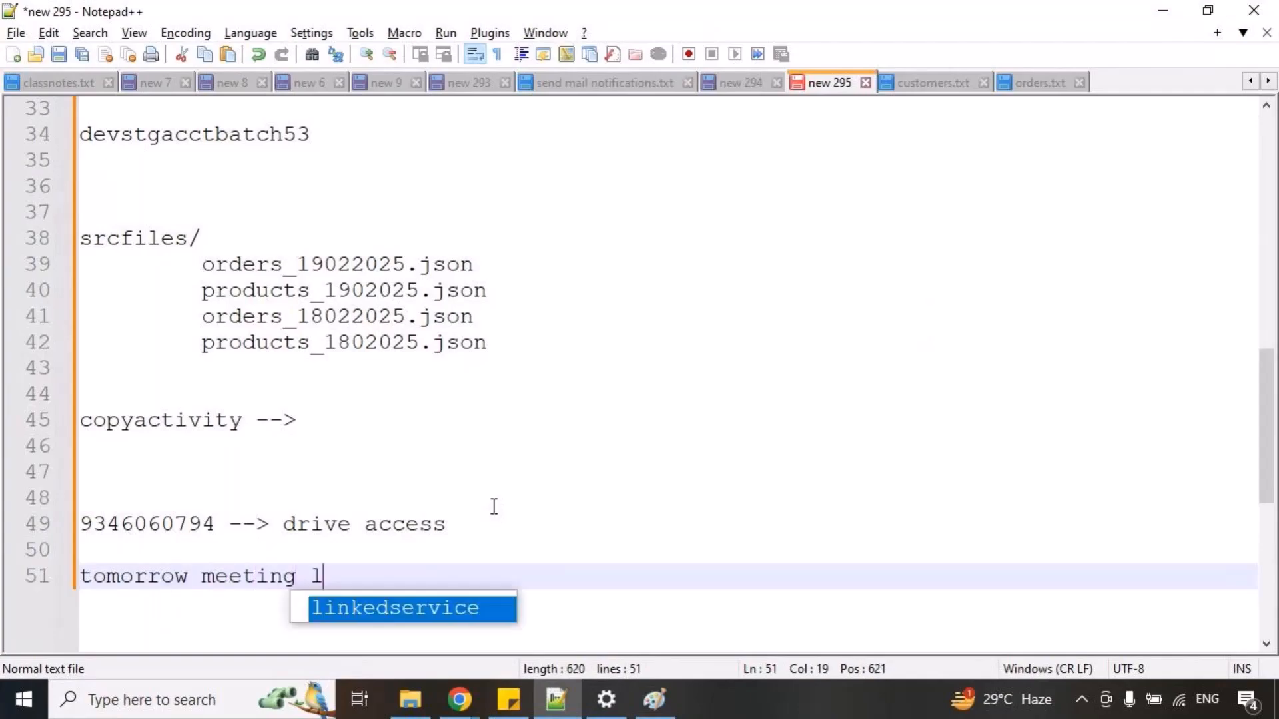
text(ink will be change)
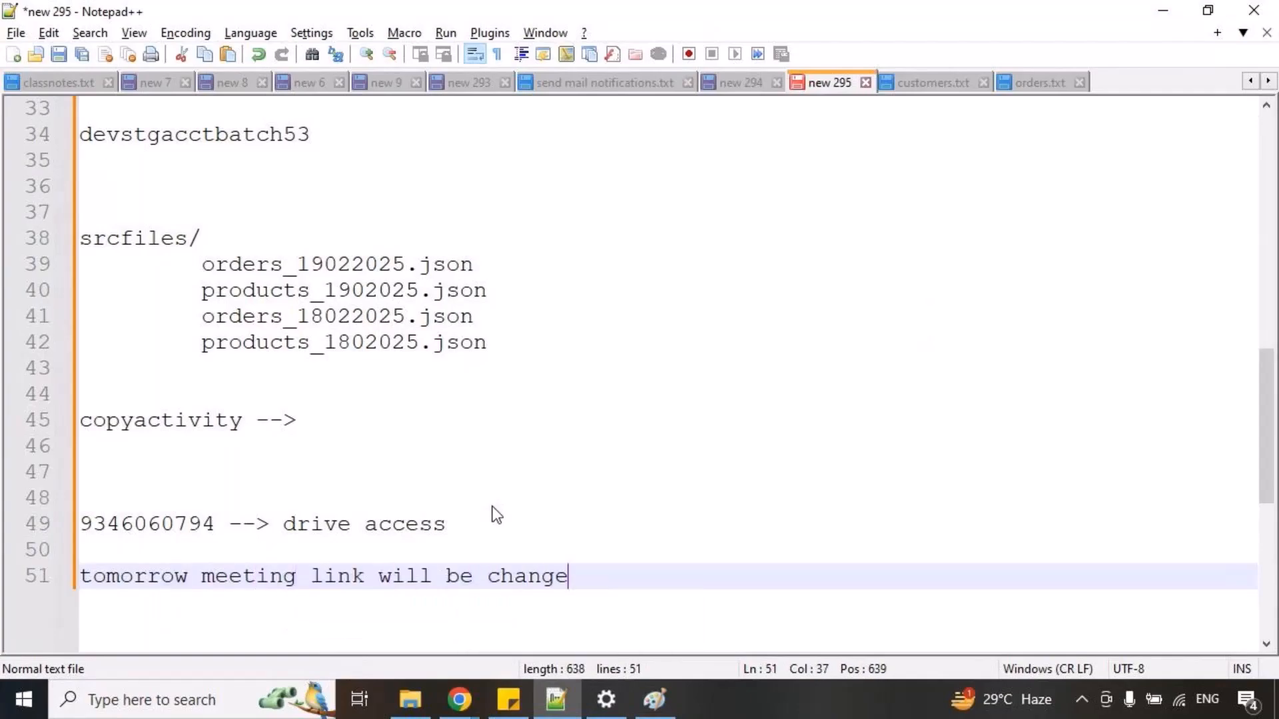
key(Return)
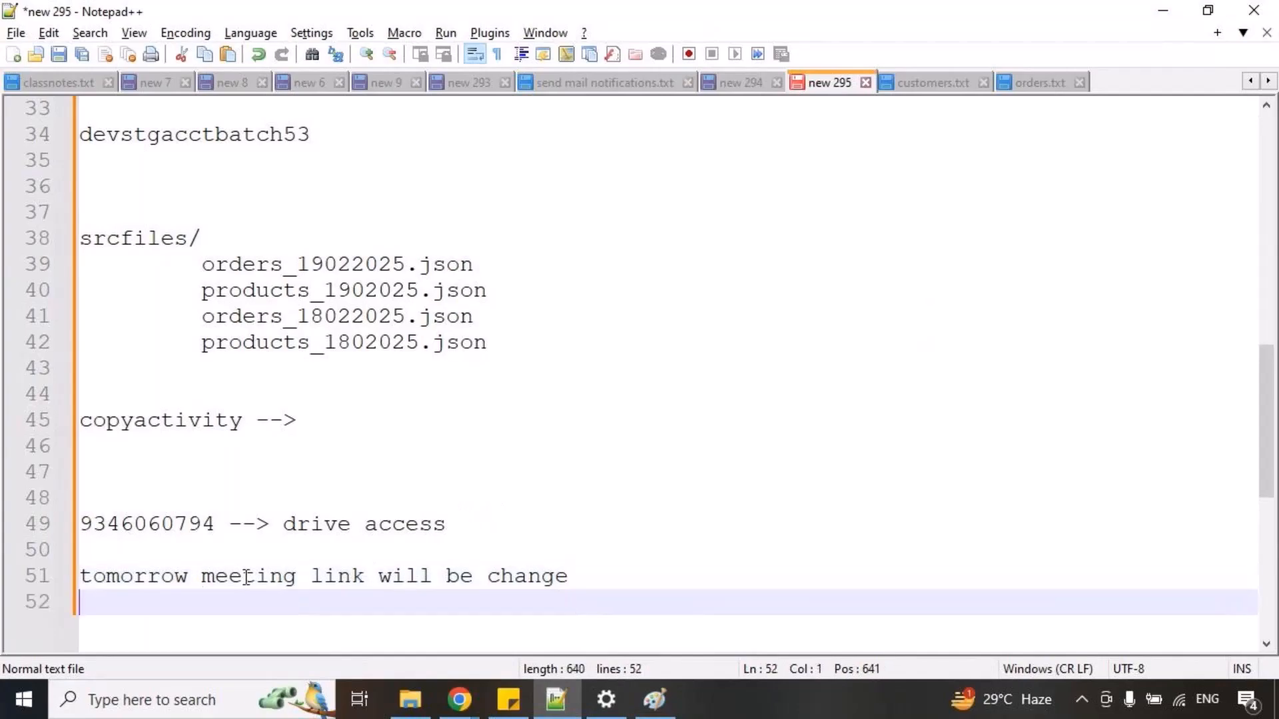
mouse_move(77, 557)
mouse_down()
mouse_move(391, 629)
mouse_move(578, 606)
mouse_up()
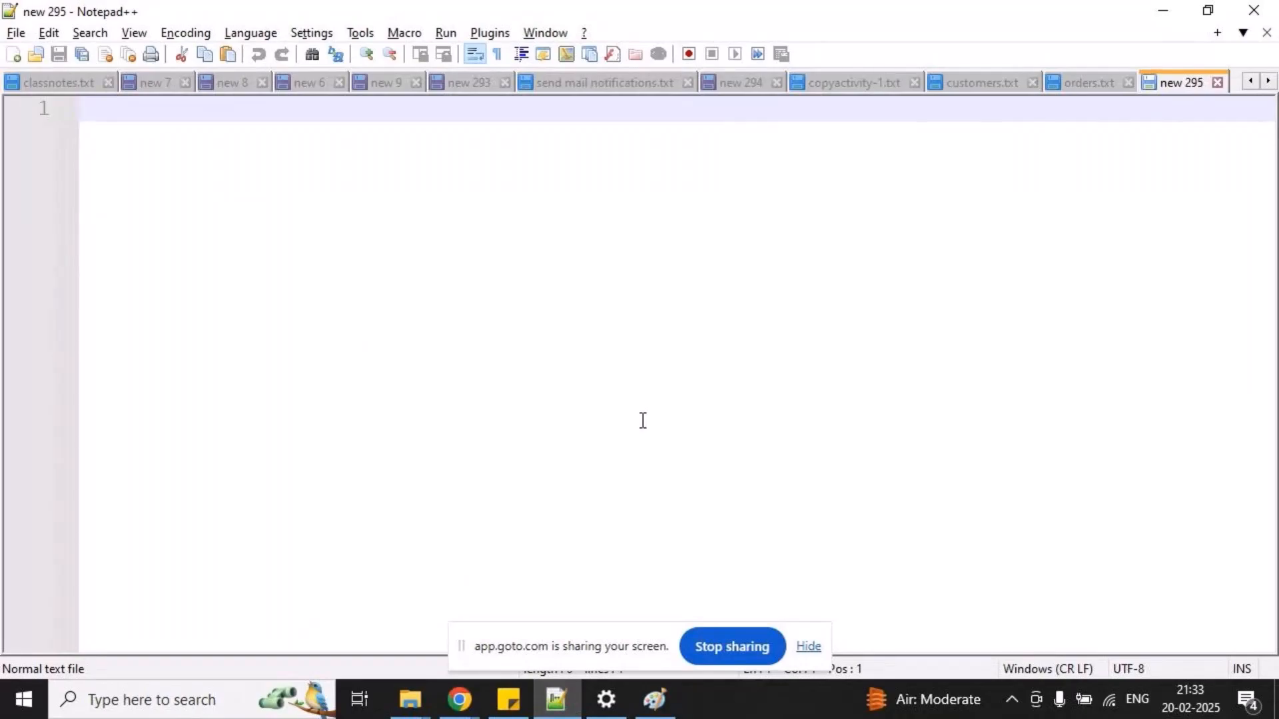
Hide the screen-sharing notice and start the empty note on line 2 with the heading "Assignment" underlined with dashes.
click(808, 647)
text(a)
key(BackSpace)
key(Return)
text(Assignment)
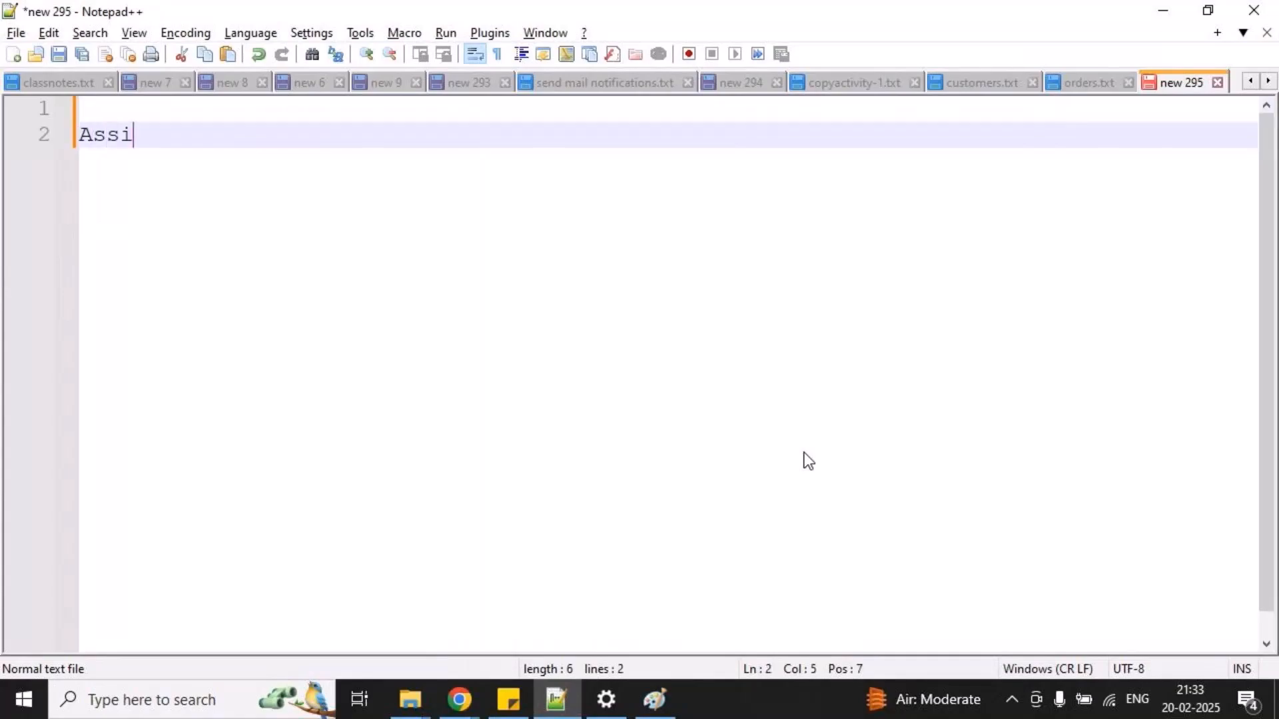
key(Return)
text(------------)
key(Return)
key(Return)
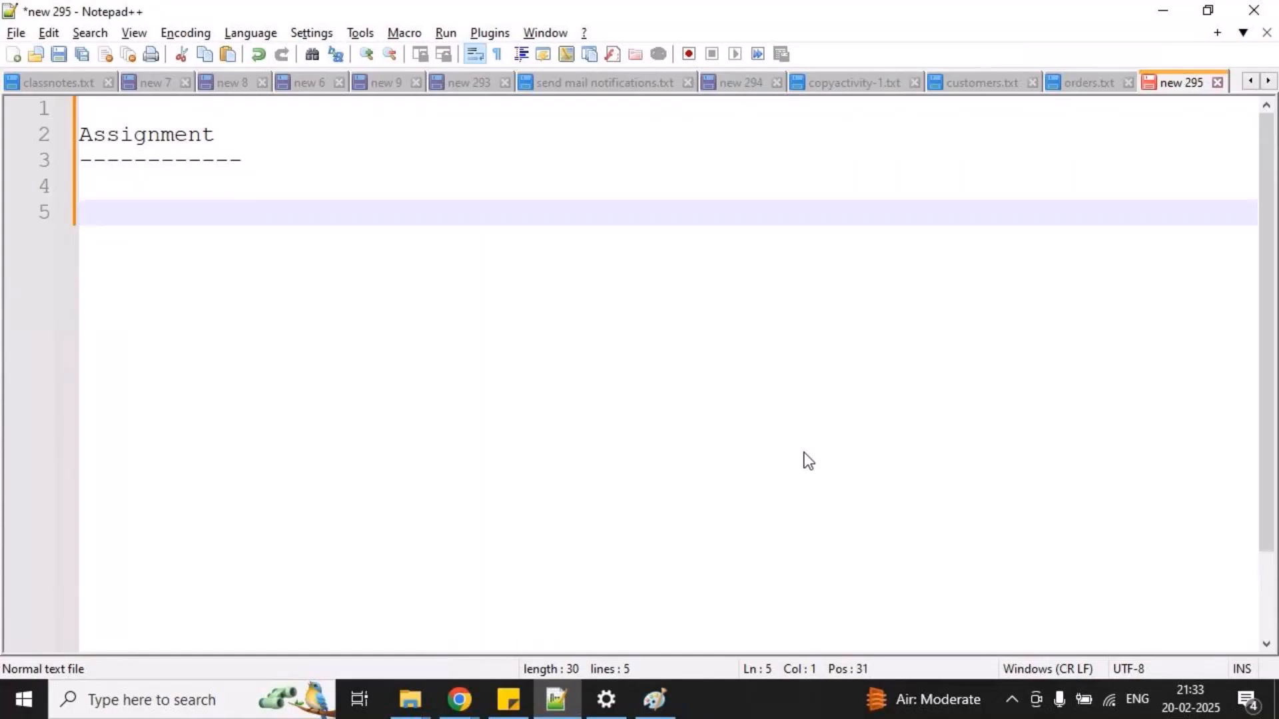
Below the Assignment heading, write the folder name srcfiles/ and insert devcontainer/ above it.
text(srcfiles/)
key(Up)
key(Return)
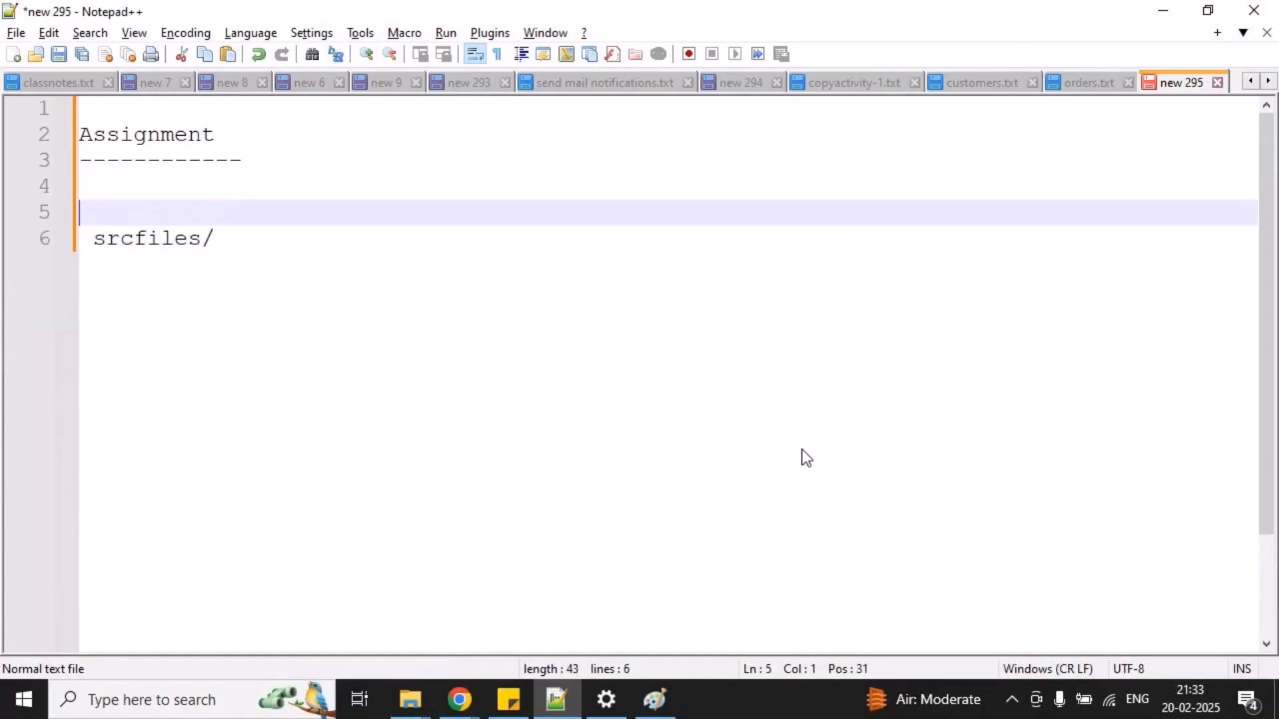
key(Return)
key(Up)
text(dv)
key(BackSpace)
text(evcona)
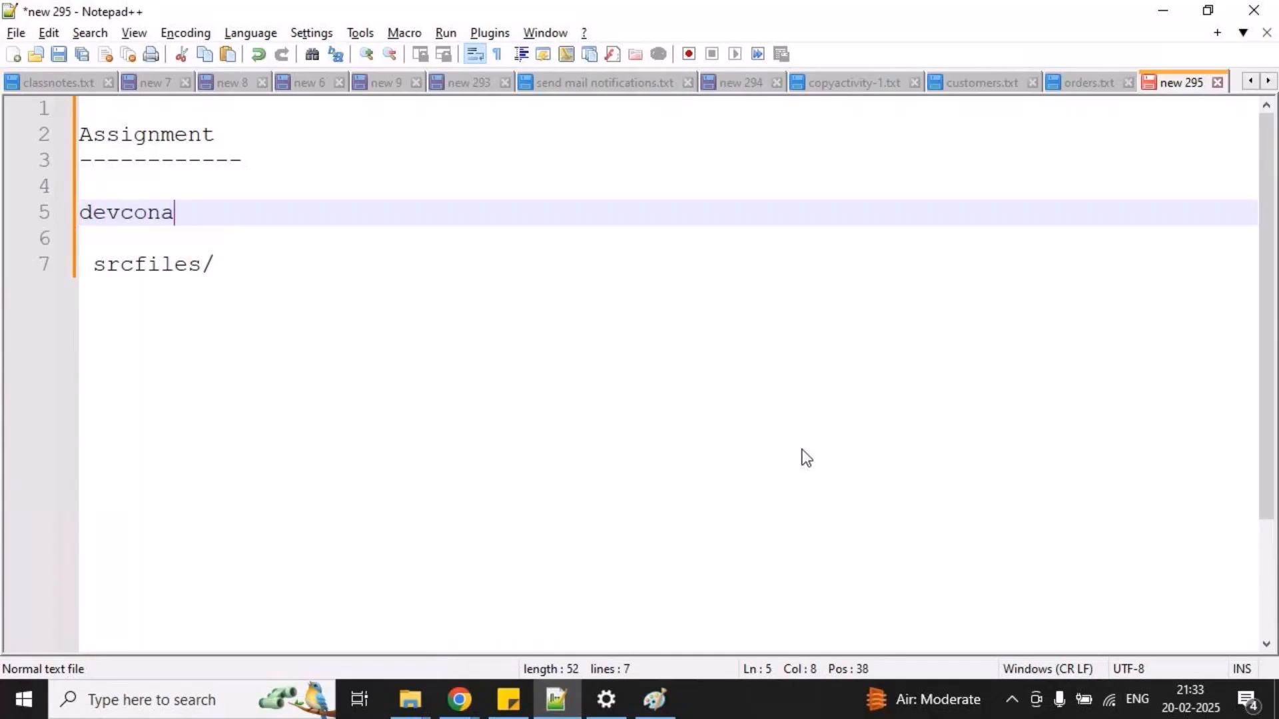
key(BackSpace)
text(tainer/)
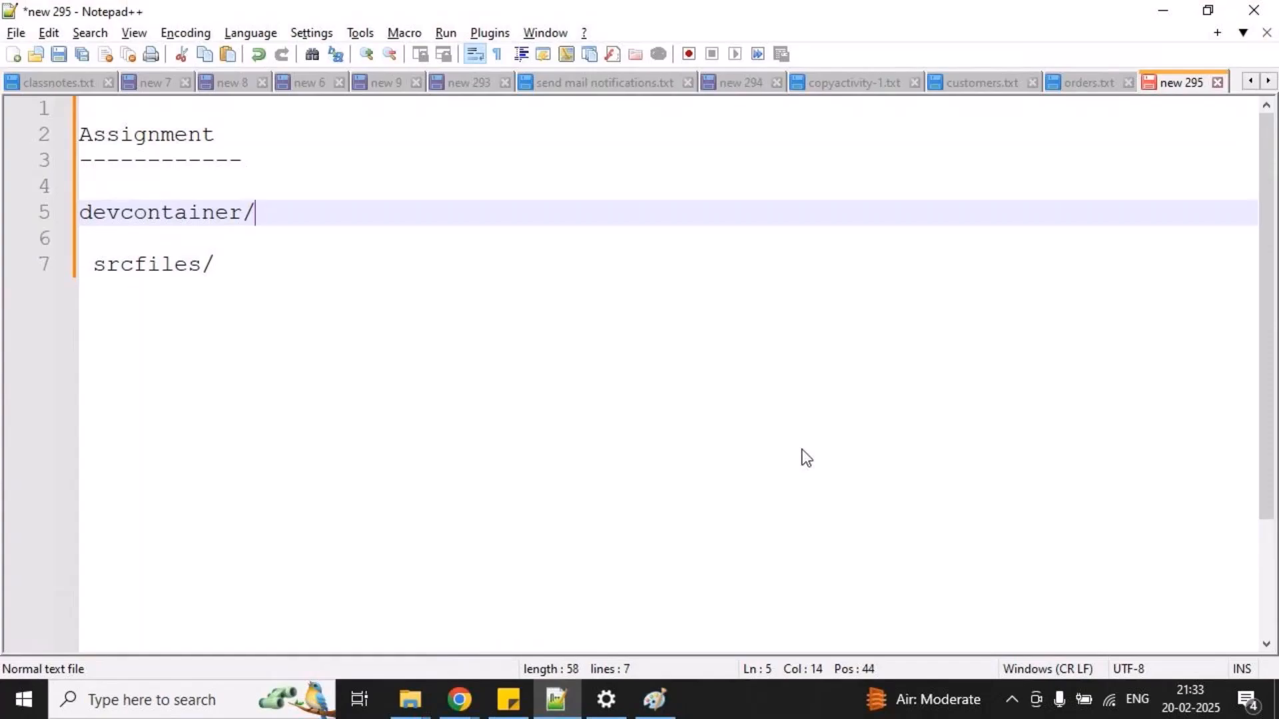
Add the indented folders inbound/ and outbound/ beneath devcontainer/, separated by blank lines.
key(Return)
text(i)
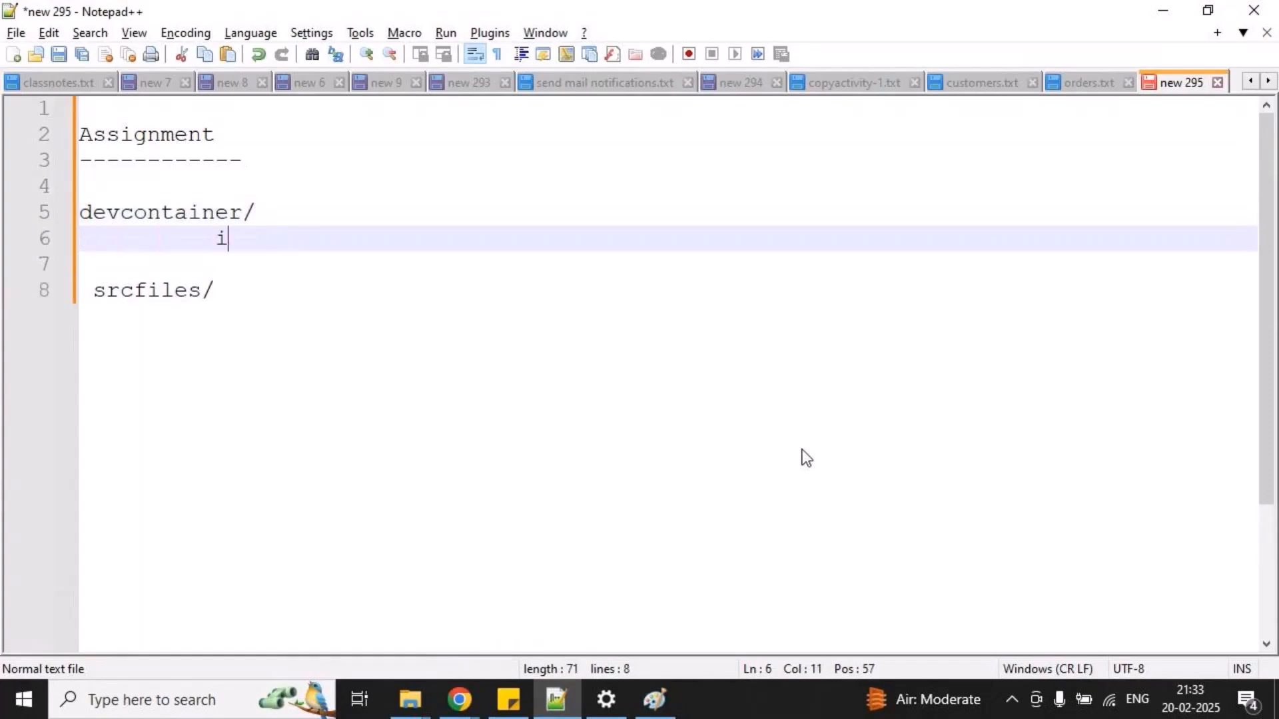
text(nbound/)
key(Return)
key(Return)
key(Return)
text(outp)
key(BackSpace)
text(bound)
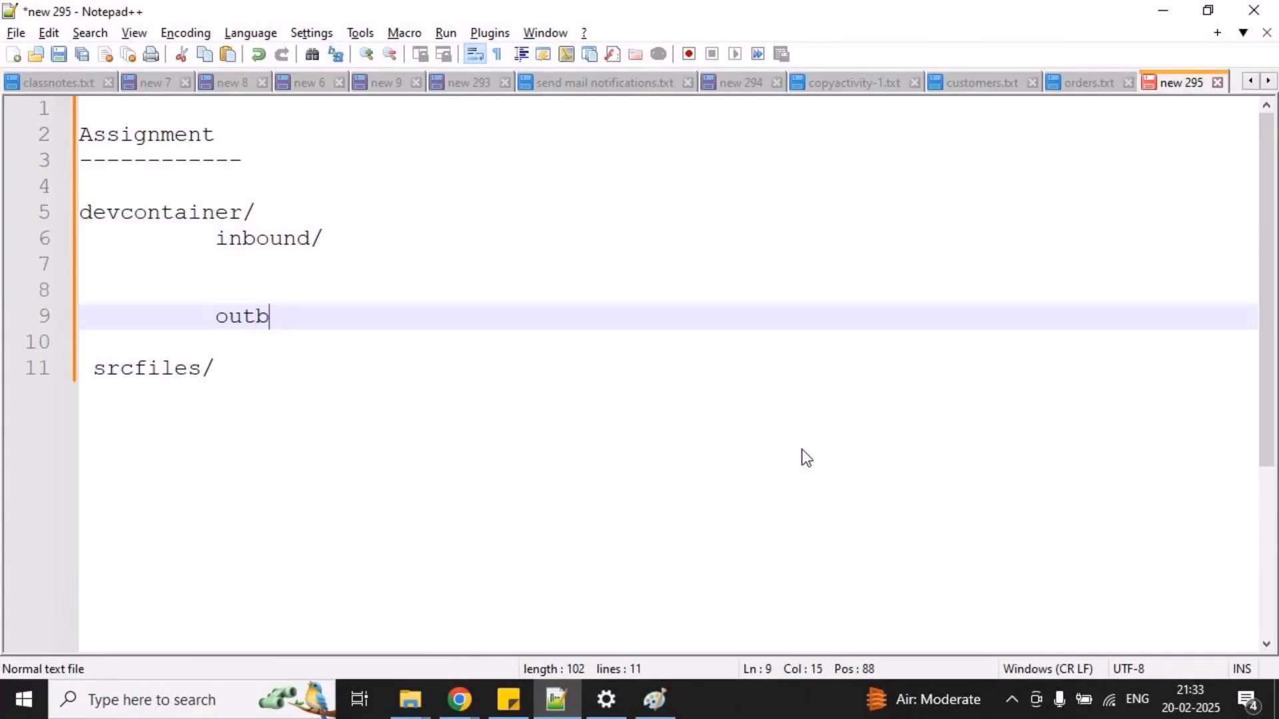
text(/)
key(Return)
key(Return)
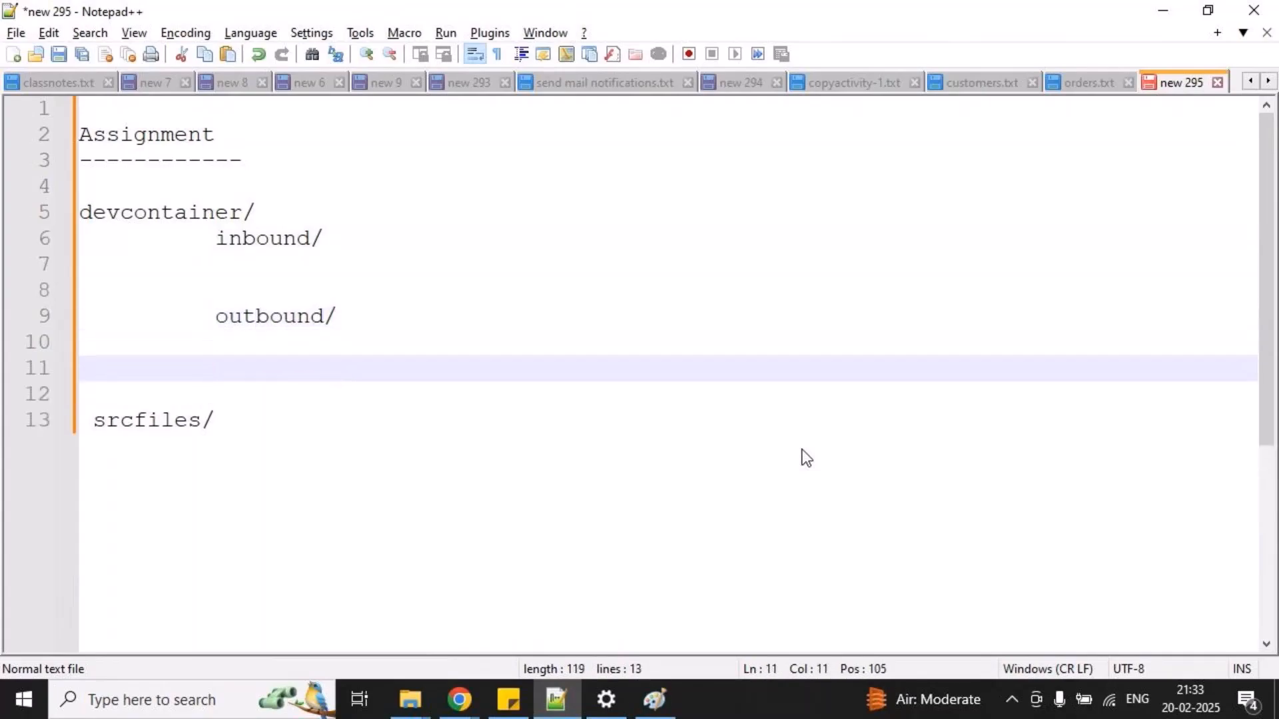
List orders.txt under inbound/, then box it and draw an arrow from it toward outbound/.
click(484, 264)
text(ord)
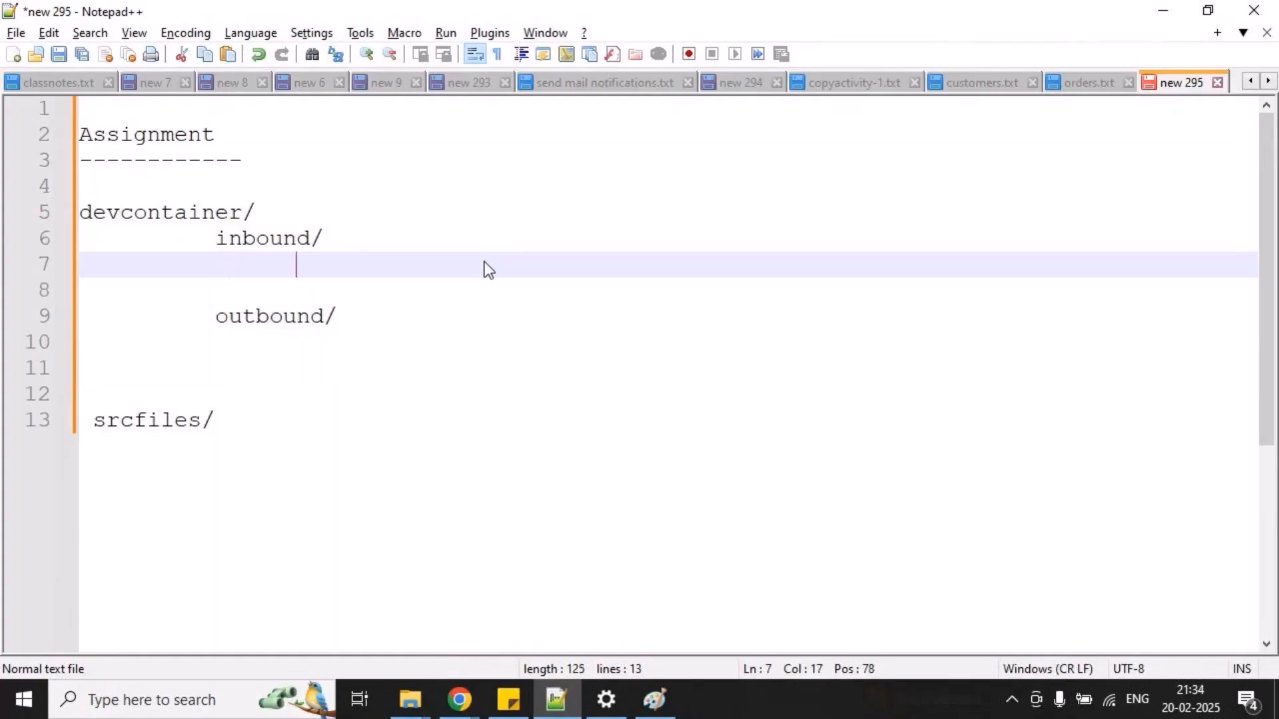
text(ers.txt)
mouse_move(300, 259)
mouse_down()
mouse_move(457, 284)
mouse_move(426, 281)
mouse_move(343, 338)
mouse_up()
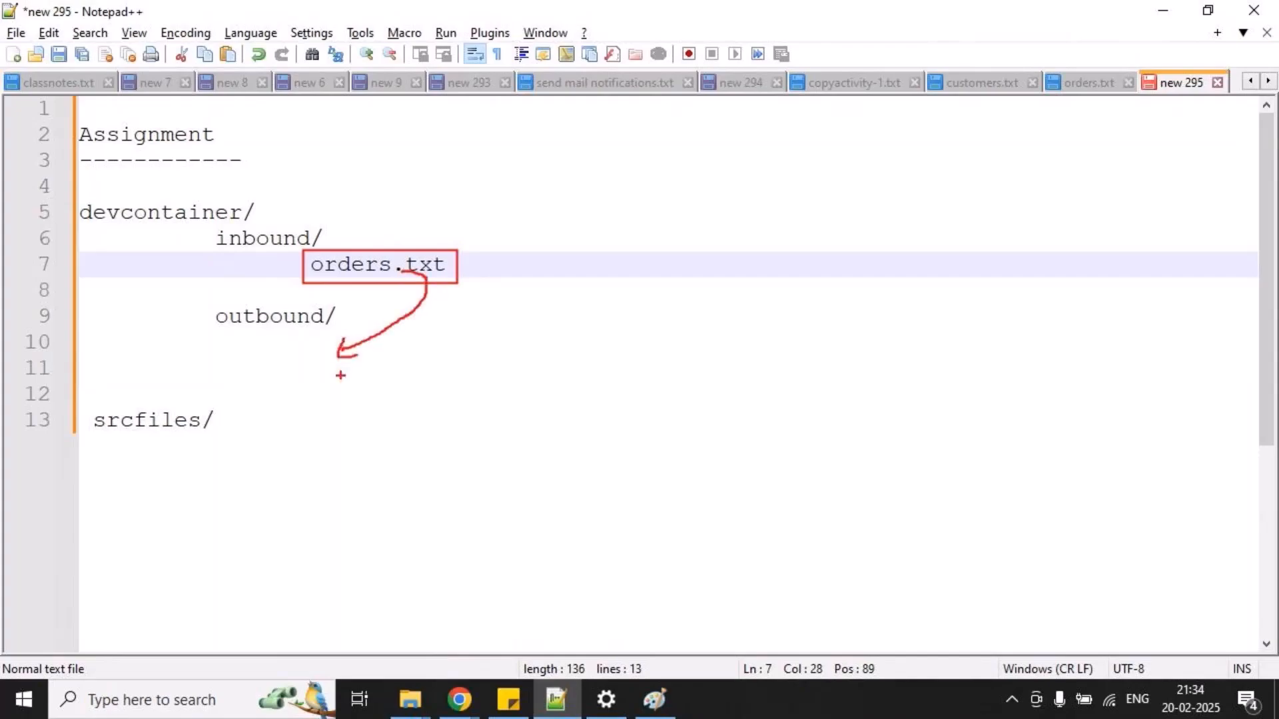
Rewrite srcfiles/ indented in line with outbound/ and list products.txt beneath it.
click(229, 431)
key(BackSpace)
key(BackSpace)
key(BackSpace)
key(BackSpace)
key(BackSpace)
key(BackSpace)
key(BackSpace)
key(BackSpace)
key(BackSpace)
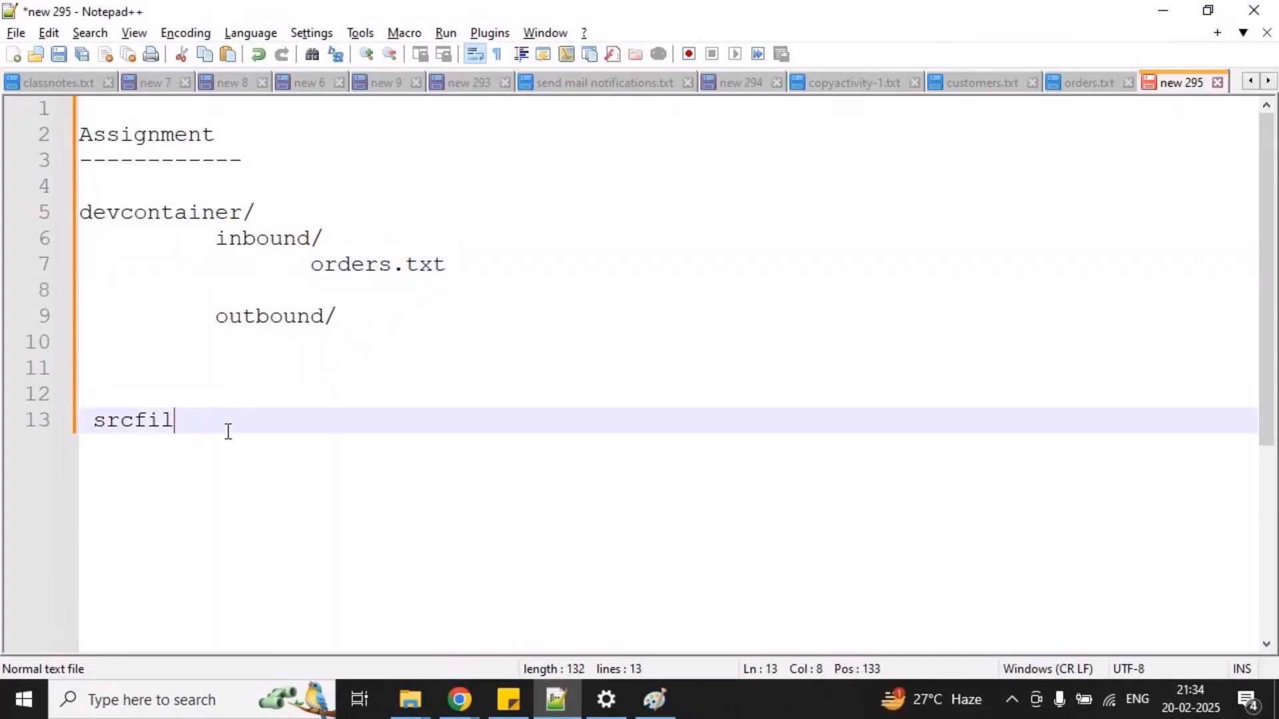
text(srcfi)
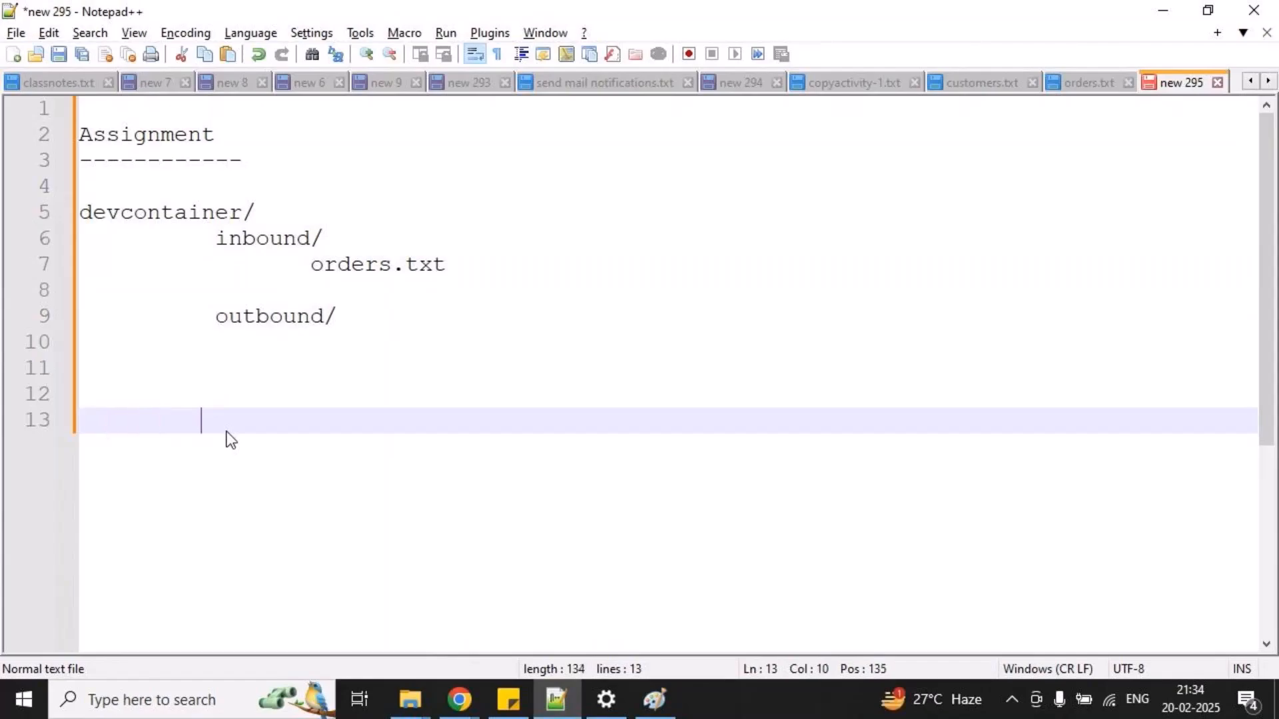
text(les/)
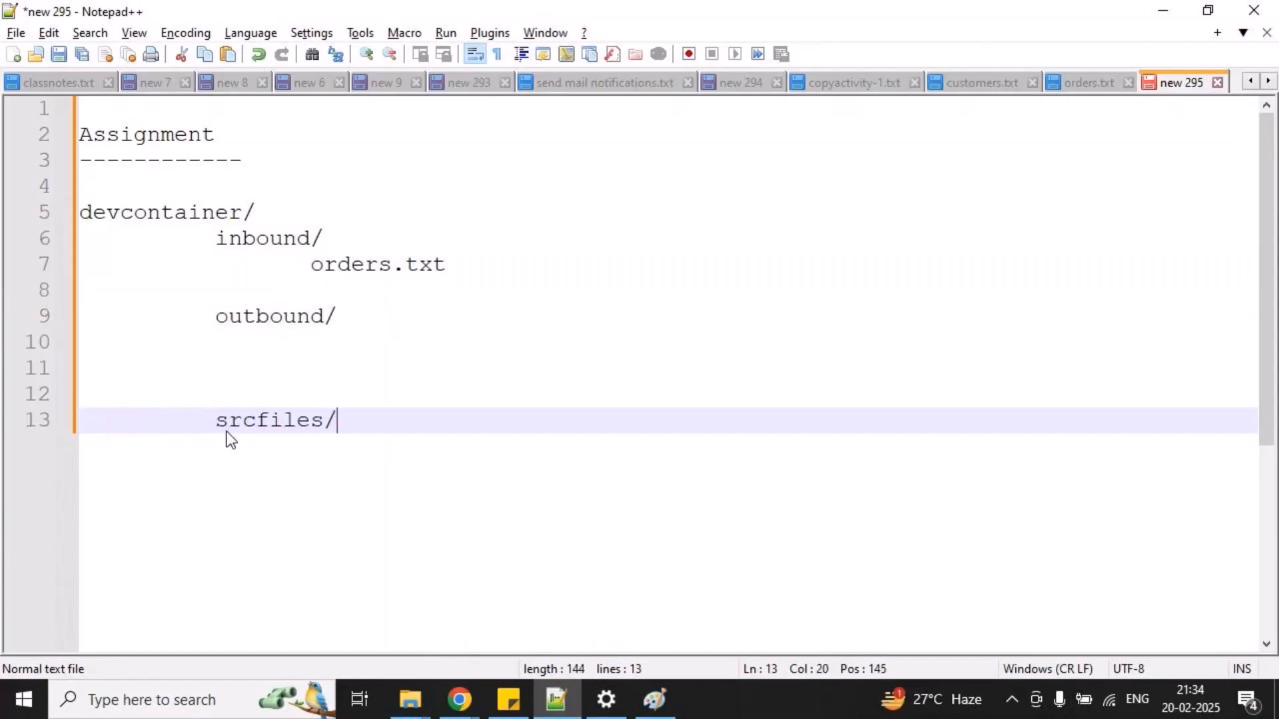
key(Return)
key(Return)
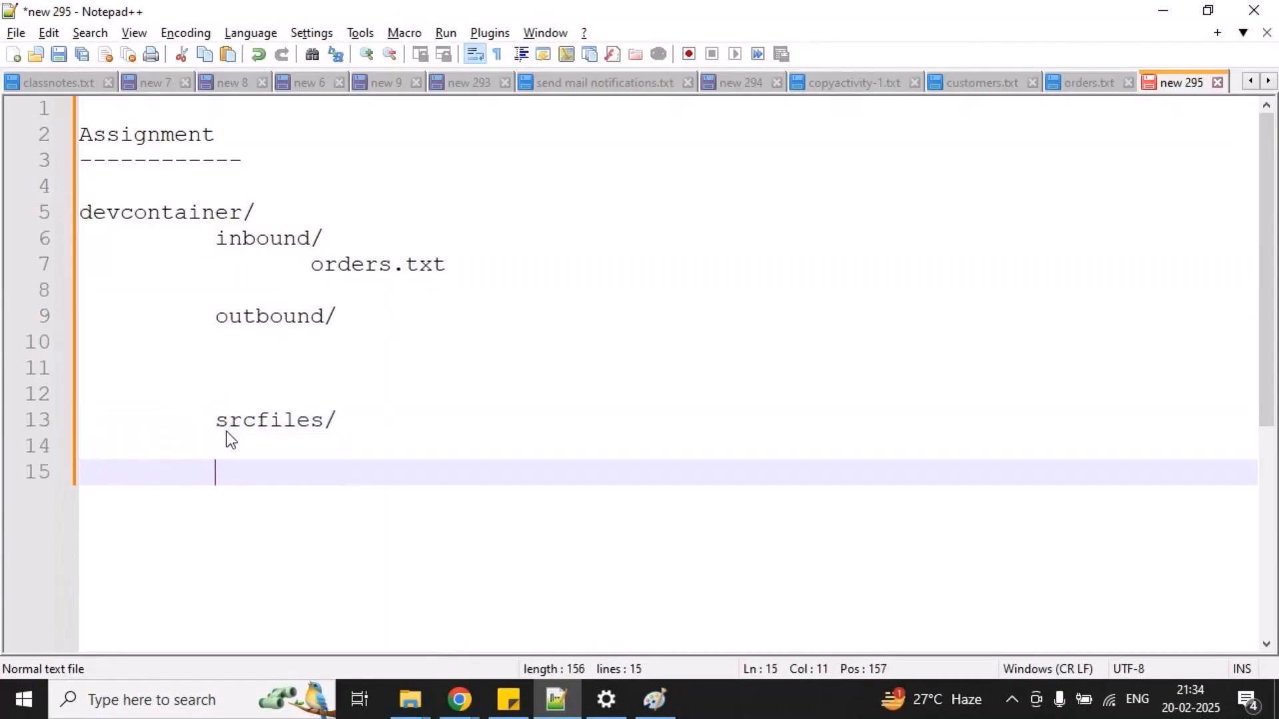
click(230, 439)
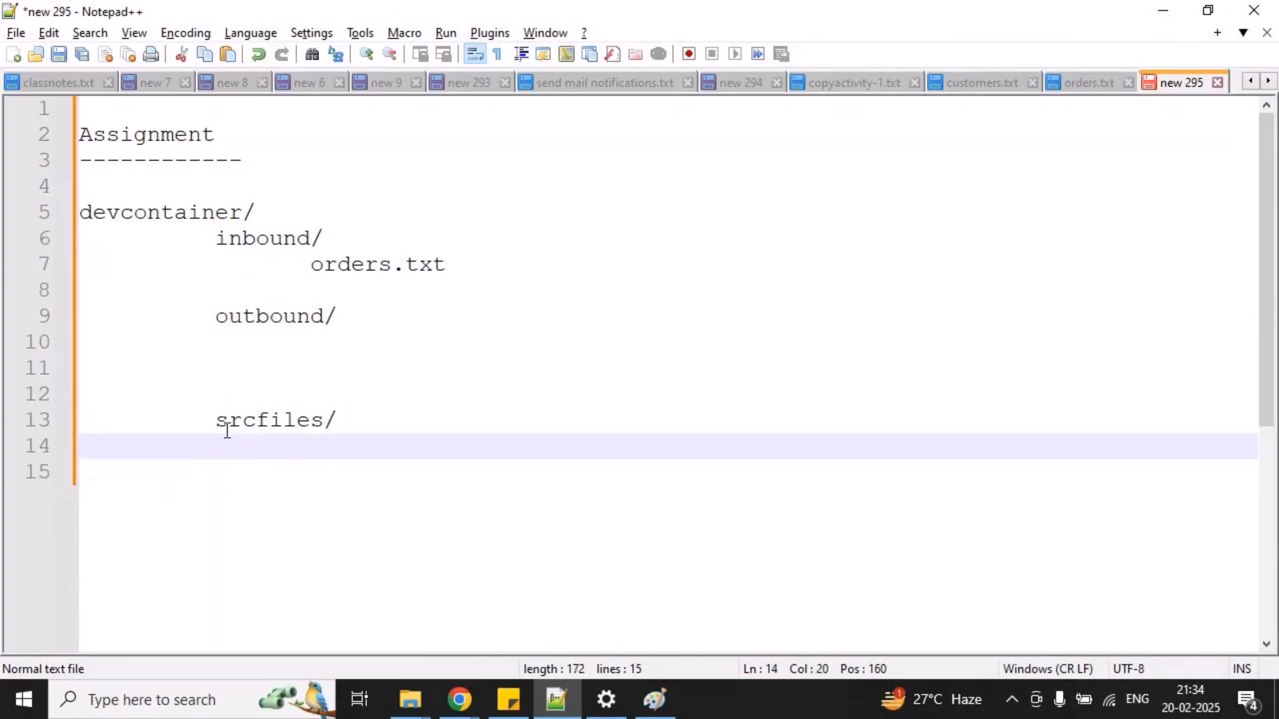
text(products.tx)
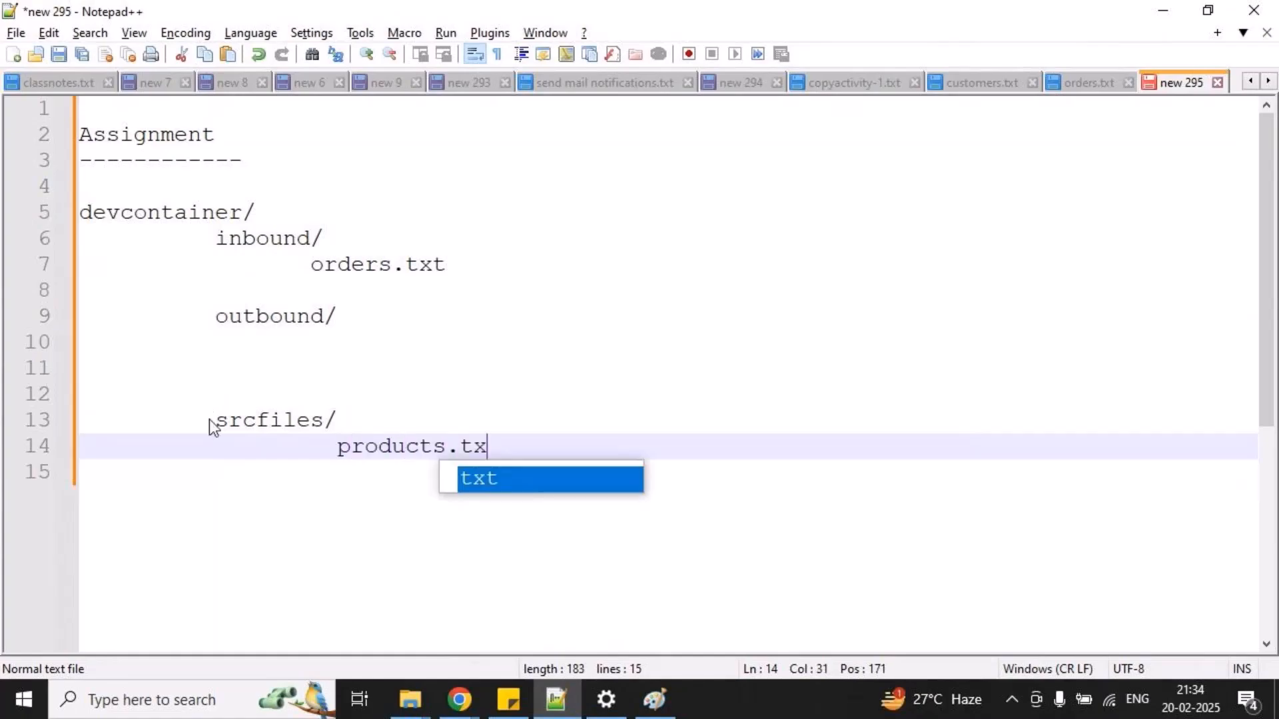
text(t)
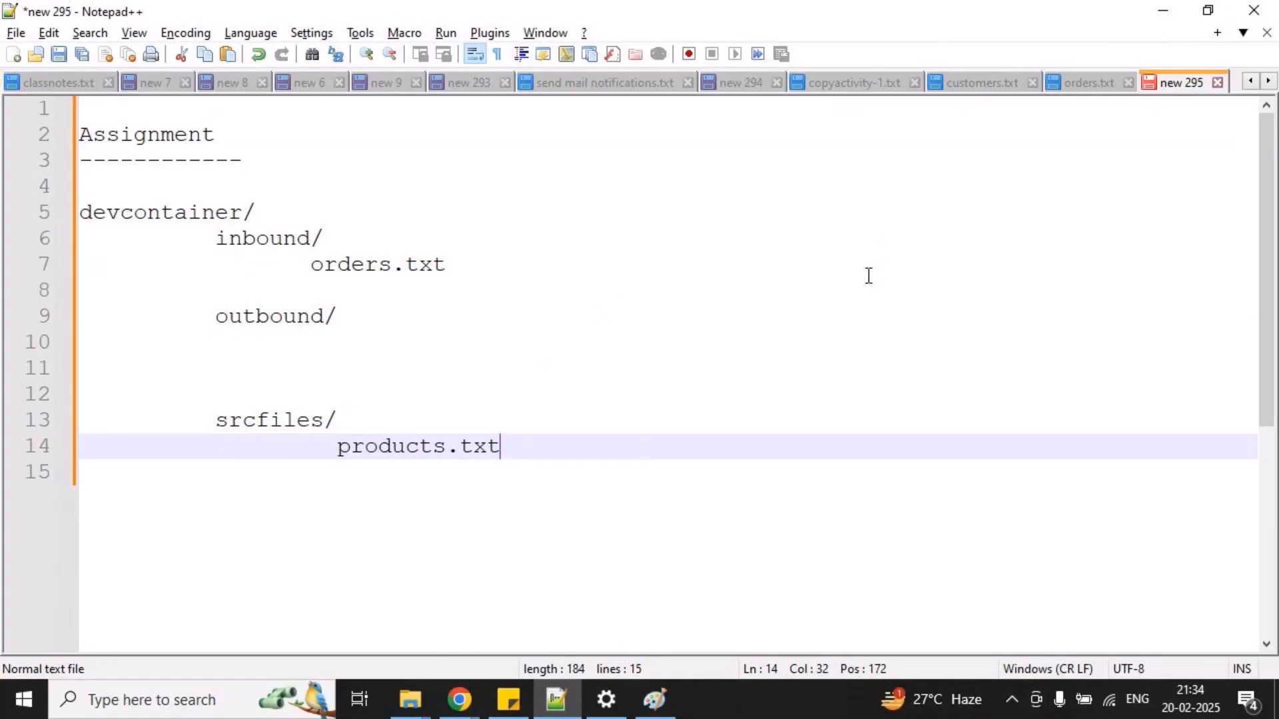
Create a new text document with the header line "prod_id, prod_name".
key(ctrl+n)
text(prod+_i)
key(BackSpace)
key(BackSpace)
key(BackSpace)
text(_i)
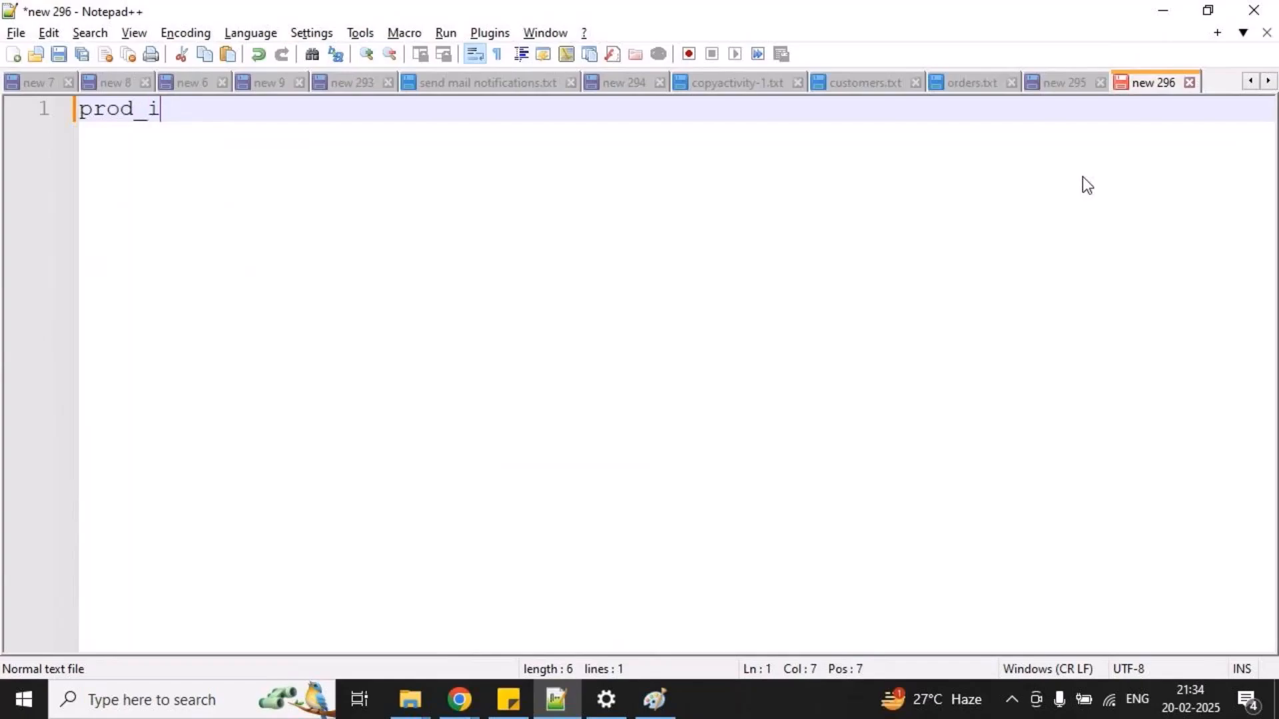
text(d, prod_name)
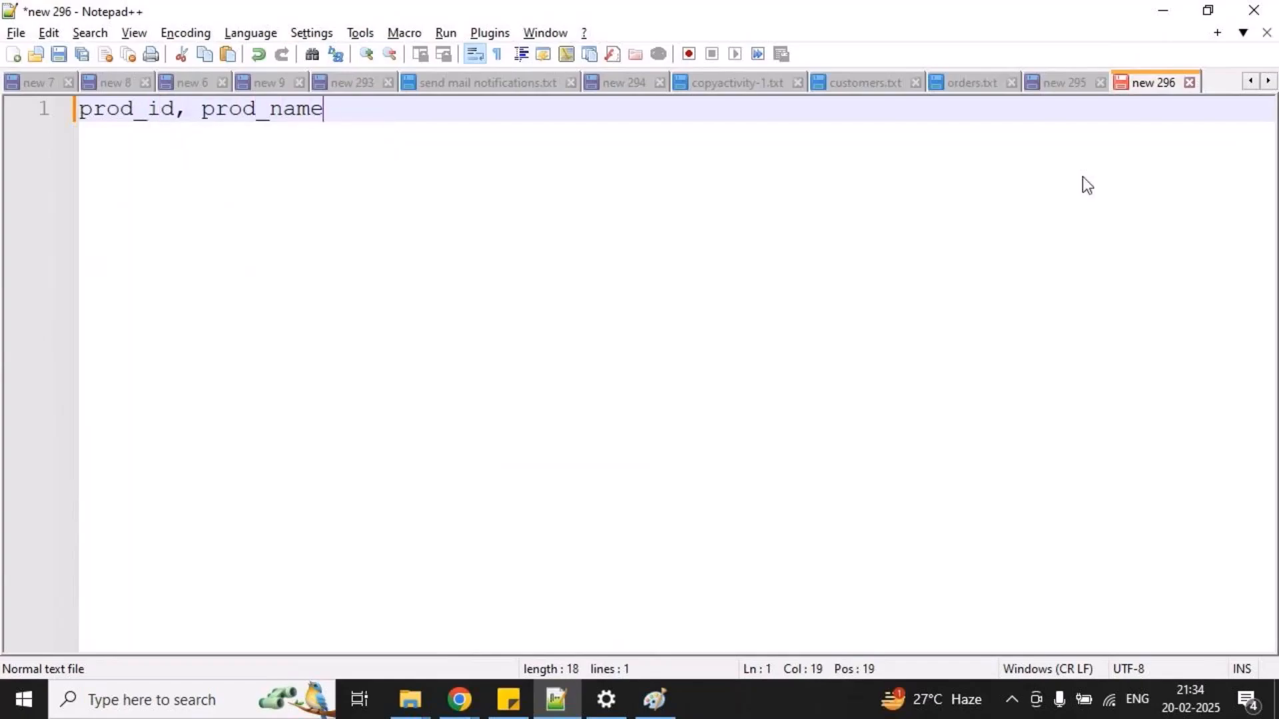
Add the product rows "P1 , mobile" and "P2 , laptop" below the header.
key(Return)
text(P1 , mbi)
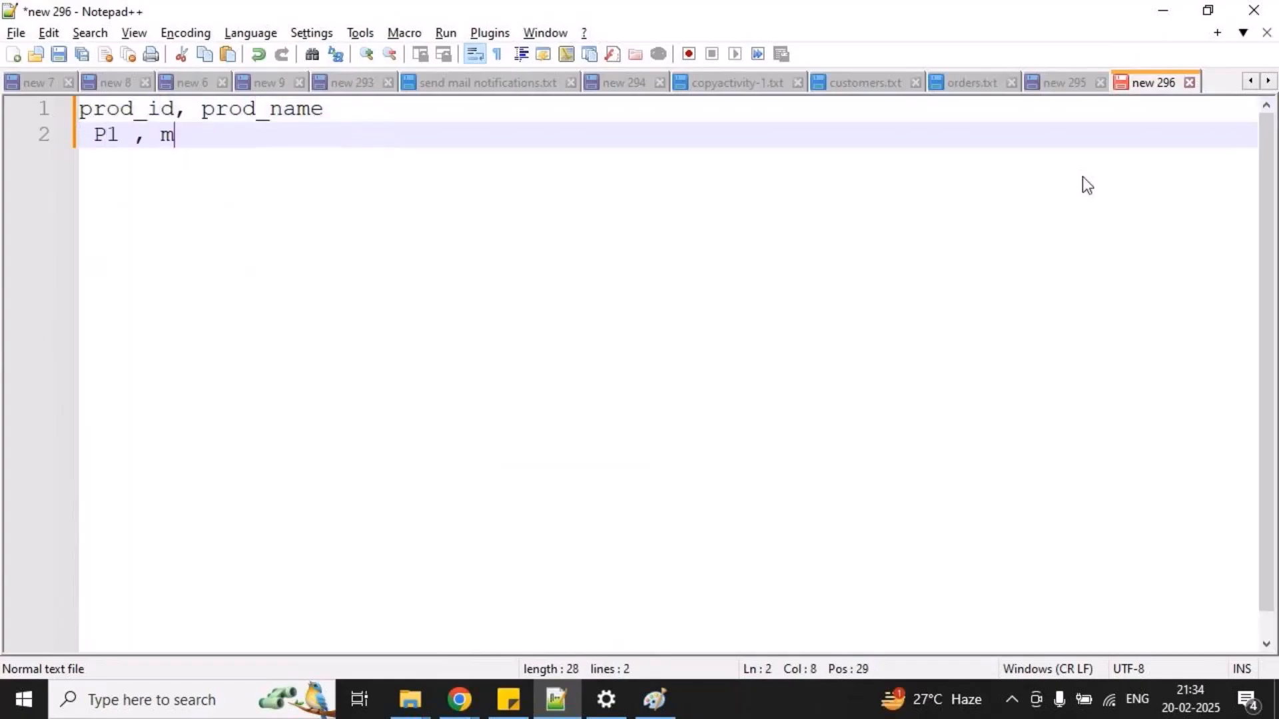
key(BackSpace)
key(BackSpace)
text(ob i)
key(BackSpace)
key(BackSpace)
text(ile)
key(Return)
text(P2 )
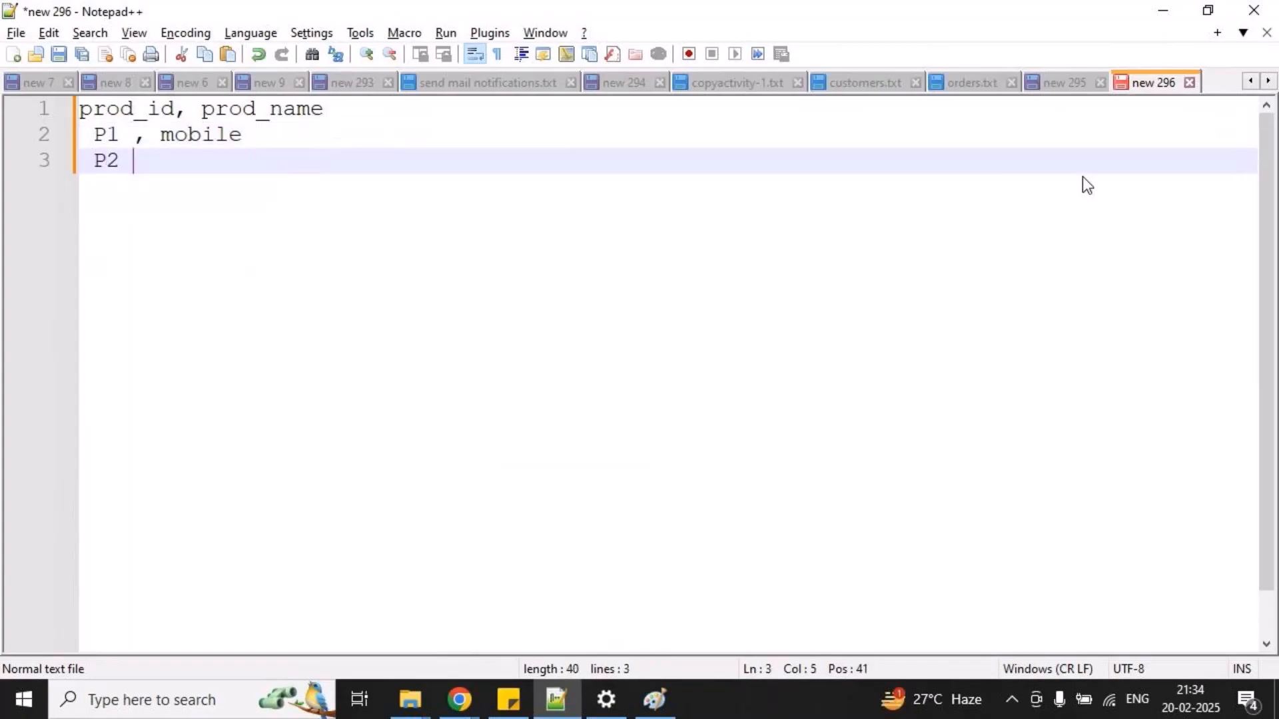
text(, laptop)
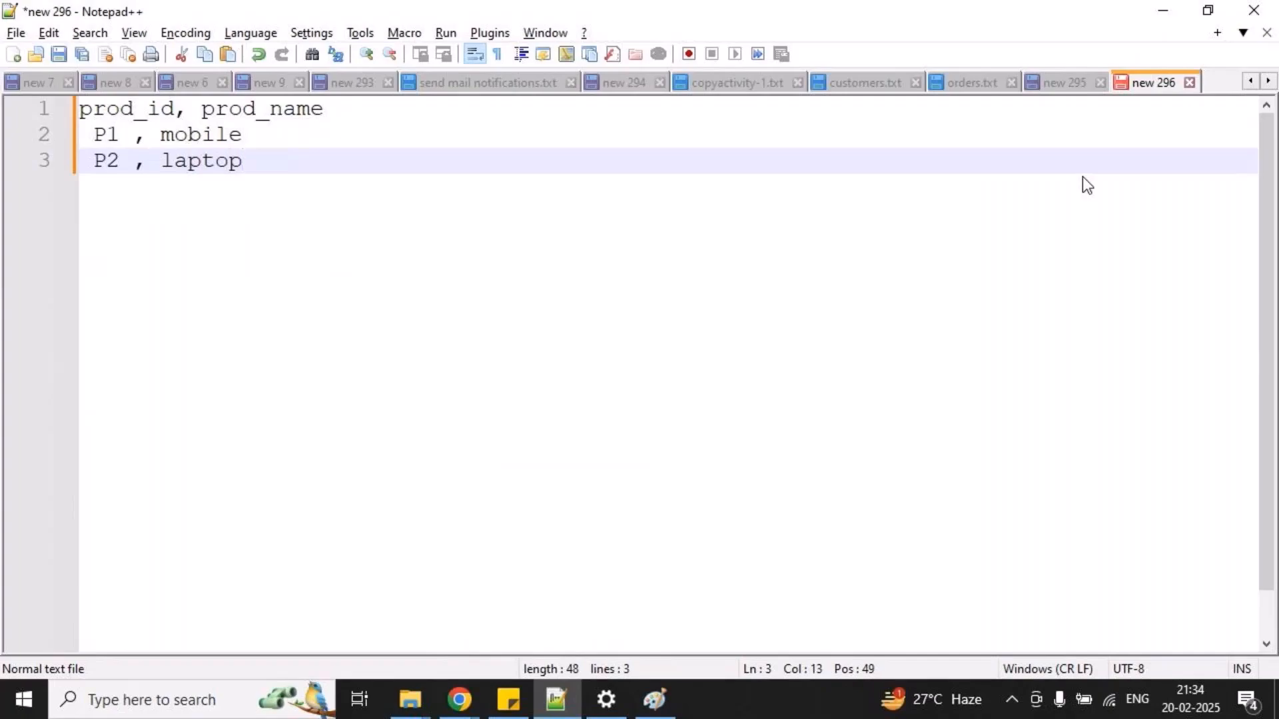
Return to the assignment notes, then box products.txt, draw an arrow from it up toward outbound/, and clear the drawings.
click(1053, 82)
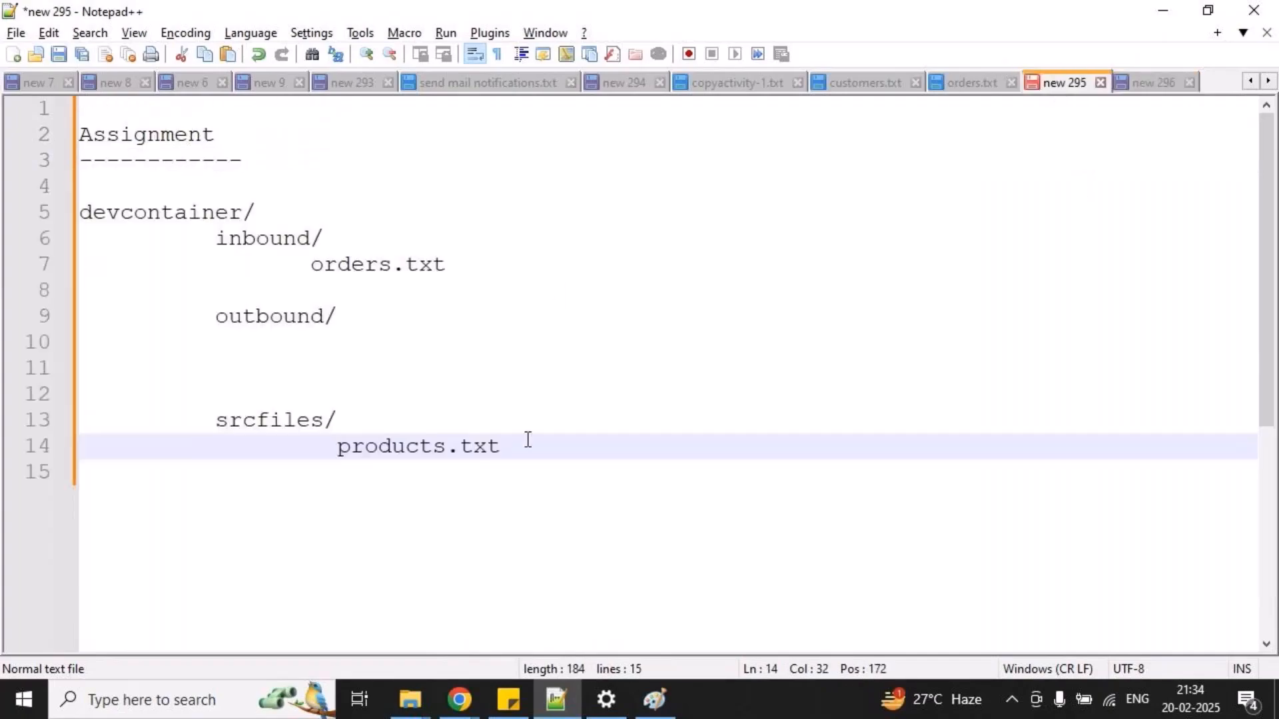
key(ctrl+2)
mouse_move(329, 437)
mouse_down()
mouse_move(491, 470)
mouse_move(550, 426)
mouse_move(405, 366)
mouse_up()
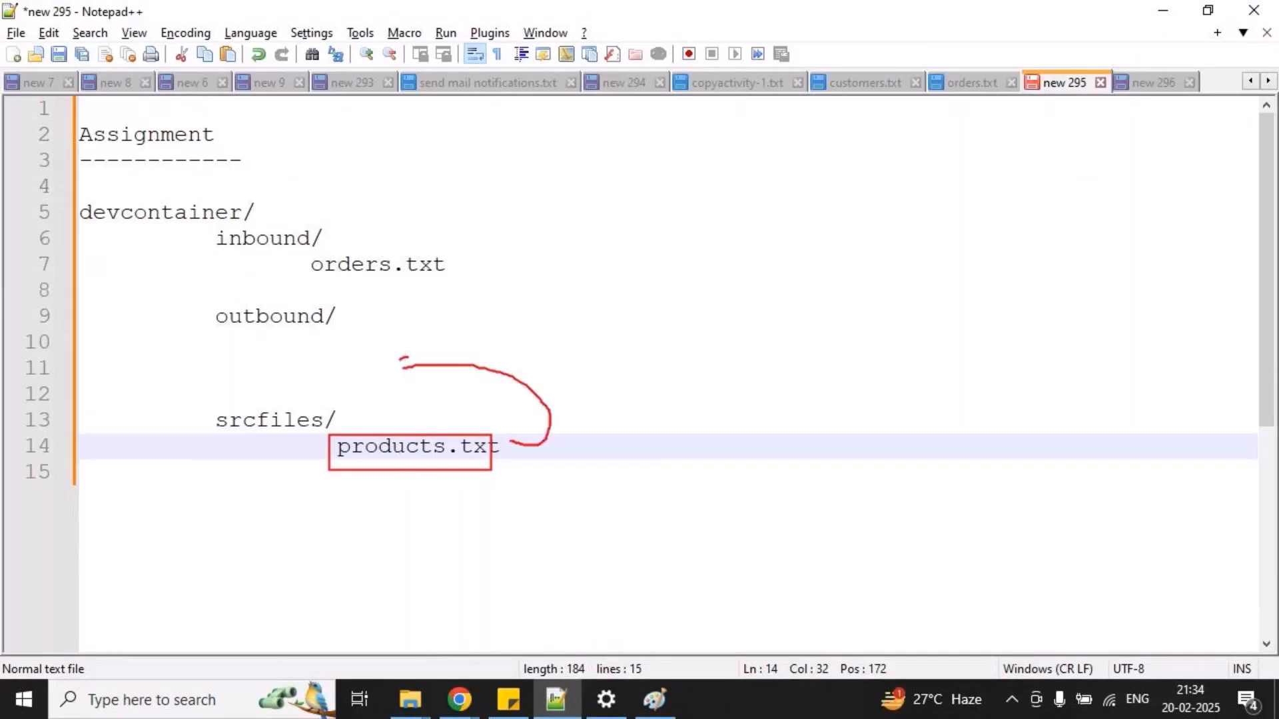
key(Escape)
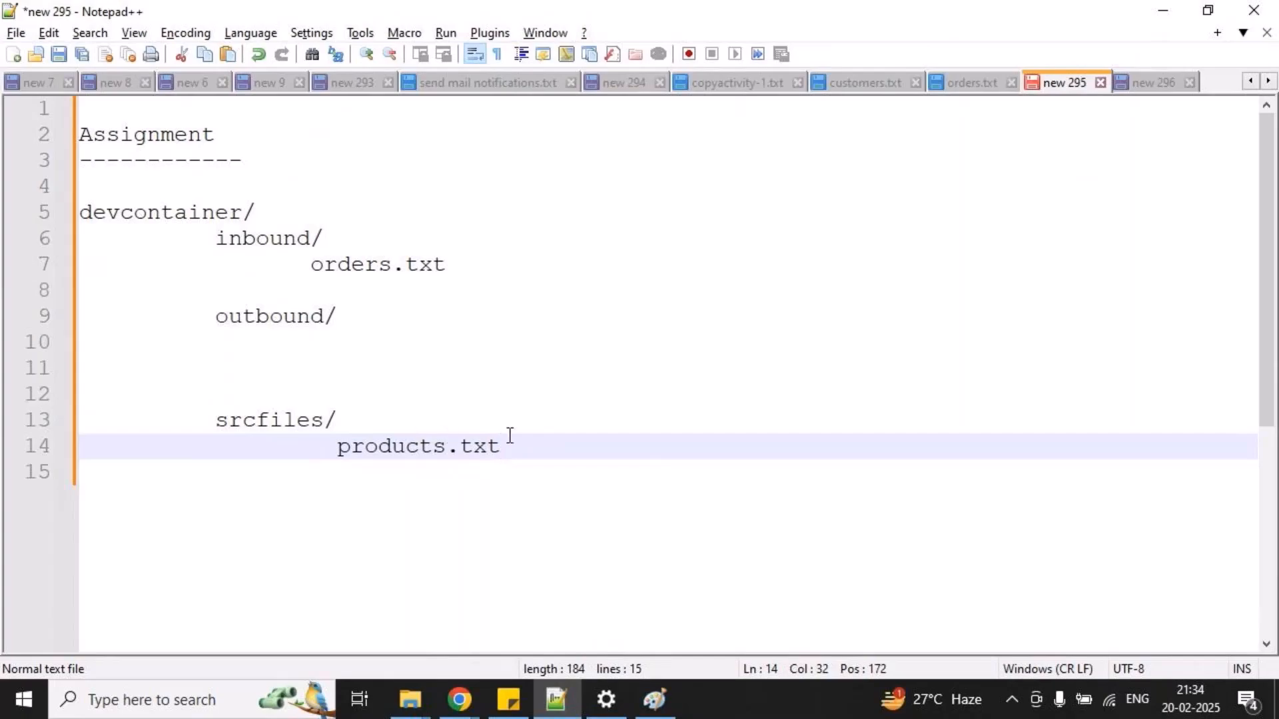
drag(327, 434, 499, 475)
mouse_move(512, 454)
mouse_down()
mouse_move(485, 357)
mouse_move(365, 347)
mouse_move(385, 367)
mouse_up()
key(Escape)
Start the first task above the srcfiles/ listing with "1) copy the file from".
click(132, 399)
key(Return)
text(1) ocop)
key(BackSpace)
key(BackSpace)
key(BackSpace)
key(BackSpace)
text(copy the fils)
key(BackSpace)
key(BackSpace)
text(e from)
key(Return)
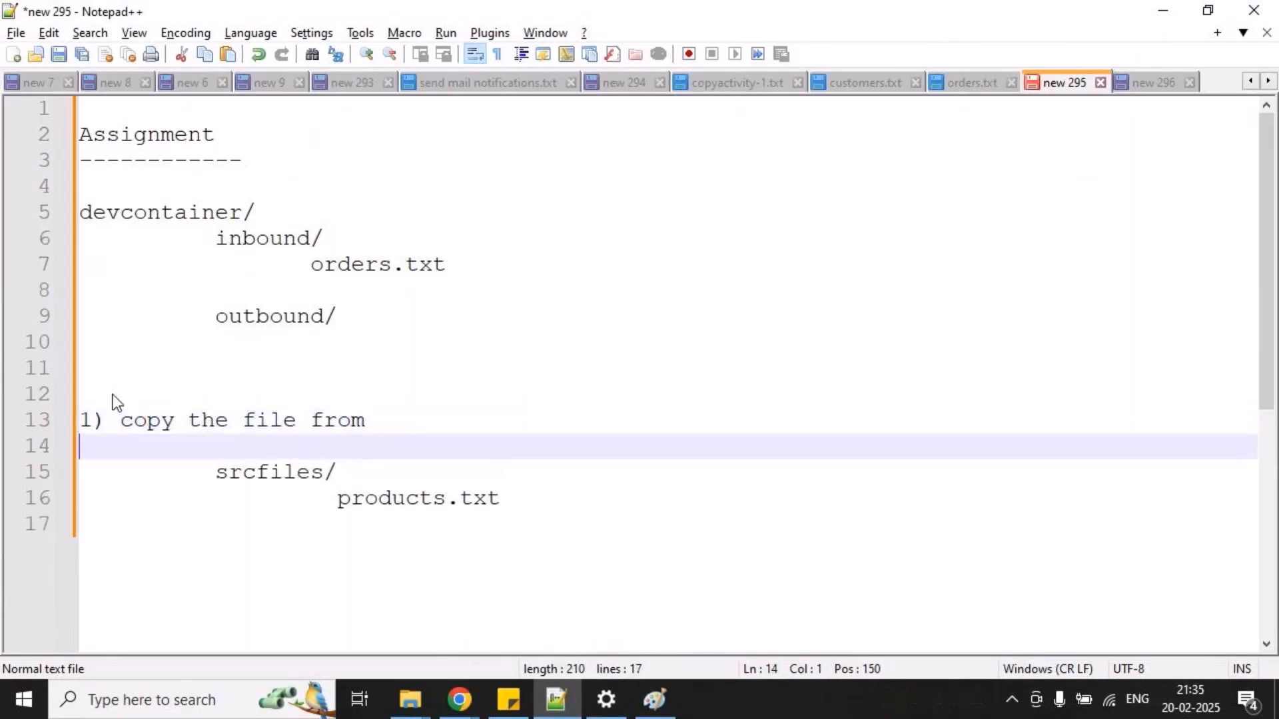
Complete the first task line with "srcfiles folder to outbound folder".
click(394, 429)
text(srci)
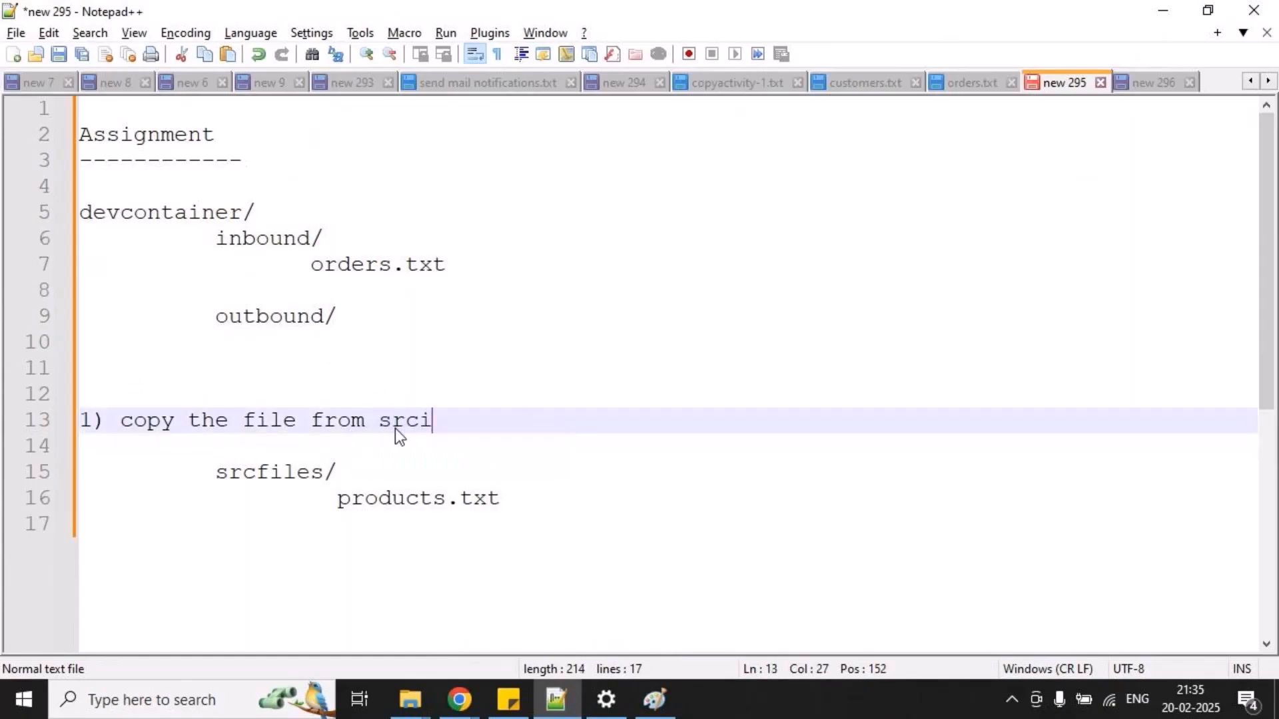
key(BackSpace)
text(files )
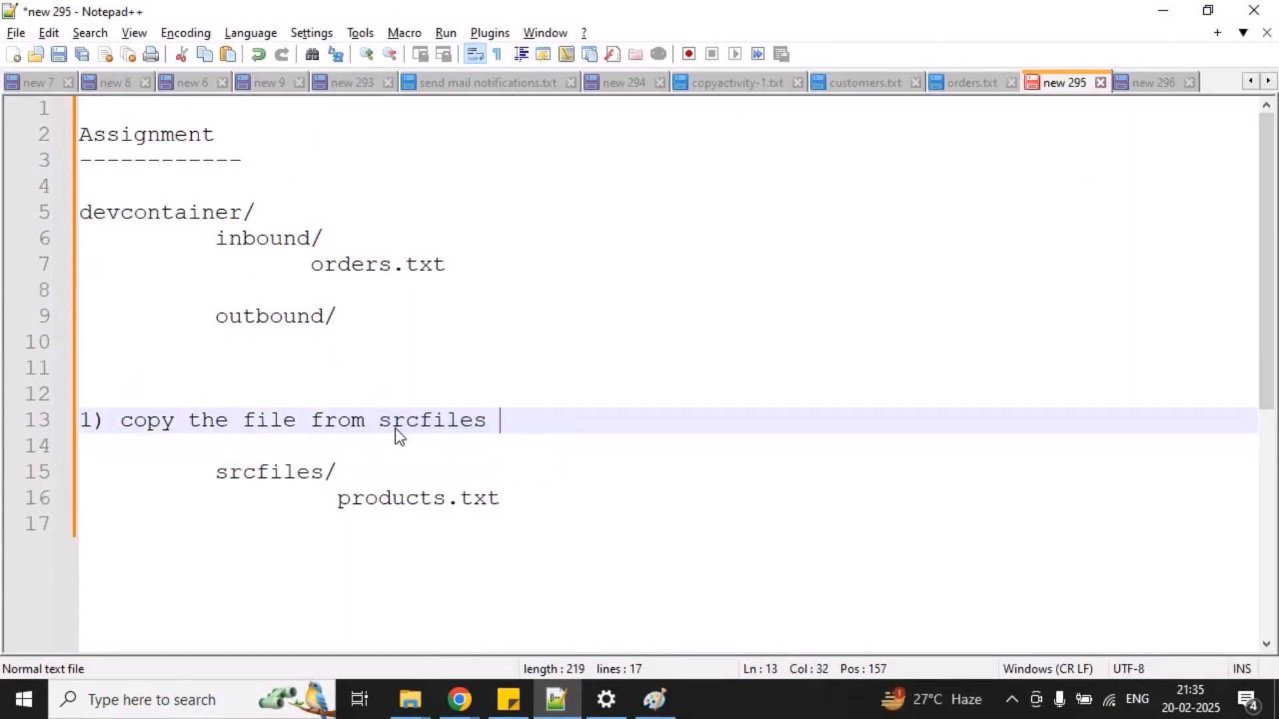
text(fodler)
key(BackSpace)
key(BackSpace)
key(BackSpace)
key(BackSpace)
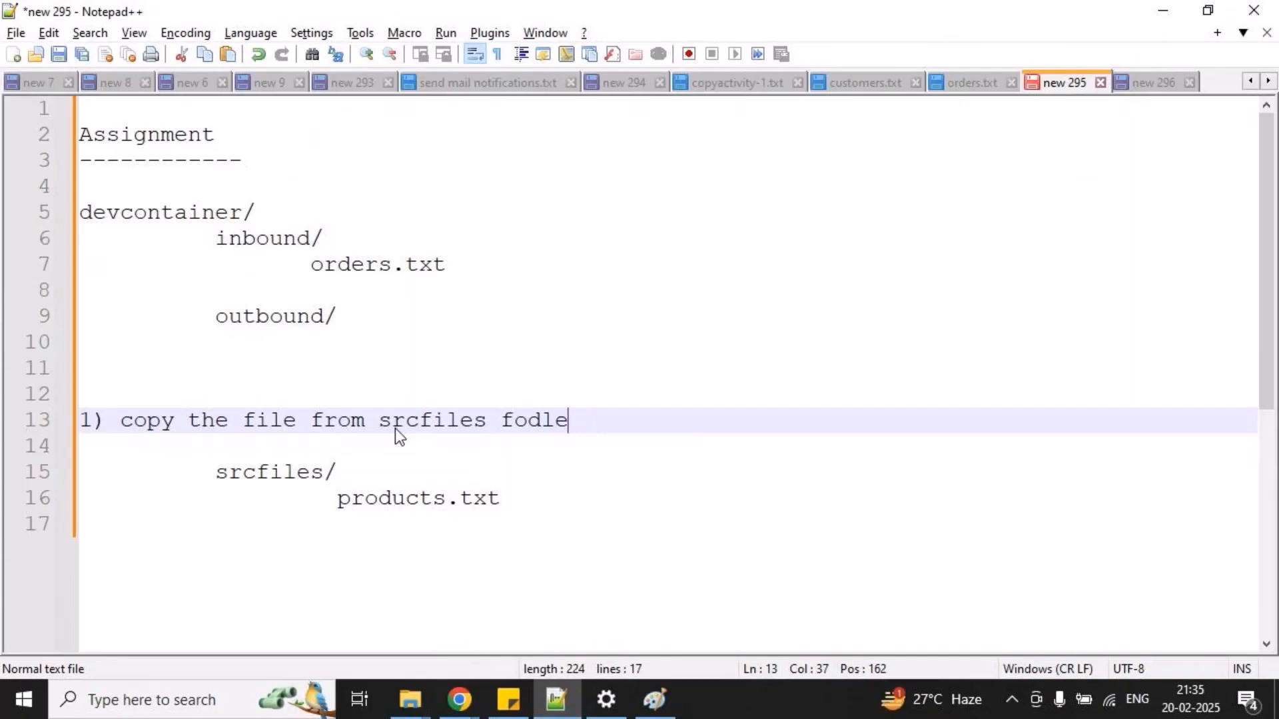
key(BackSpace)
text(lder to)
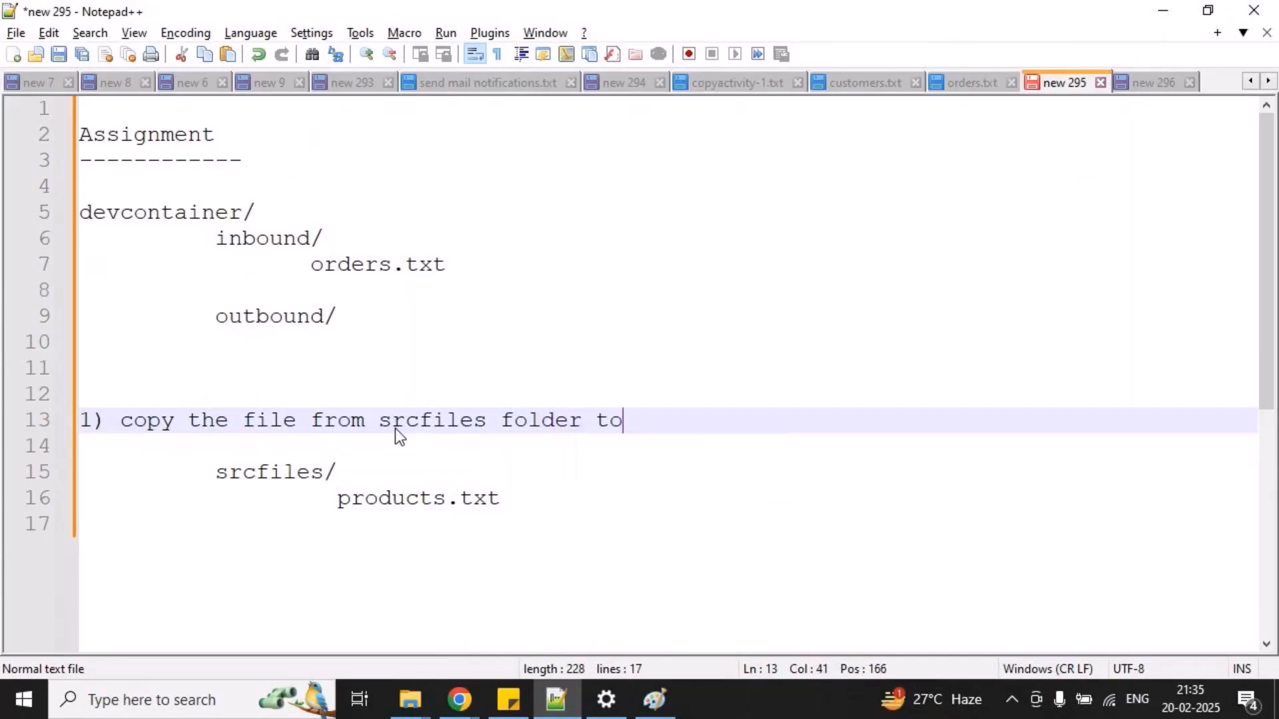
text( outbound folder)
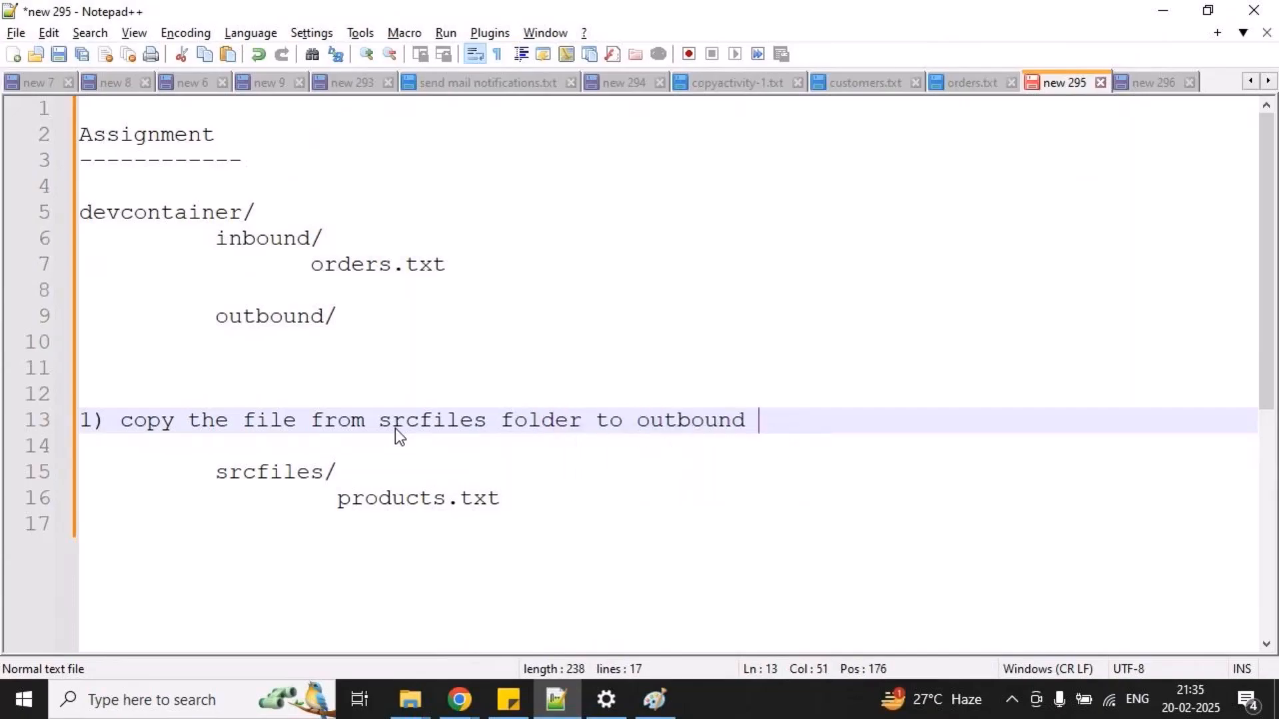
Write outbound/ as the target folder on the same line as srcfiles/, spaced well to its right.
key(Down)
key(Down)
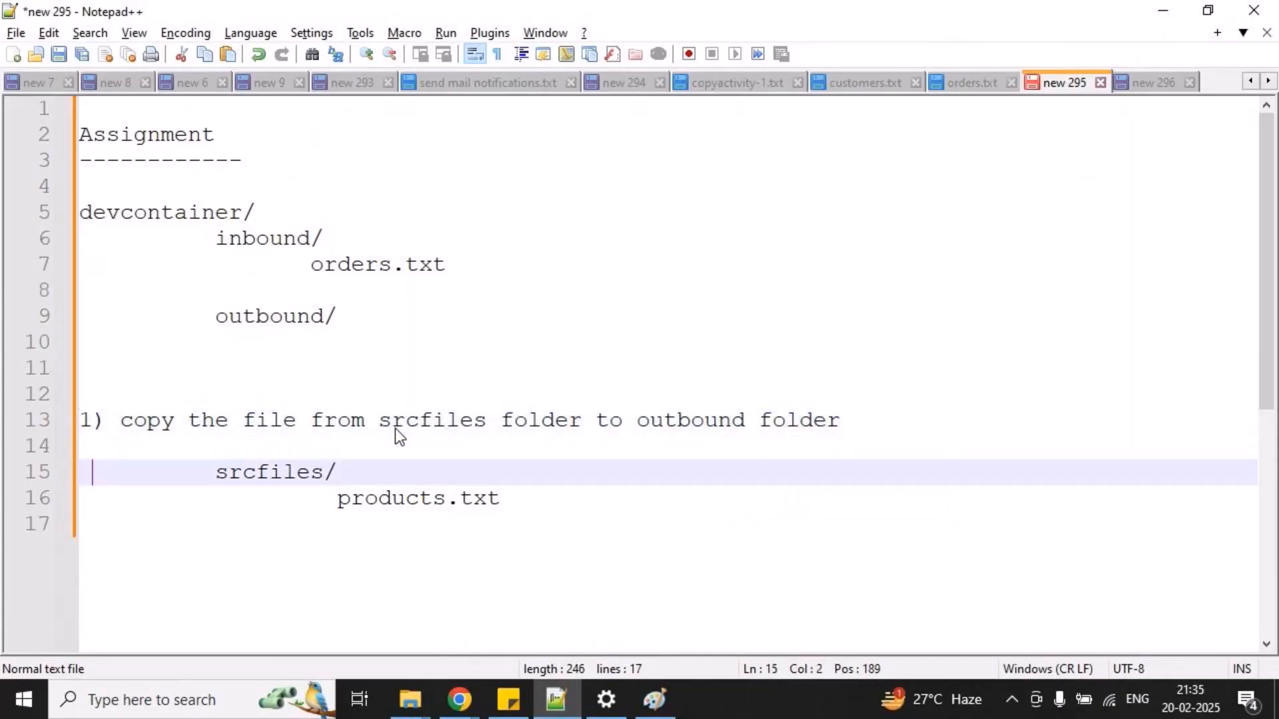
click(471, 477)
text(o)
text(ubtou)
key(BackSpace)
key(BackSpace)
key(BackSpace)
key(BackSpace)
text(tbound/)
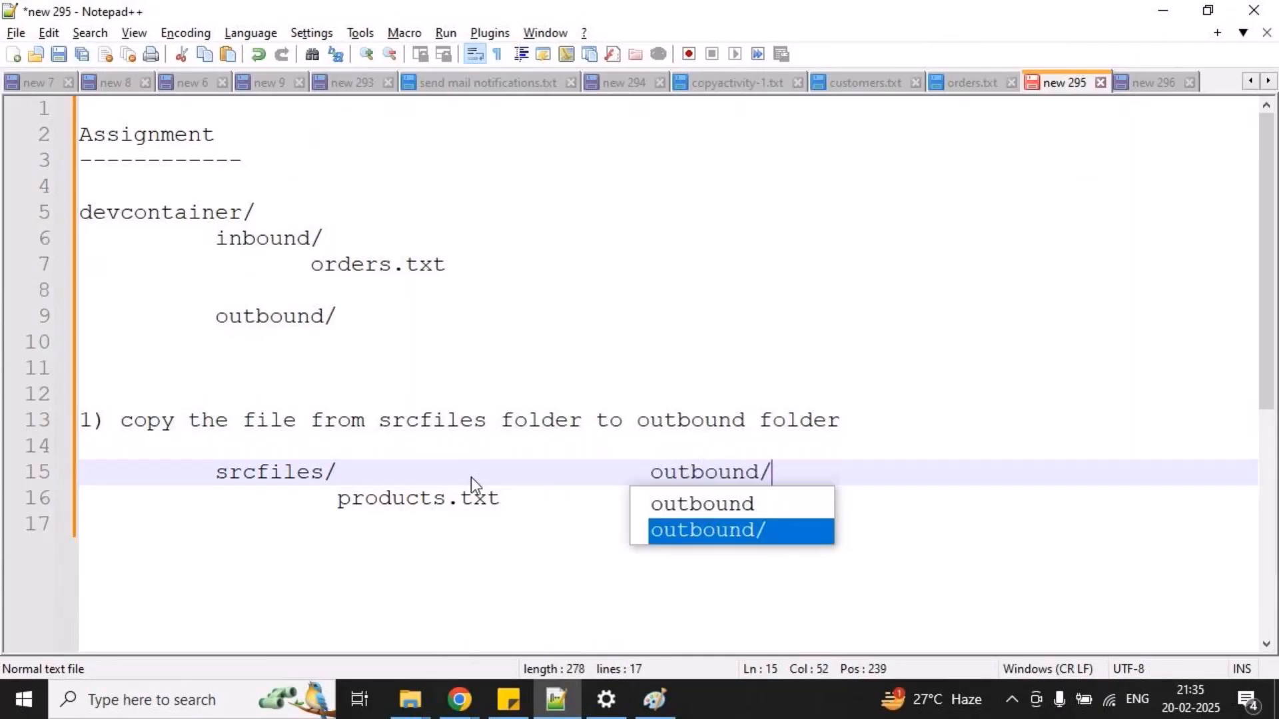
Add the second task below products.txt: "2) copy the file from inbound folder to outbound folder".
key(Down)
key(Down)
key(Return)
key(Tab)
text(2) )
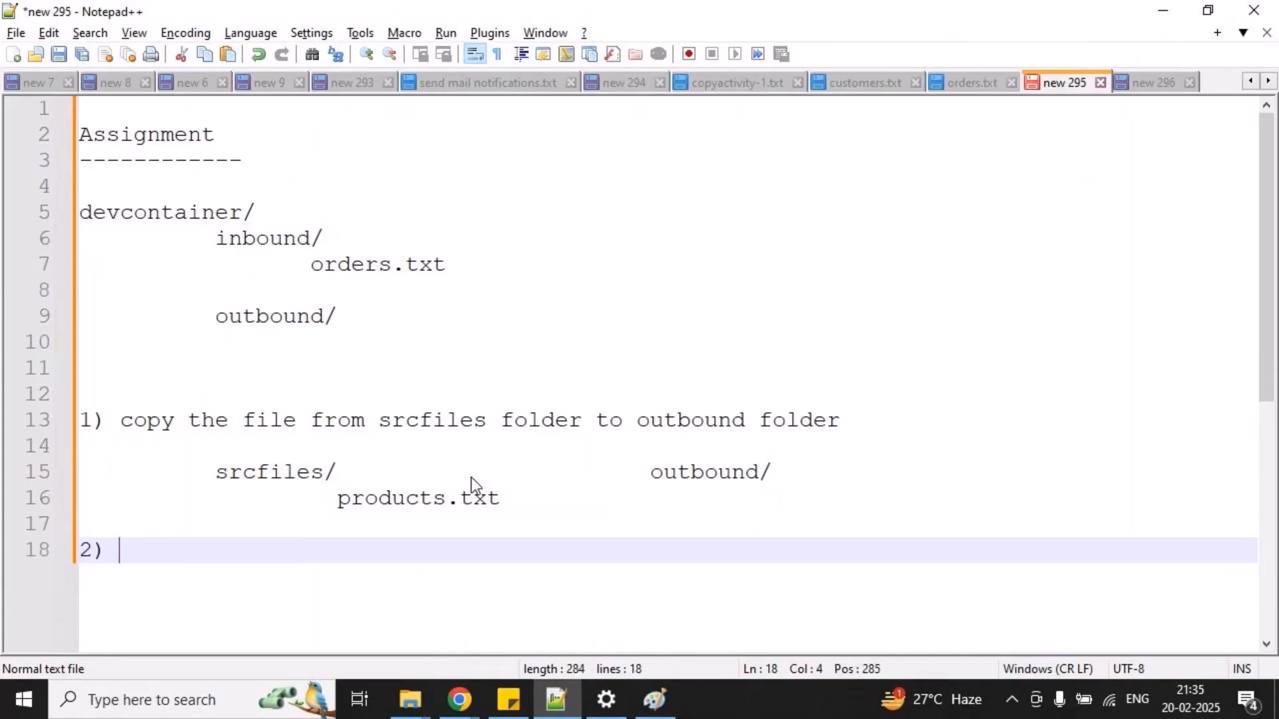
text(copy the file)
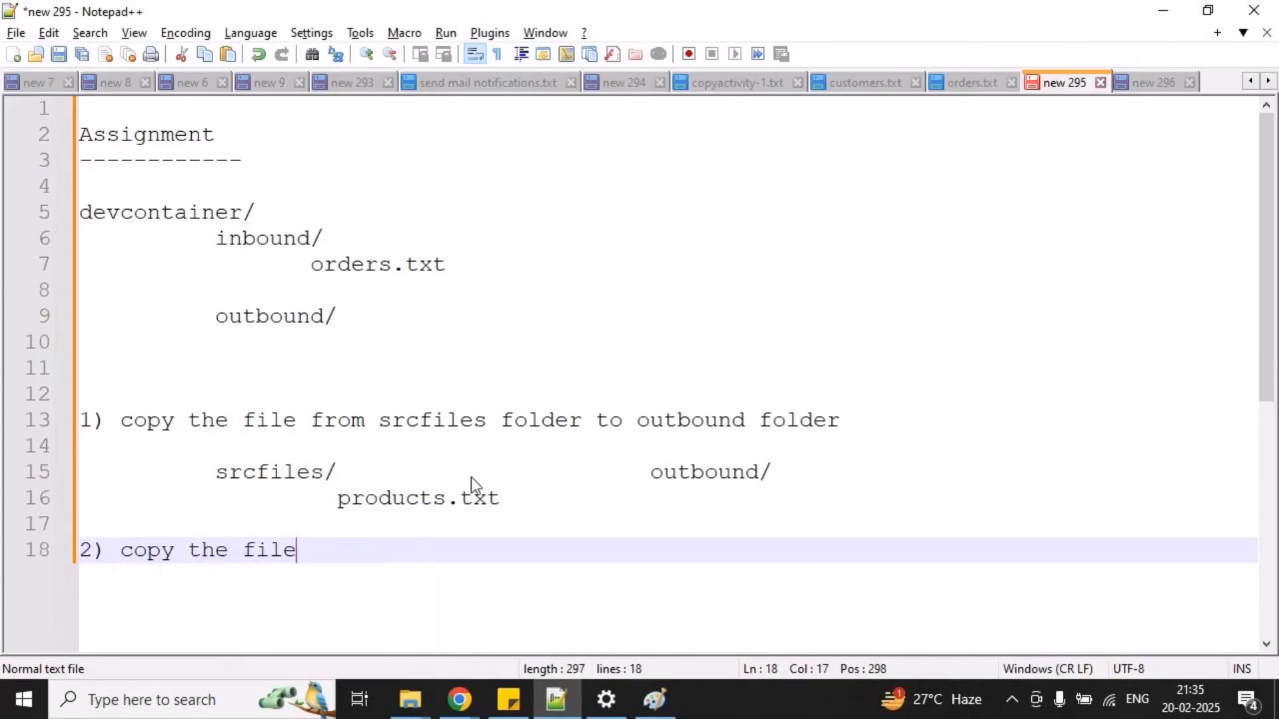
text( from i)
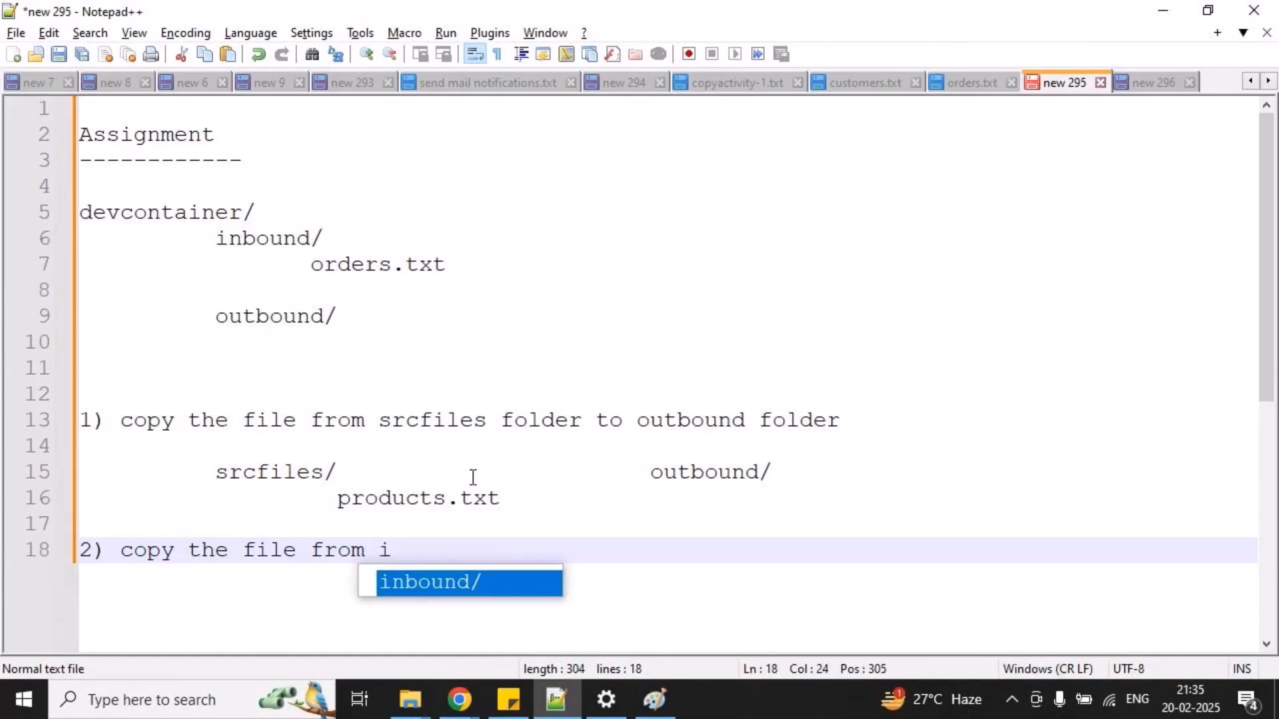
text(nbound fold)
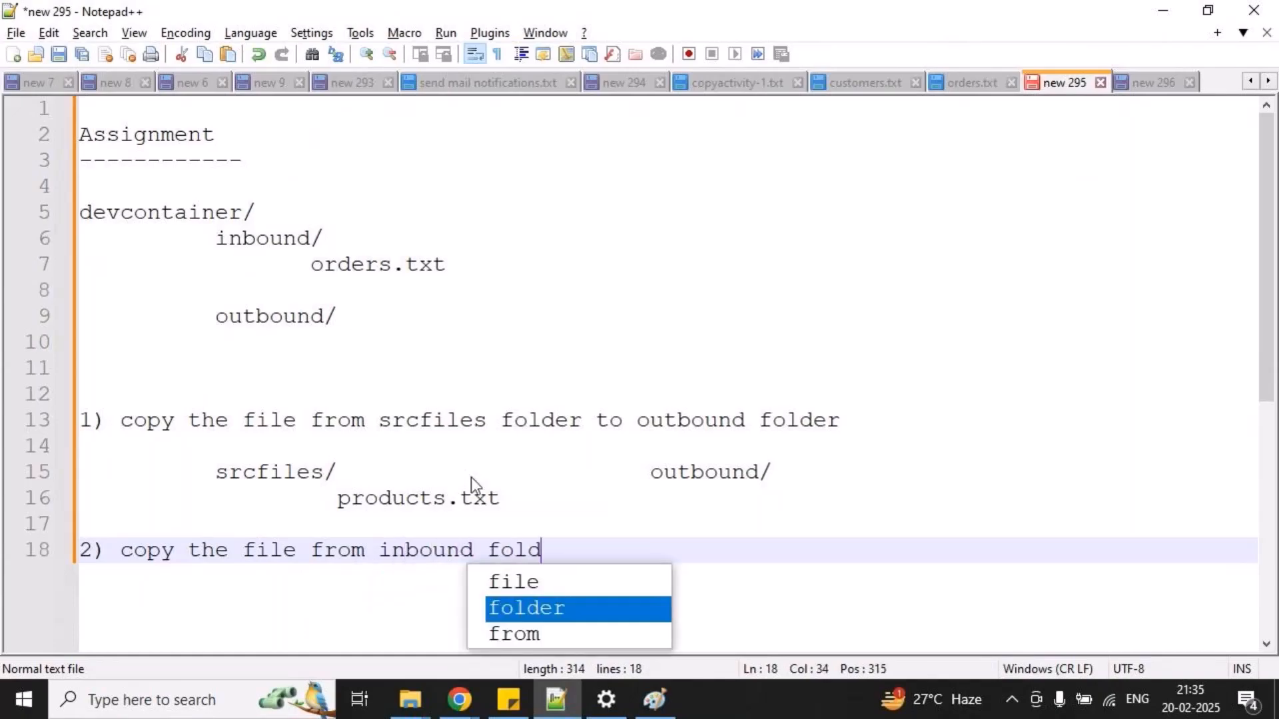
text(er to outbound folder to outbo)
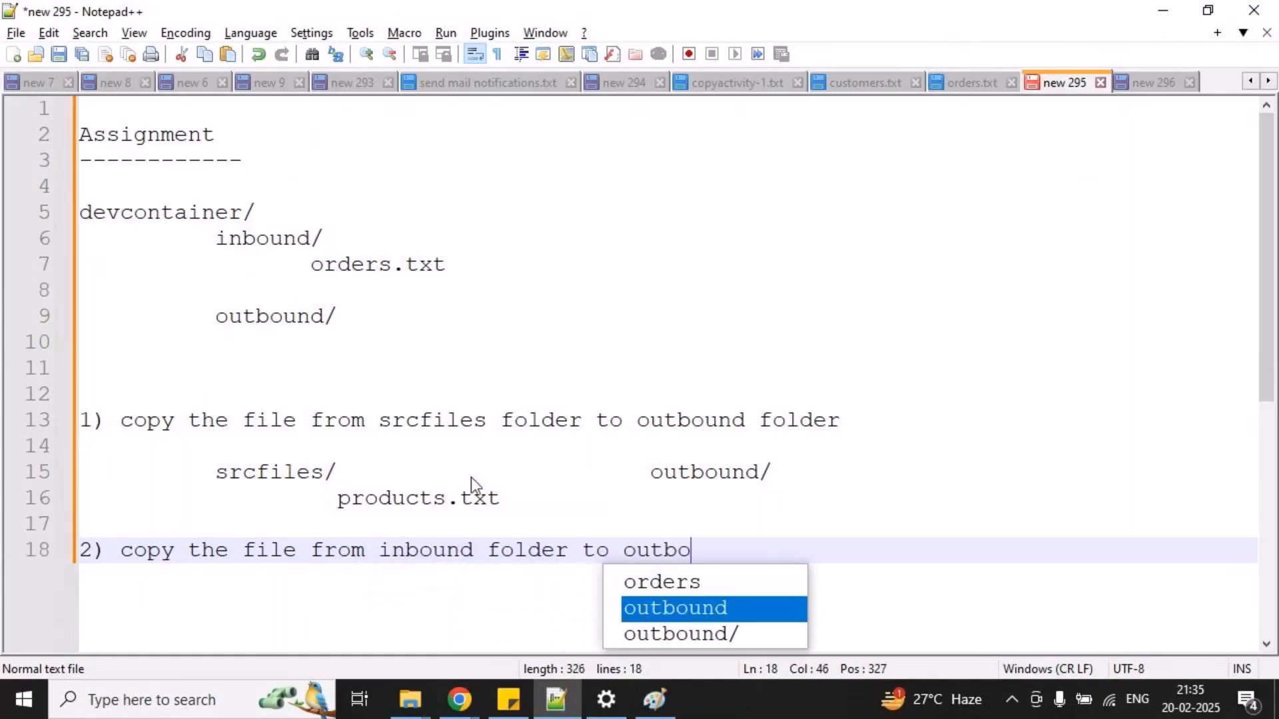
Below the second task, write inbound/ as the source folder and list customers.txt indented beneath it.
key(Return)
key(Return)
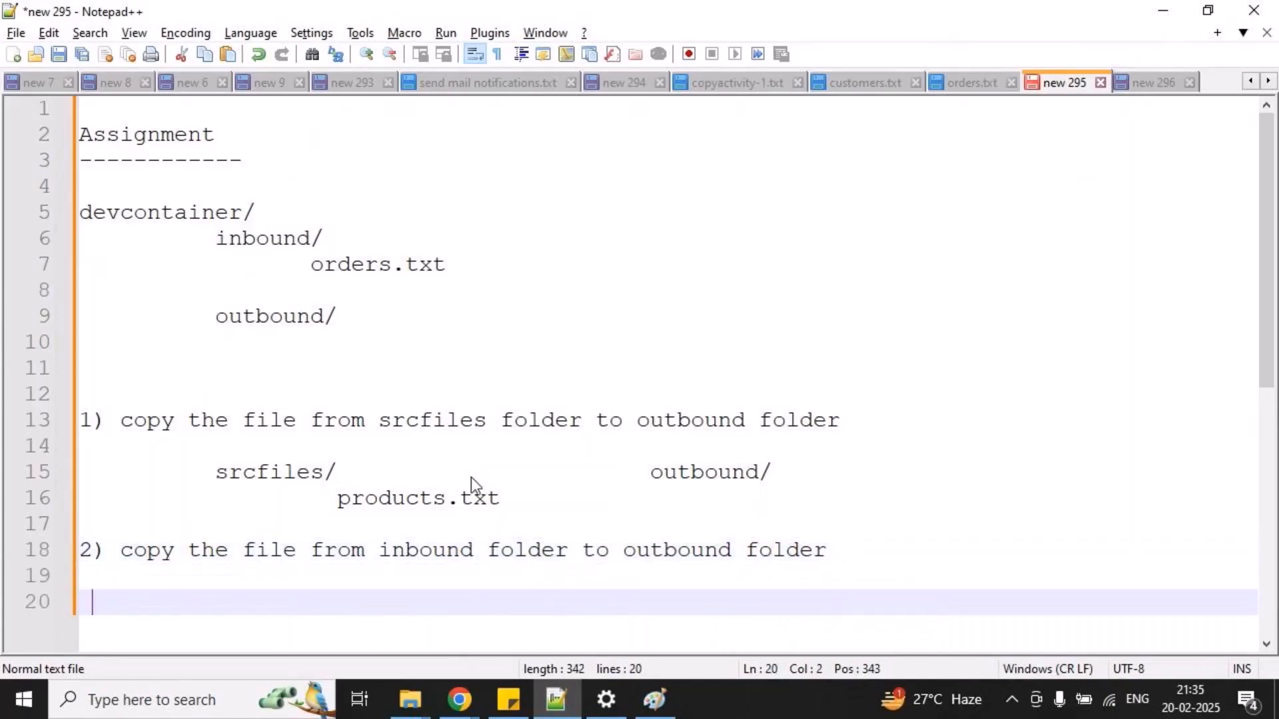
text(inbound/)
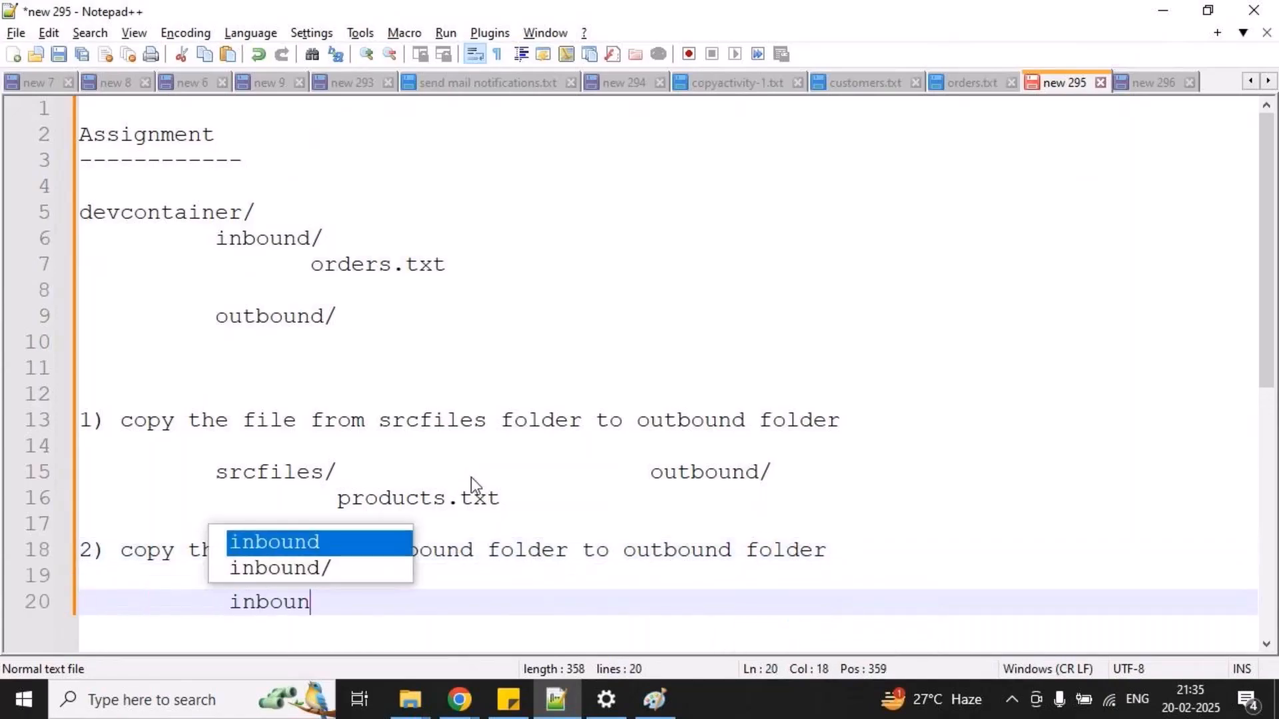
key(Return)
text(customers.txt)
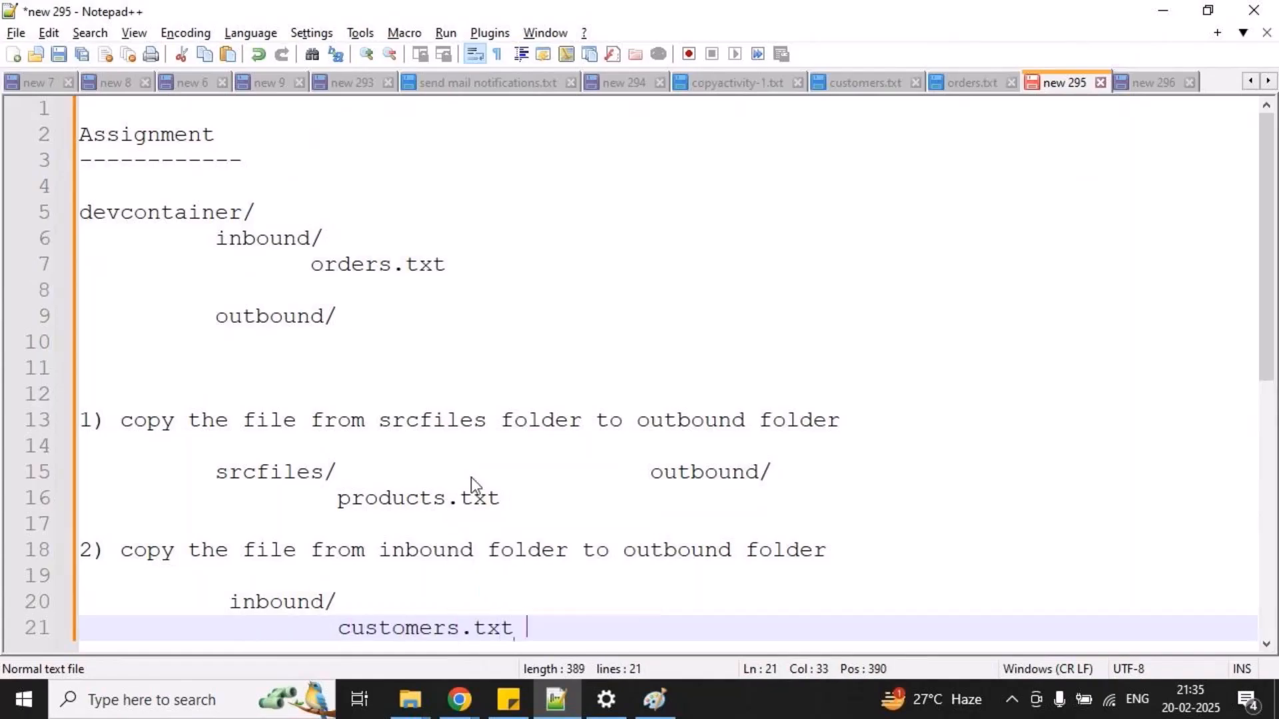
Write outbound/ beside the second task's inbound/ and list customers_new.txt beneath it, leaving blank lines after.
key(Up)
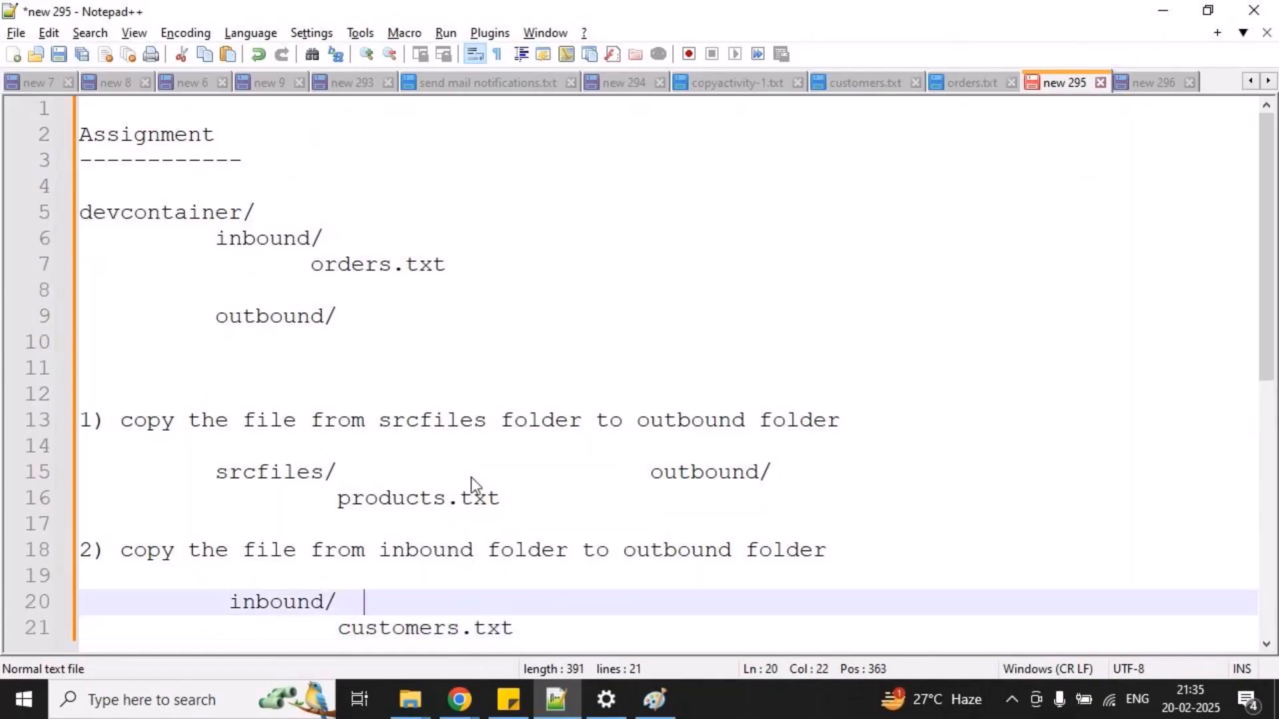
text(outbound/)
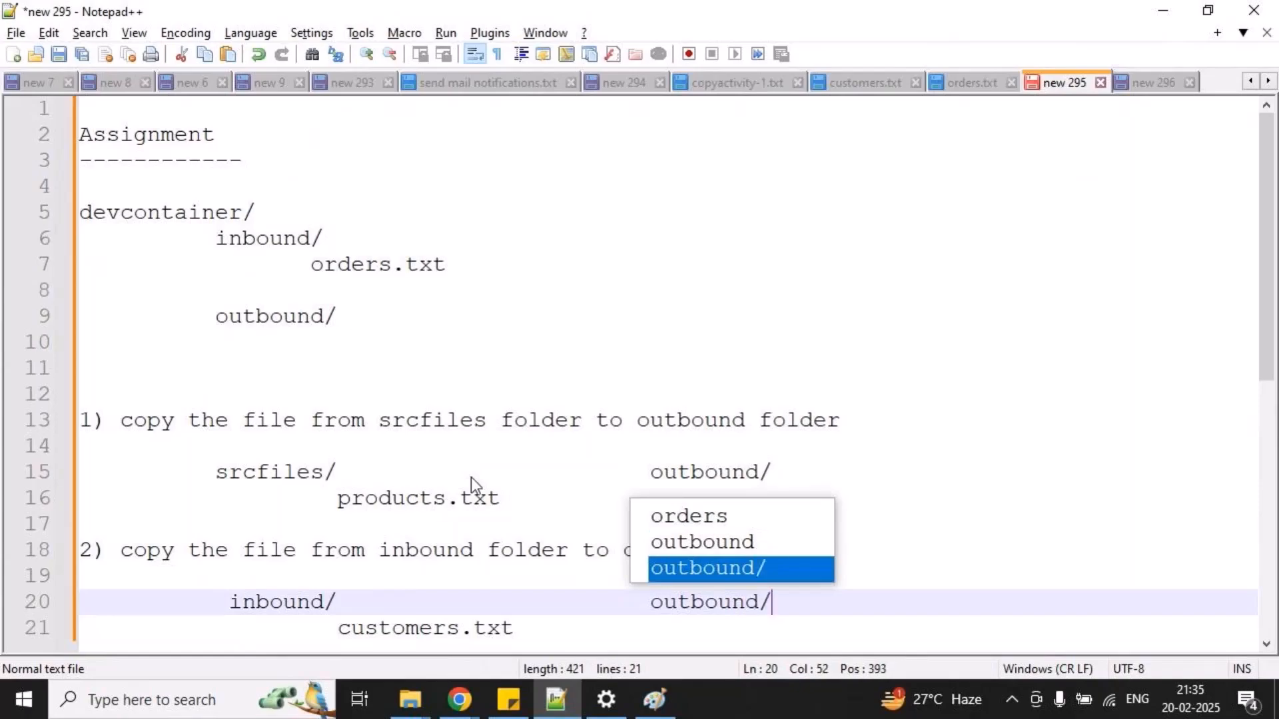
key(Escape)
key(Down)
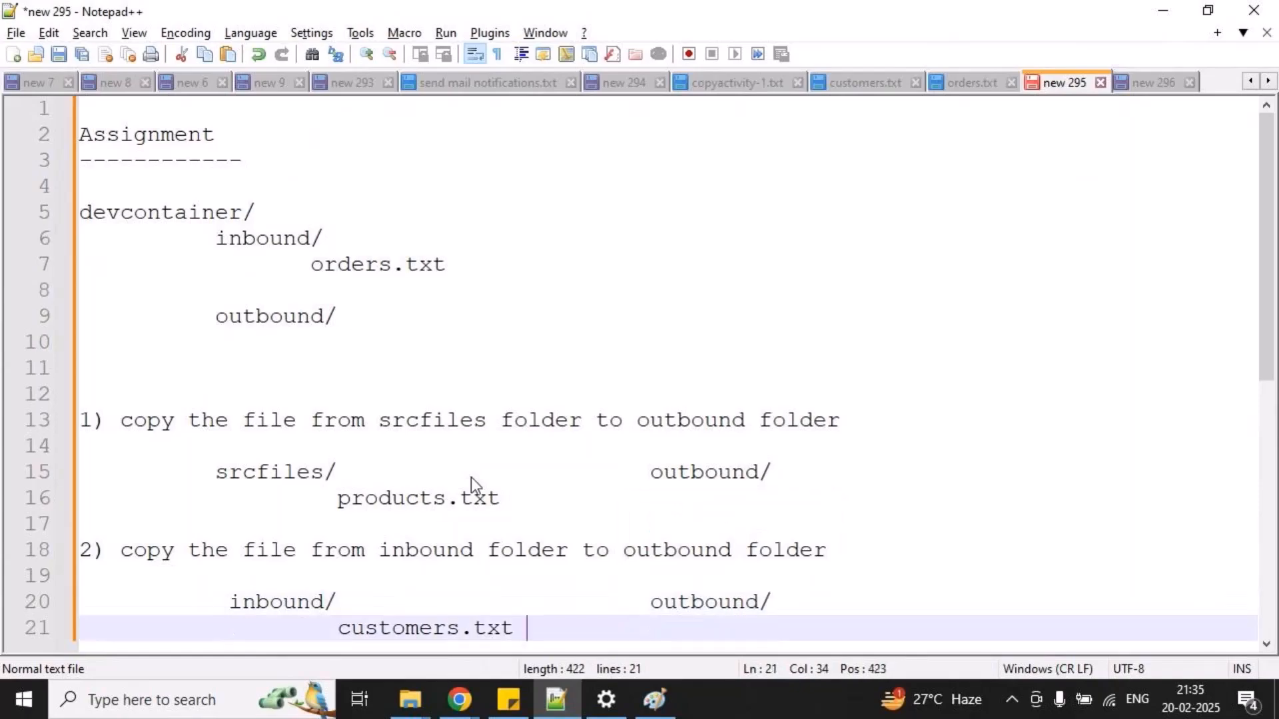
text(customer)
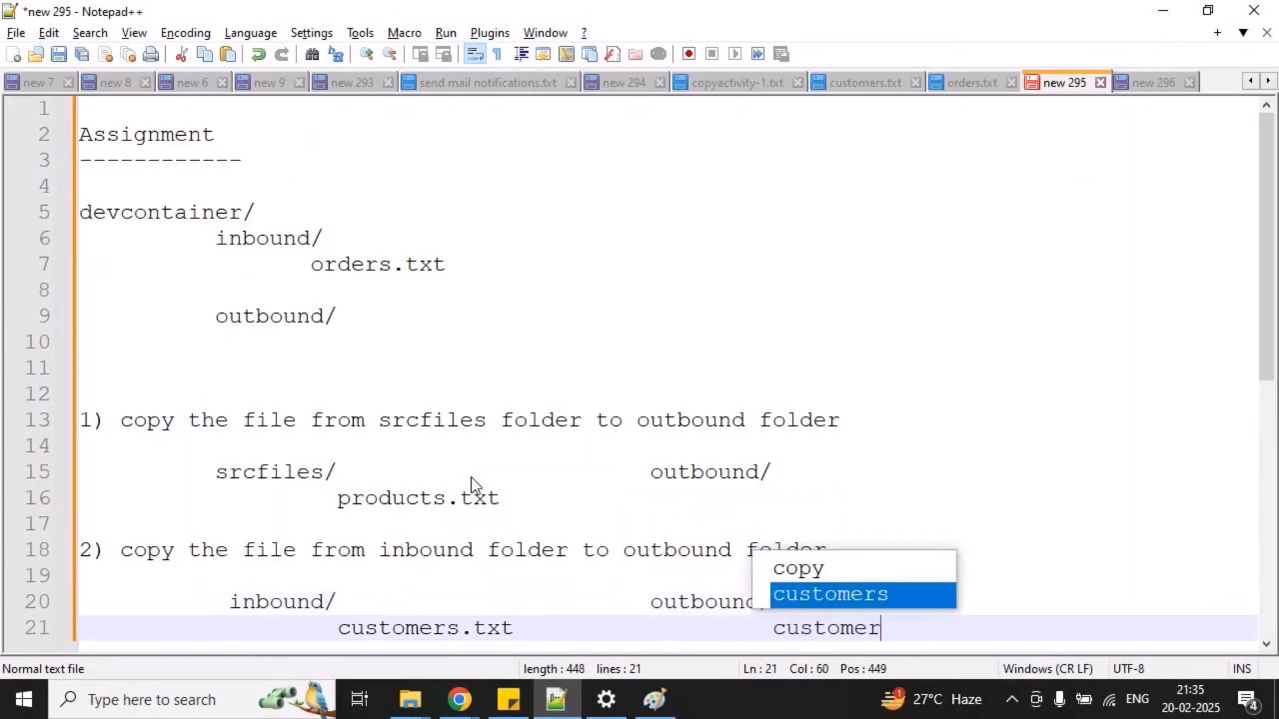
text(s_new.txt)
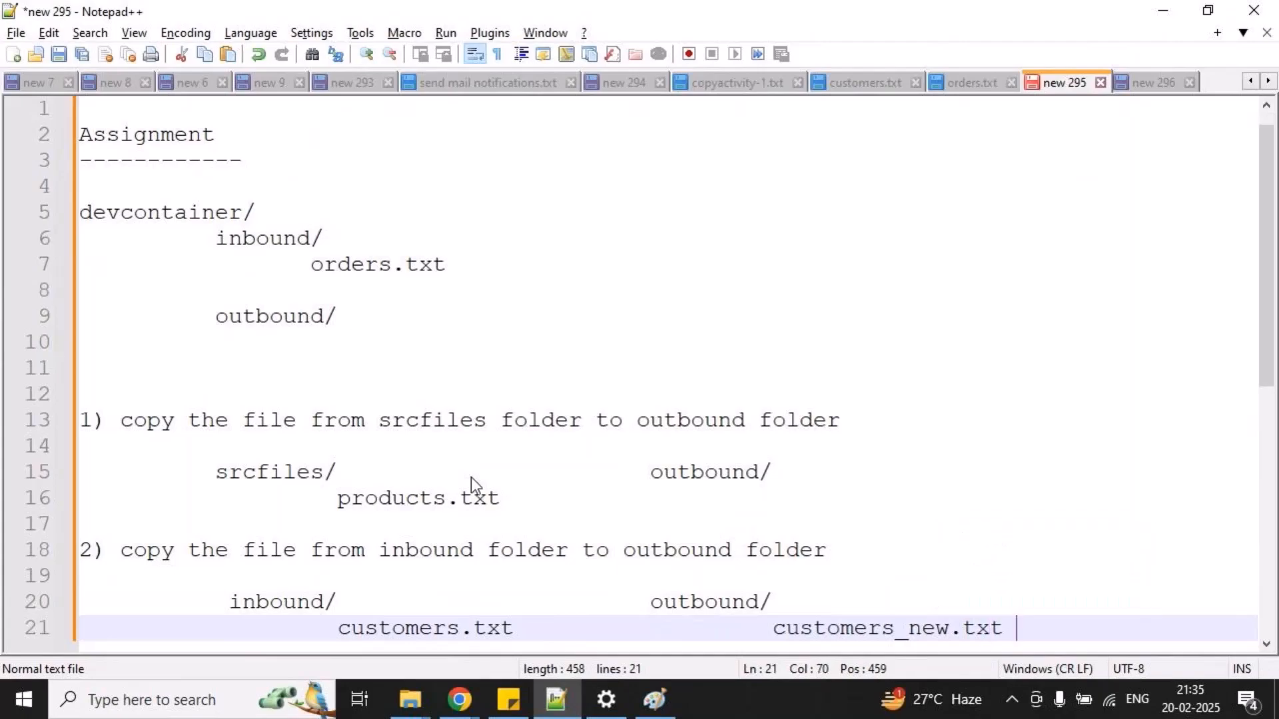
key(Return)
key(Return)
Box customers.txt and products.txt, draw arrows to customers_new.txt and outbound/ respectively, and clear the drawings.
mouse_move(337, 550)
mouse_down()
mouse_move(826, 649)
mouse_move(848, 606)
mouse_up()
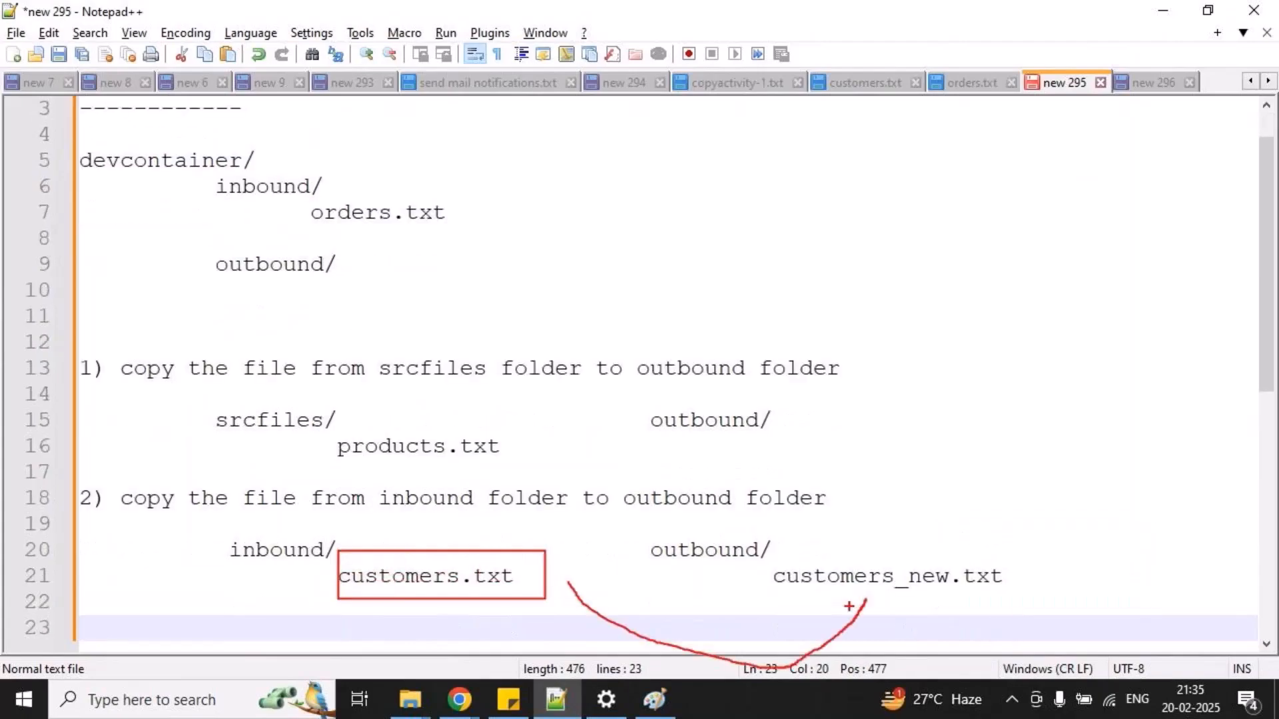
mouse_move(325, 429)
mouse_down()
mouse_move(509, 460)
mouse_move(606, 375)
mouse_move(804, 411)
mouse_up()
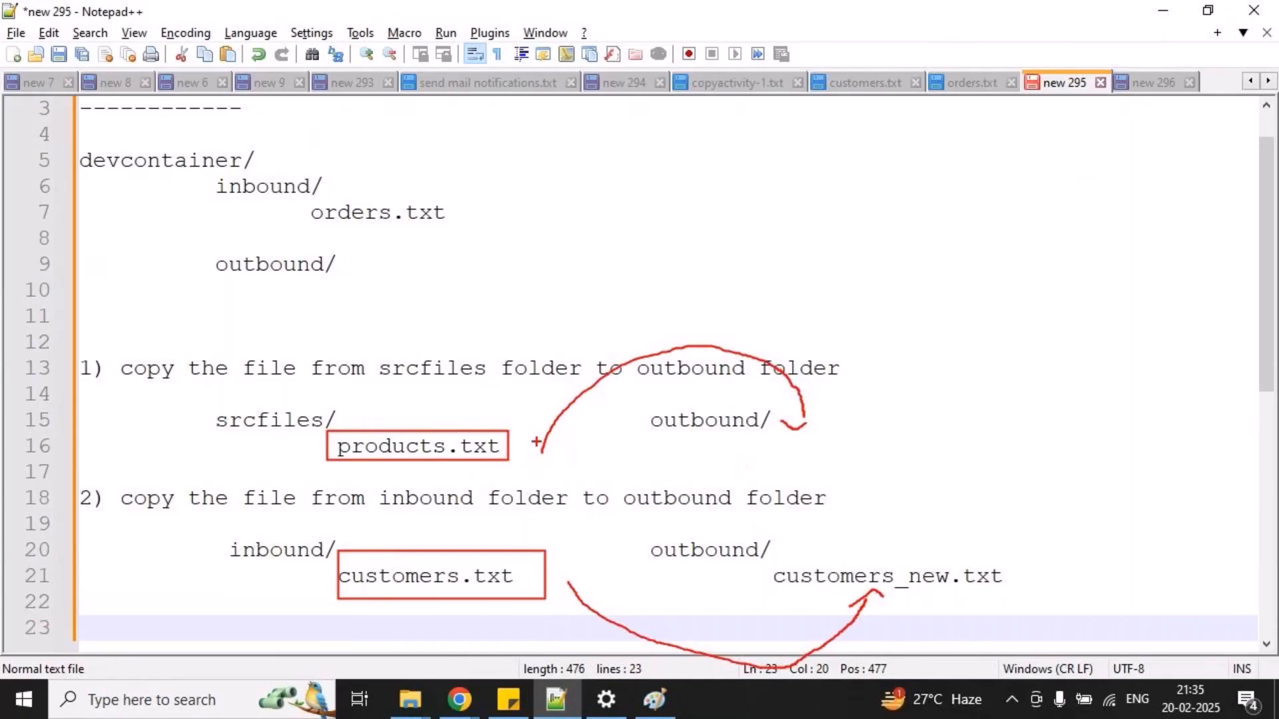
key(Escape)
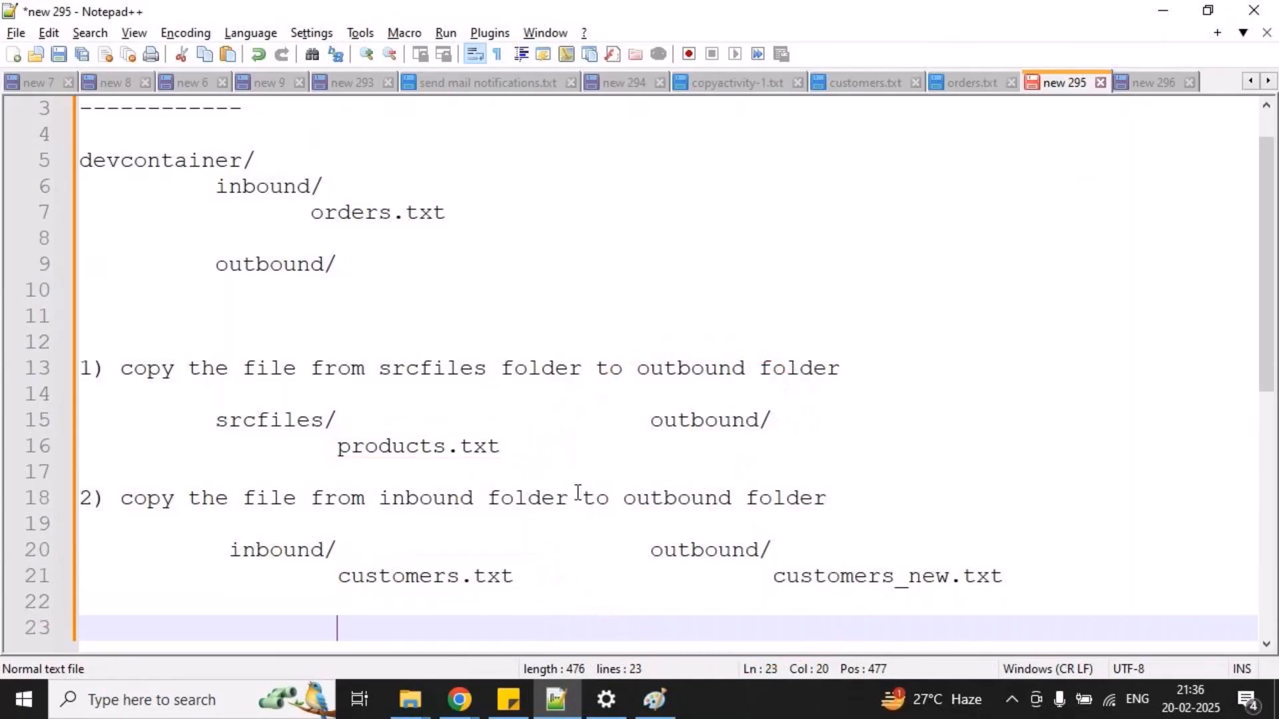